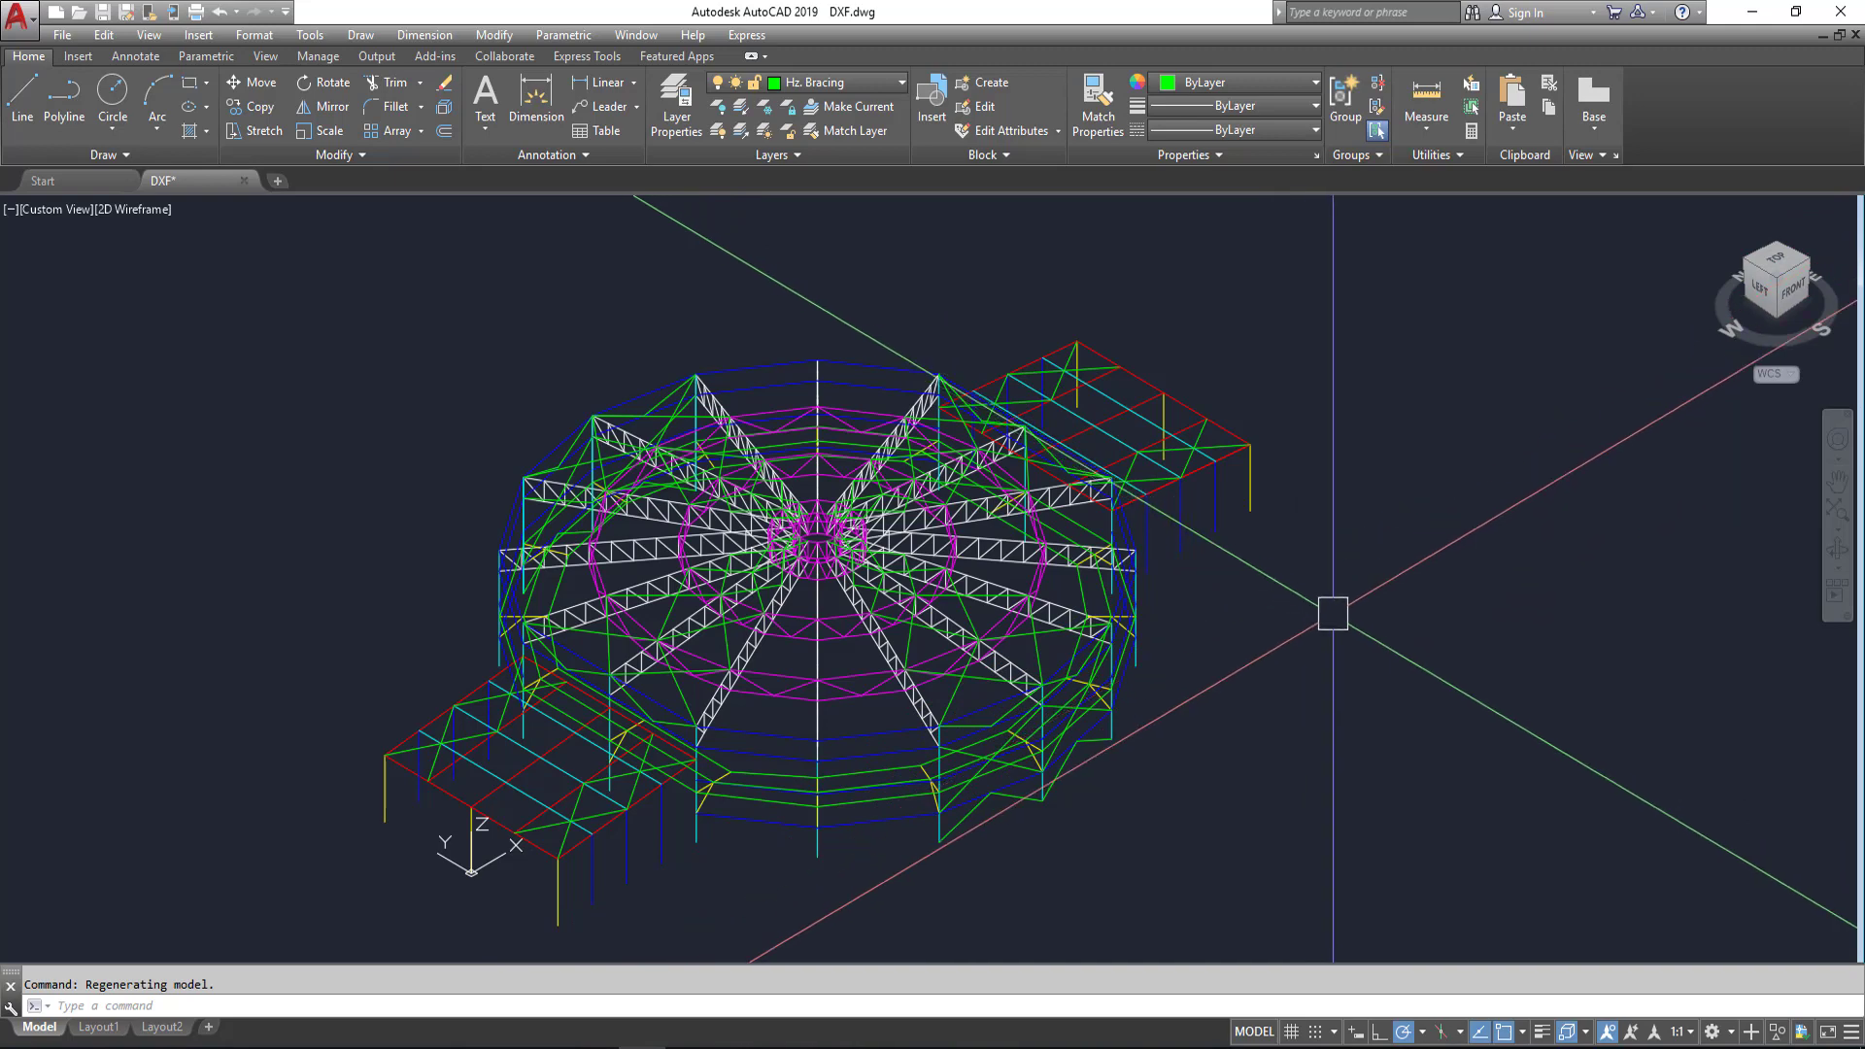
Step: Zoom in and out to inspect the 3D dome truss model
scroll(1133, 457, up, 4)
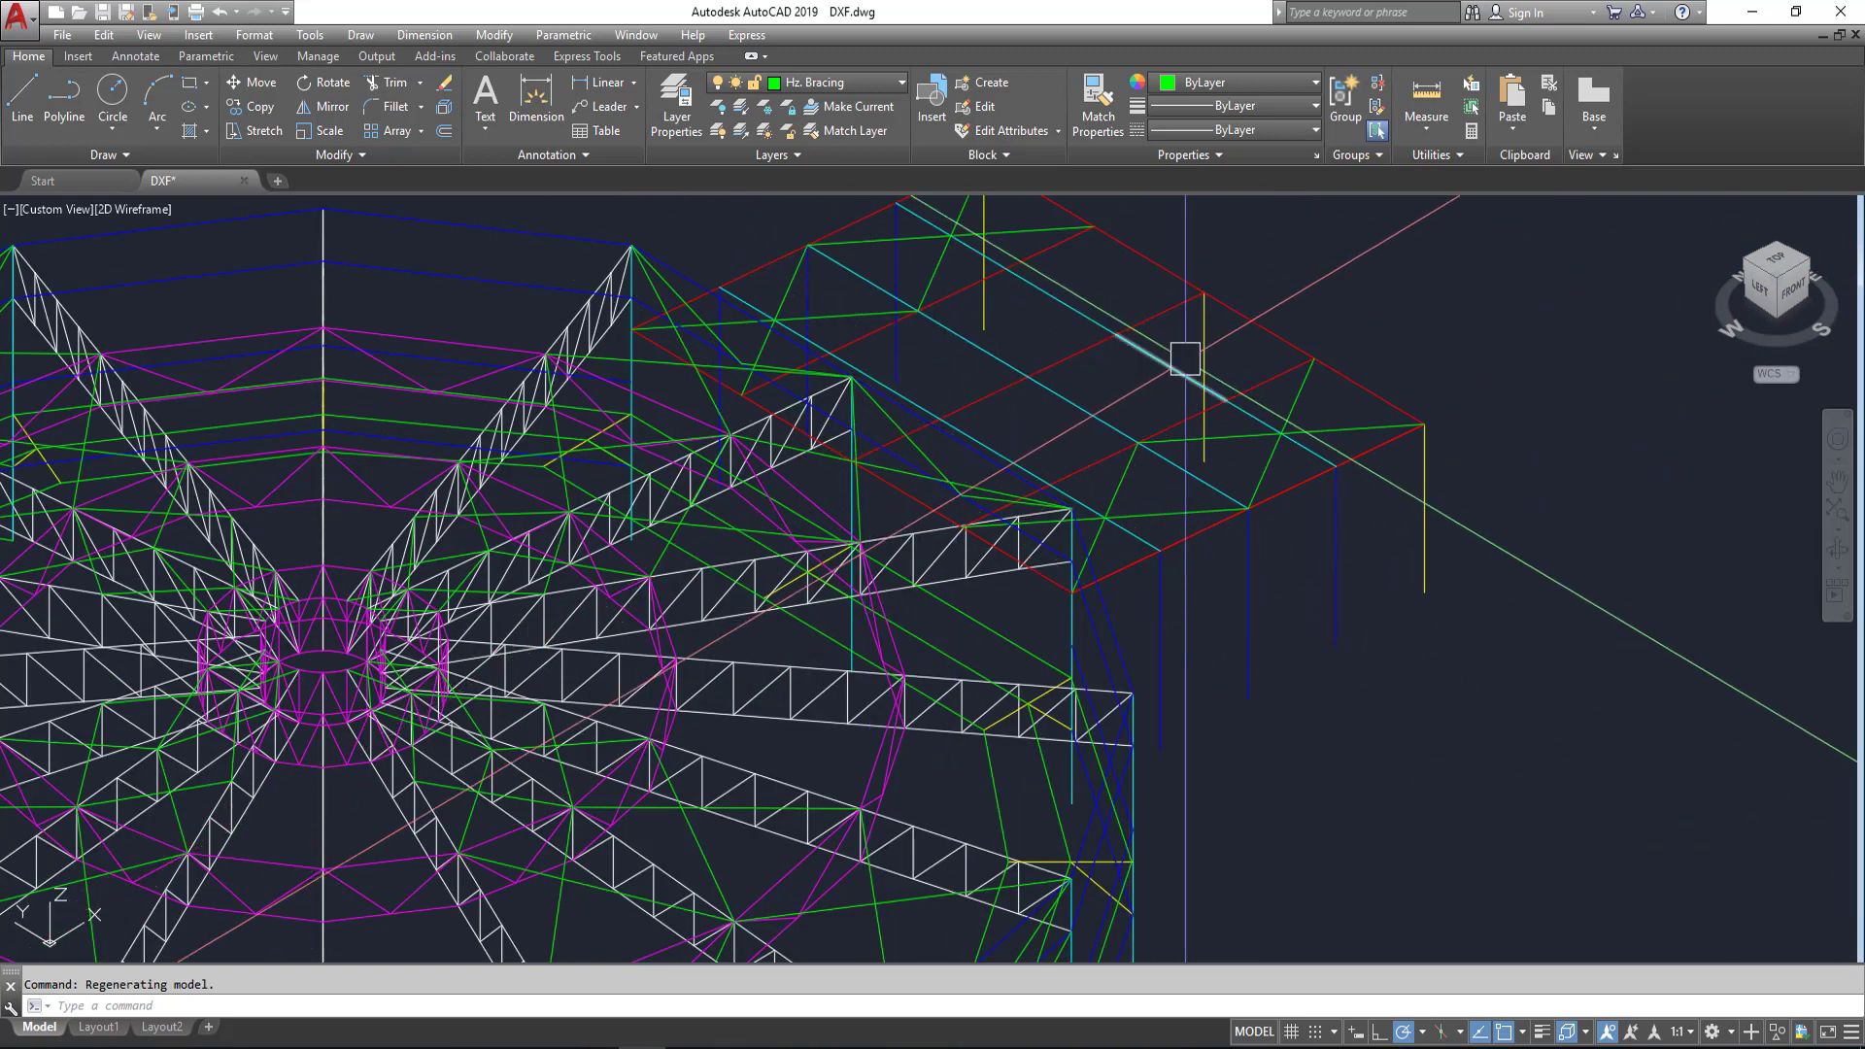
scroll(1189, 374, down, 4)
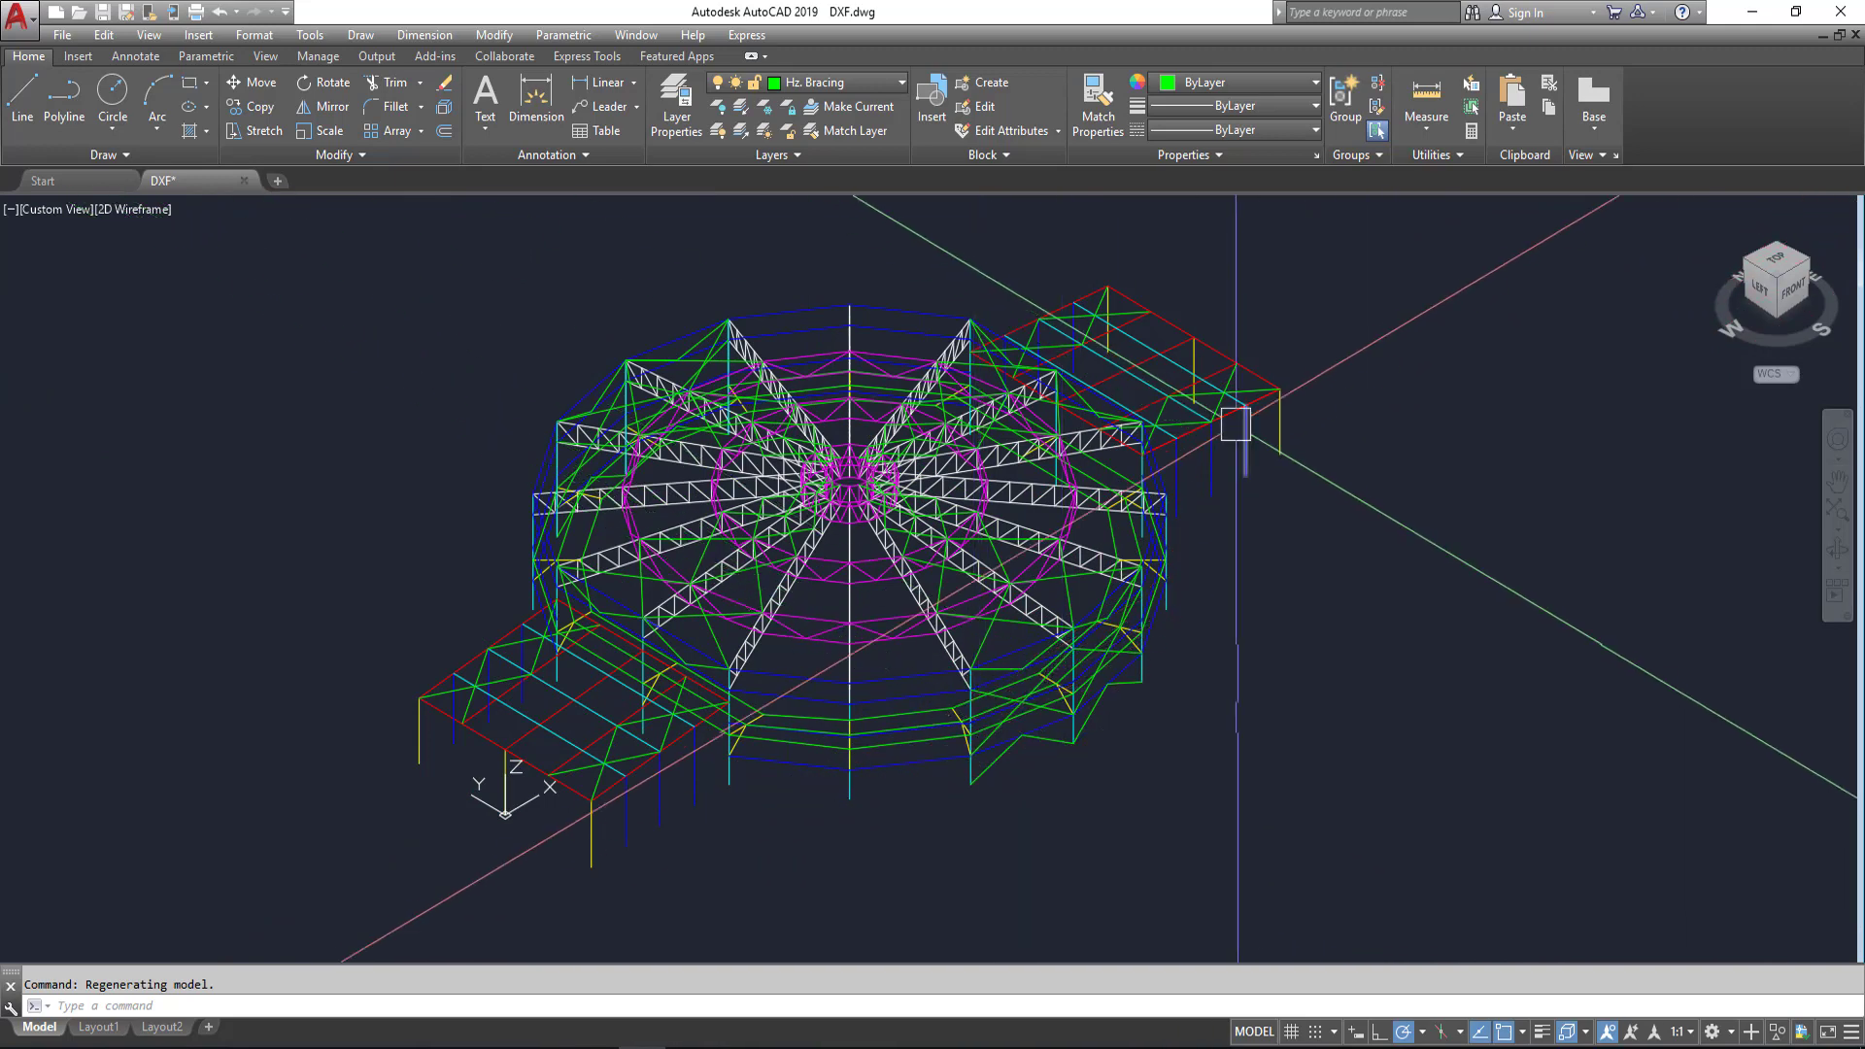
scroll(1232, 421, up, 2)
scroll(1228, 421, up, 2)
scroll(977, 490, up, 2)
scroll(1033, 450, up, 2)
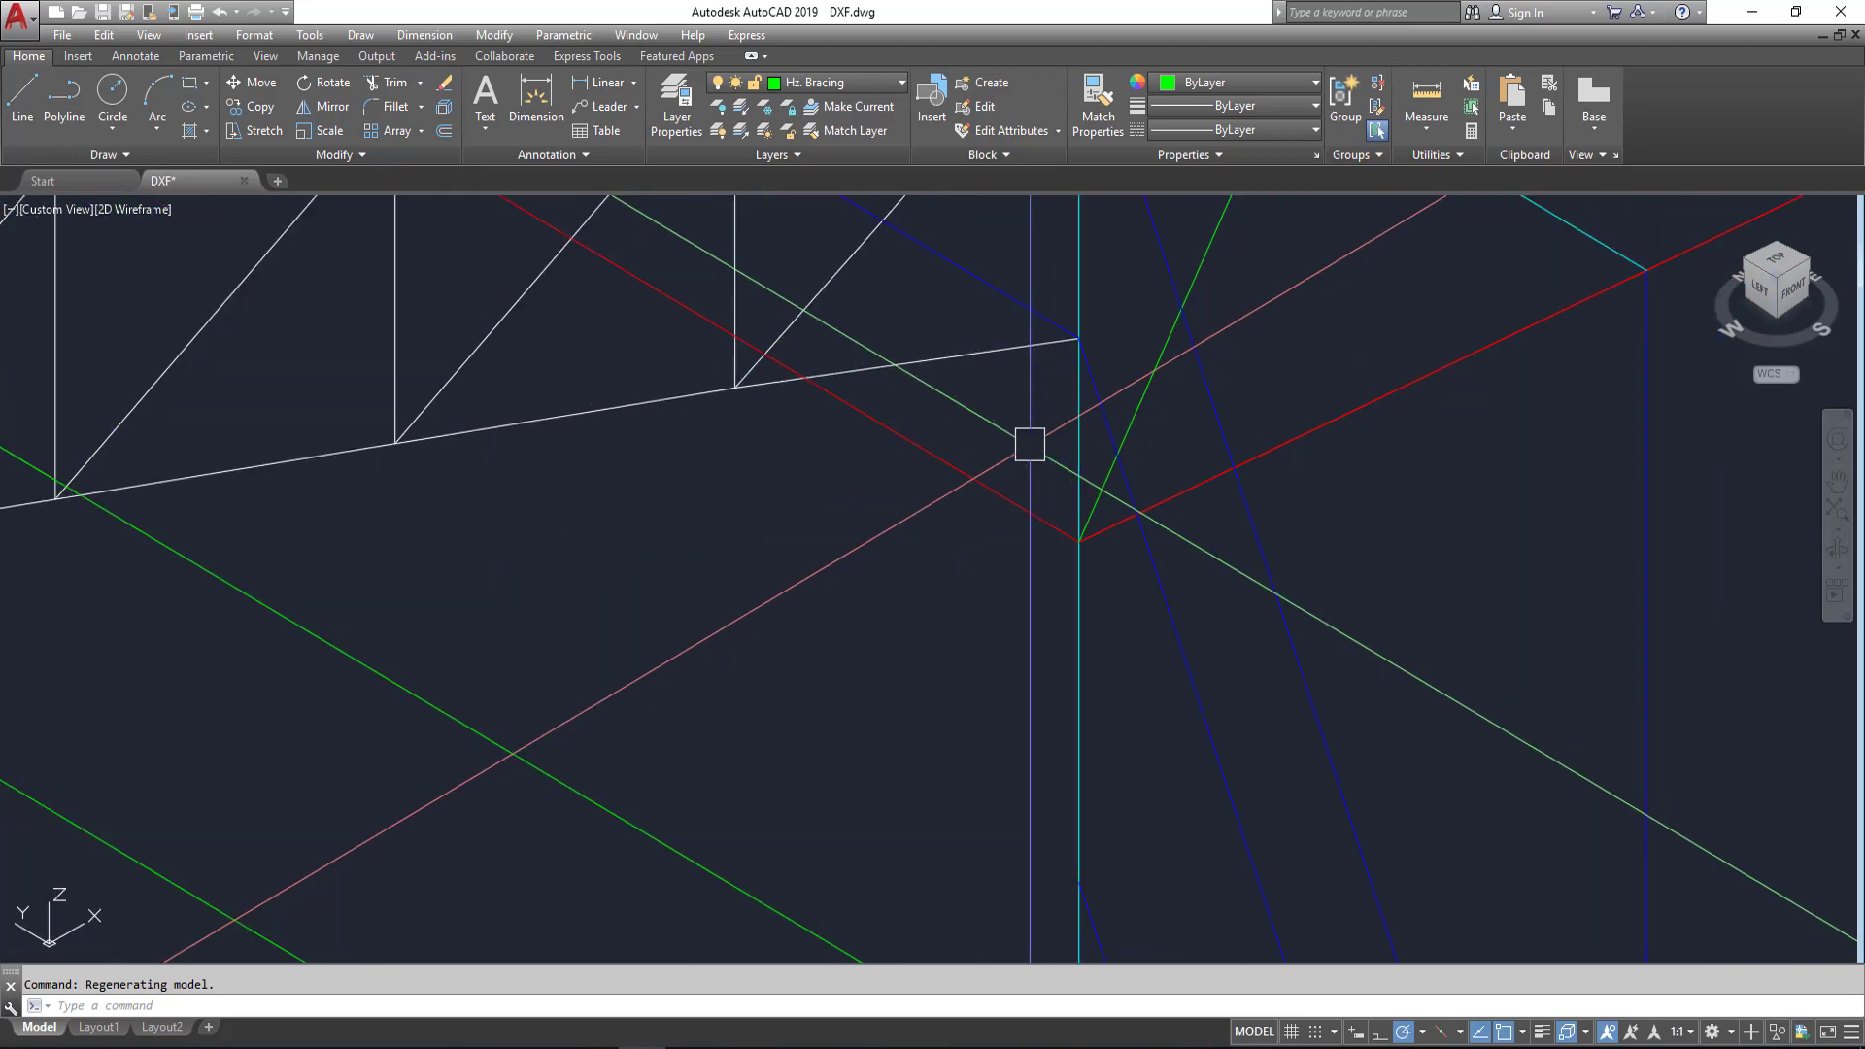
scroll(1069, 491, down, 3)
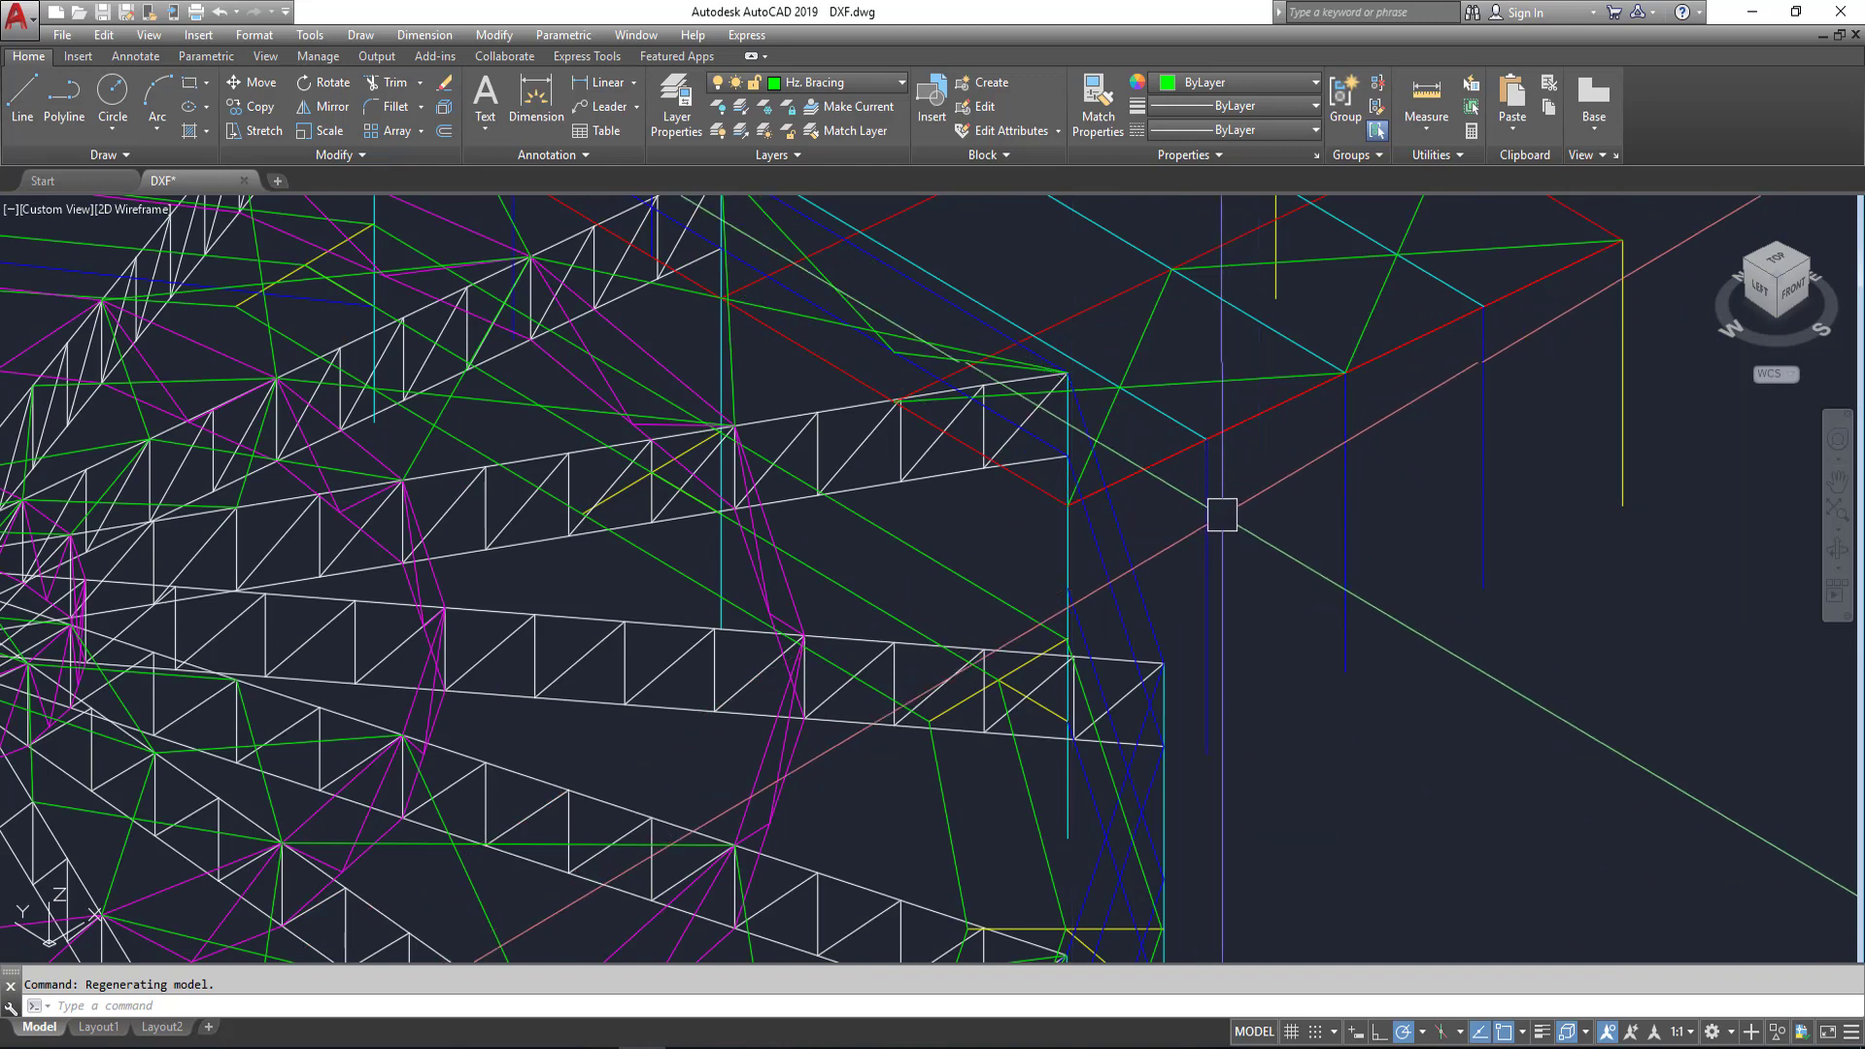
scroll(1293, 548, up, 2)
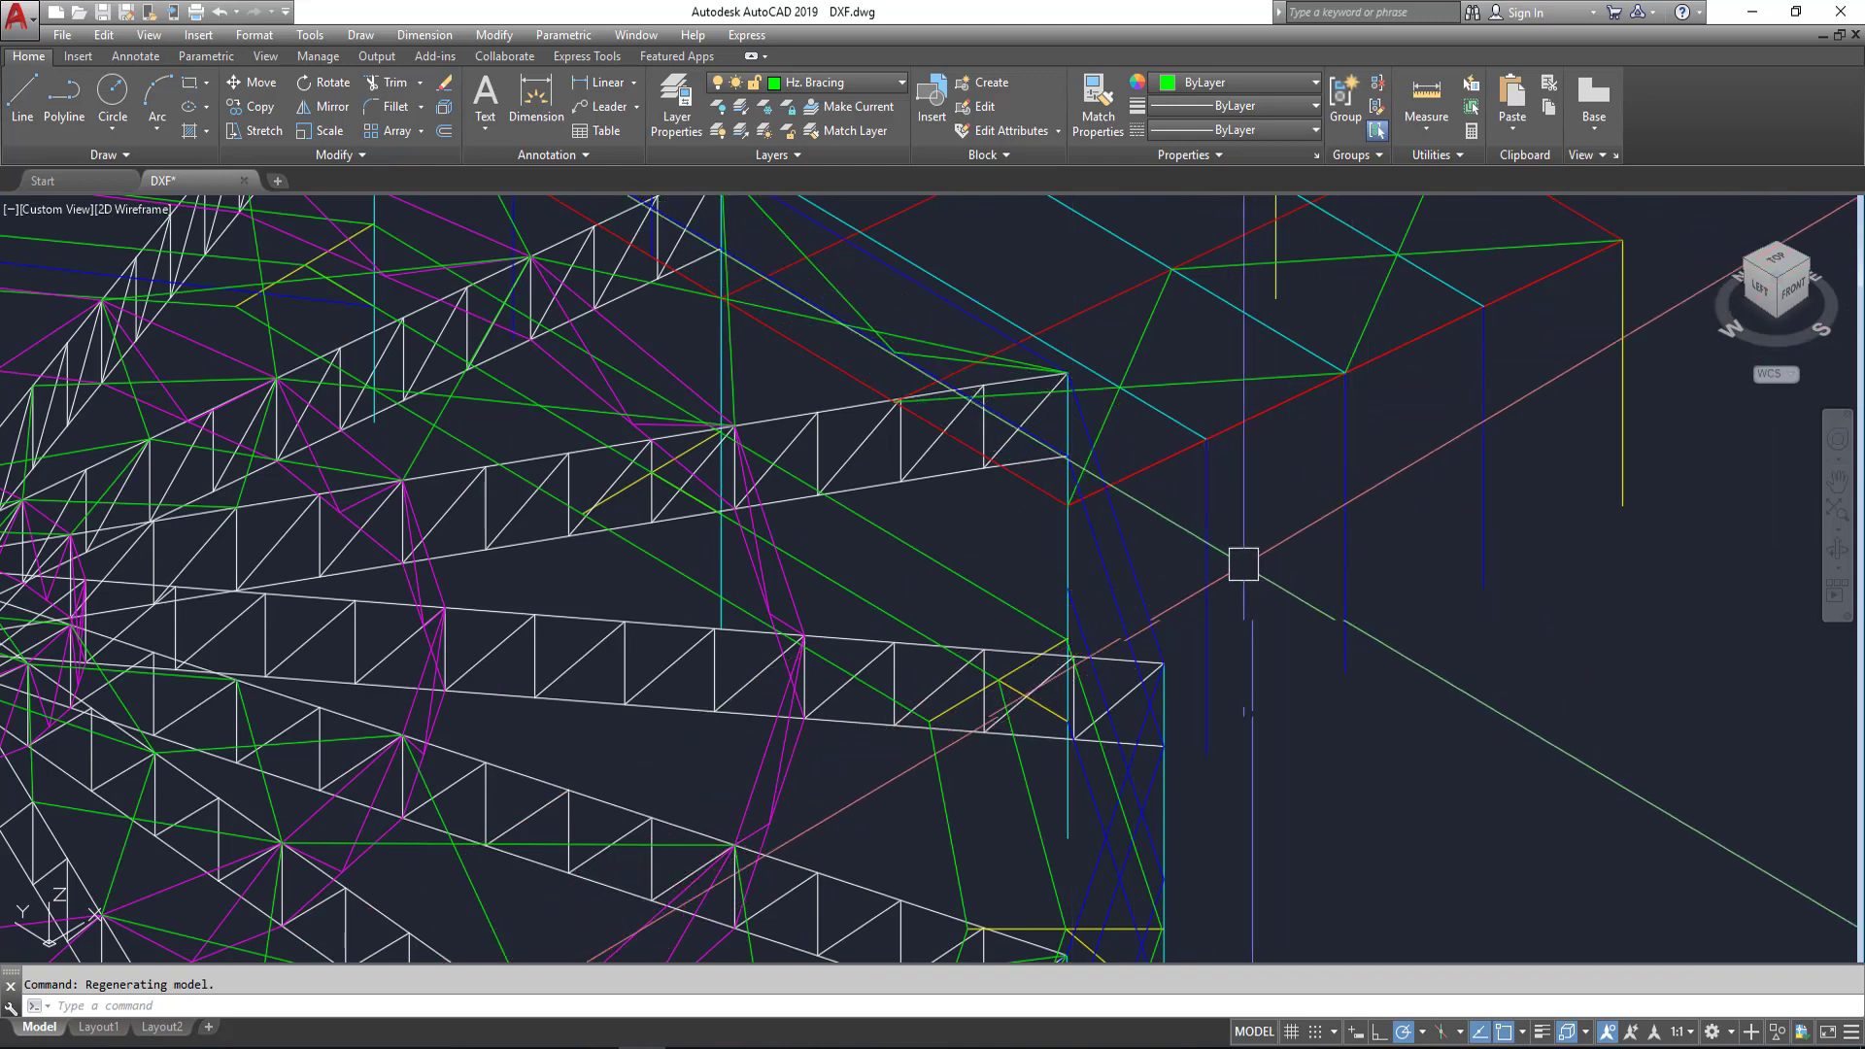
scroll(144, 734, down, 5)
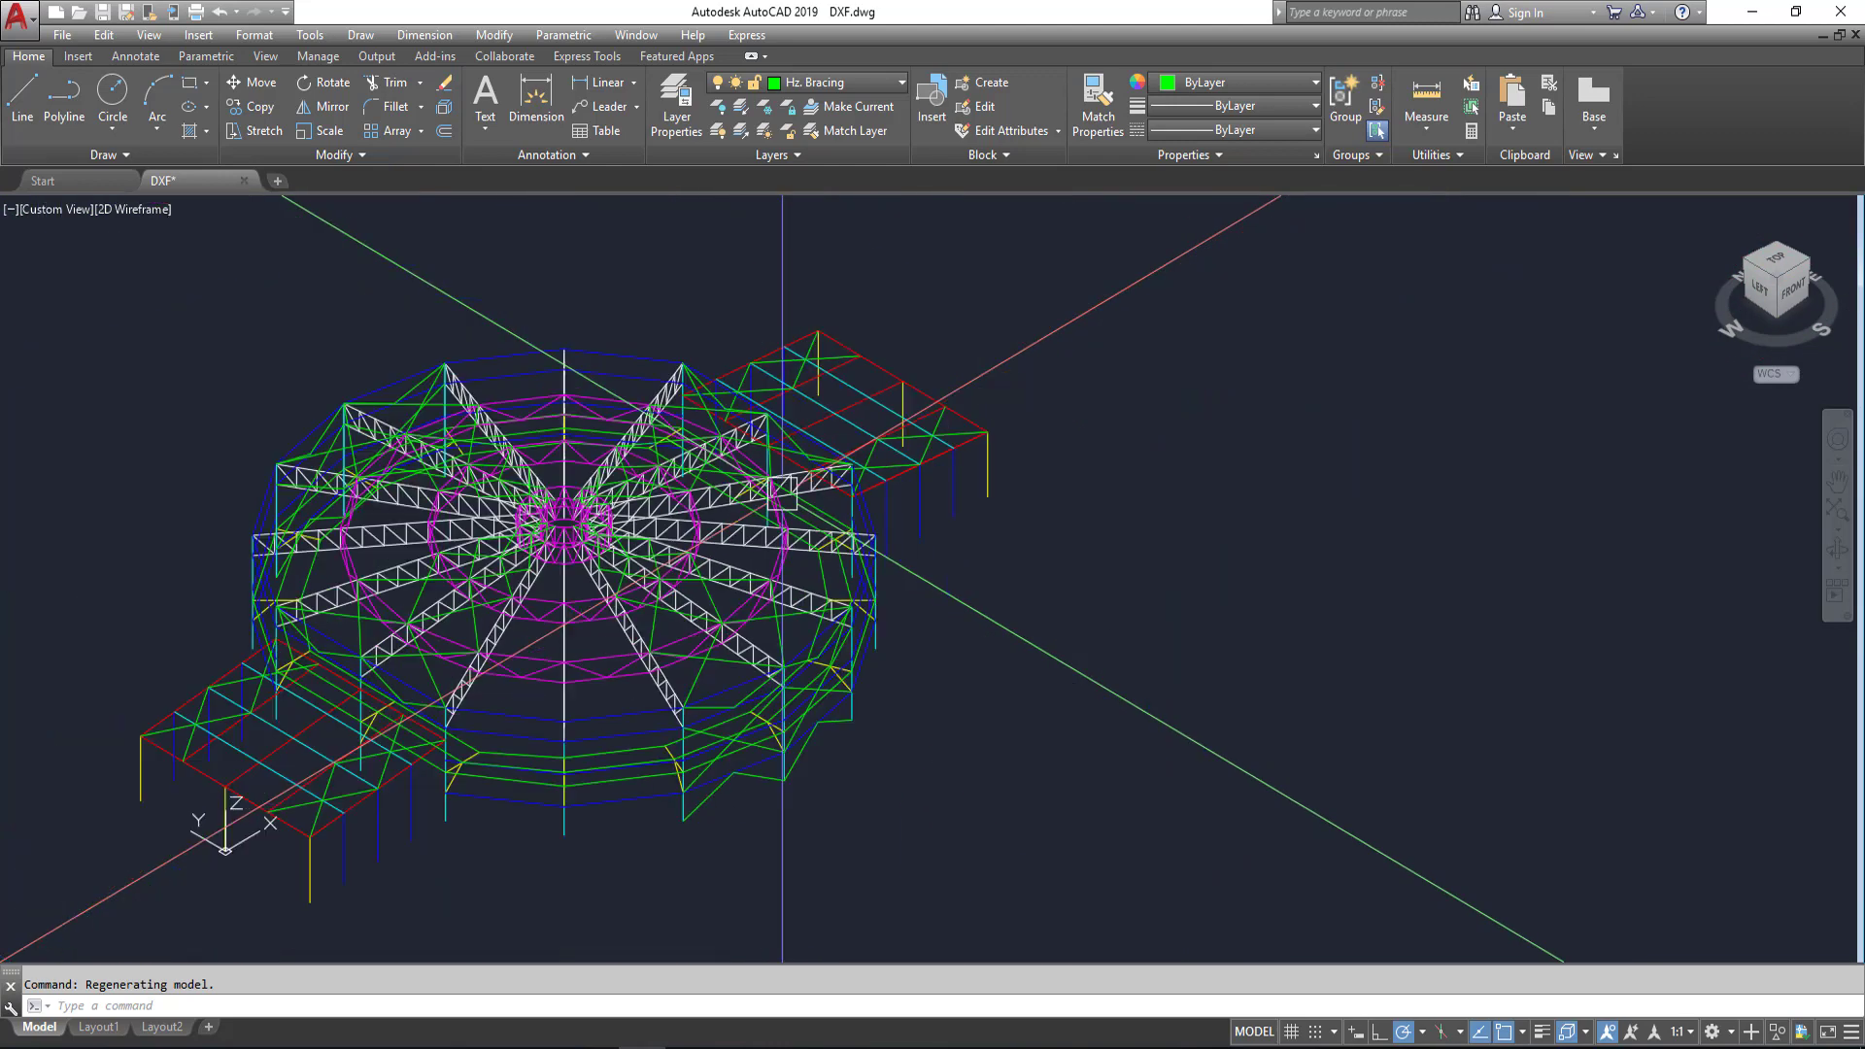
scroll(799, 438, up, 5)
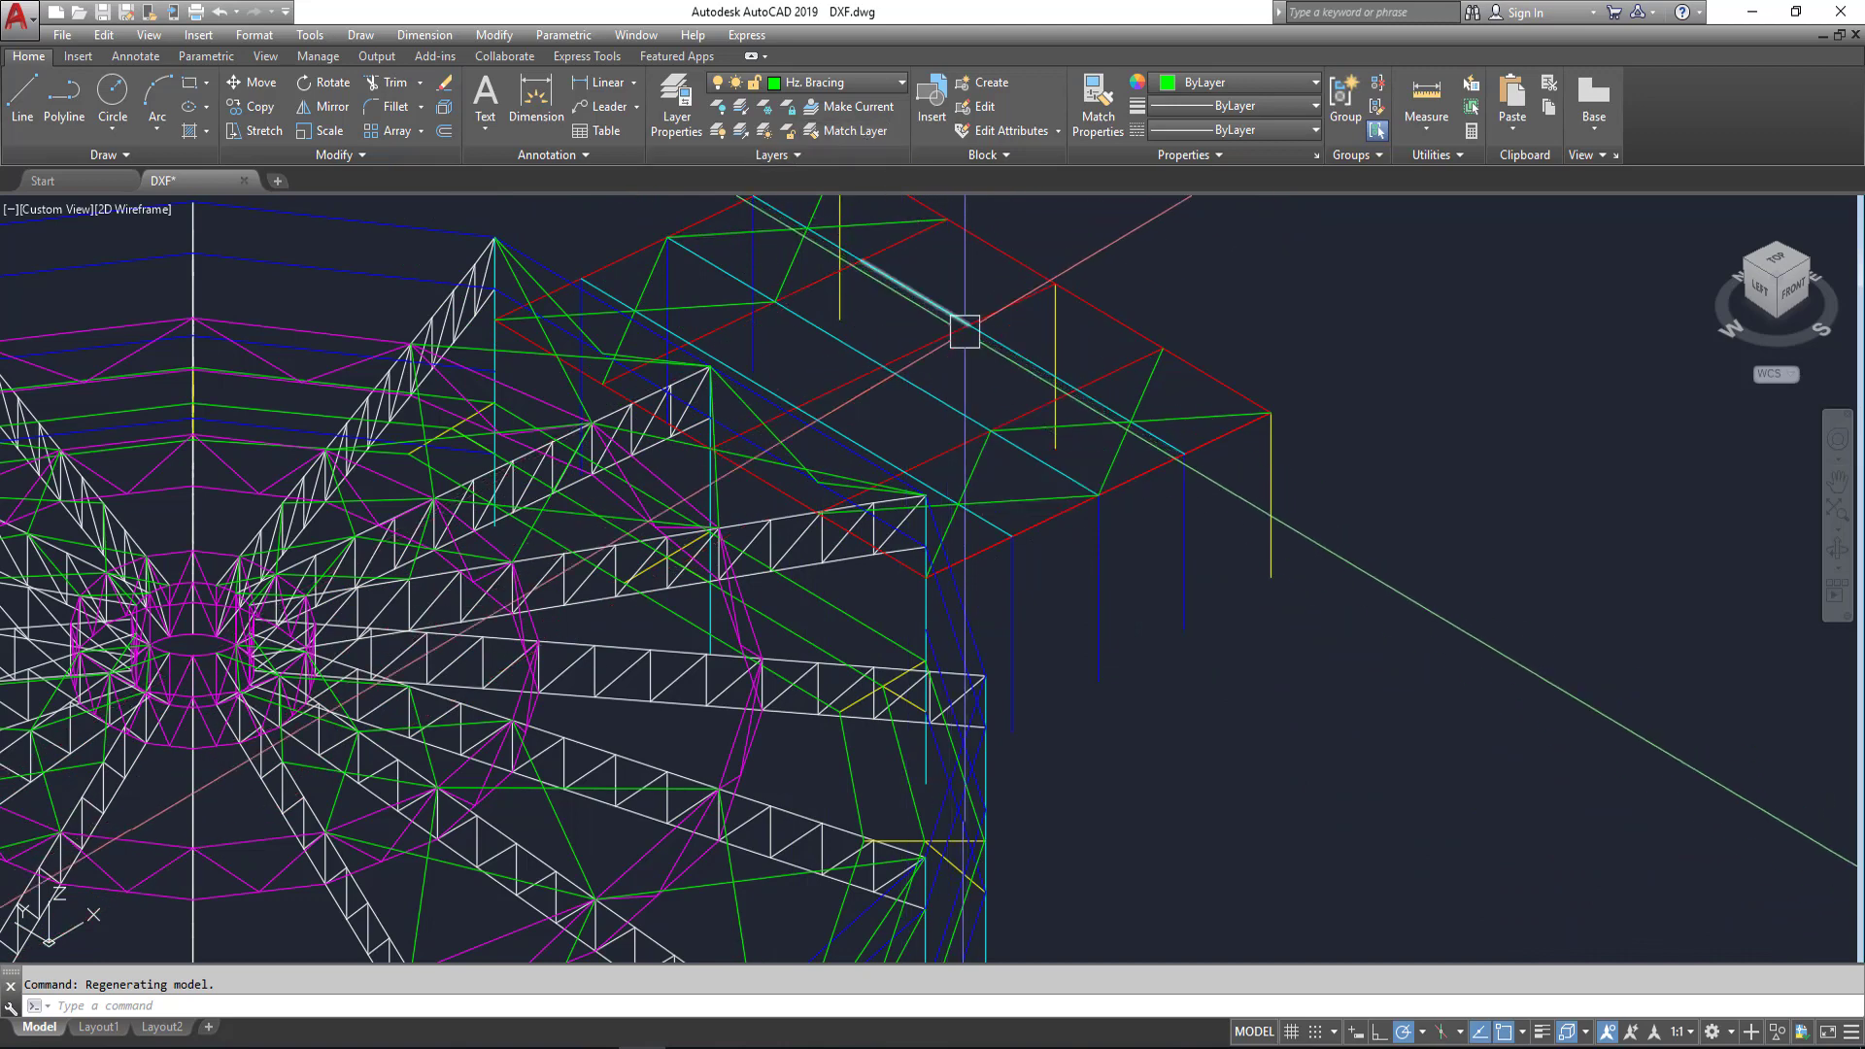
scroll(1273, 328, down, 2)
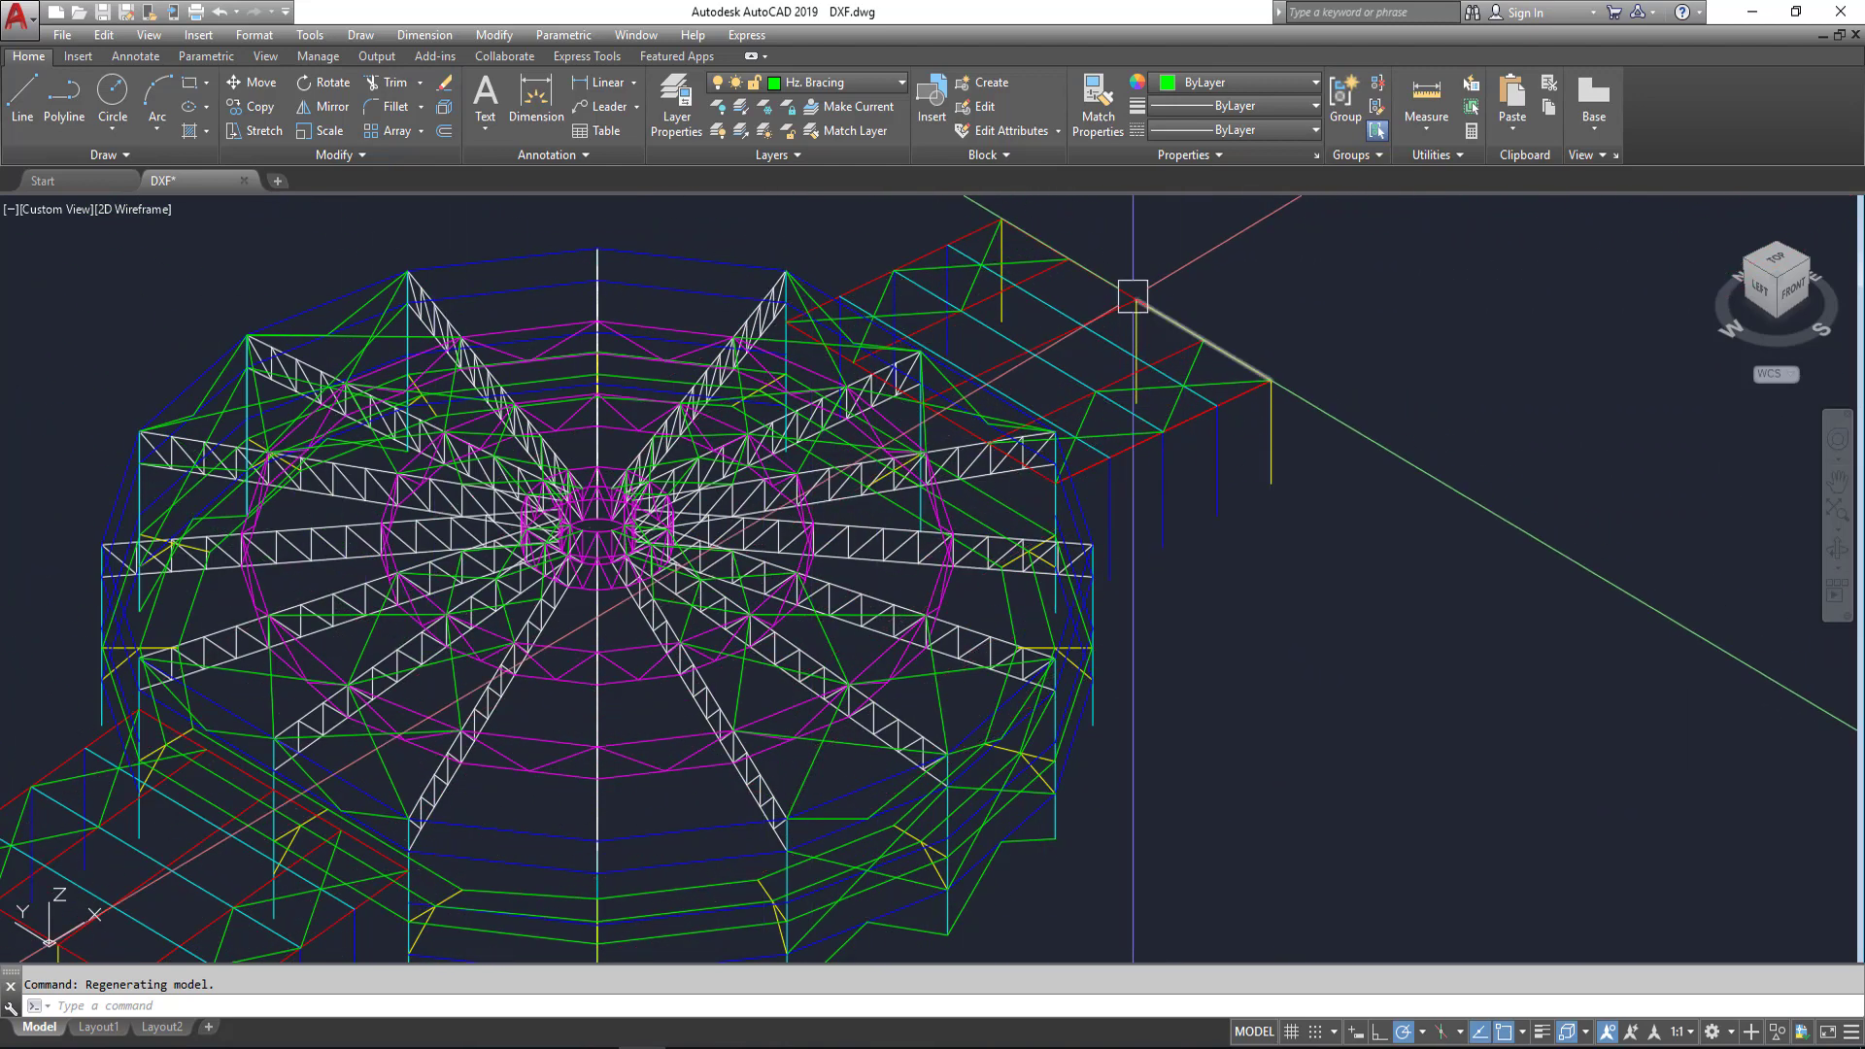
scroll(1141, 296, down, 3)
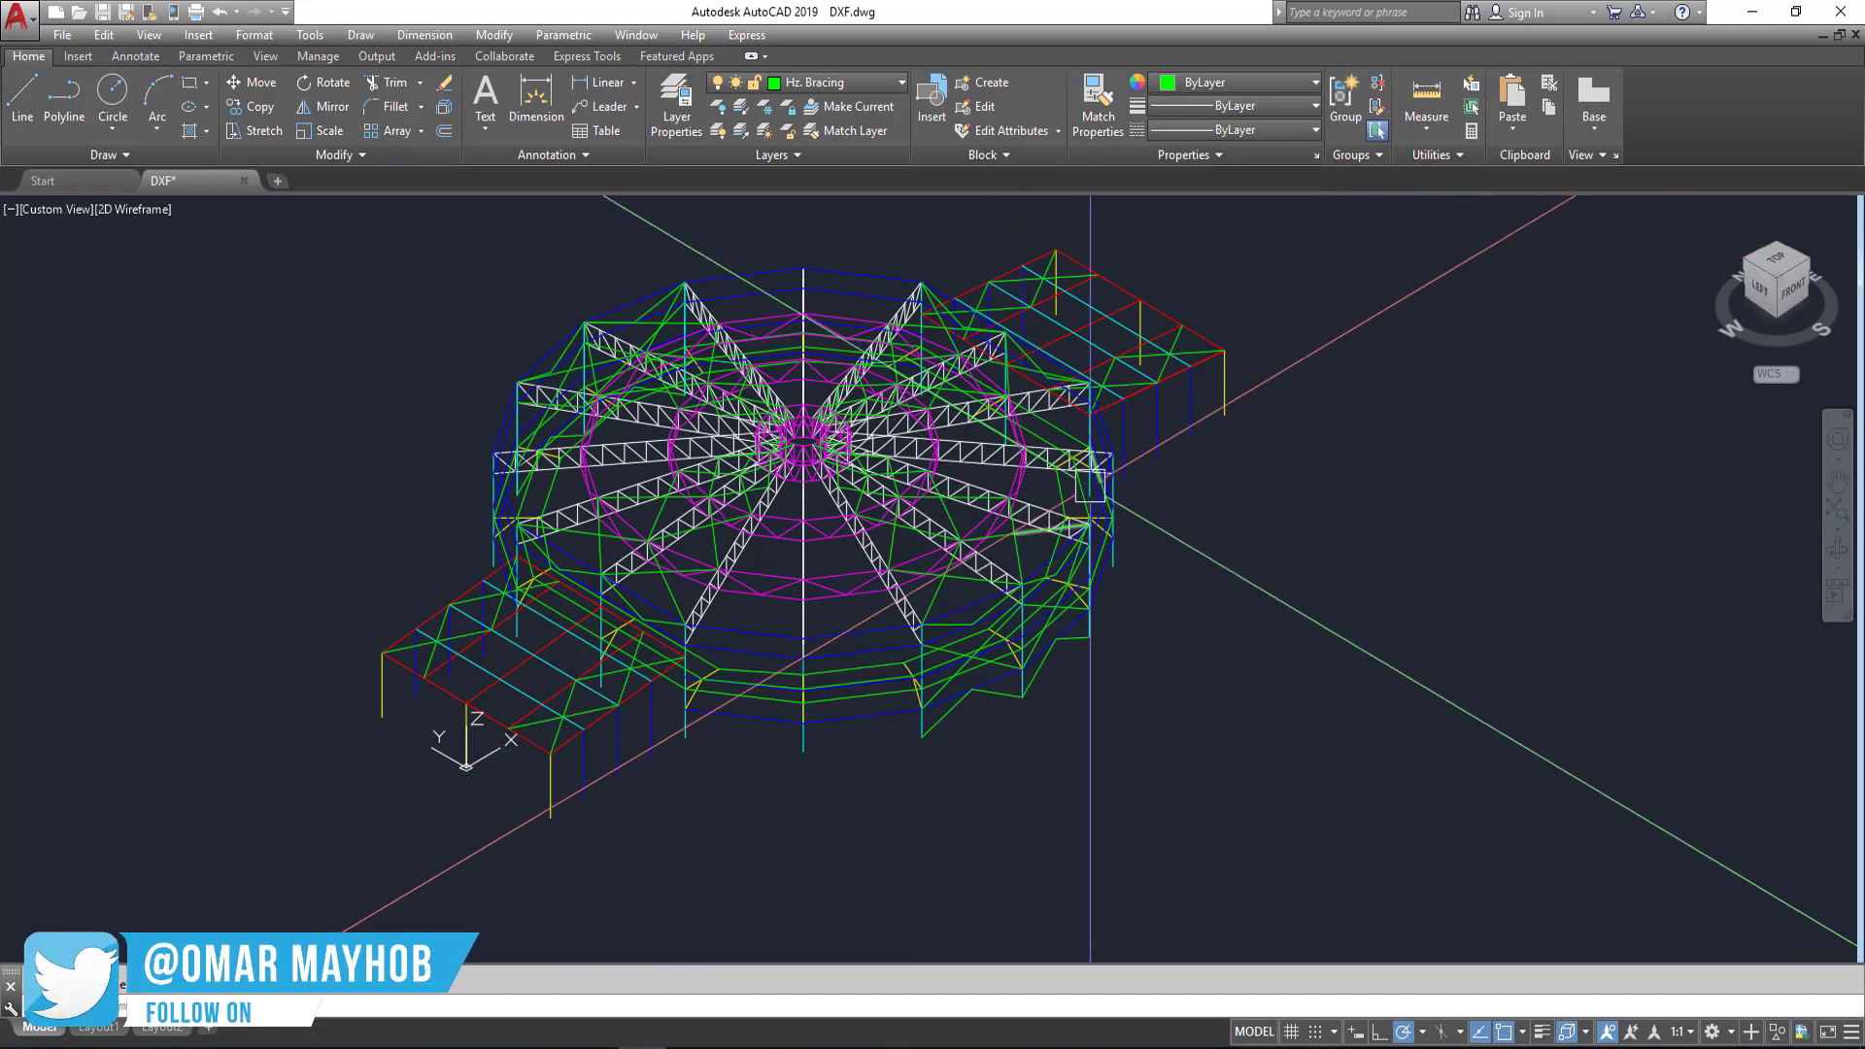
scroll(1090, 483, up, 4)
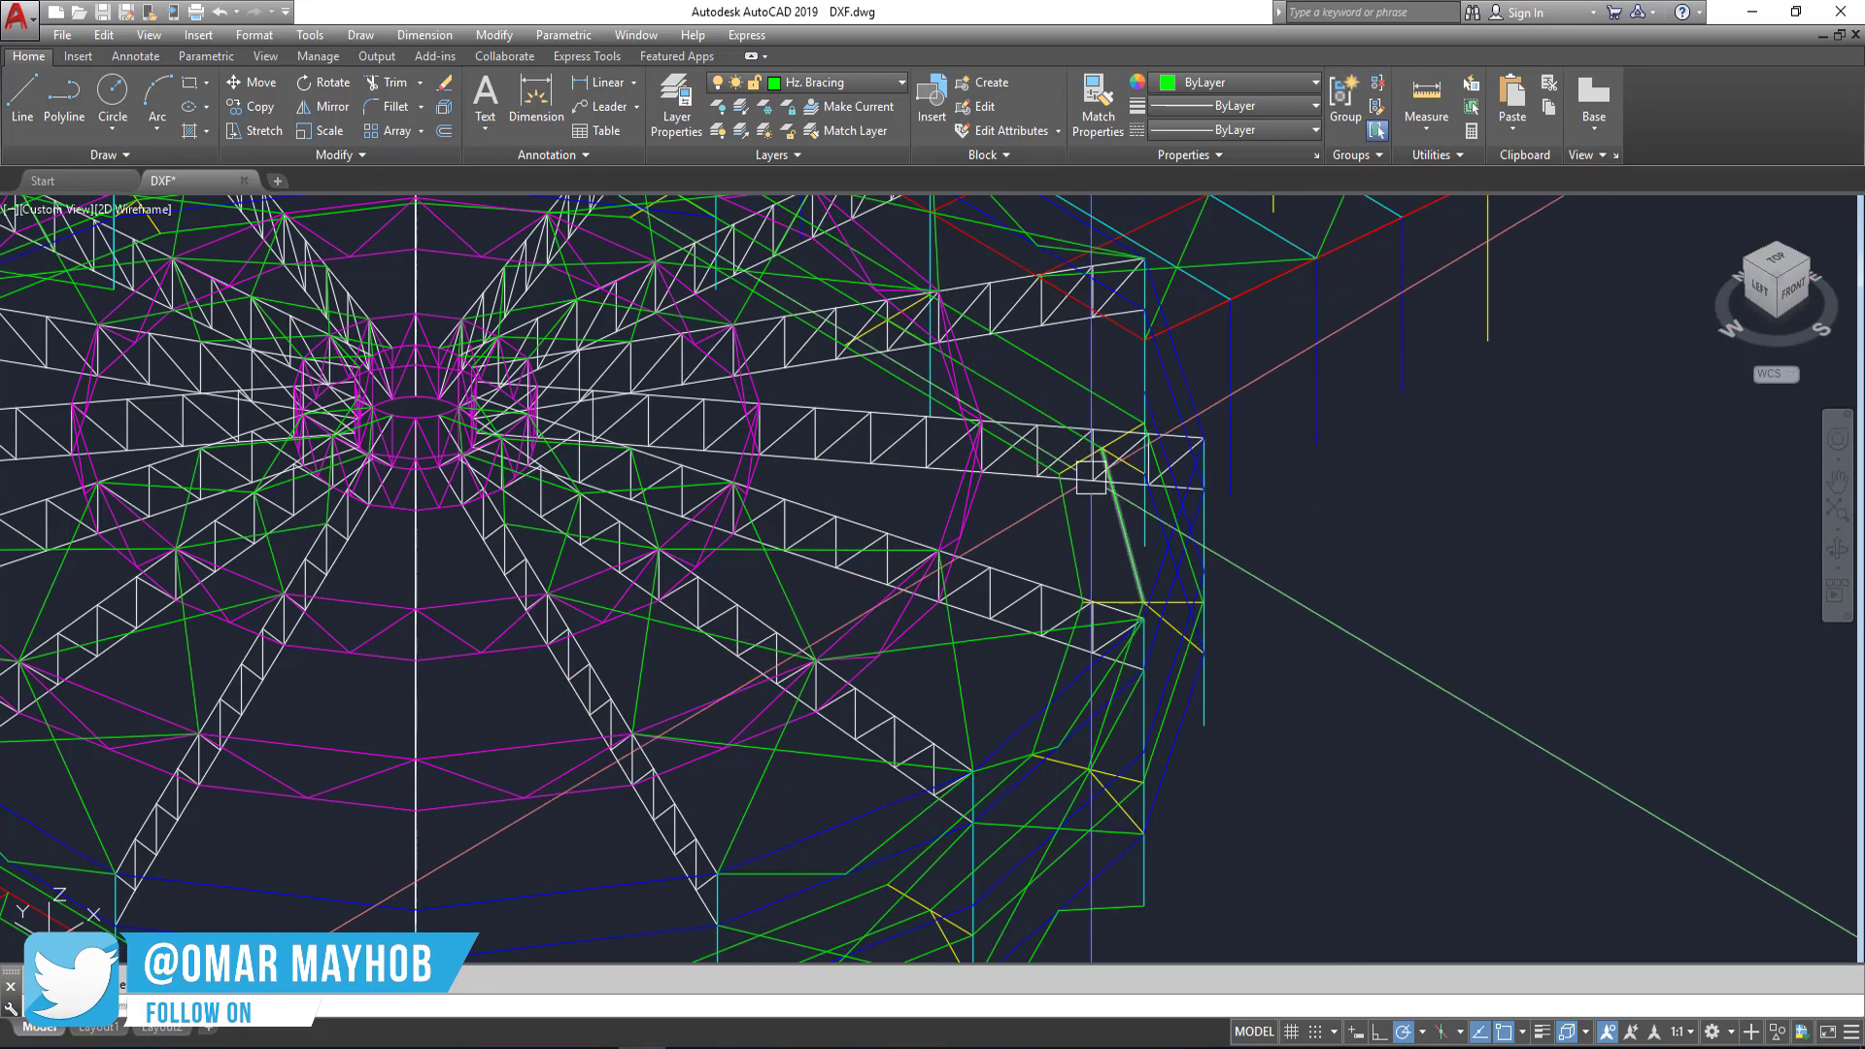
scroll(1090, 477, down, 1)
scroll(989, 664, down, 3)
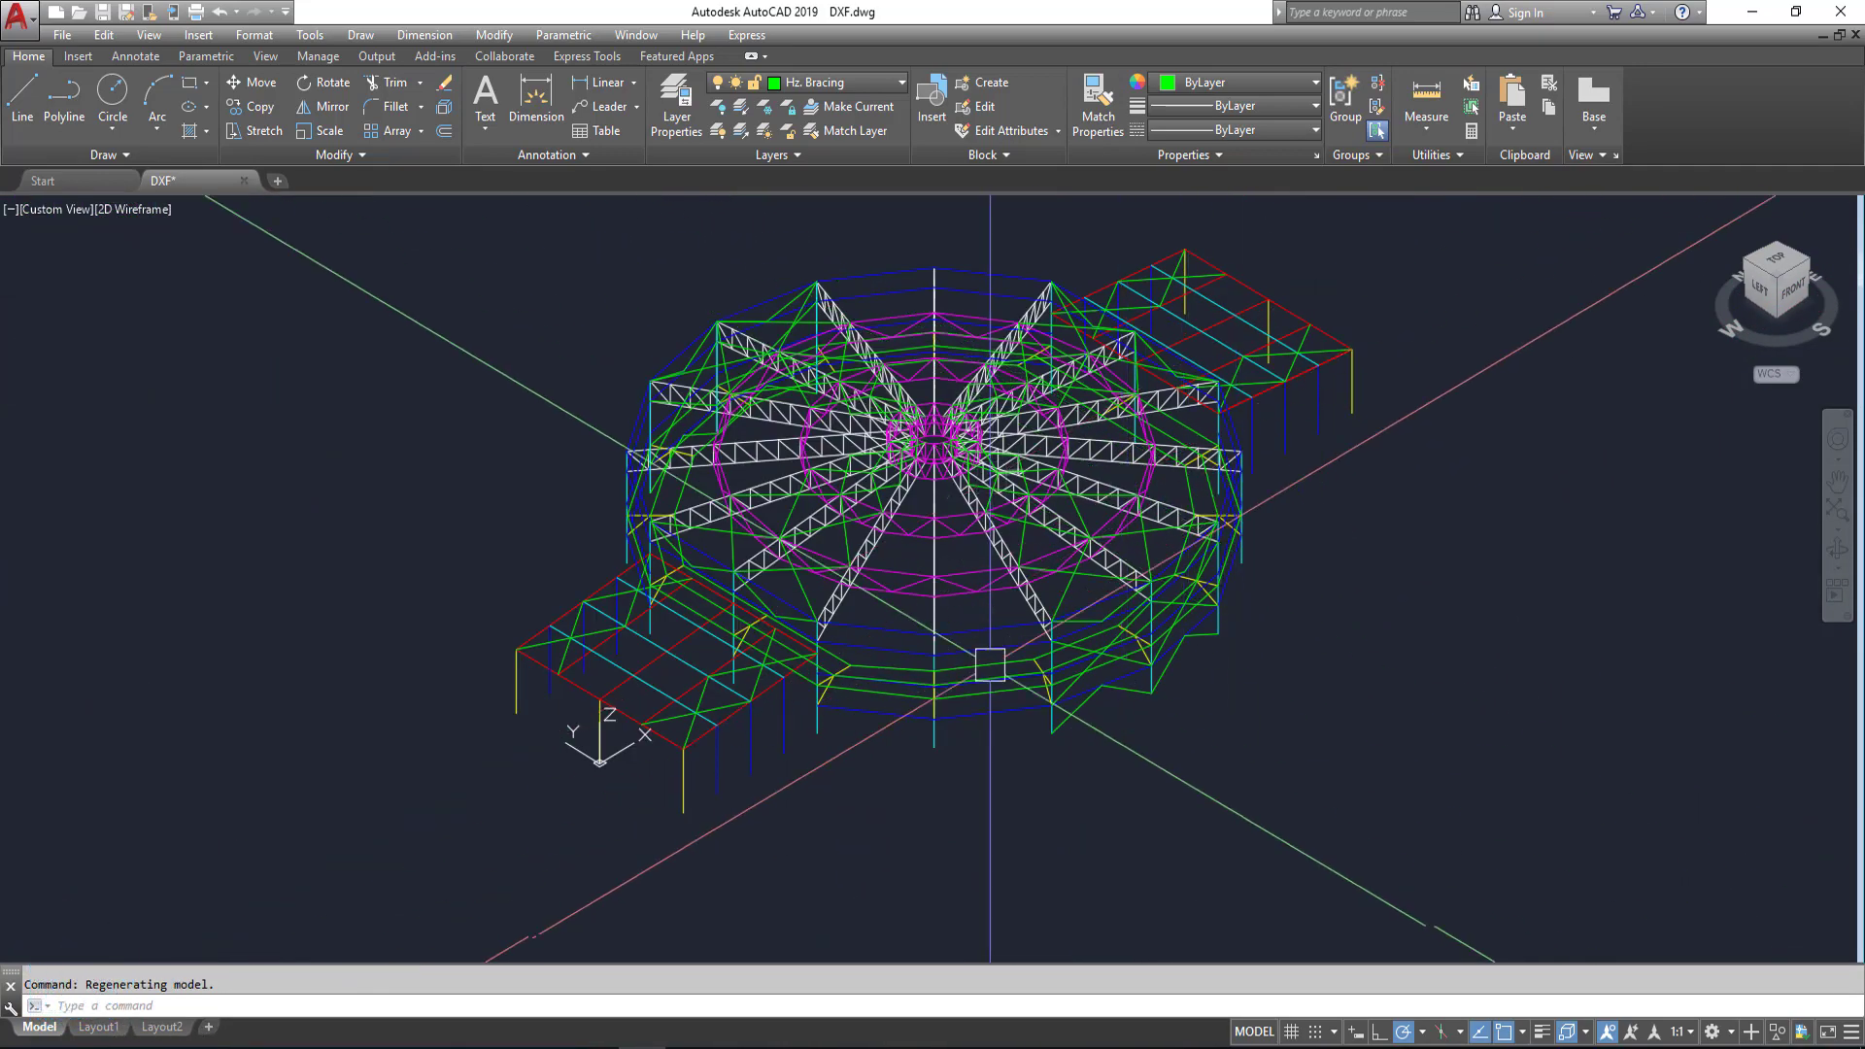
scroll(1029, 556, up, 2)
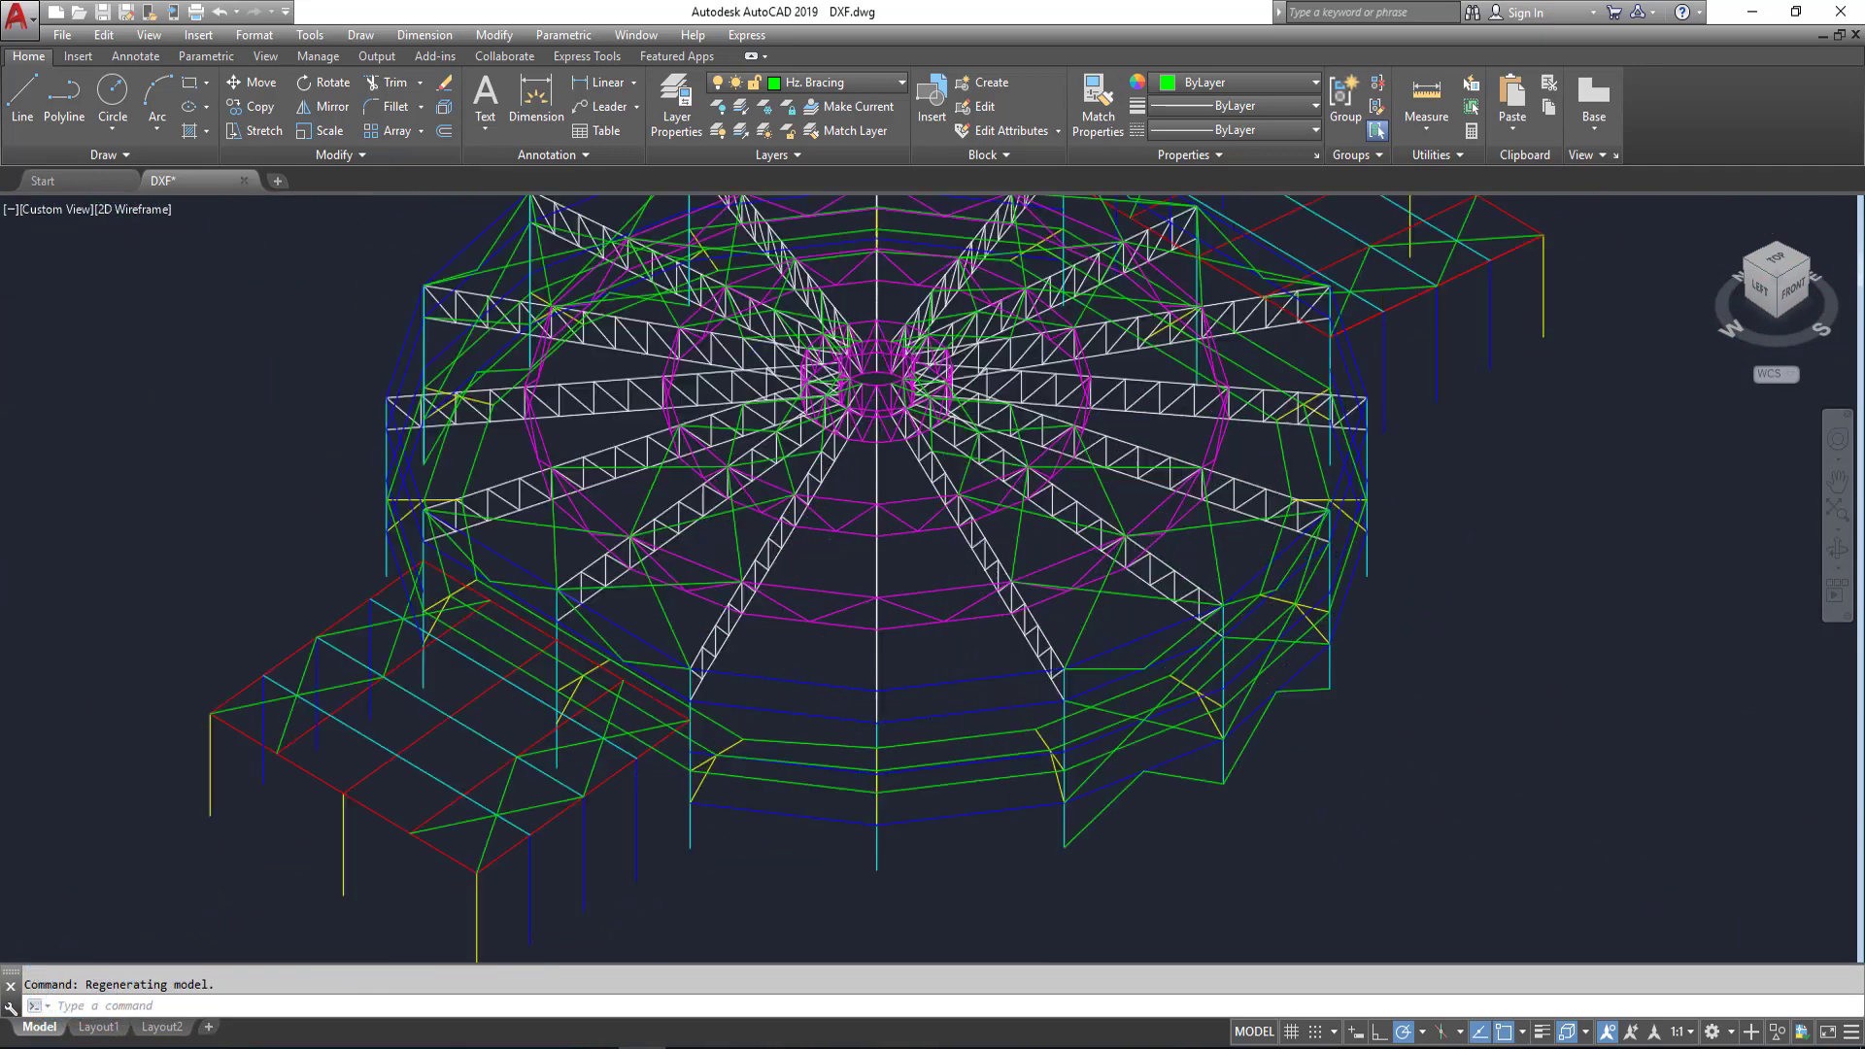
scroll(907, 624, up, 7)
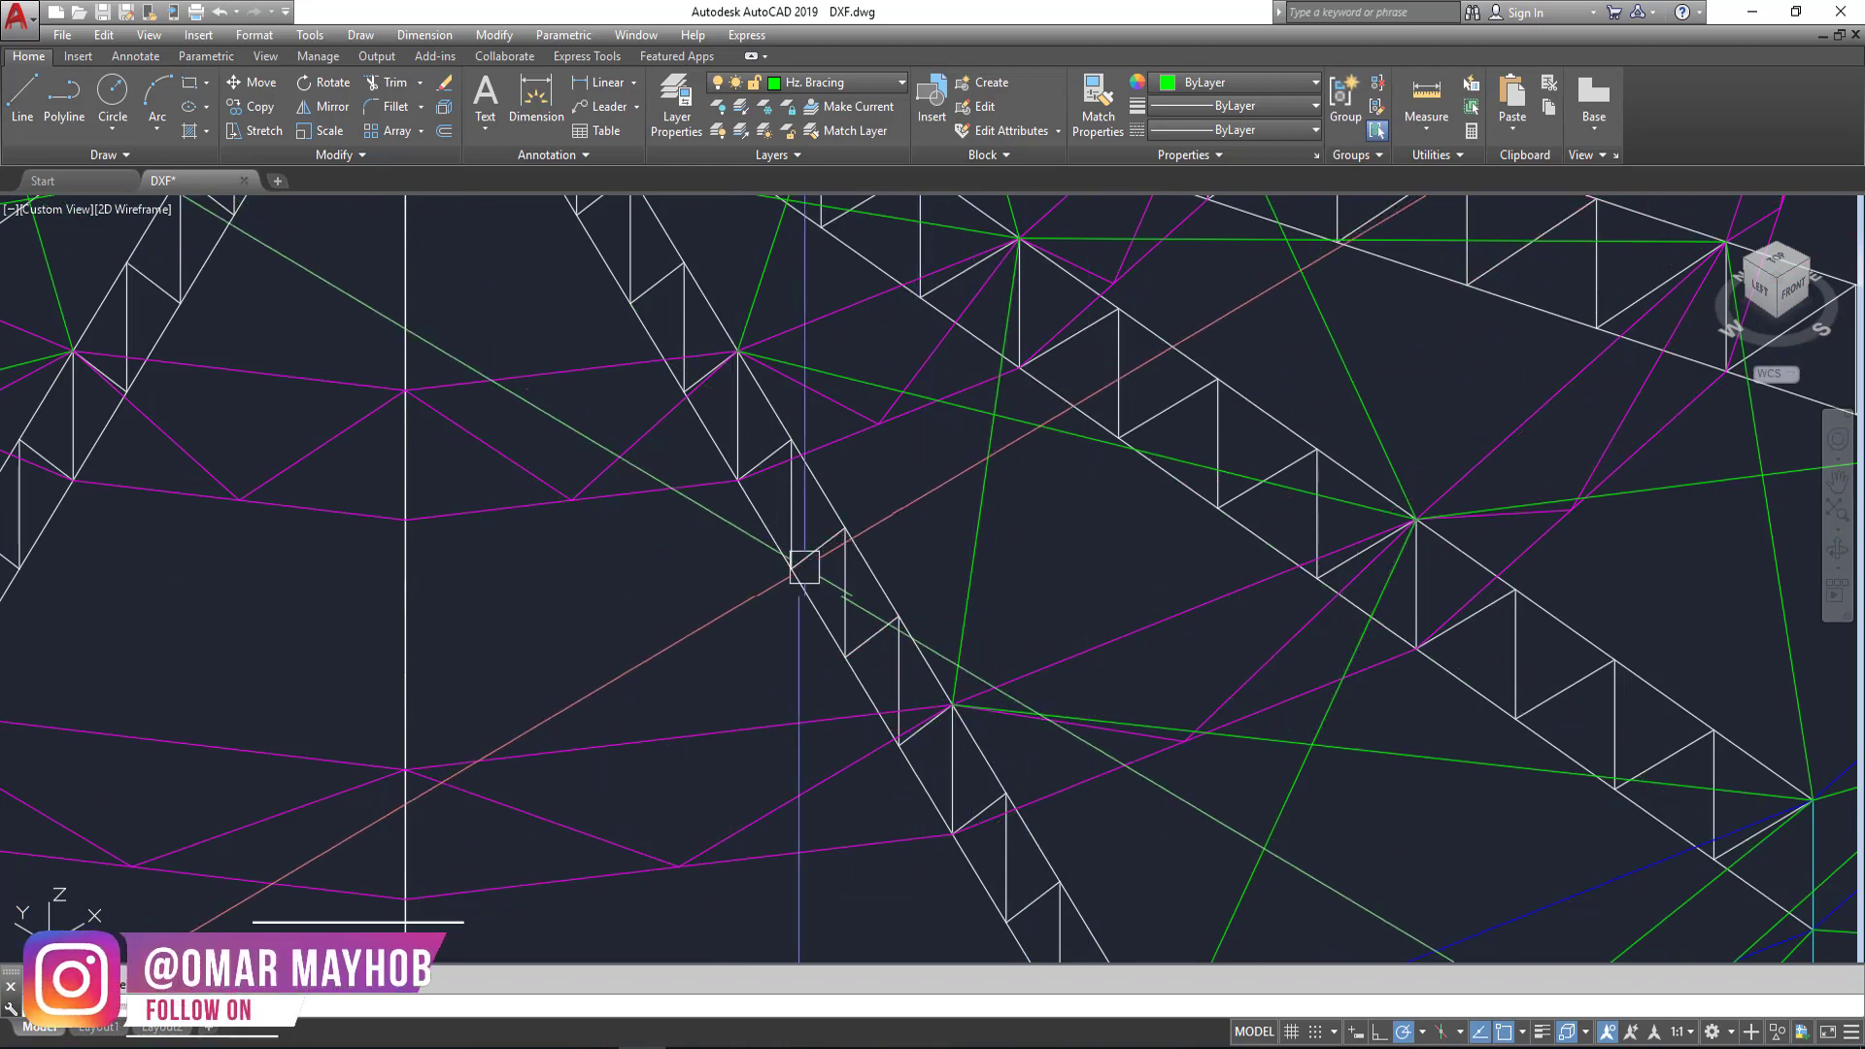
scroll(805, 567, down, 2)
scroll(762, 541, down, 3)
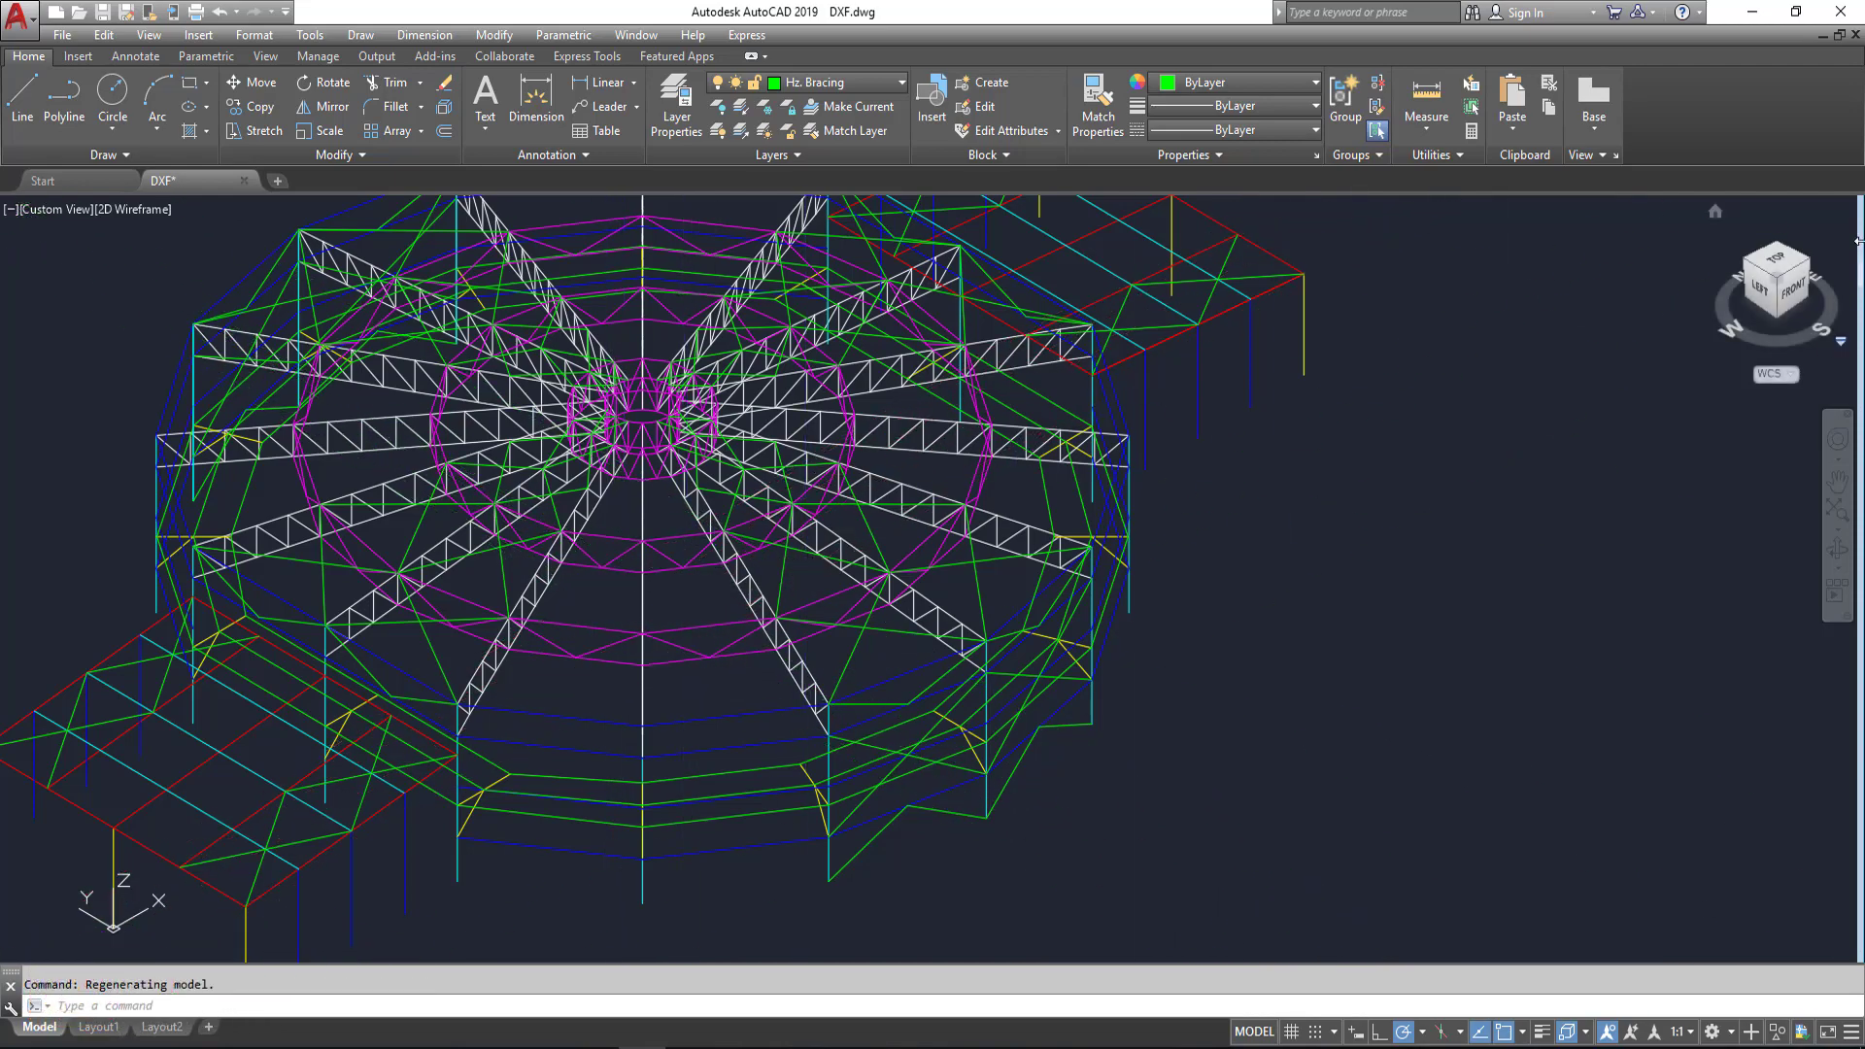
Step: View the truss from the top and window-select the entire drawing
click(1779, 269)
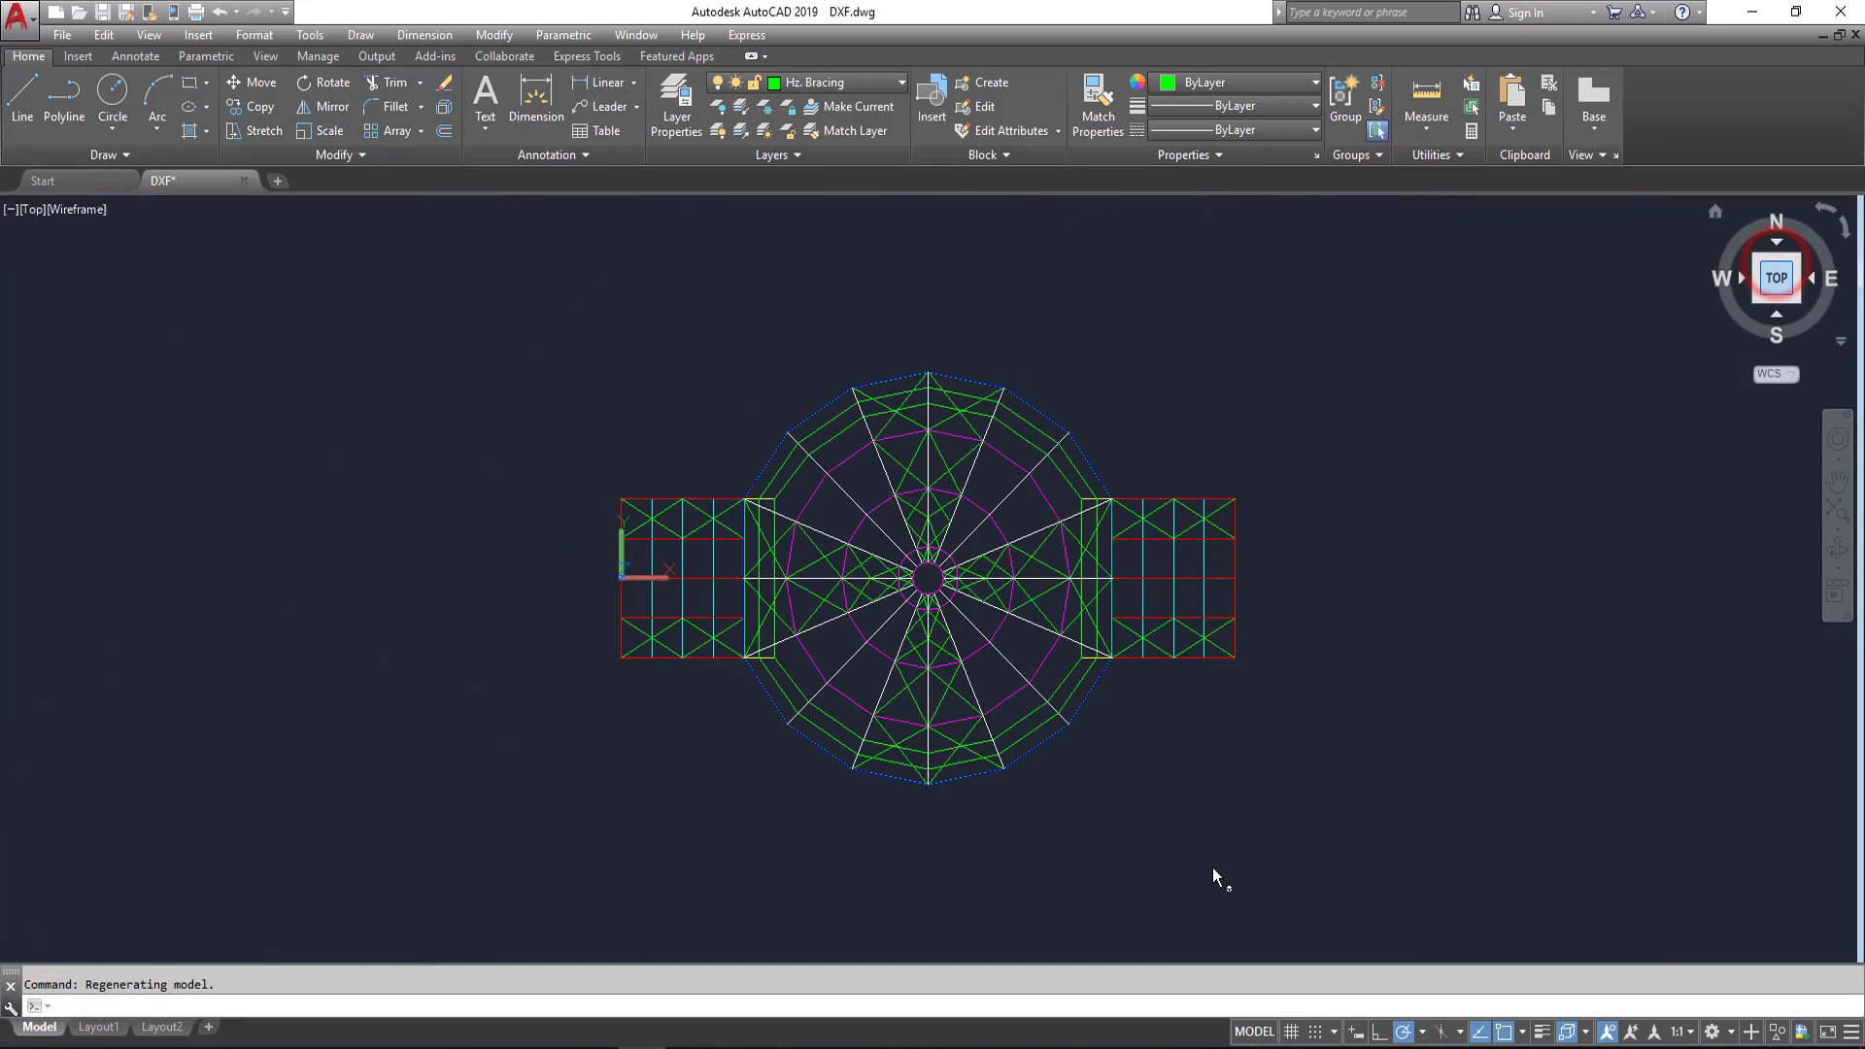
click(518, 353)
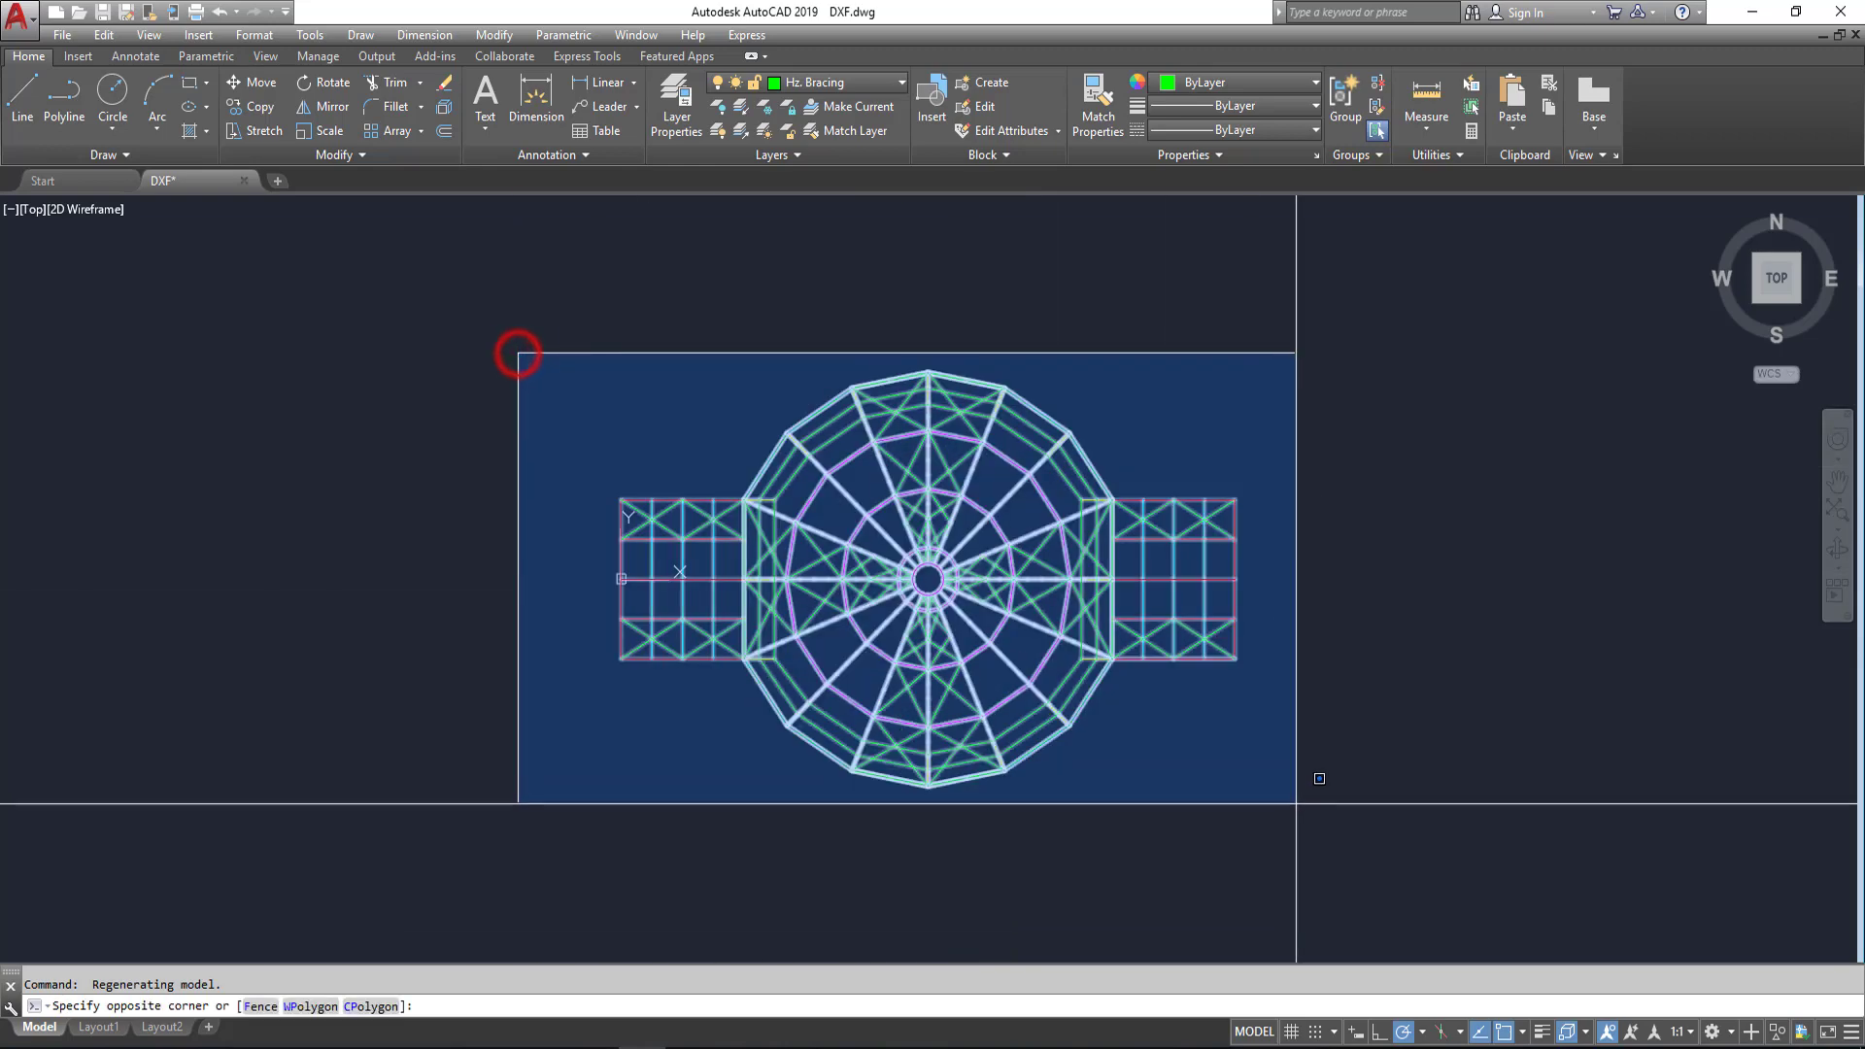
click(1292, 841)
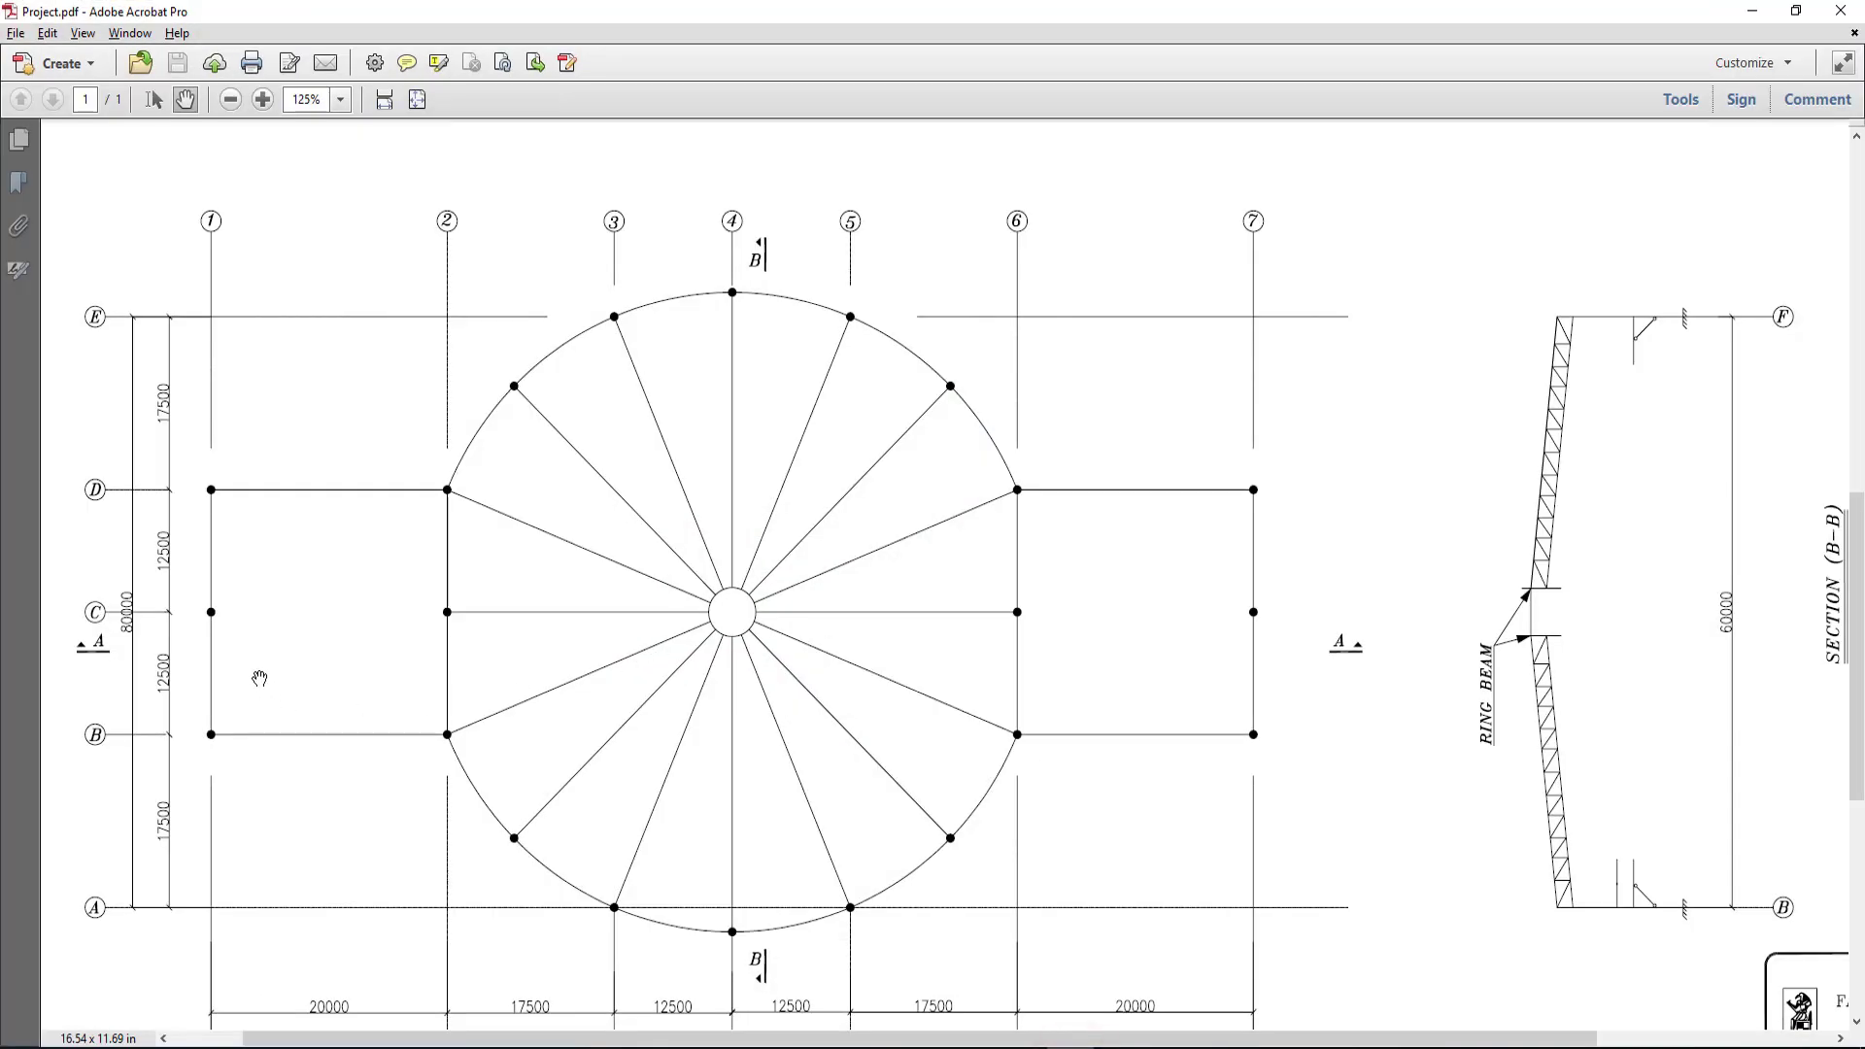
scroll(306, 786, down, 1)
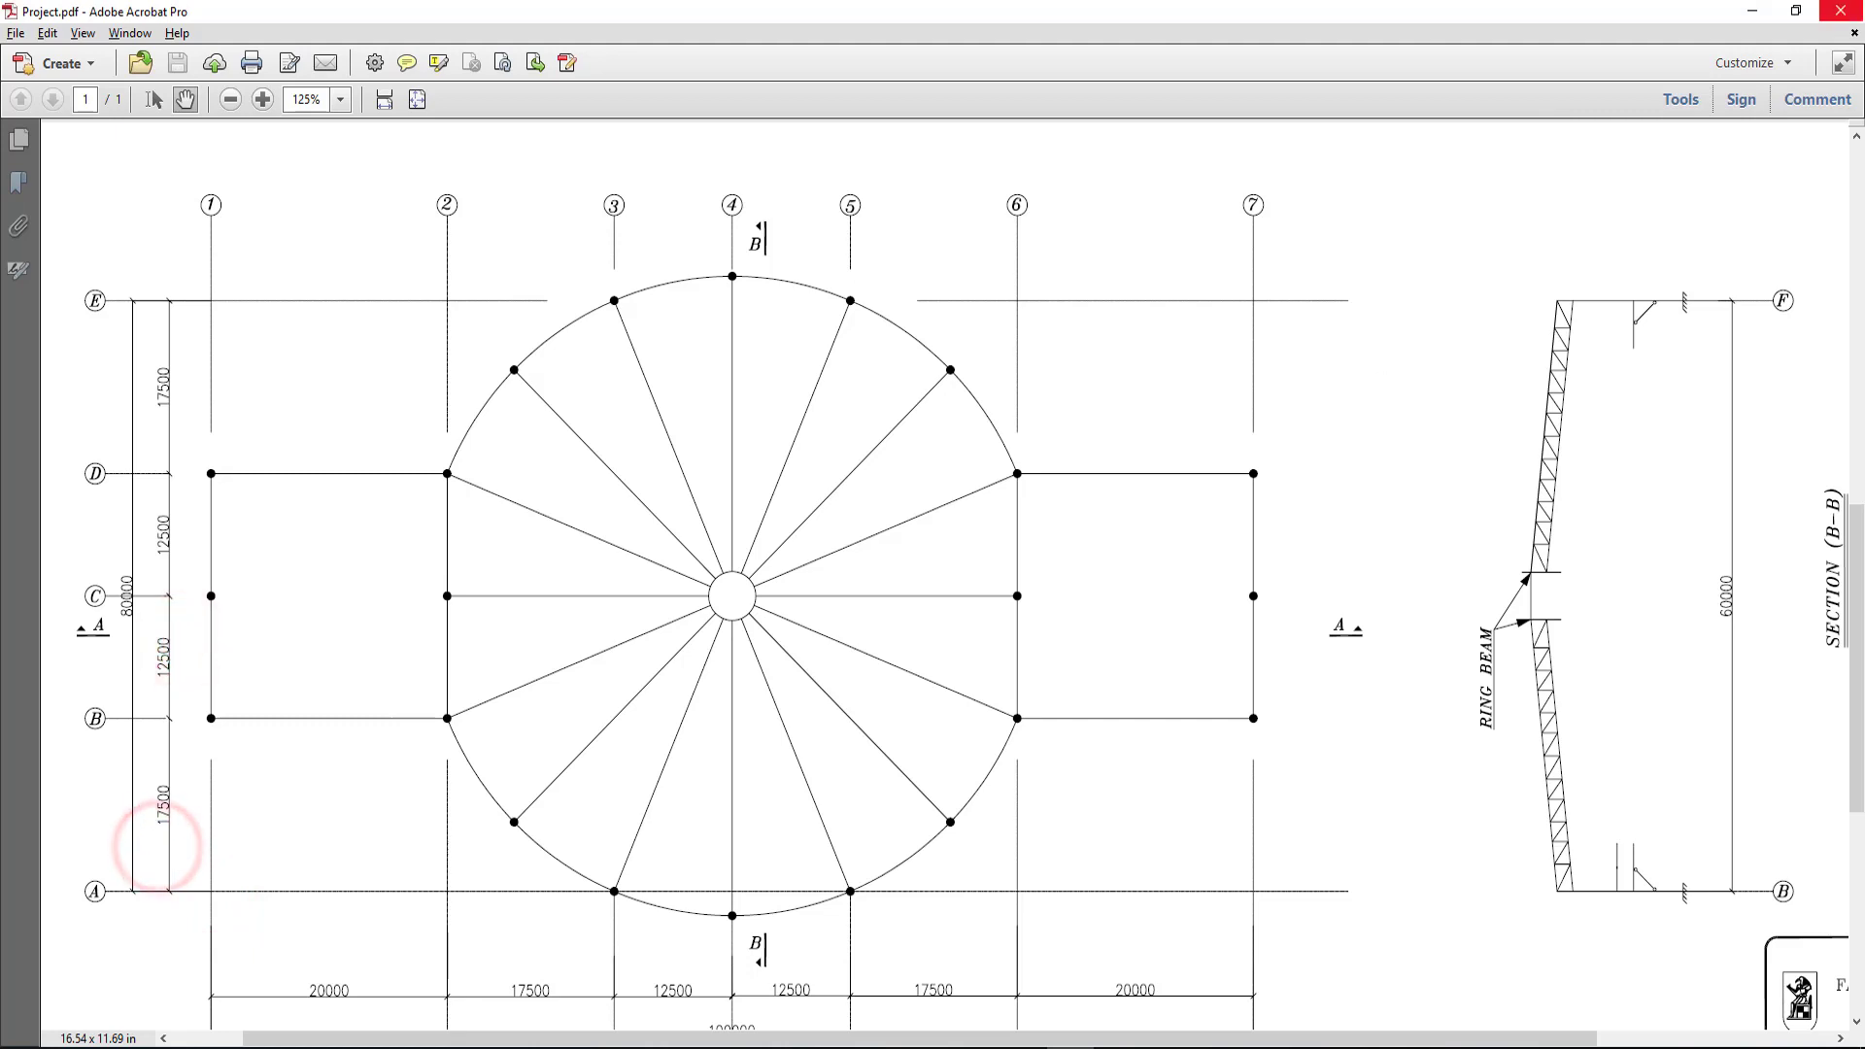
Step: Close the PDF and start a move with the whole truss drawing selected
click(1841, 11)
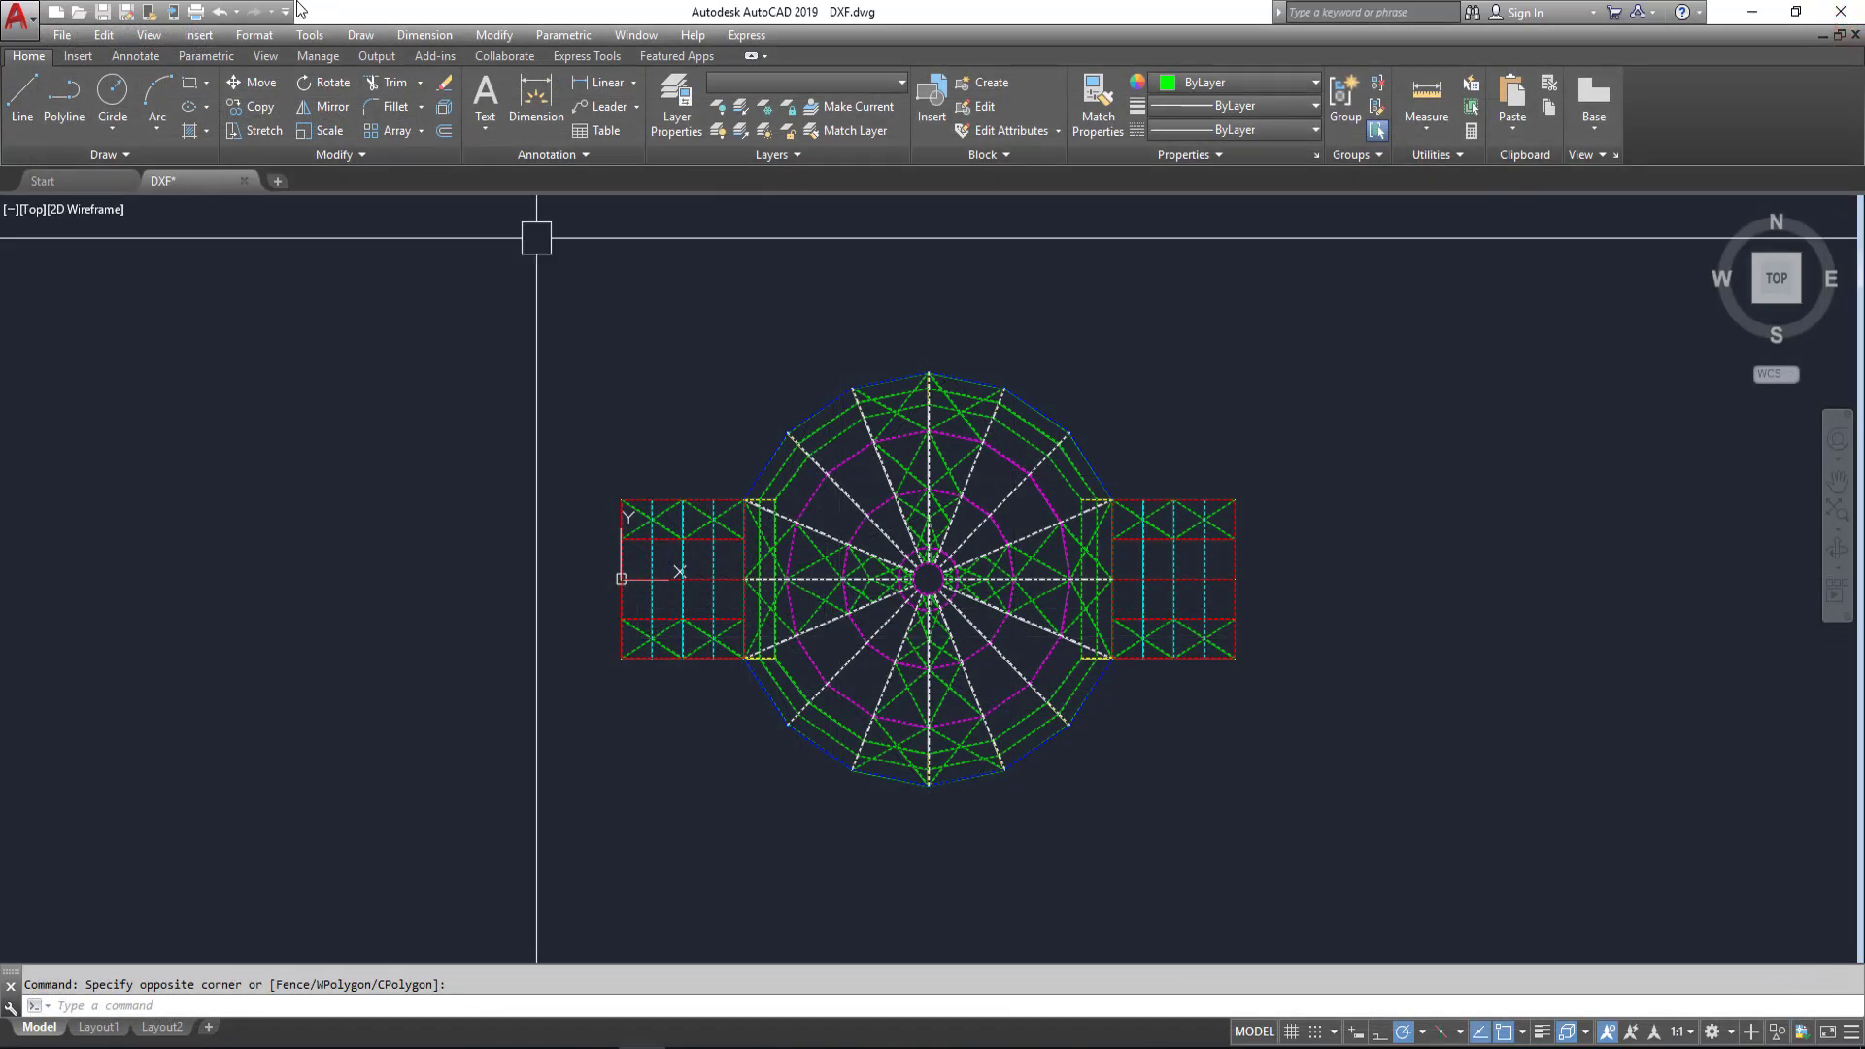
click(260, 83)
scroll(699, 680, up, 4)
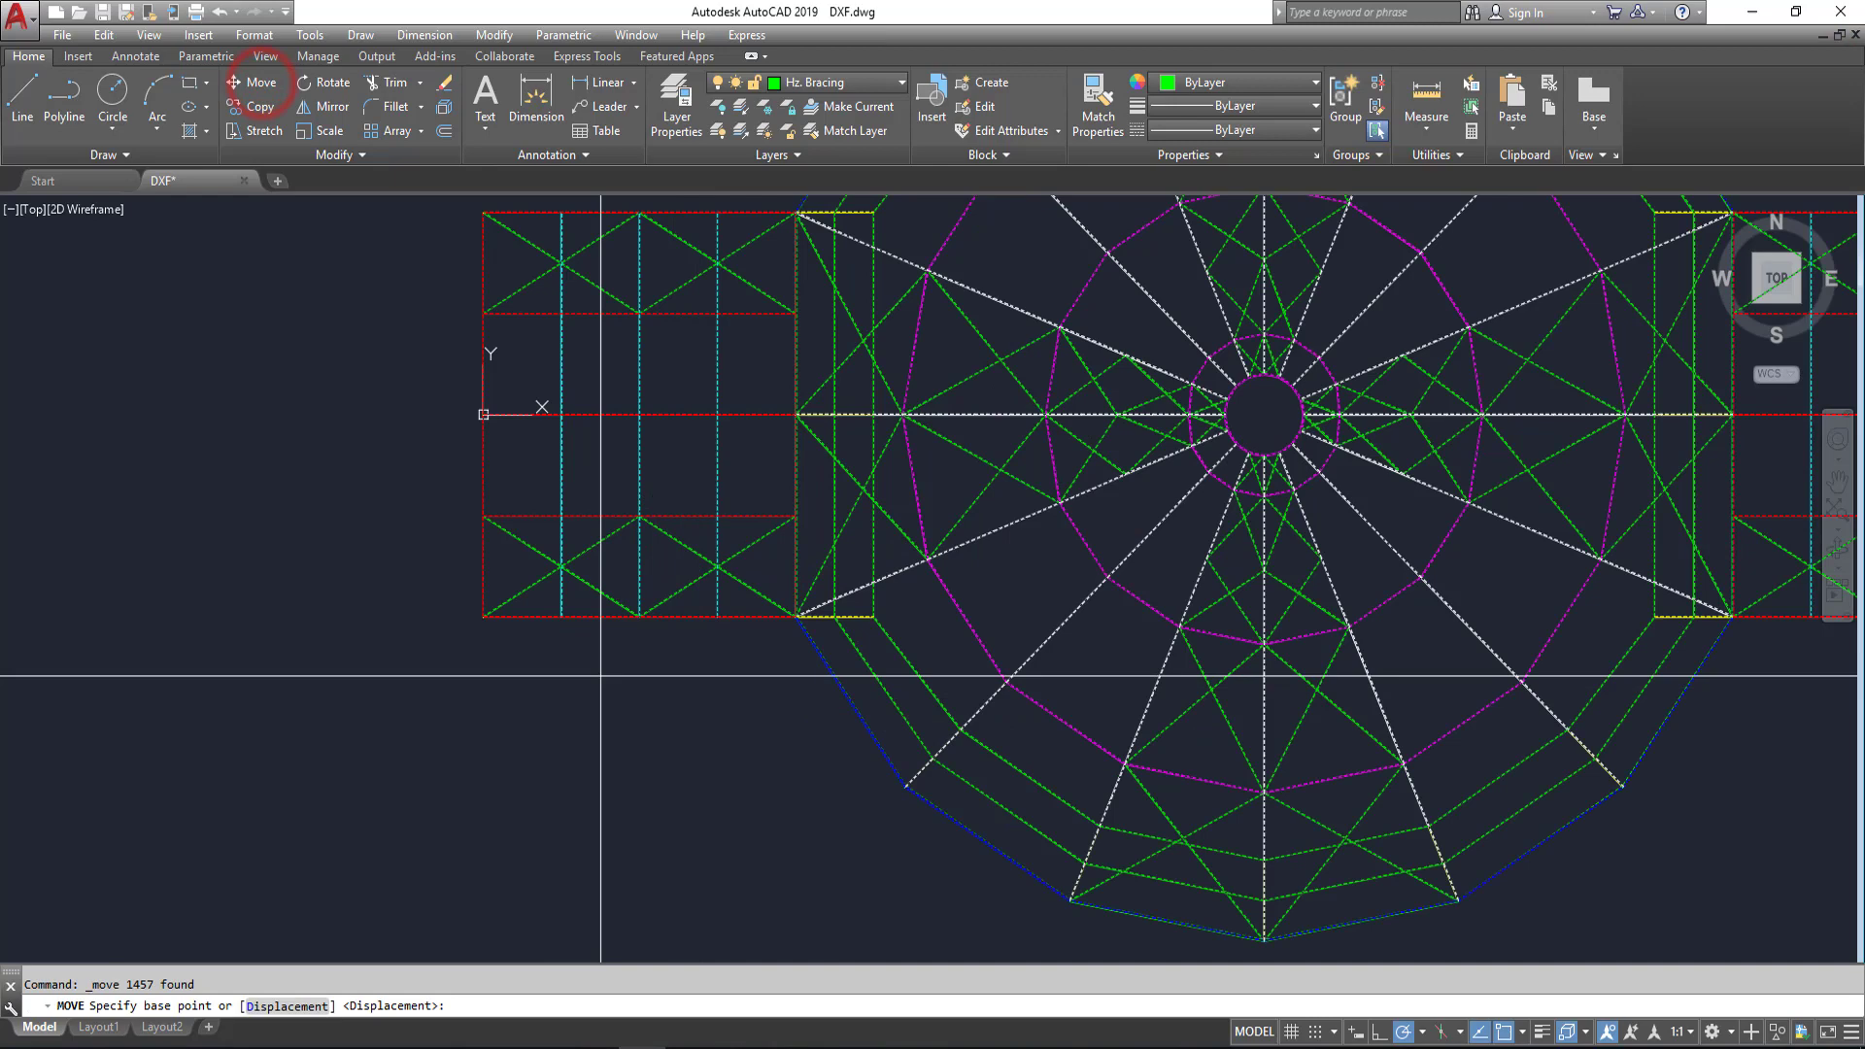
click(243, 85)
scroll(494, 661, down, 5)
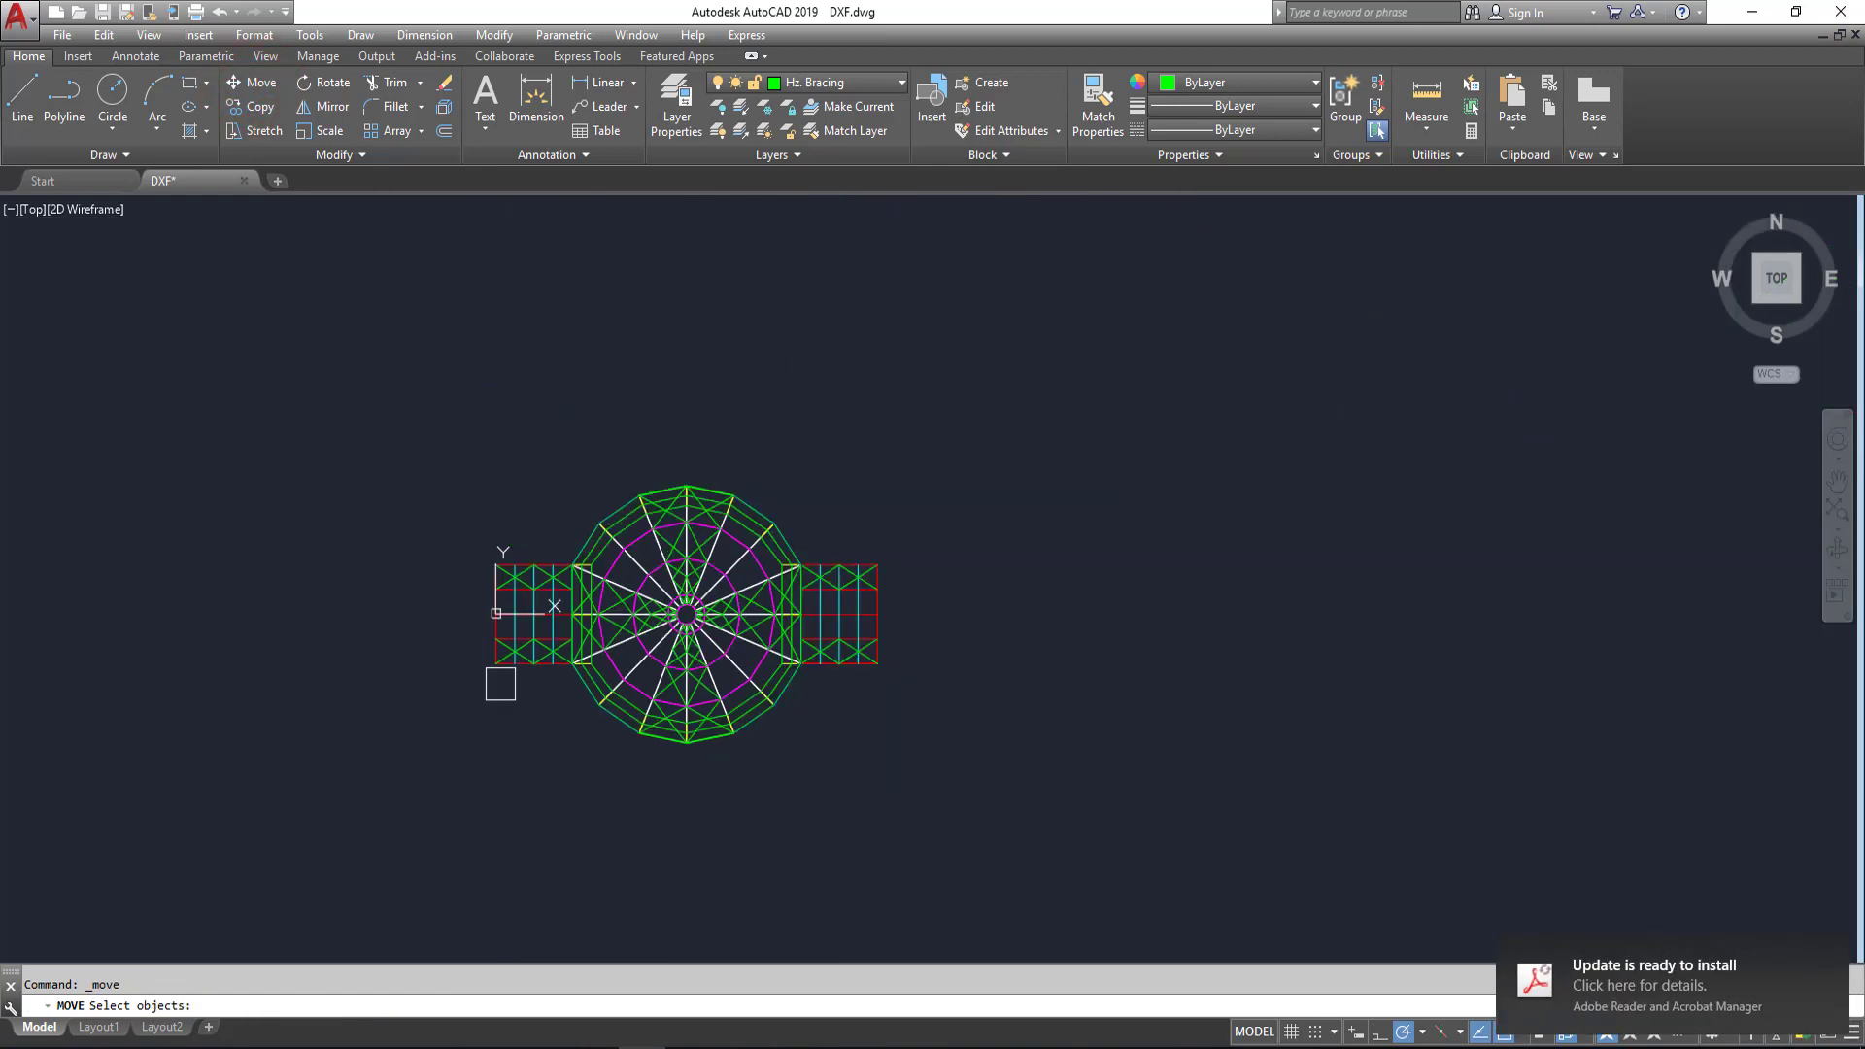
click(1158, 865)
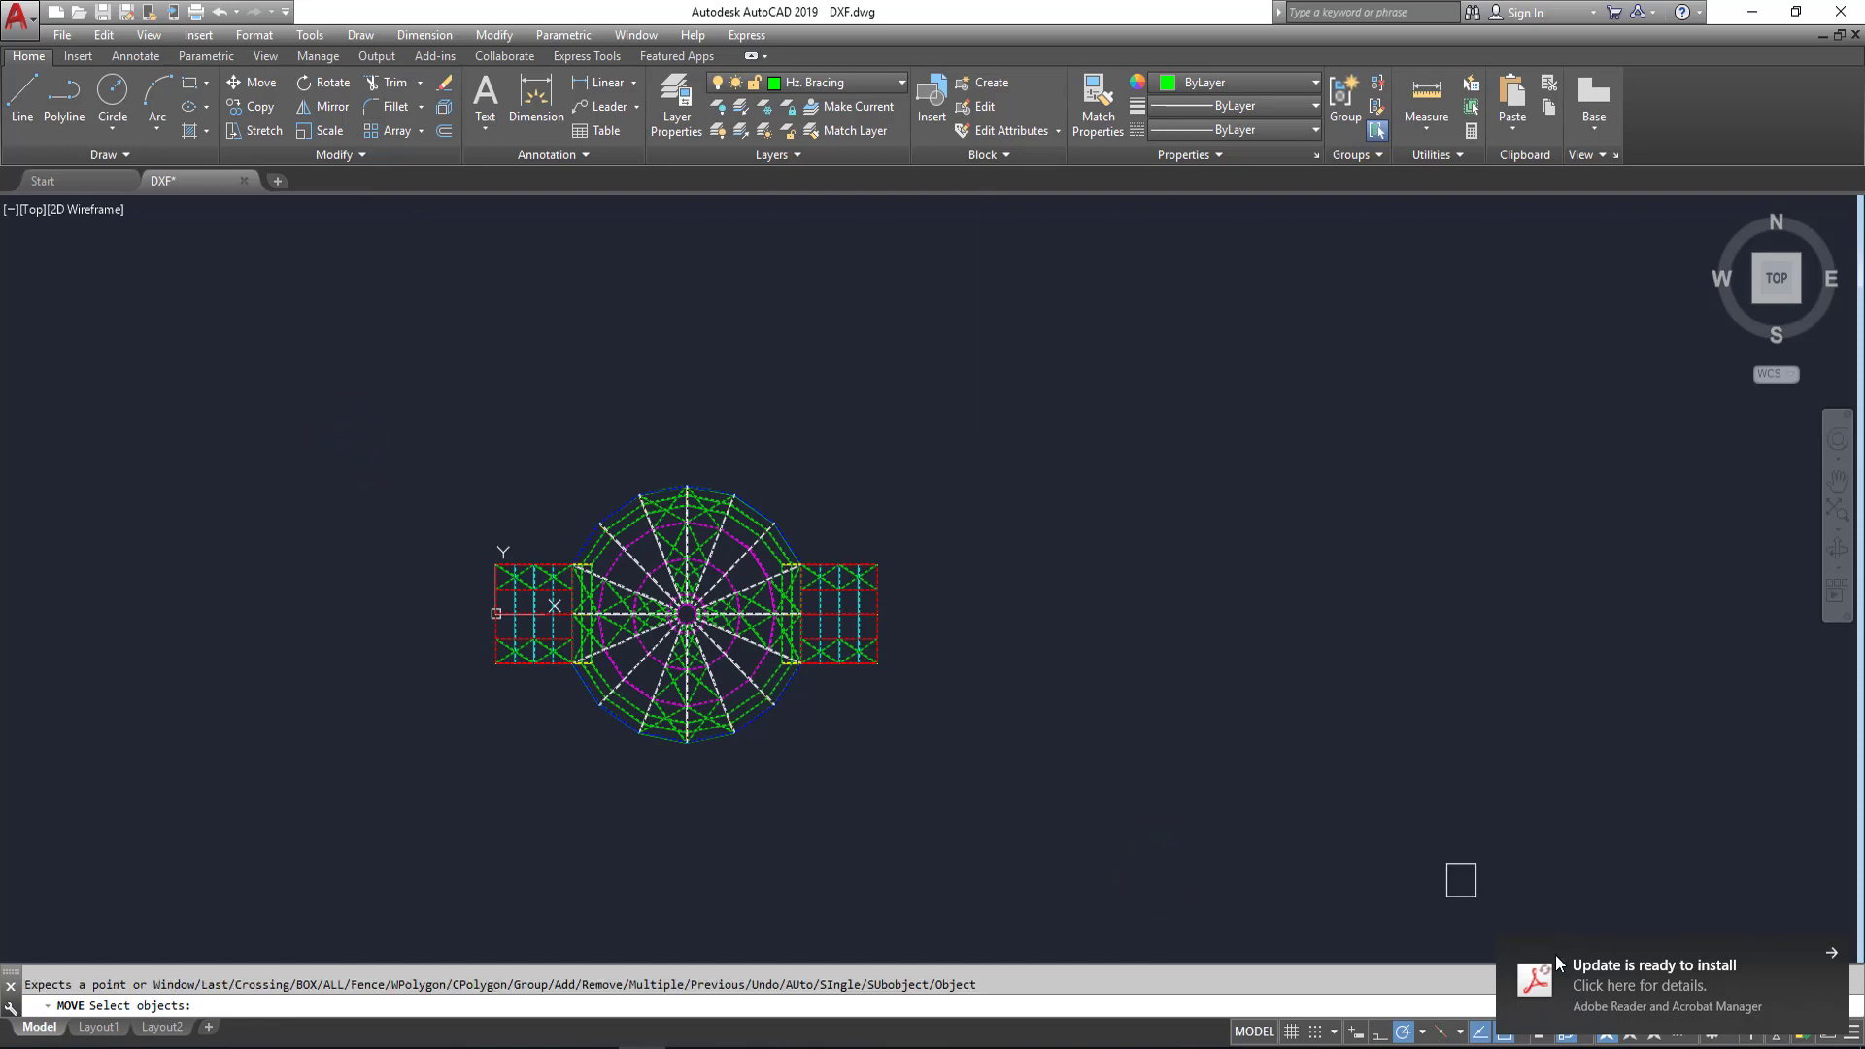
Step: Move the drawing 30000 units upward from its lower-left endpoint
click(1835, 954)
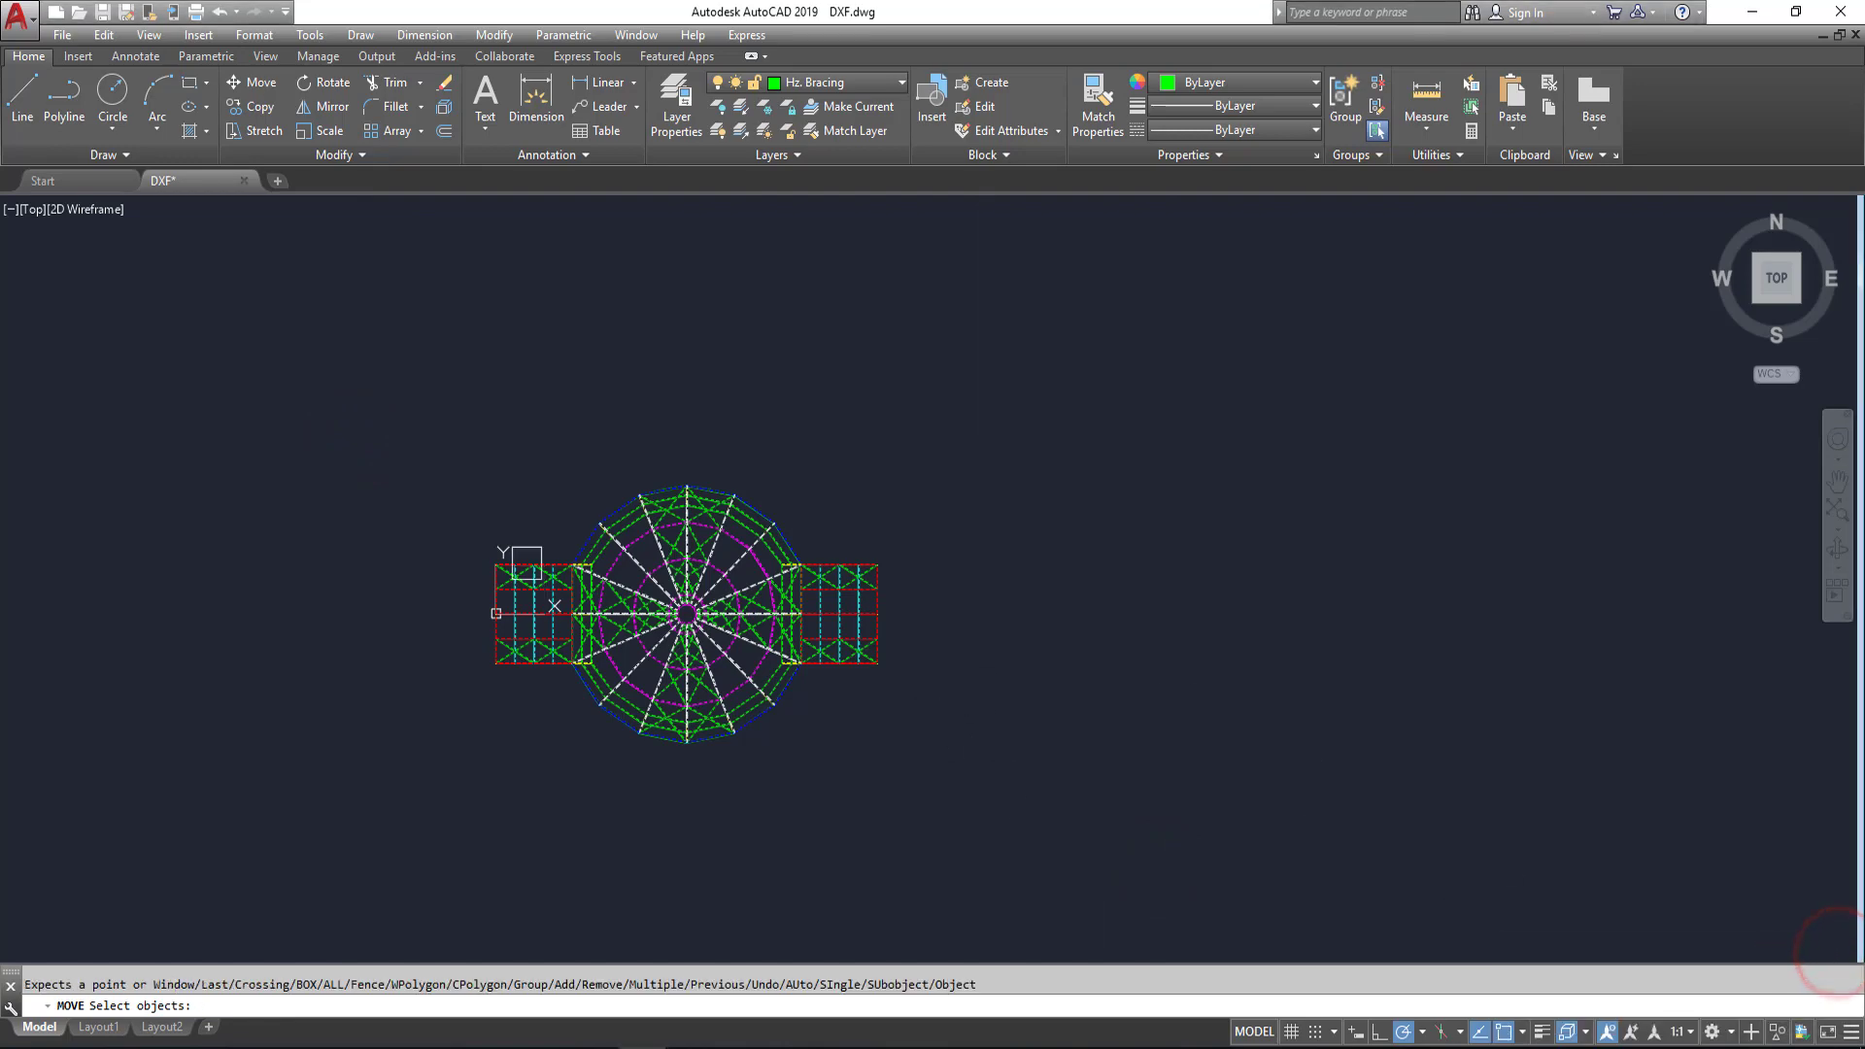
scroll(488, 520, up, 6)
scroll(486, 544, up, 4)
scroll(602, 596, down, 5)
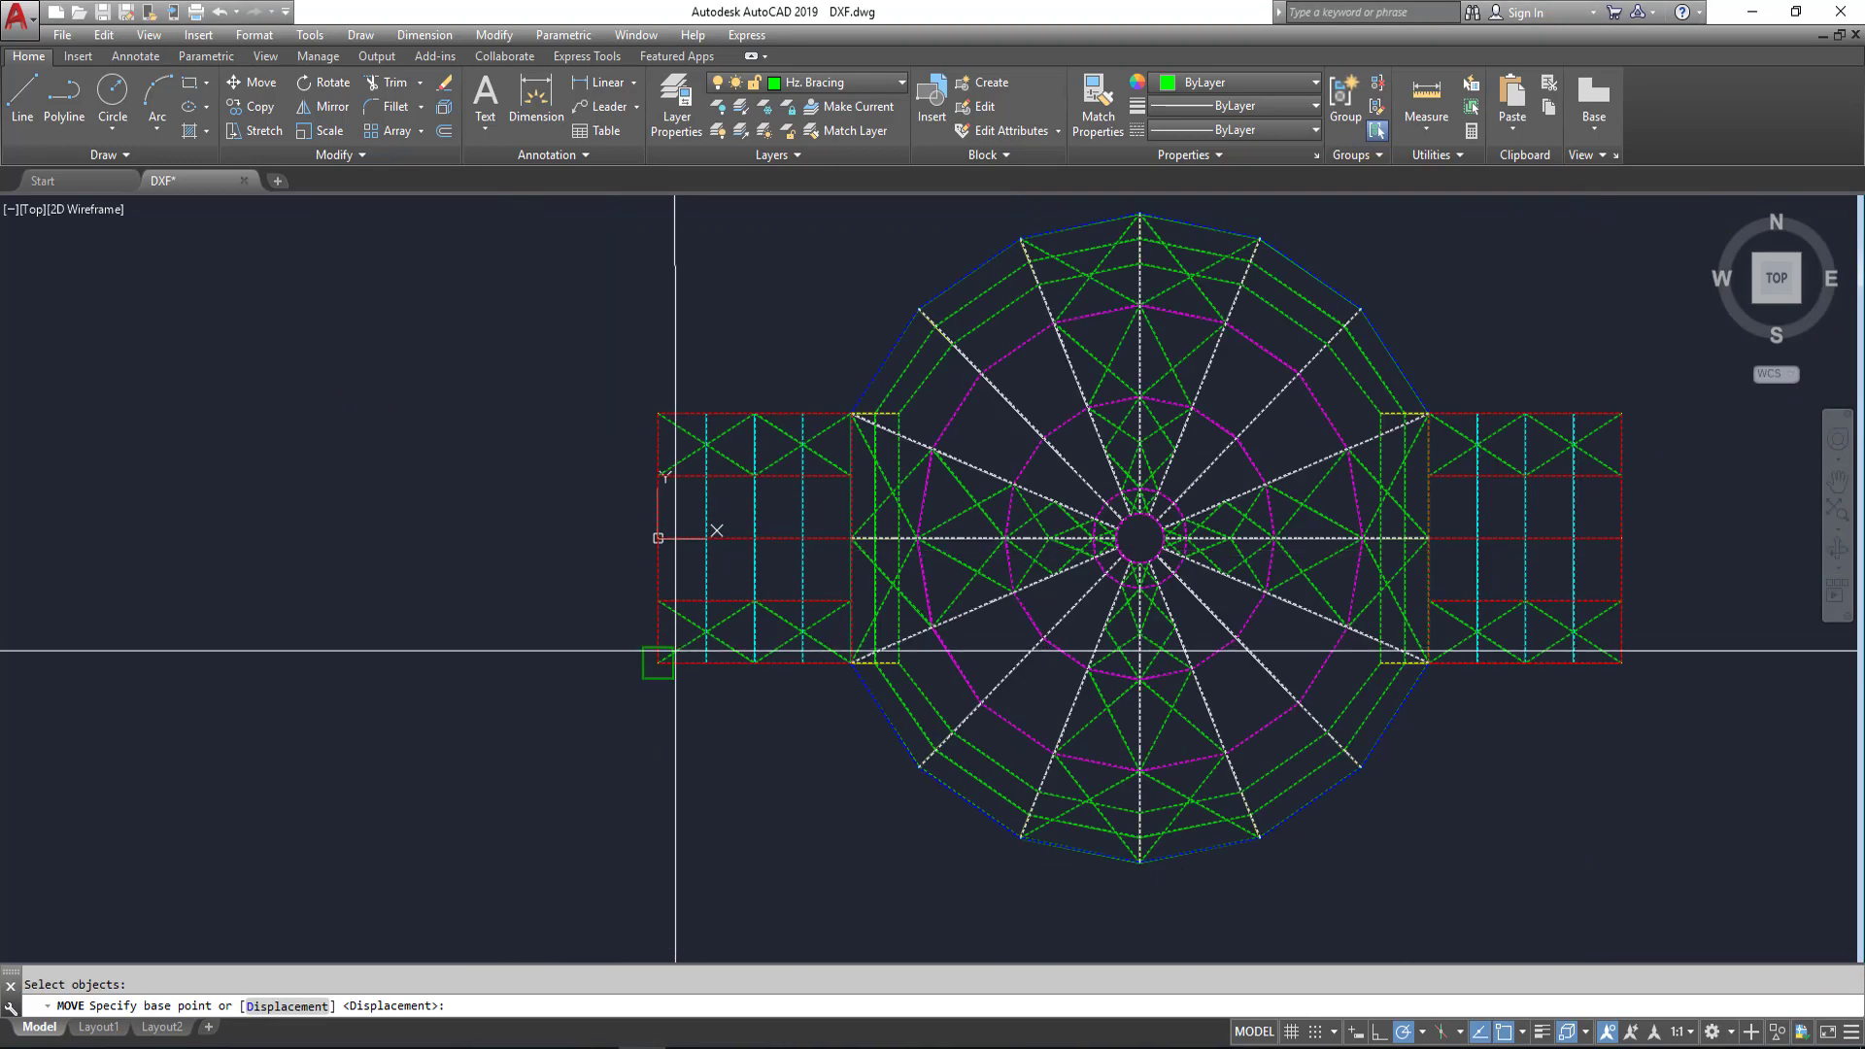
scroll(649, 645, up, 5)
click(624, 695)
text(30000)
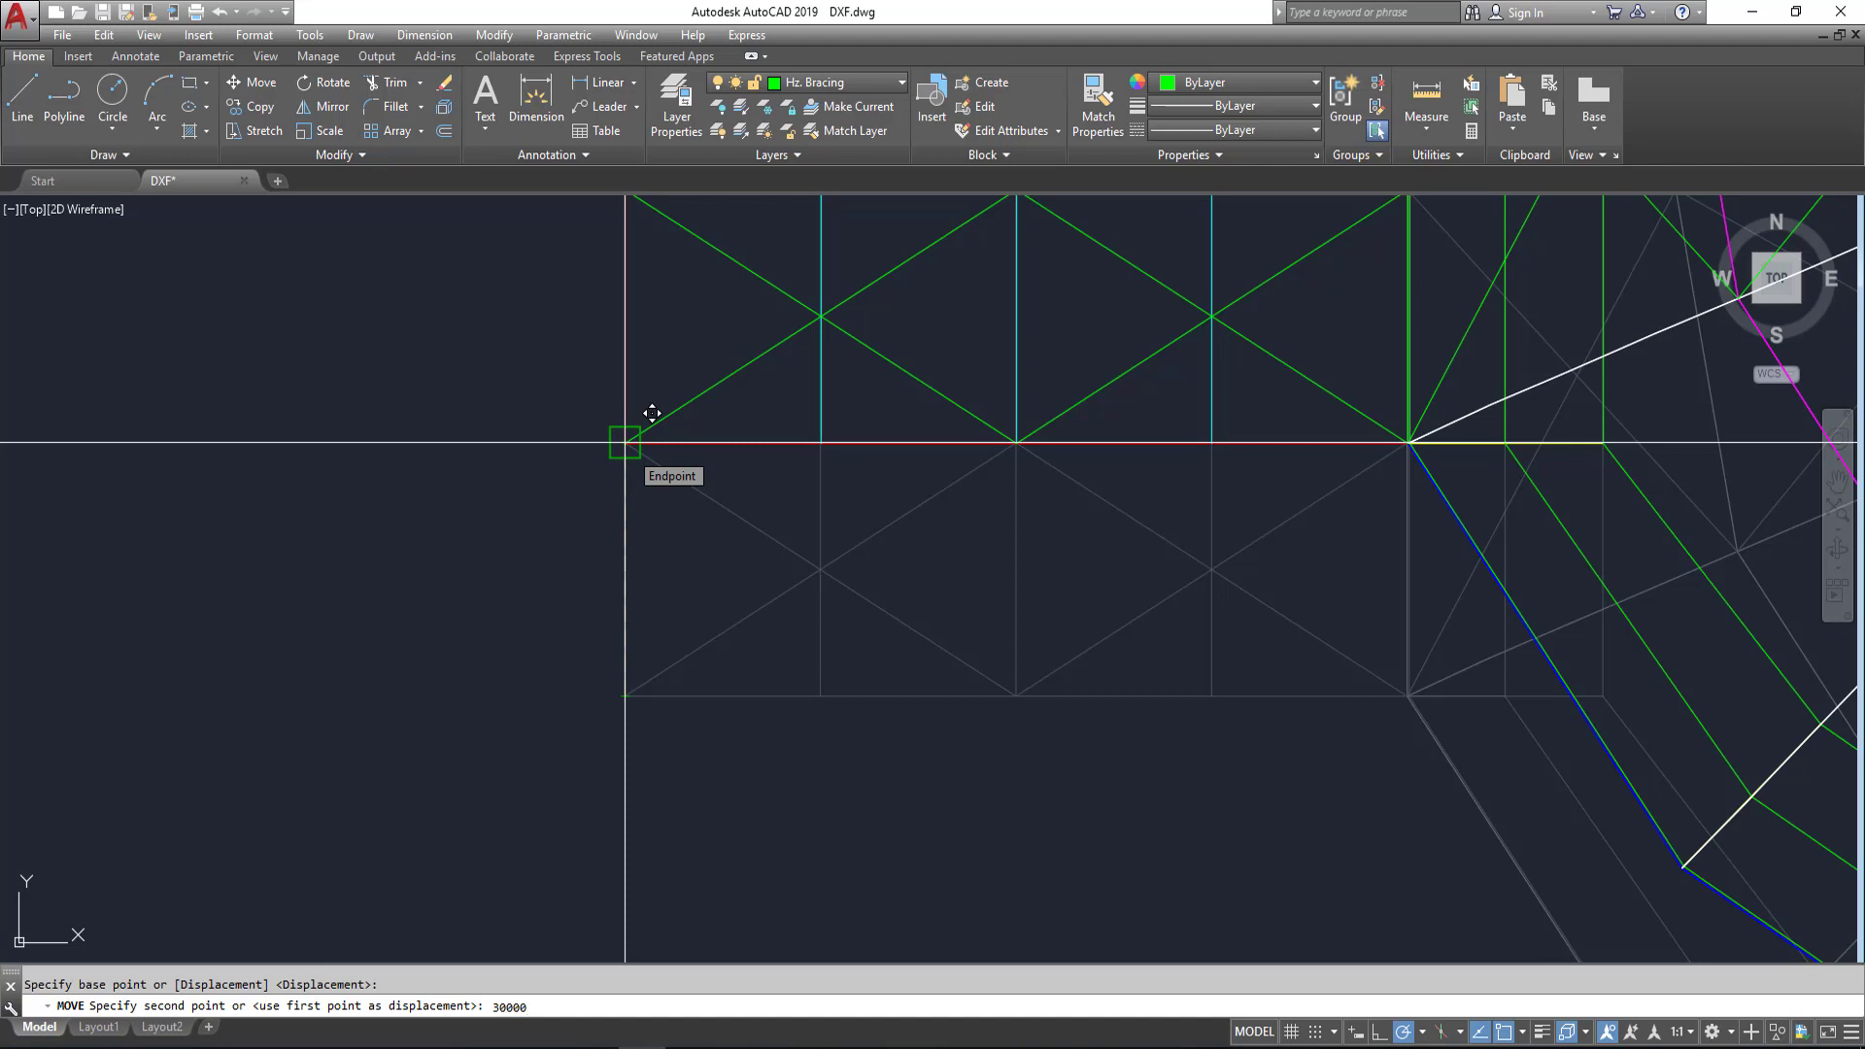
key(Return)
Step: Undo the zoom changes to restore the full plan view
scroll(629, 449, down, 6)
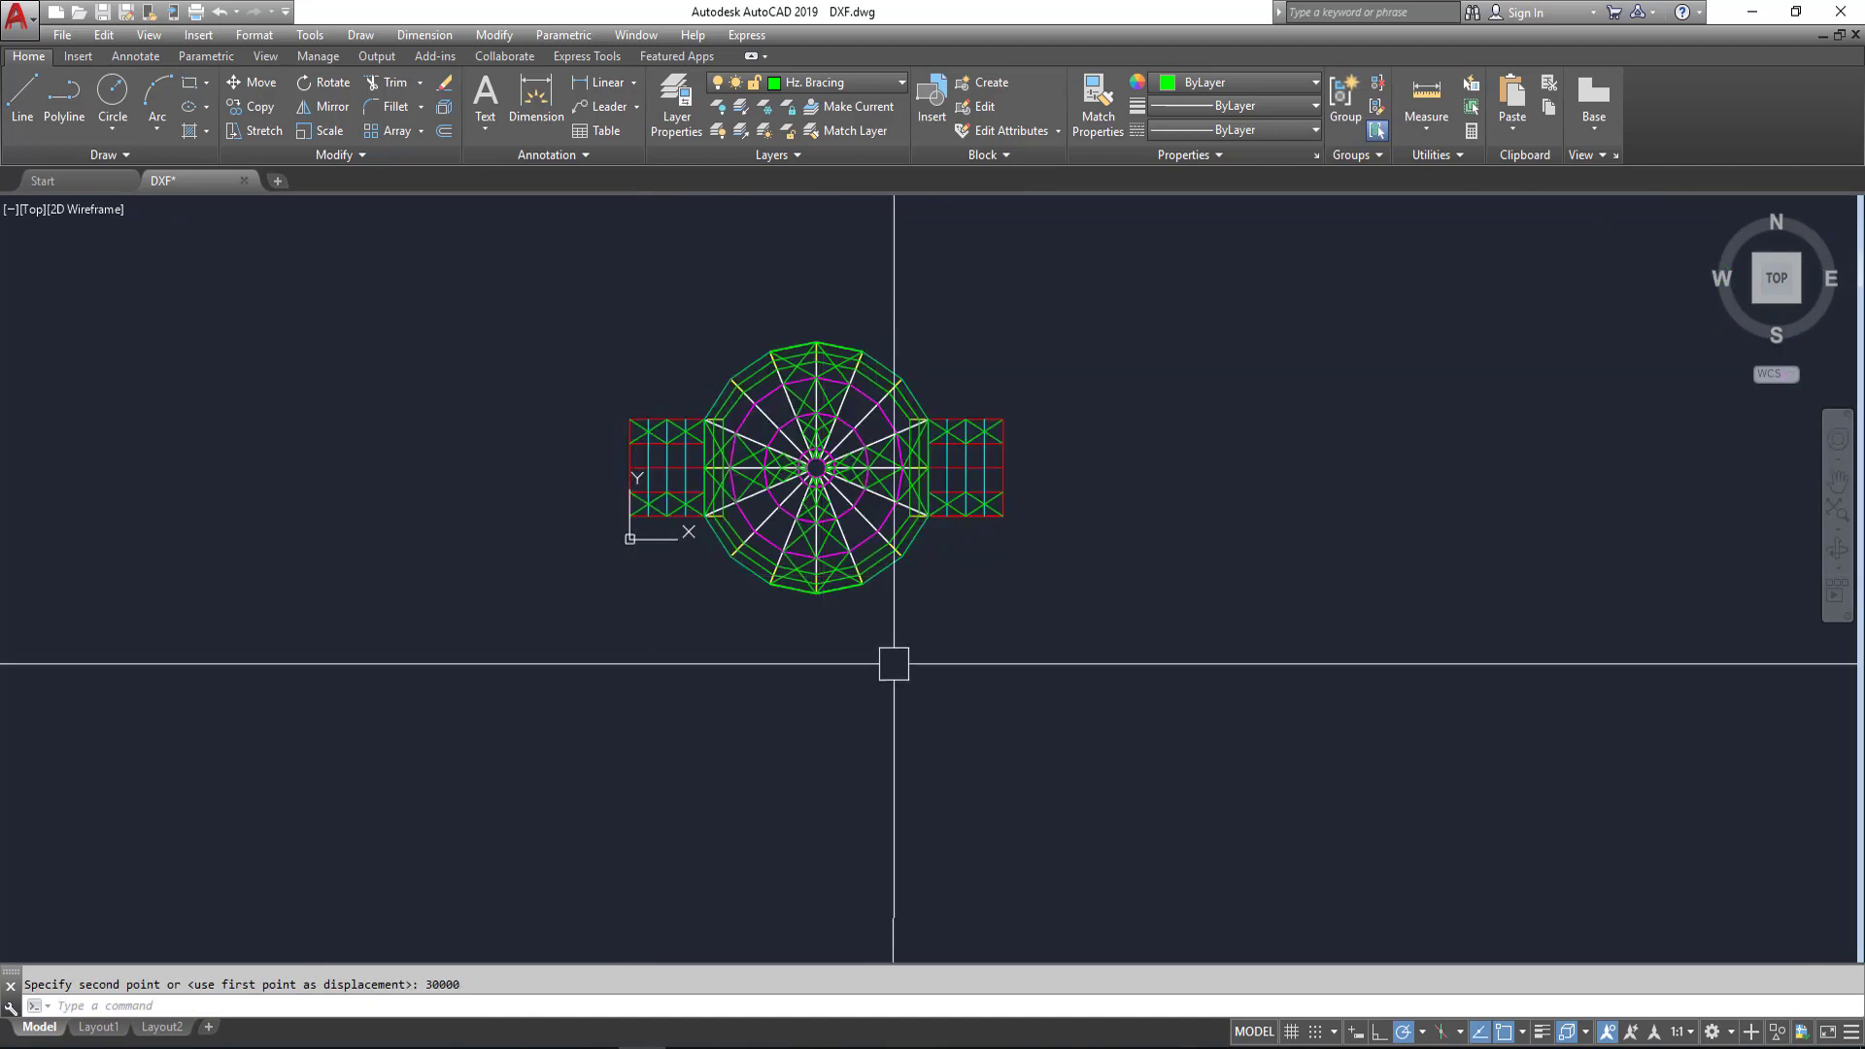
scroll(641, 544, up, 2)
scroll(686, 502, up, 4)
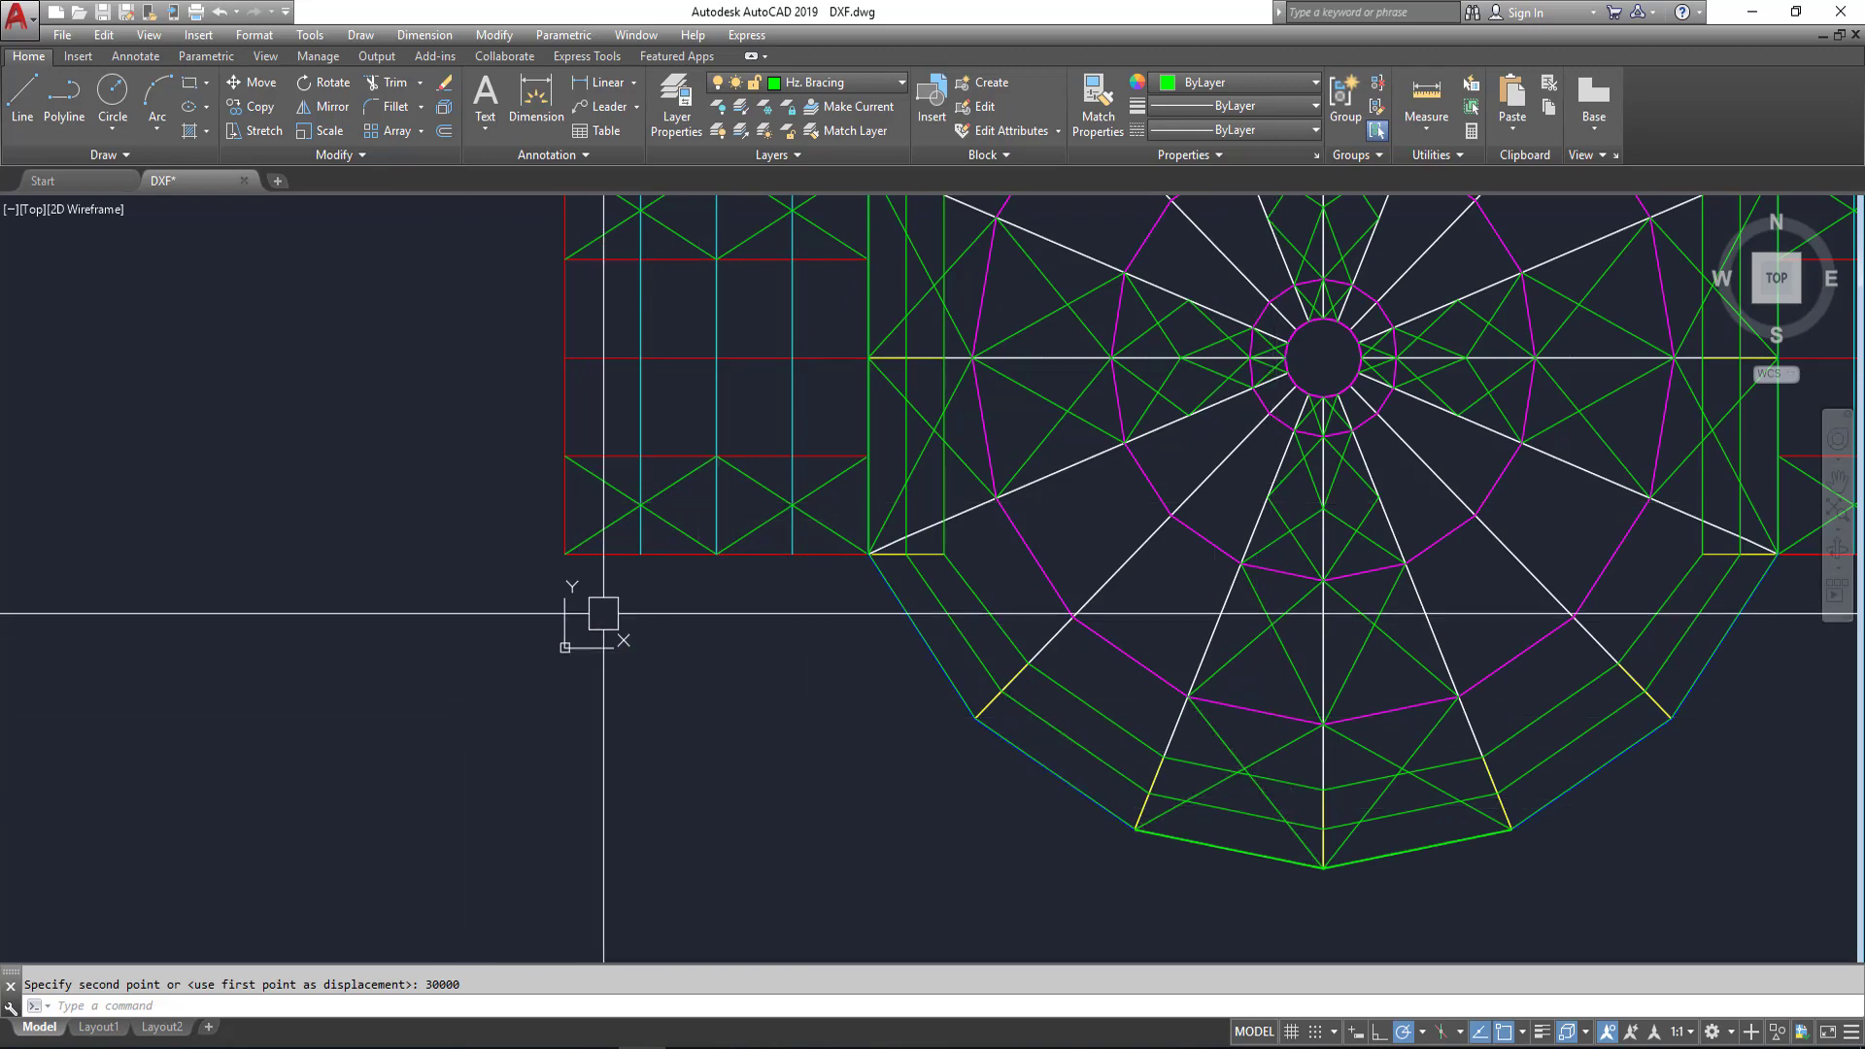
key(ctrl+z)
key(ctrl+z)
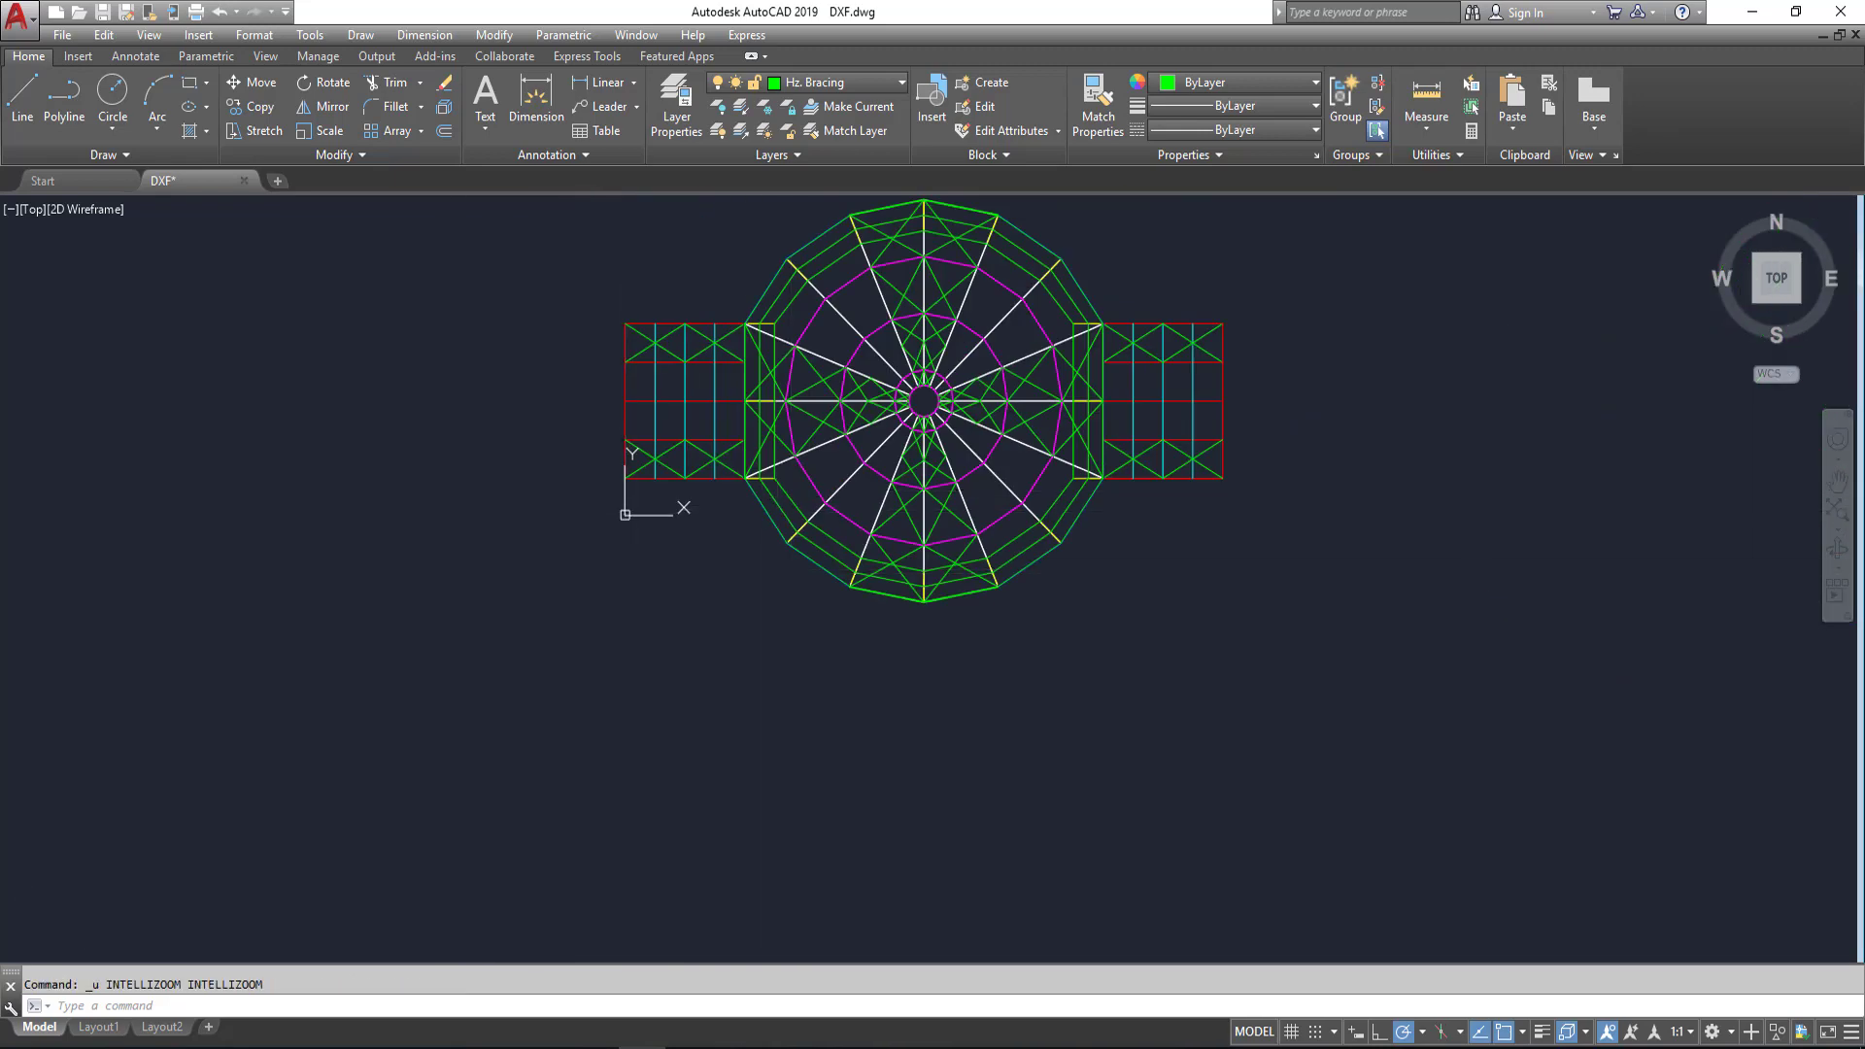
key(ctrl+z)
key(ctrl+z)
key(ctrl+z)
key(ctrl+z)
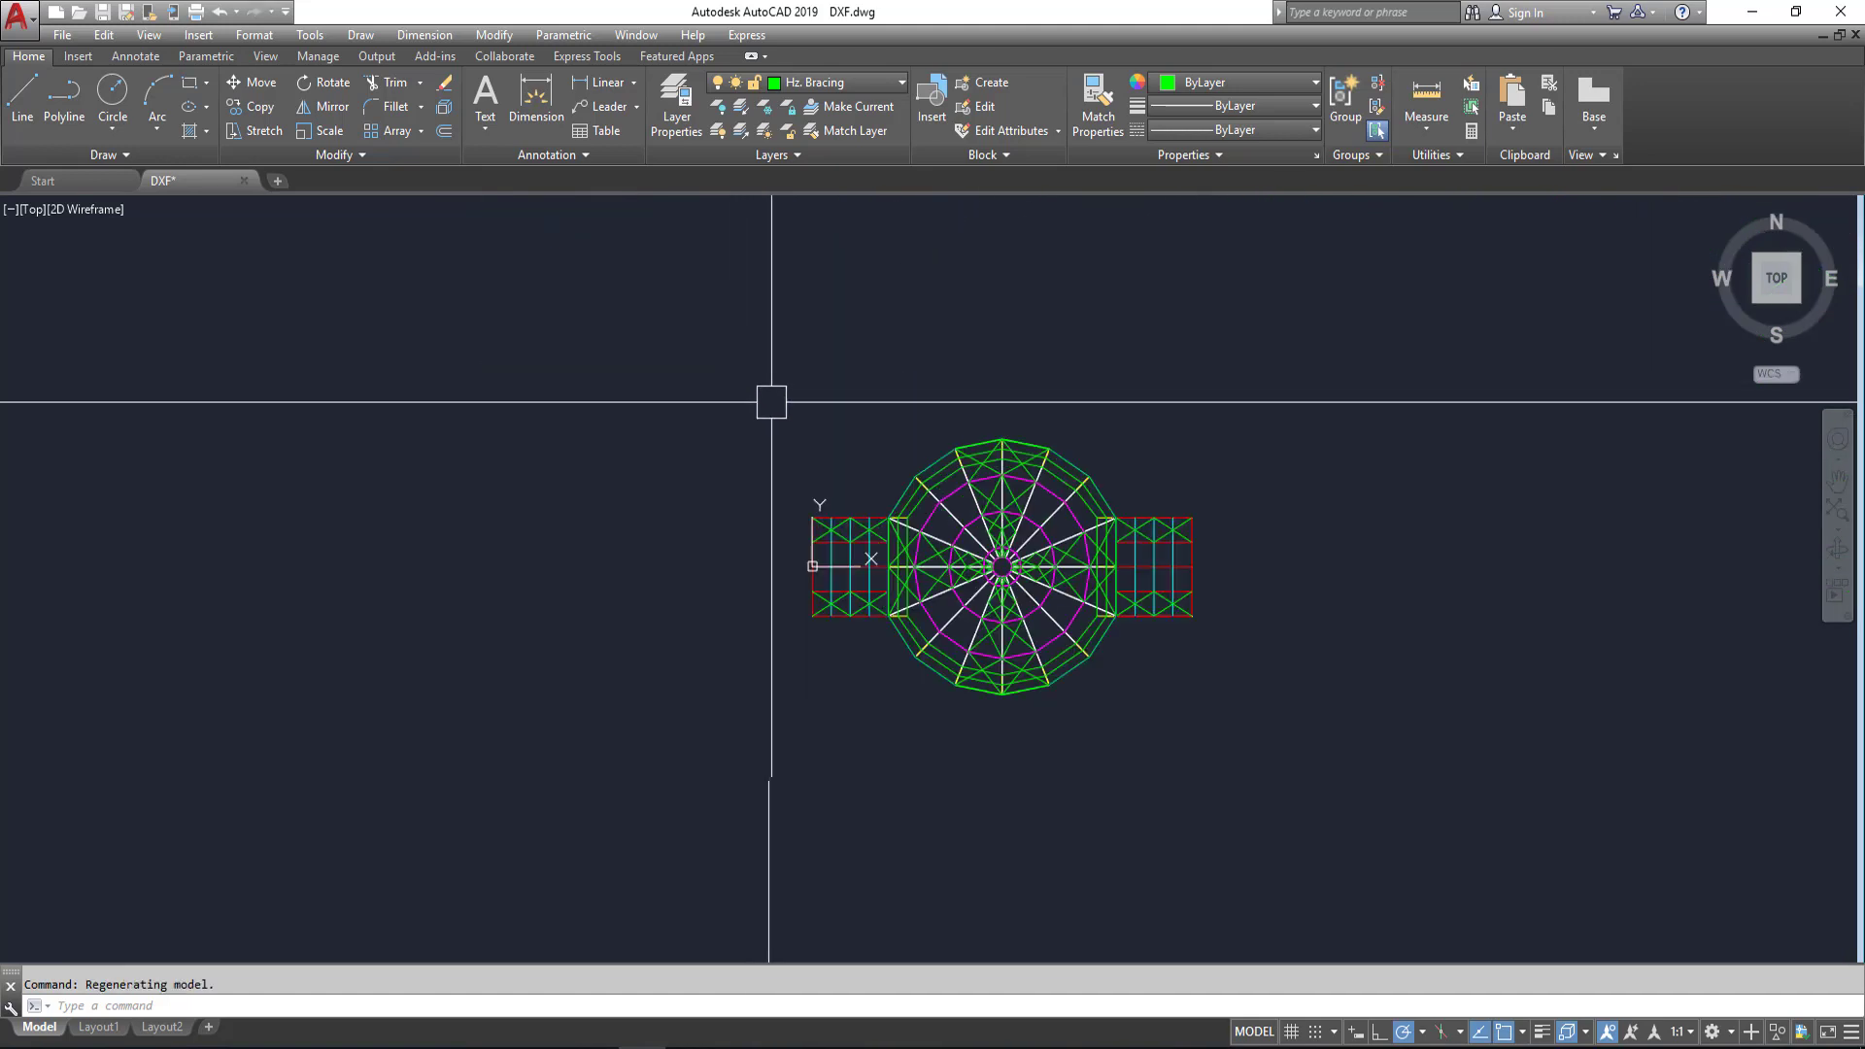
Step: Move the whole truss plan 12500 units upward from its corner
click(629, 217)
click(1565, 854)
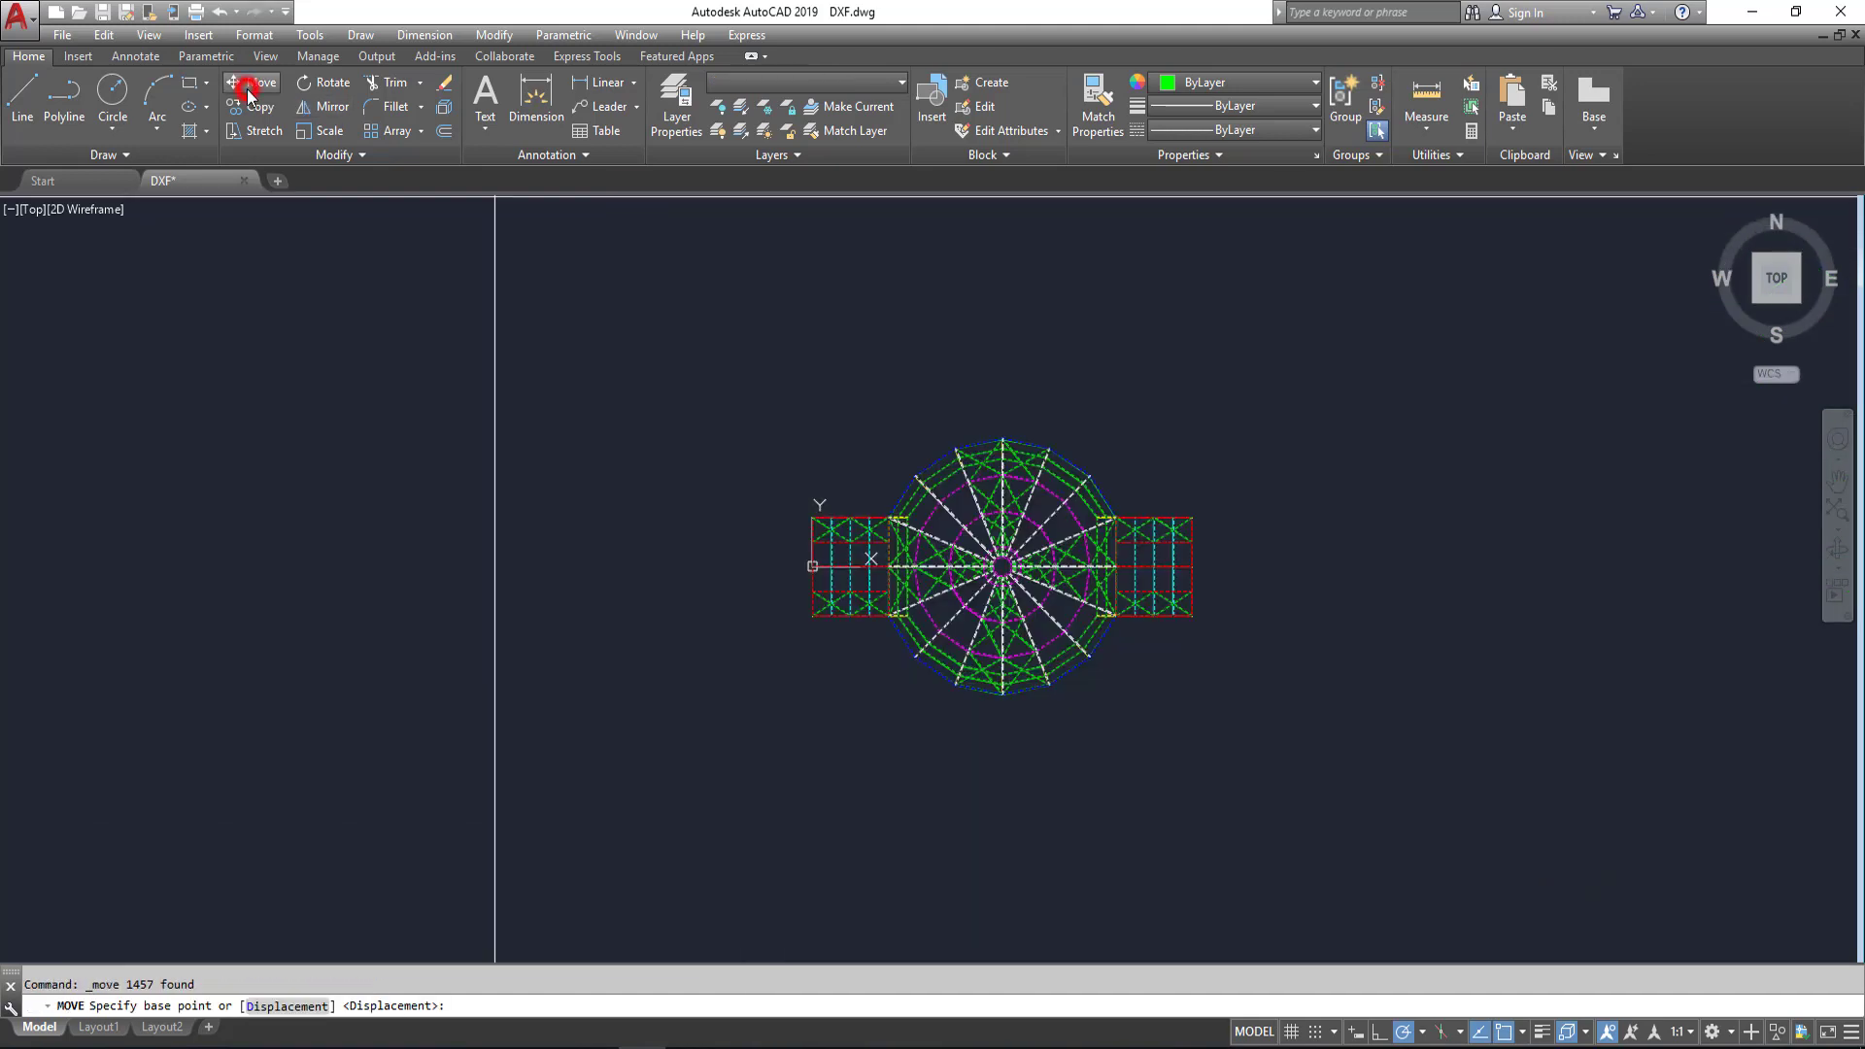
scroll(955, 670, up, 6)
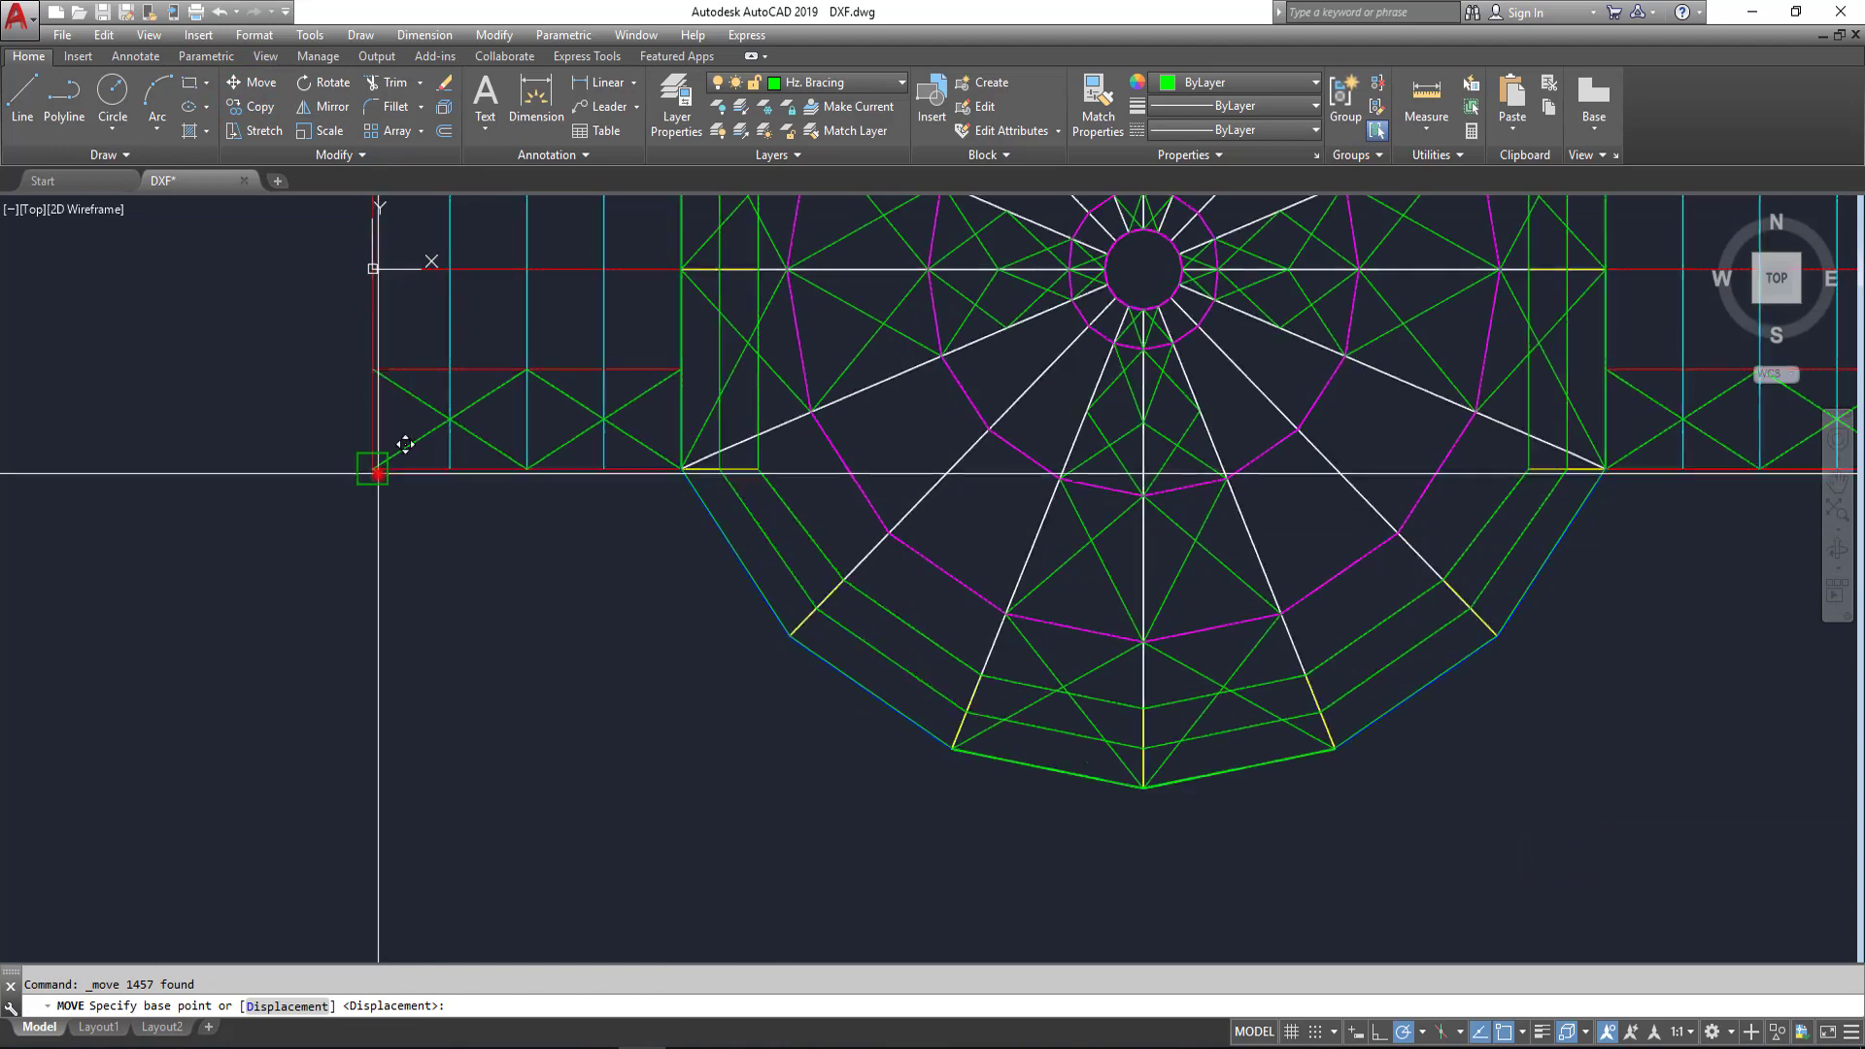
click(374, 469)
text(12500)
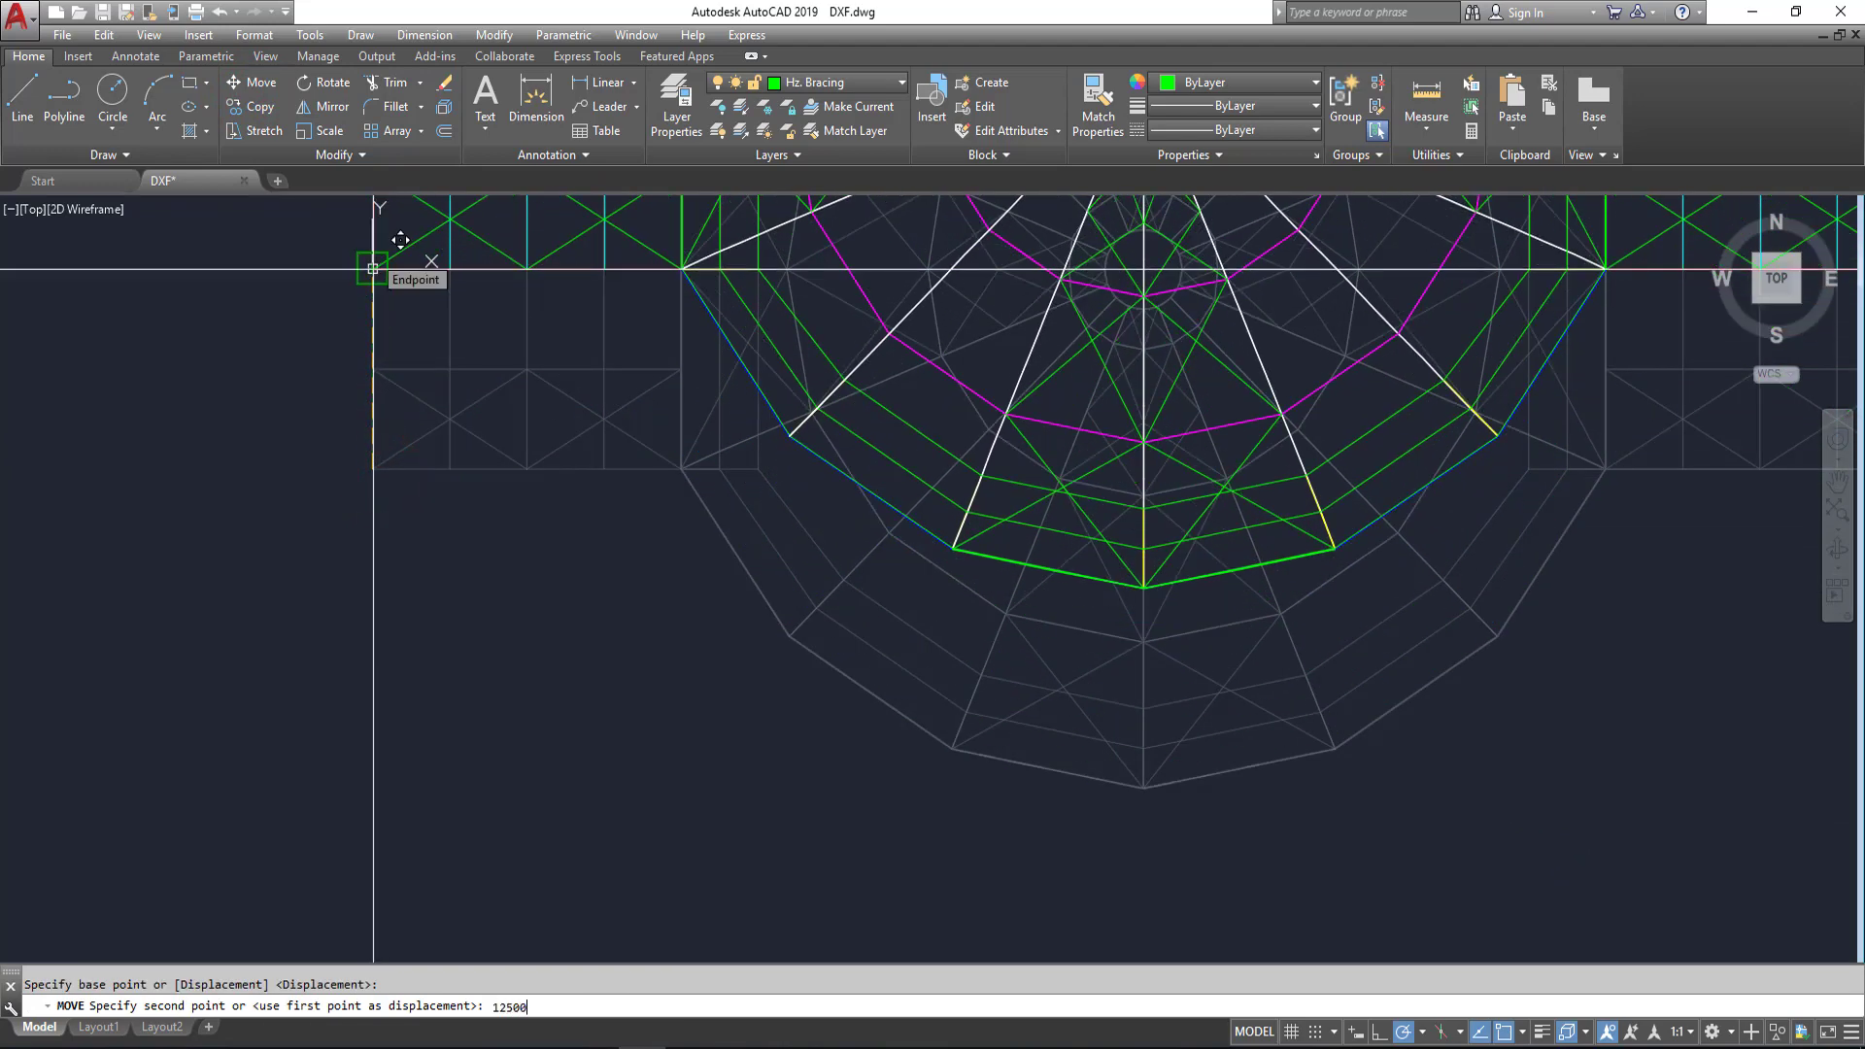
key(Return)
scroll(574, 695, down, 5)
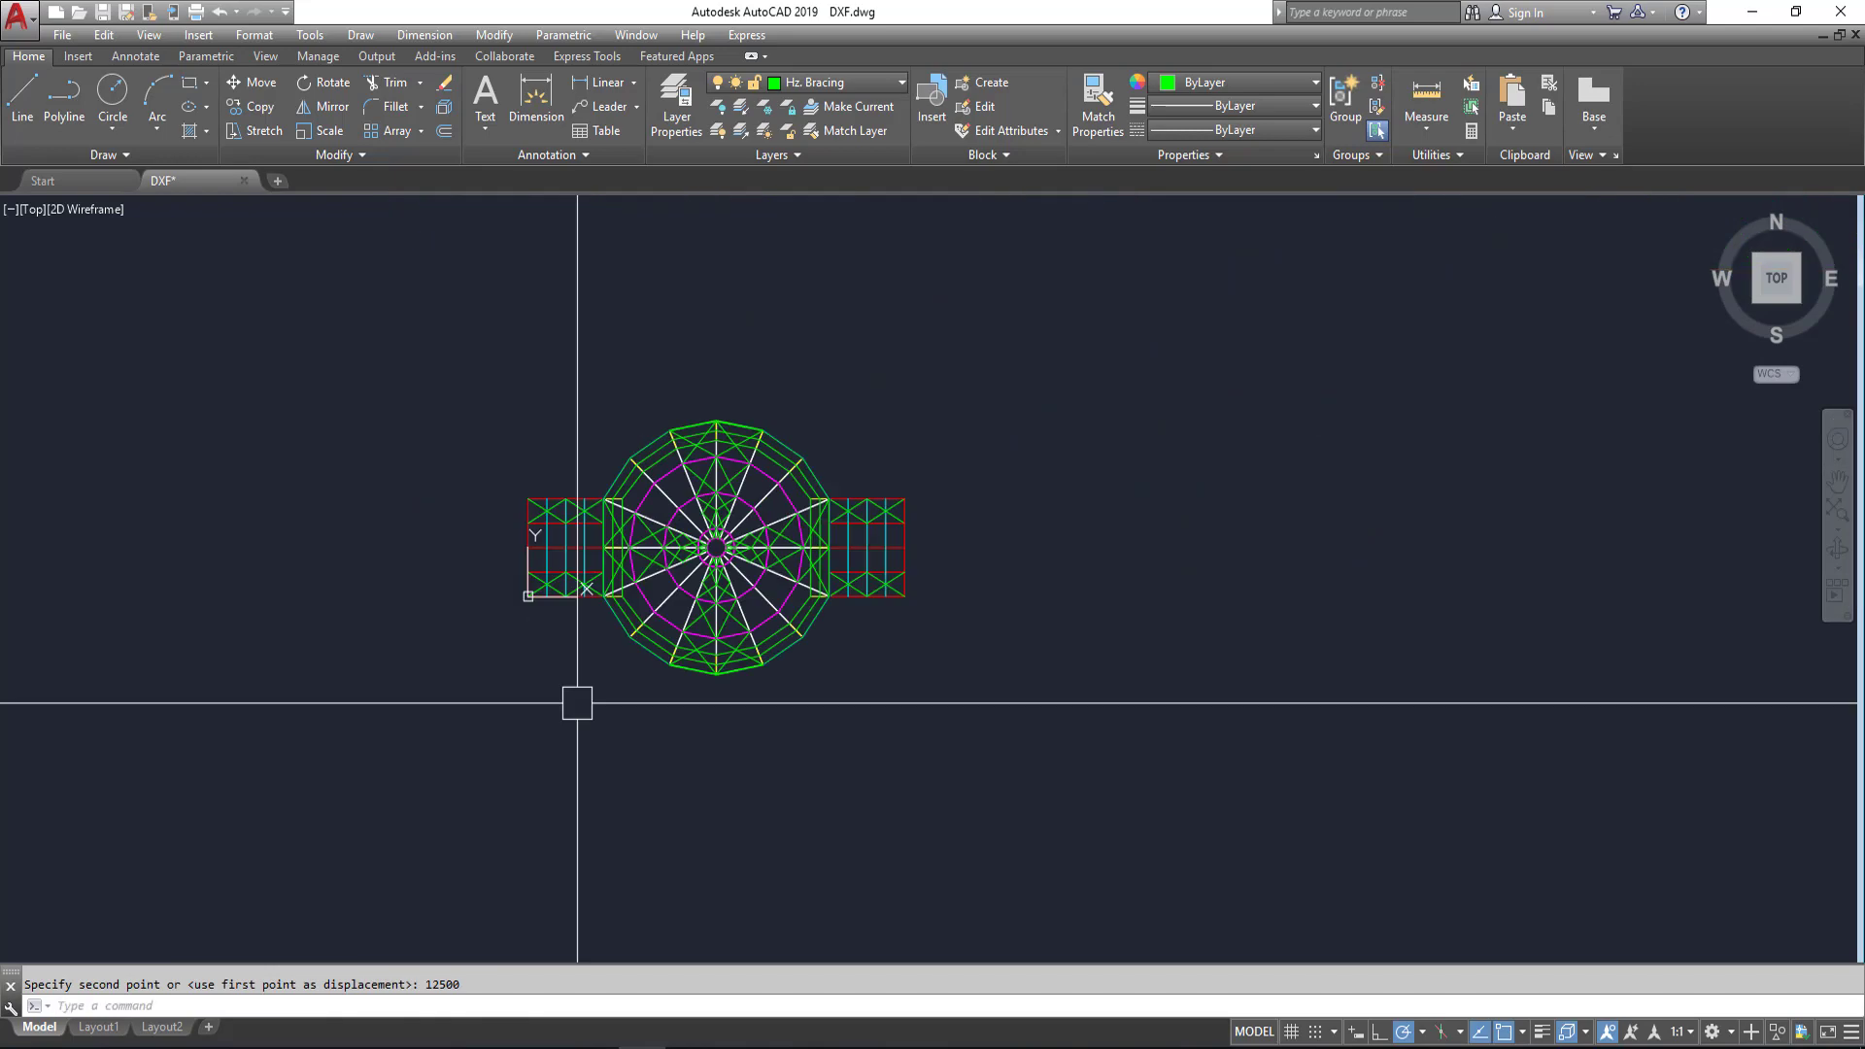
scroll(562, 554, up, 3)
scroll(560, 713, down, 2)
Step: Move the whole plan a further 17500 units upward, then return to the isometric view
click(405, 290)
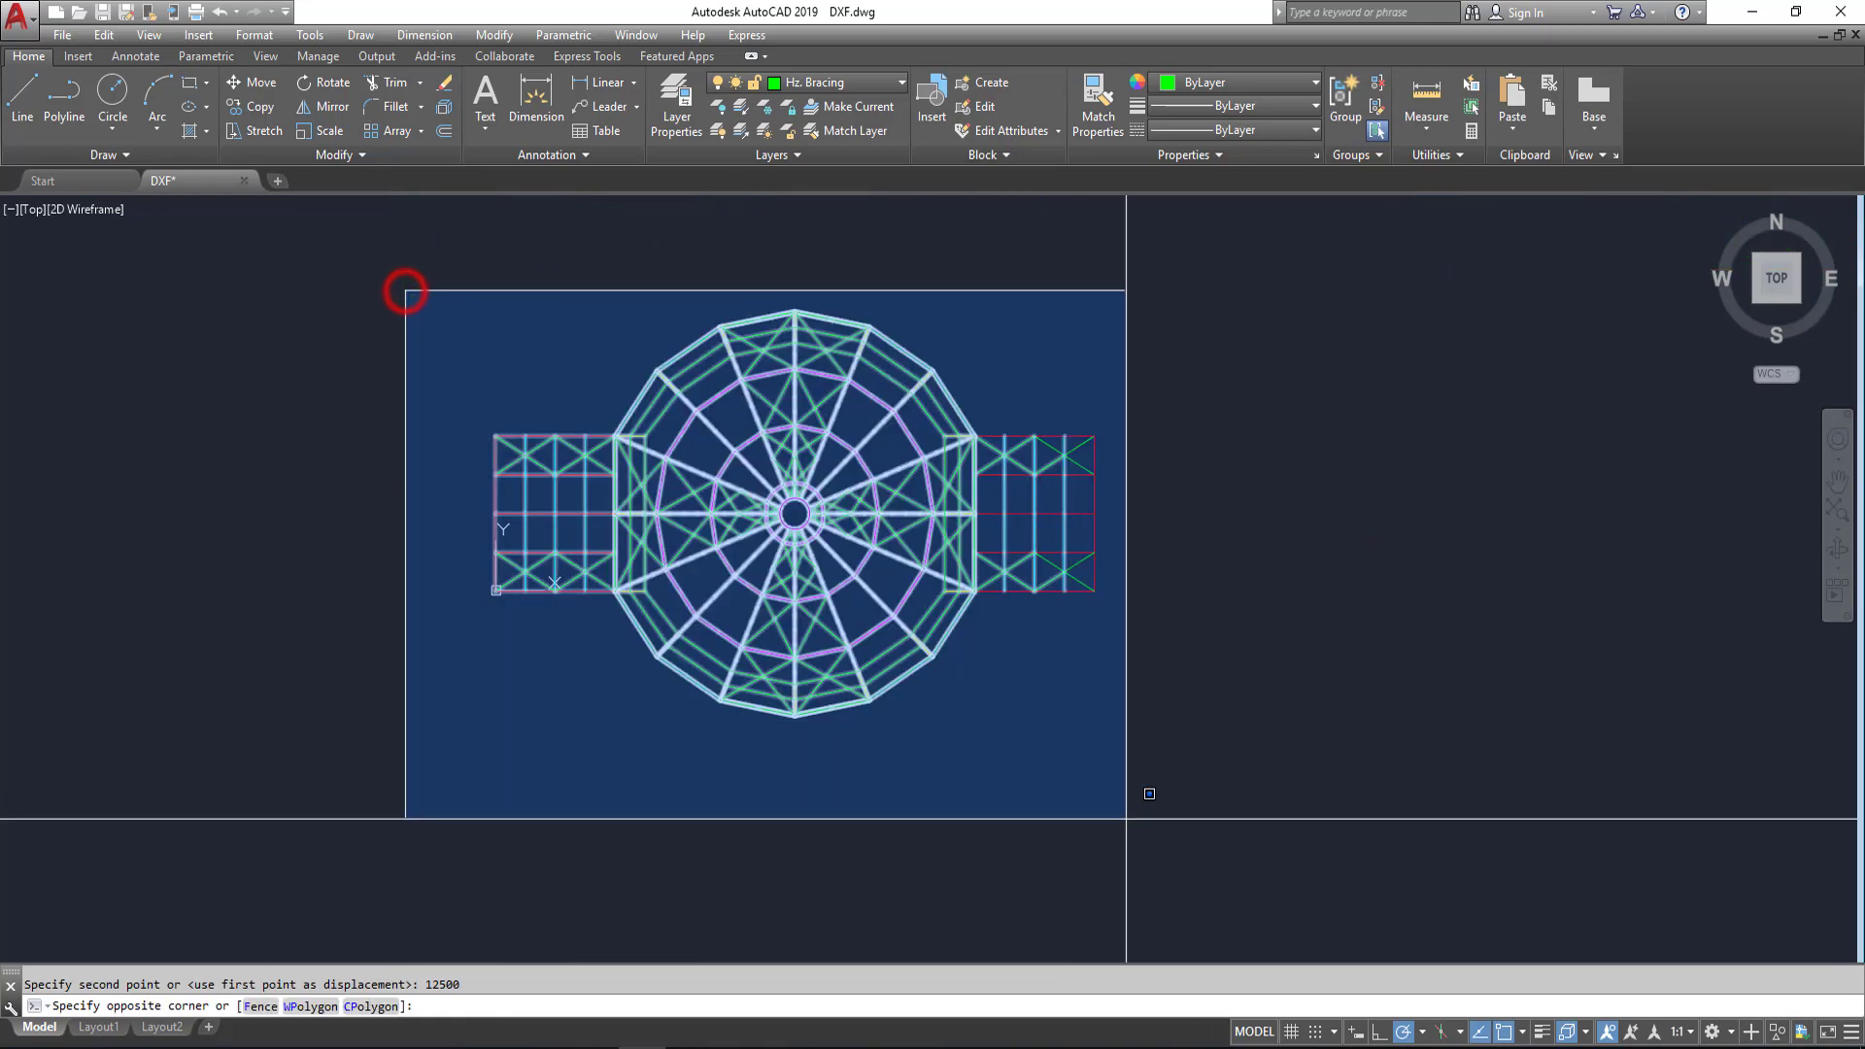
click(1224, 825)
click(233, 81)
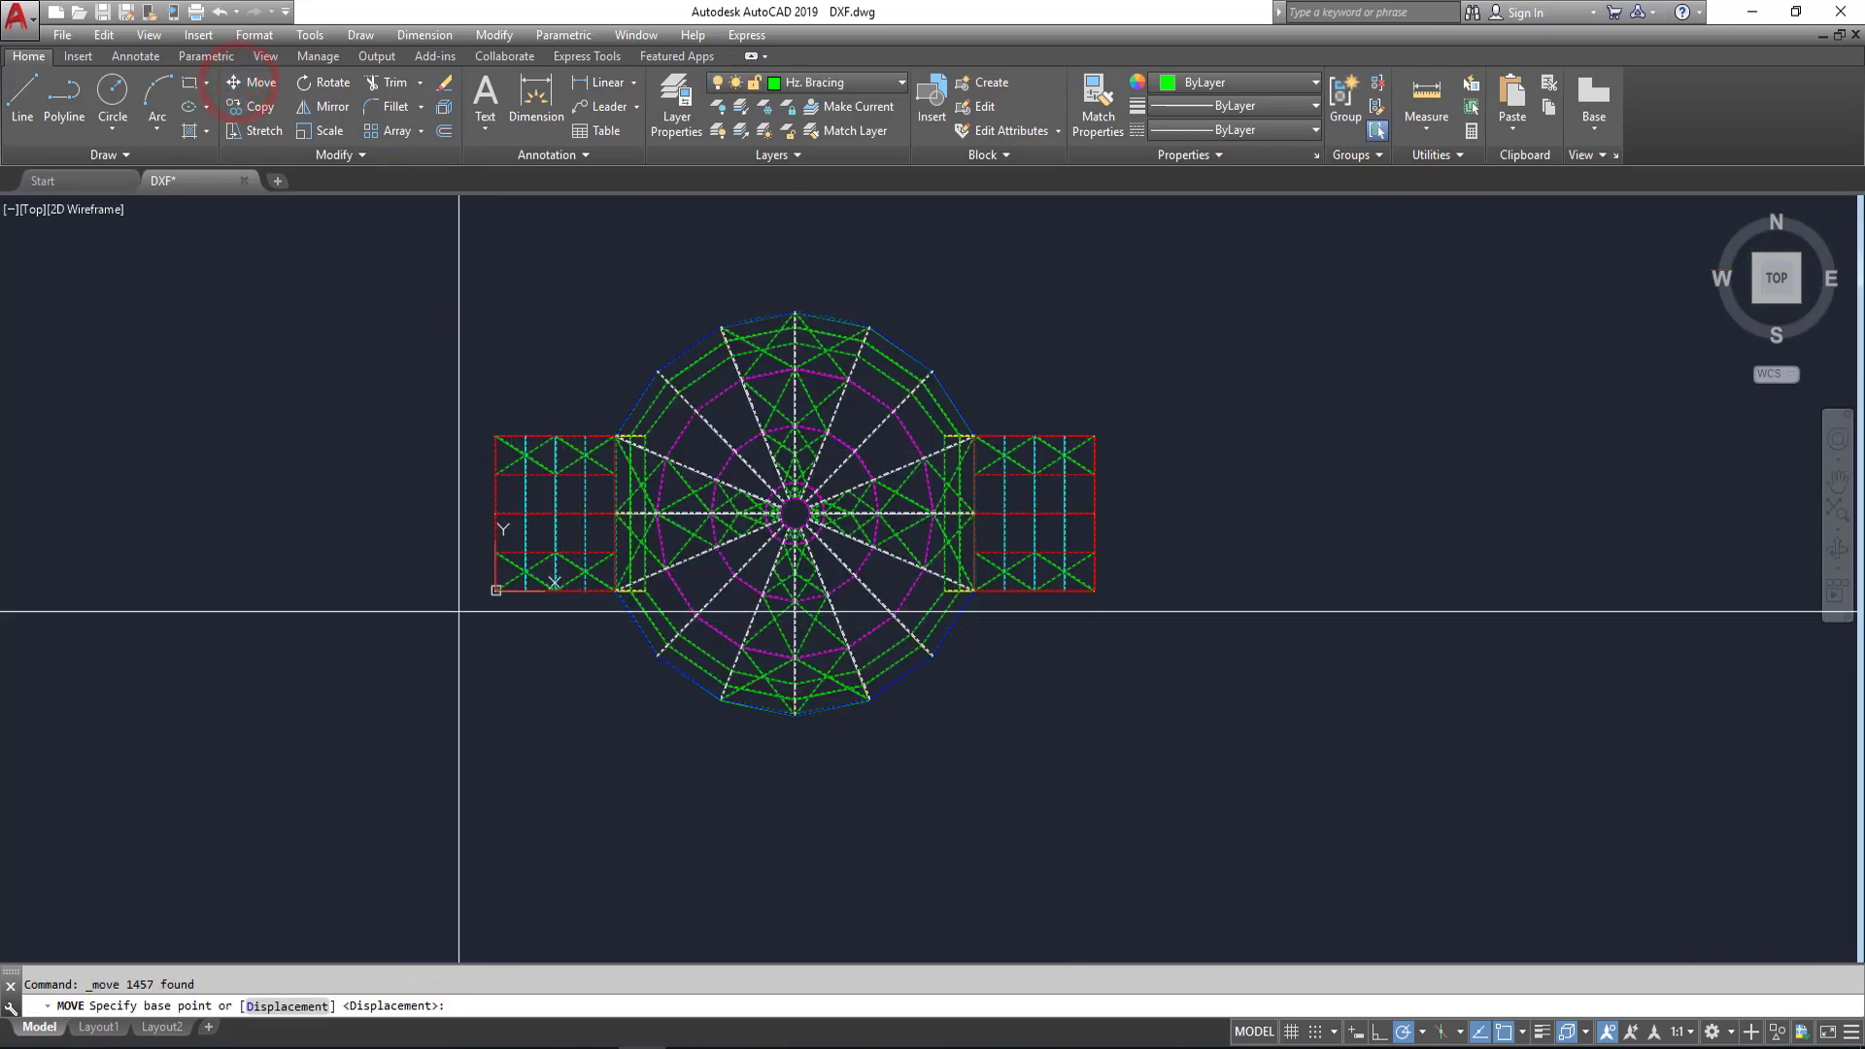
scroll(465, 604, up, 4)
click(565, 567)
text(17500)
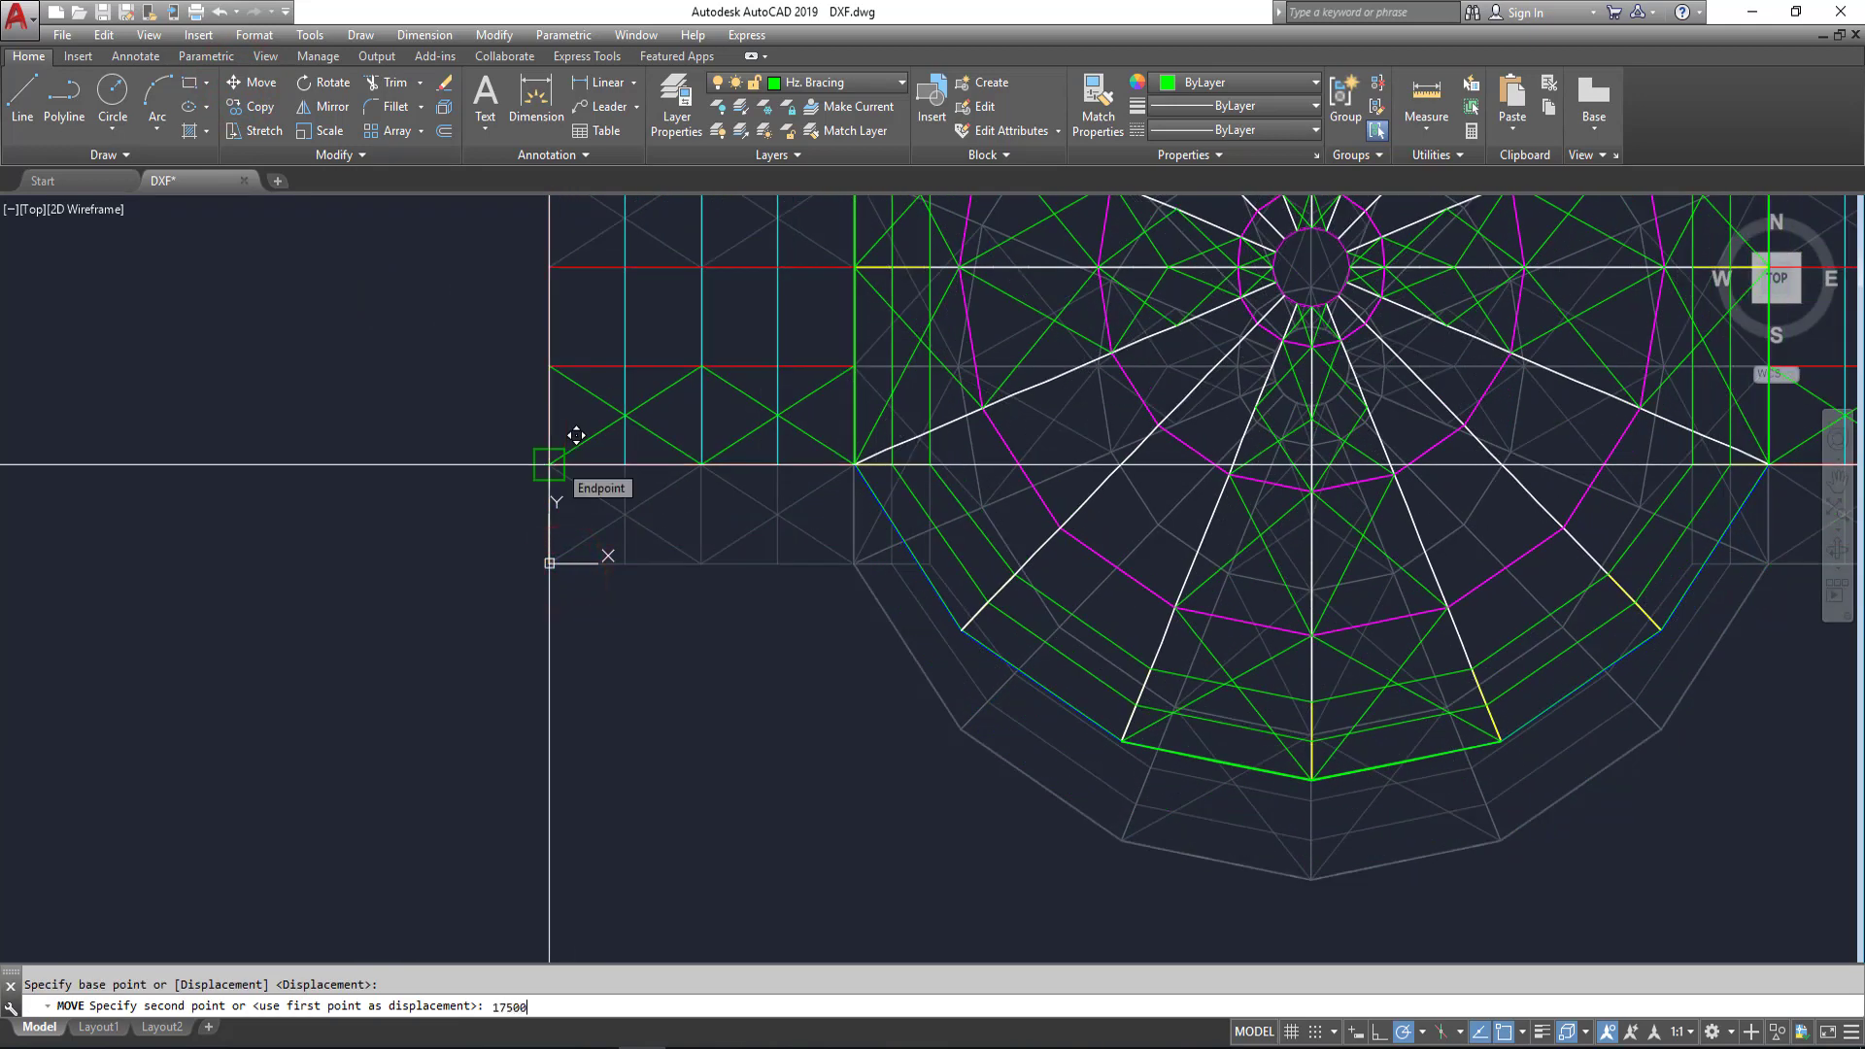
key(Return)
scroll(1063, 821, down, 4)
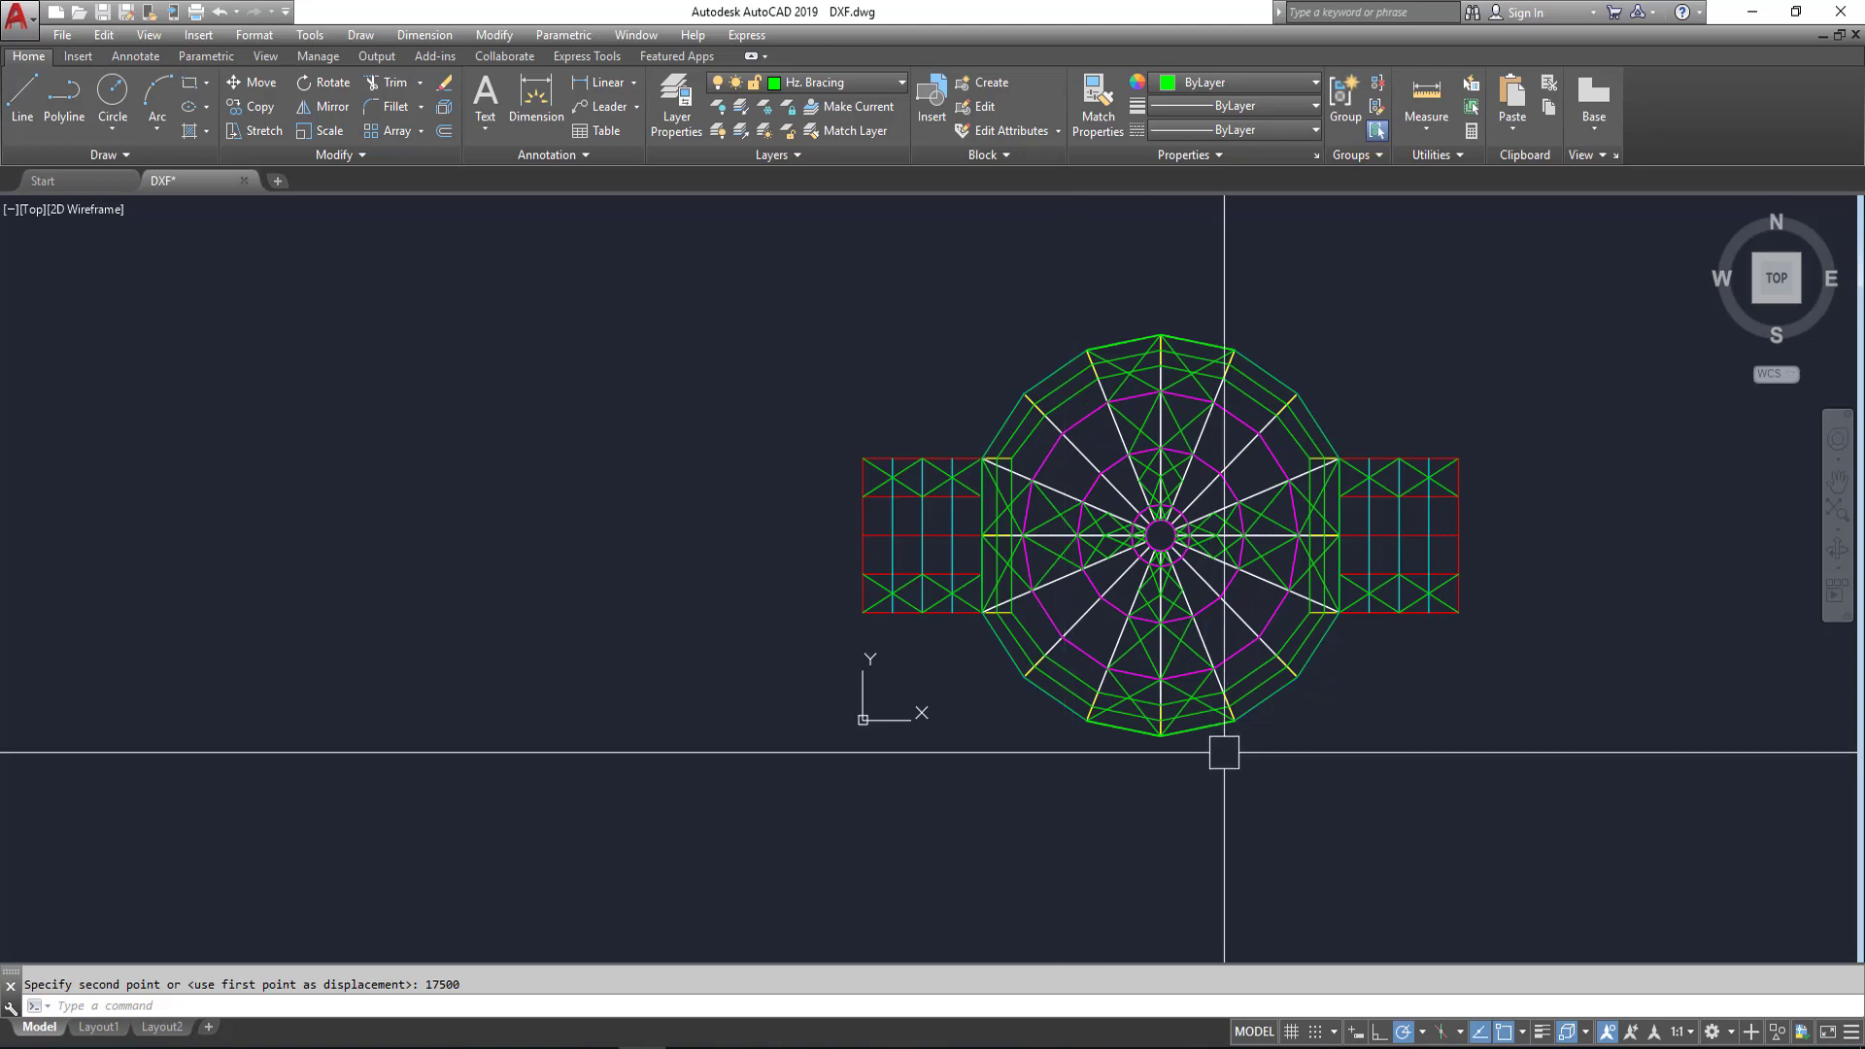
scroll(1224, 753, up, 2)
scroll(1088, 688, up, 5)
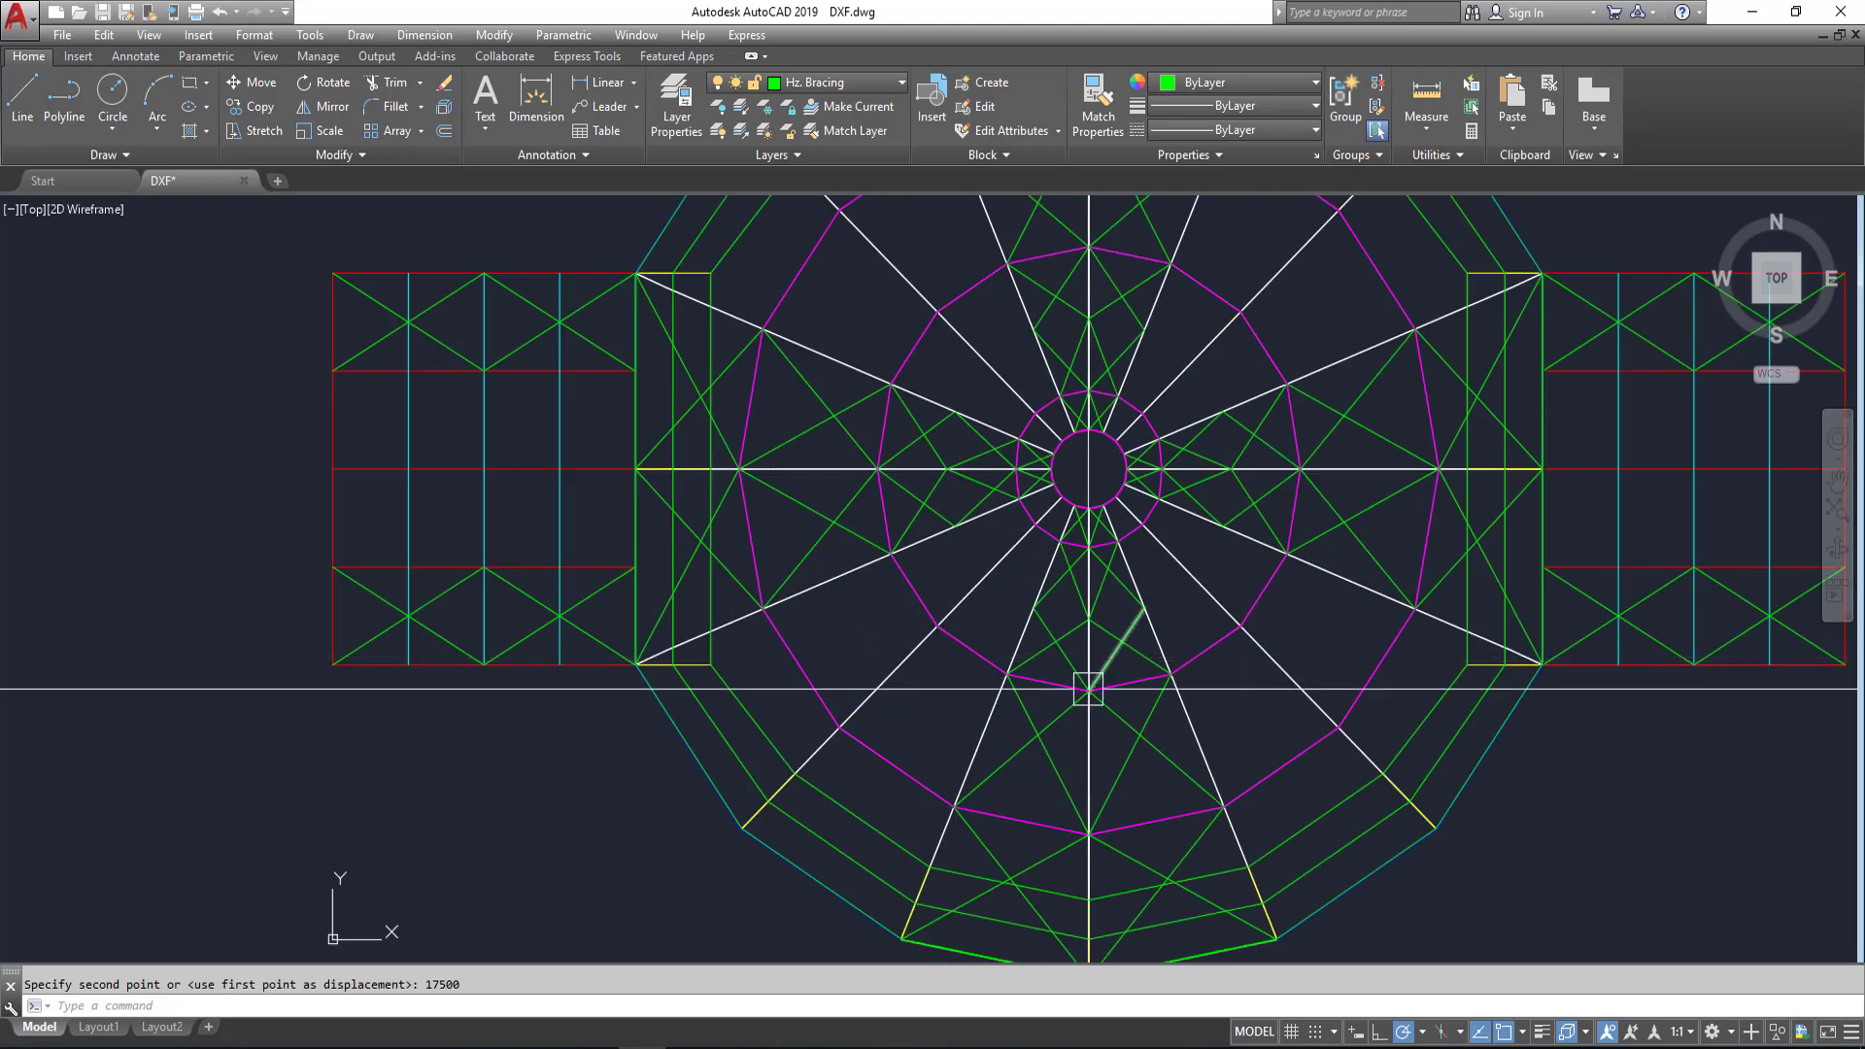
scroll(1088, 689, down, 2)
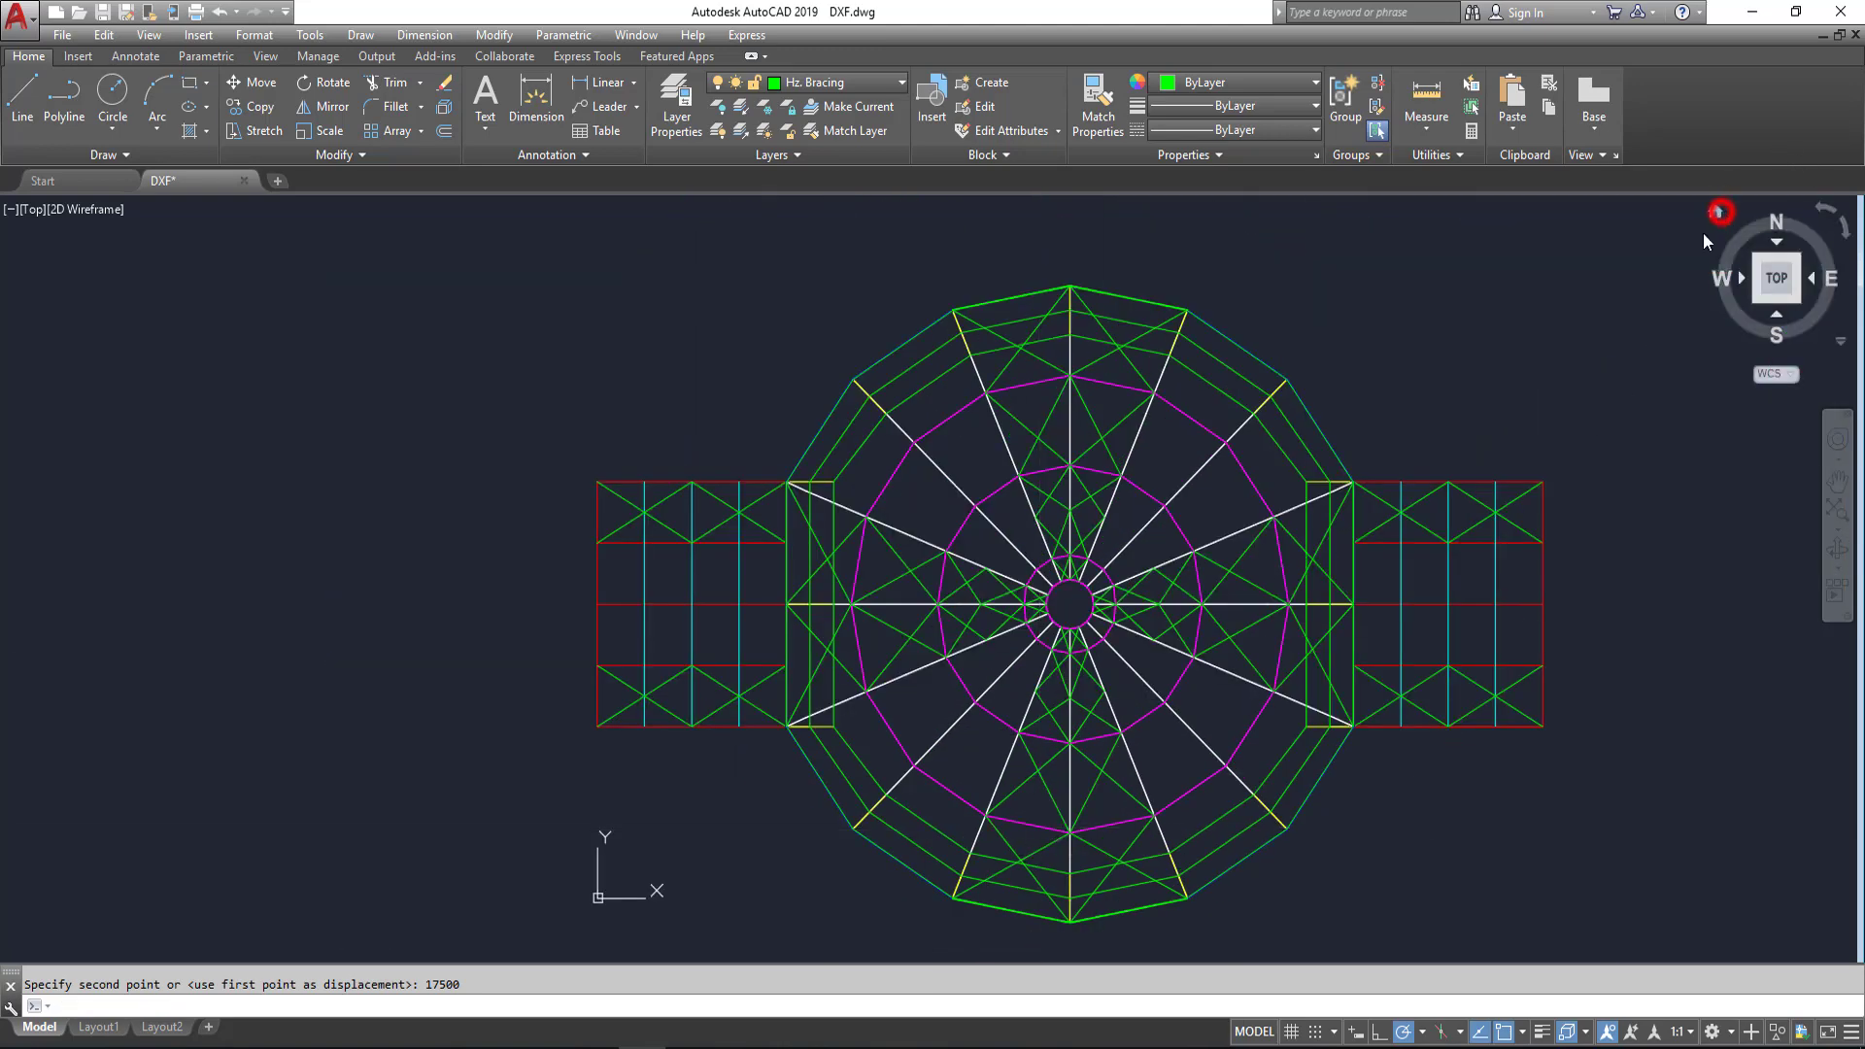
click(1718, 213)
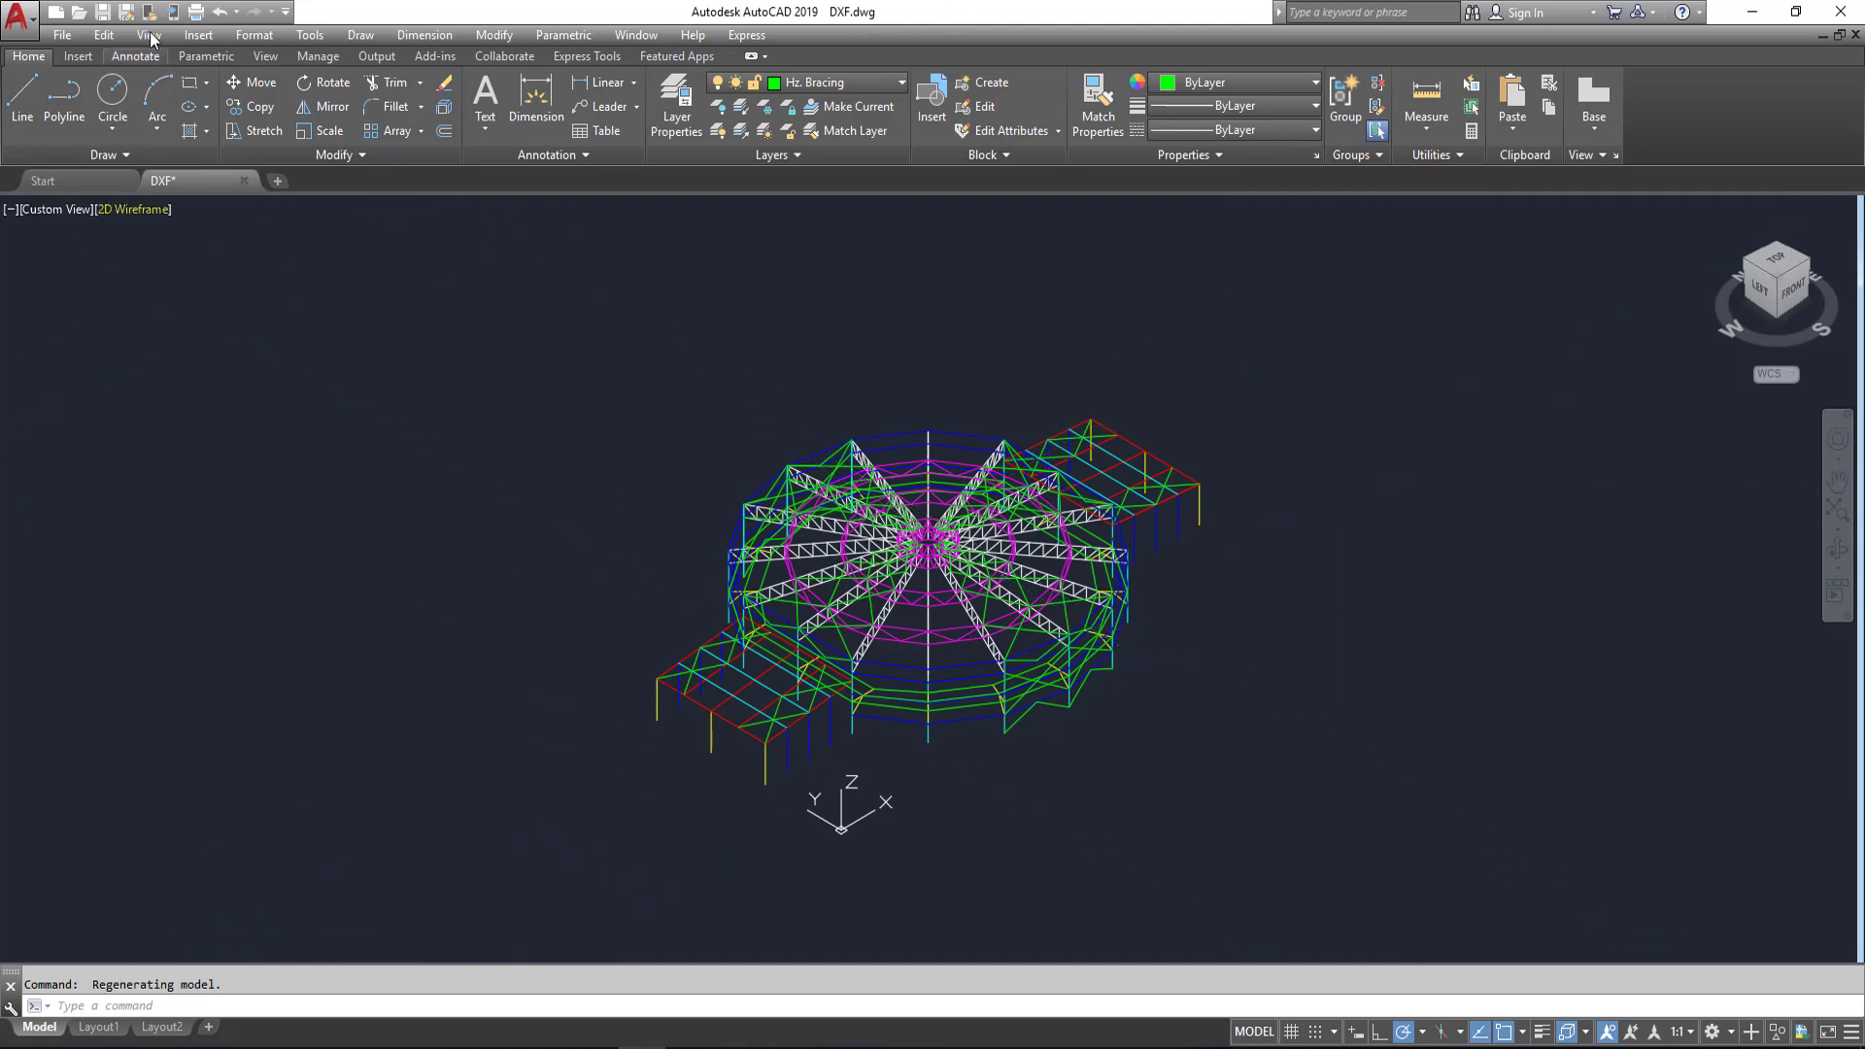
Step: Save the drawing on the Desktop as DXF.dxf, AutoCAD 2000/LT2000 DXF (*.dxf) type
click(127, 12)
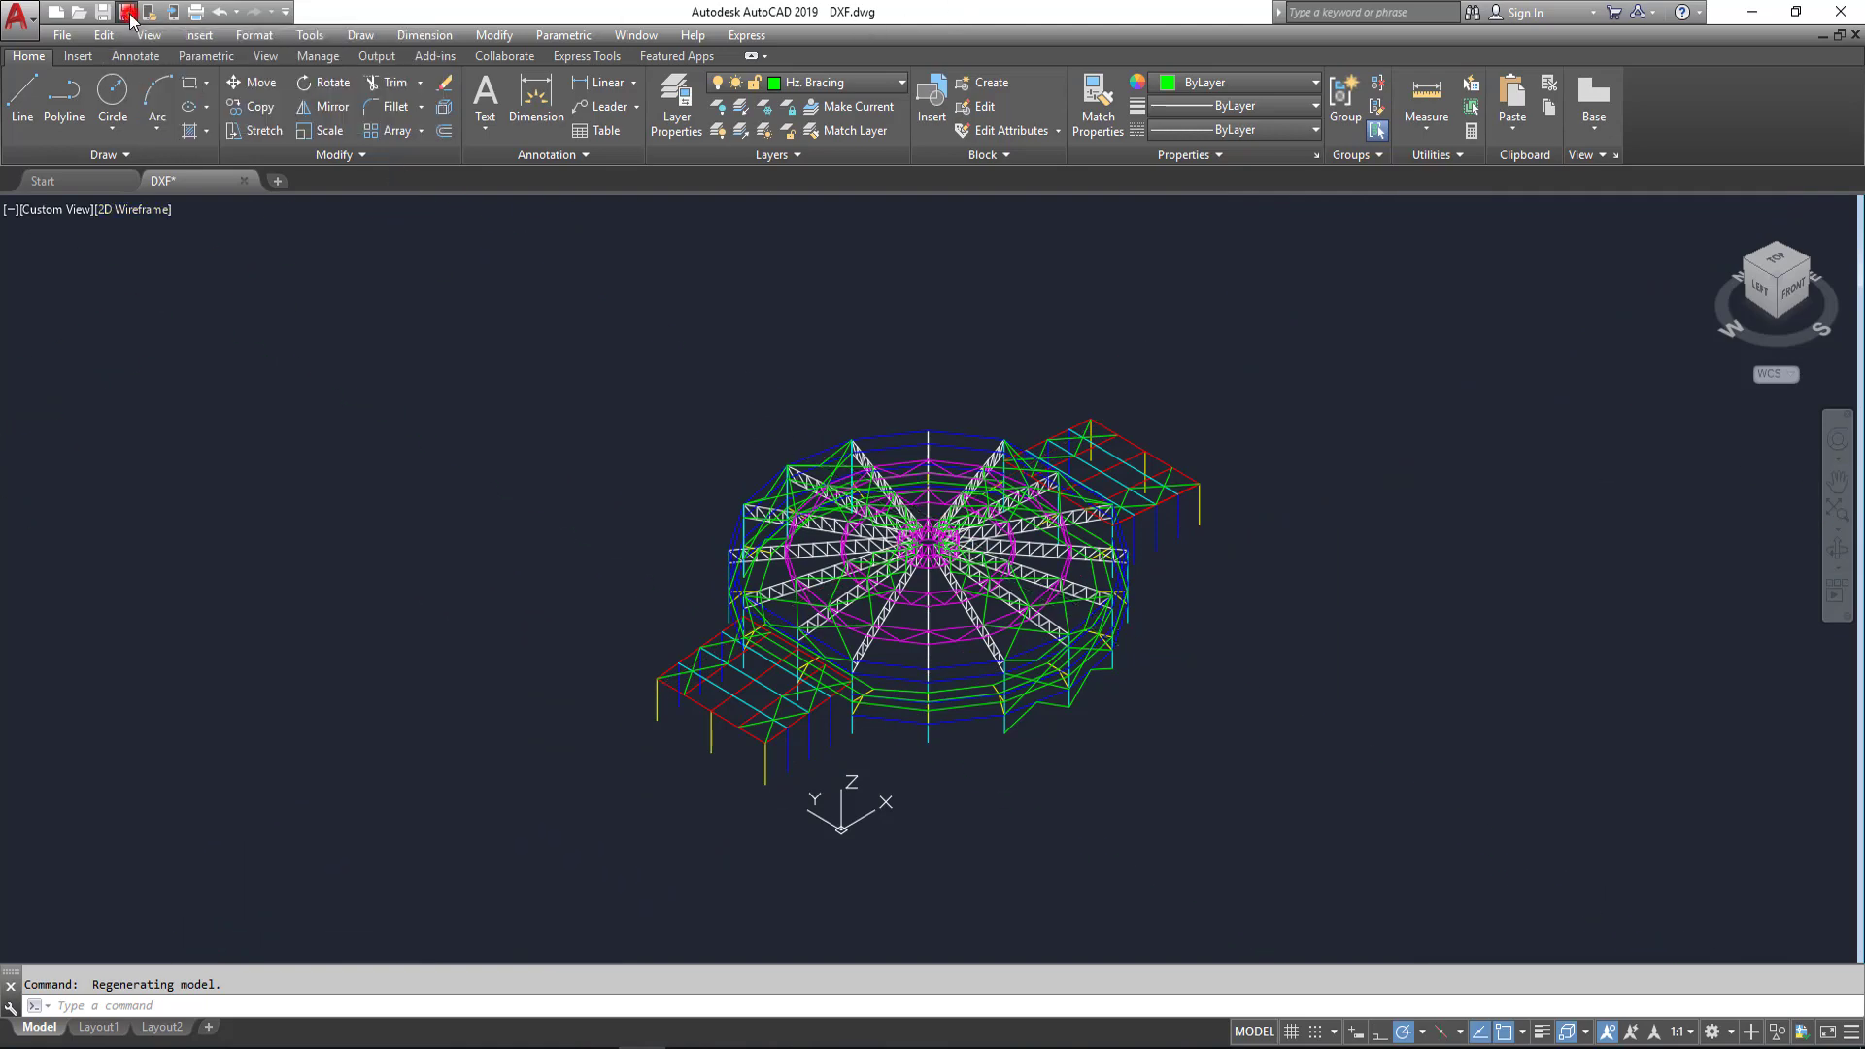
click(988, 753)
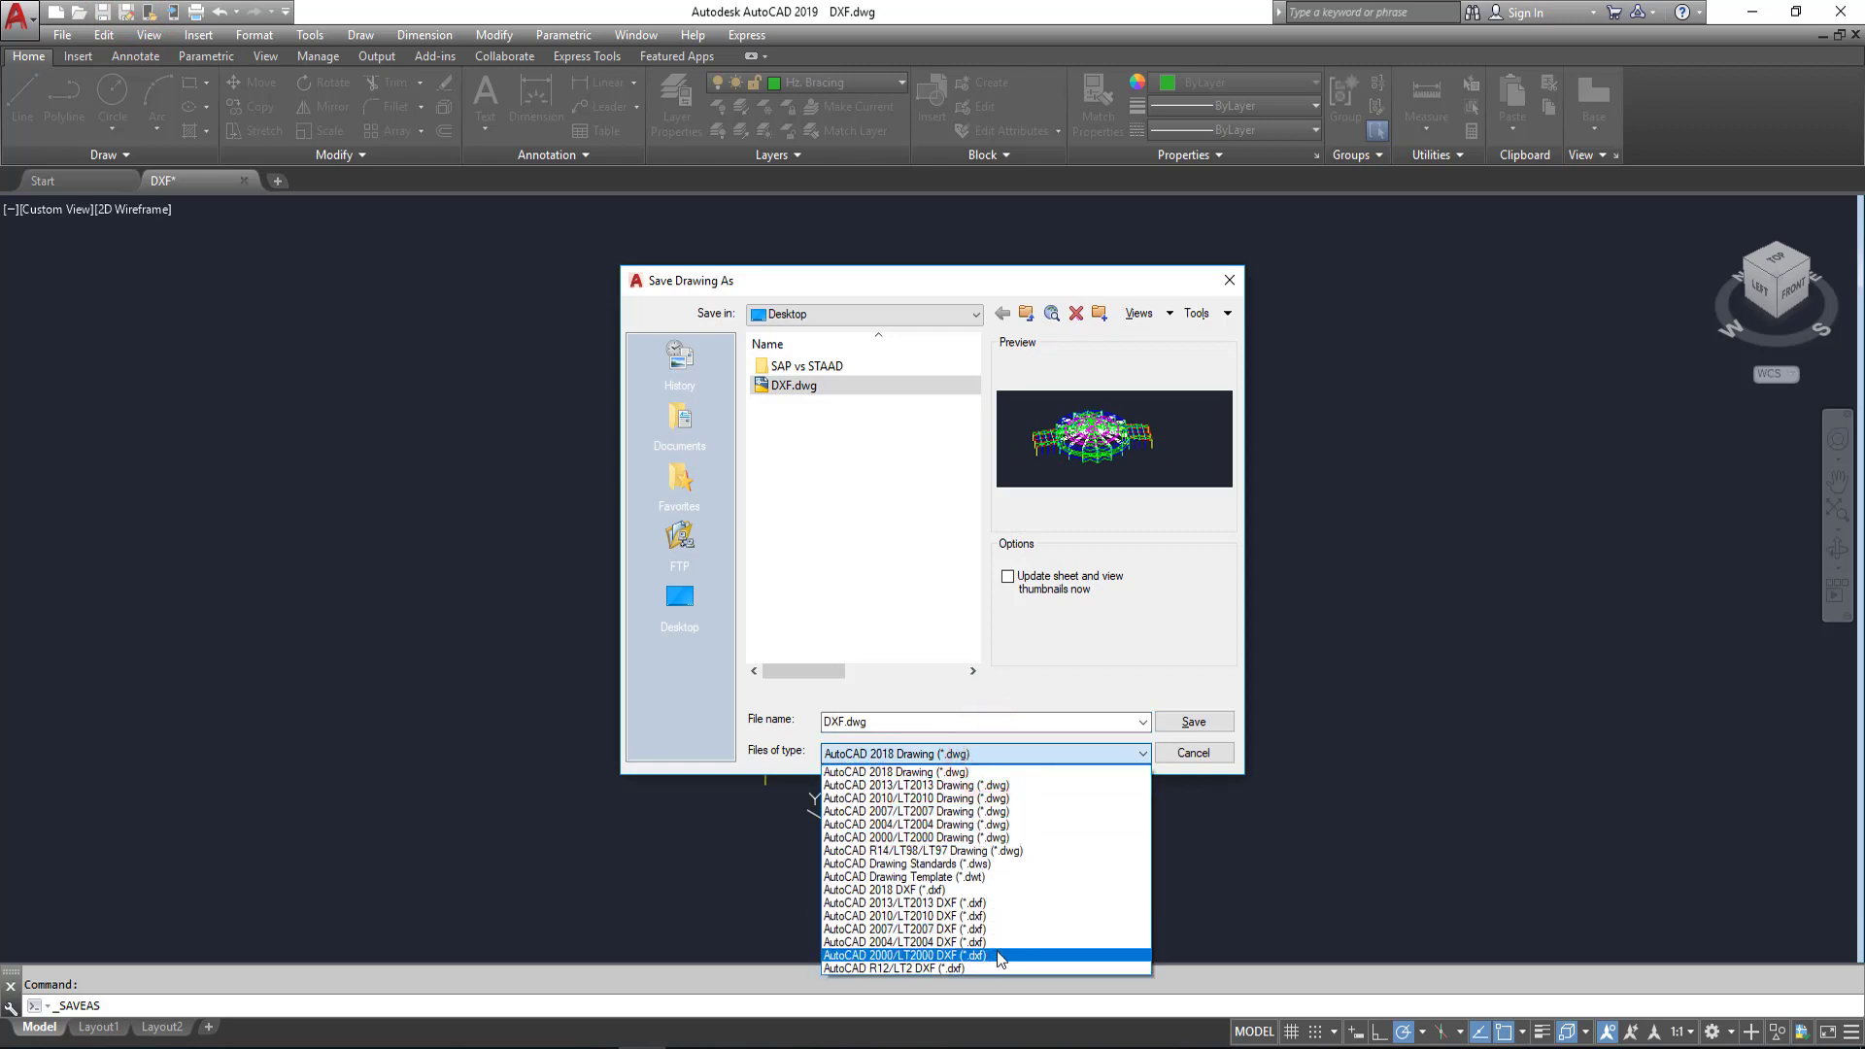
click(987, 957)
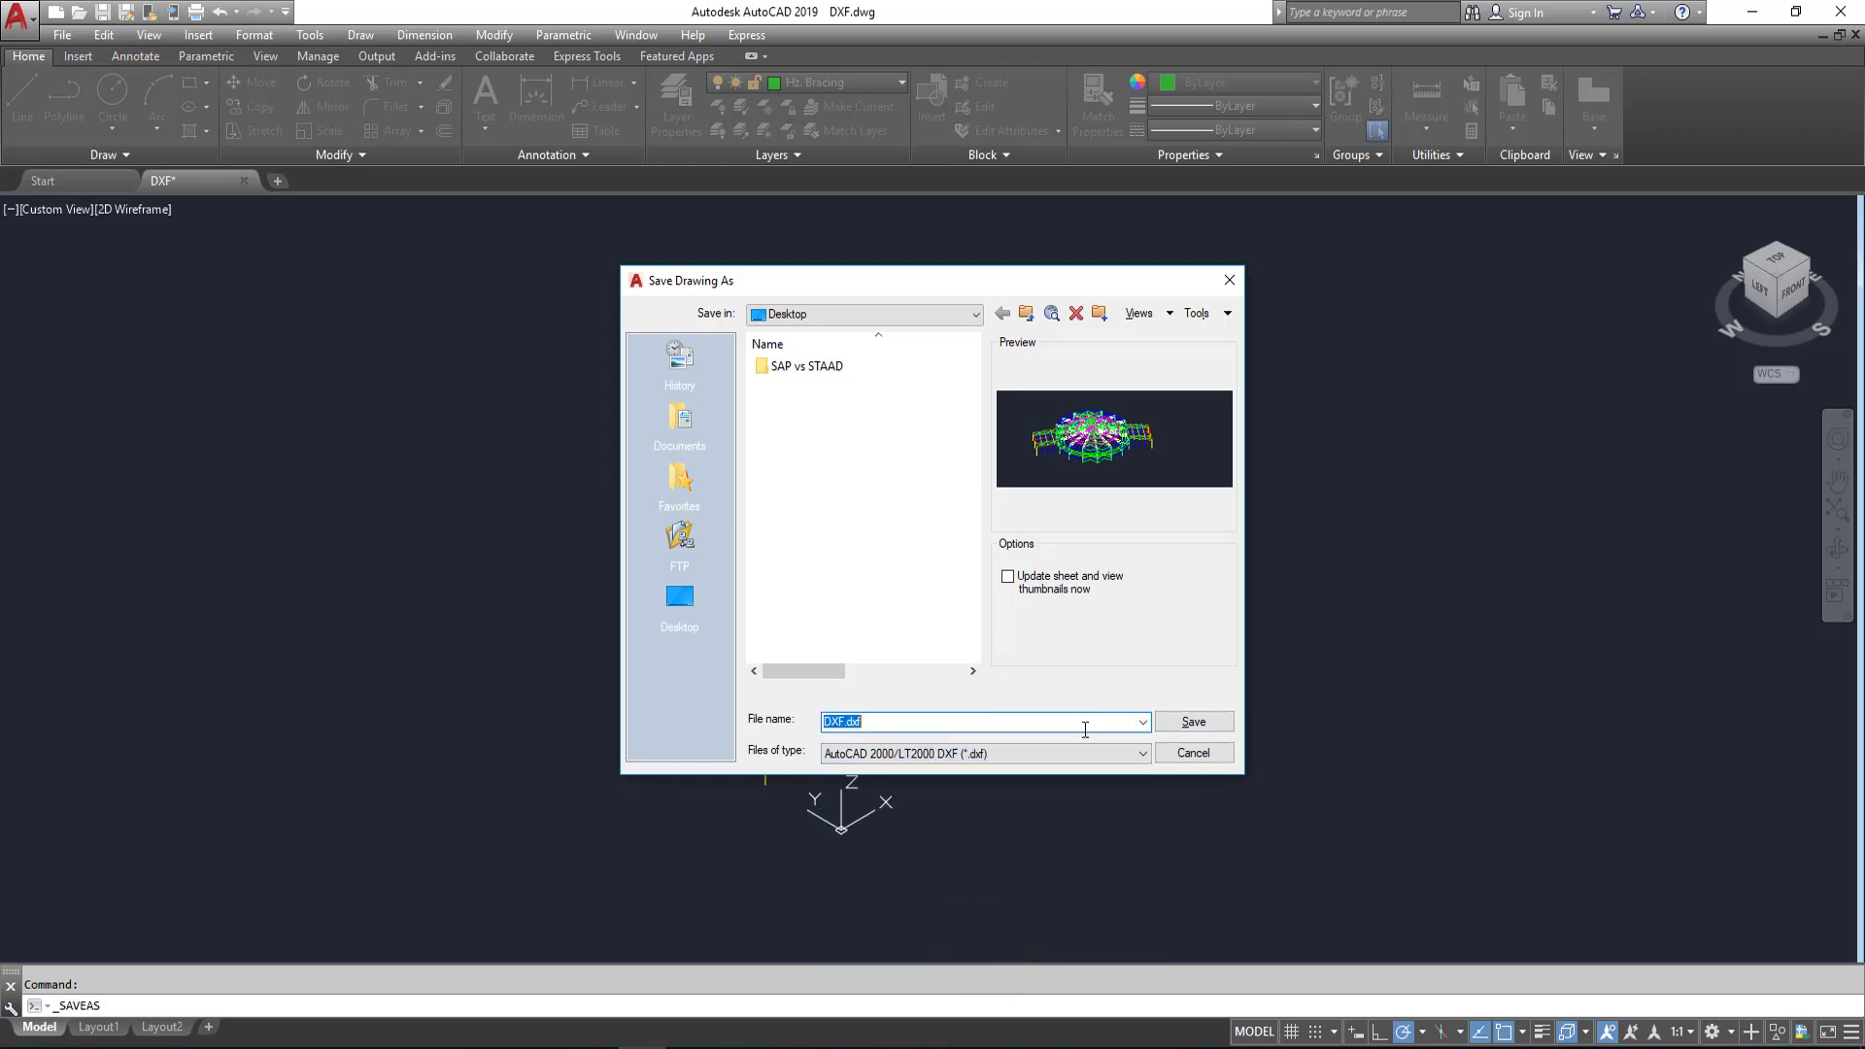
click(1222, 723)
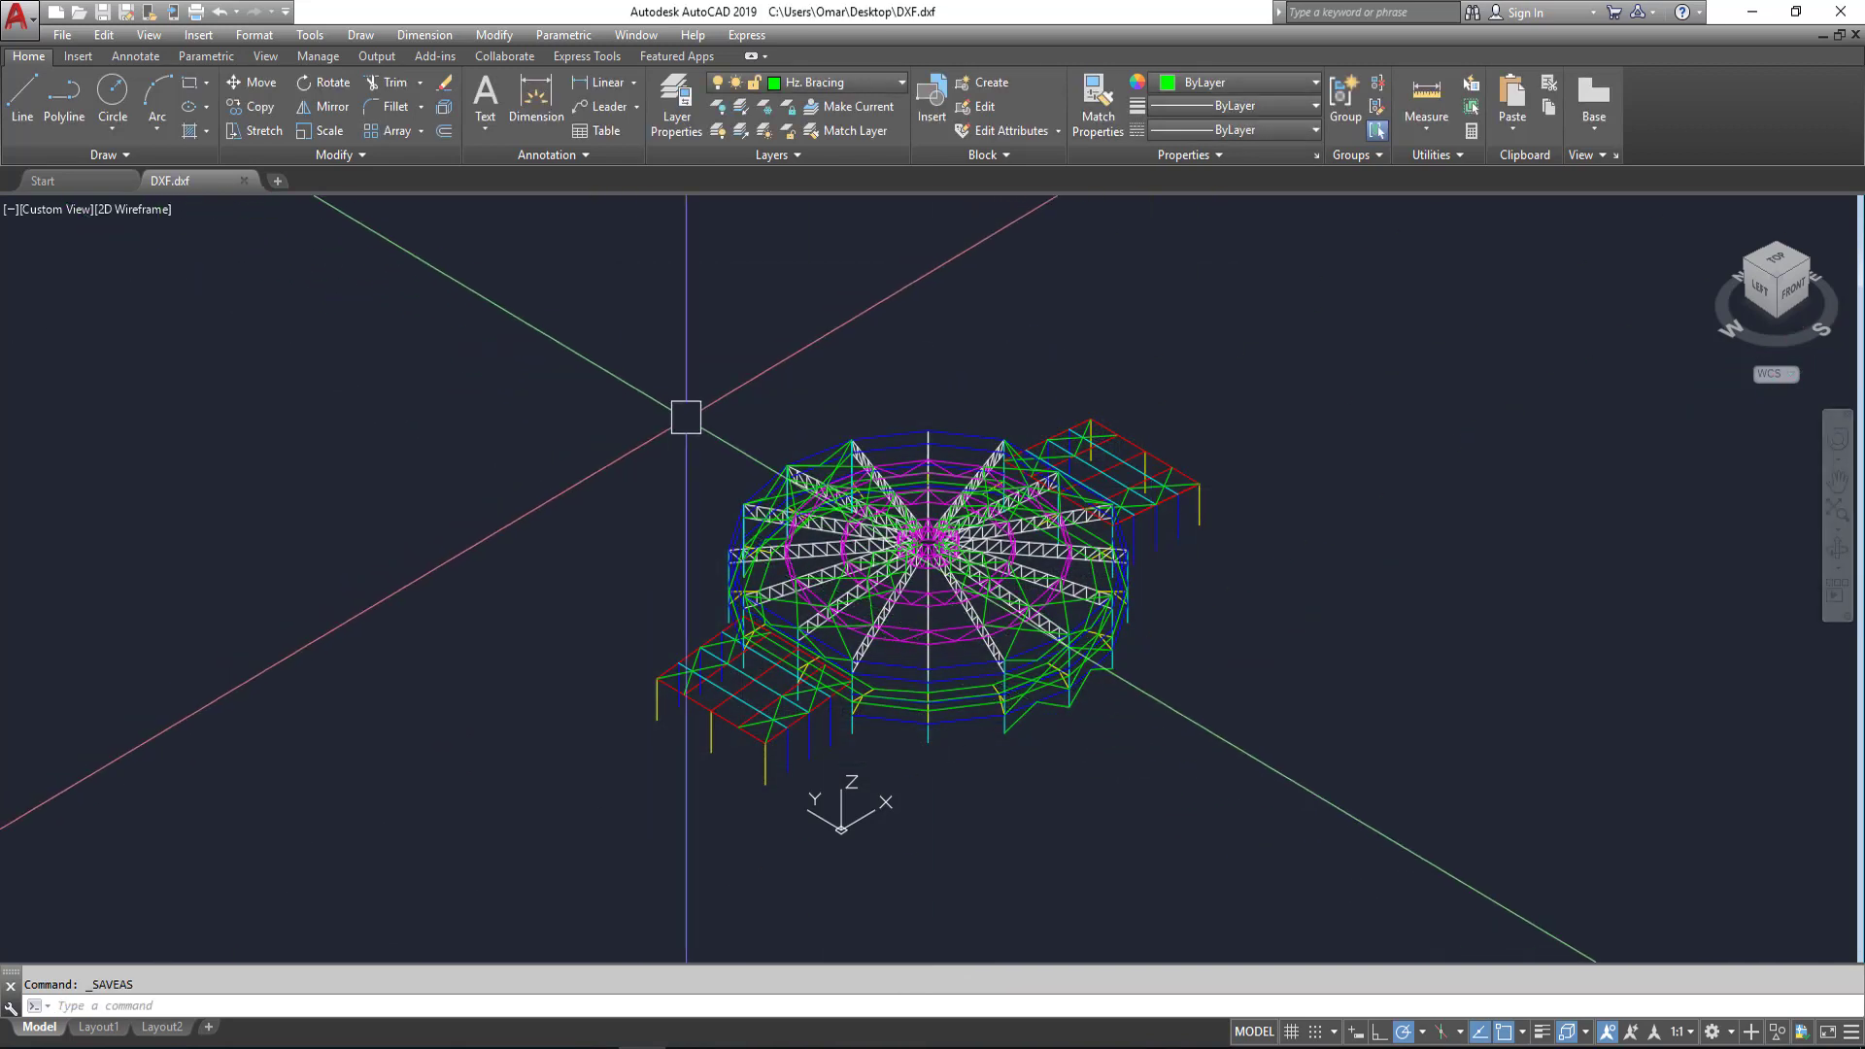
scroll(852, 437, up, 2)
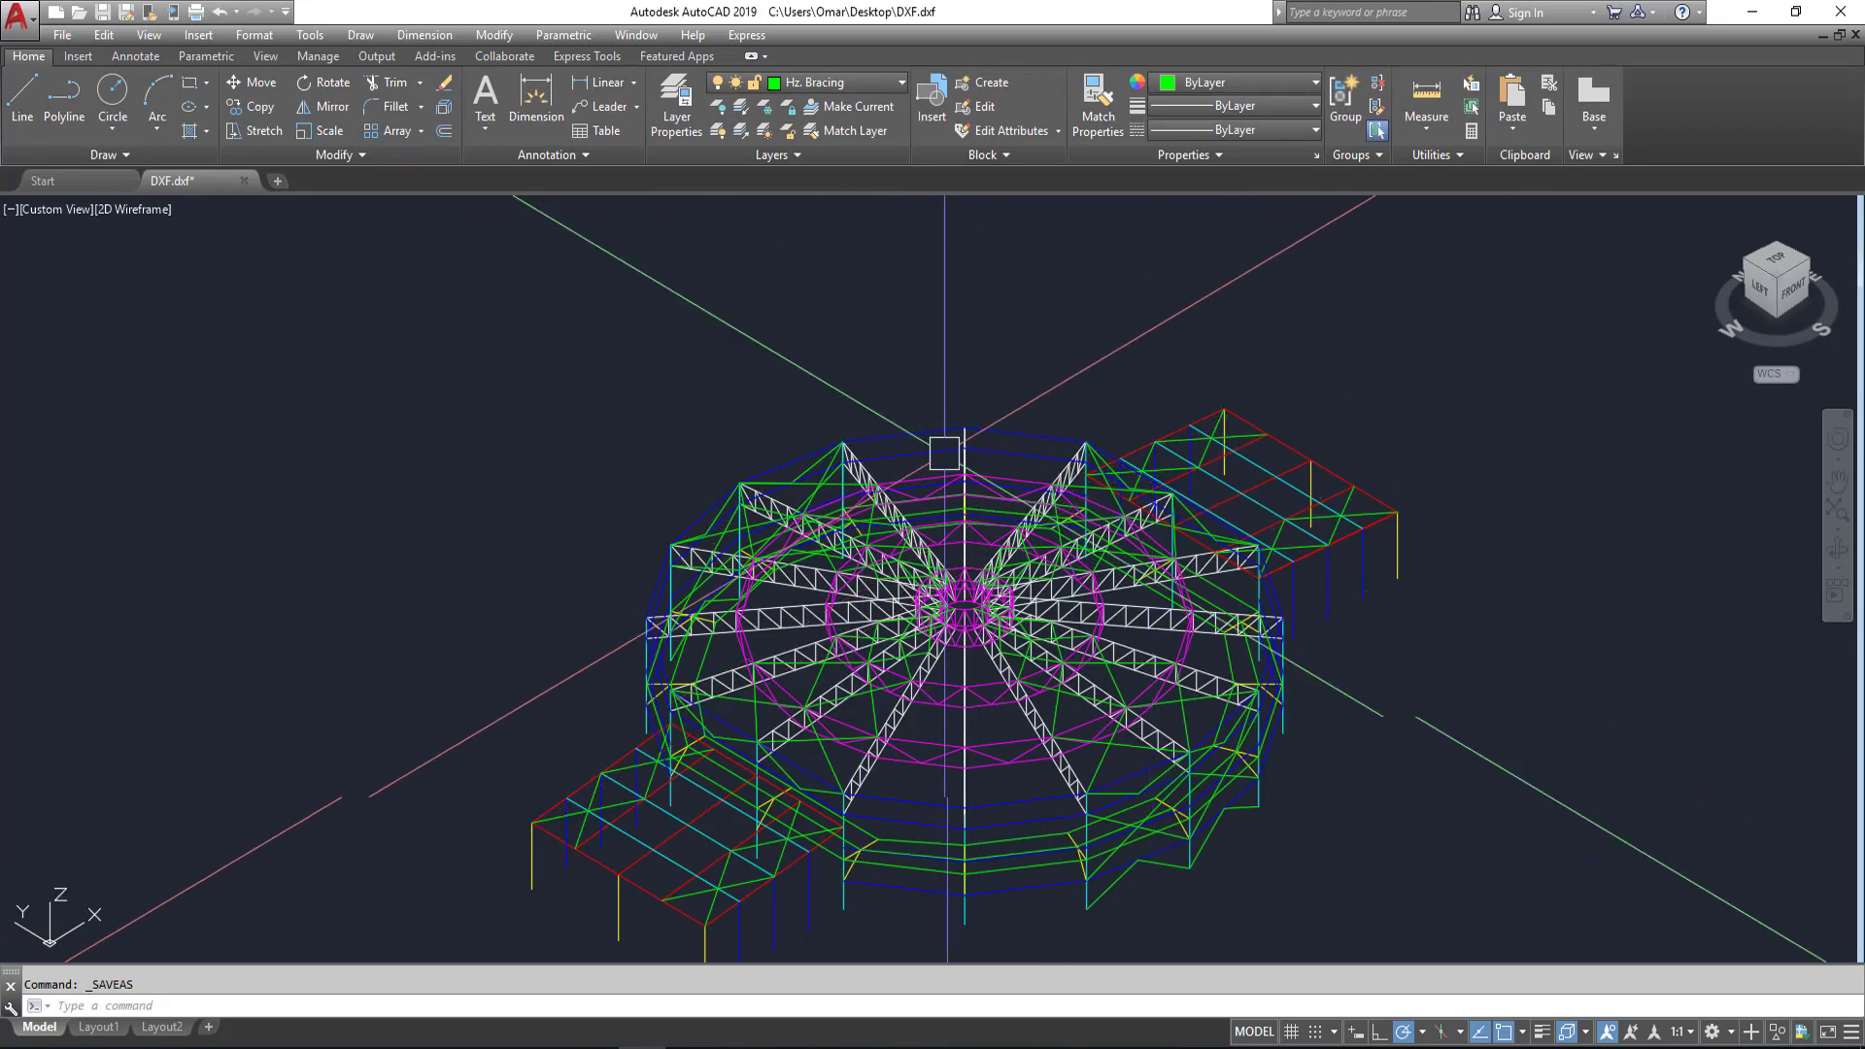
mouse_move(172, 181)
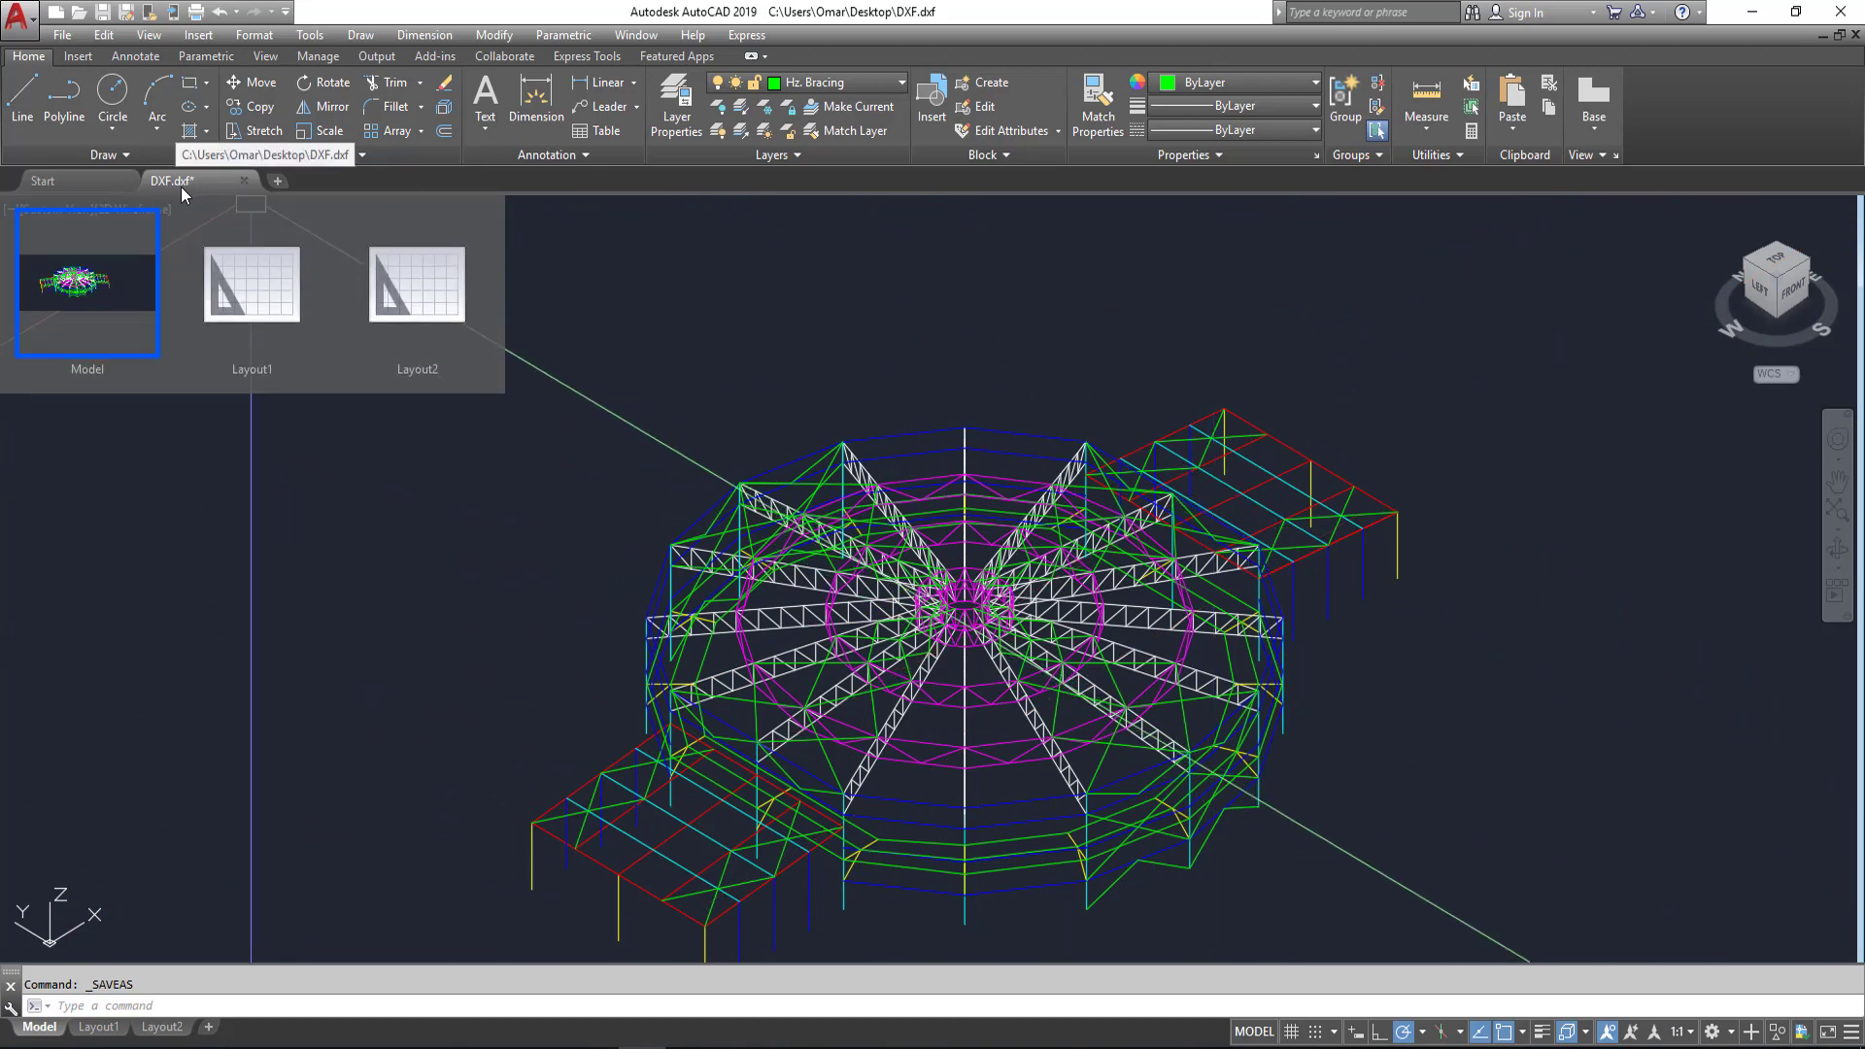
click(1027, 420)
scroll(1027, 420, up, 5)
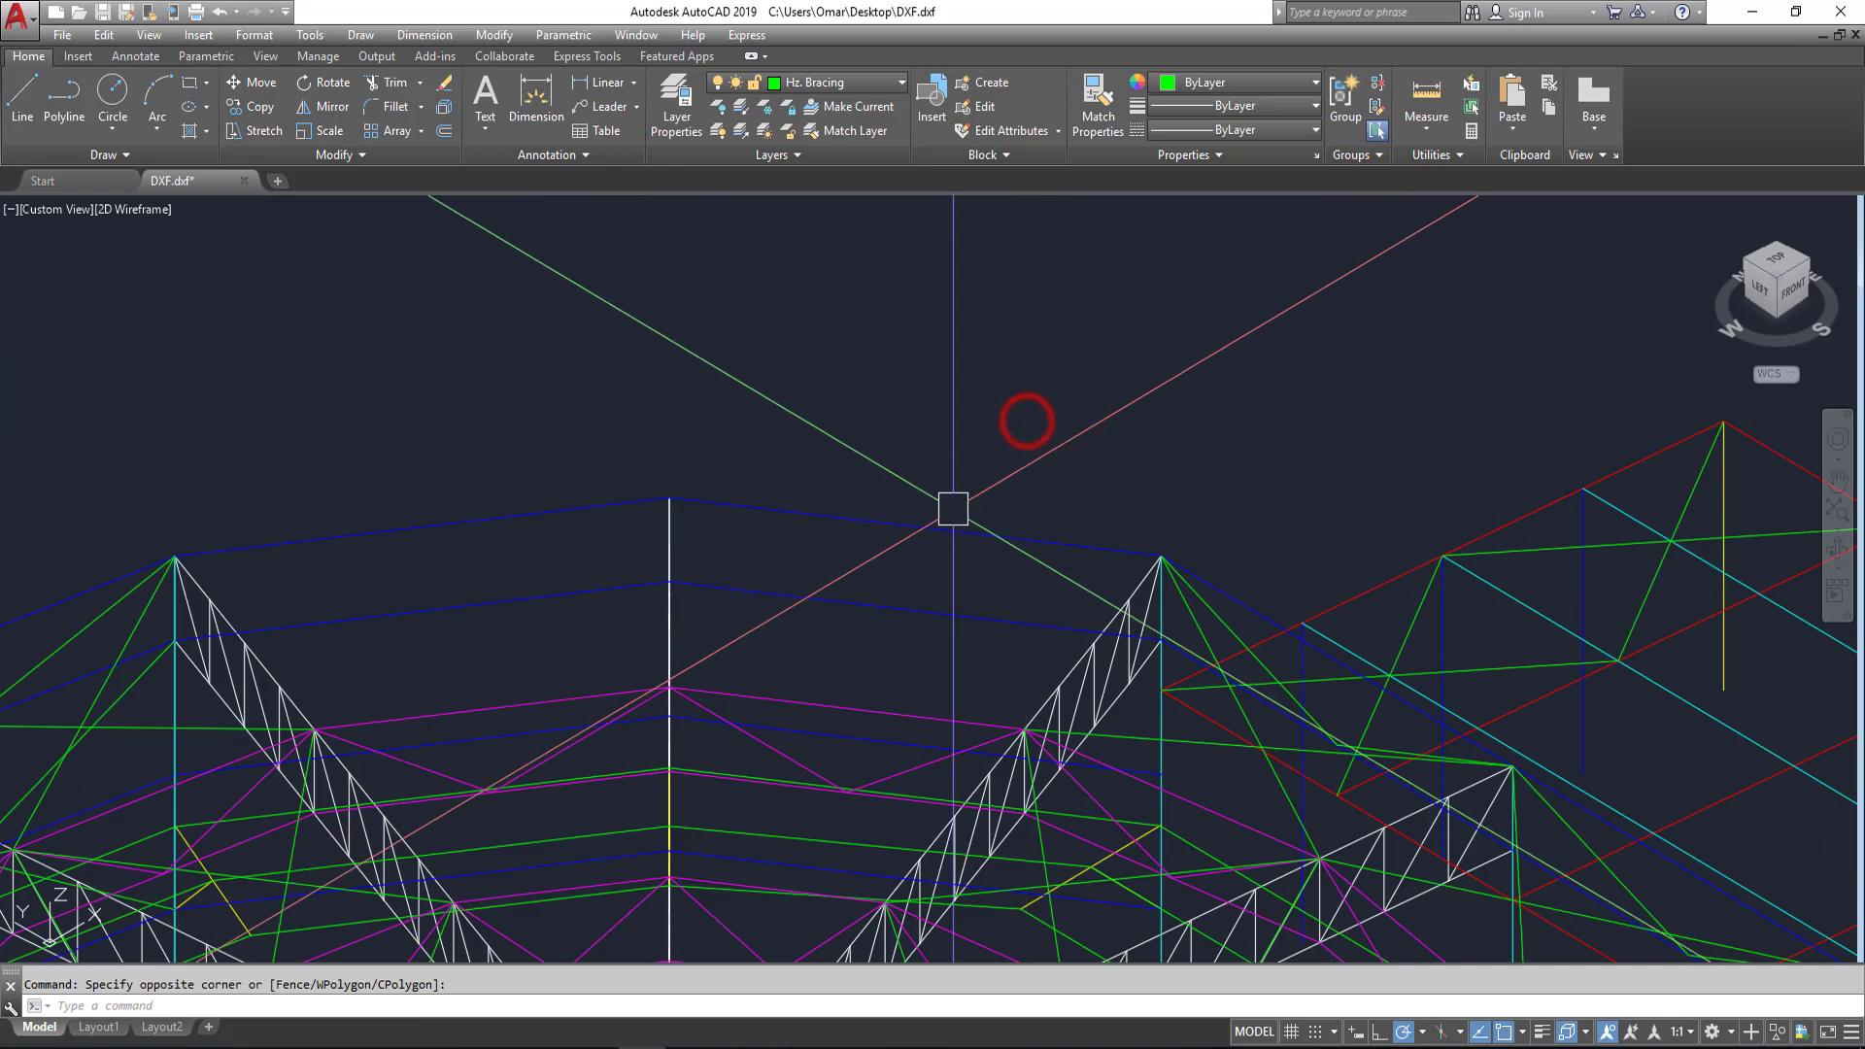
scroll(982, 404, down, 2)
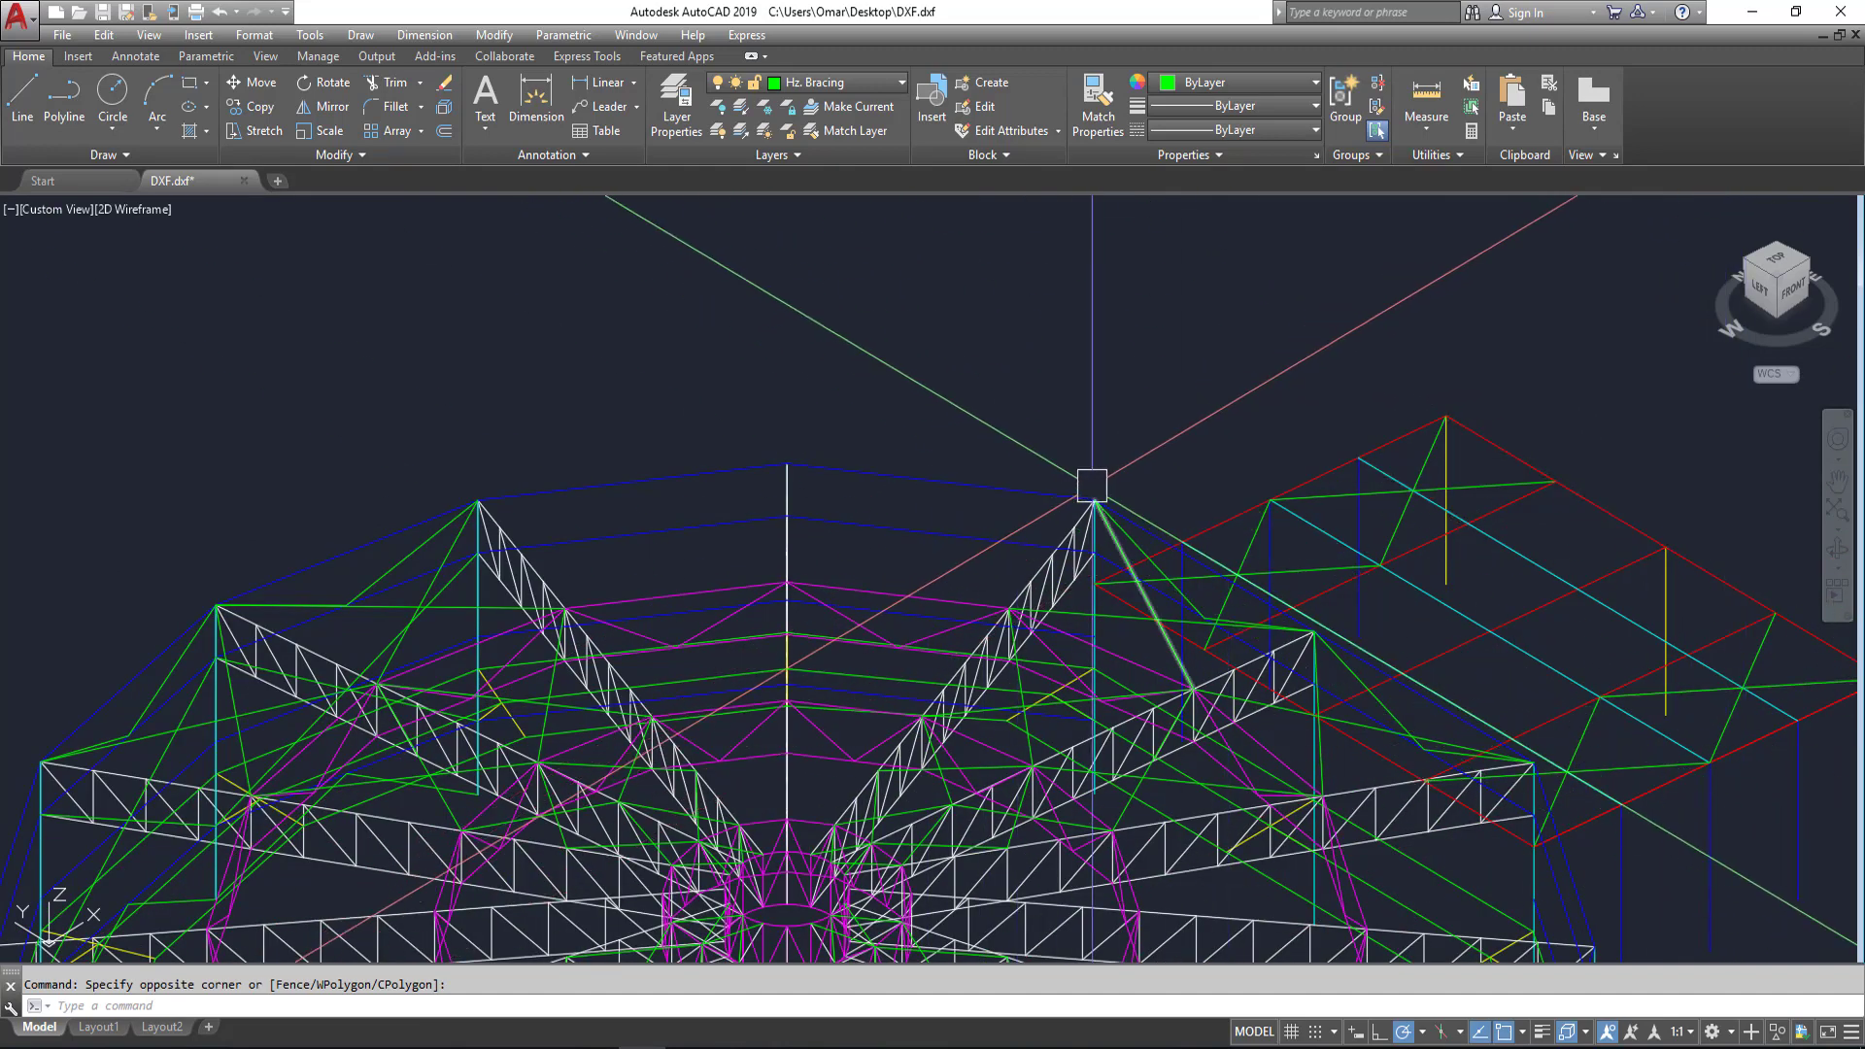
scroll(1078, 559, up, 3)
scroll(931, 617, up, 2)
scroll(923, 563, up, 2)
scroll(874, 447, down, 1)
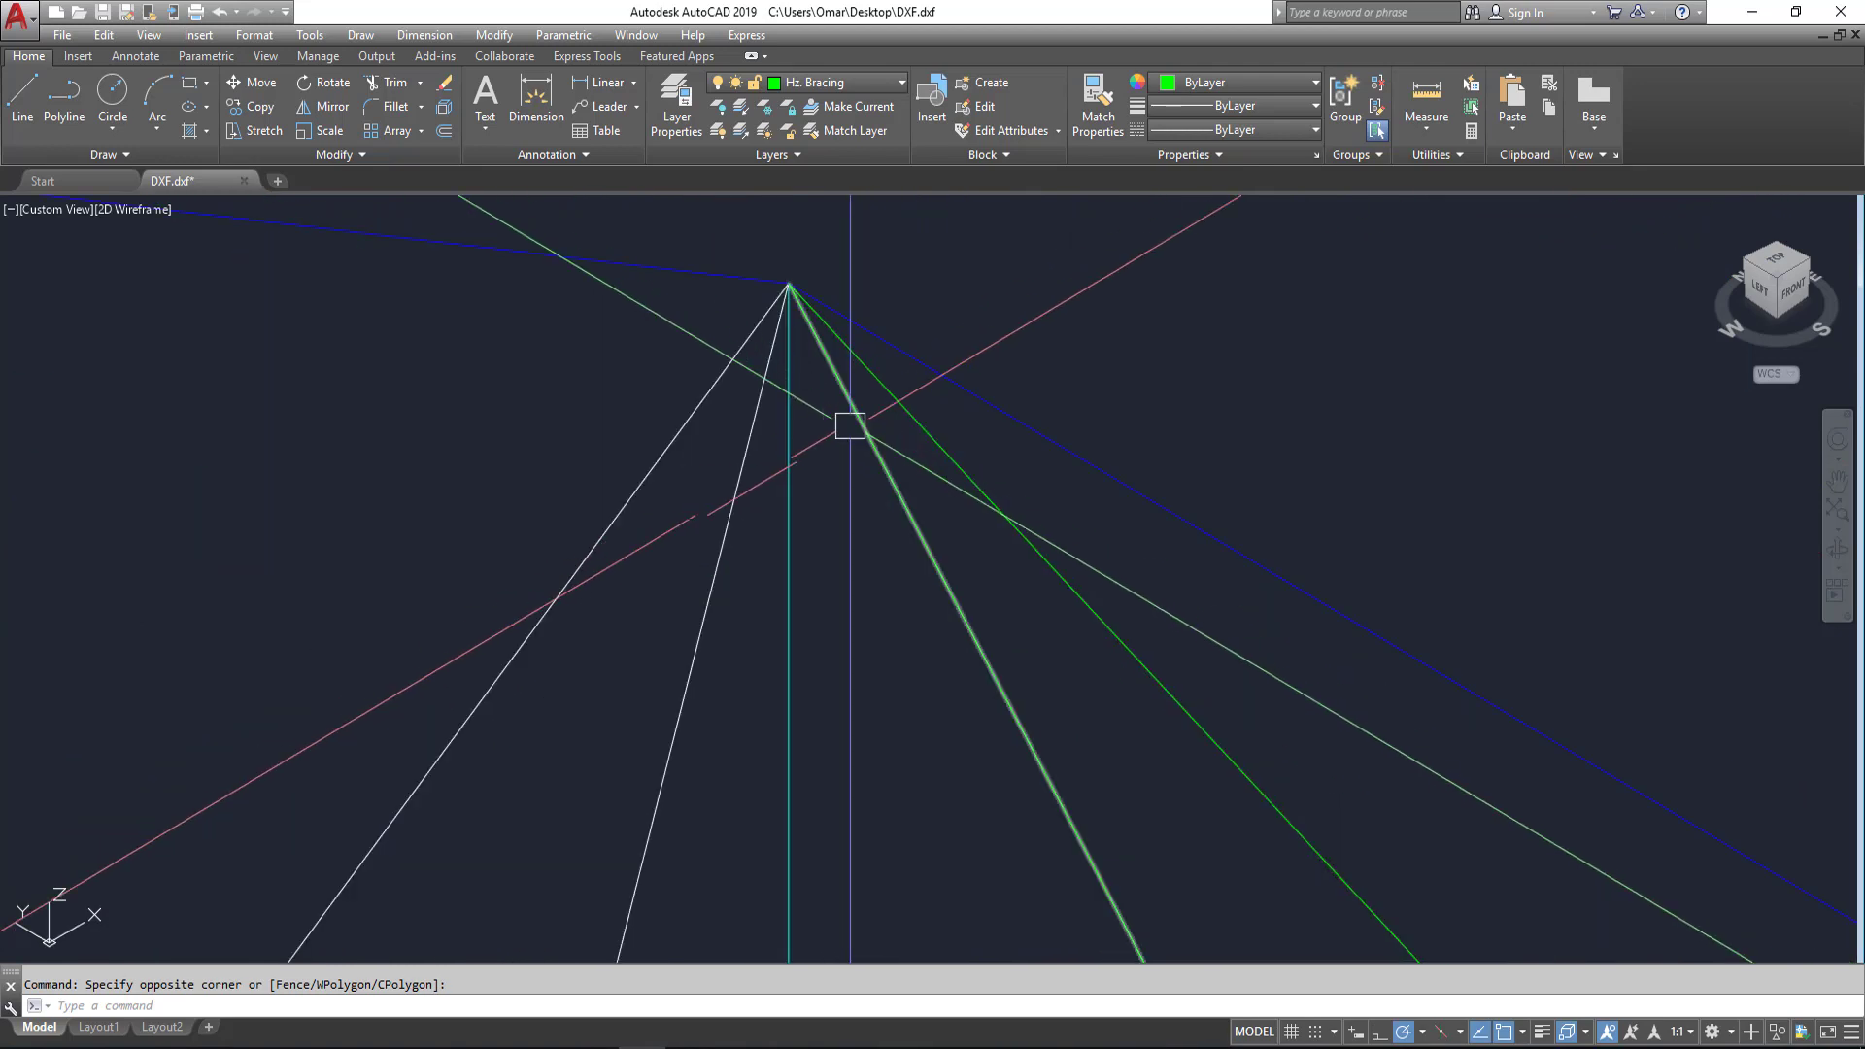
scroll(783, 283, up, 1)
scroll(804, 319, up, 2)
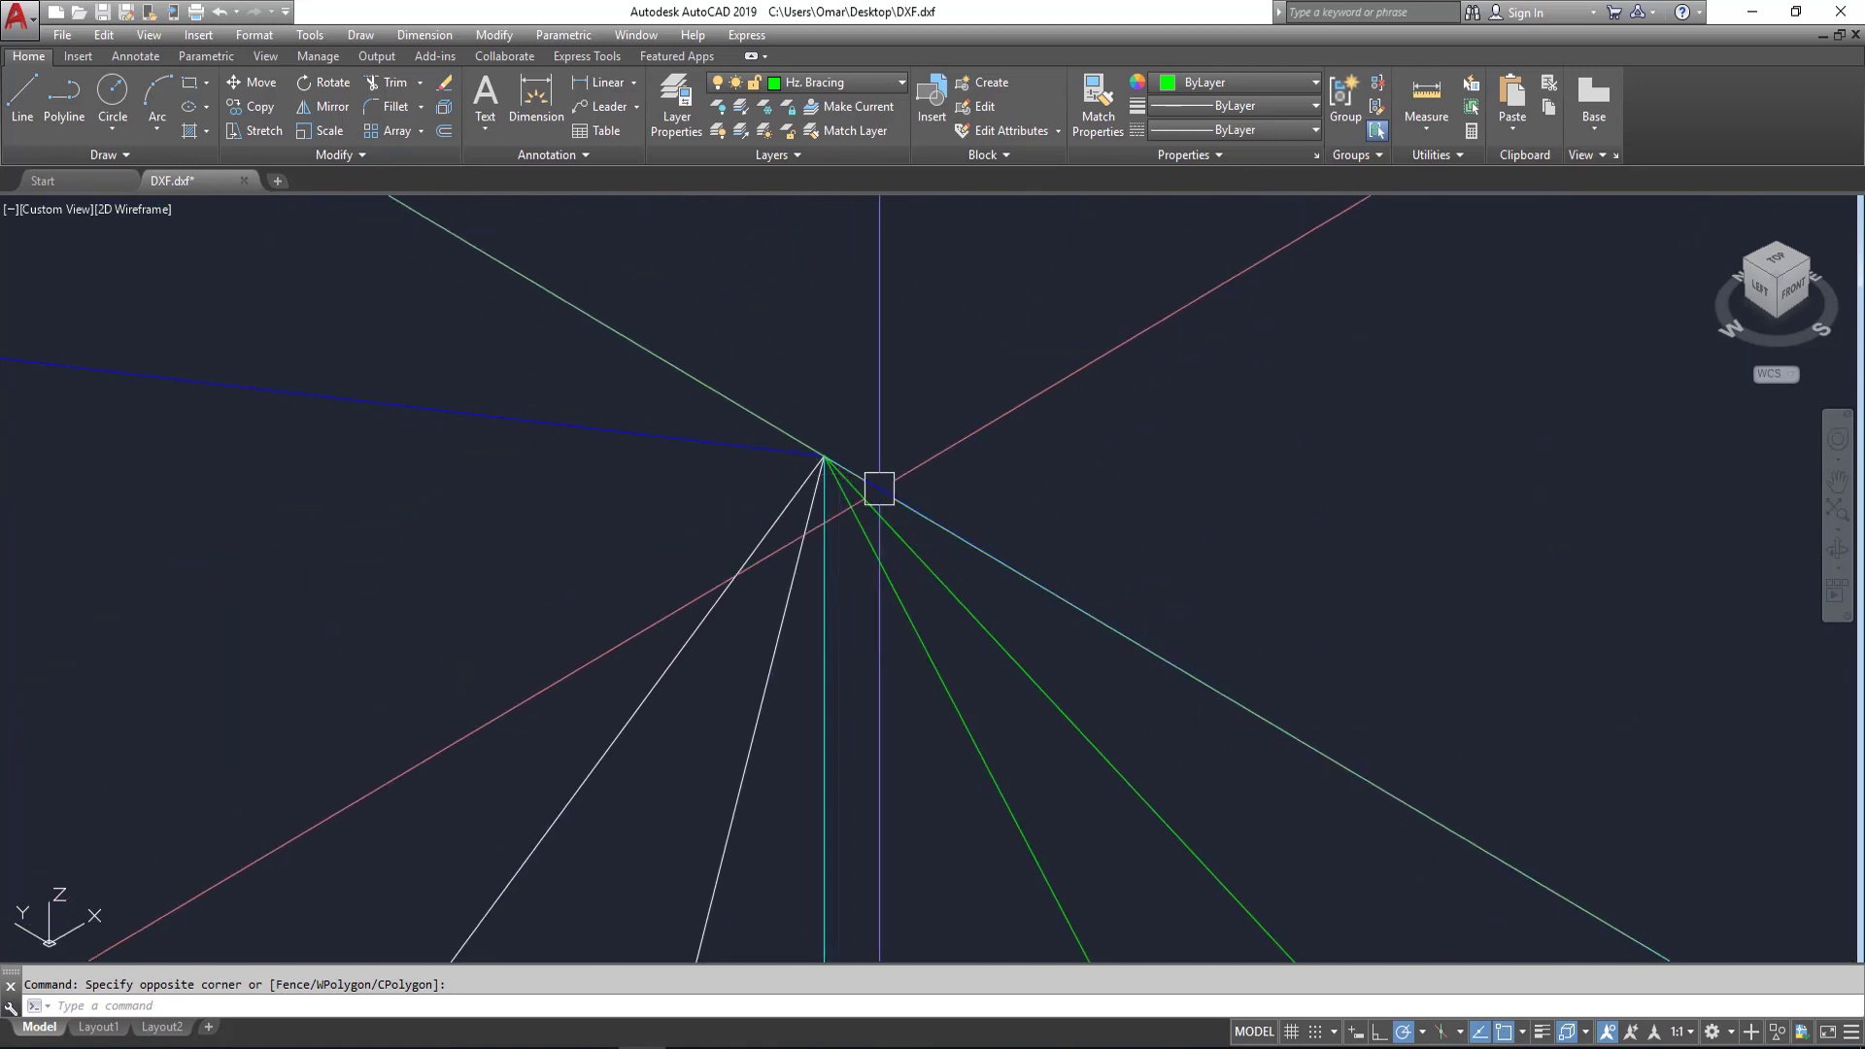
click(879, 487)
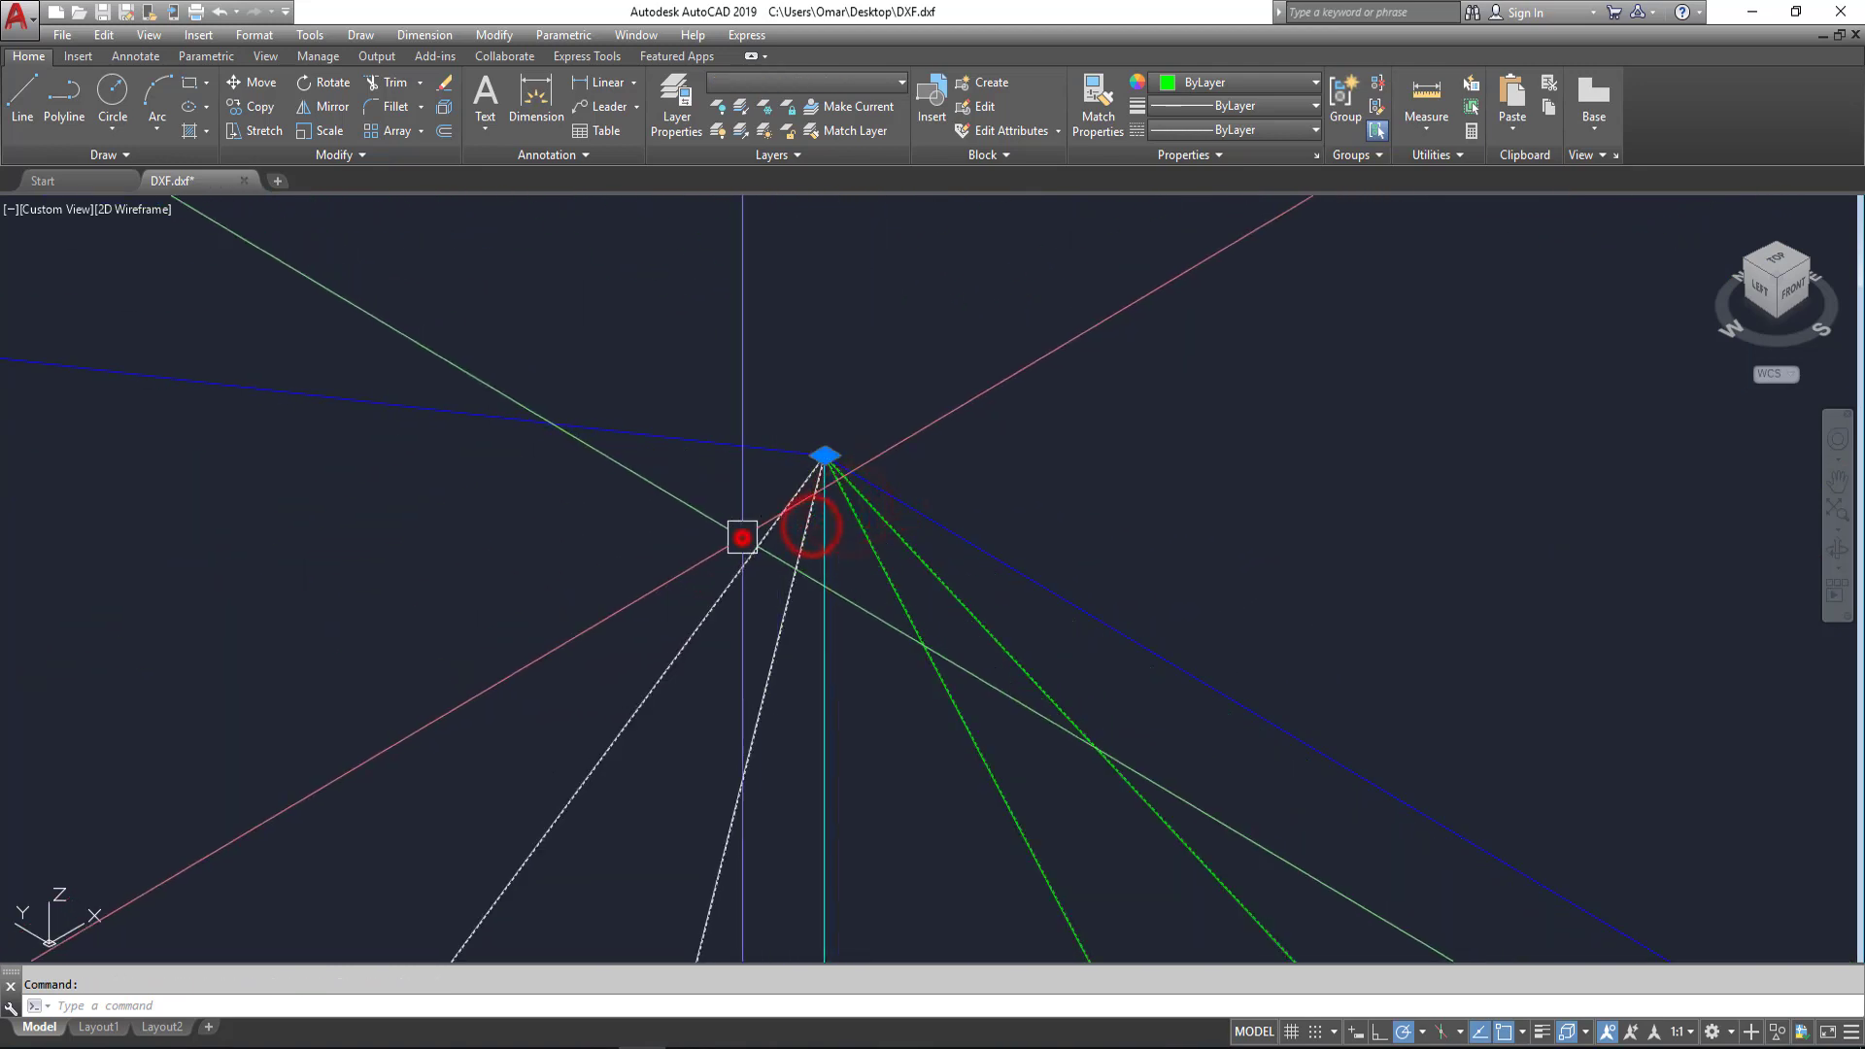
click(742, 533)
key(Escape)
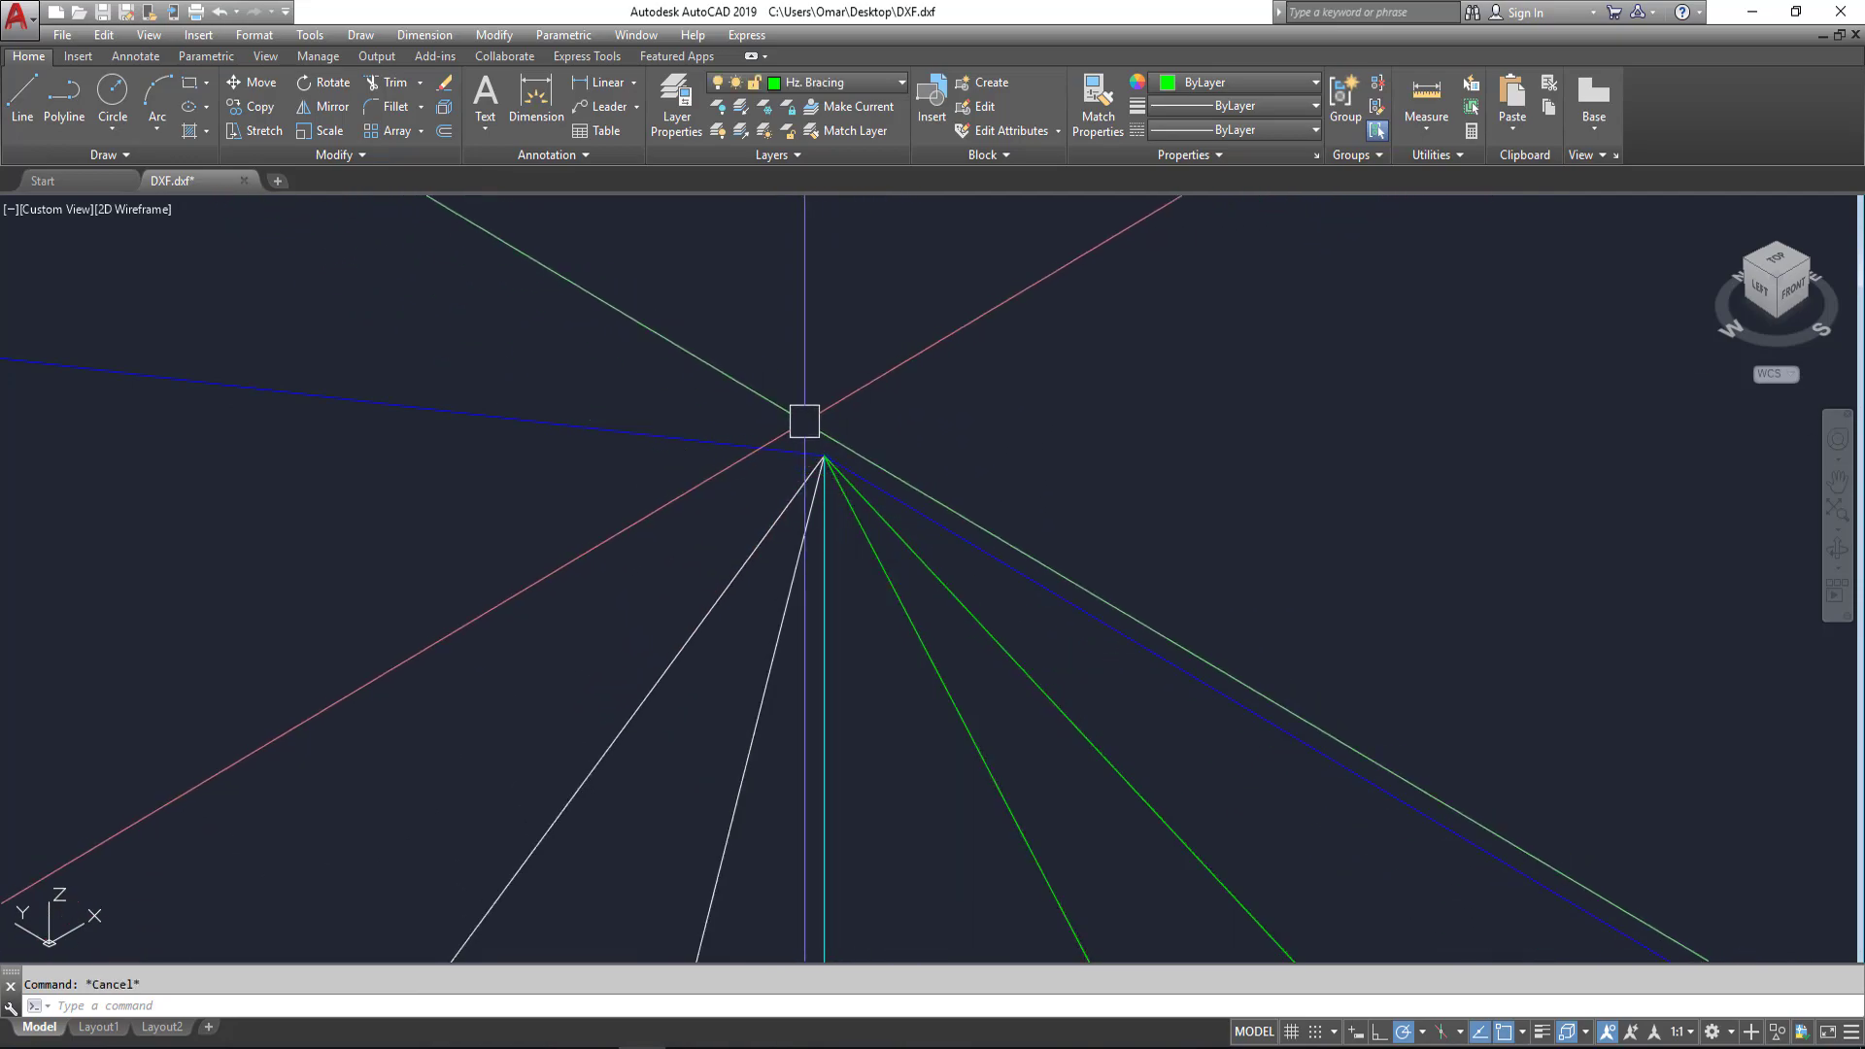
scroll(895, 360, down, 5)
scroll(951, 473, up, 3)
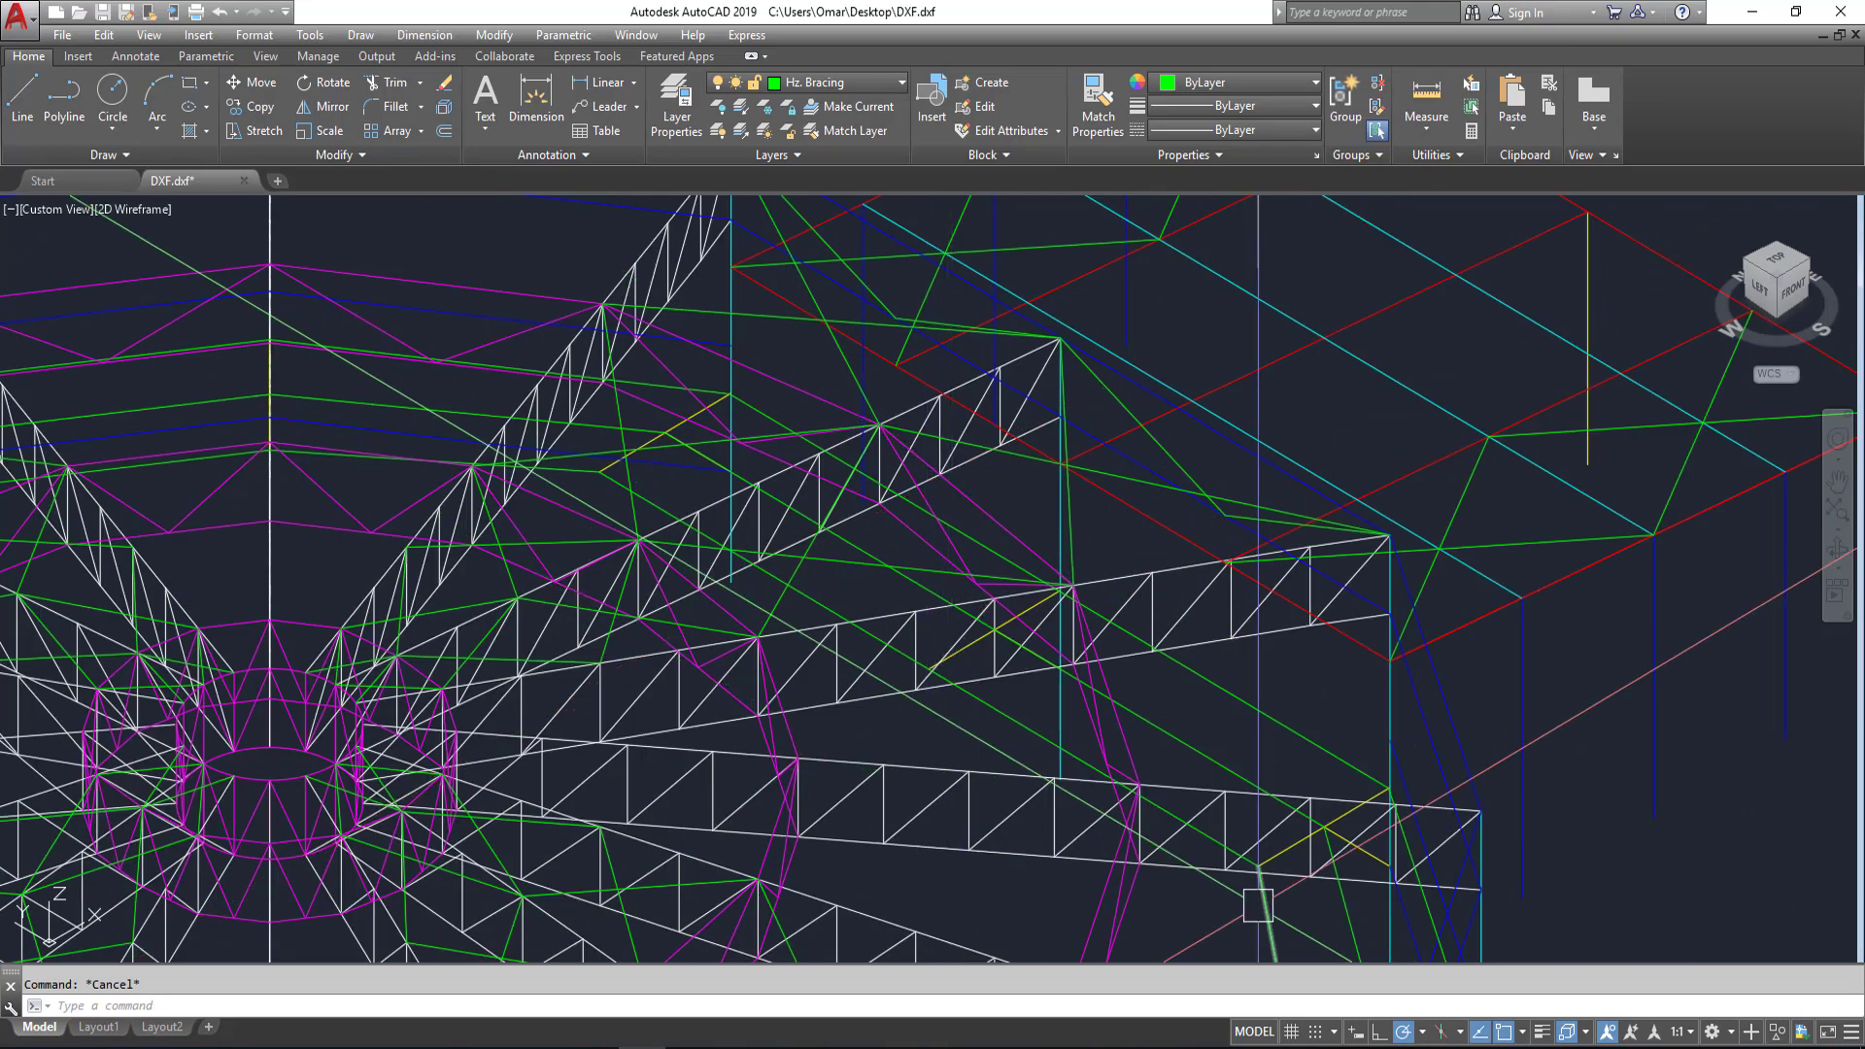
scroll(832, 595, down, 4)
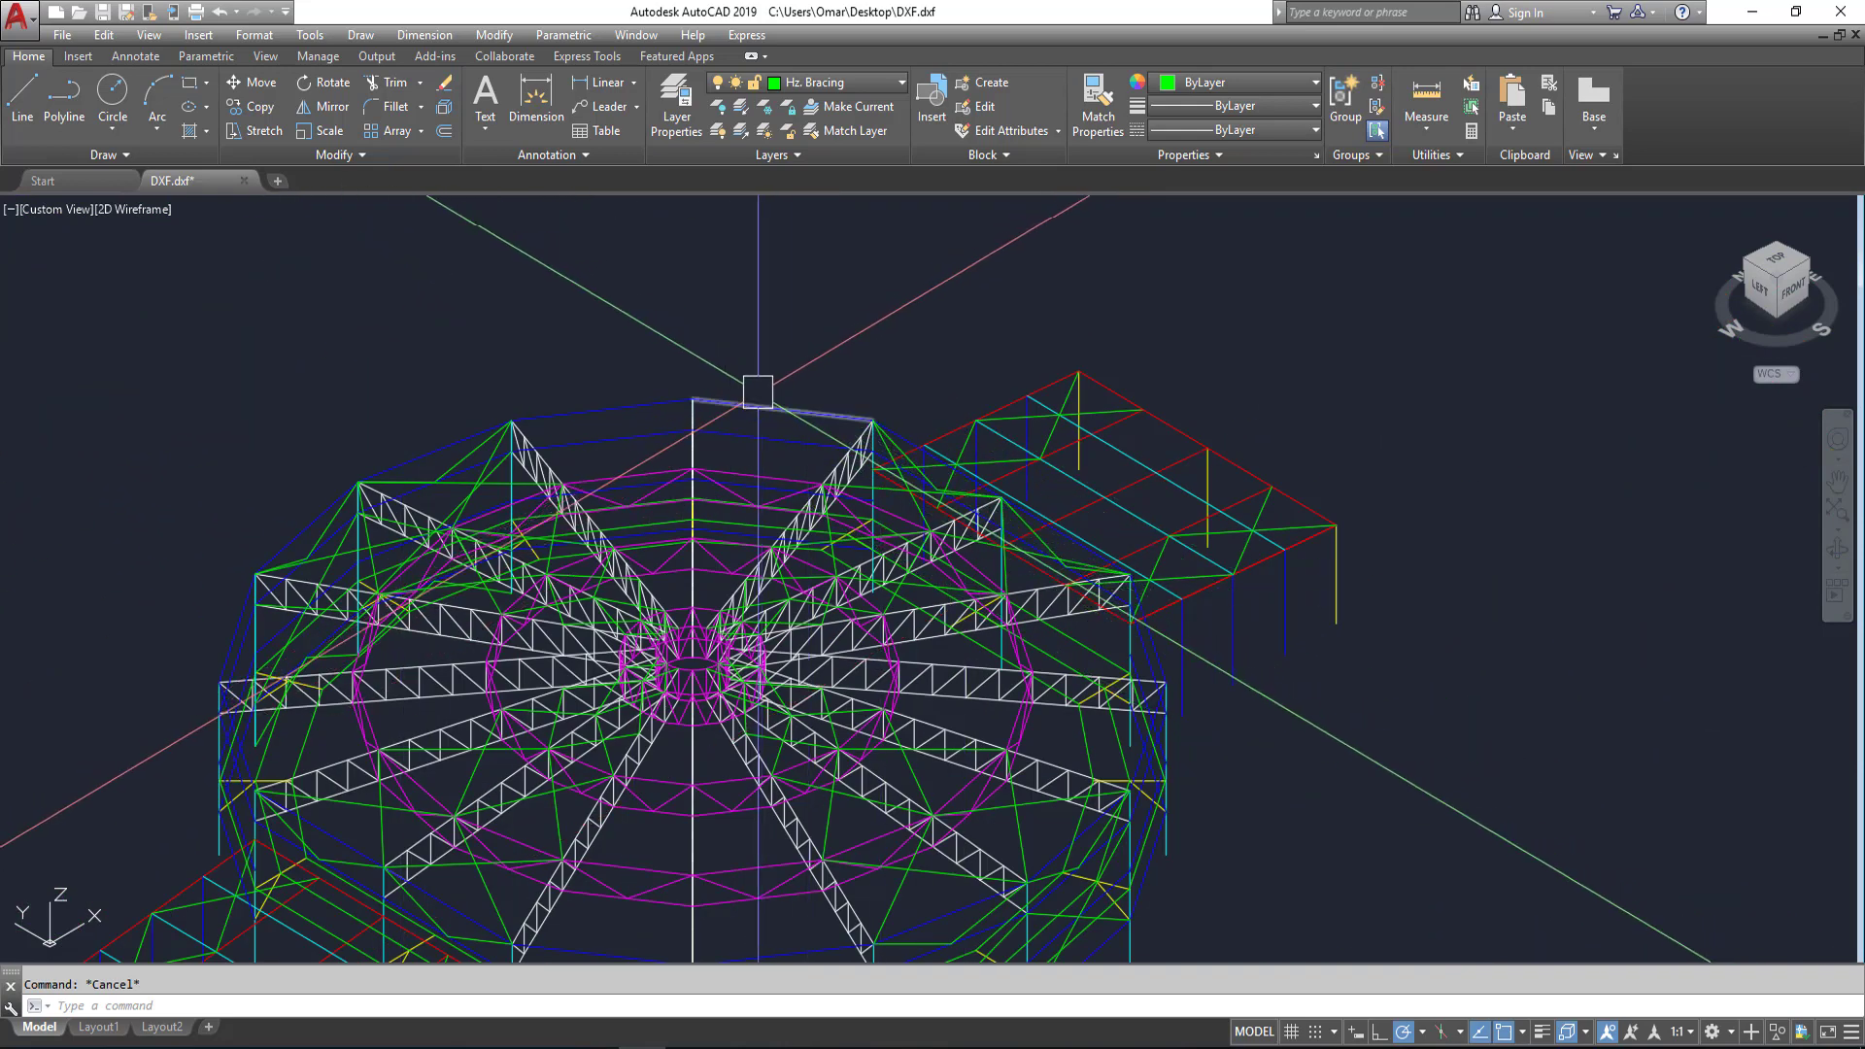
click(767, 408)
Step: Match every member of the model to the blue Struts arc's properties using MA
text(ma)
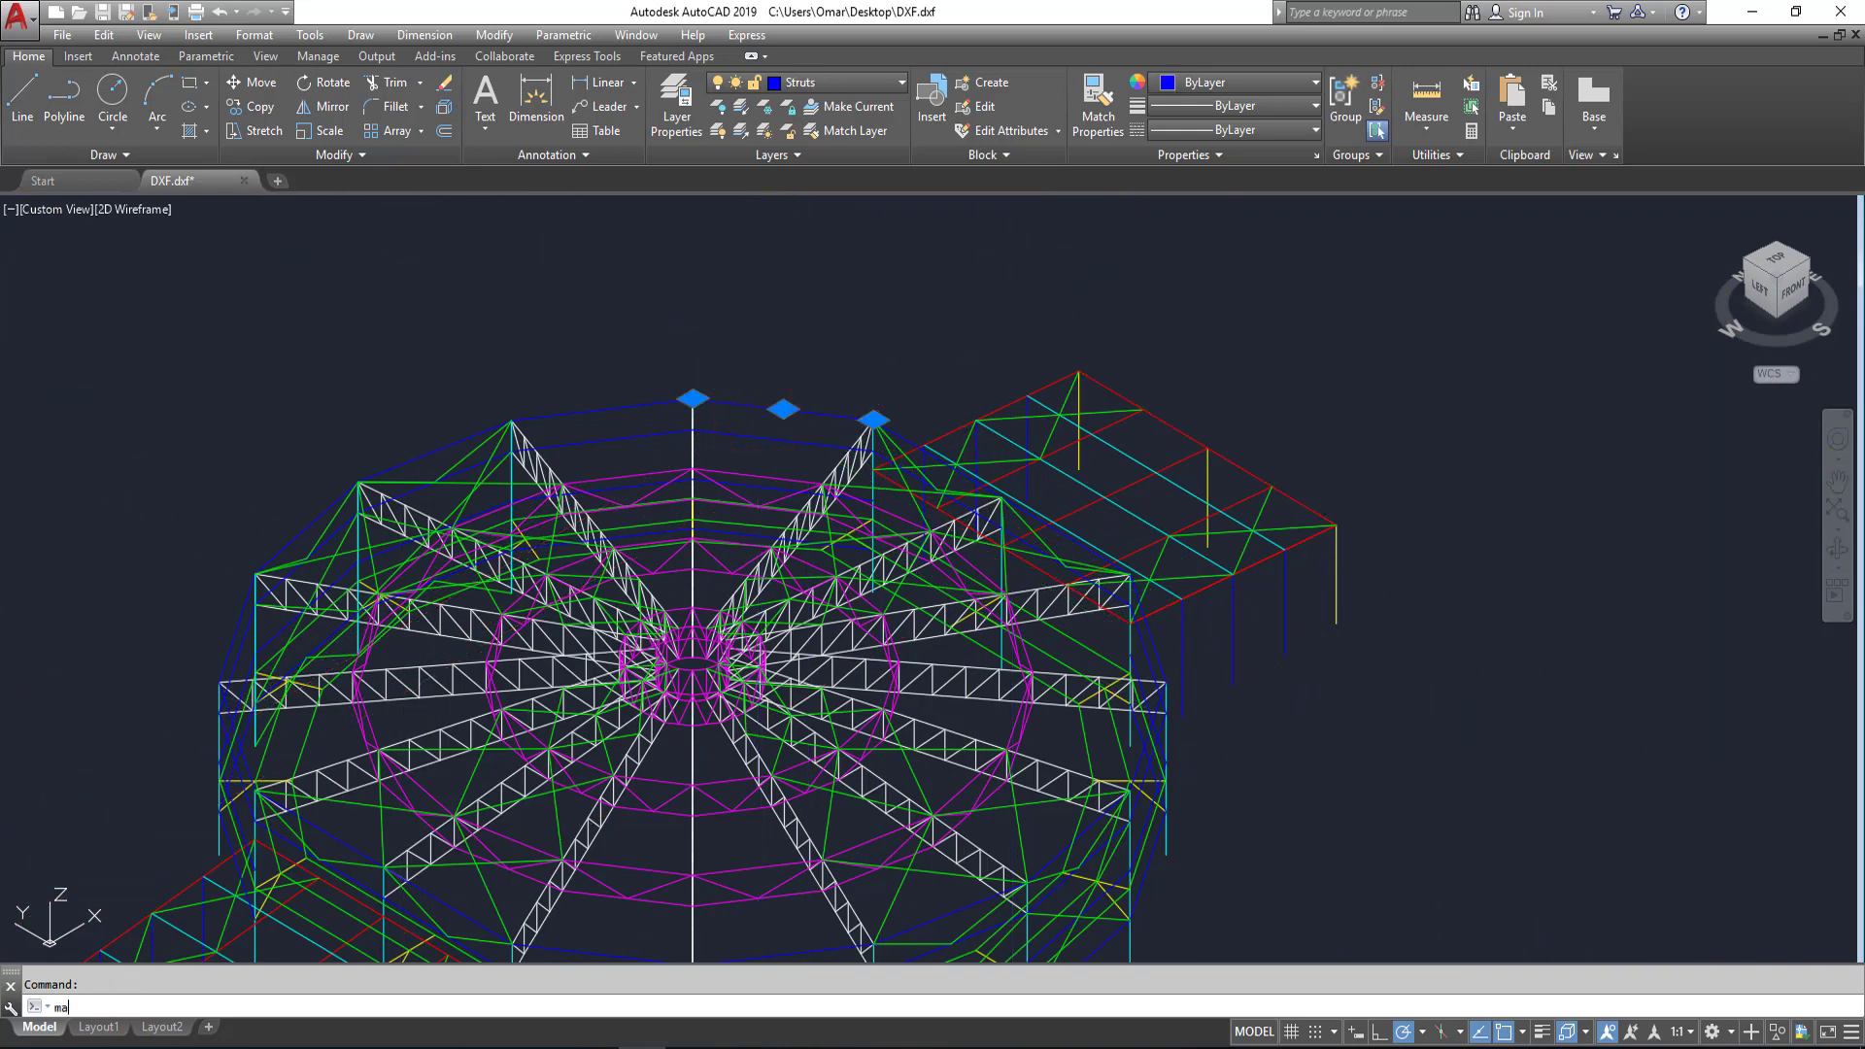
key(Return)
scroll(769, 413, down, 5)
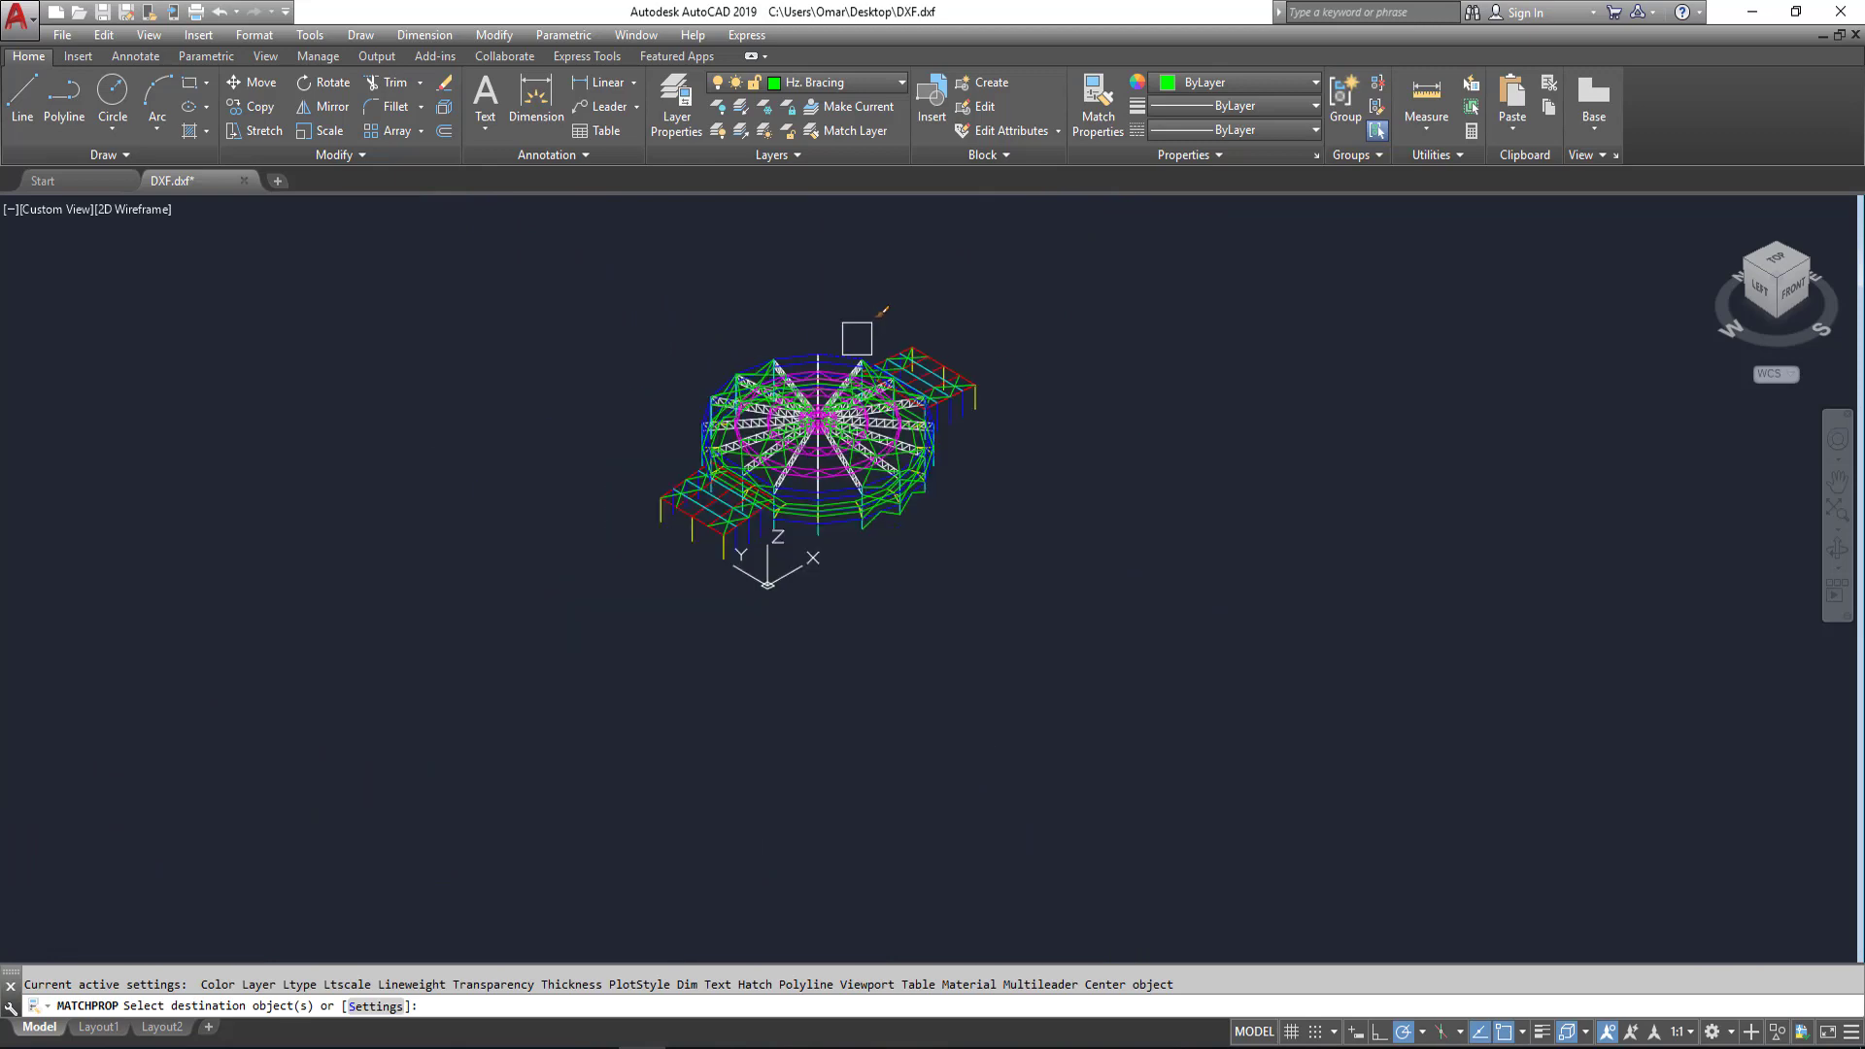
click(1133, 262)
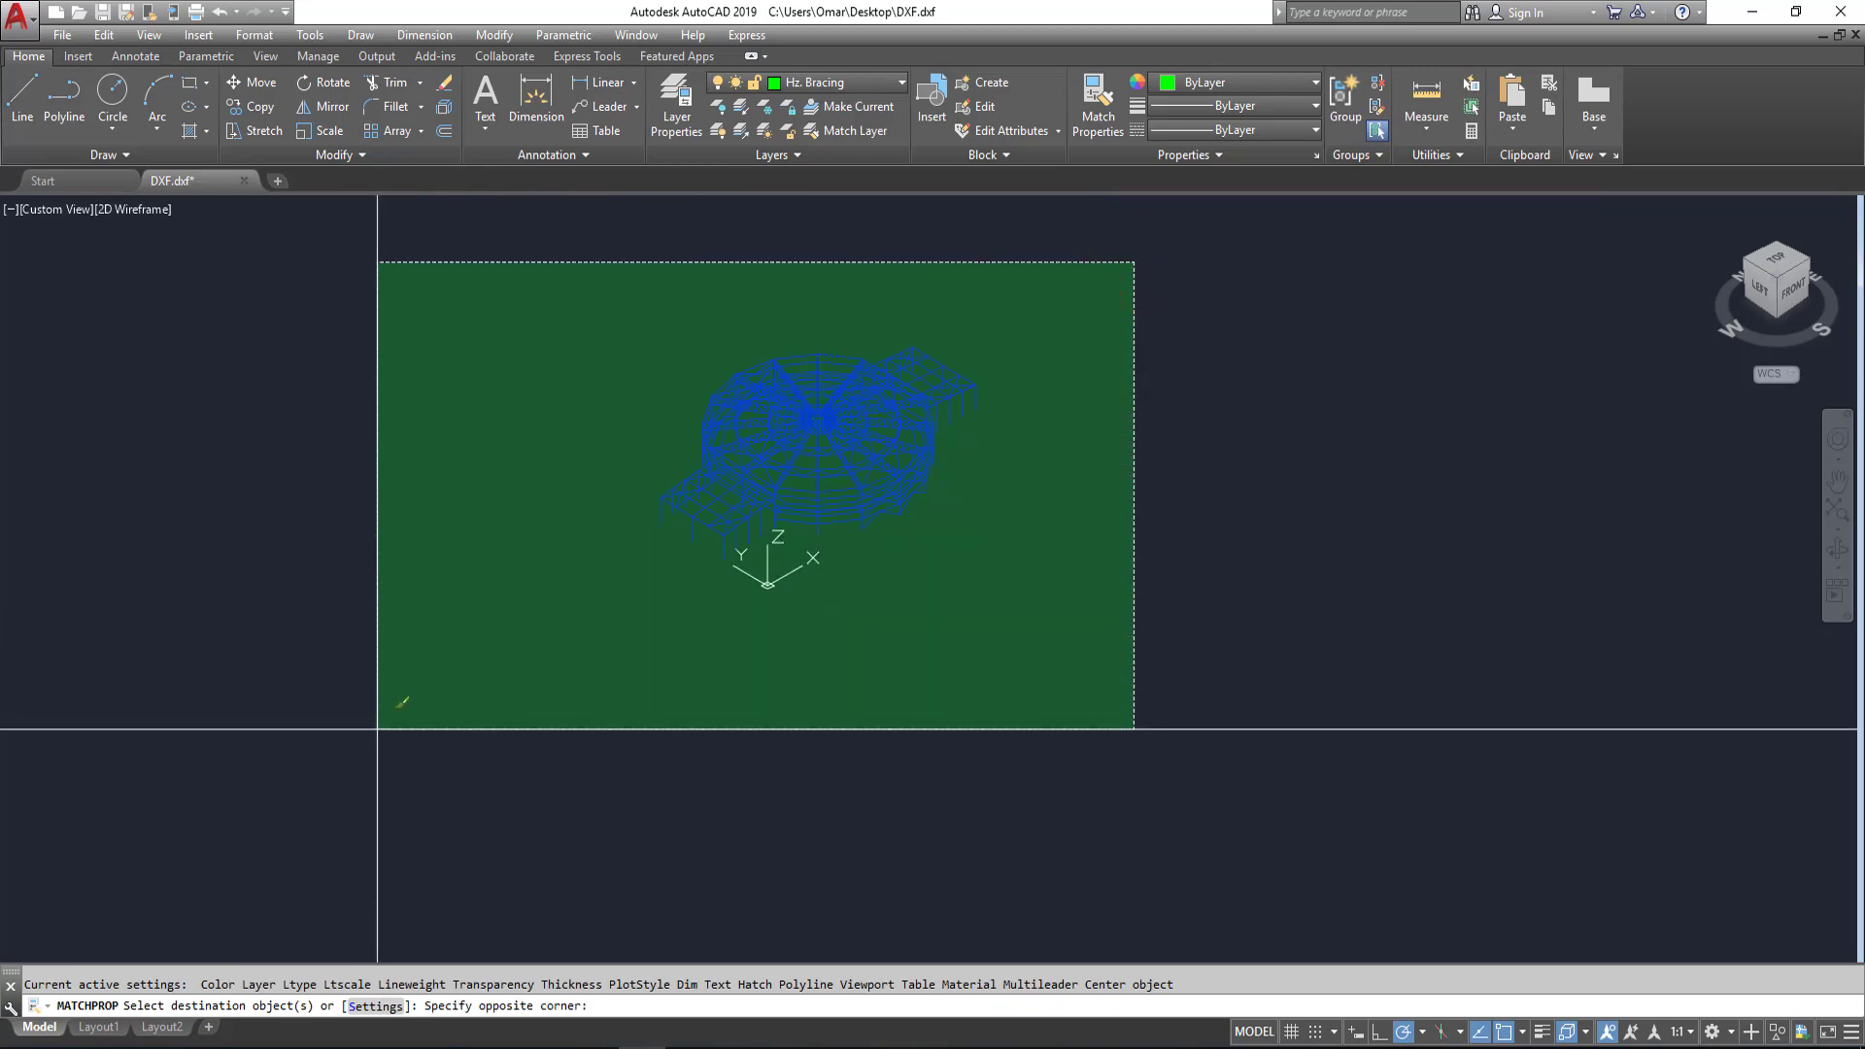
click(378, 728)
key(Escape)
scroll(821, 488, up, 3)
scroll(908, 433, up, 3)
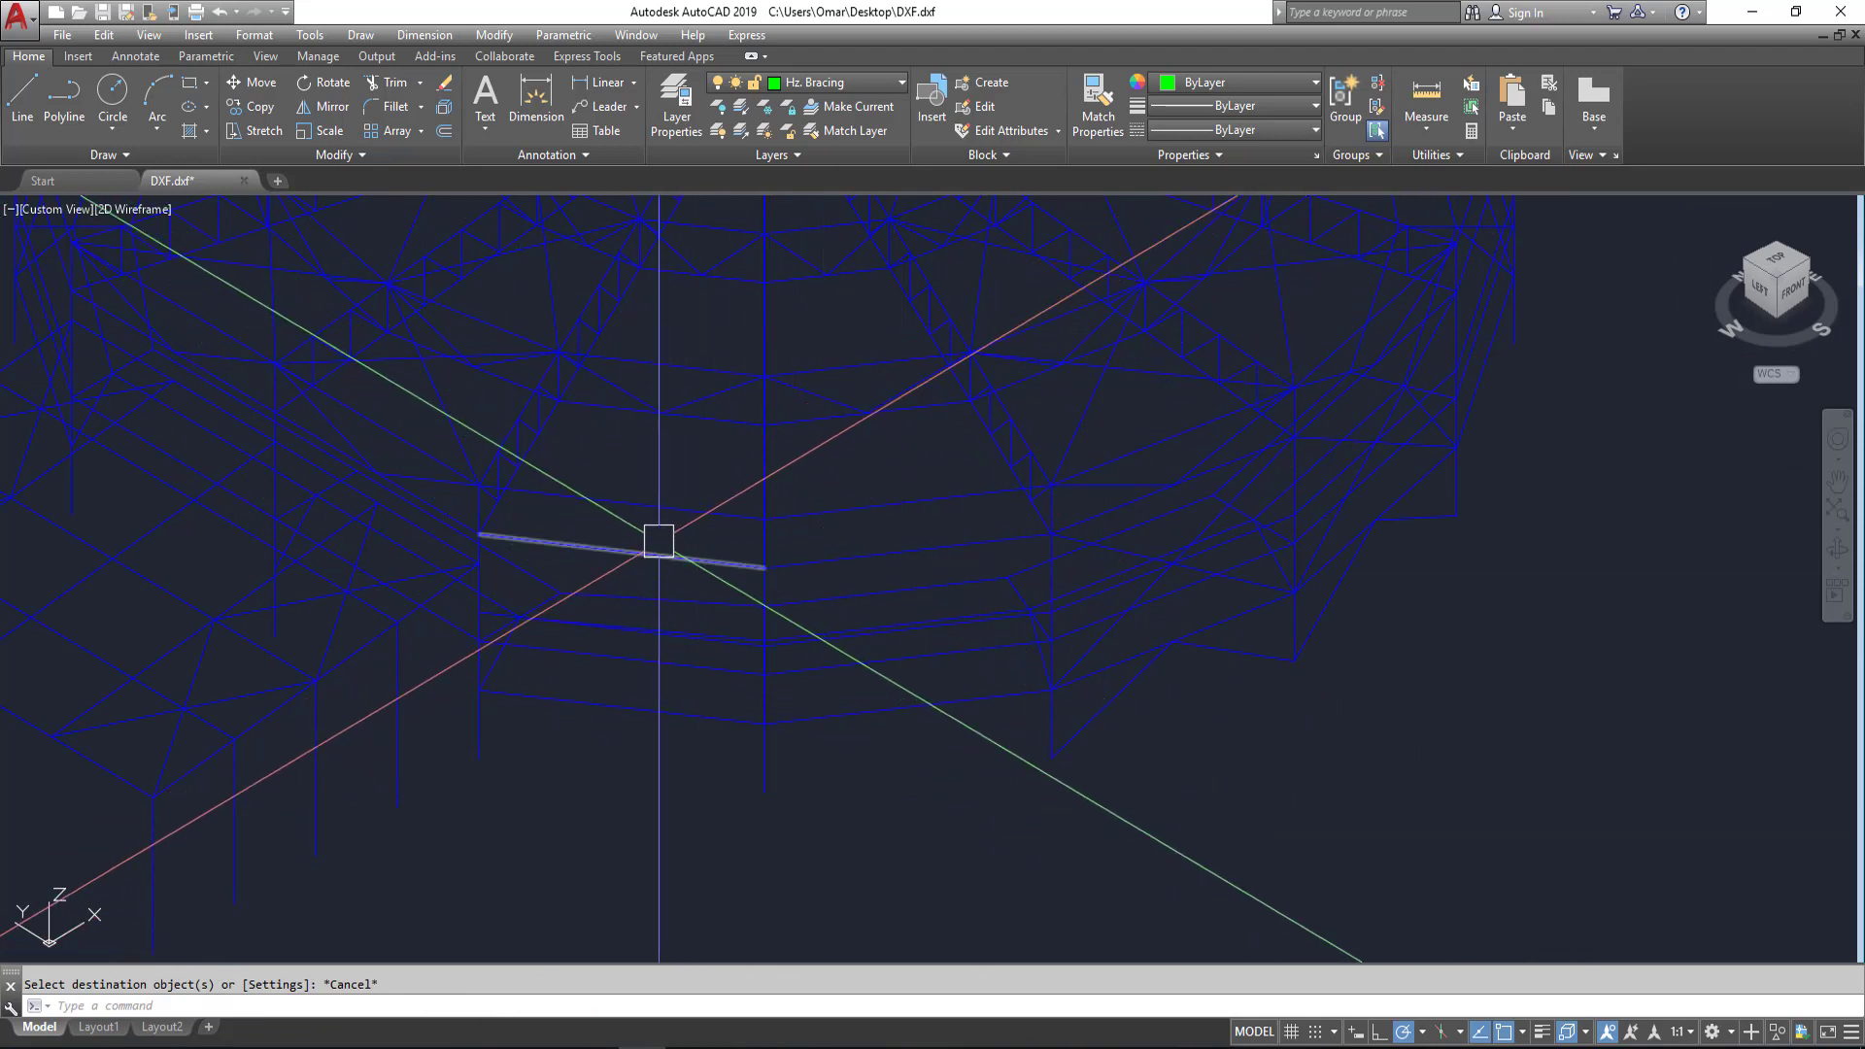
Step: Exit the command and quick-save DXF.dxf
key(Escape)
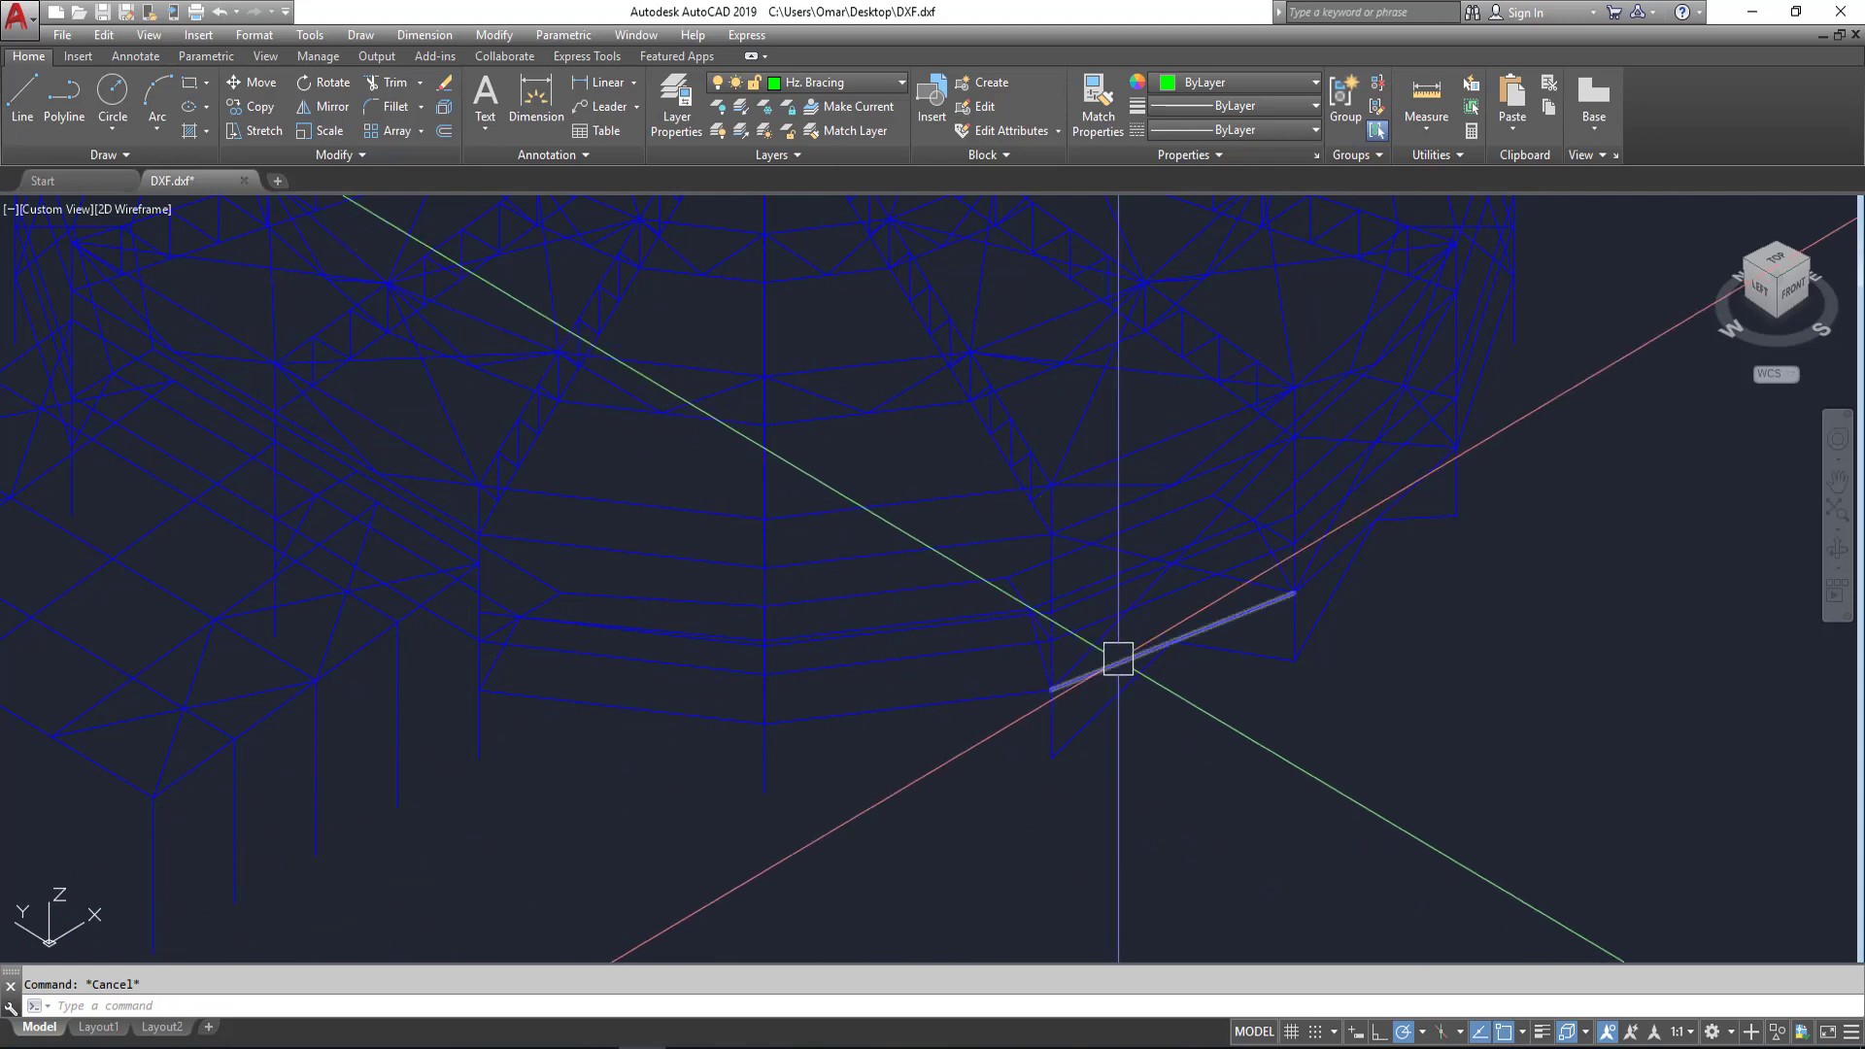
scroll(1118, 658, down, 5)
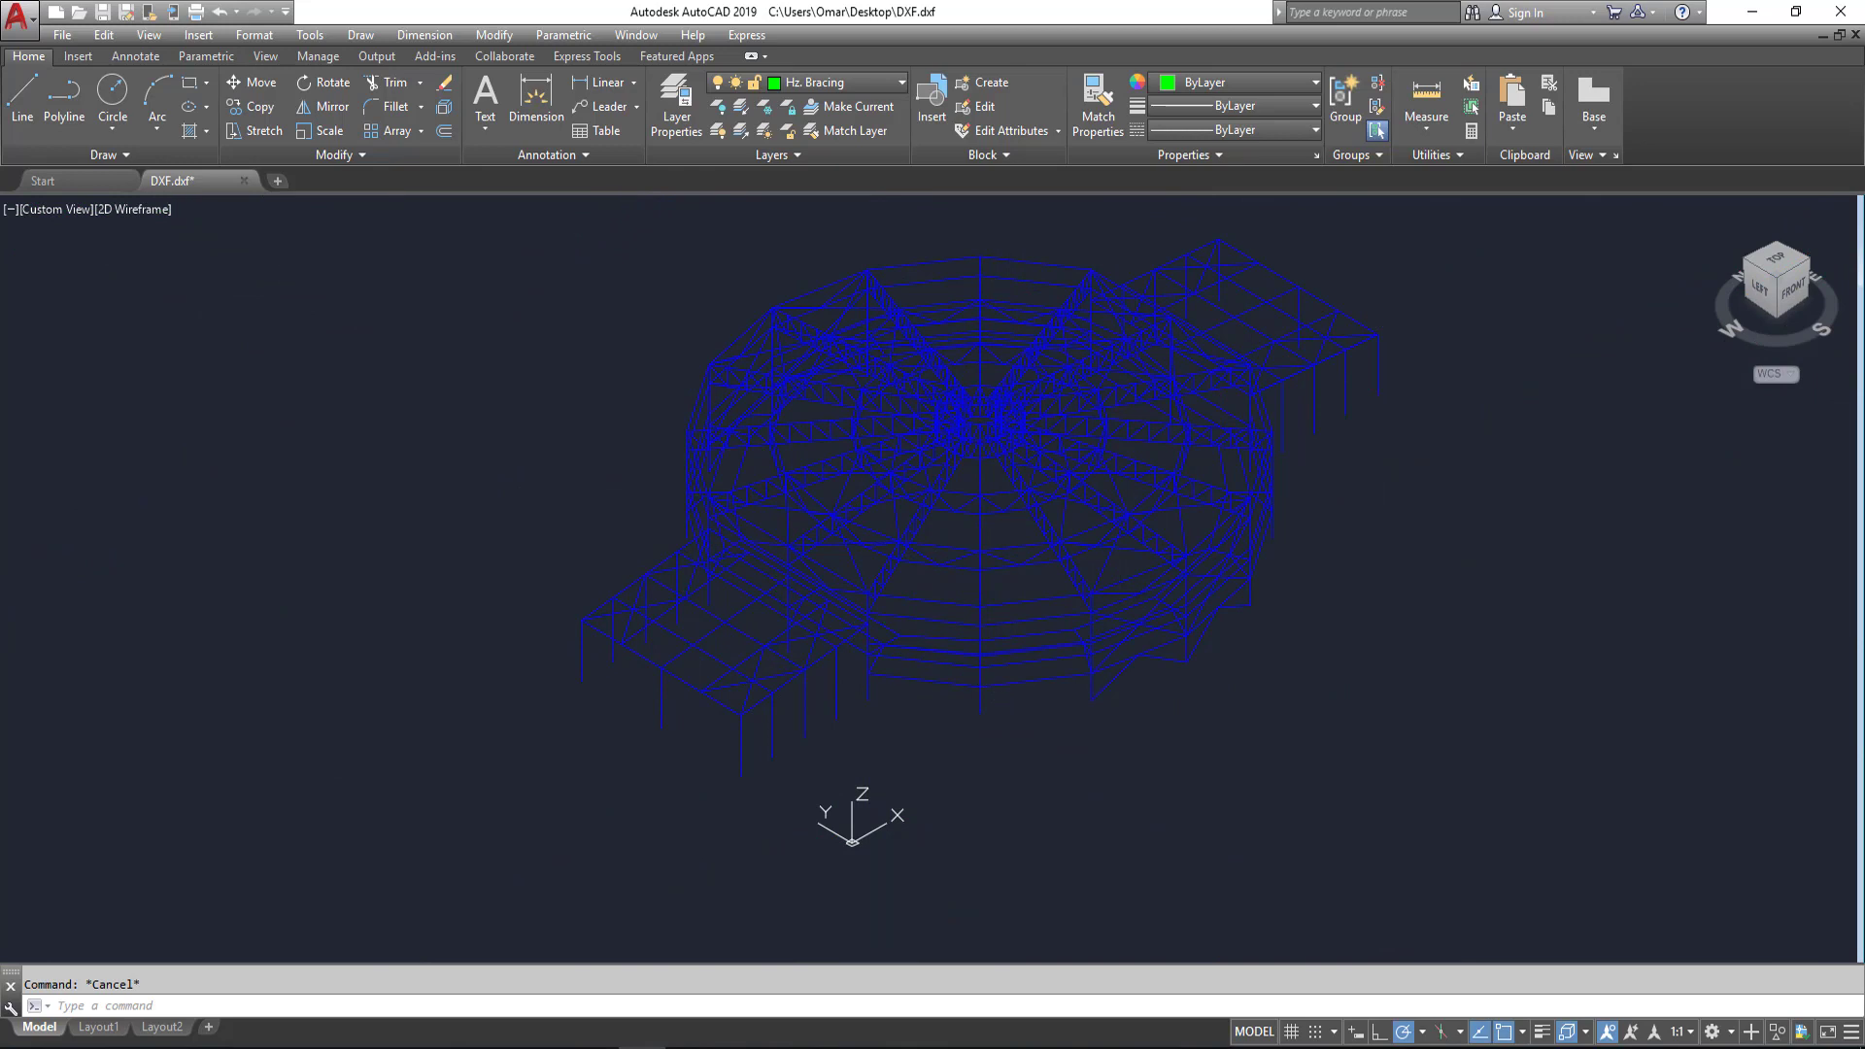
key(ctrl+s)
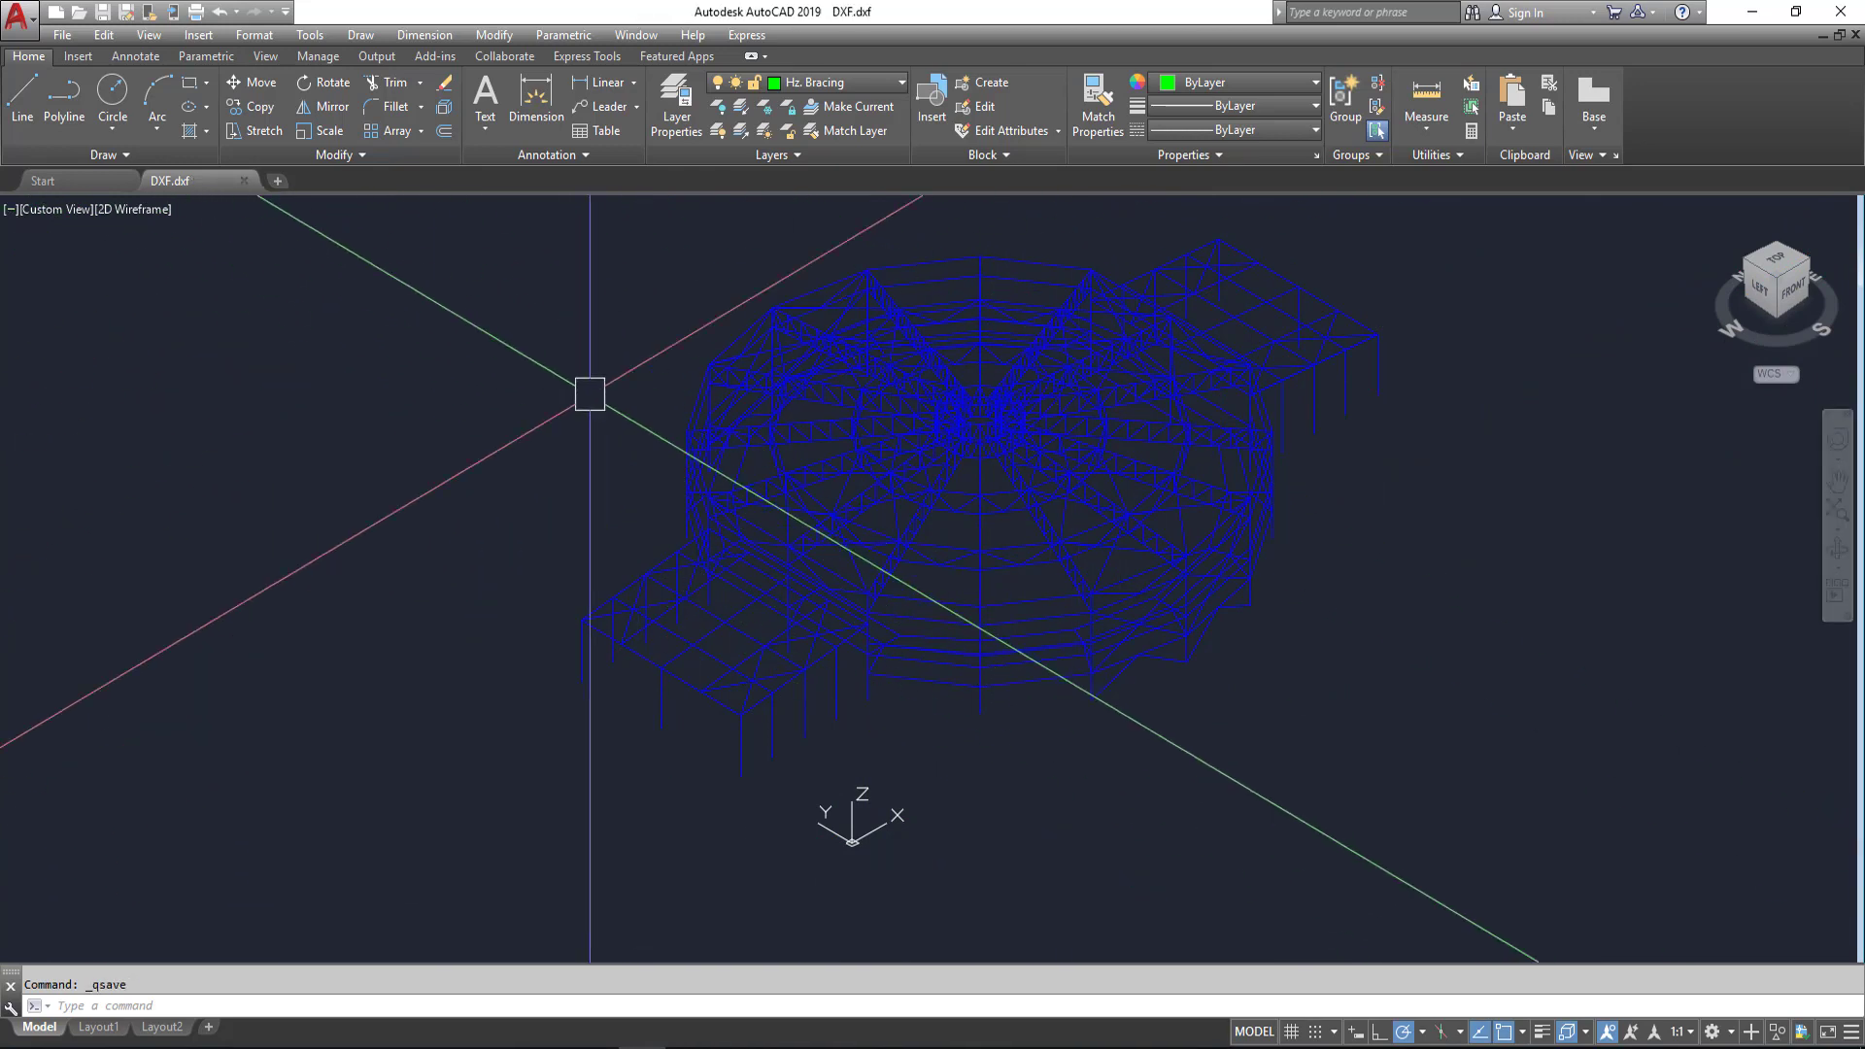
Step: Close the DXF.dxf drawing, declining conversion to AutoCAD 2018 format
click(244, 180)
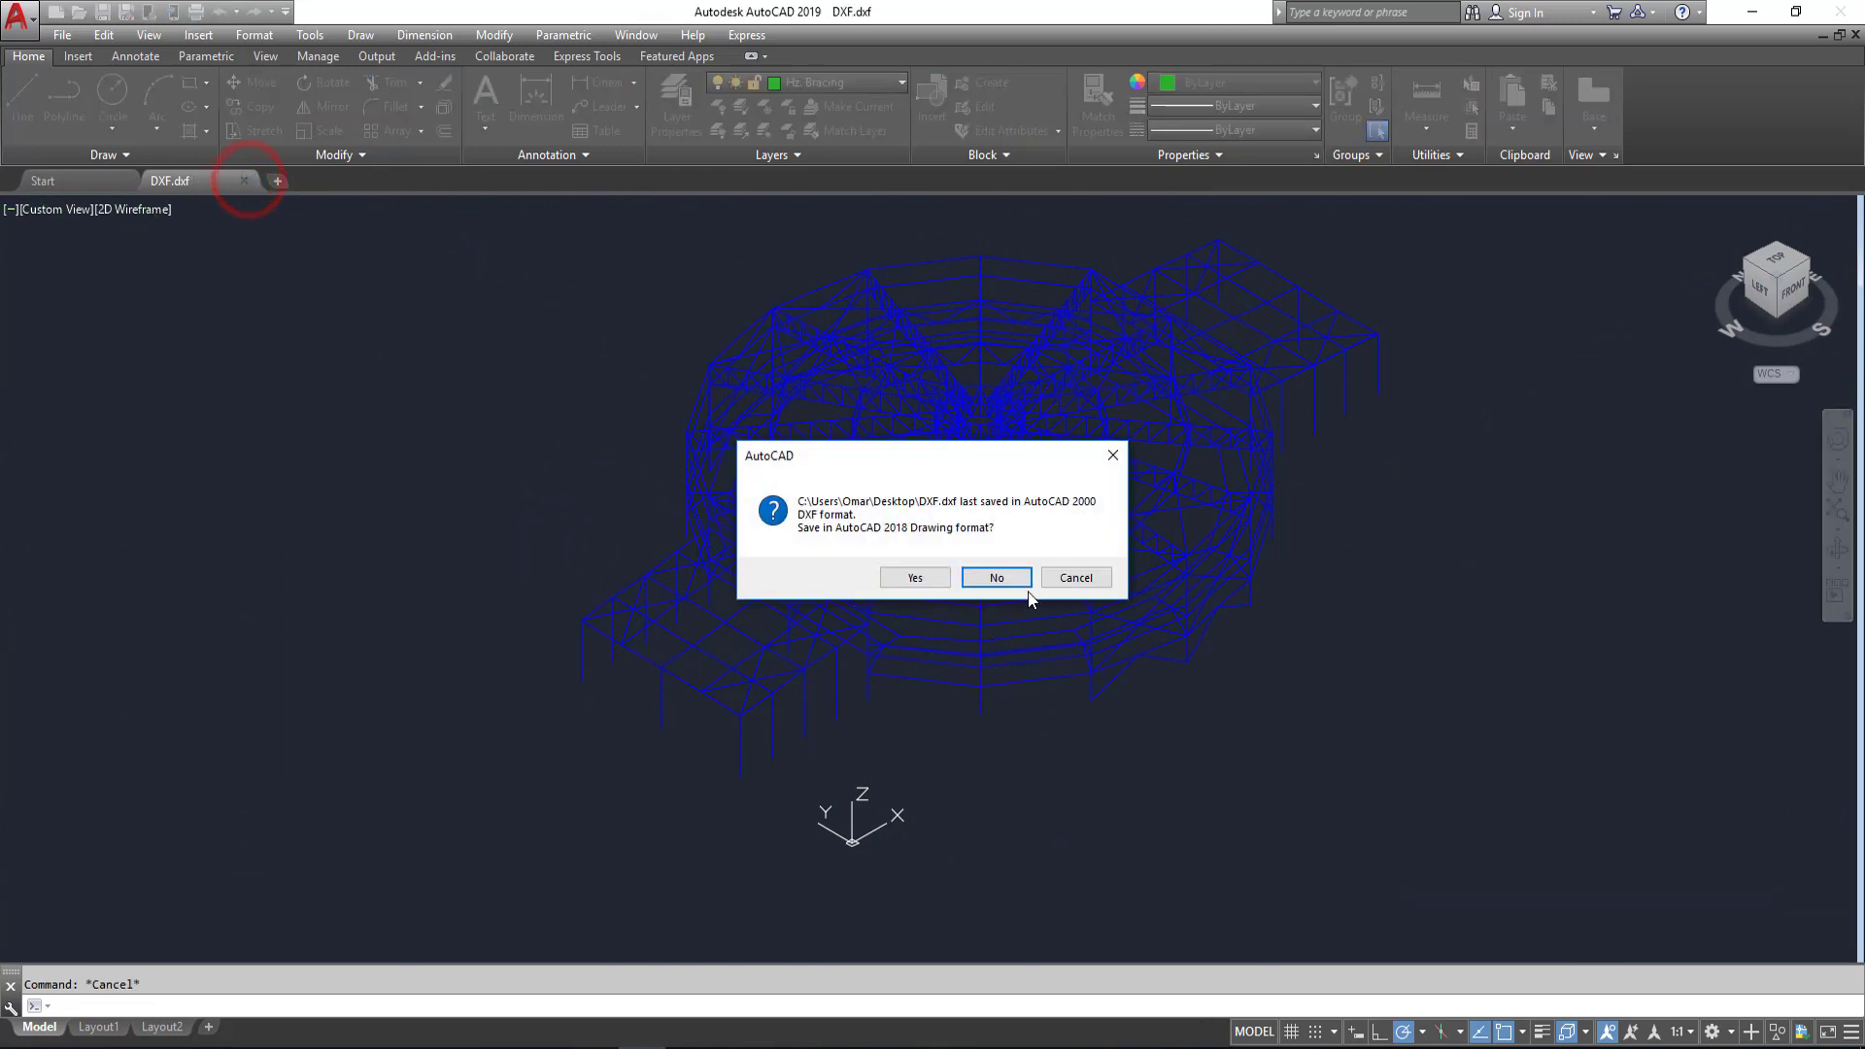
click(995, 577)
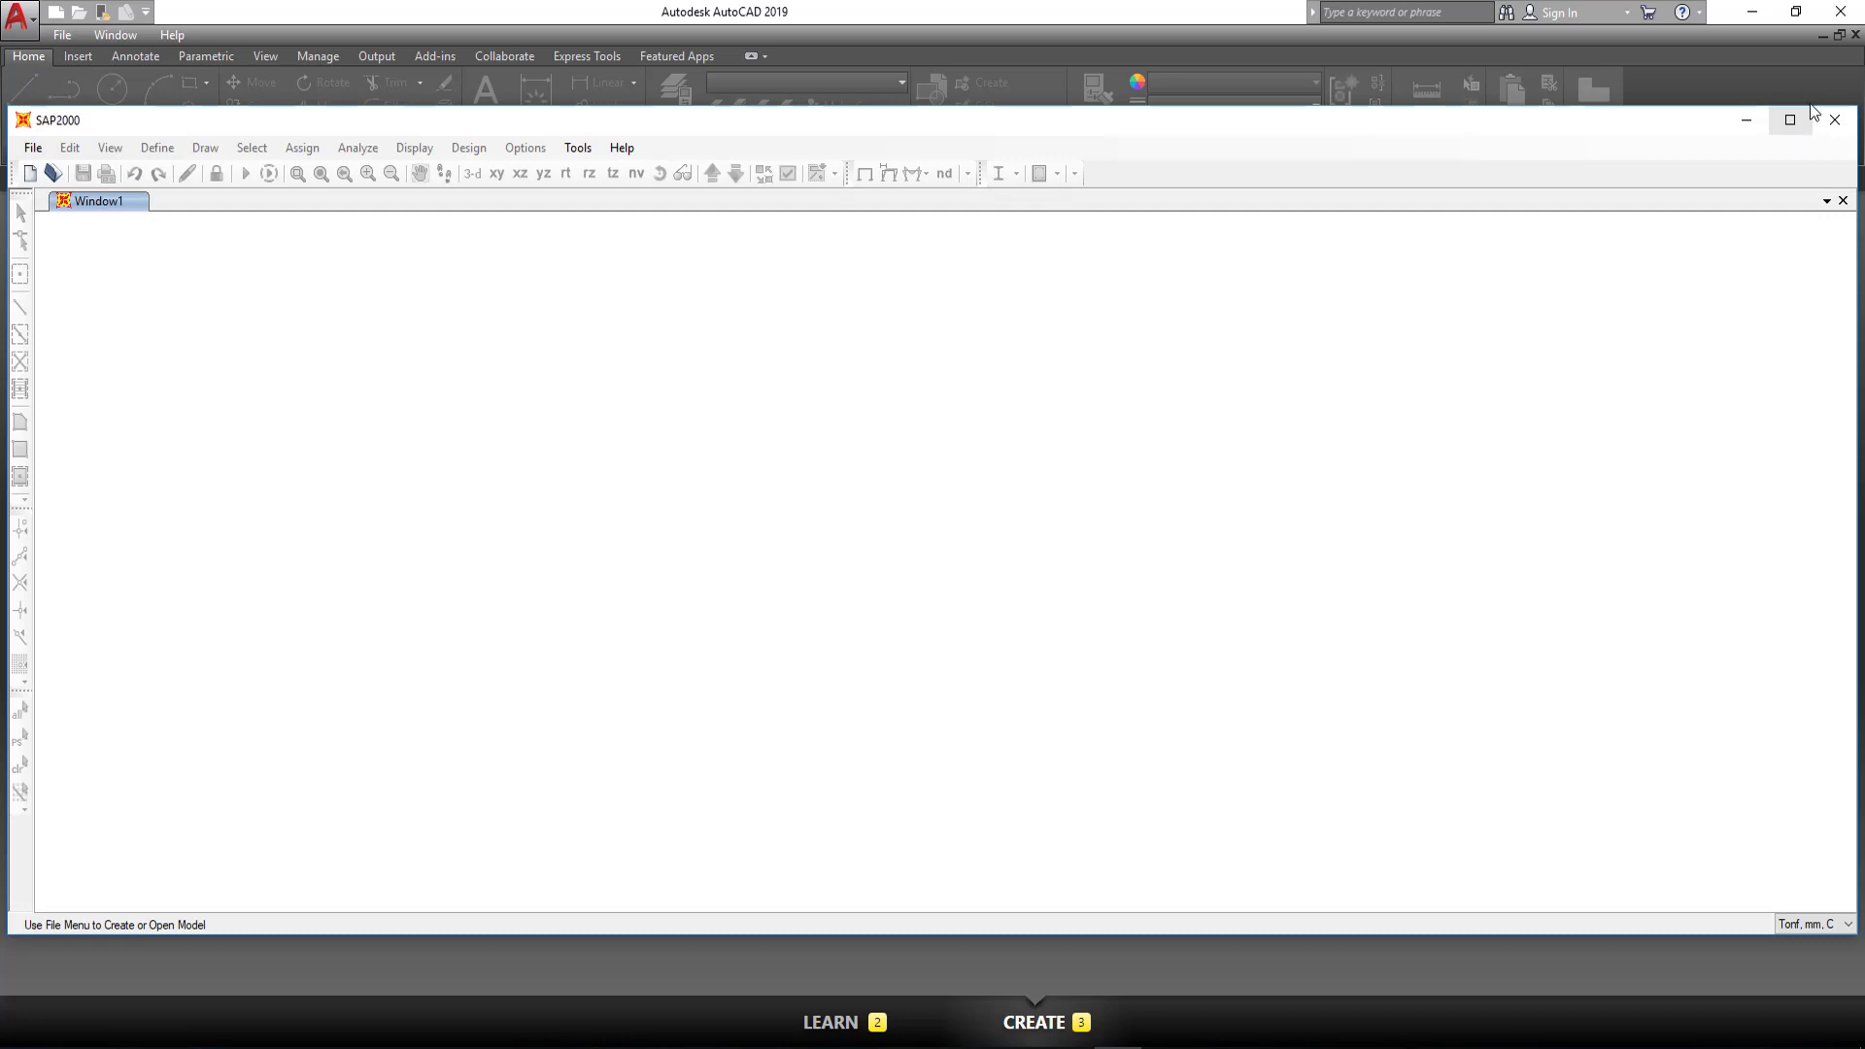
Step: Maximize SAP2000 and import DXF.dxf from the Desktop as an AutoCAD .dxf file
click(1790, 119)
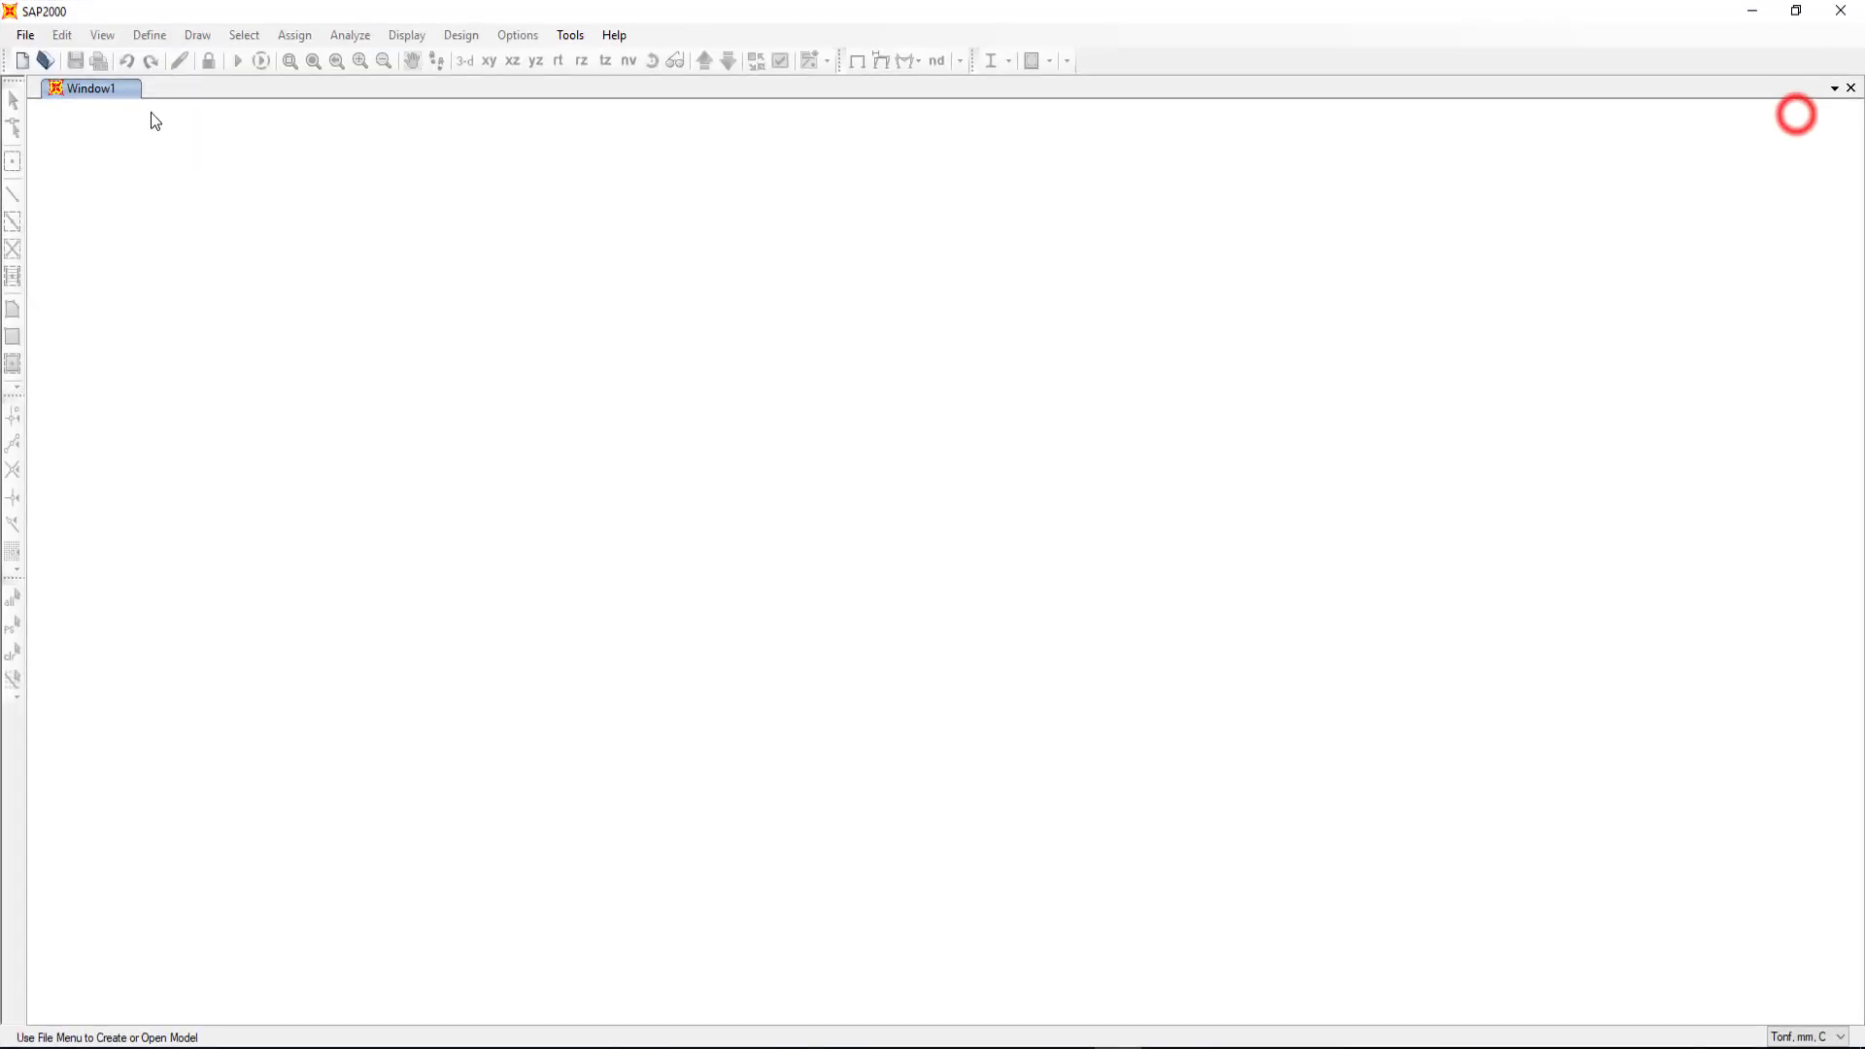
click(26, 35)
mouse_move(87, 177)
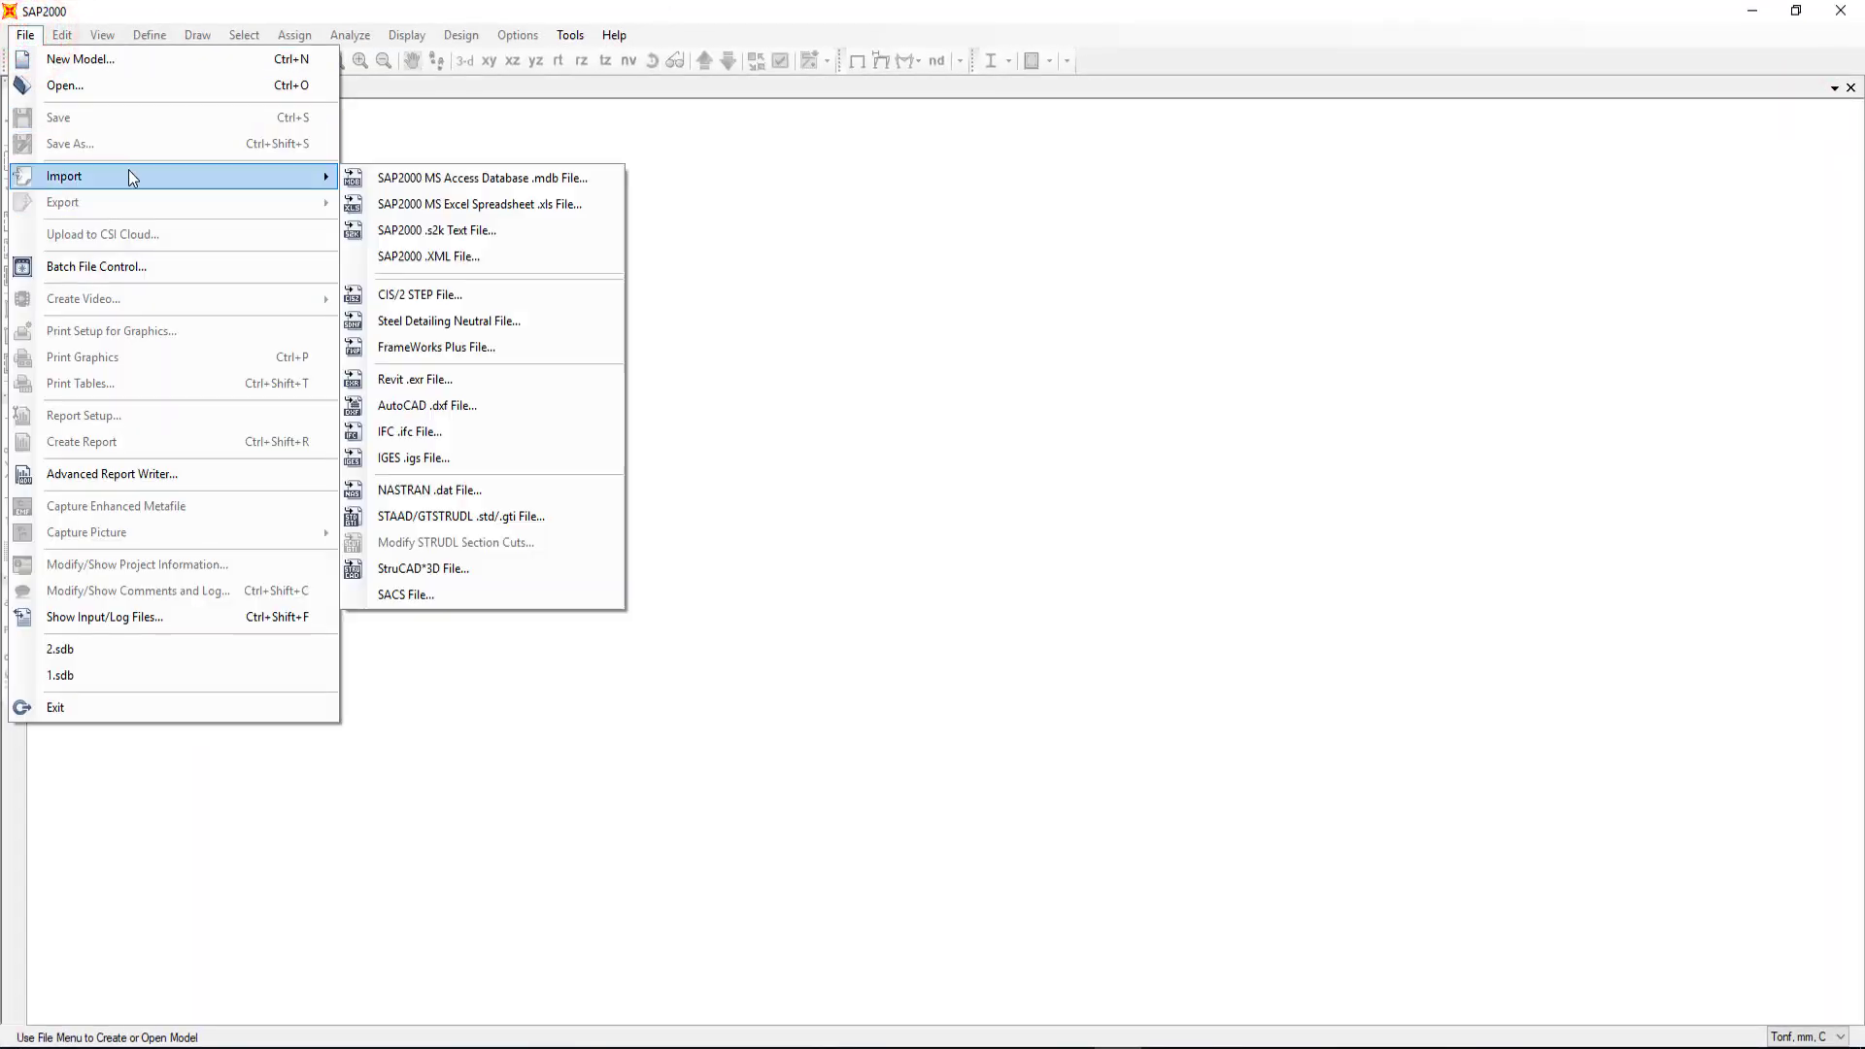
click(466, 405)
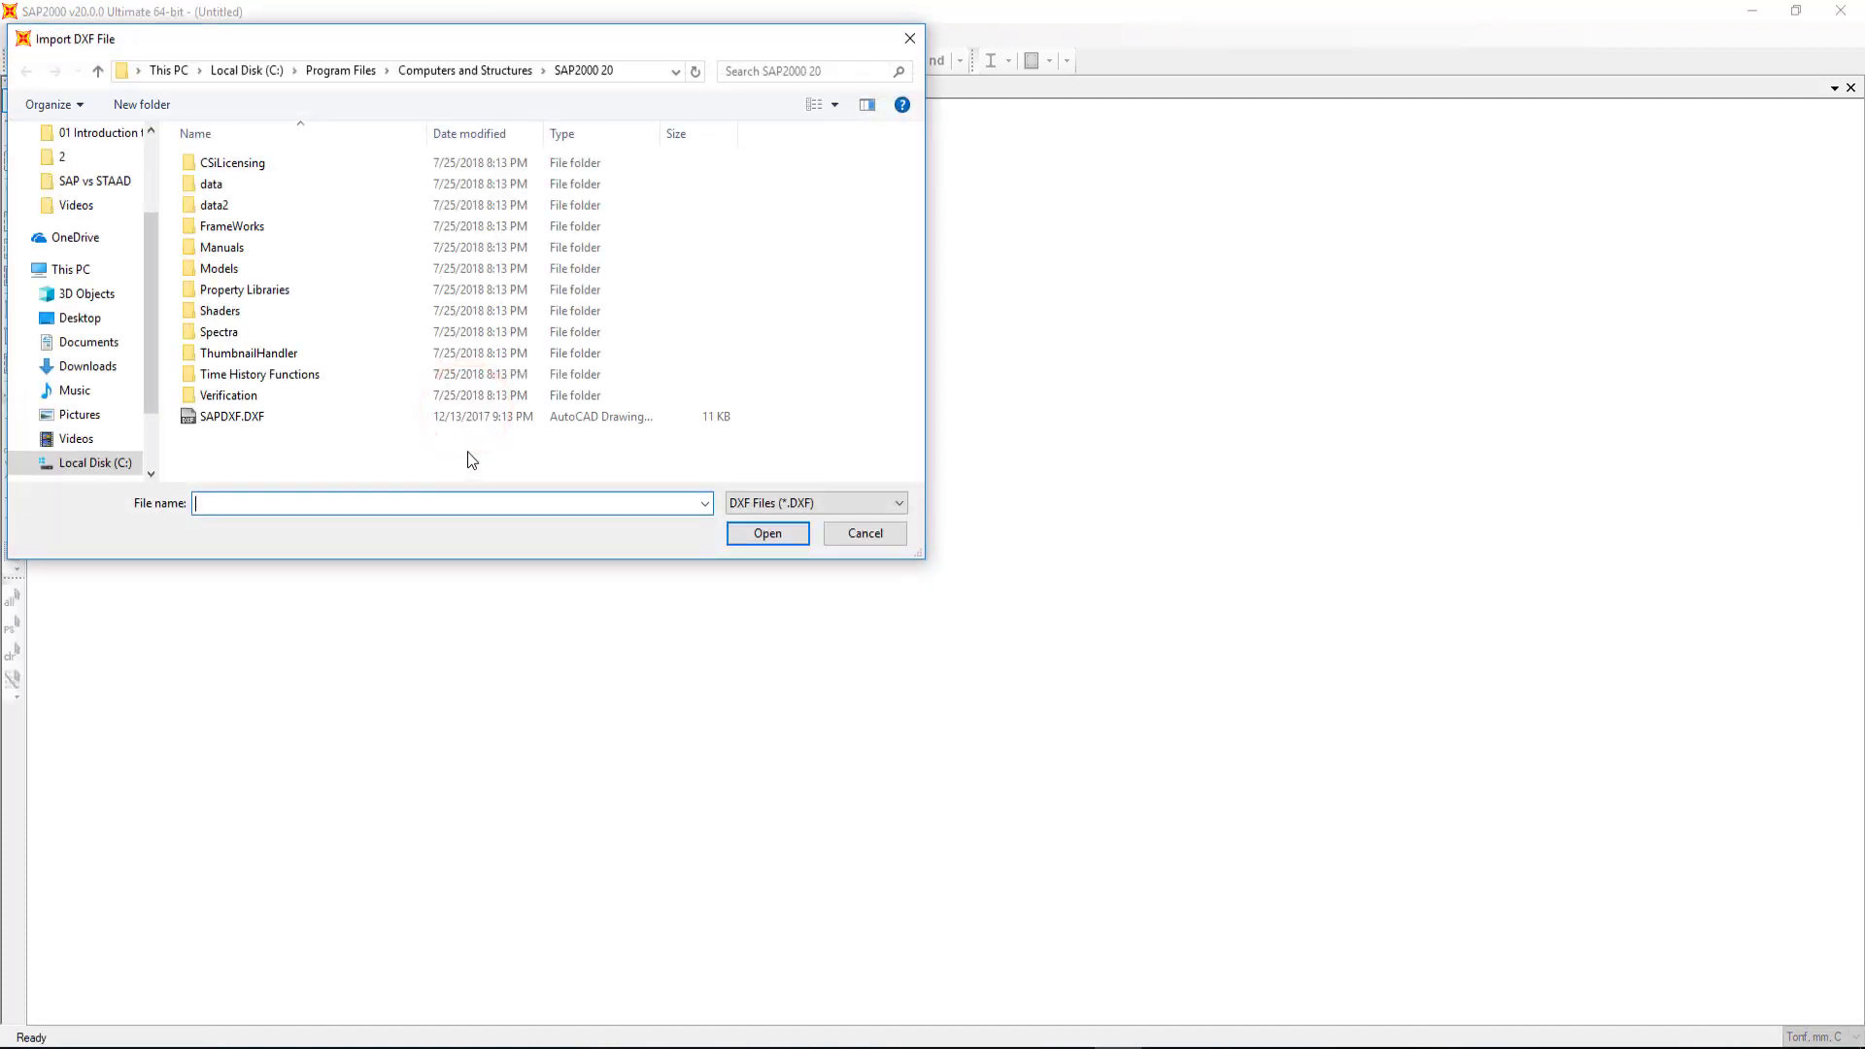
scroll(73, 170, up, 2)
click(77, 179)
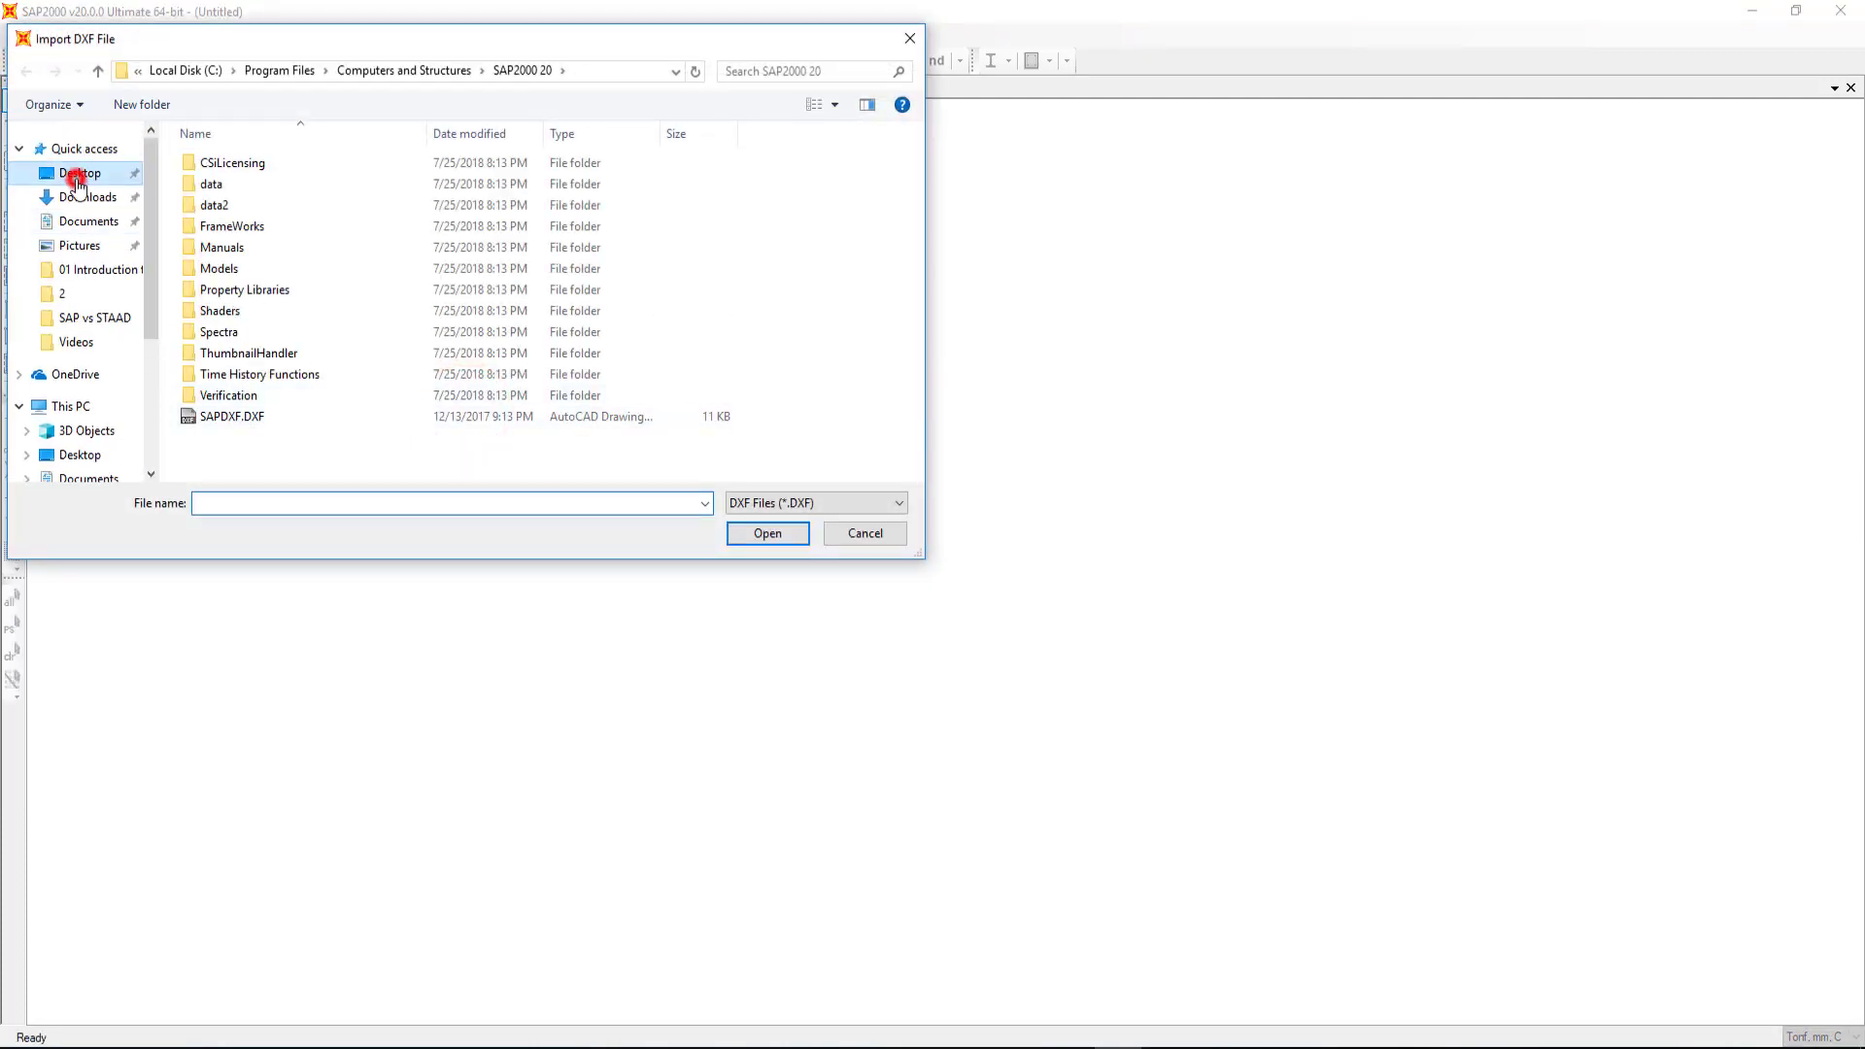
click(357, 204)
click(753, 532)
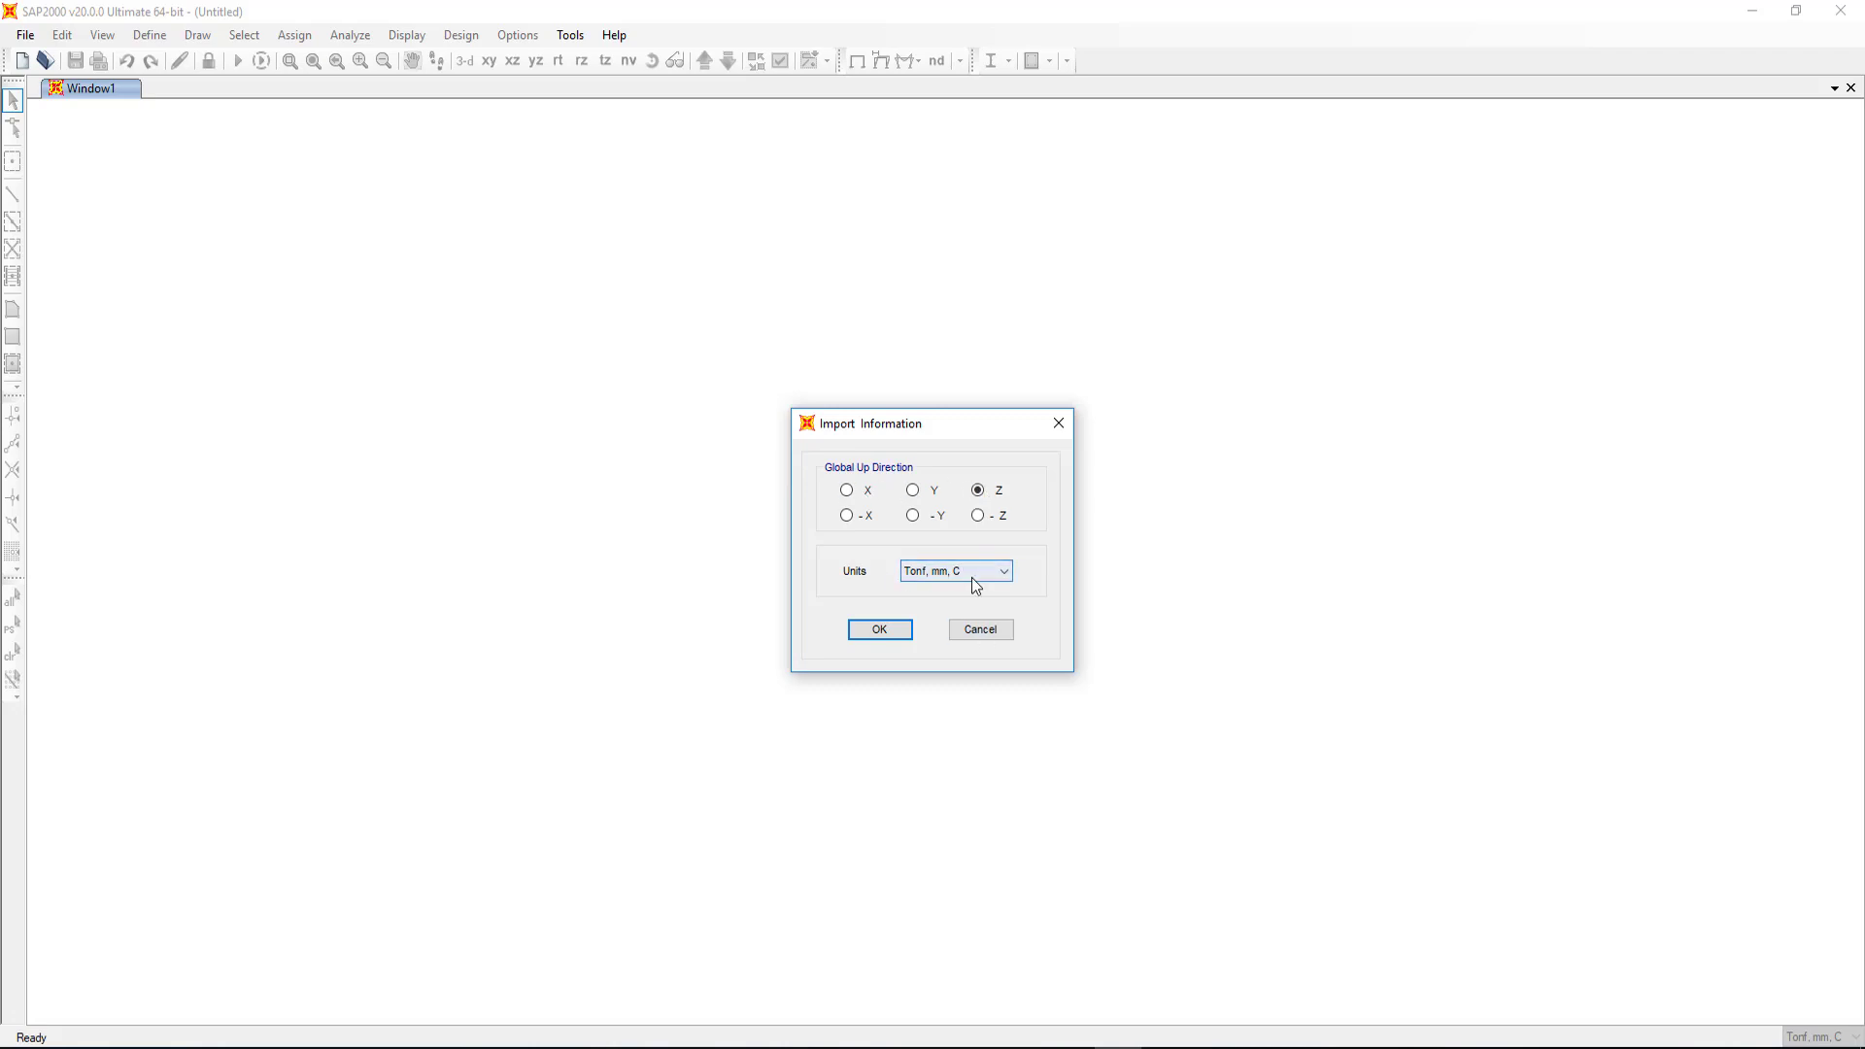
Step: Accept Z up with Tonf, mm units and bring in the Struts layer as frames
click(891, 626)
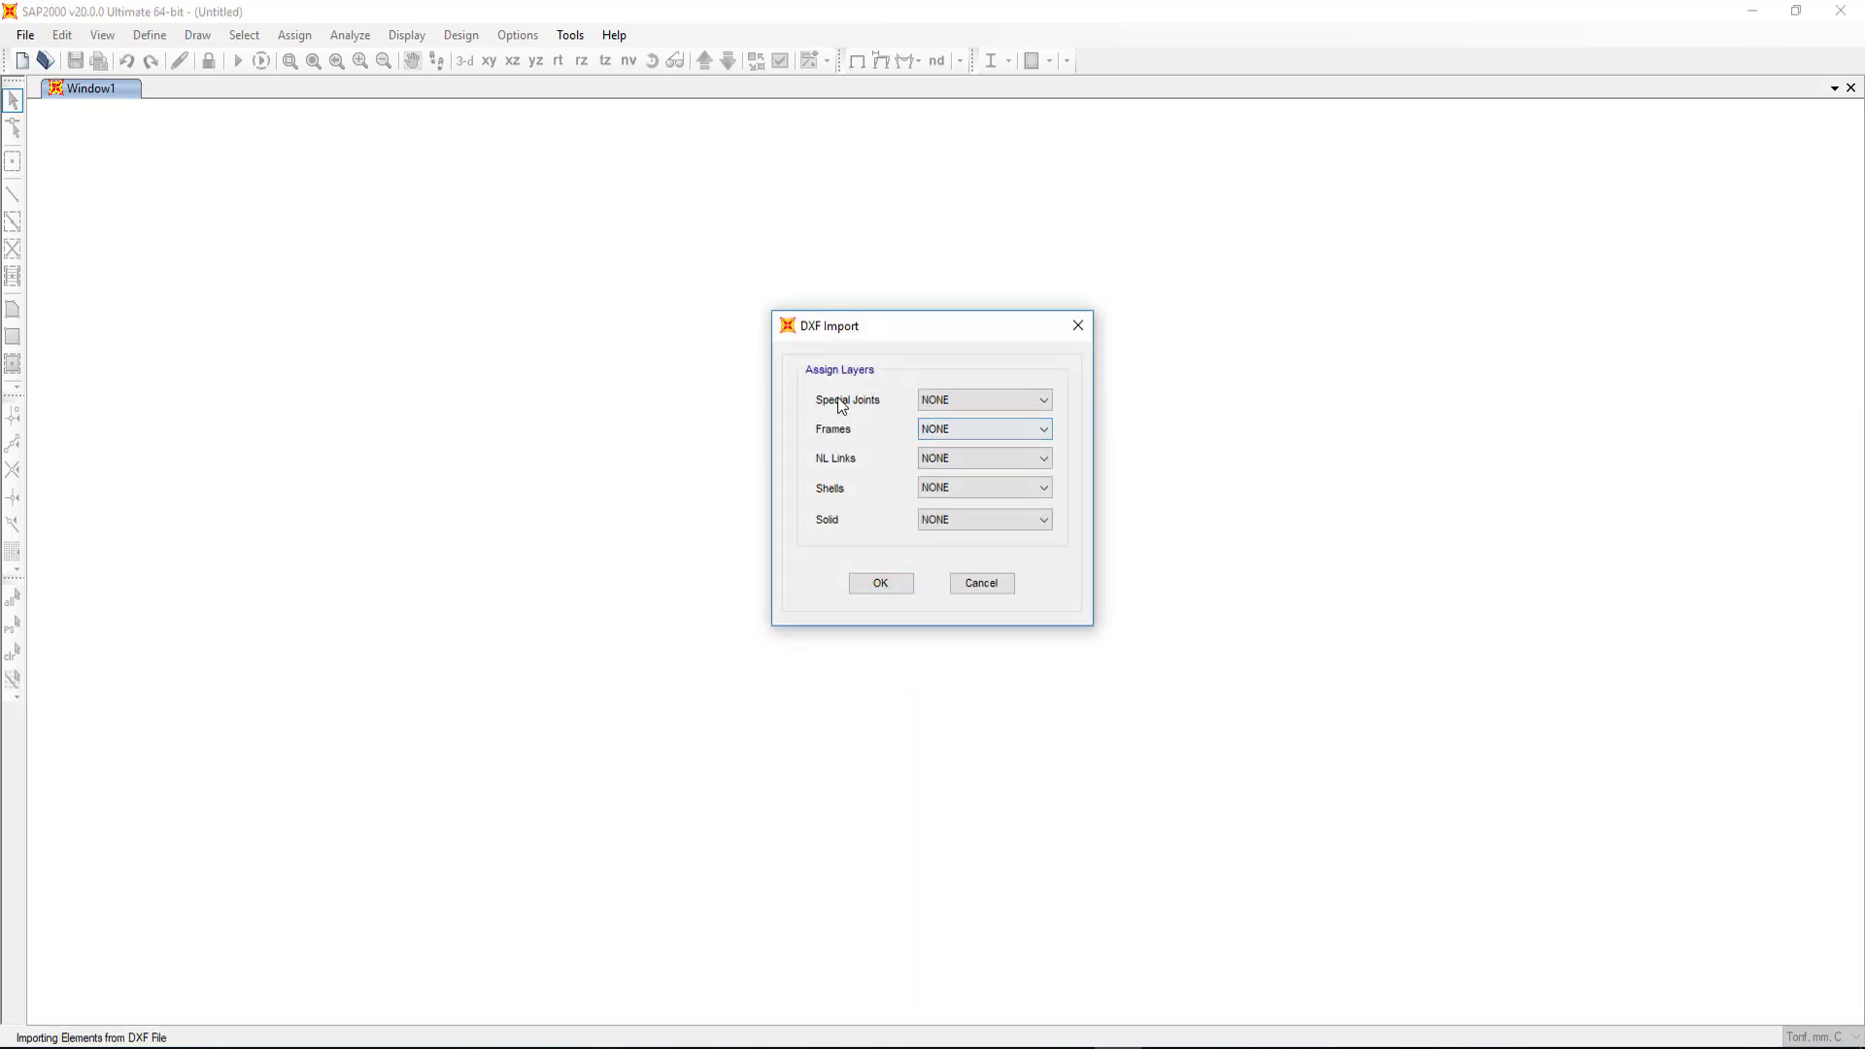
click(981, 391)
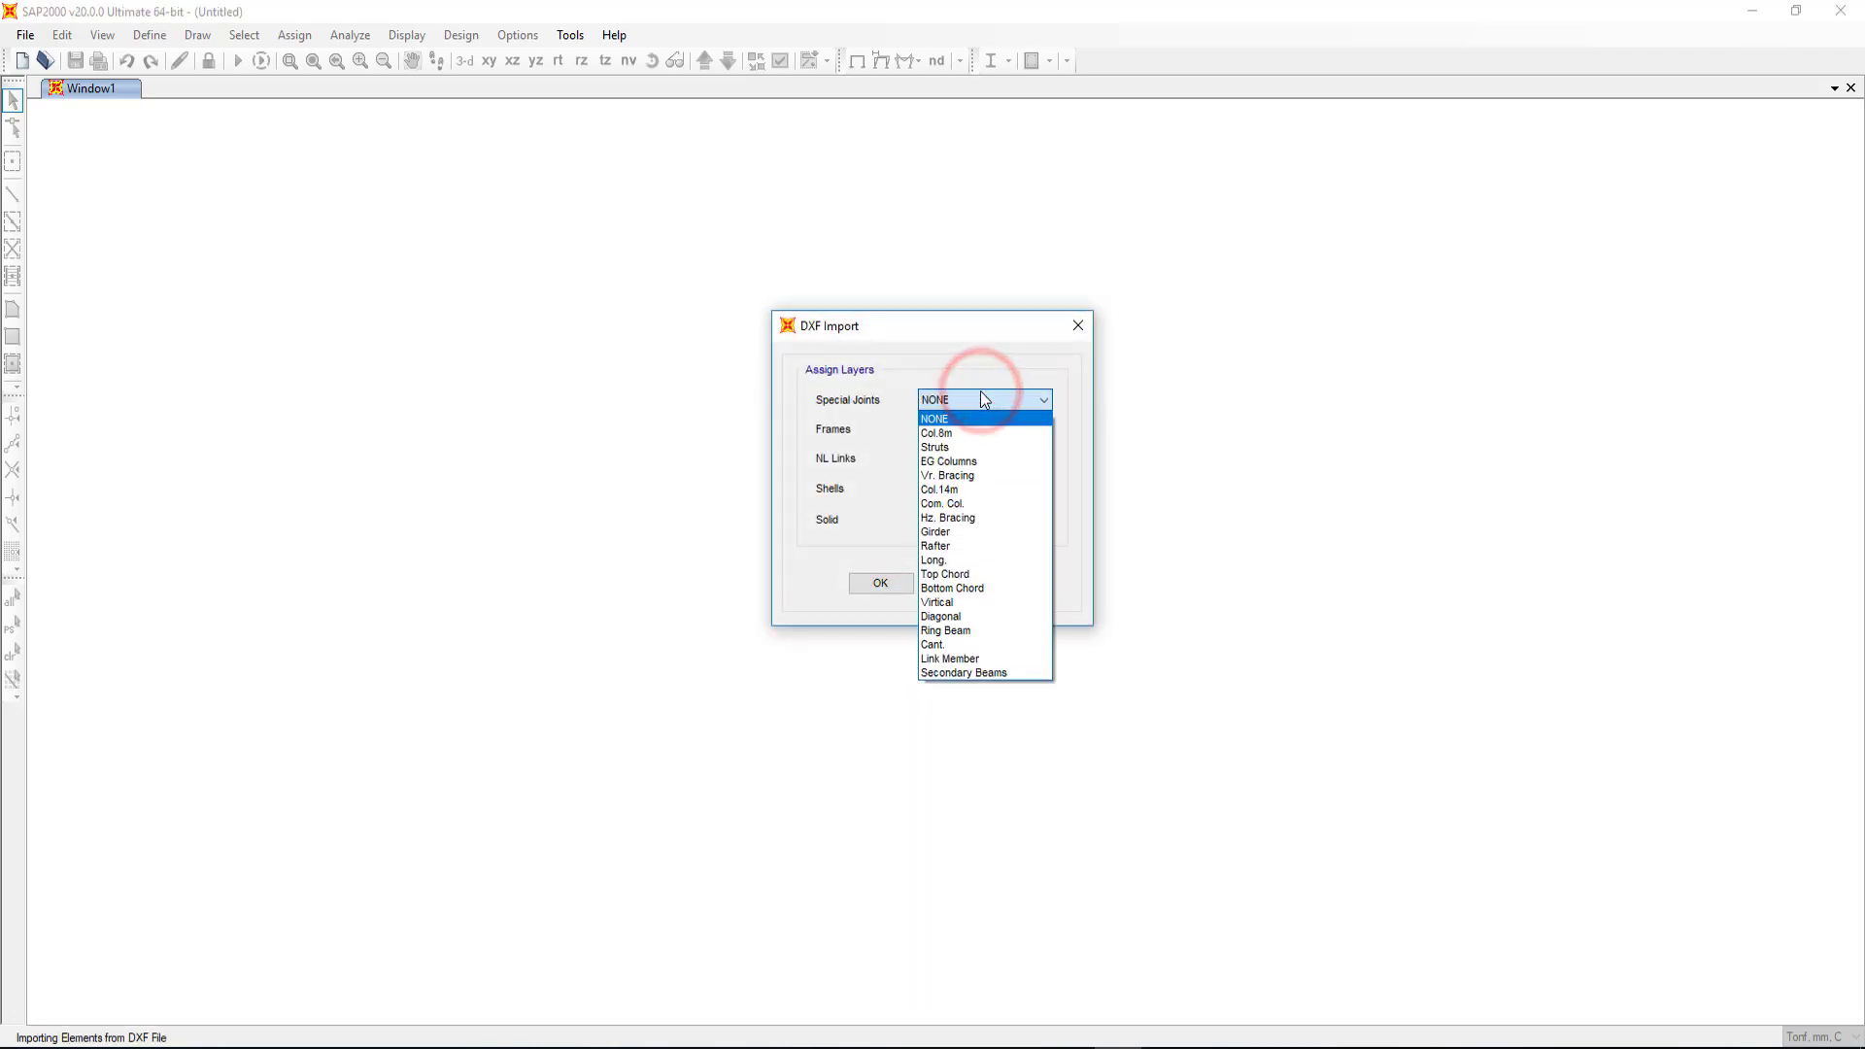
click(982, 391)
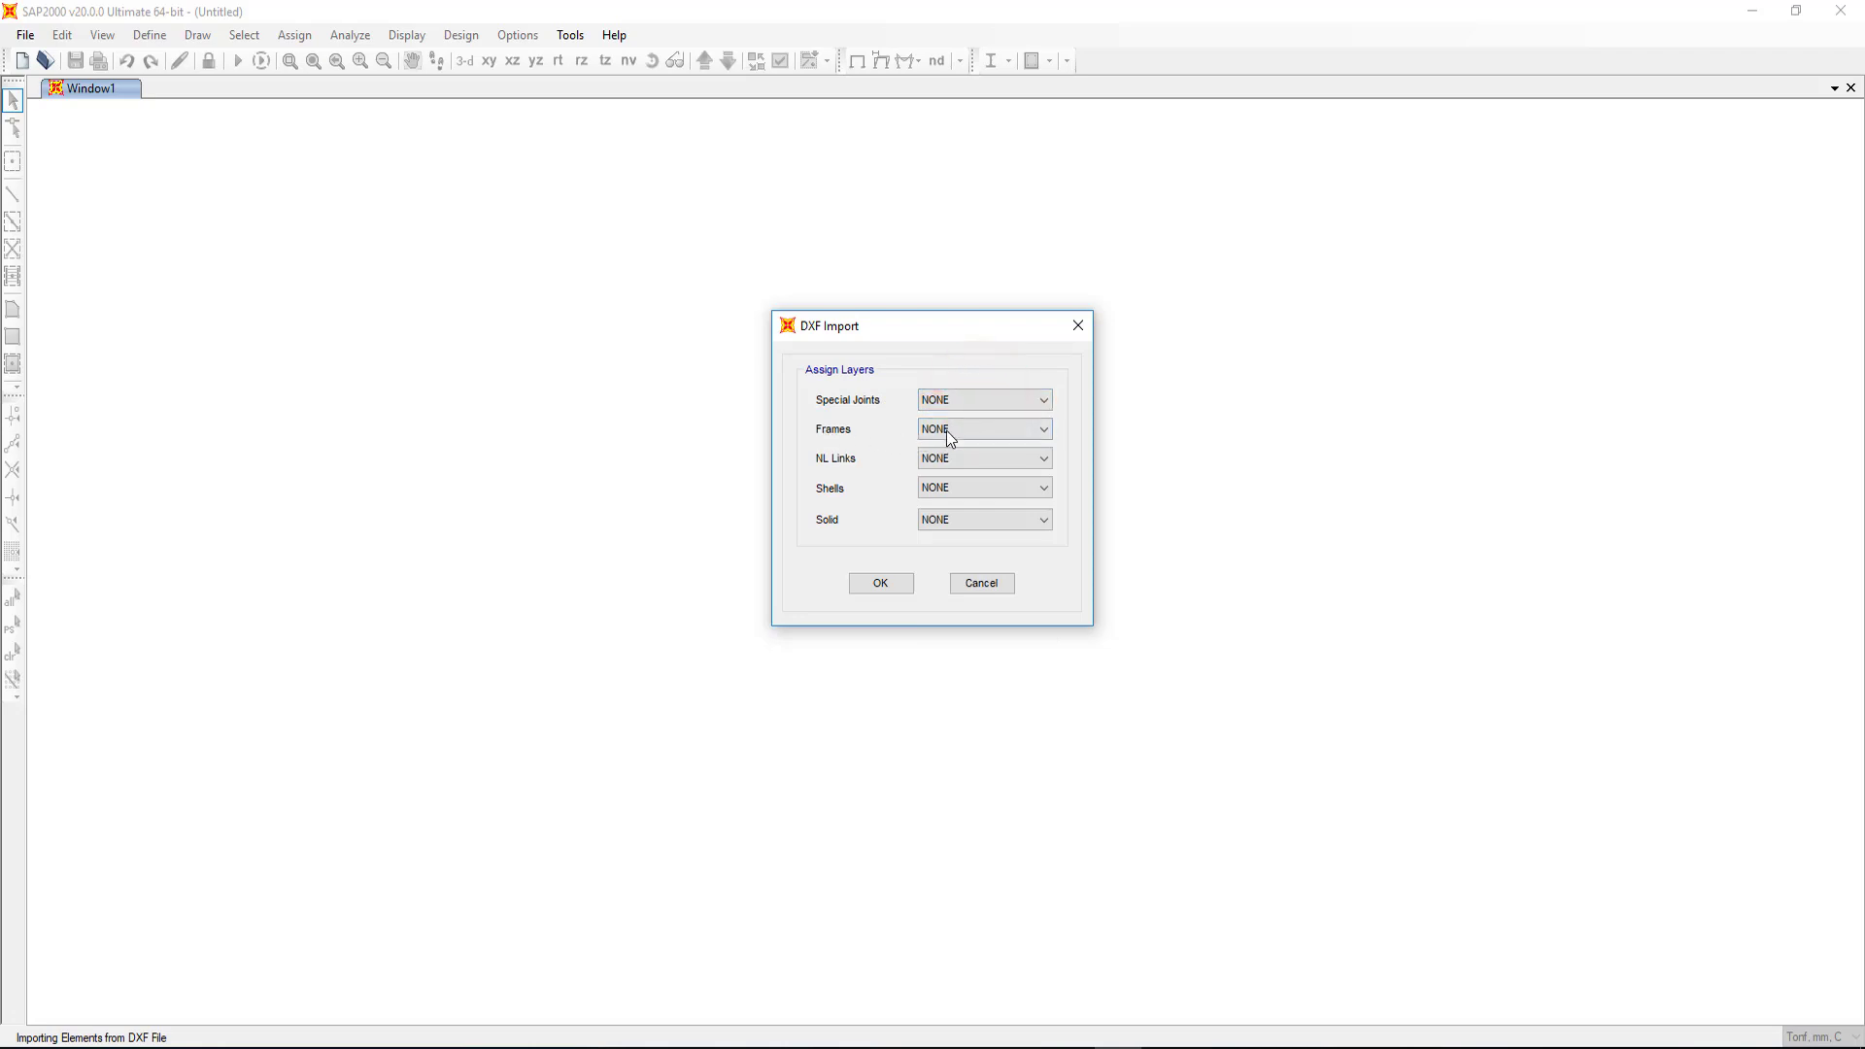
click(948, 432)
click(957, 488)
click(898, 584)
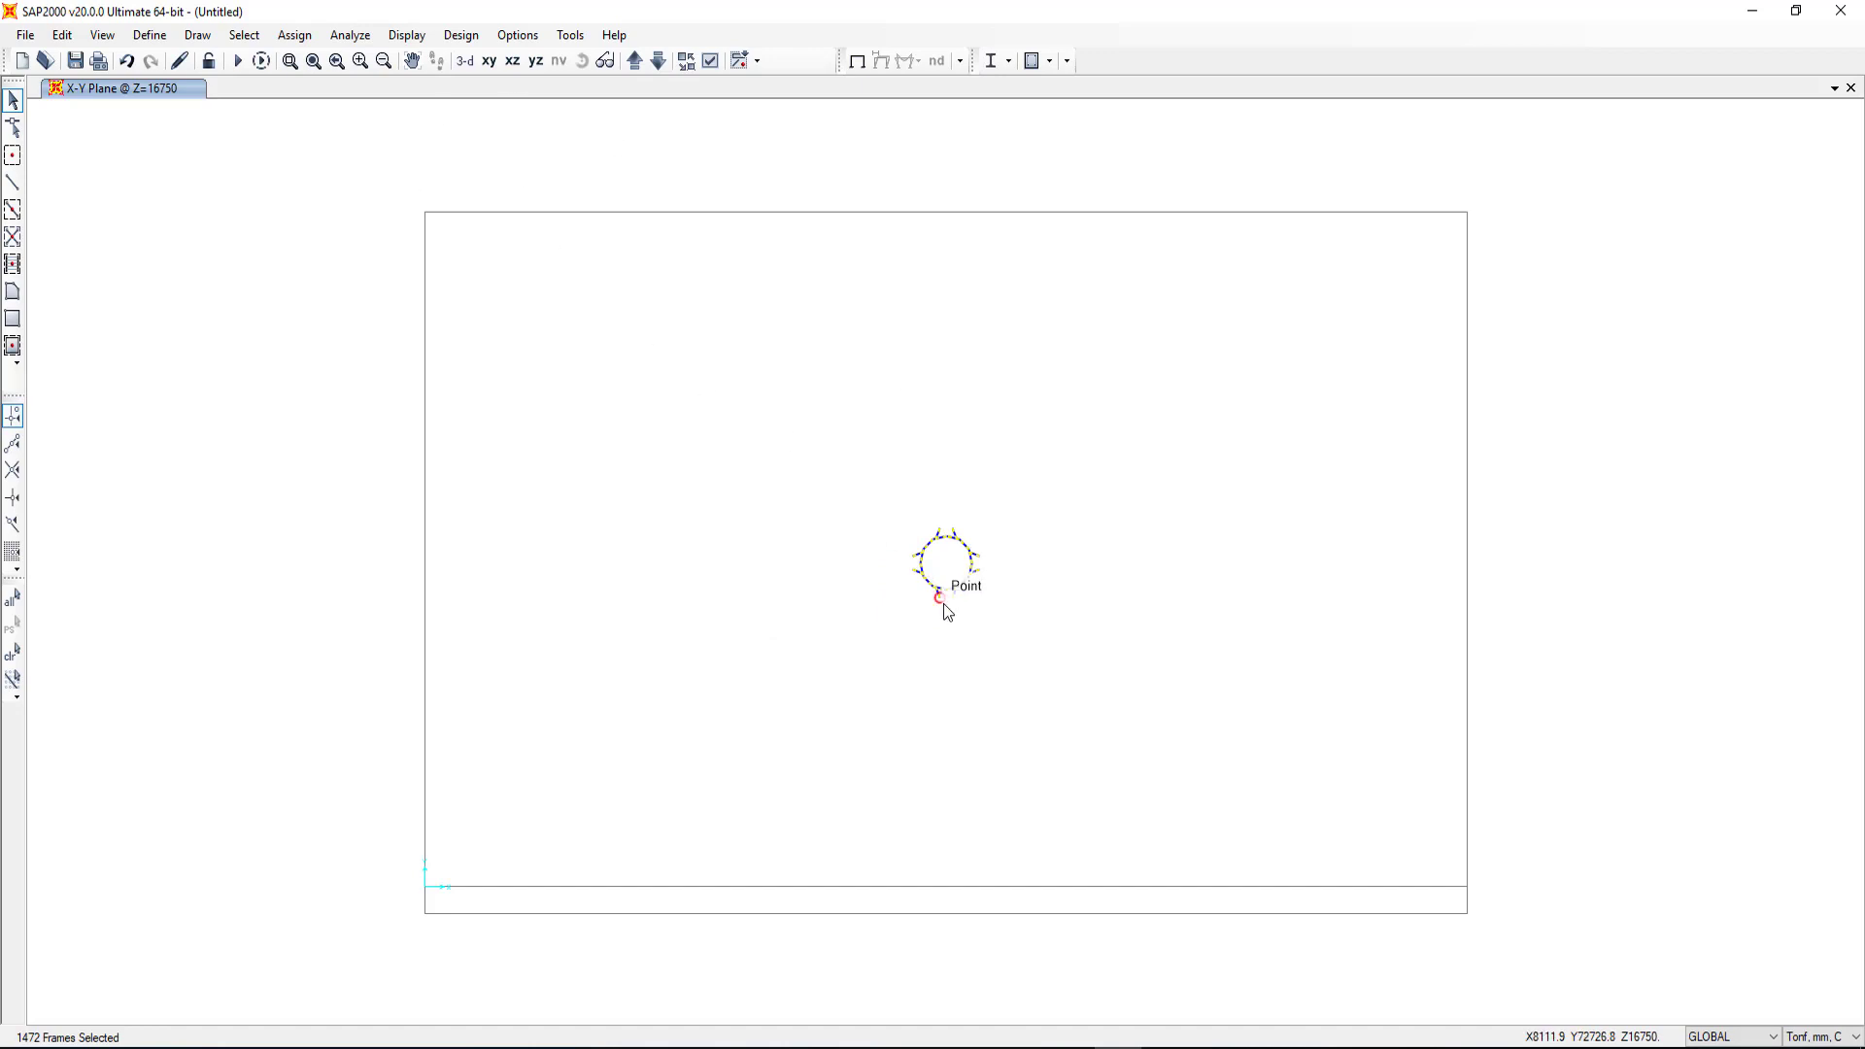
Step: Switch the imported model from the X-Y plan to a 3-D view and zoom into the canopy
scroll(945, 597, up, 3)
scroll(945, 597, up, 2)
scroll(945, 597, down, 5)
click(490, 60)
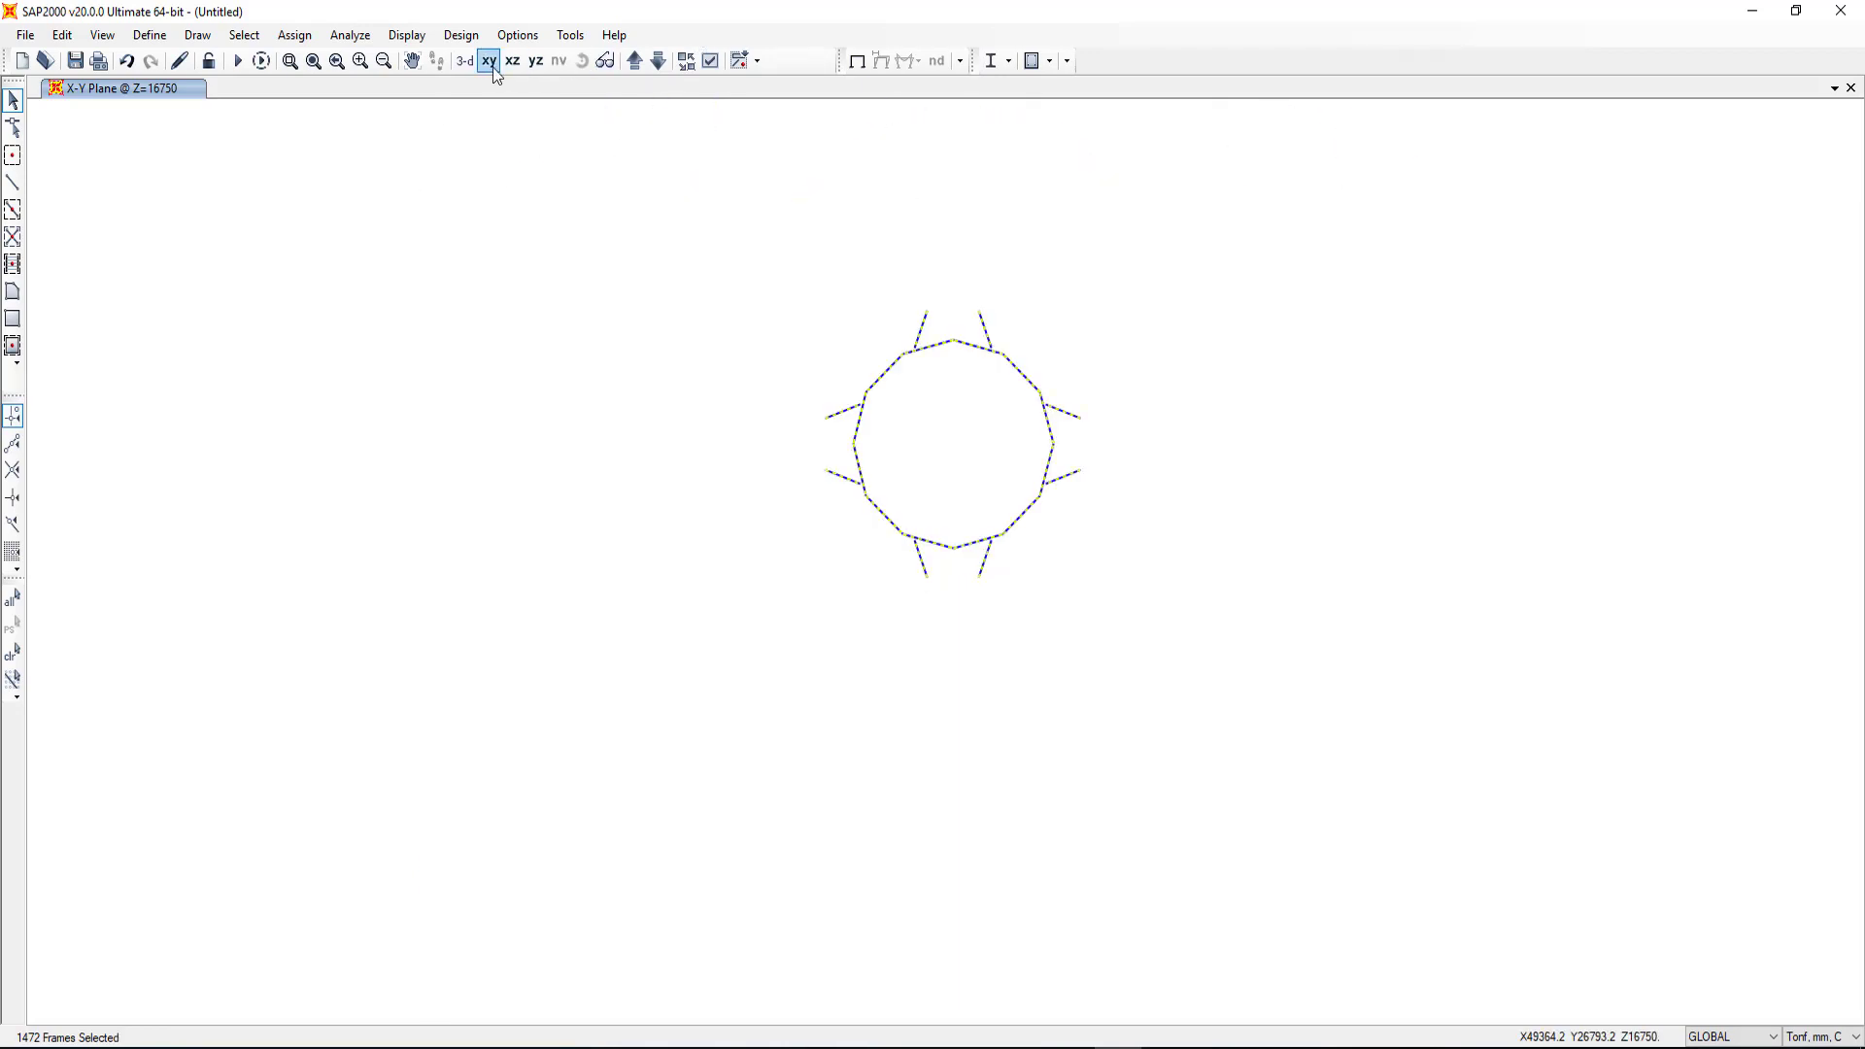
click(467, 60)
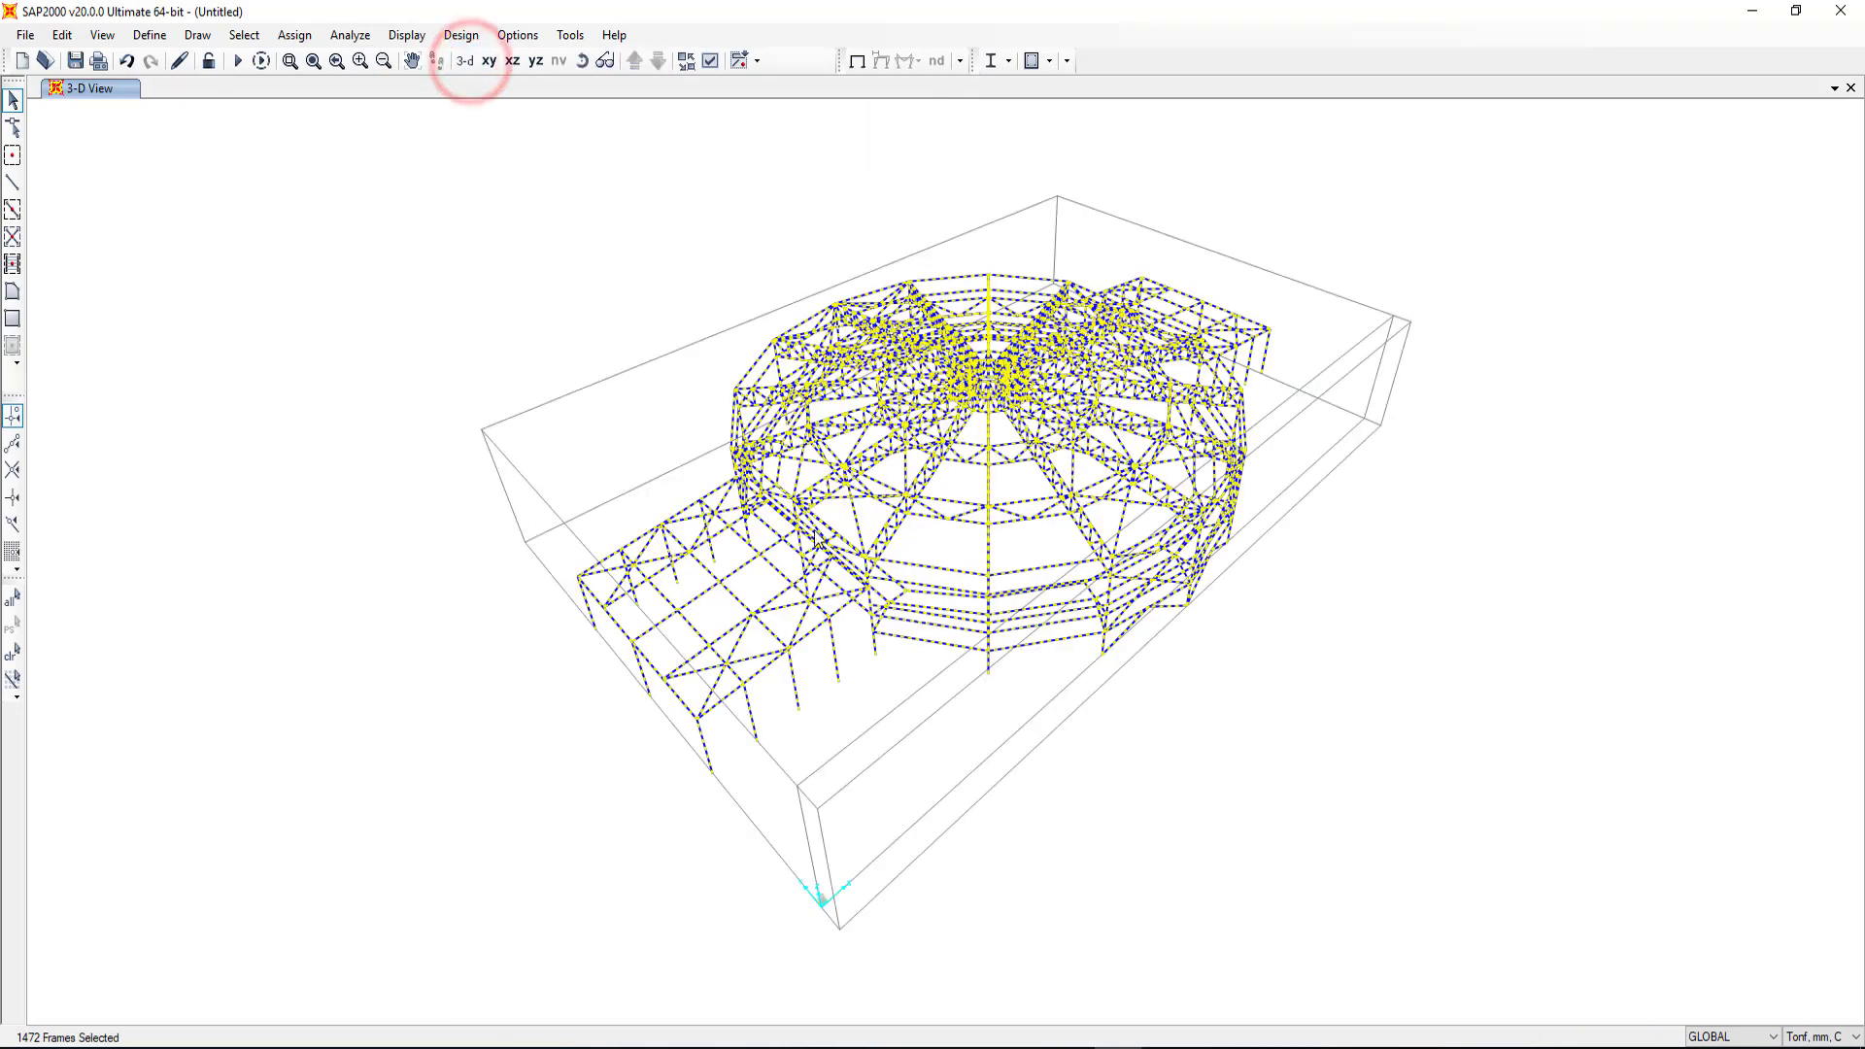
scroll(990, 427, up, 2)
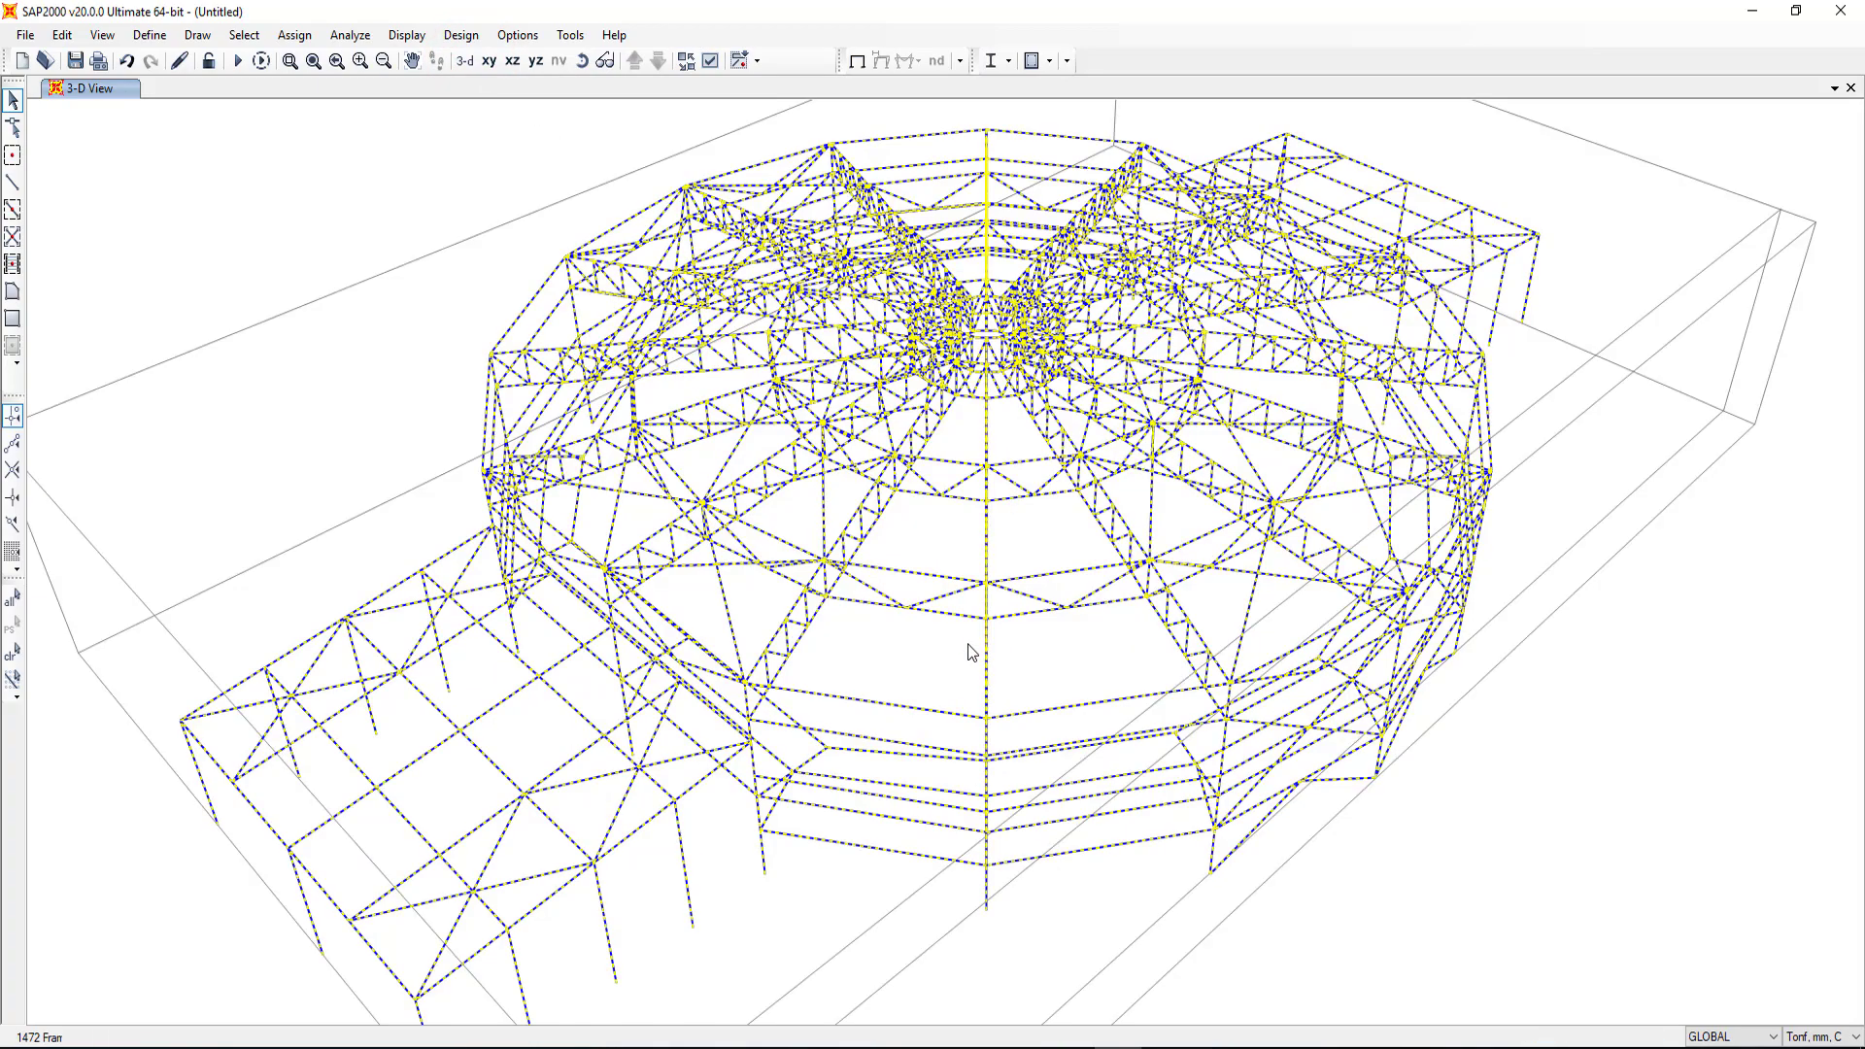
scroll(971, 651, down, 1)
scroll(1040, 678, down, 1)
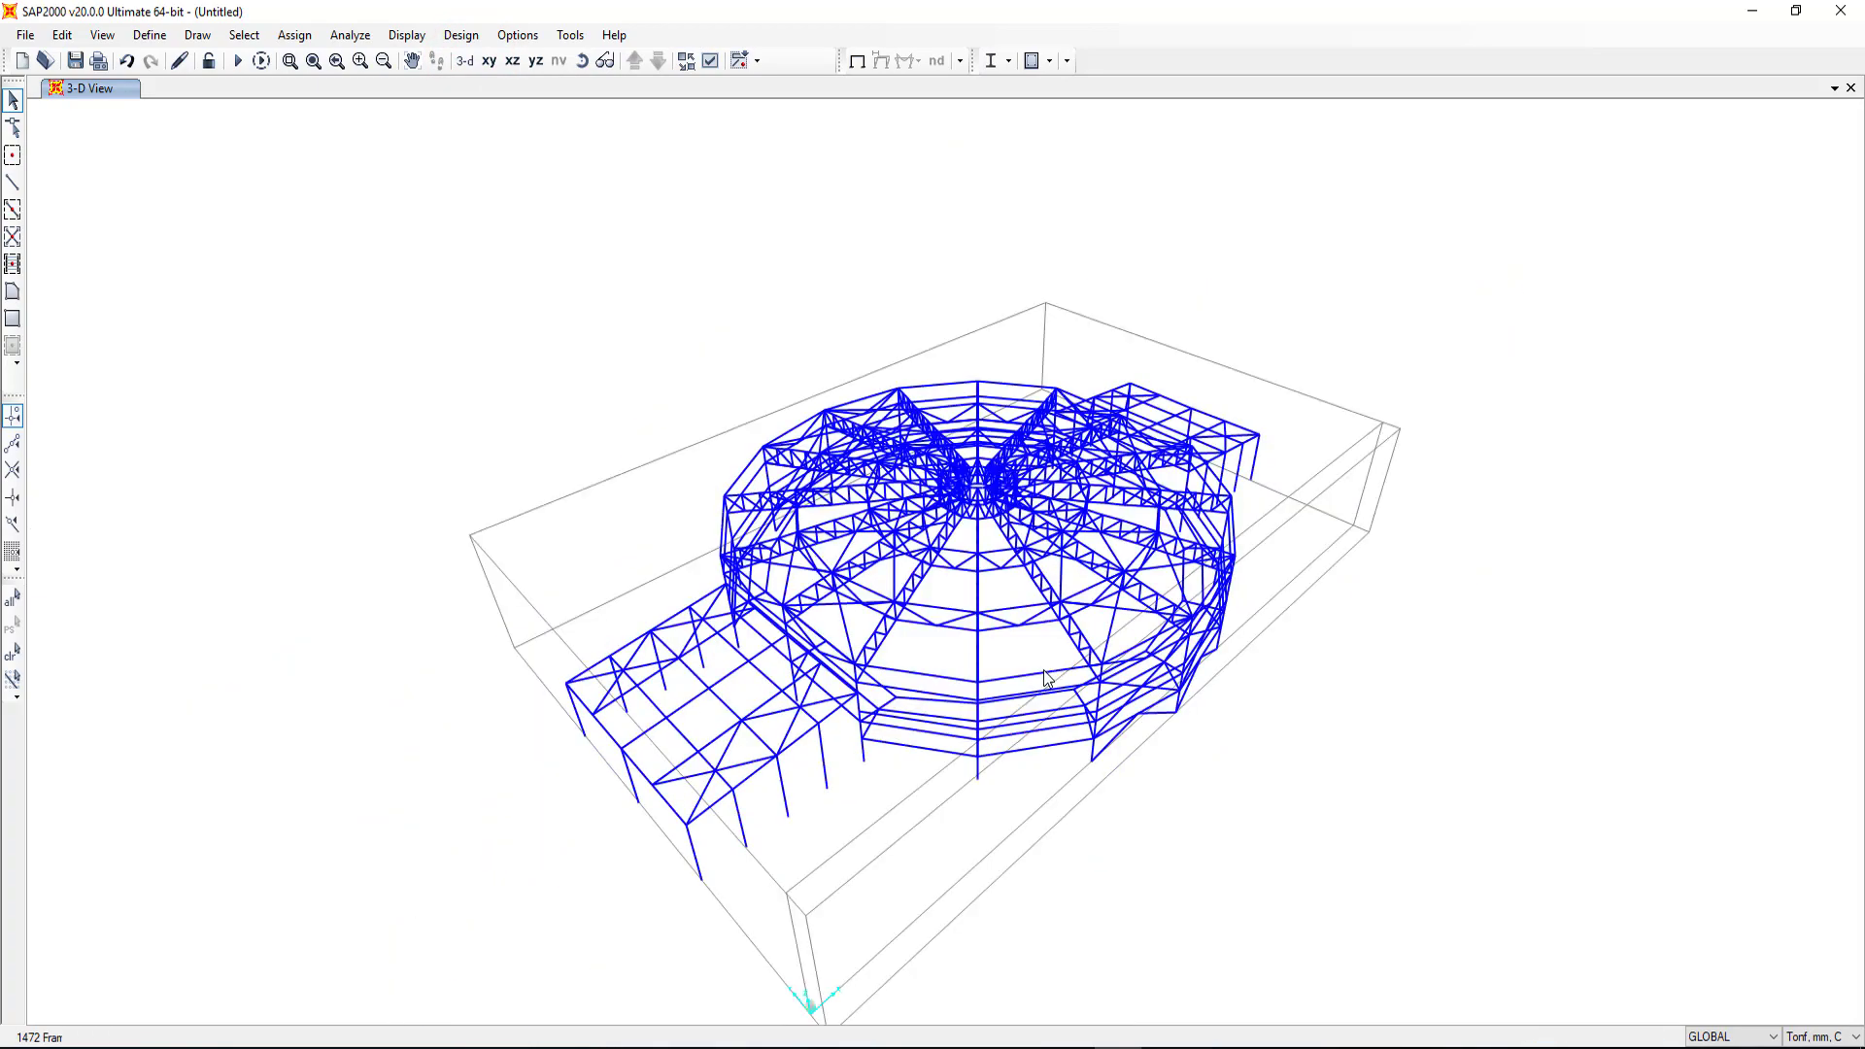
scroll(993, 667, up, 3)
scroll(993, 667, down, 3)
scroll(700, 903, up, 3)
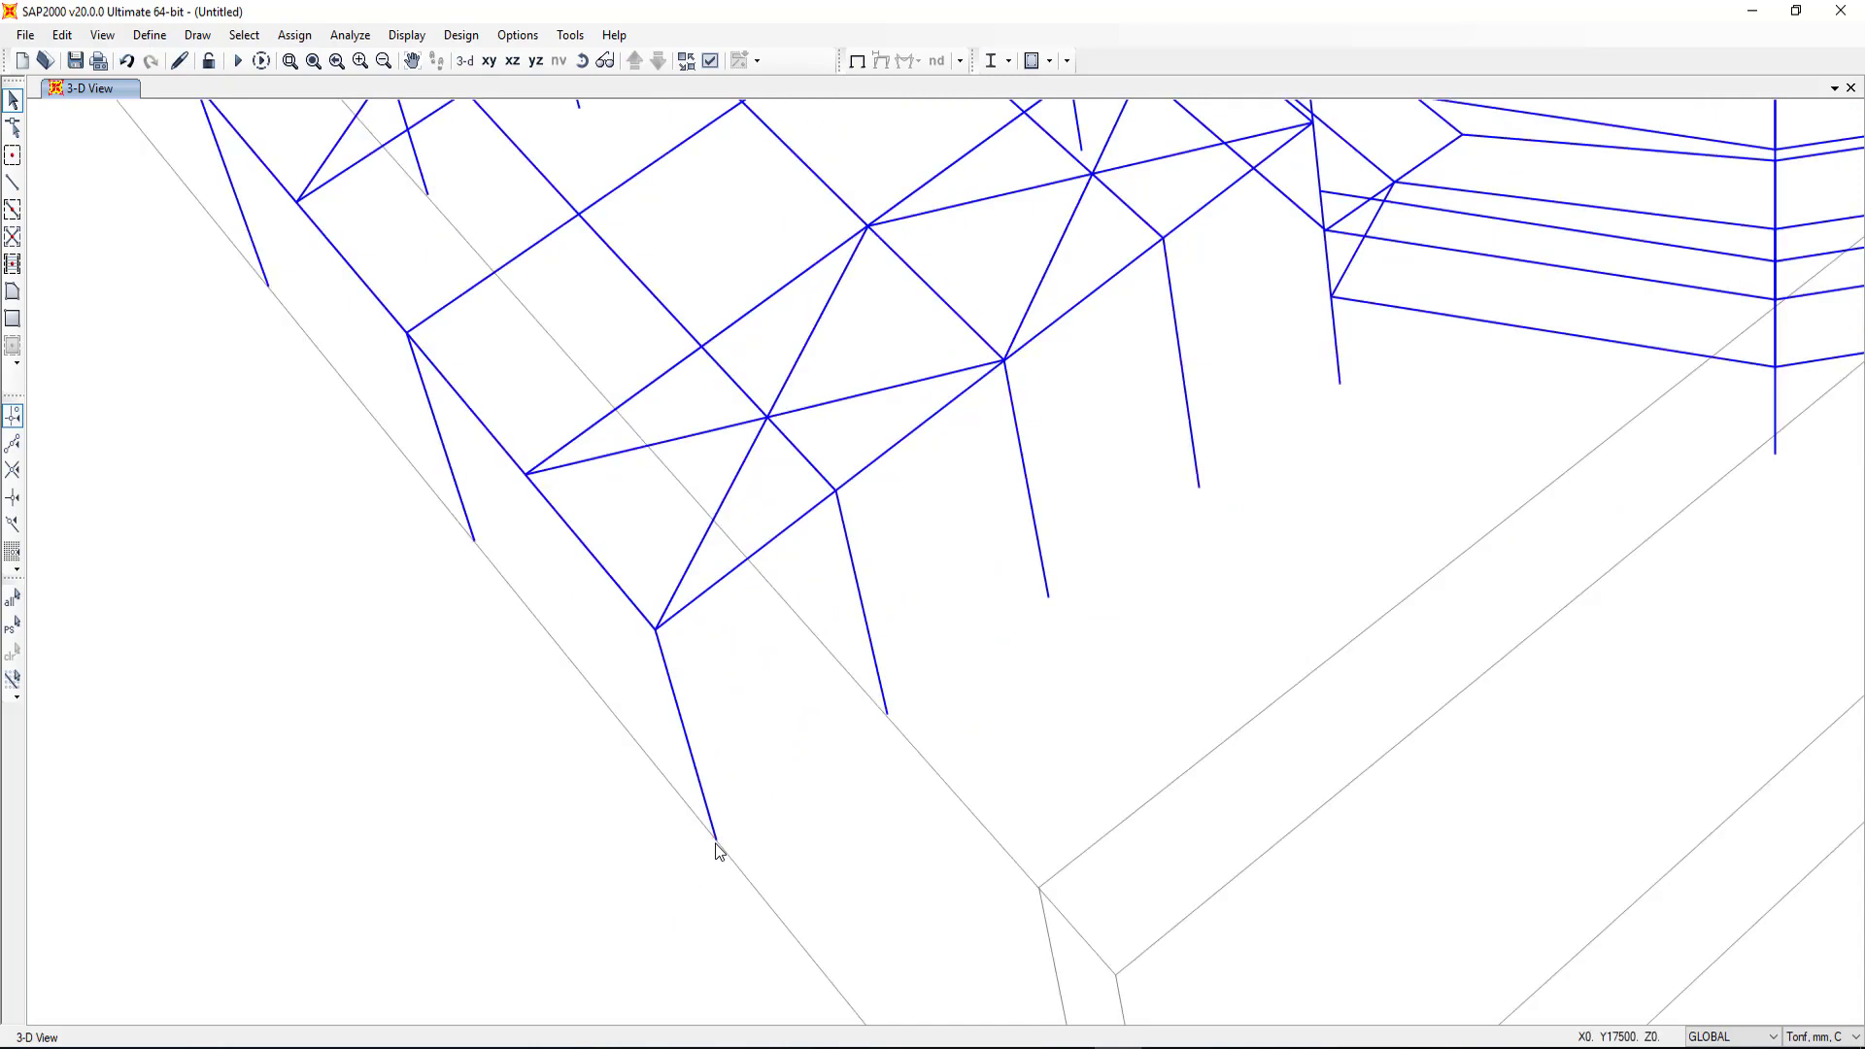
Step: Select the six canopy column base joints to check them, then clear the selection
click(716, 841)
click(474, 540)
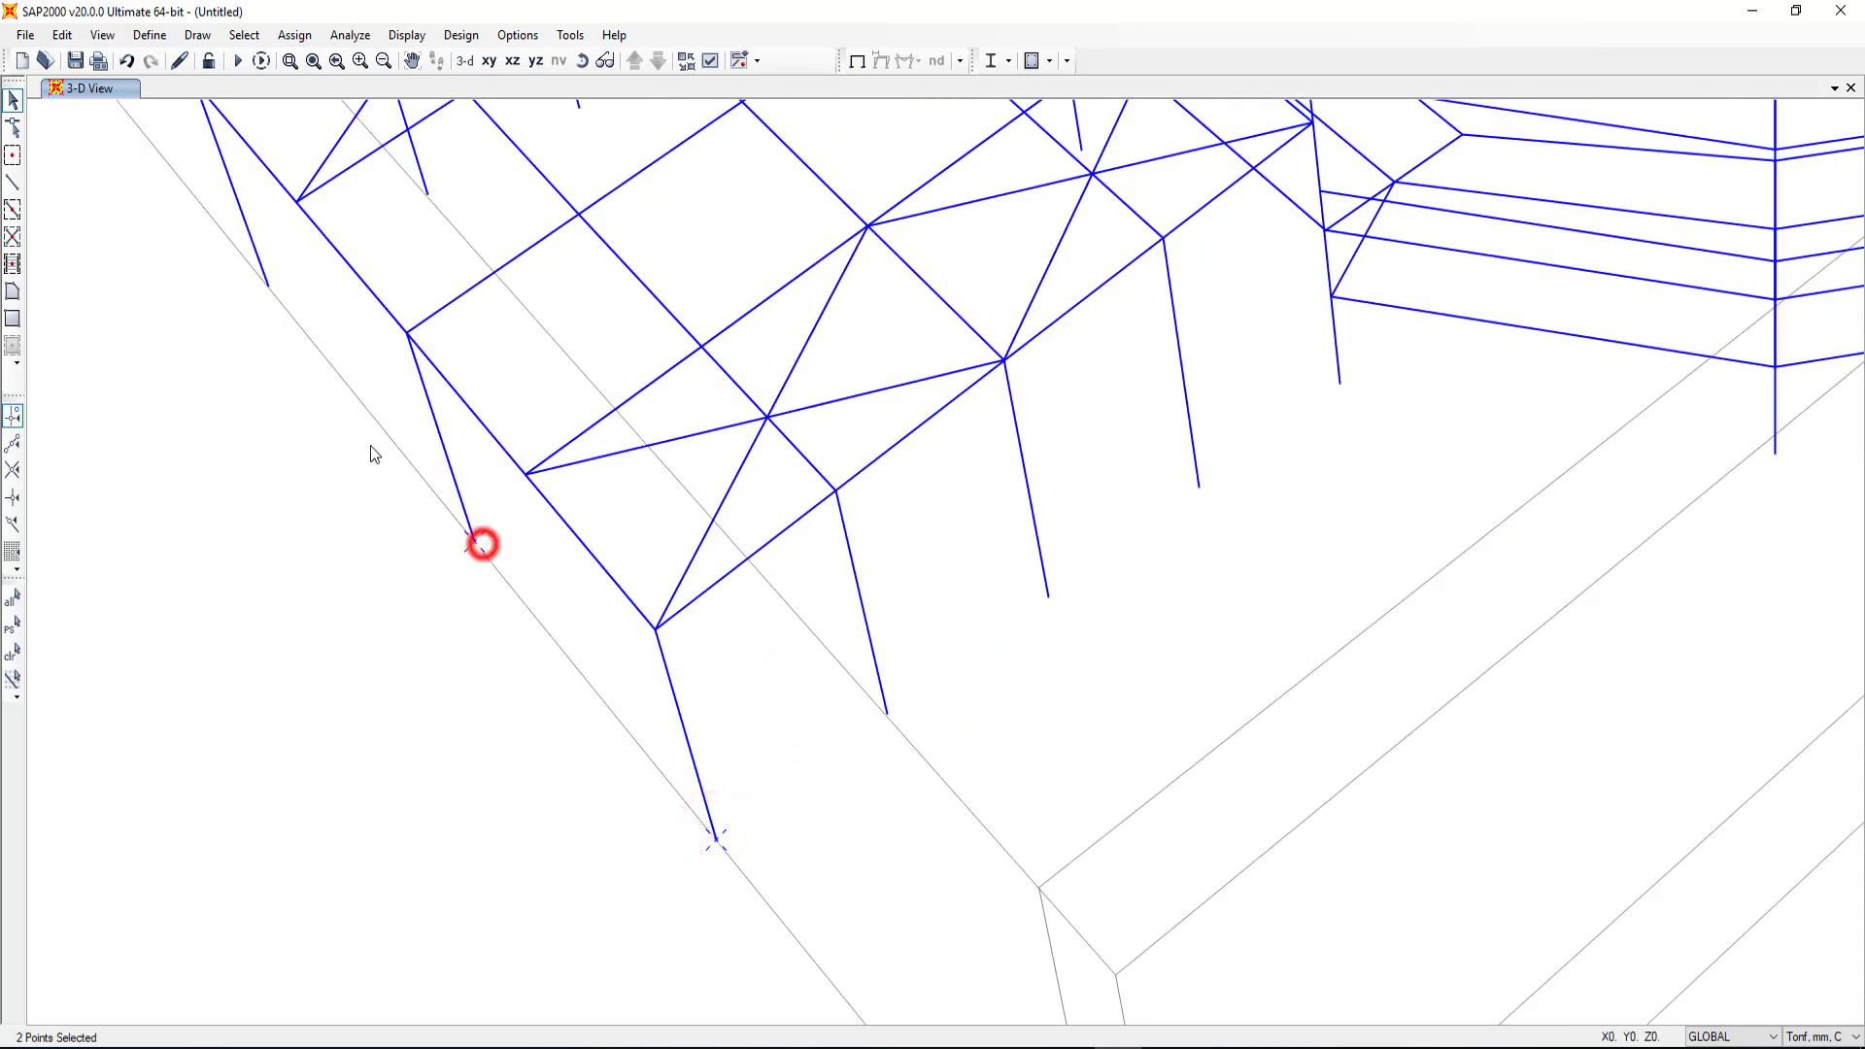
click(268, 285)
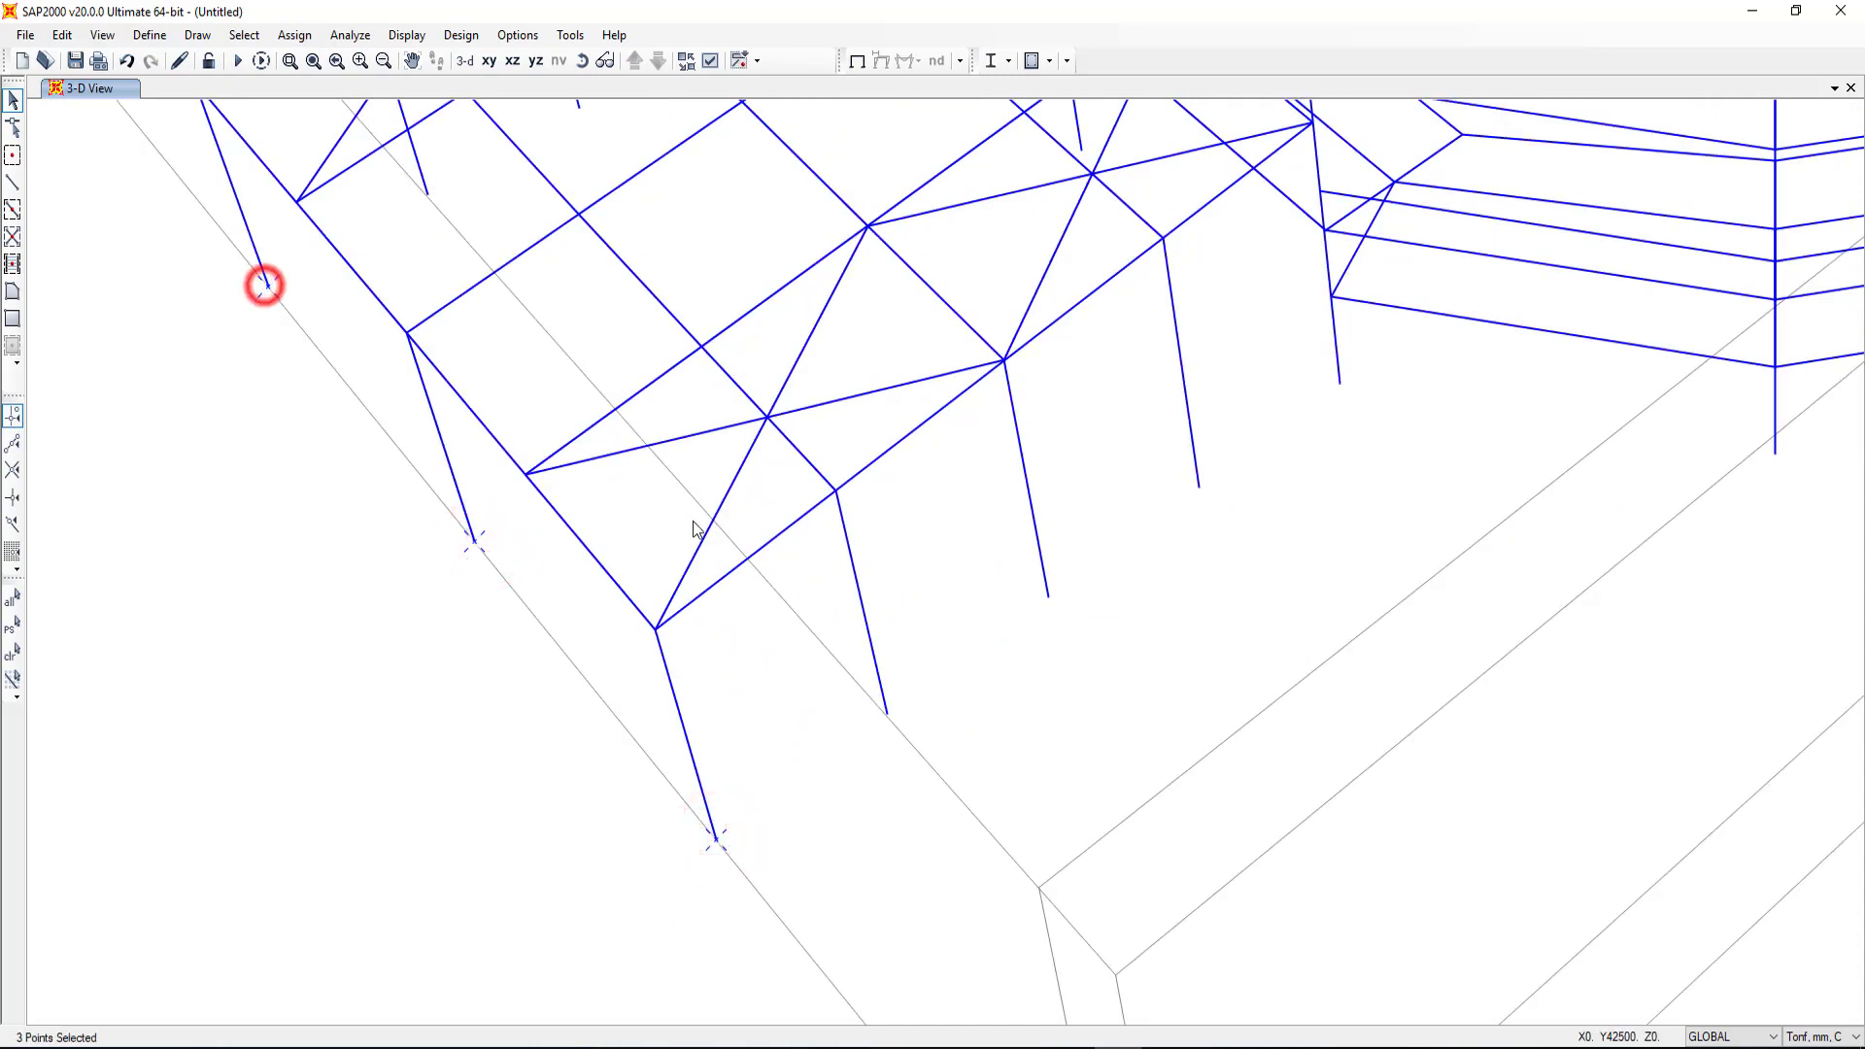
click(888, 711)
click(1048, 595)
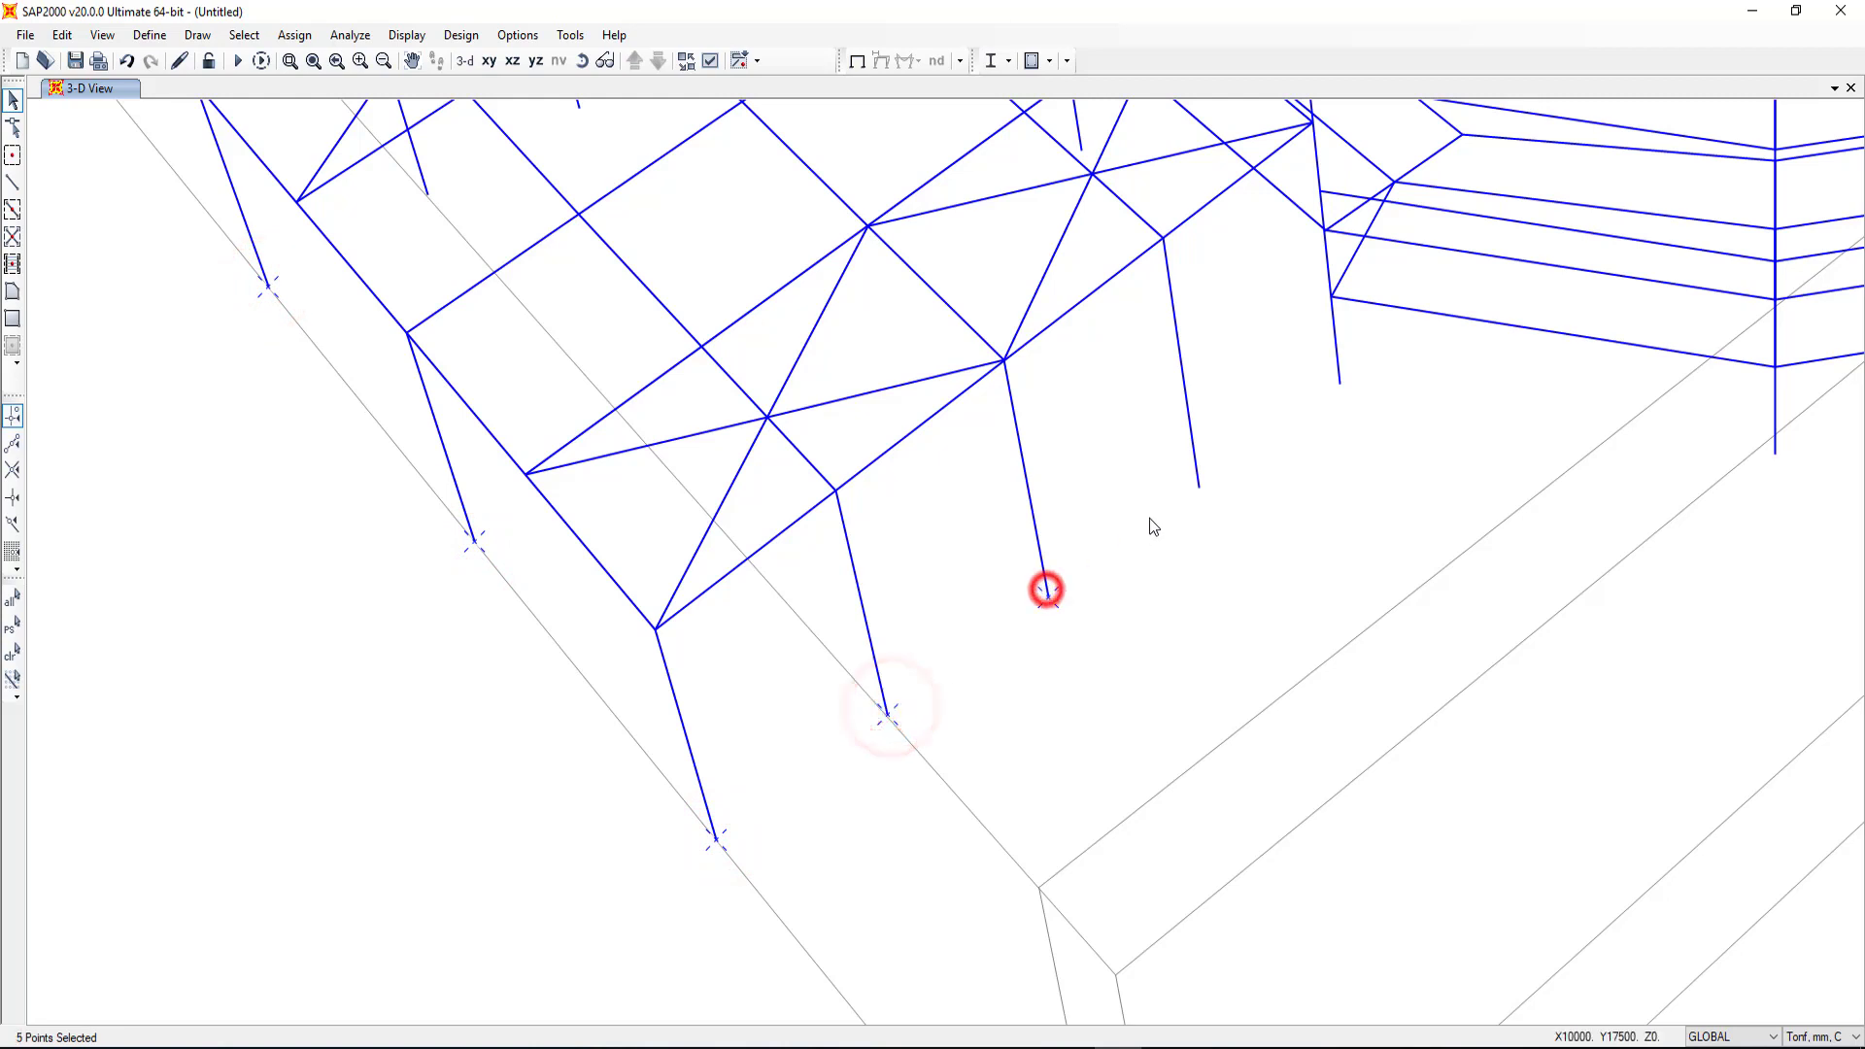
click(1201, 488)
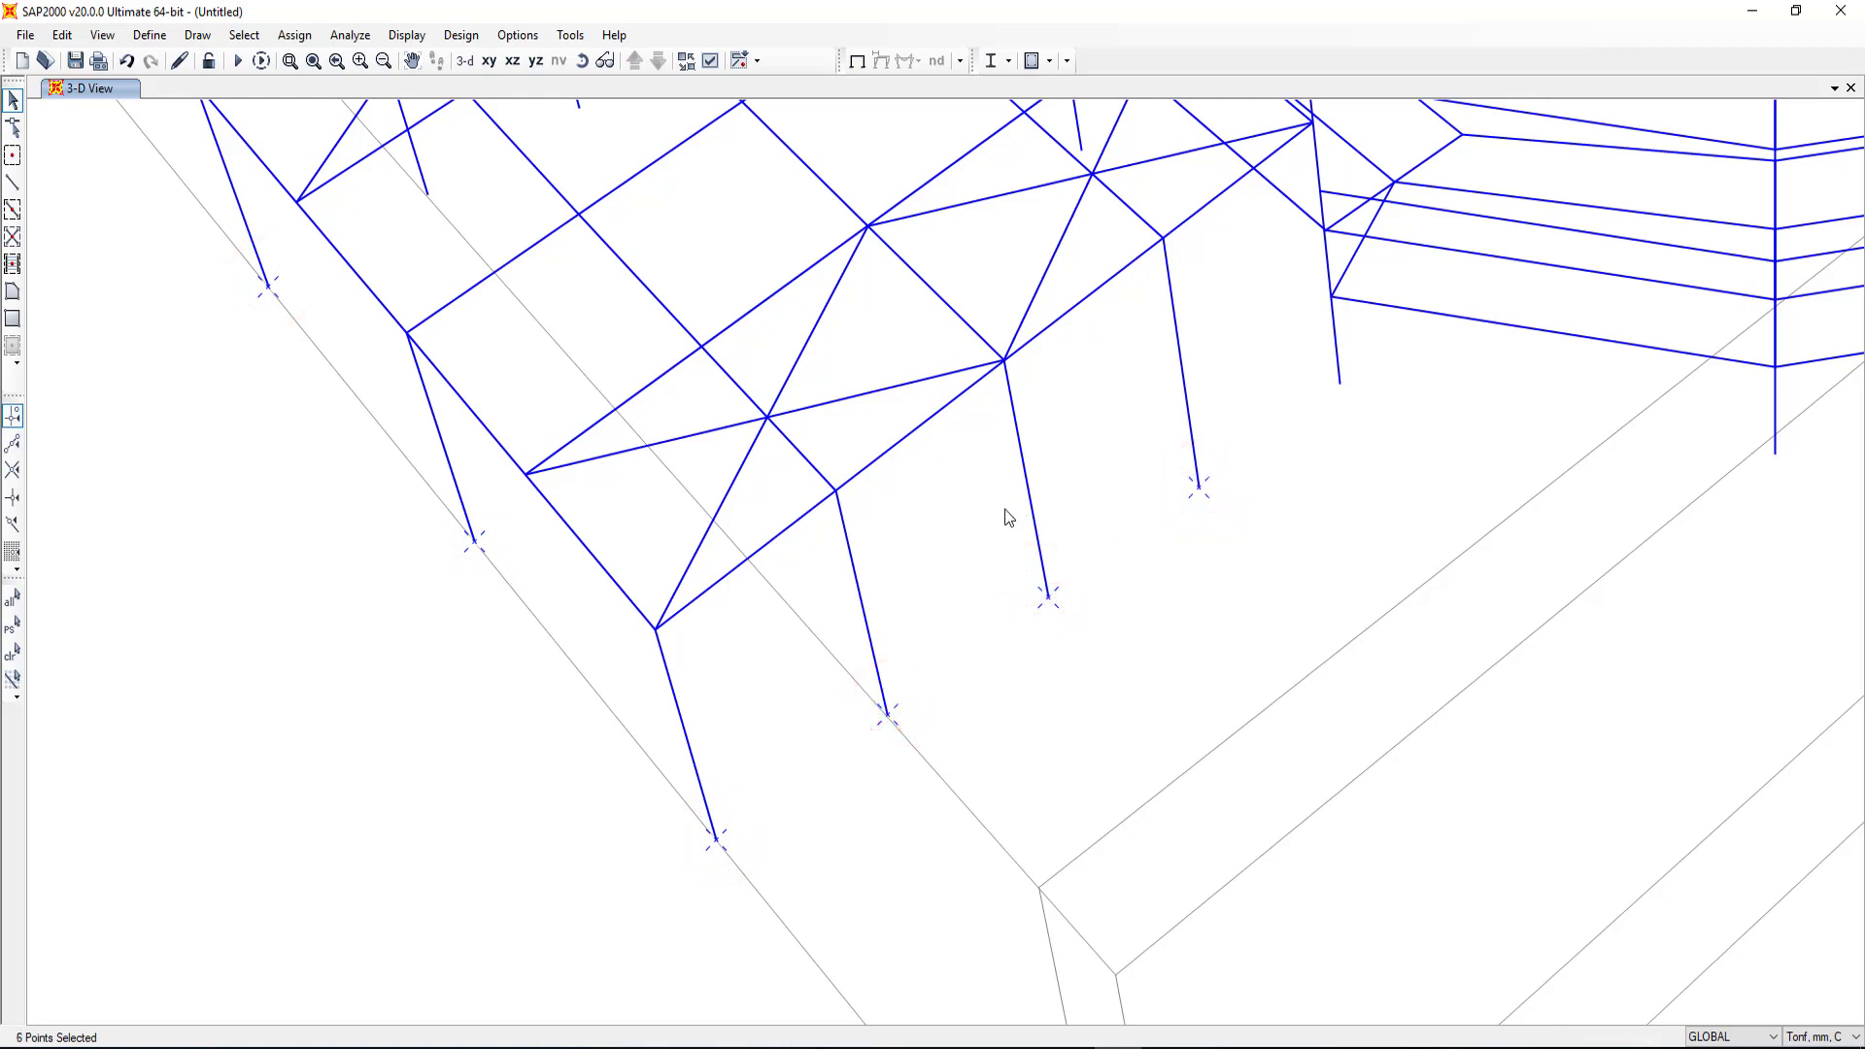
key(ctrl+q)
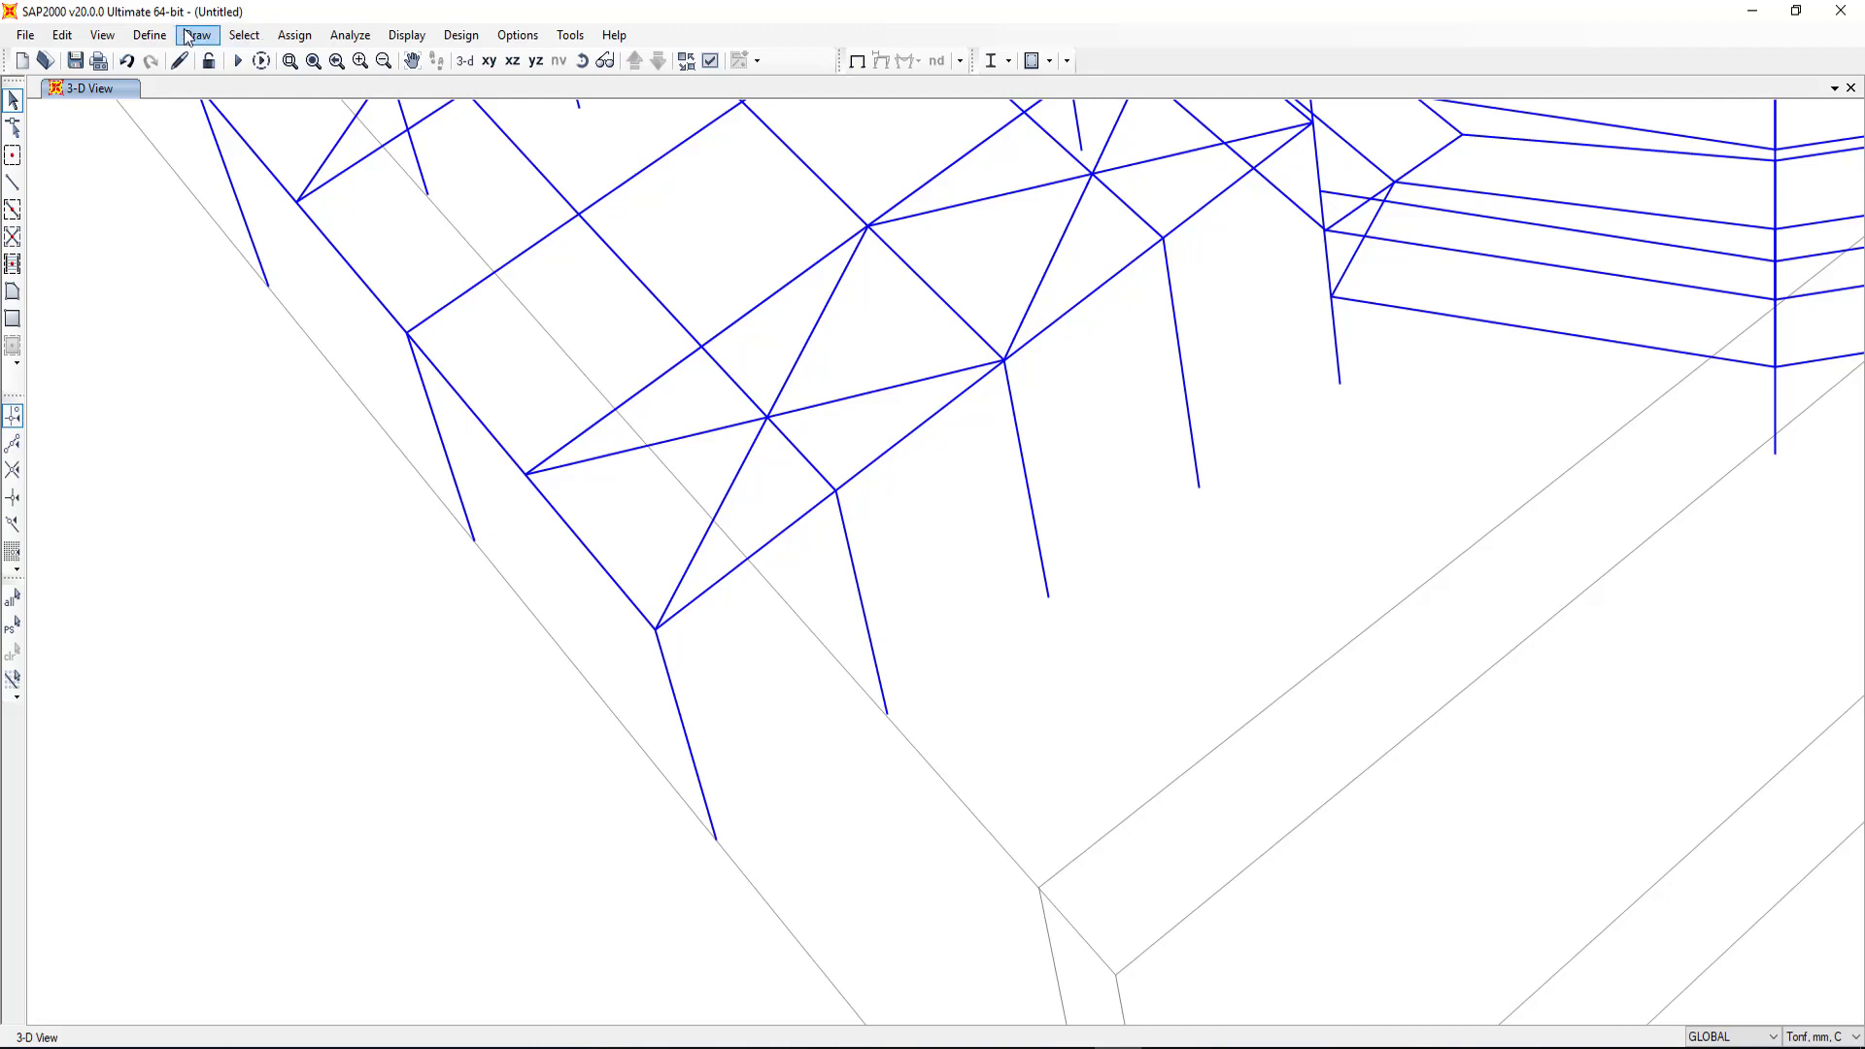
Step: Set the 3D view direction to the X-Z elevation with aperture 0
click(102, 35)
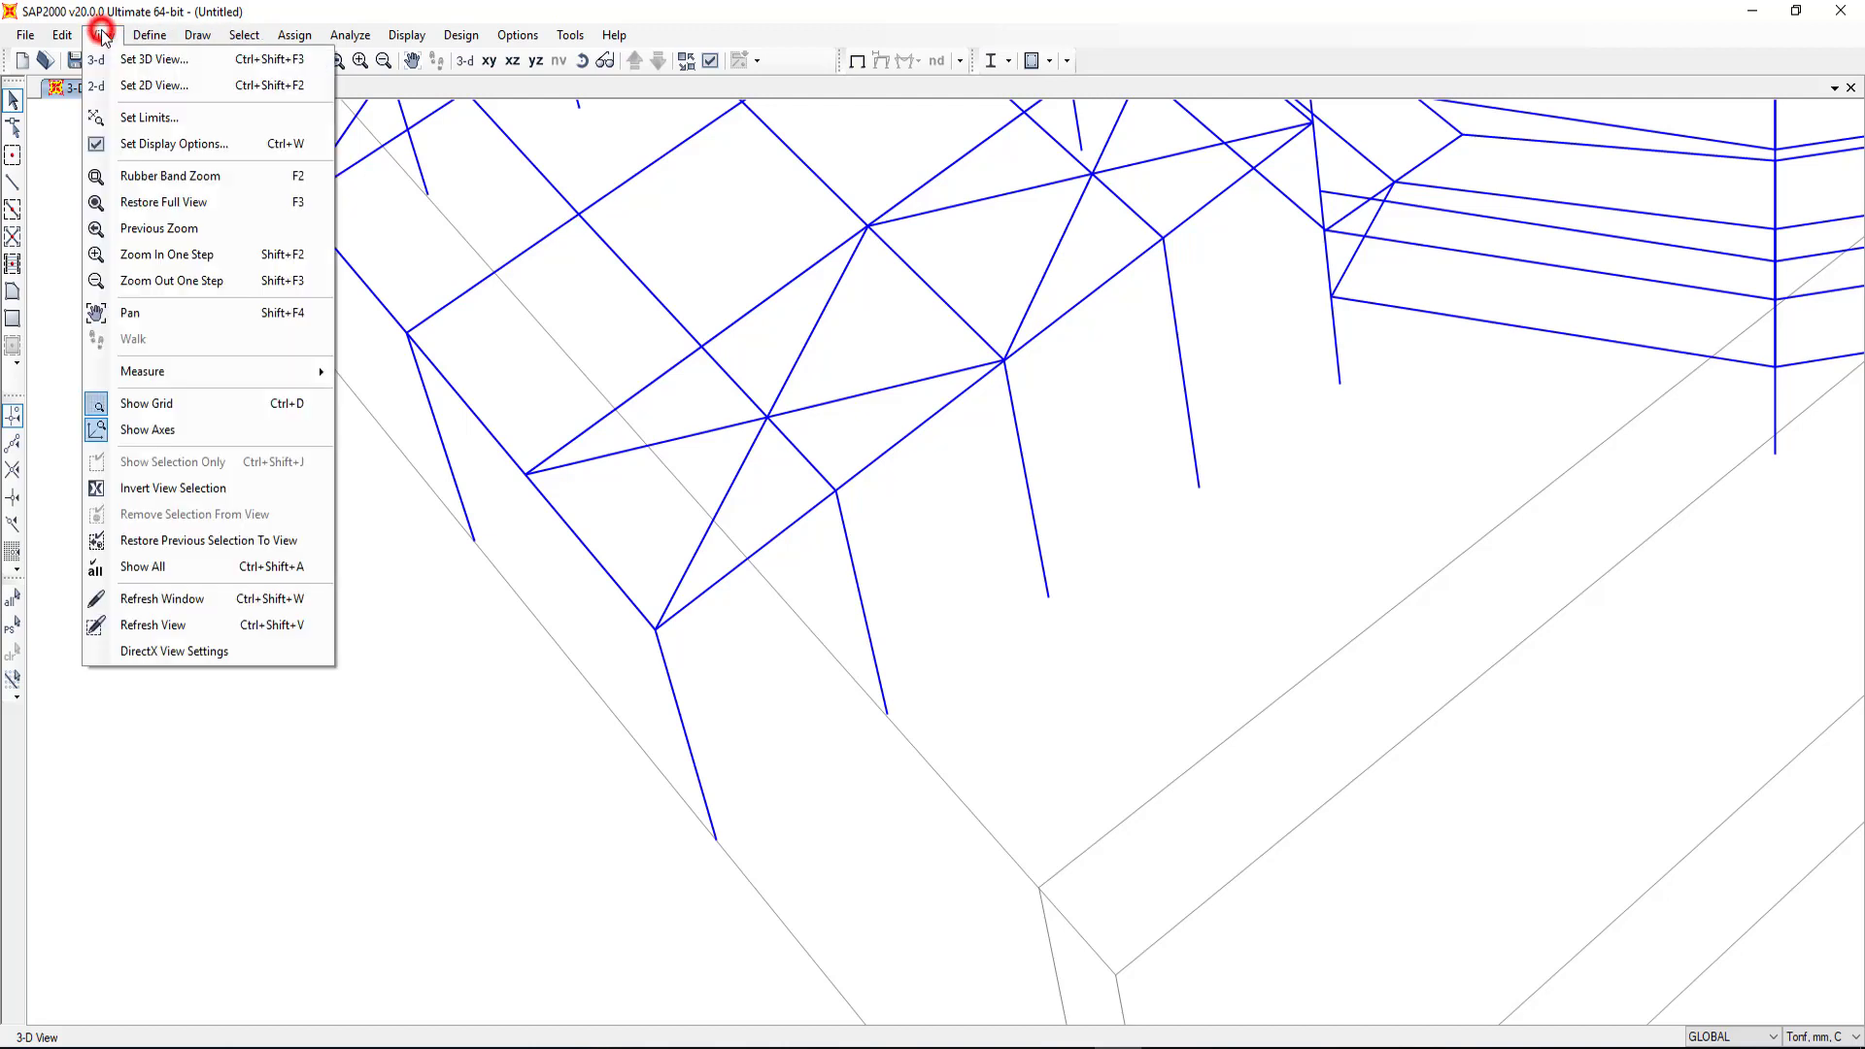
click(153, 60)
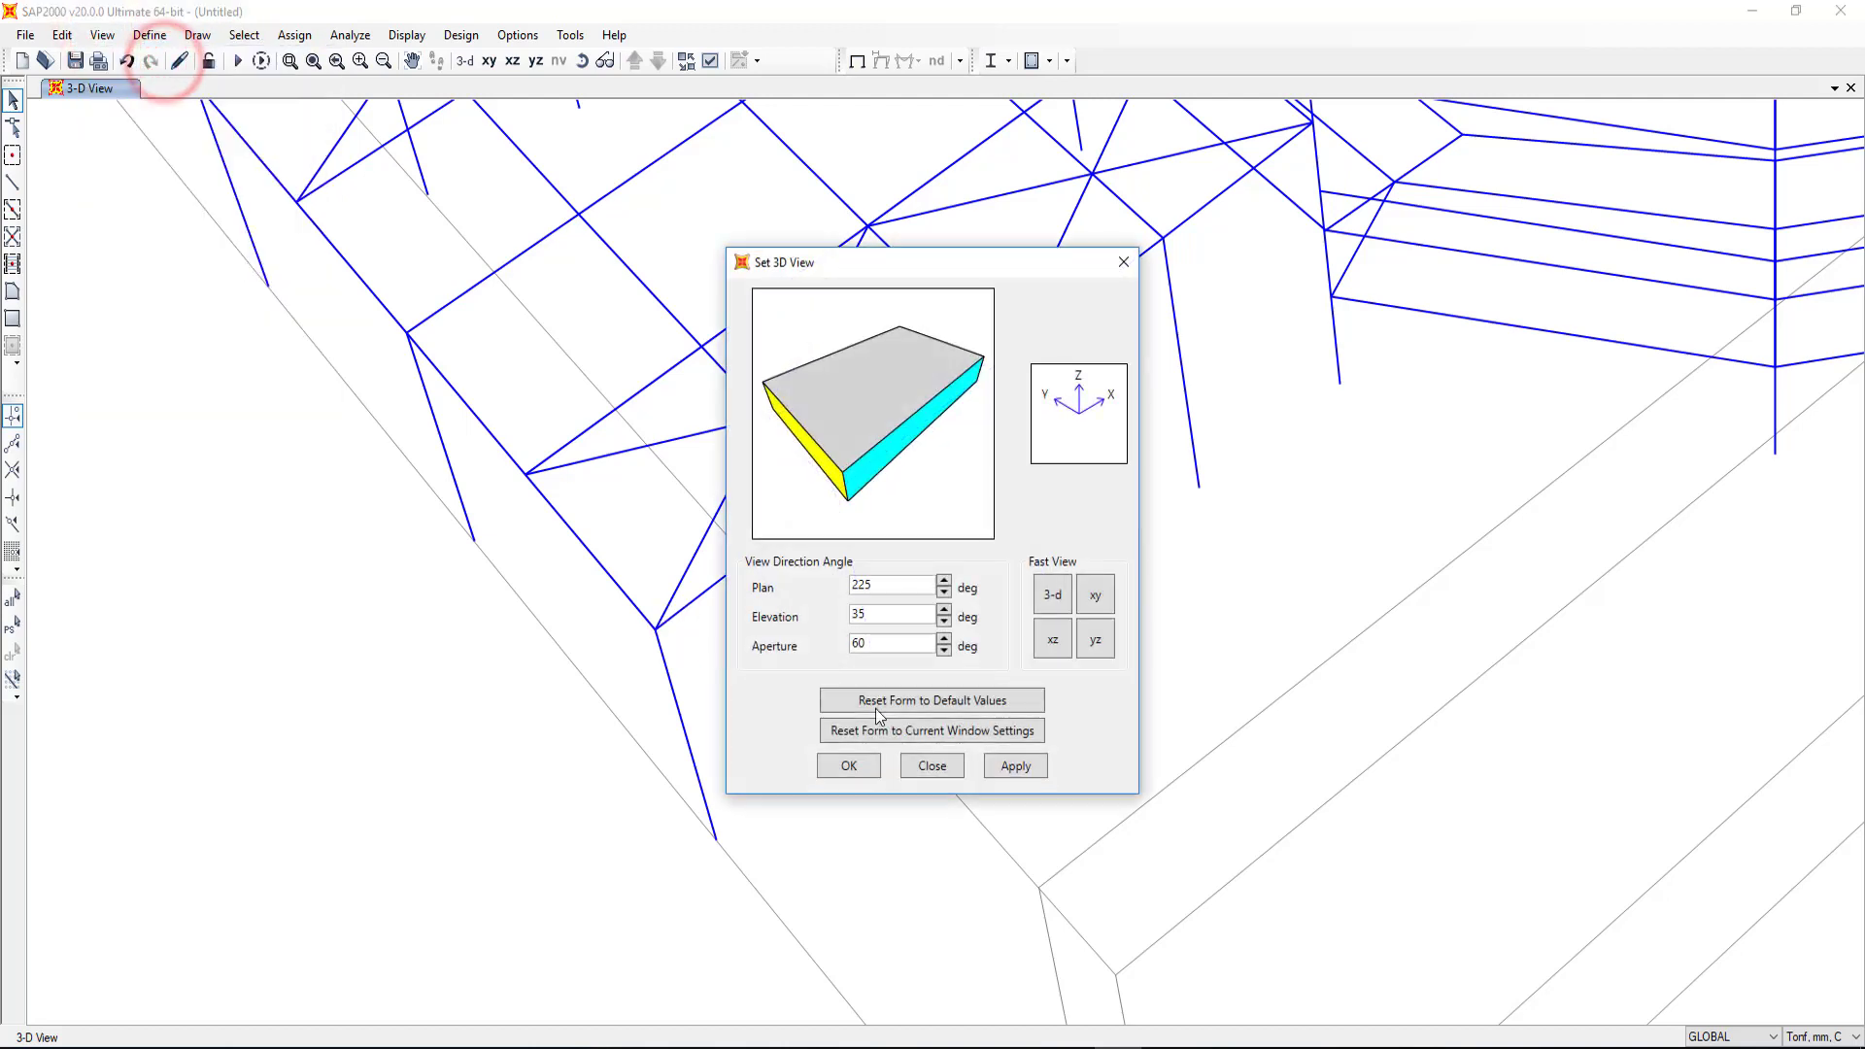
click(1061, 638)
double_click(886, 644)
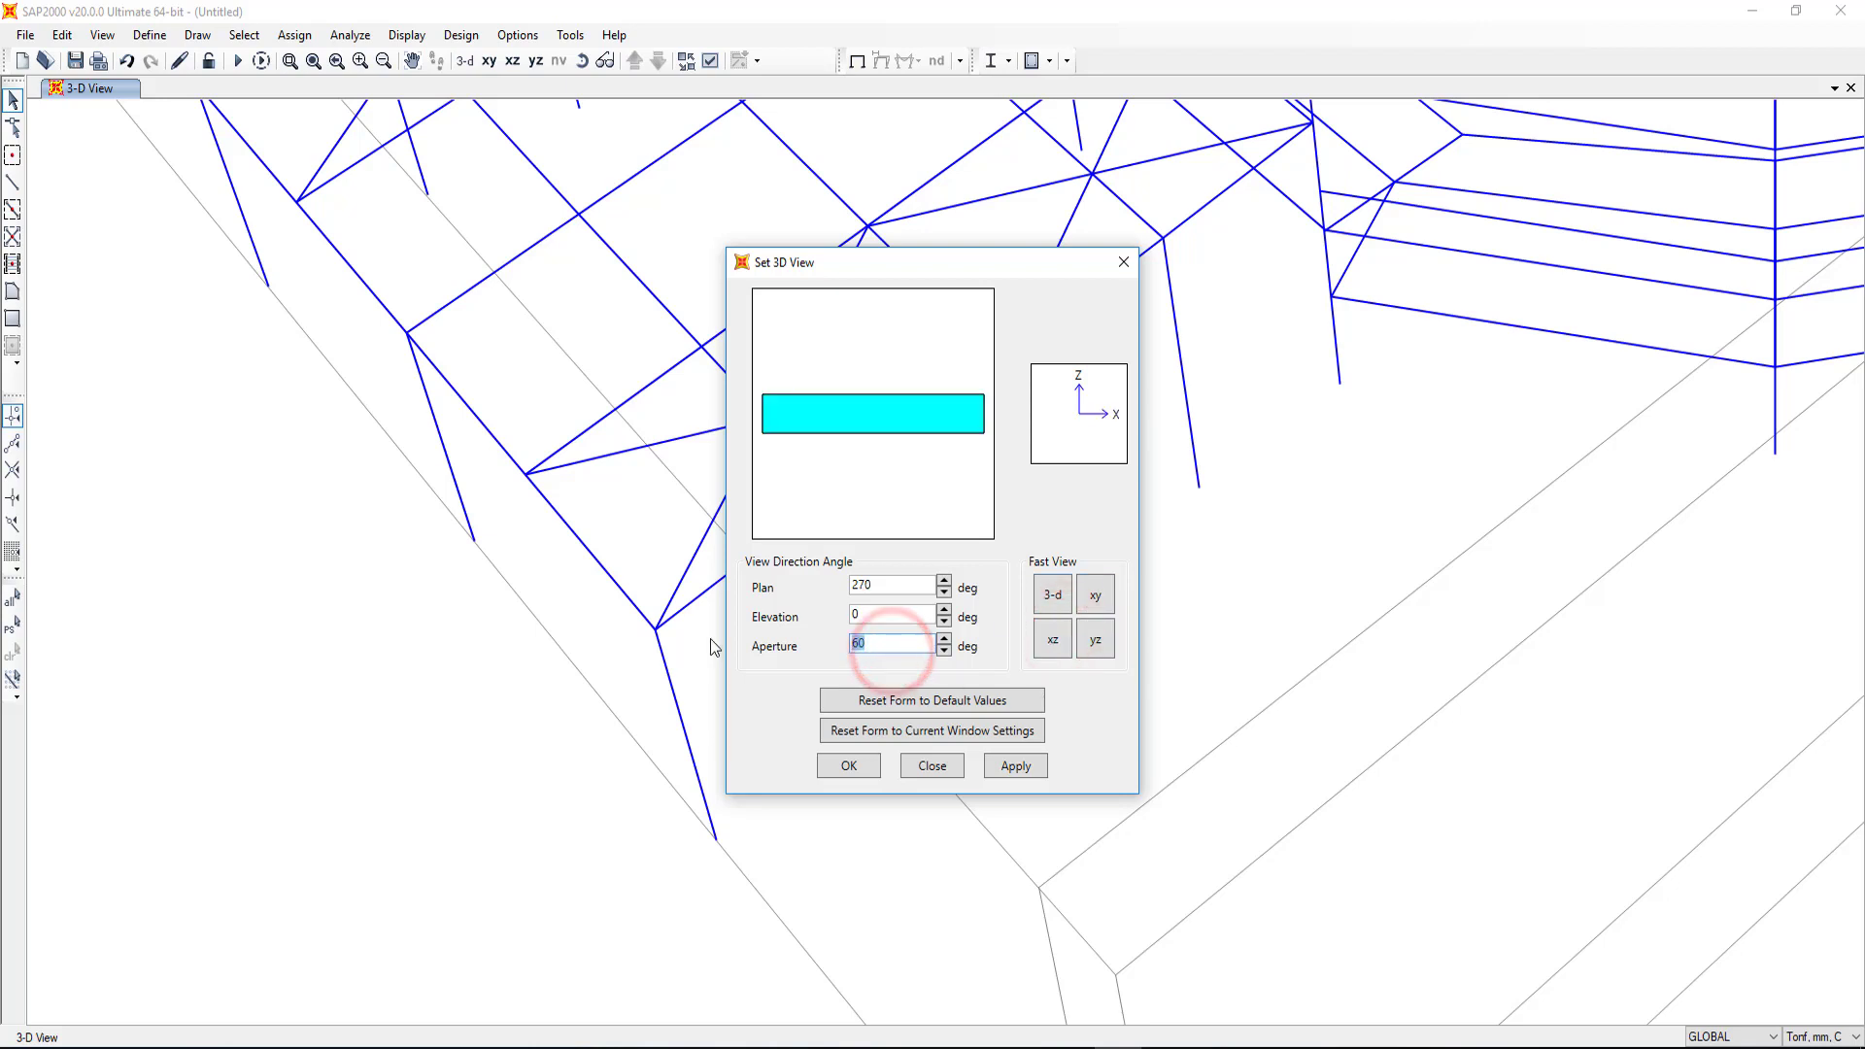
text(0)
click(1016, 766)
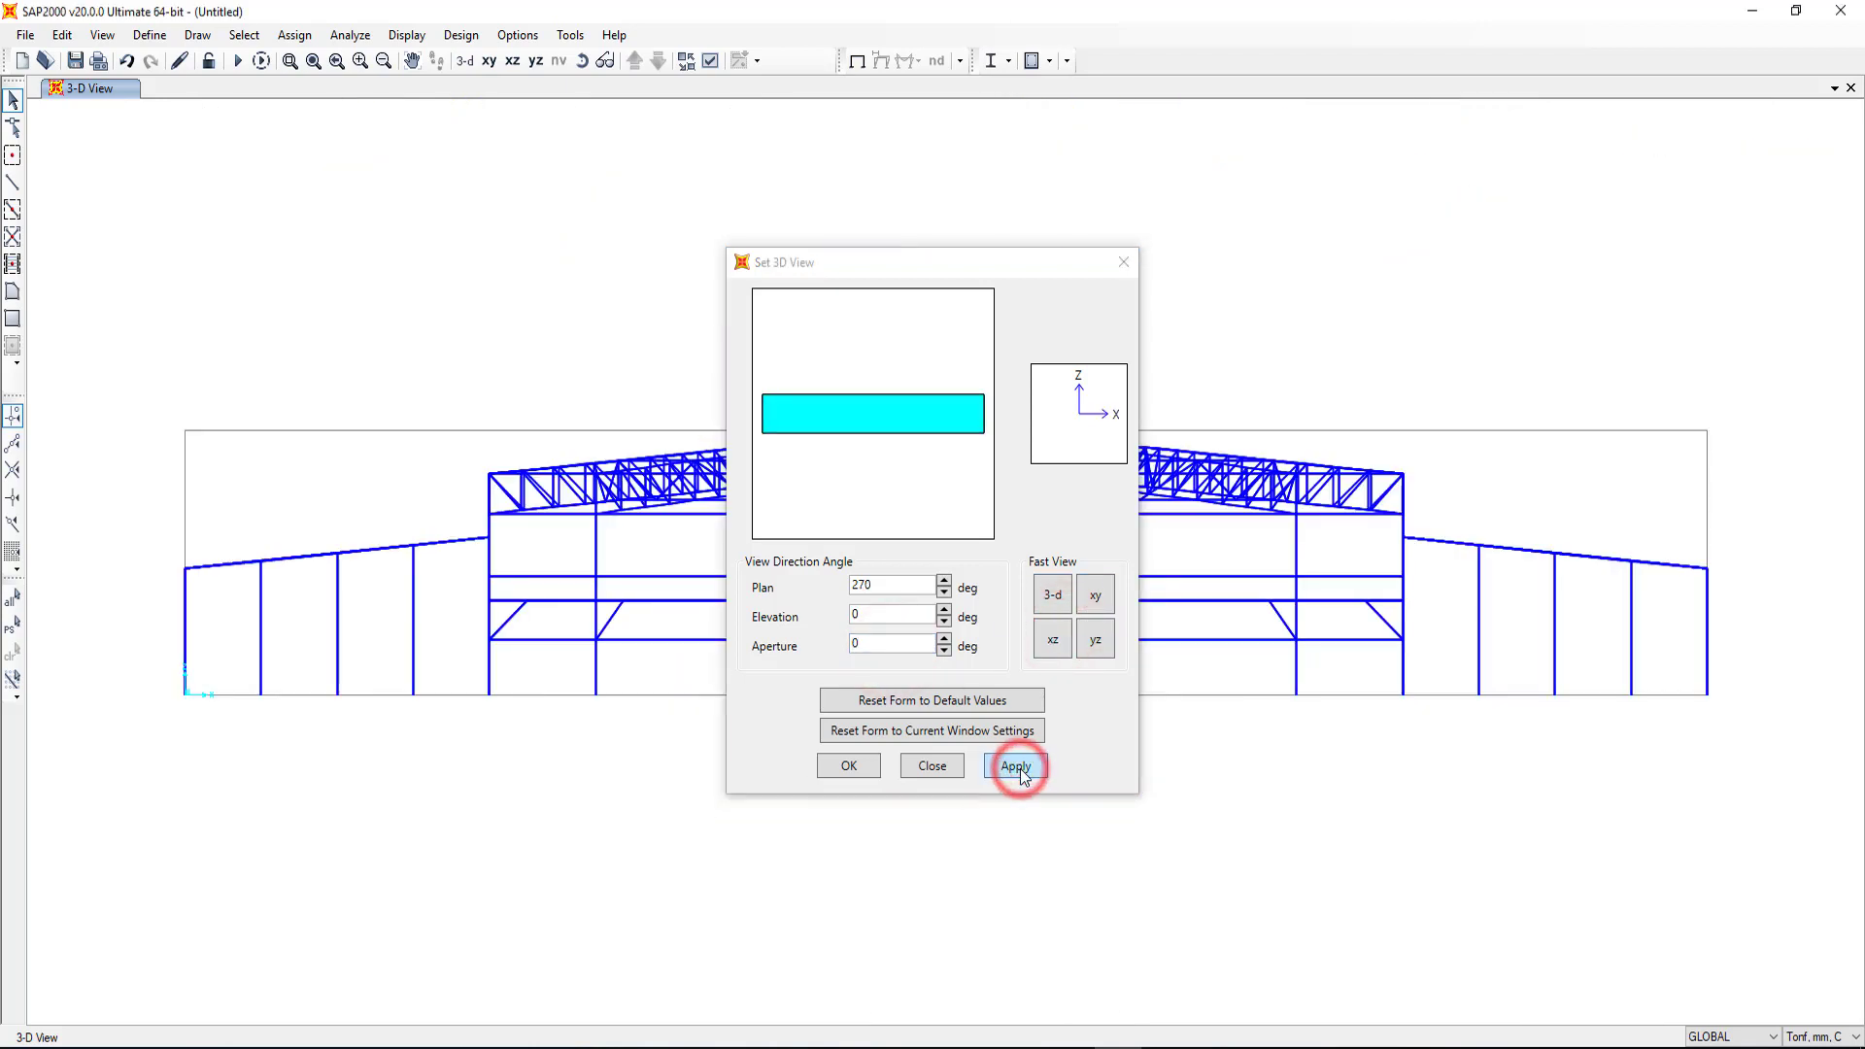
click(1124, 264)
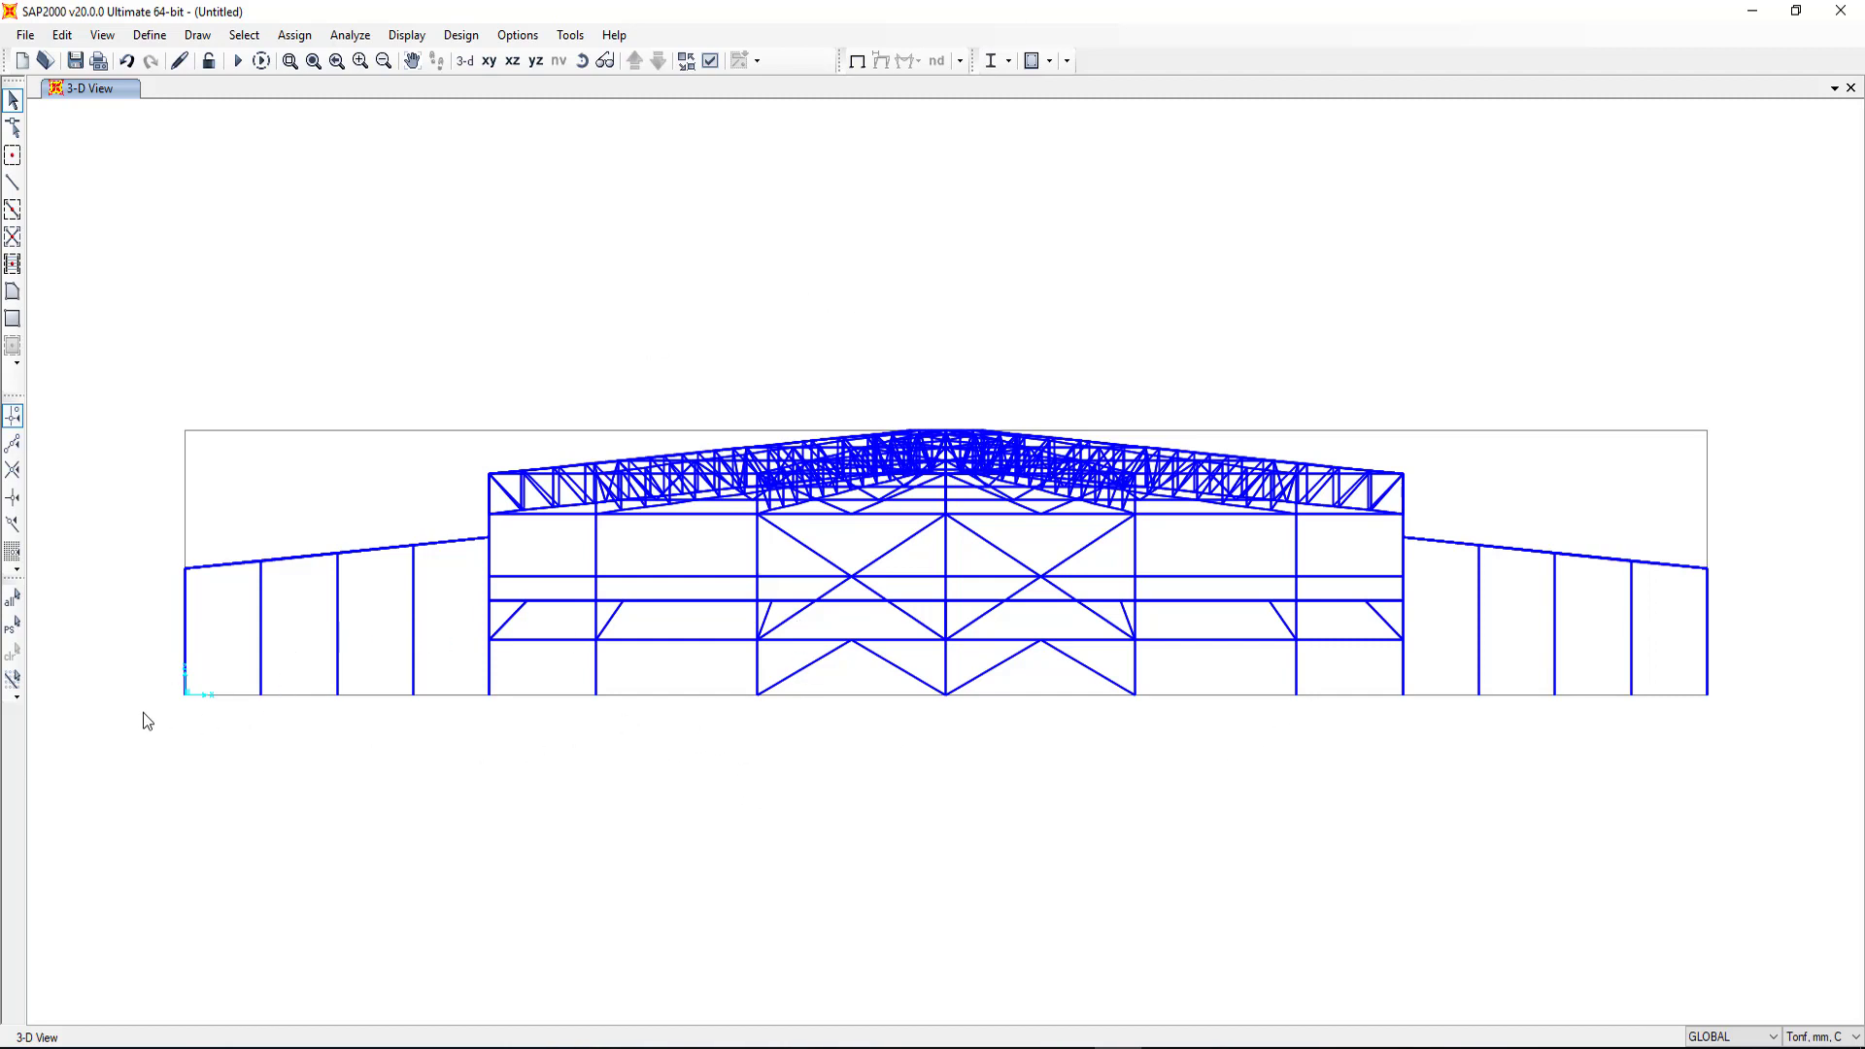
Step: Window-select the 34 base joints in the elevation, then return to a 3-D view
drag(160, 687, 1812, 773)
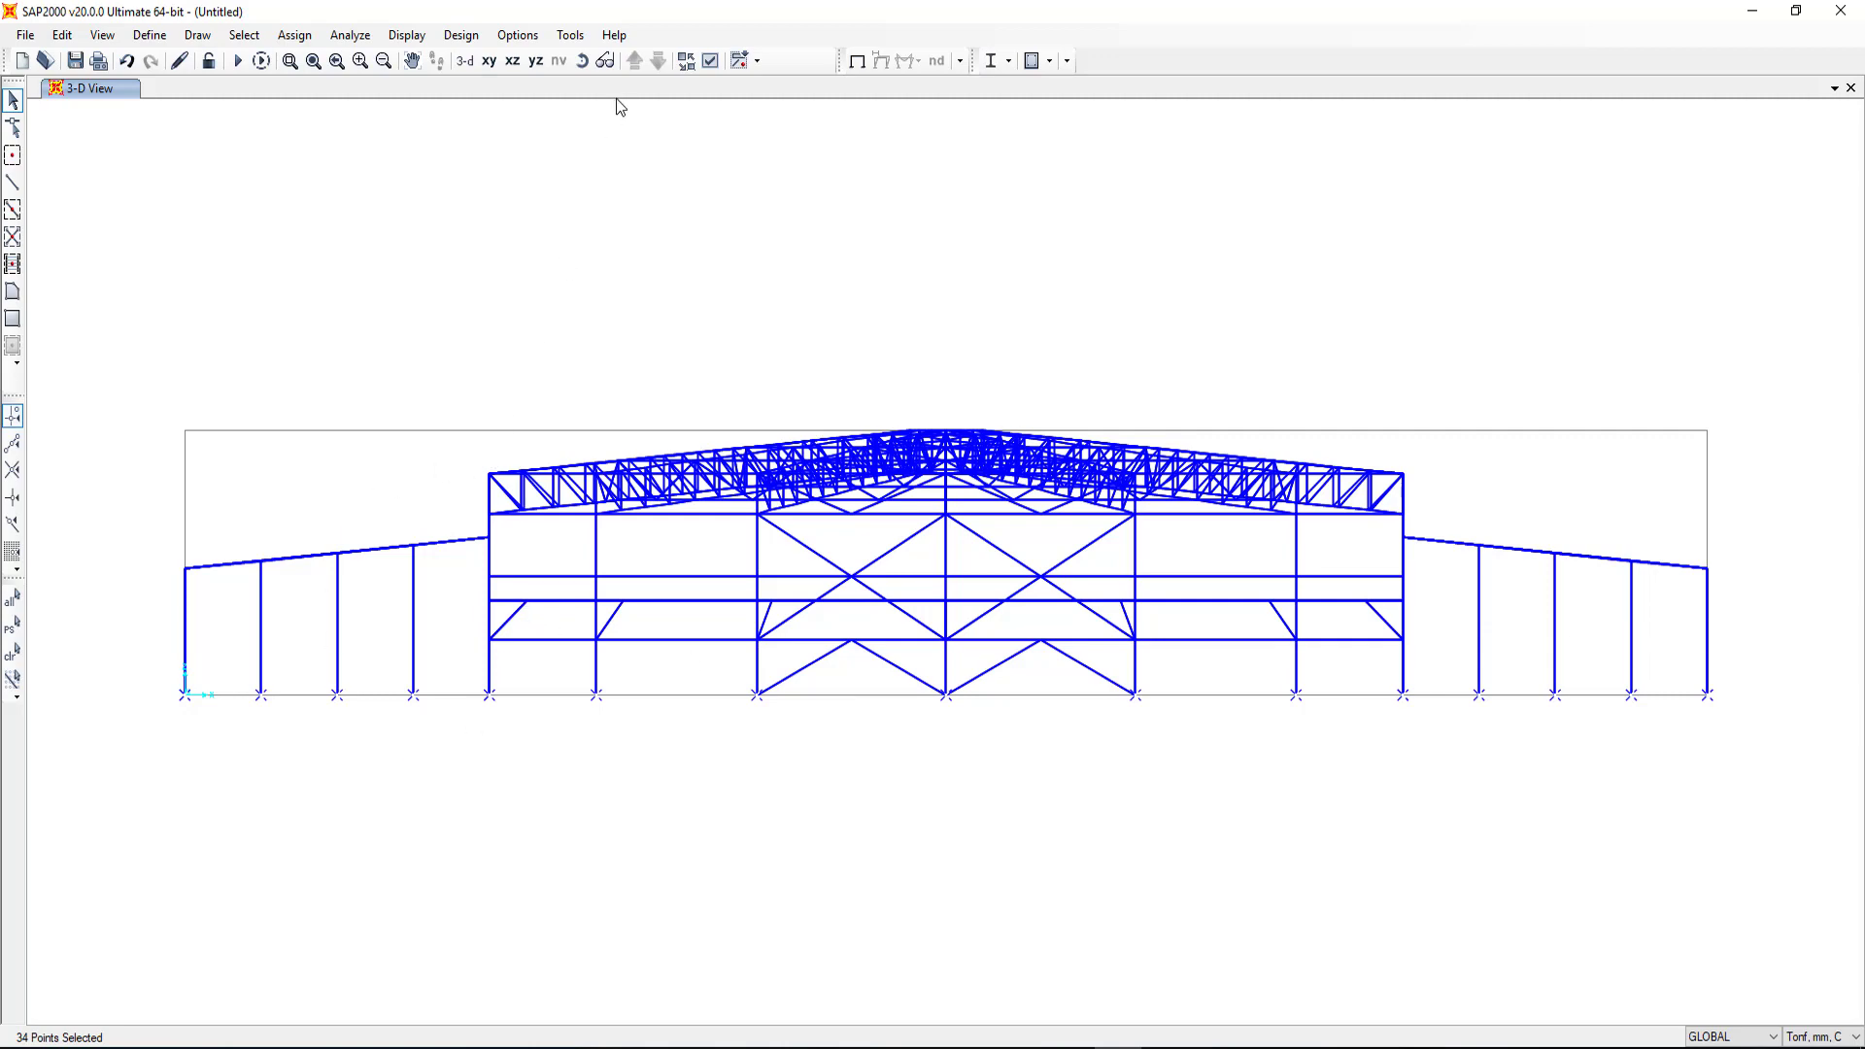
click(462, 72)
scroll(654, 746, up, 4)
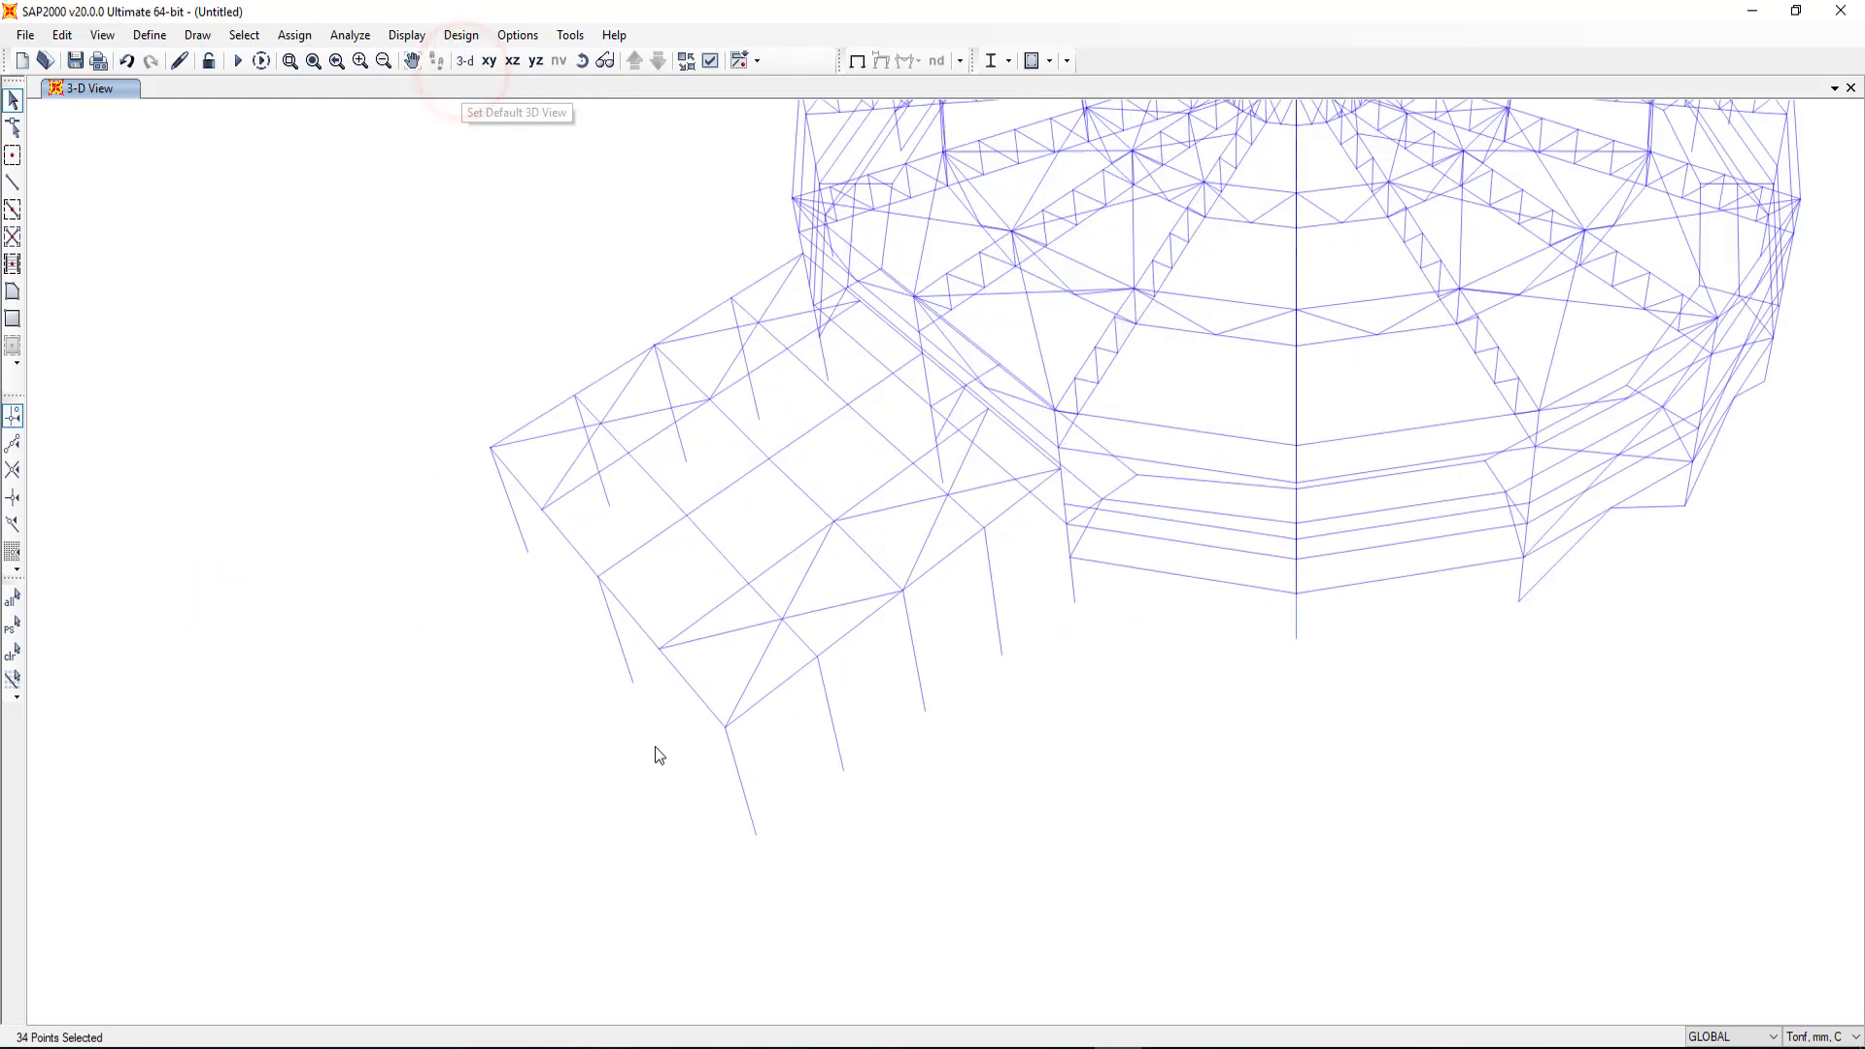
scroll(601, 639, up, 3)
scroll(545, 549, down, 2)
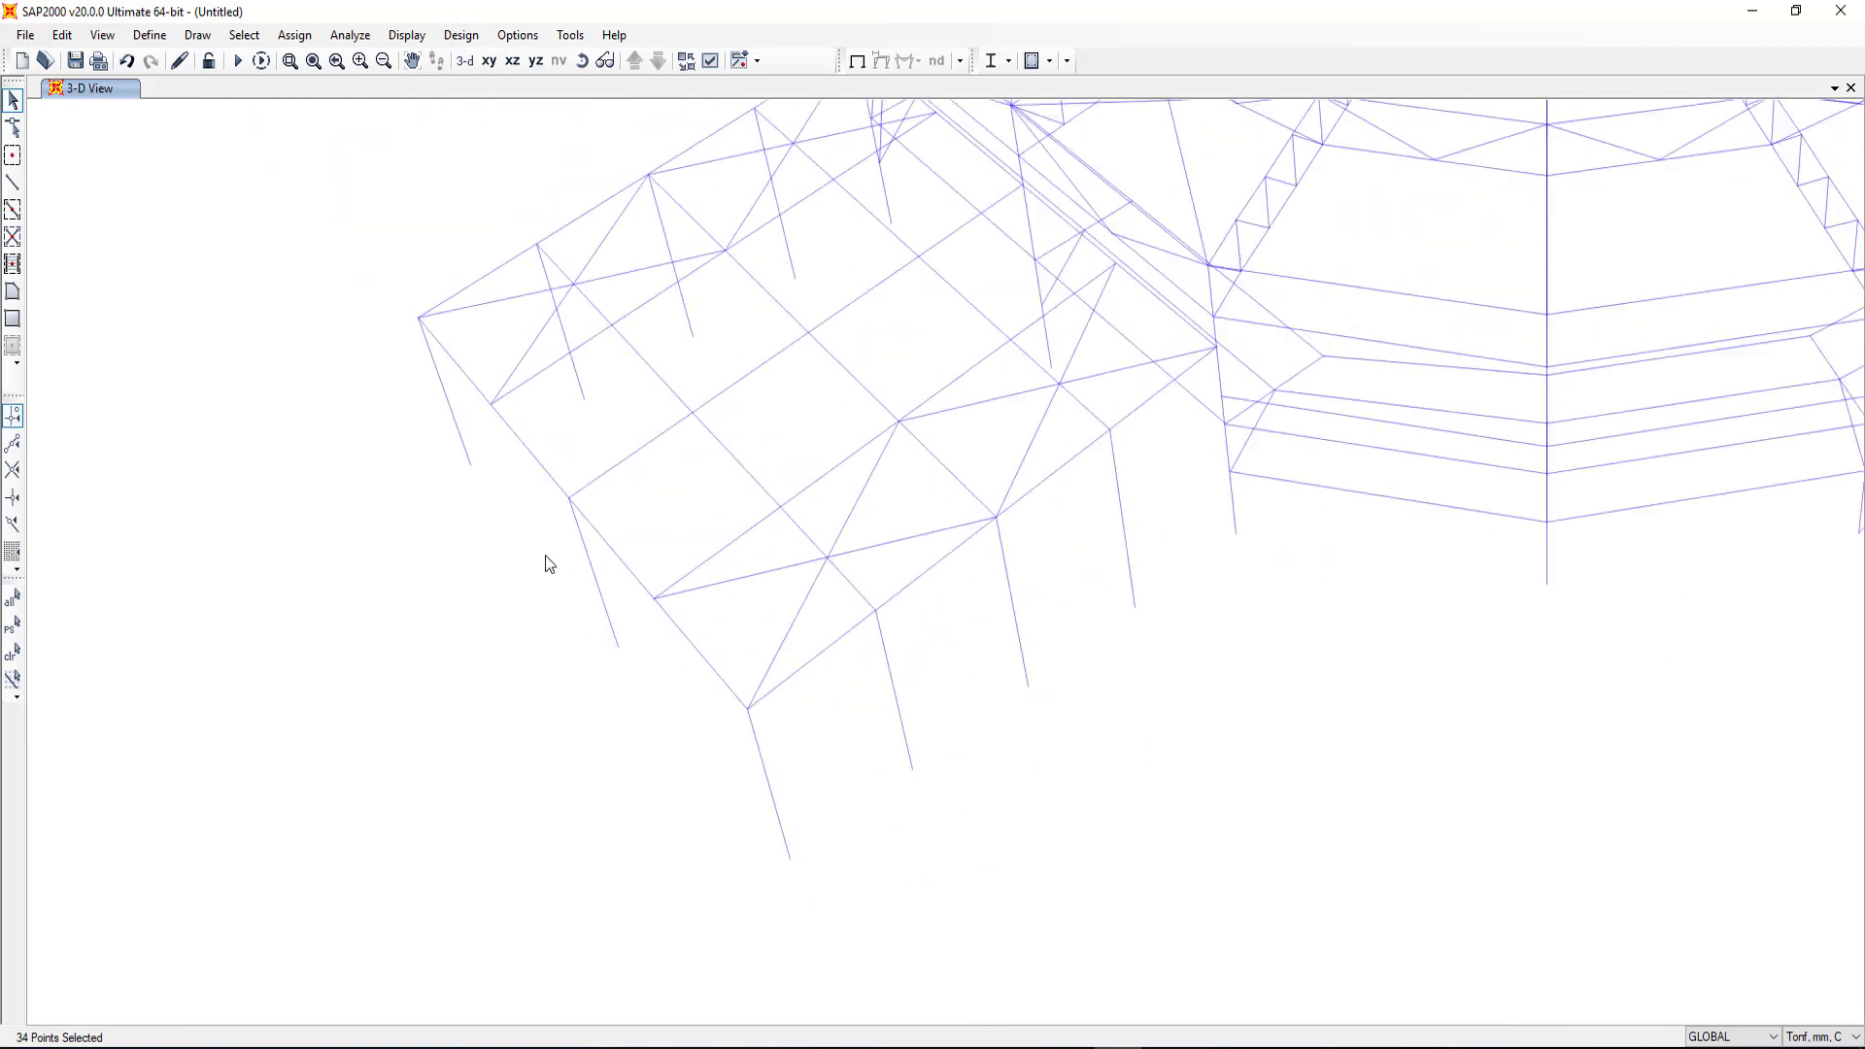
scroll(445, 532, down, 2)
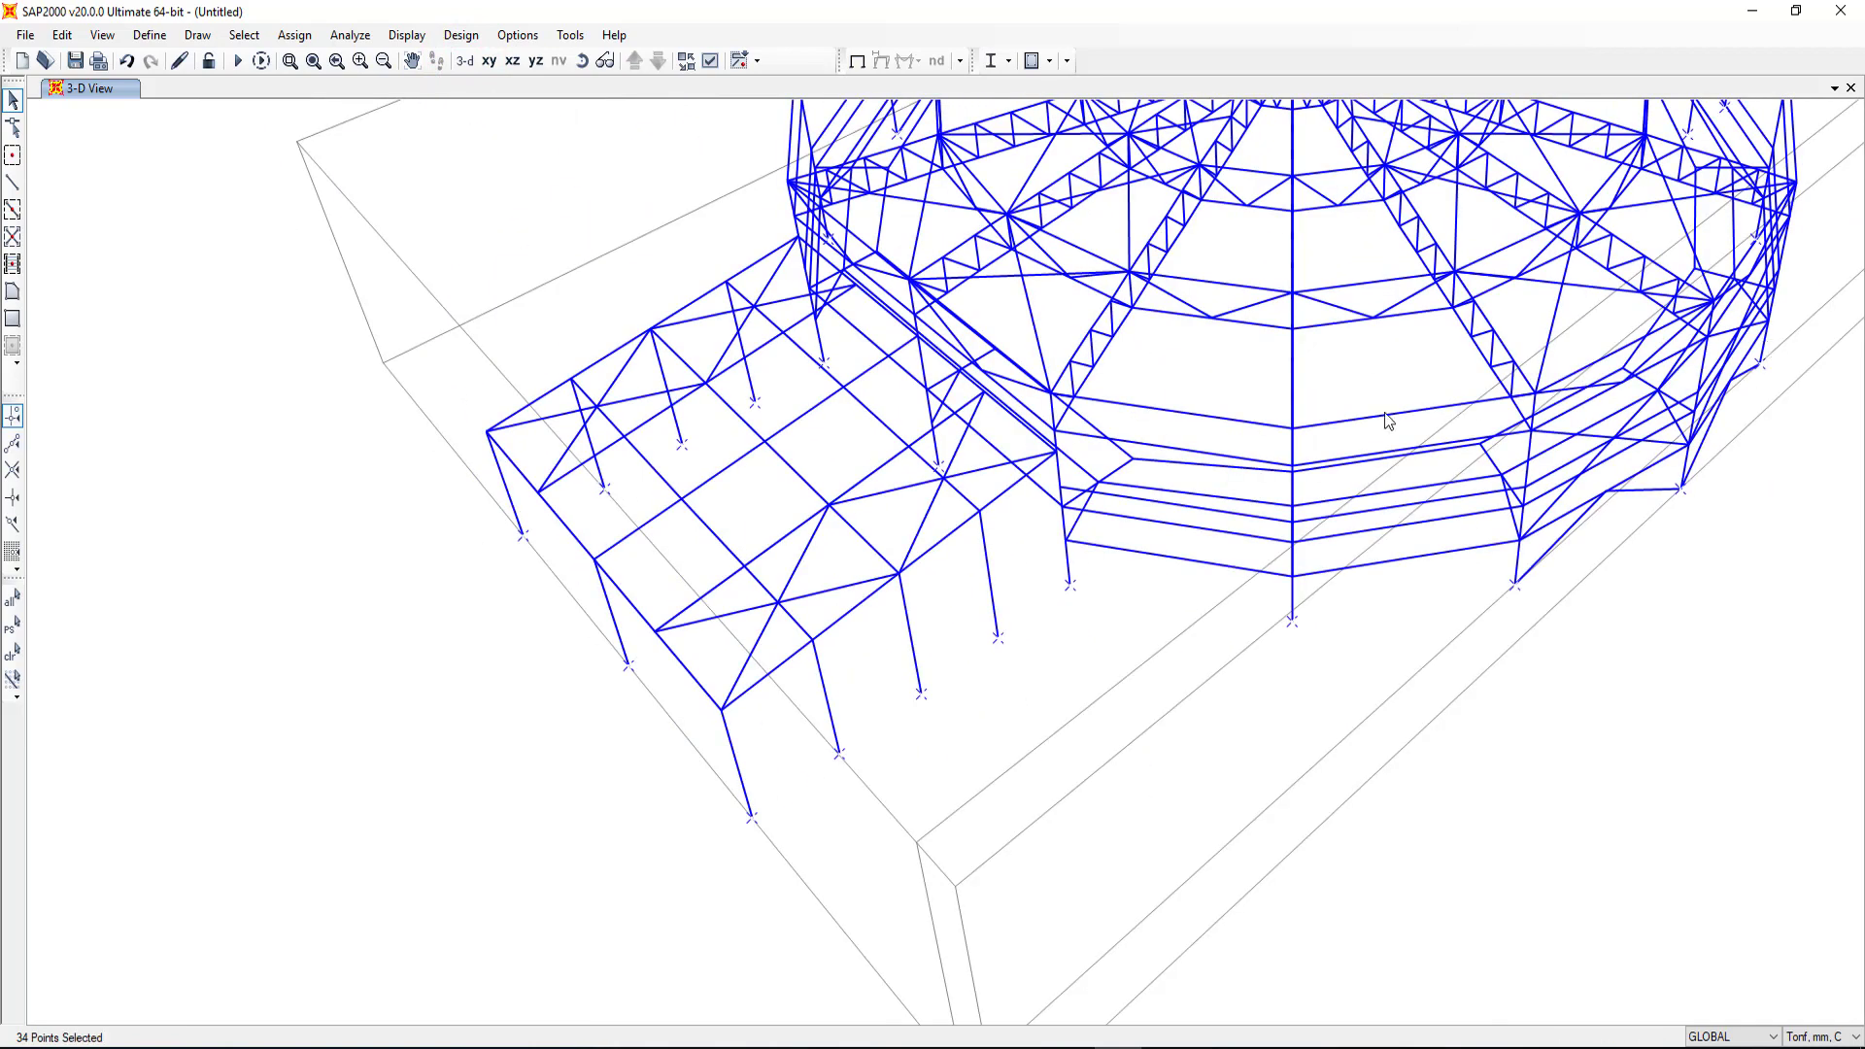
Step: Give the 34 selected base joints pinned restraints fixing translations 1, 2 and 3
click(296, 36)
mouse_move(349, 61)
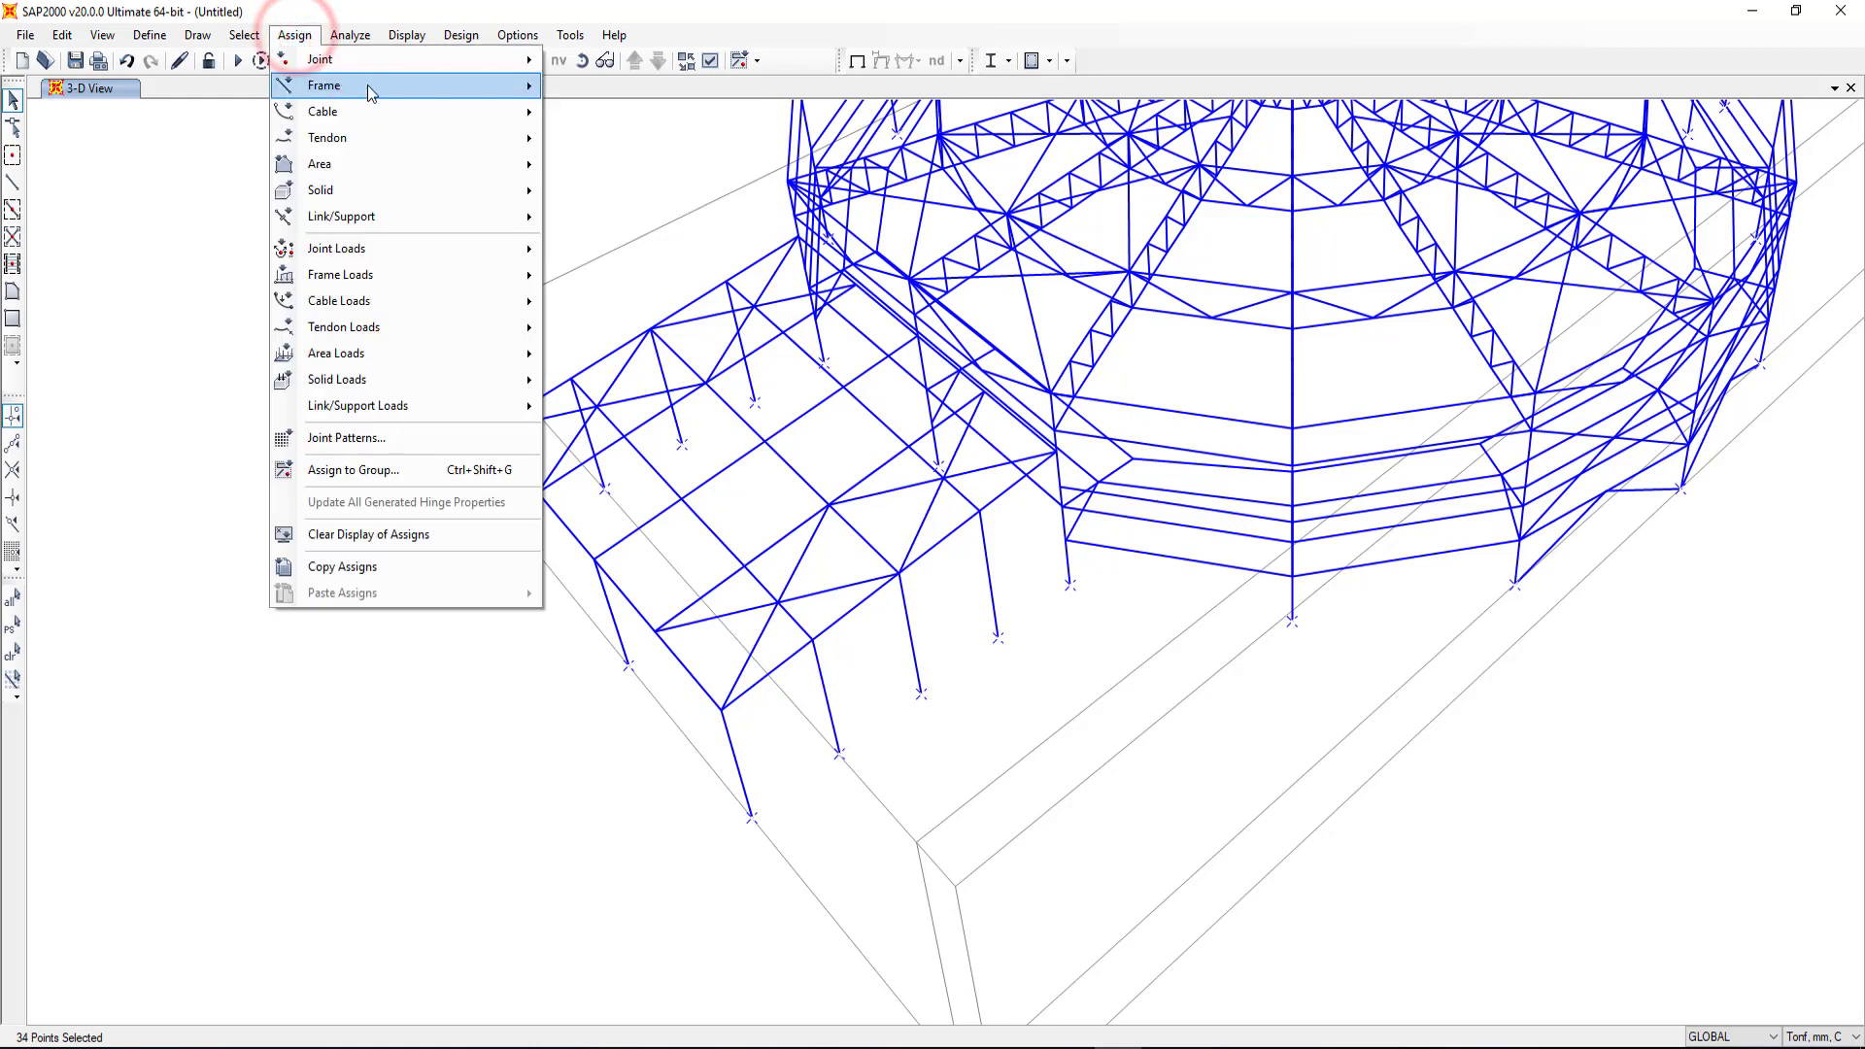
click(607, 60)
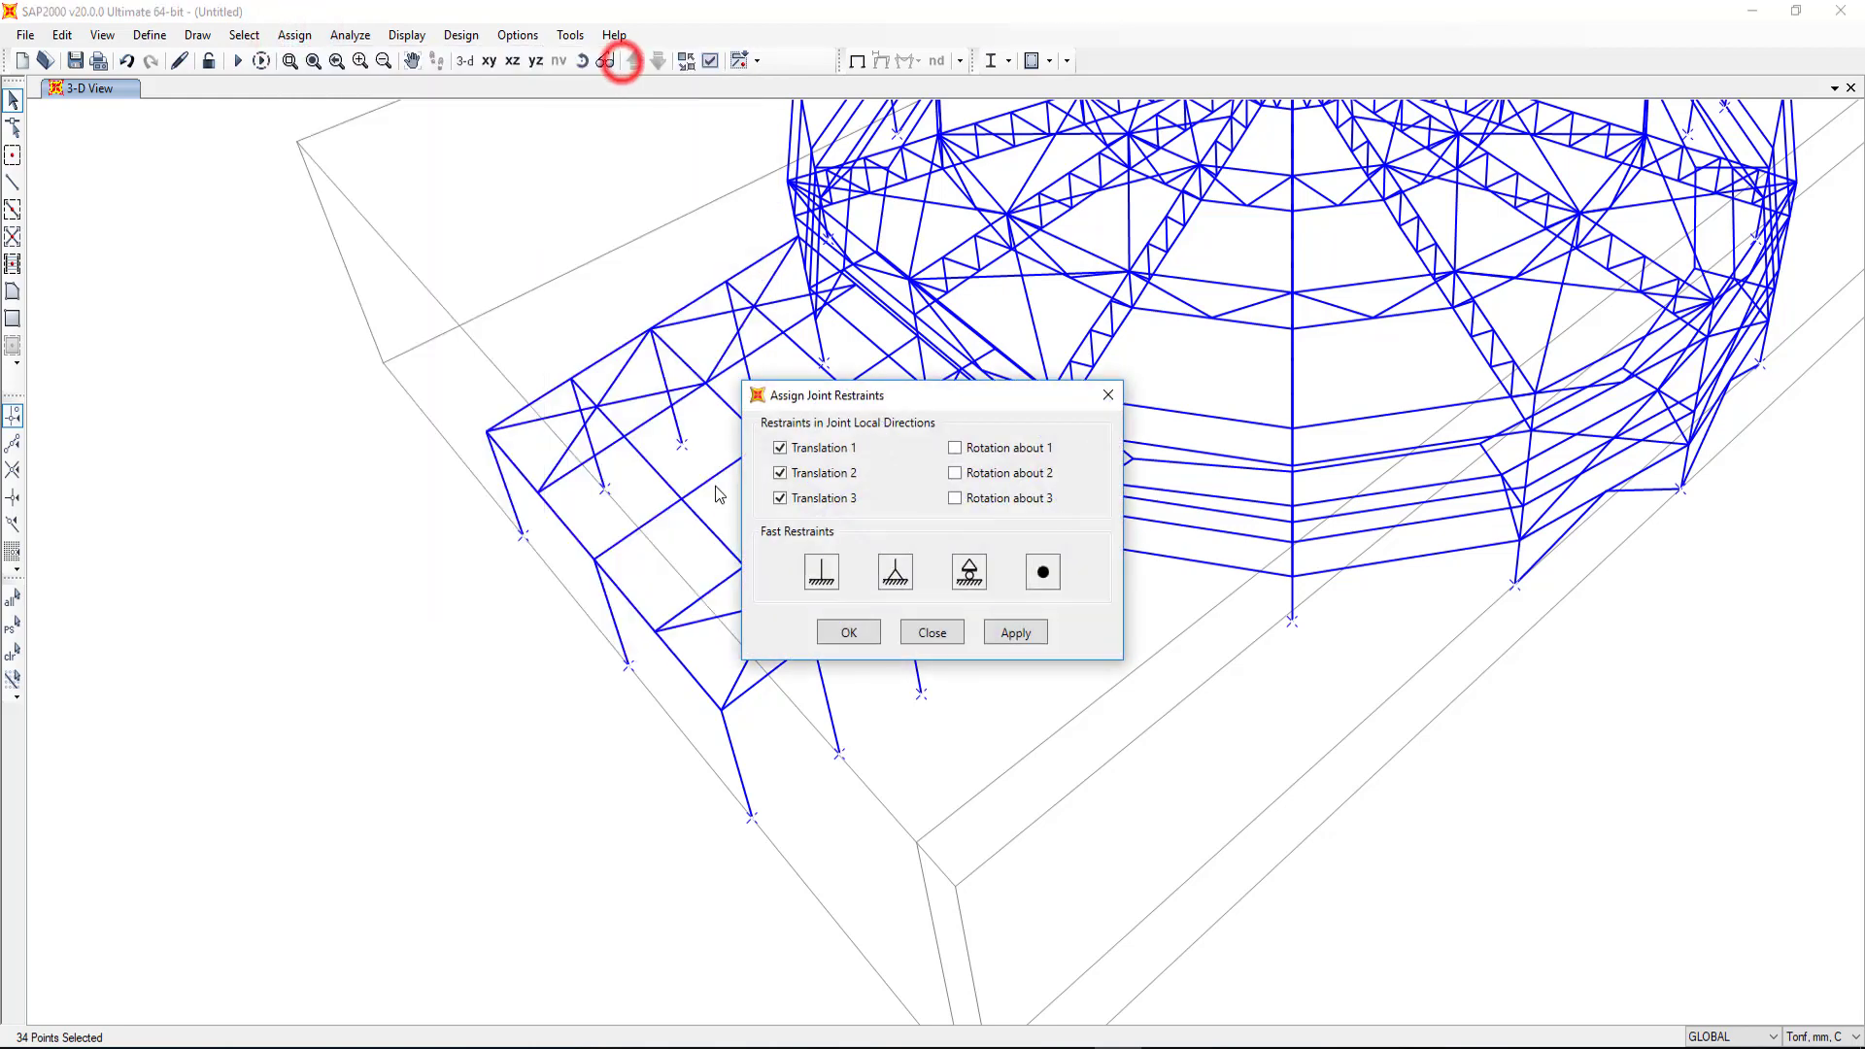
click(894, 573)
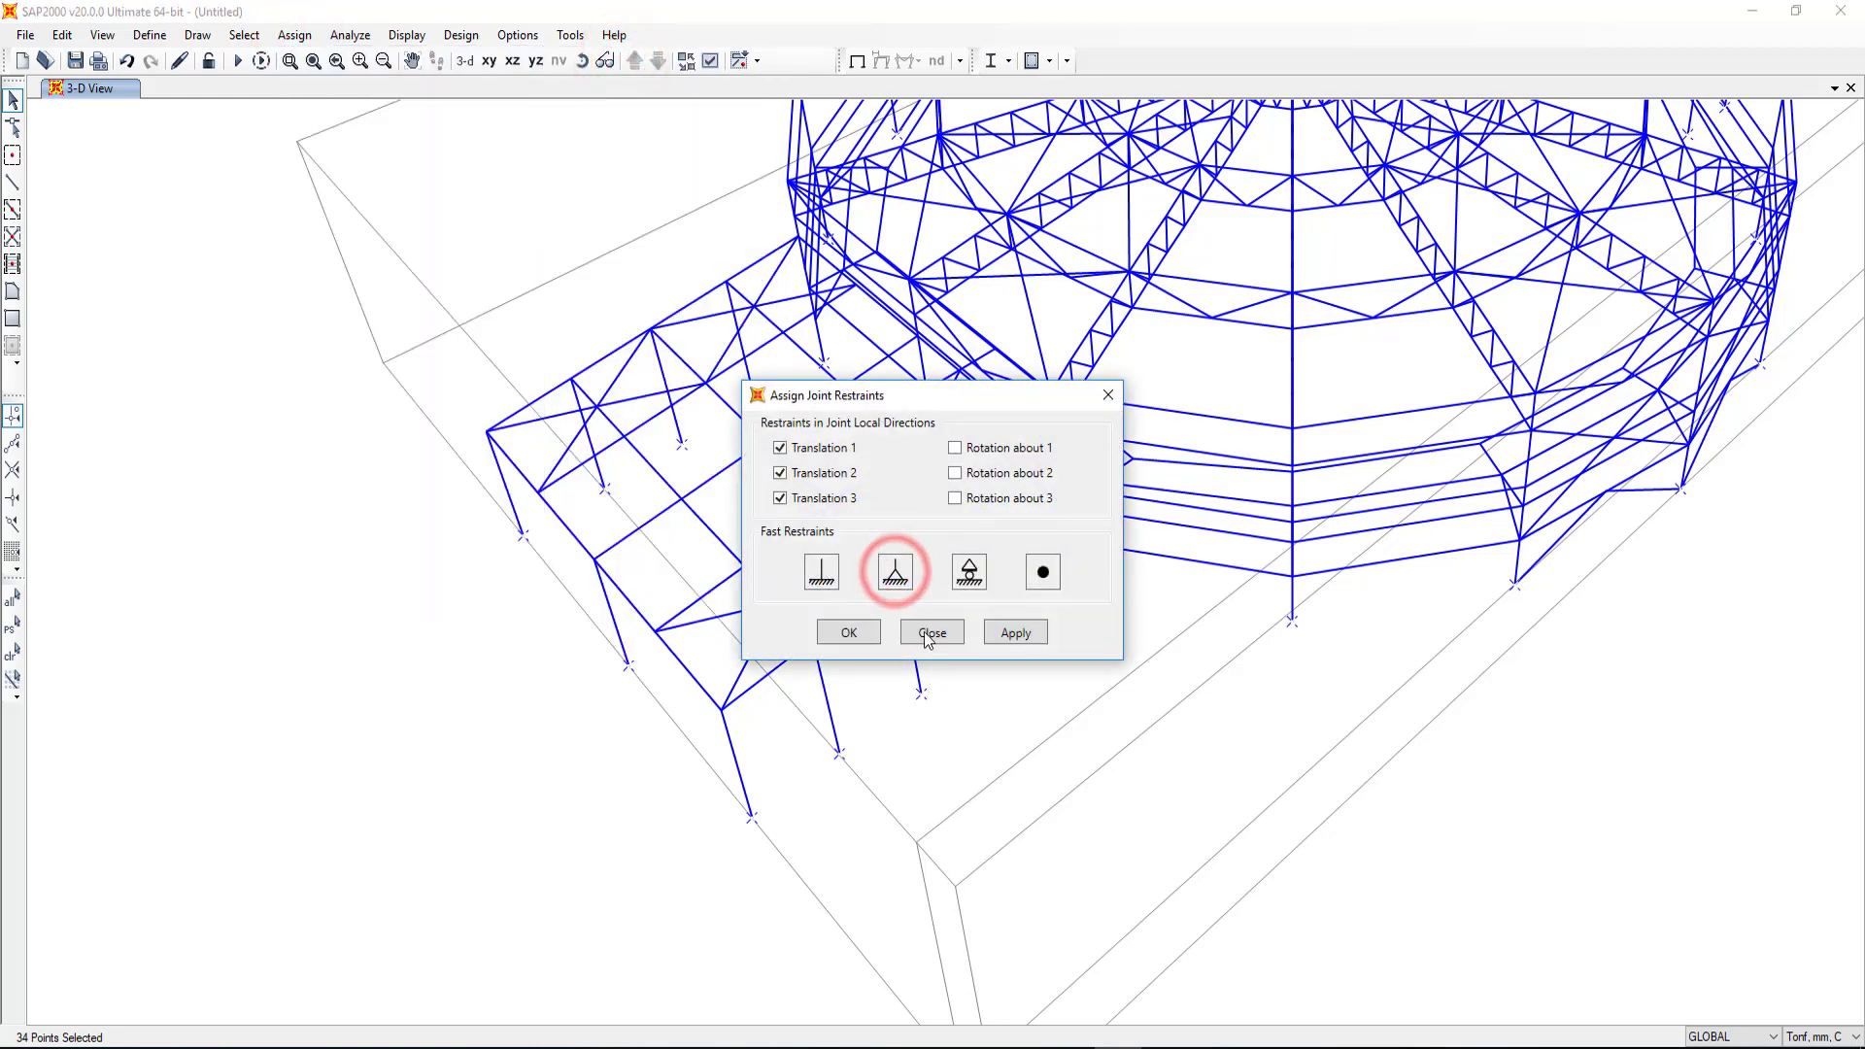
click(1014, 634)
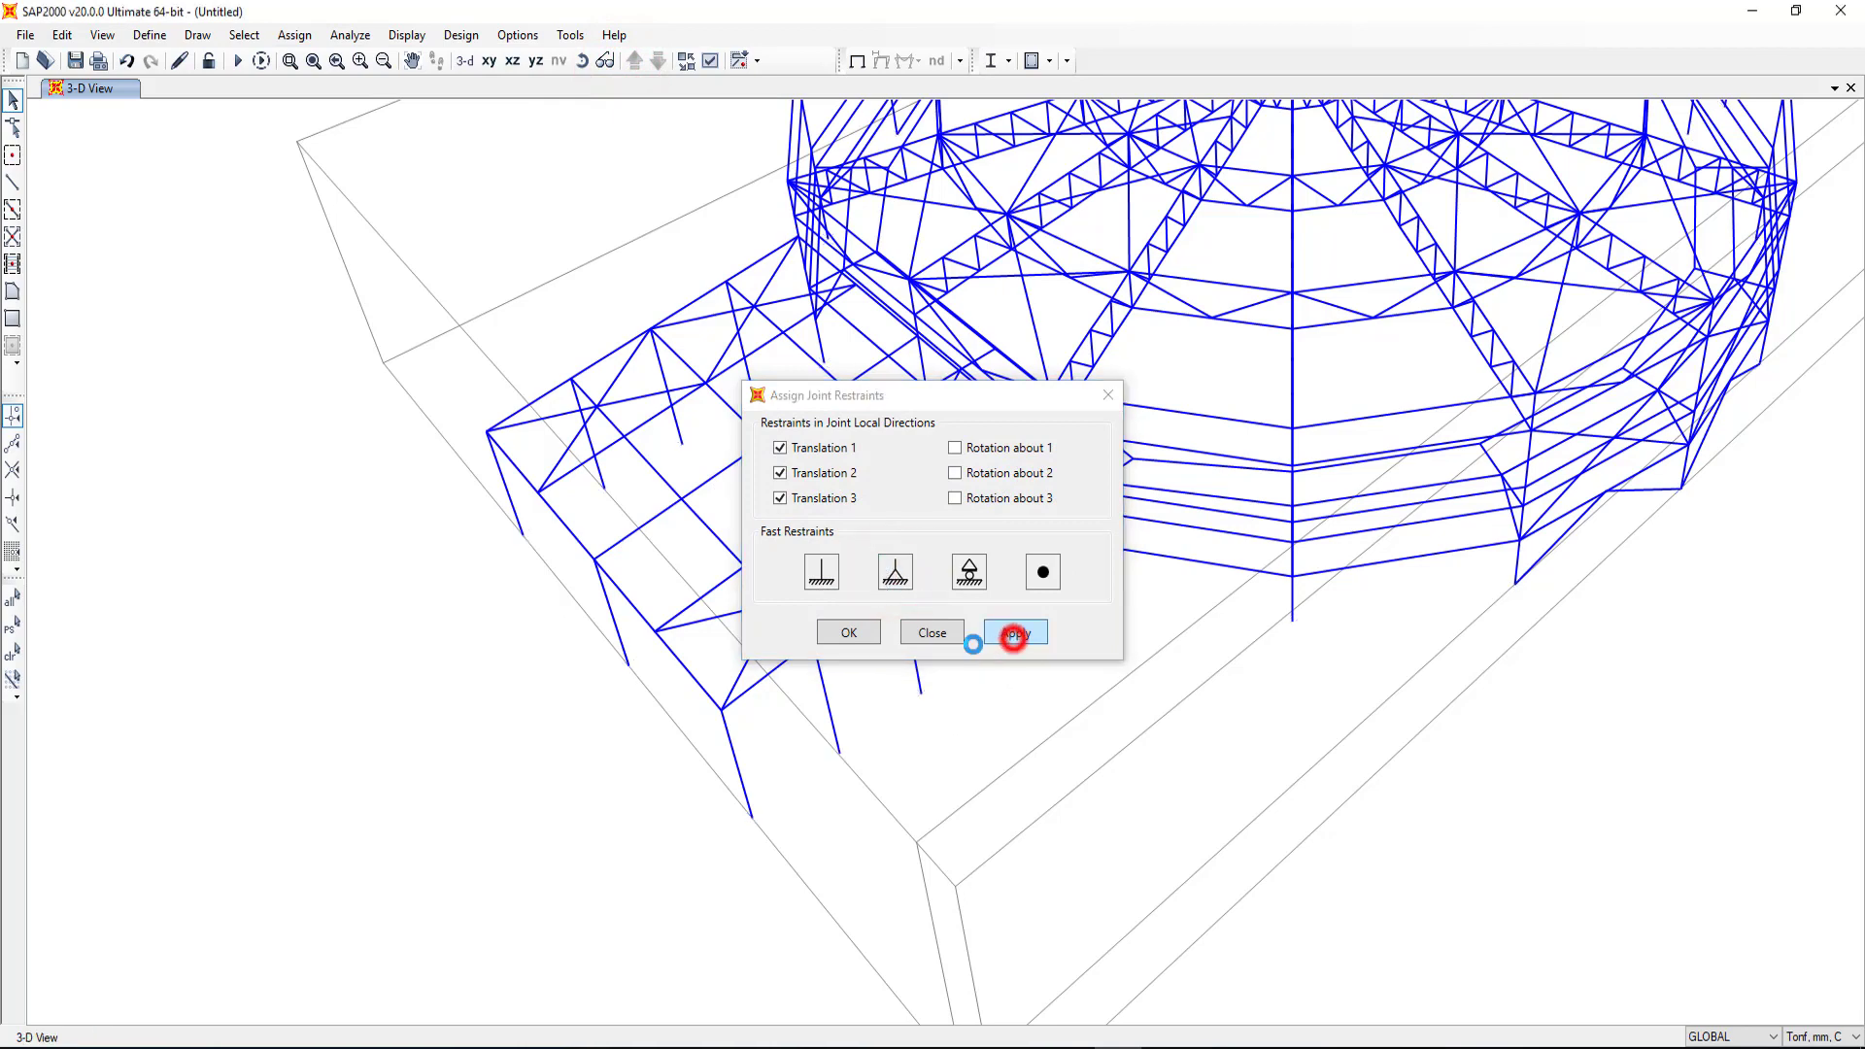
click(848, 634)
scroll(932, 854, down, 5)
scroll(1014, 826, up, 2)
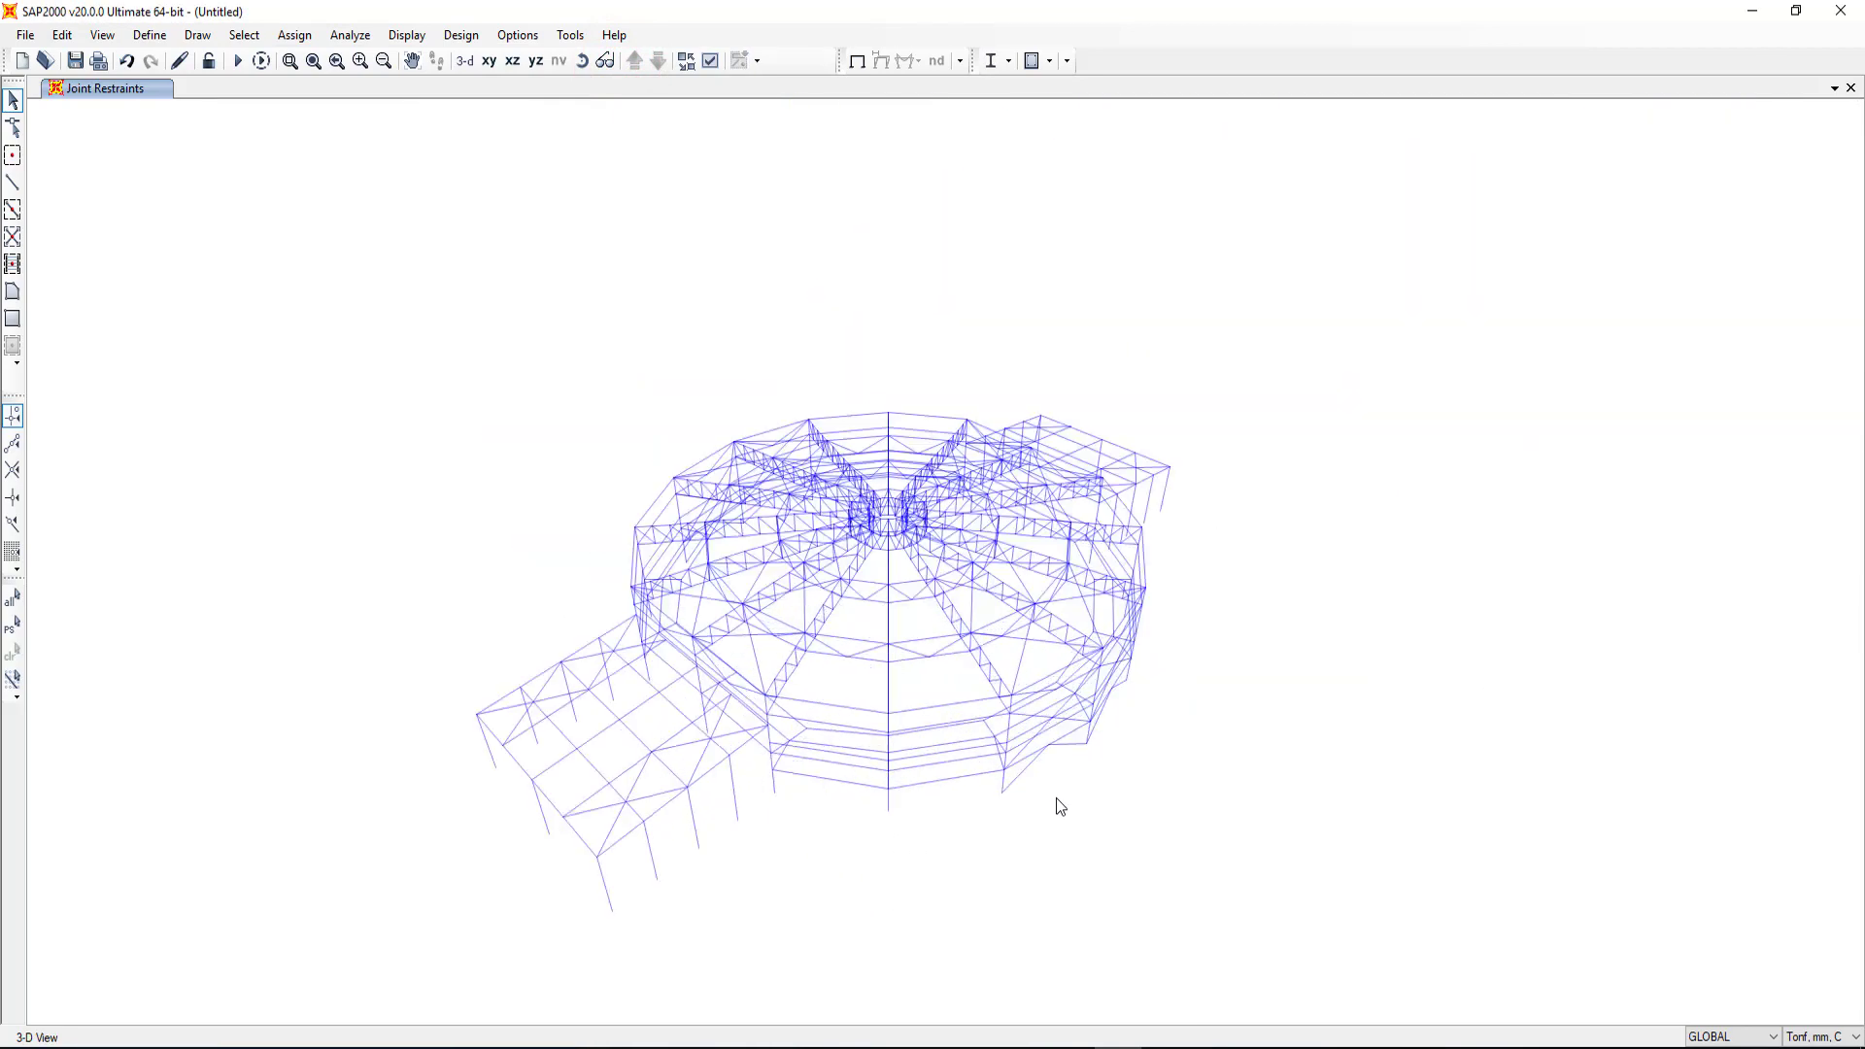
scroll(940, 794, up, 3)
scroll(901, 768, down, 1)
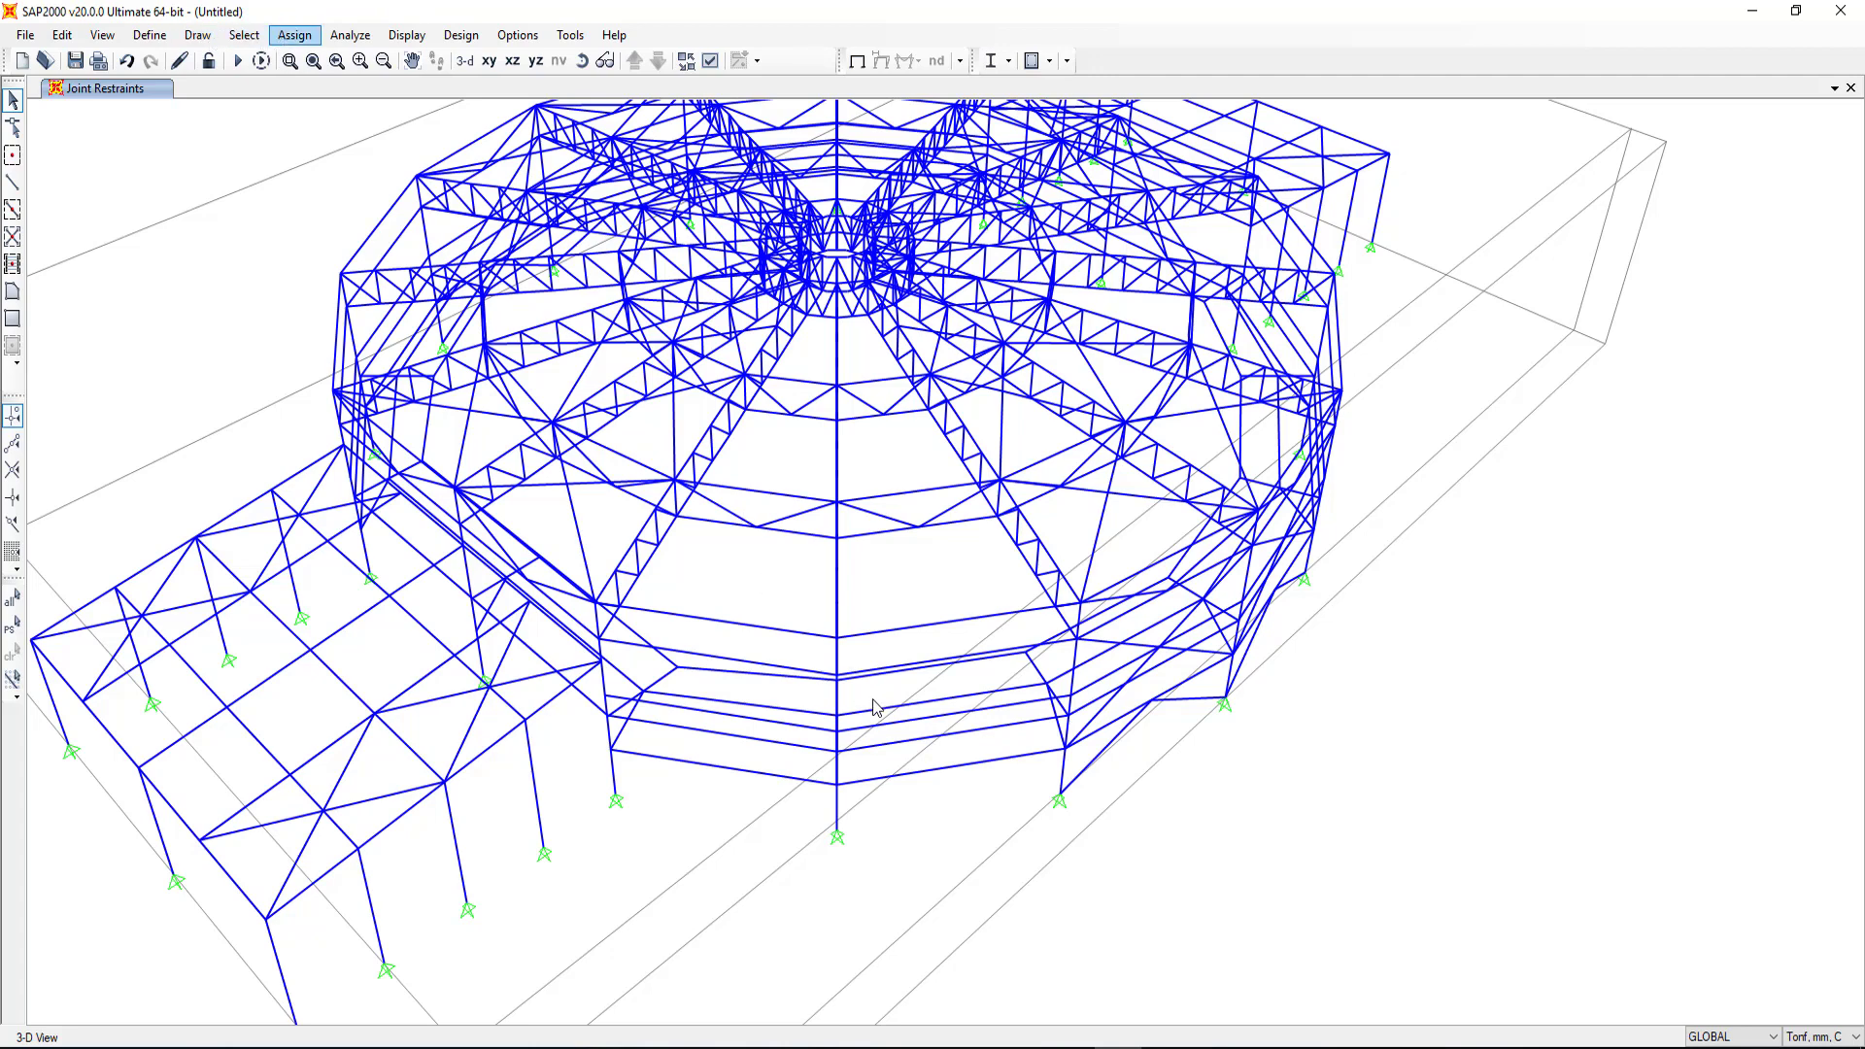
click(152, 36)
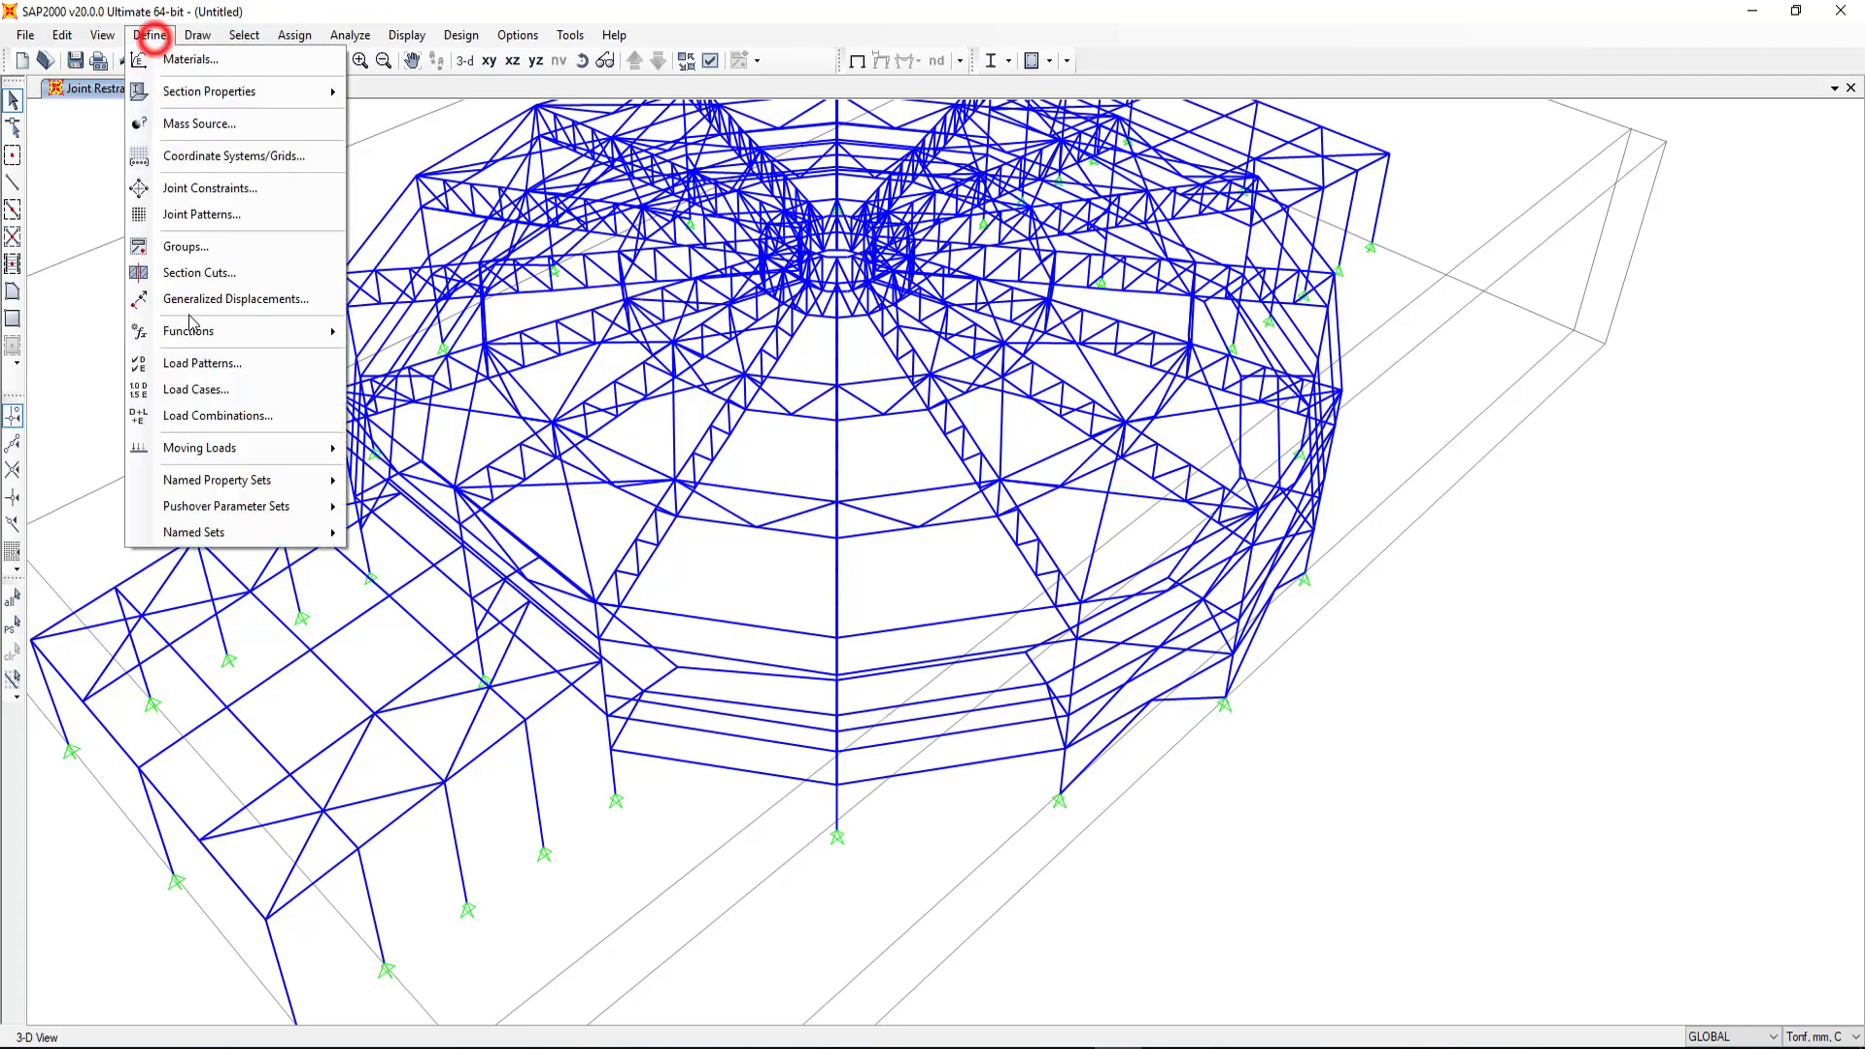
click(221, 367)
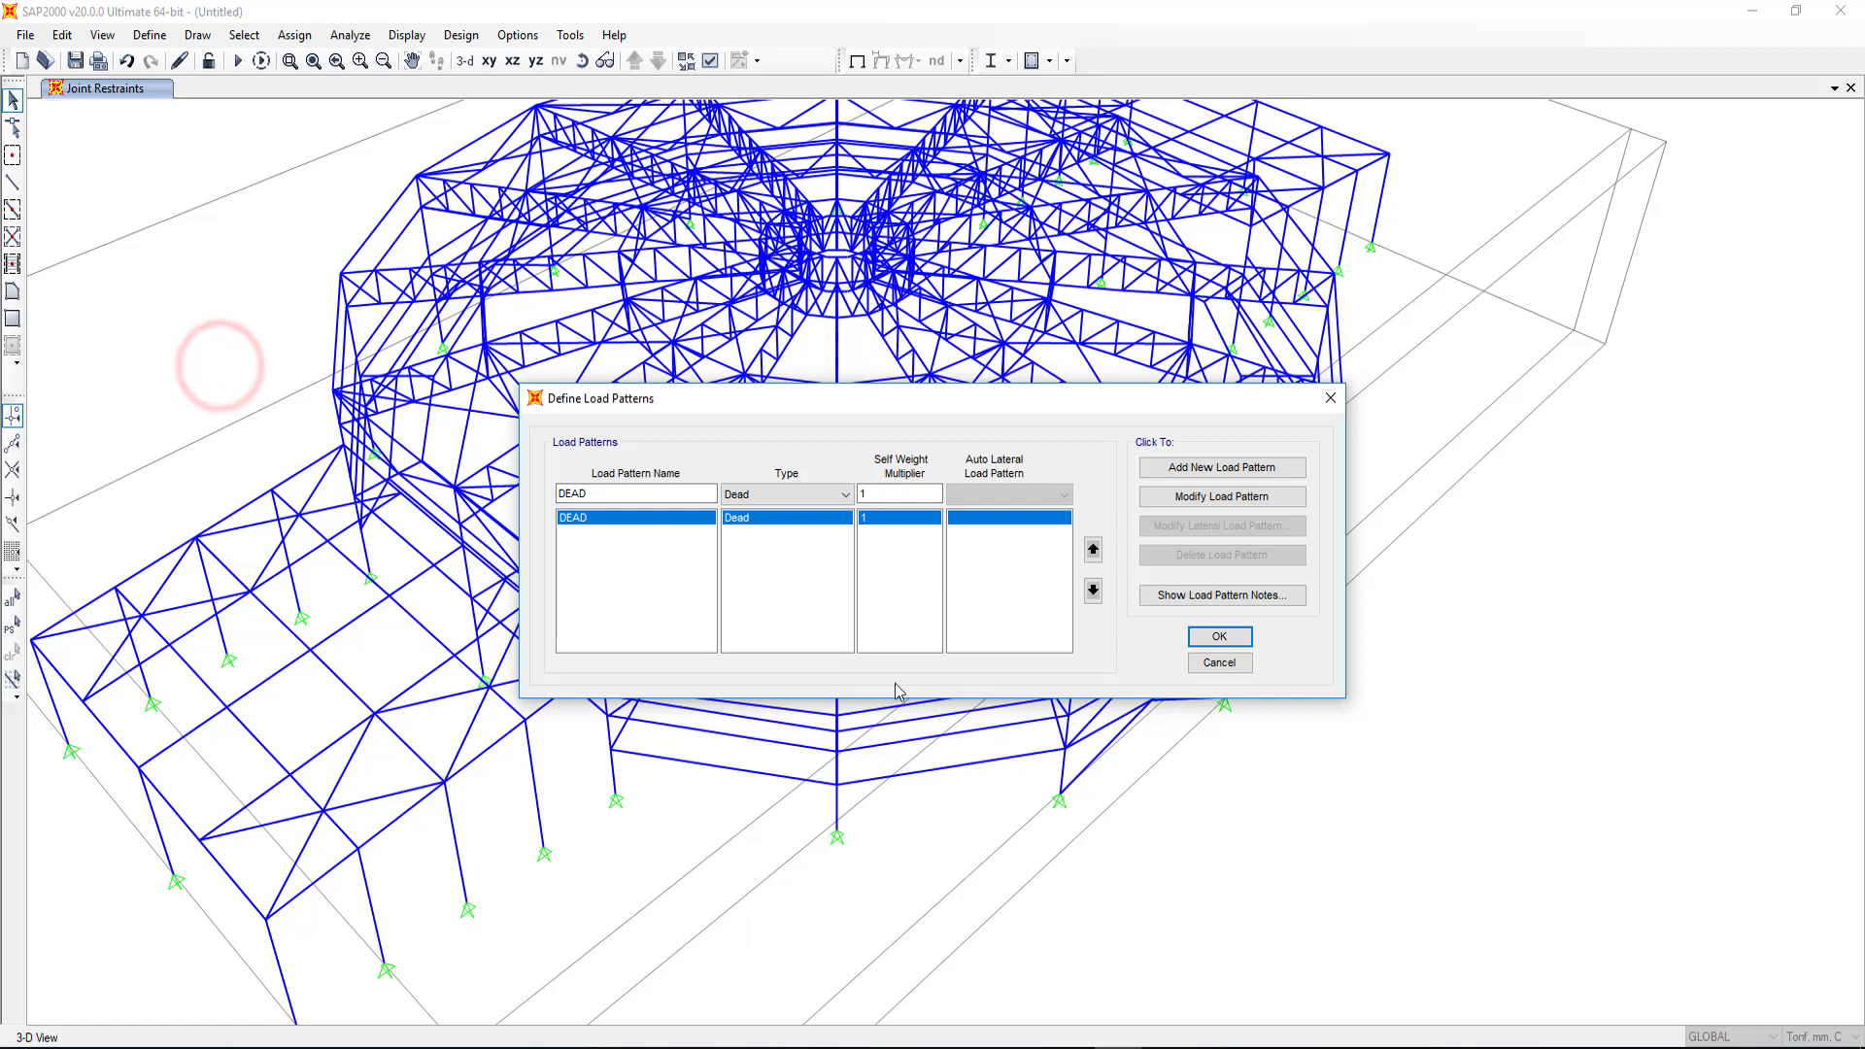
click(901, 518)
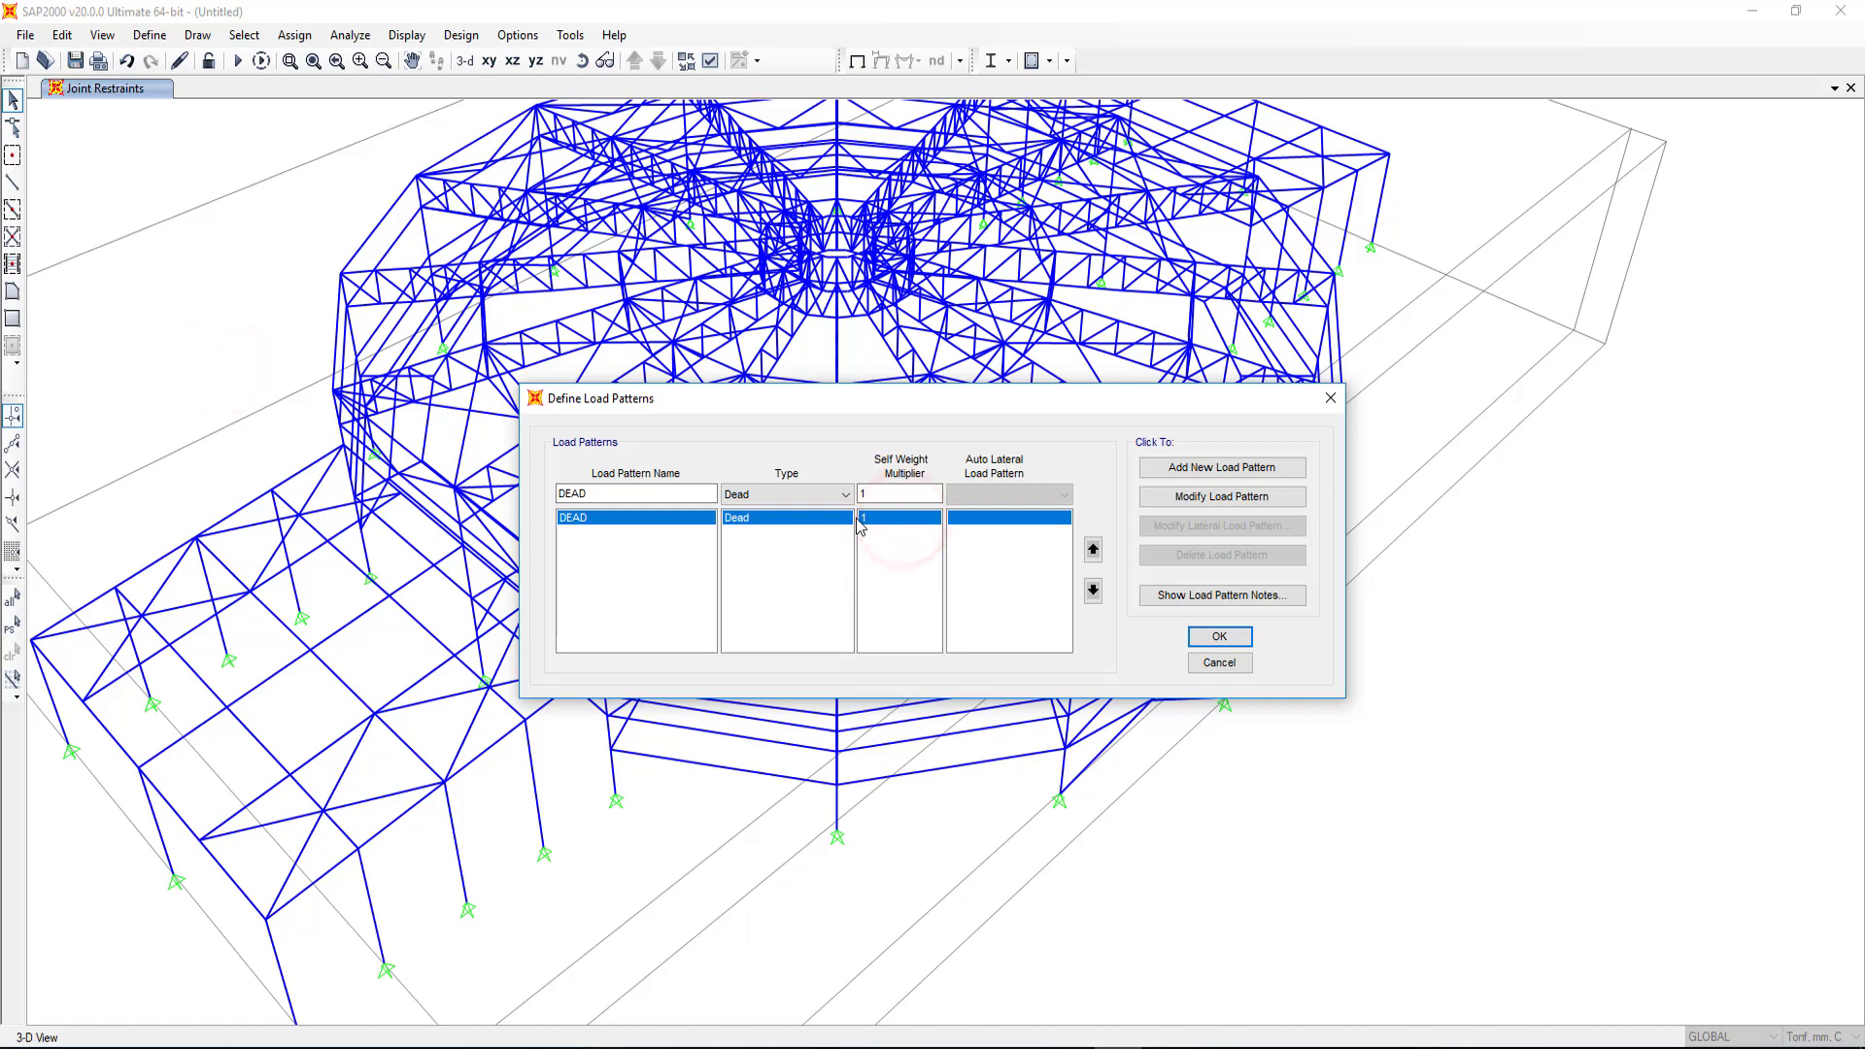
click(1329, 398)
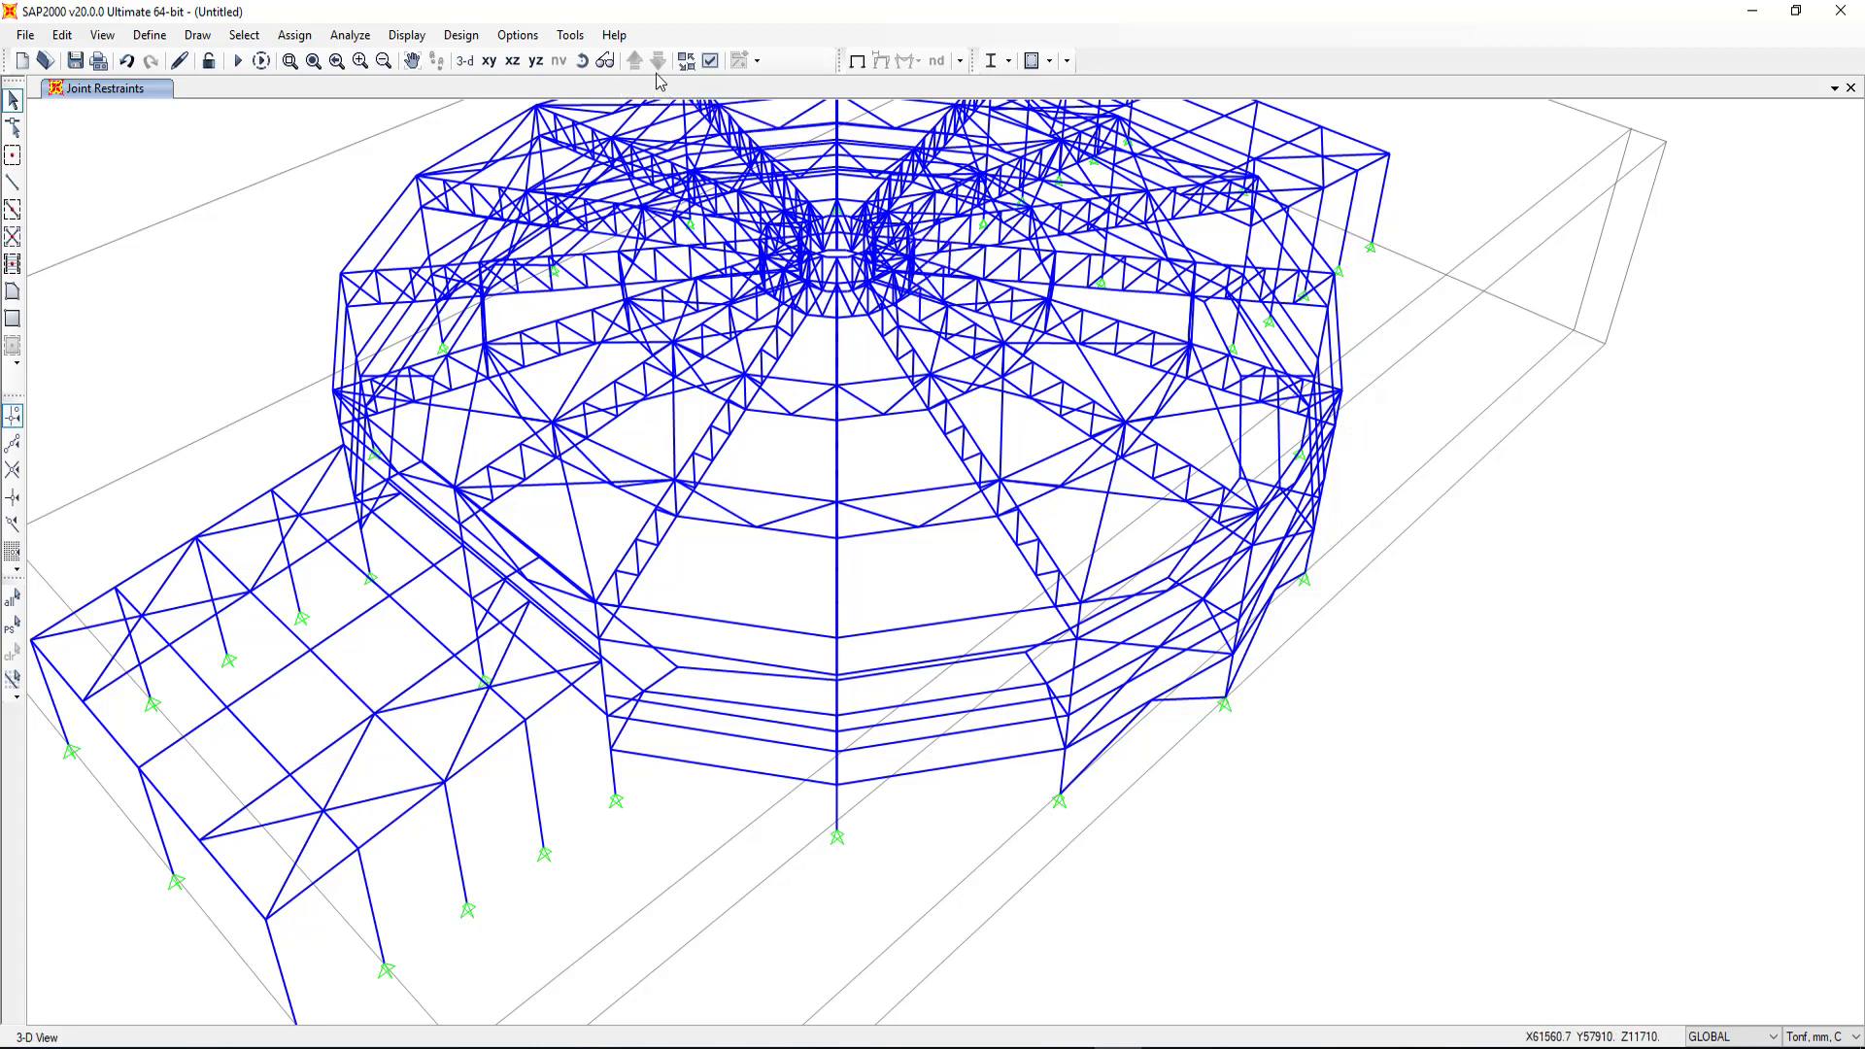
click(706, 62)
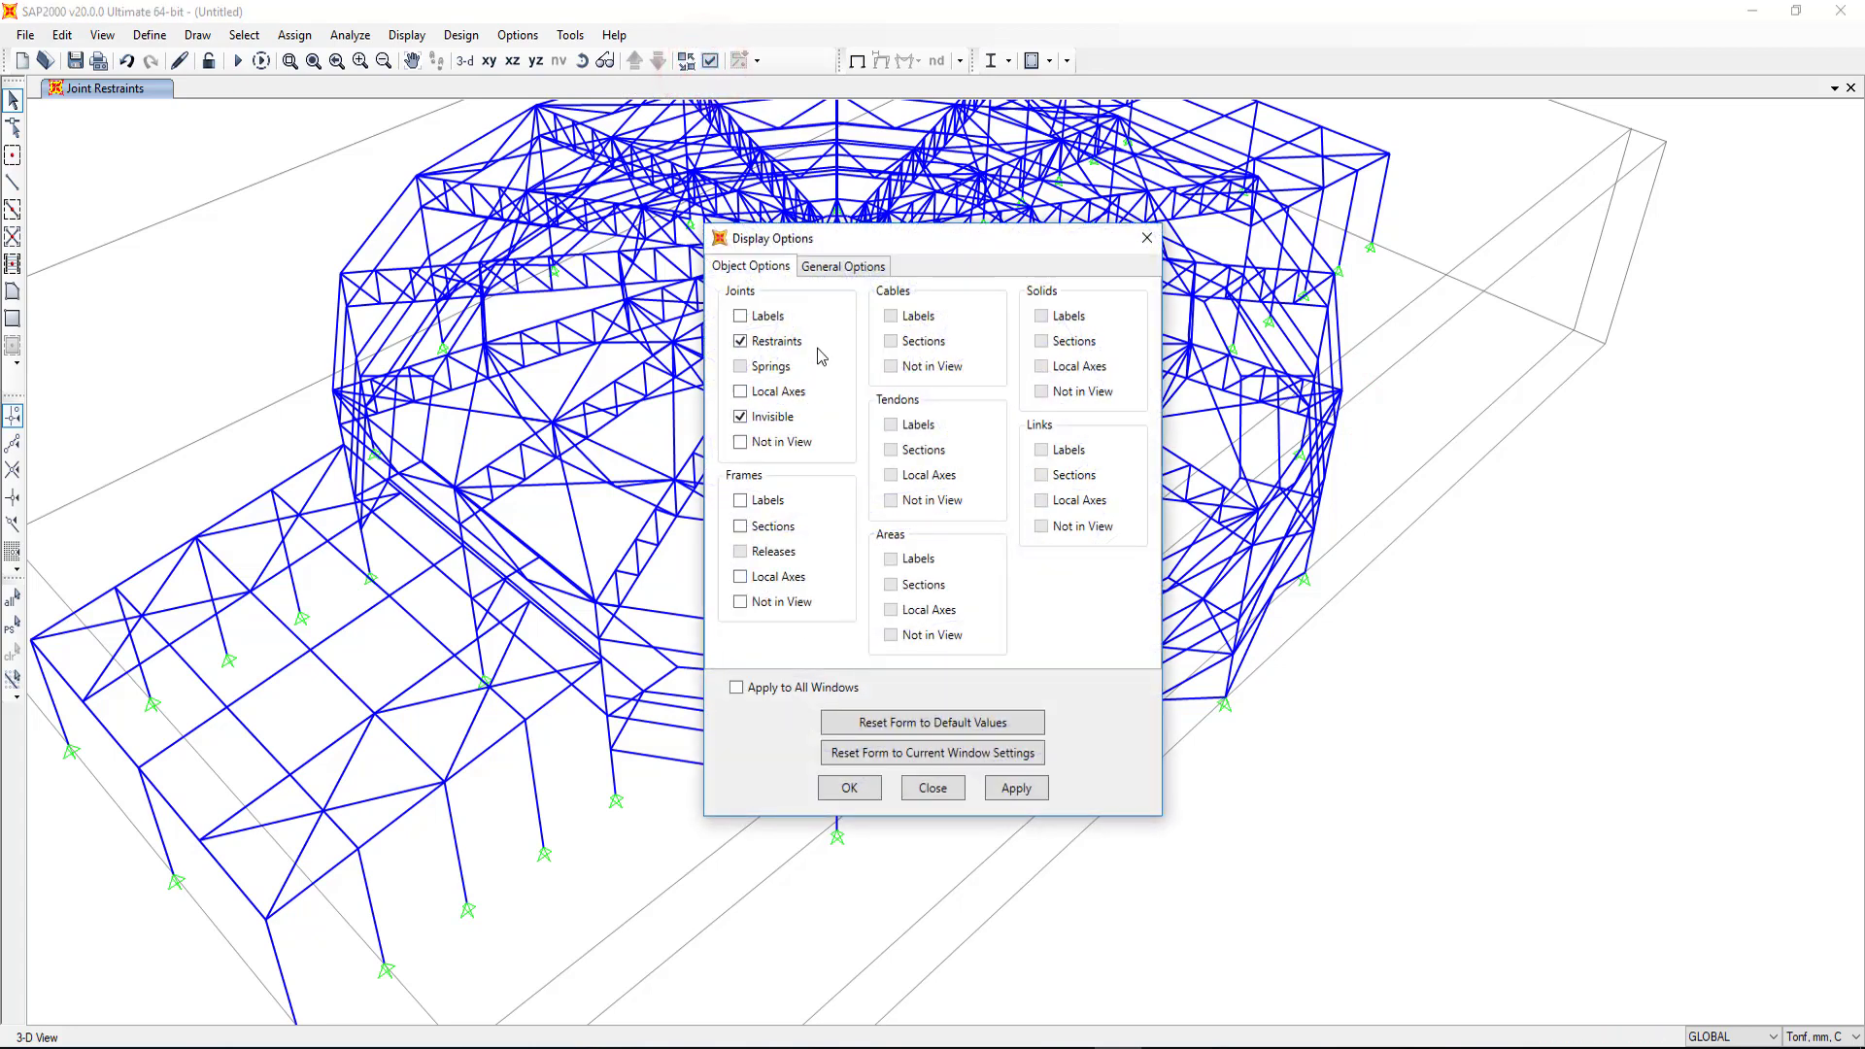
click(1145, 237)
click(710, 60)
click(777, 529)
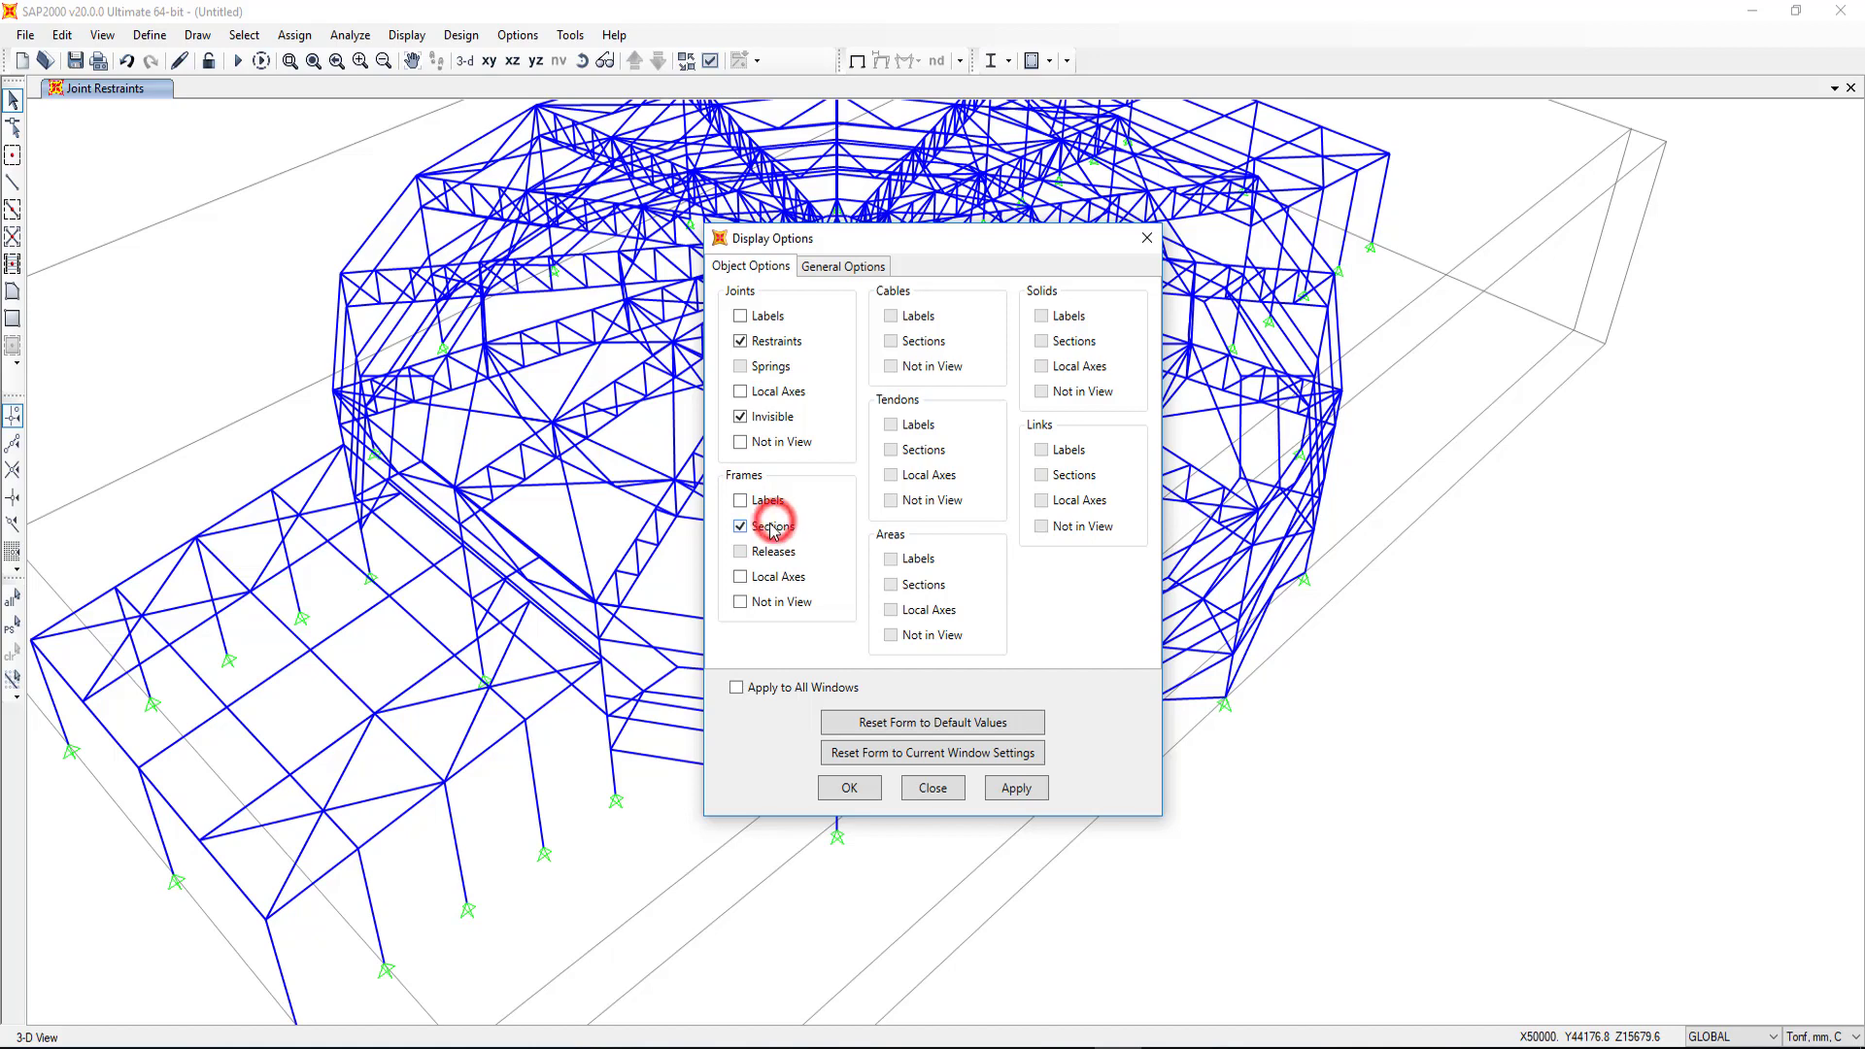
click(1026, 791)
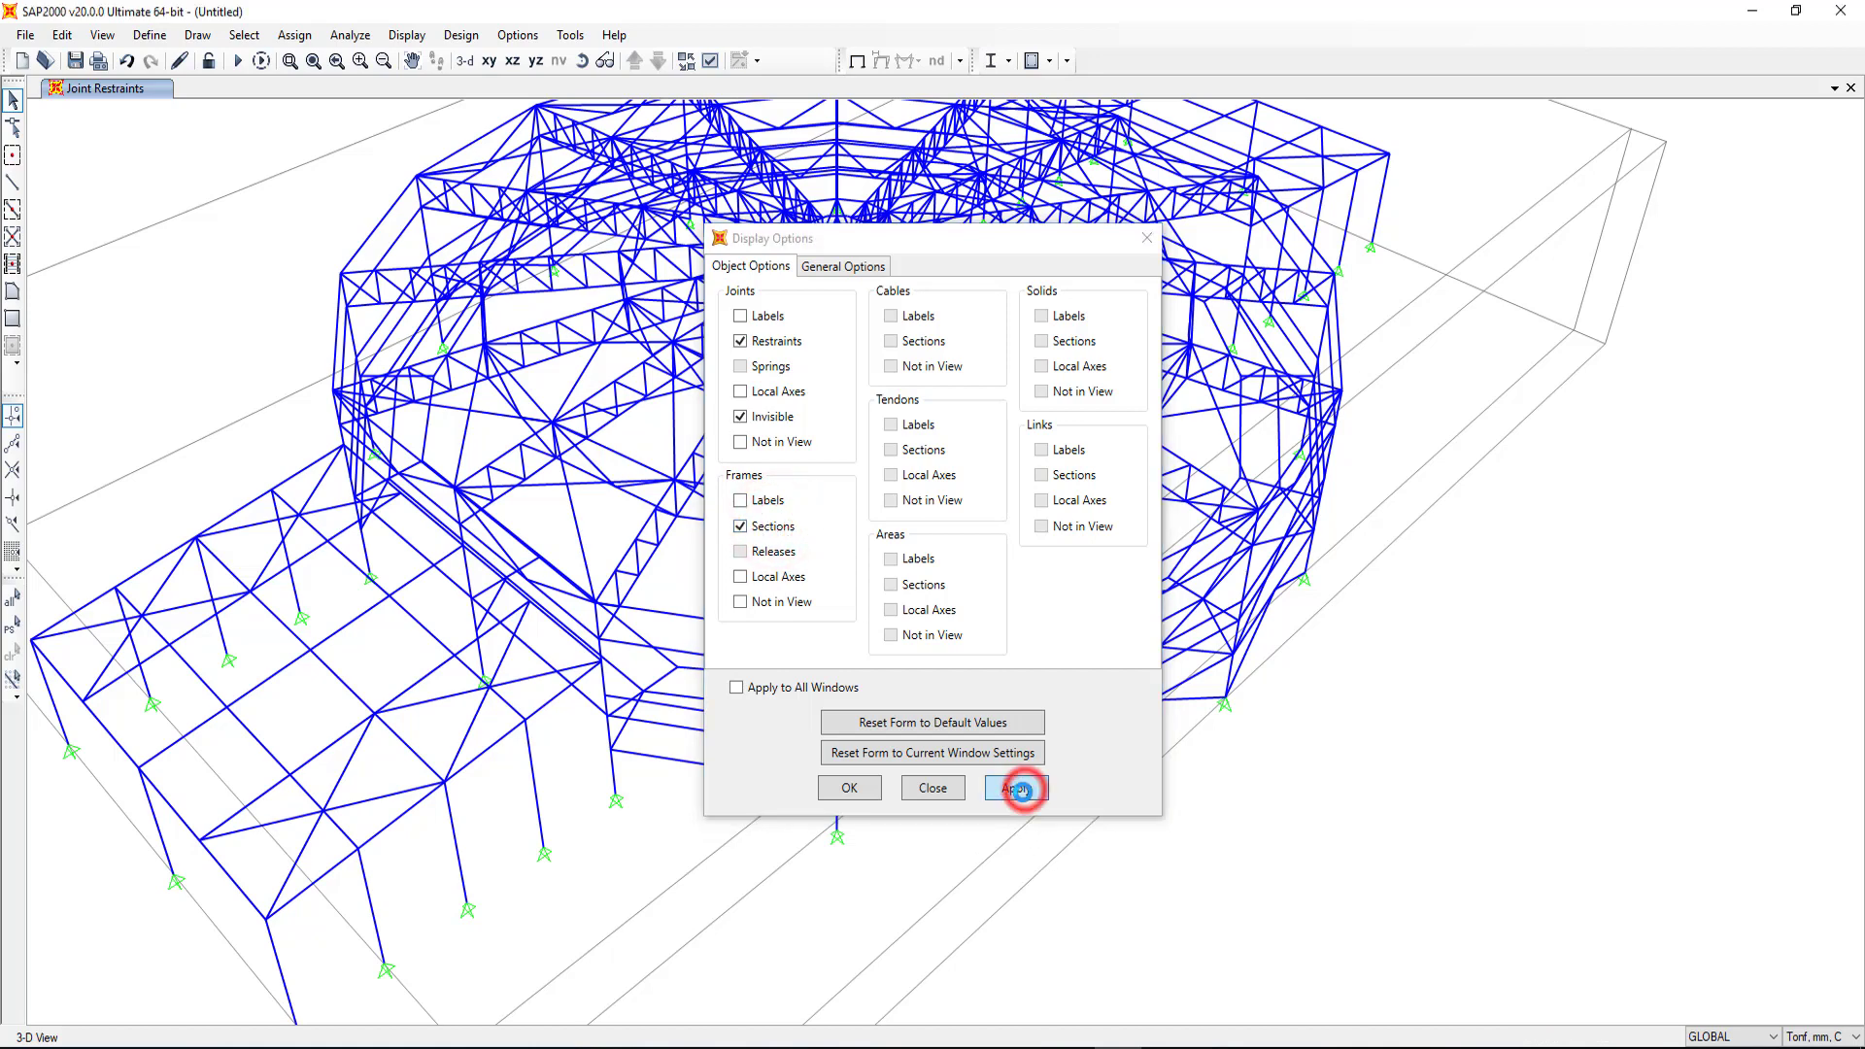
scroll(603, 578, up, 5)
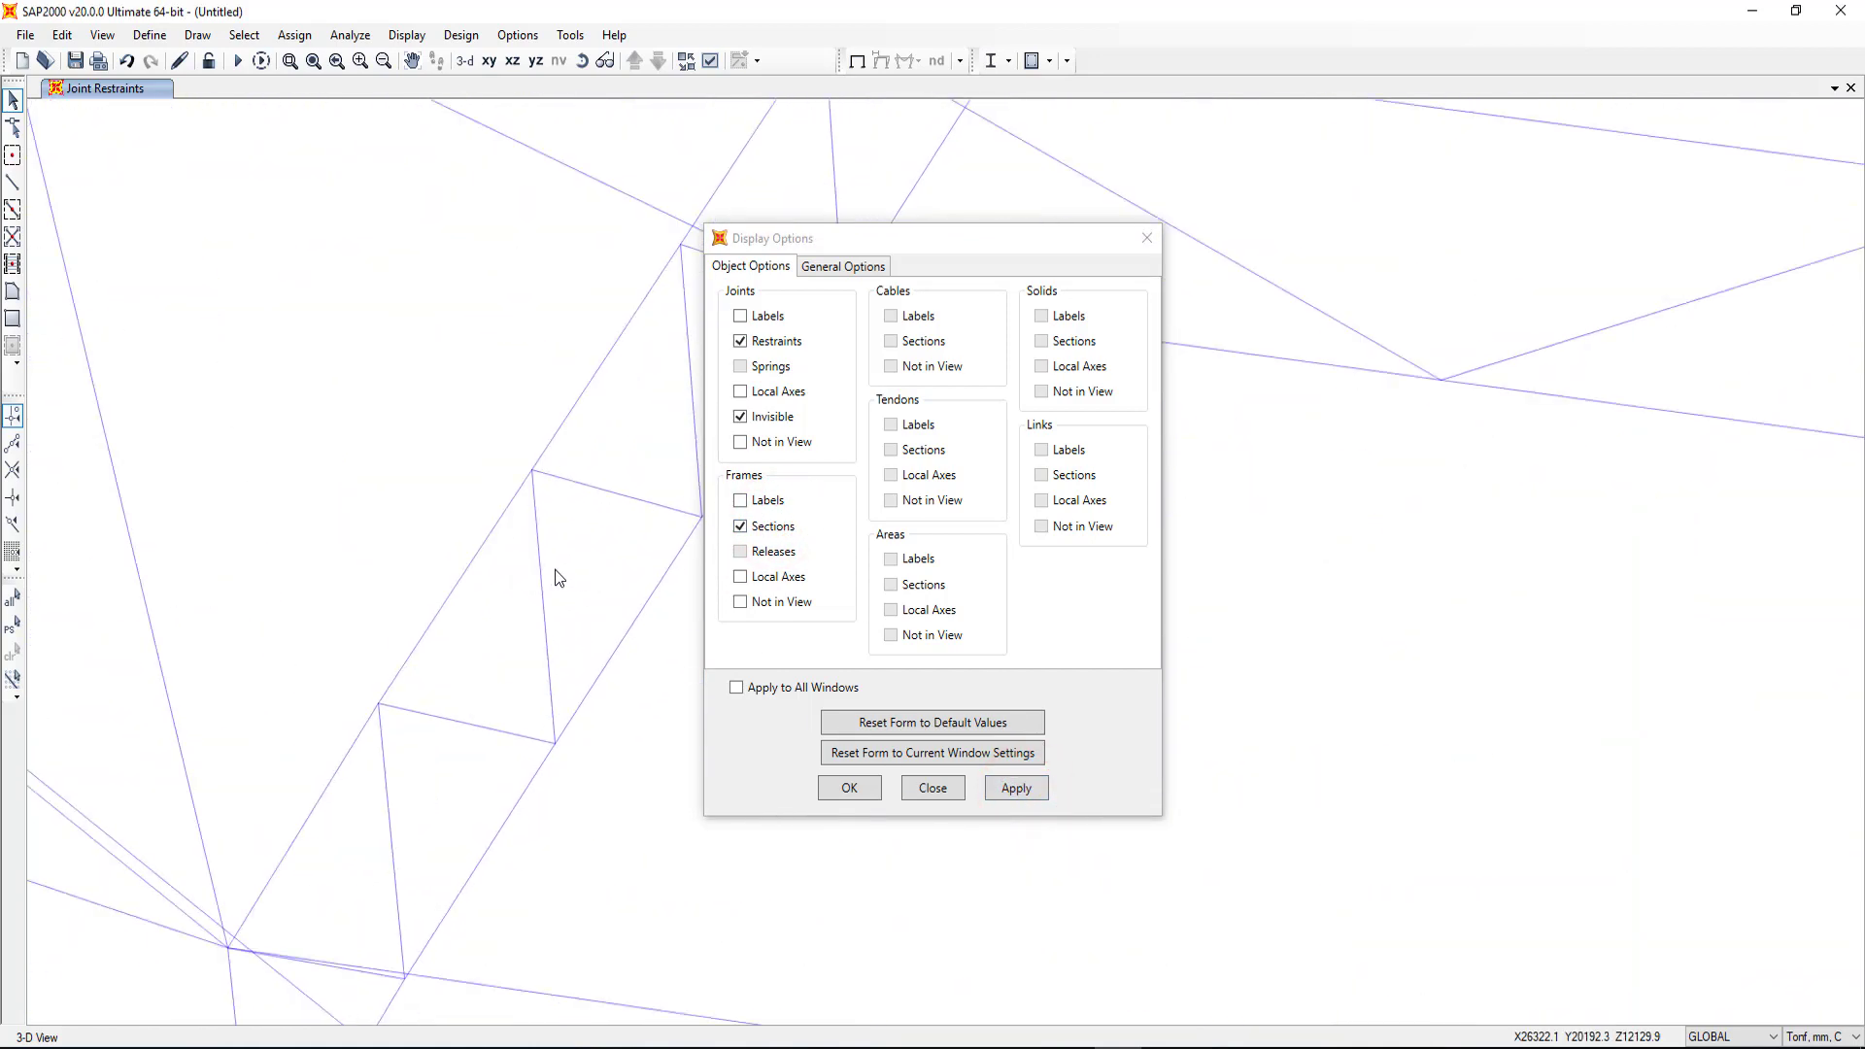
scroll(534, 567, up, 3)
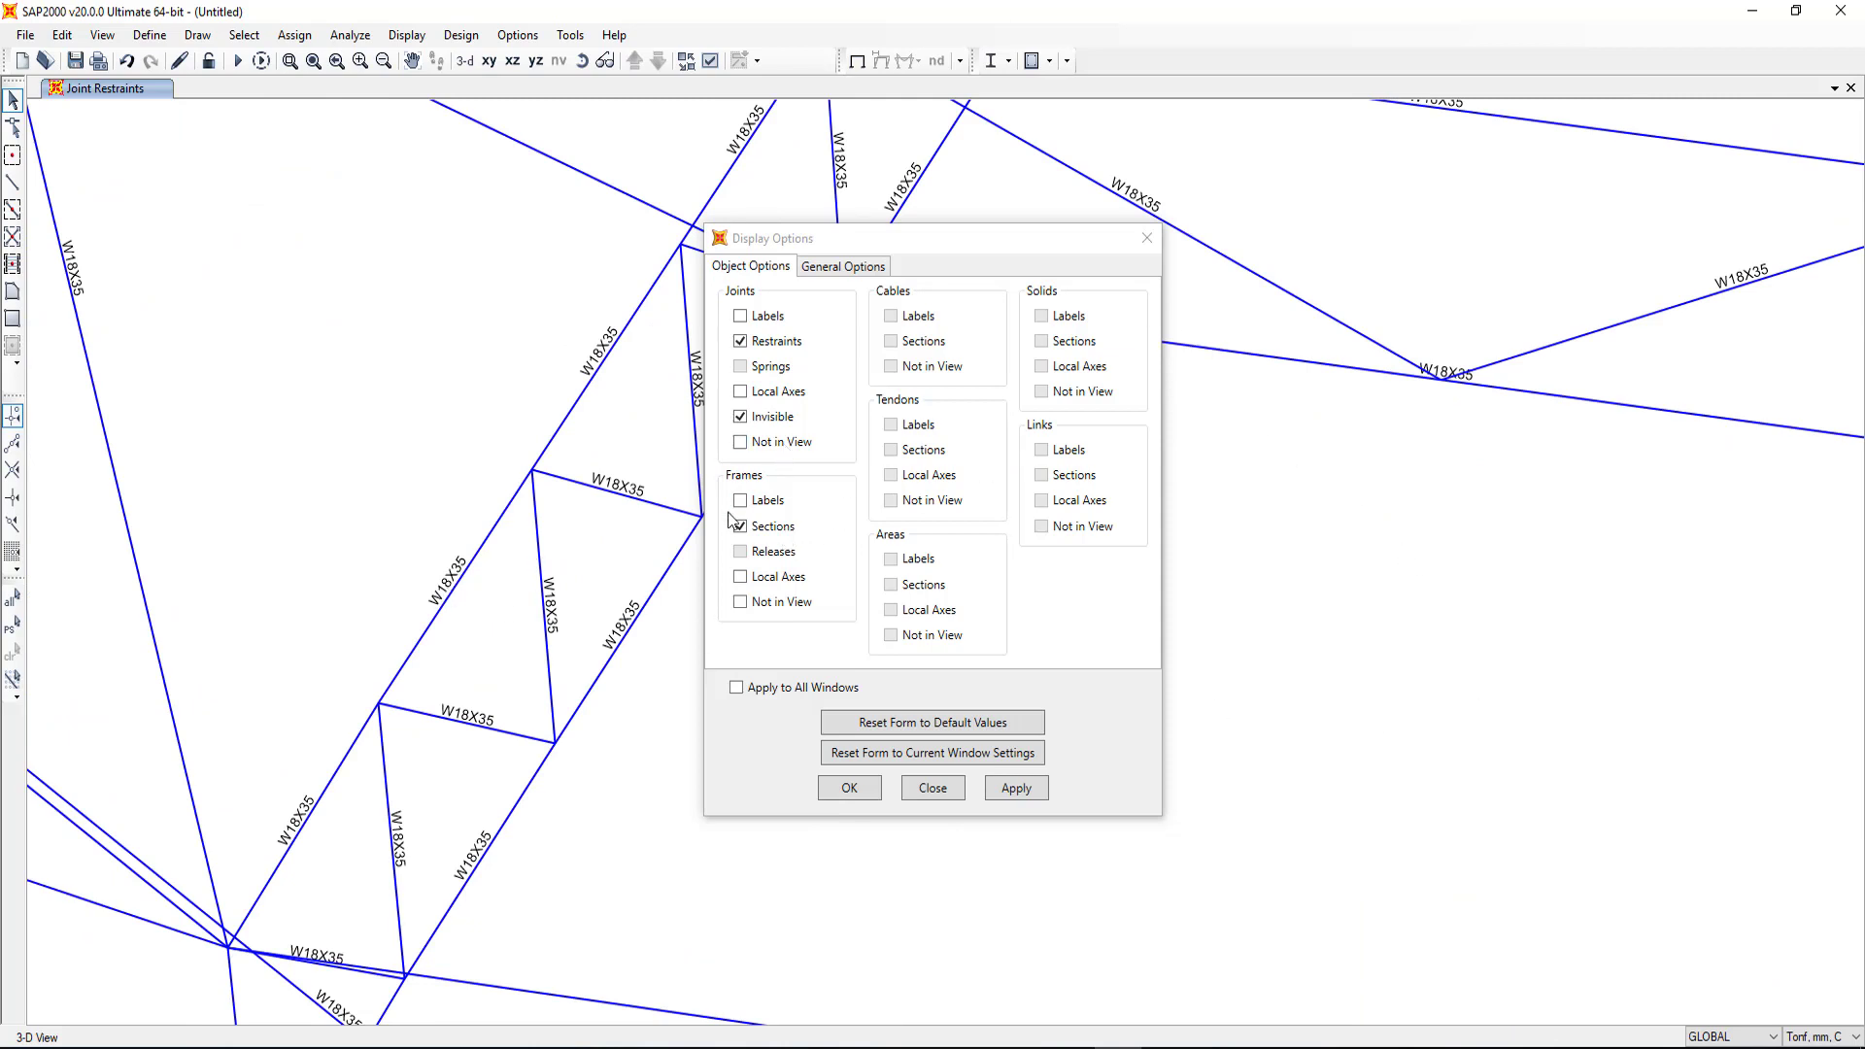
click(149, 35)
mouse_move(208, 91)
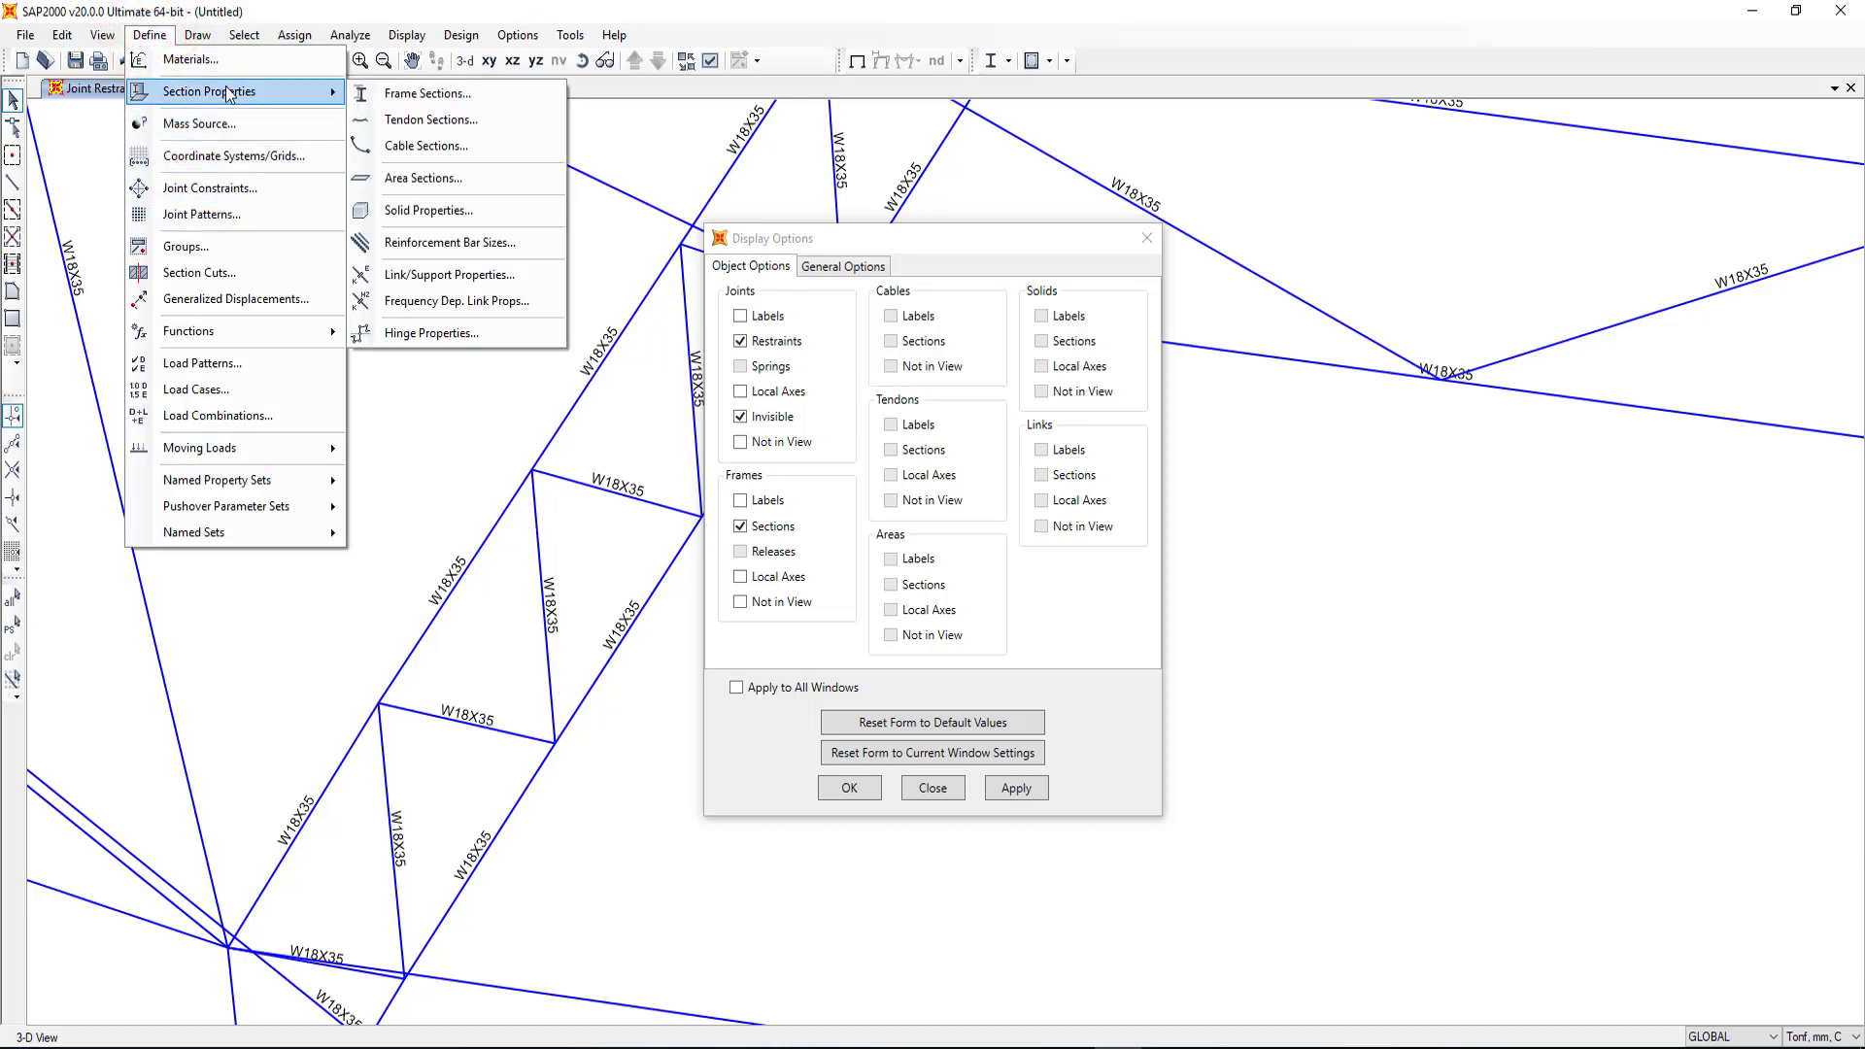
click(432, 93)
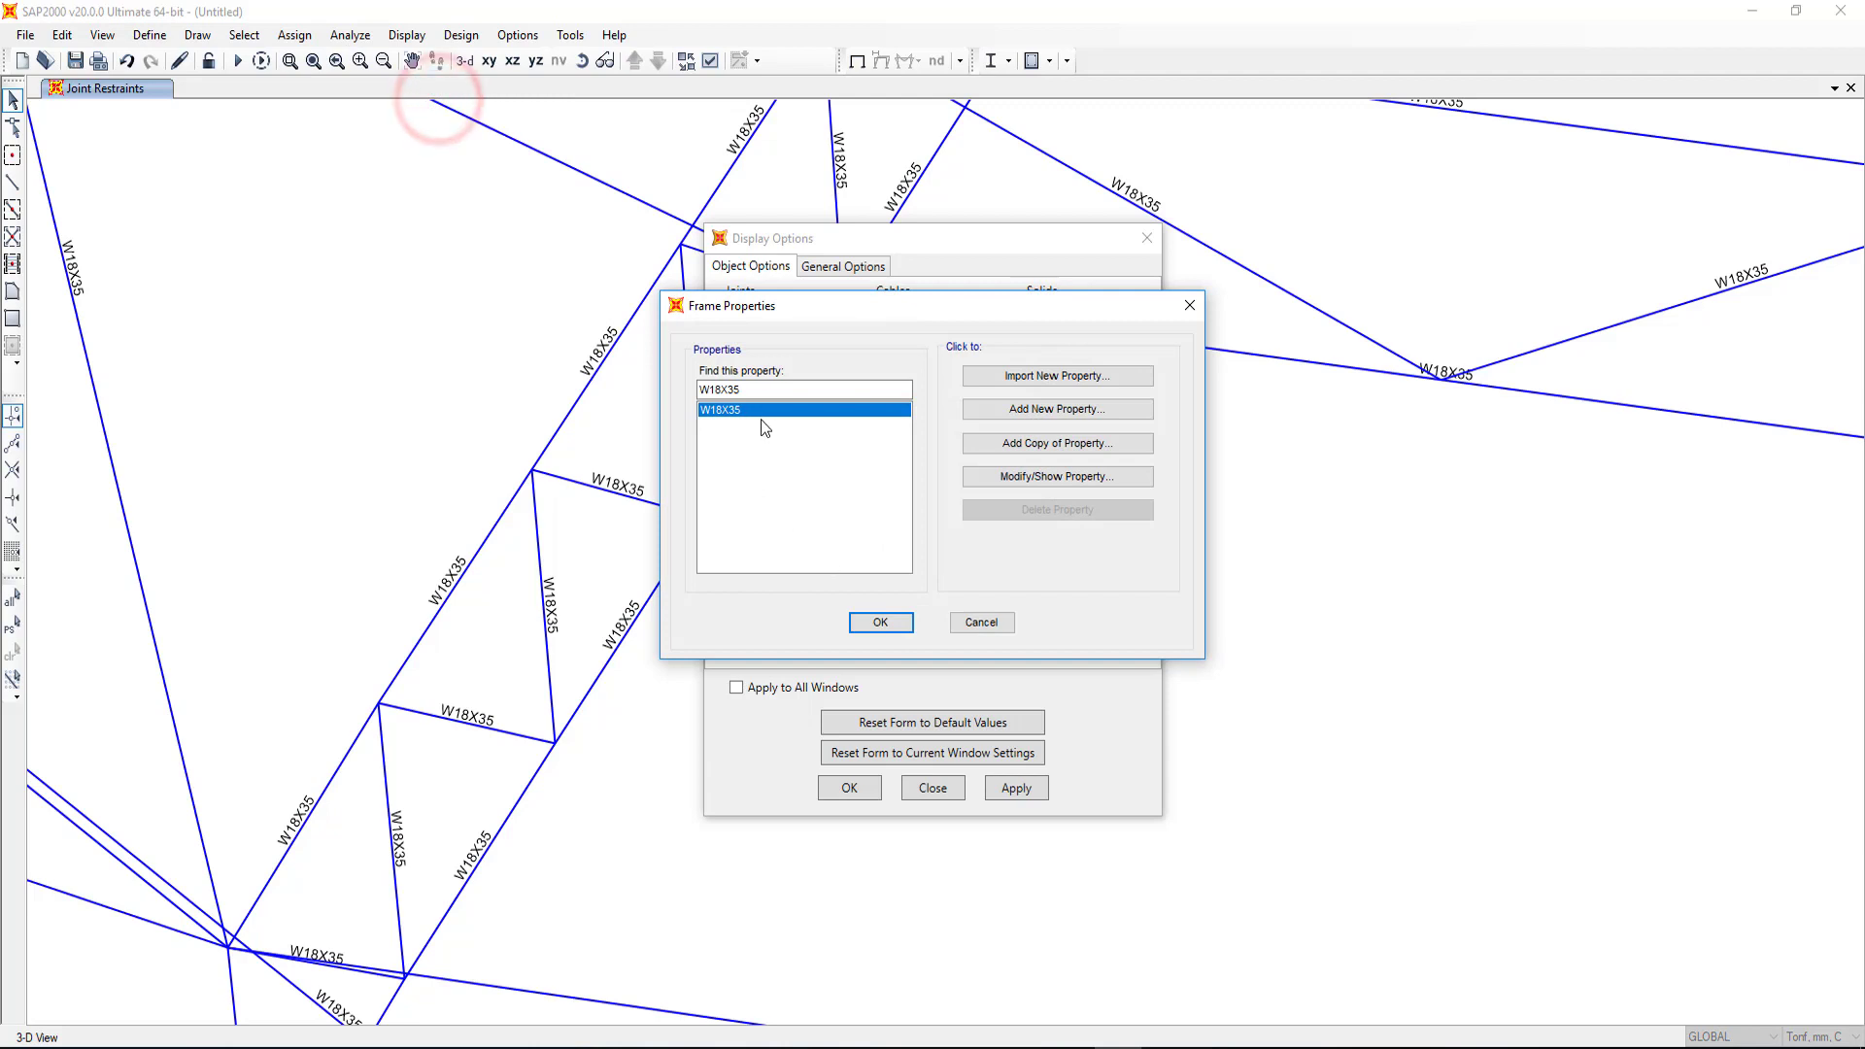
click(1053, 477)
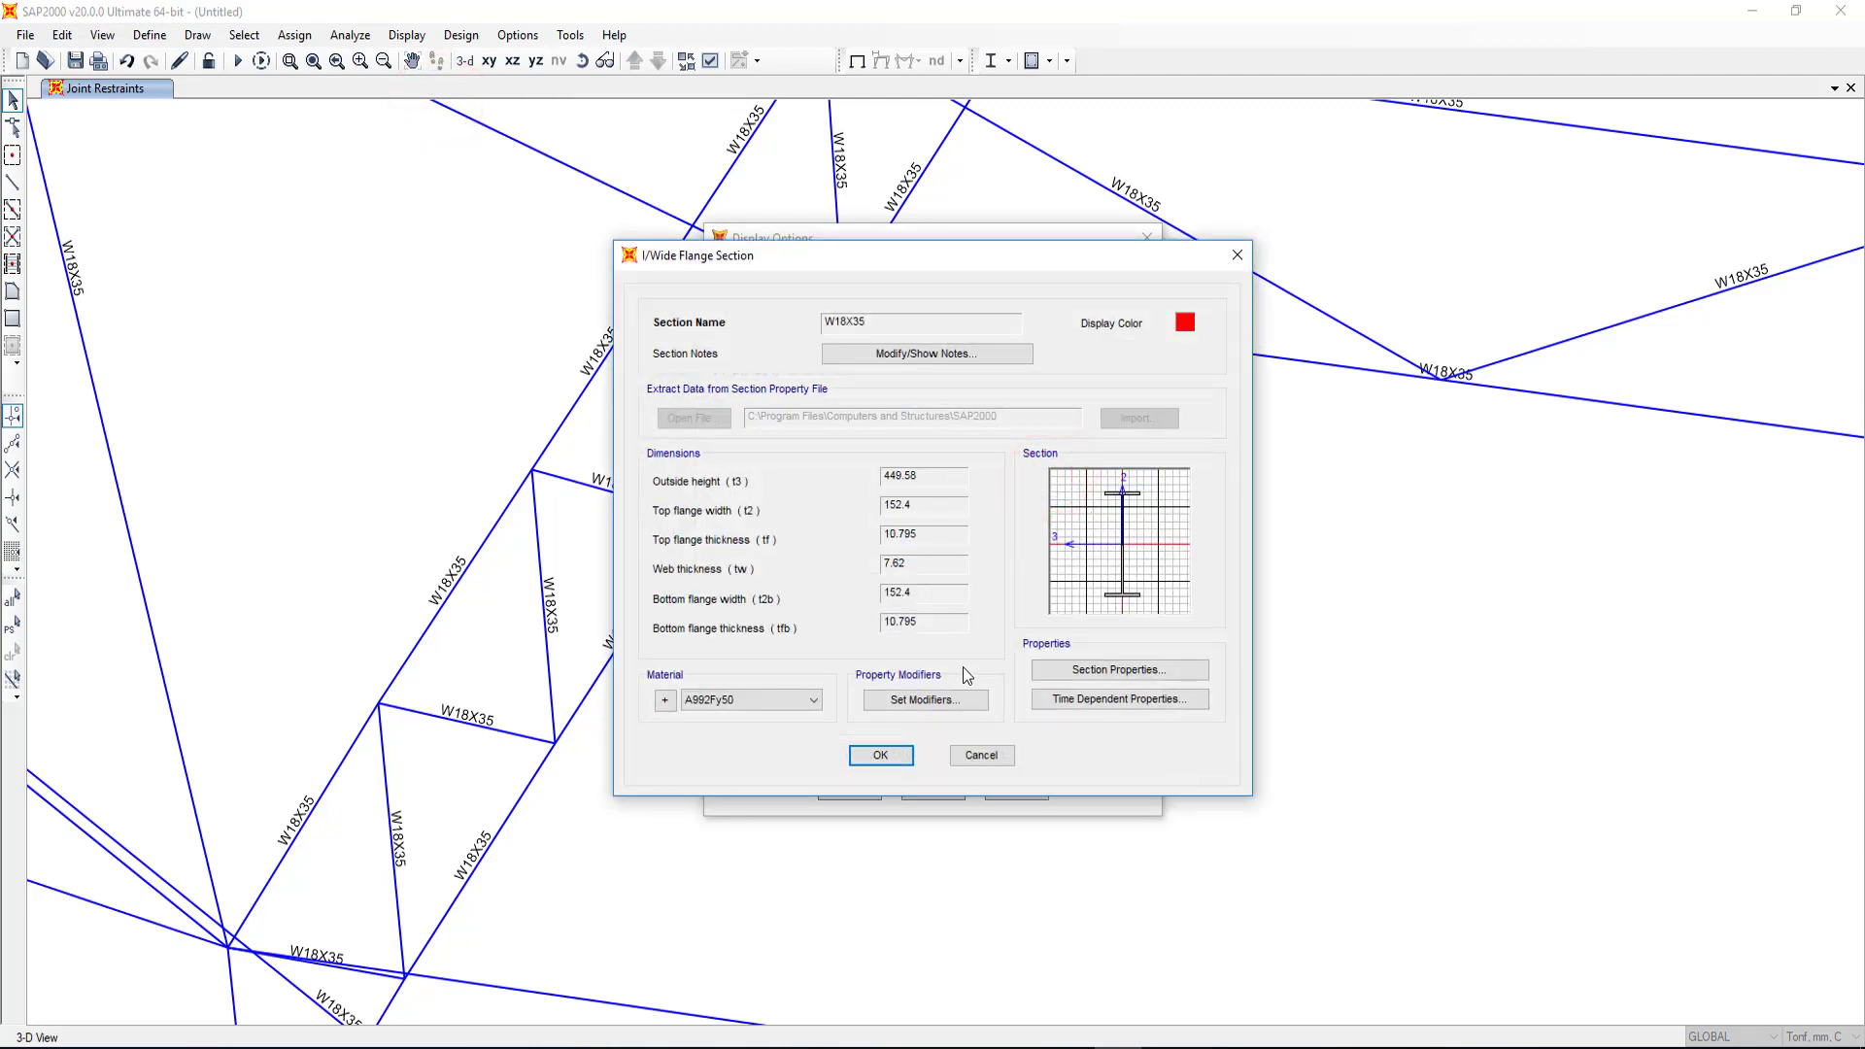
click(1236, 266)
click(1185, 297)
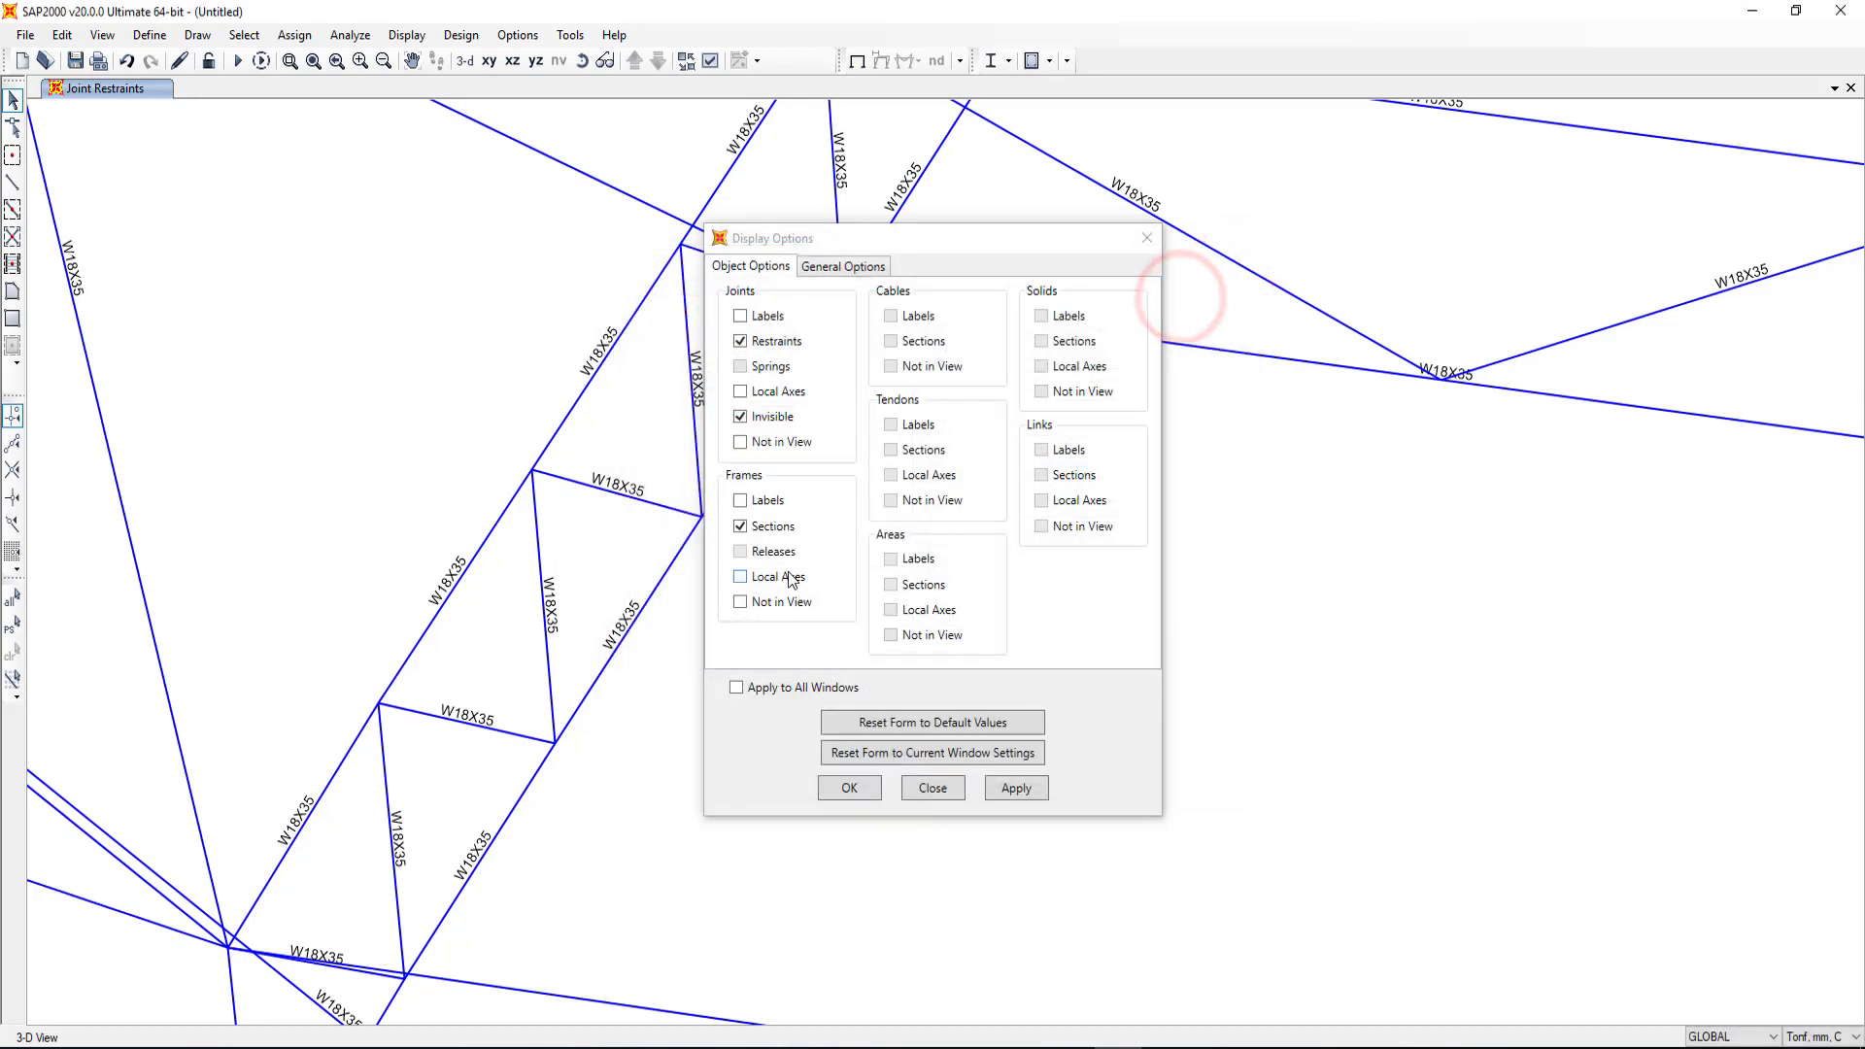
click(740, 525)
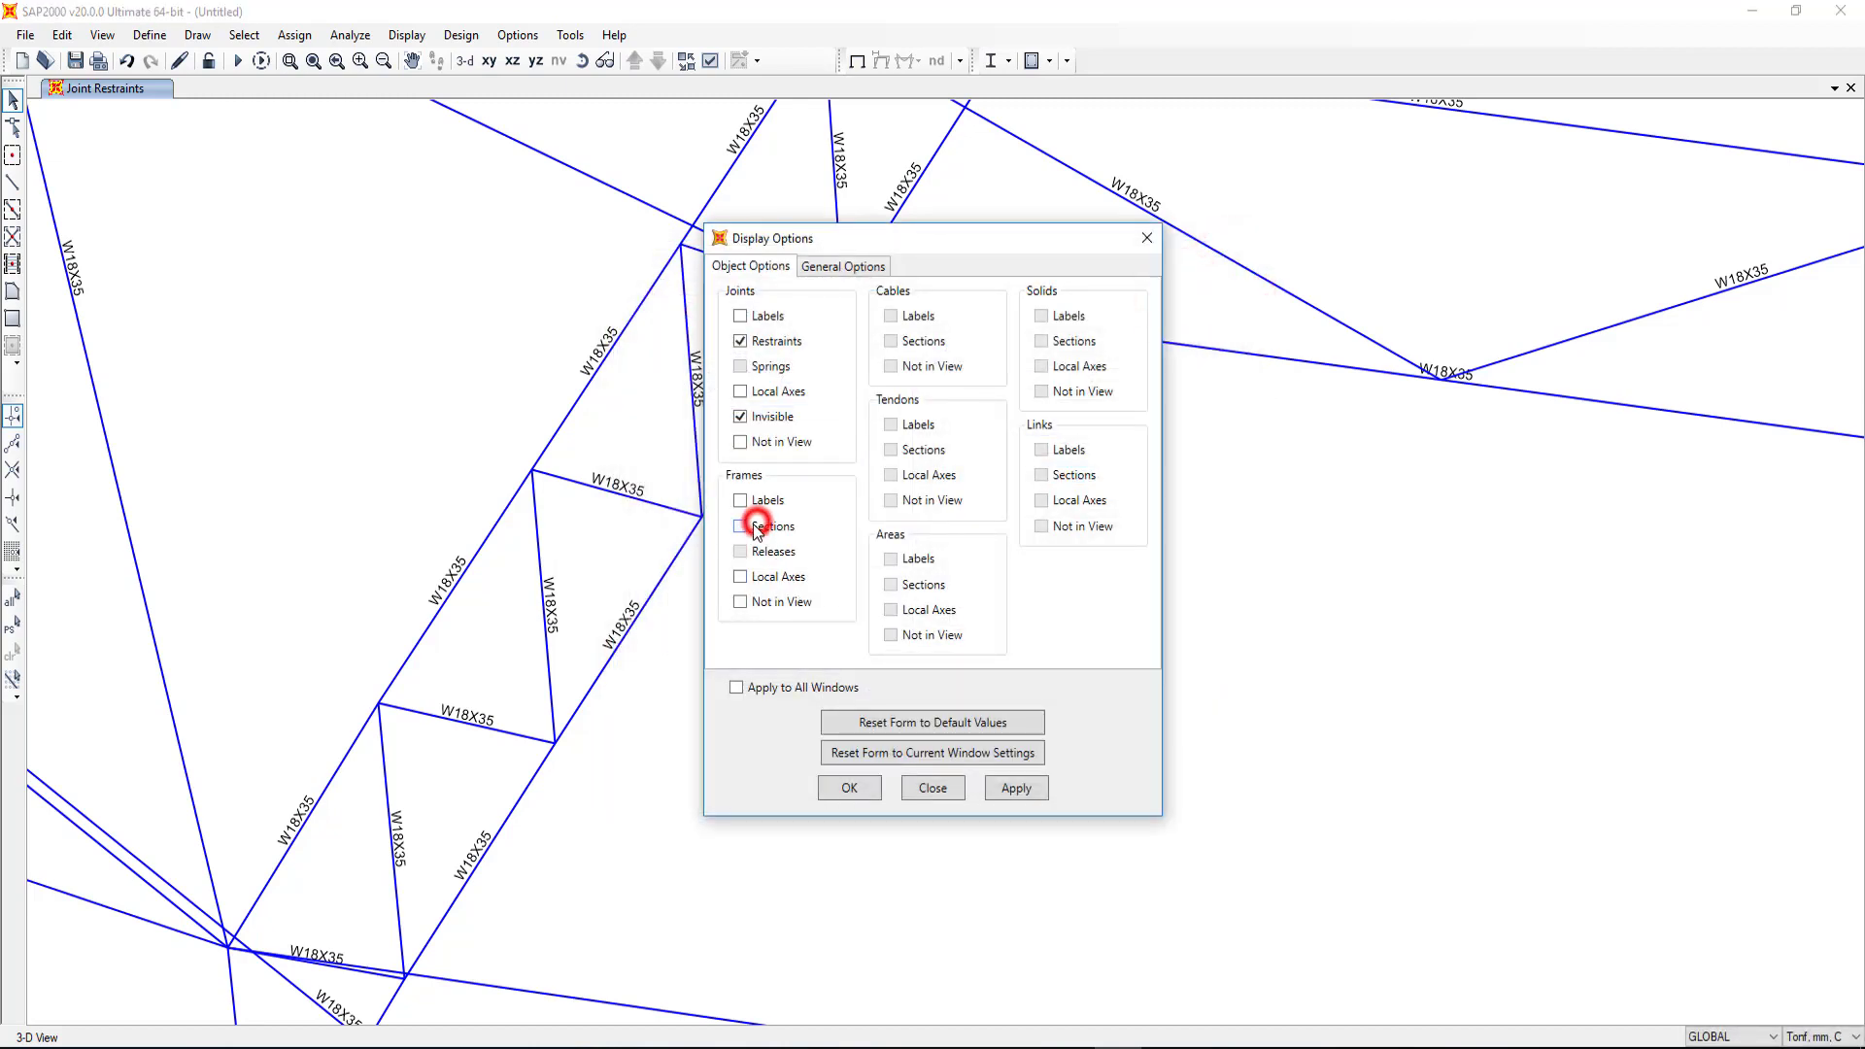
click(1039, 788)
click(854, 787)
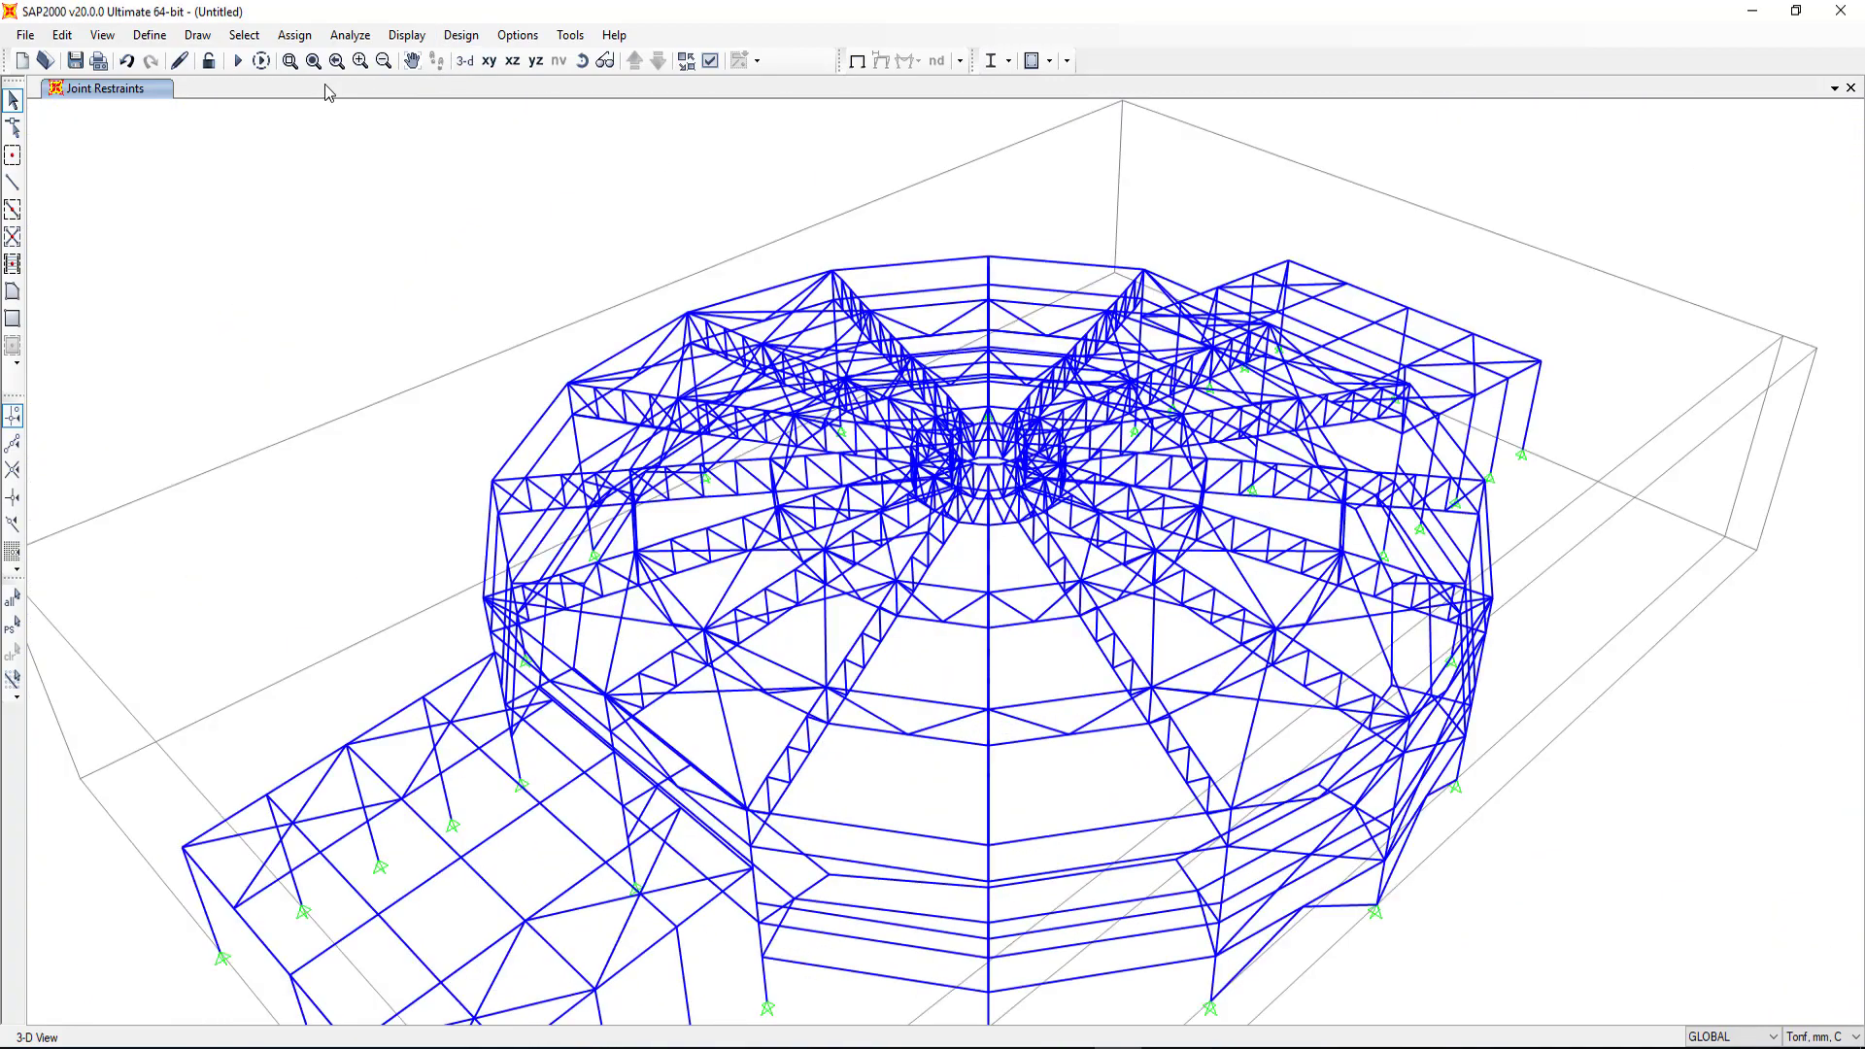
Step: Run the DEAD and MODAL load cases, which brings up the save-model prompt
click(237, 60)
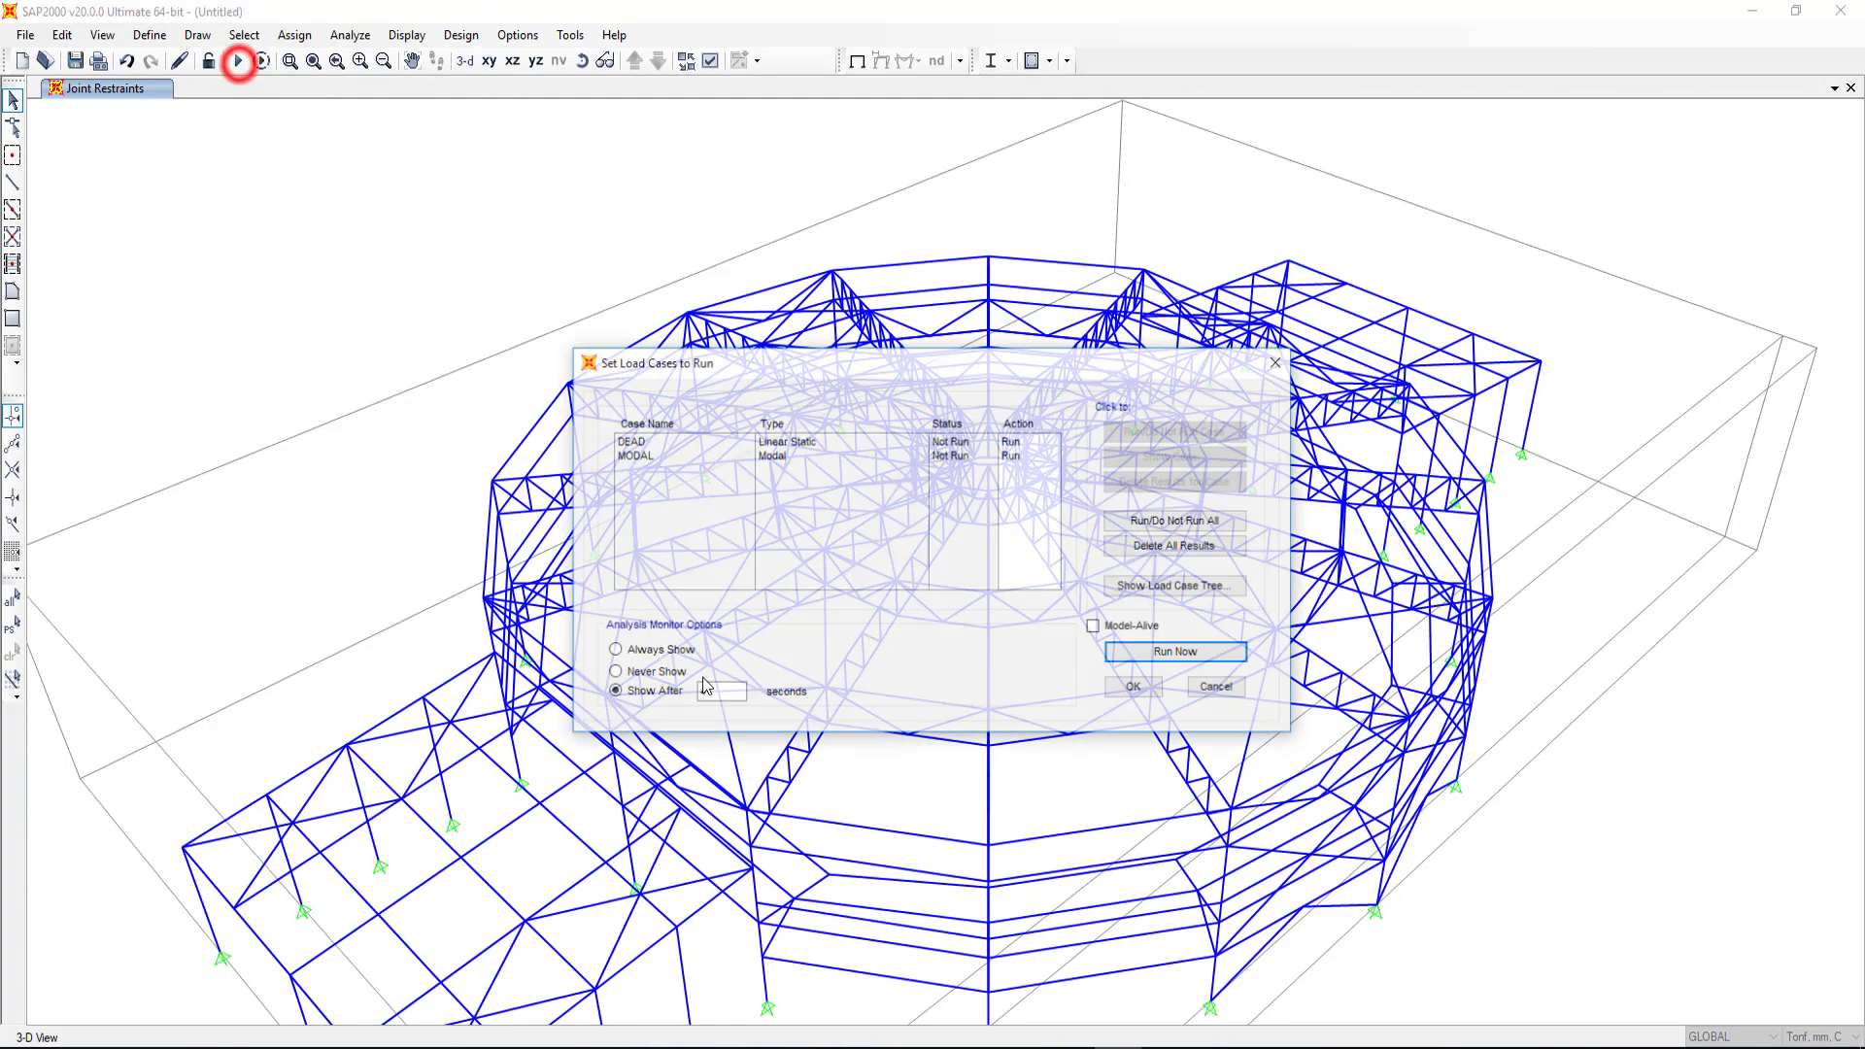
click(1224, 659)
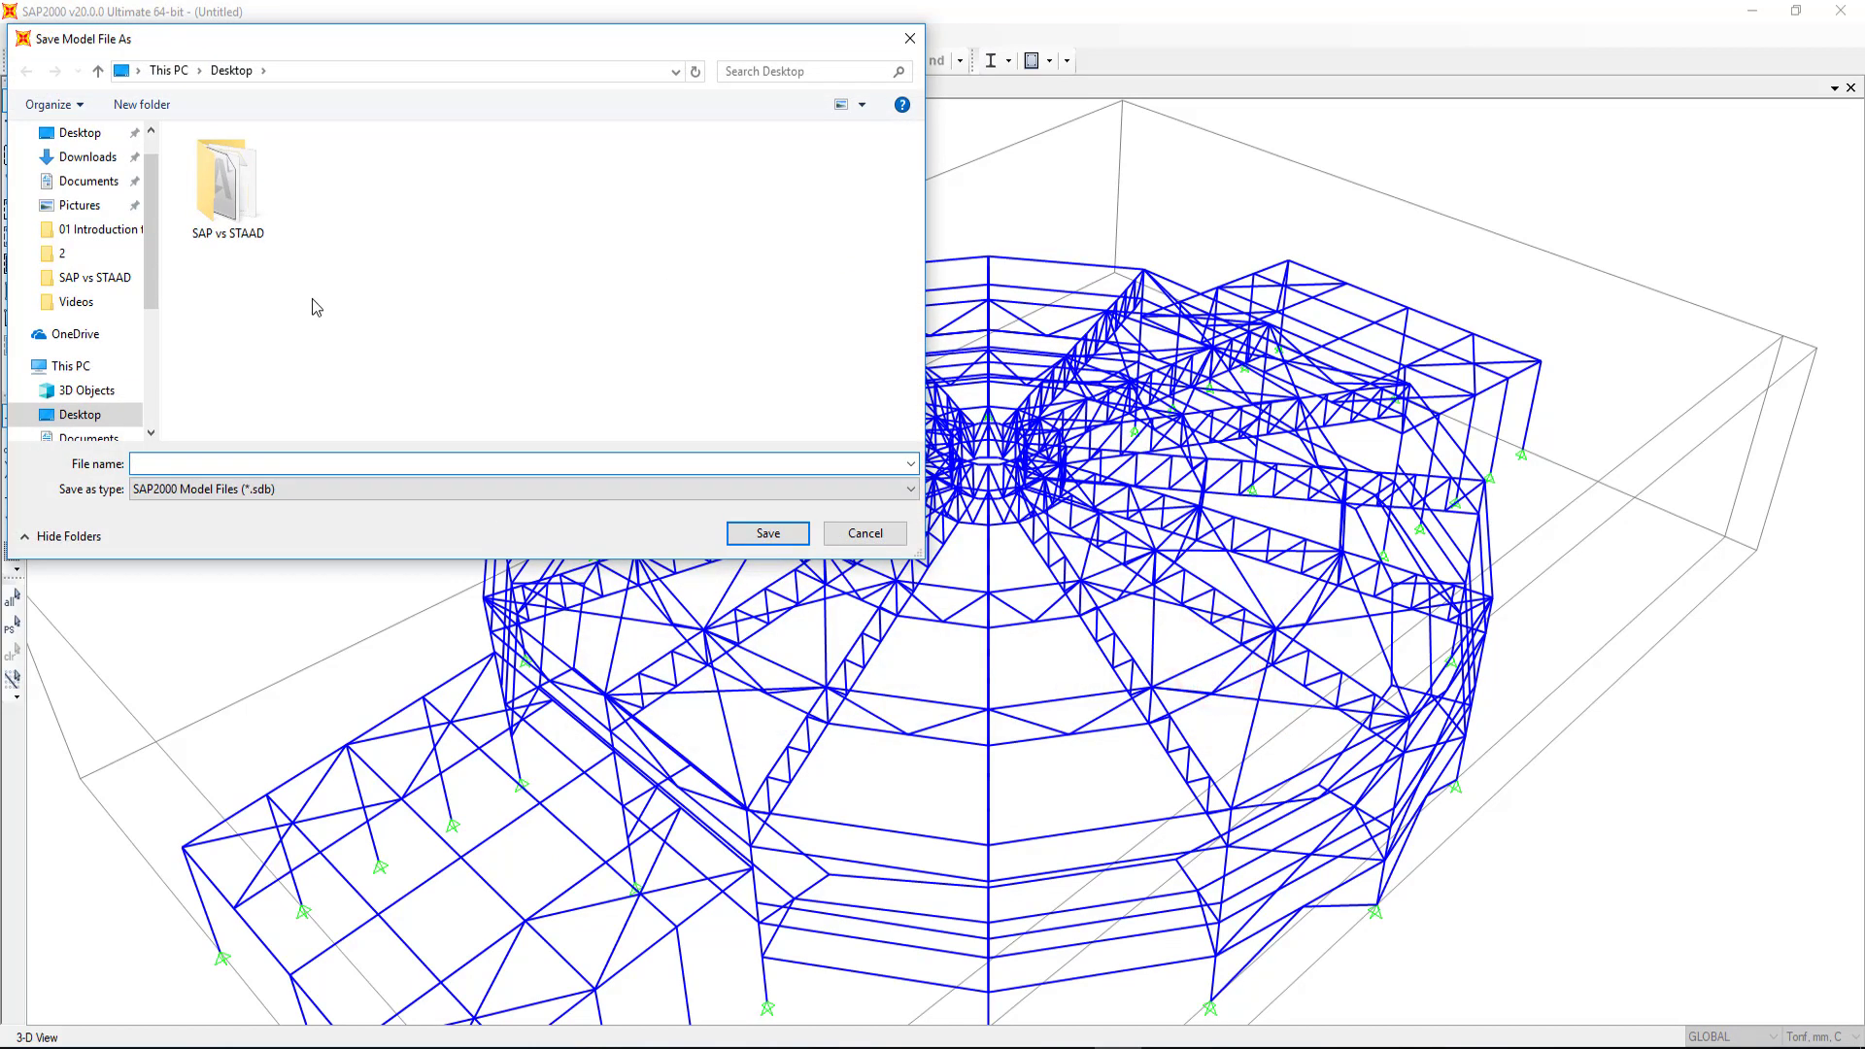
right_click(459, 284)
mouse_move(504, 497)
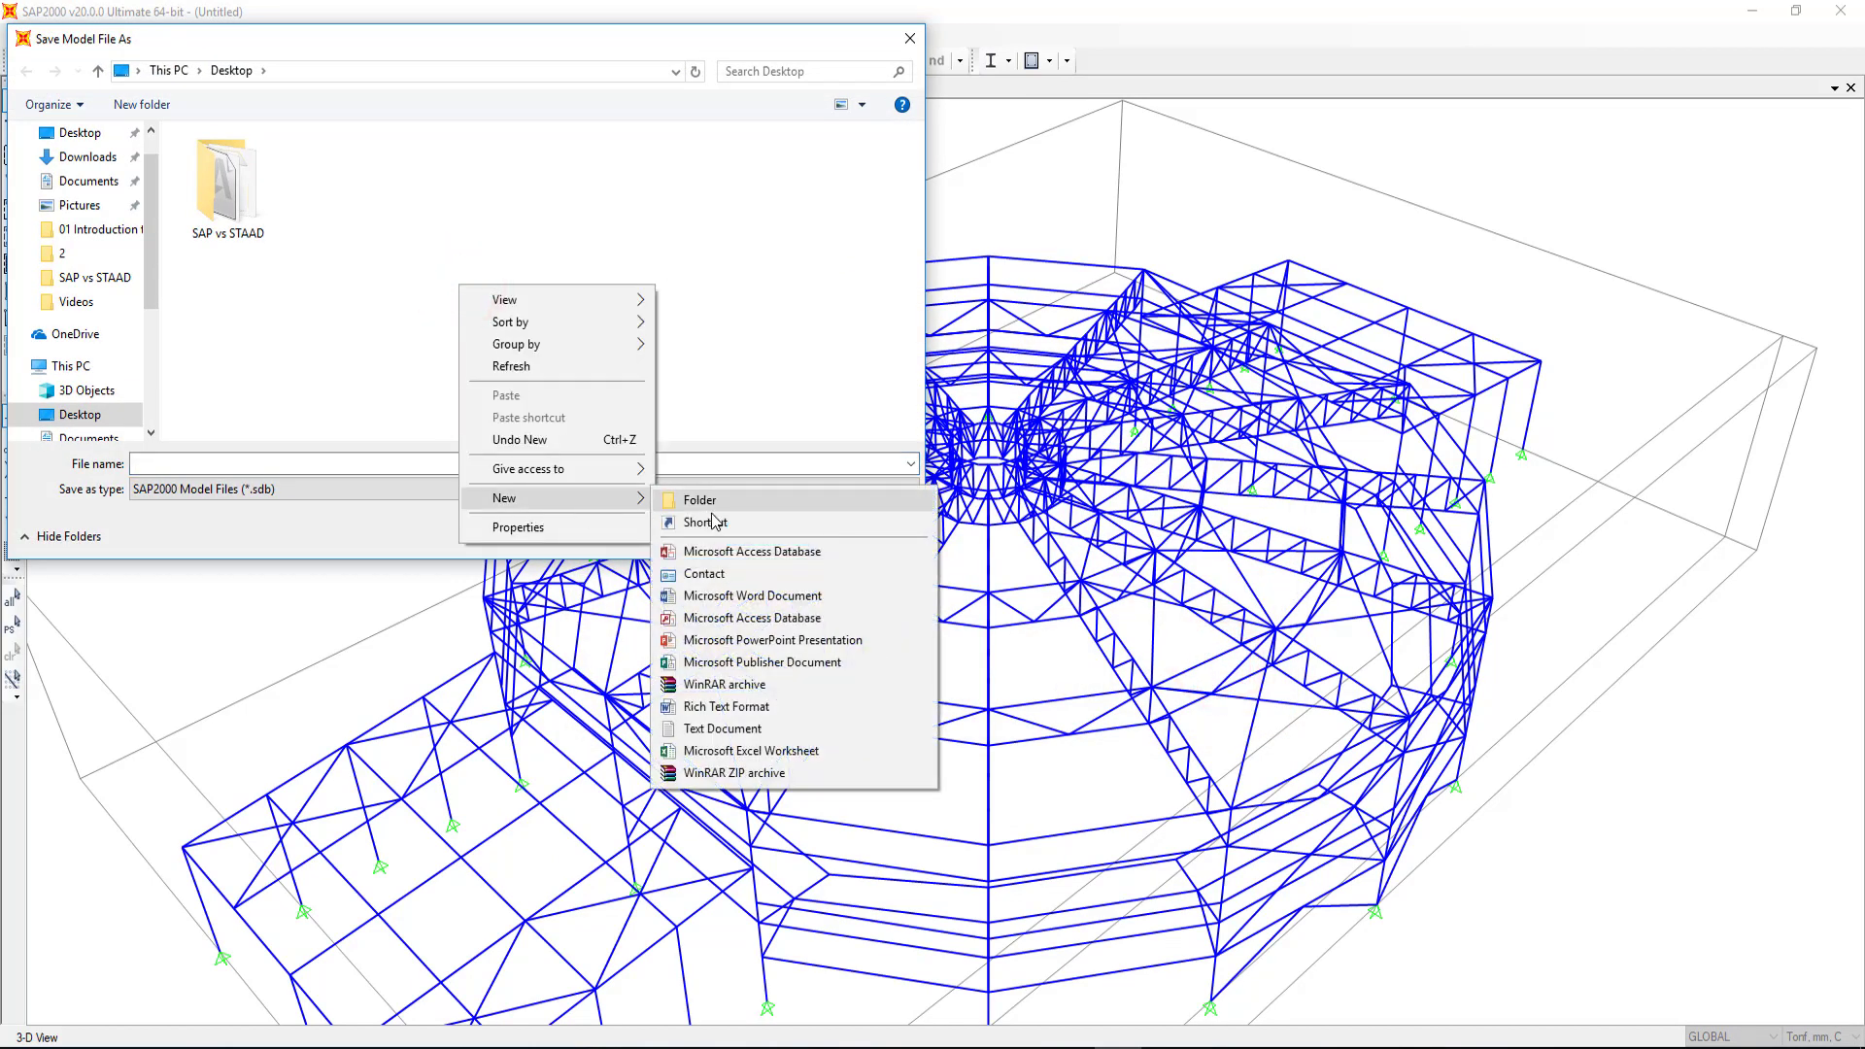
click(714, 521)
click(1214, 726)
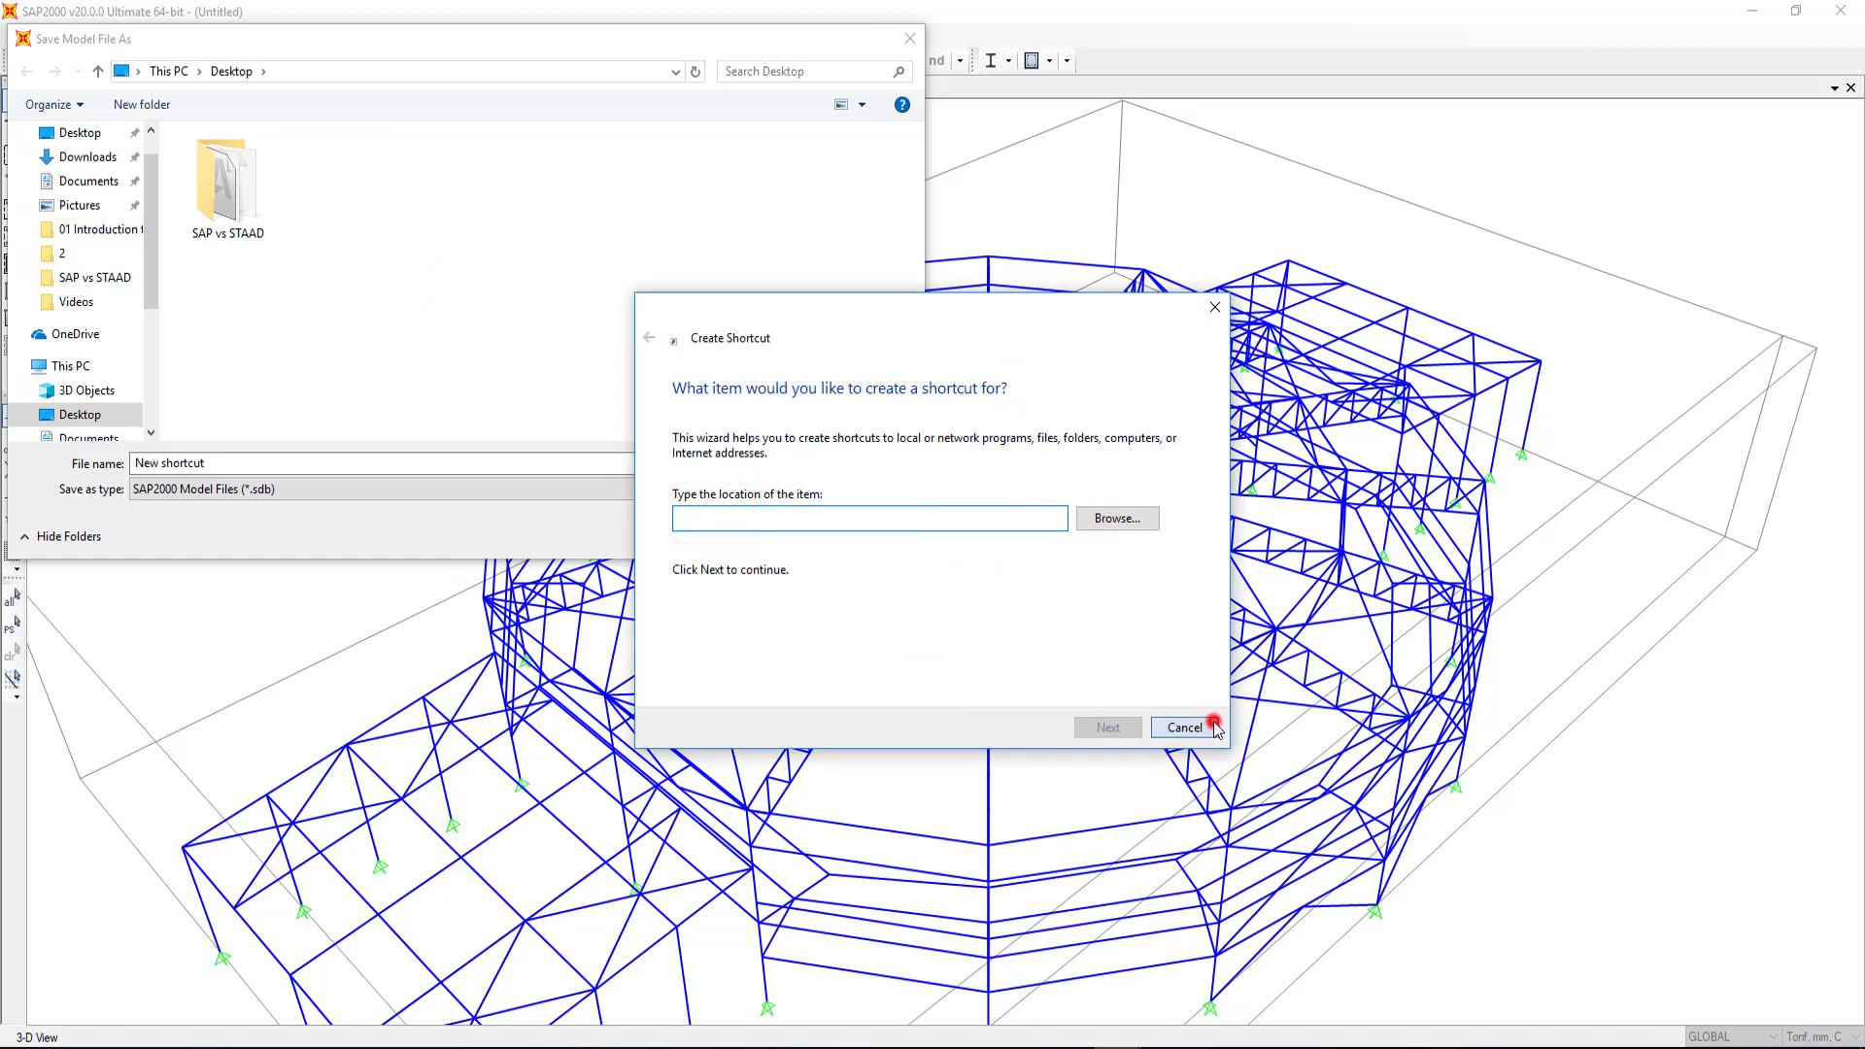
Step: Create a new folder on the desktop and save the model there as ss
right_click(450, 269)
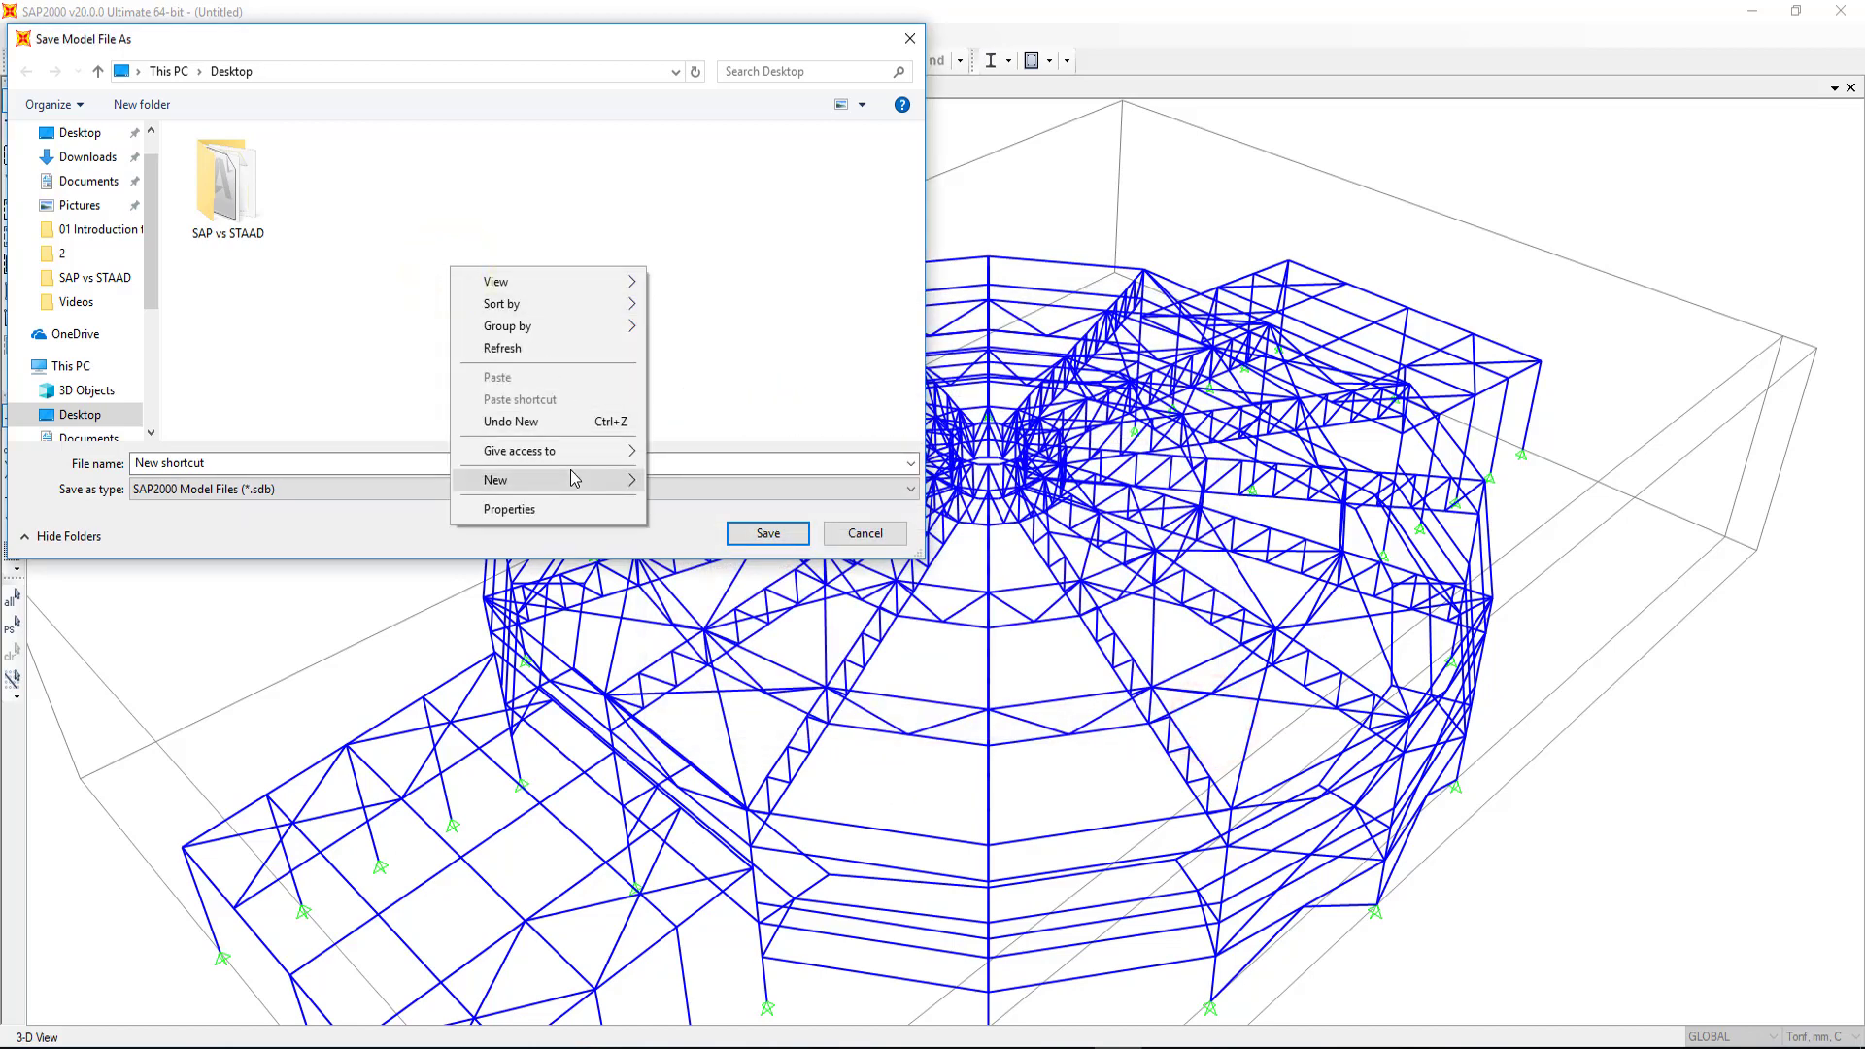
click(714, 483)
click(361, 219)
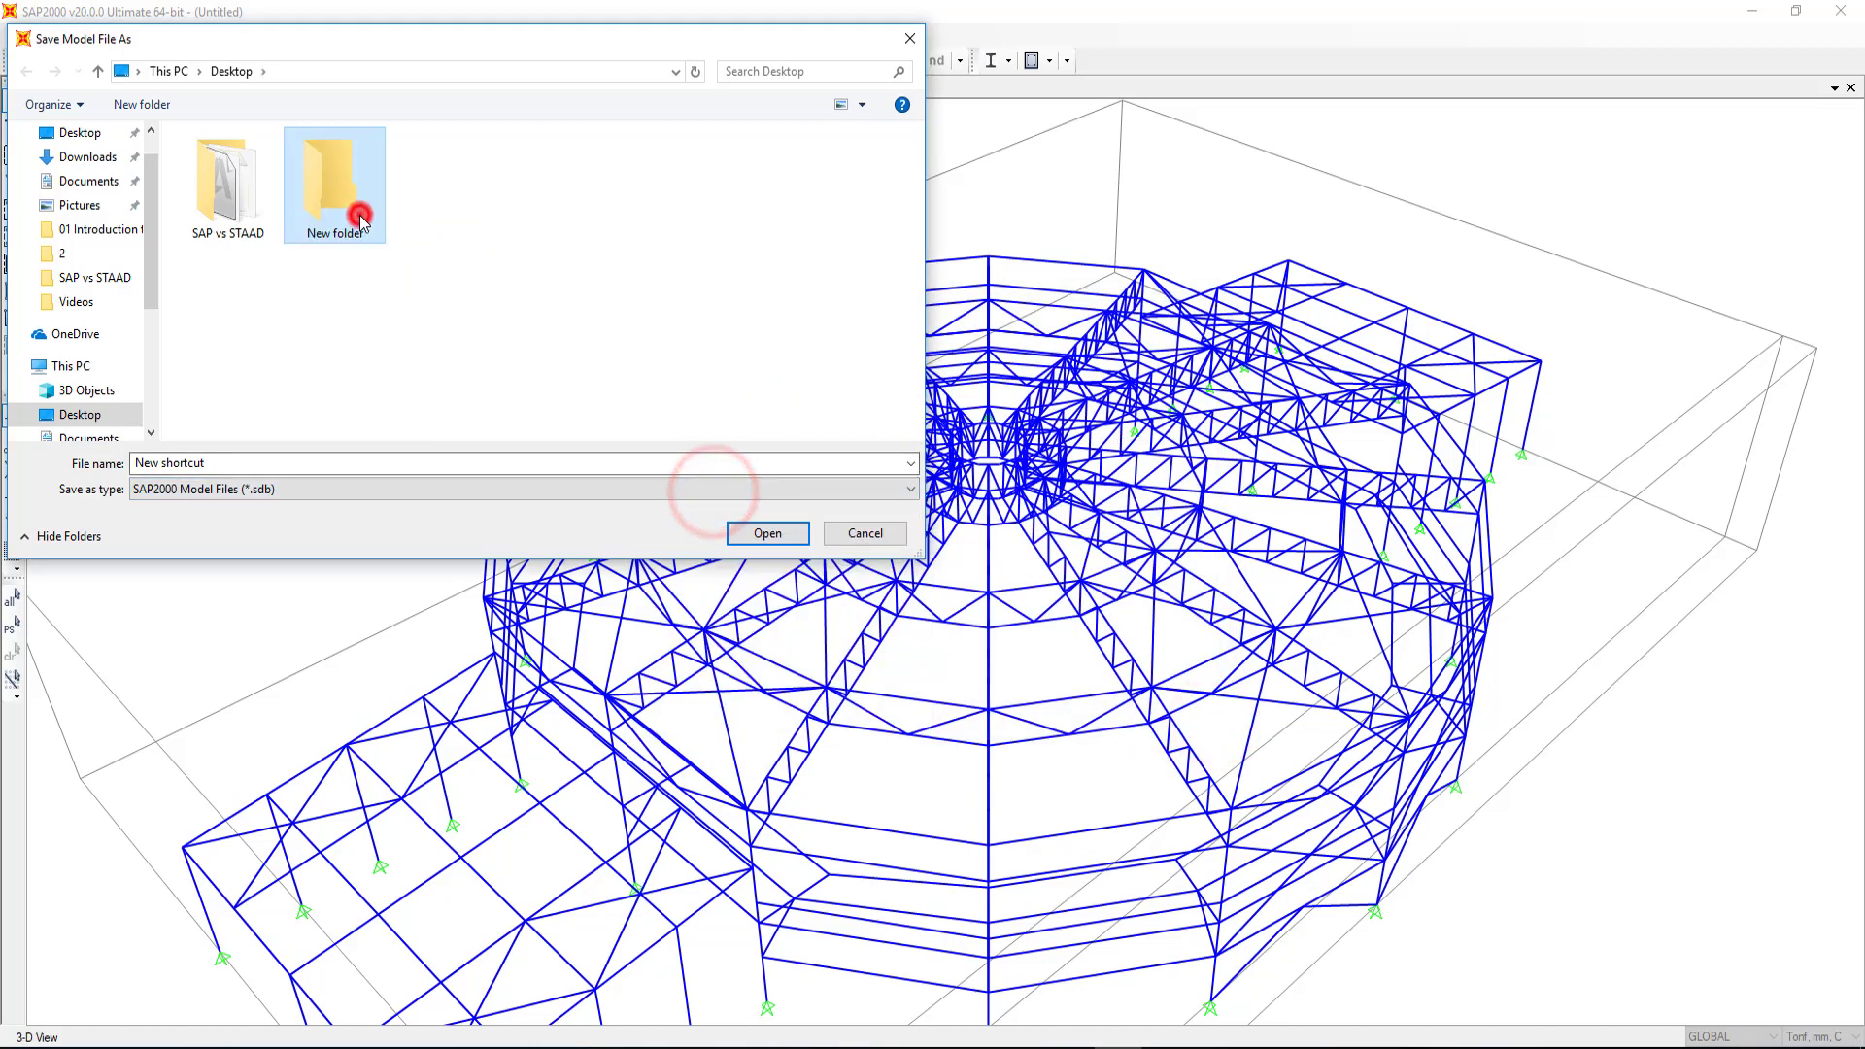
double_click(360, 220)
triple_click(330, 464)
text(ss)
click(768, 533)
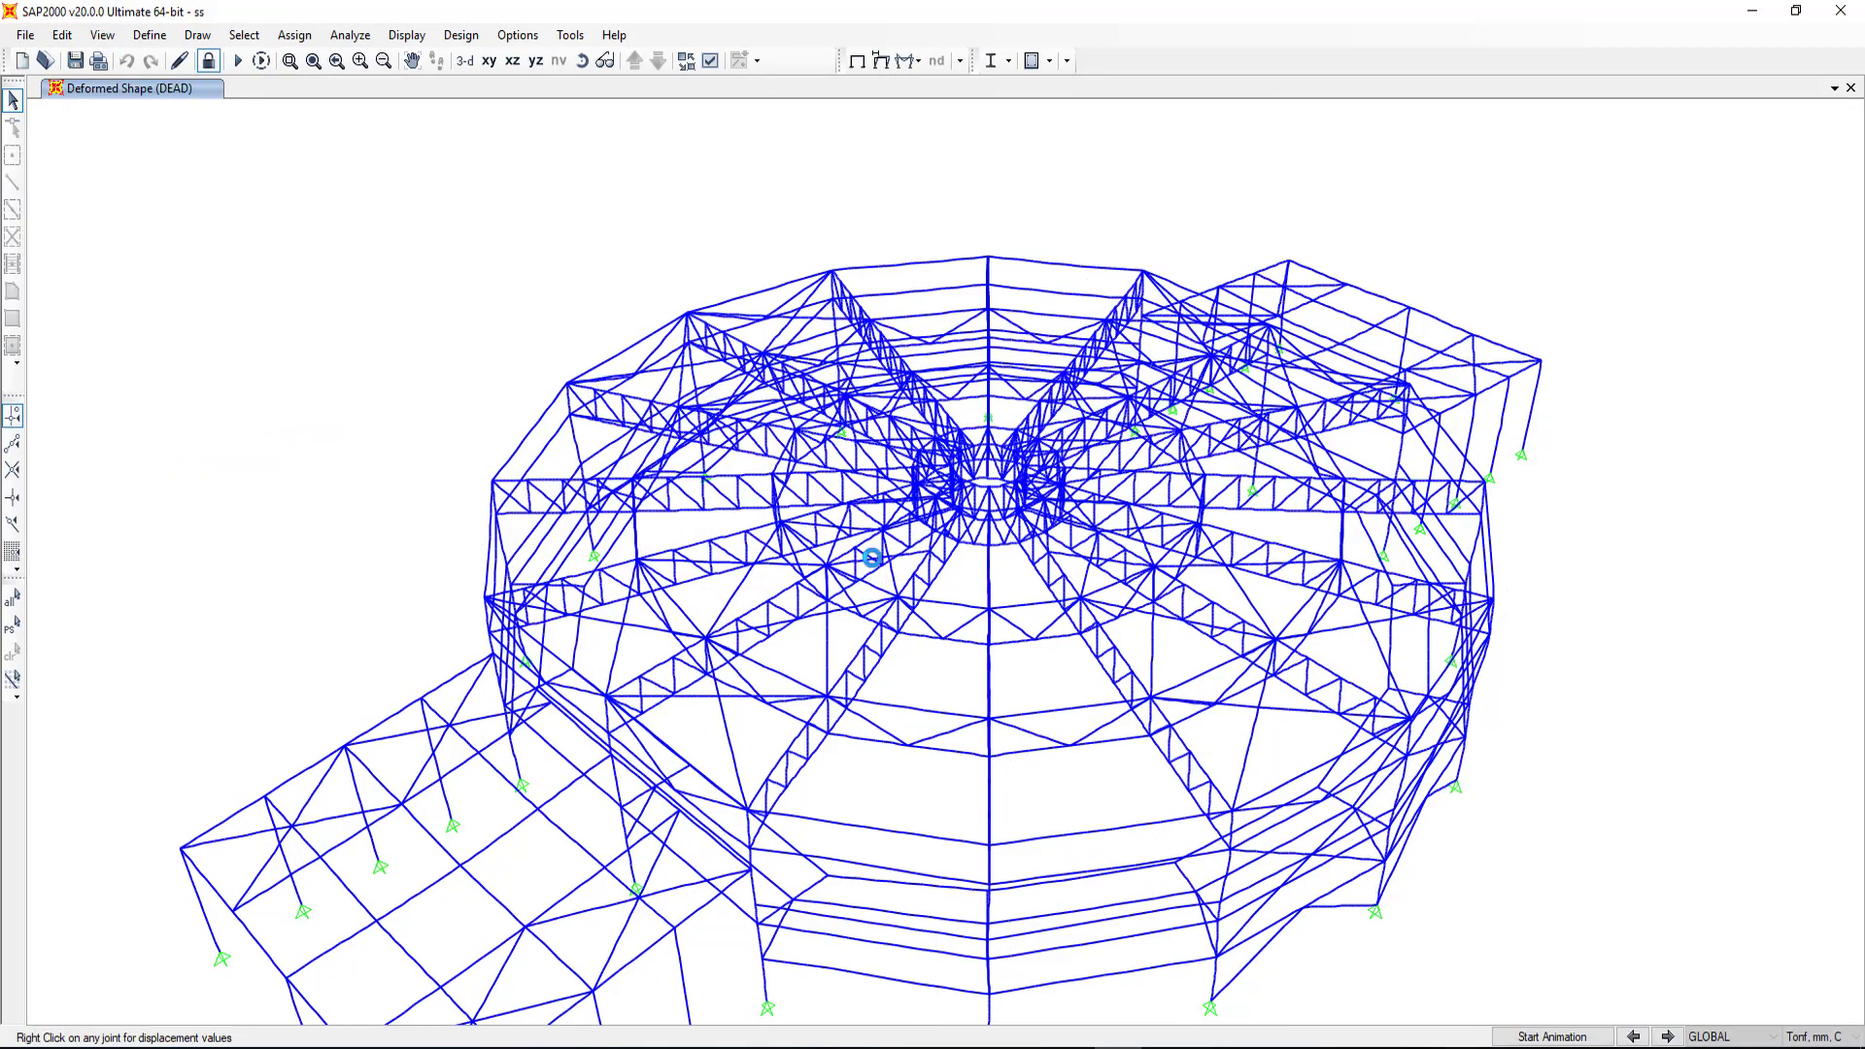
Step: Show joint 472's DEAD displacements (3.24415, 0.9348, -78.7966 mm) with the whole dome in view
scroll(872, 558, down, 2)
scroll(882, 613, up, 1)
scroll(882, 613, up, 4)
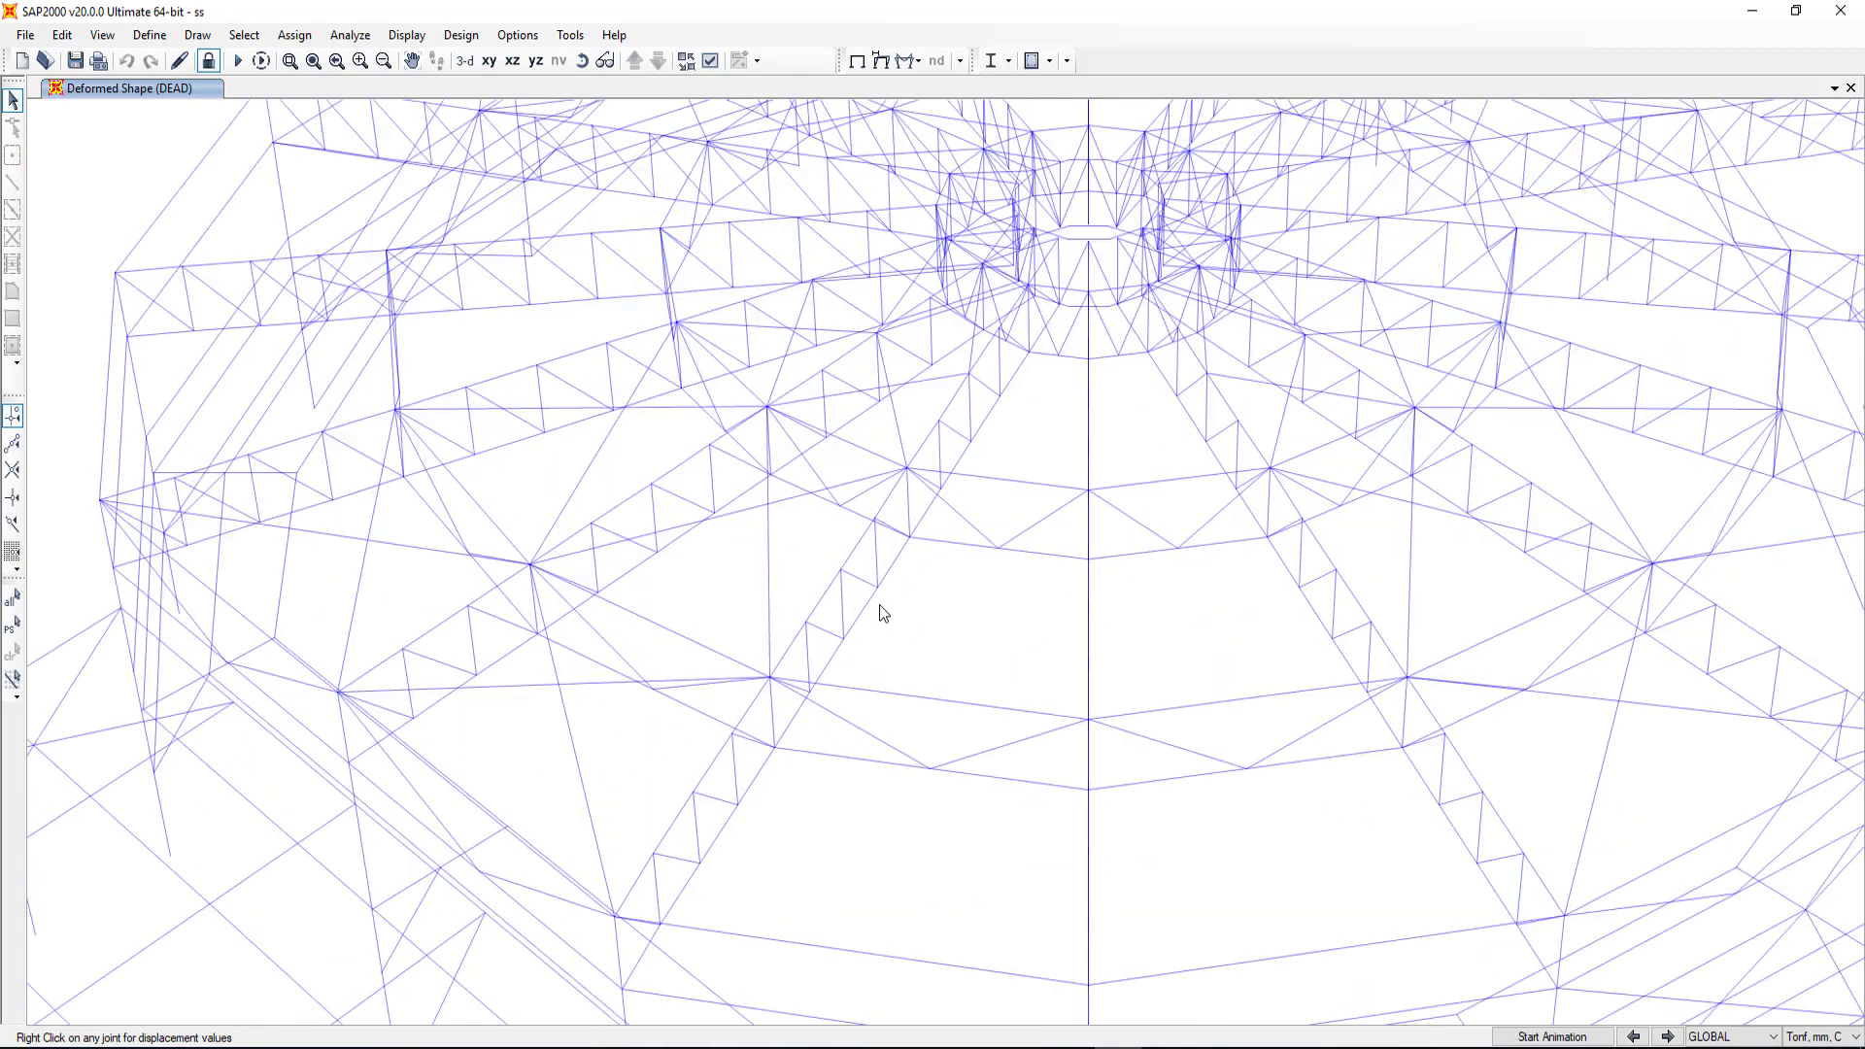
scroll(879, 518, down, 2)
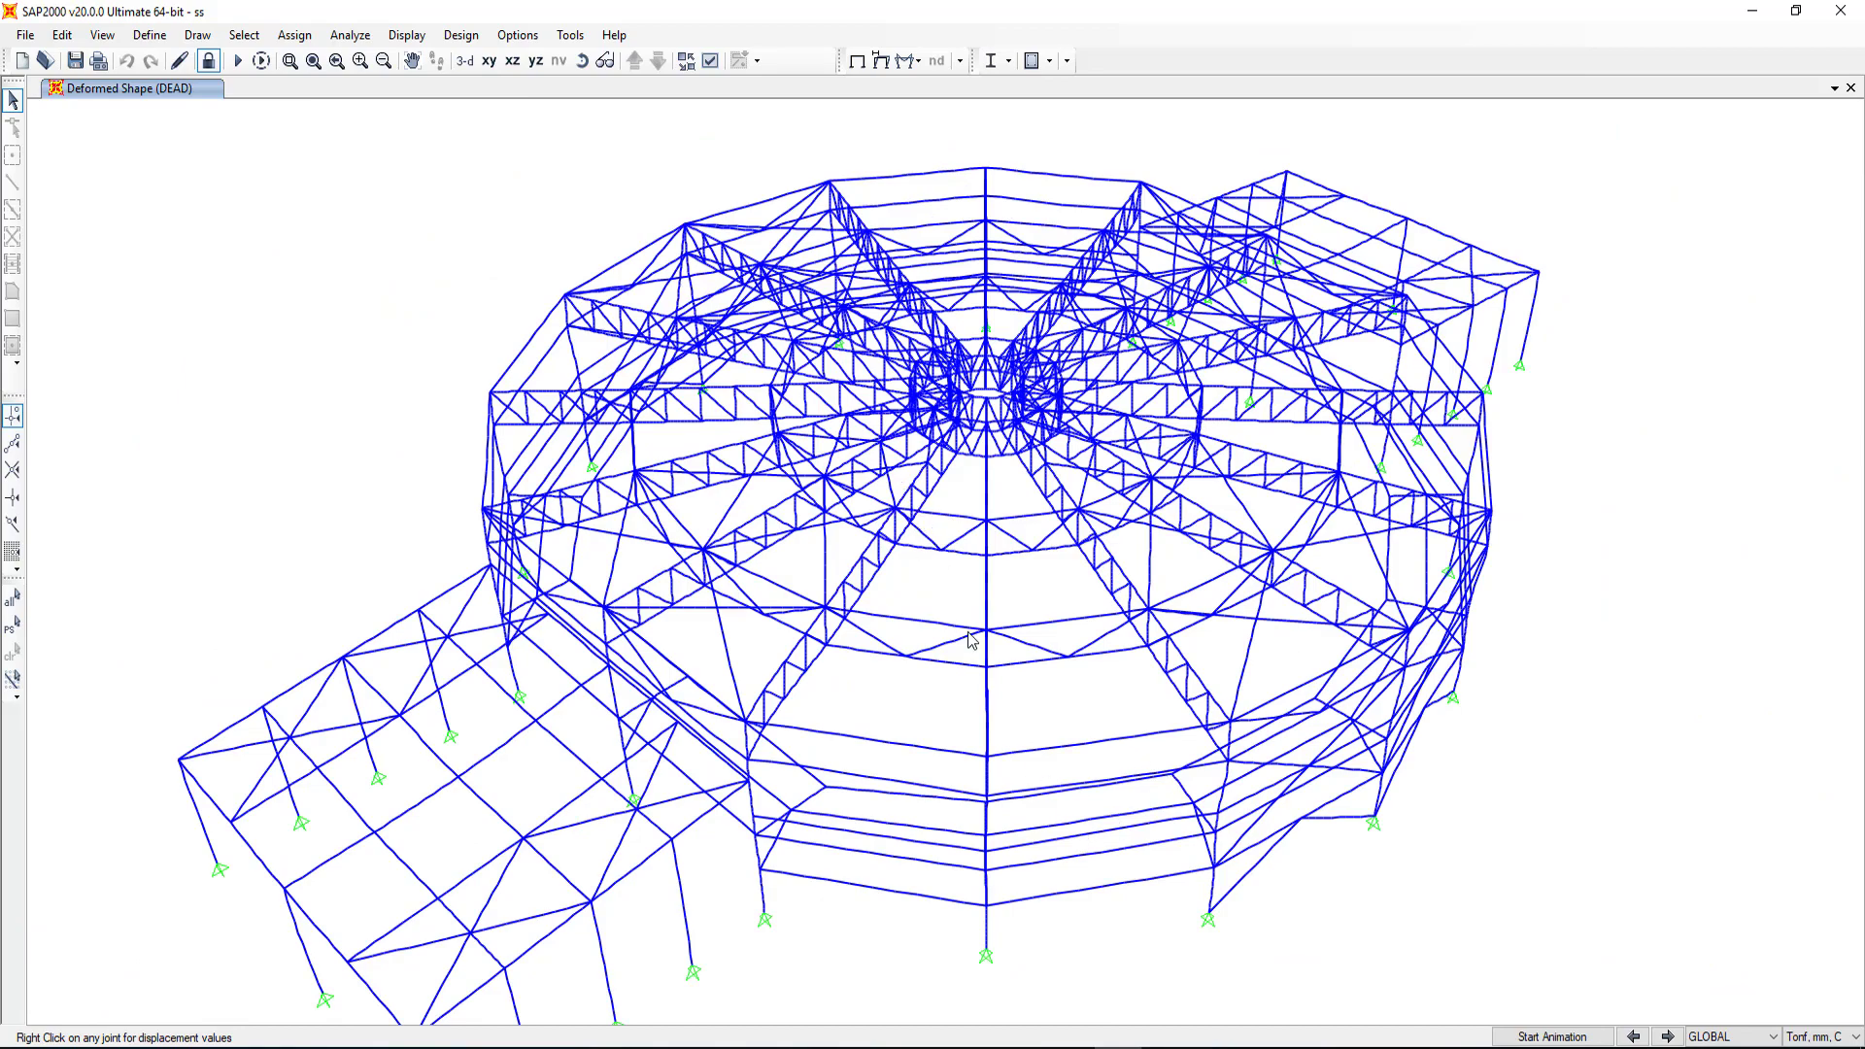
scroll(1016, 361, up, 3)
scroll(932, 466, up, 2)
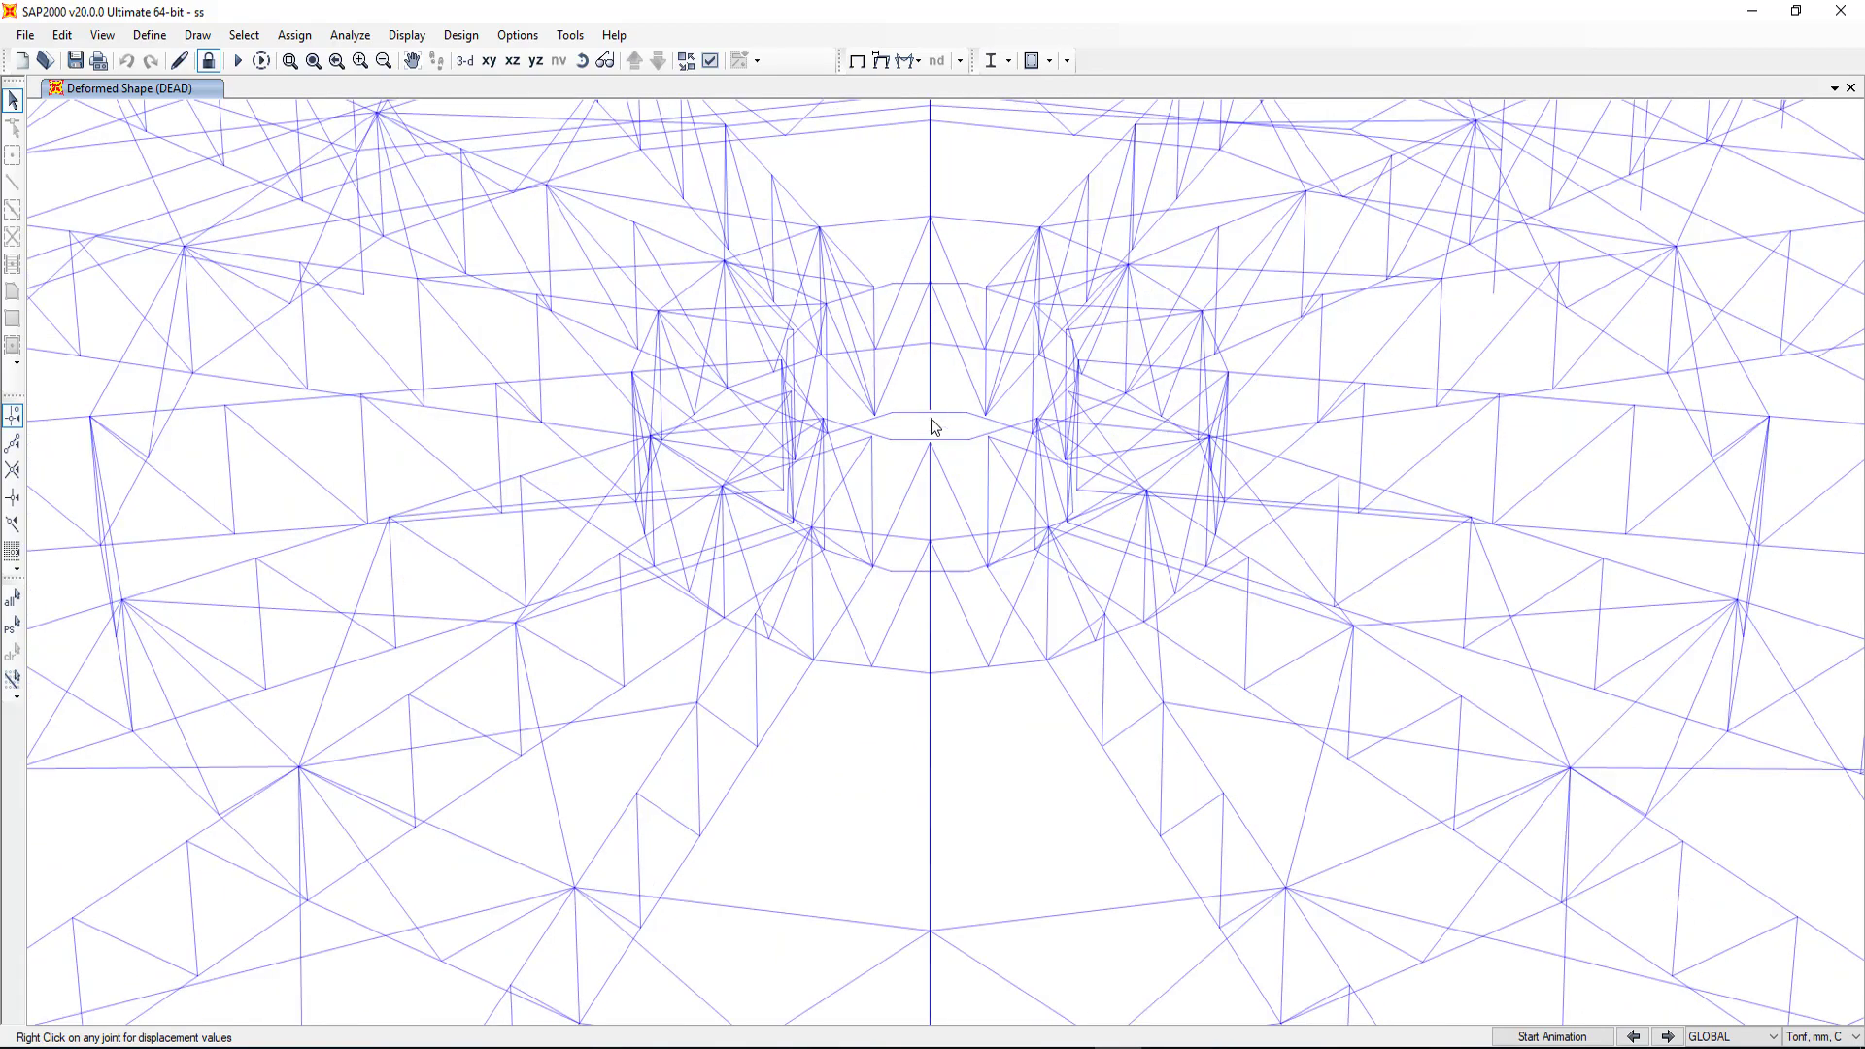
scroll(917, 505, up, 2)
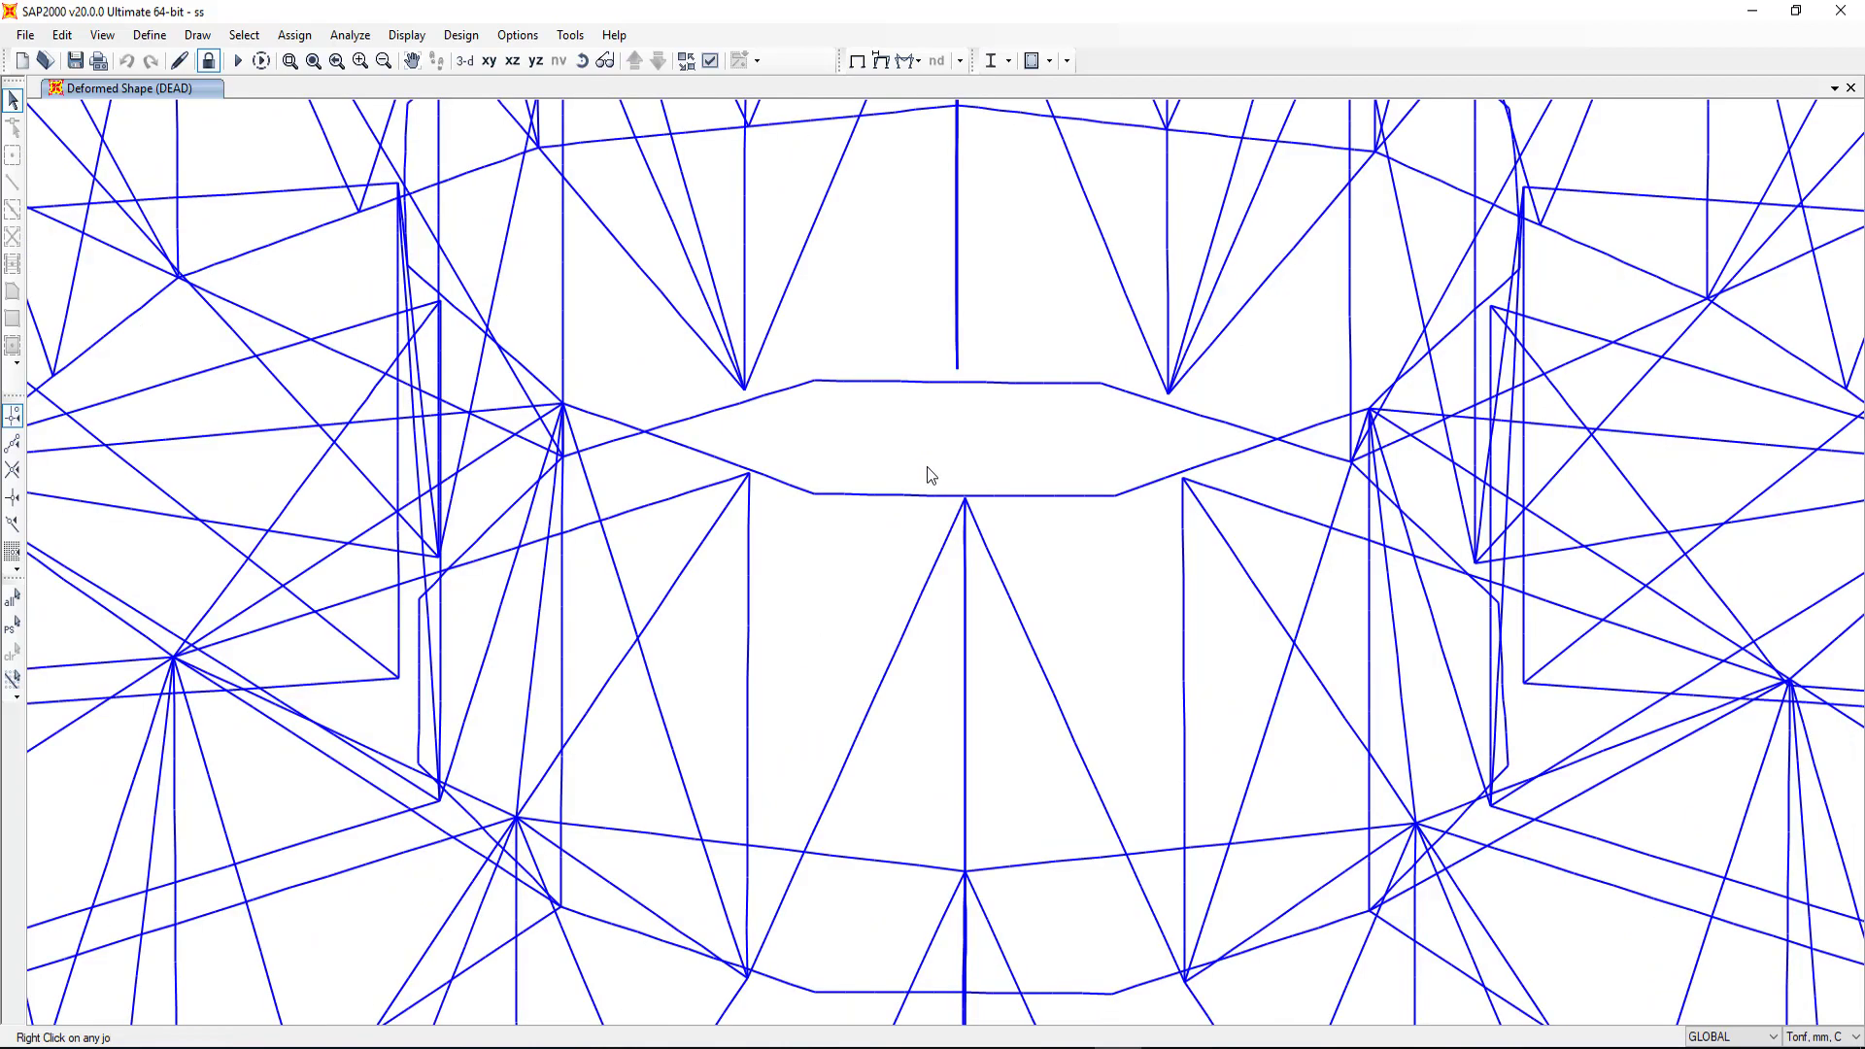
click(922, 468)
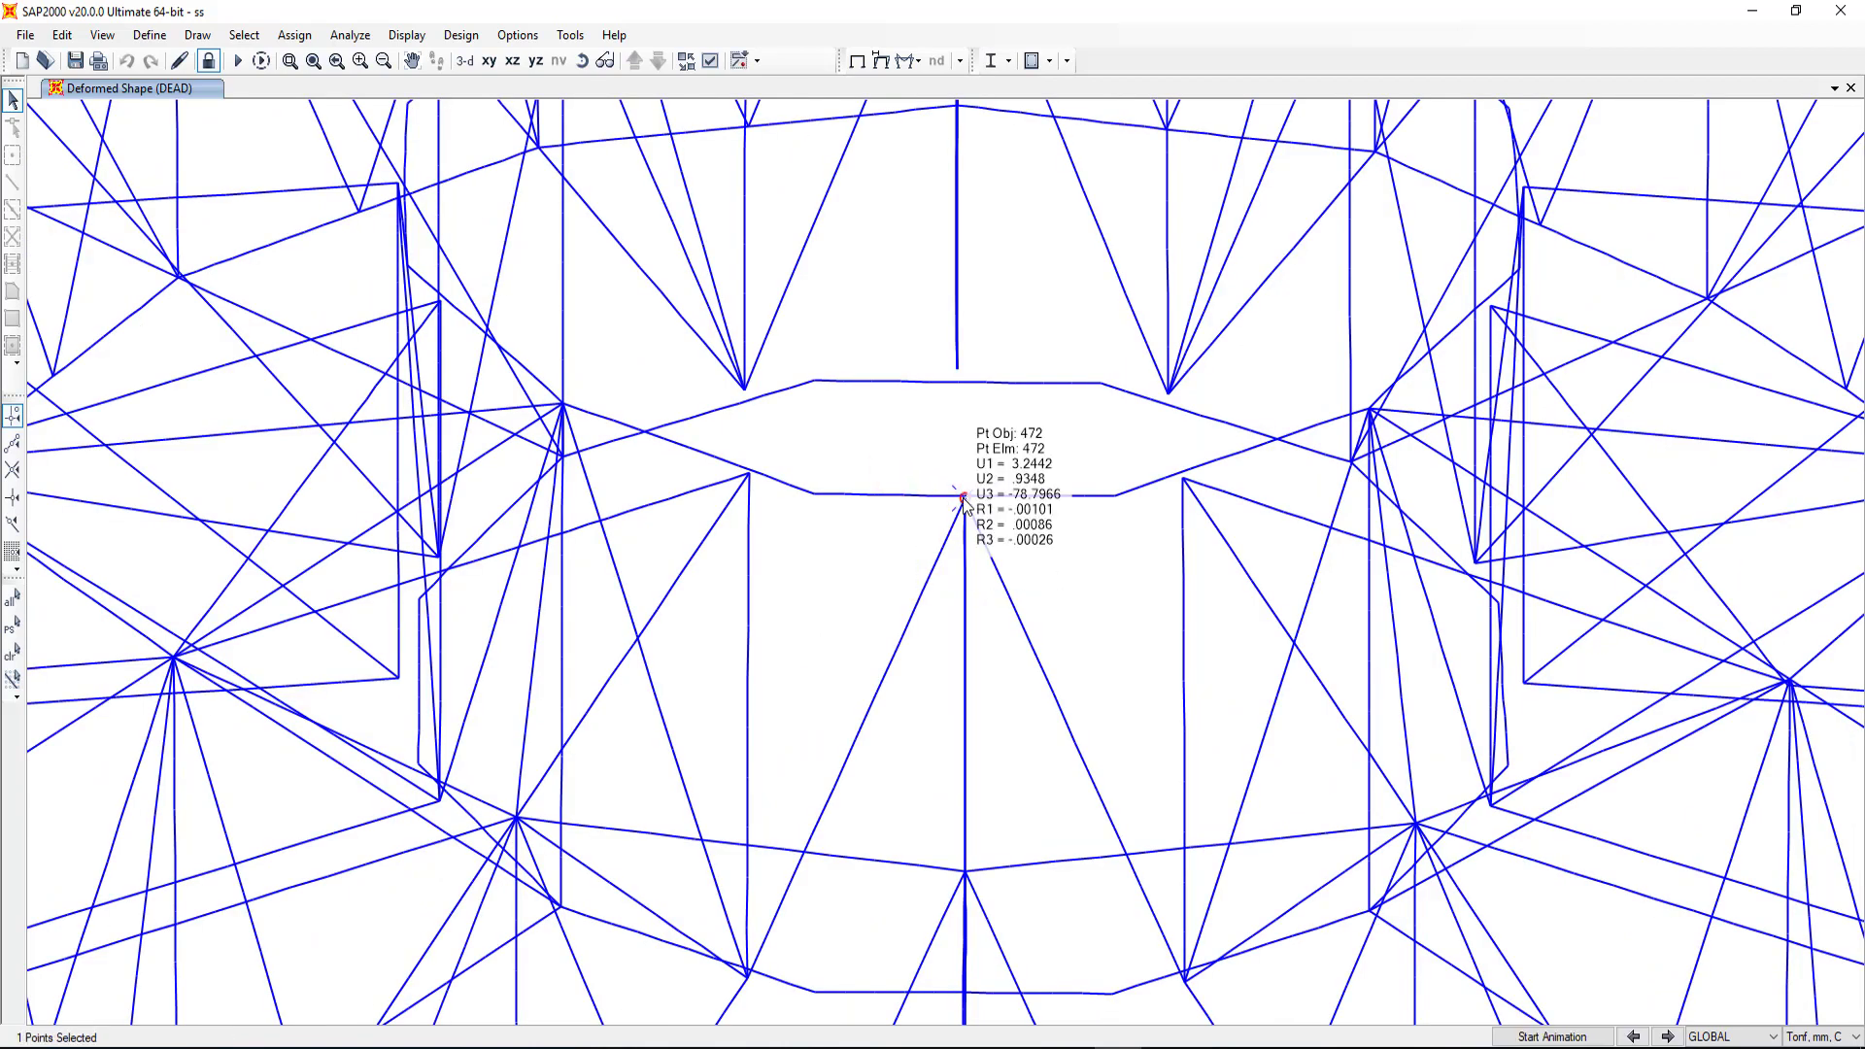
right_click(965, 499)
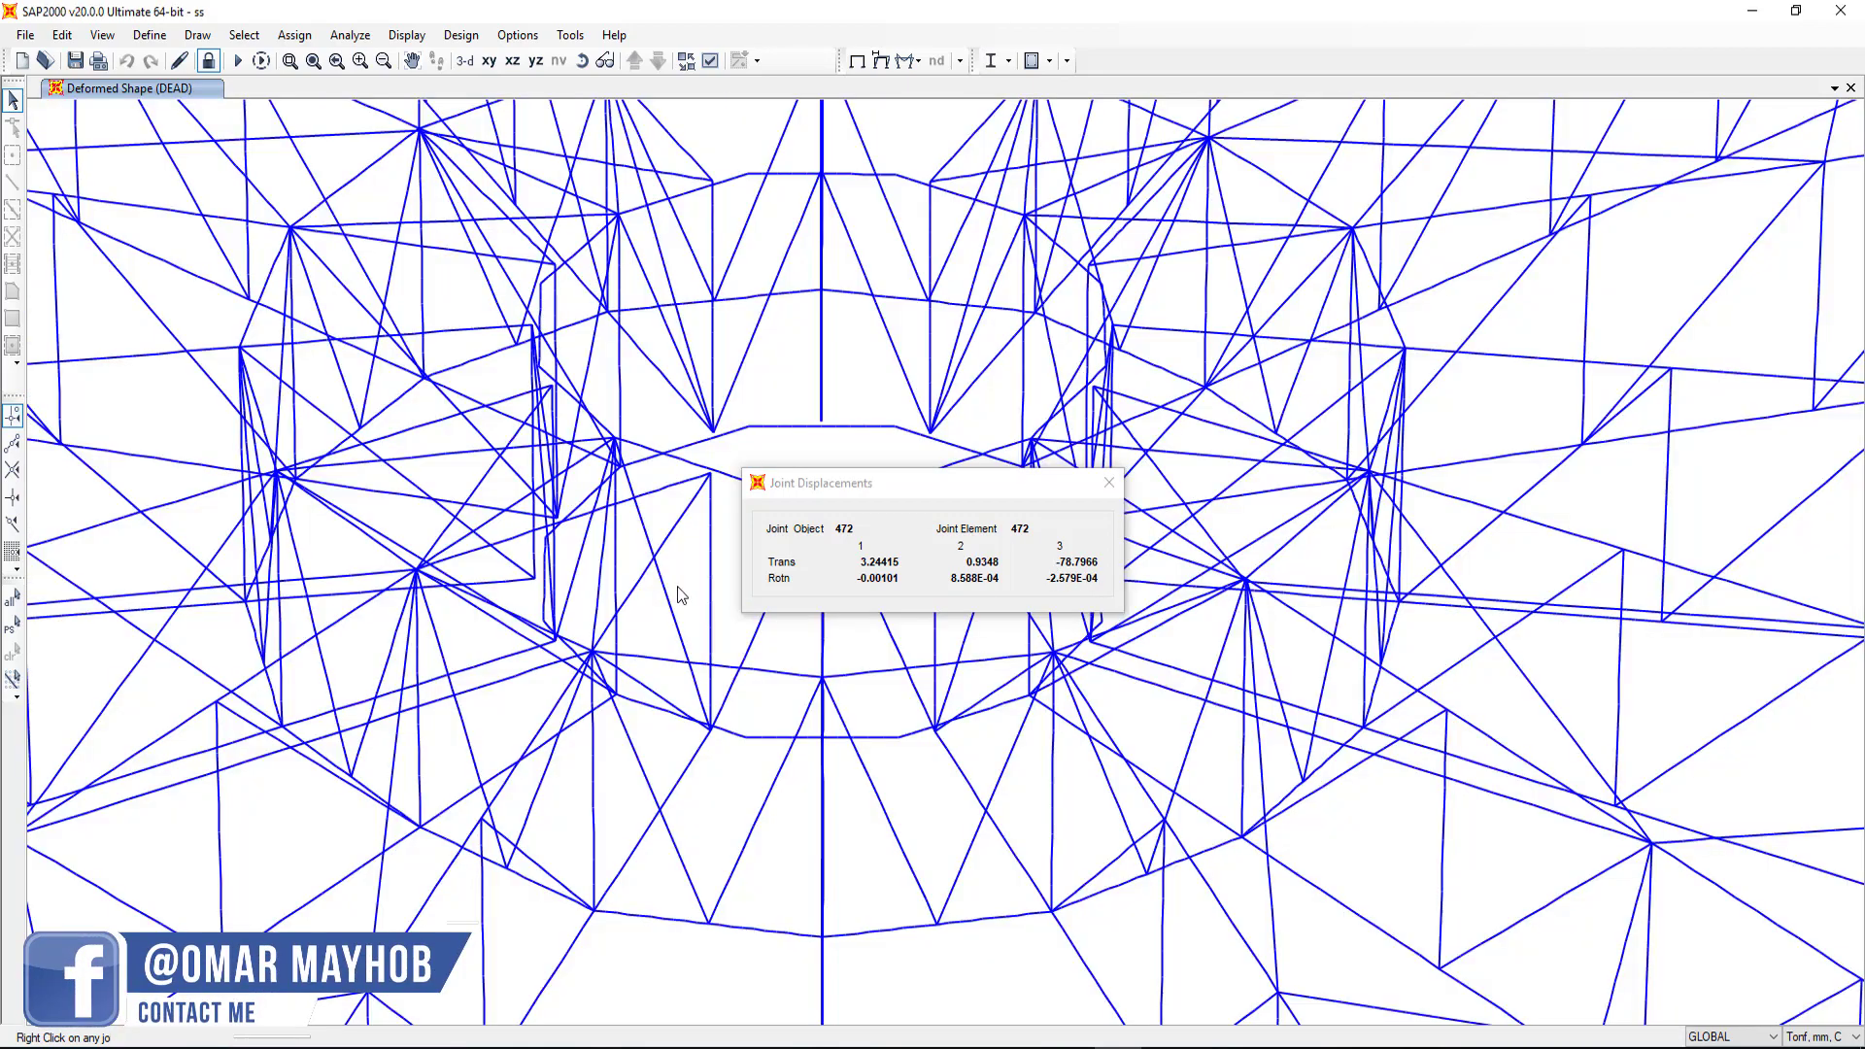
scroll(680, 594, down, 2)
scroll(680, 595, down, 2)
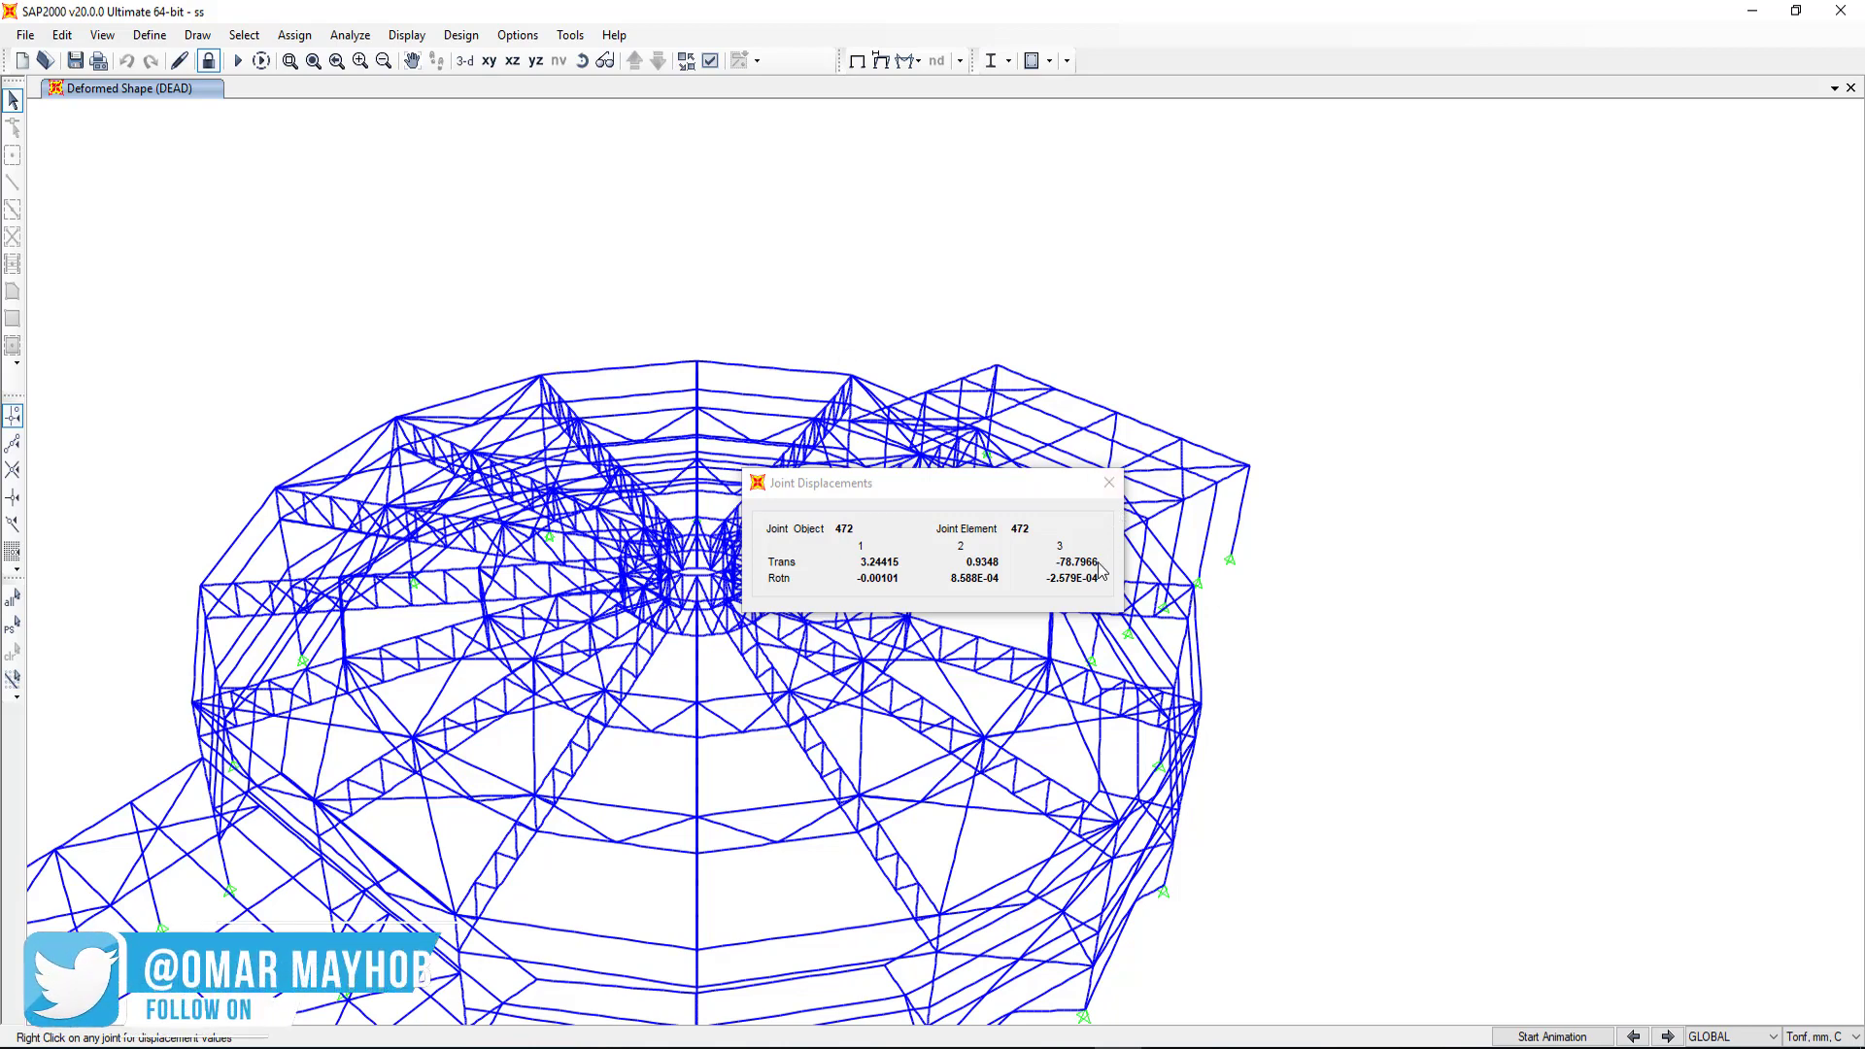
Step: Close joint 472's results and read the DEAD displacements at joint 187
click(1108, 483)
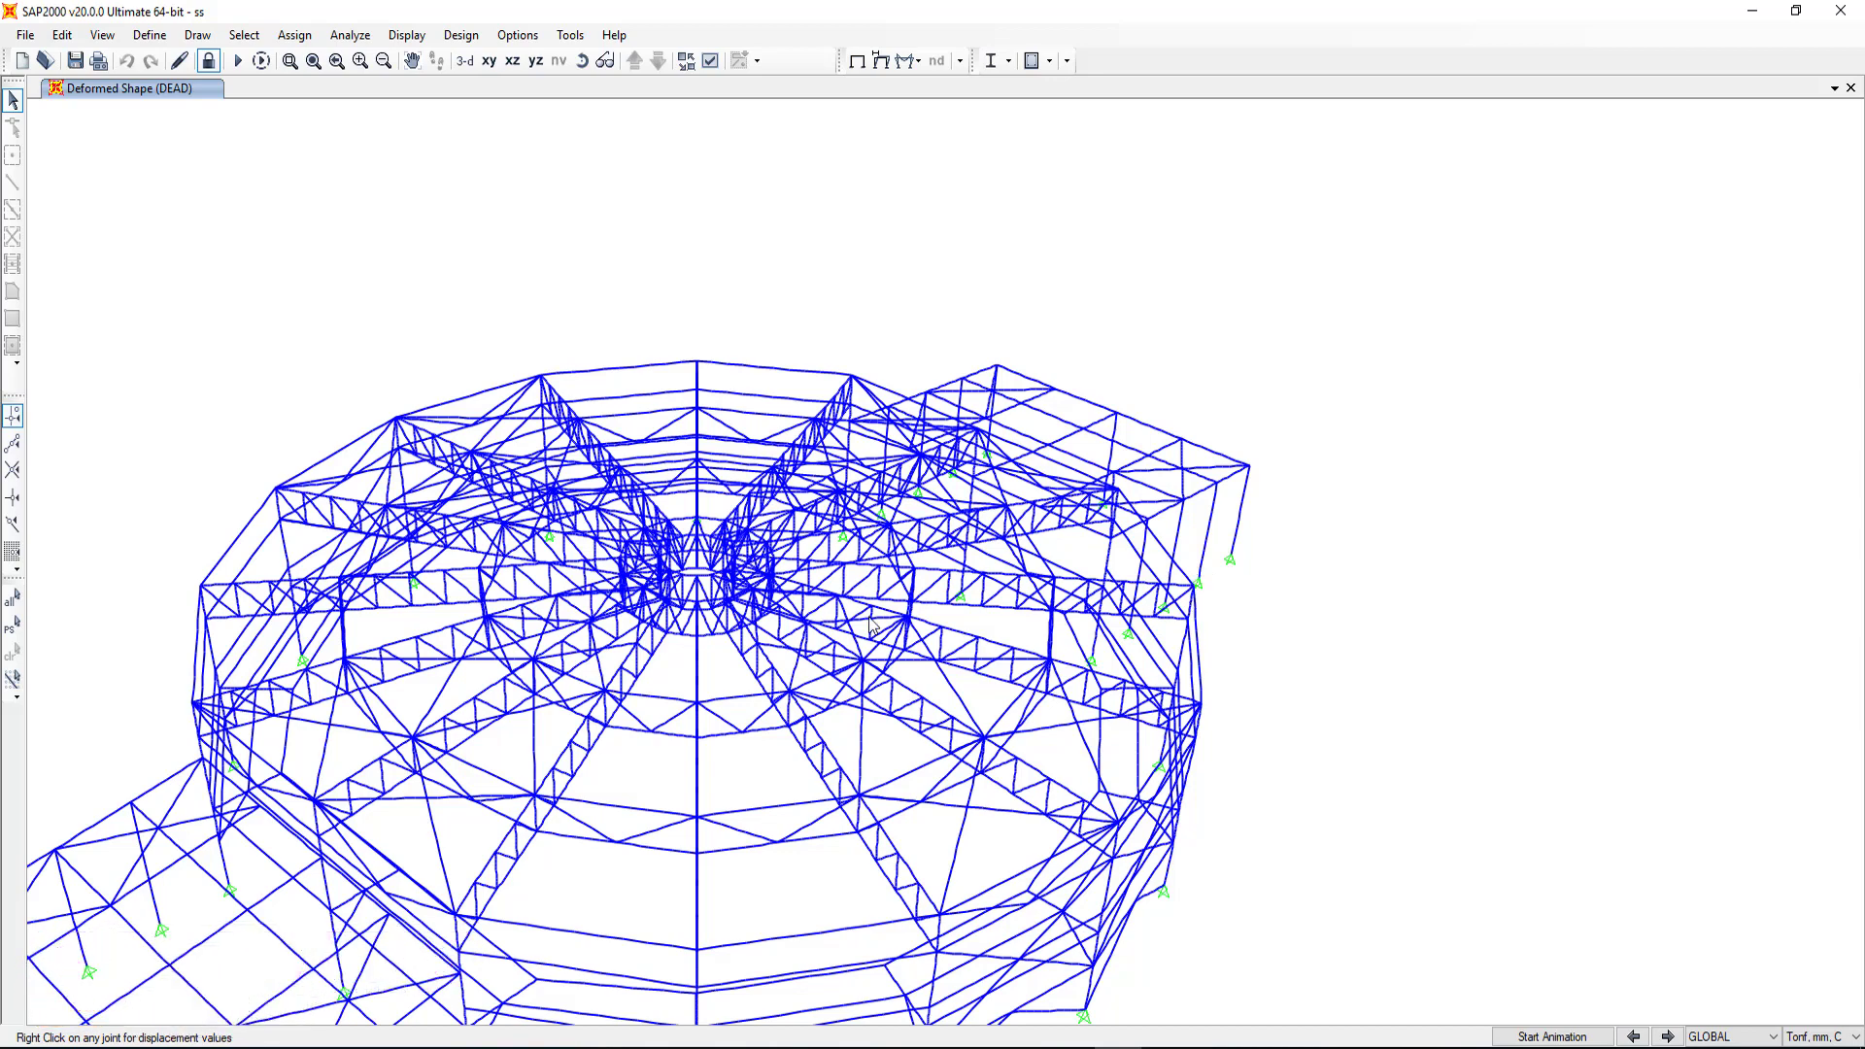
right_click(807, 601)
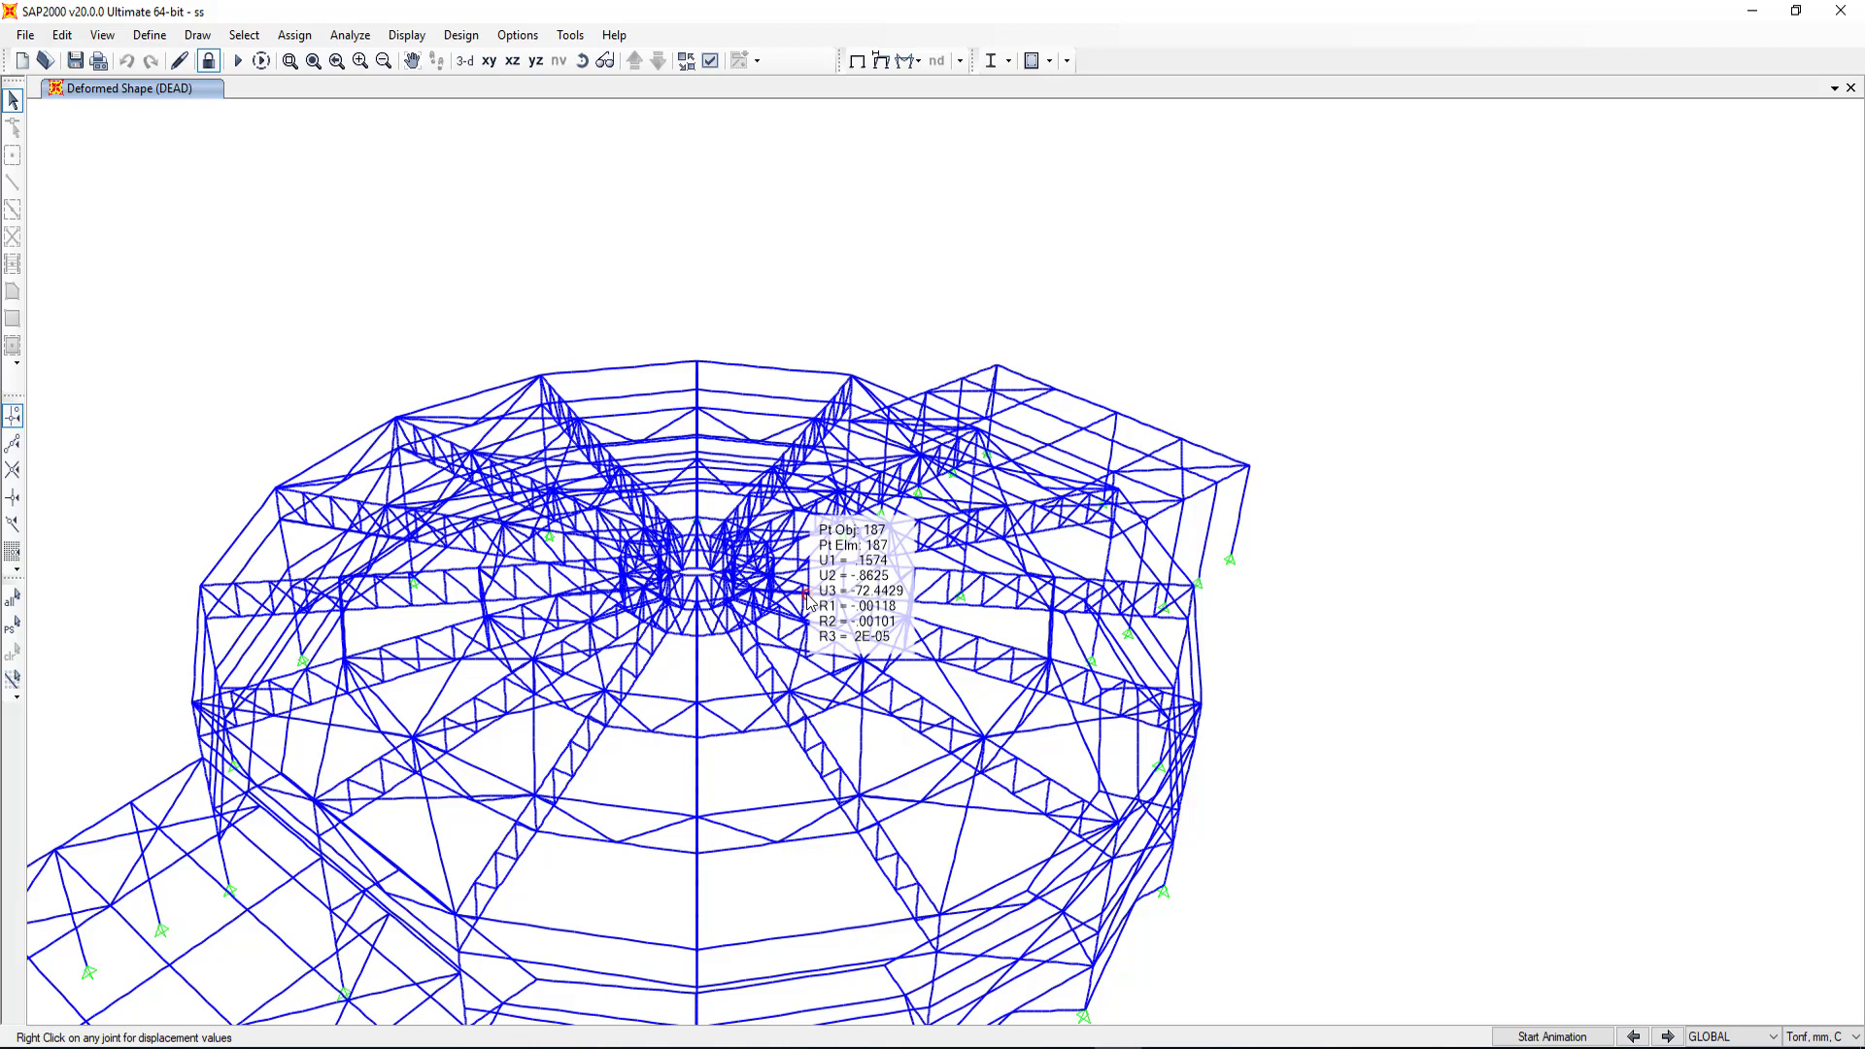
scroll(884, 514, down, 3)
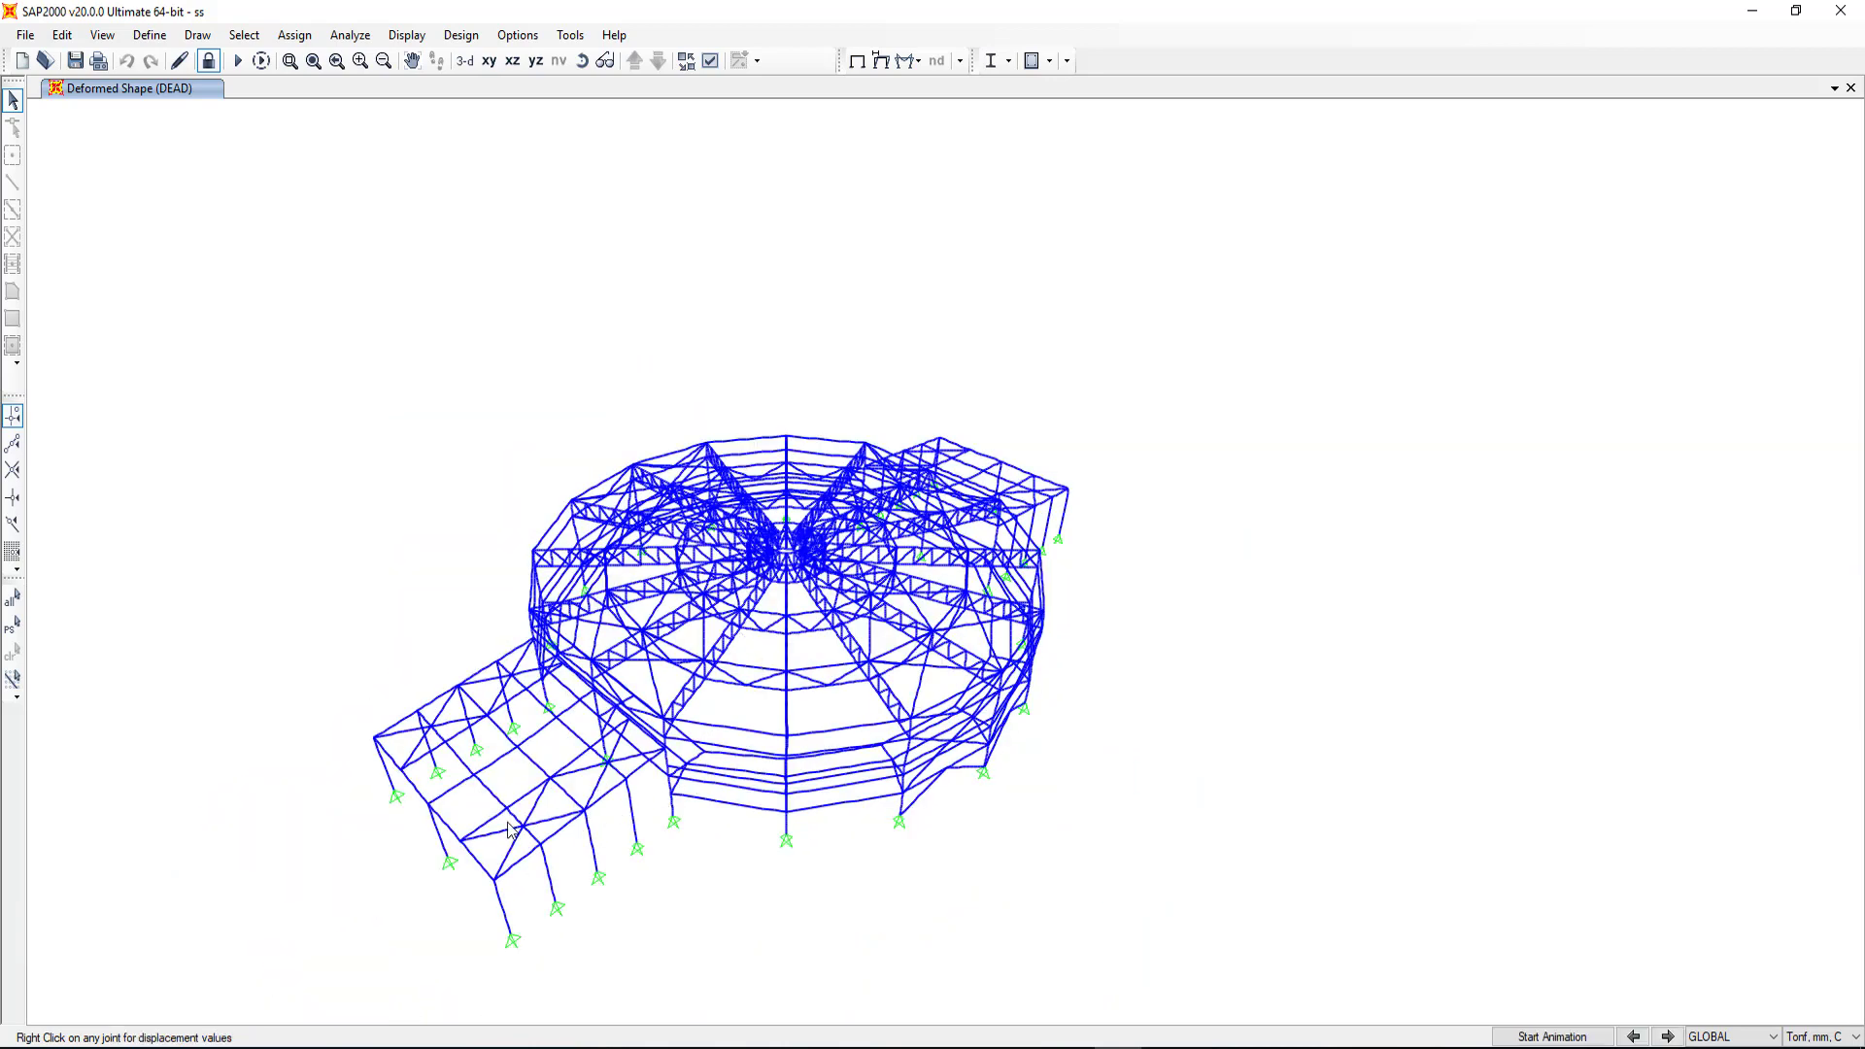
scroll(509, 831, up, 3)
Step: Check canopy joints 522 (-17.75179 mm) and 523 (-24.80782 mm) DEAD displacements, then close the results
click(541, 739)
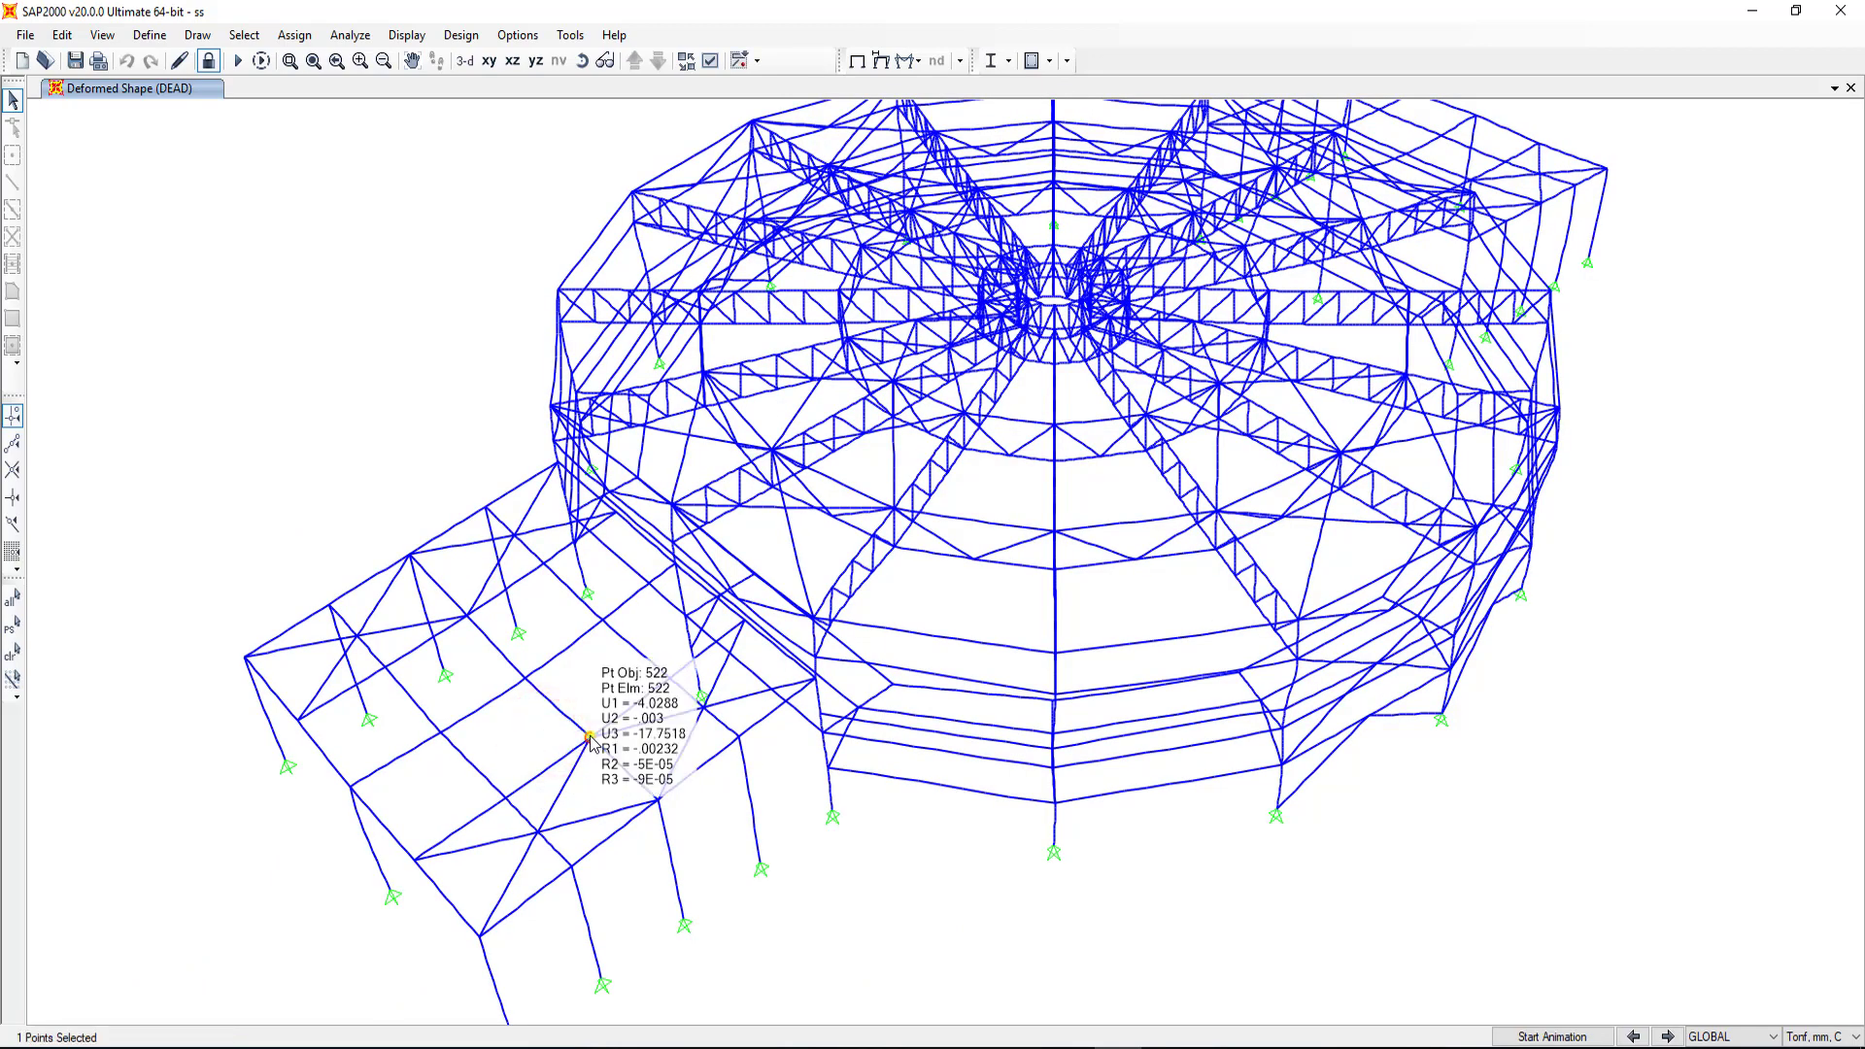
right_click(589, 740)
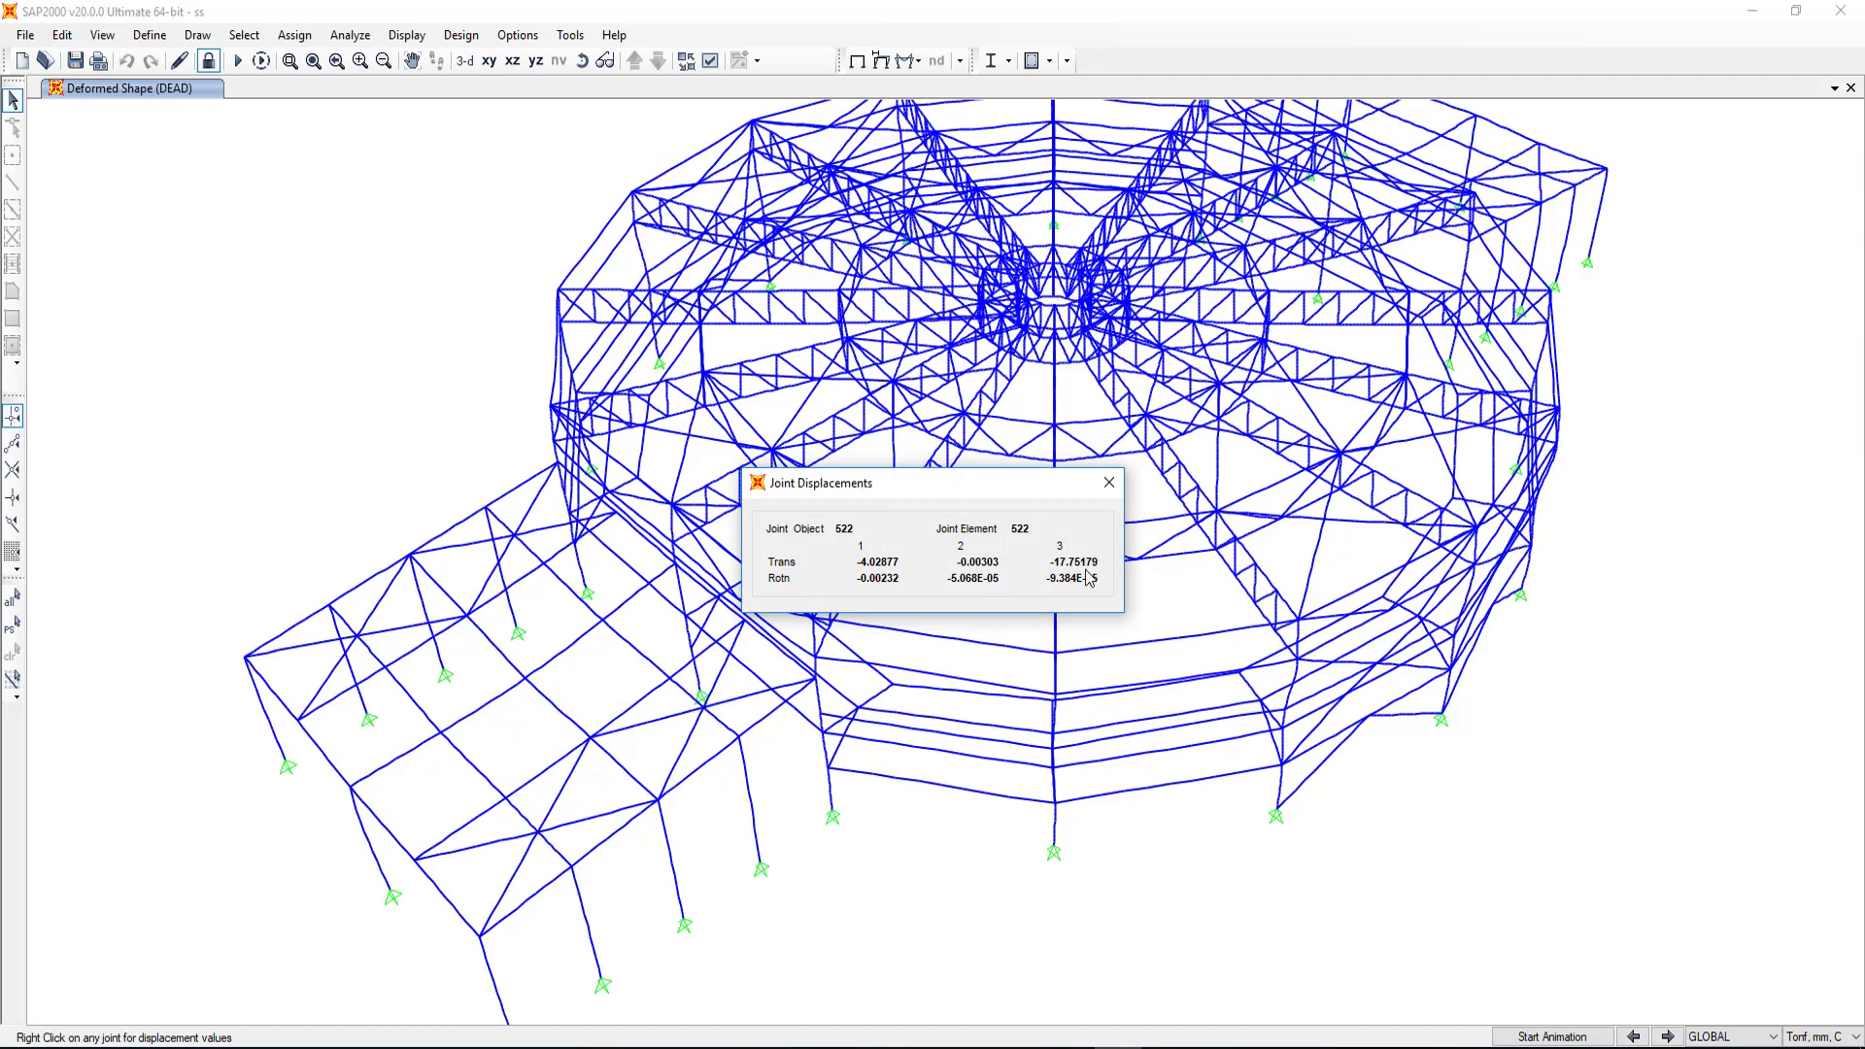
click(516, 677)
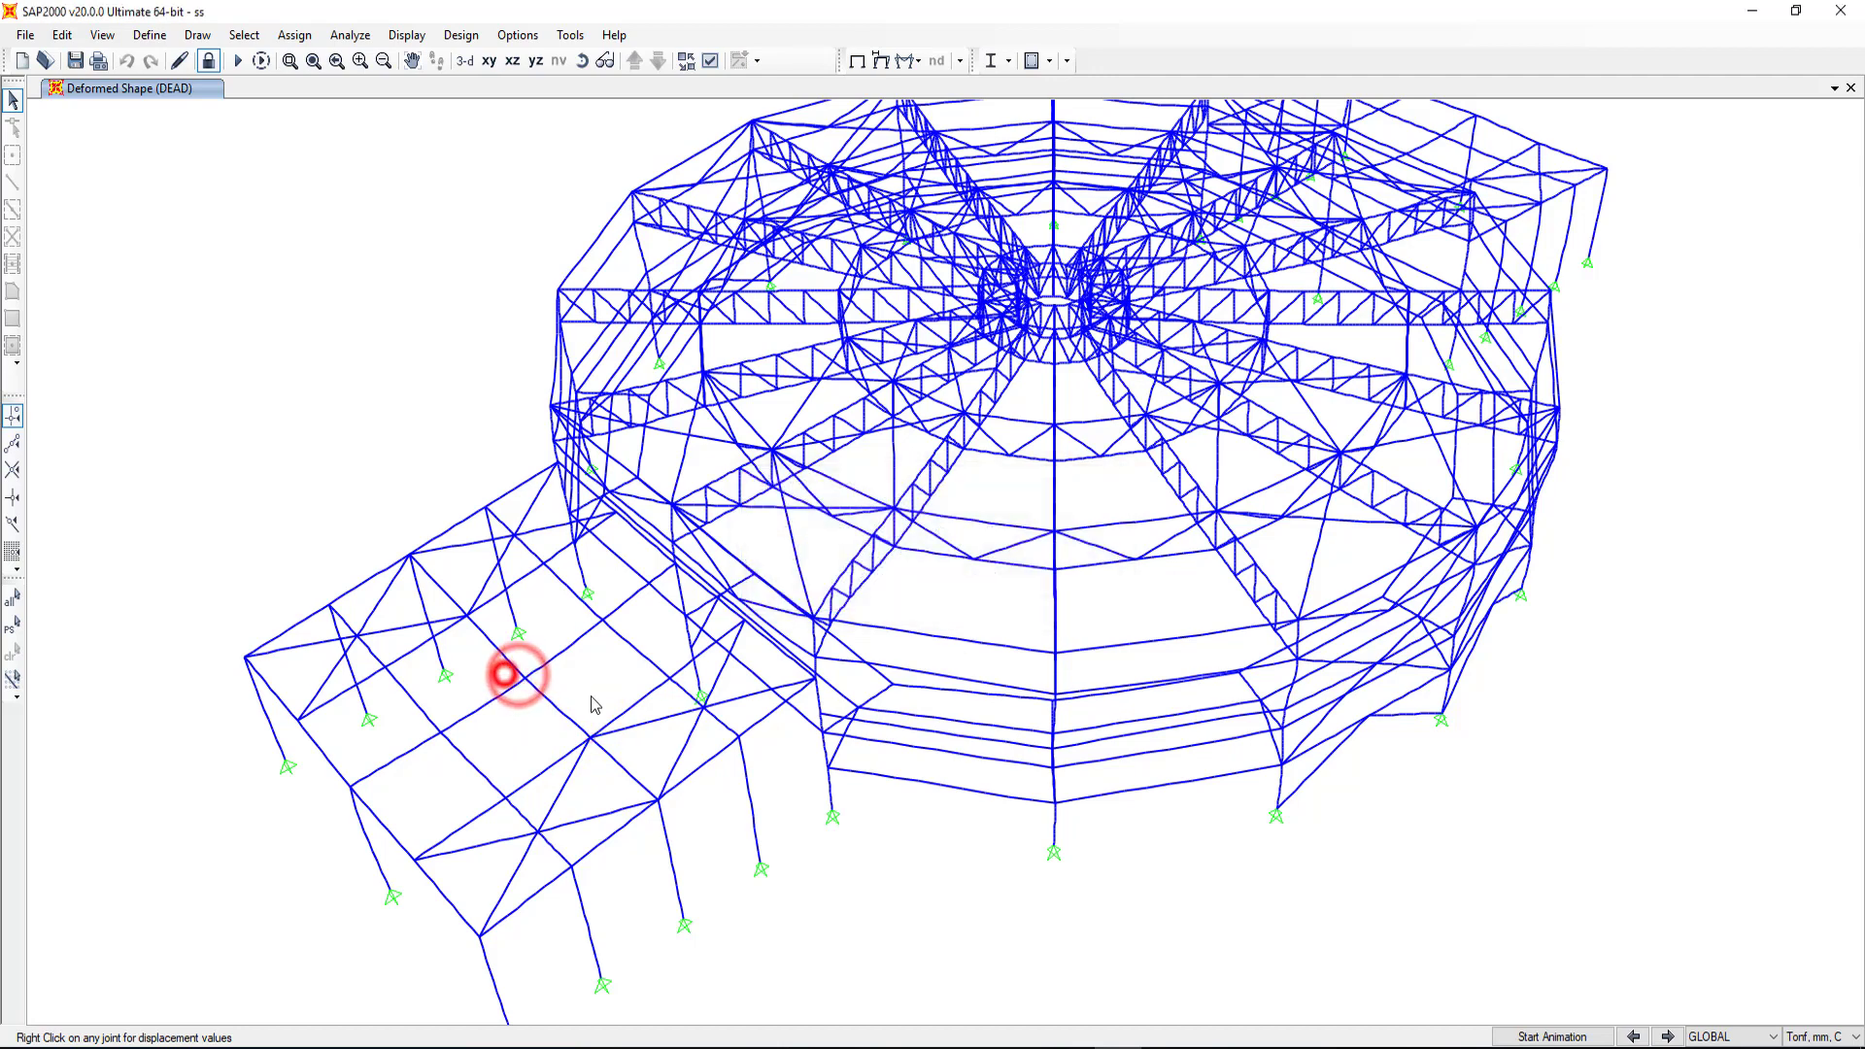
right_click(522, 680)
click(522, 680)
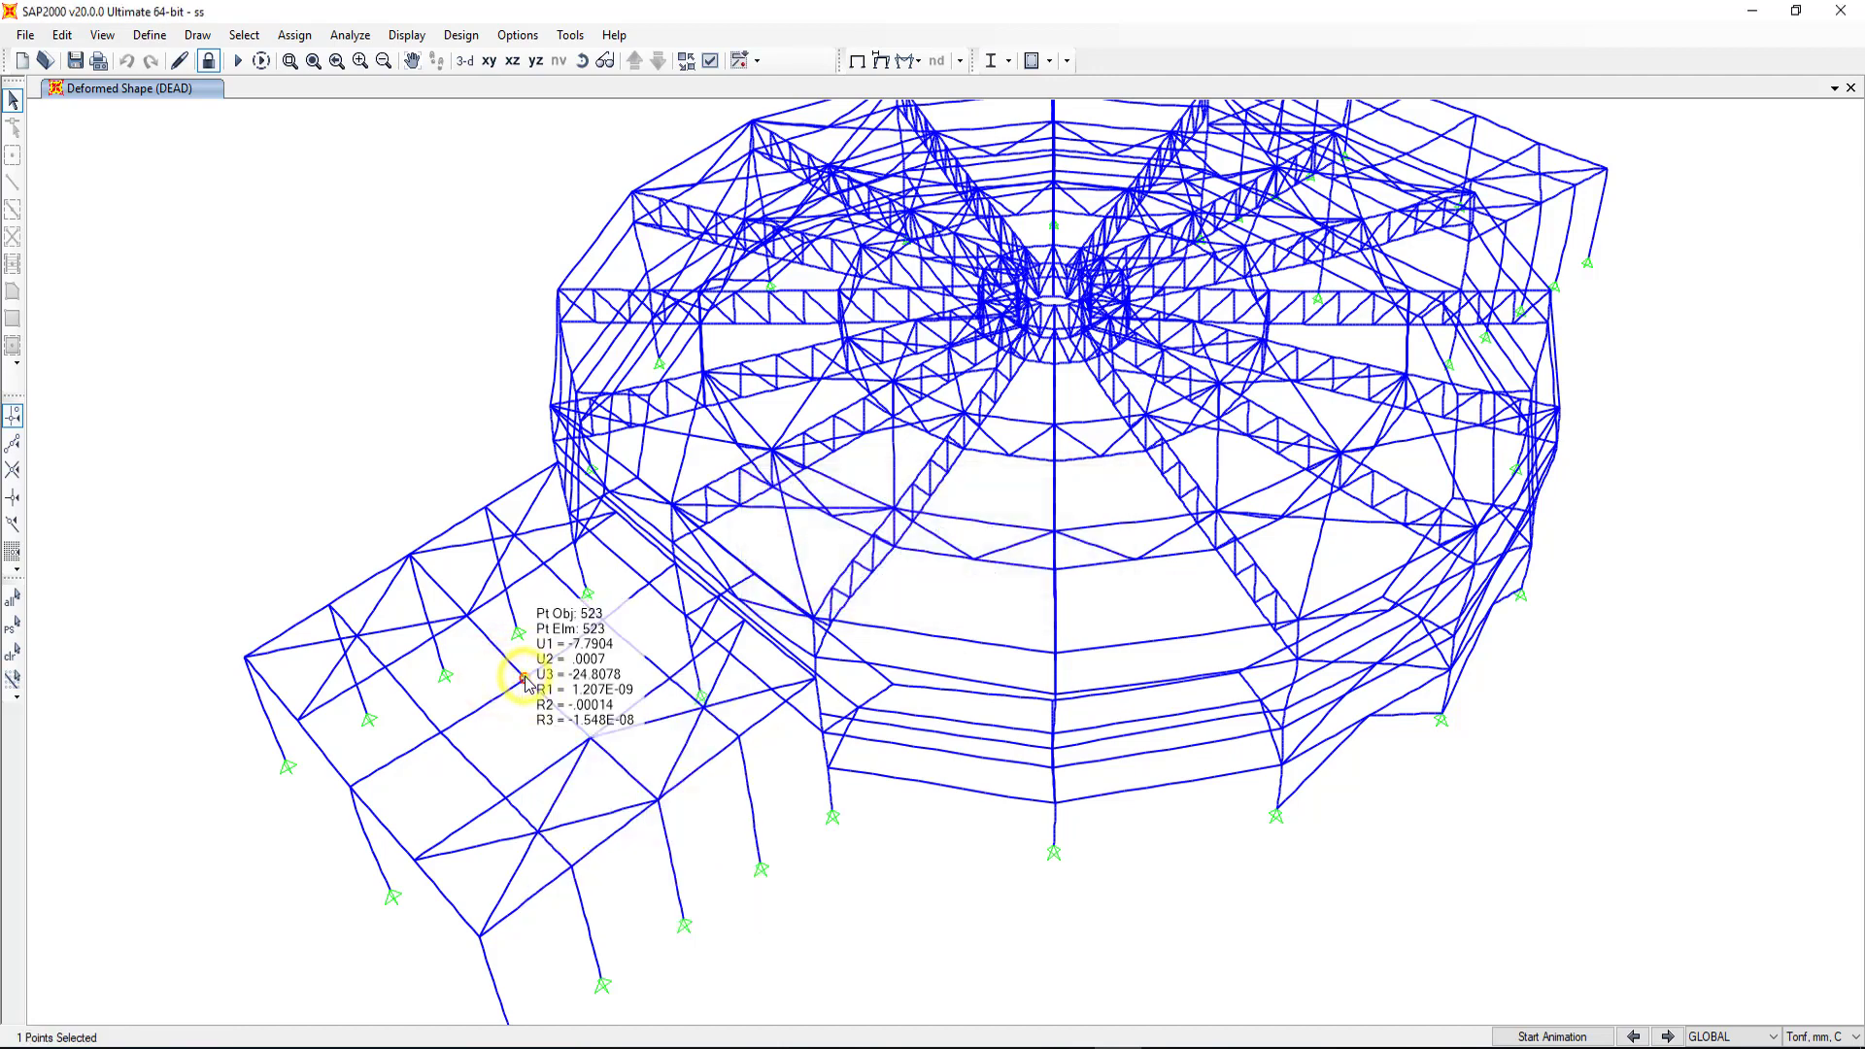
right_click(522, 677)
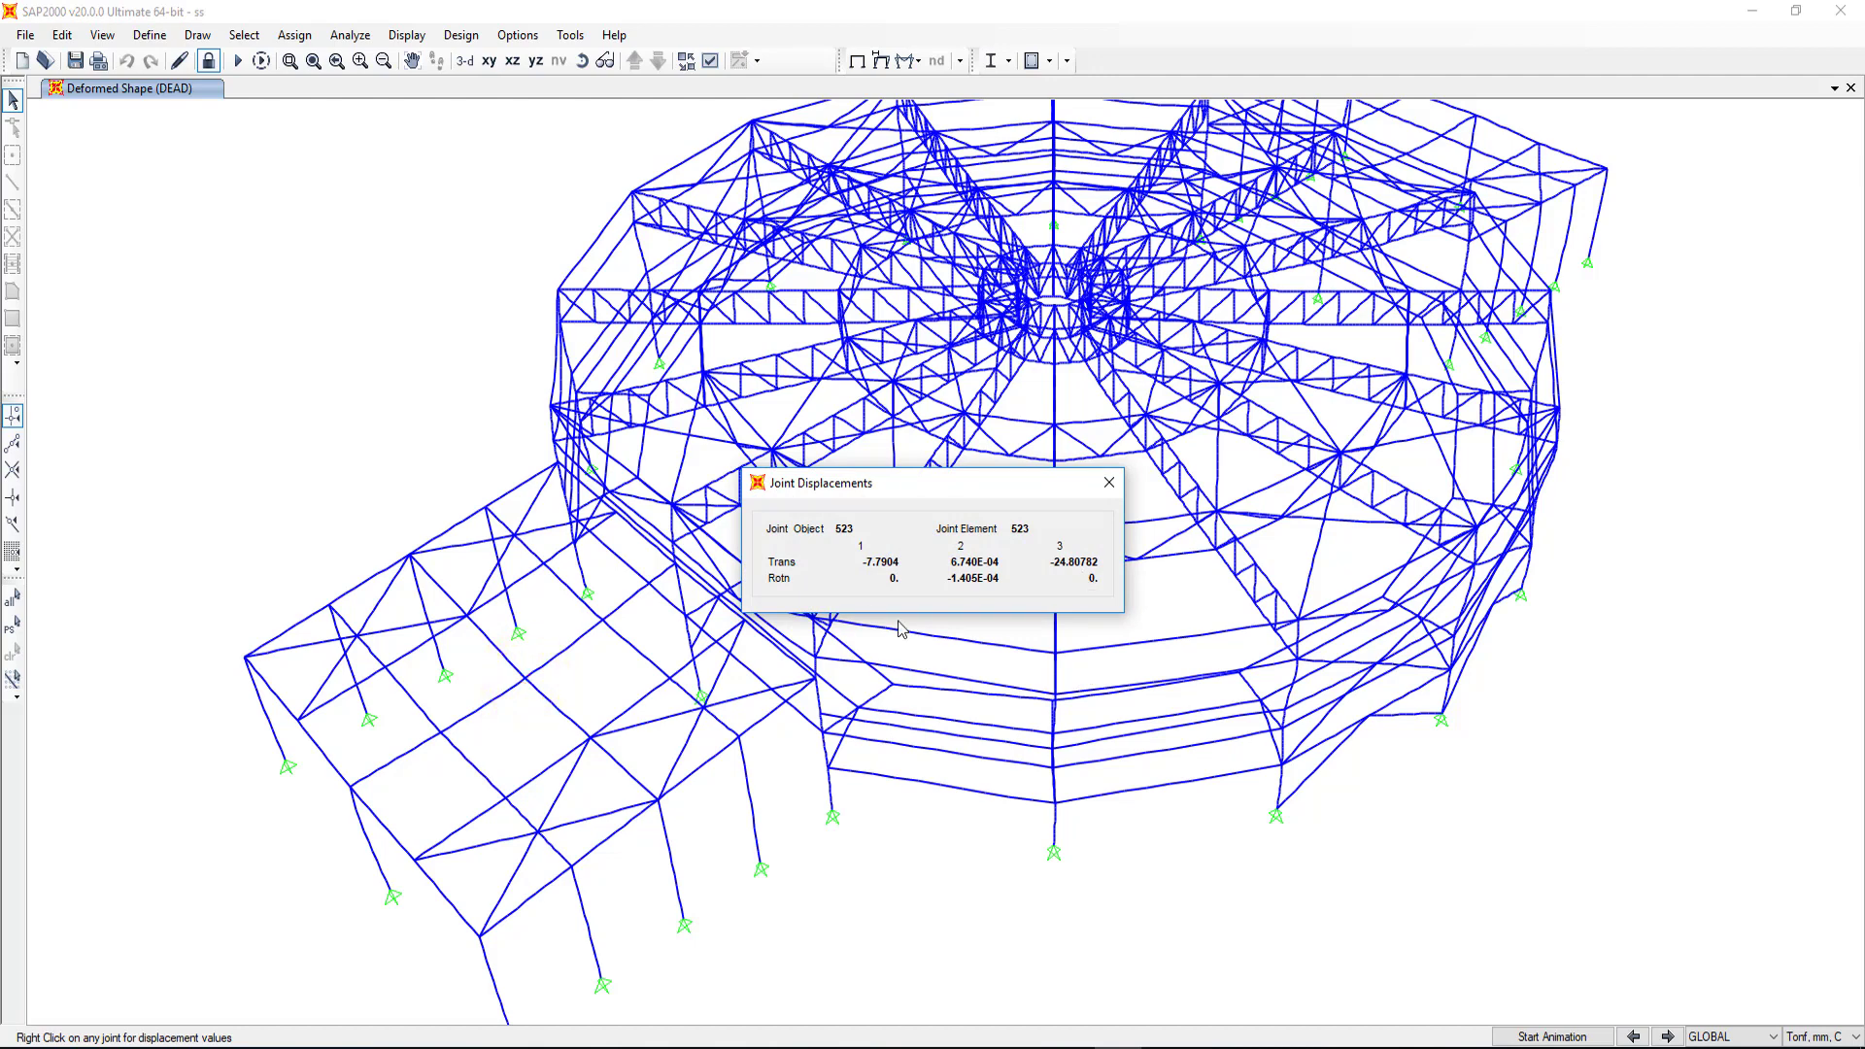
click(1108, 483)
Step: Start and then stop the dome's deformed-shape animation
scroll(795, 743, down, 2)
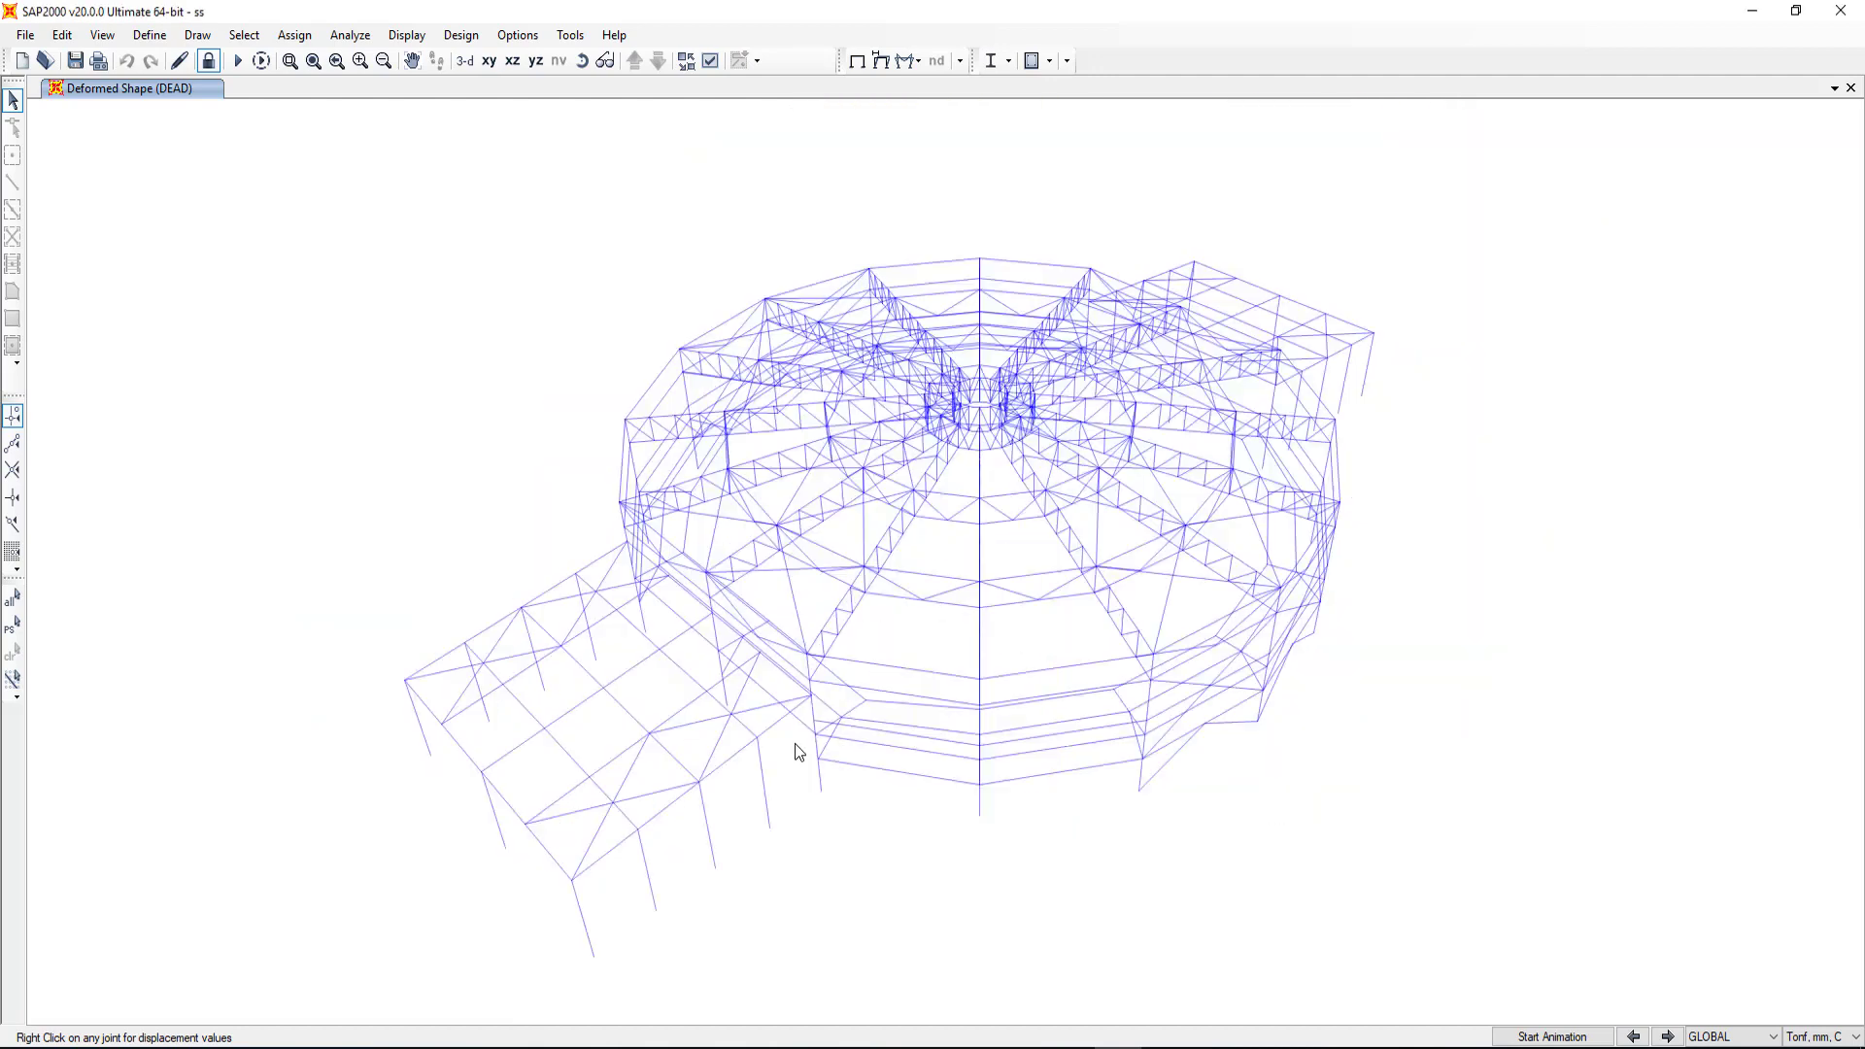
scroll(870, 654, down, 2)
scroll(877, 653, up, 2)
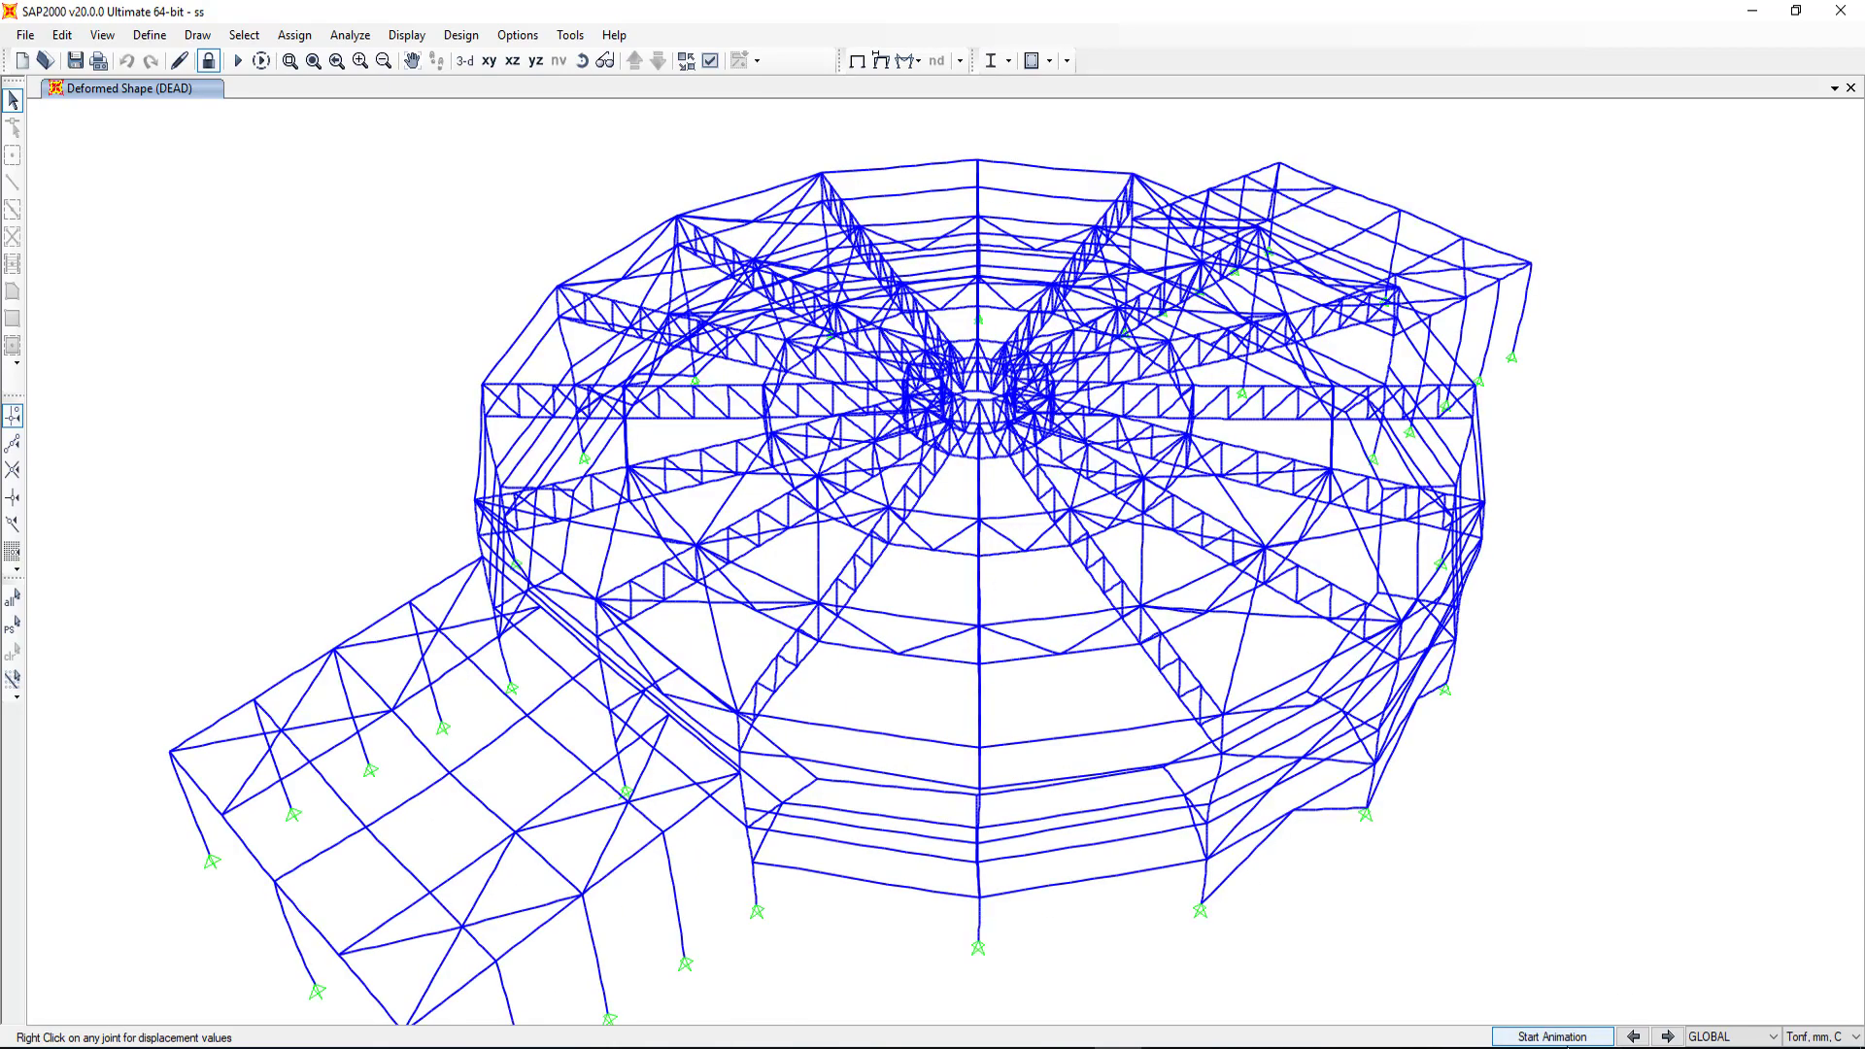
click(1565, 1039)
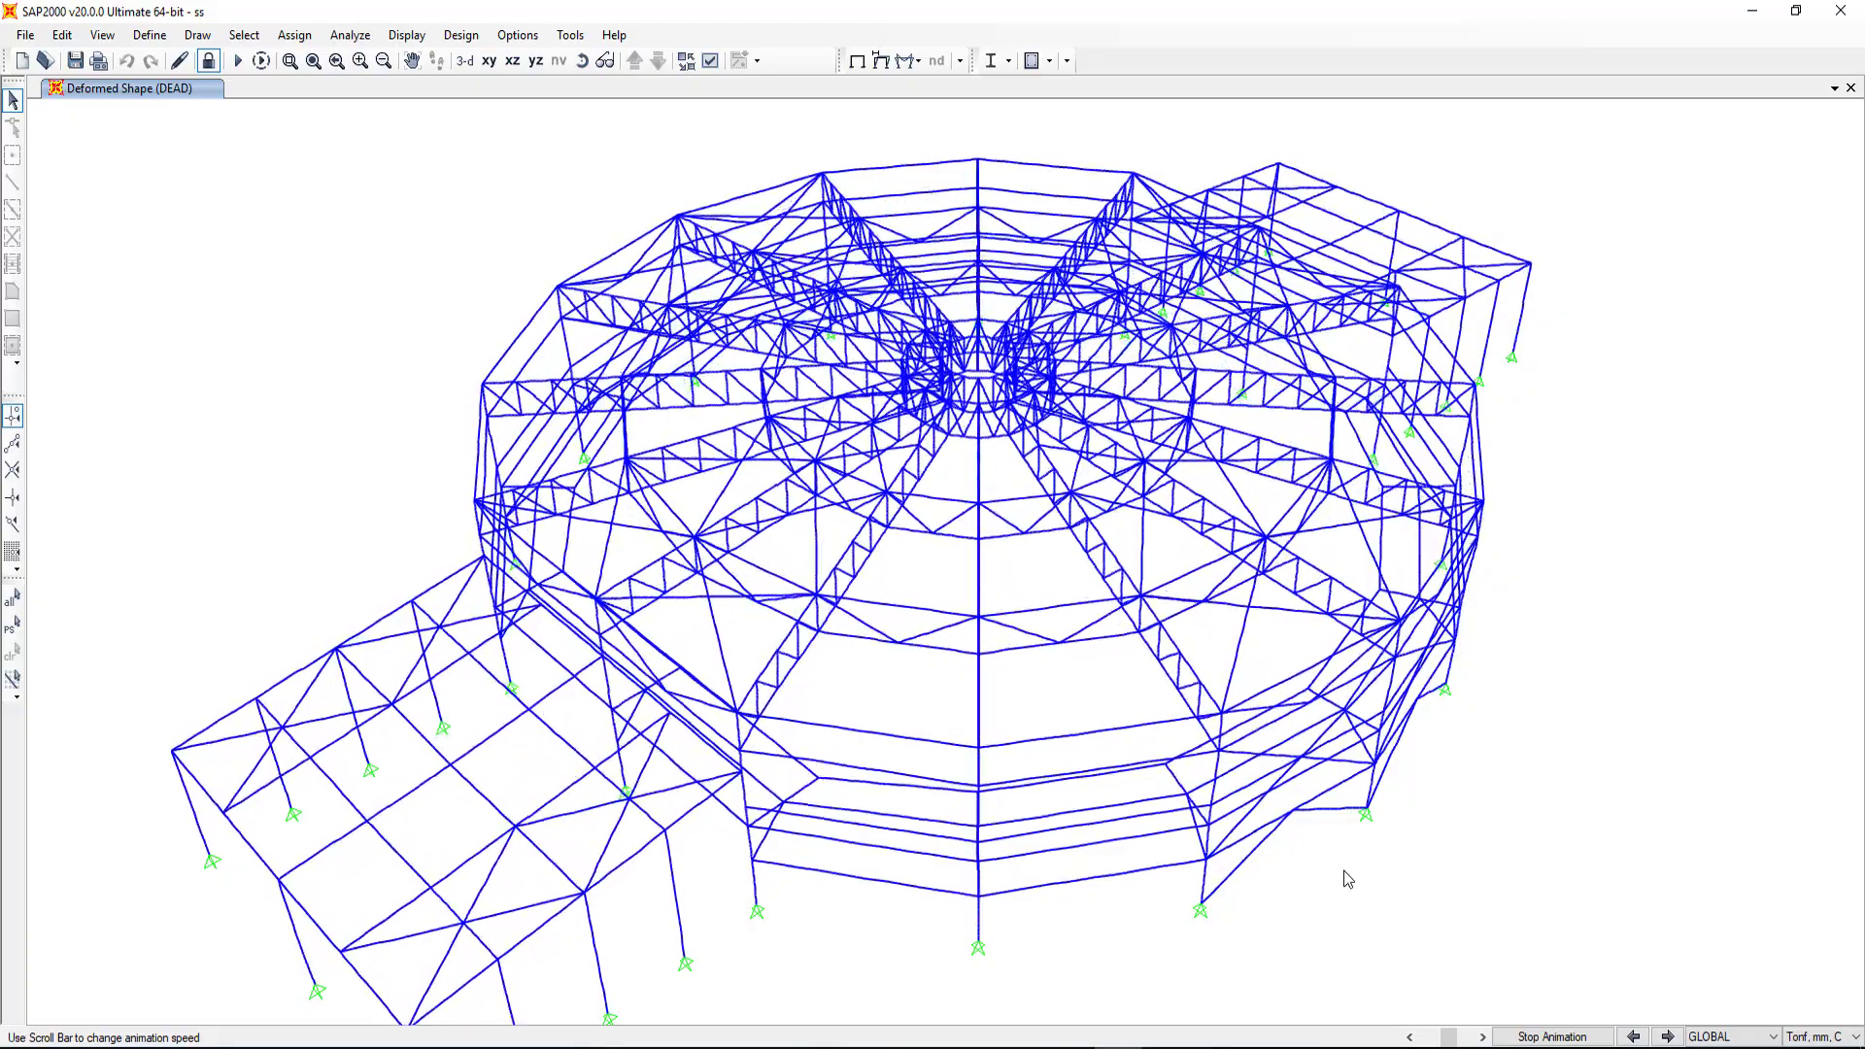
click(1559, 1036)
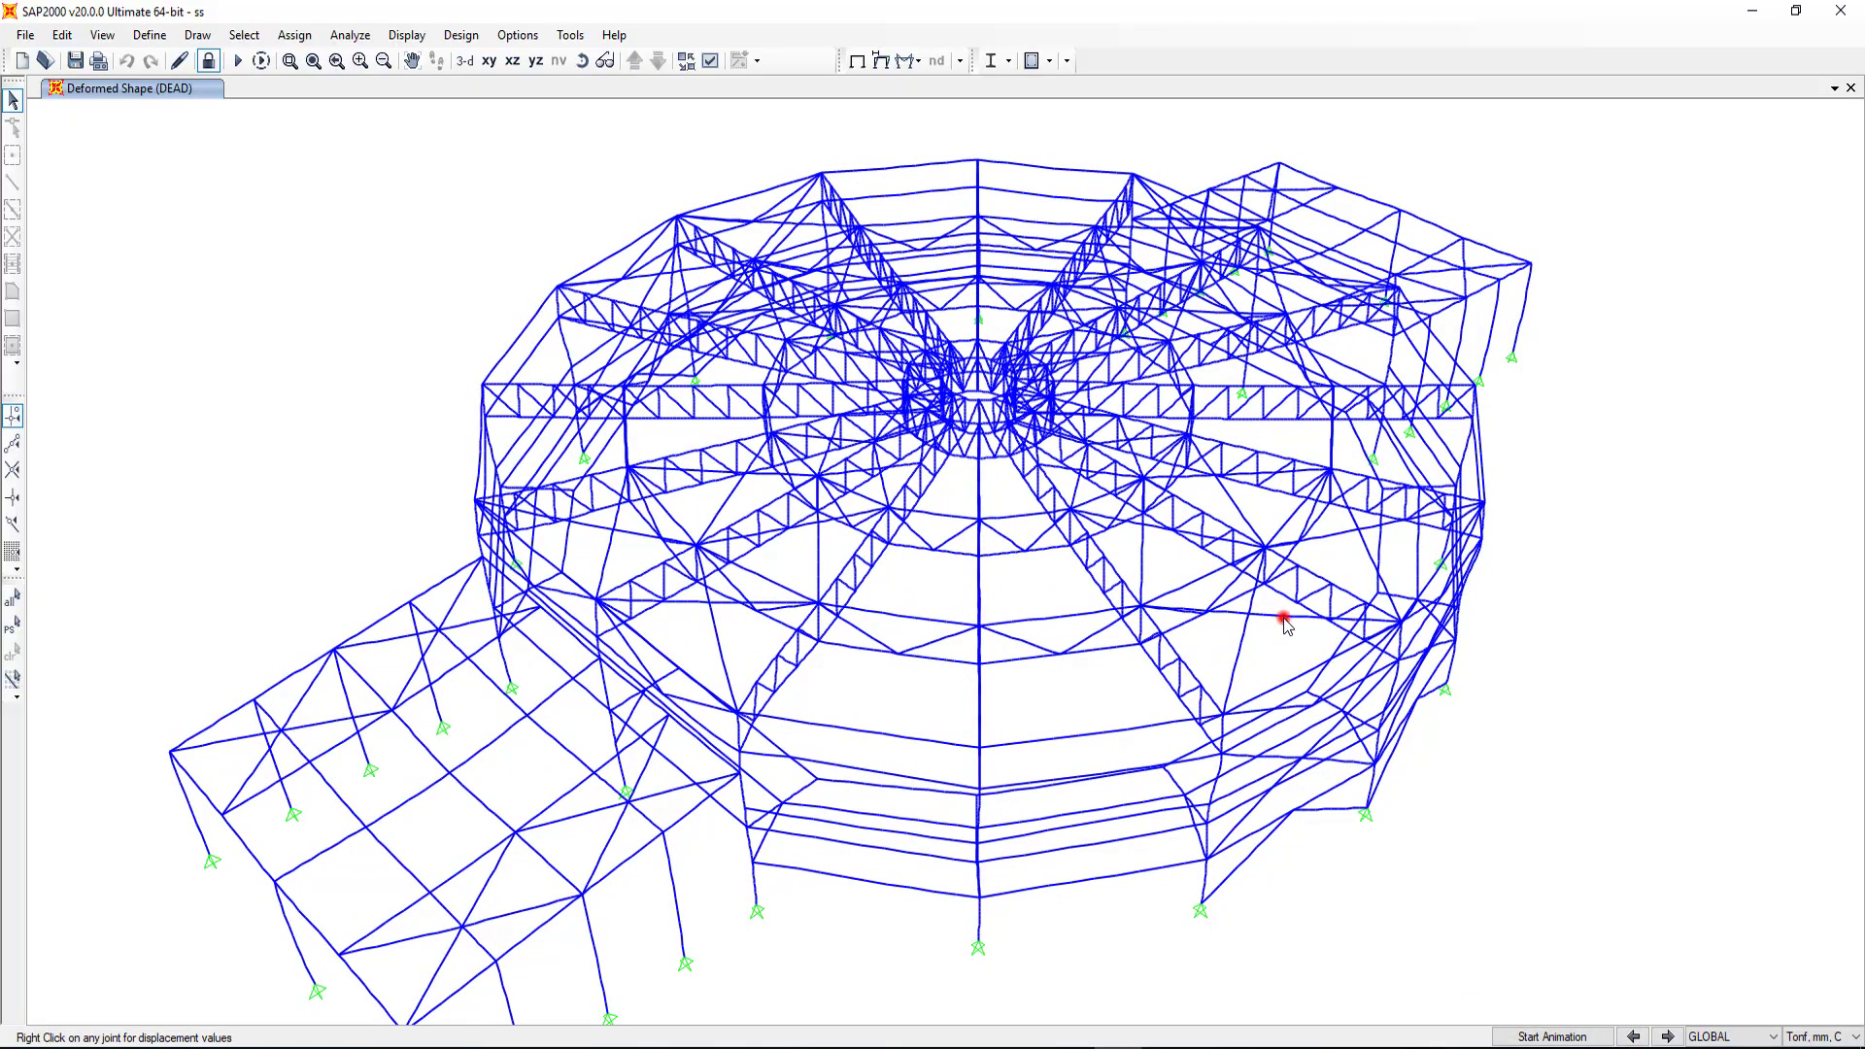
scroll(1280, 612, up, 5)
Step: Return to the whole-model view and exit SAP2000 without saving changes to ss
click(1248, 568)
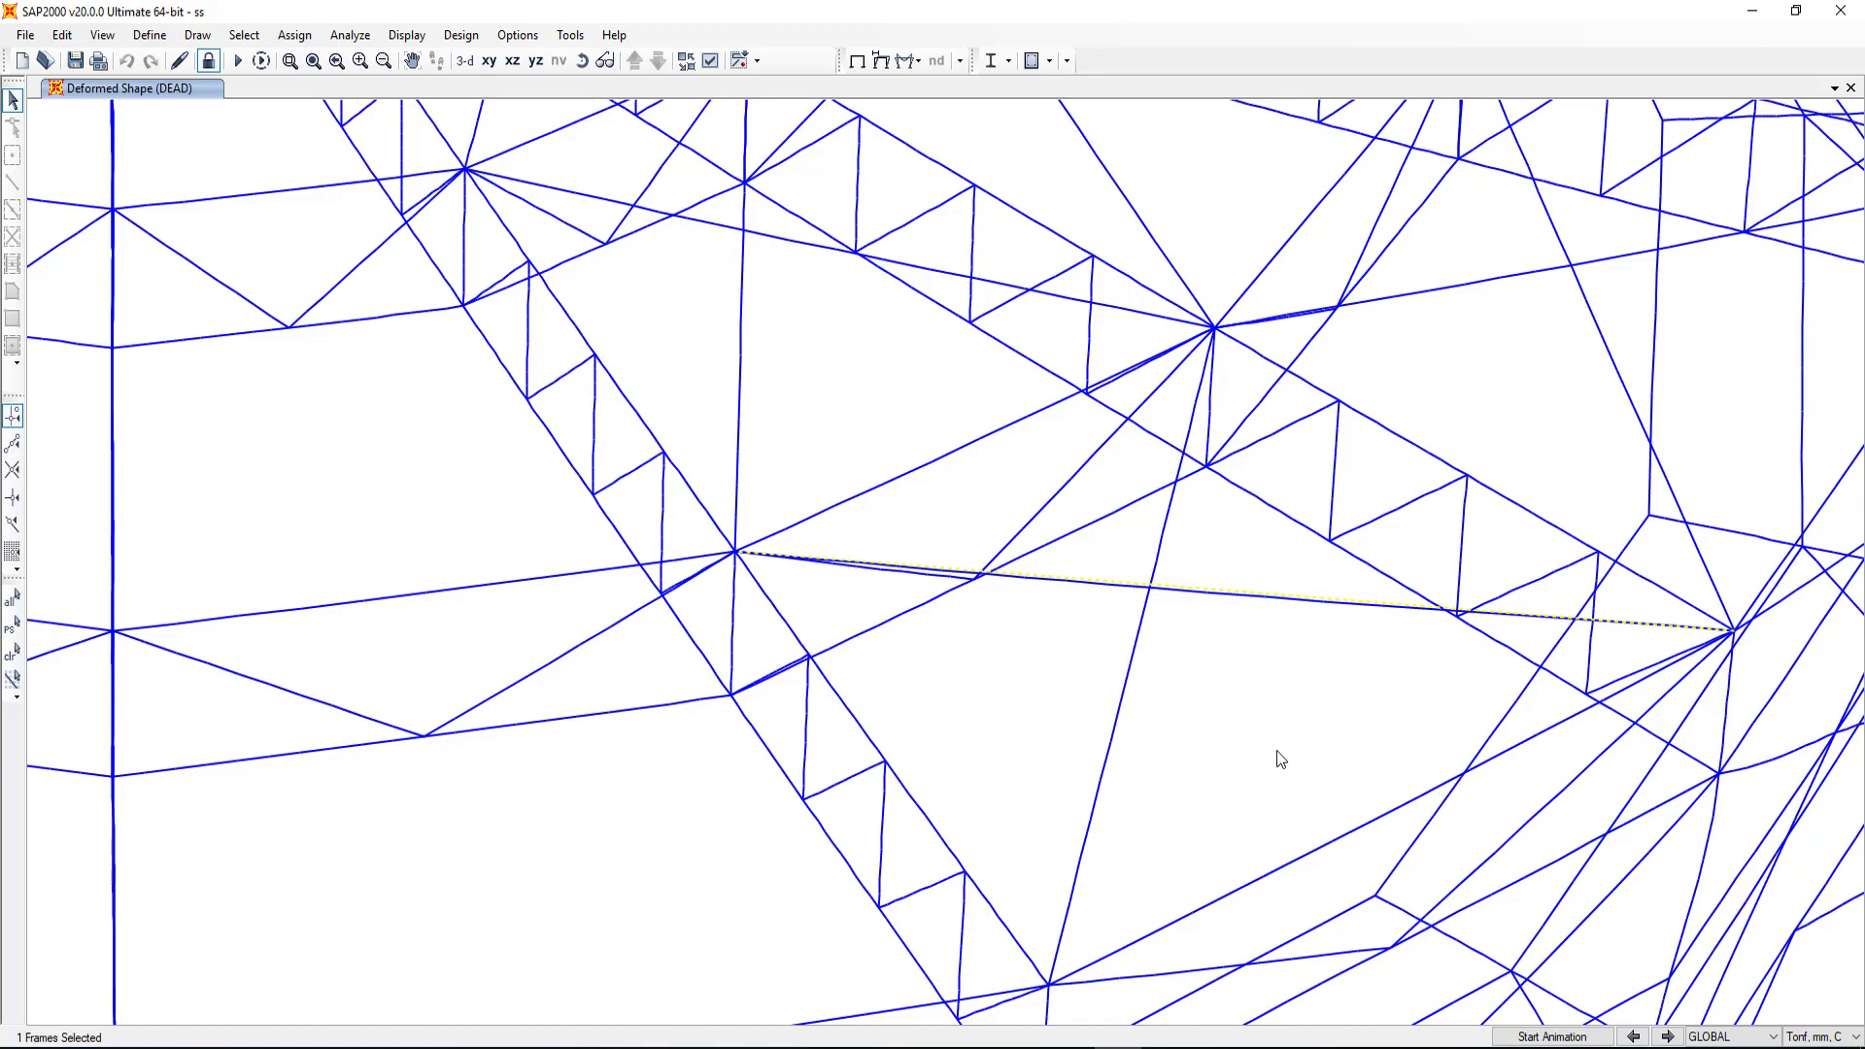
middle_click(1221, 710)
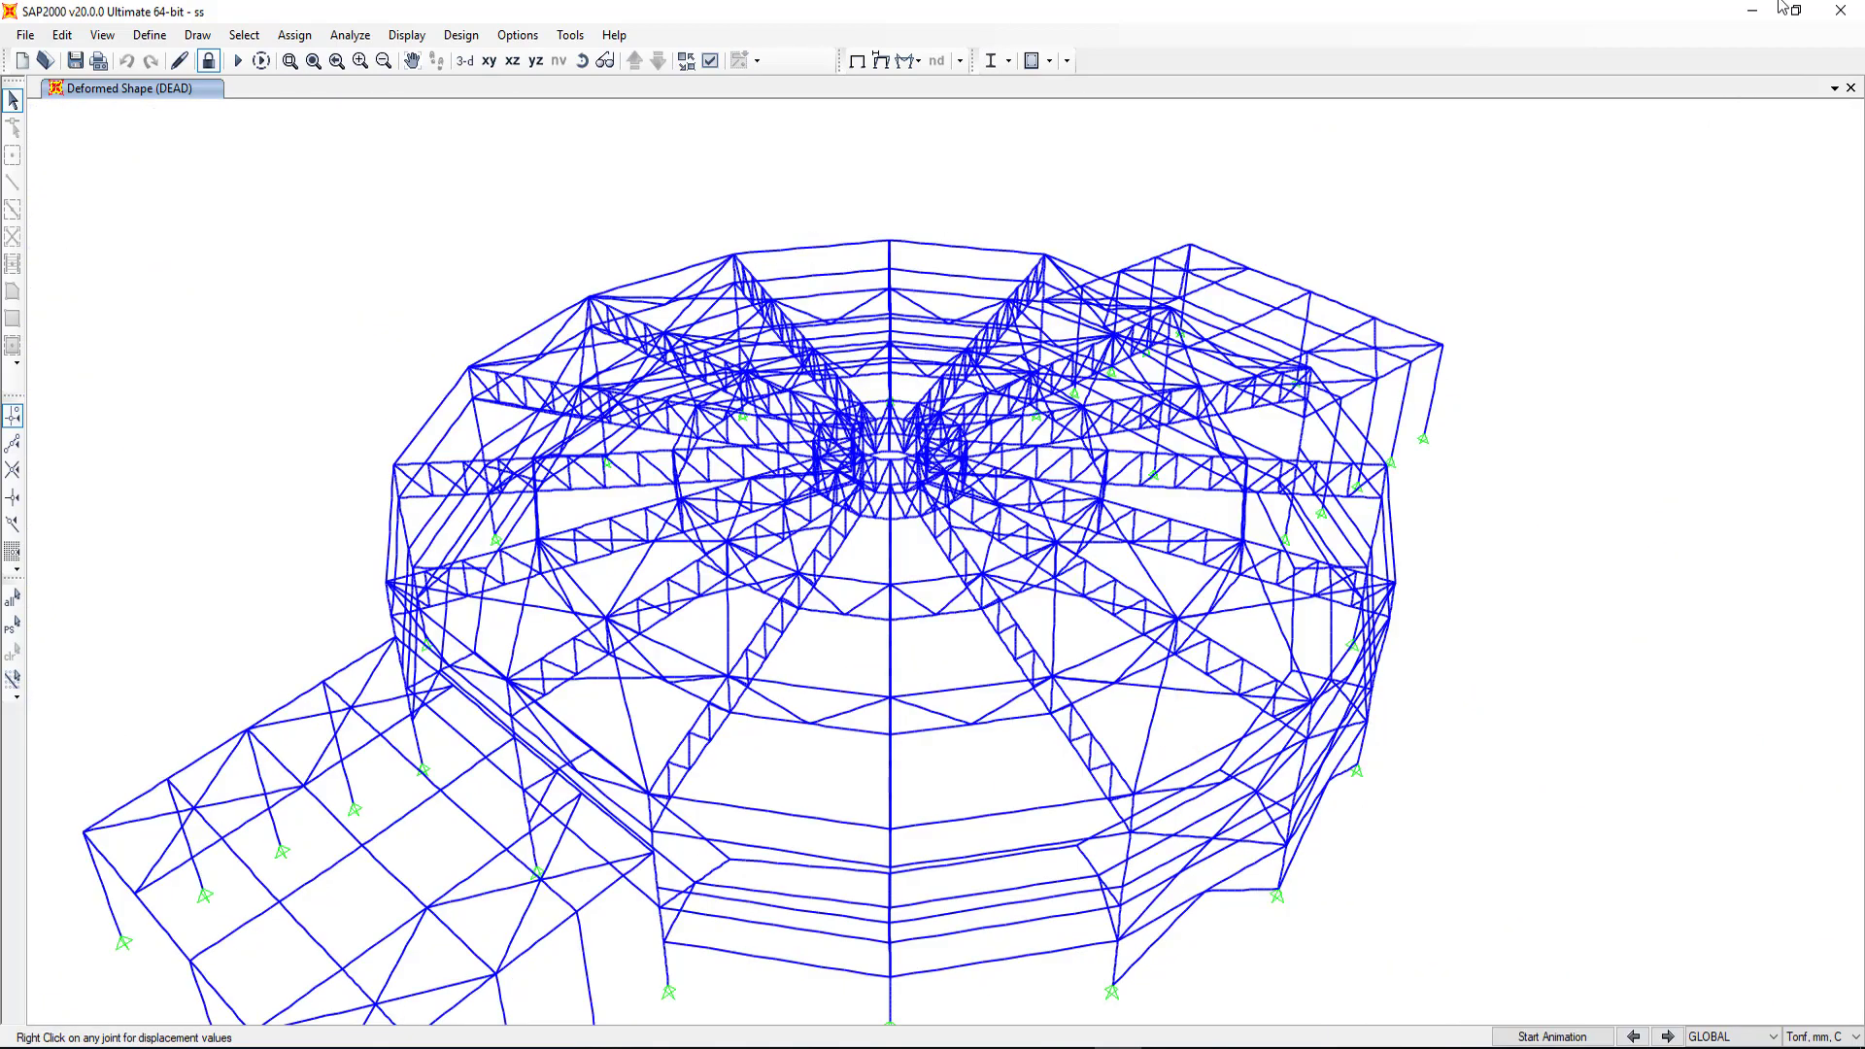
click(1841, 10)
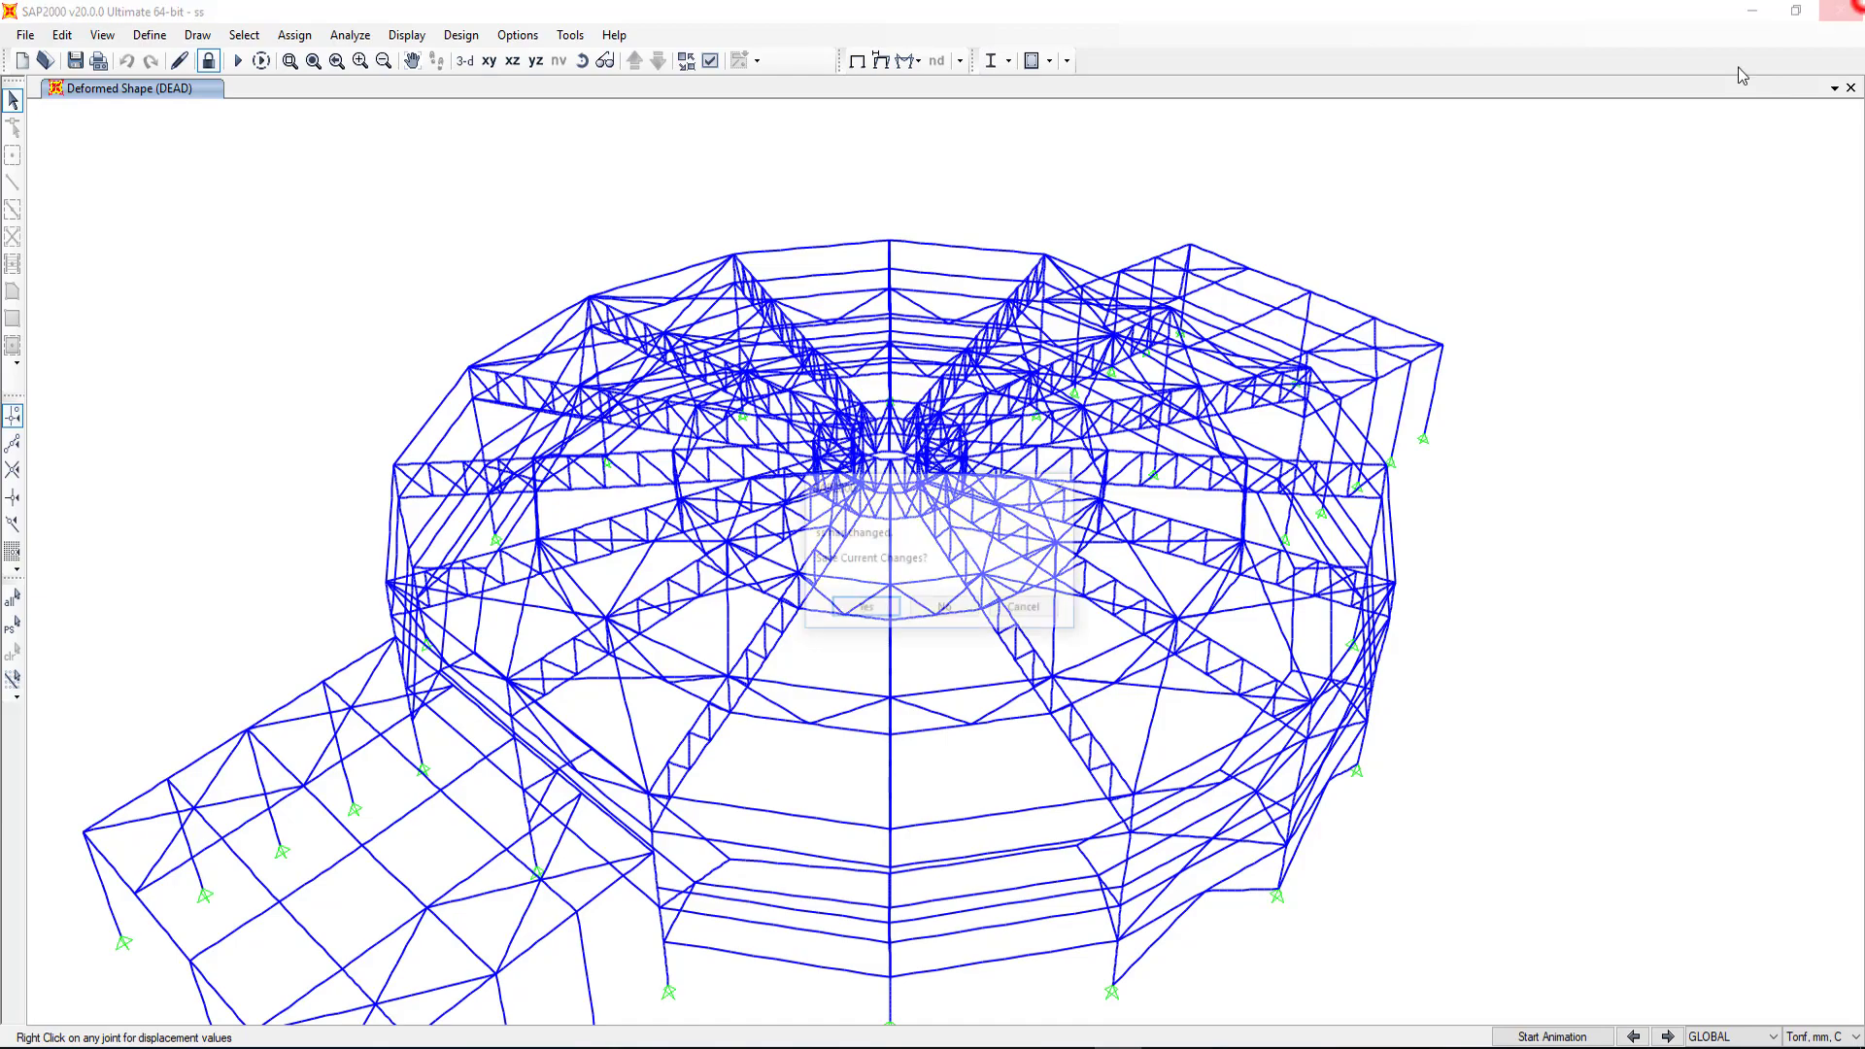
click(938, 603)
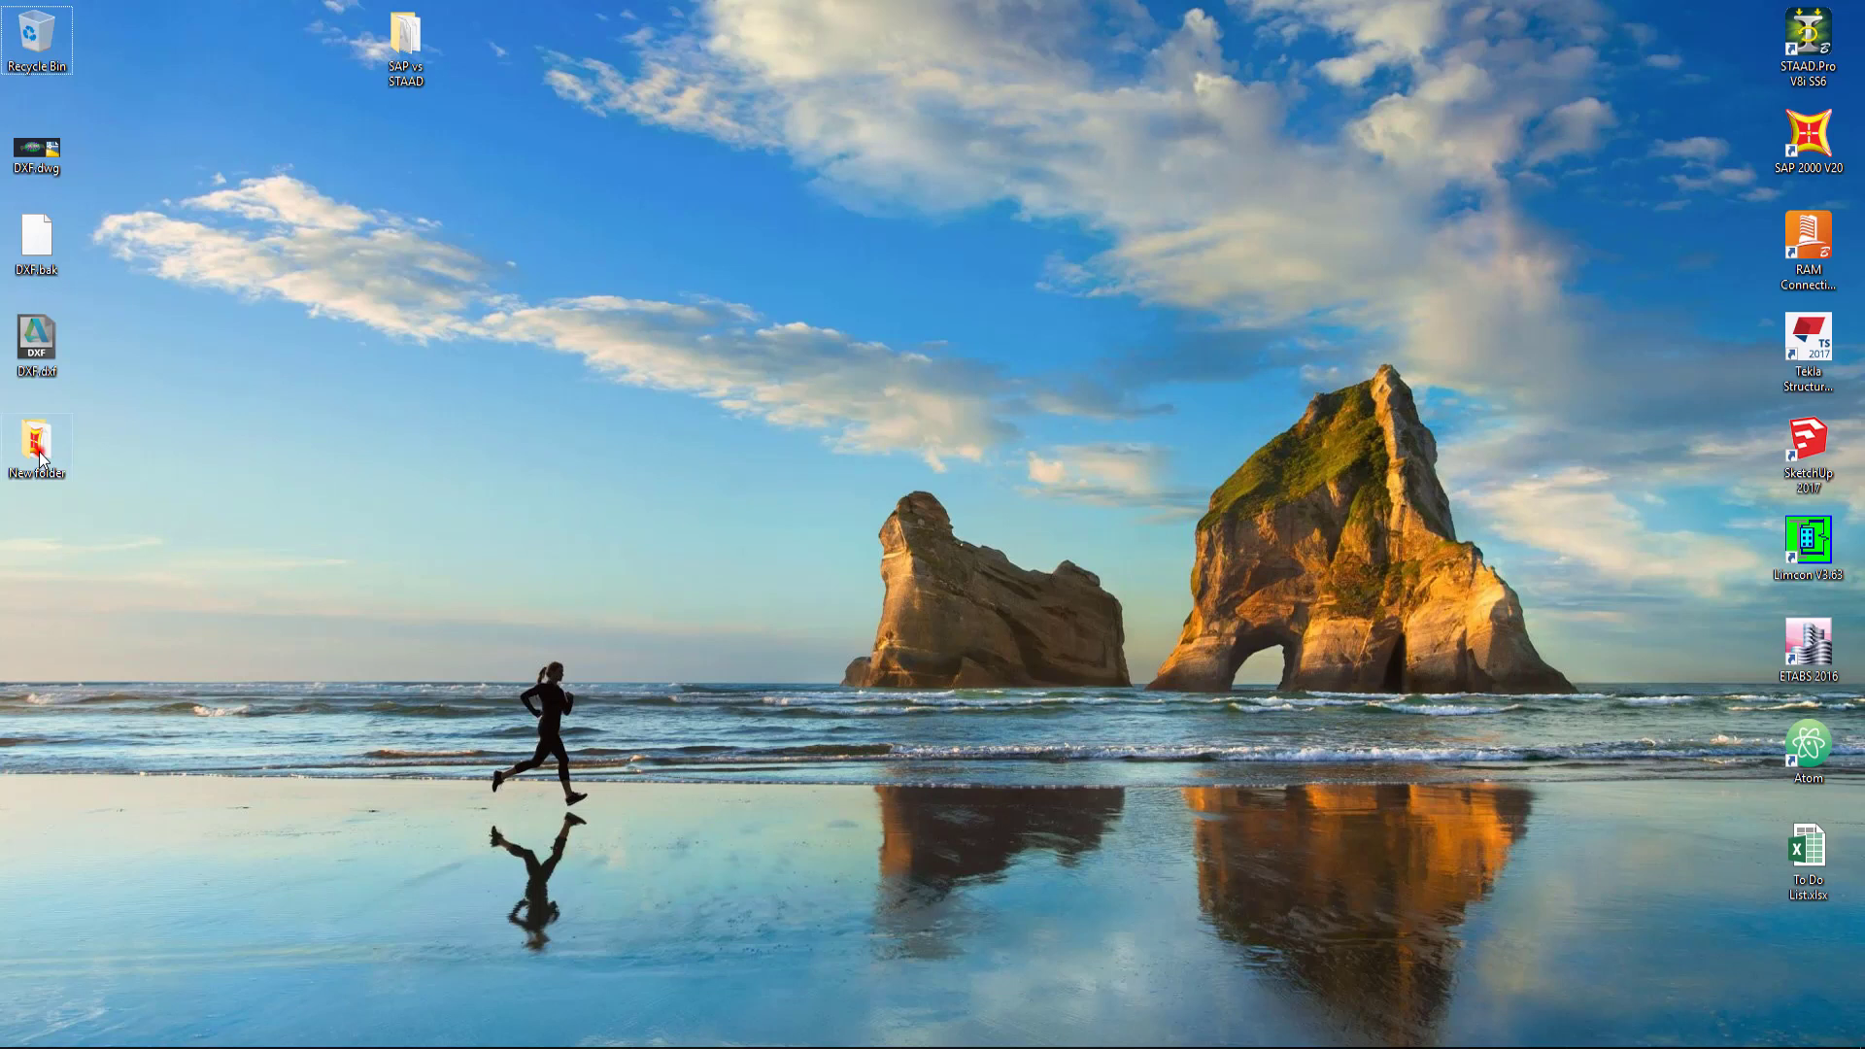
Step: Permanently delete DXF.dxf and New folder from the desktop, then open DXF.dwg in AutoCAD
drag(36, 442, 479, 442)
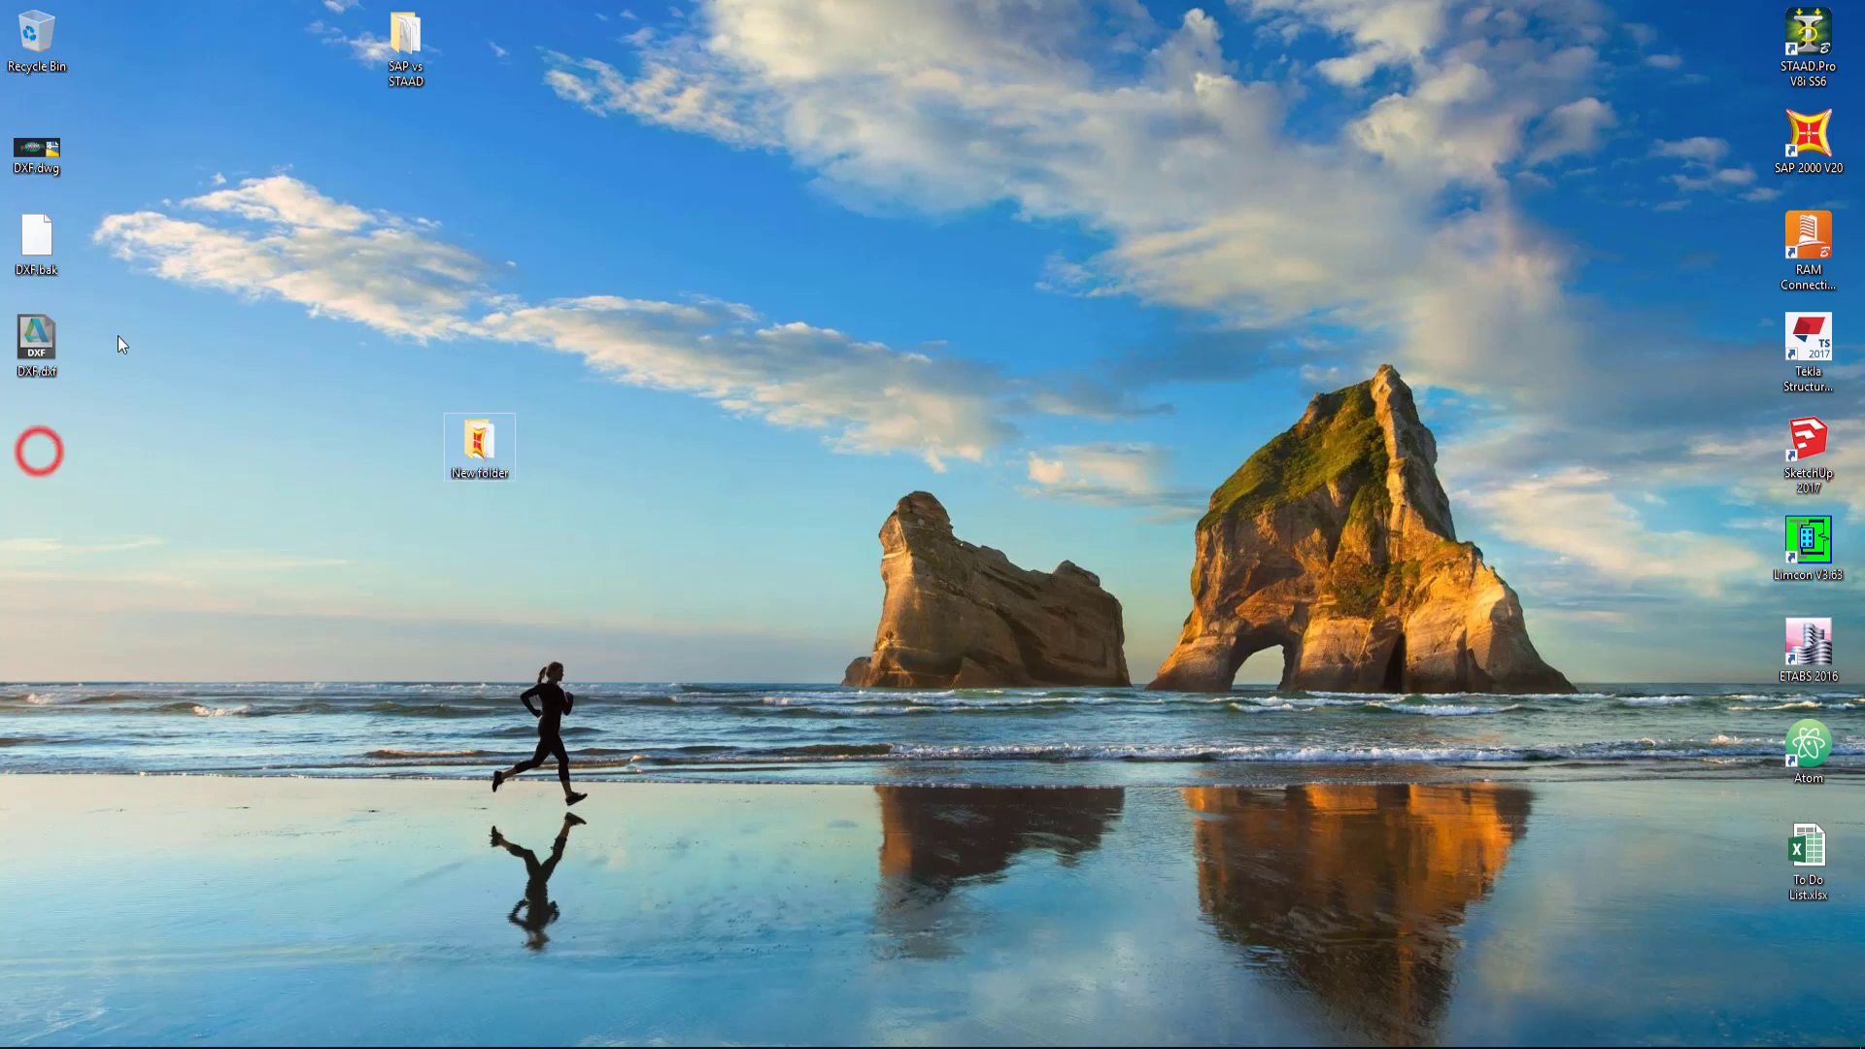
mouse_move(36, 339)
mouse_down()
mouse_move(620, 367)
mouse_move(479, 346)
mouse_up()
drag(647, 324, 412, 533)
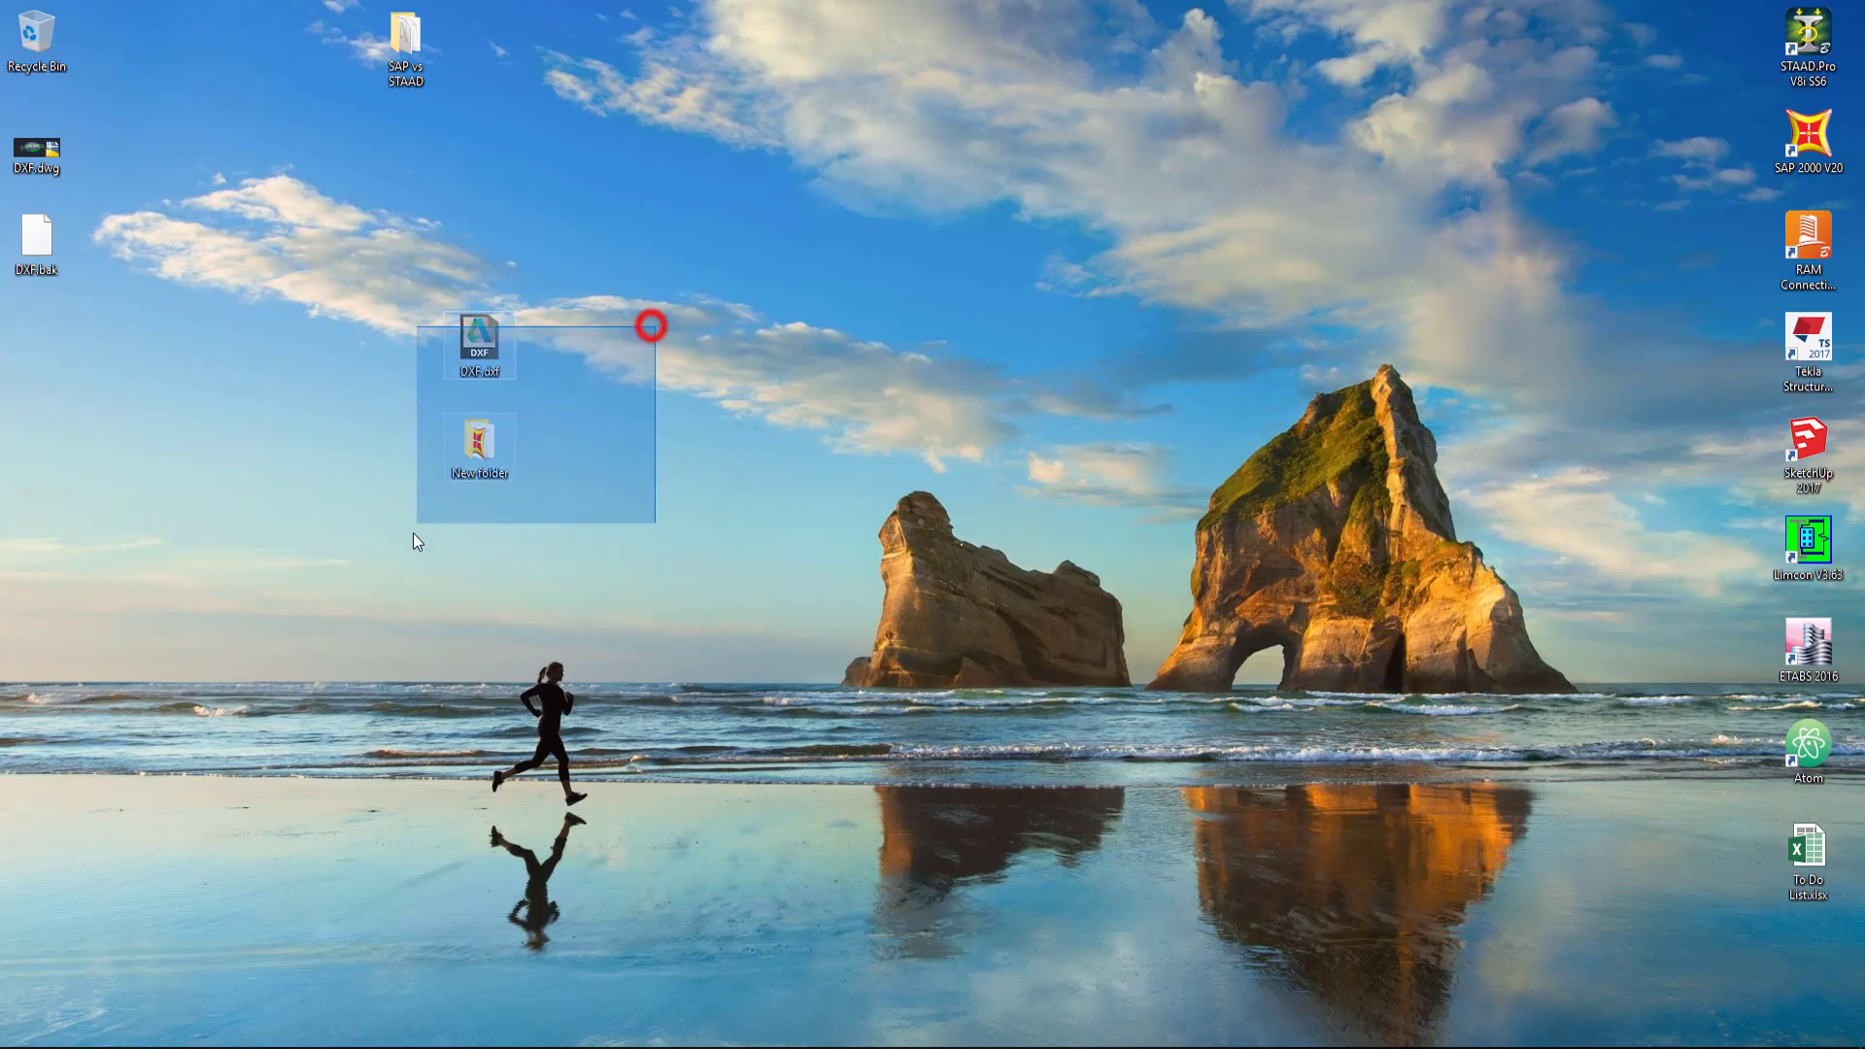
key(shift+Delete)
key(Return)
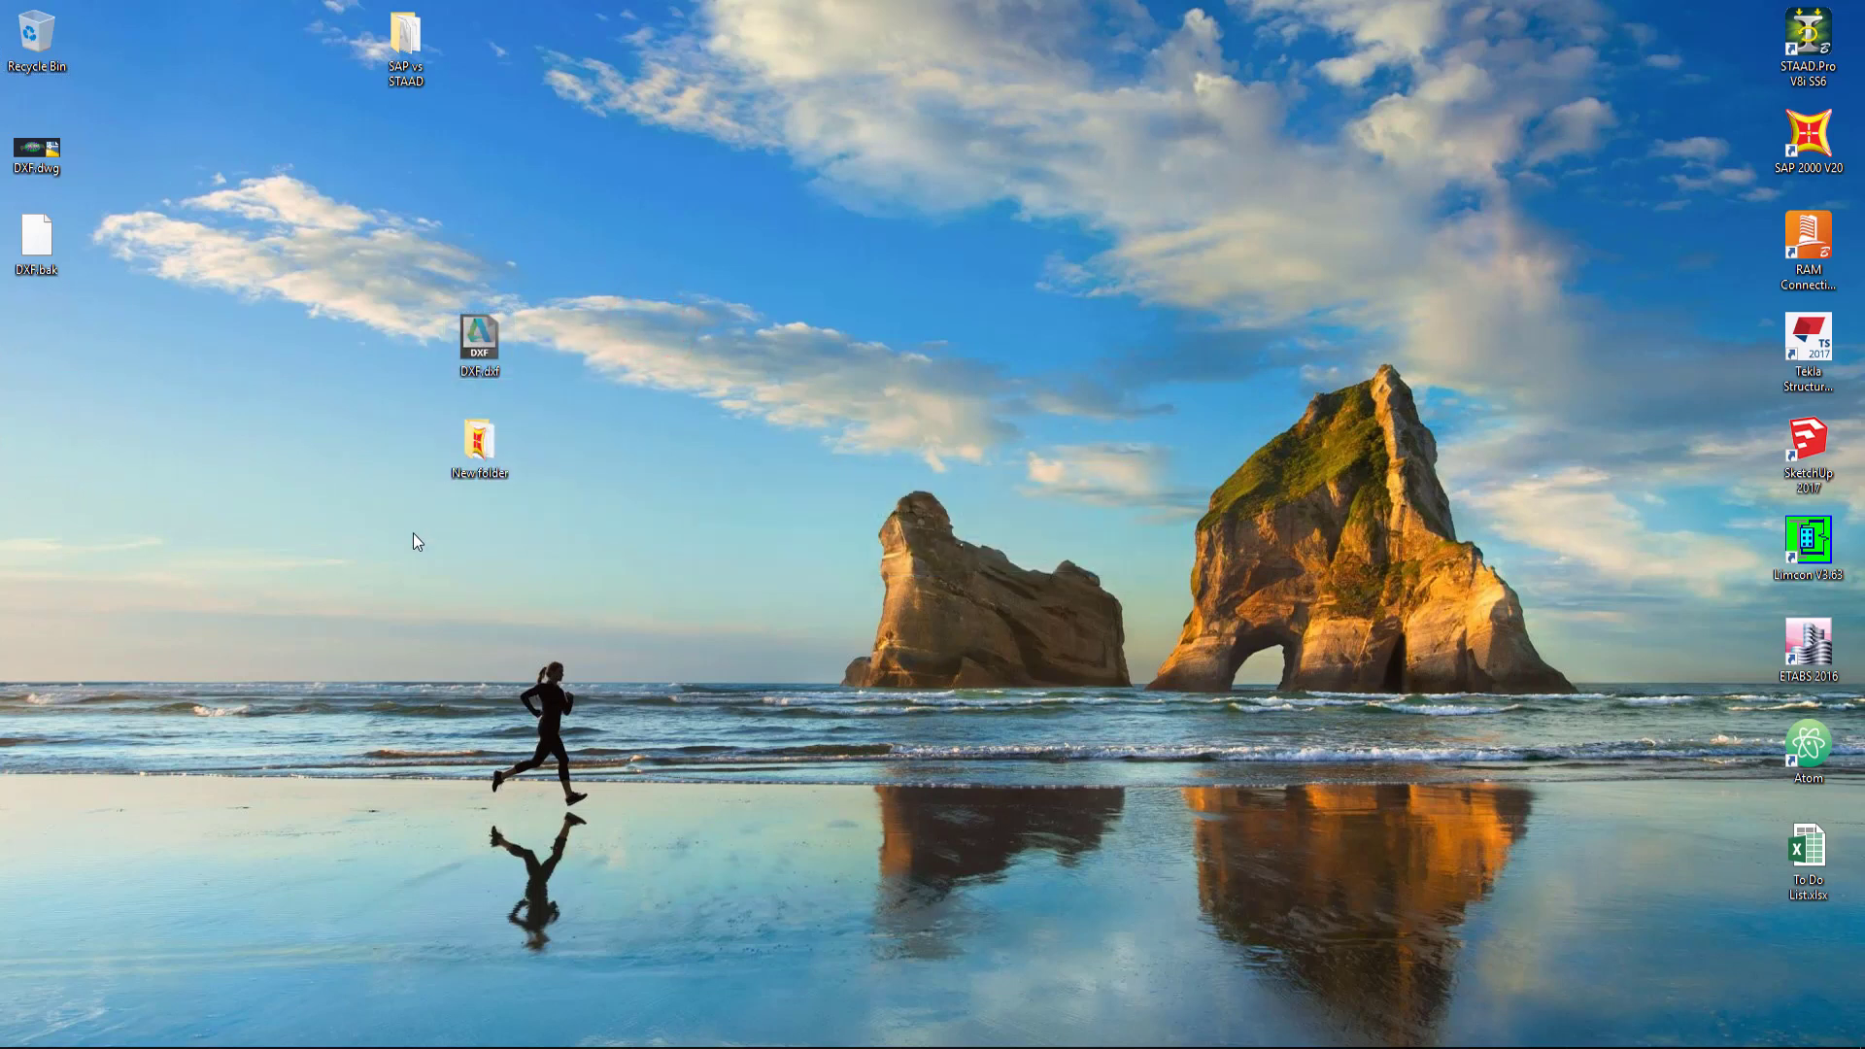
double_click(44, 155)
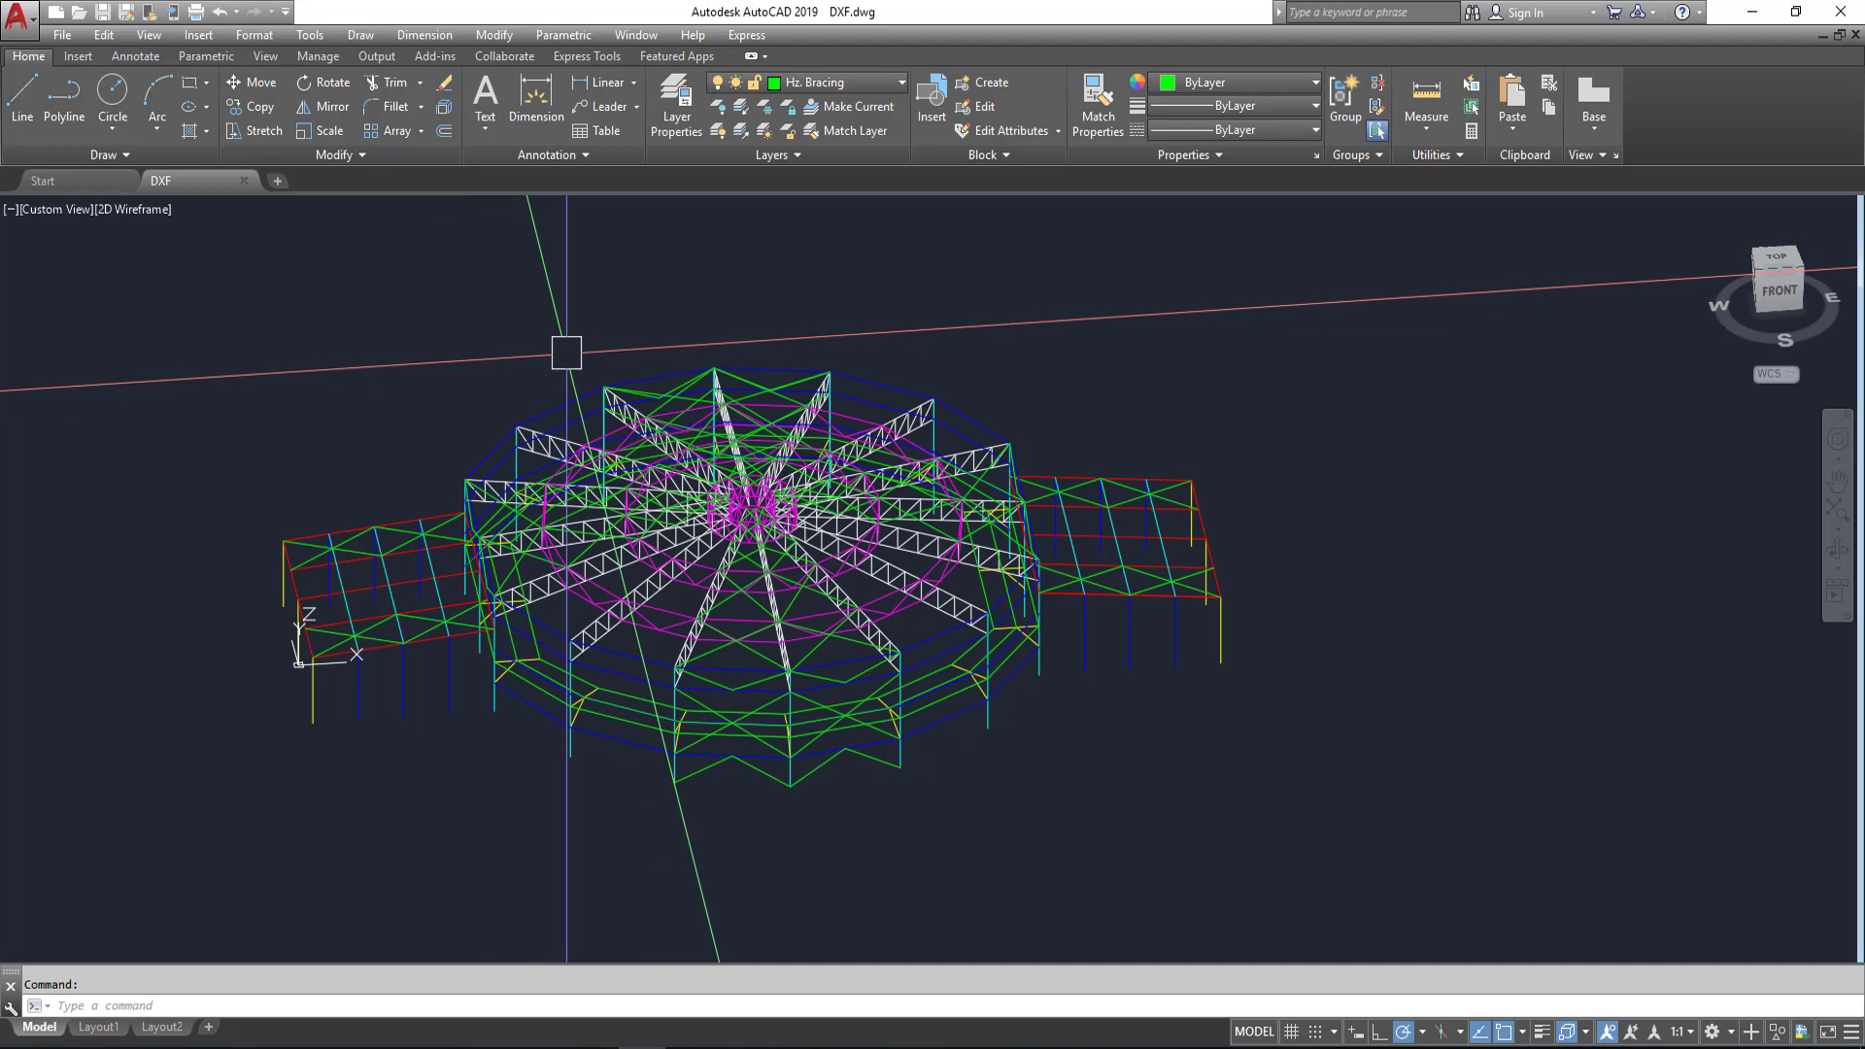
Step: Switch the dome drawing to the ViewCube's Top plan view
scroll(561, 631, up, 5)
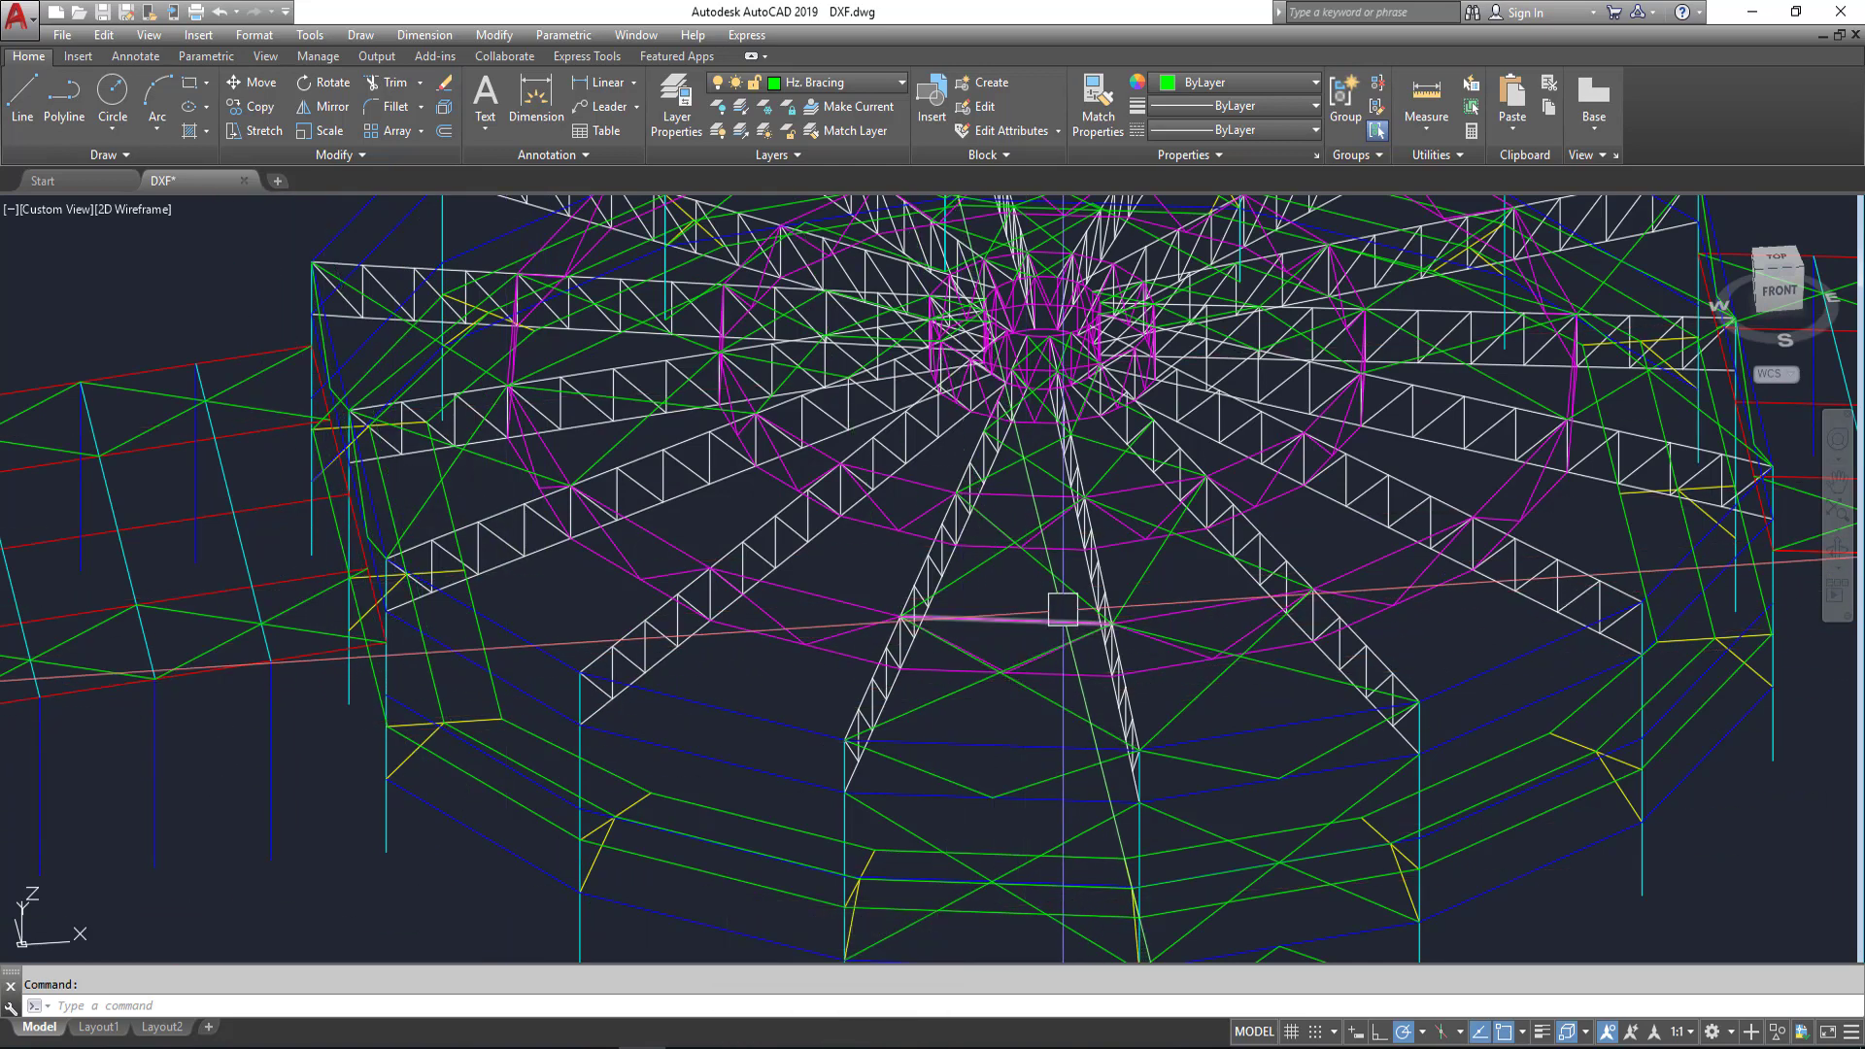
scroll(1049, 602, down, 3)
scroll(1030, 602, up, 3)
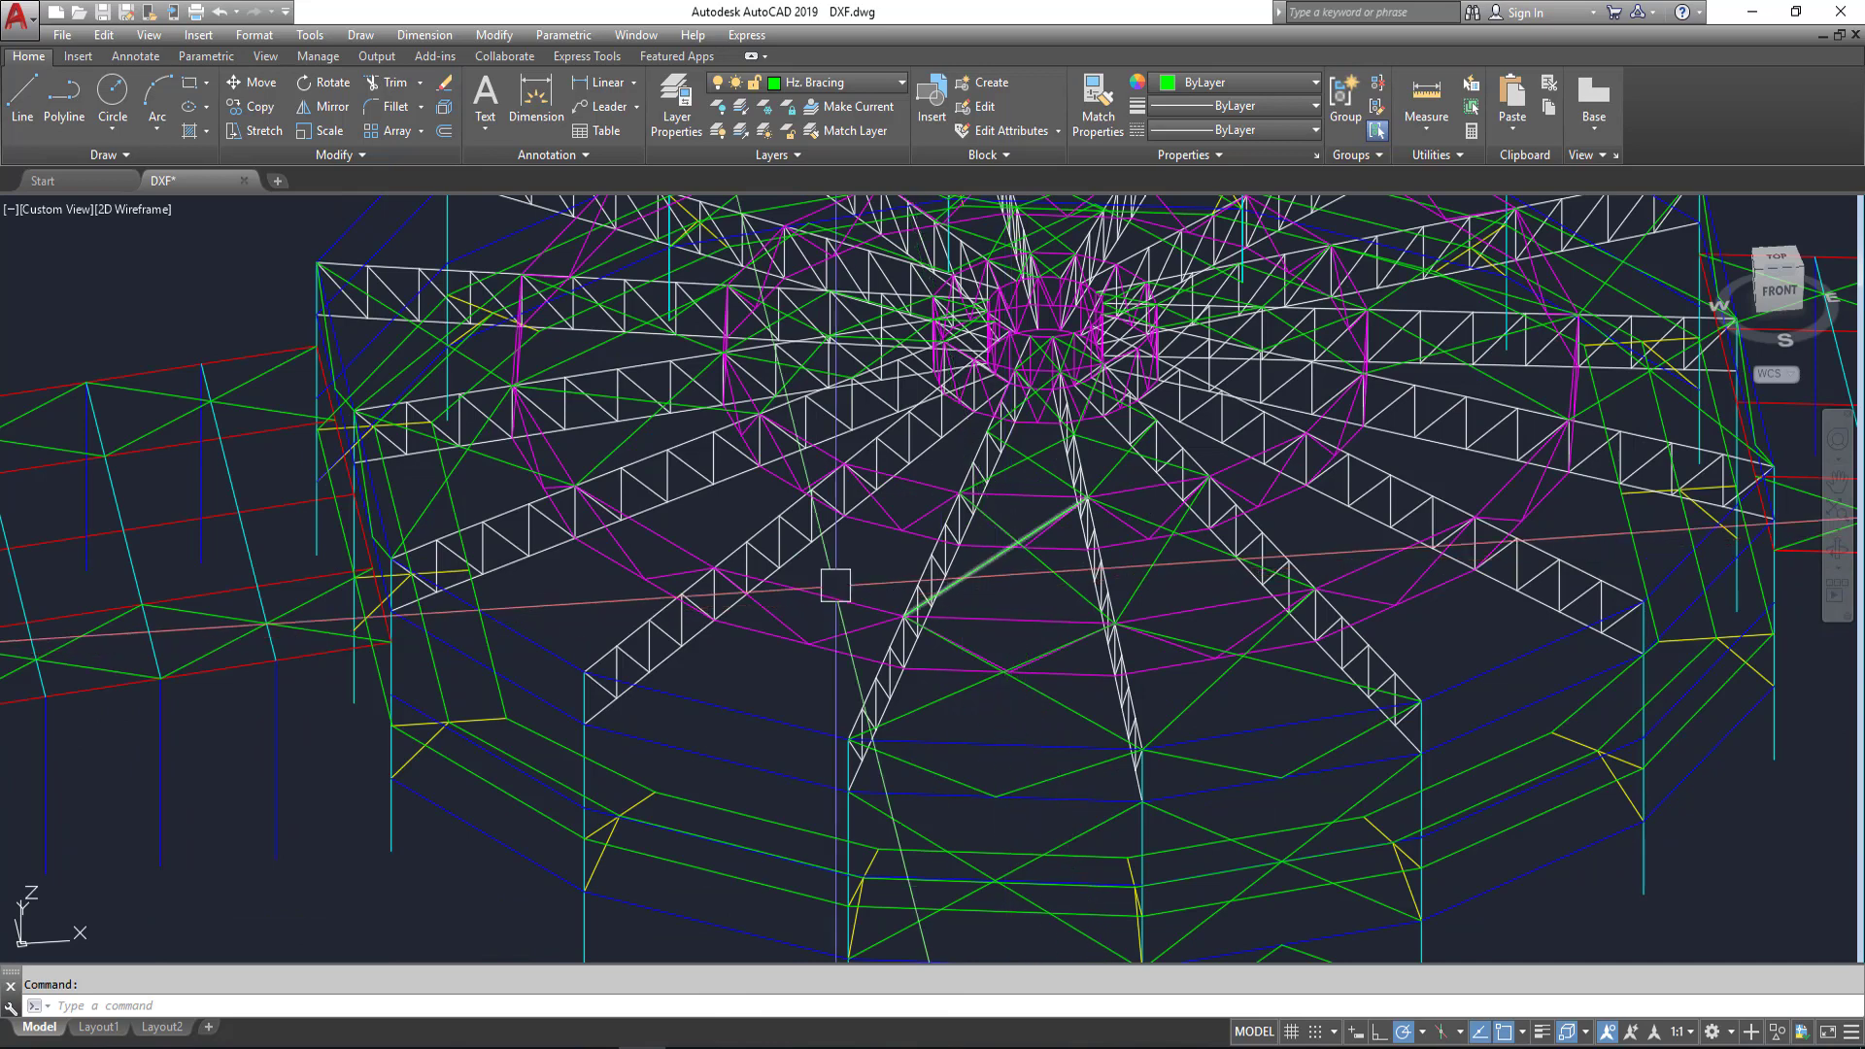
scroll(777, 569, down, 5)
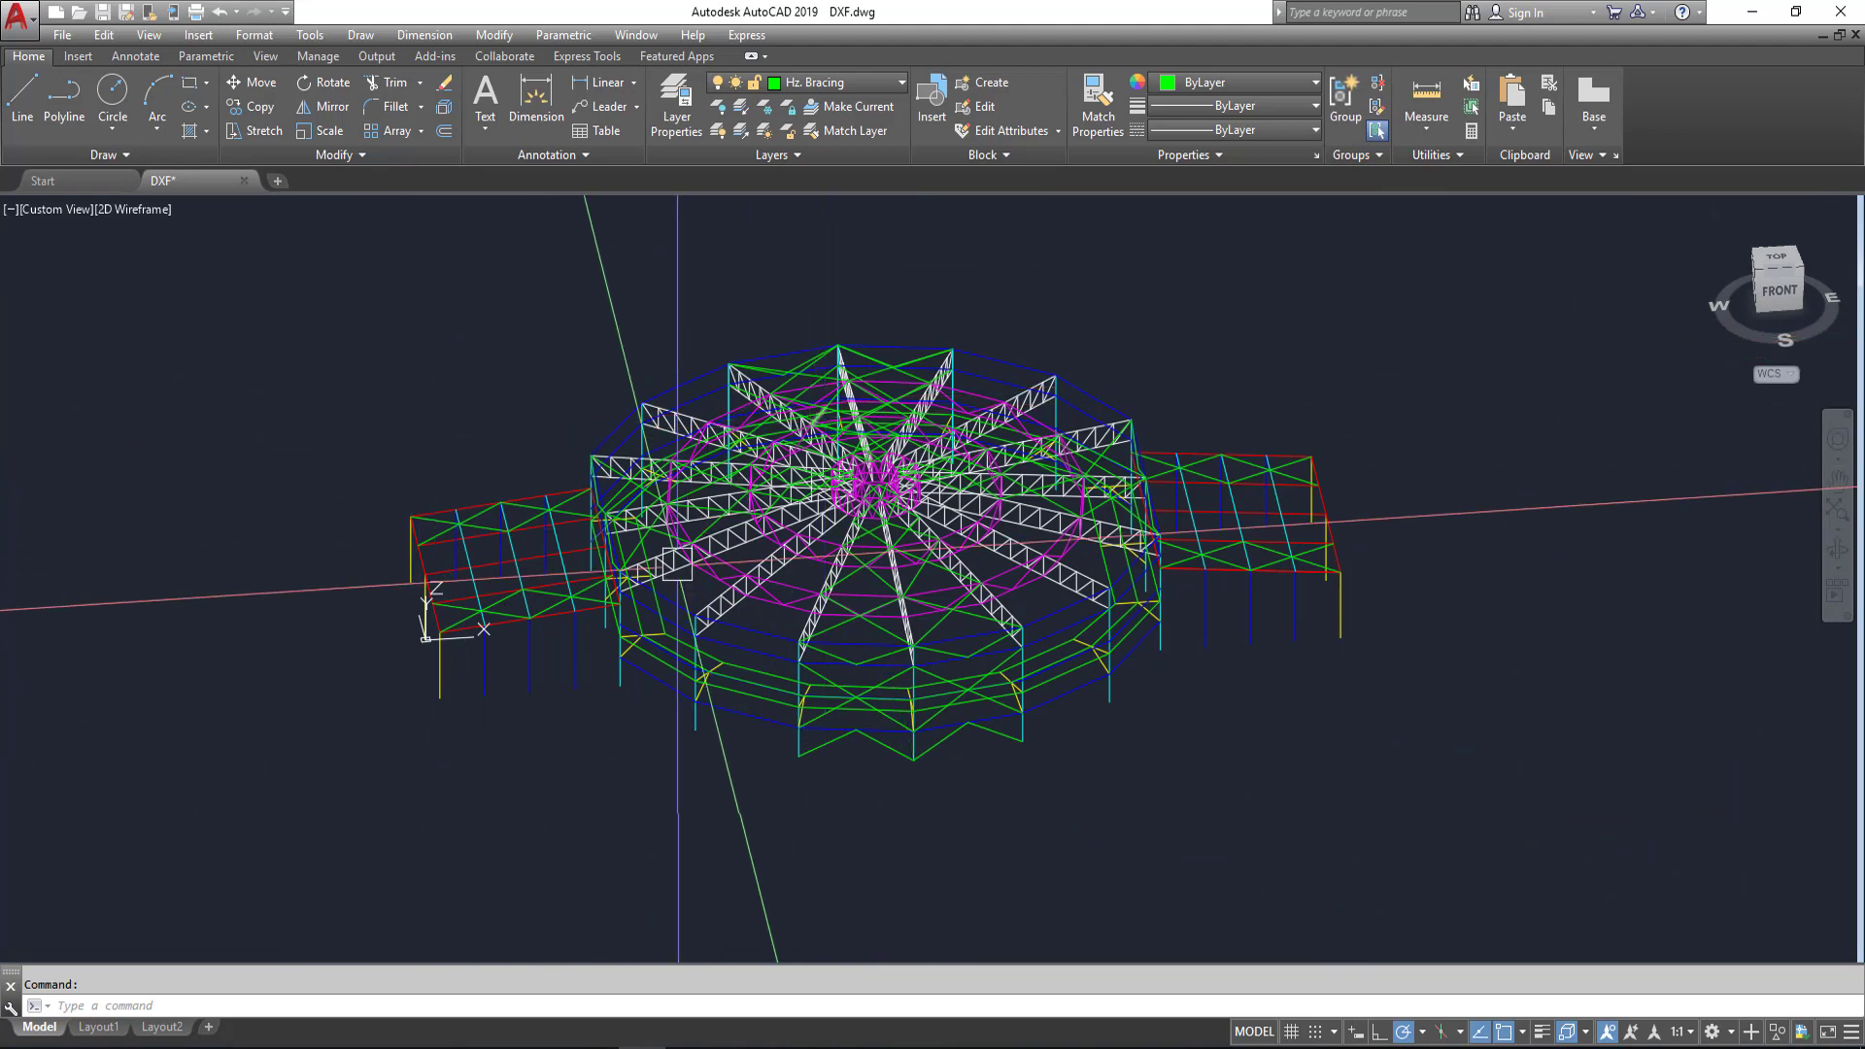
scroll(677, 561, up, 5)
scroll(476, 530, up, 4)
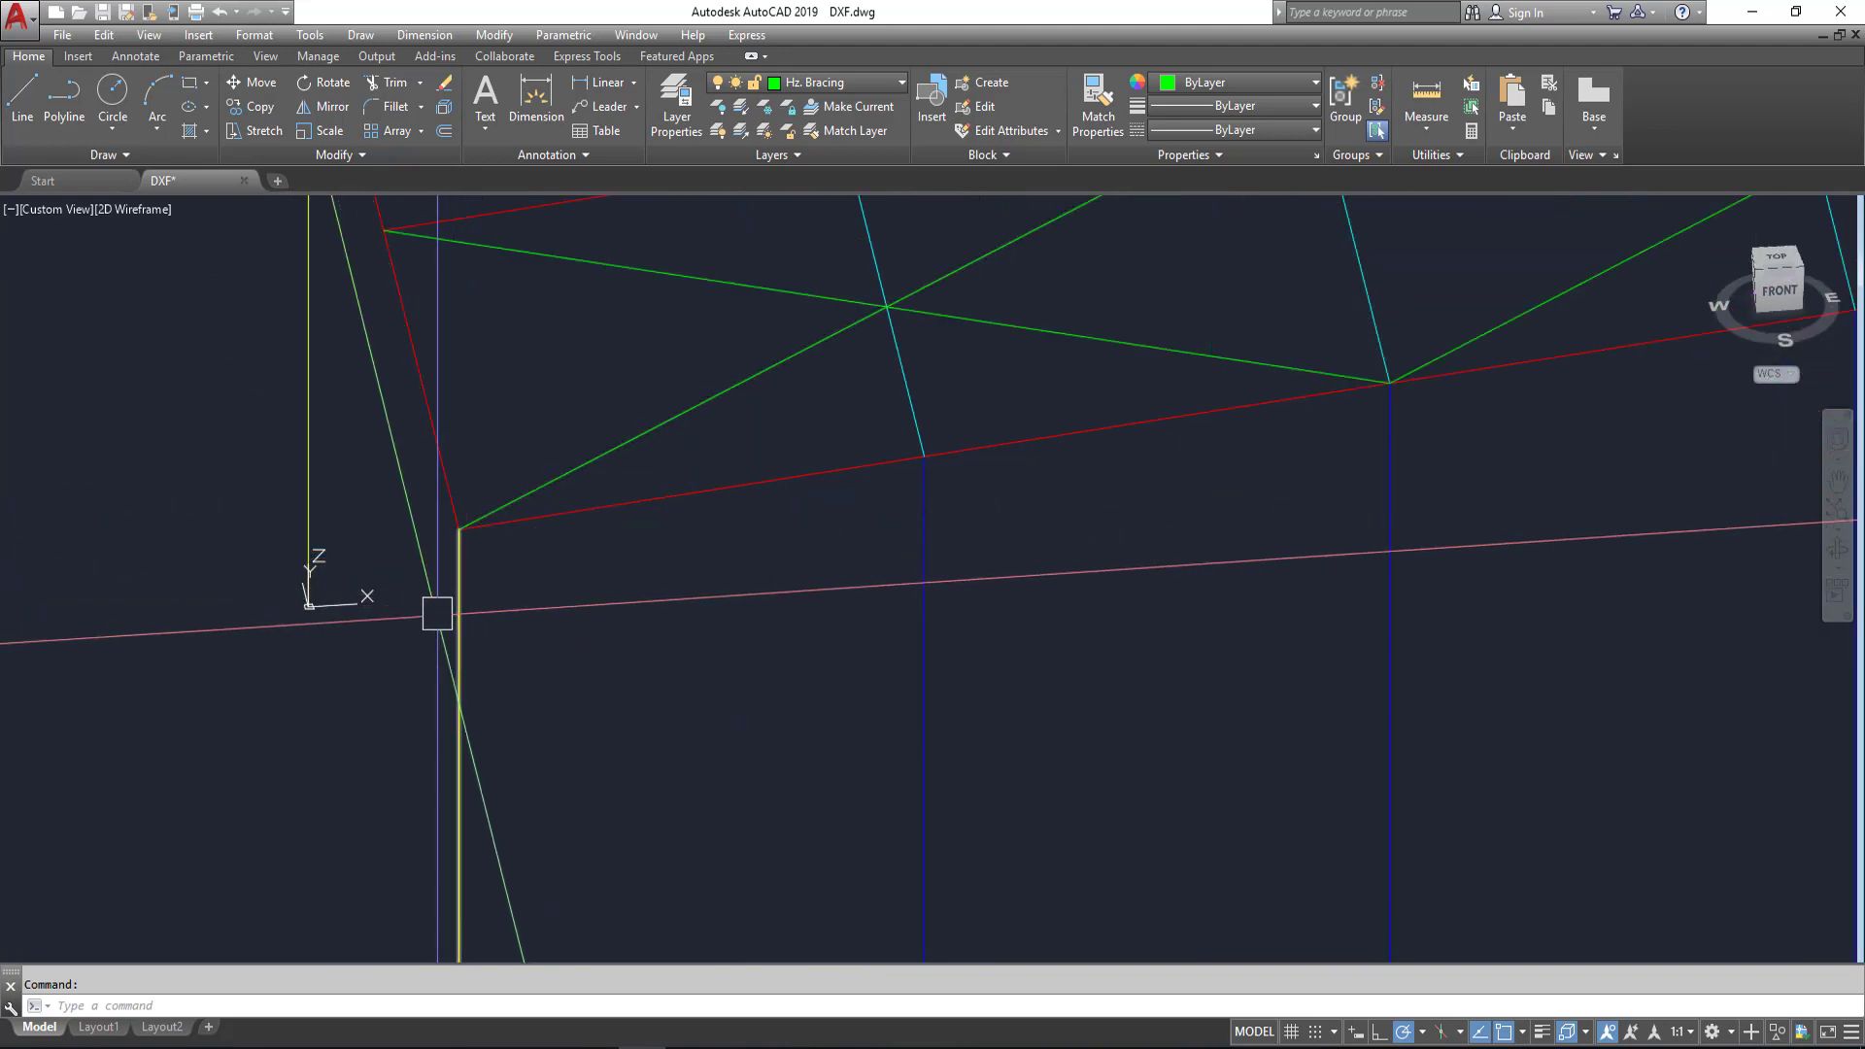
scroll(458, 445, down, 4)
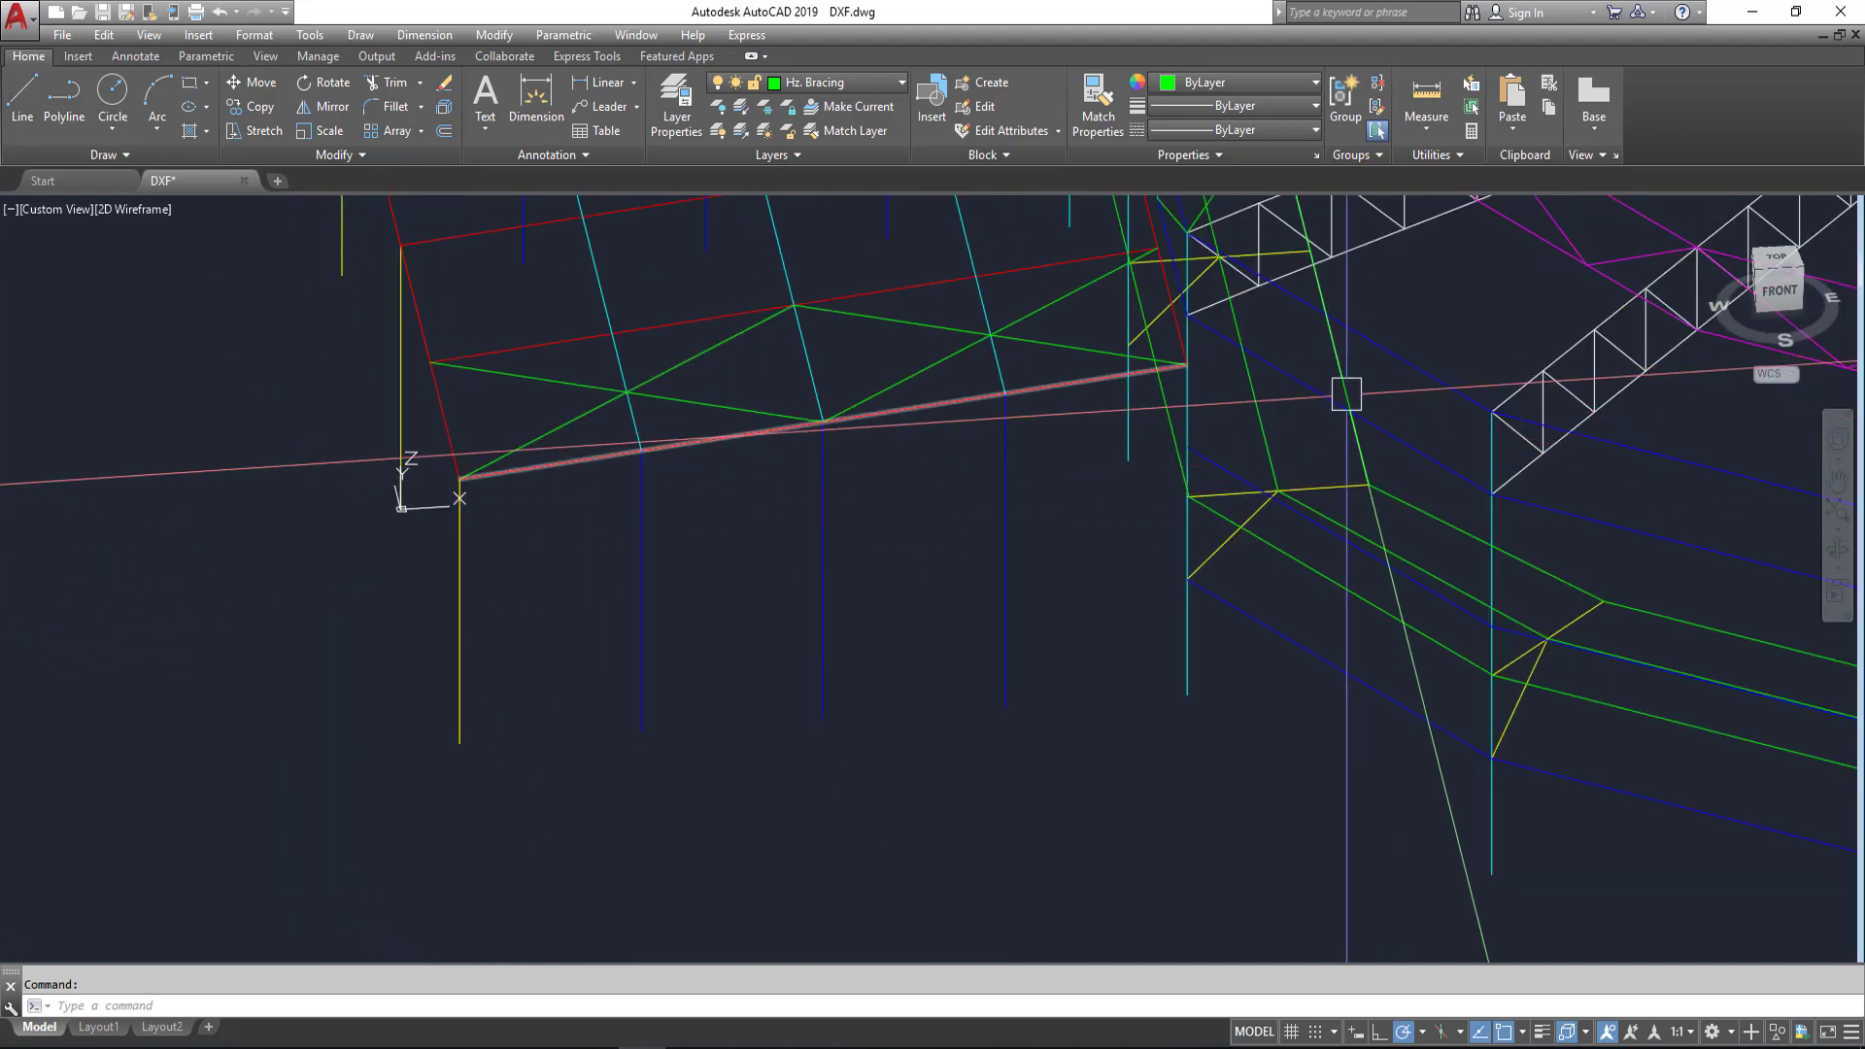
click(1780, 260)
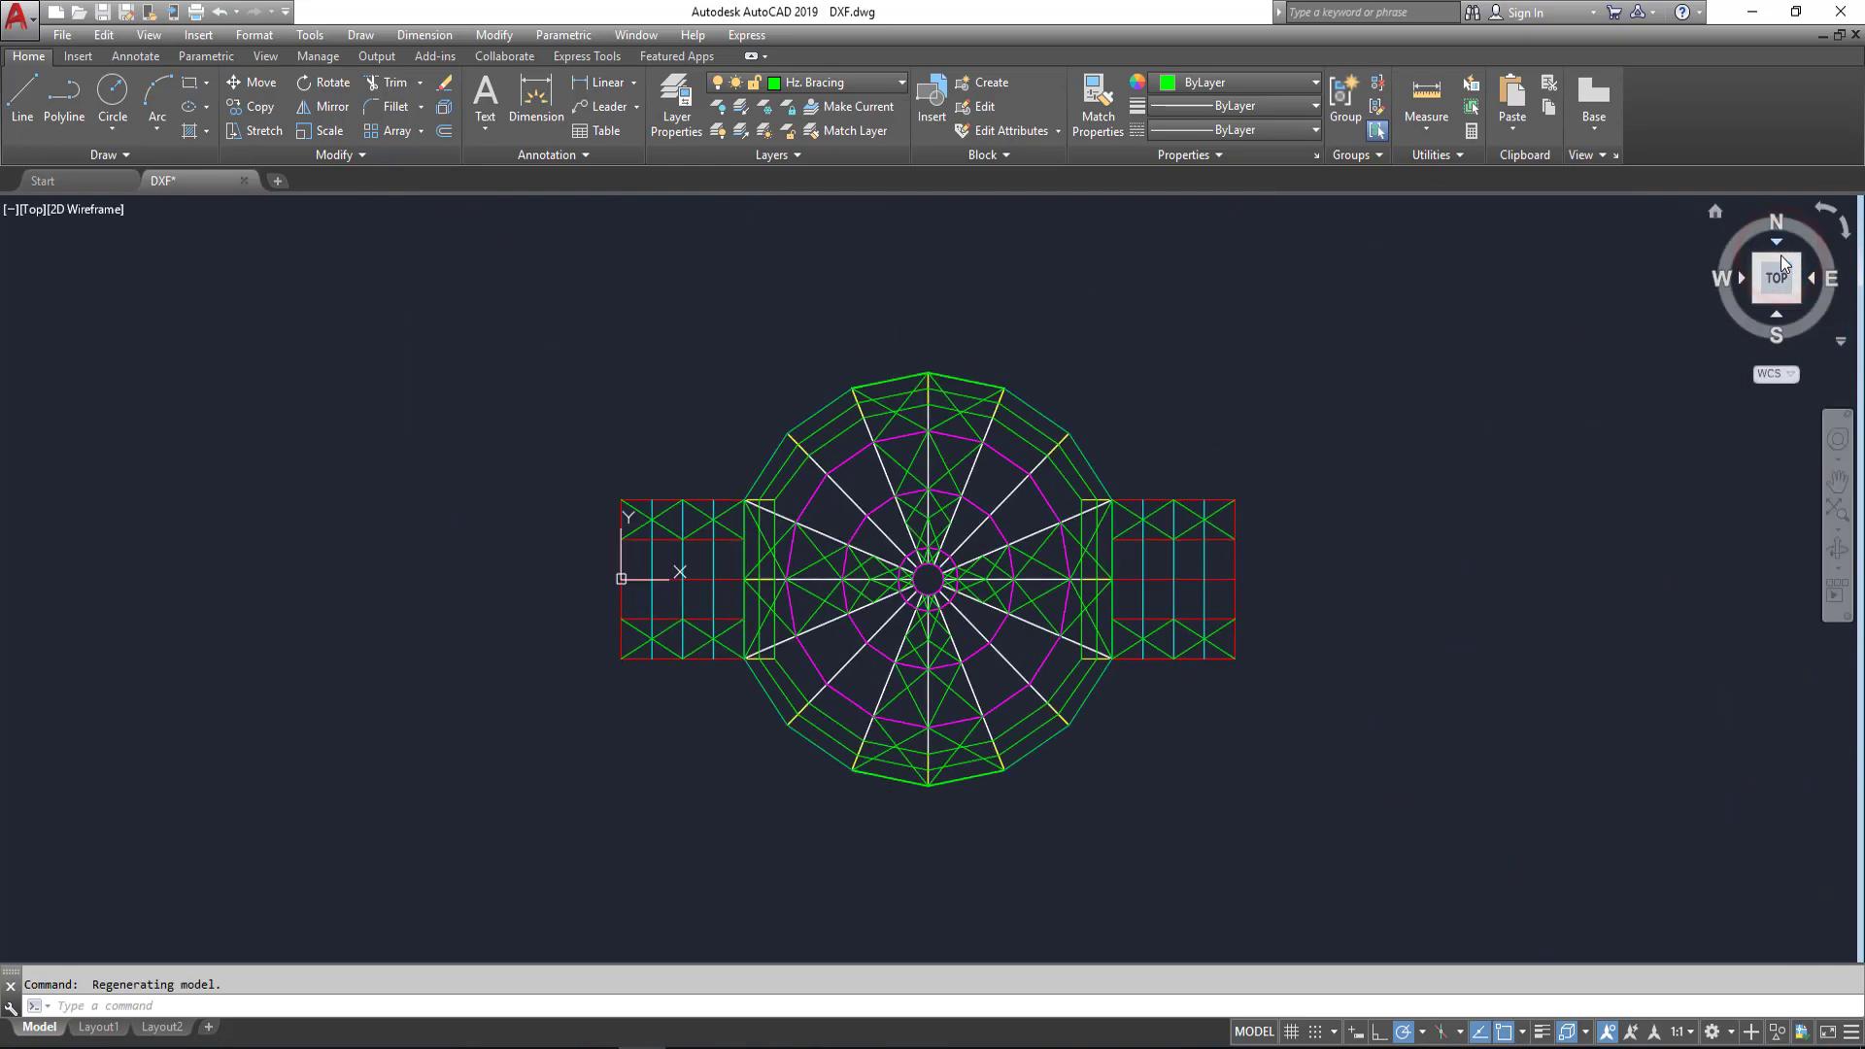
Step: Window-select the entire dome wireframe from upper-left to lower-right
scroll(749, 596, up, 4)
scroll(440, 461, down, 2)
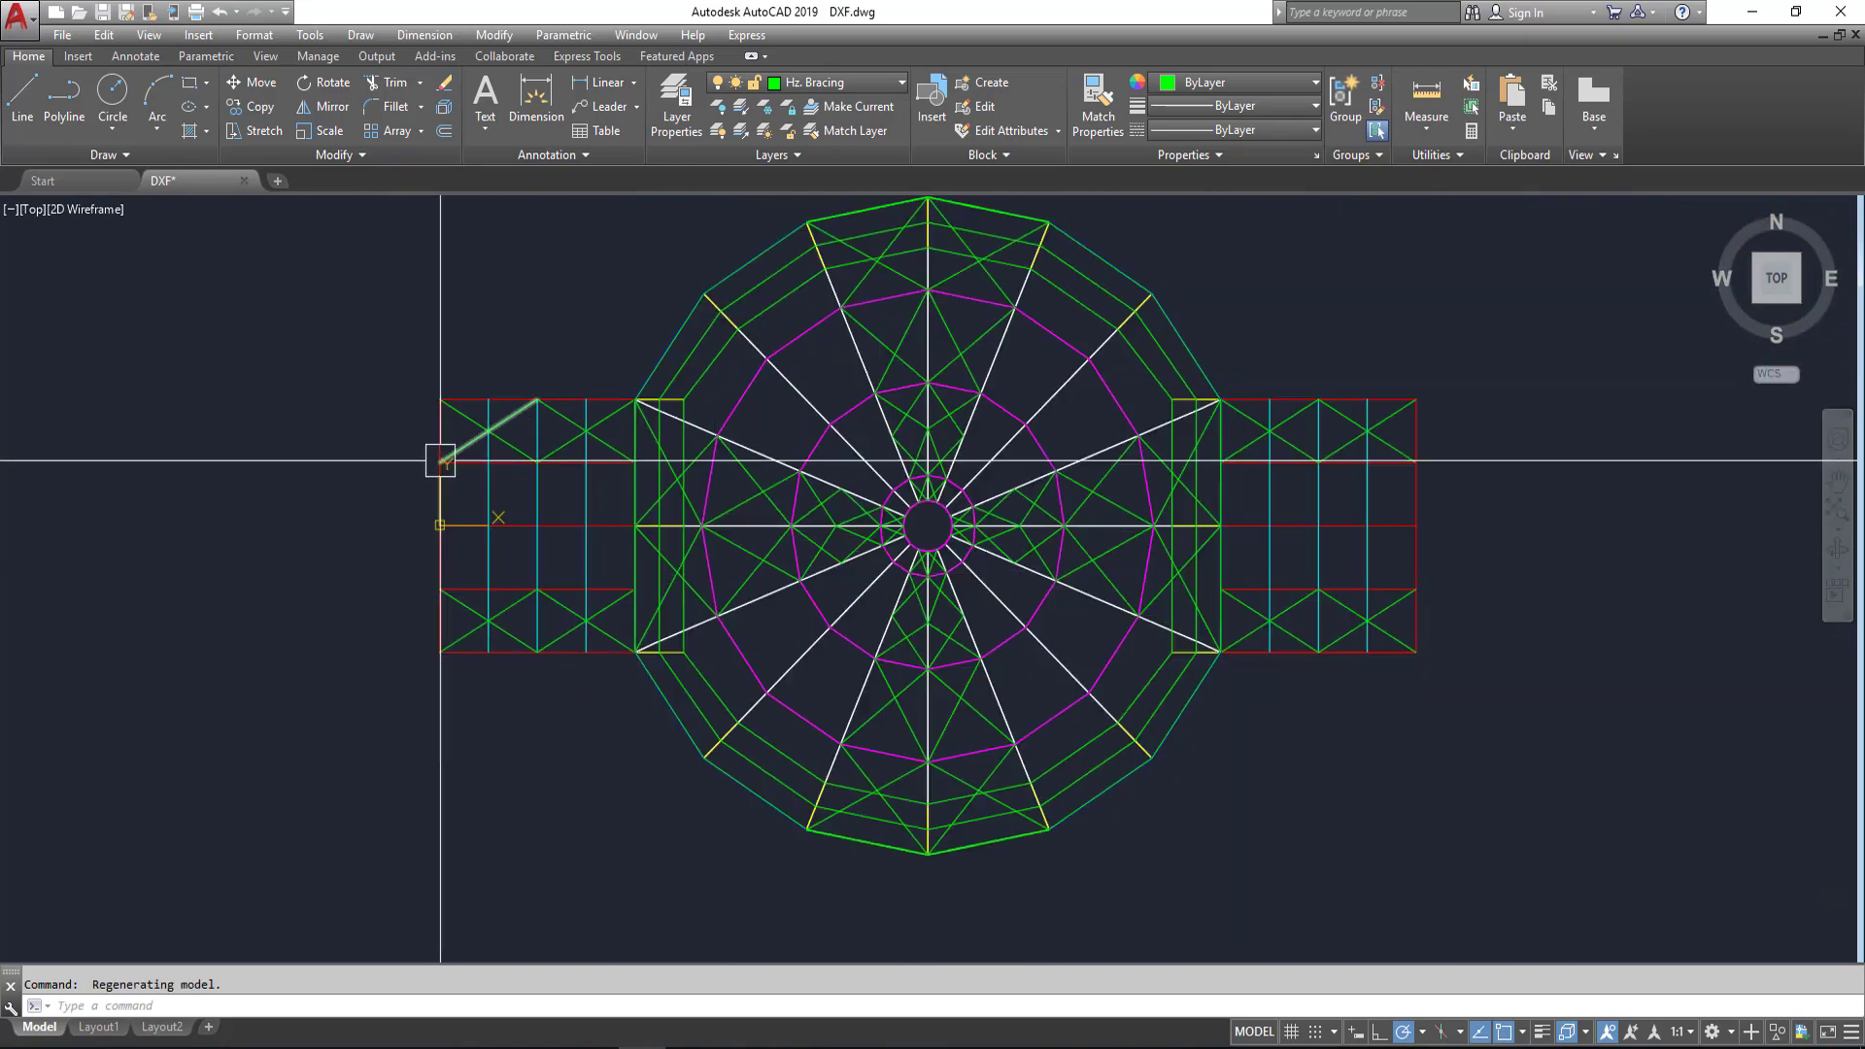
scroll(534, 427, down, 4)
scroll(403, 348, up, 2)
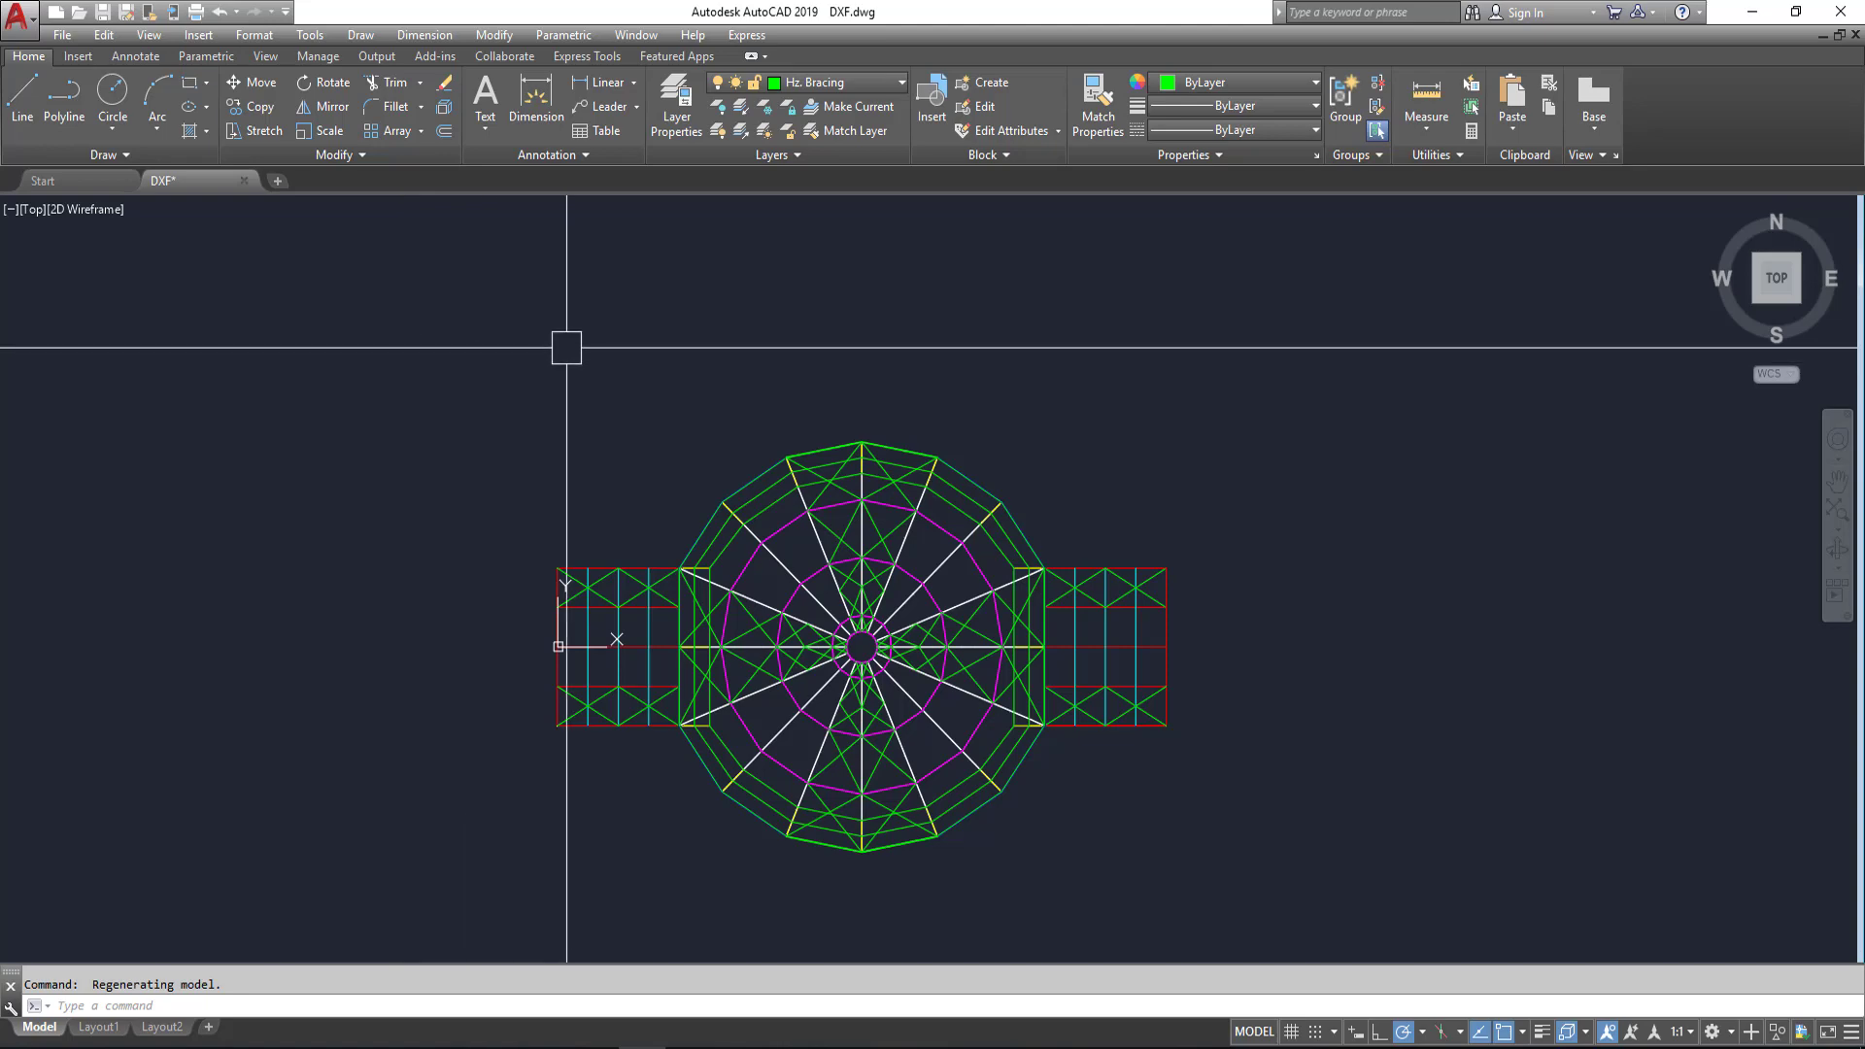
click(408, 346)
click(1289, 913)
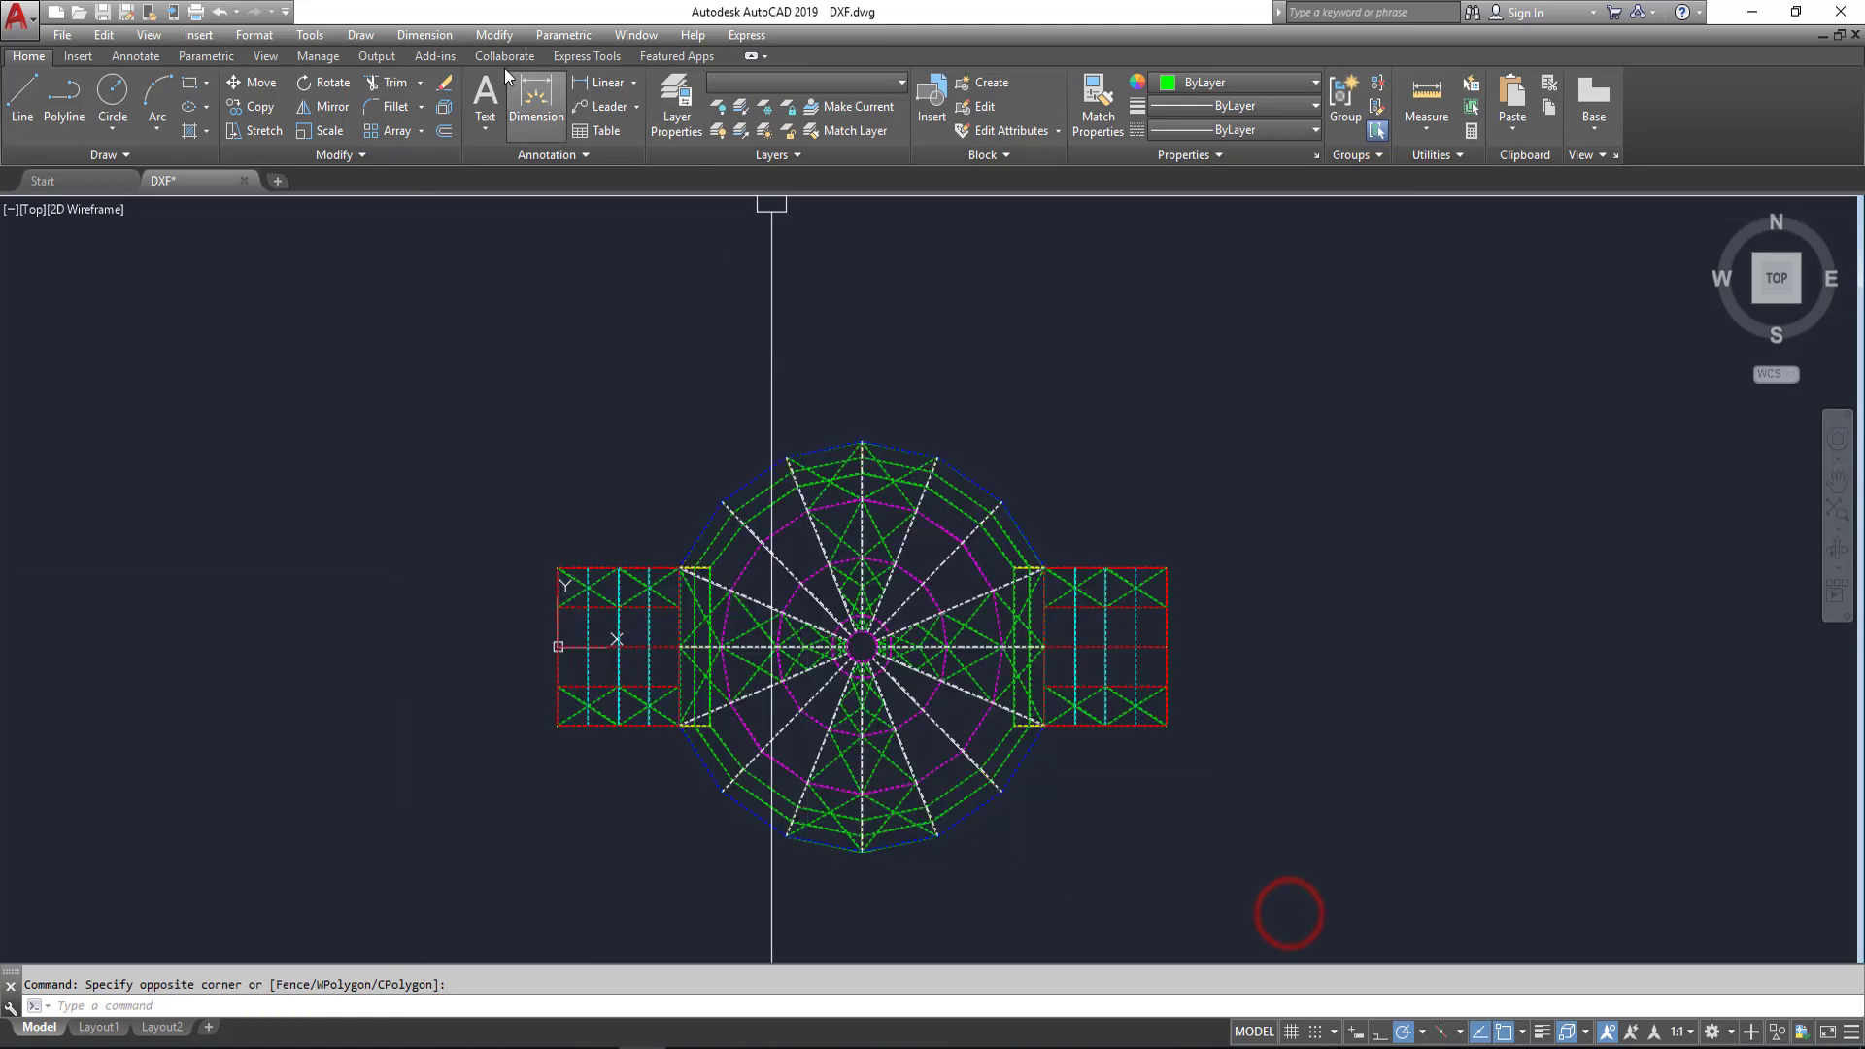
Step: Move the whole dome truss 30000 units from its lower-left endpoint
click(254, 83)
scroll(581, 743, up, 4)
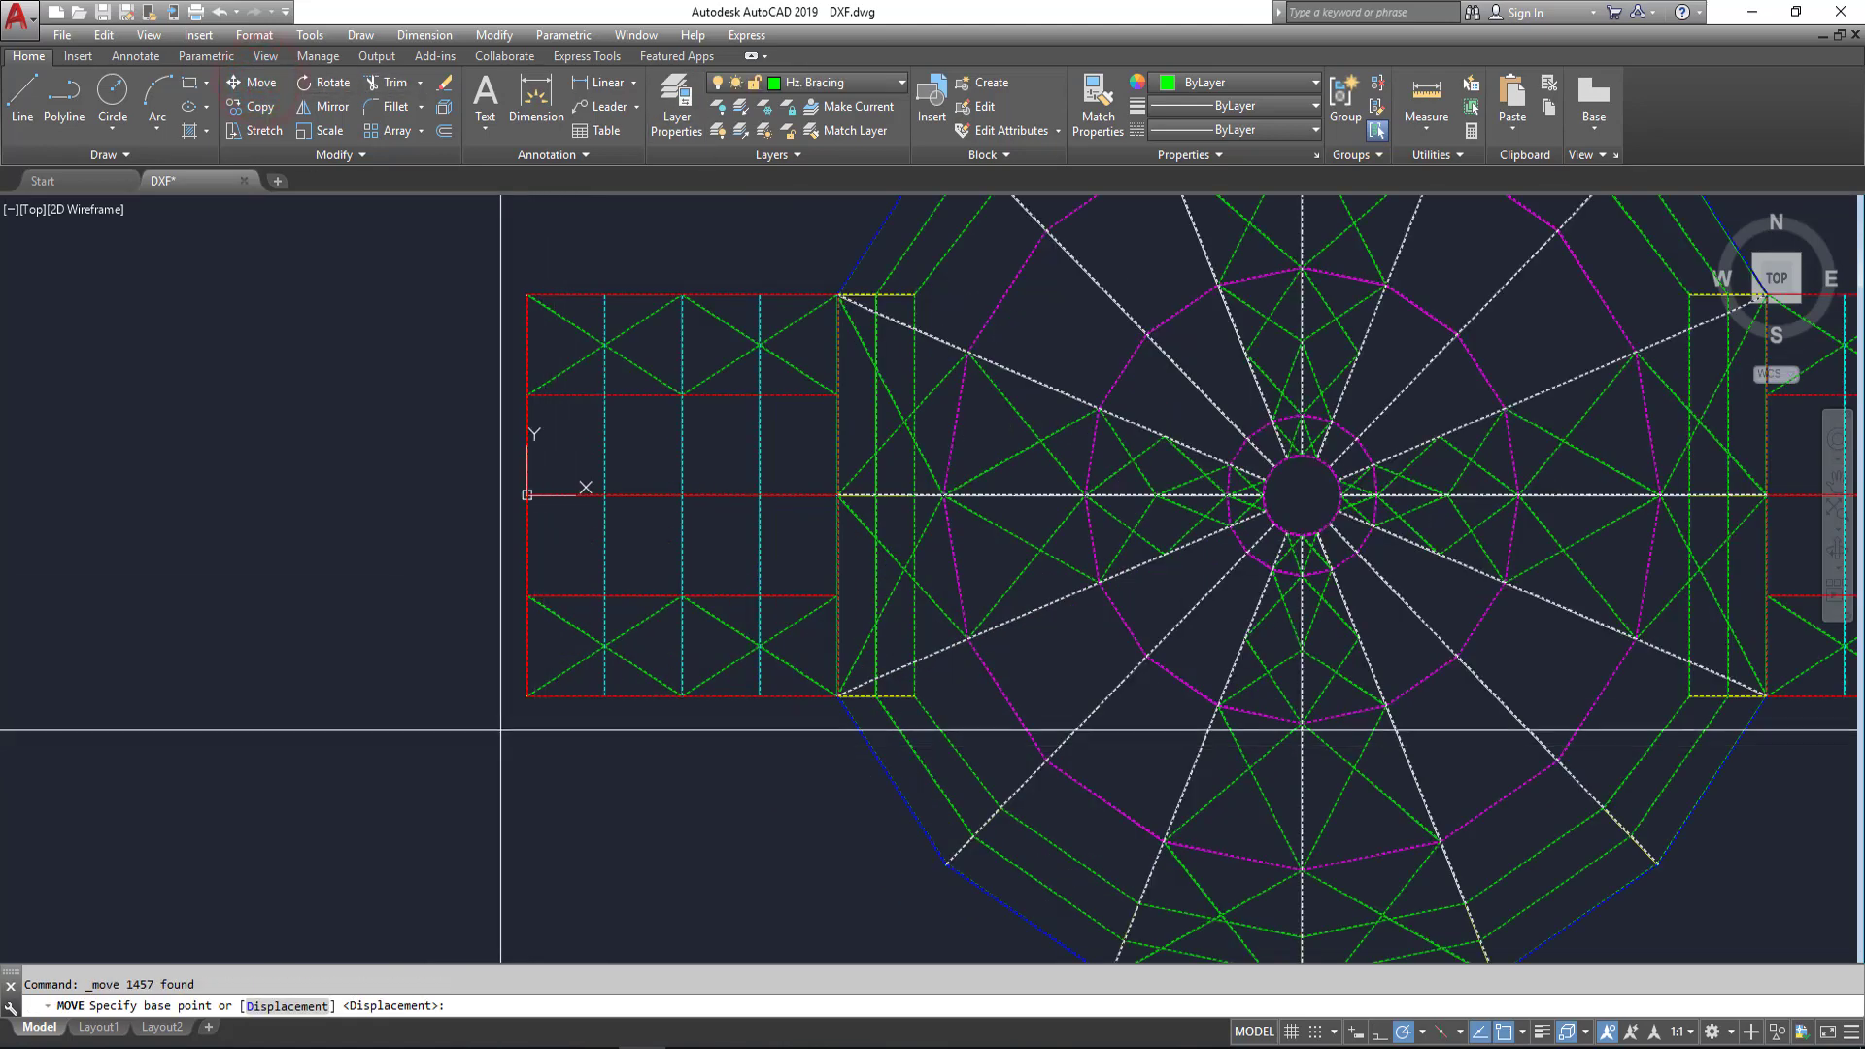
scroll(502, 729, up, 2)
click(541, 677)
text(30000)
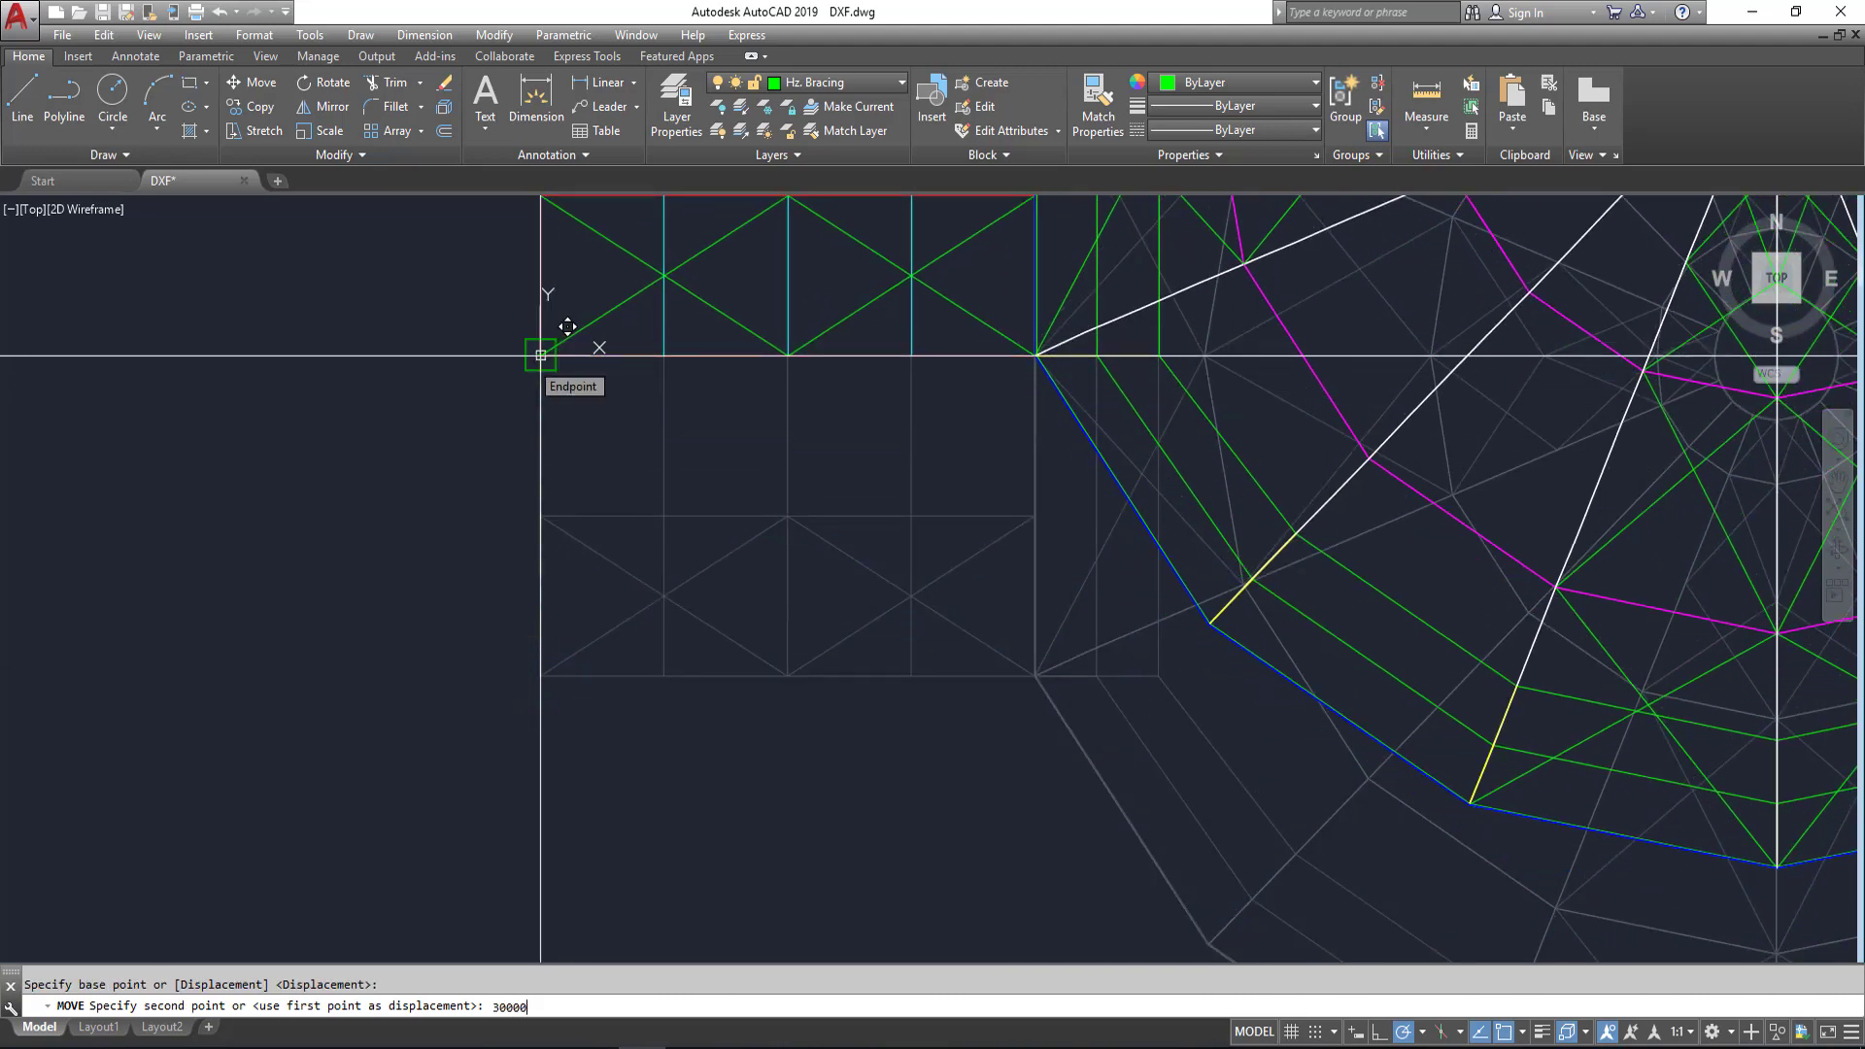
text(00)
key(Return)
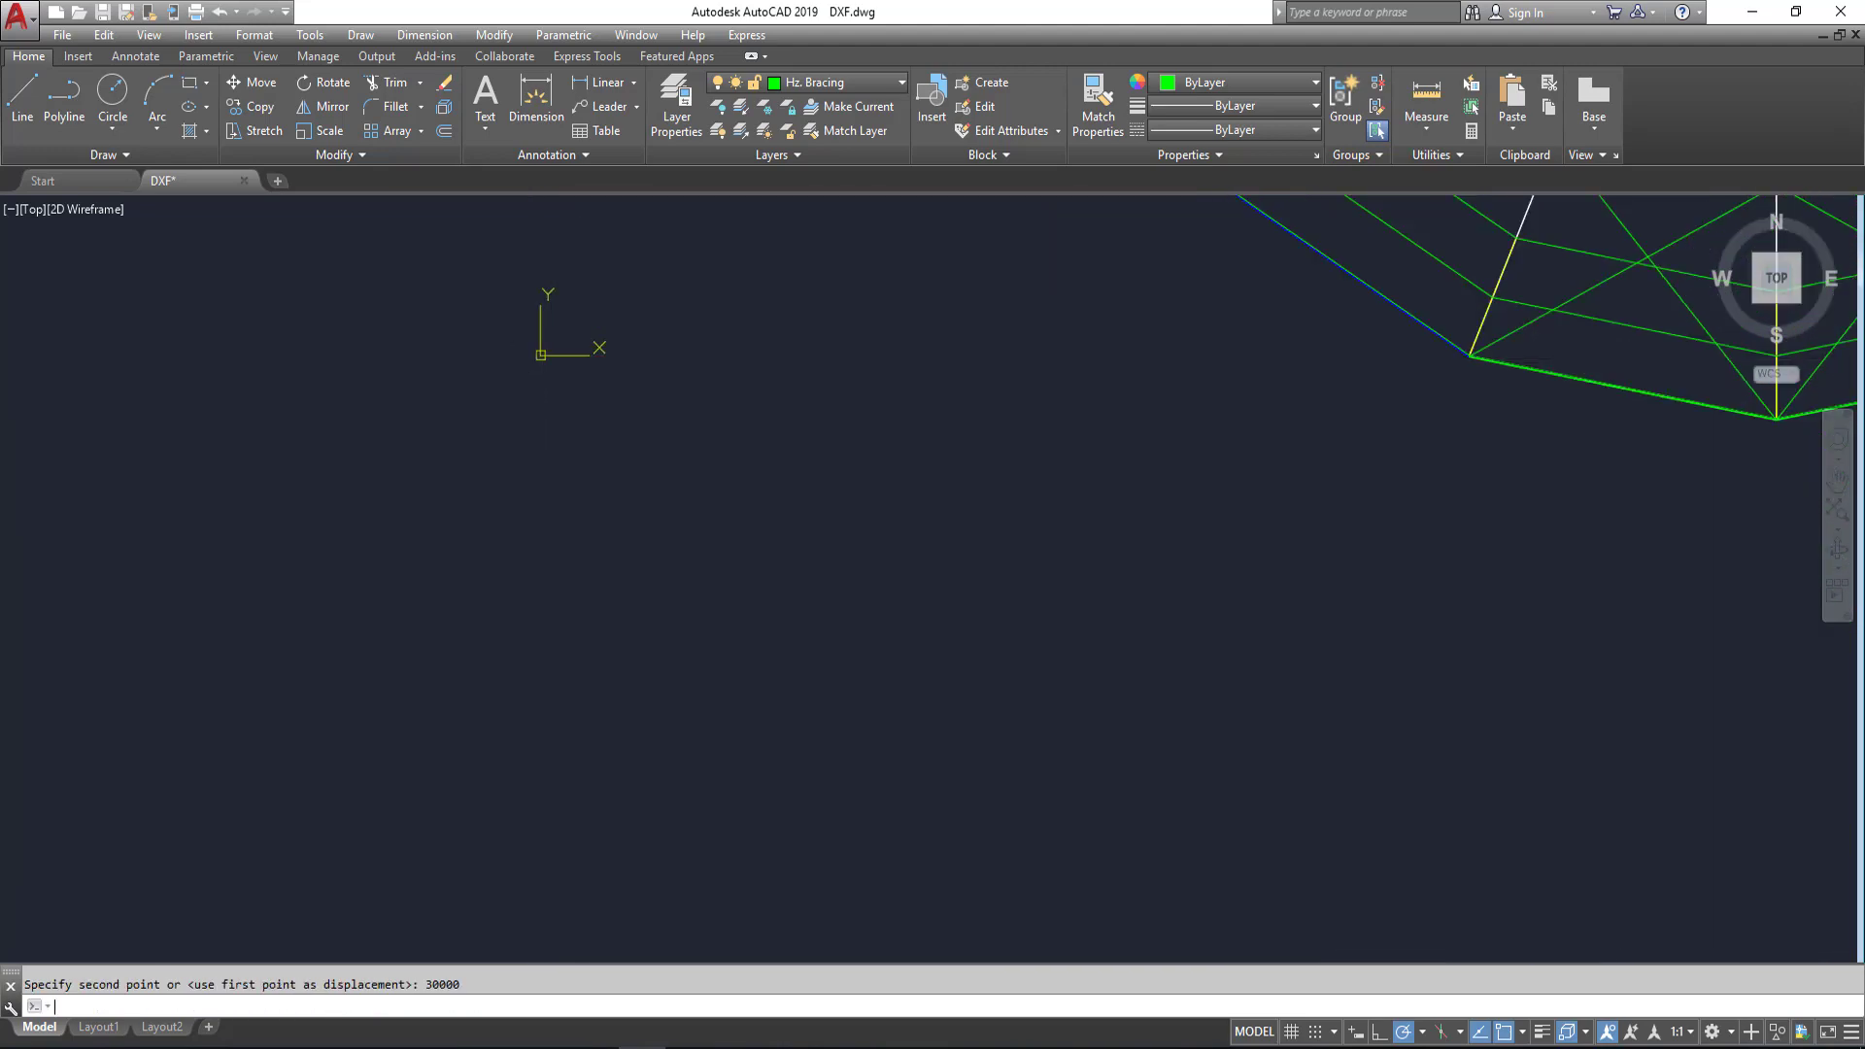
Step: Return to the ViewCube Home 3D view and quick-save DXF.dwg
scroll(499, 508, down, 5)
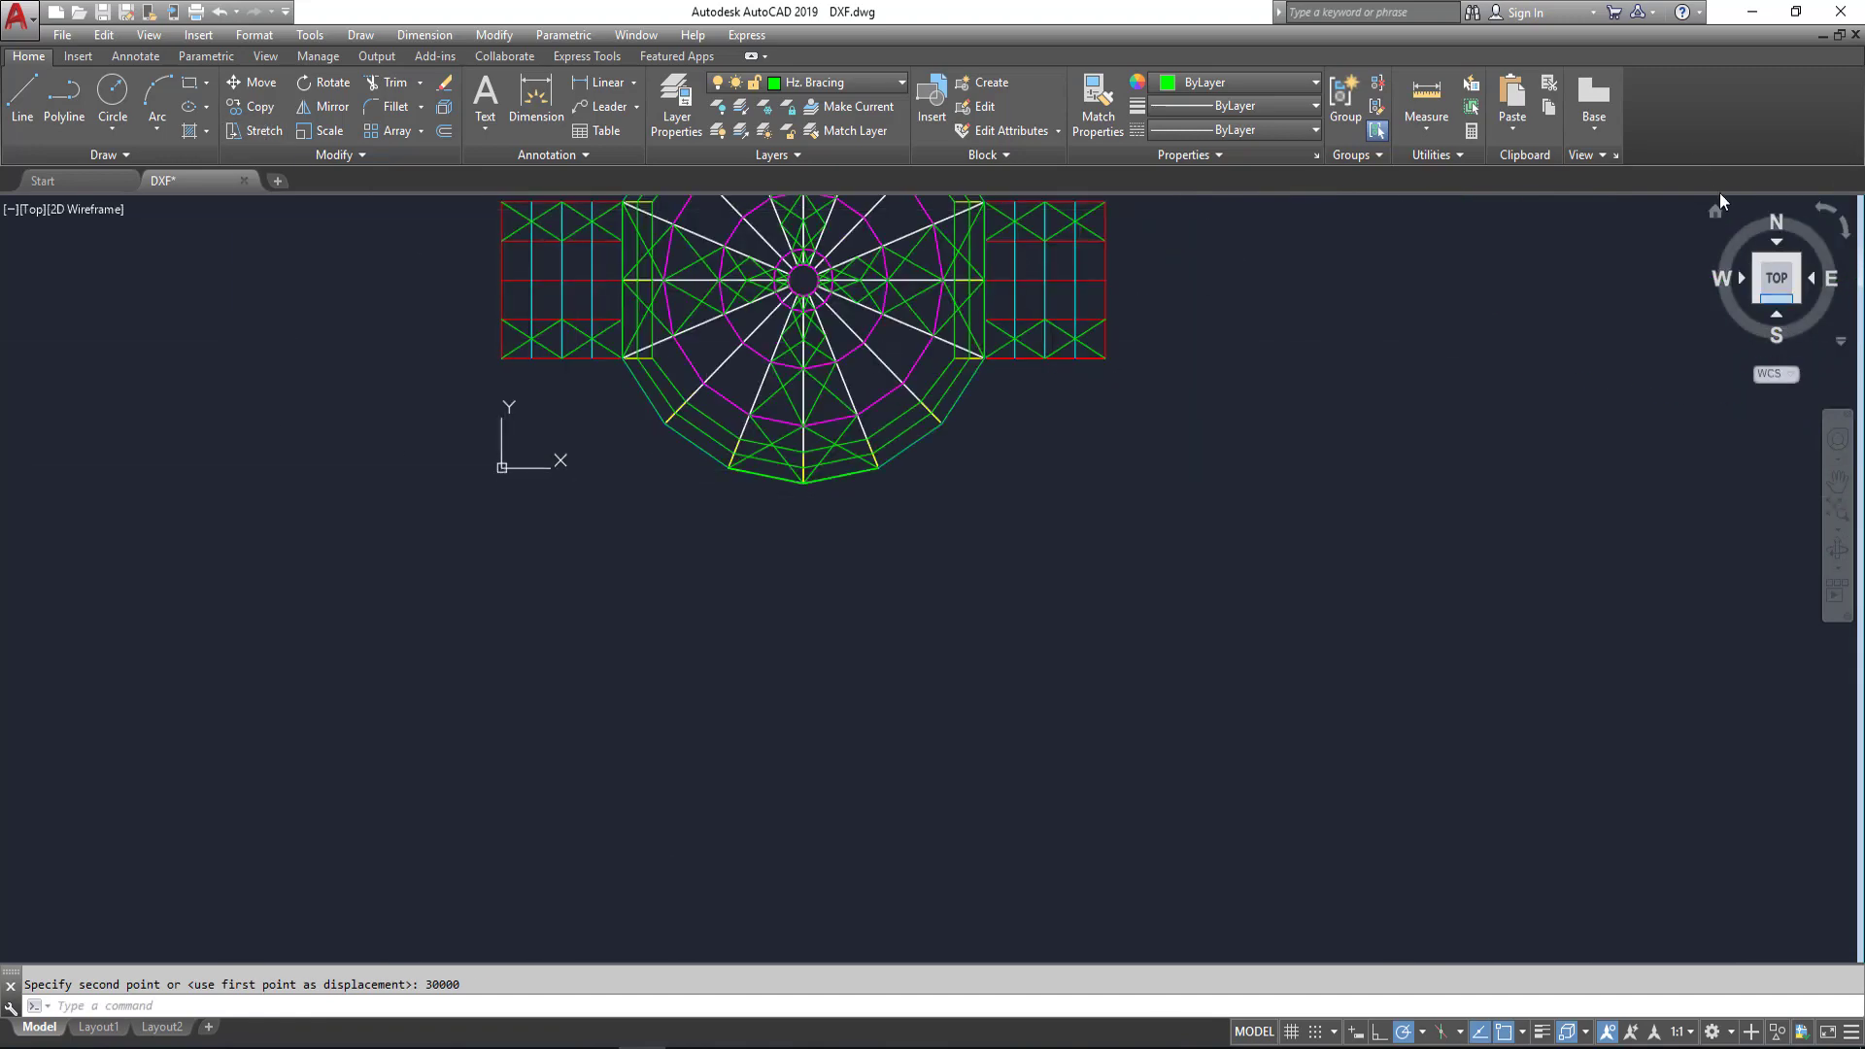
click(1718, 208)
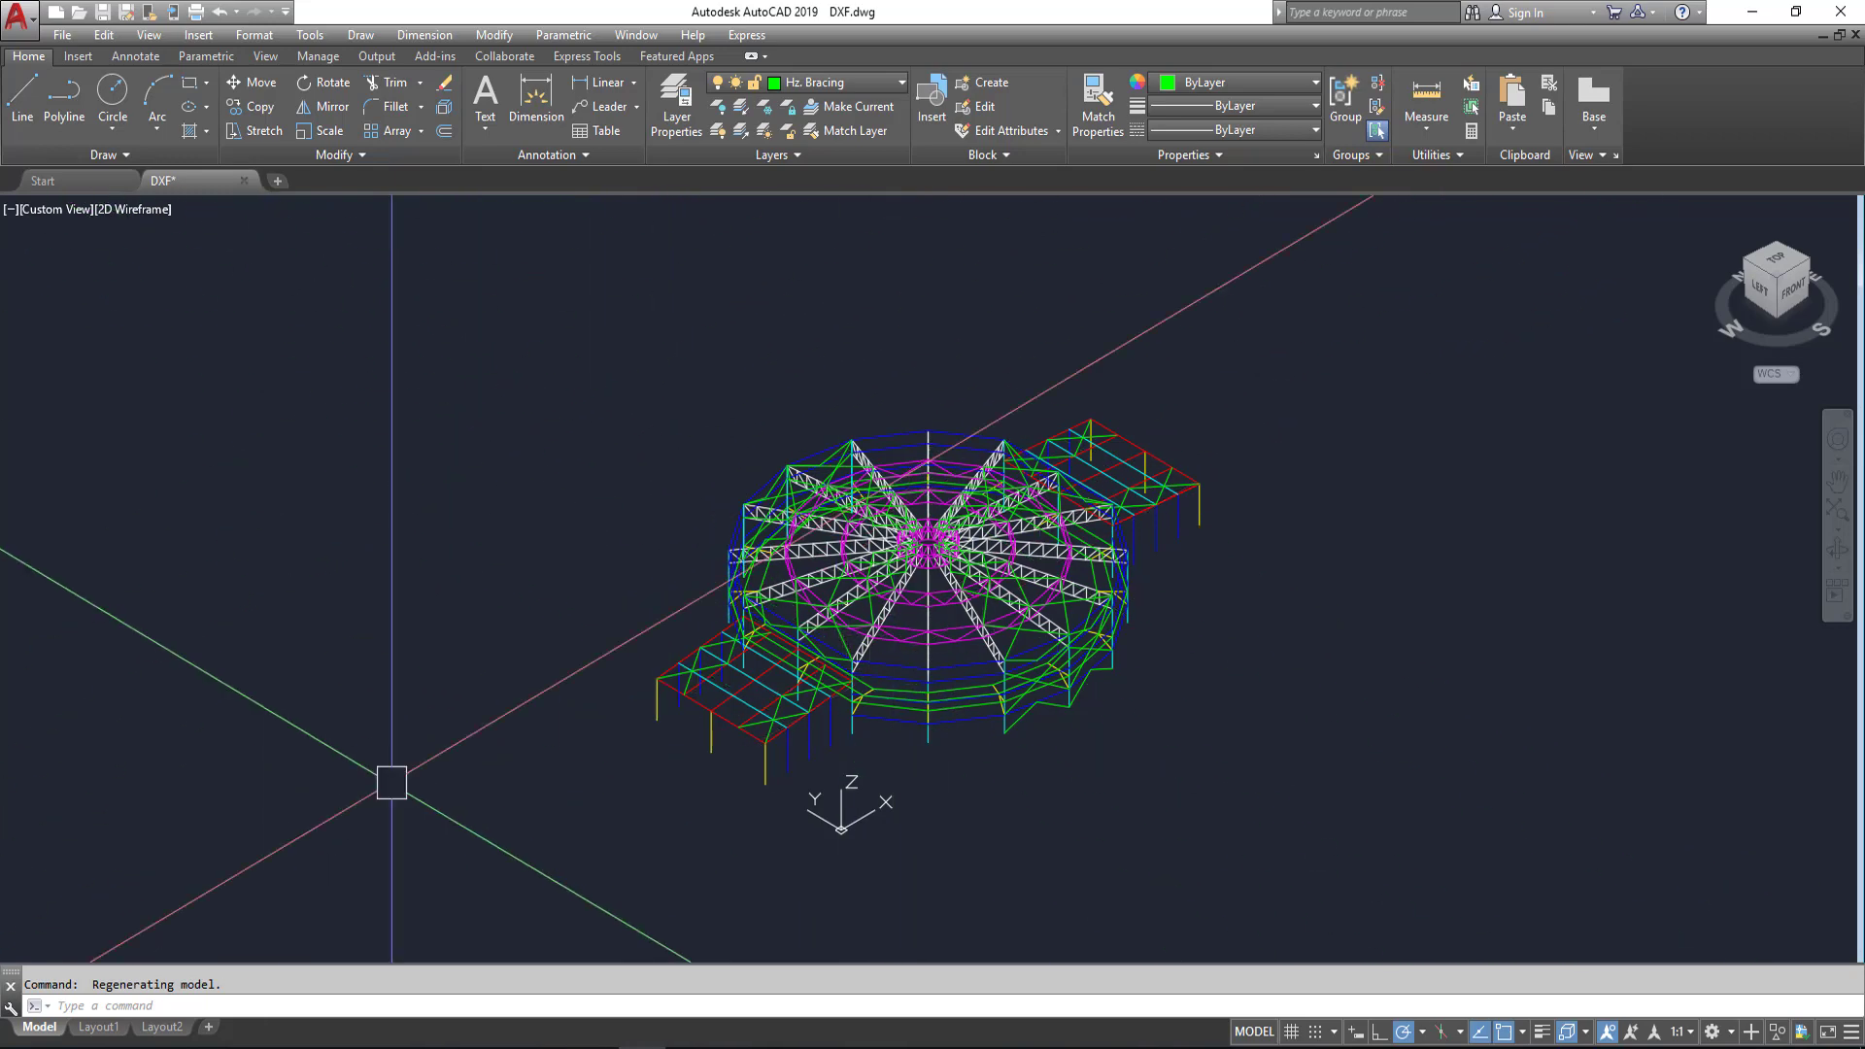
key(ctrl+s)
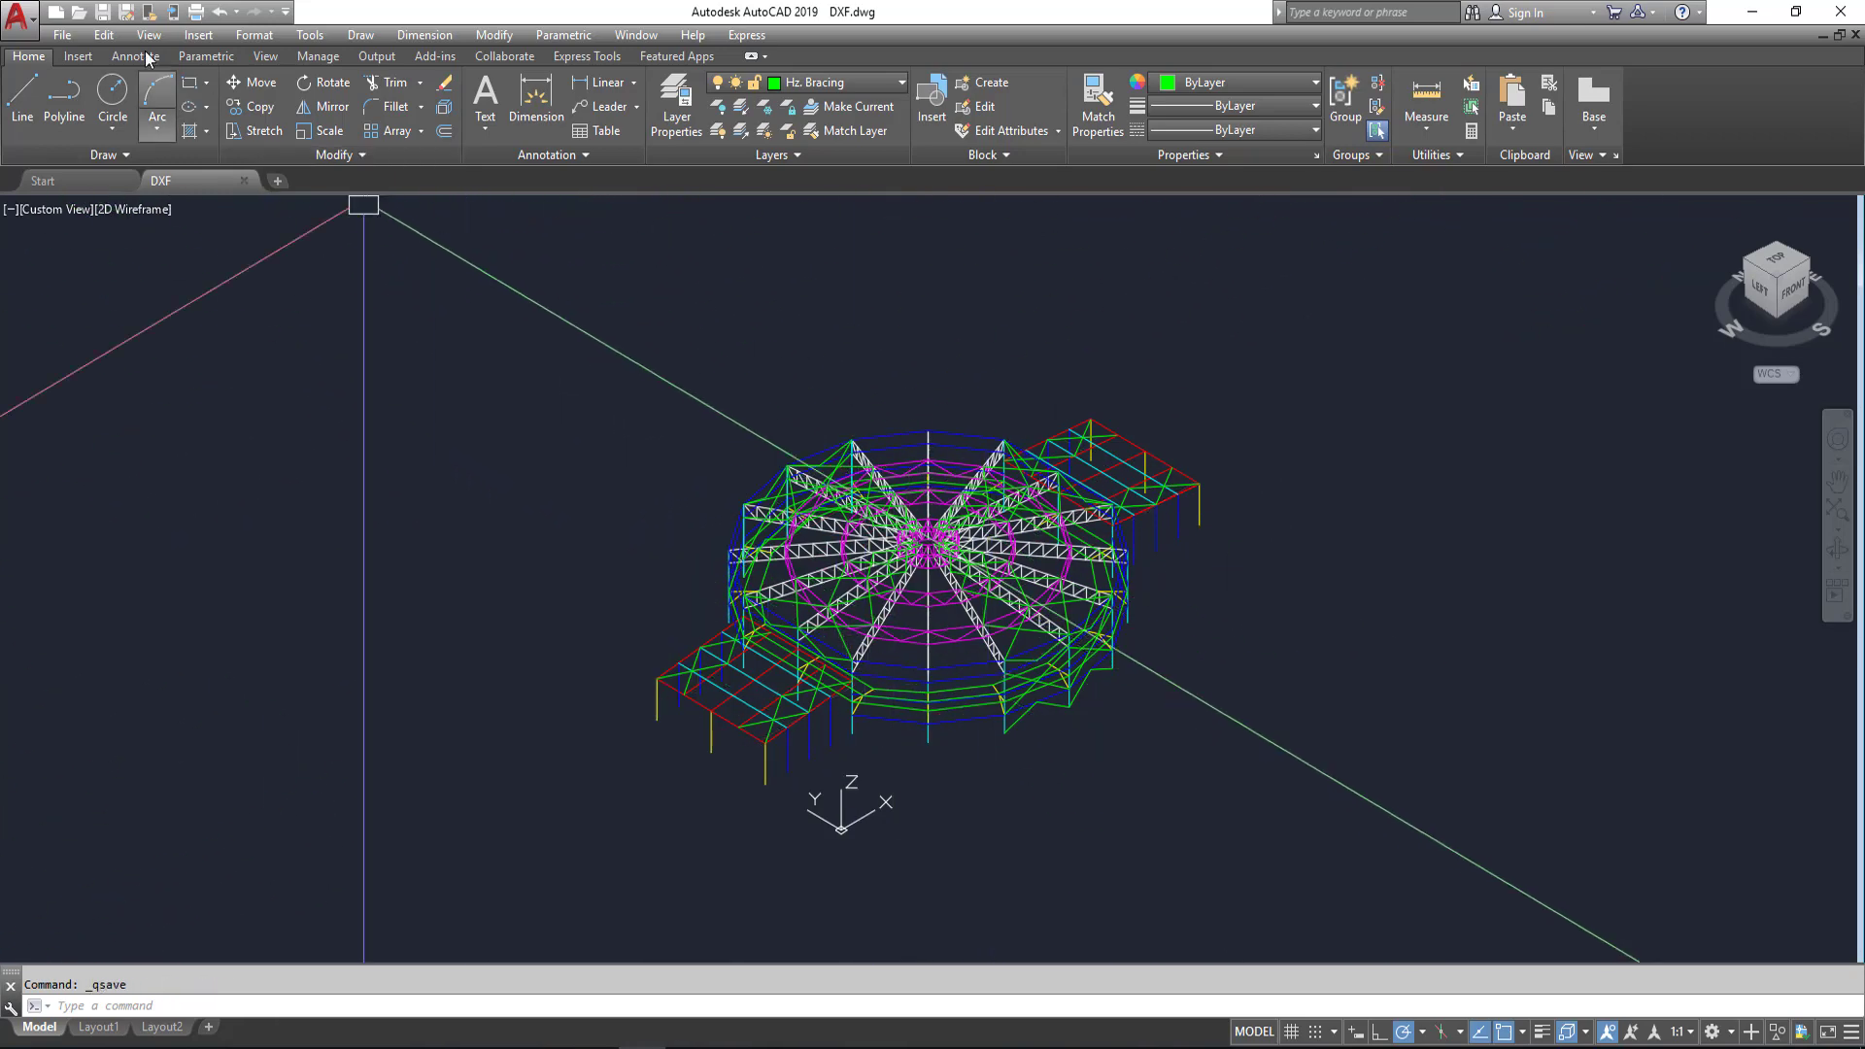
Step: Save the drawing as DXF.dxf in AutoCAD 2000/LT2000 DXF format
click(125, 12)
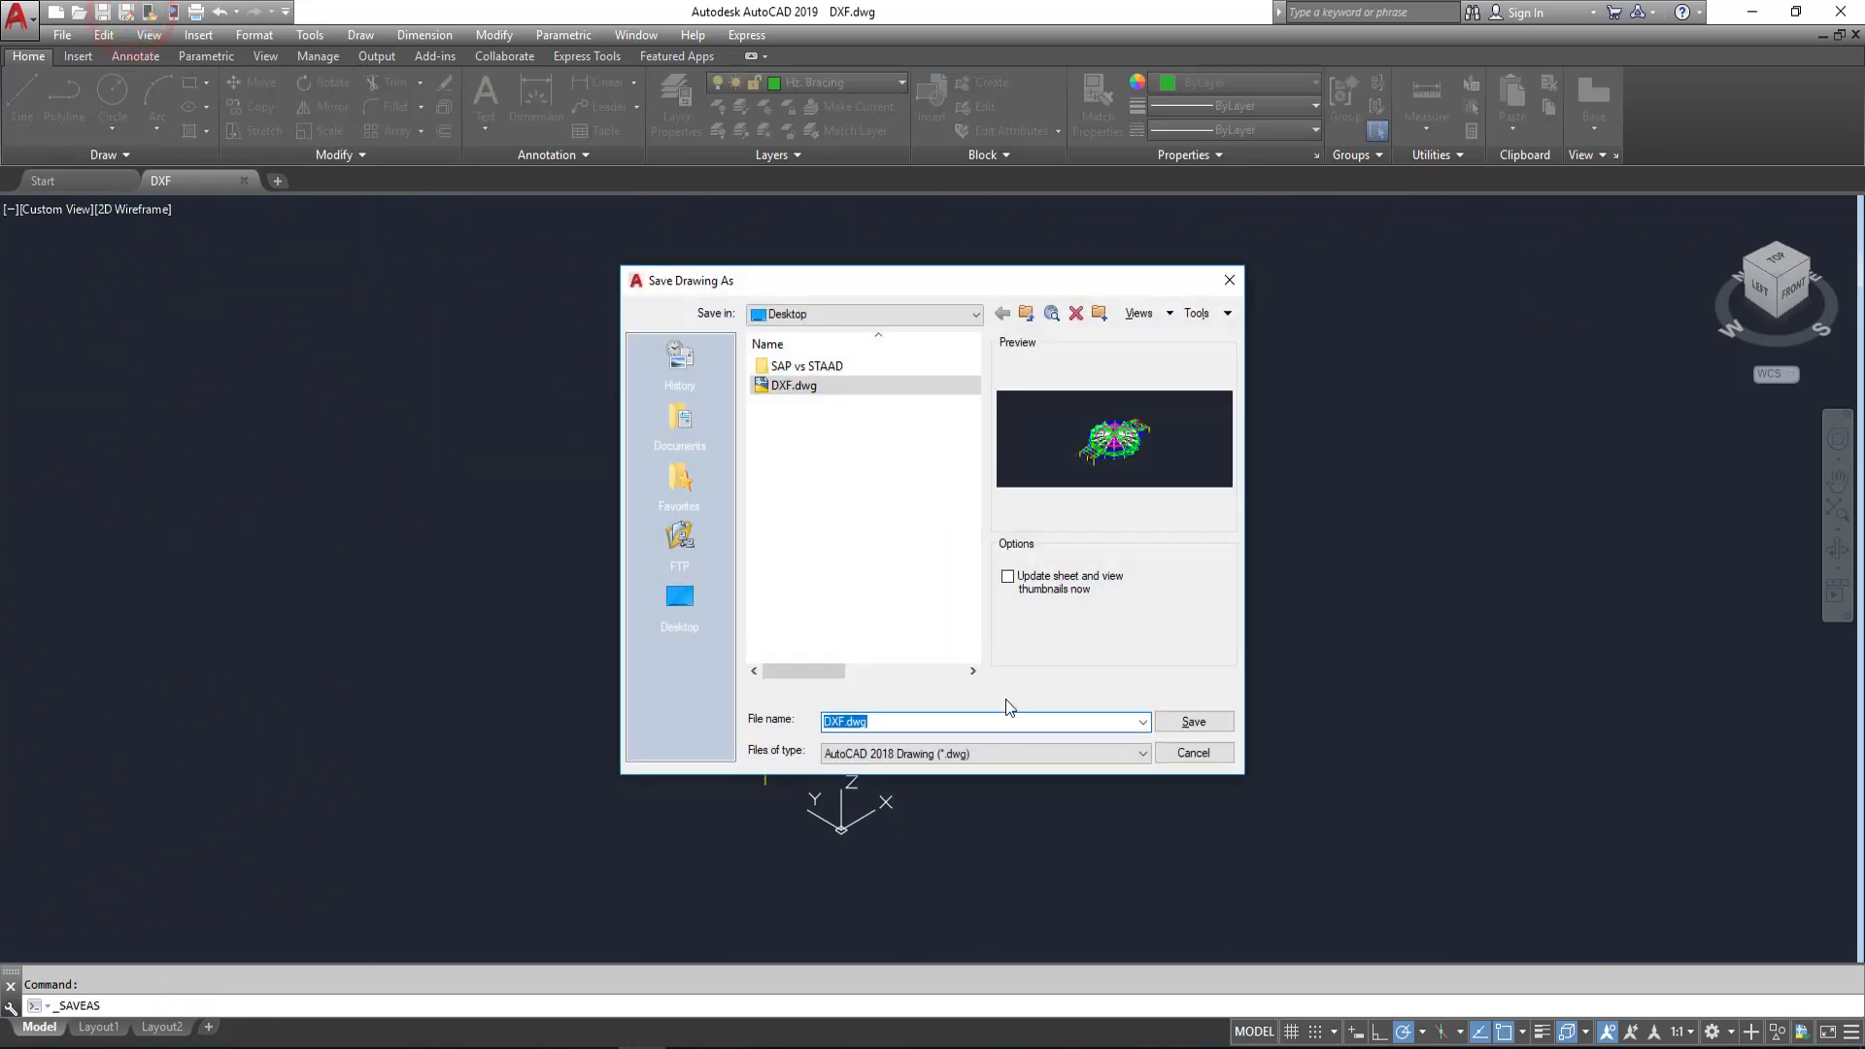
click(1008, 754)
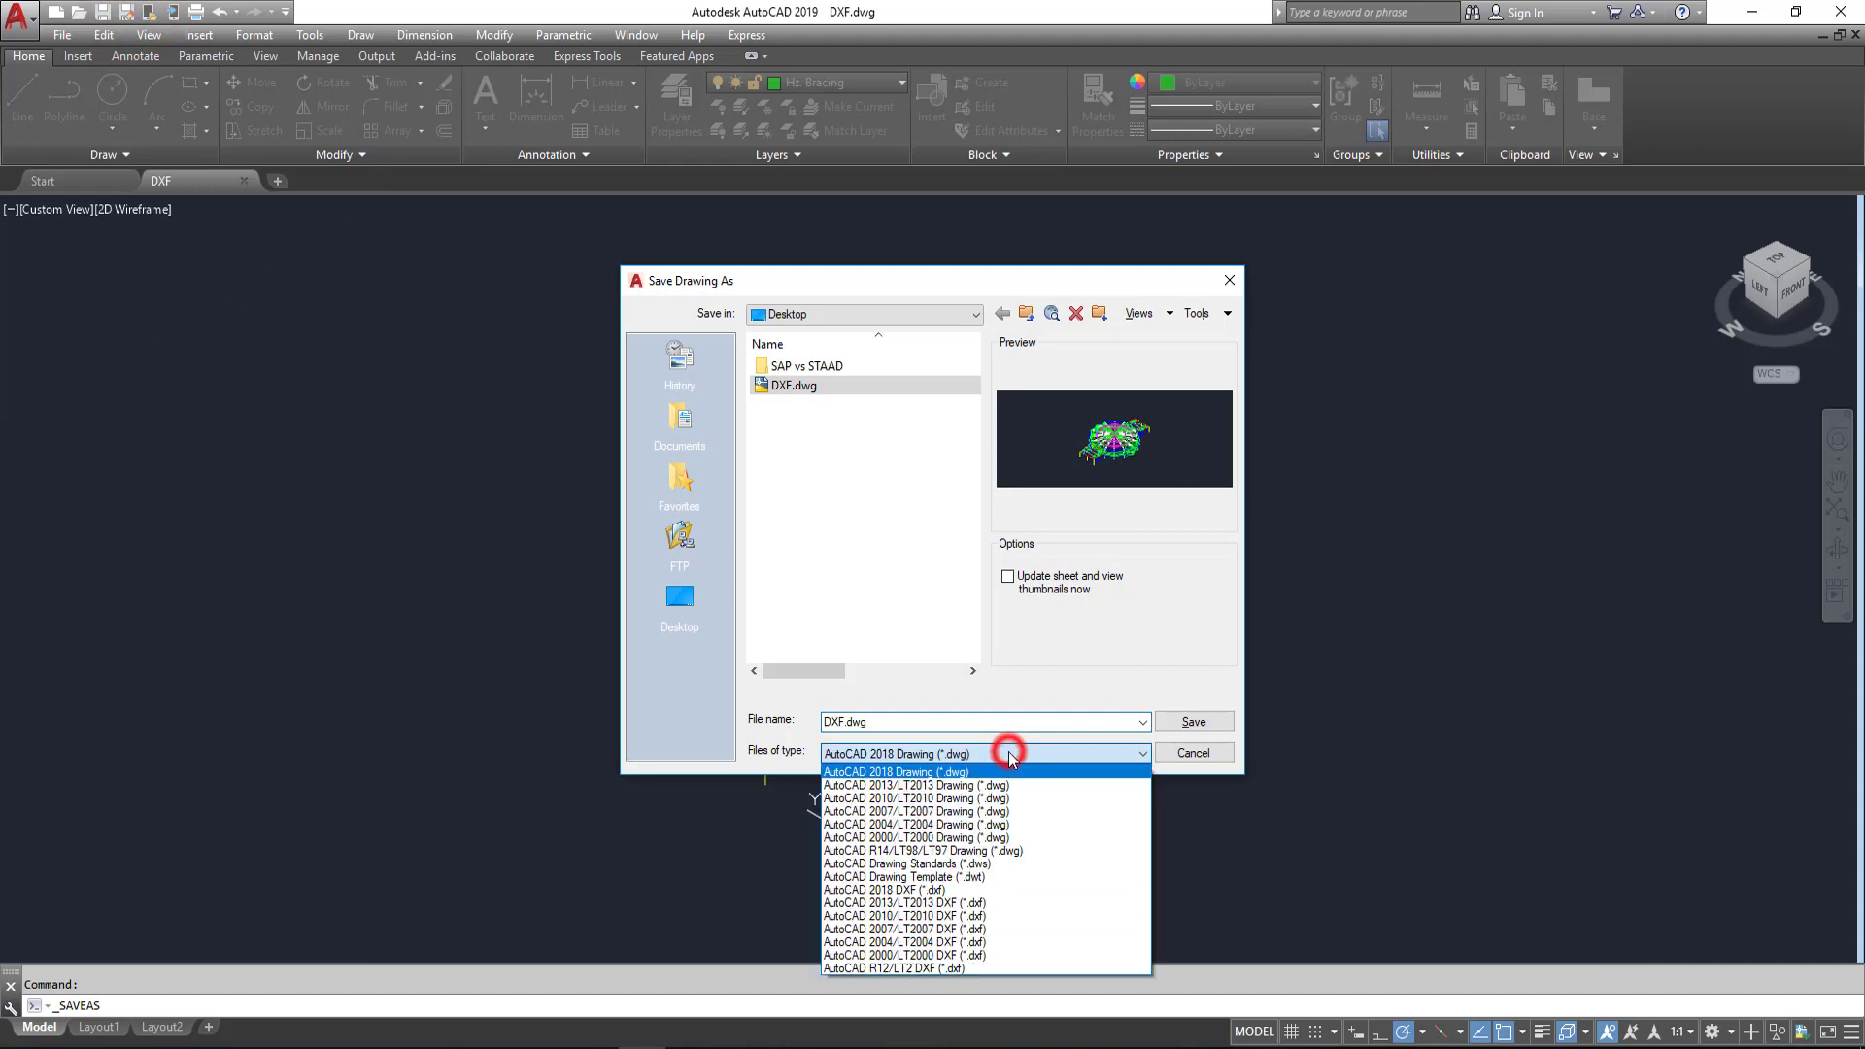
click(1016, 954)
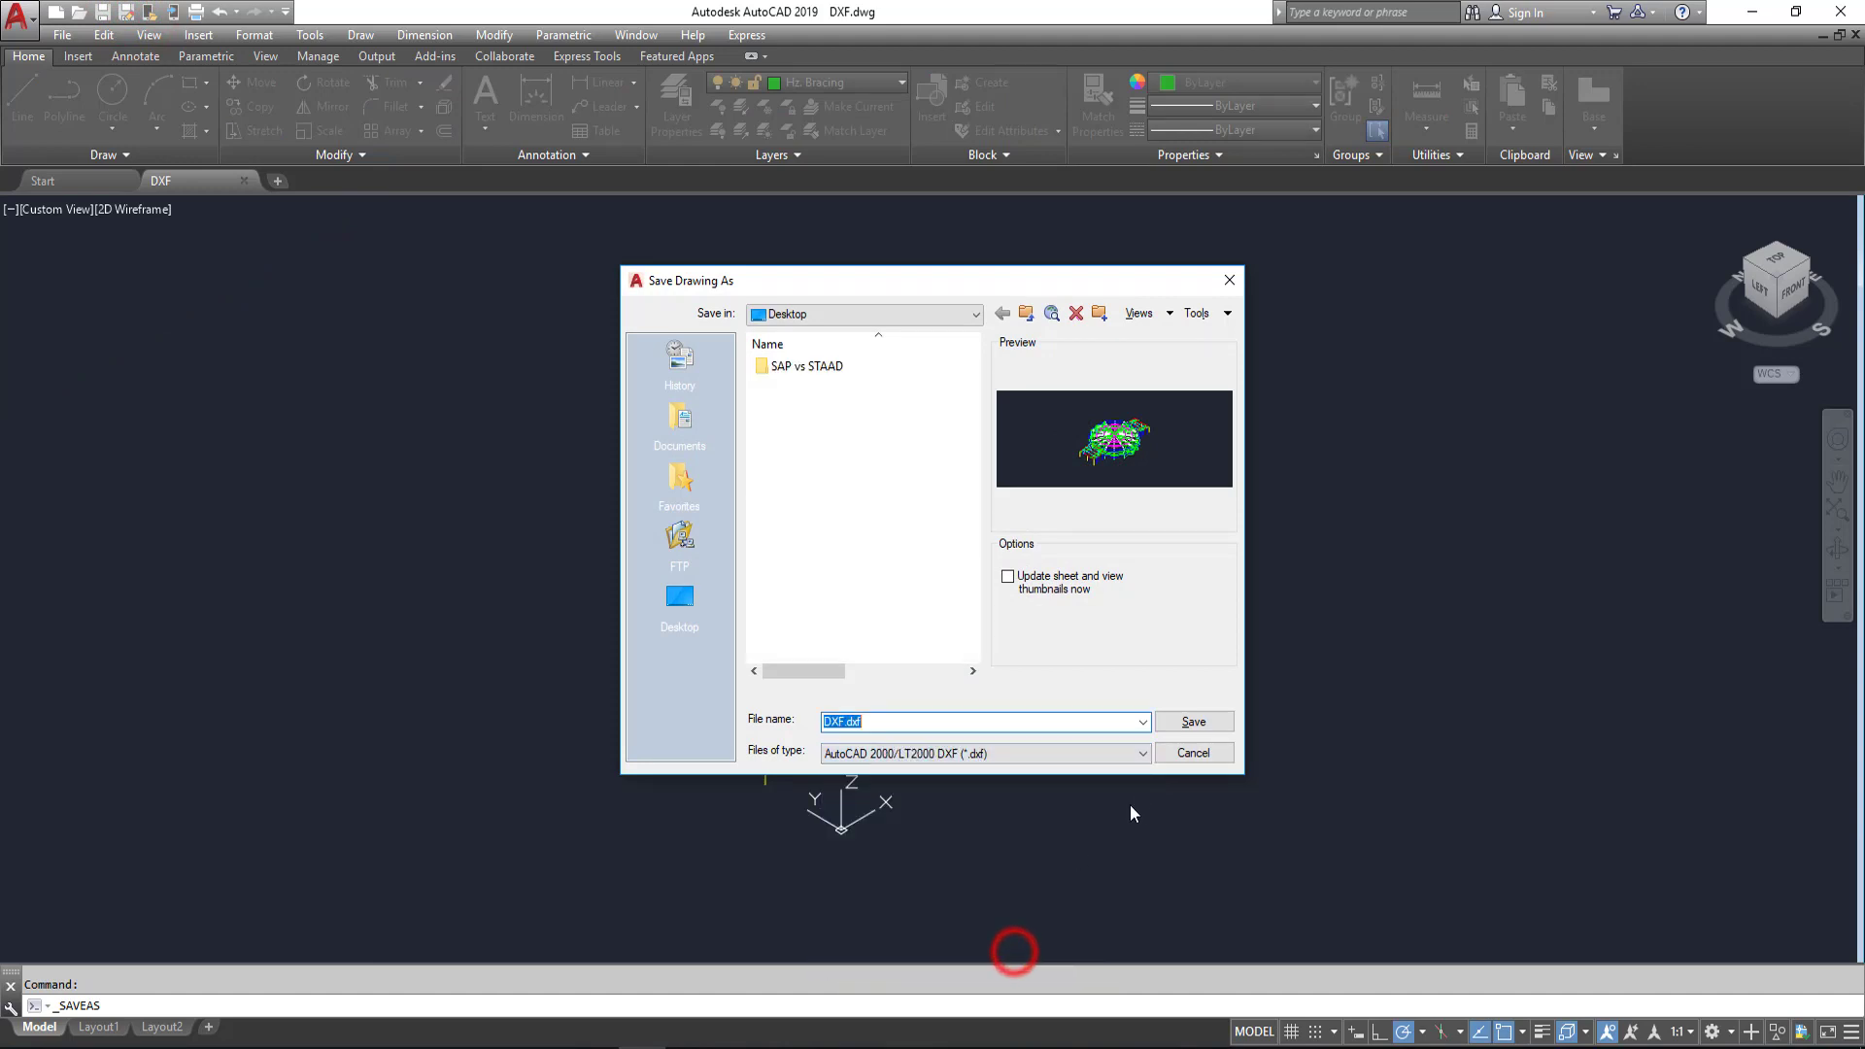
click(1194, 723)
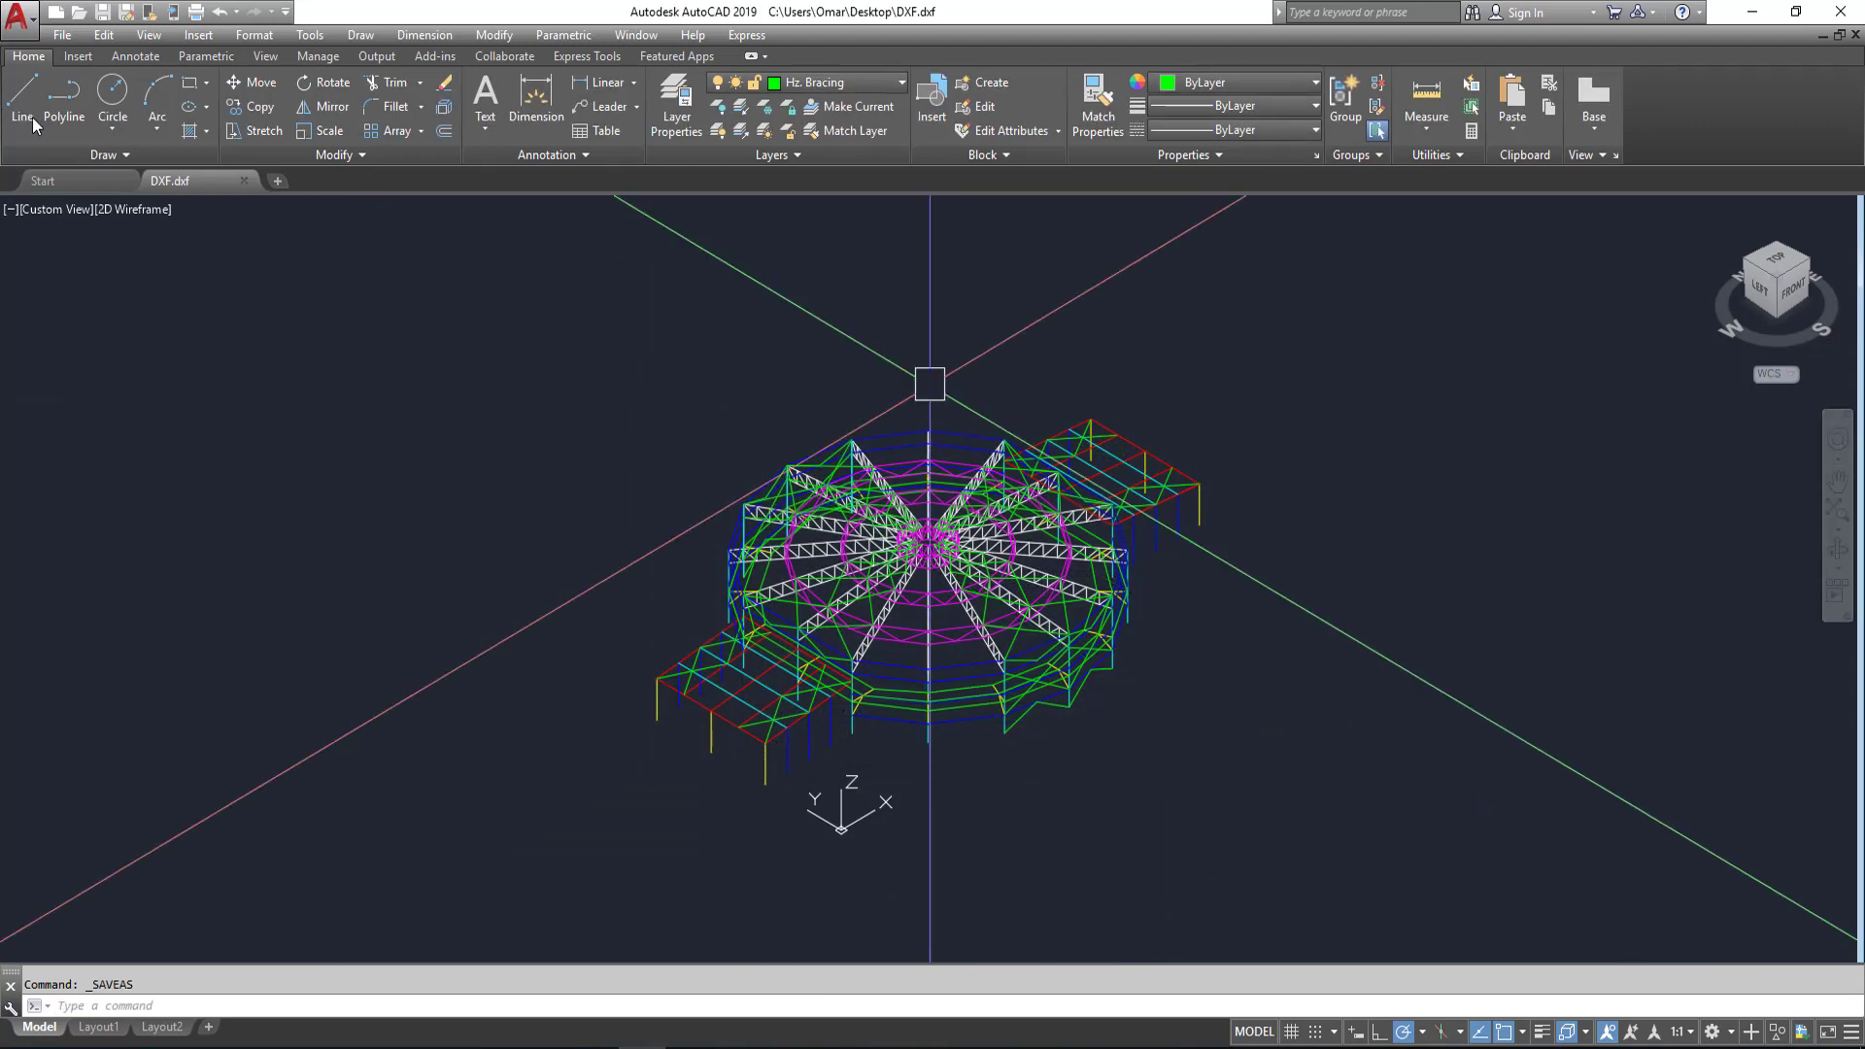
Step: Close DXF.dxf, saving changes and declining the 2018 format
click(245, 182)
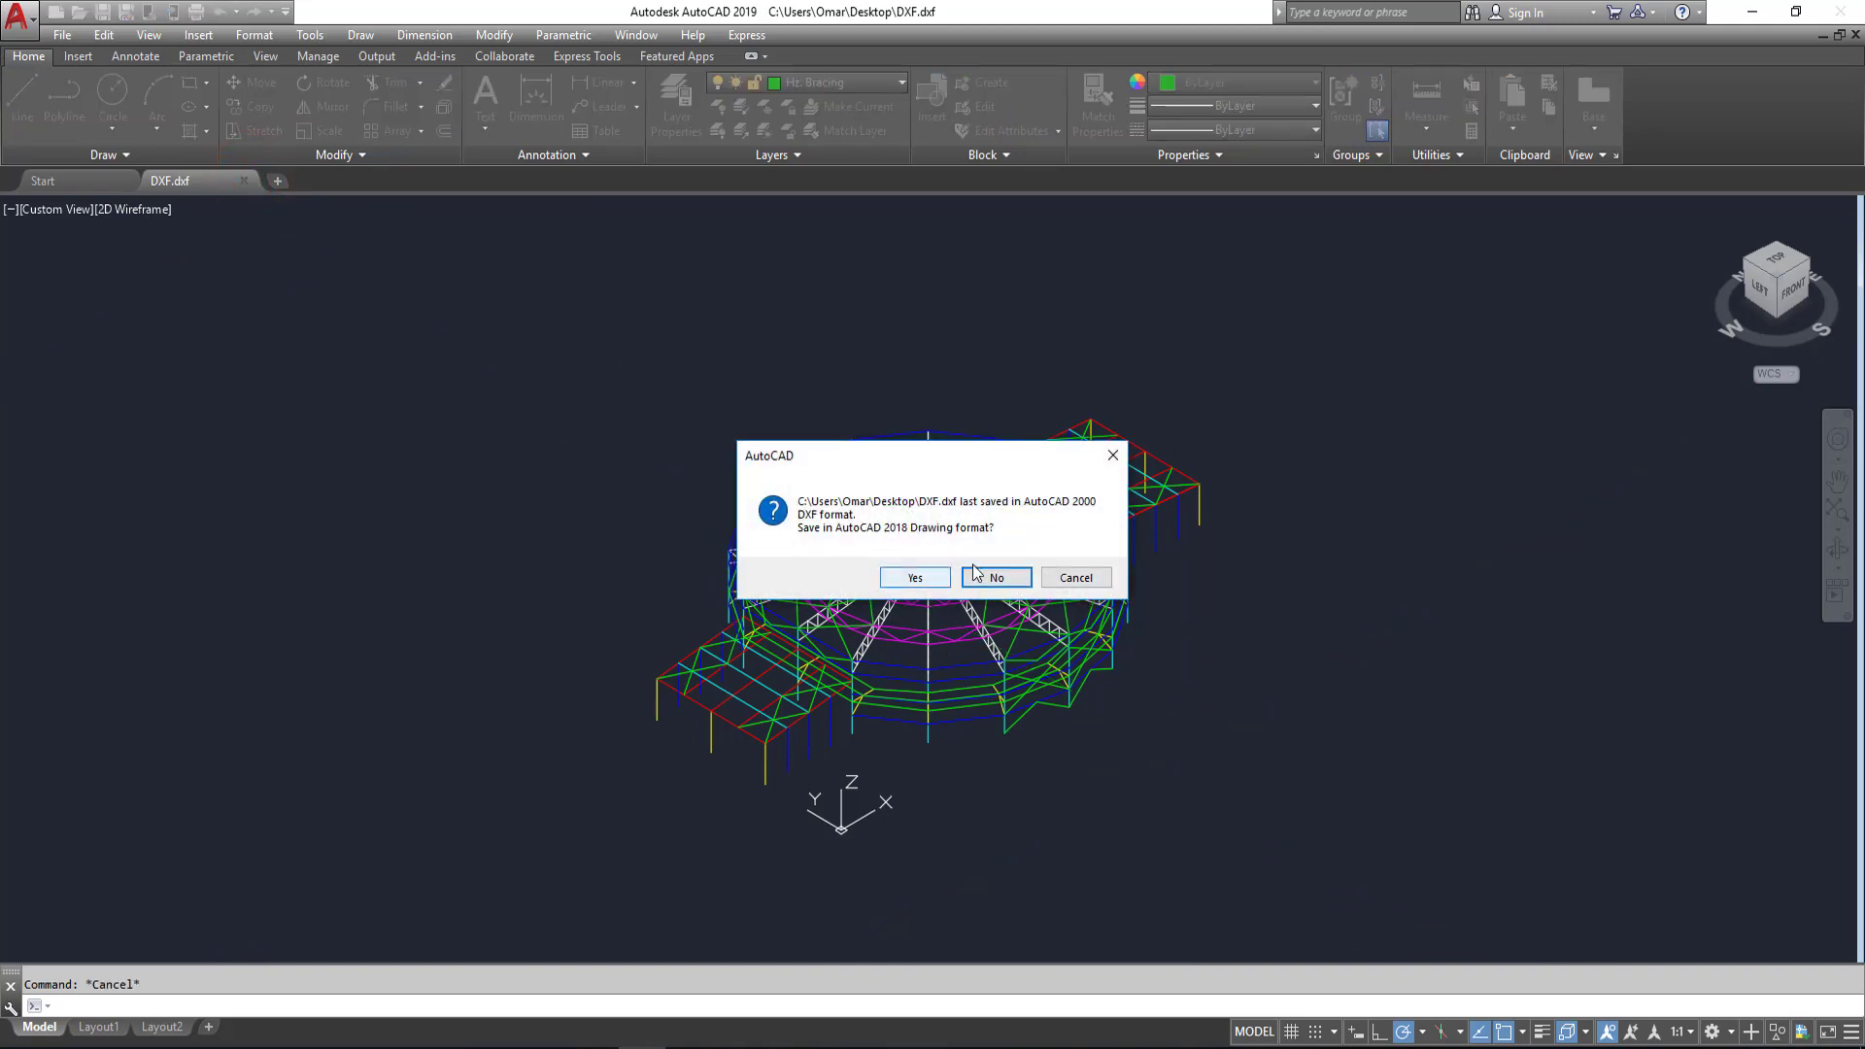
click(1113, 454)
scroll(1117, 452, up, 4)
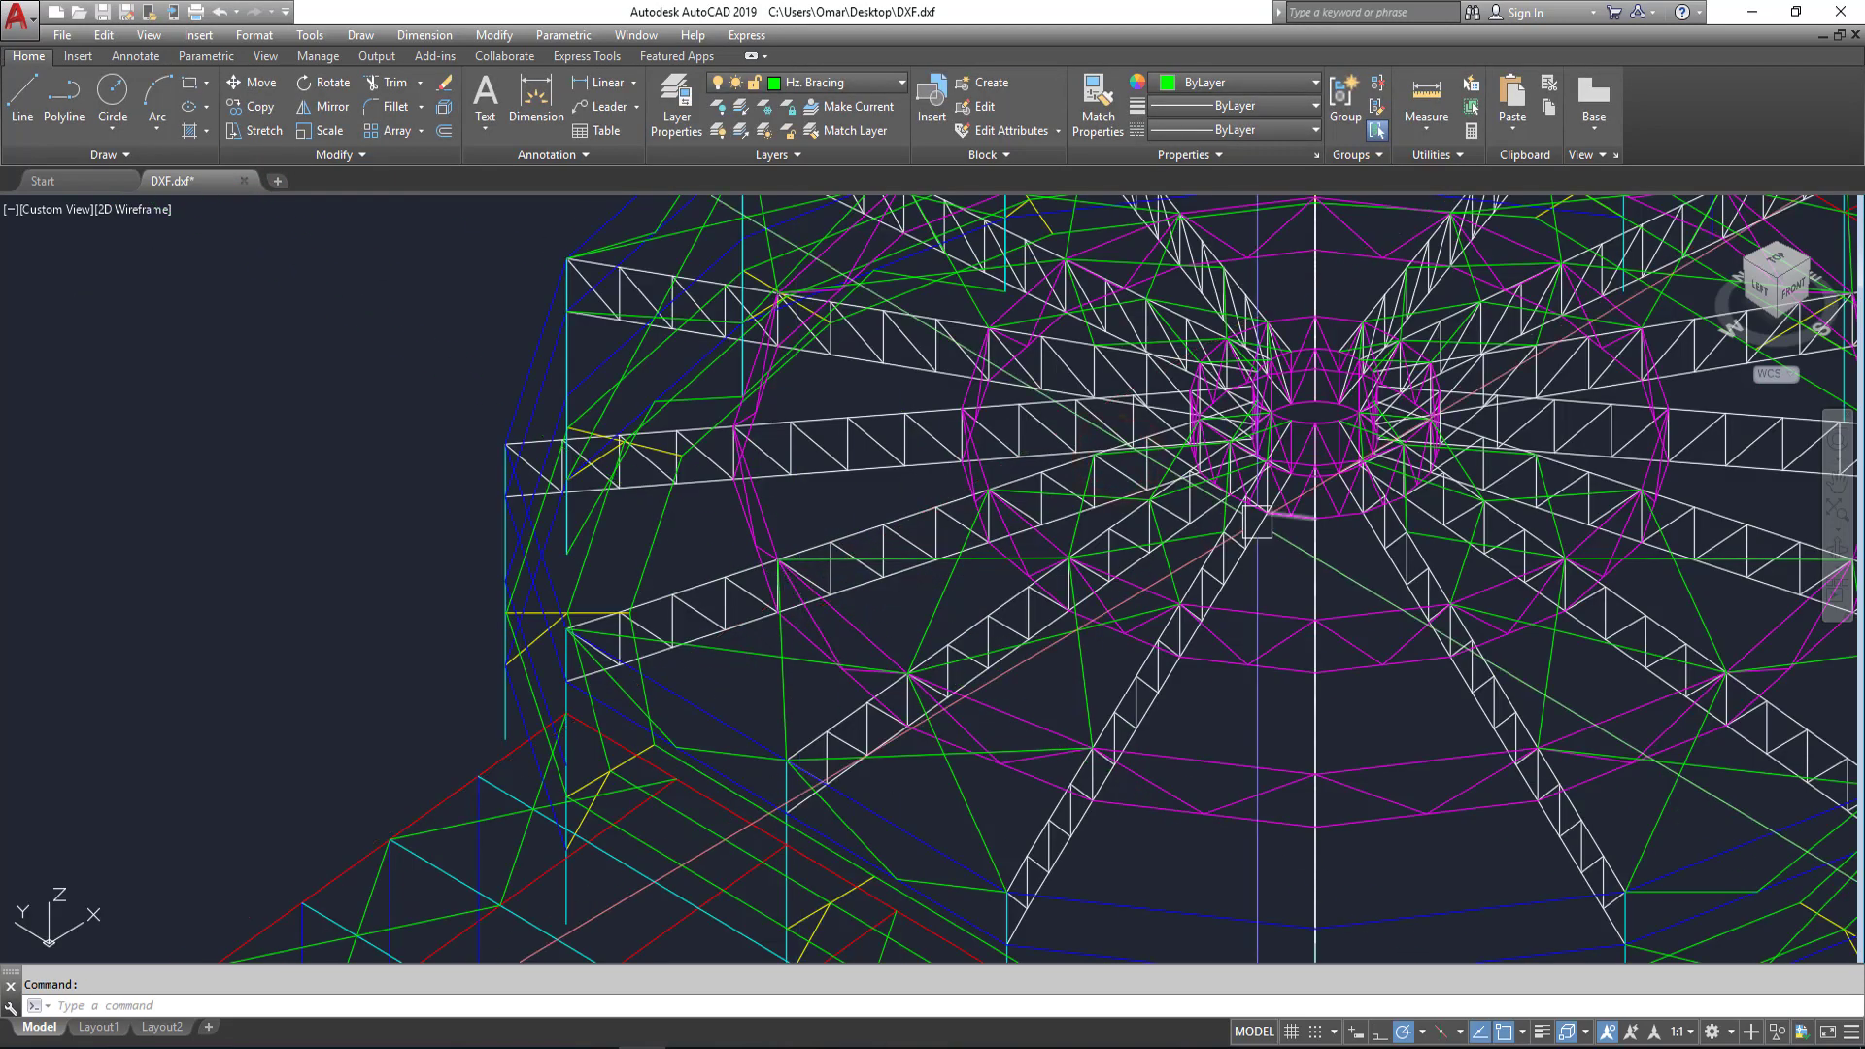
scroll(1117, 437, down, 2)
scroll(1118, 413, up, 3)
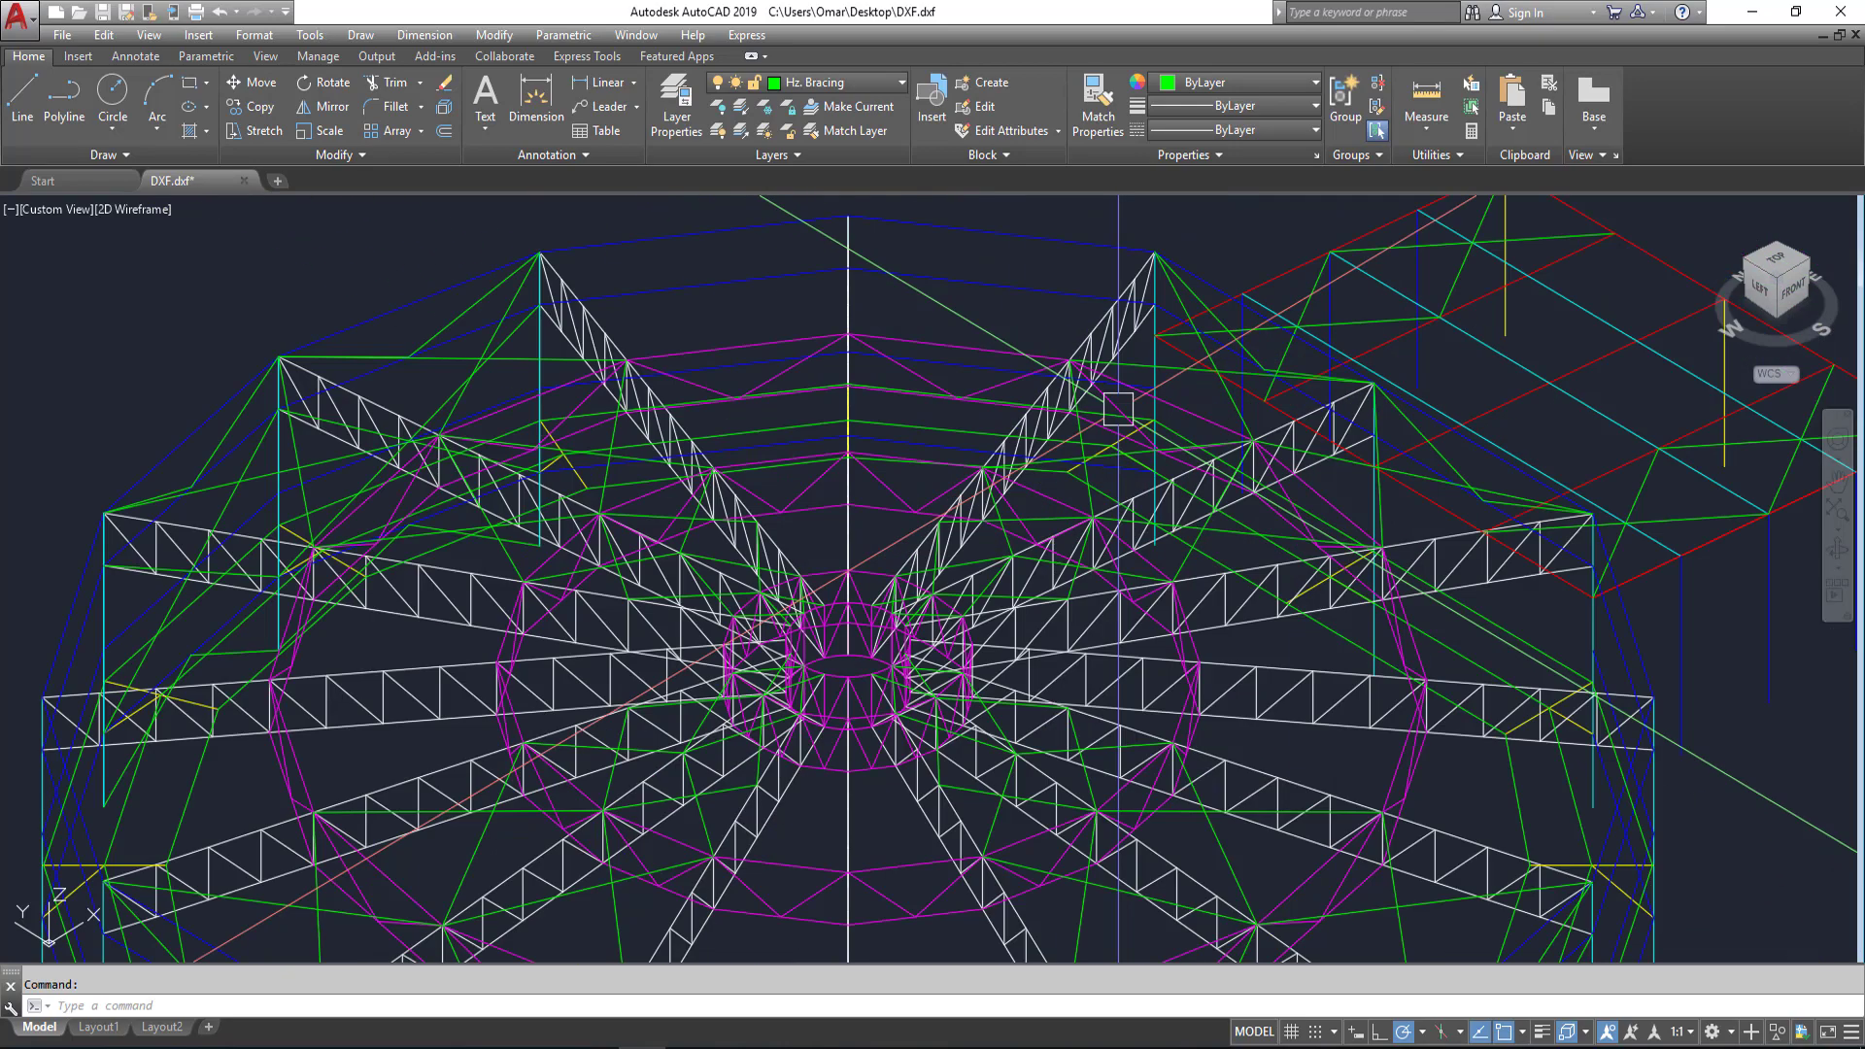
scroll(505, 301, down, 2)
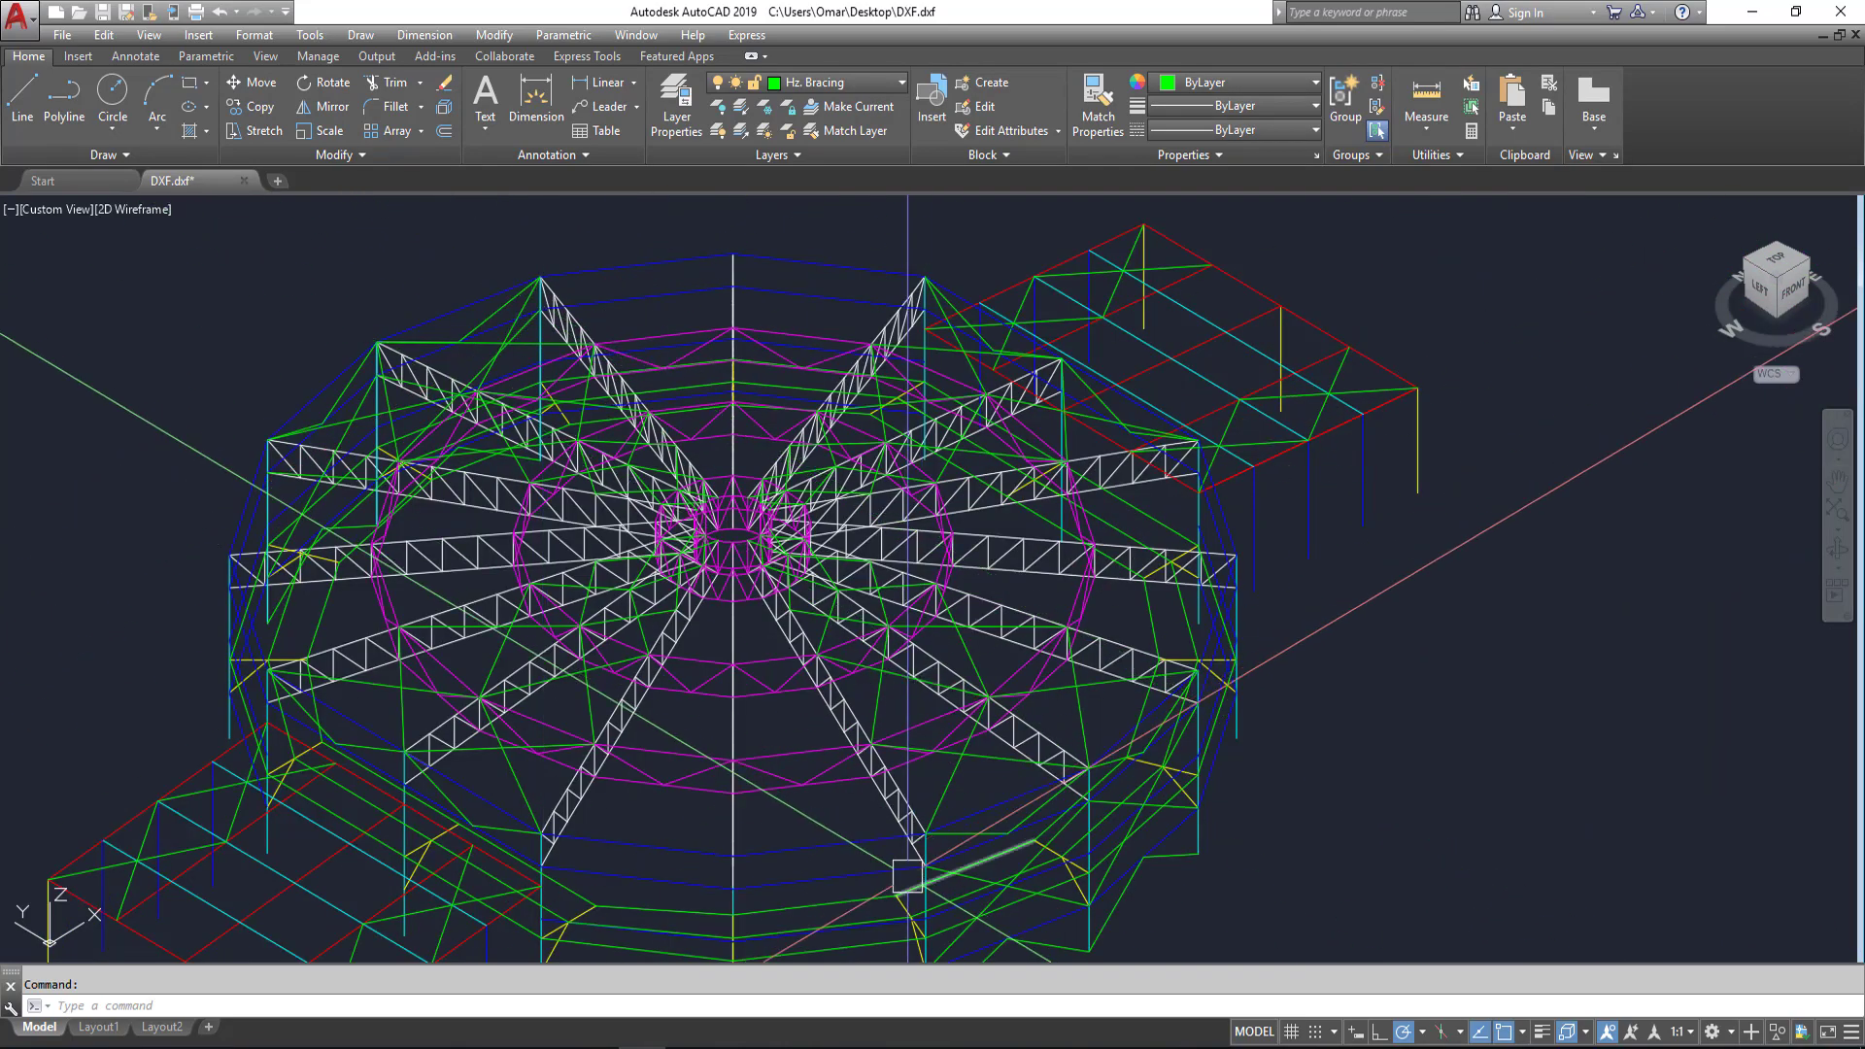
scroll(782, 674, up, 4)
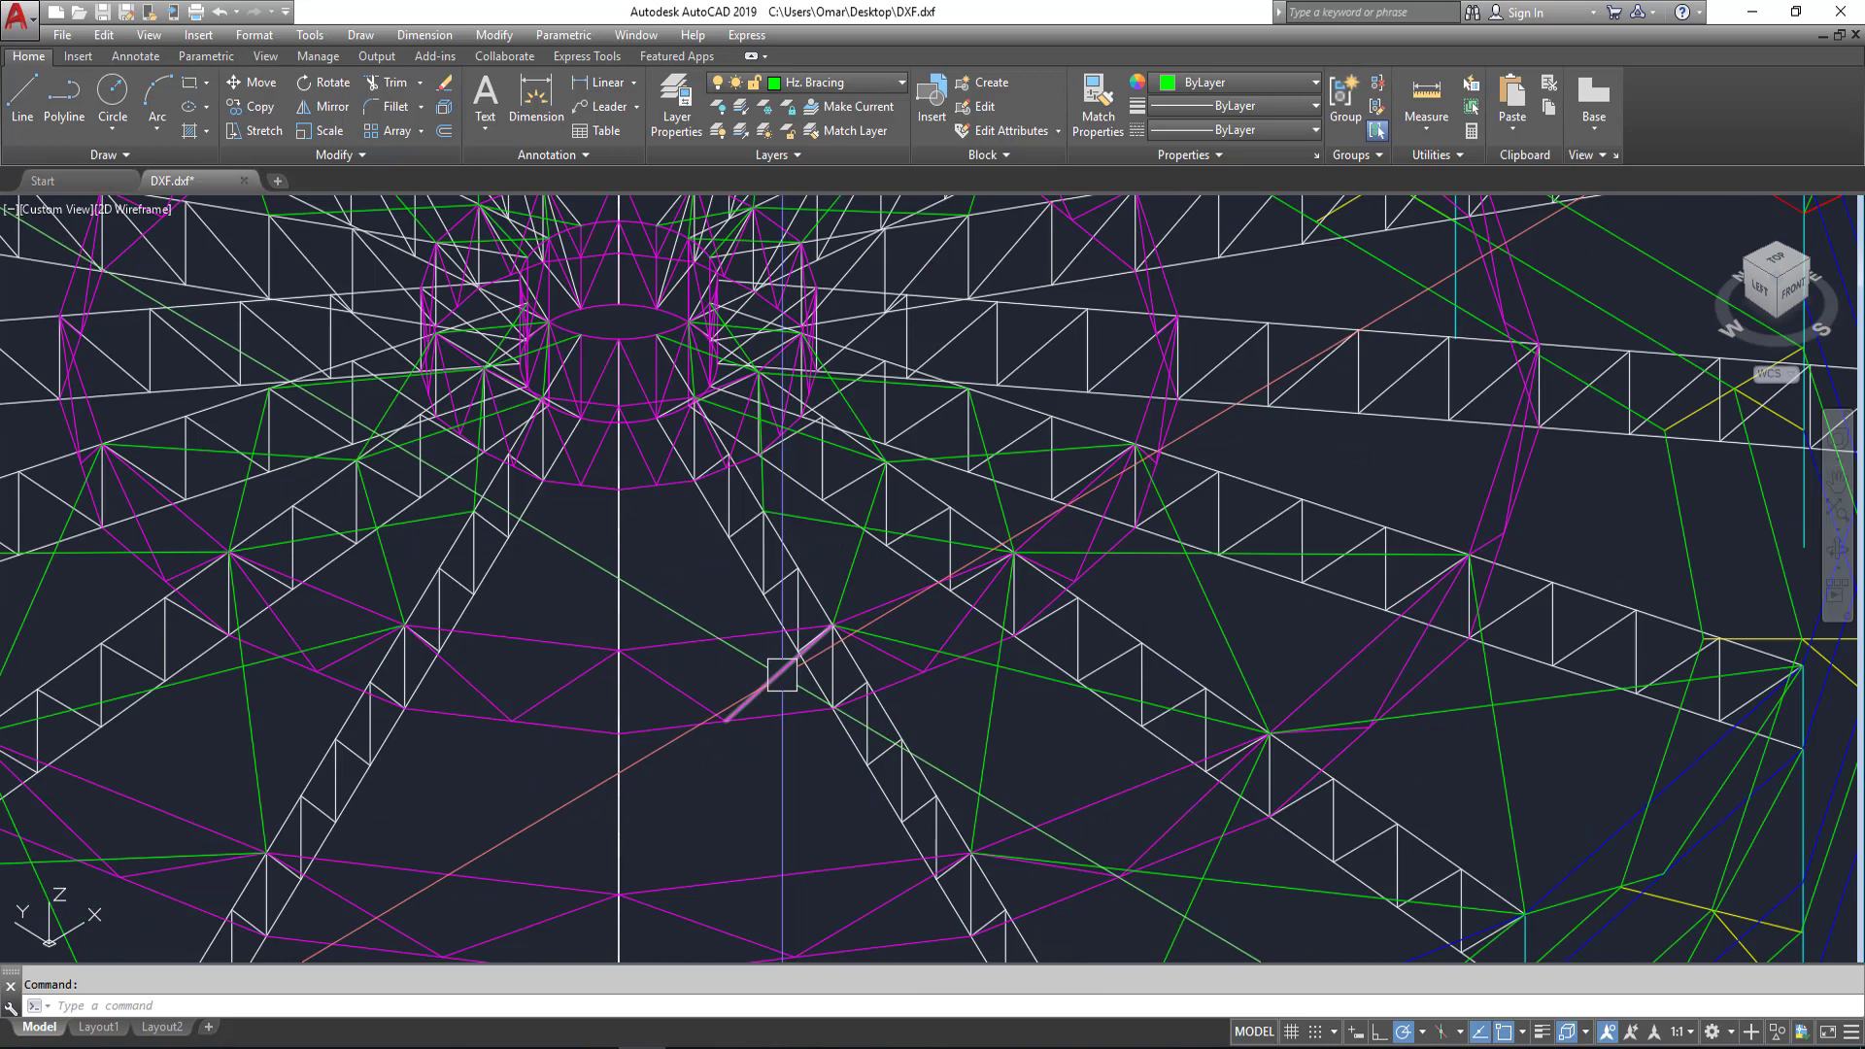
scroll(367, 903, down, 3)
scroll(645, 671, down, 2)
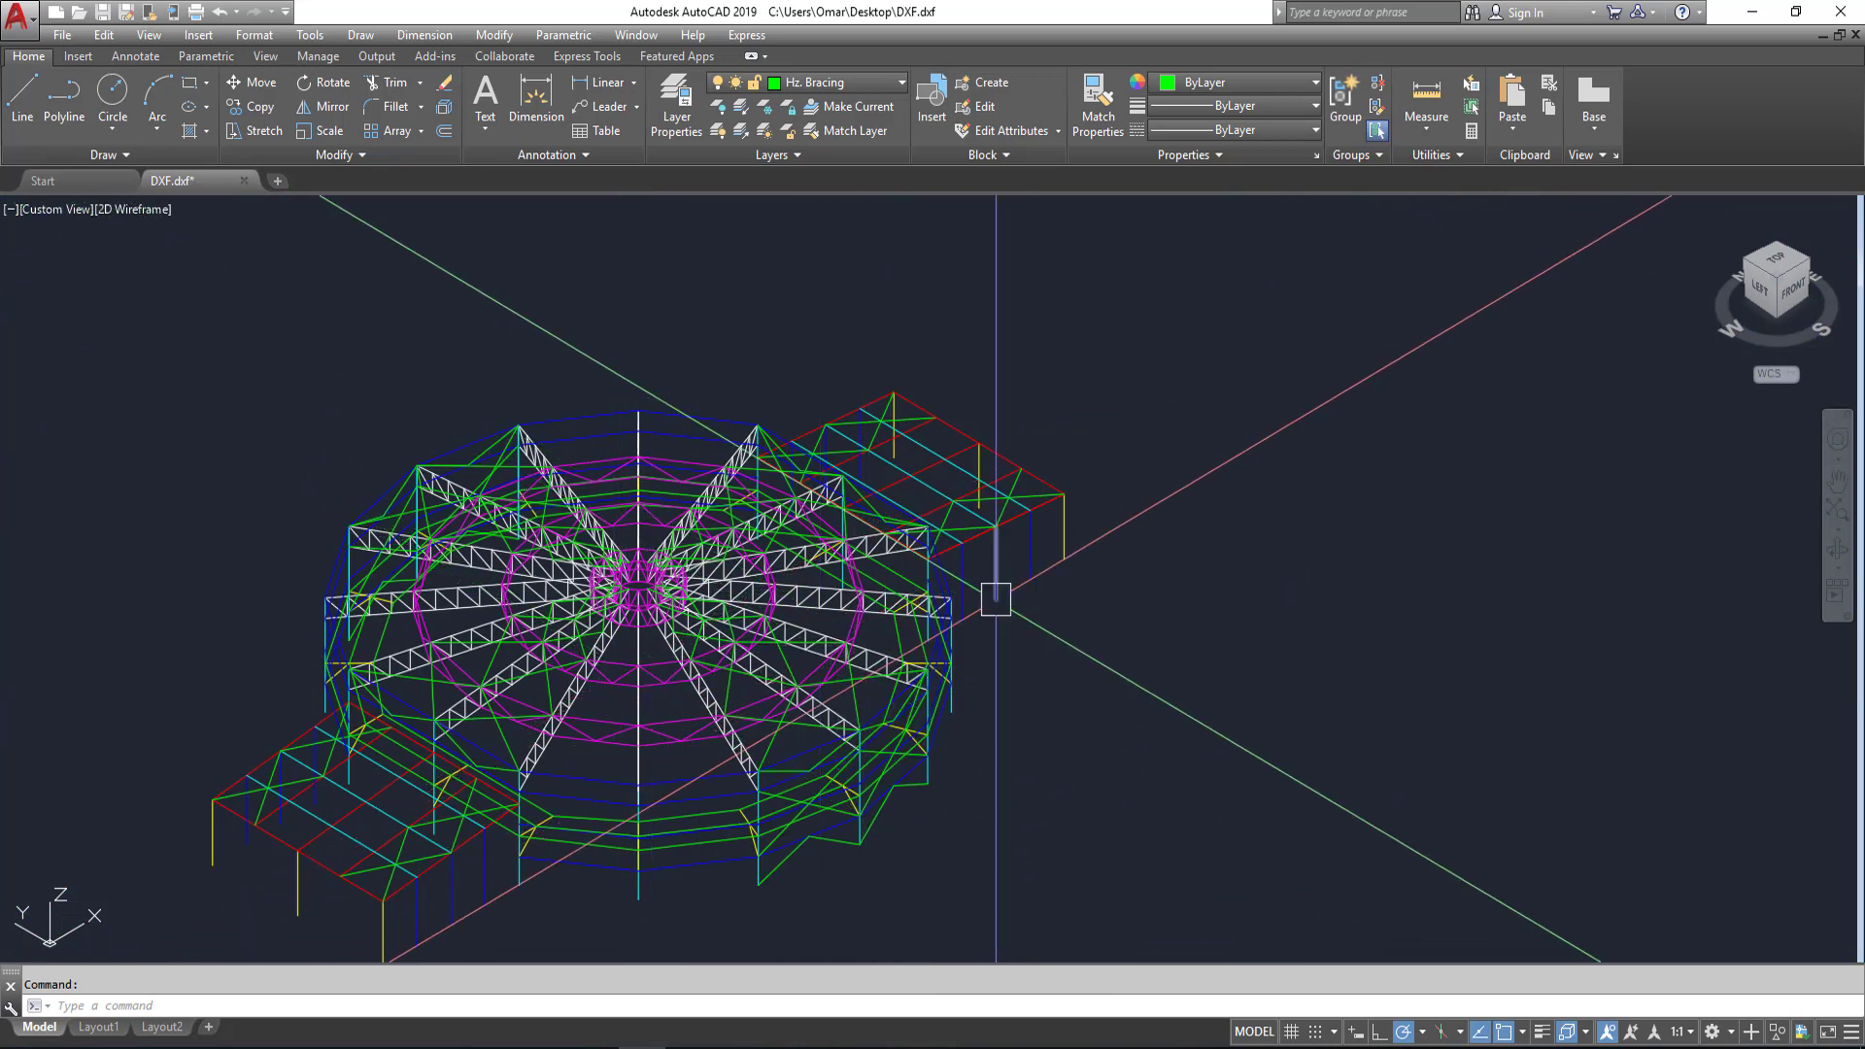
click(241, 182)
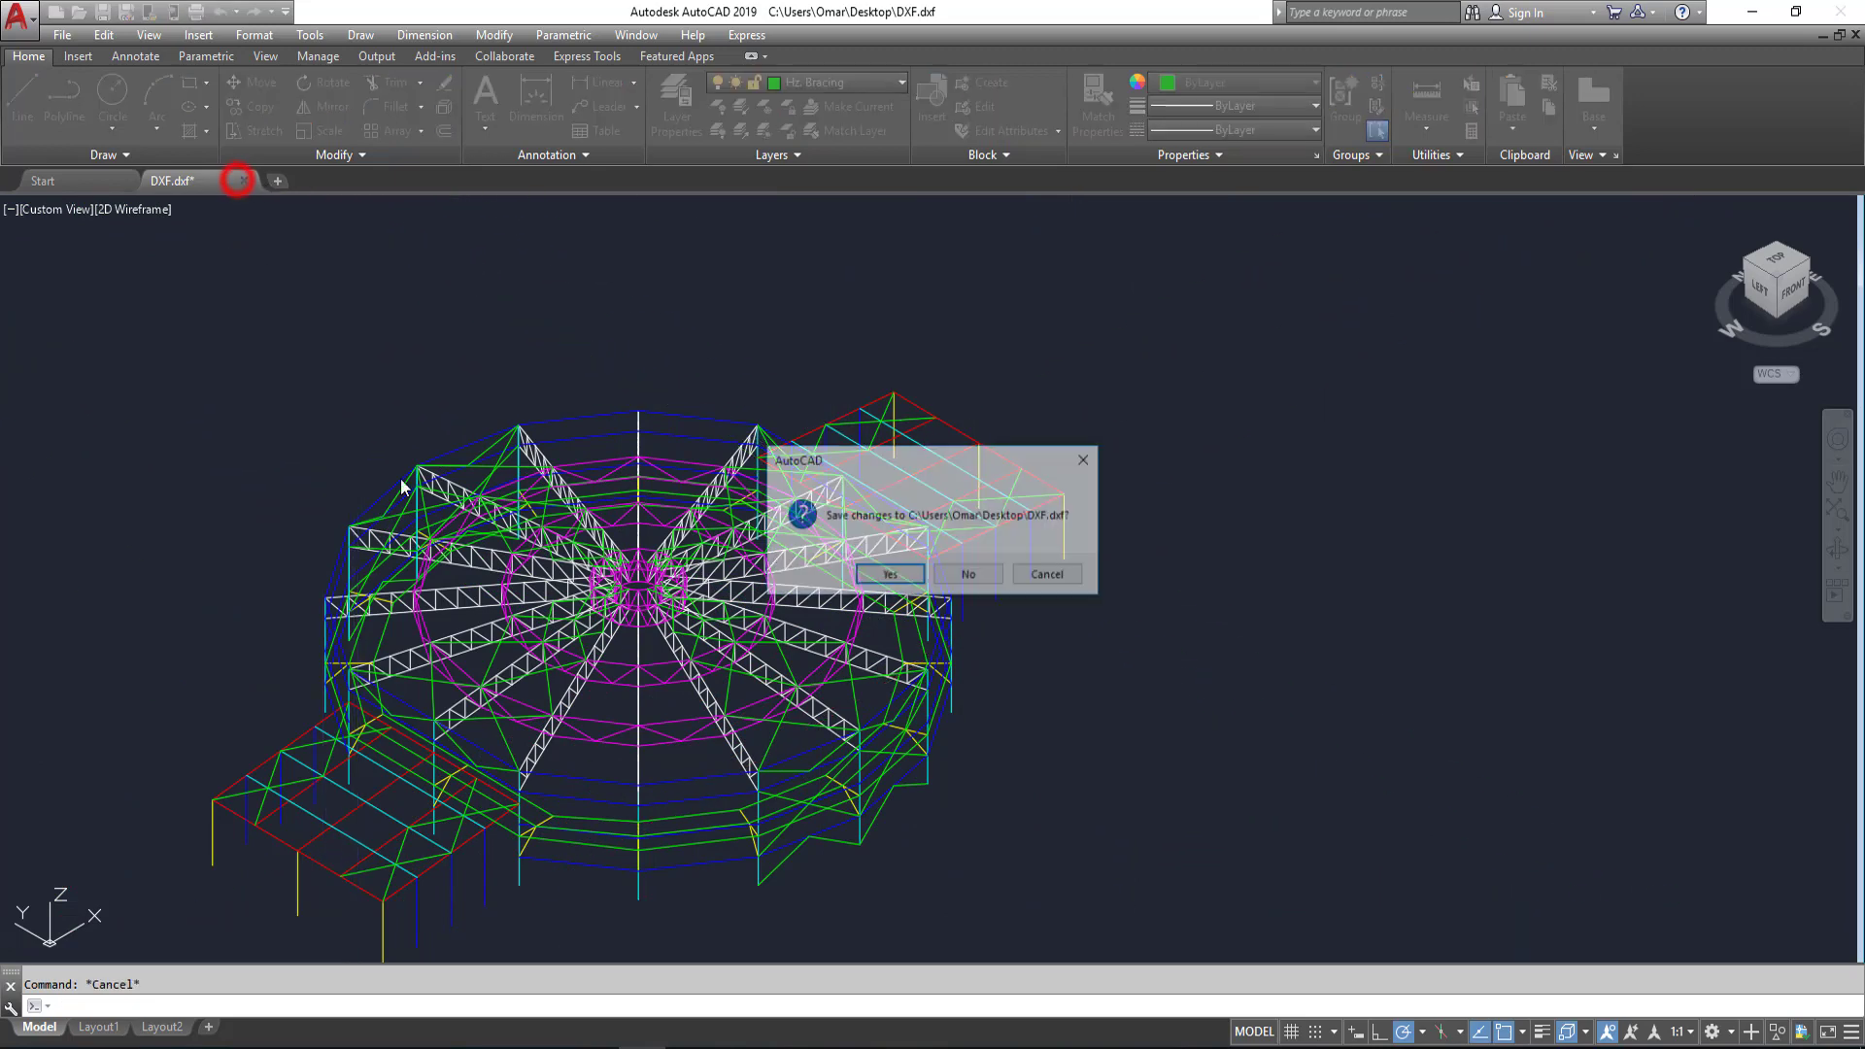
click(901, 577)
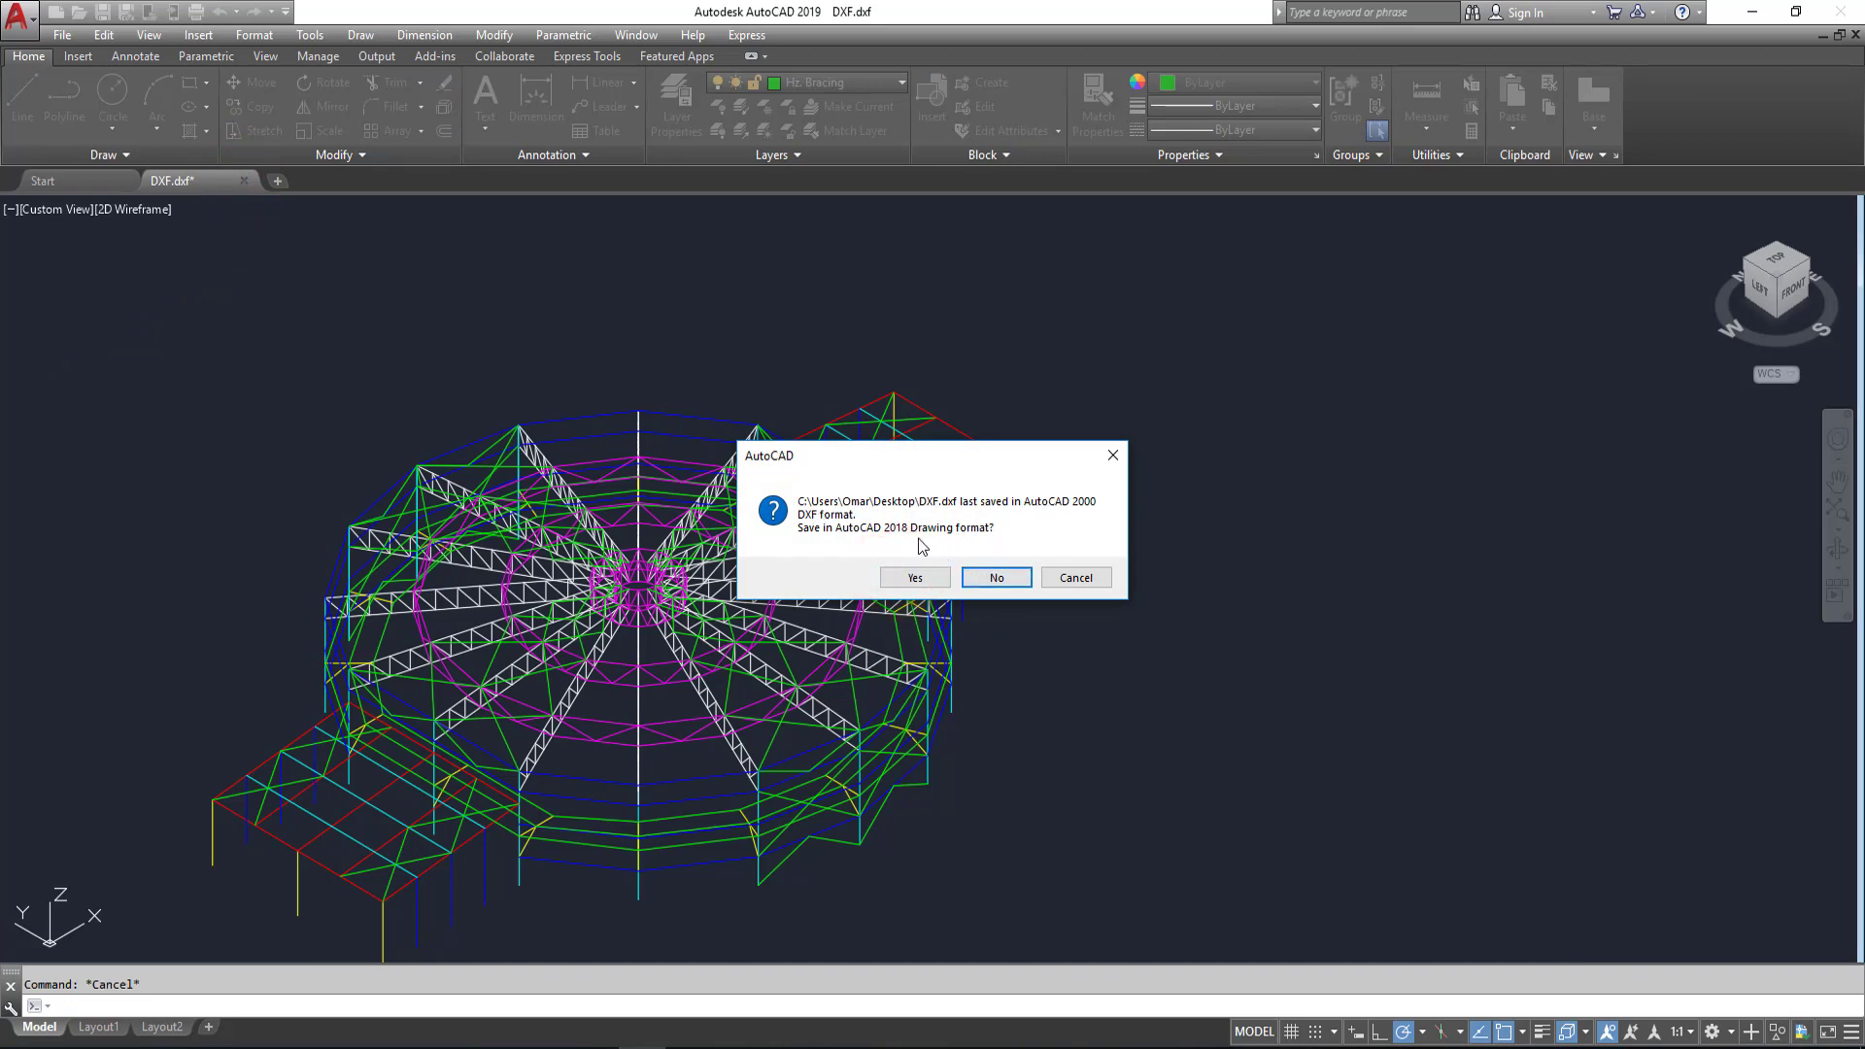
click(1001, 579)
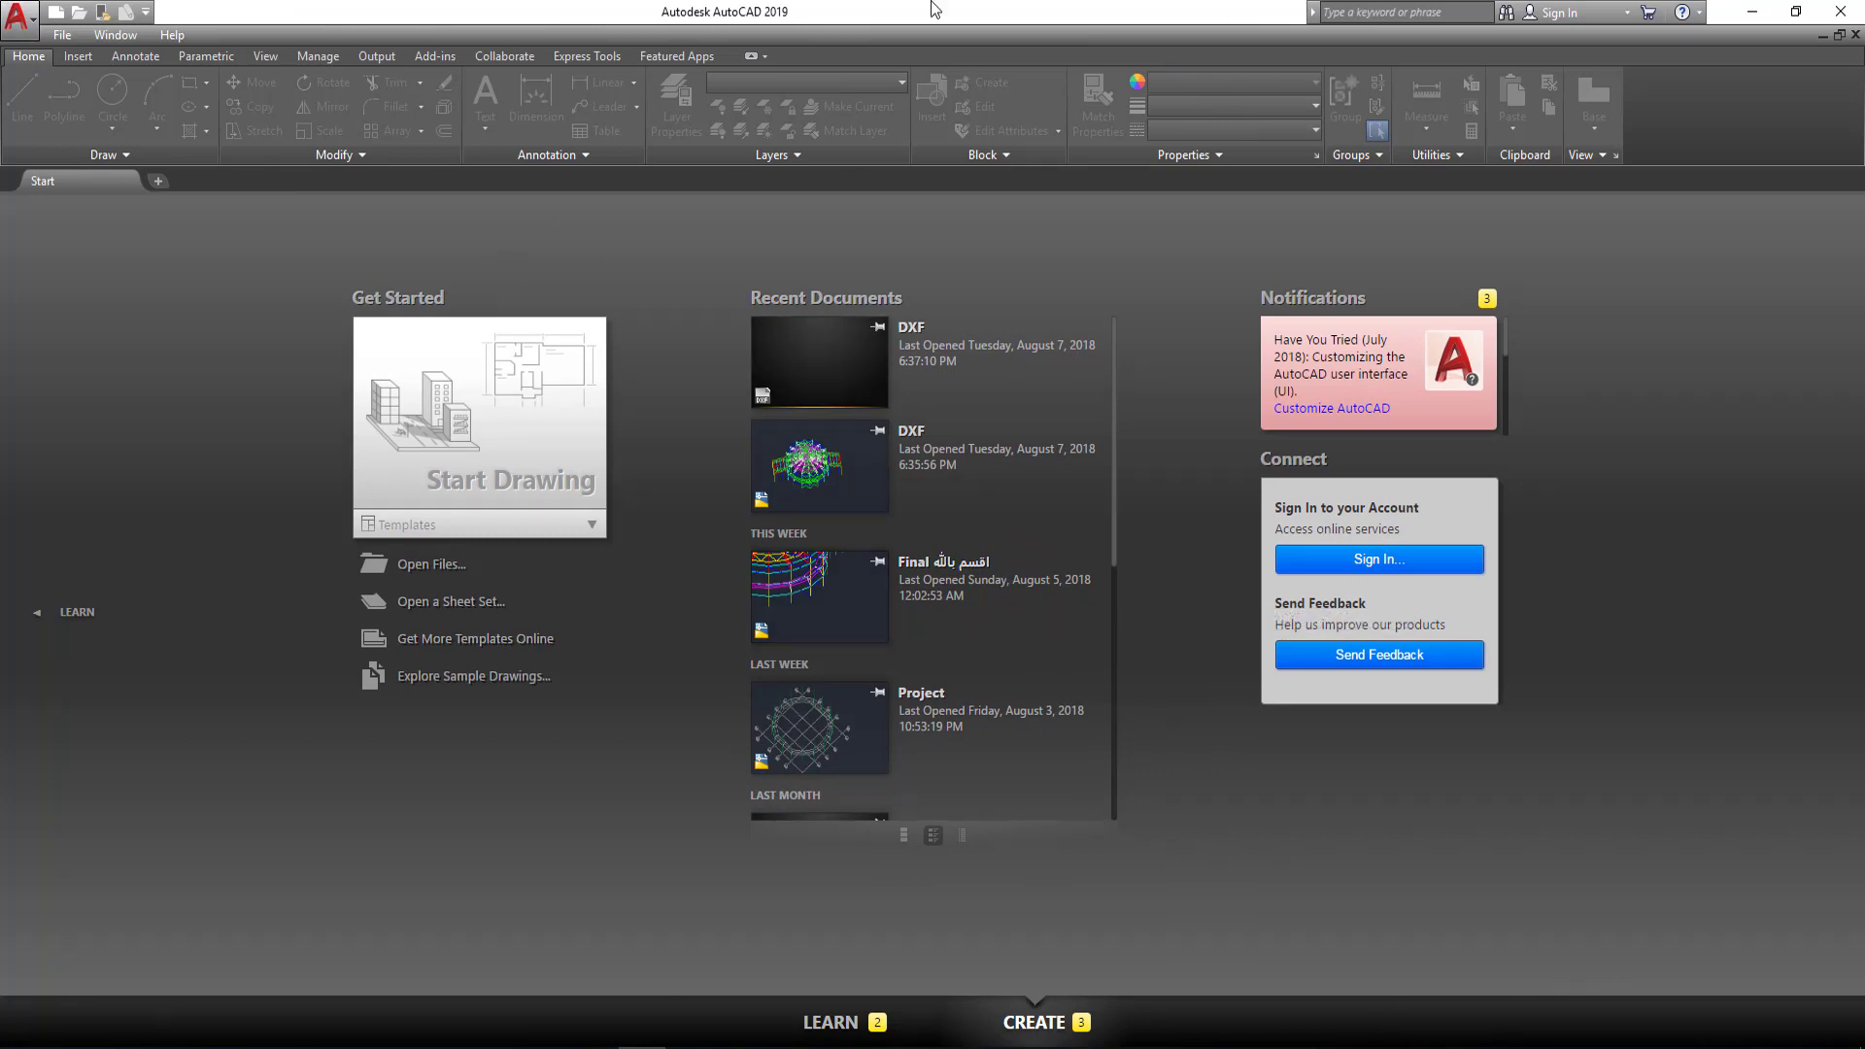
Step: Close the AutoCAD 2019 window to exit the program
click(1852, 10)
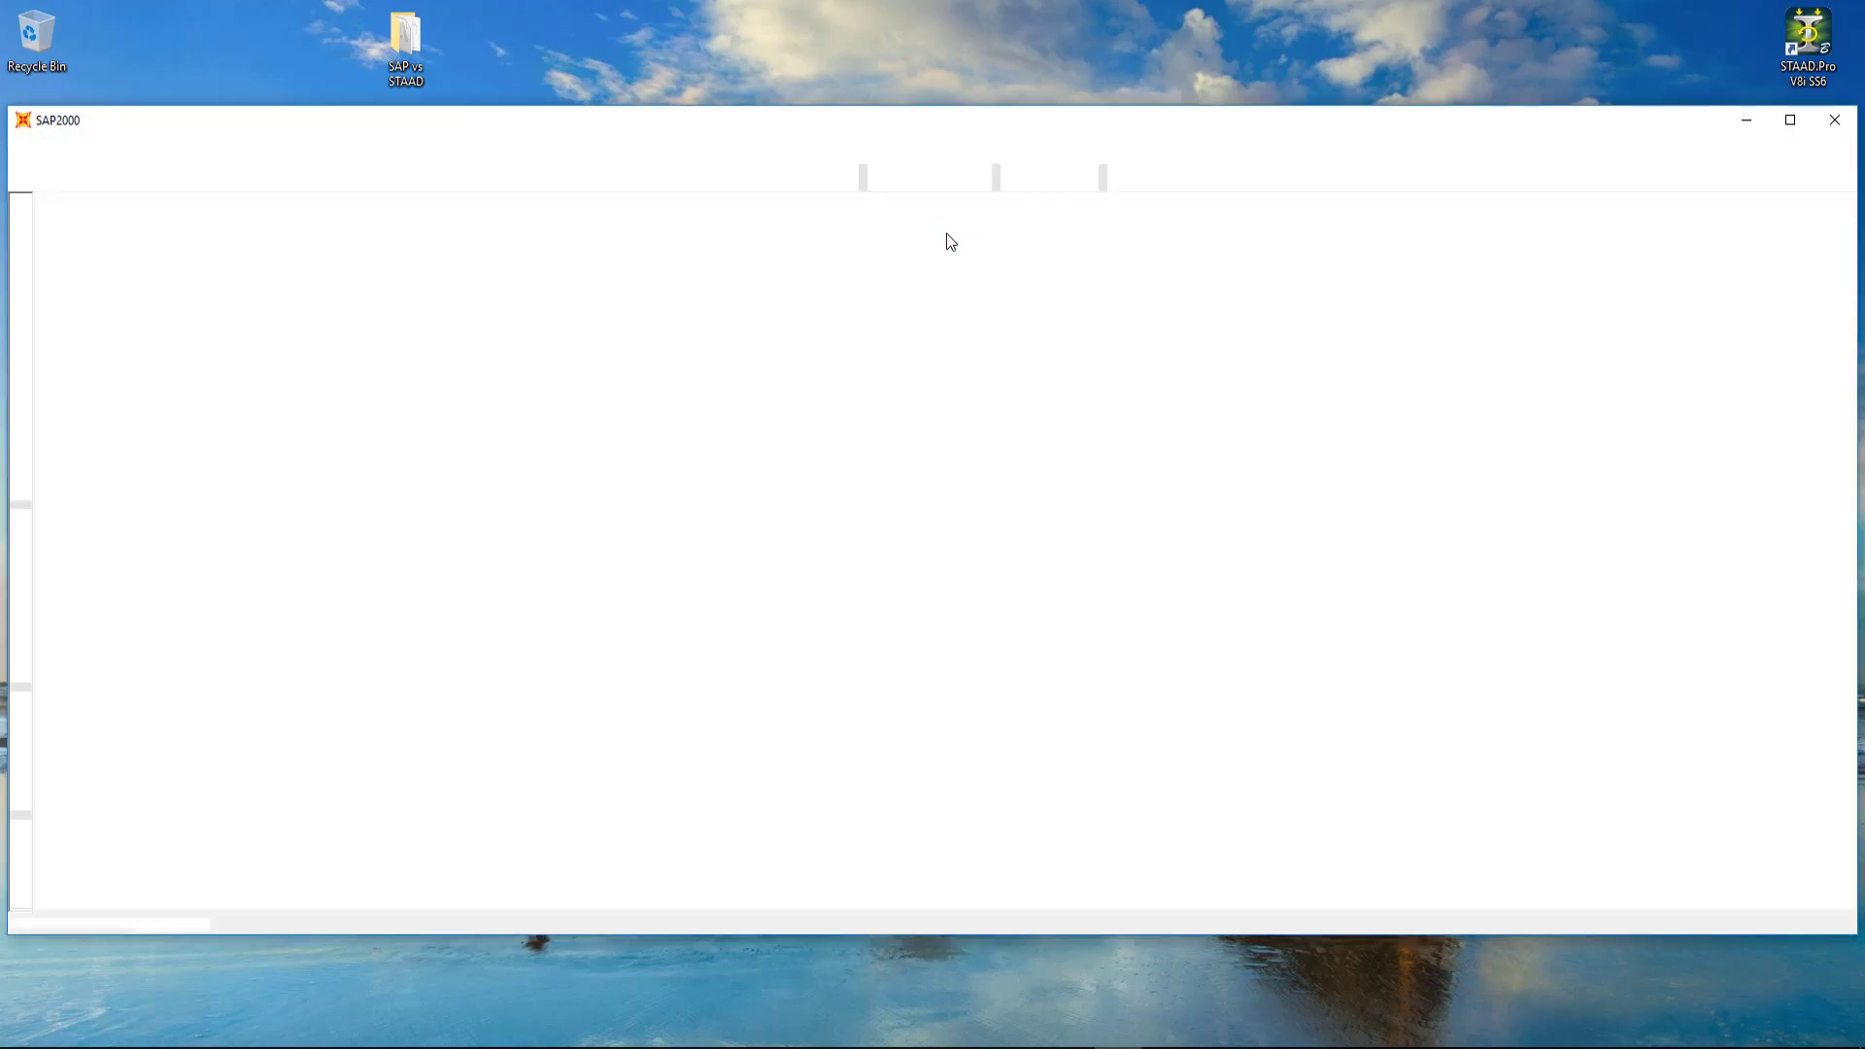
Step: Maximize SAP2000 and choose DXF.dxf on the Desktop for AutoCAD DXF import
click(1788, 121)
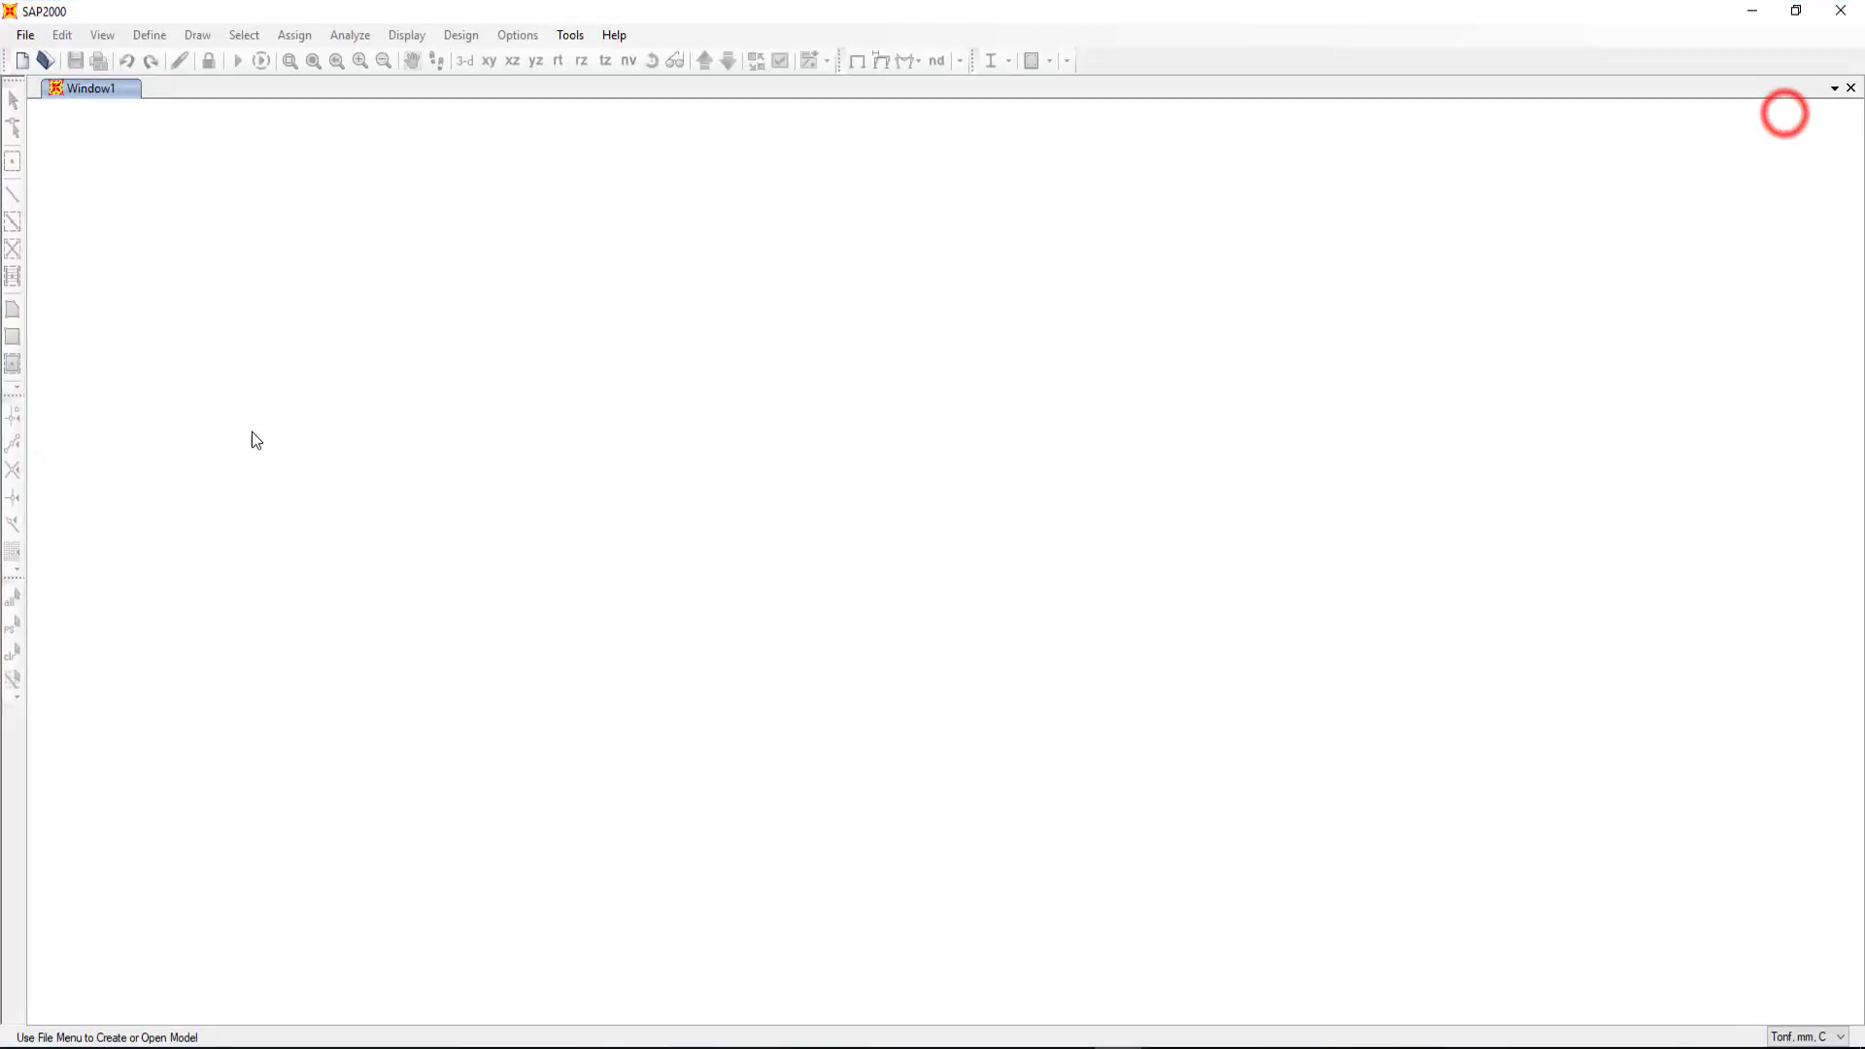
click(25, 37)
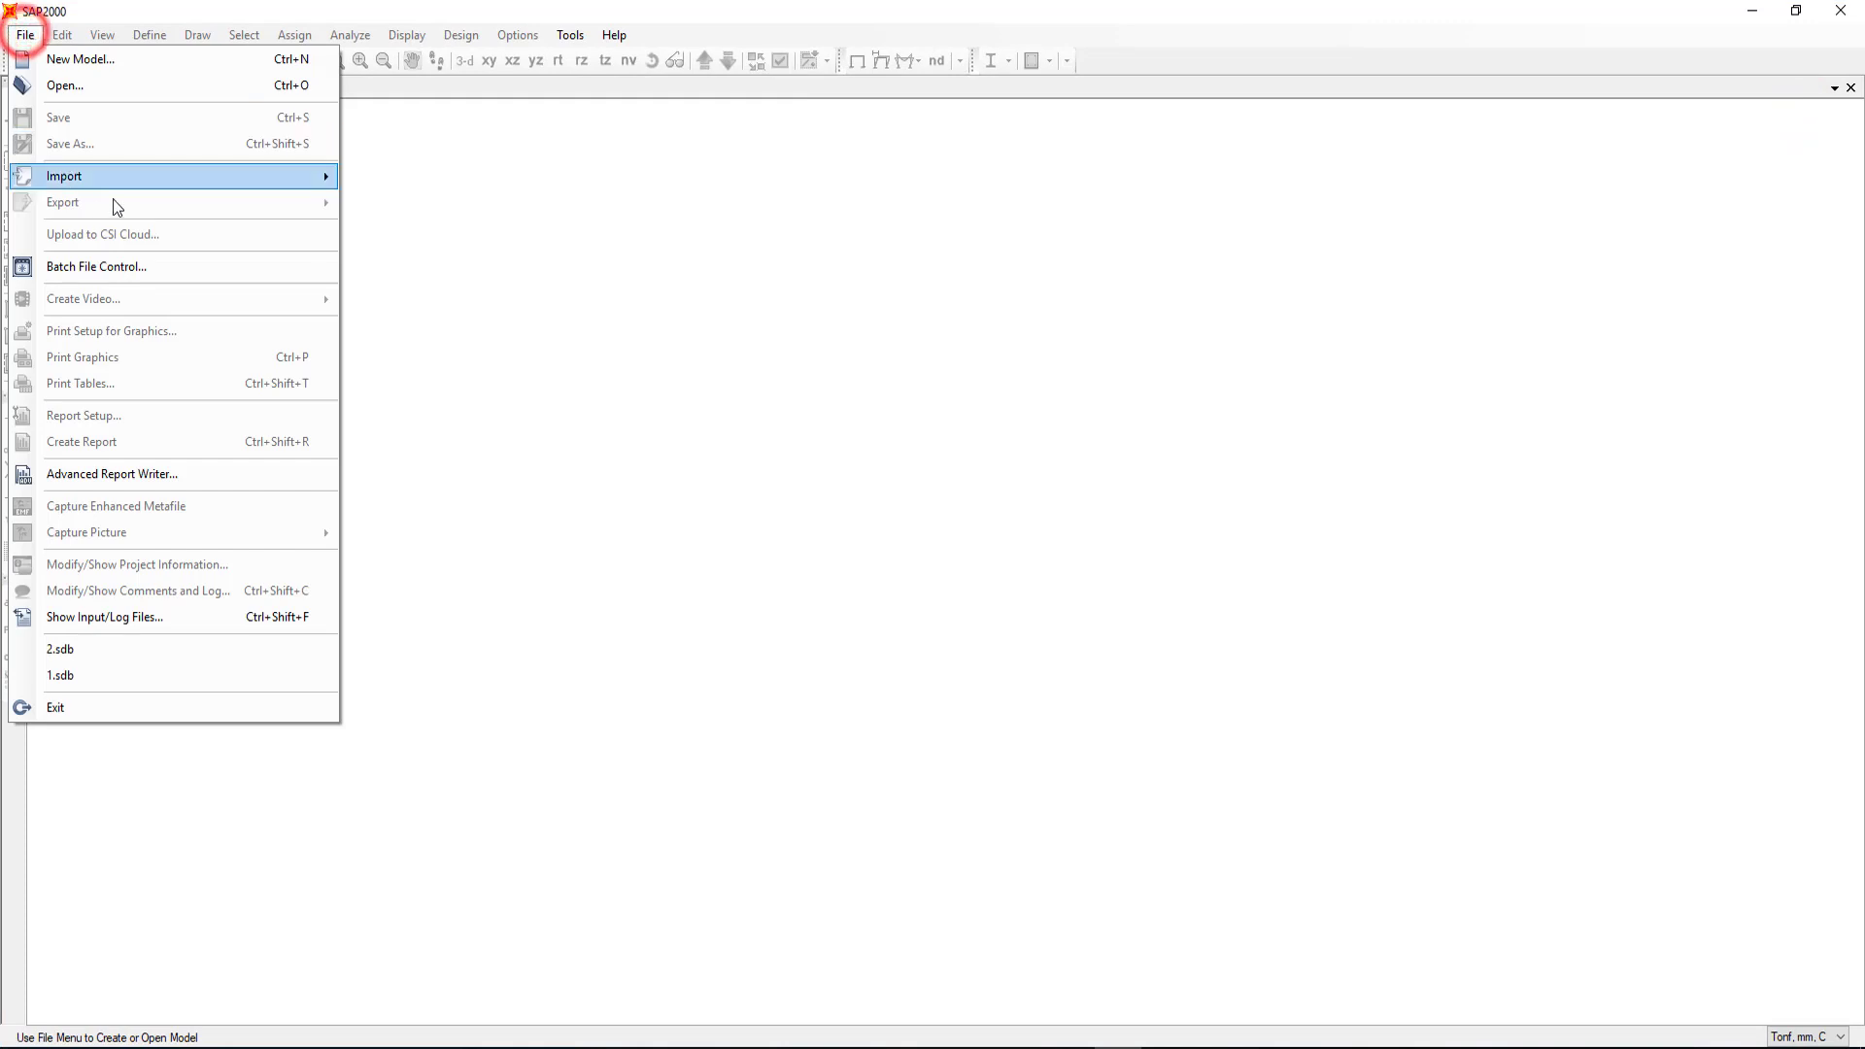
mouse_move(64, 177)
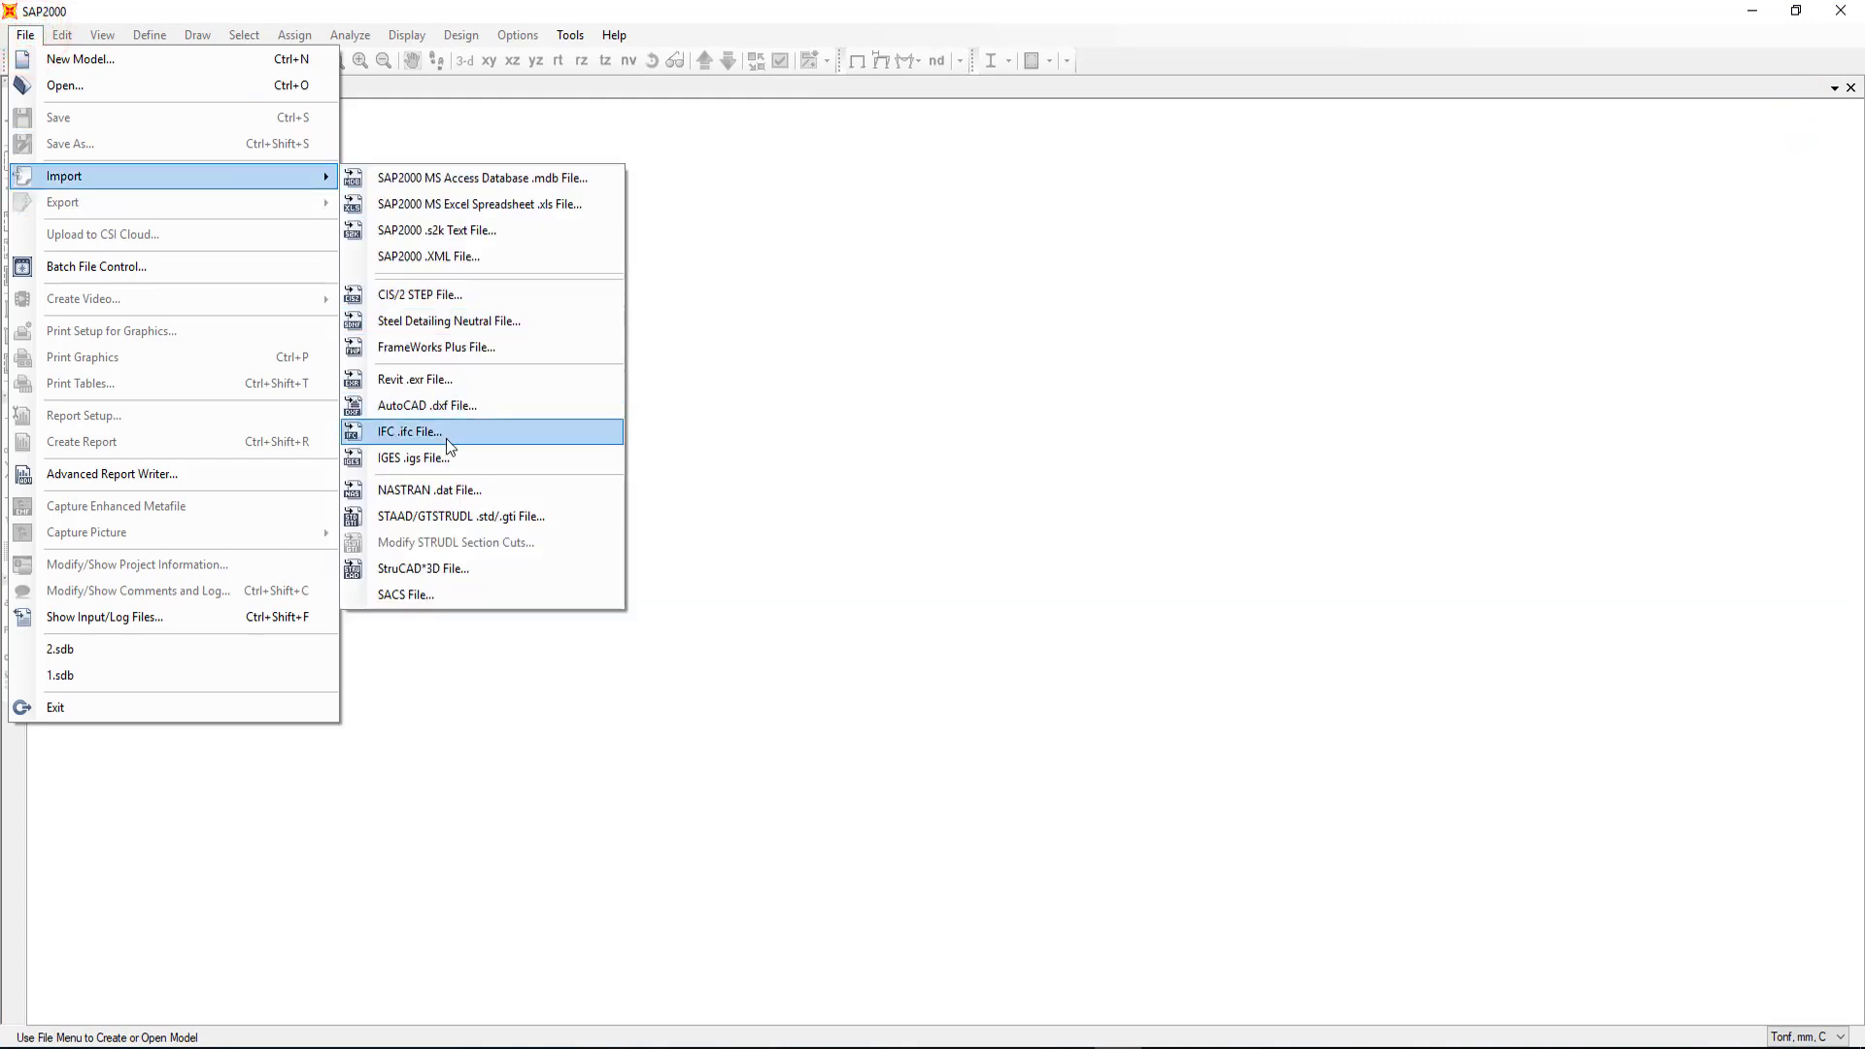
click(446, 406)
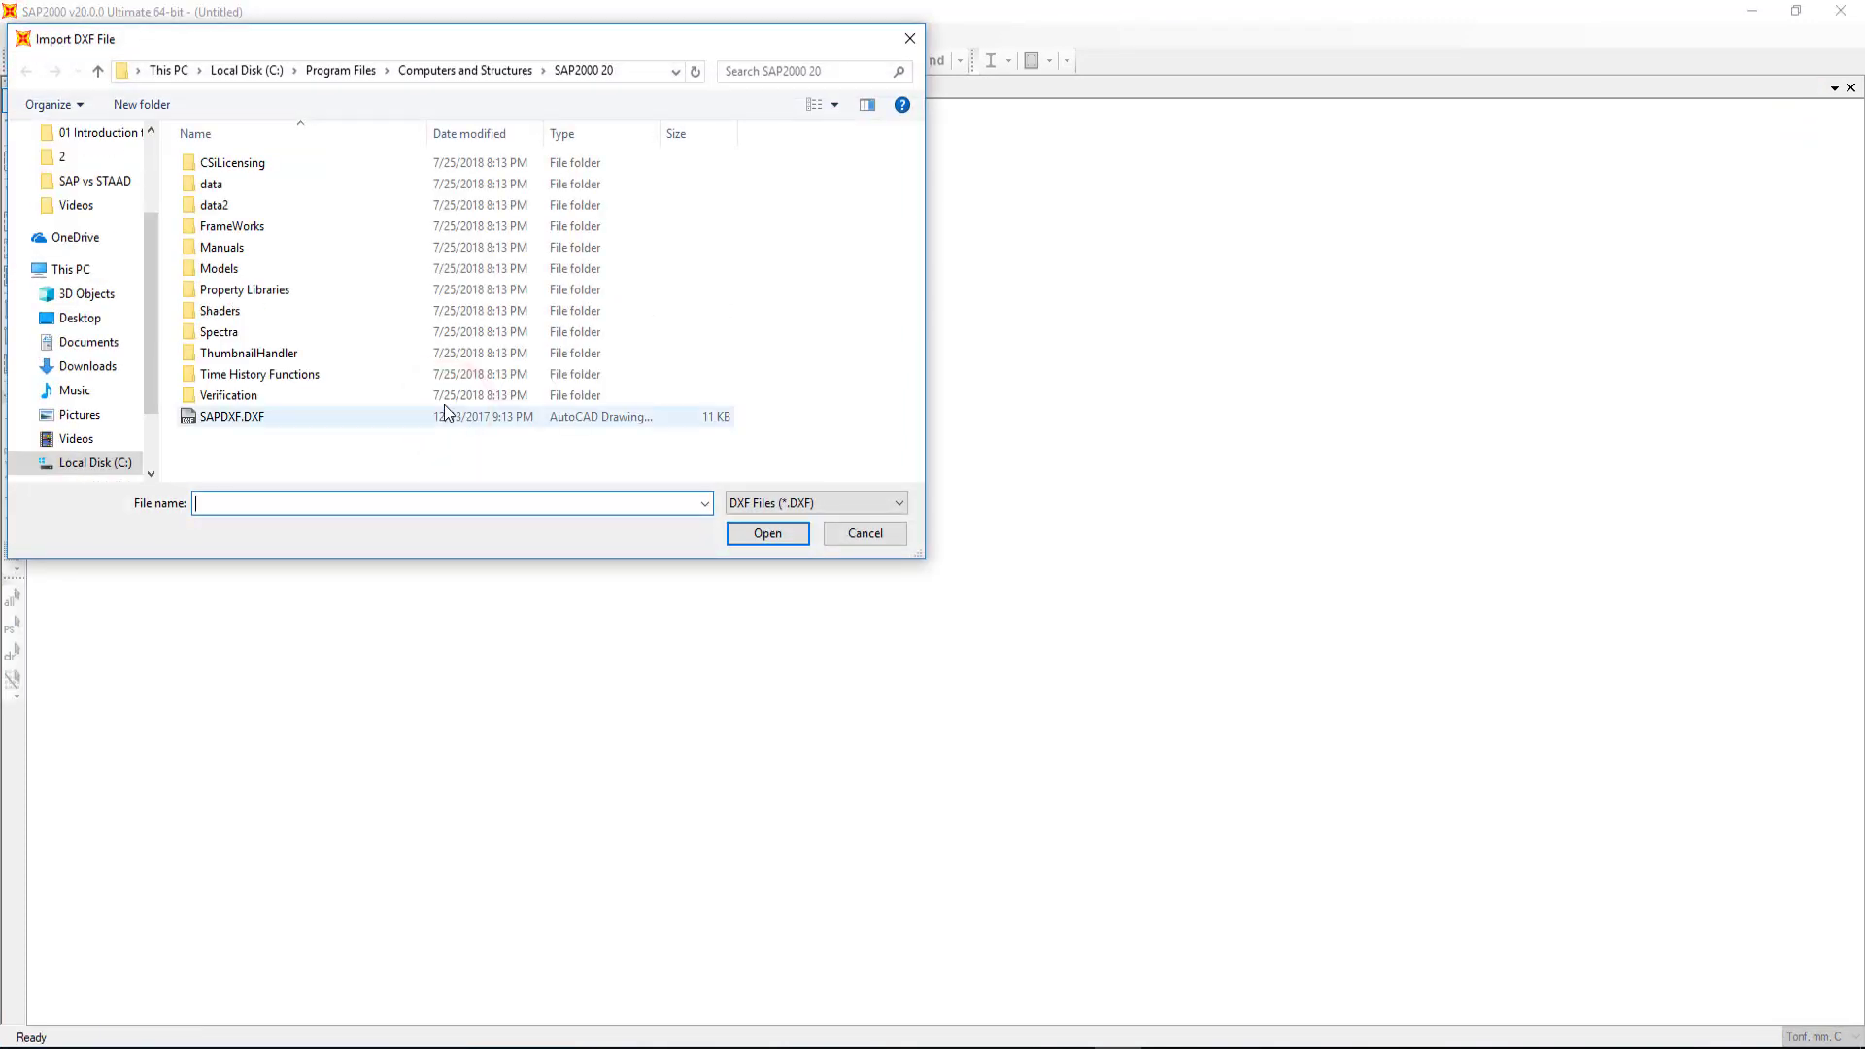
scroll(94, 181, up, 3)
click(94, 177)
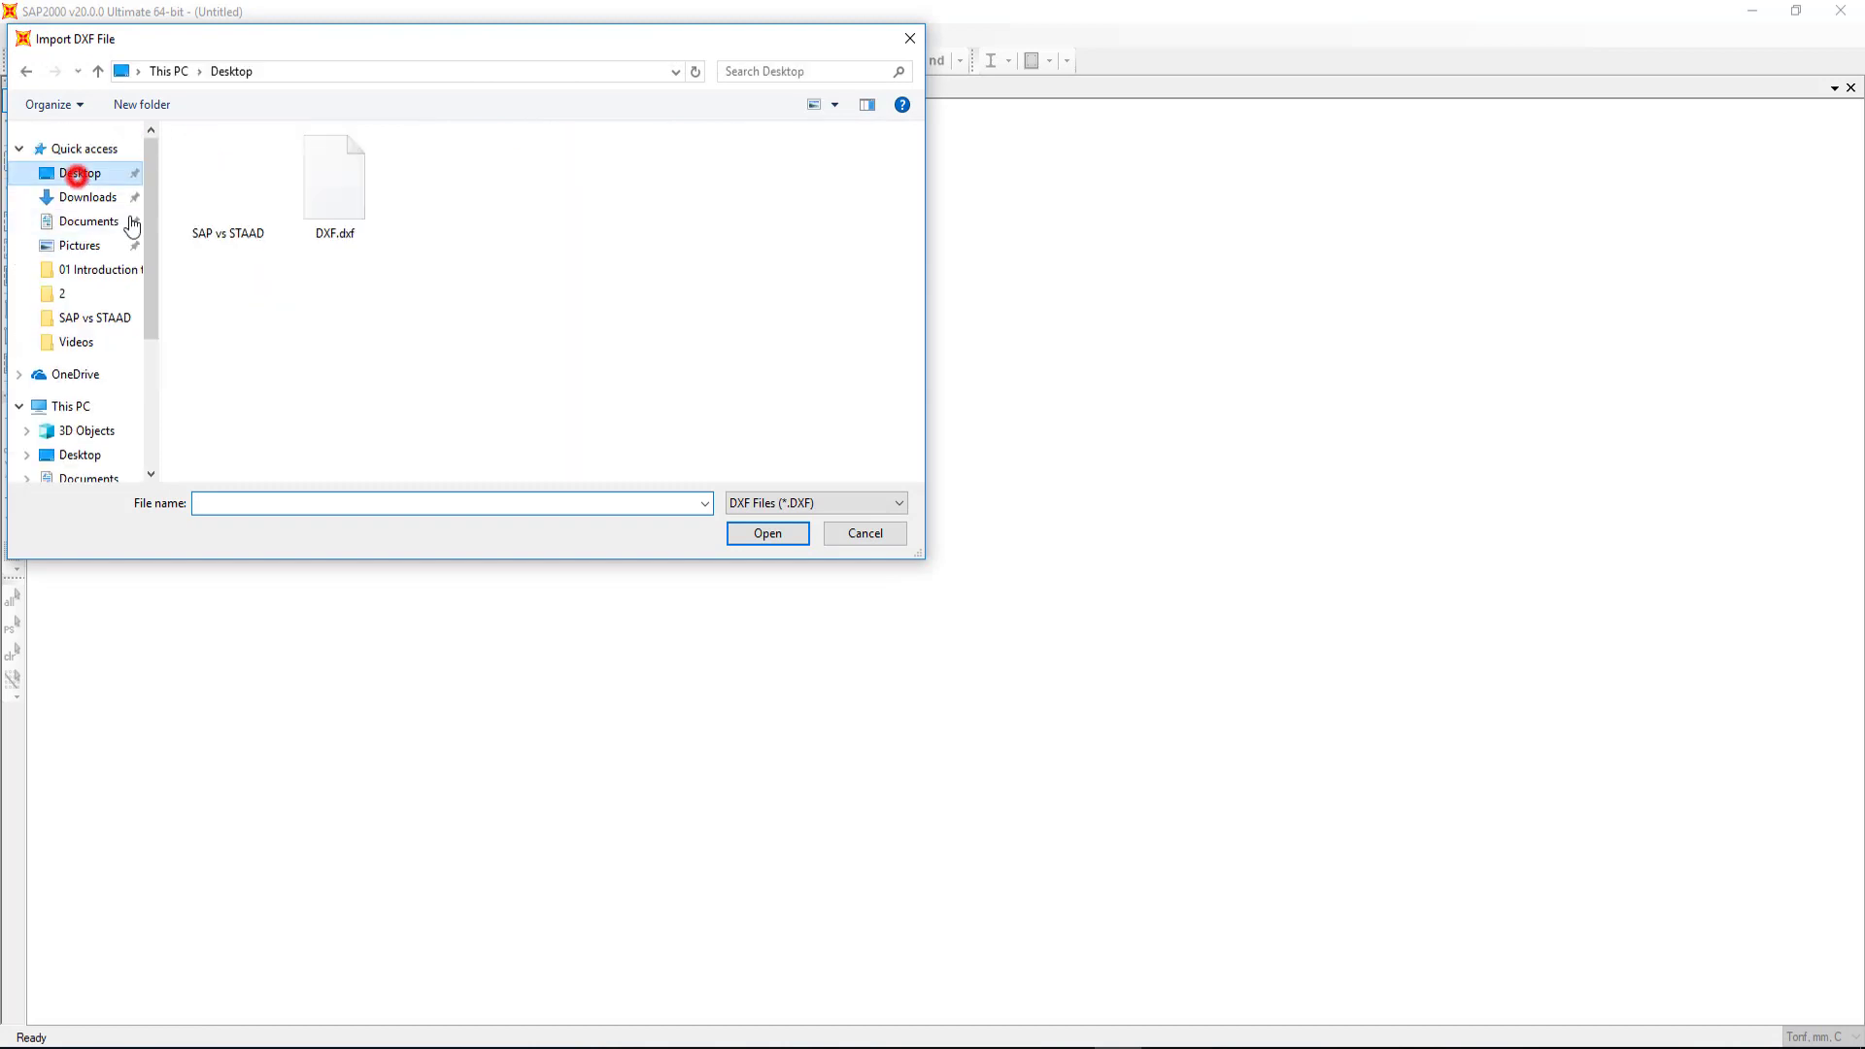
click(334, 189)
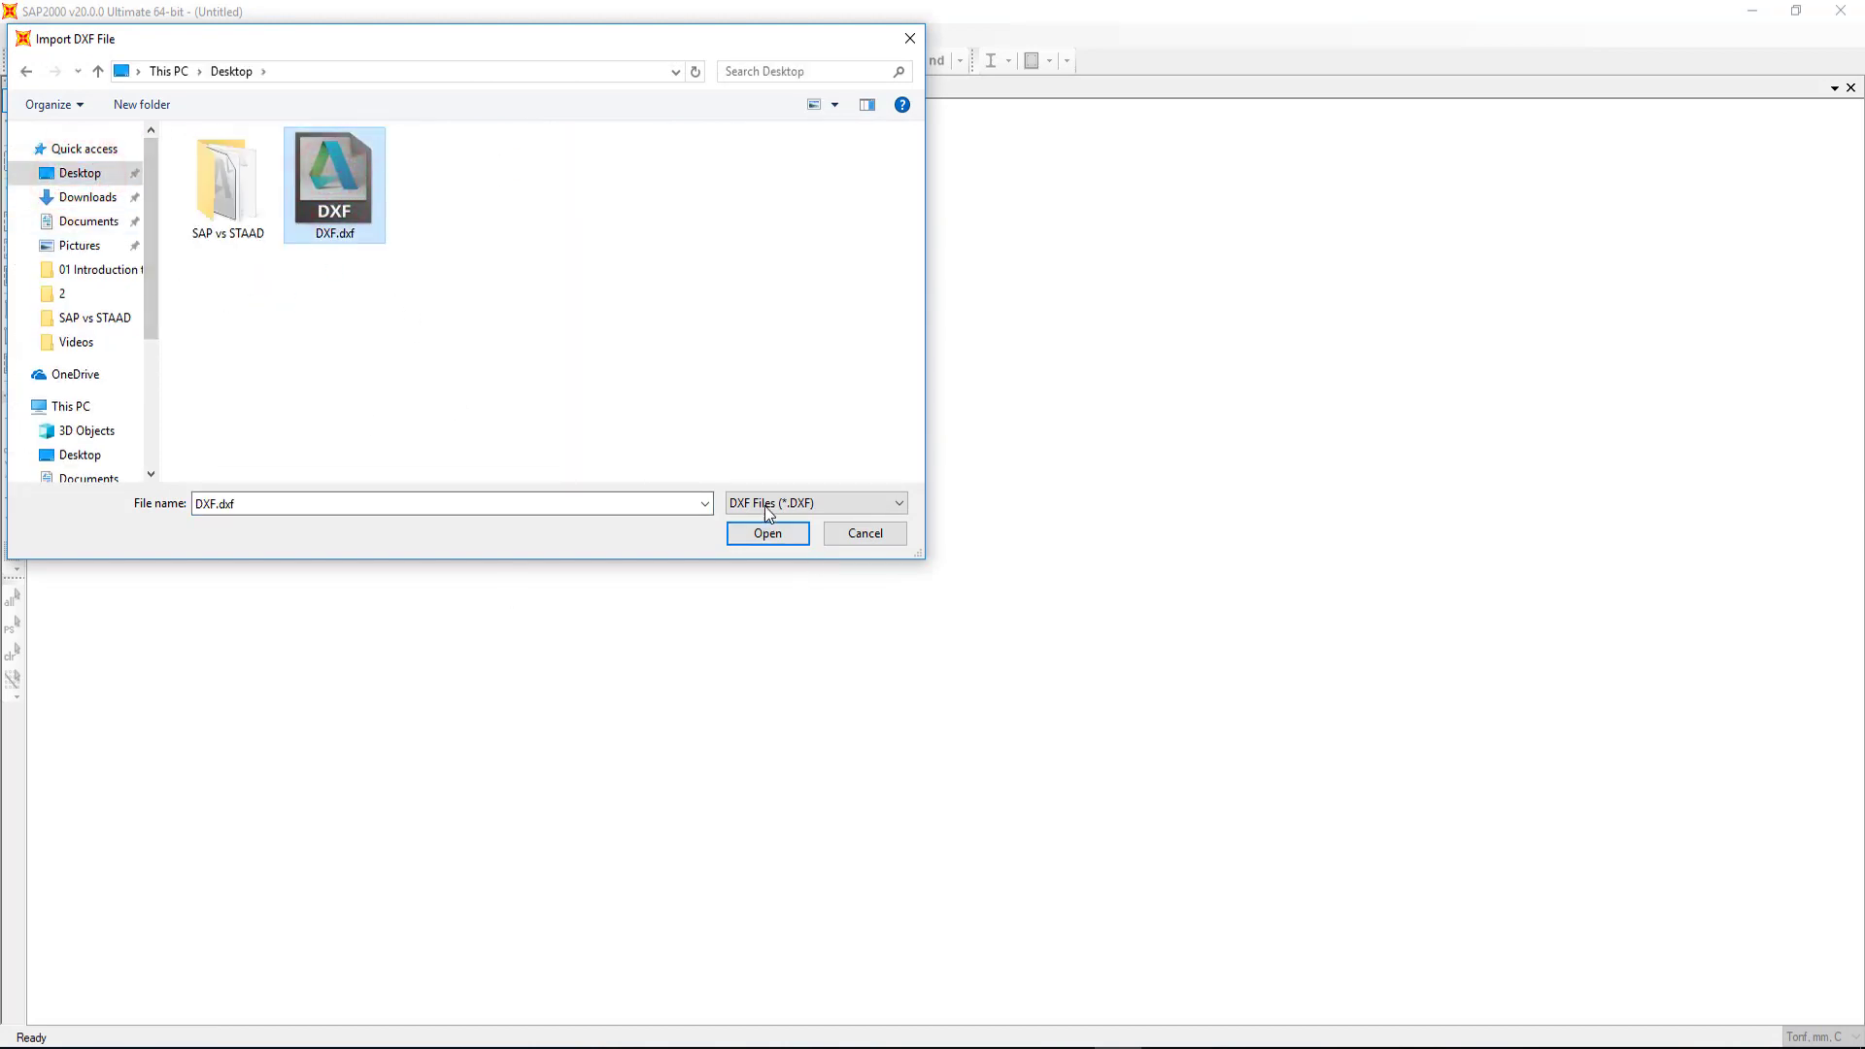
click(768, 533)
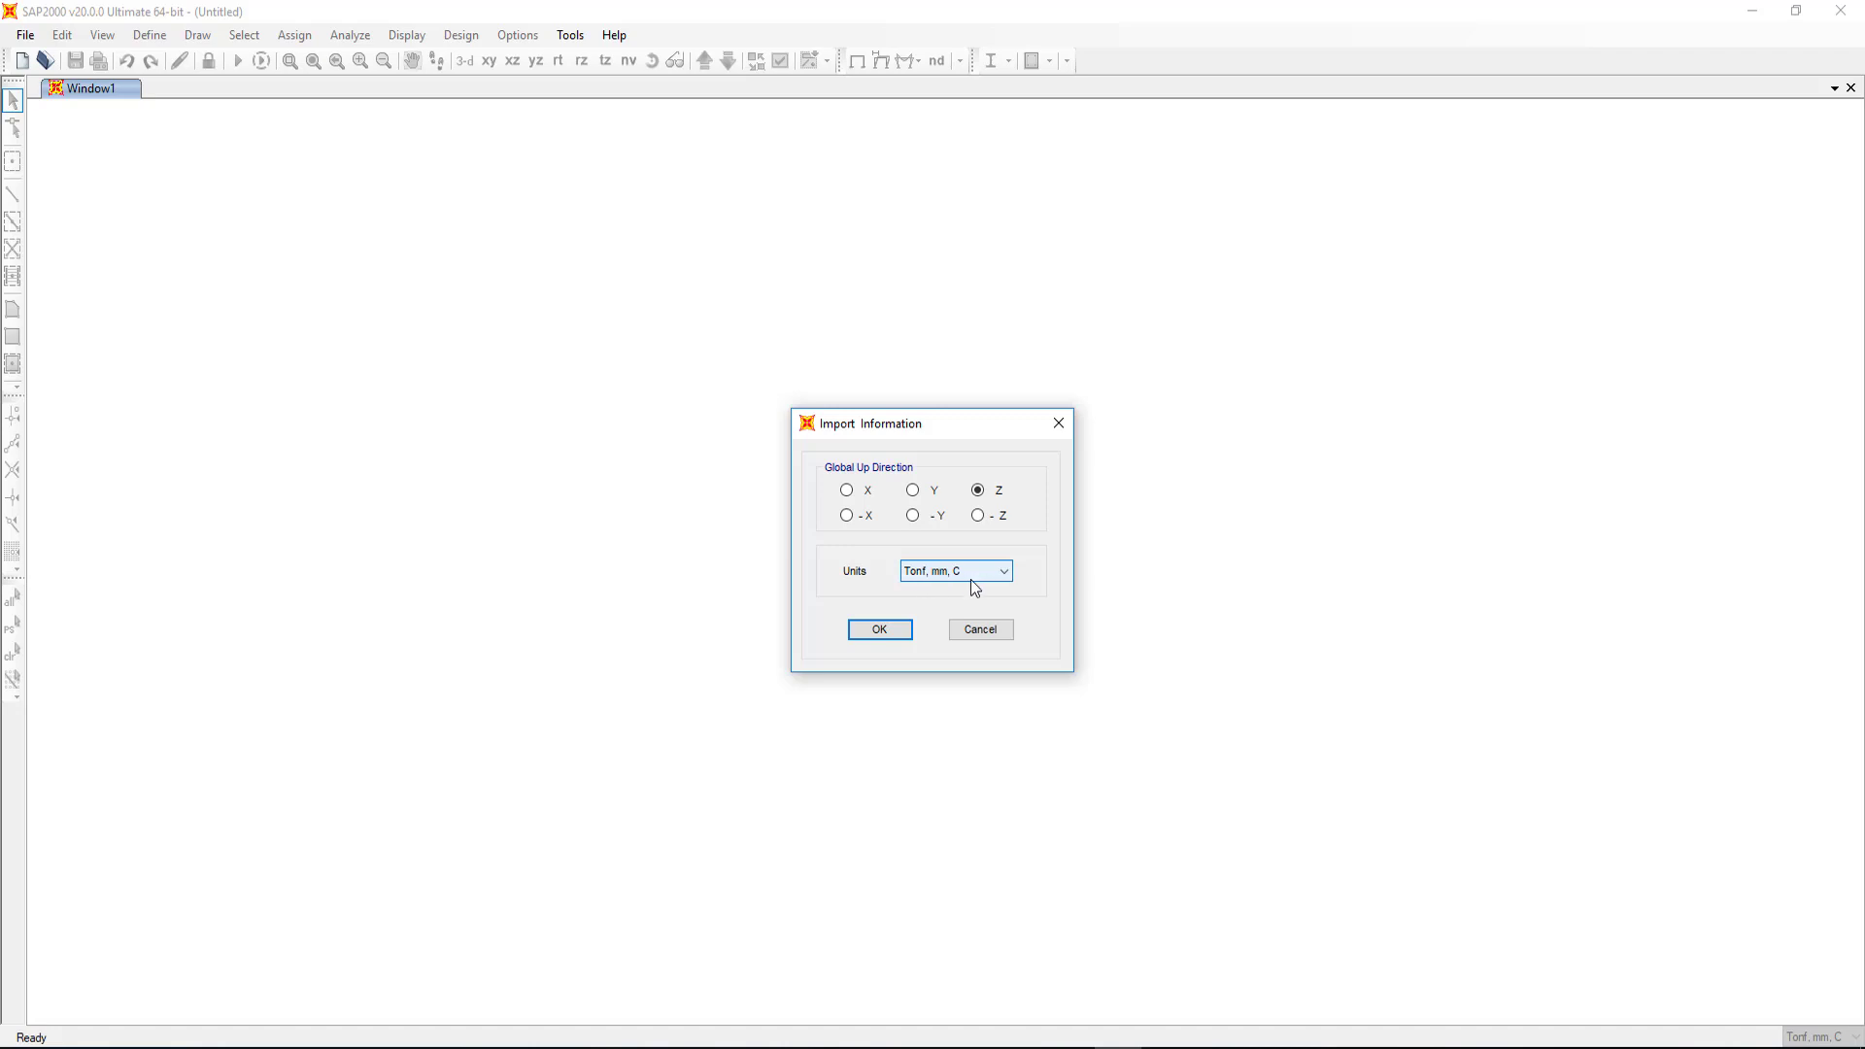
Step: Accept Z up with Tonf, mm, C units and import the Col.8m layer as frames
click(879, 629)
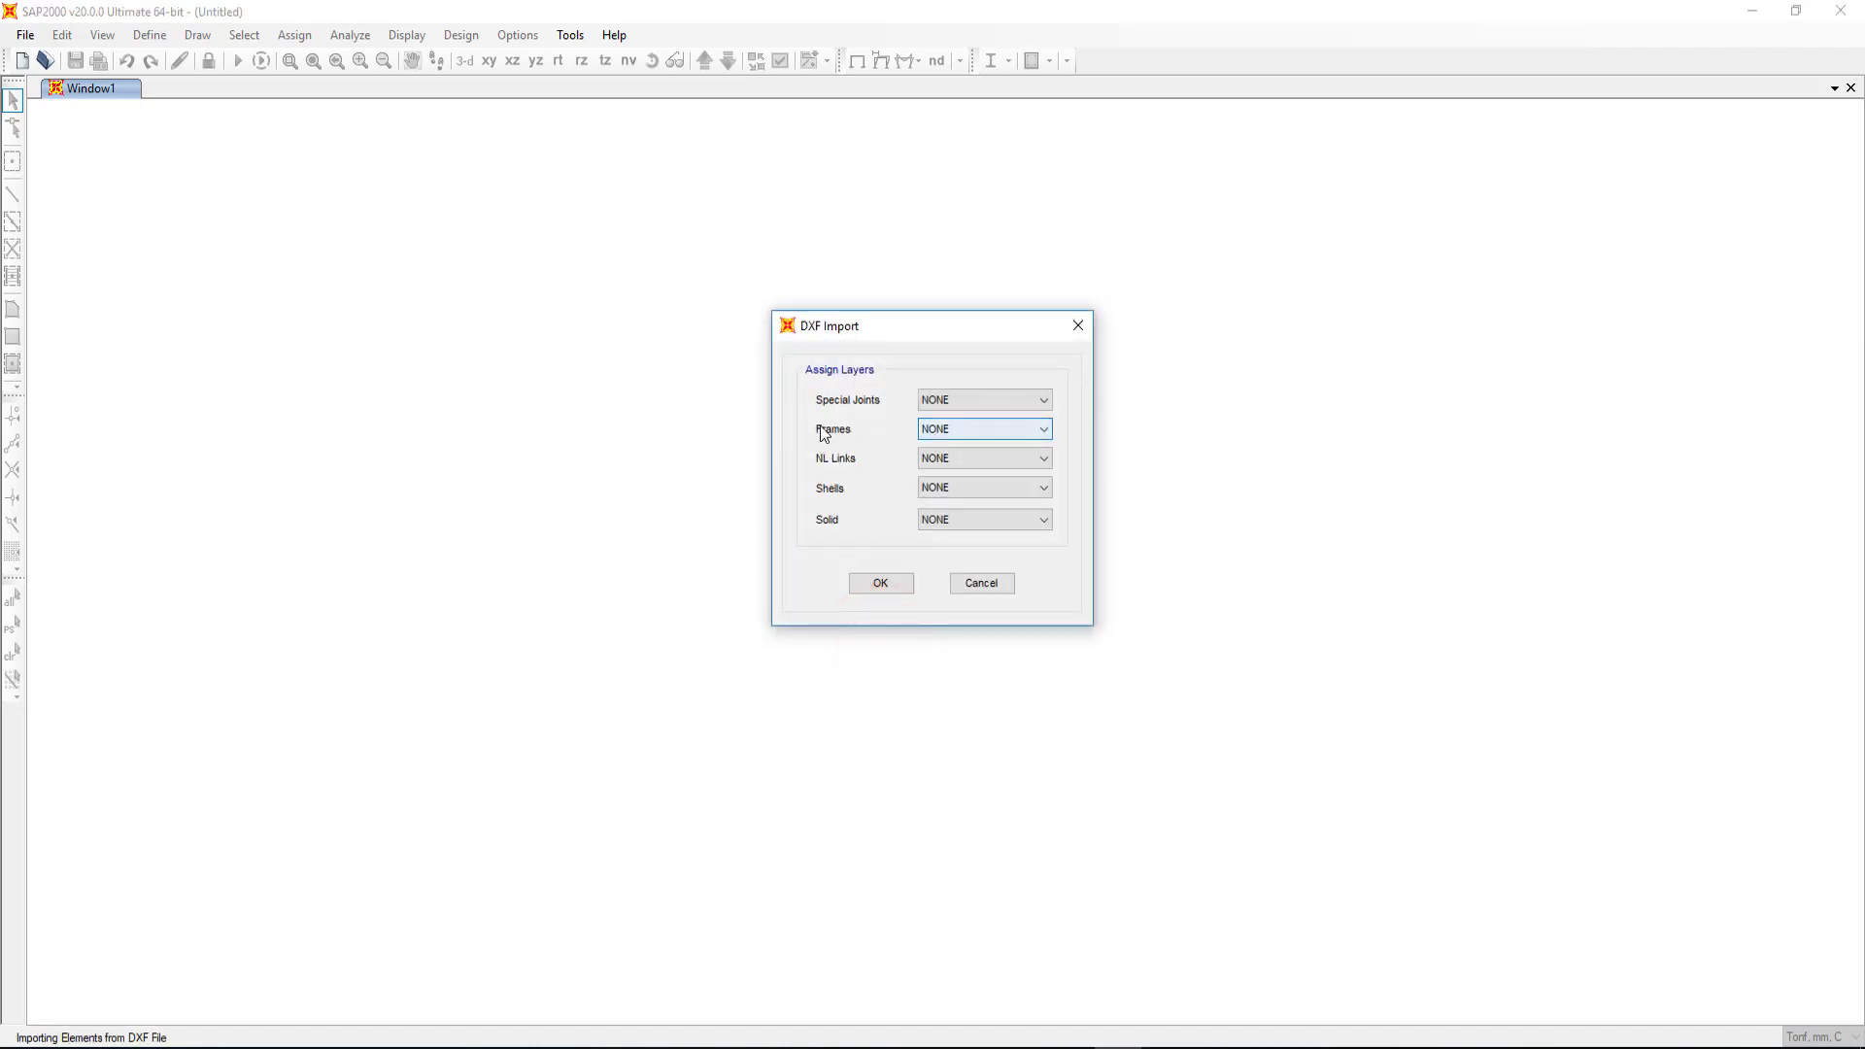
click(952, 428)
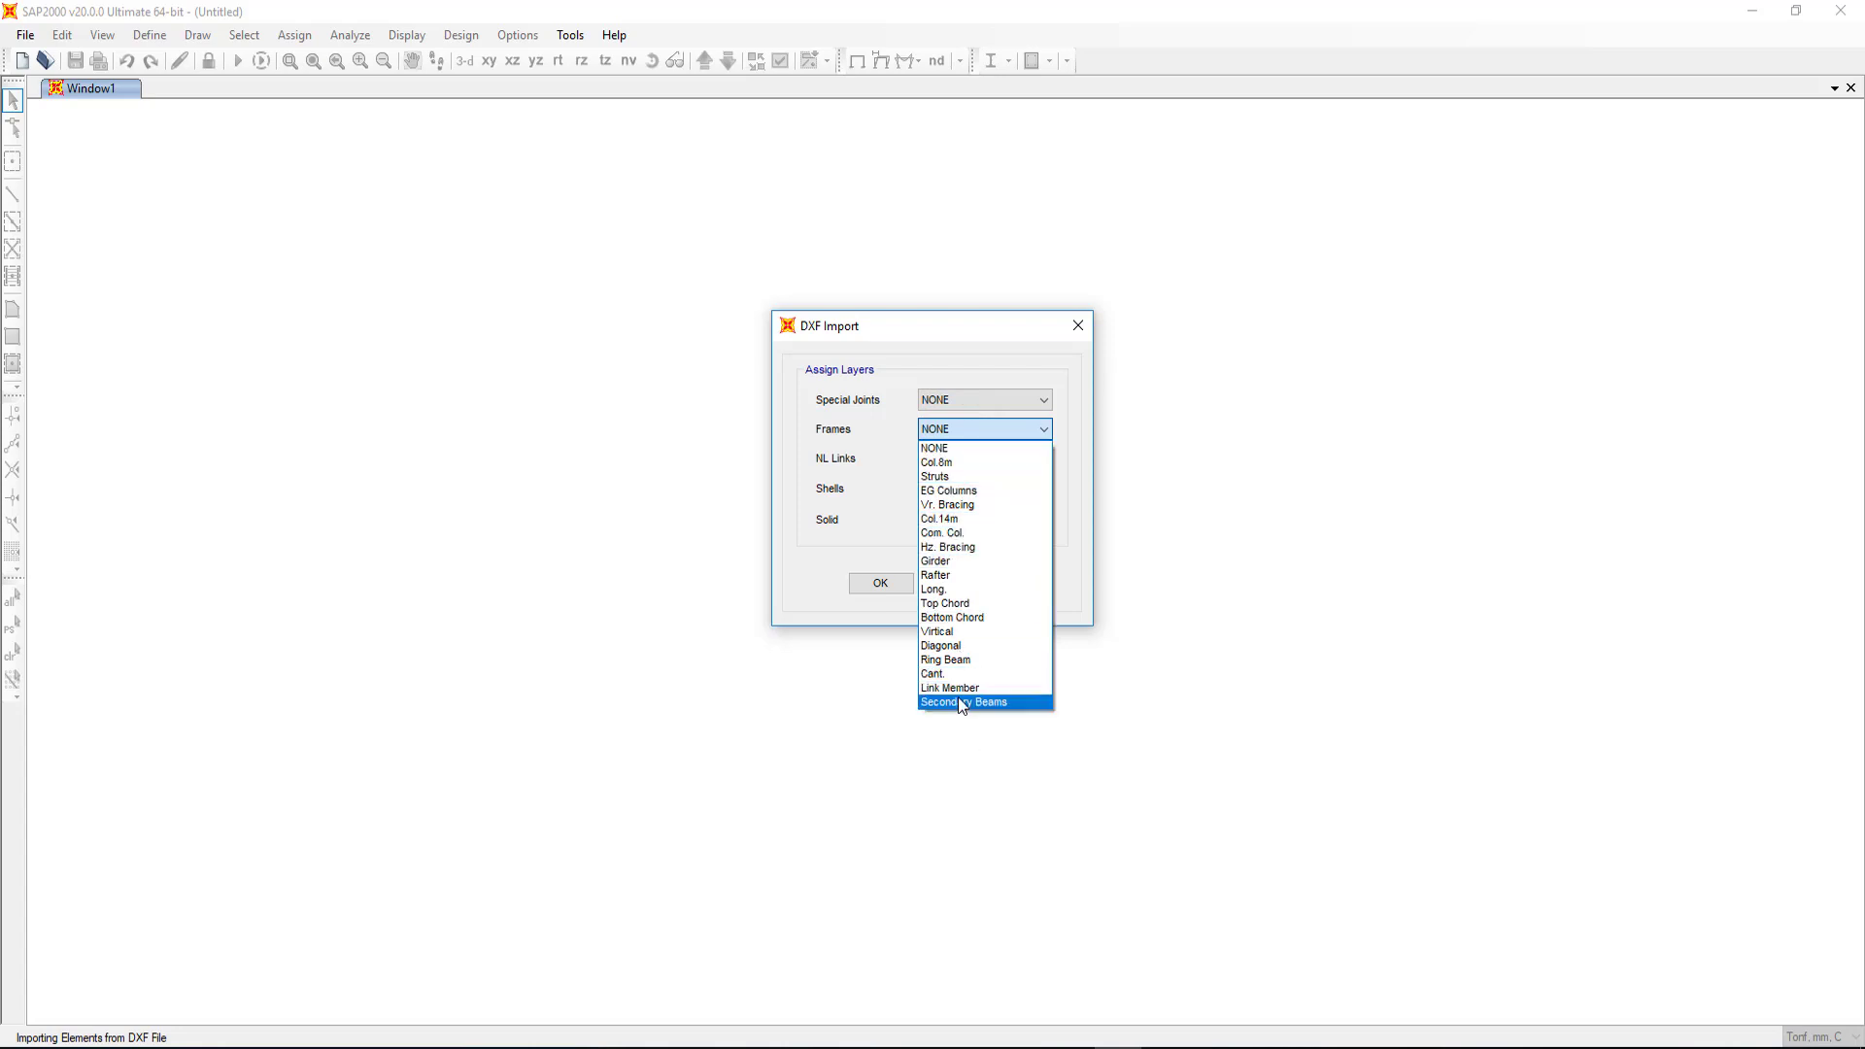
click(942, 462)
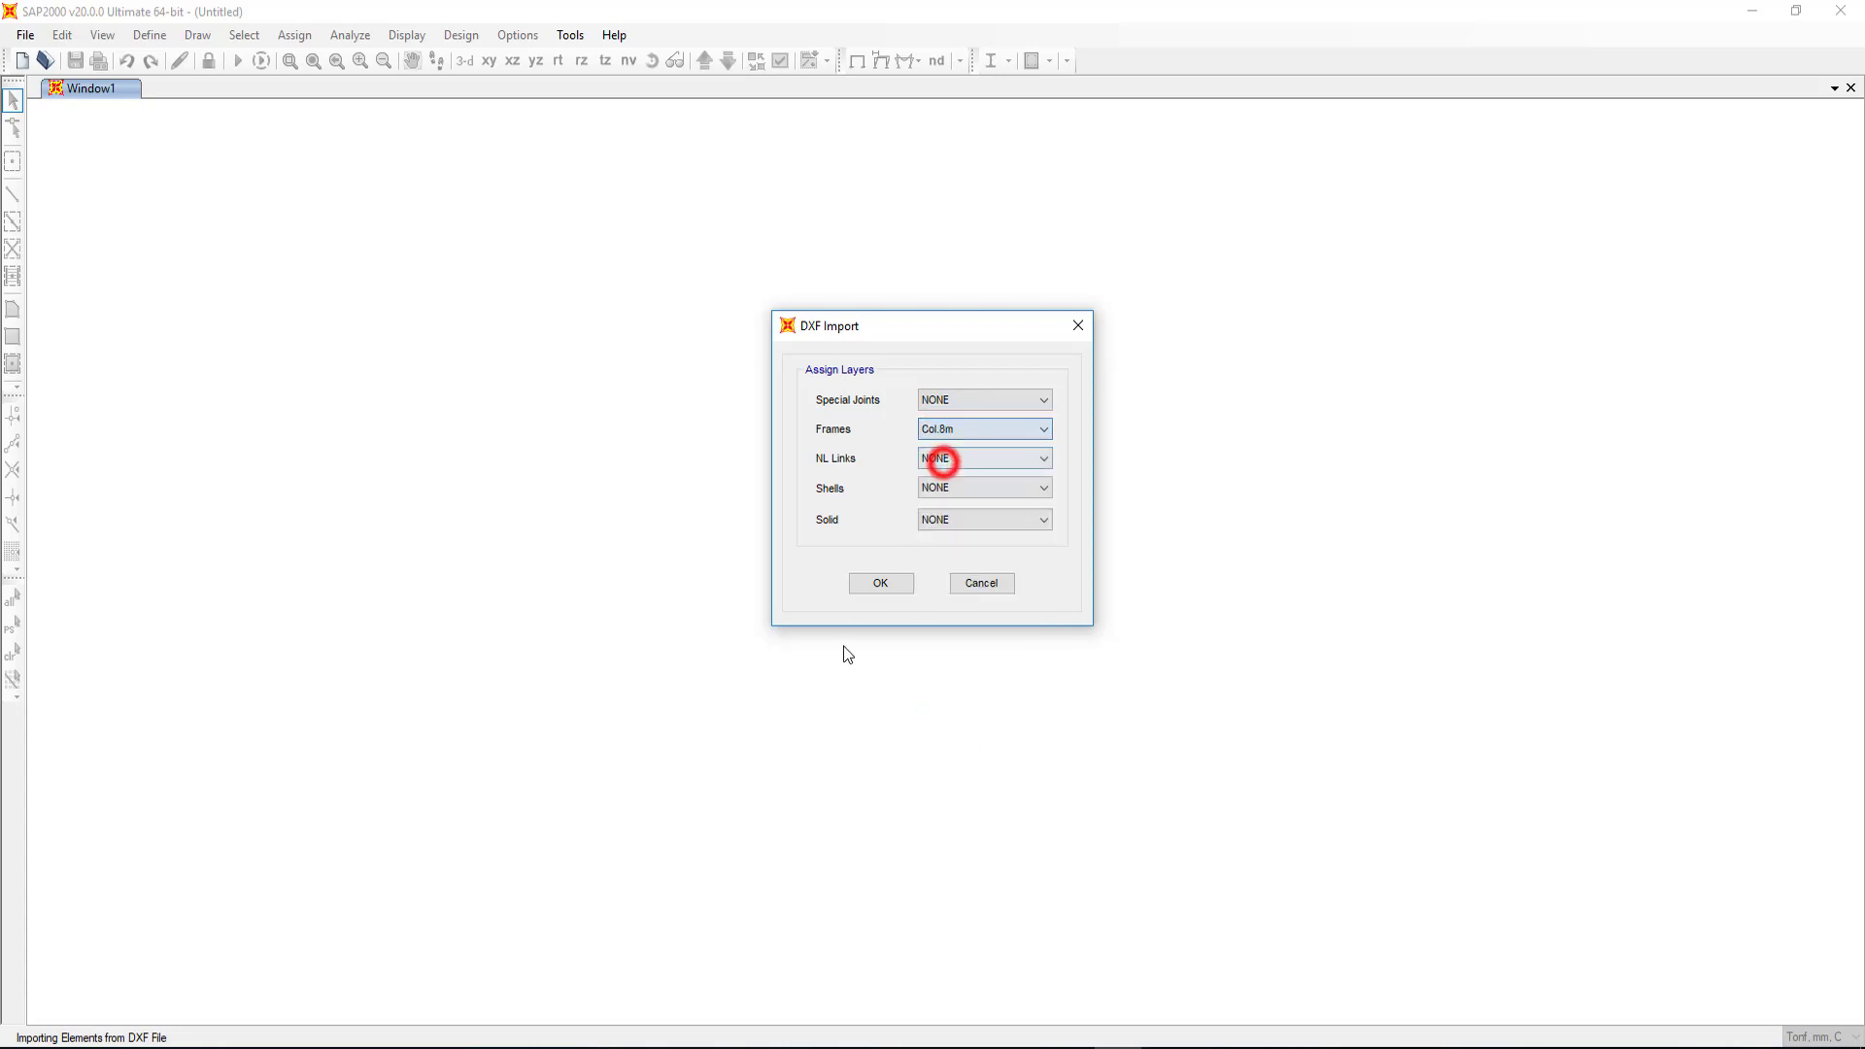
click(890, 583)
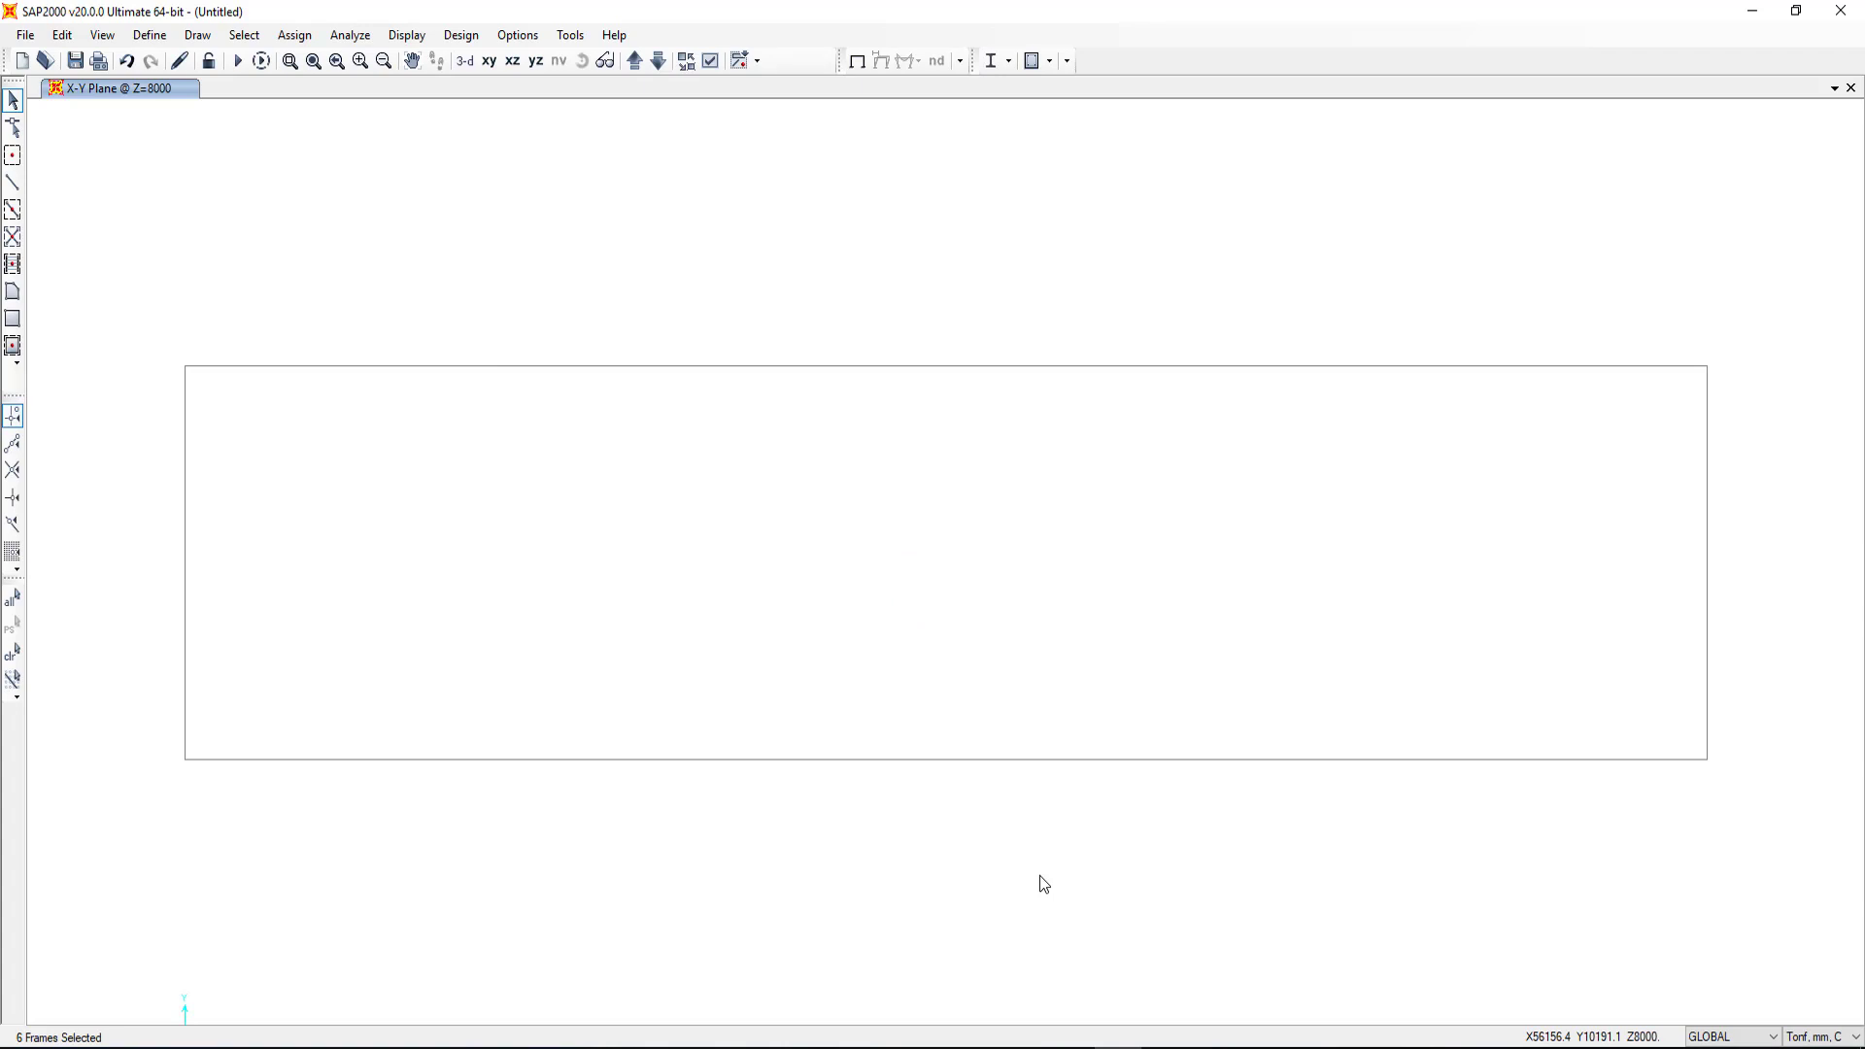
Step: Show the six Col.8m columns in 3-D and confirm only ALL and DXFIN groups exist
click(468, 62)
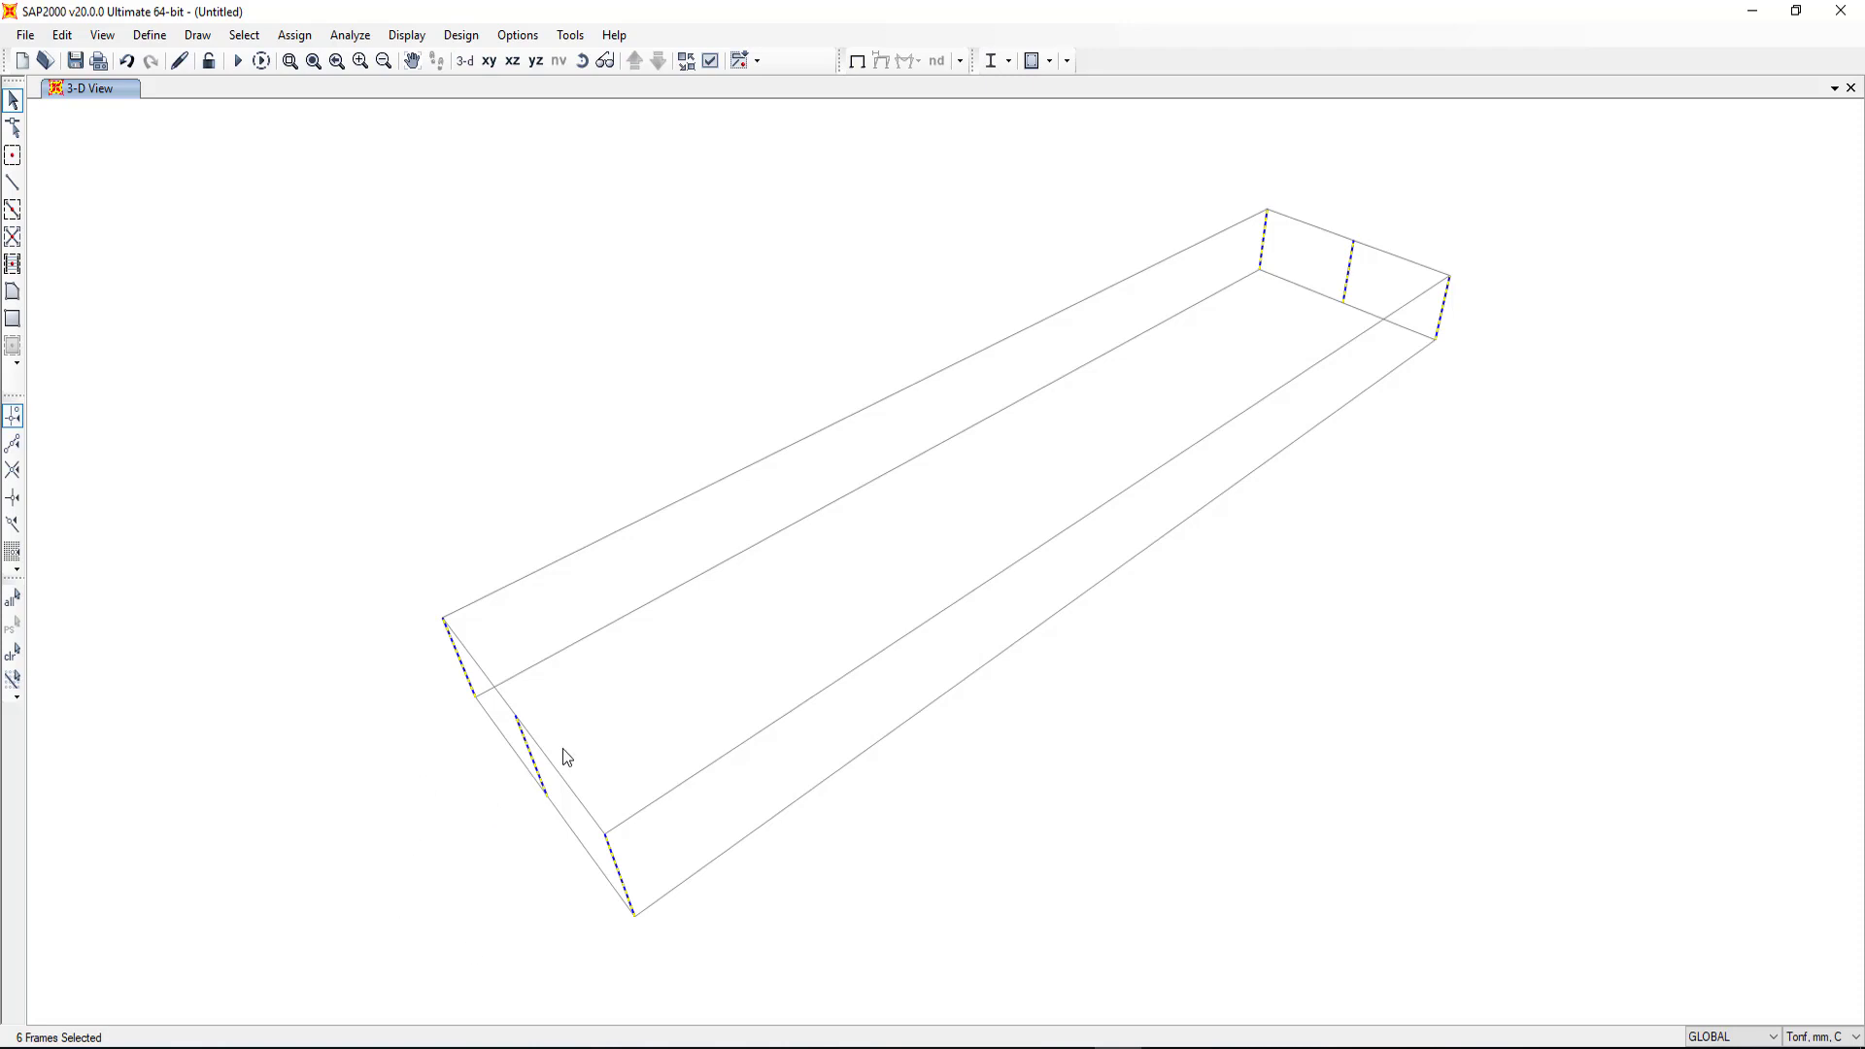
scroll(524, 763, up, 3)
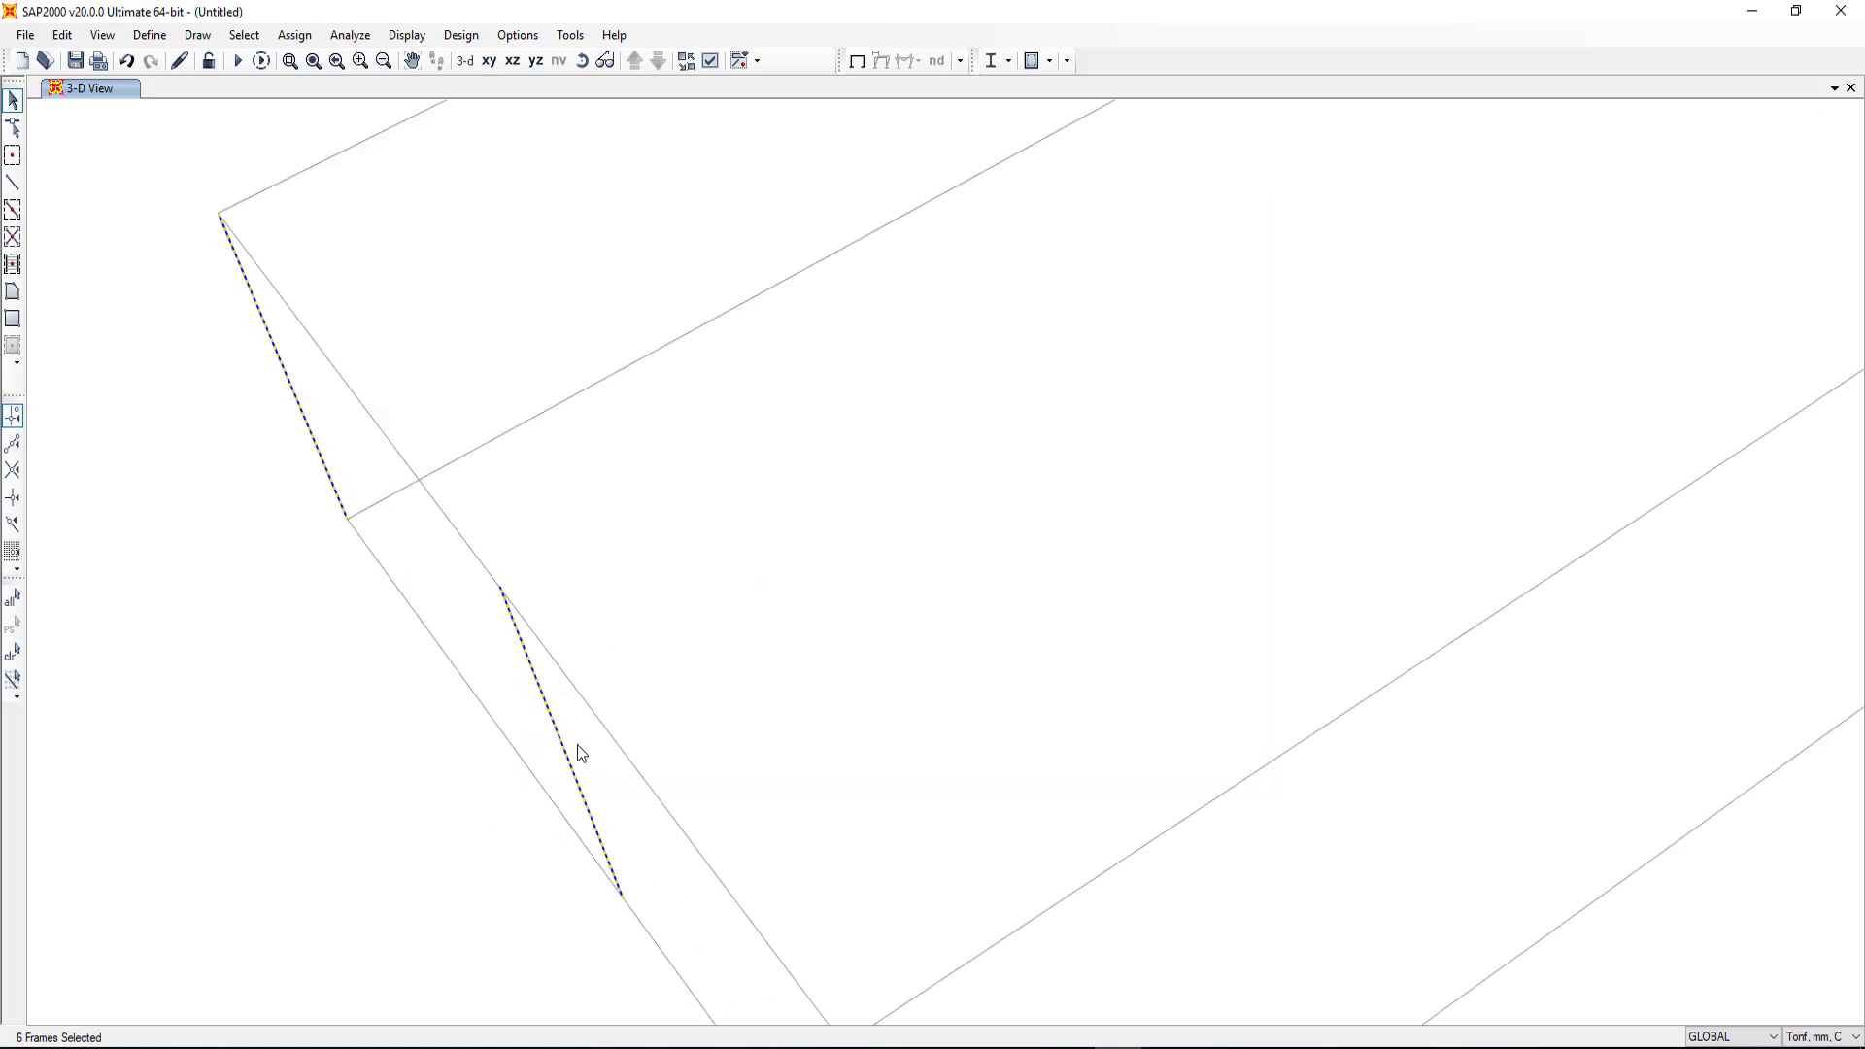
scroll(506, 699, down, 3)
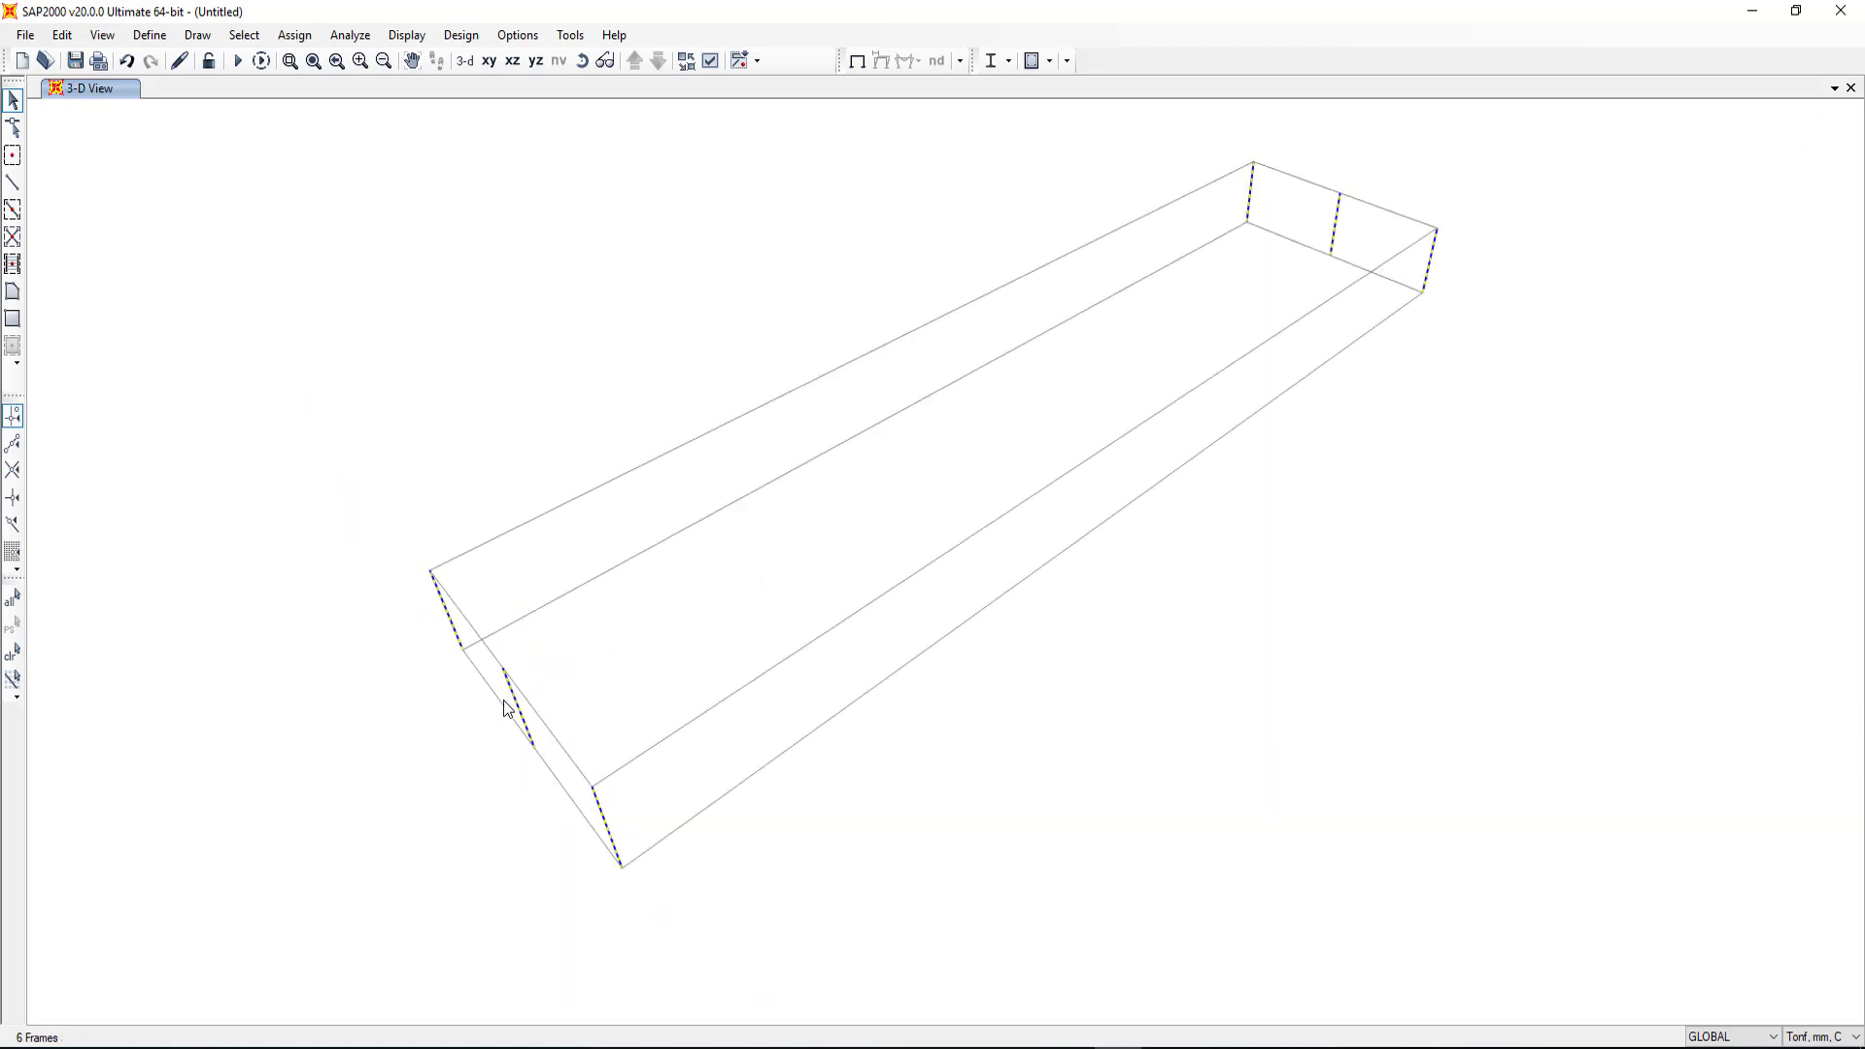
key(ctrl+shift+g)
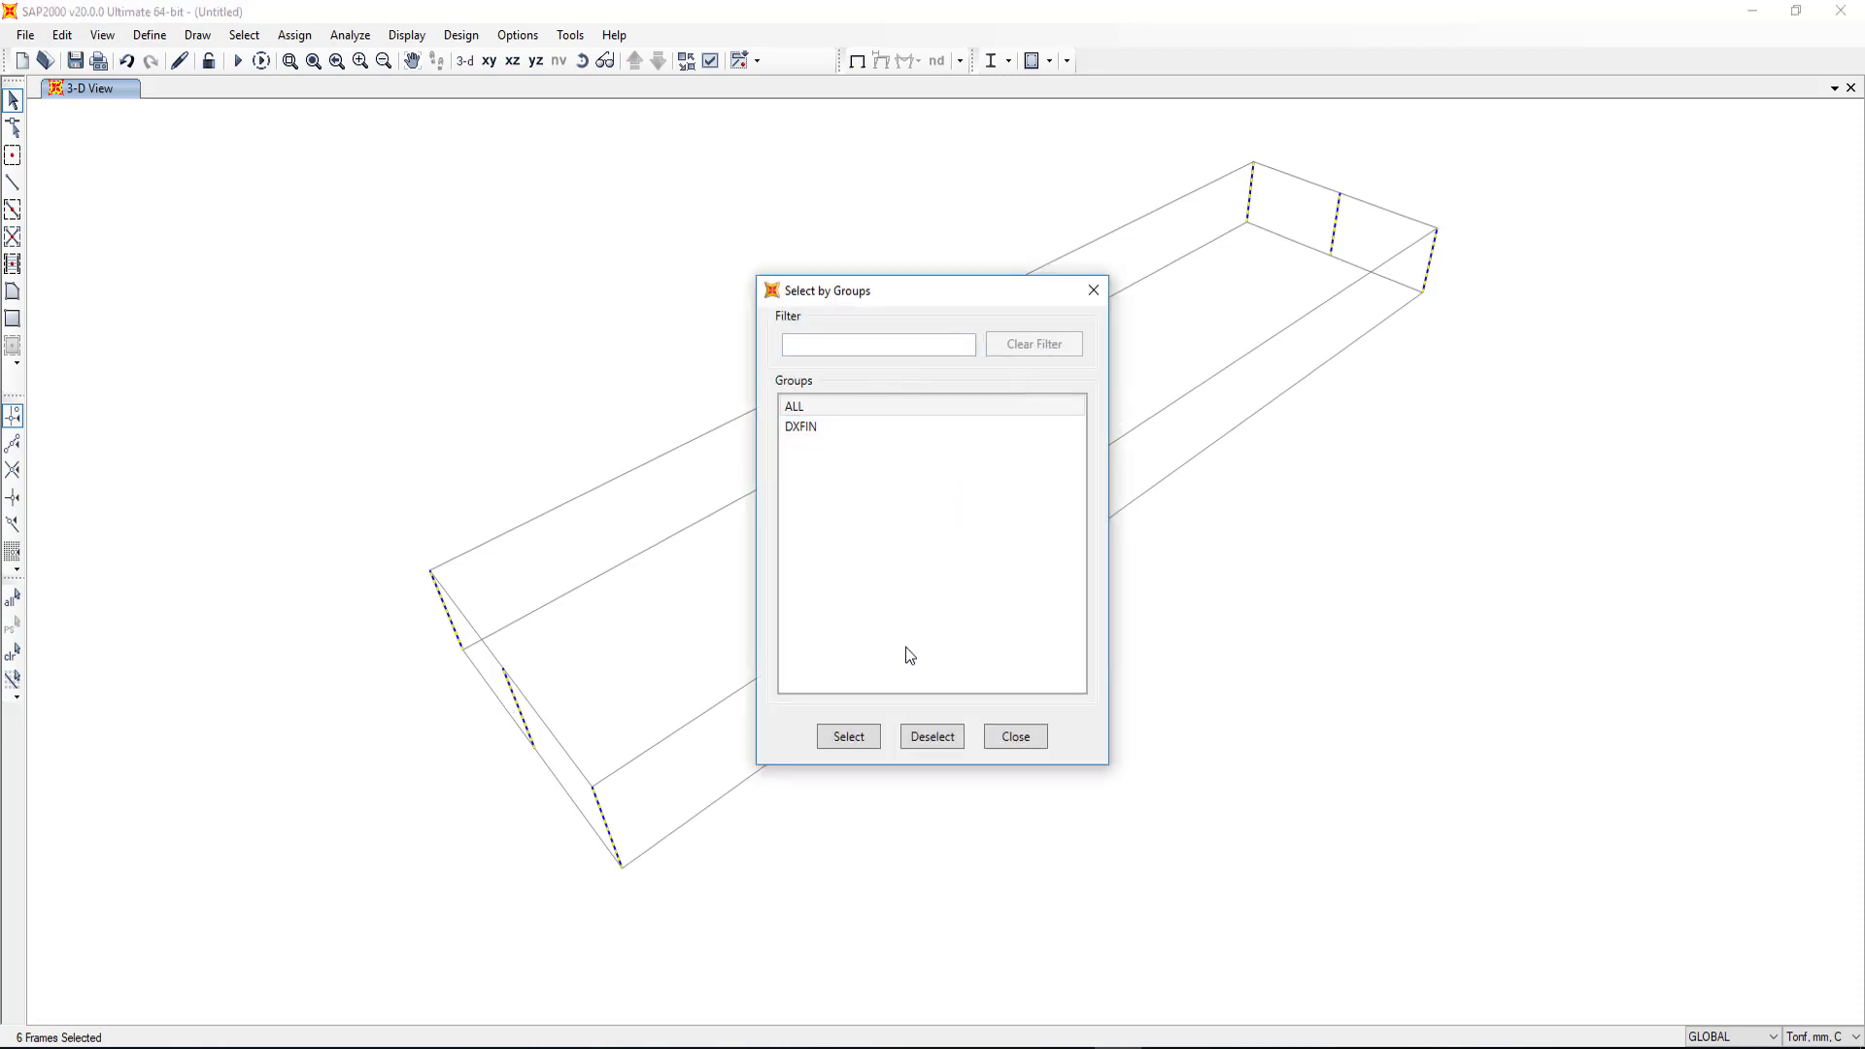
click(1093, 292)
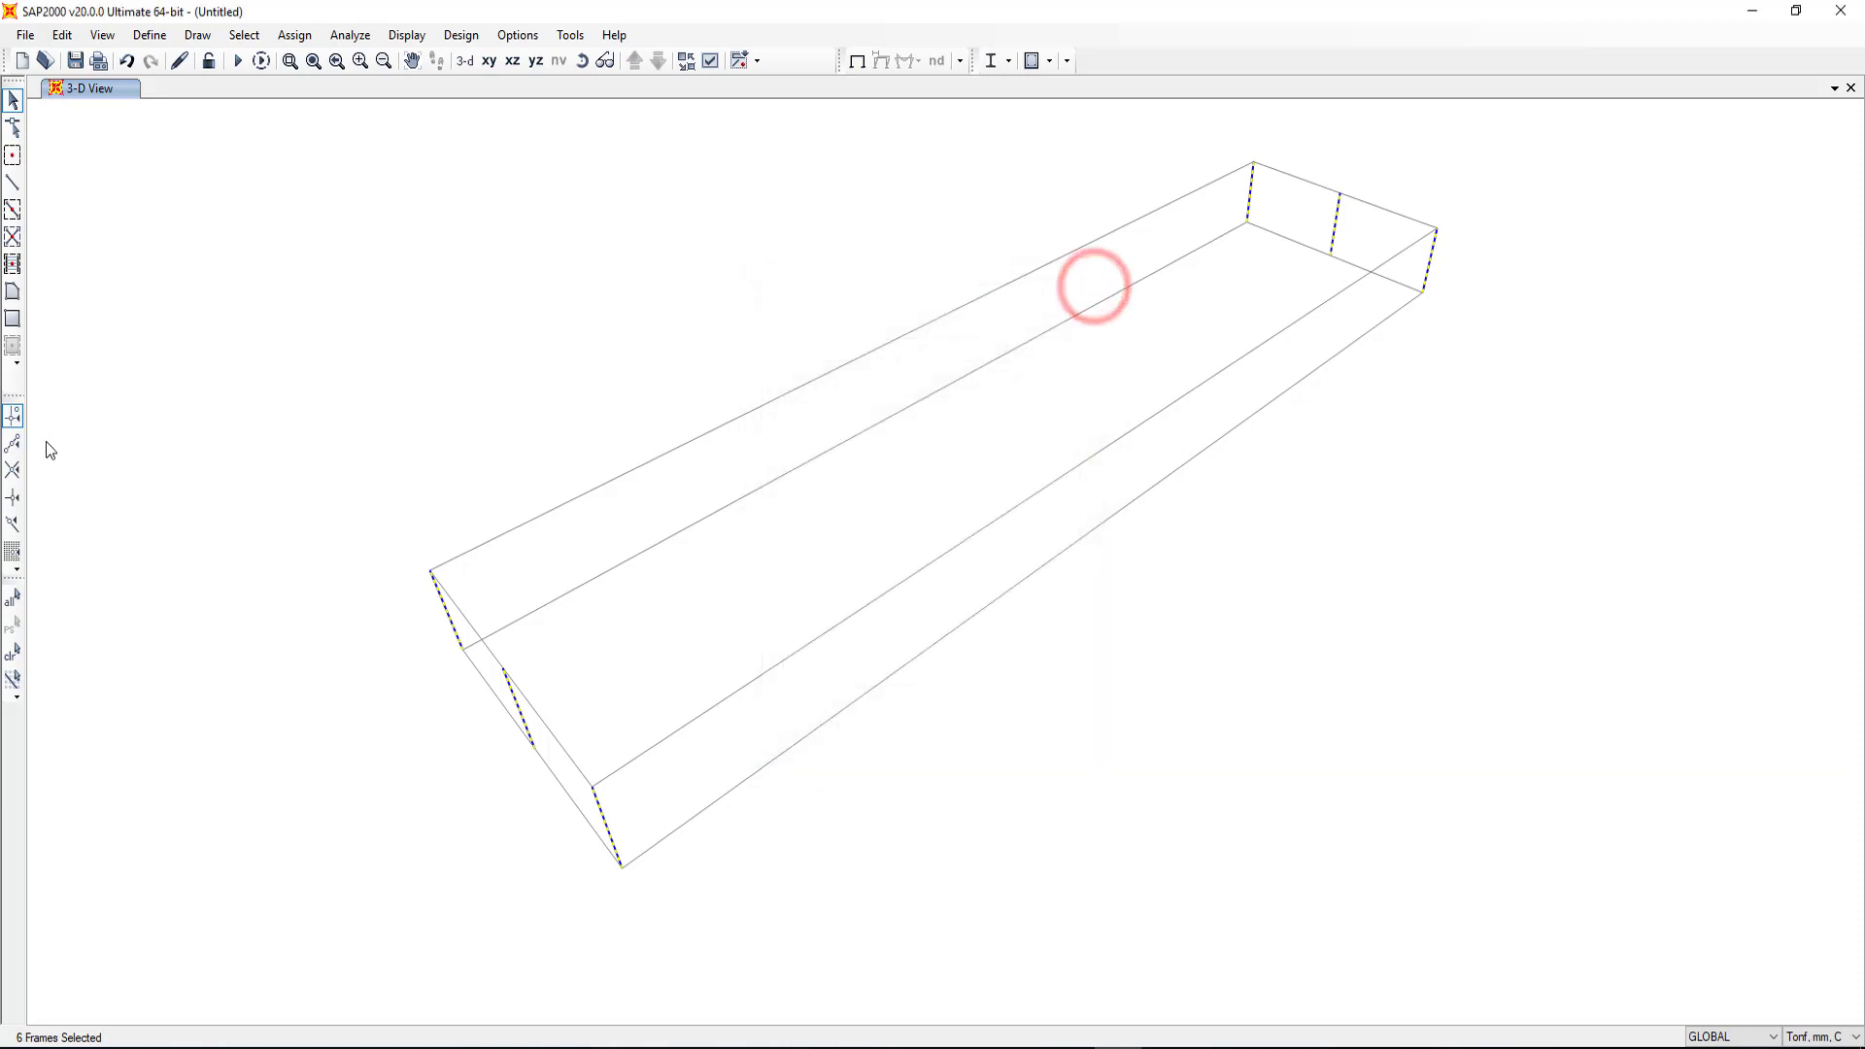
click(296, 36)
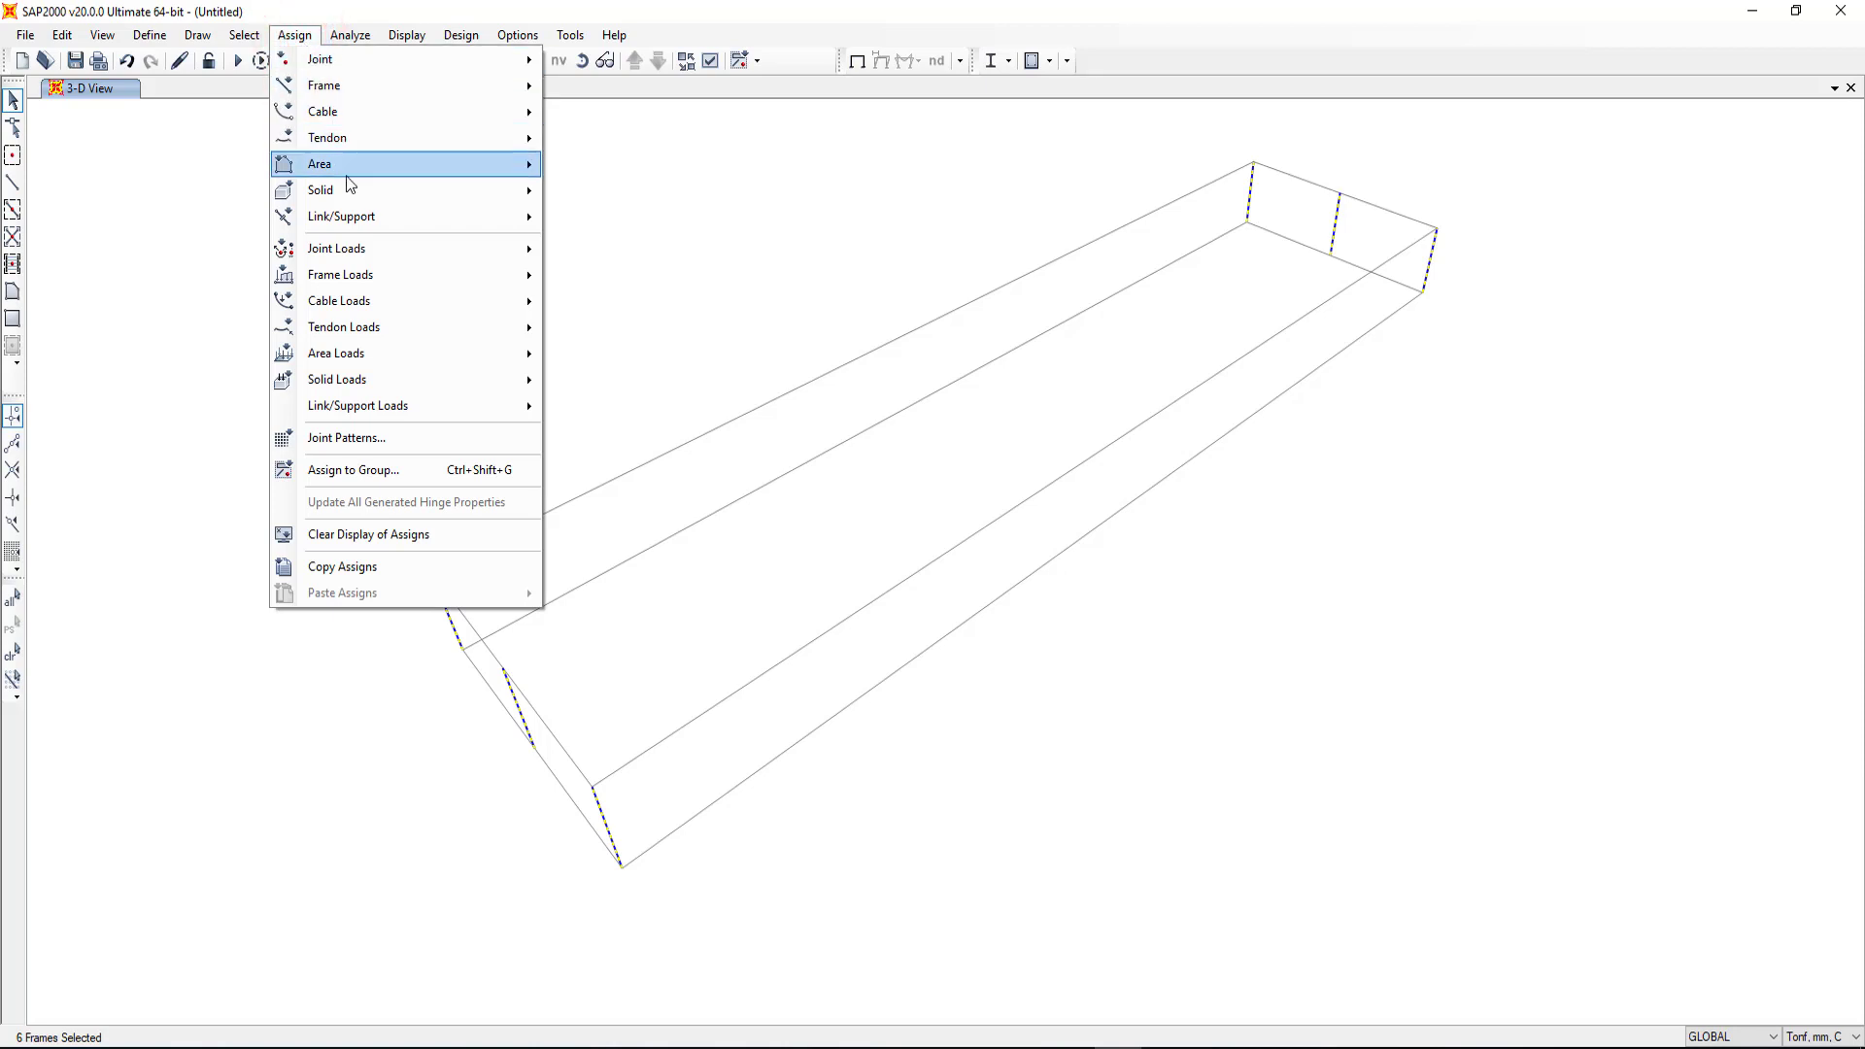
Step: Define a new group named Col.8m
click(378, 474)
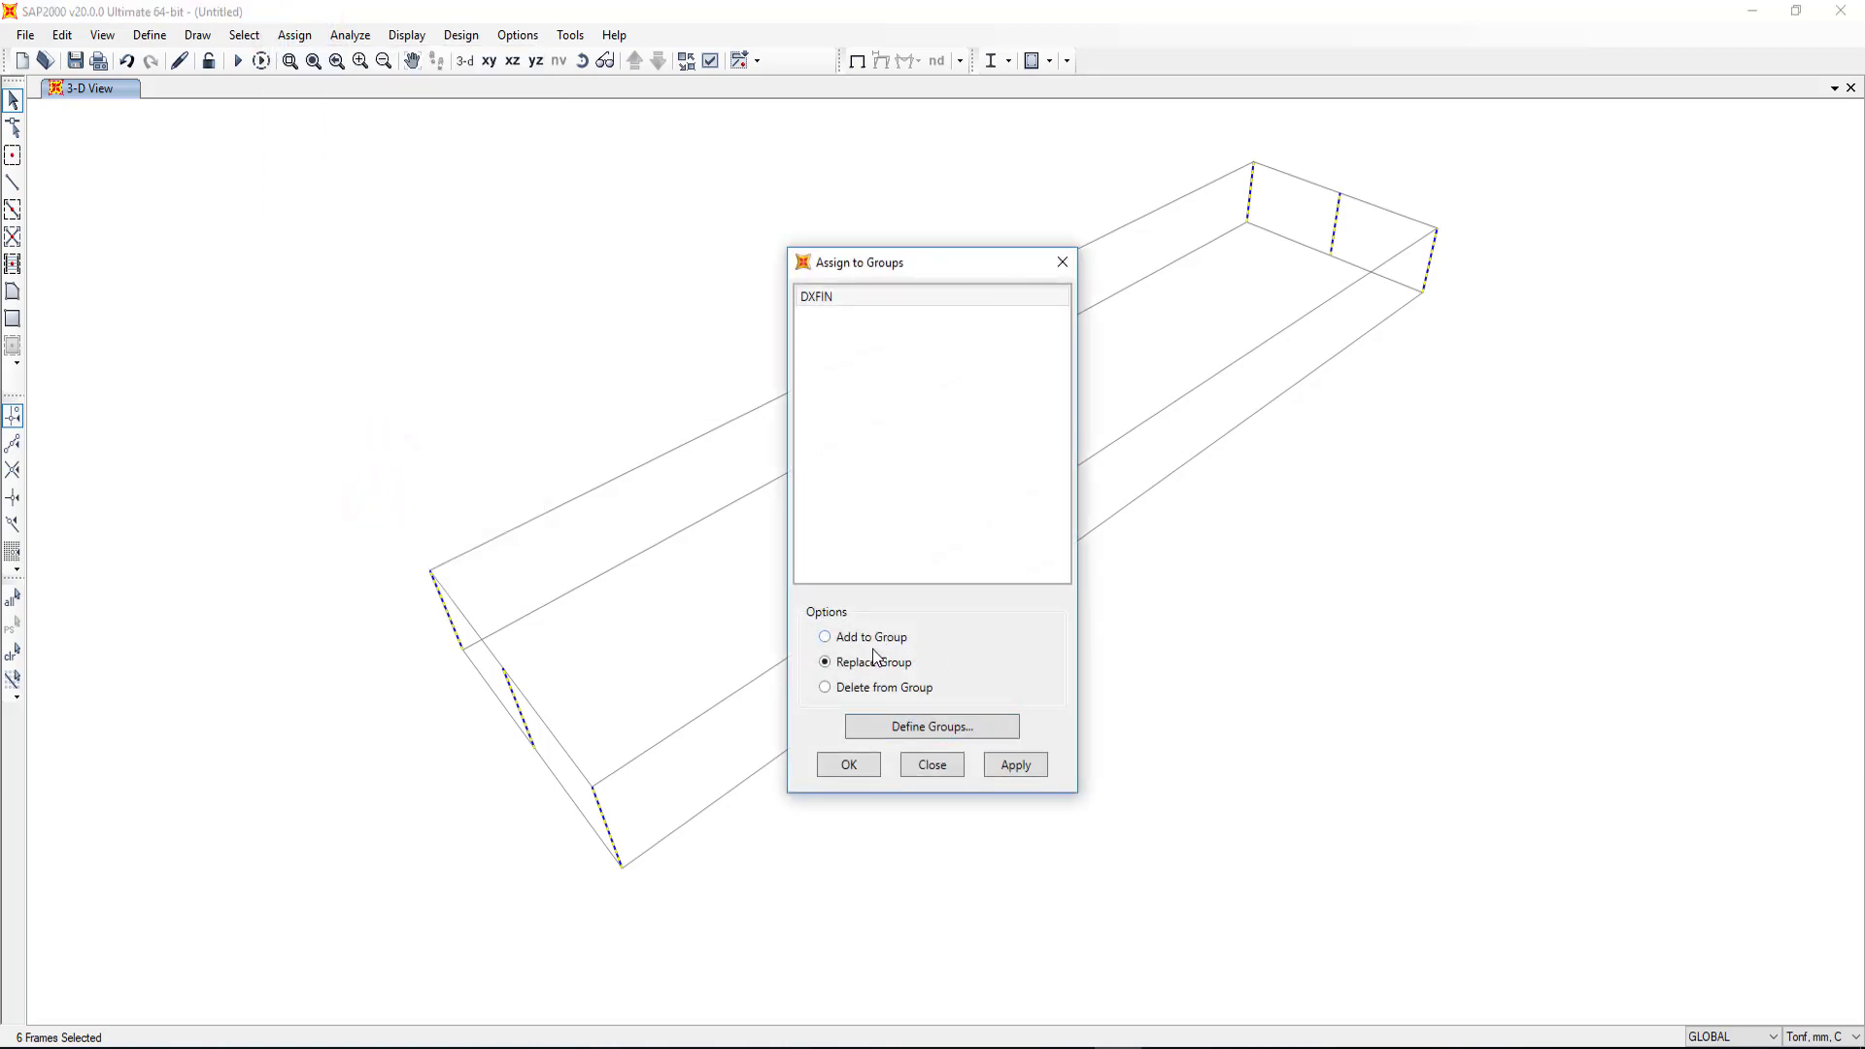
click(940, 731)
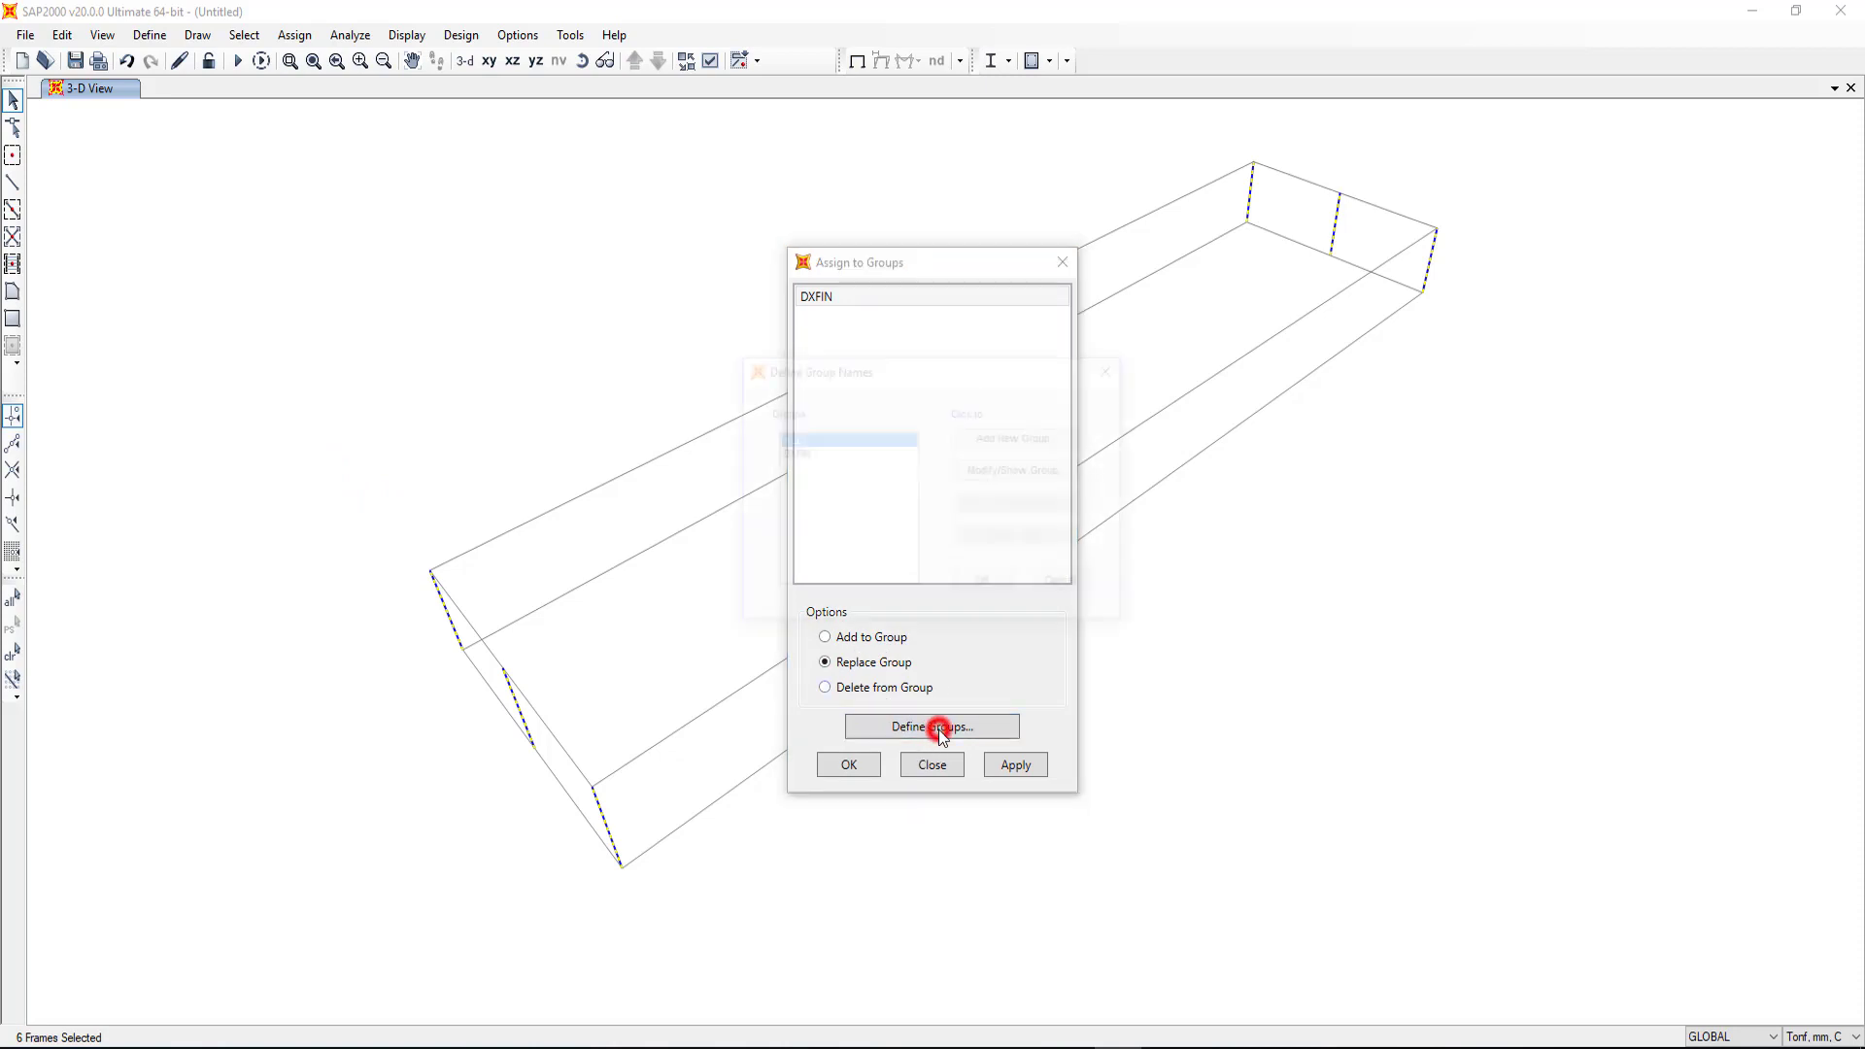
click(1036, 444)
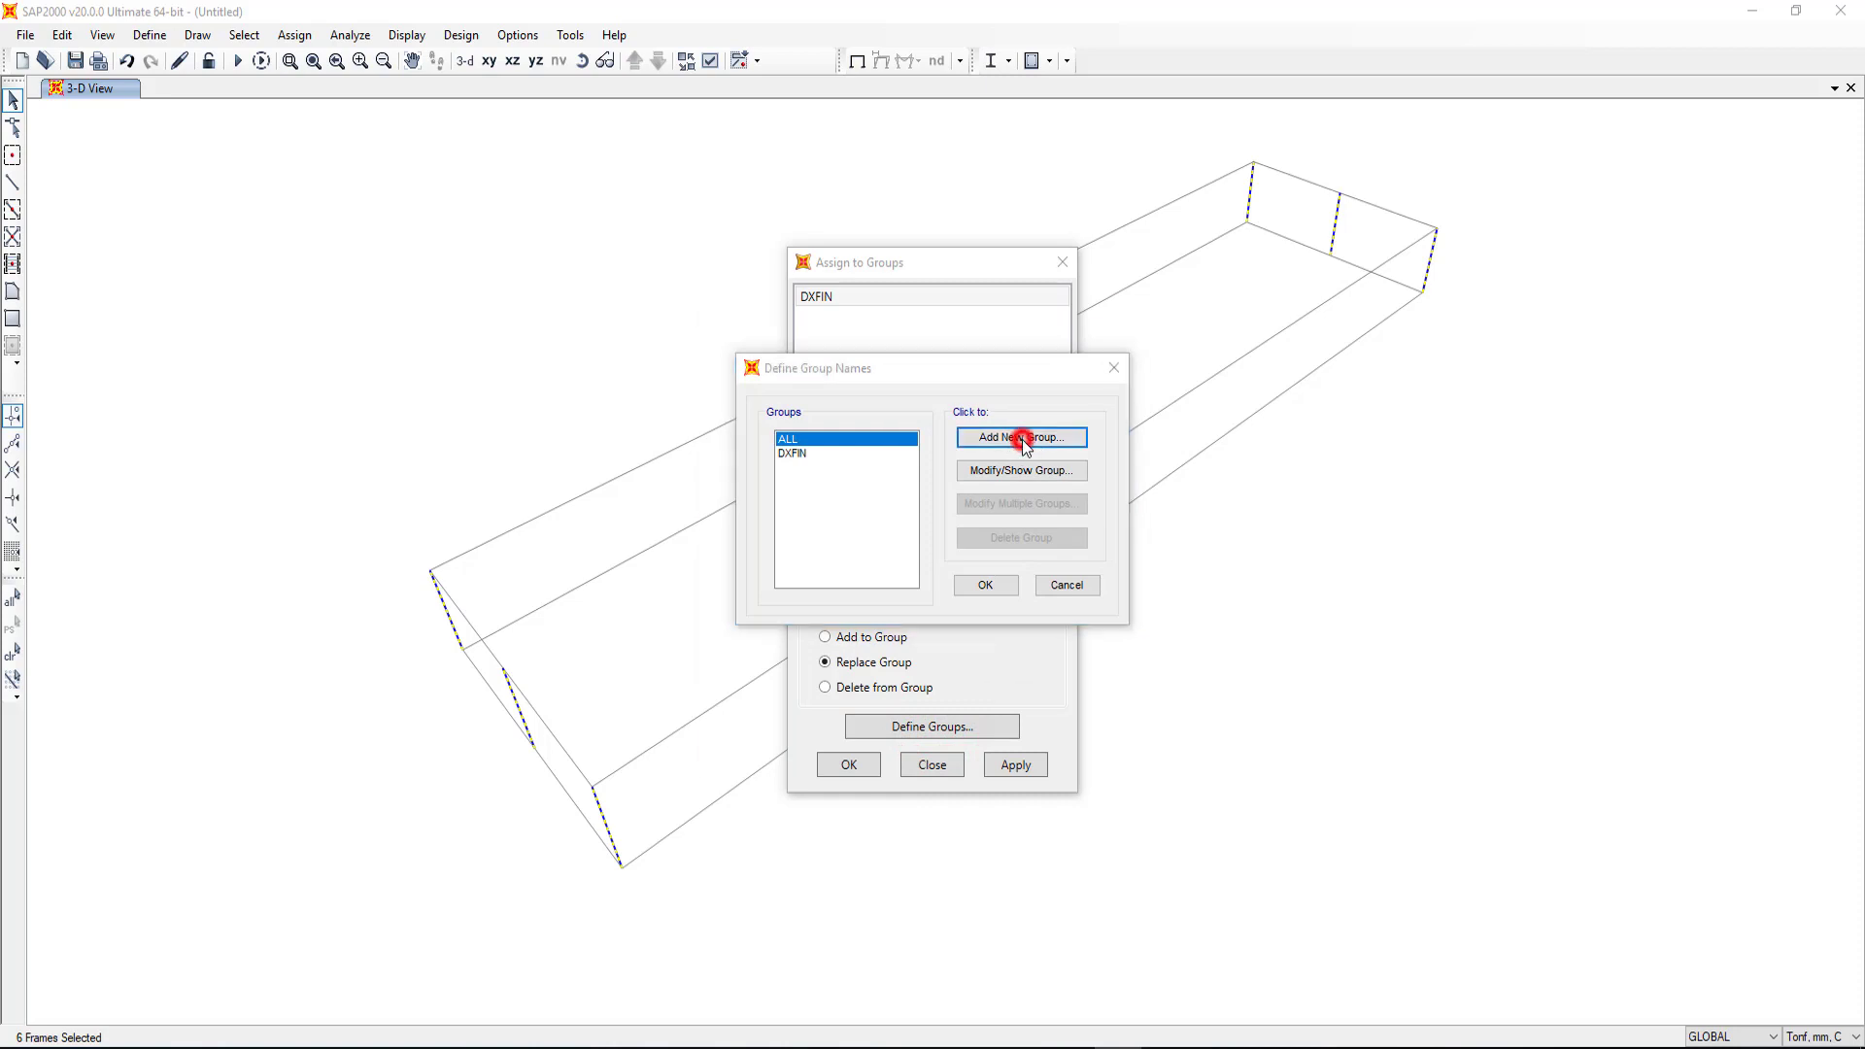
double_click(1010, 380)
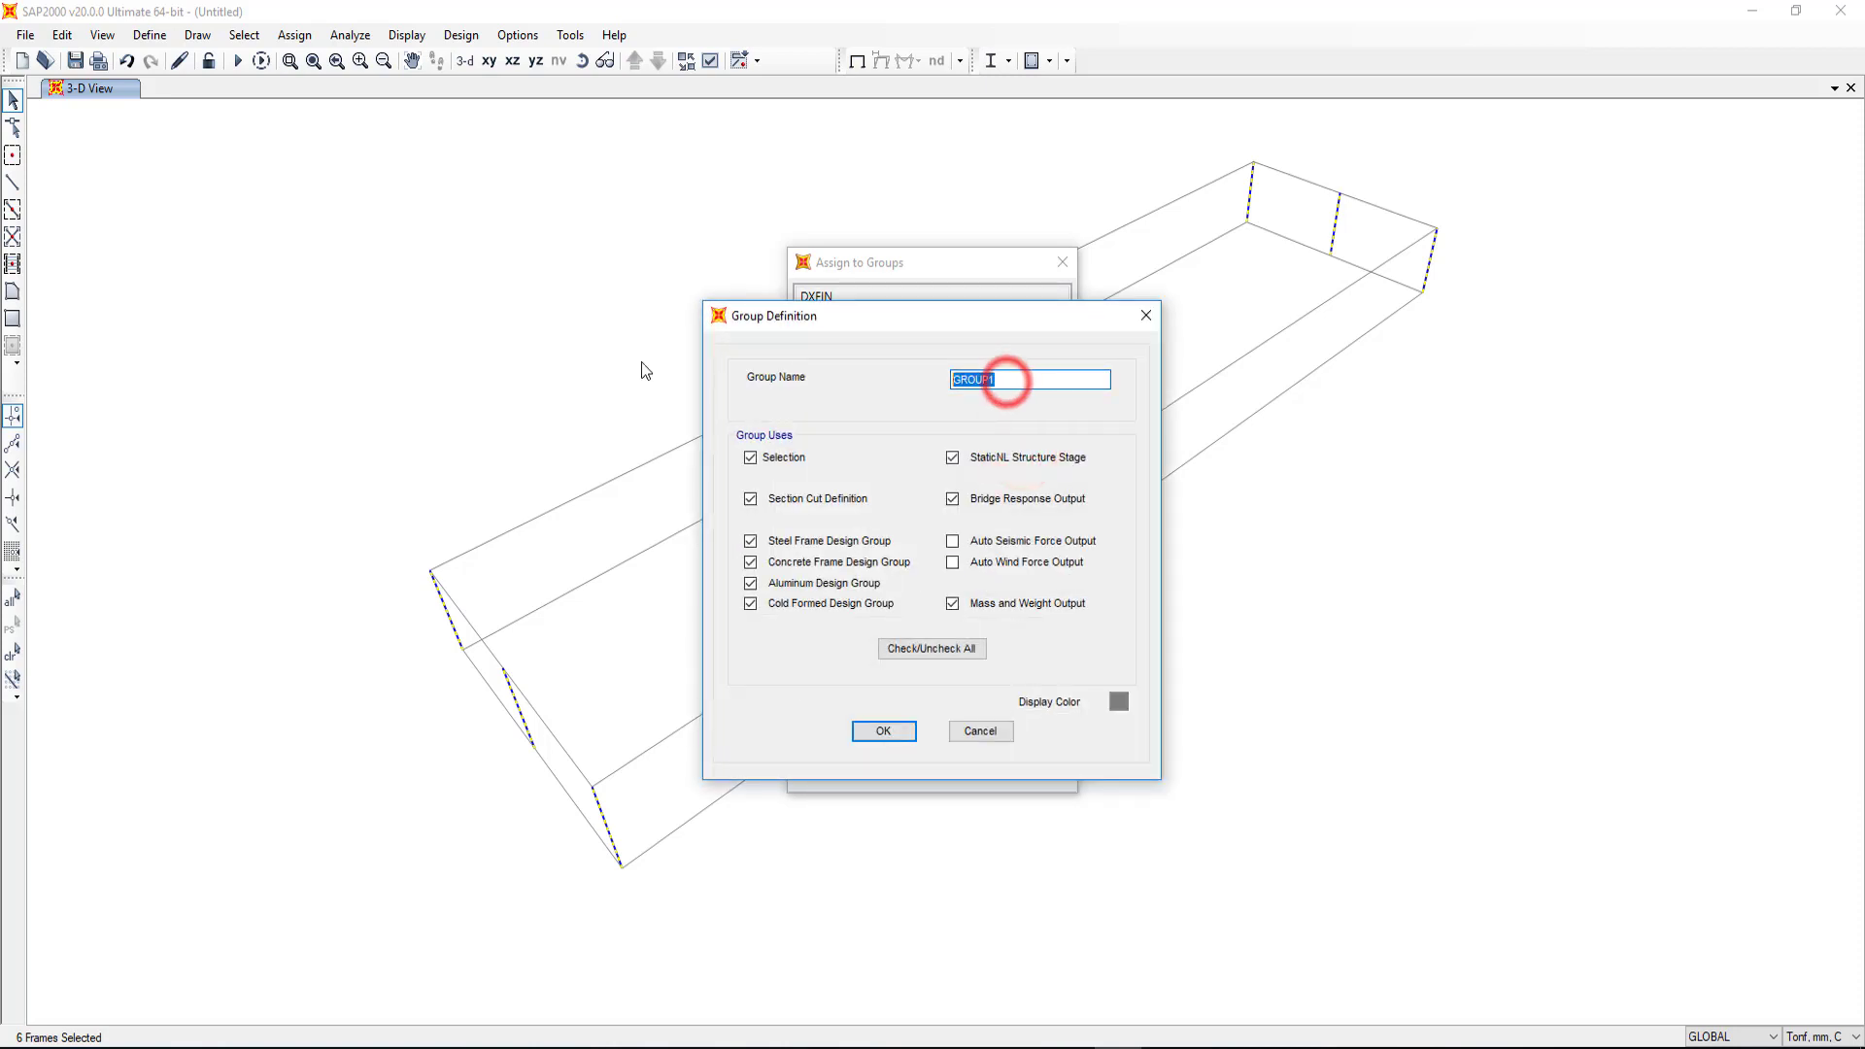
text(Col.8m)
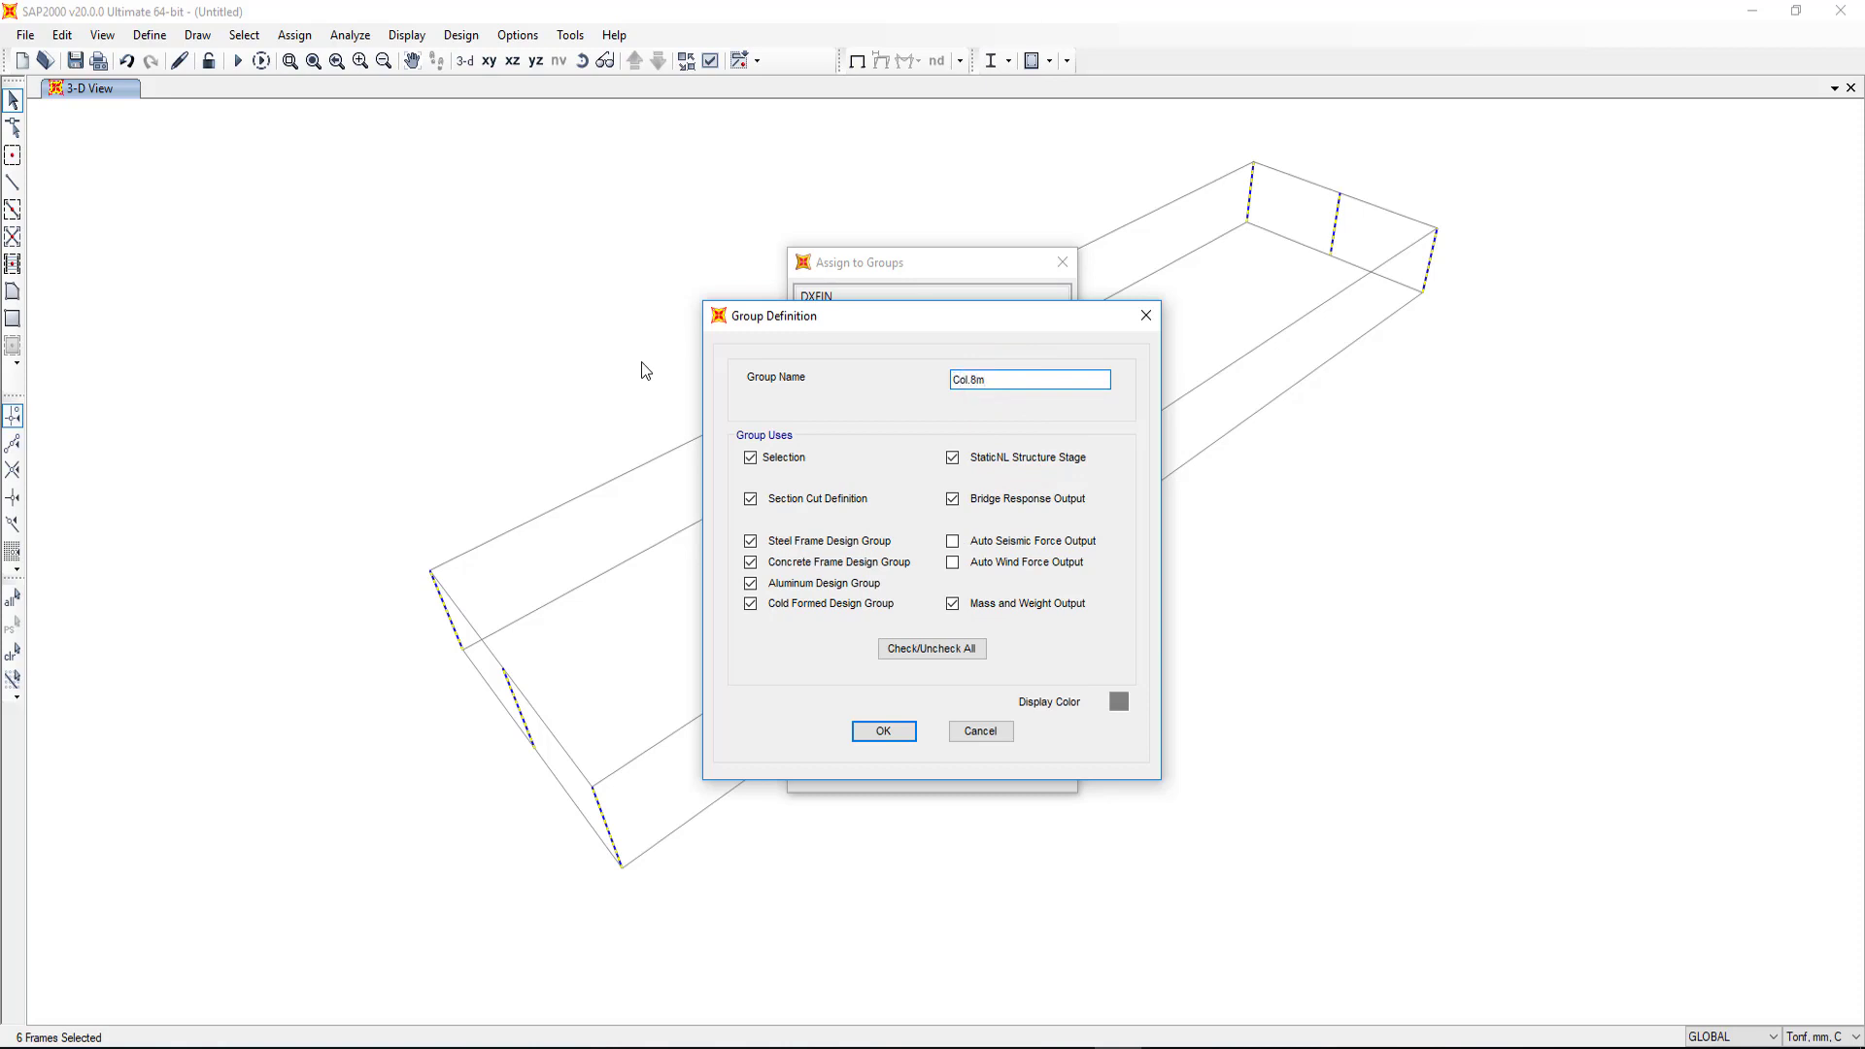
click(884, 731)
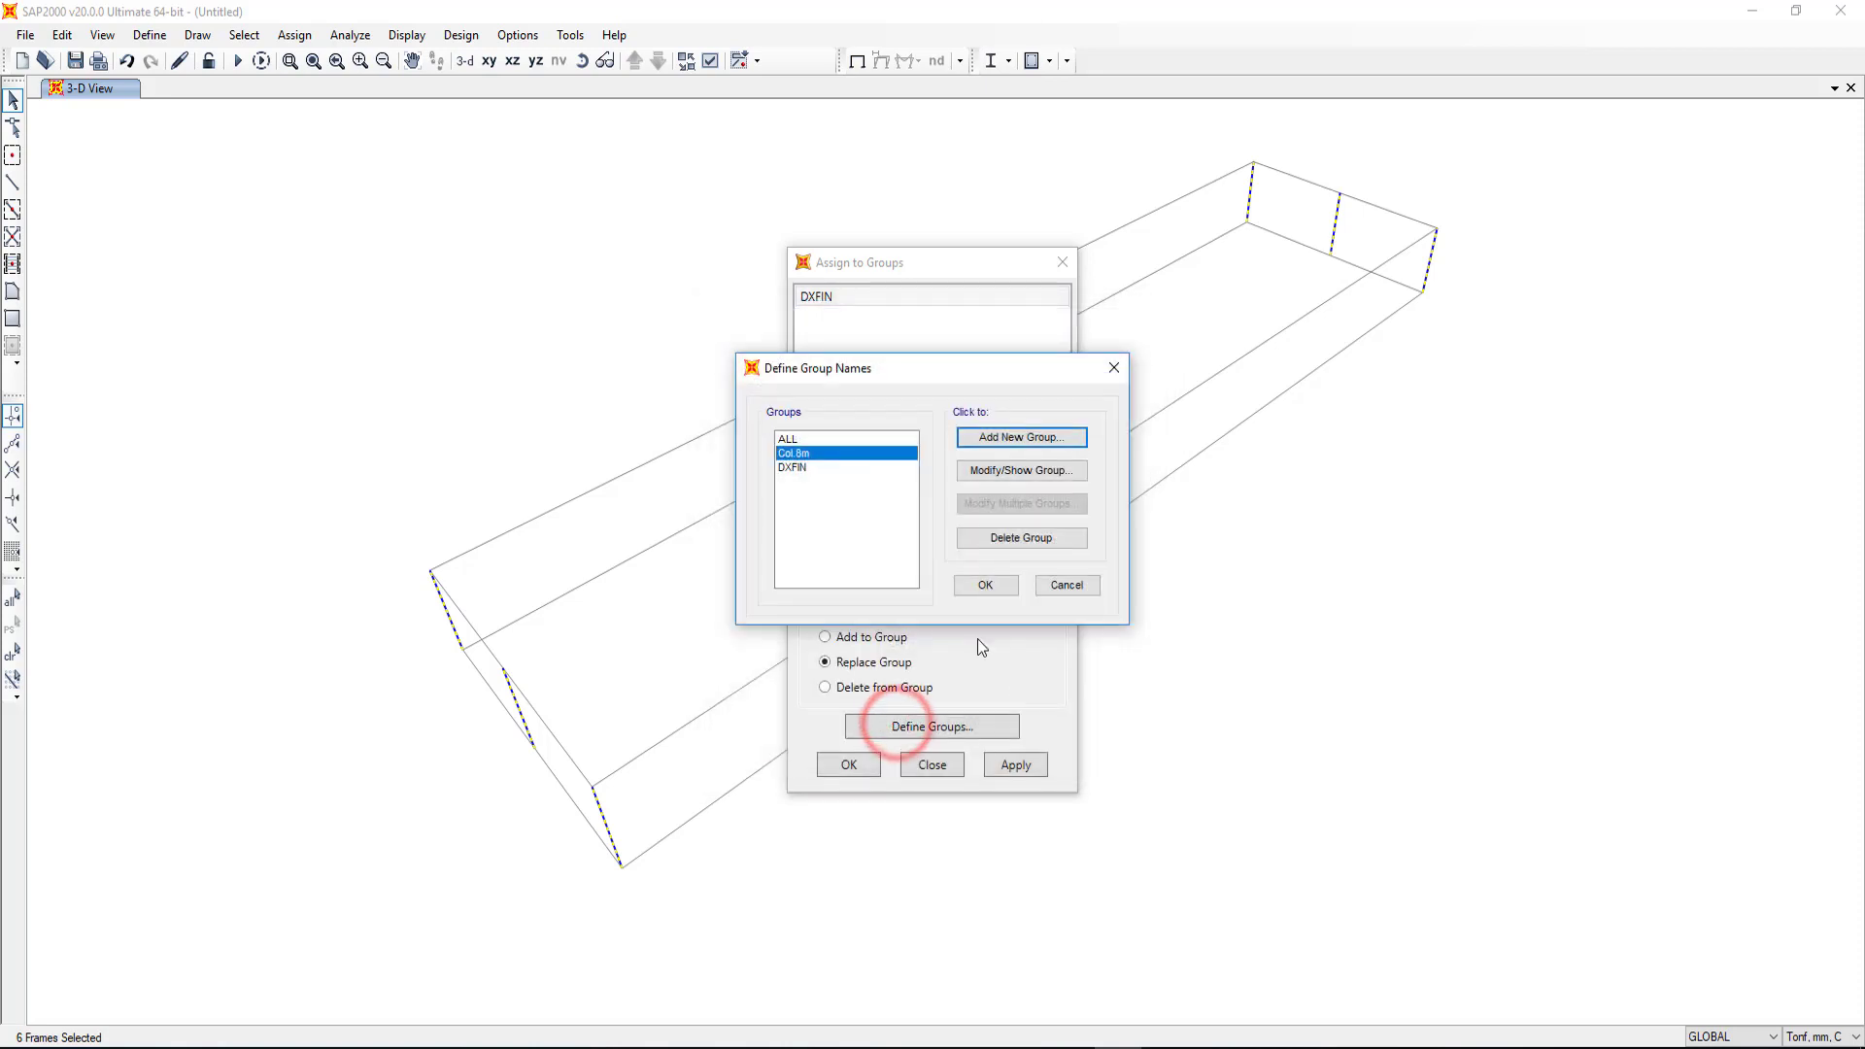
click(1000, 588)
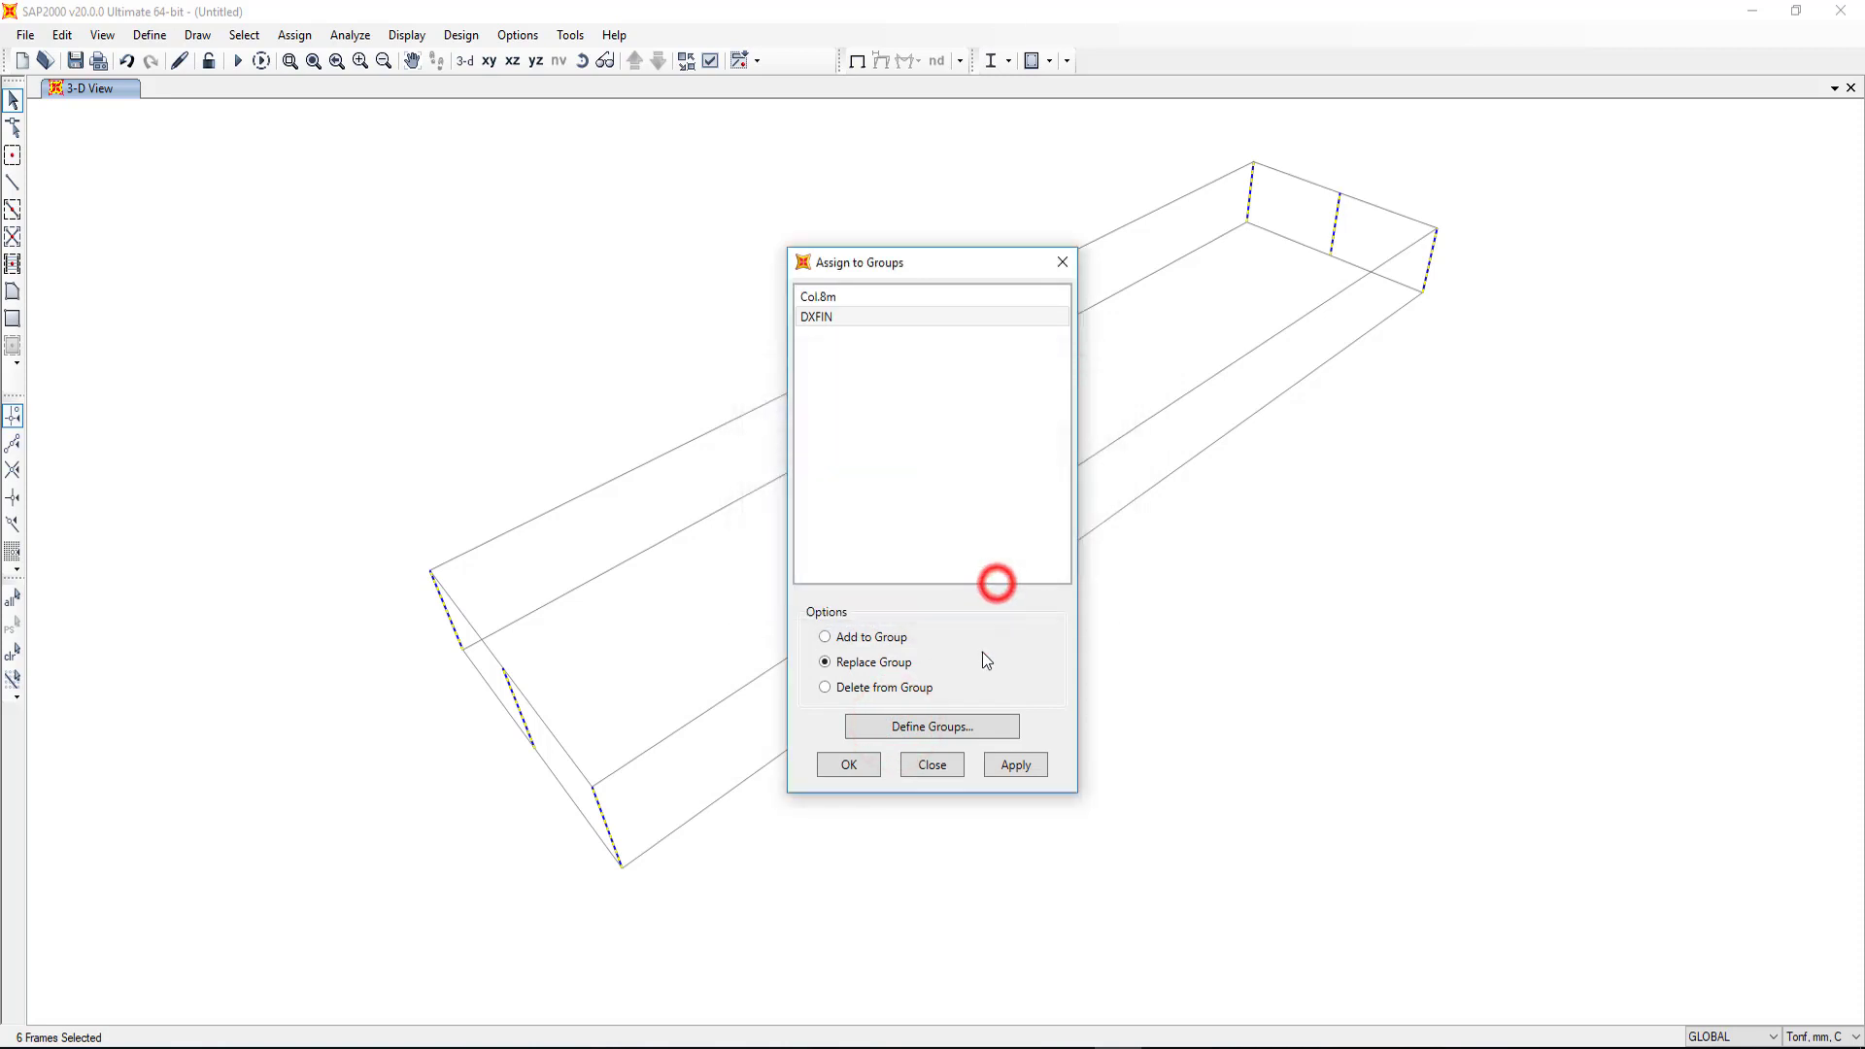
Step: Assign the six selected column frames to the Col.8m group
click(837, 298)
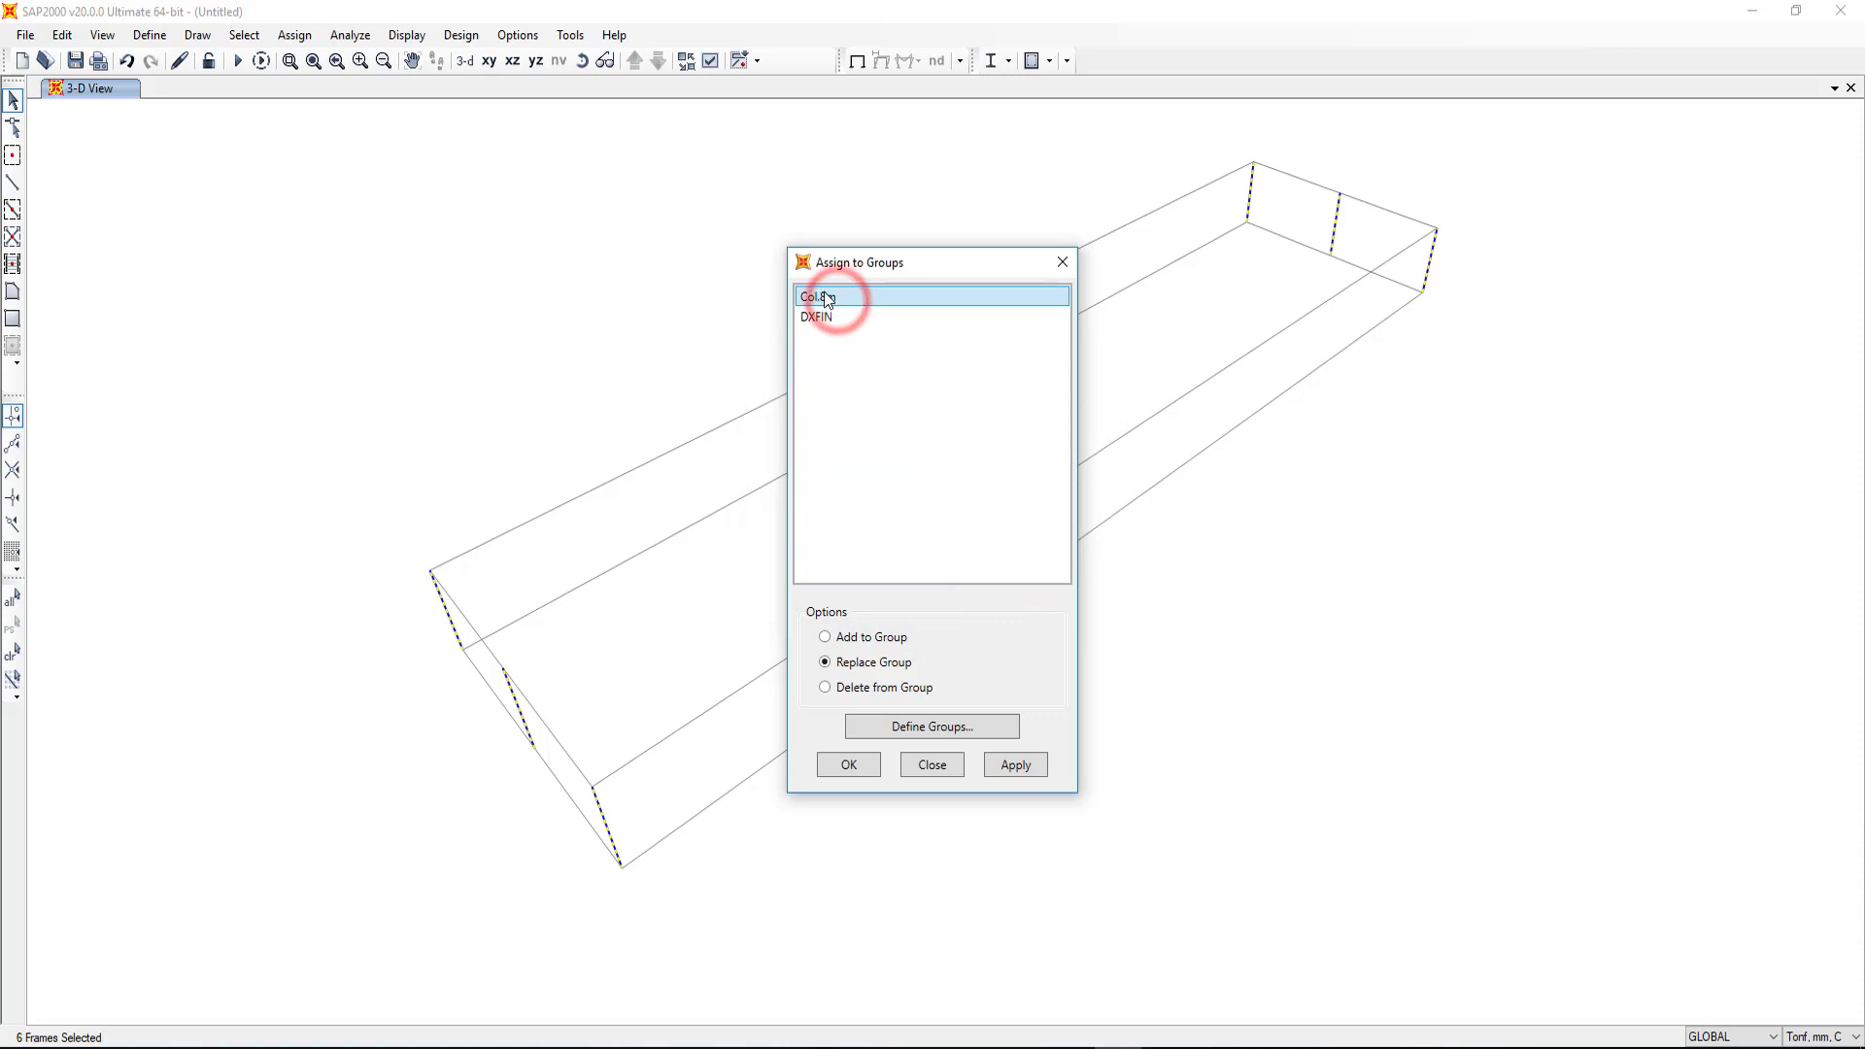
click(1015, 764)
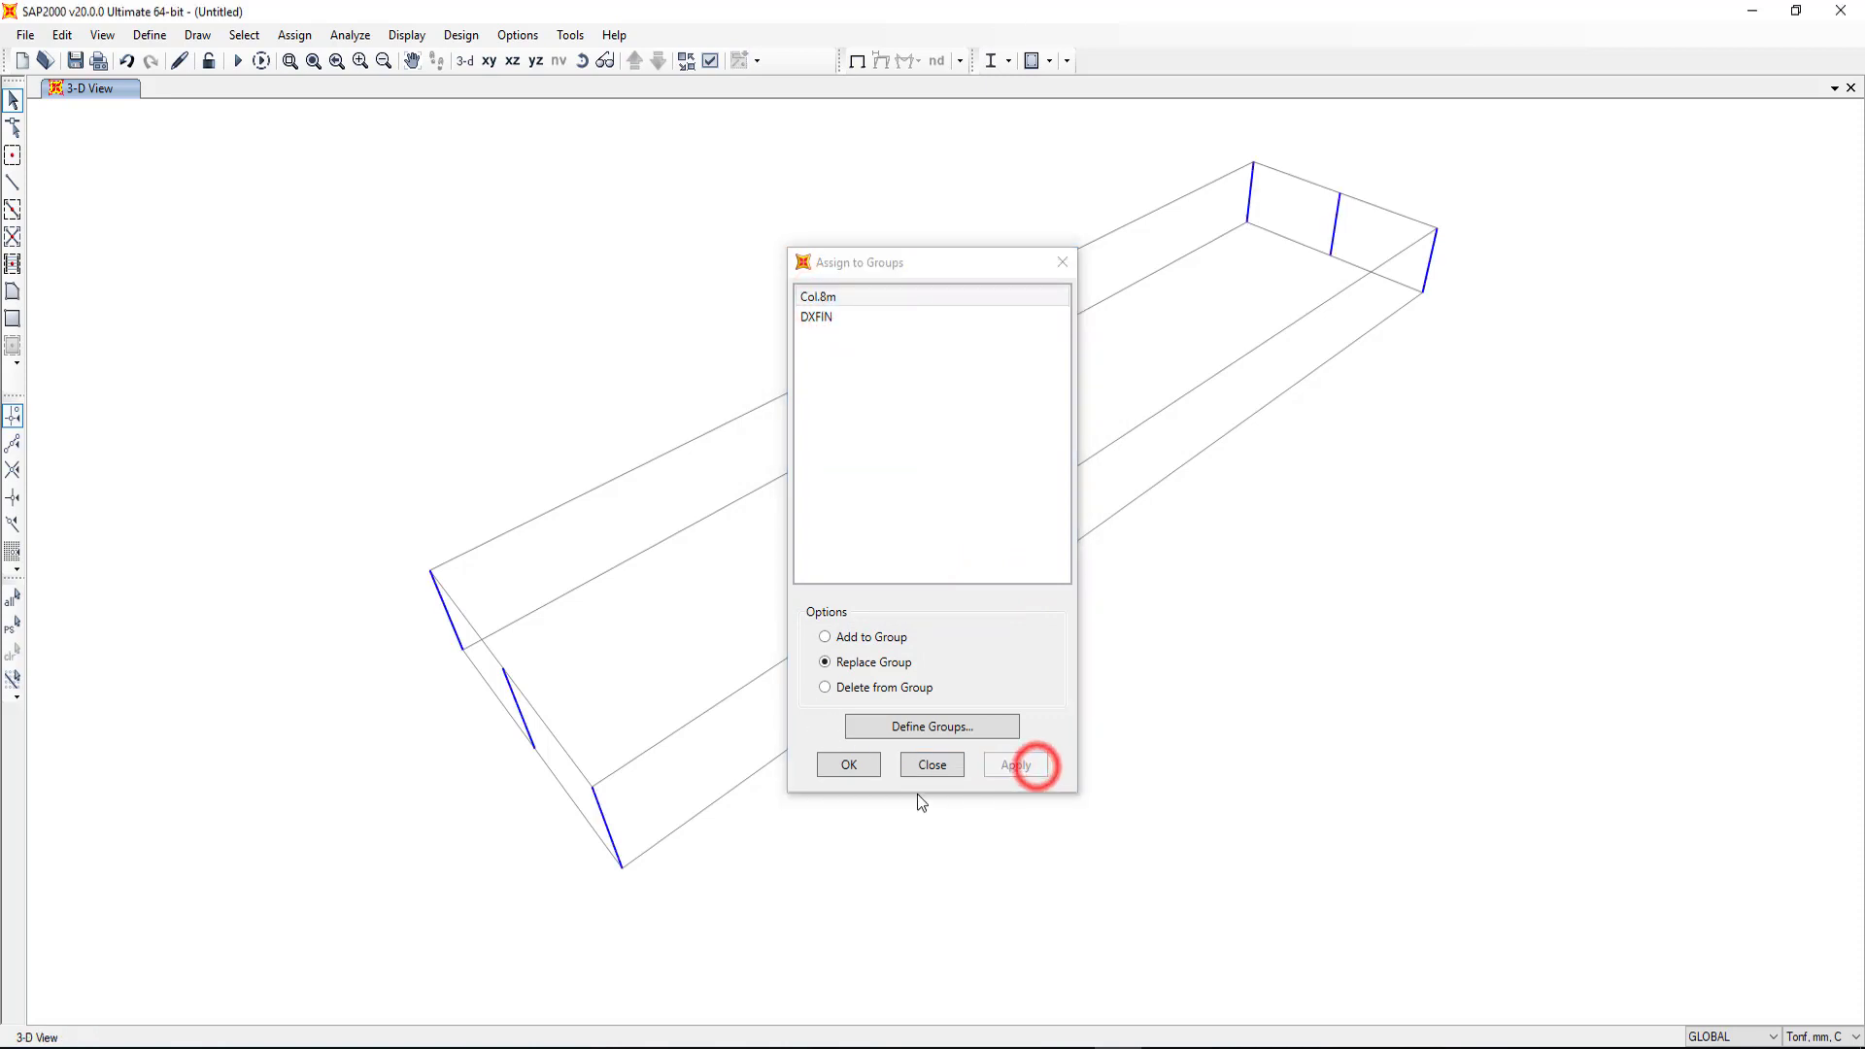
click(850, 765)
click(889, 704)
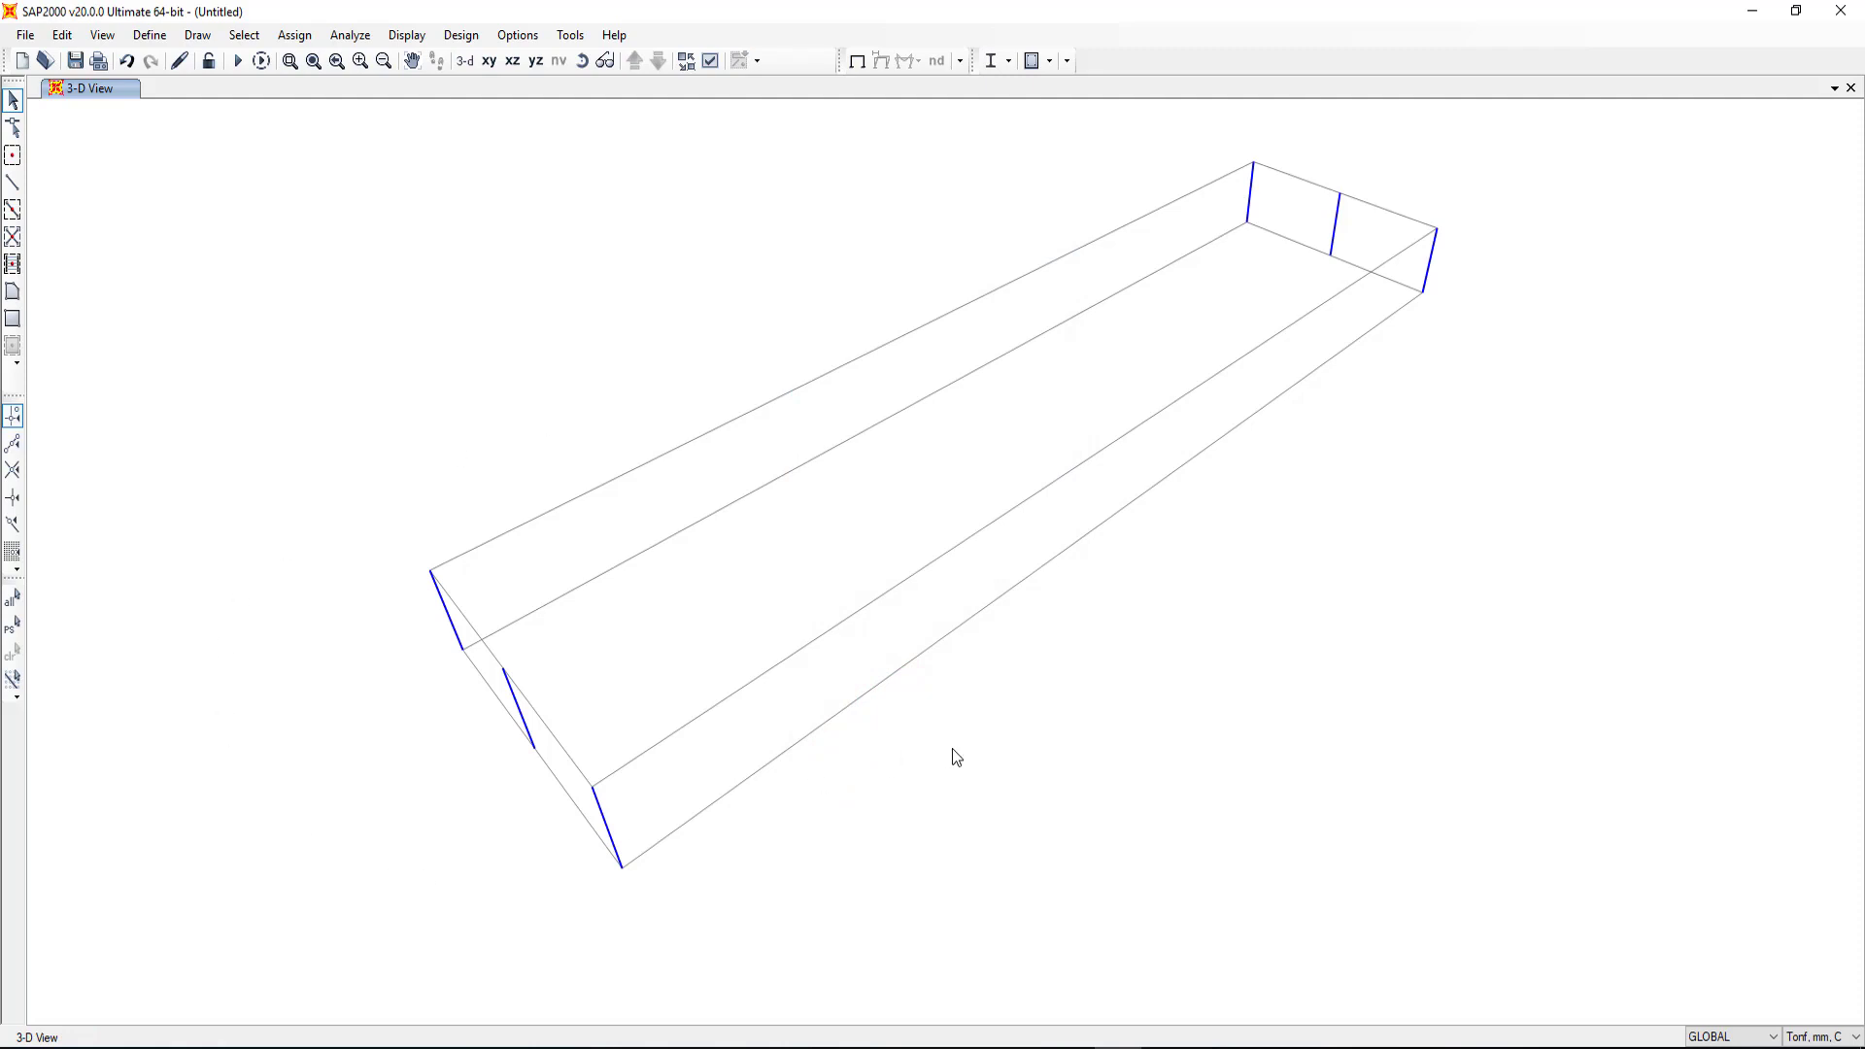
drag(220, 141, 1598, 911)
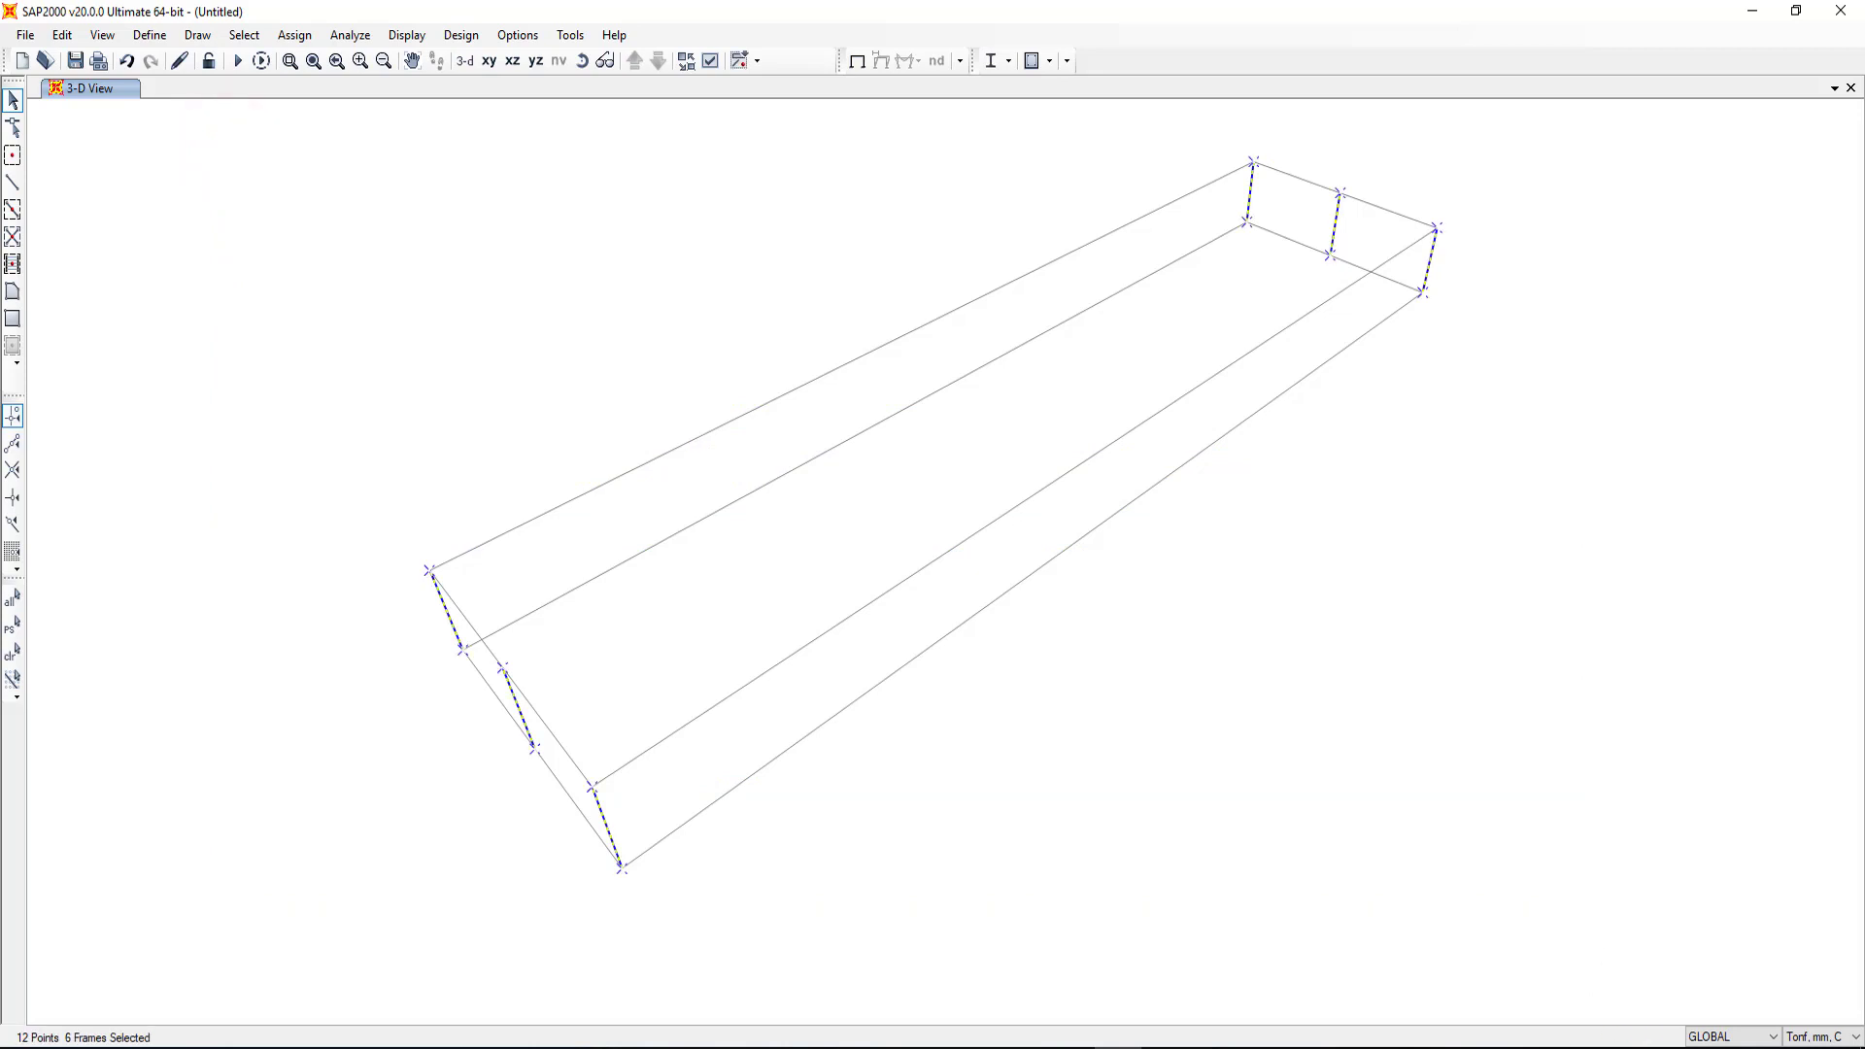
click(1218, 649)
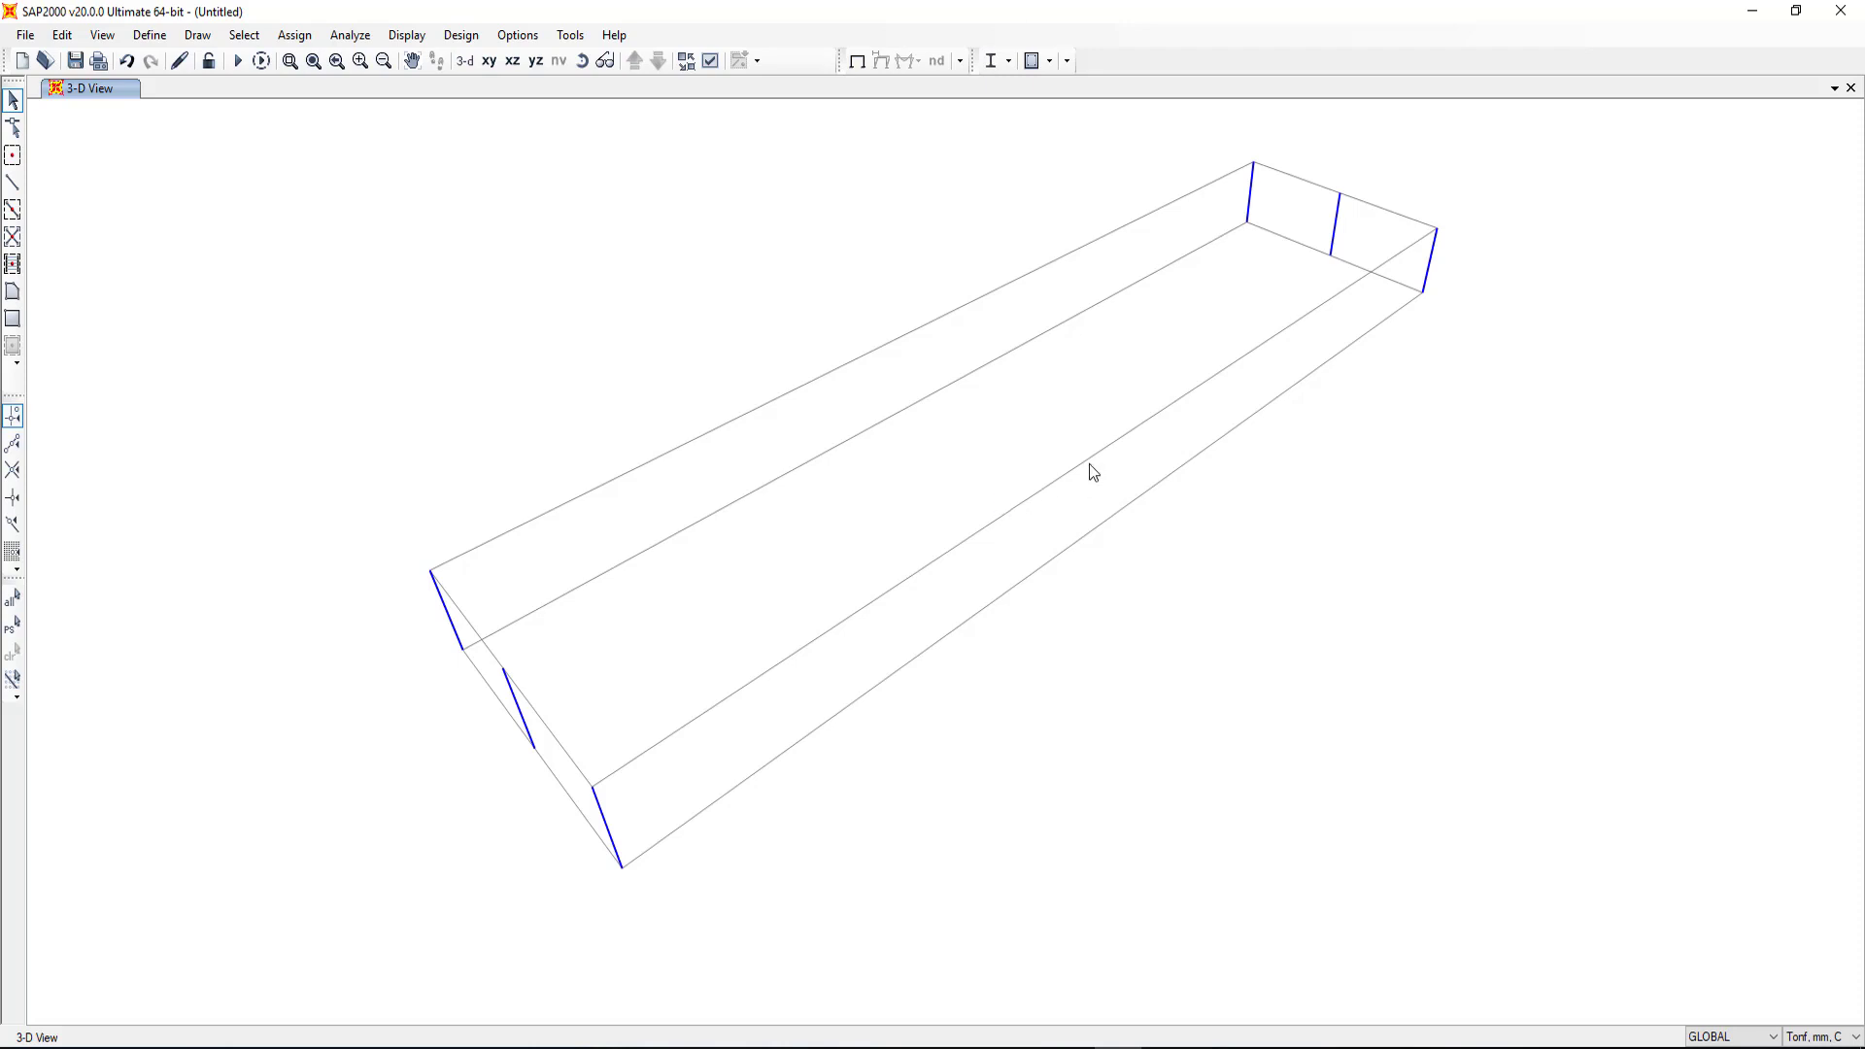
click(262, 39)
click(250, 31)
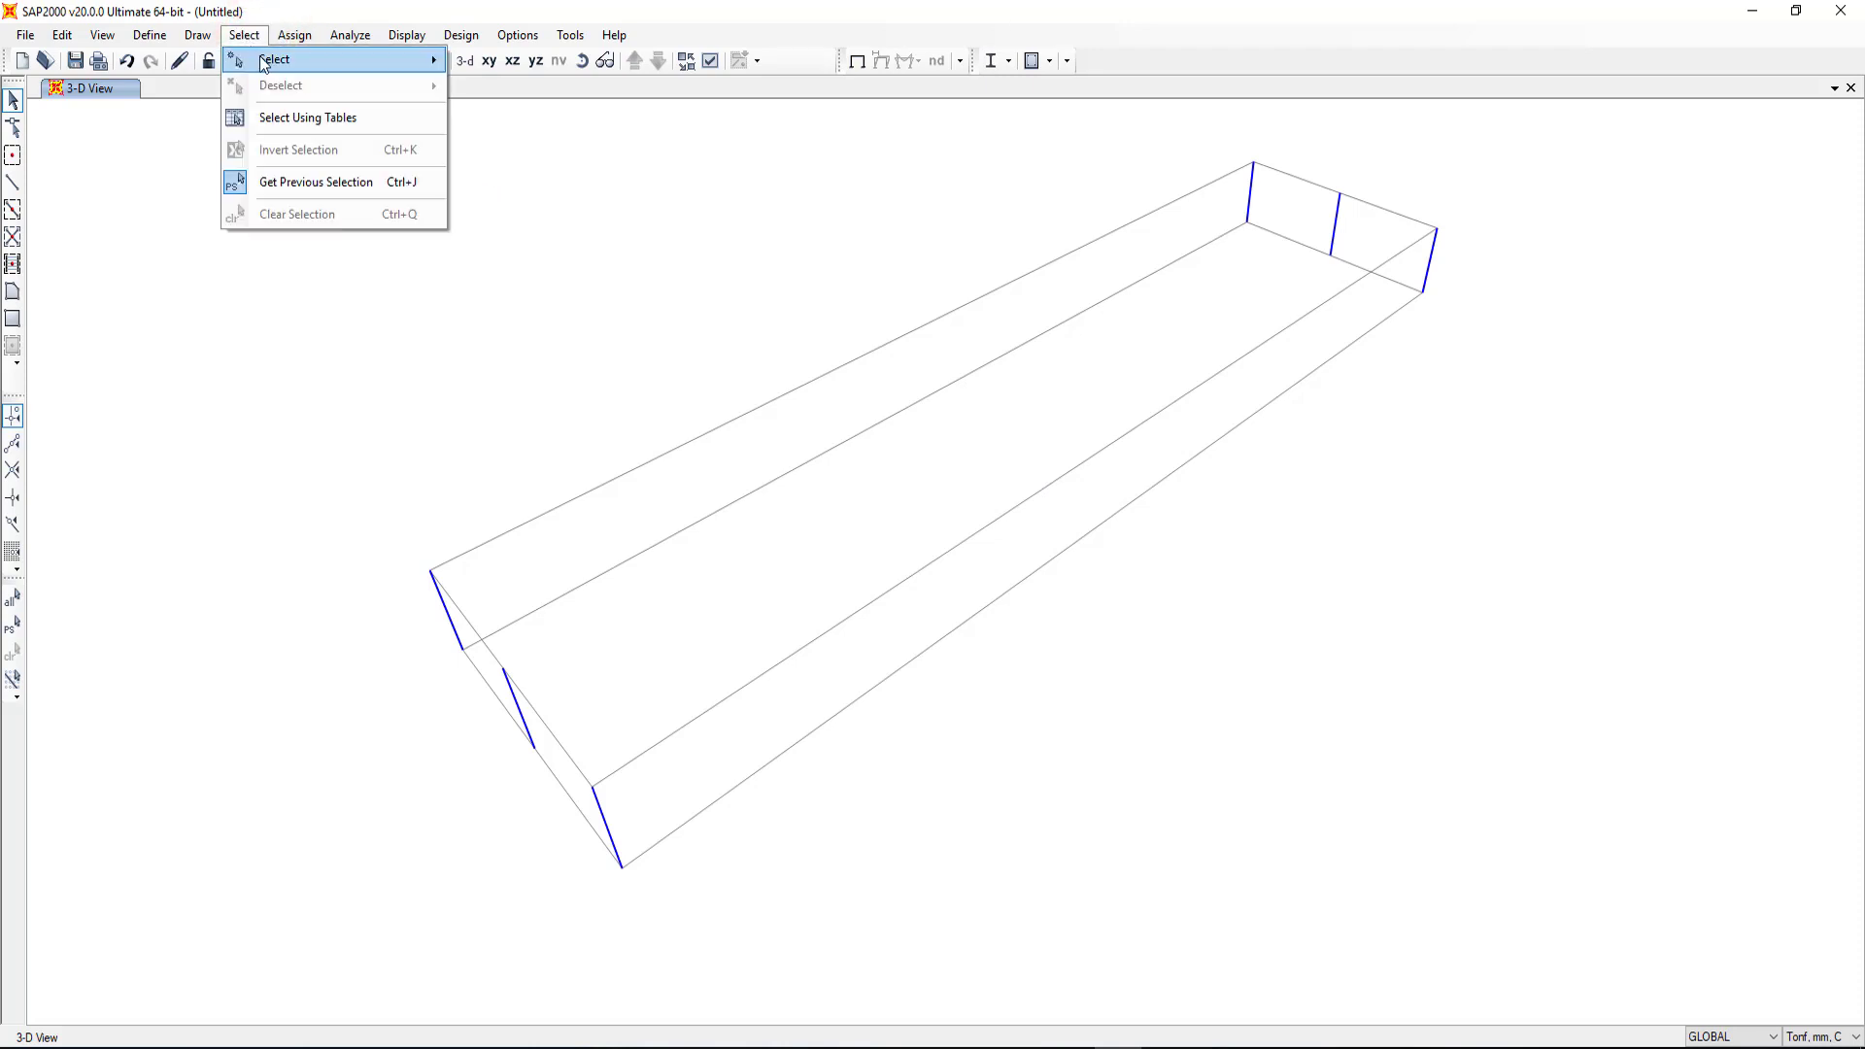
mouse_move(274, 60)
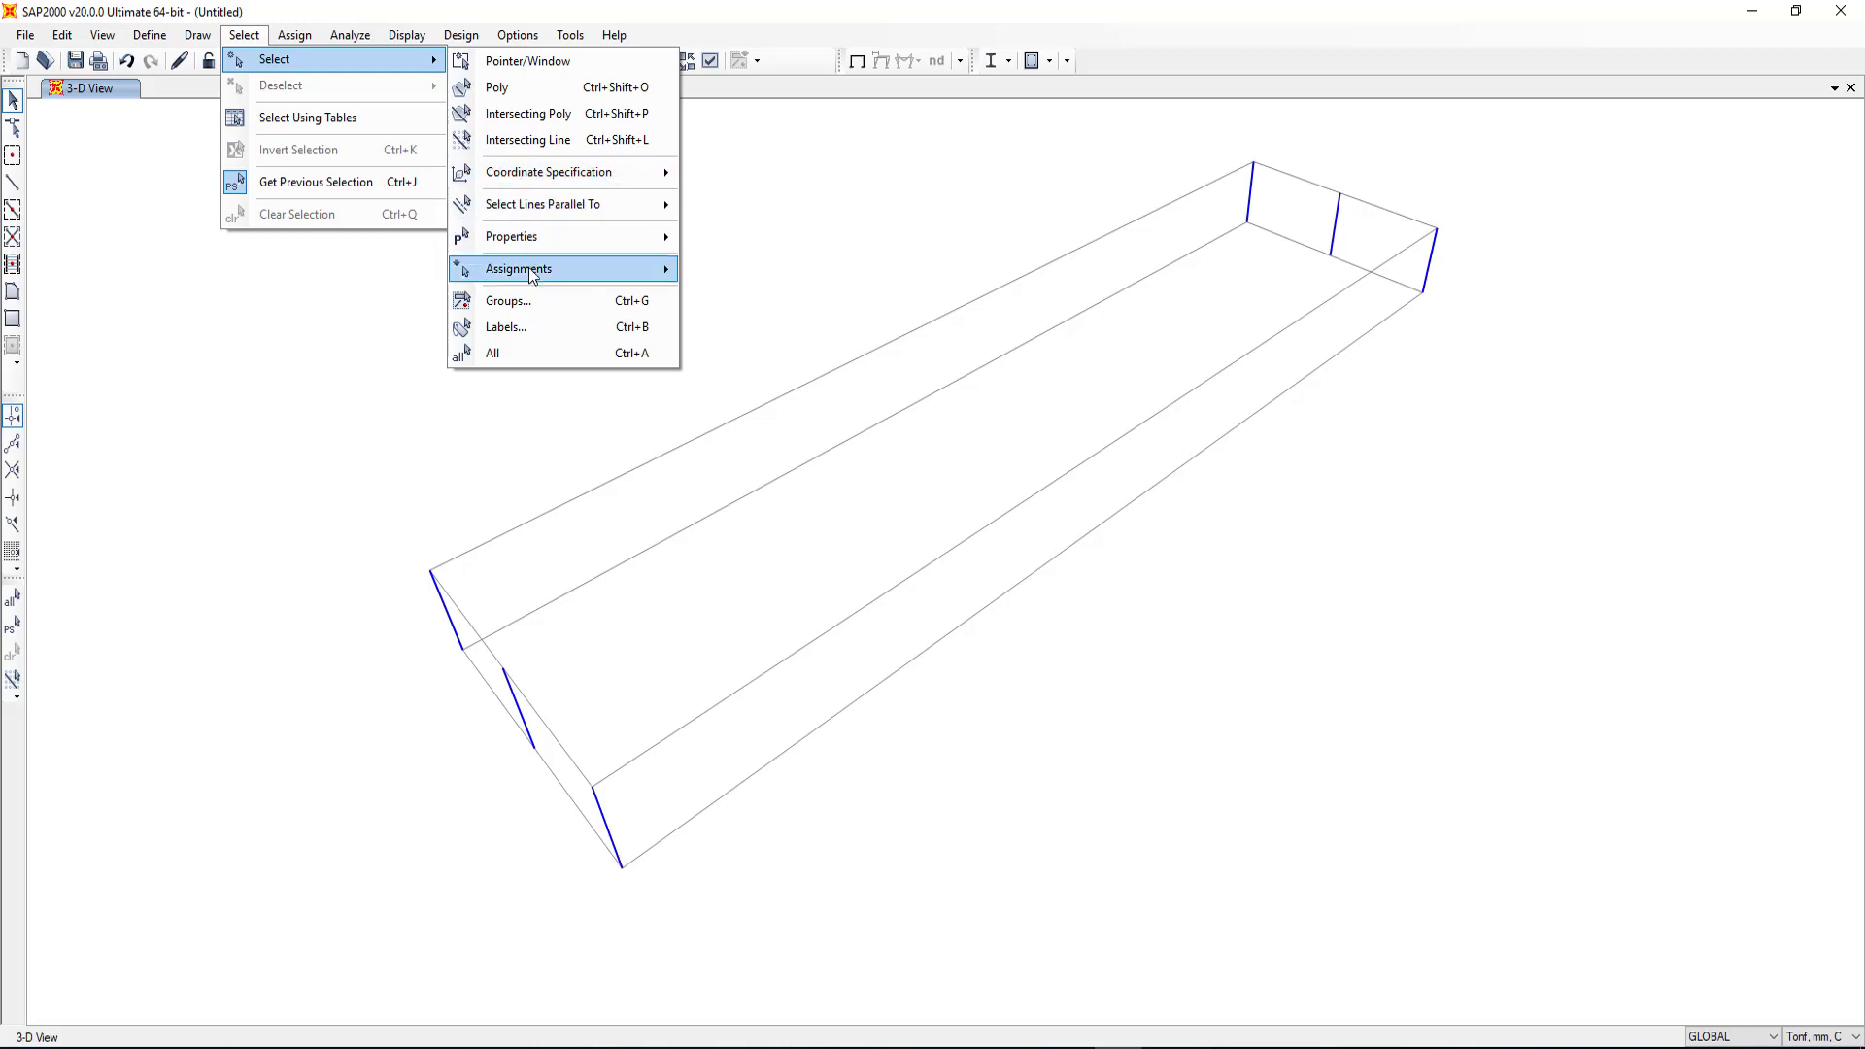
click(533, 307)
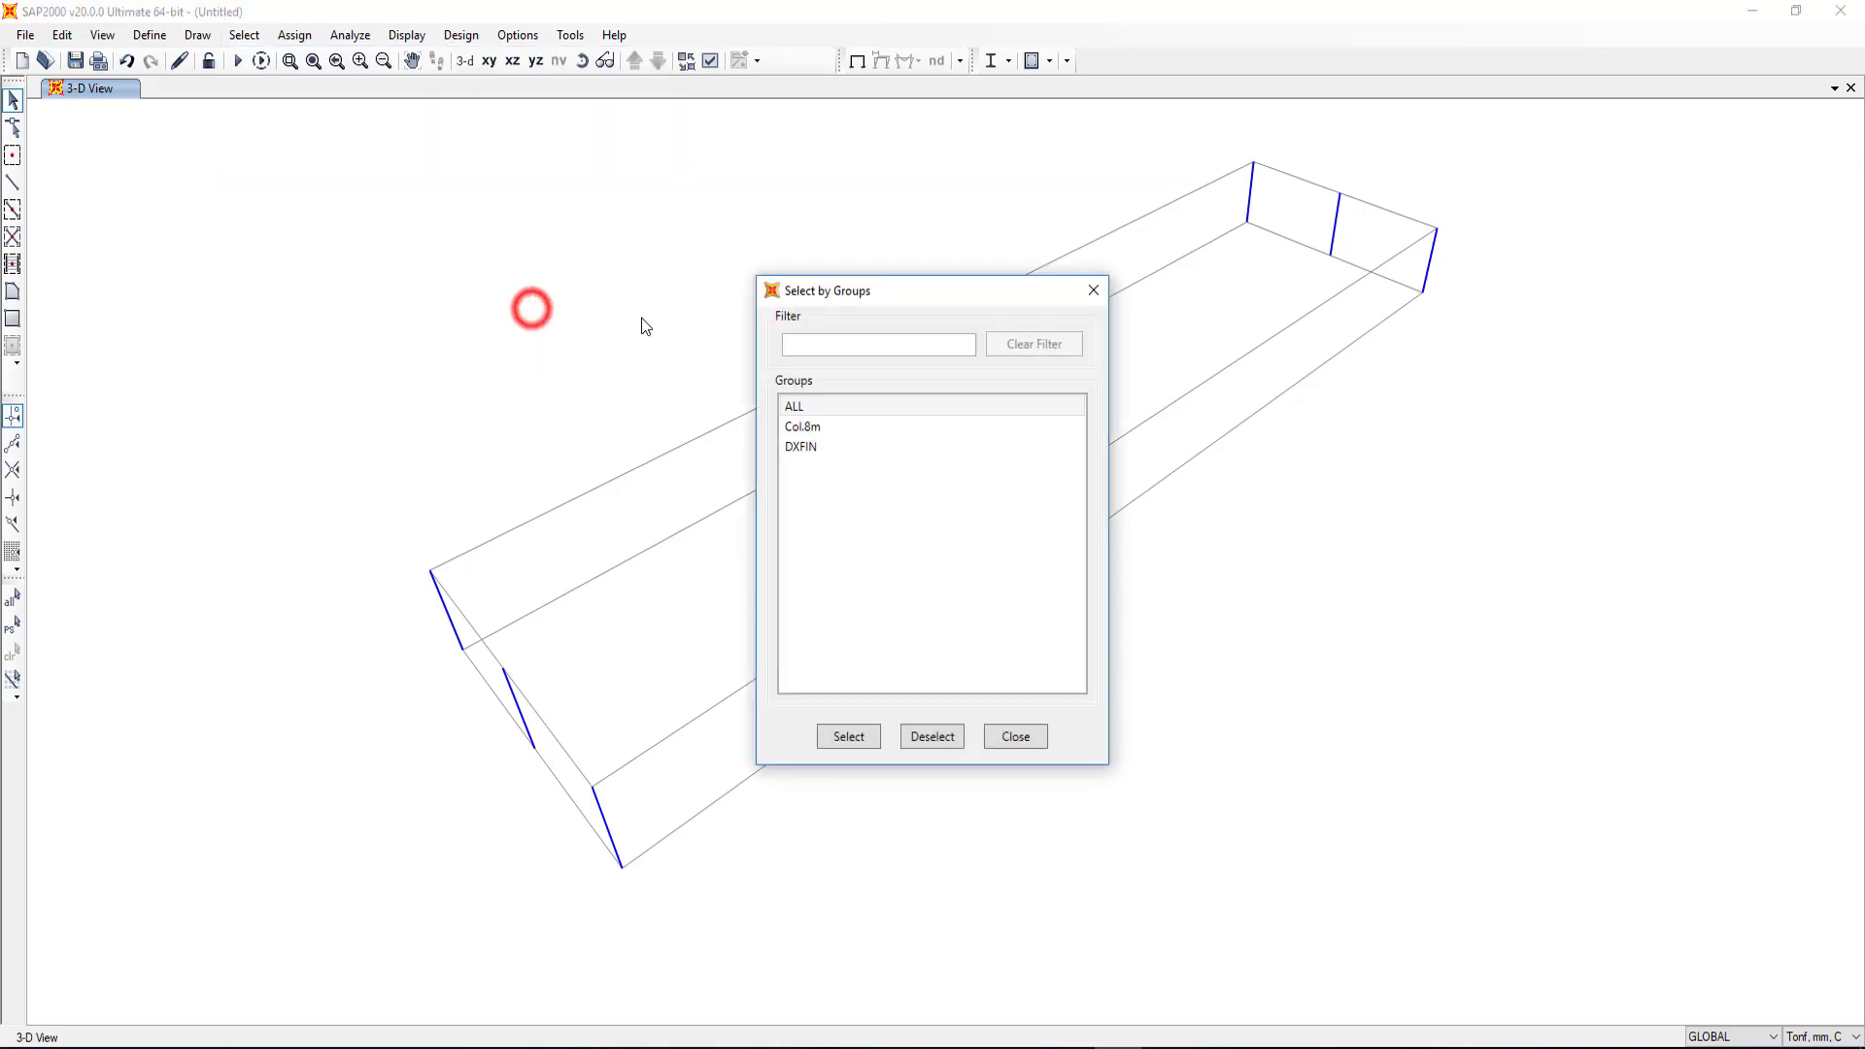
click(854, 433)
click(857, 739)
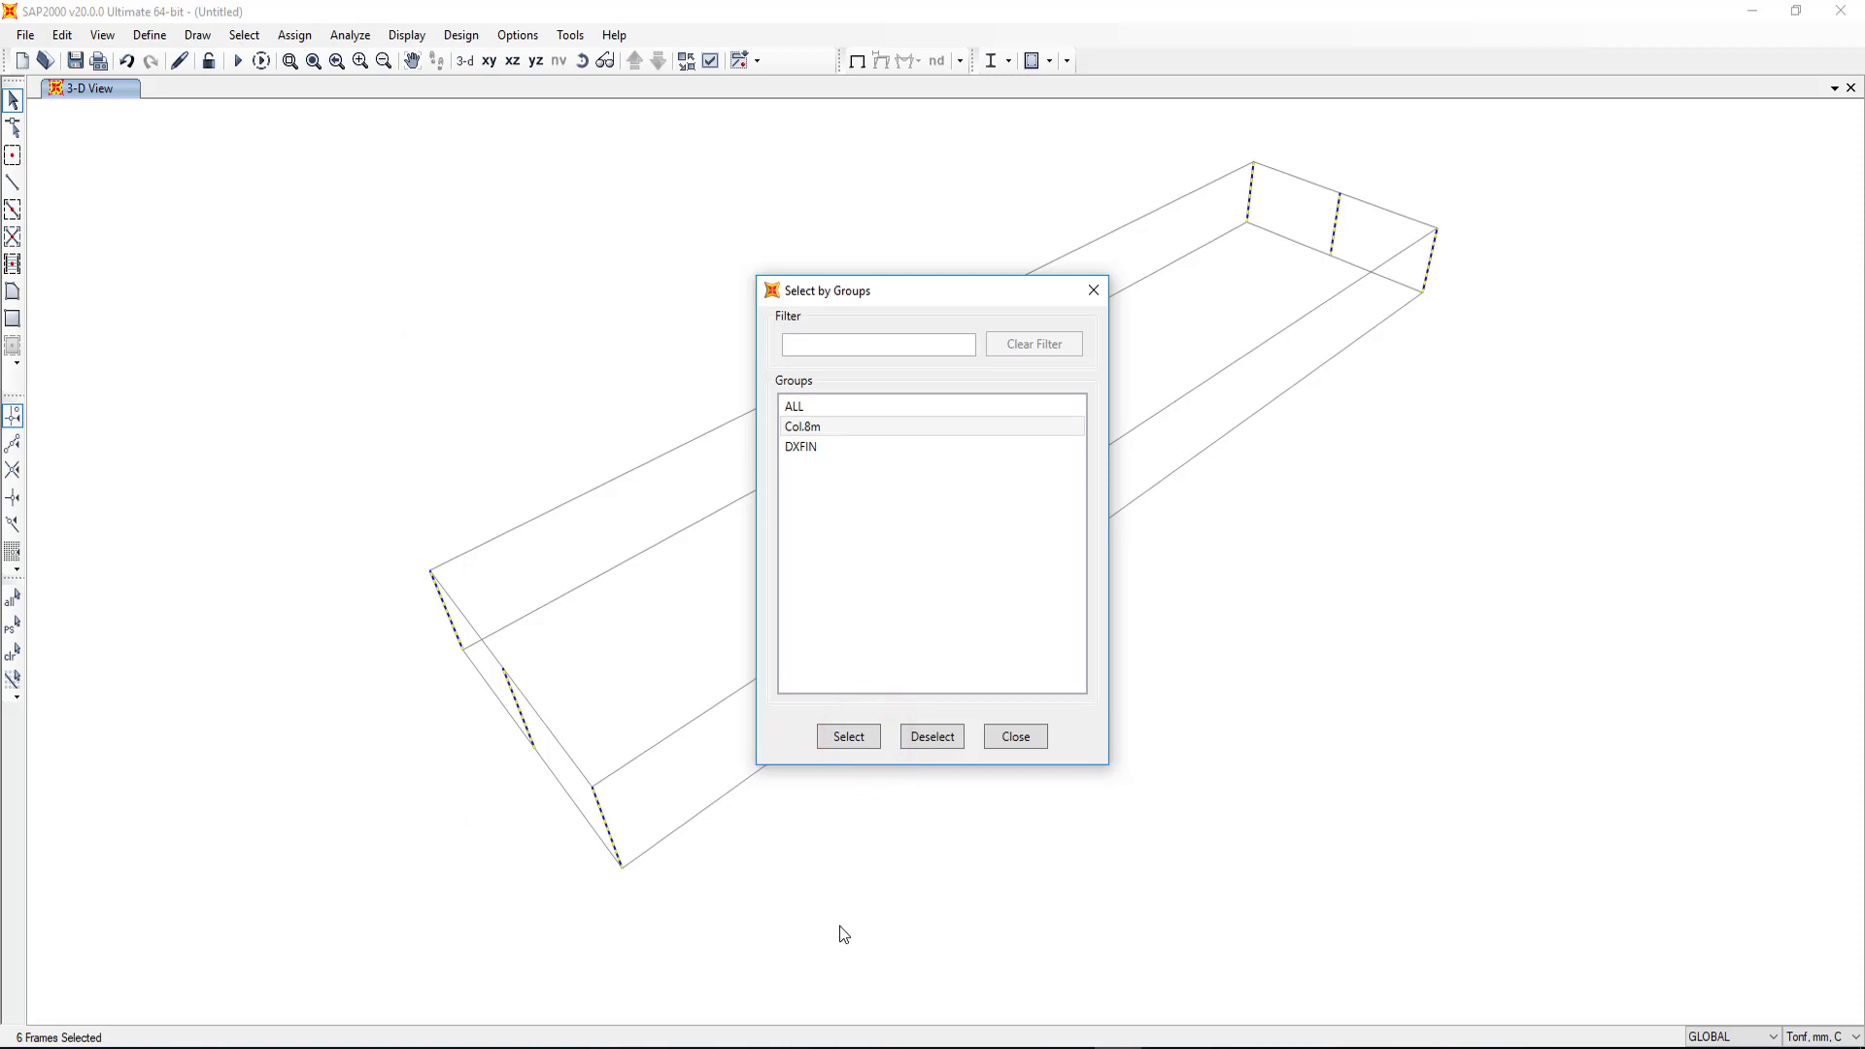
click(1093, 290)
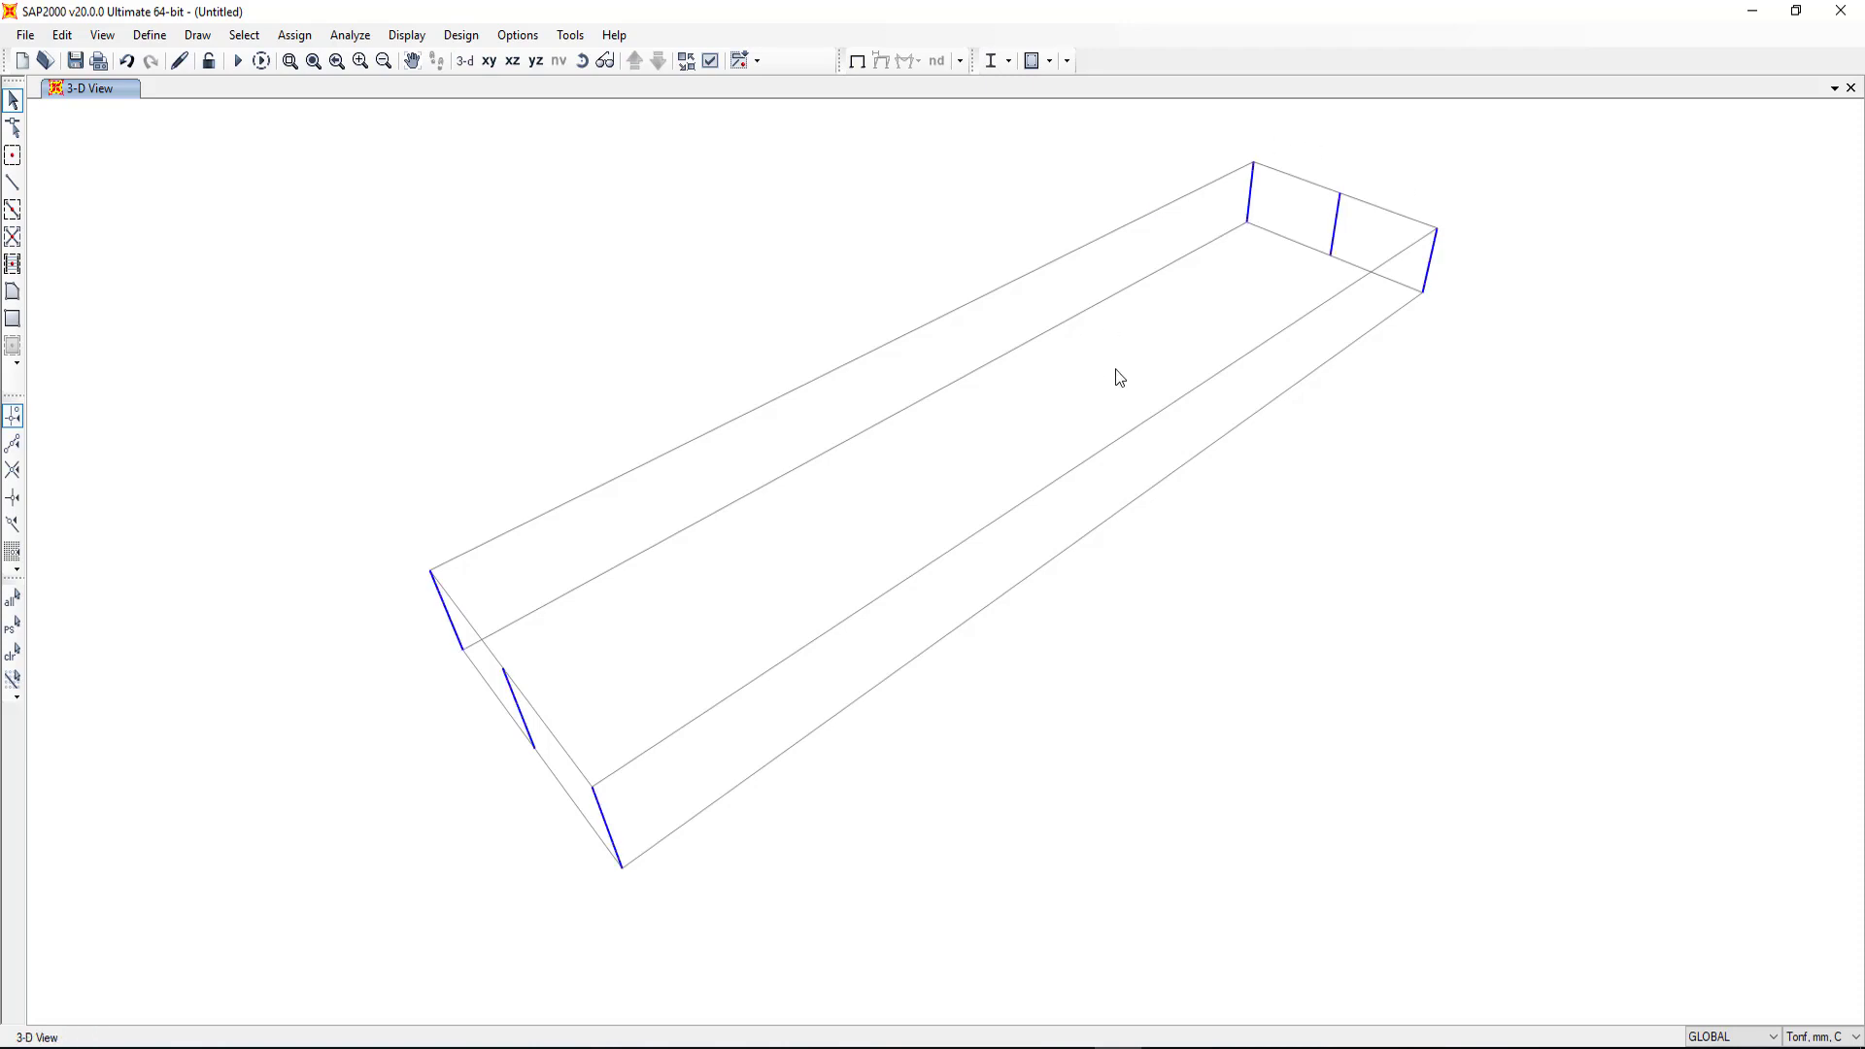
click(1053, 387)
Step: Save the model as 1 inside a new Desktop folder named SAP Model
key(ctrl+s)
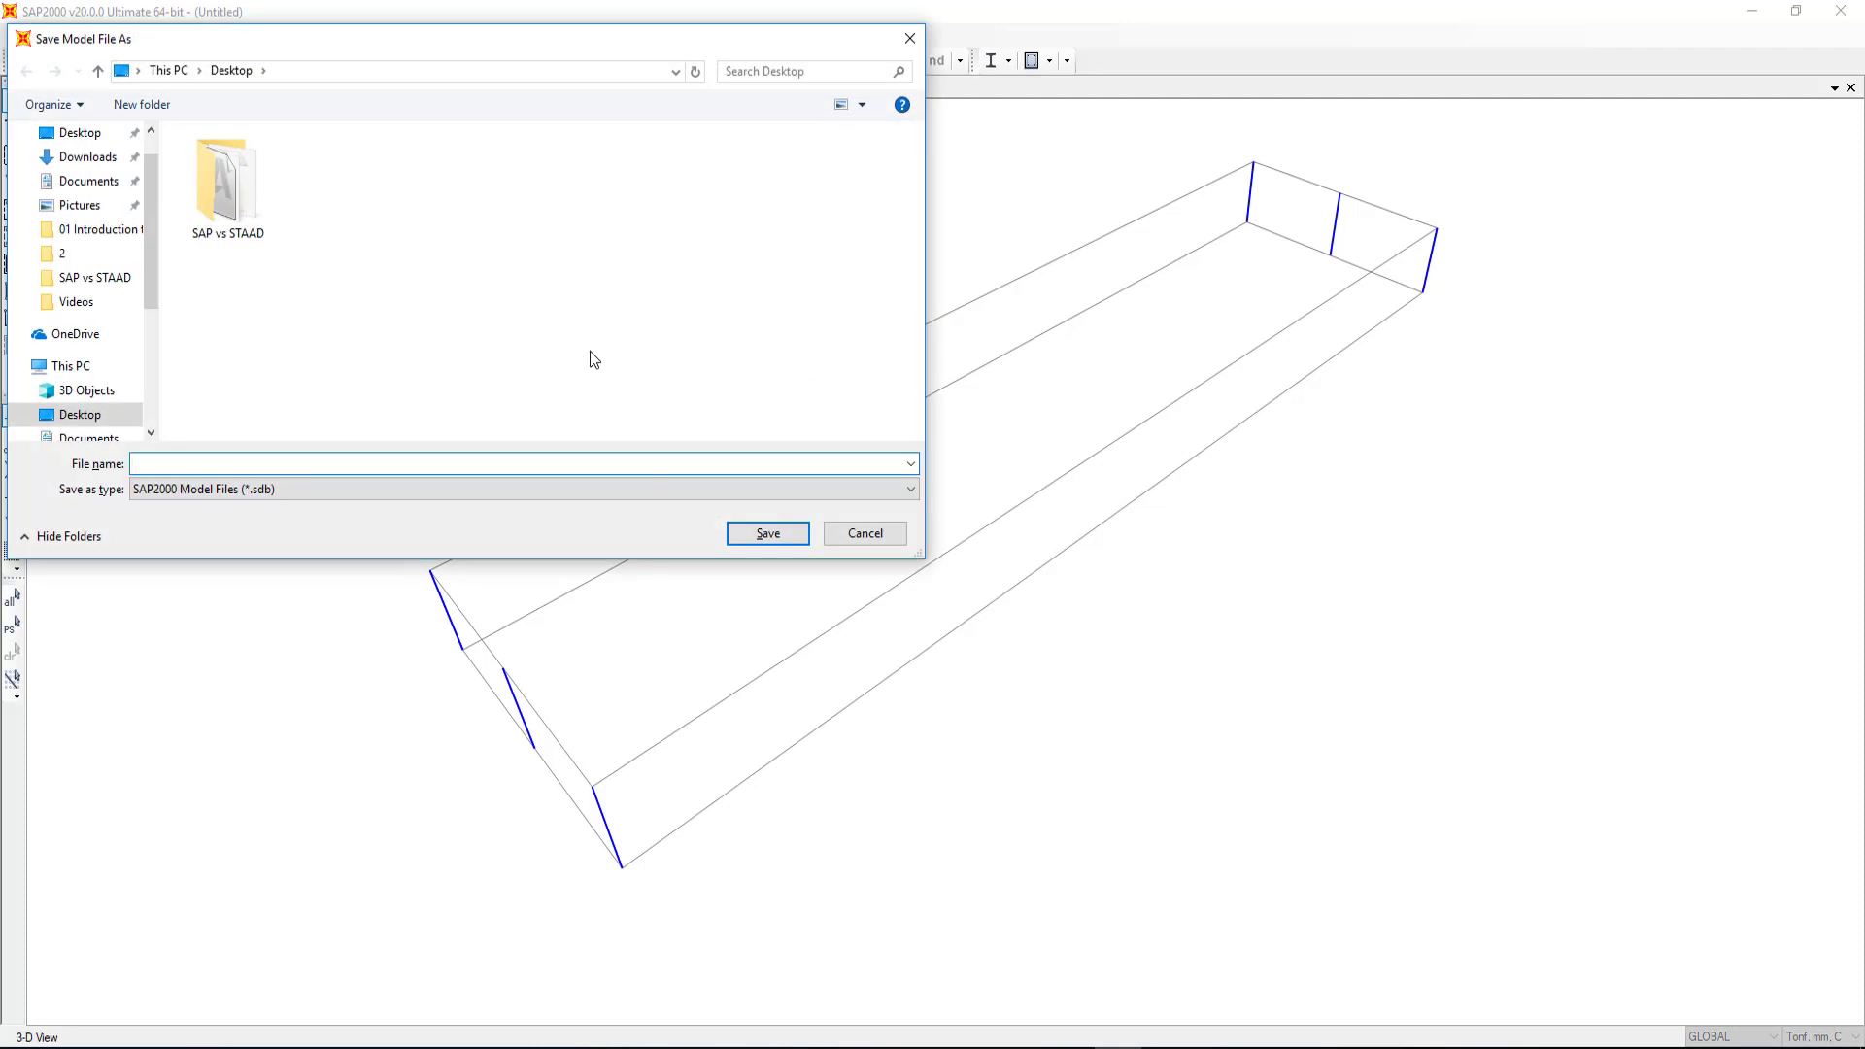
right_click(437, 238)
mouse_move(532, 446)
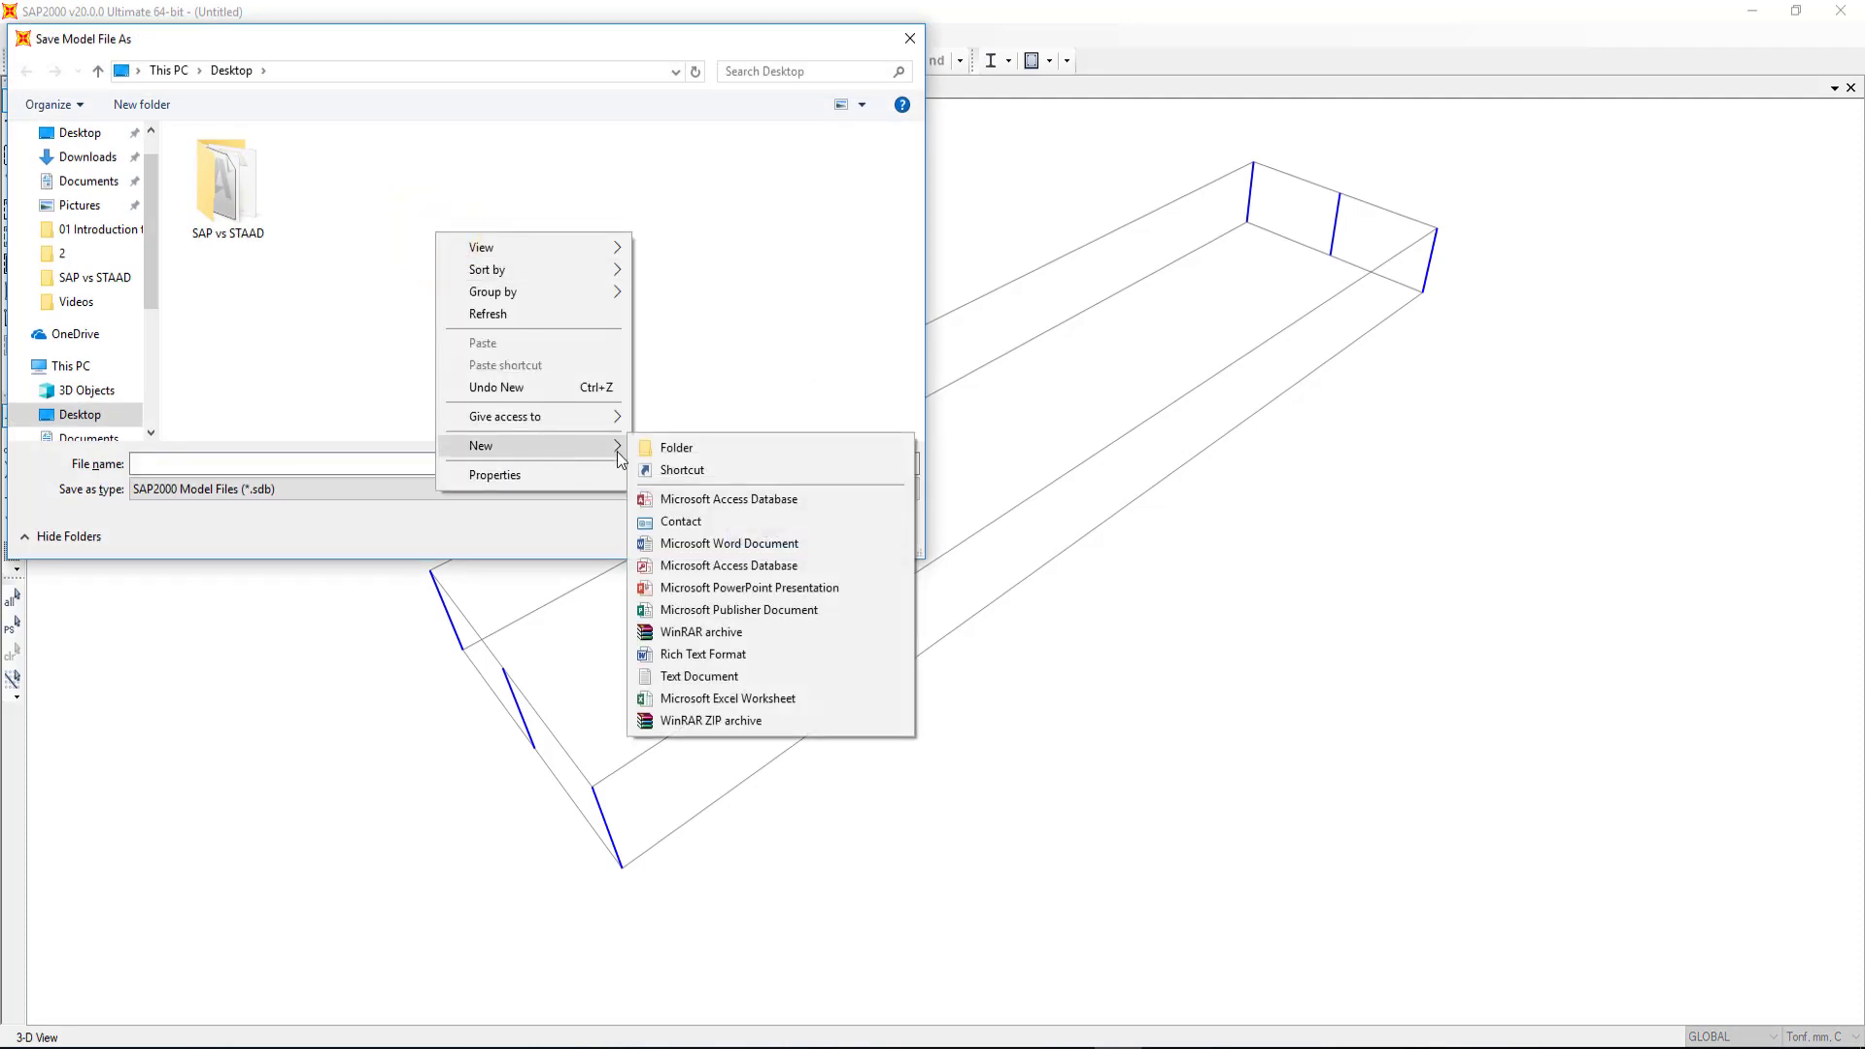
click(668, 449)
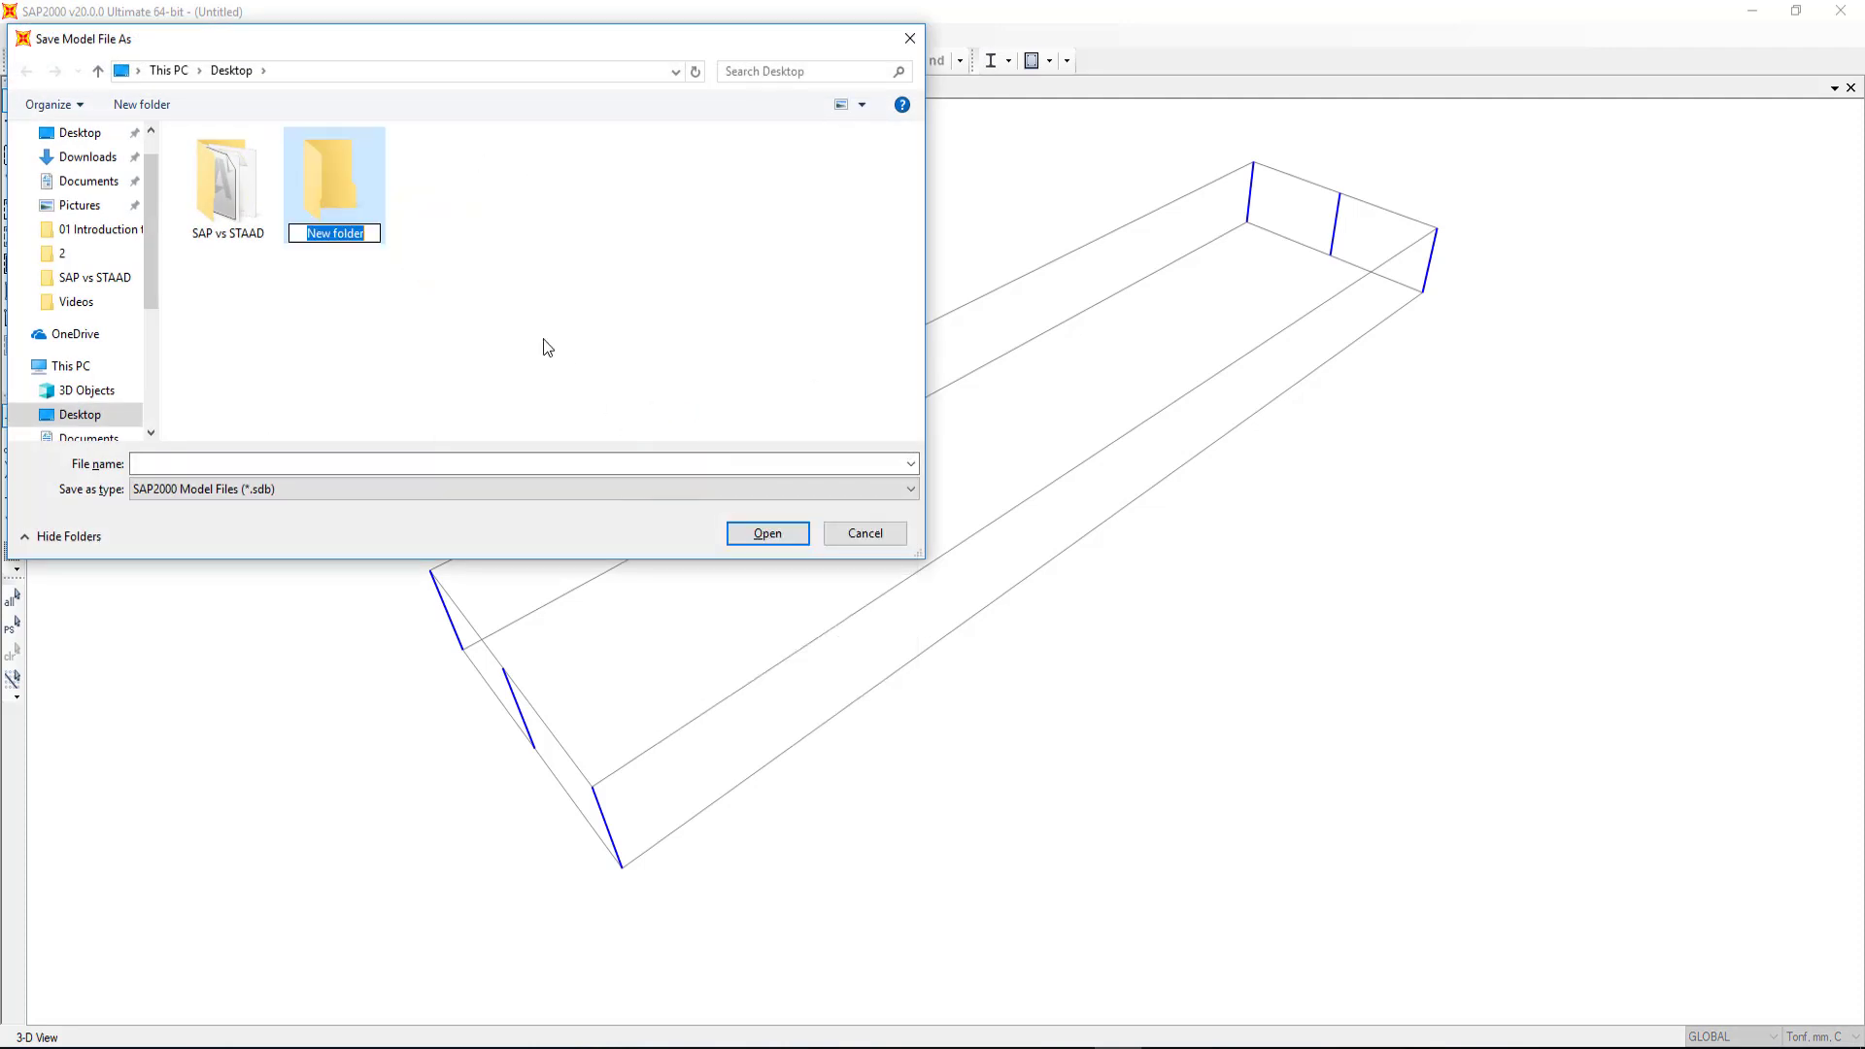
text(SA)
text(P Mod)
text(el)
key(Return)
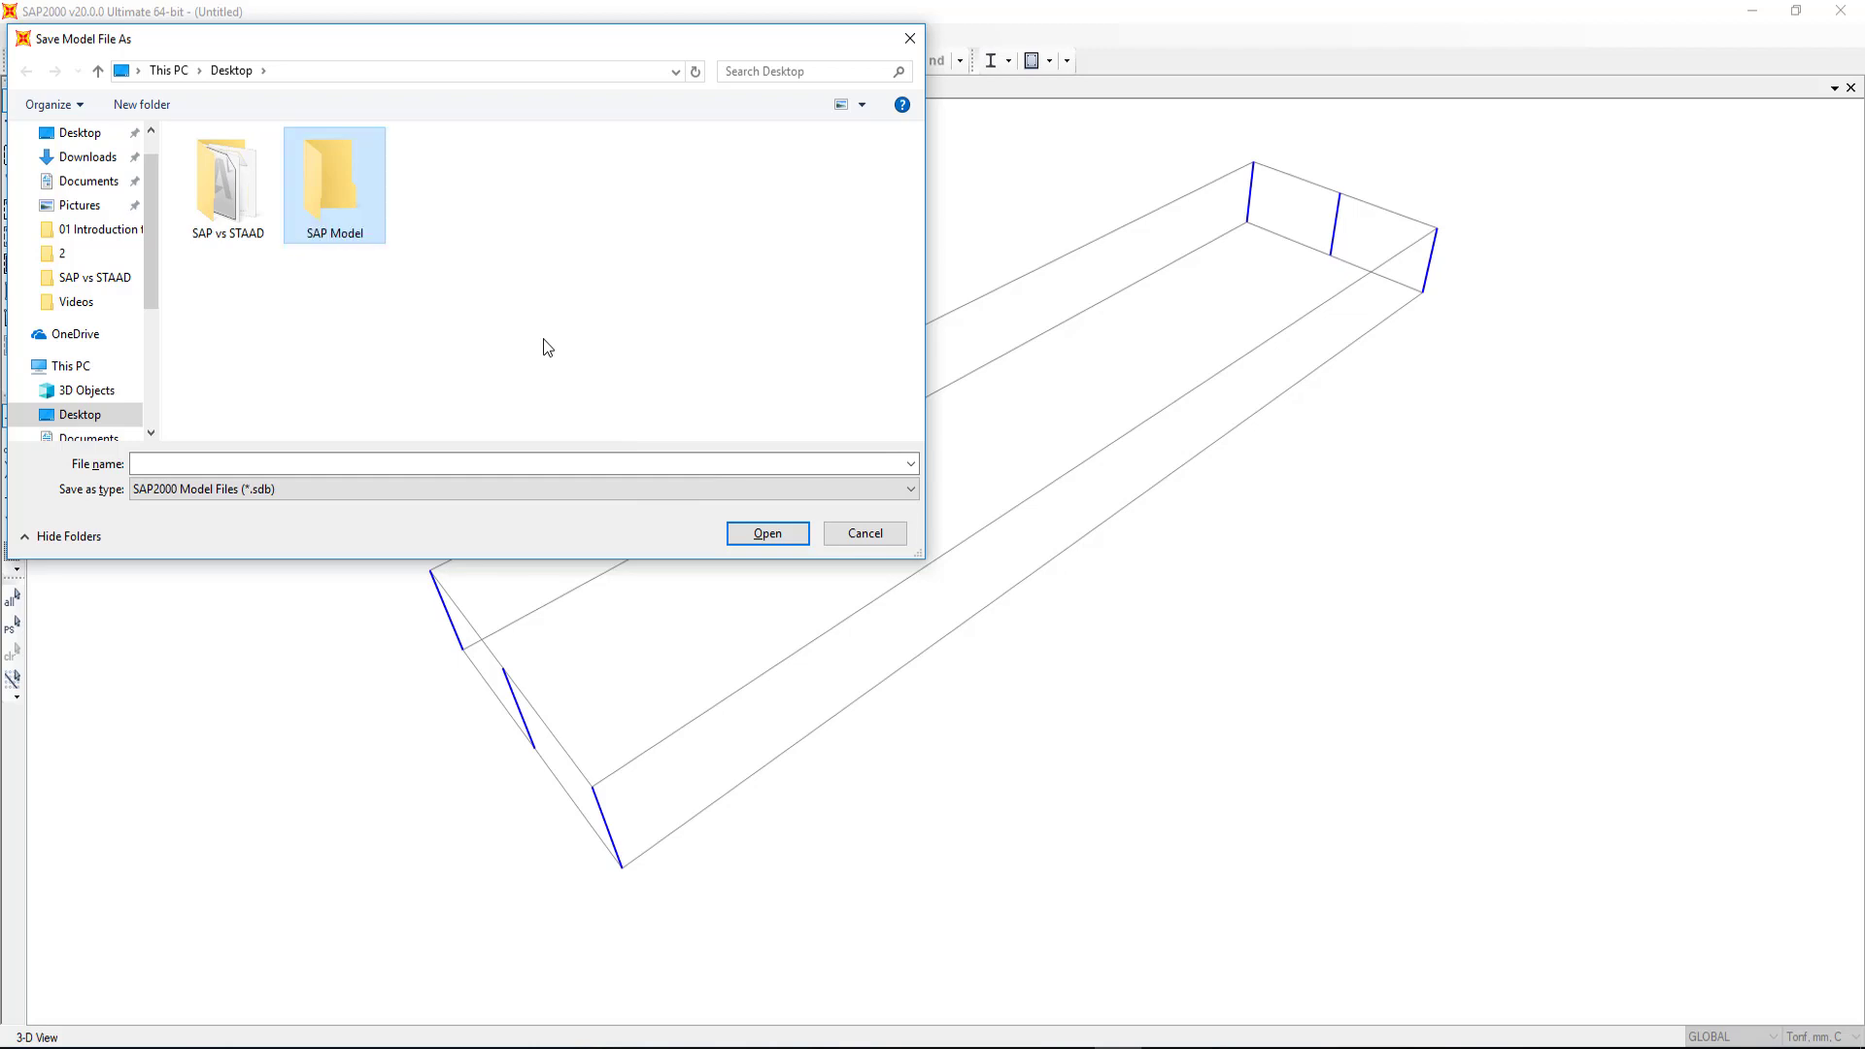
key(Return)
click(466, 309)
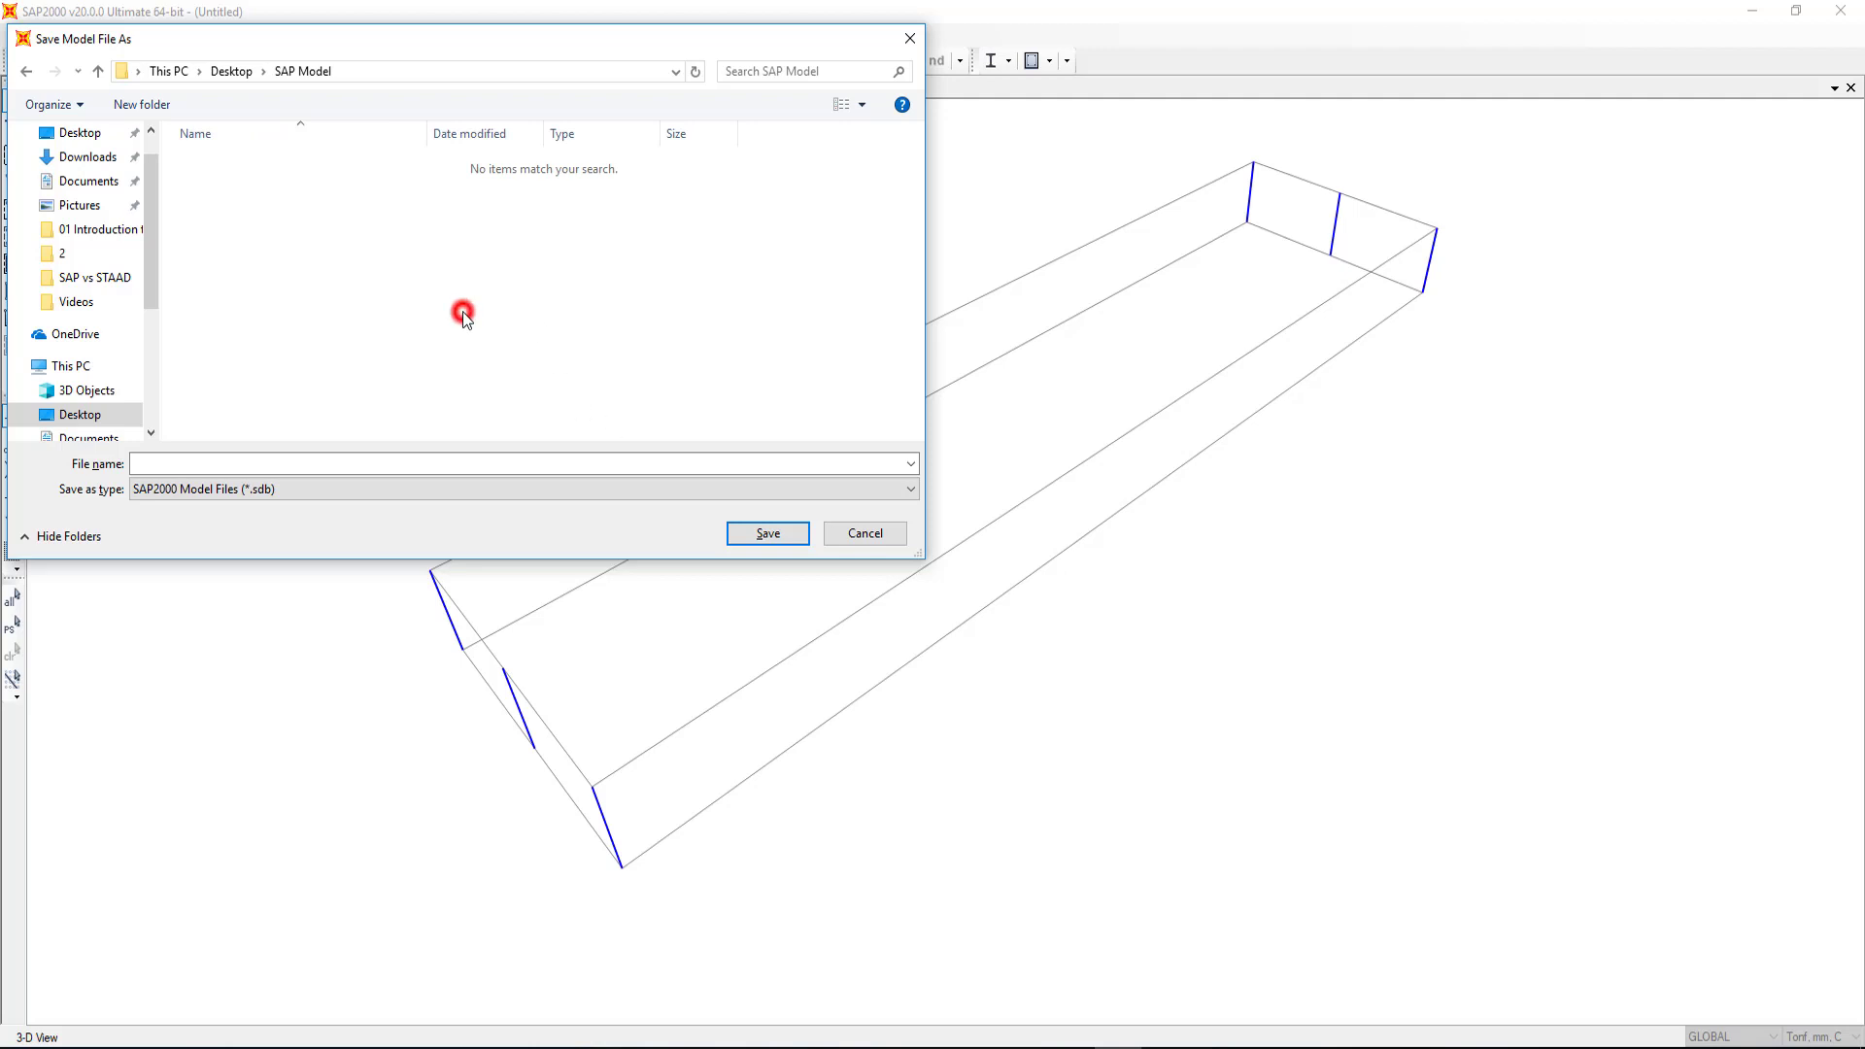
click(245, 460)
text(1)
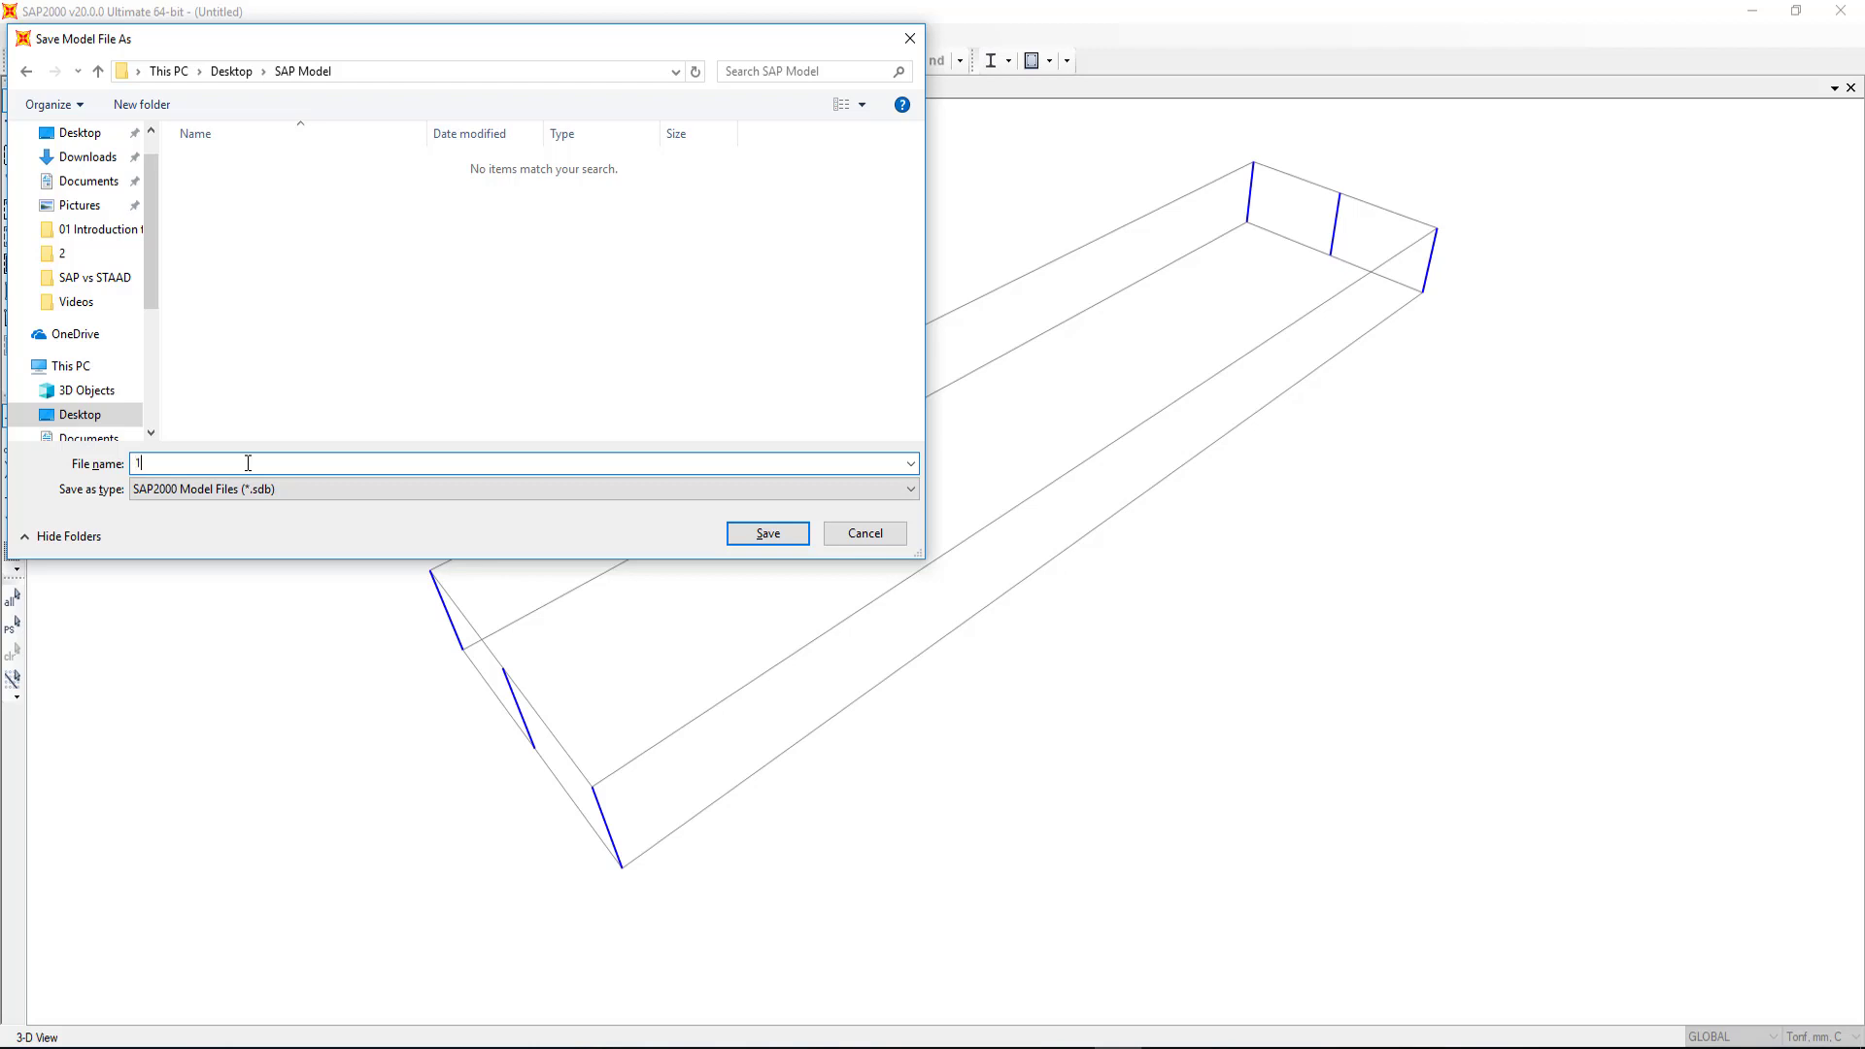
click(759, 535)
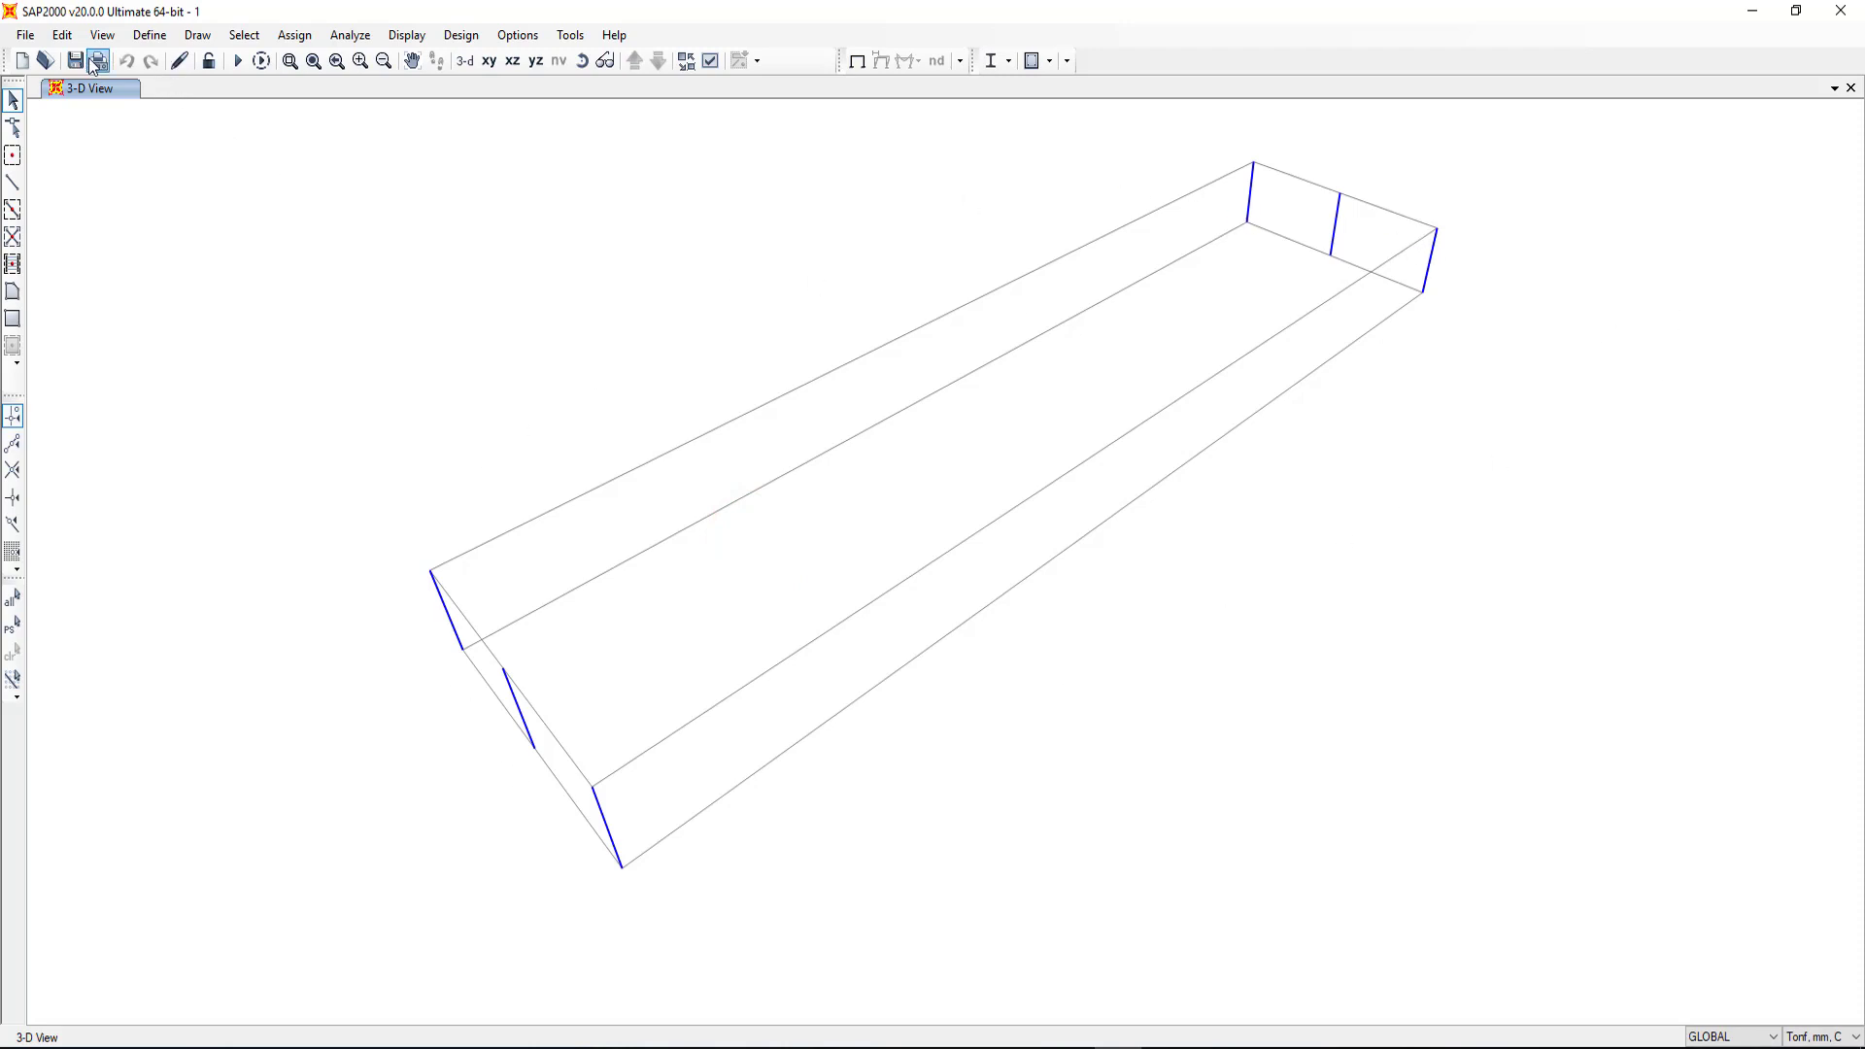
click(25, 35)
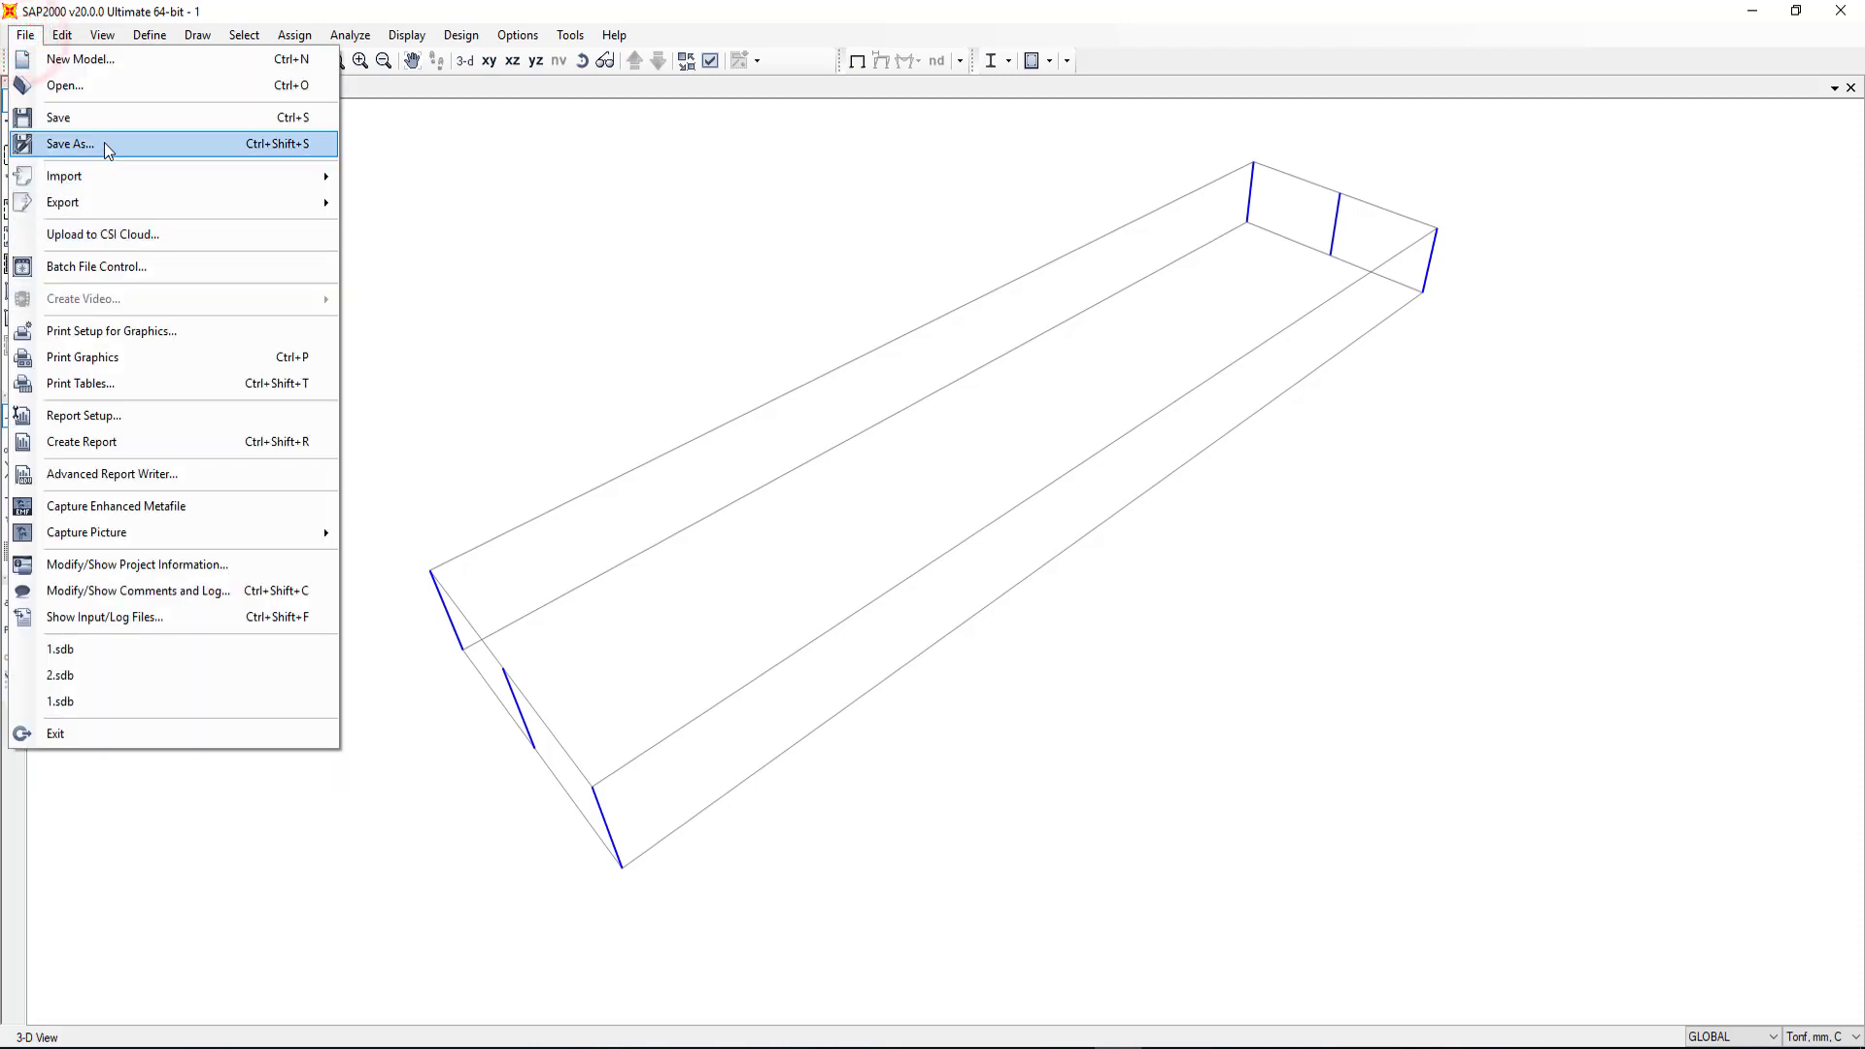
mouse_move(64, 177)
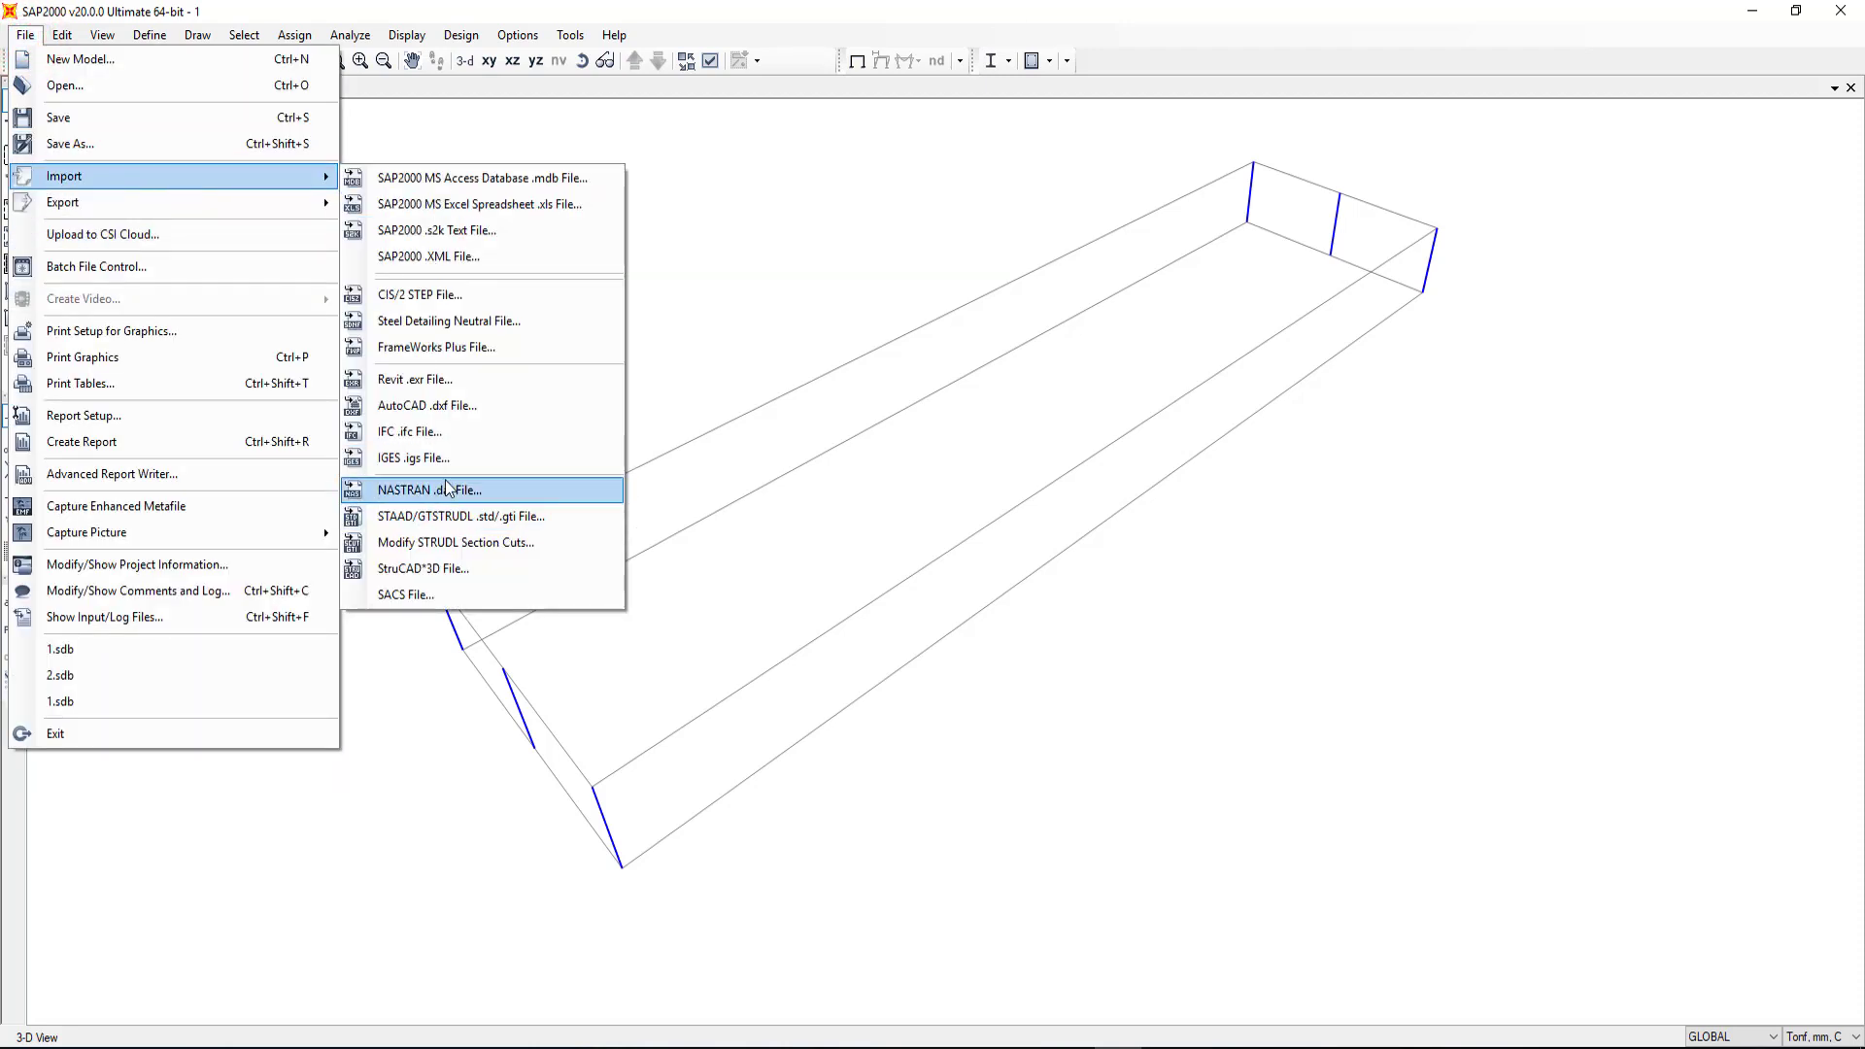
Step: Import the Struts layer of DXF.dxf as 56 frames with Z up
click(443, 408)
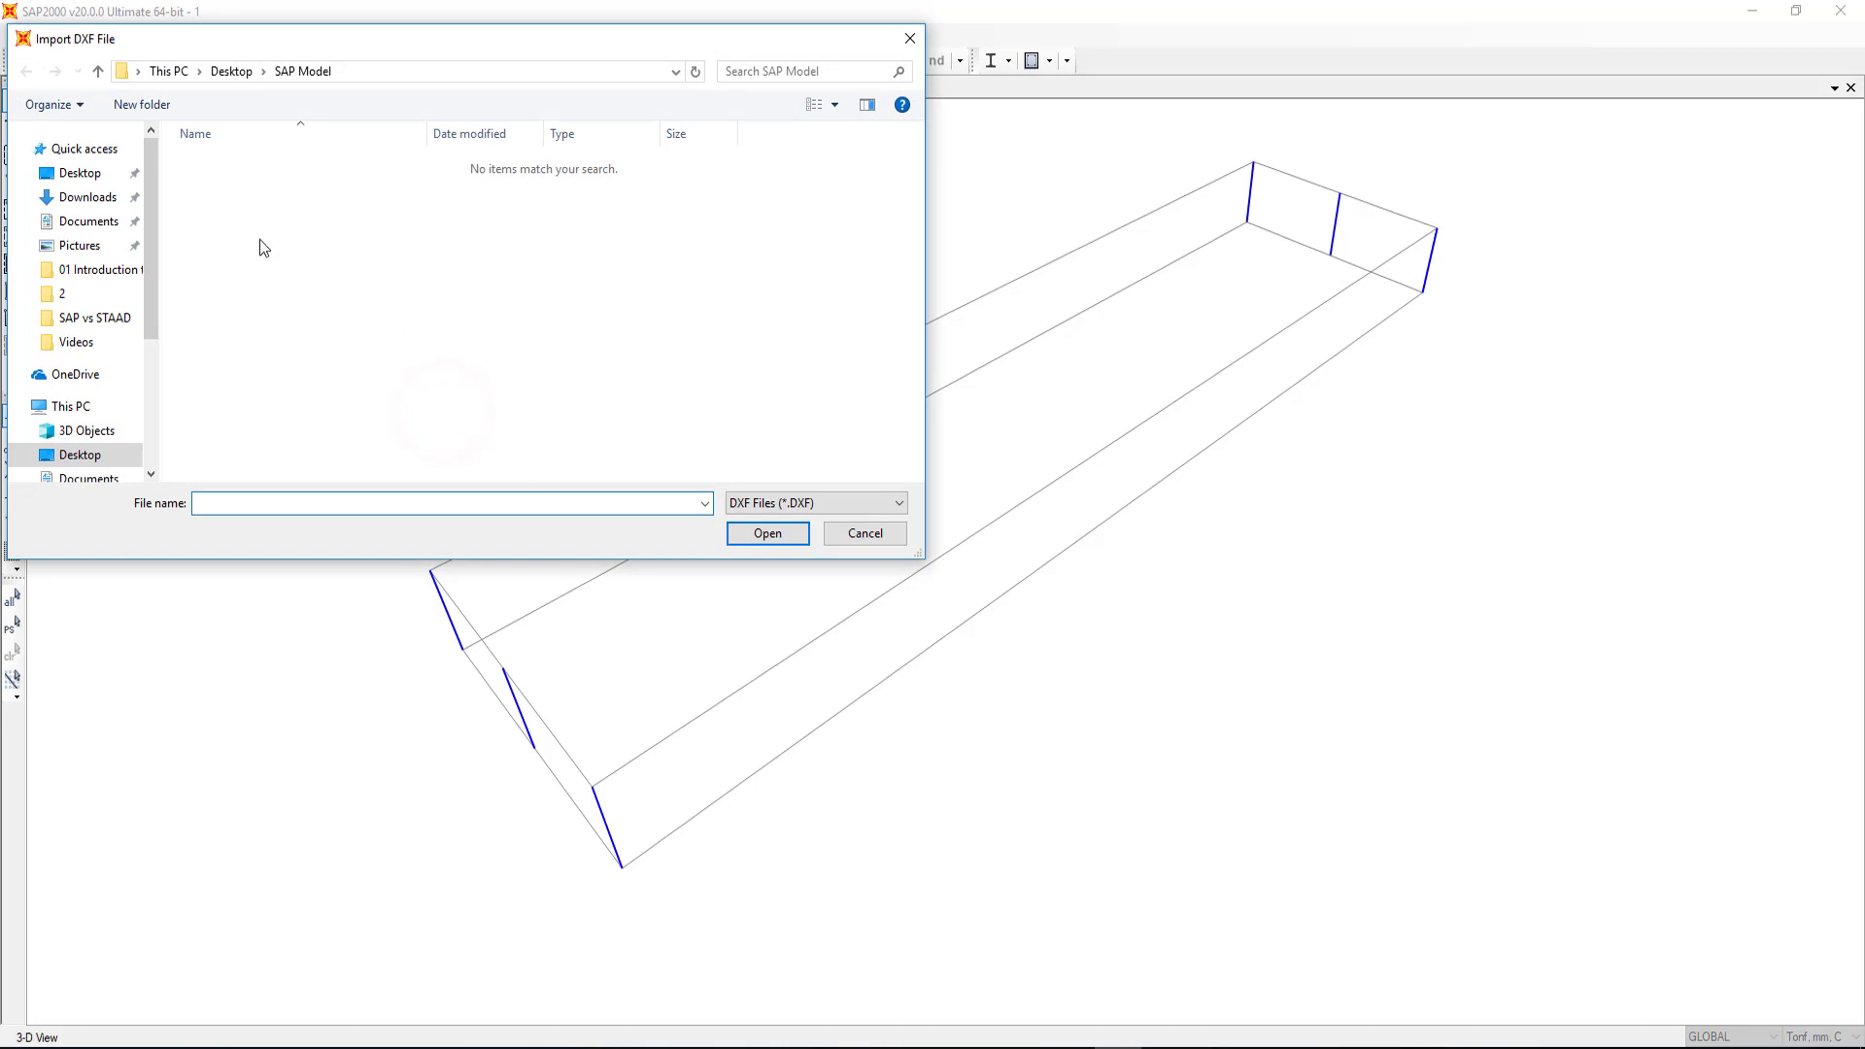
click(97, 175)
click(440, 180)
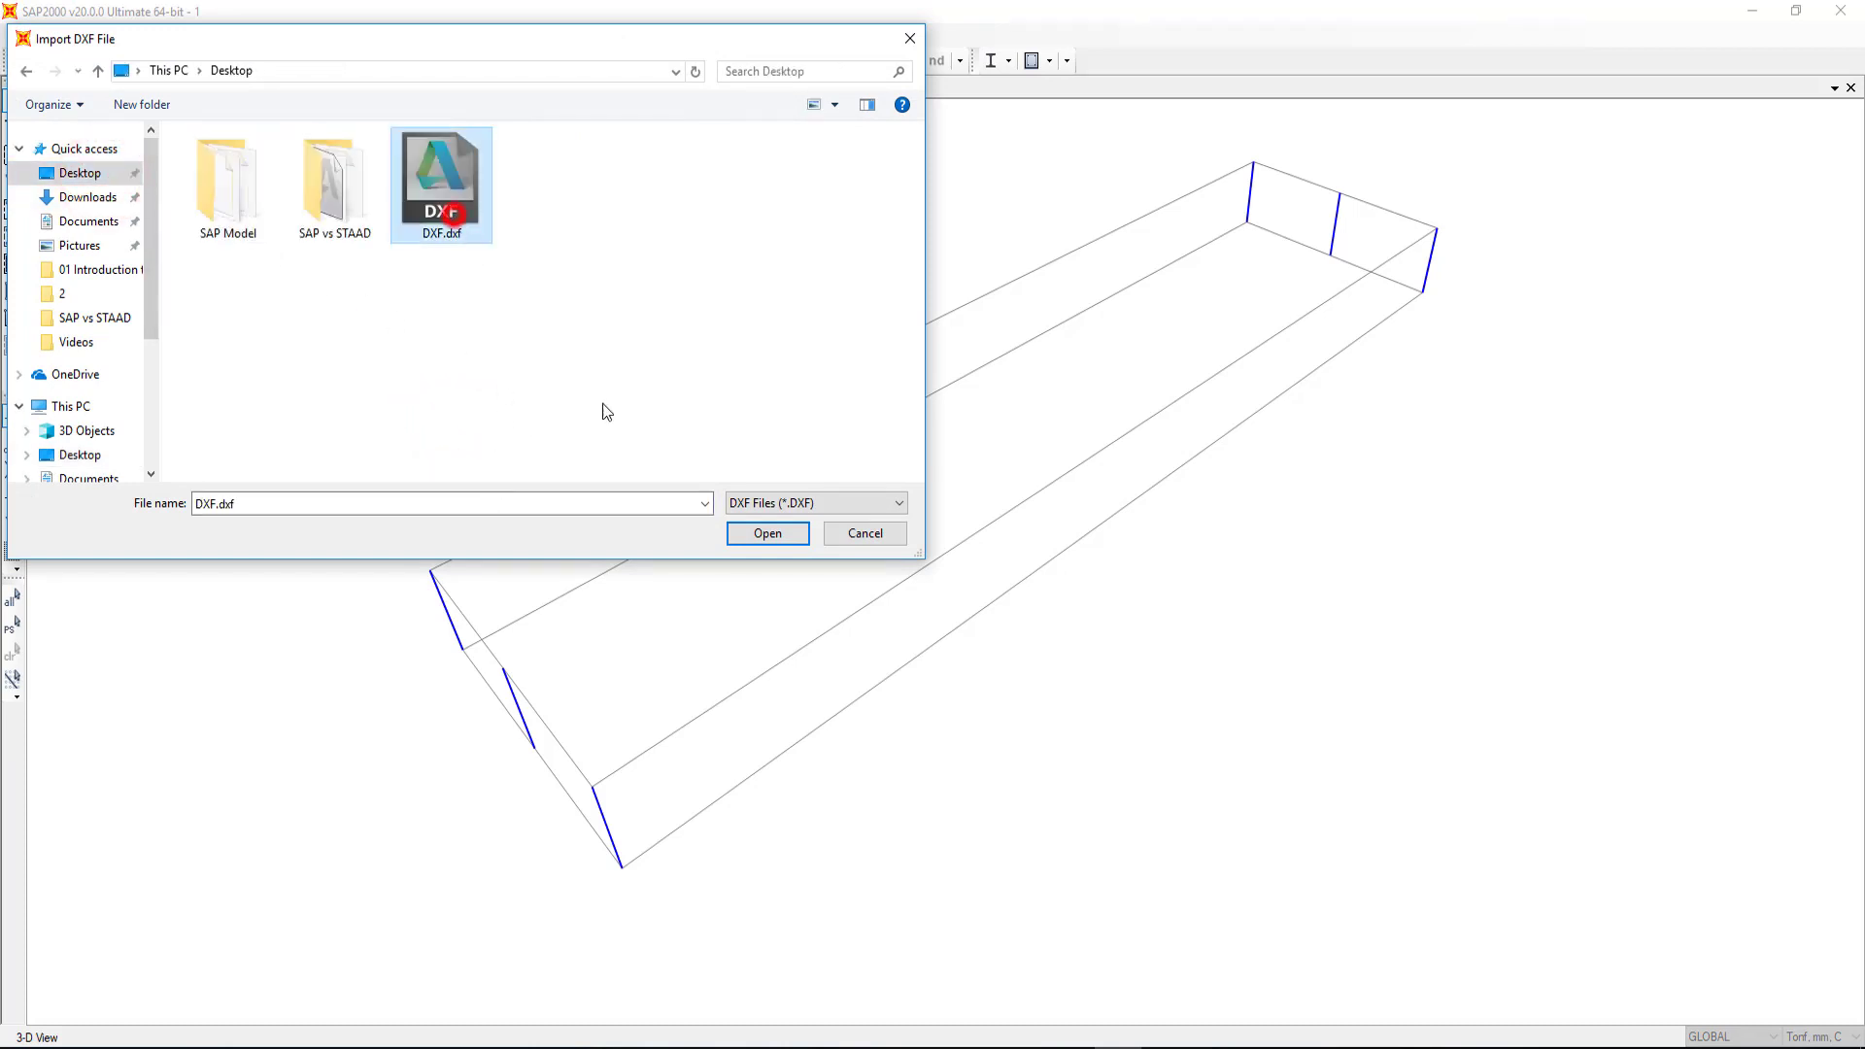
click(777, 533)
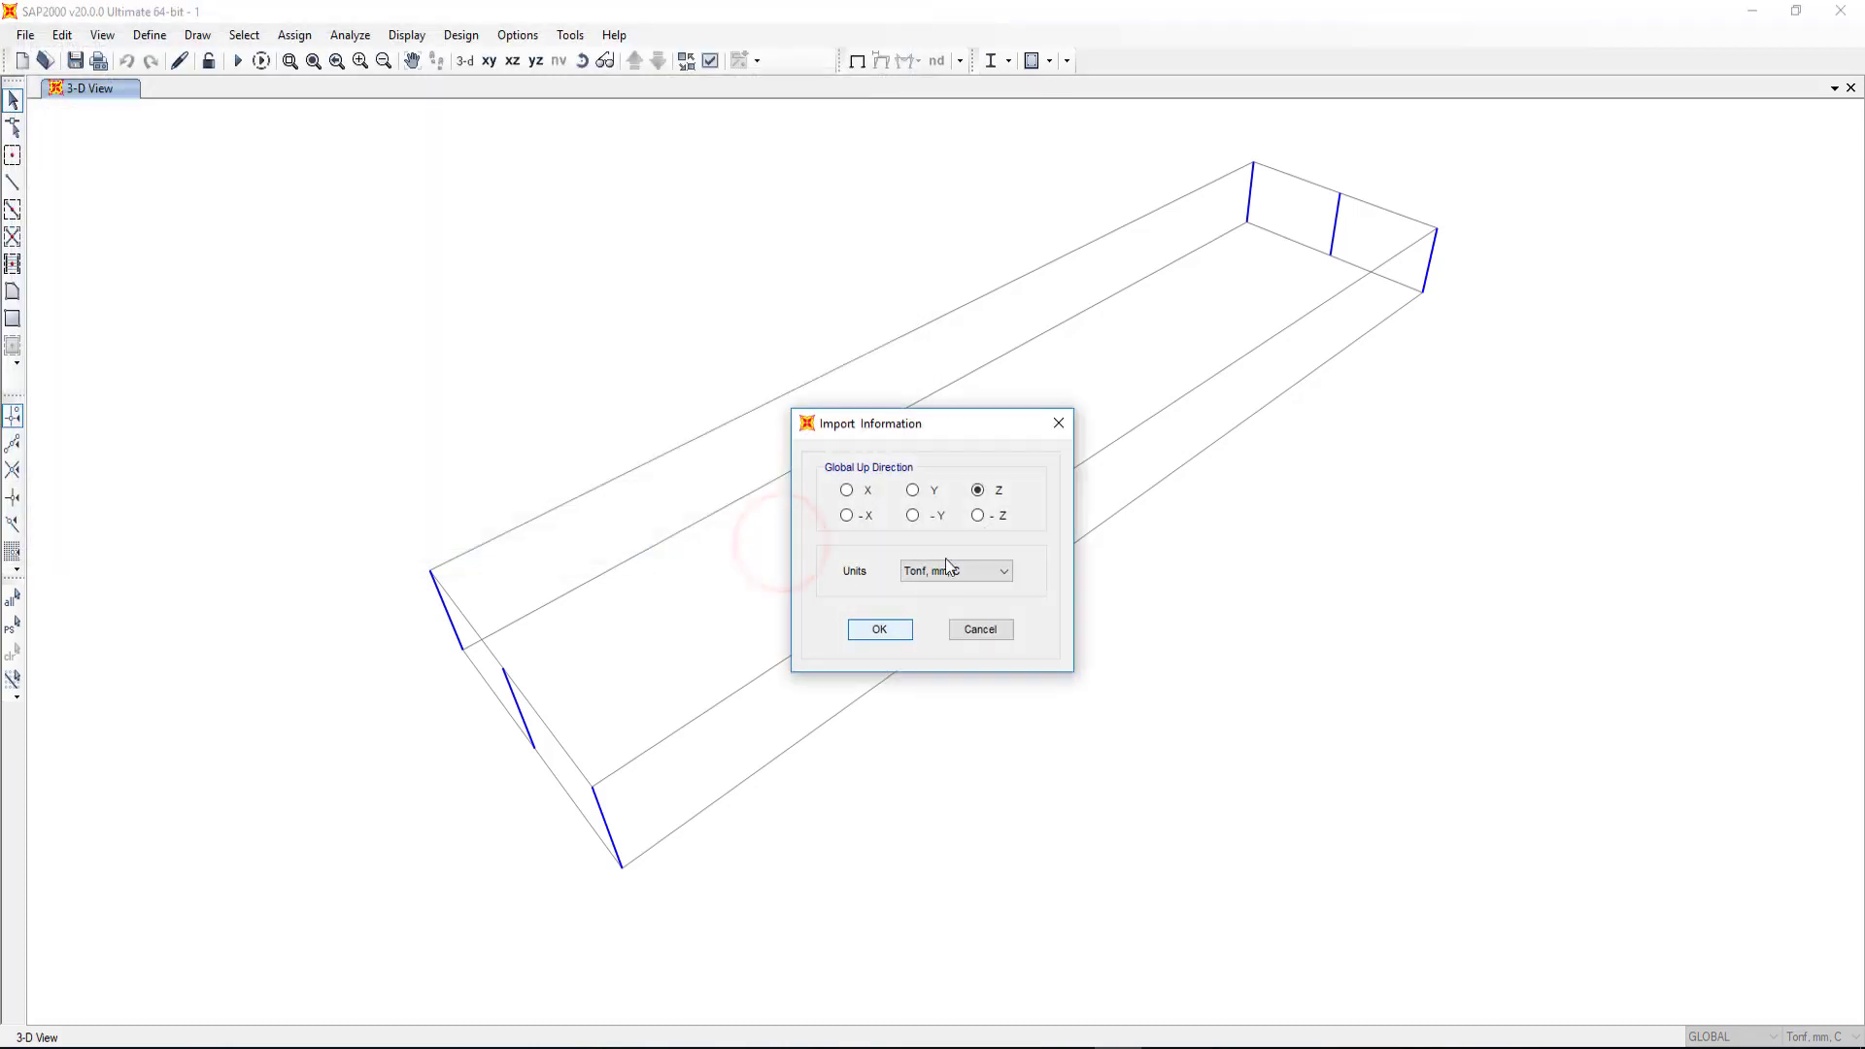
click(879, 629)
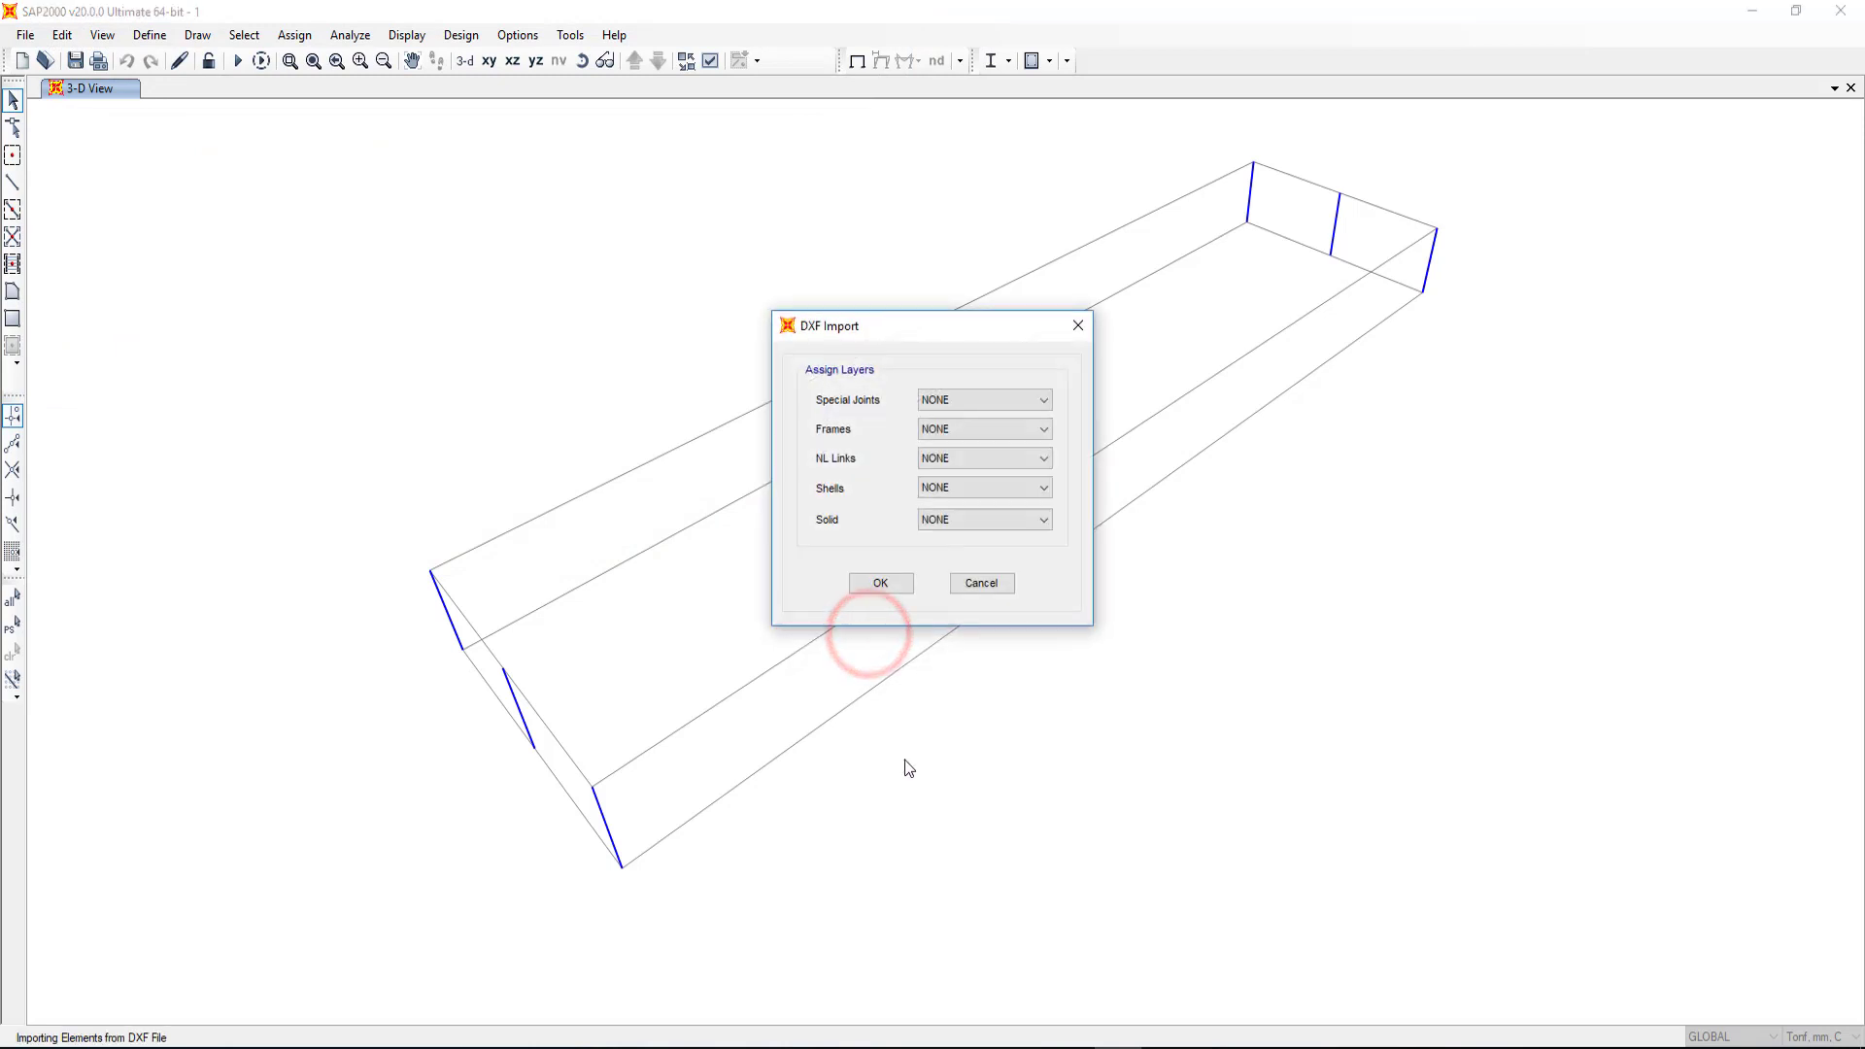
click(968, 439)
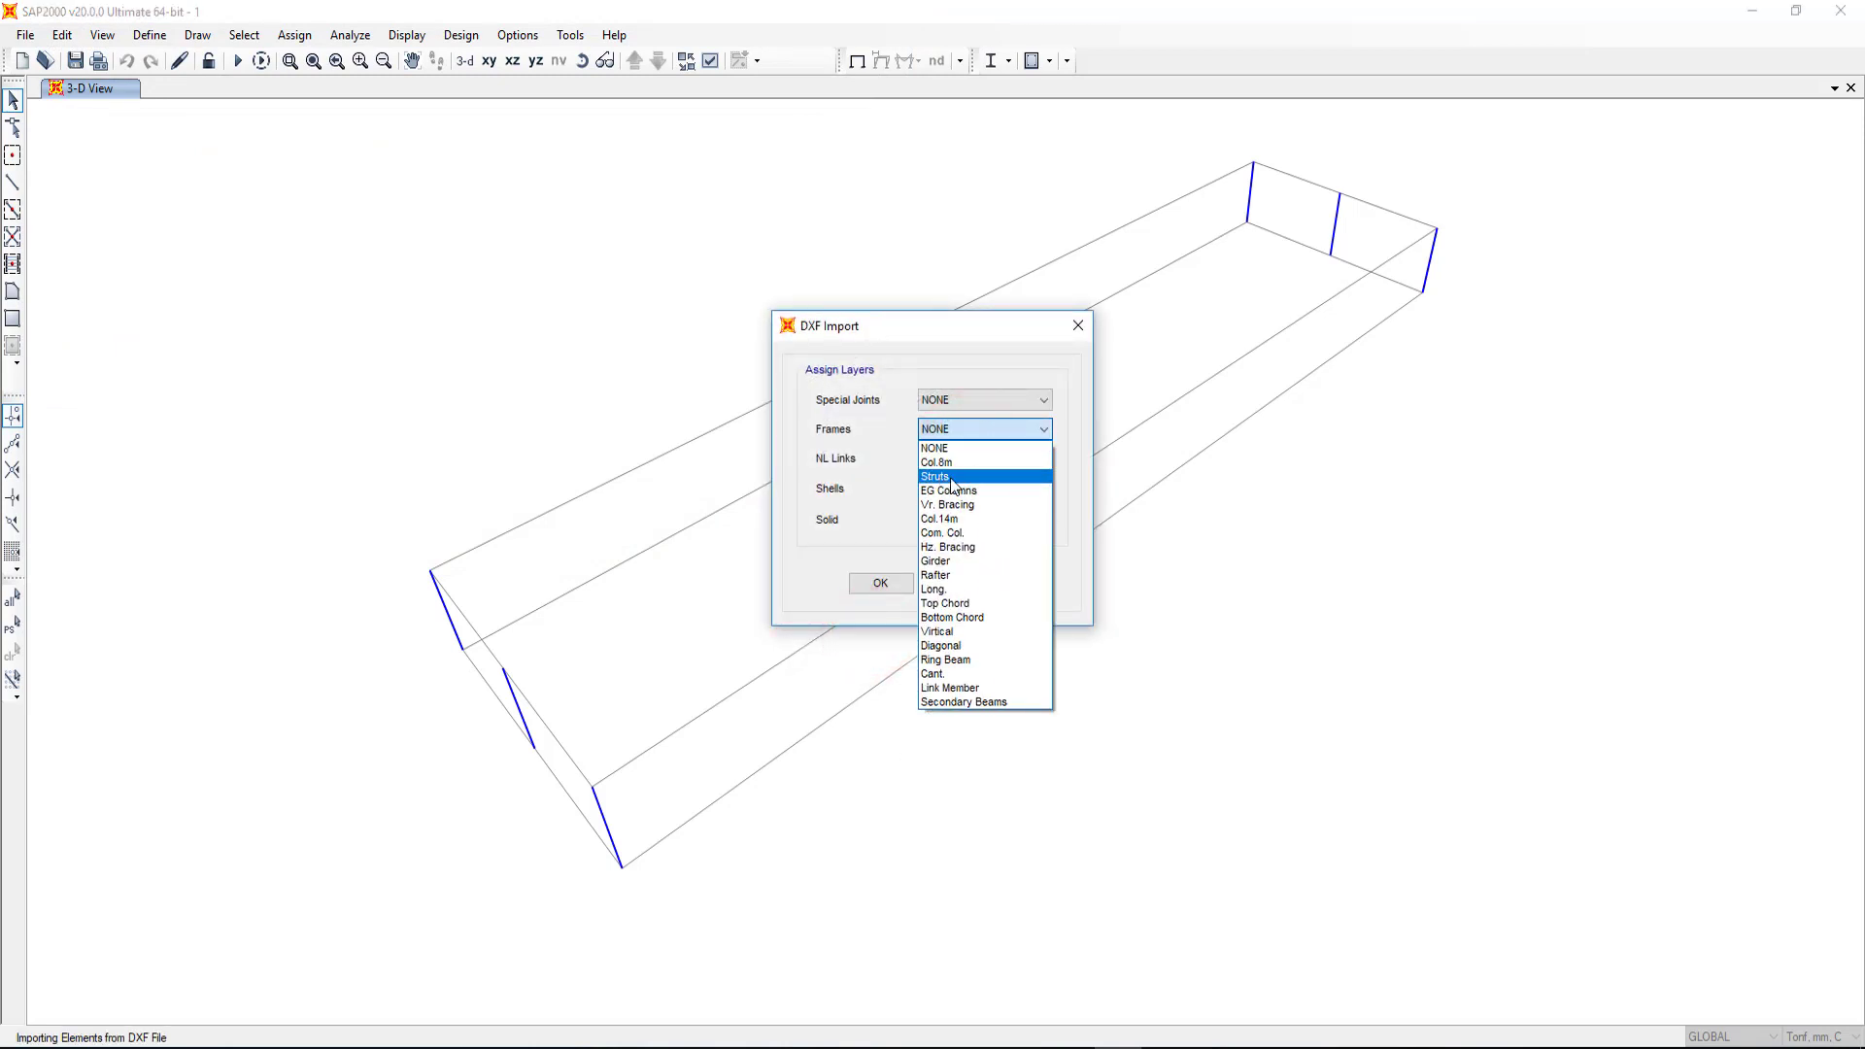
click(939, 478)
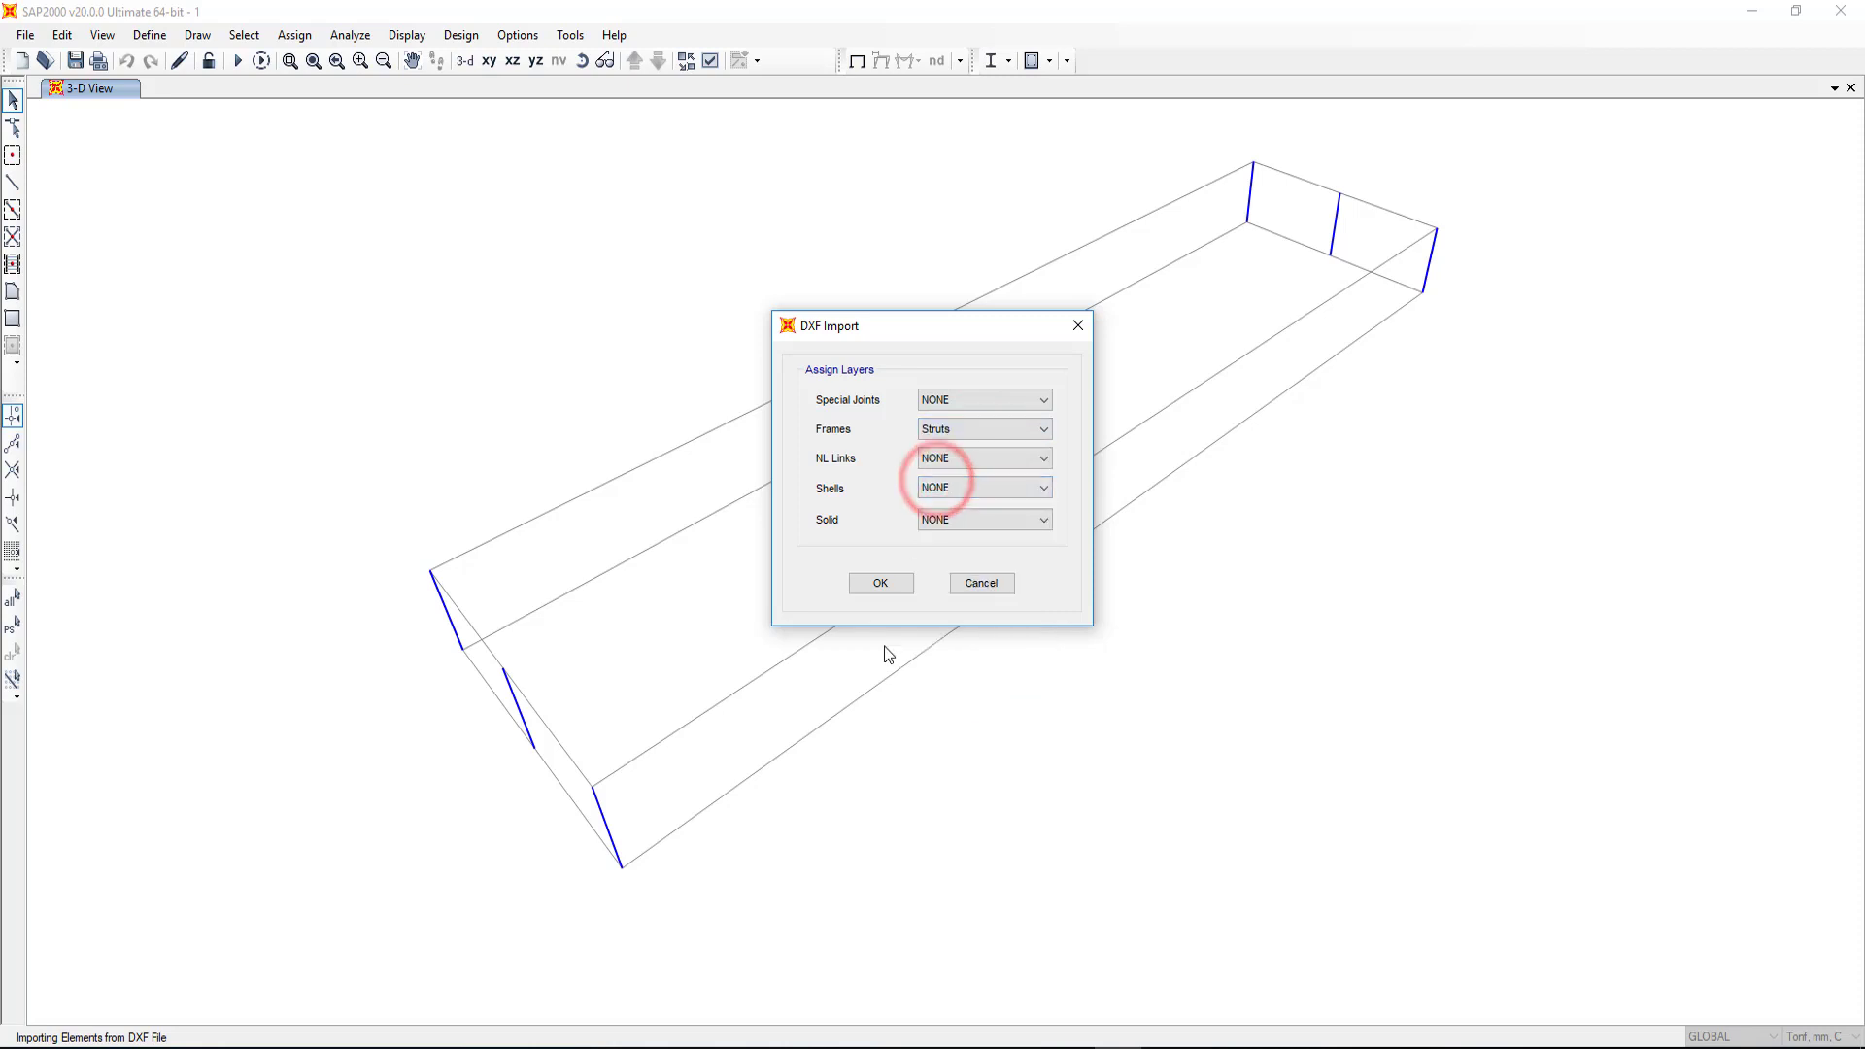
click(885, 584)
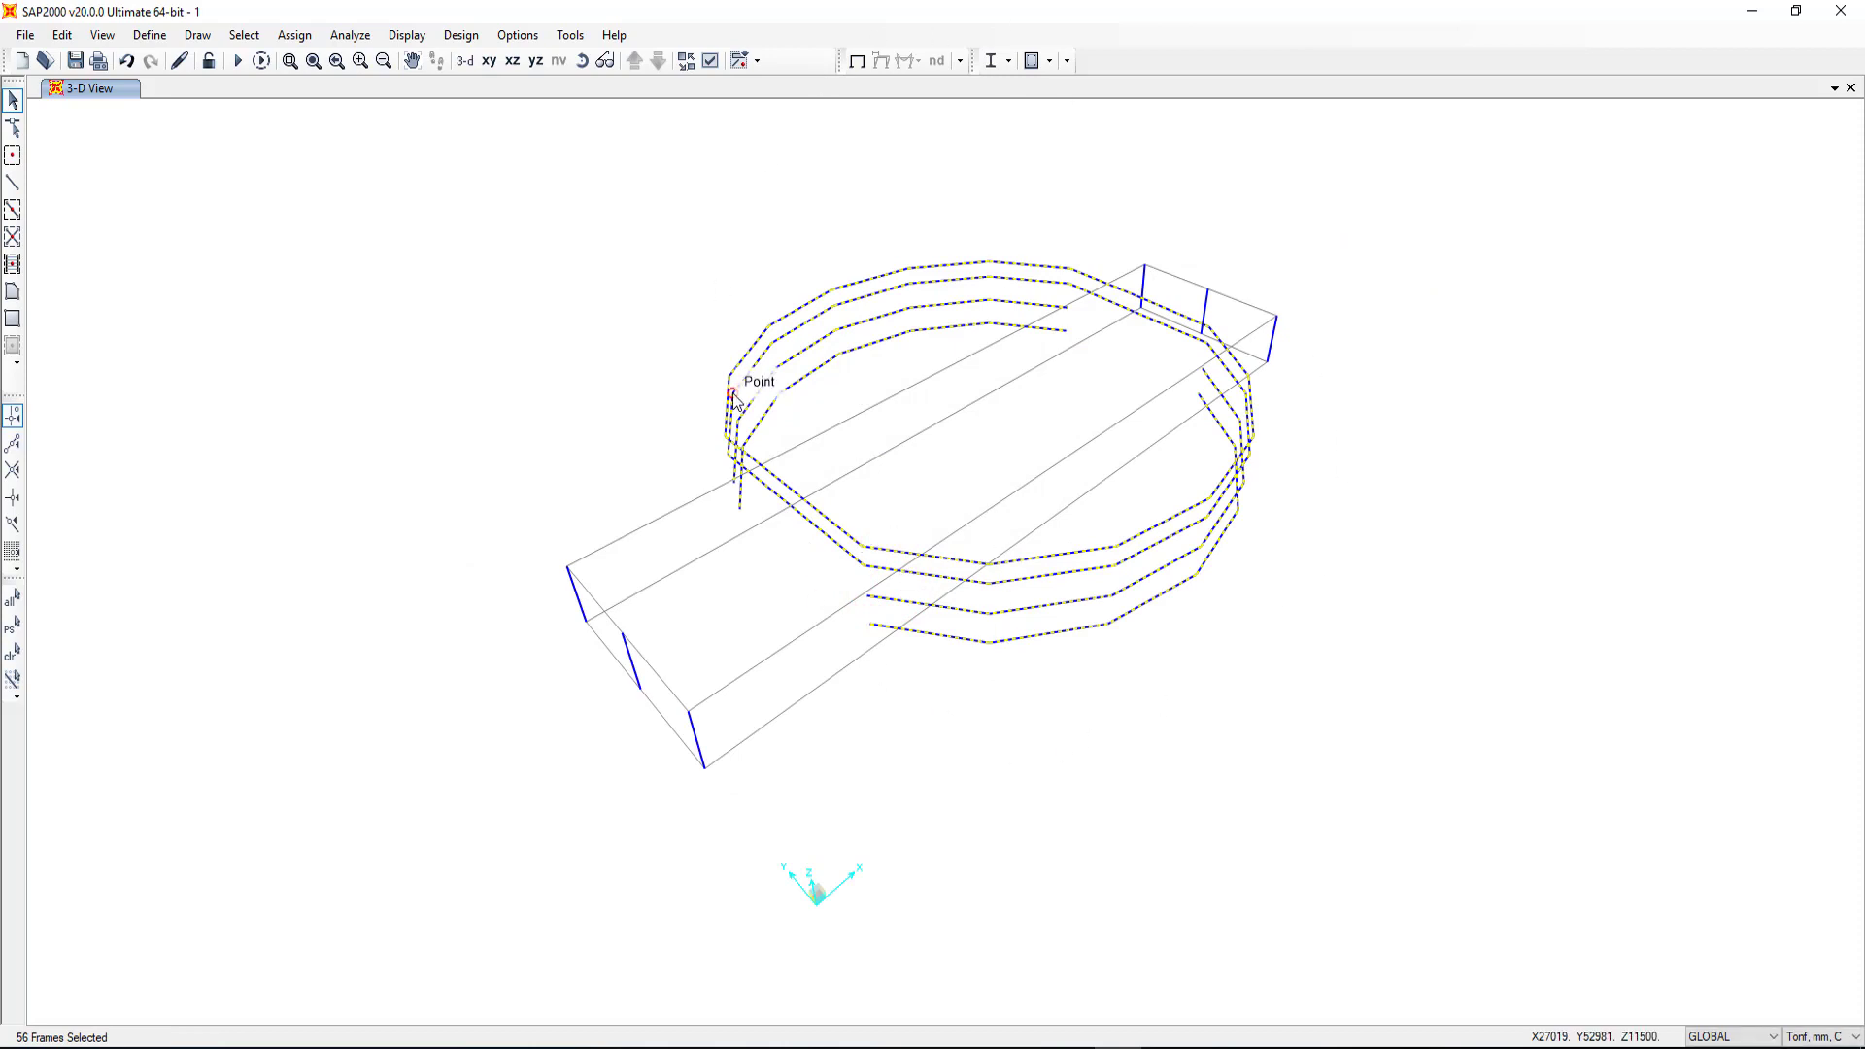
click(294, 35)
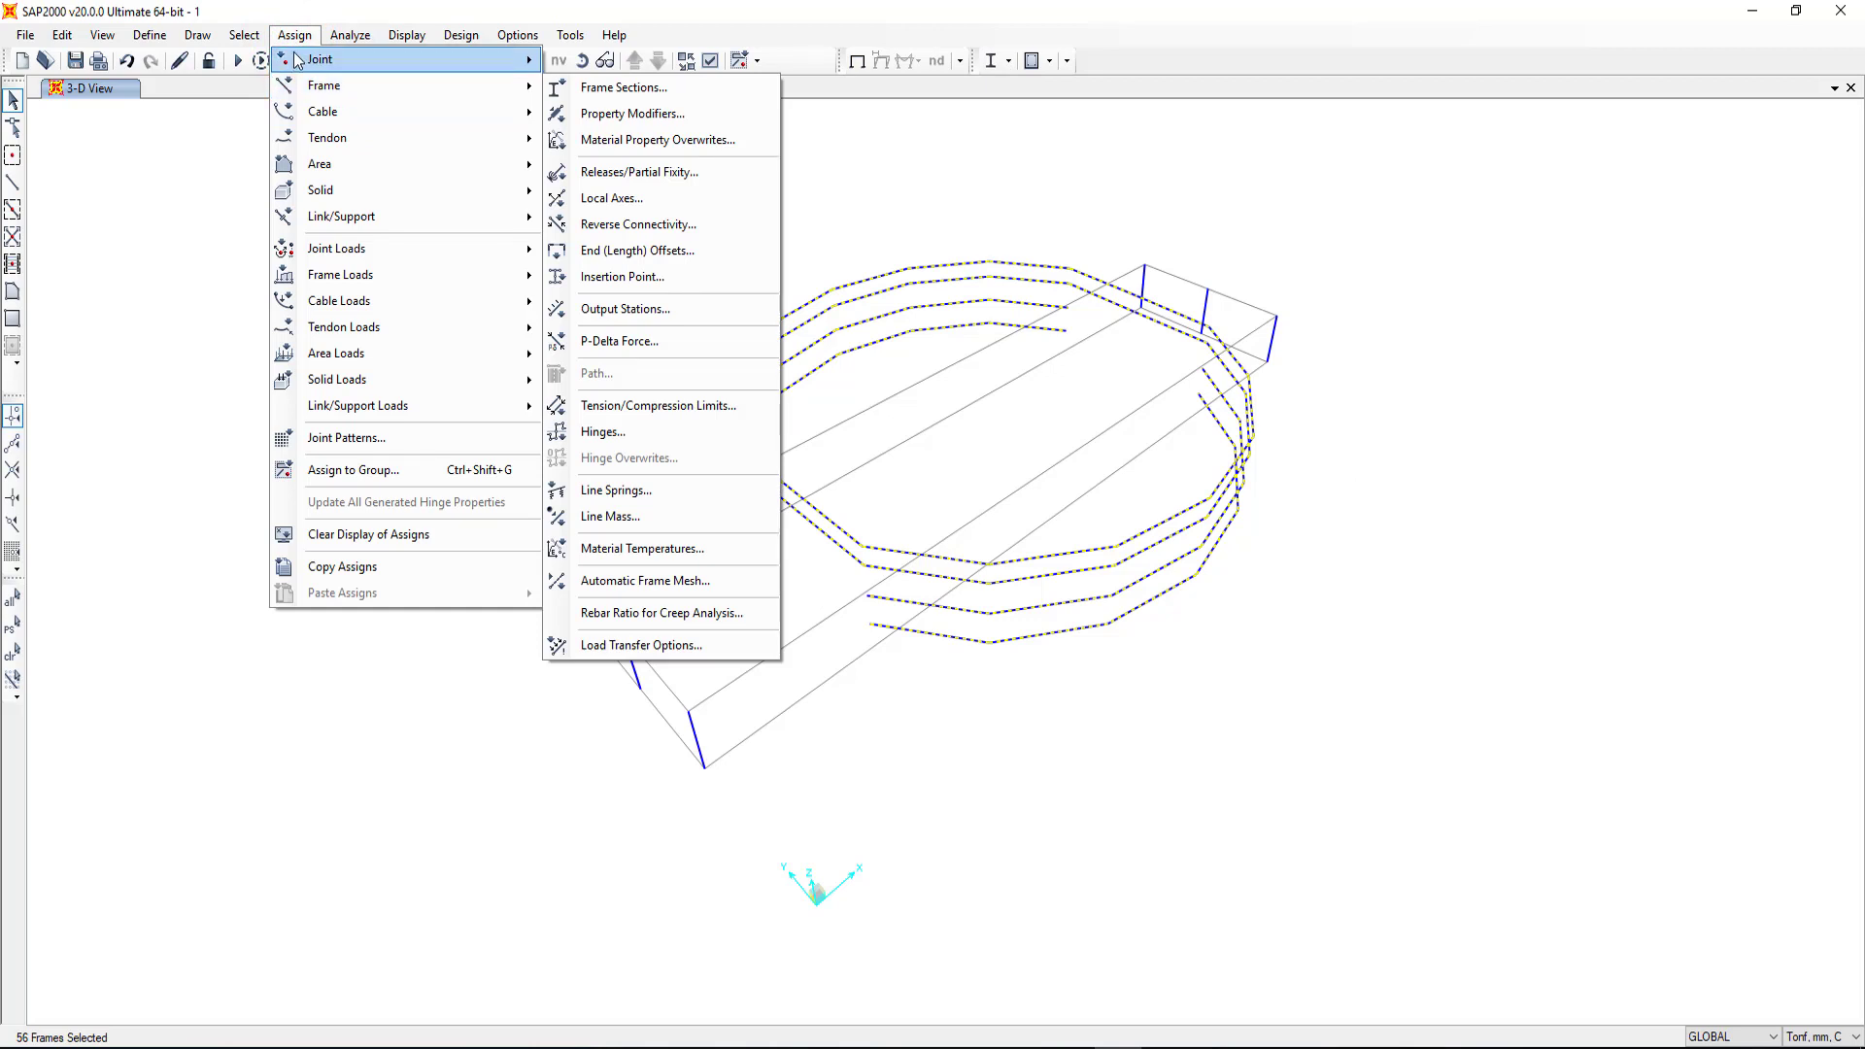
Step: Define a new group named Struts
click(372, 470)
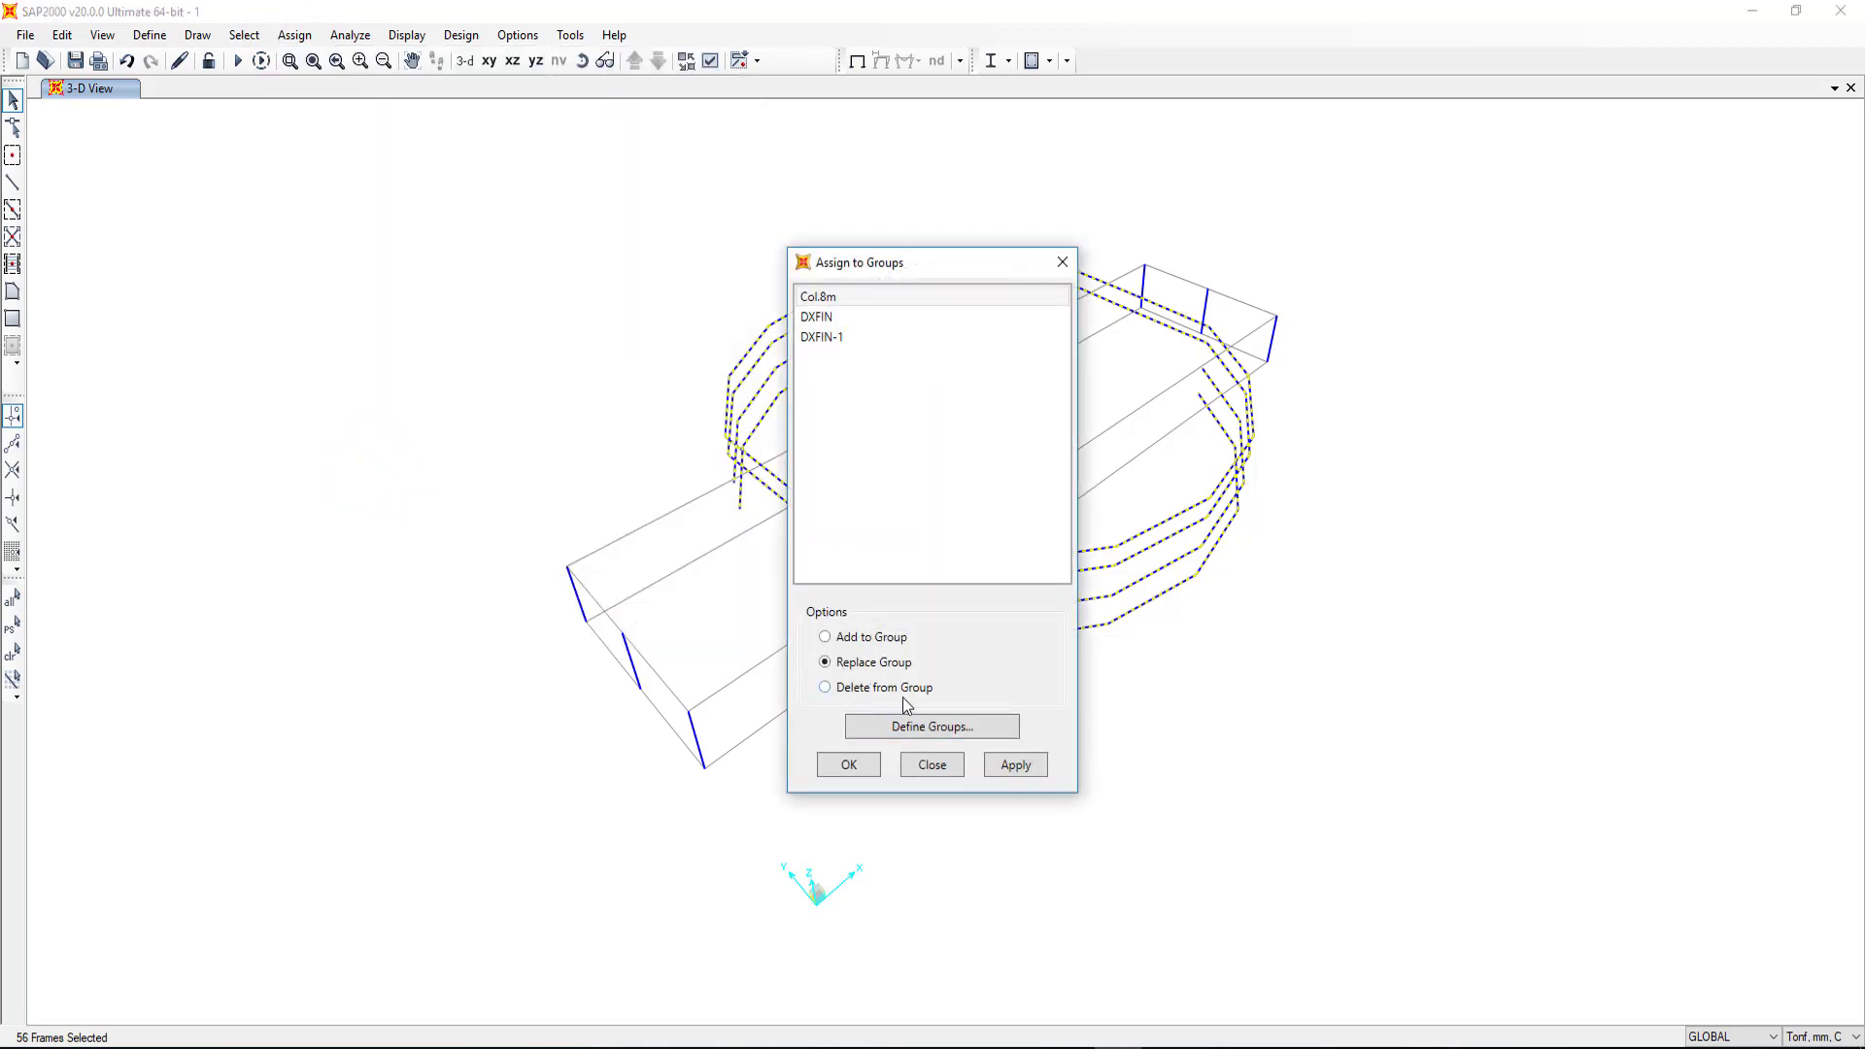
click(931, 726)
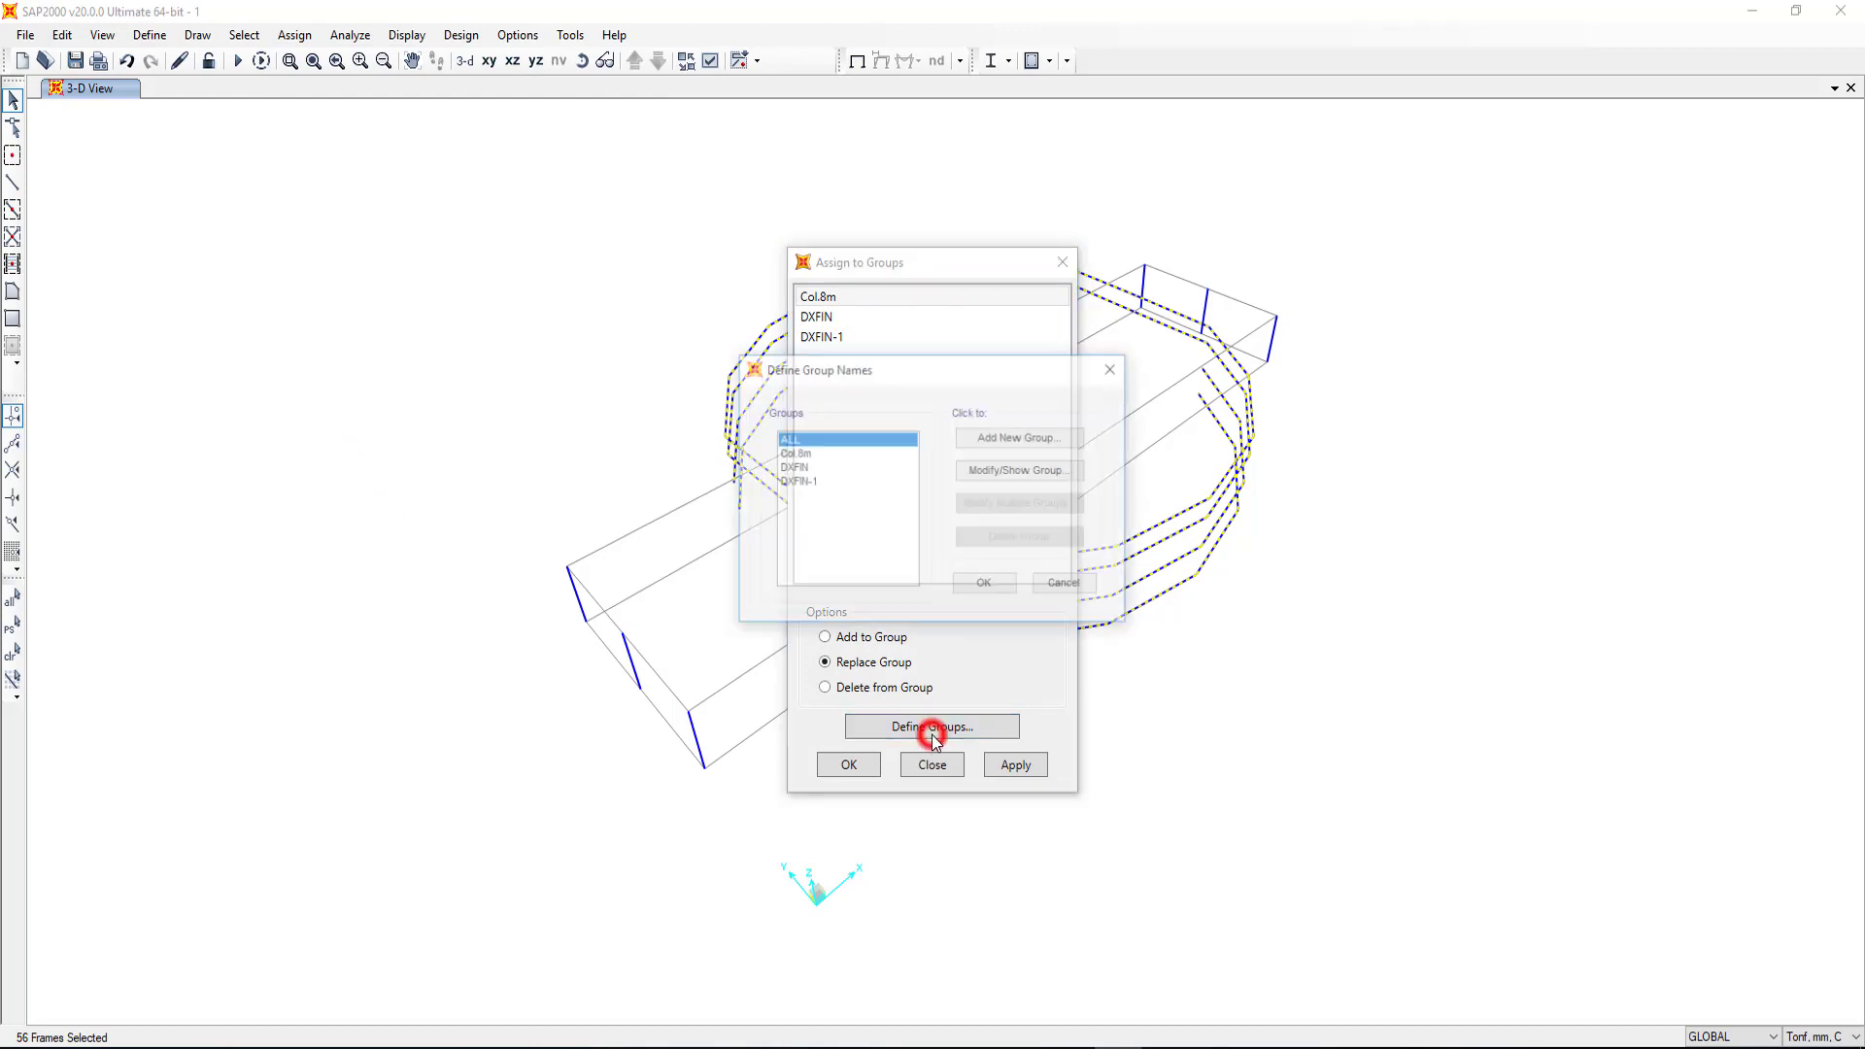
click(1048, 439)
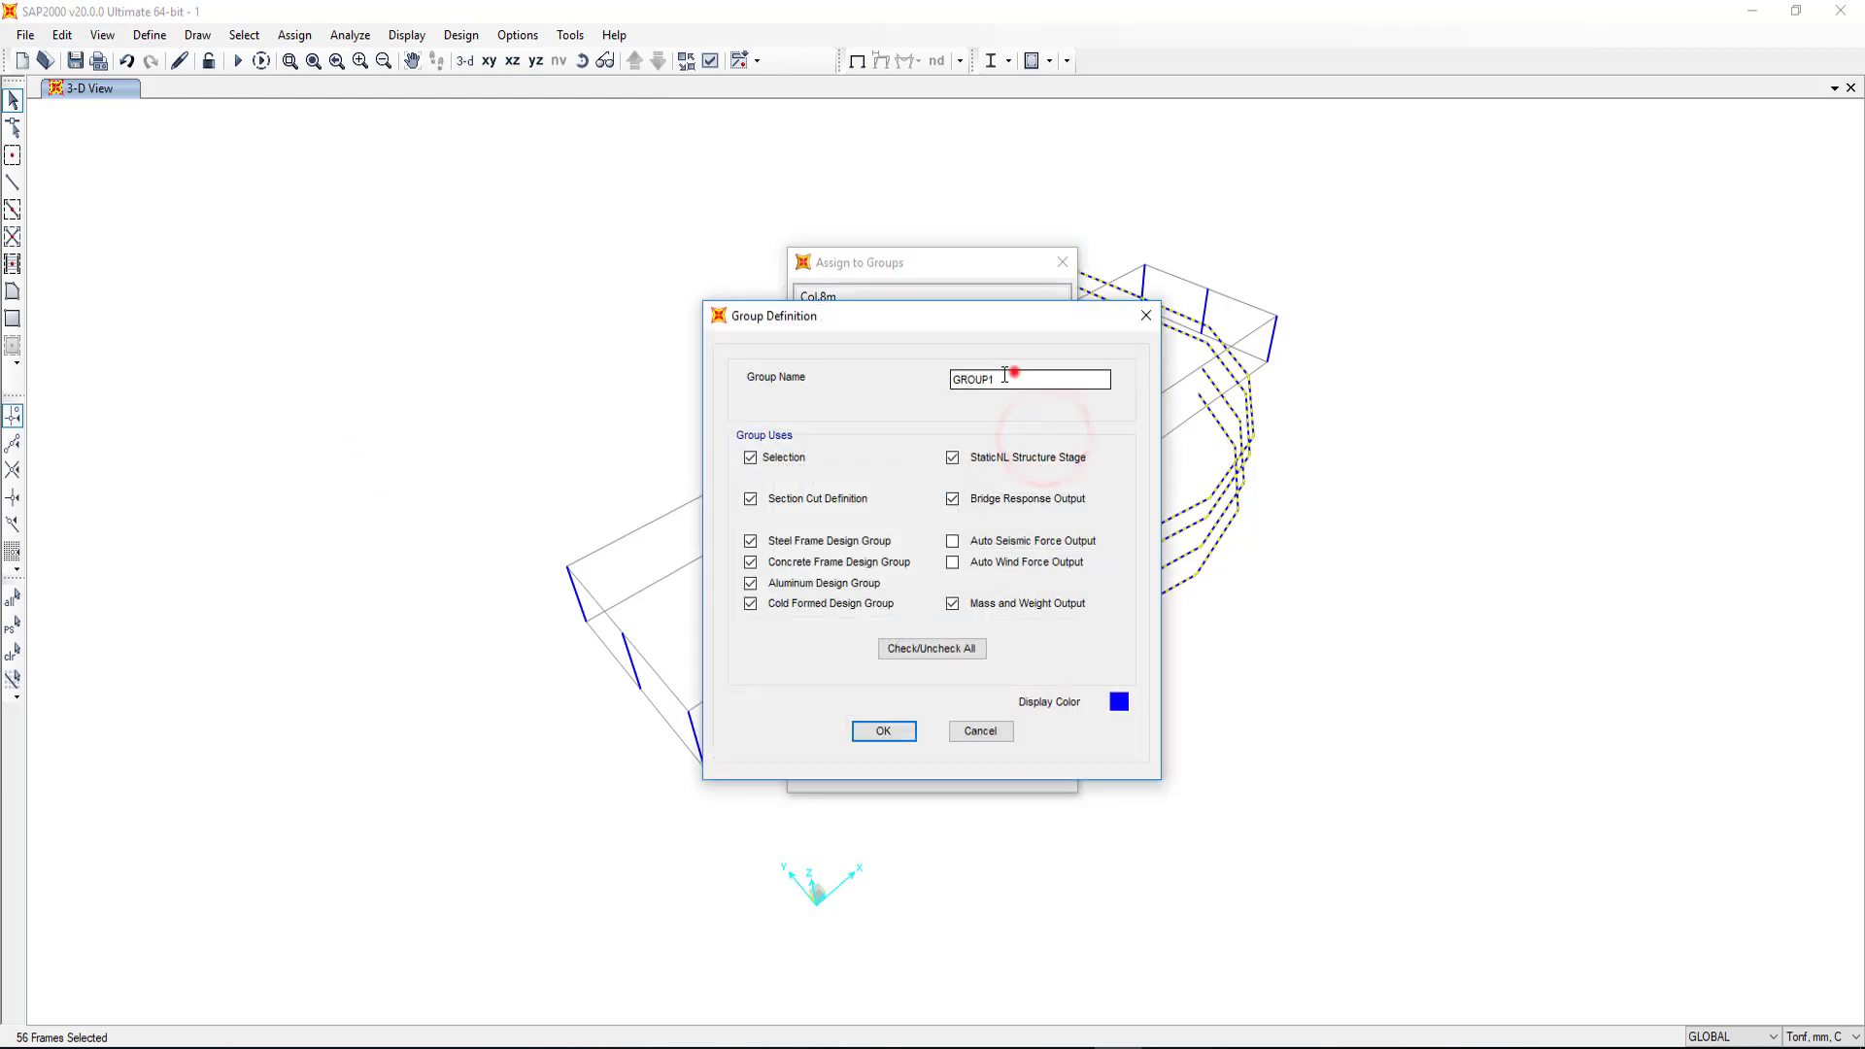
text(St)
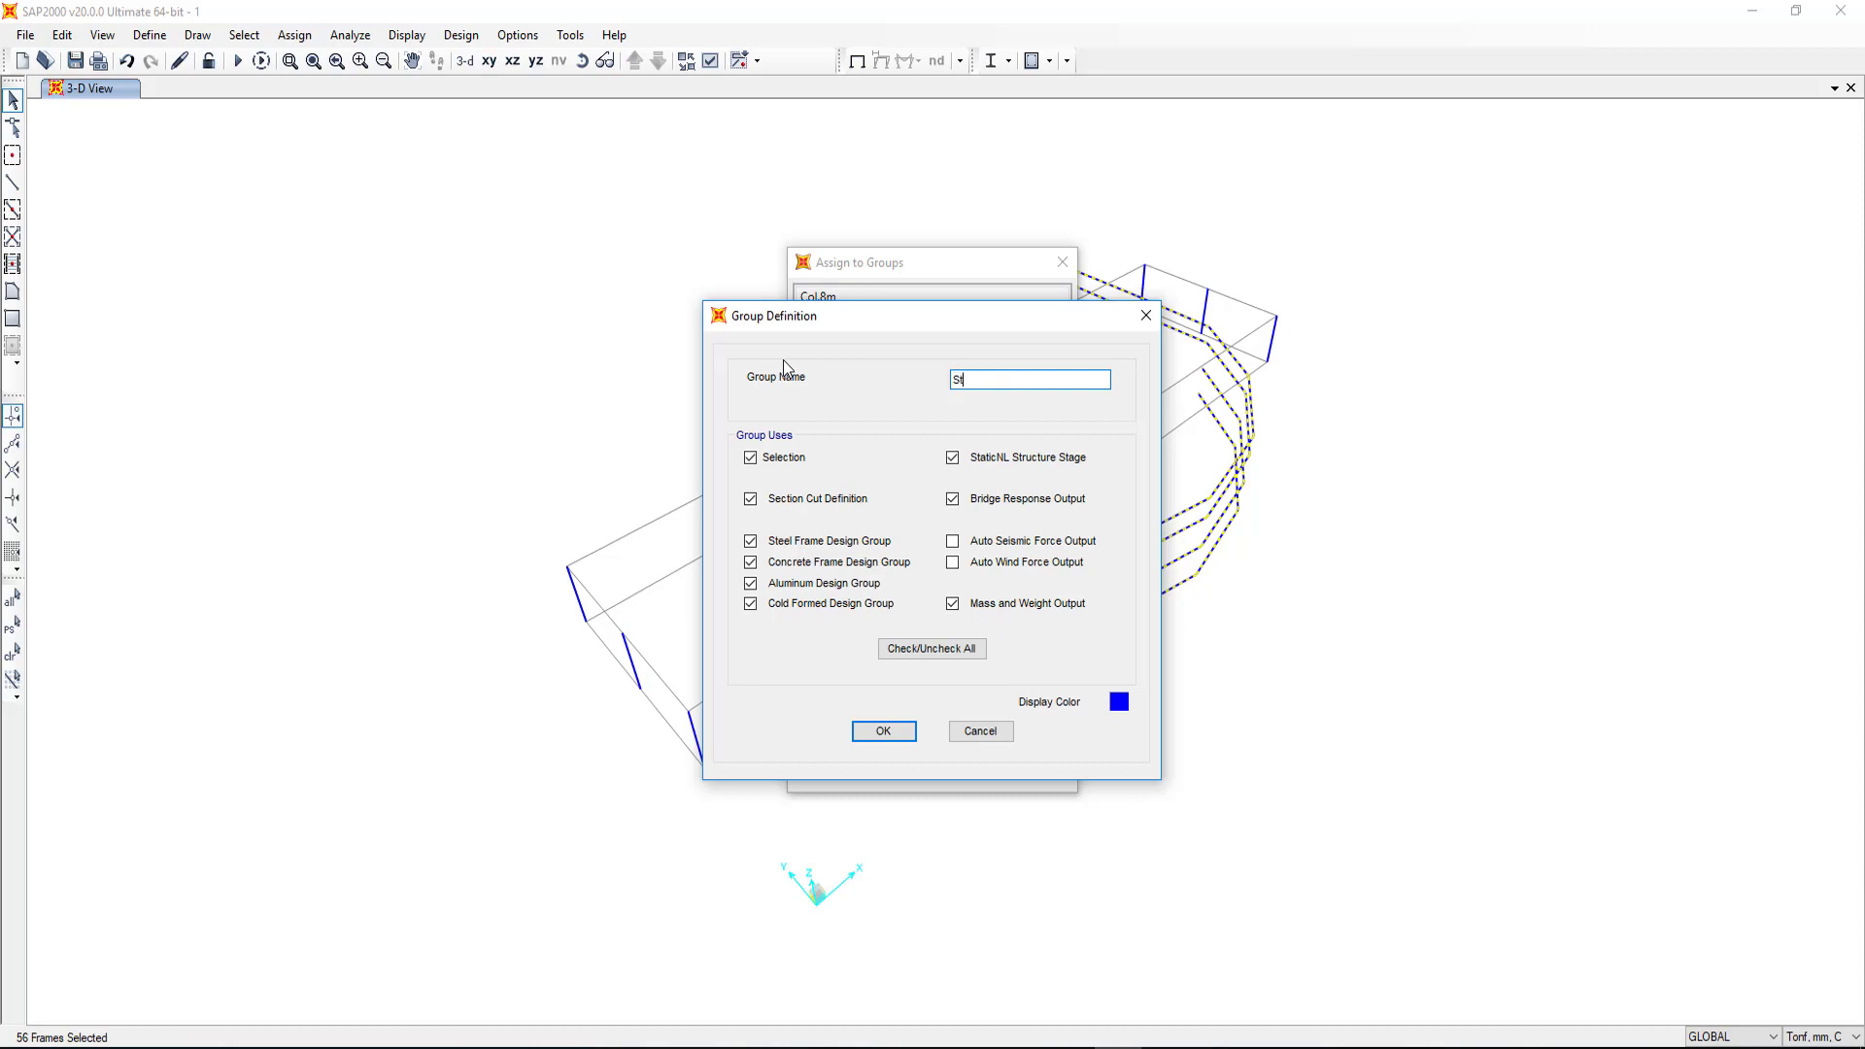
text(ruts)
click(883, 731)
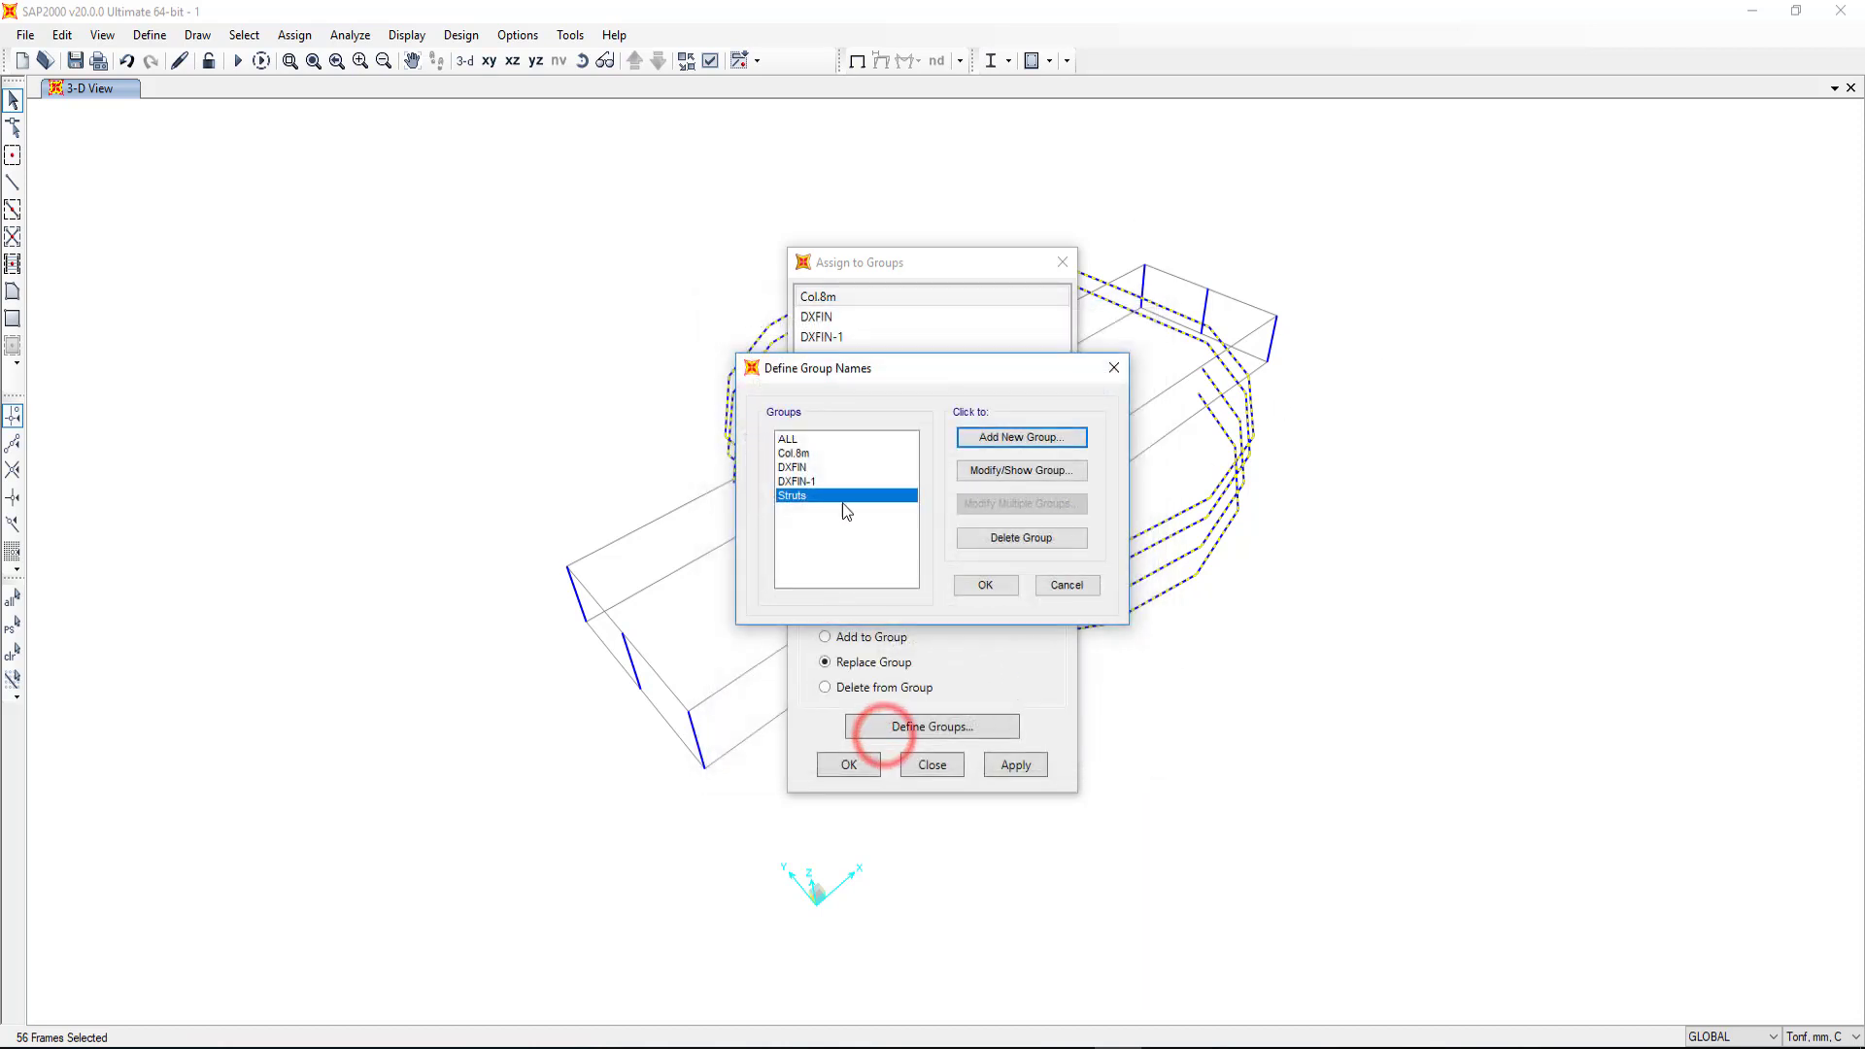
click(807, 498)
click(984, 585)
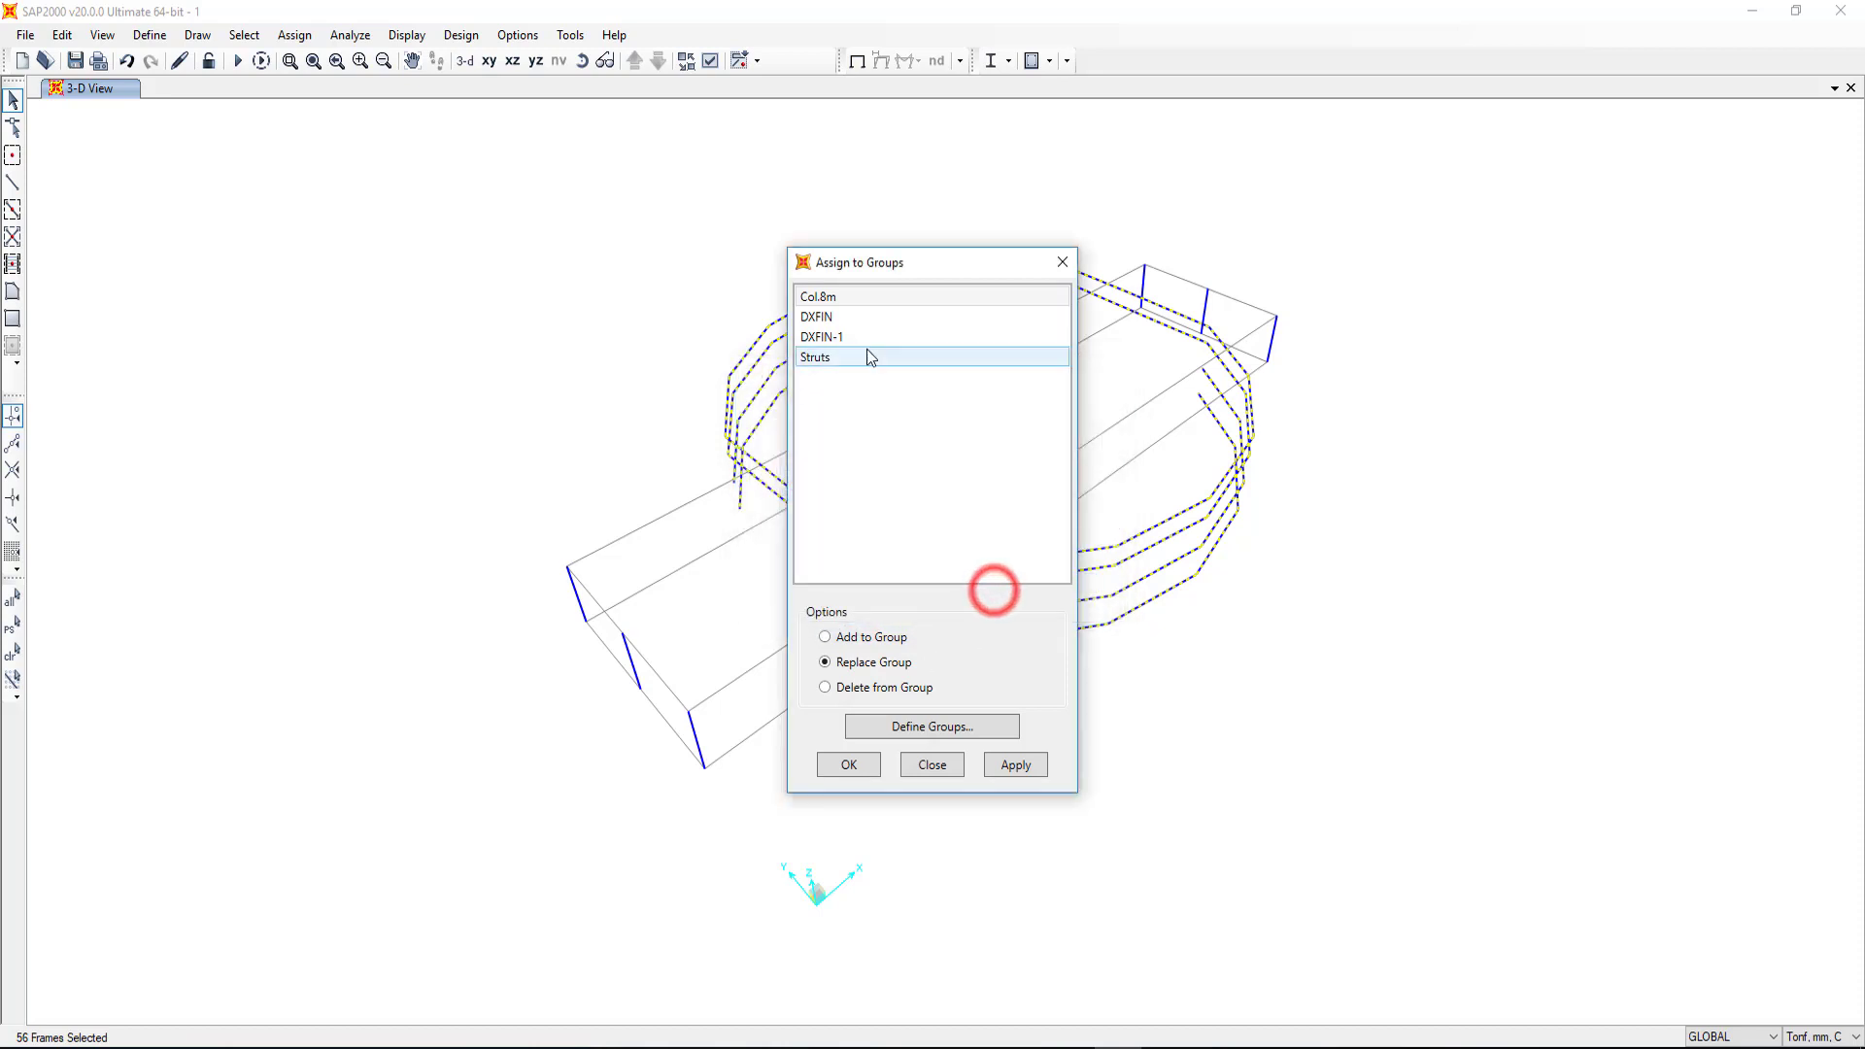
Step: Assign the 56 selected ring frames to the Struts group
click(827, 358)
click(1016, 763)
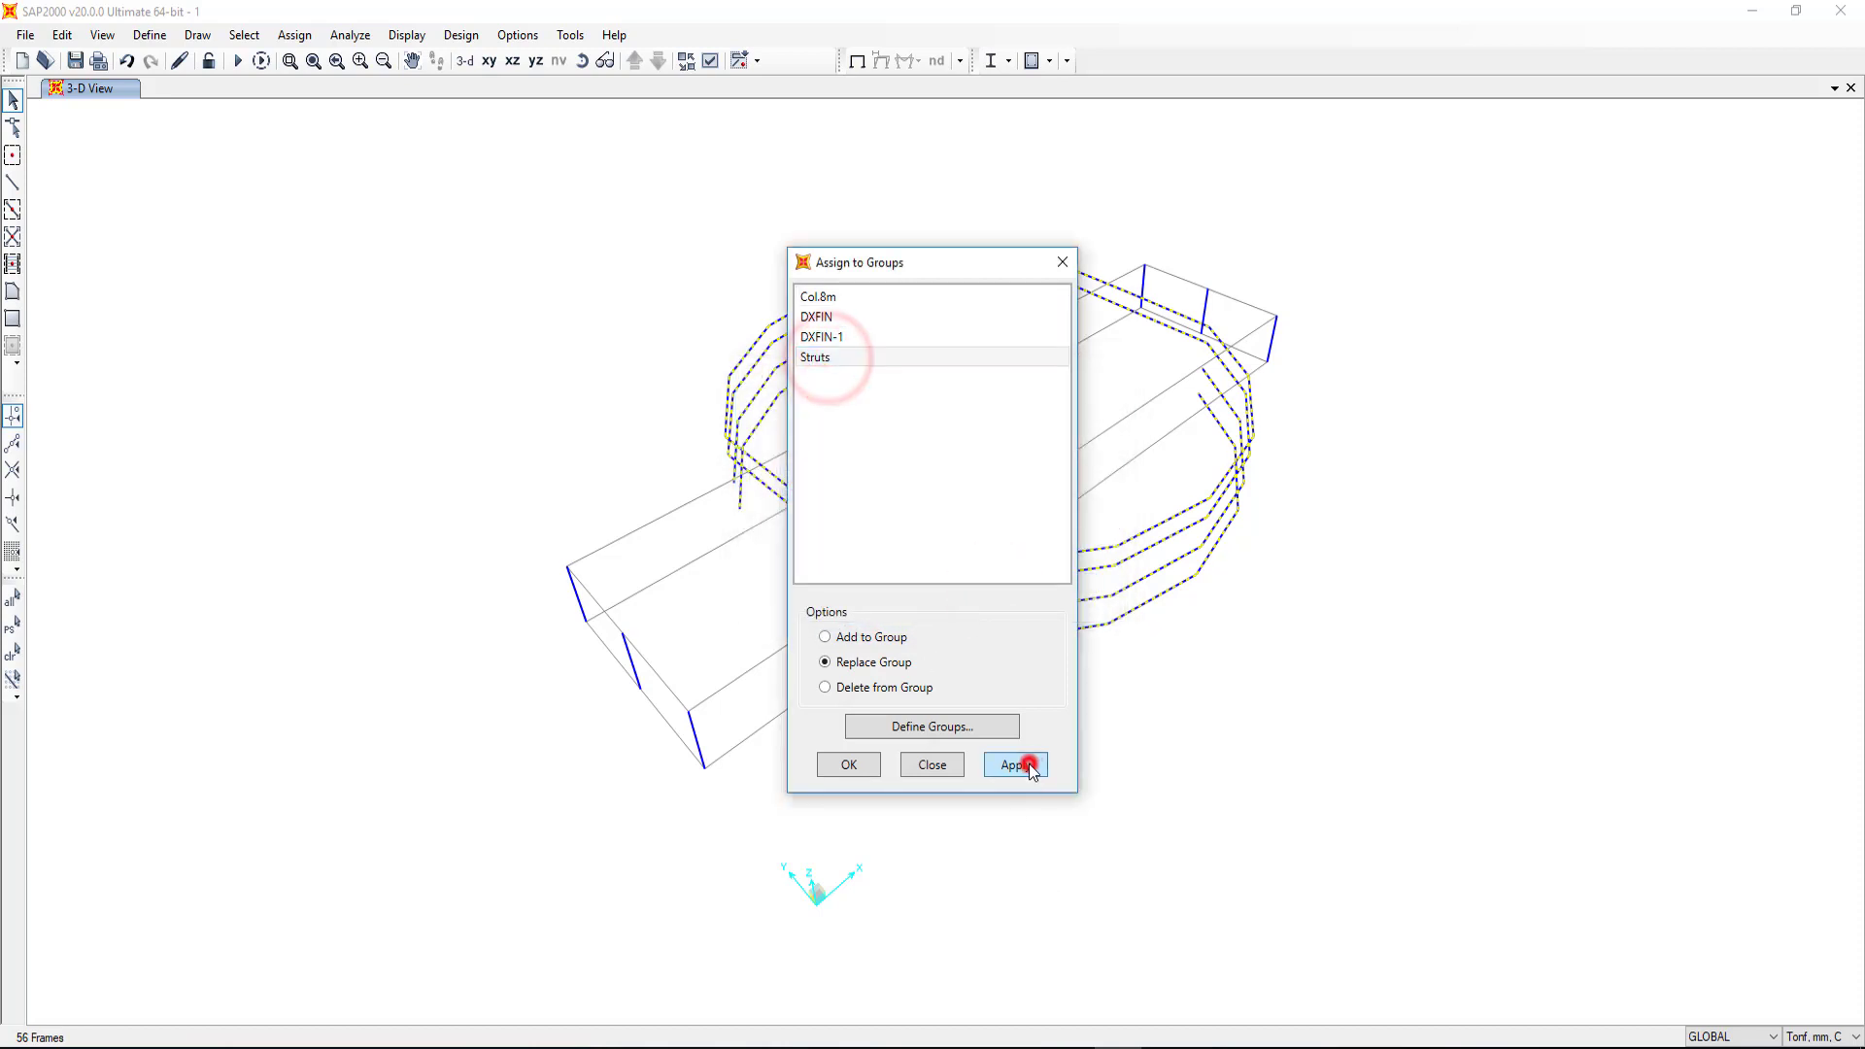
click(853, 765)
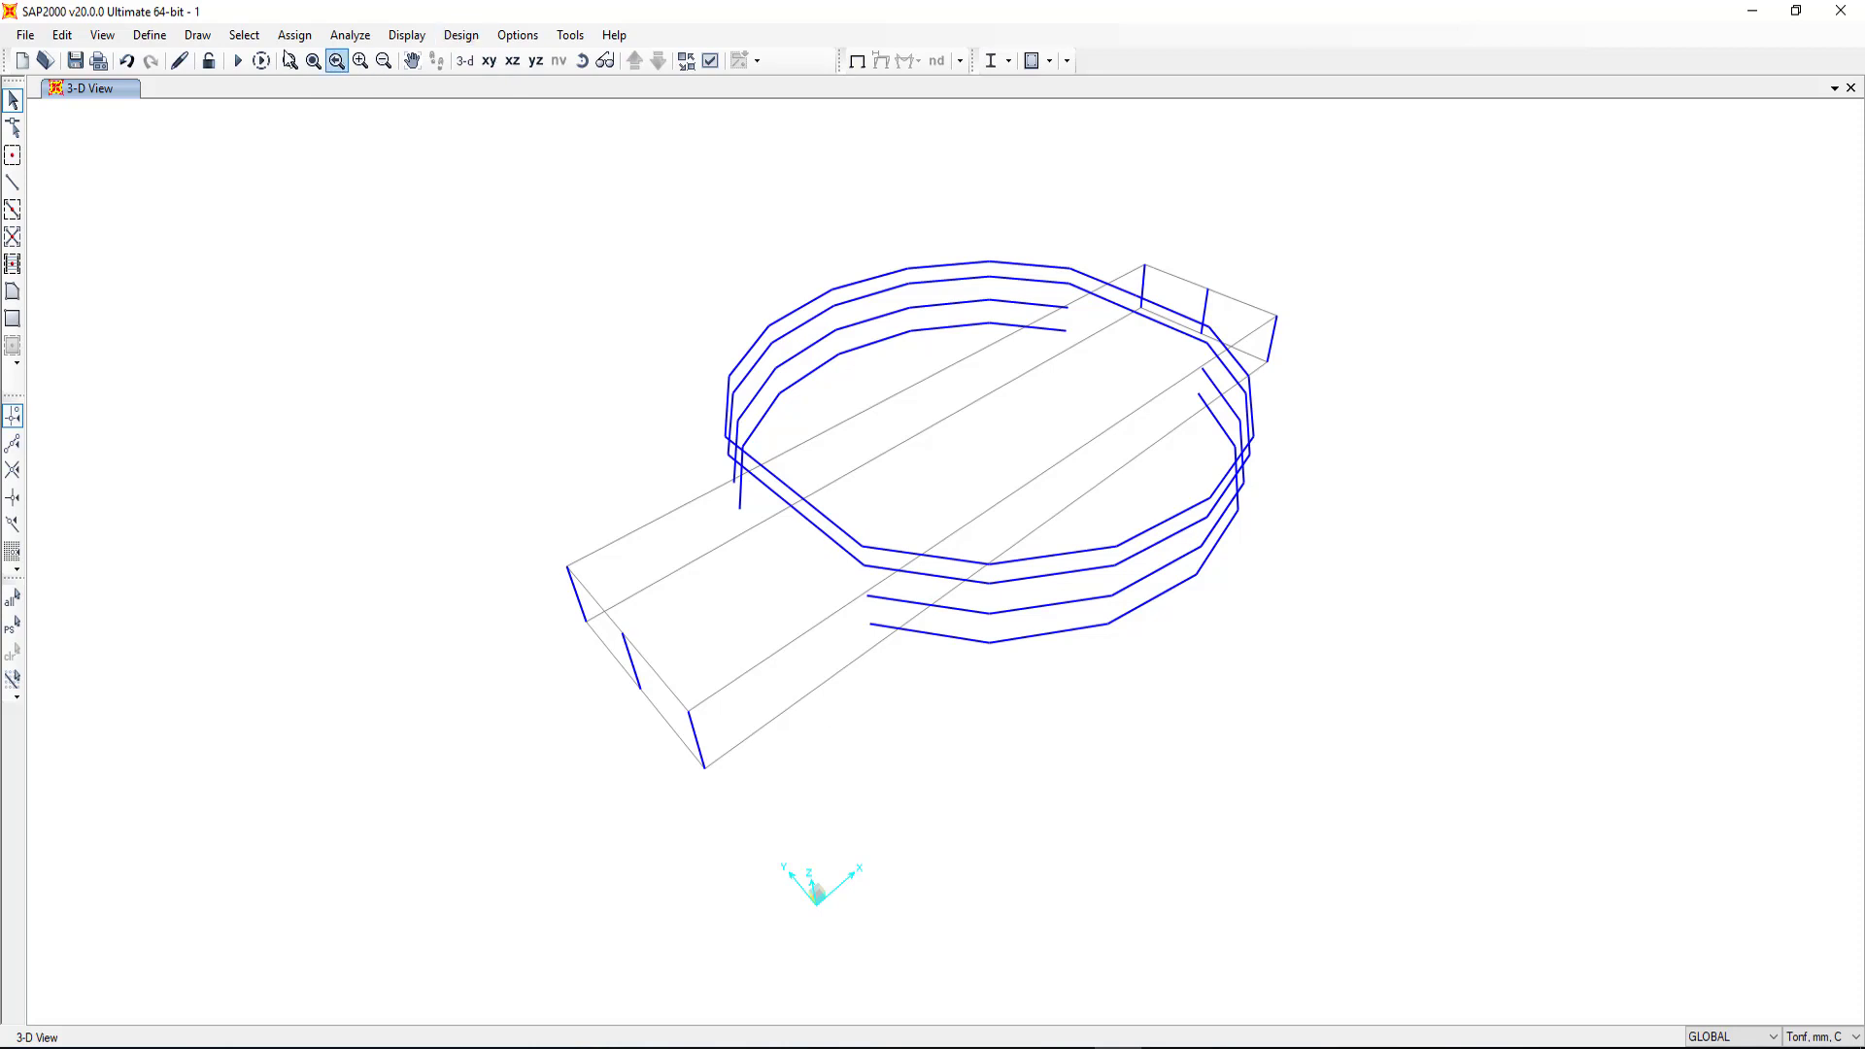
click(244, 35)
mouse_move(335, 60)
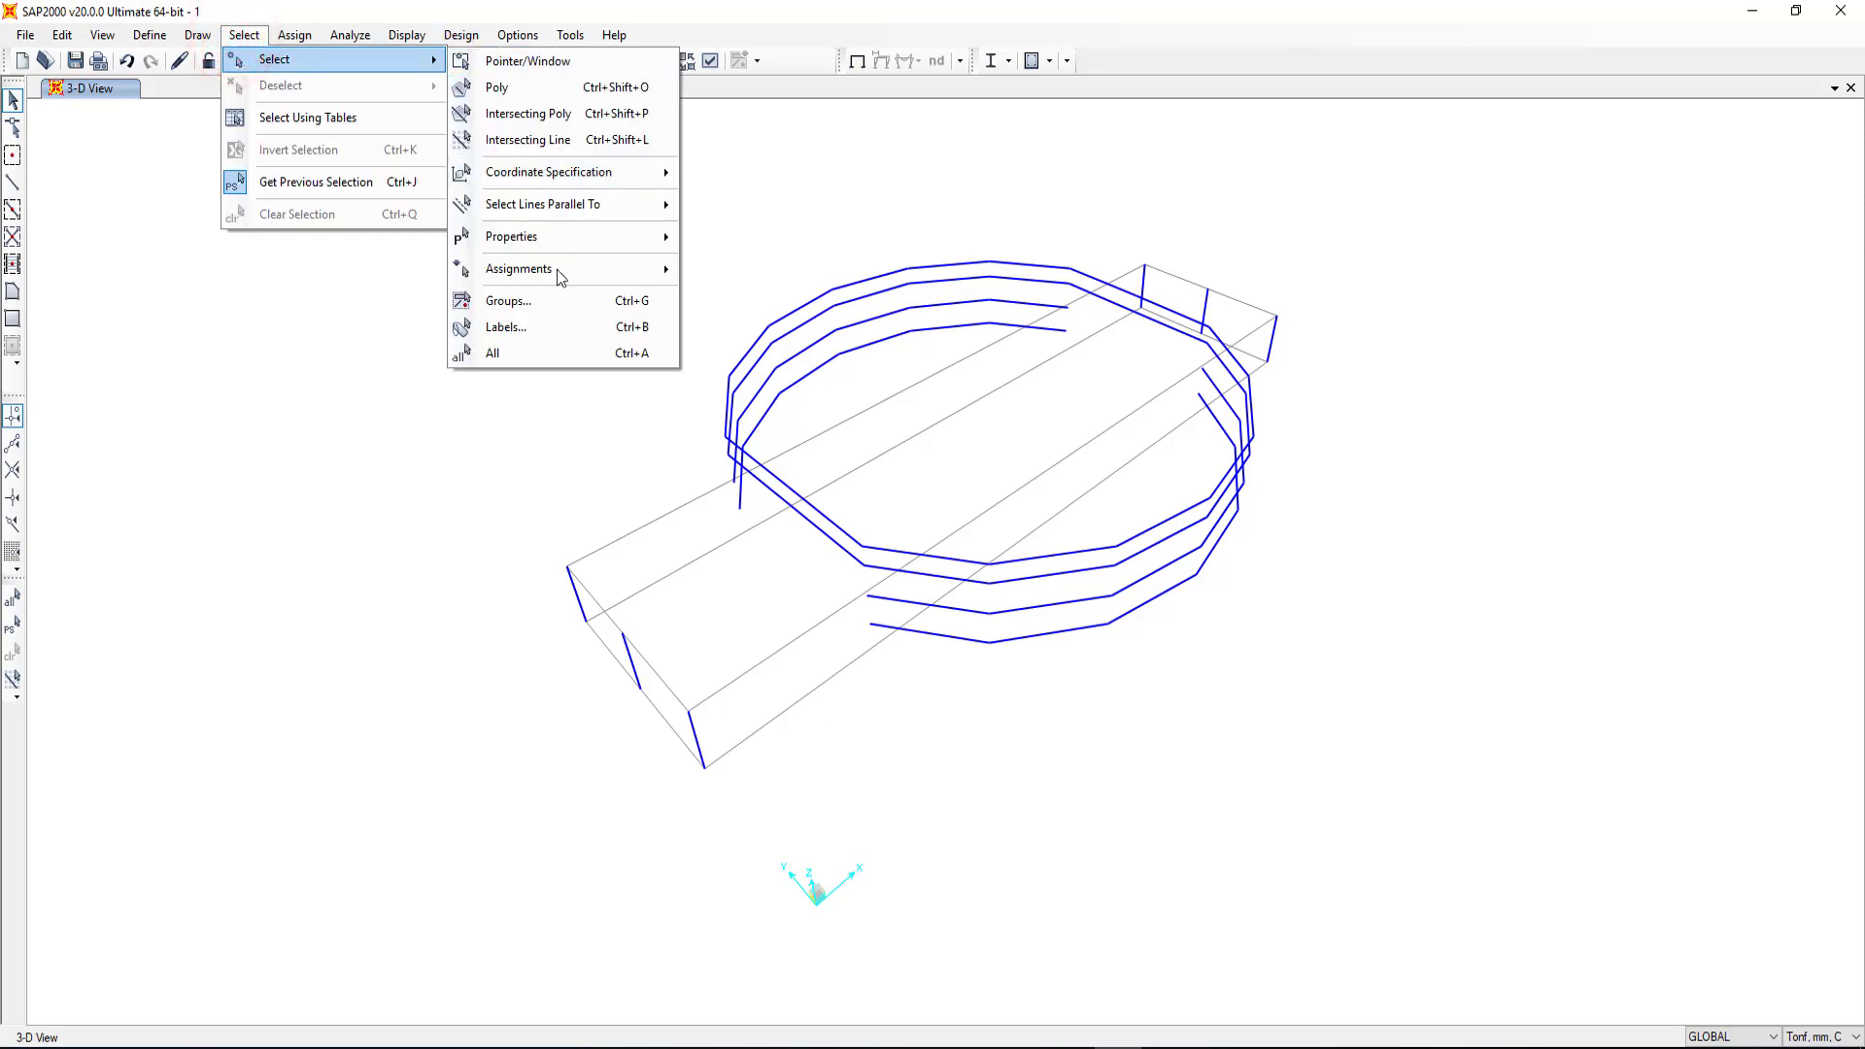
click(554, 299)
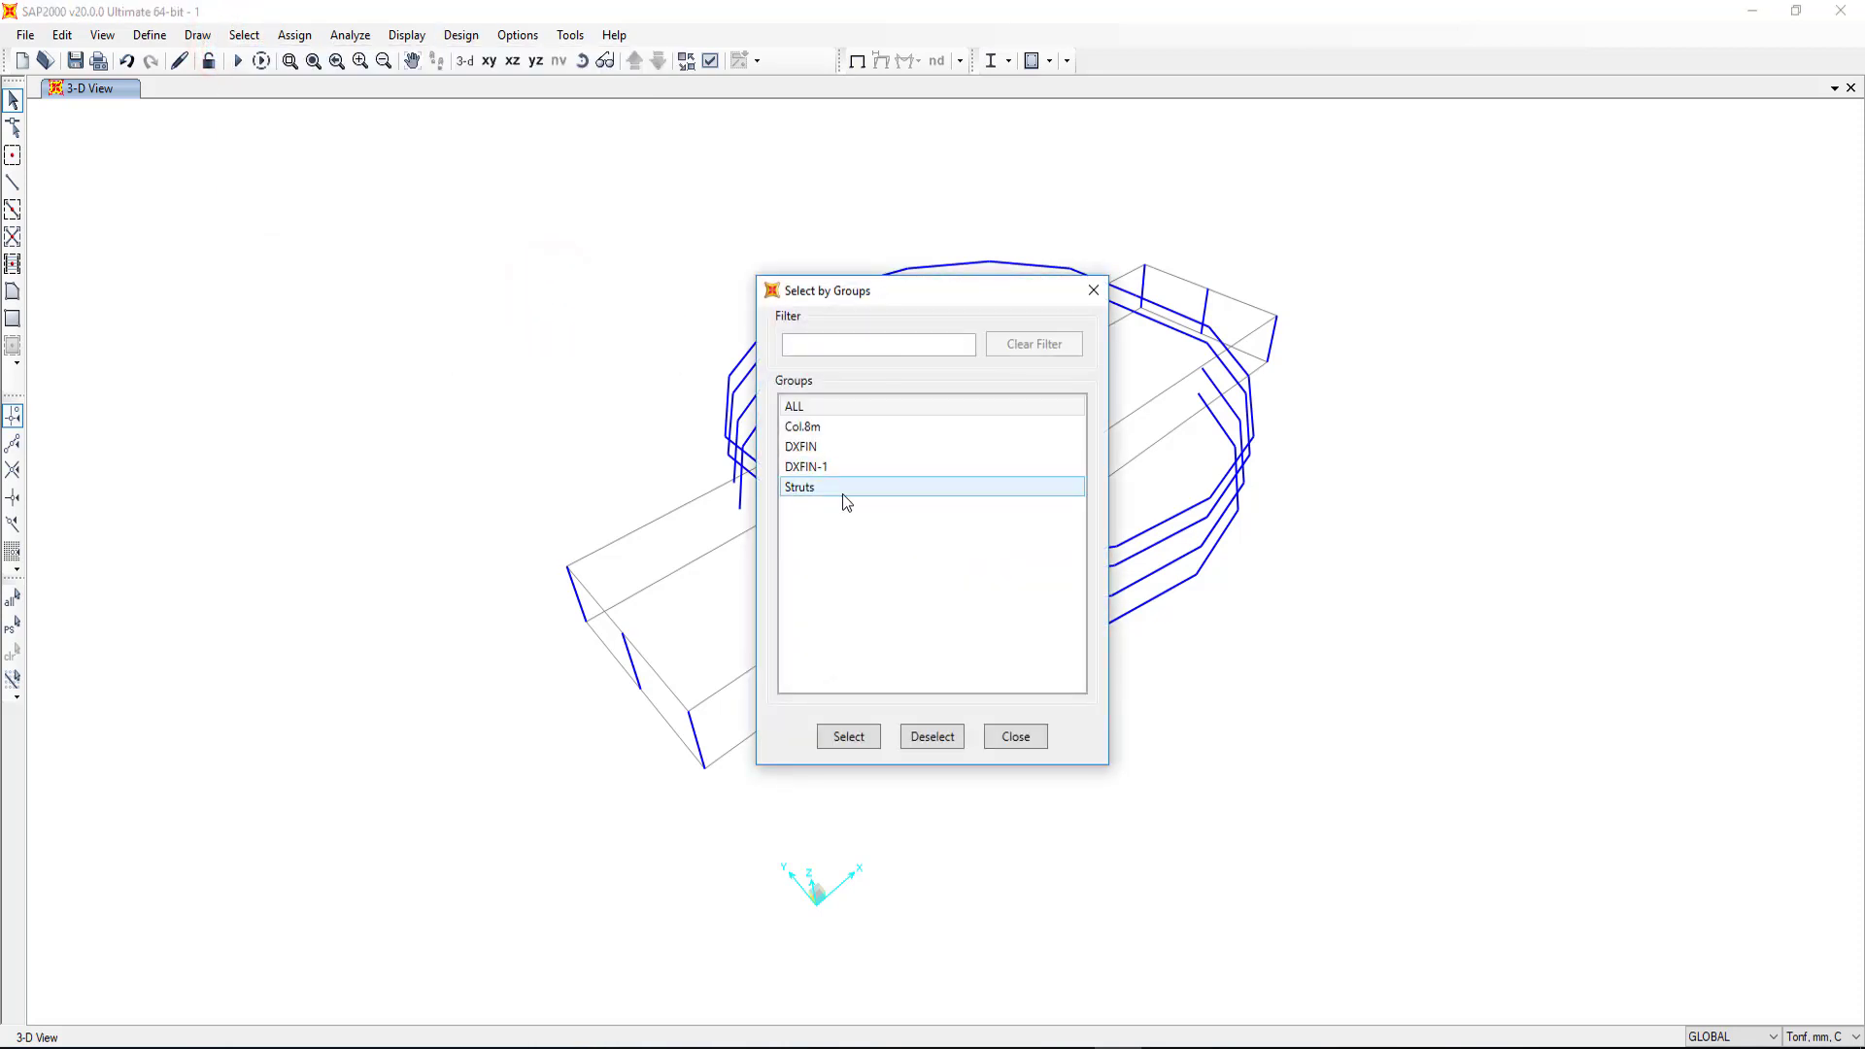
click(845, 490)
click(848, 736)
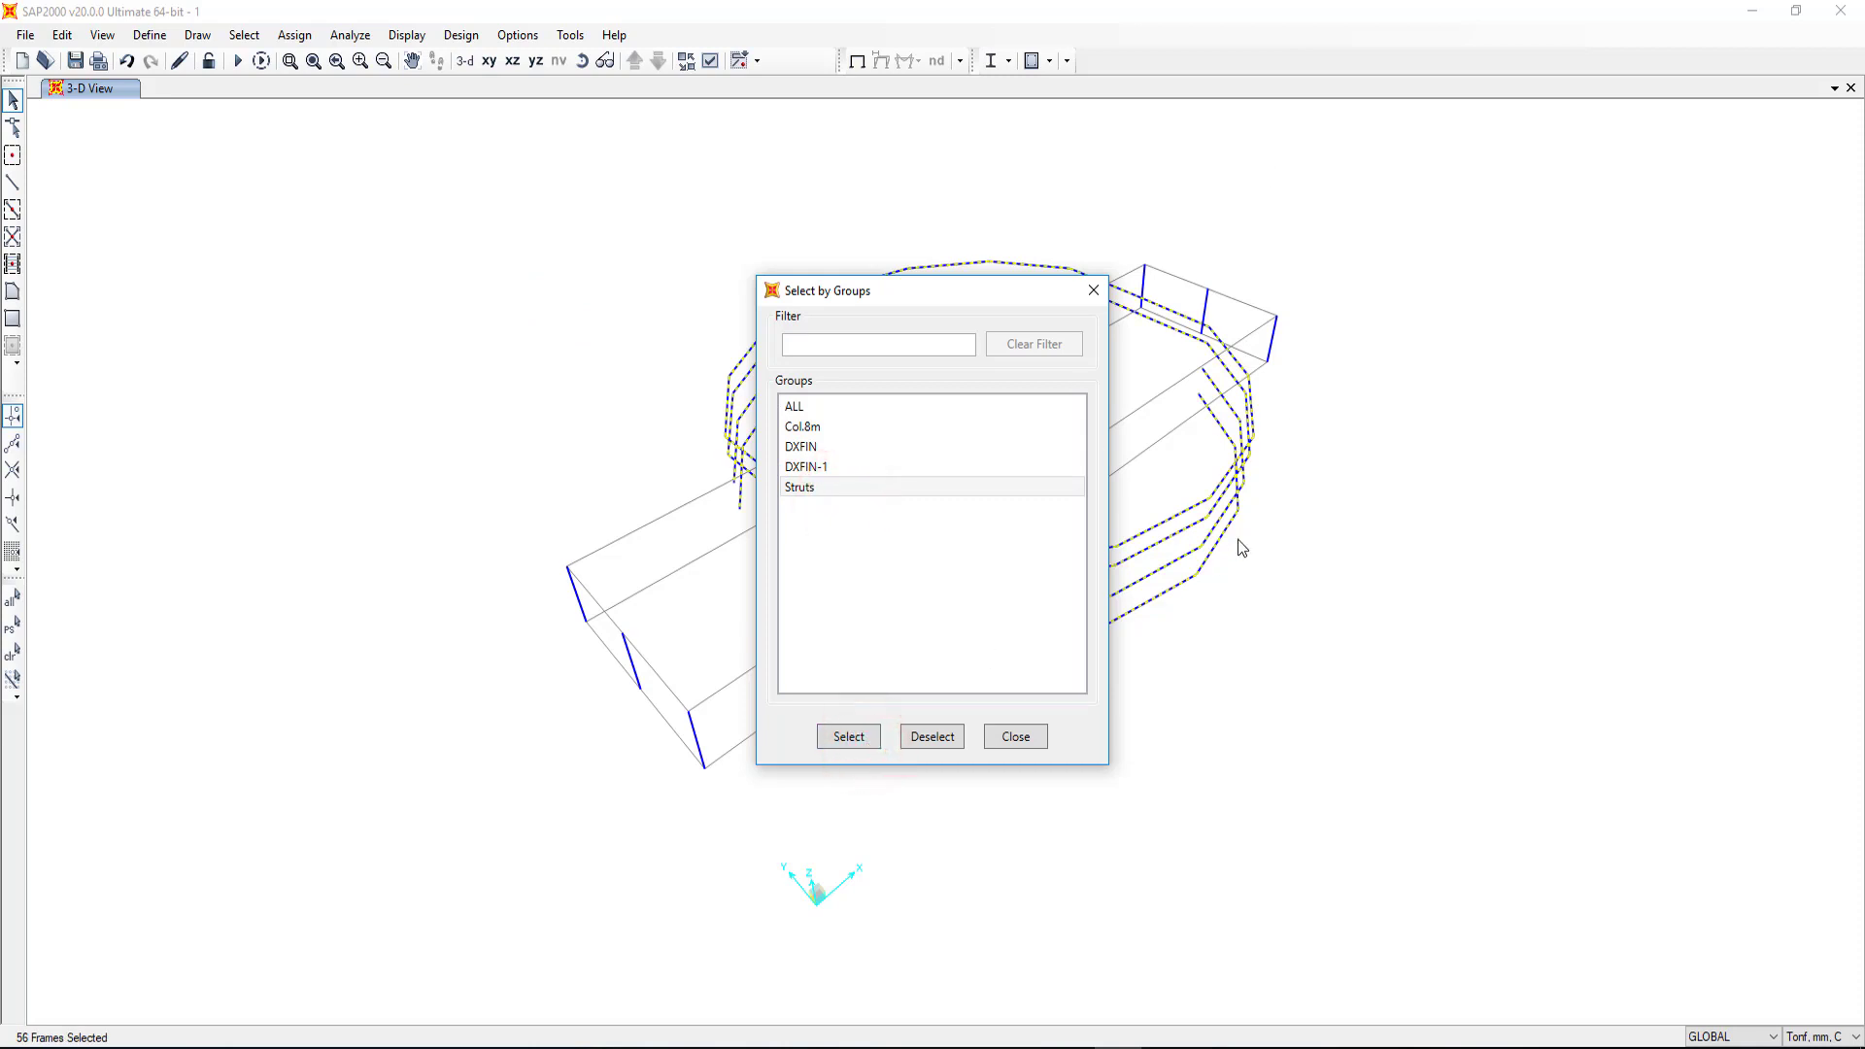
click(1093, 291)
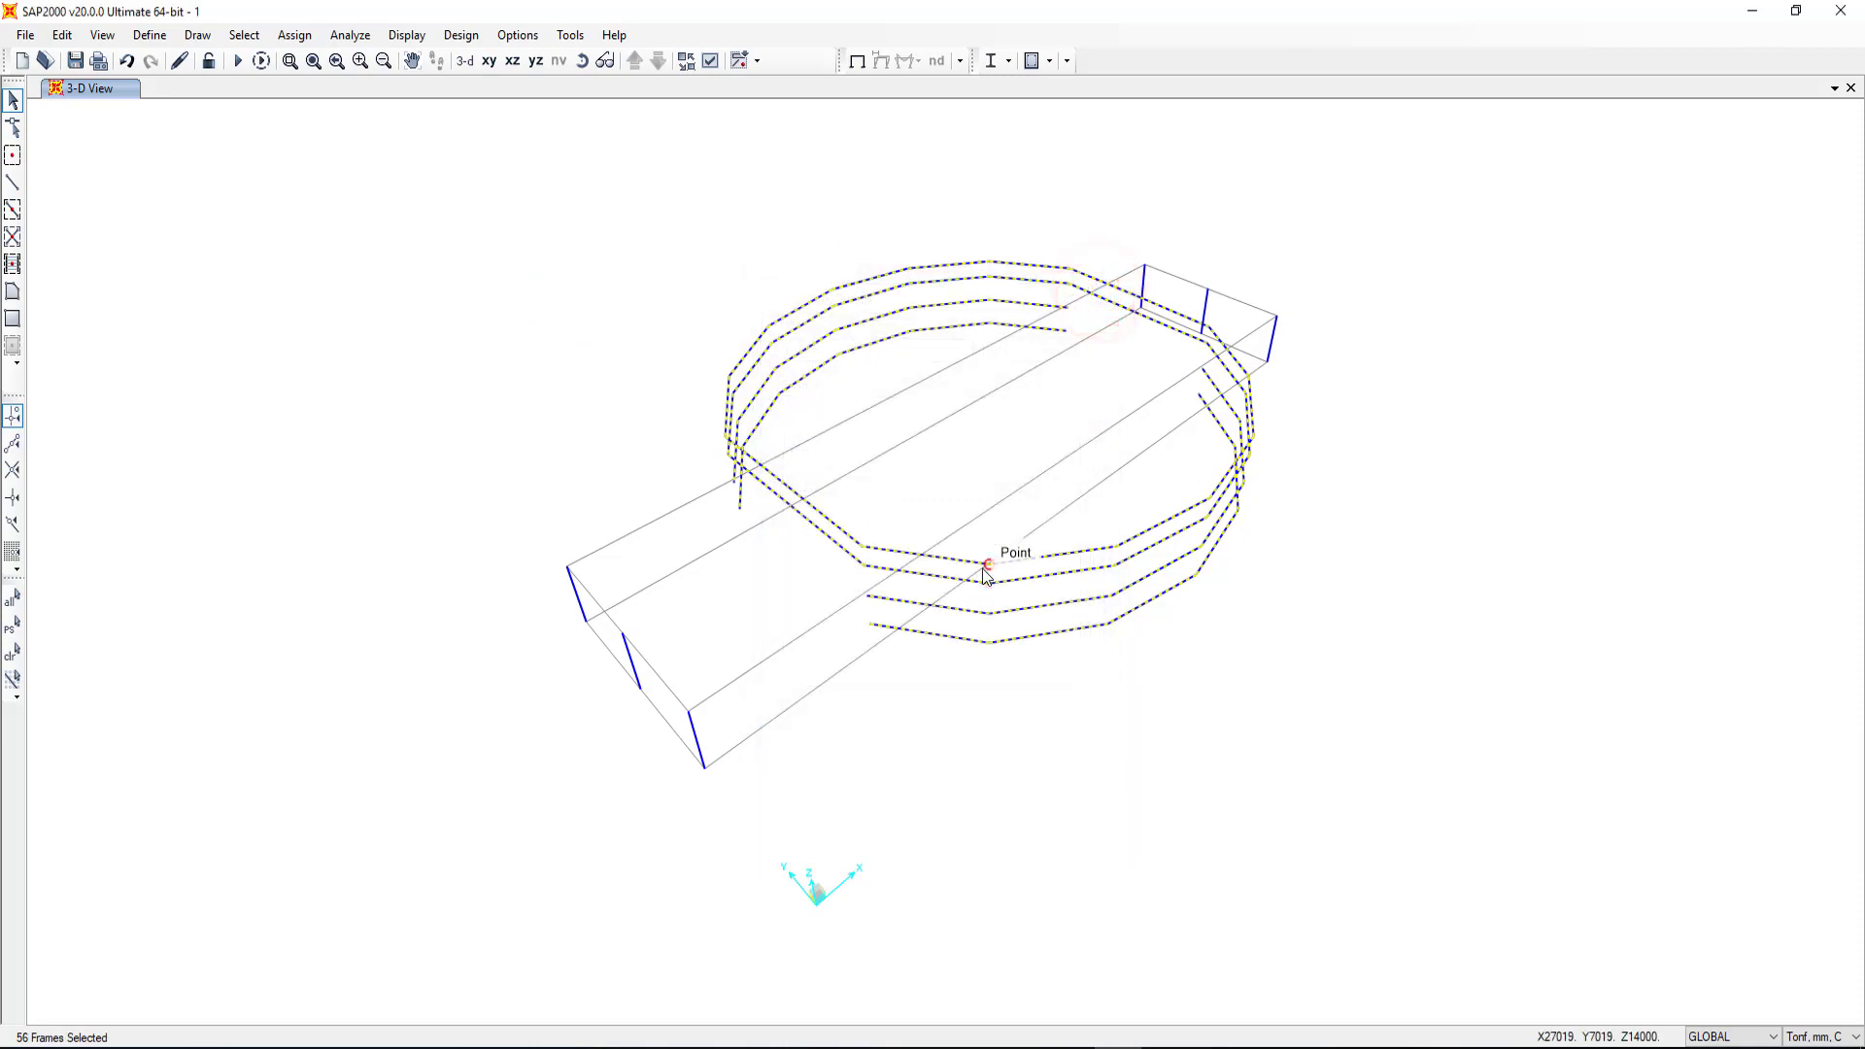
key(ctrl+q)
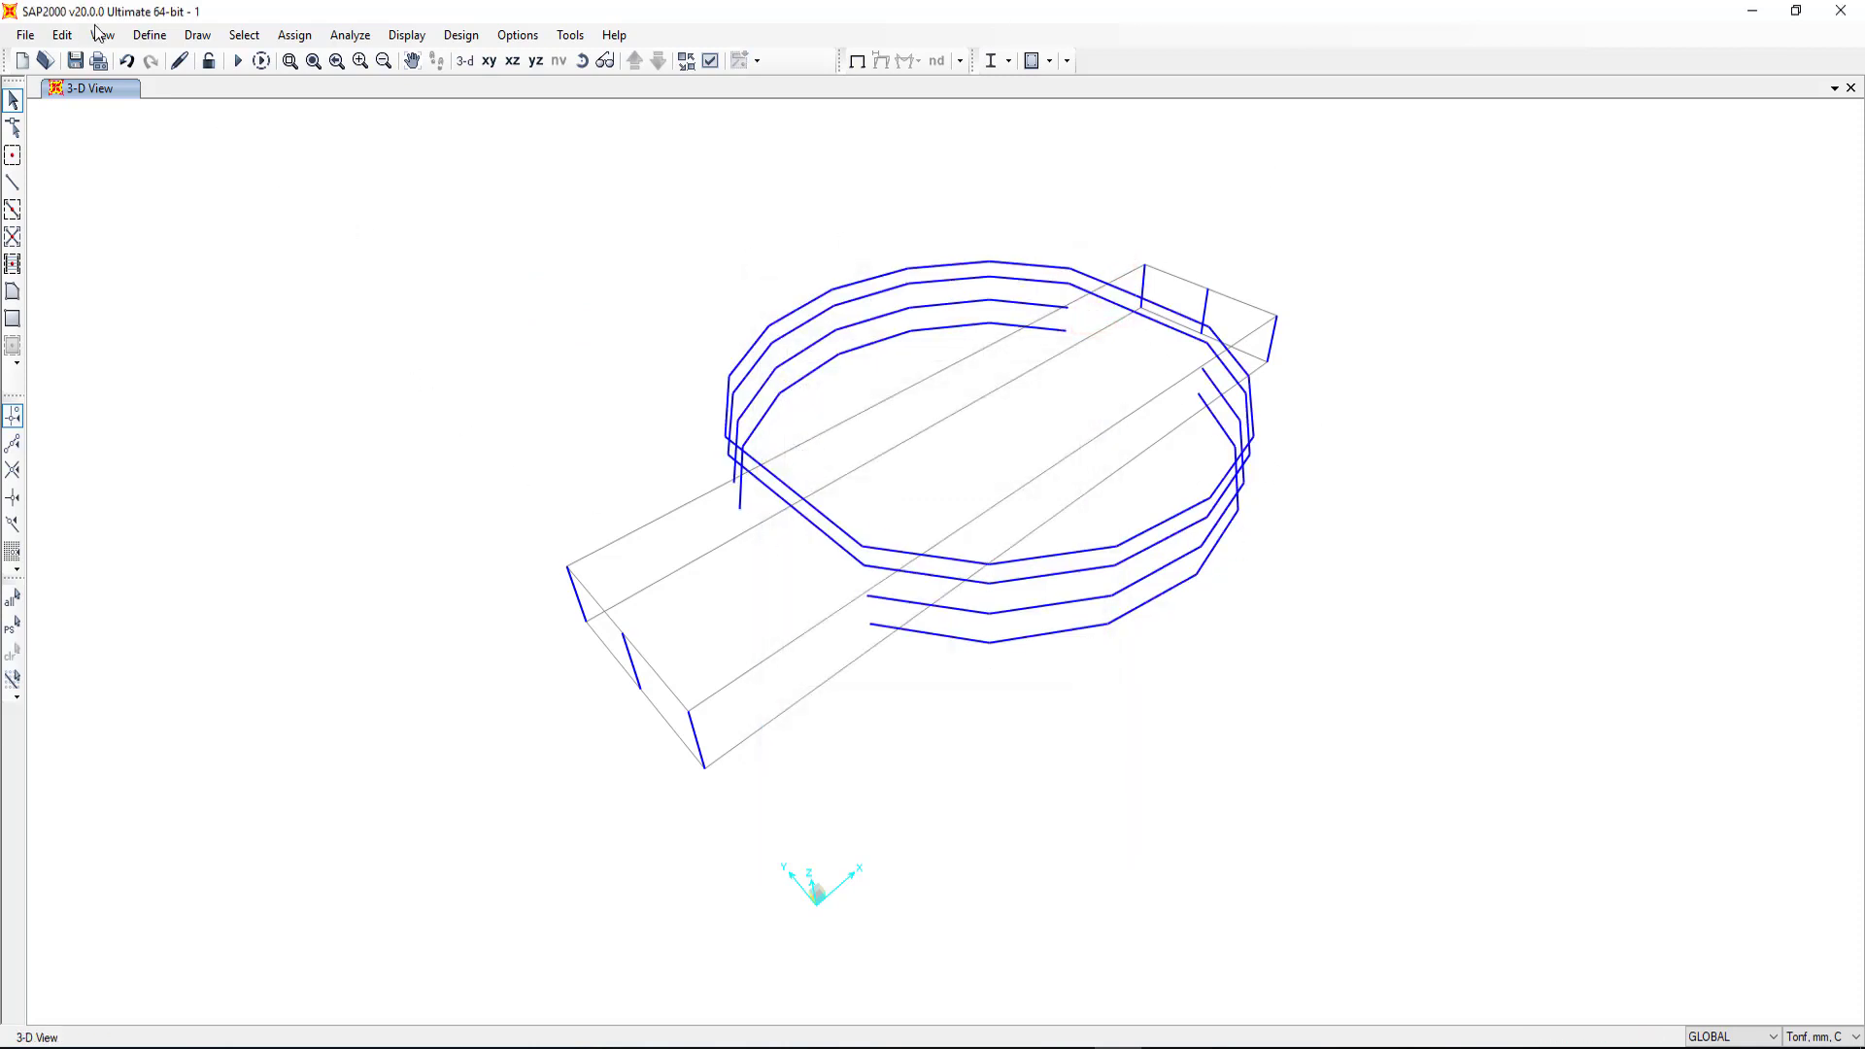
Step: Import the EG Columns layer of DXF.dxf as 12 column frames
click(25, 35)
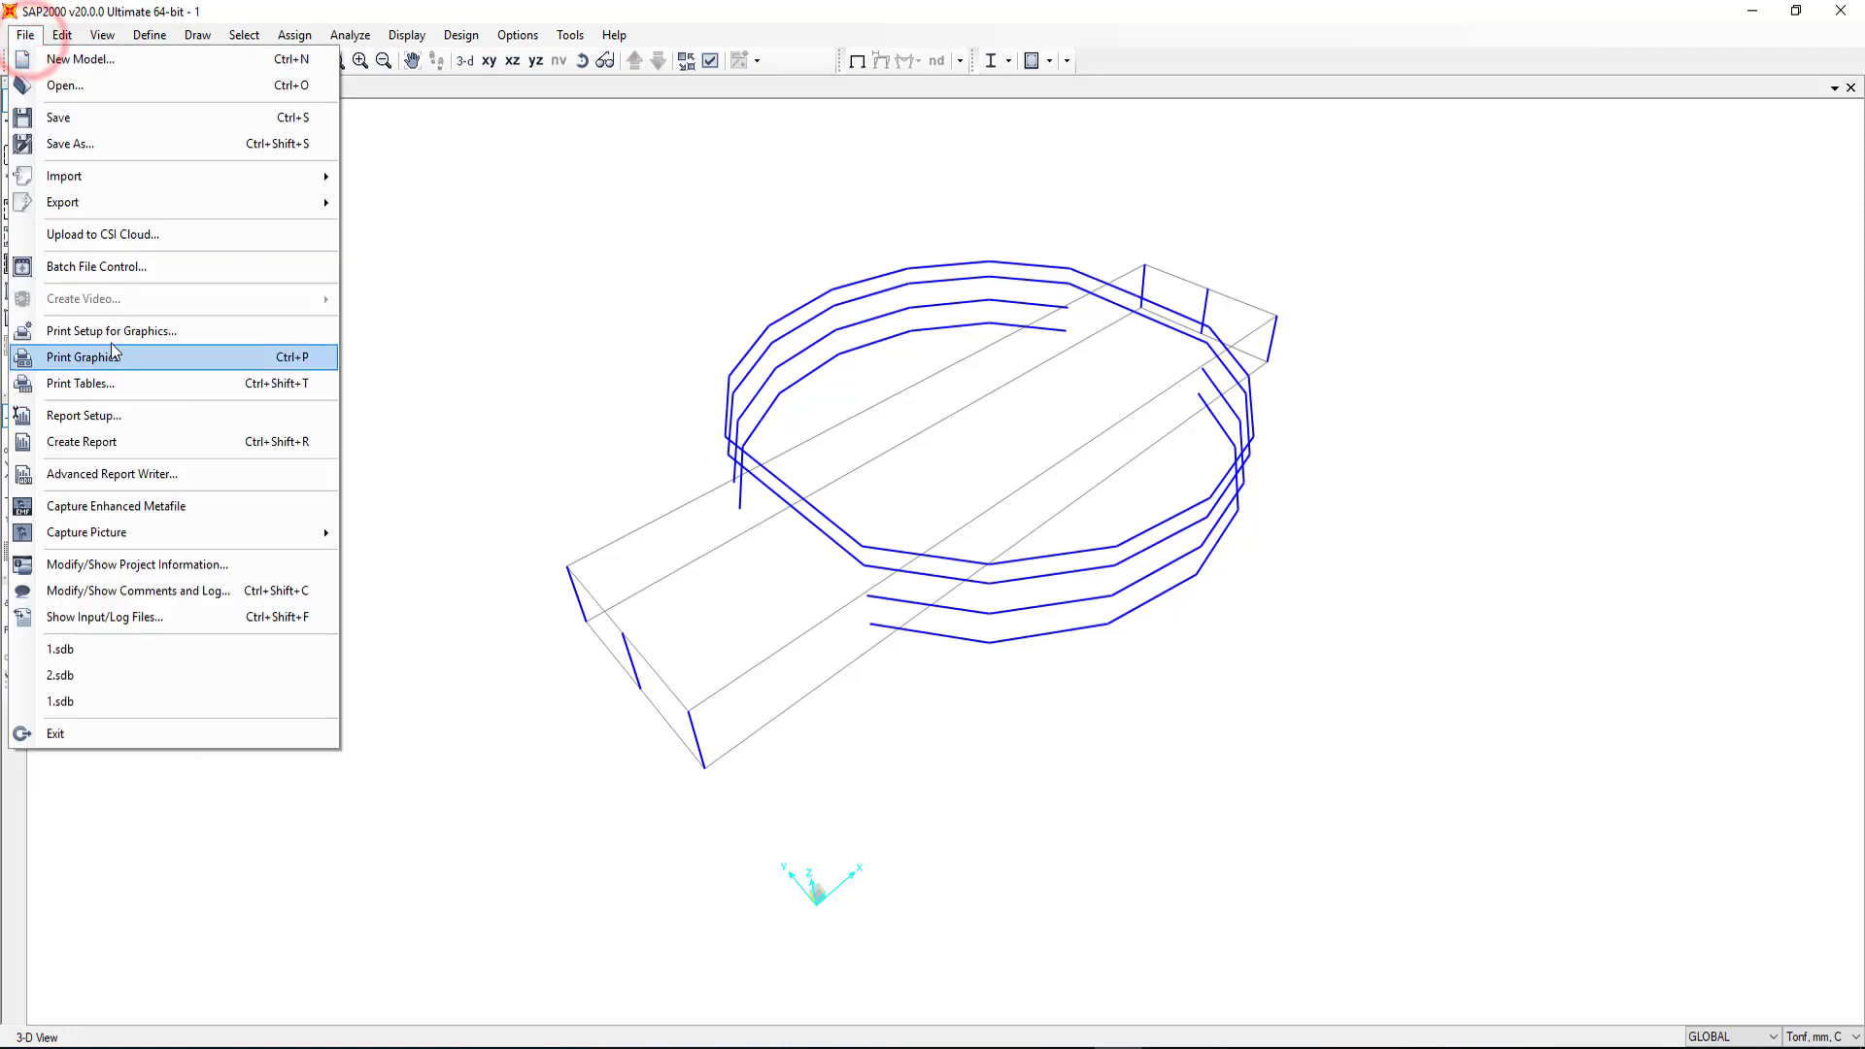
mouse_move(64, 175)
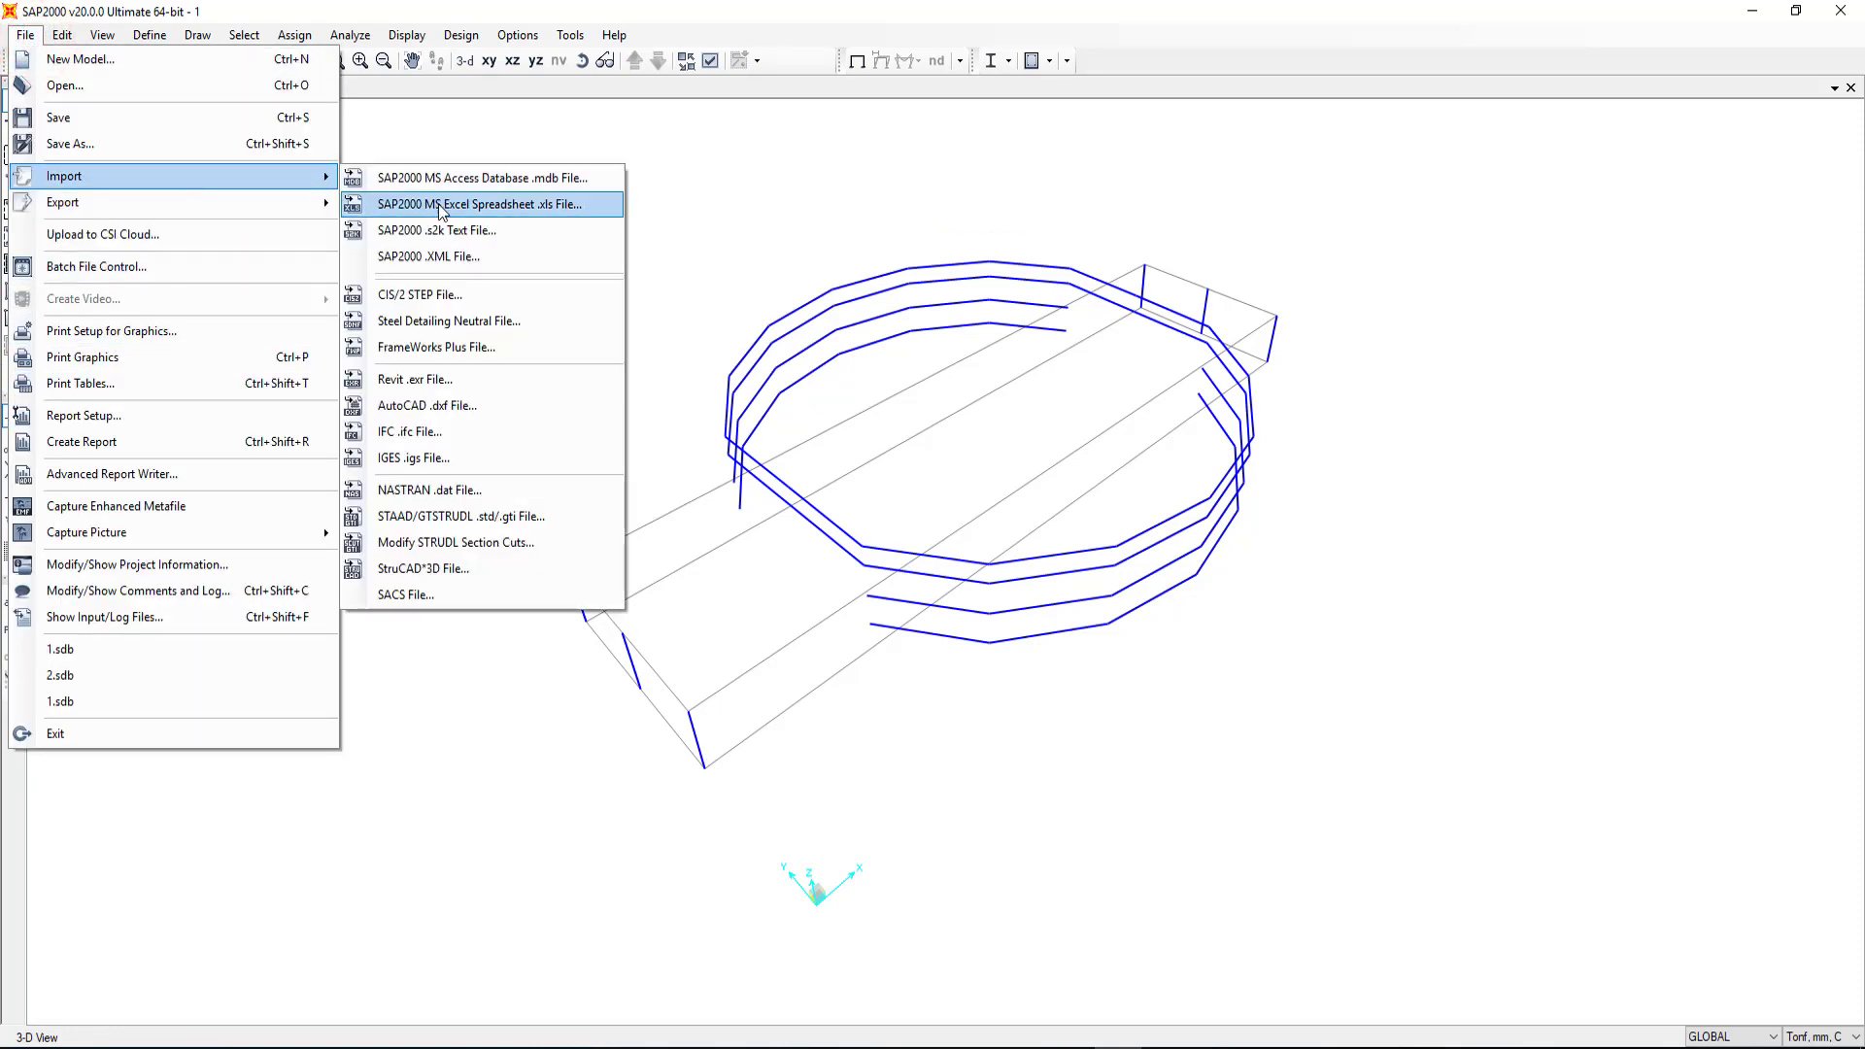
click(466, 408)
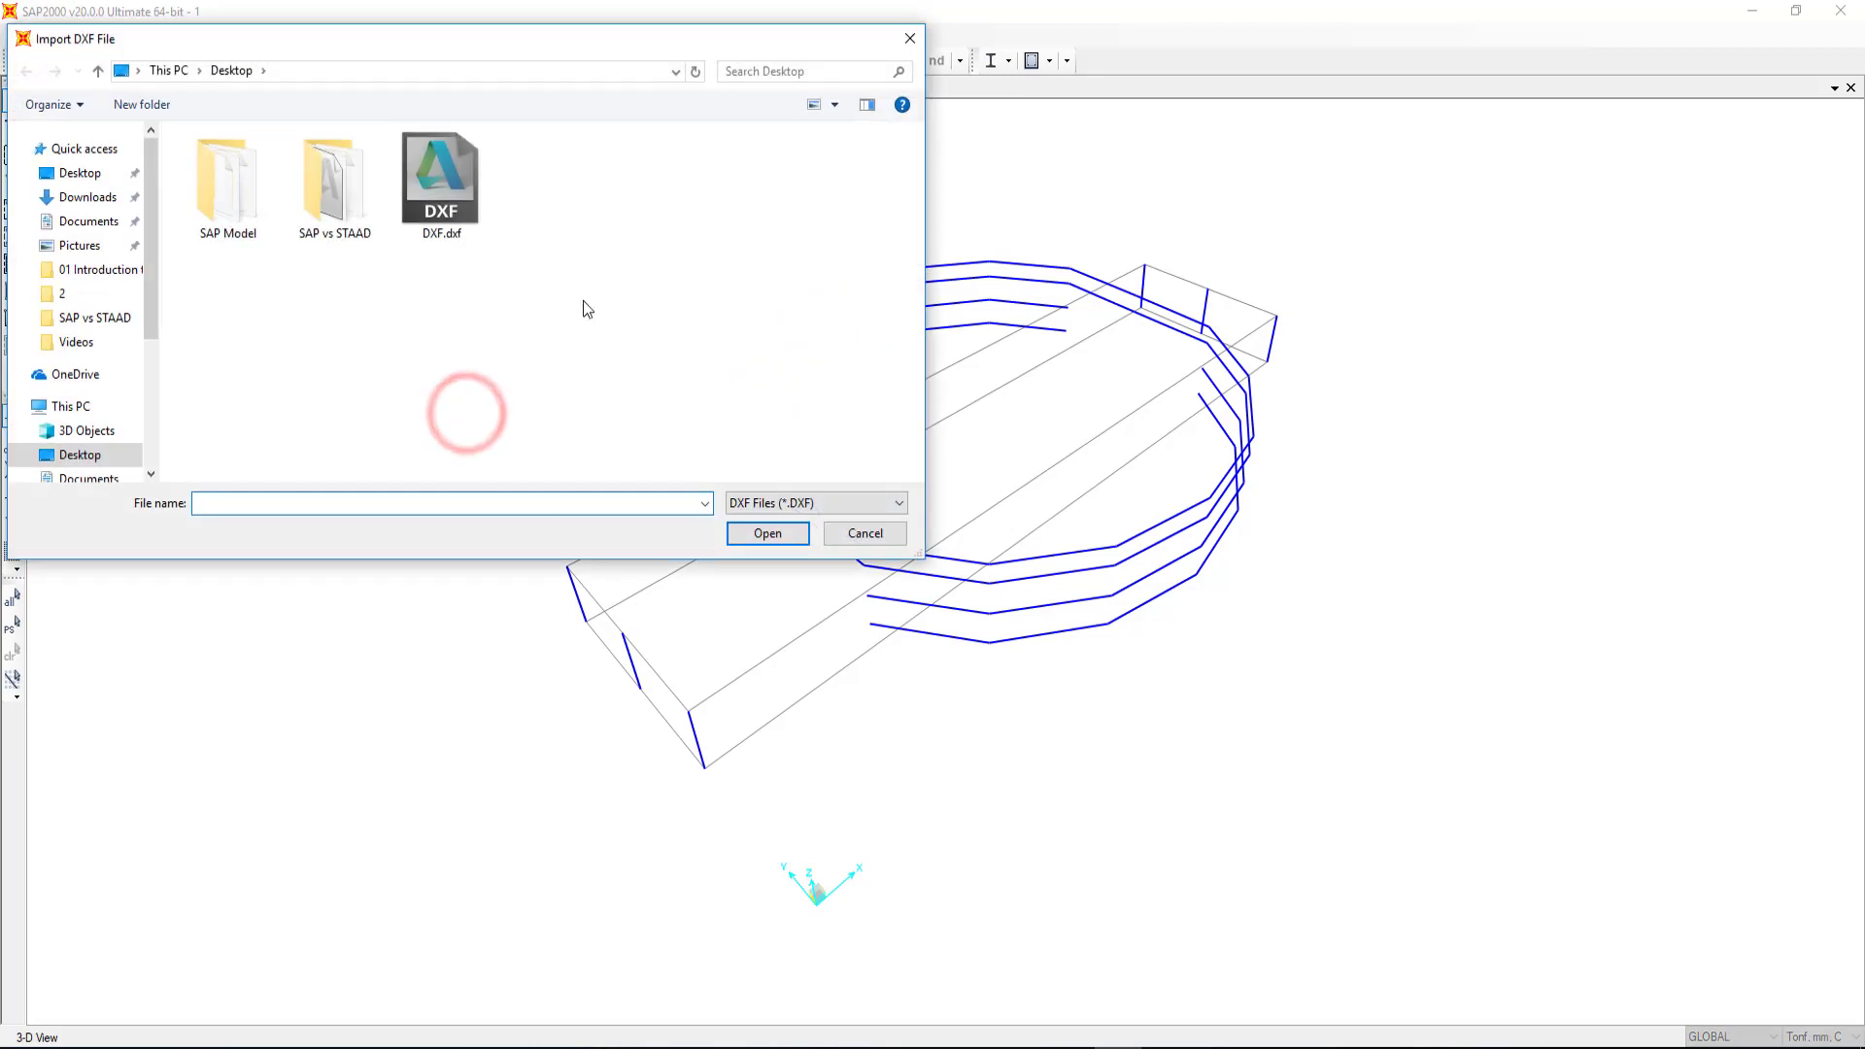
click(468, 222)
click(761, 529)
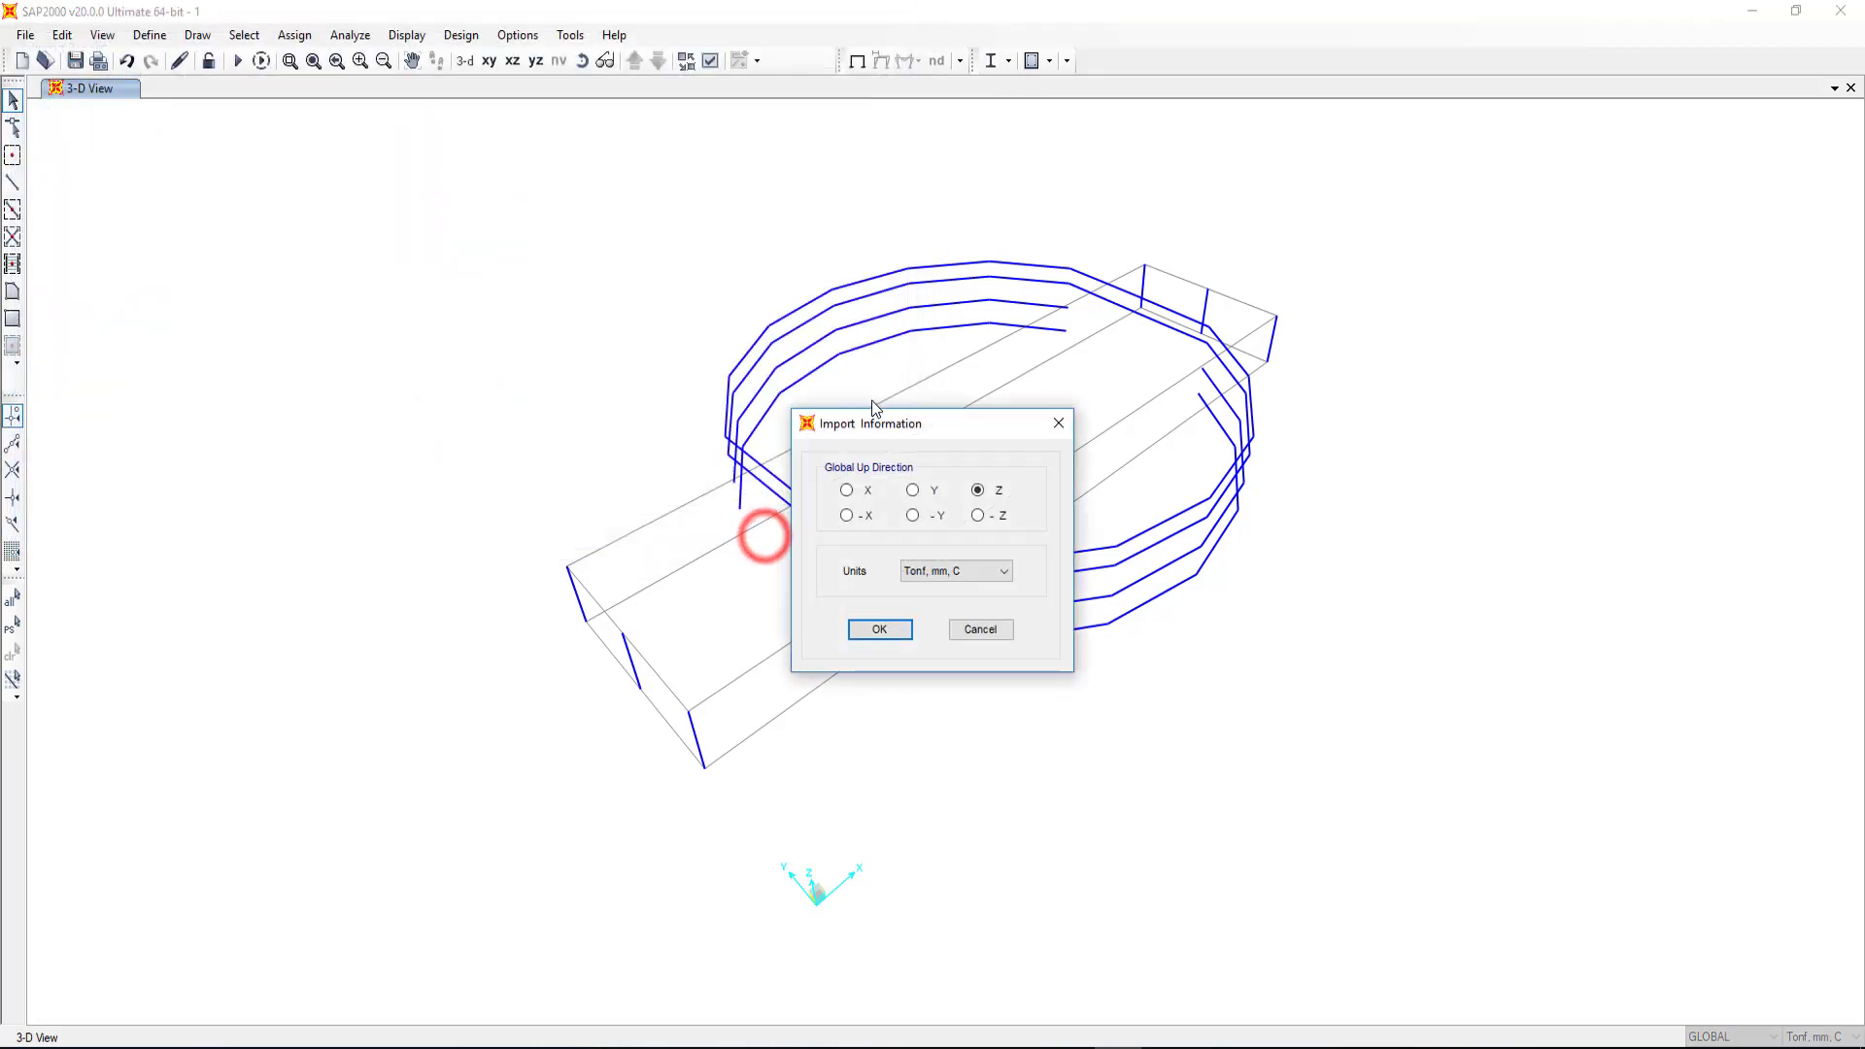
click(879, 629)
click(963, 434)
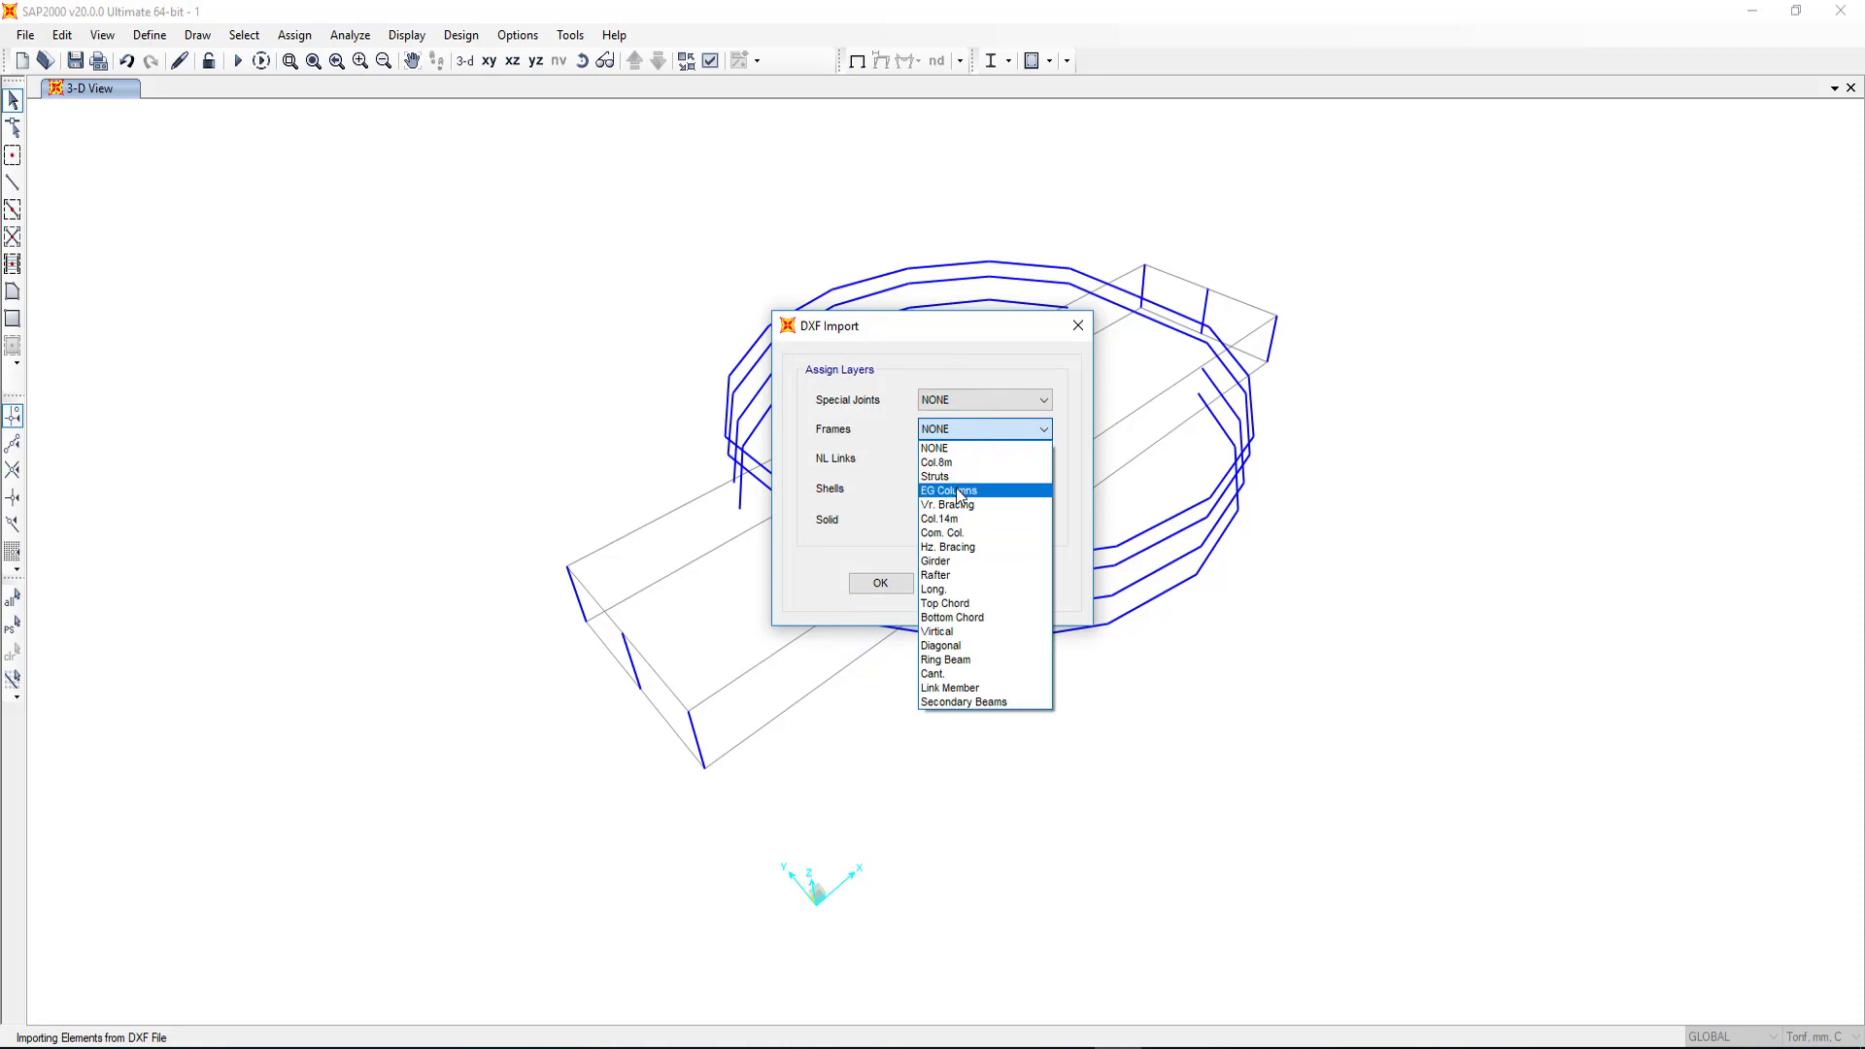
click(887, 584)
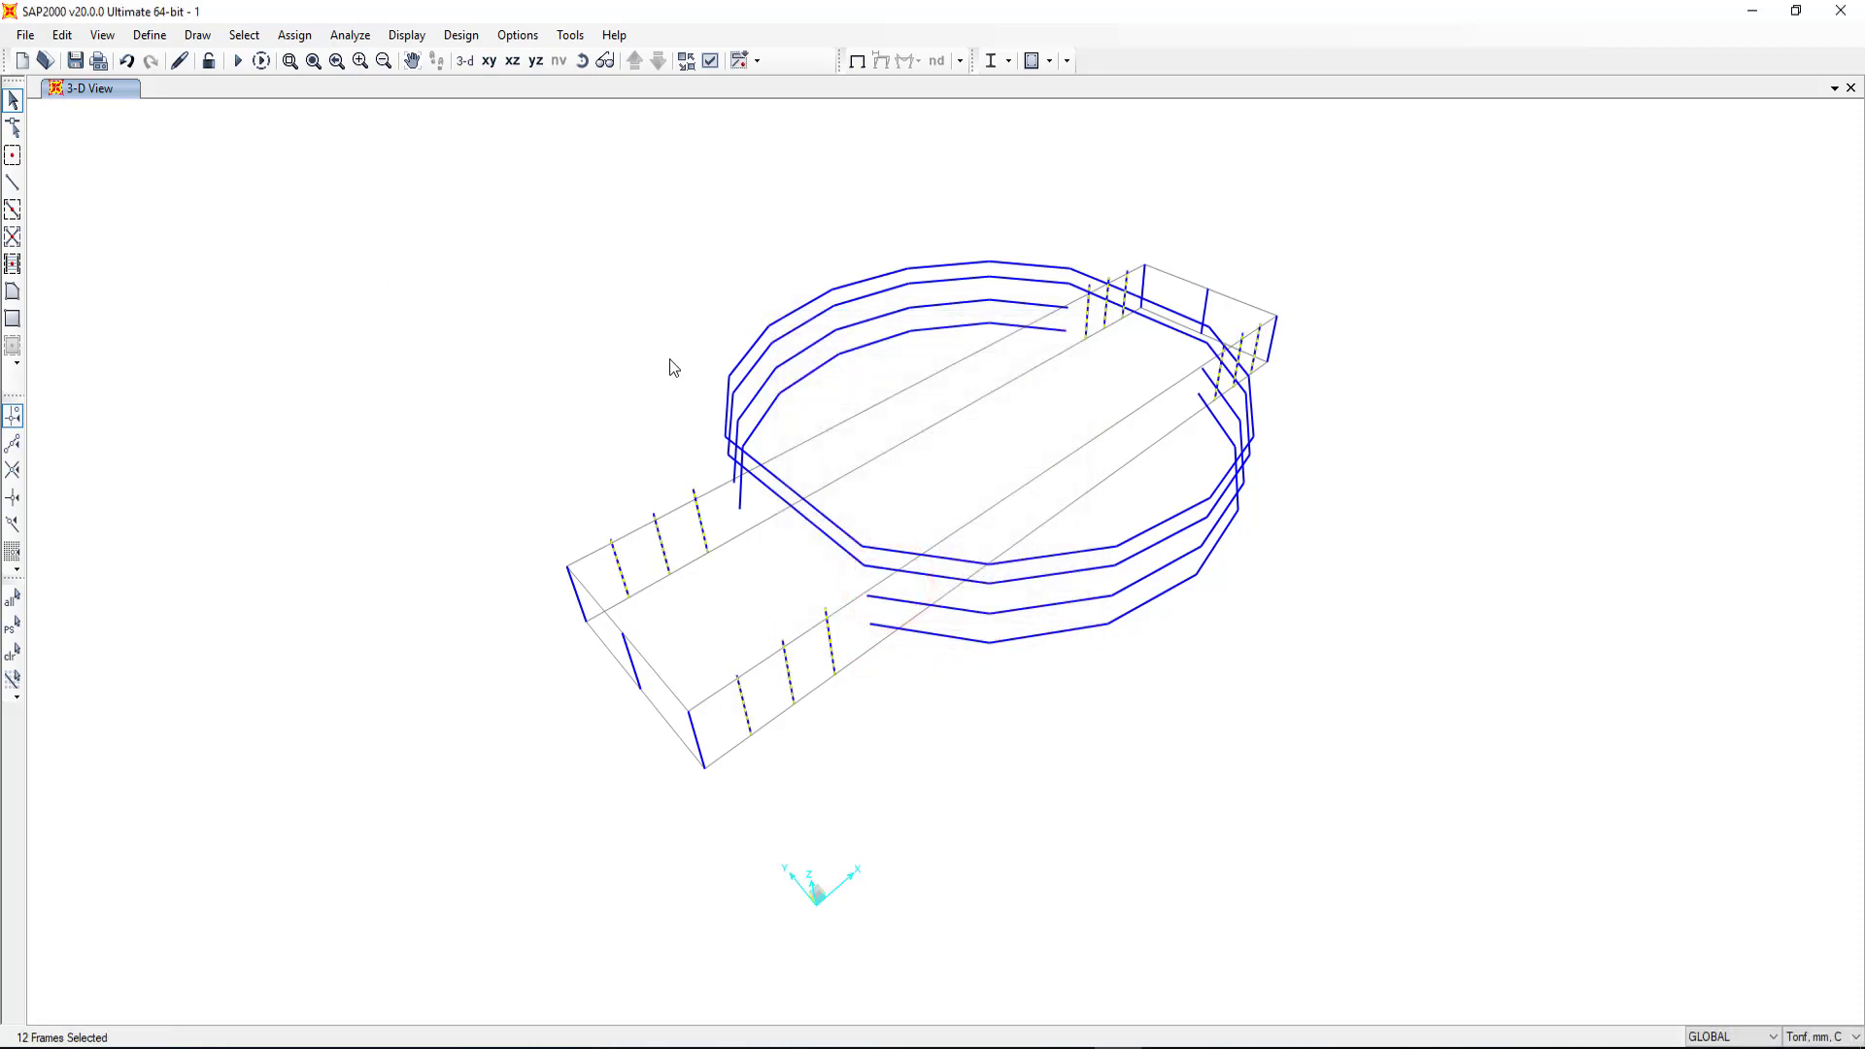
Step: Define a new group named EG Col
click(295, 35)
mouse_move(341, 274)
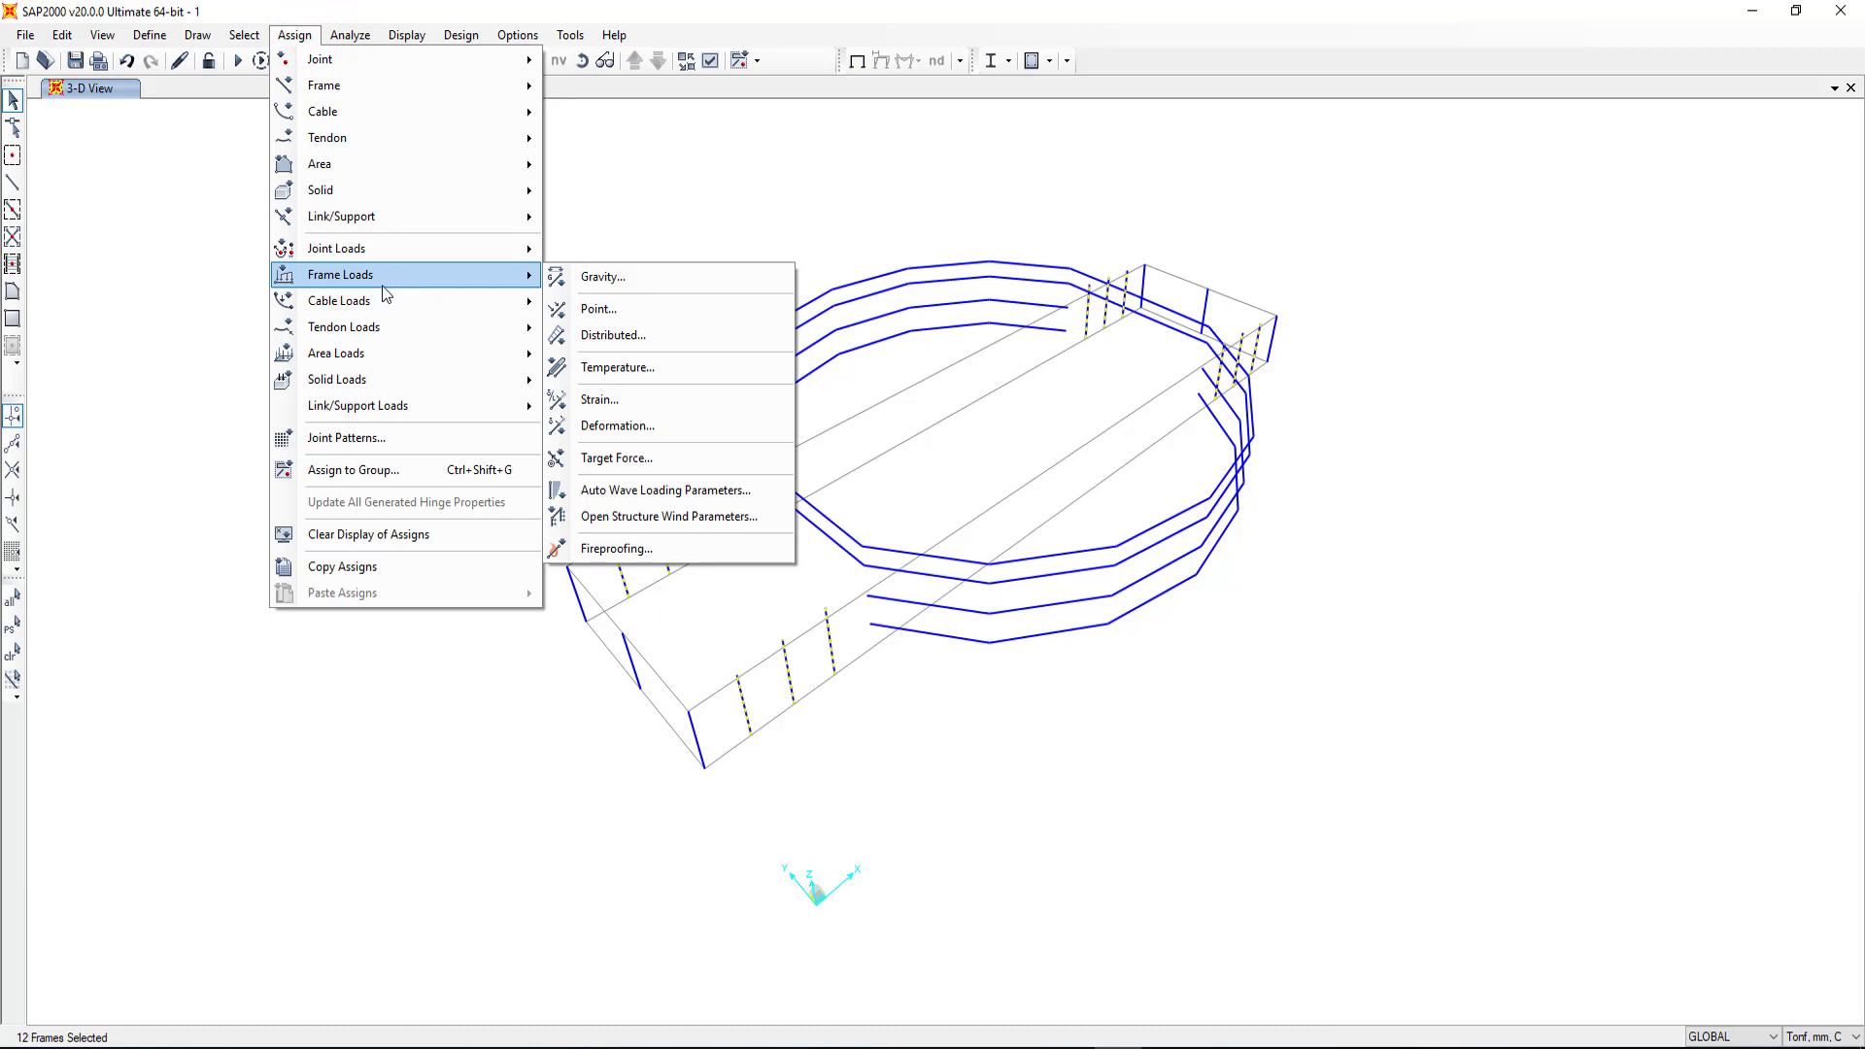
click(389, 470)
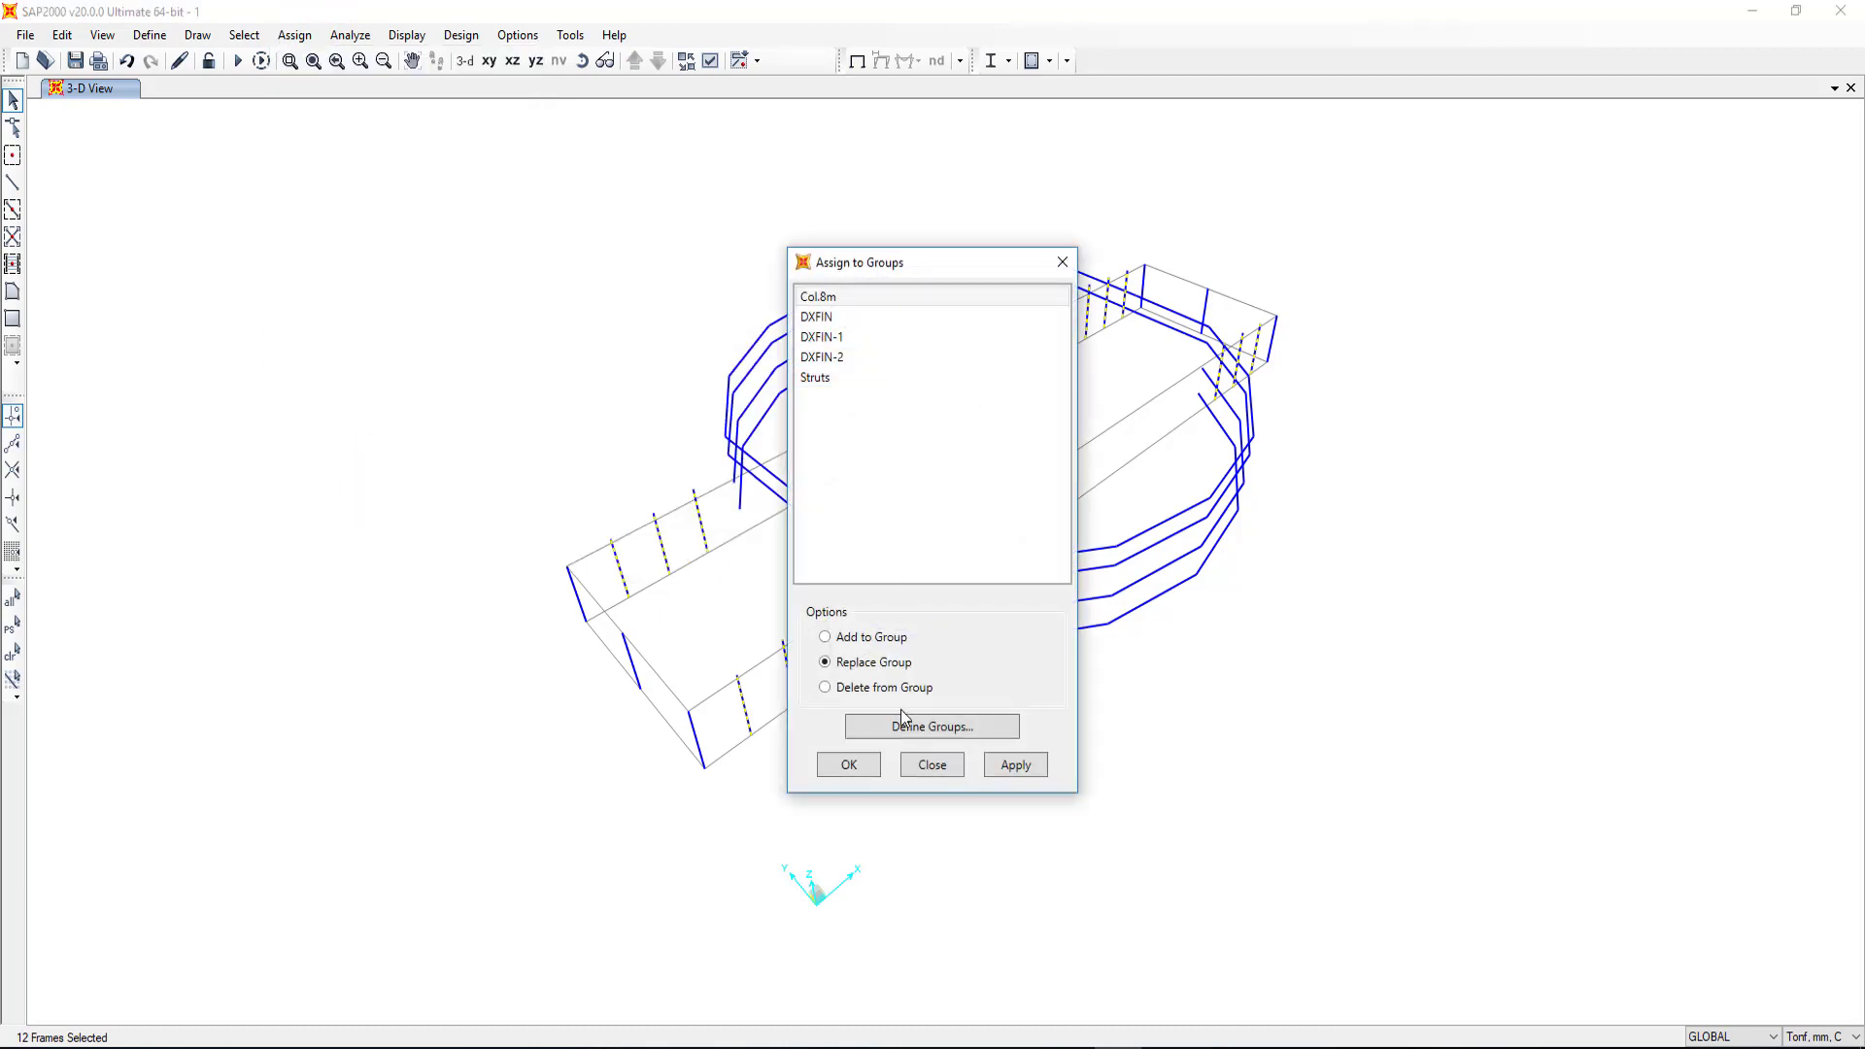
click(940, 731)
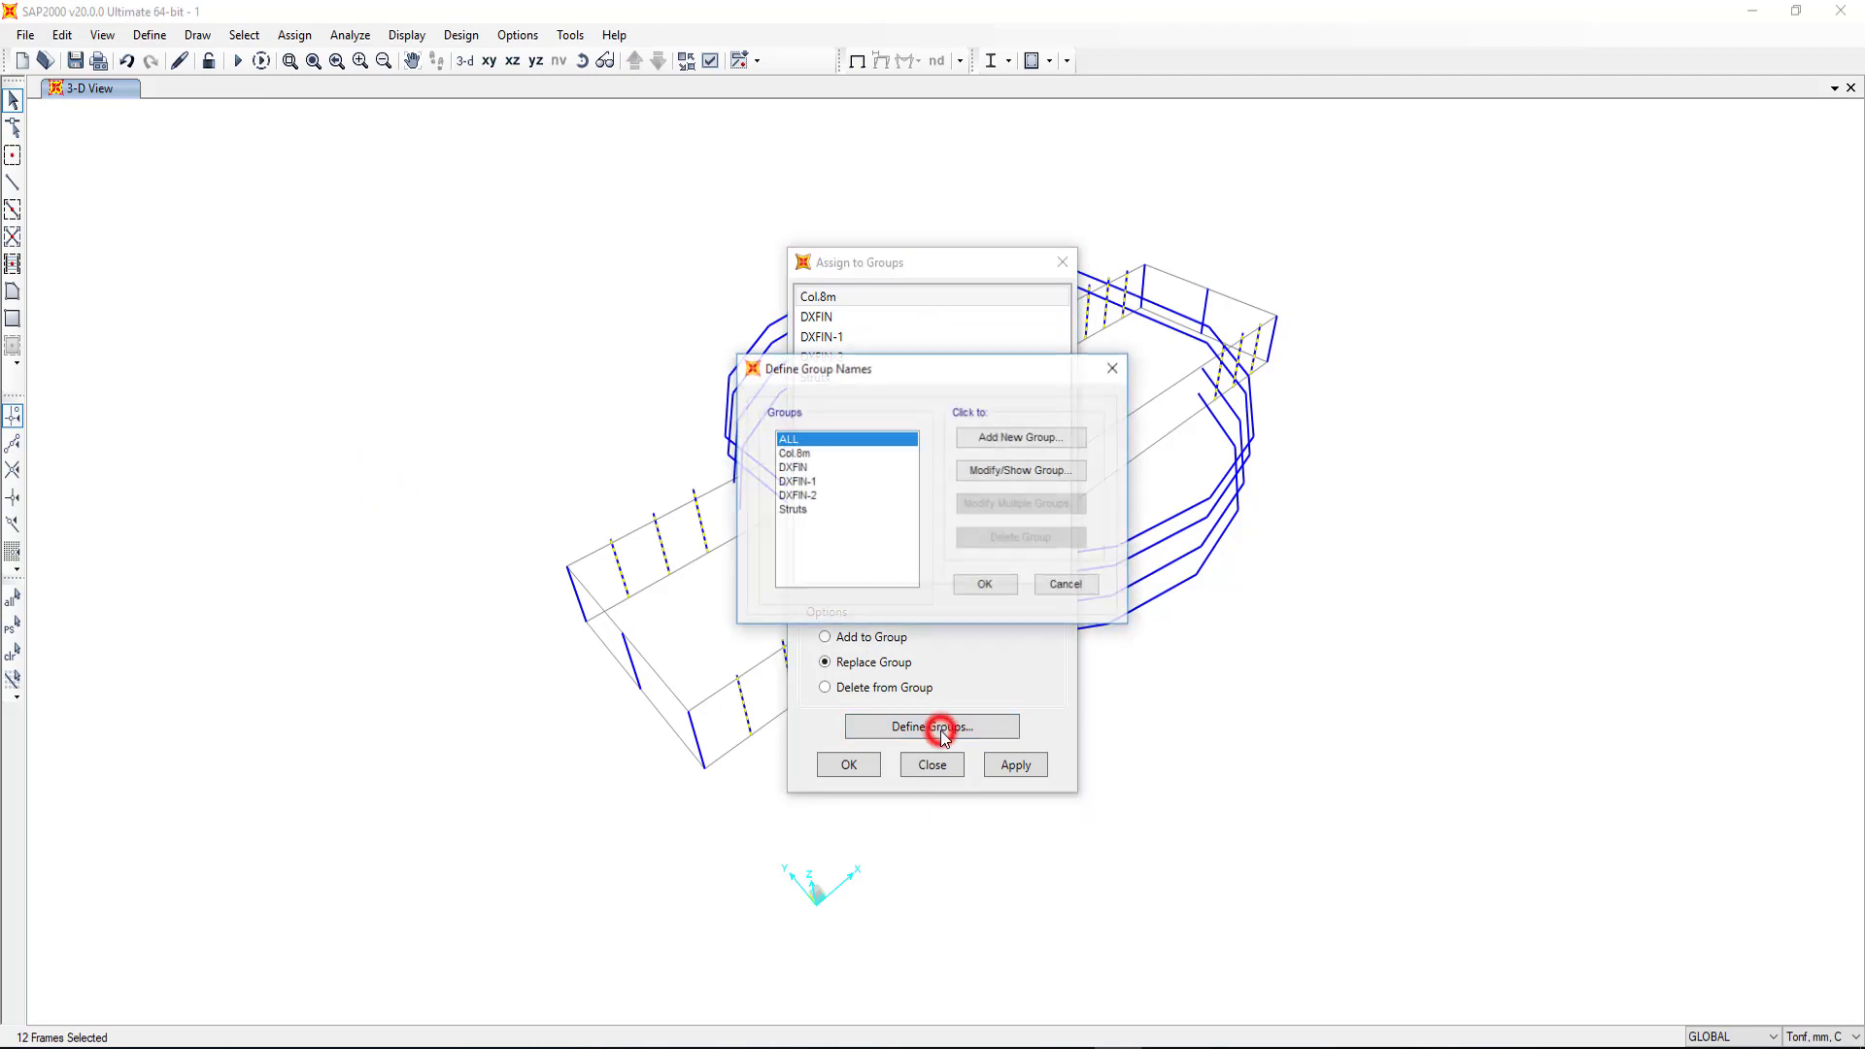
click(1028, 455)
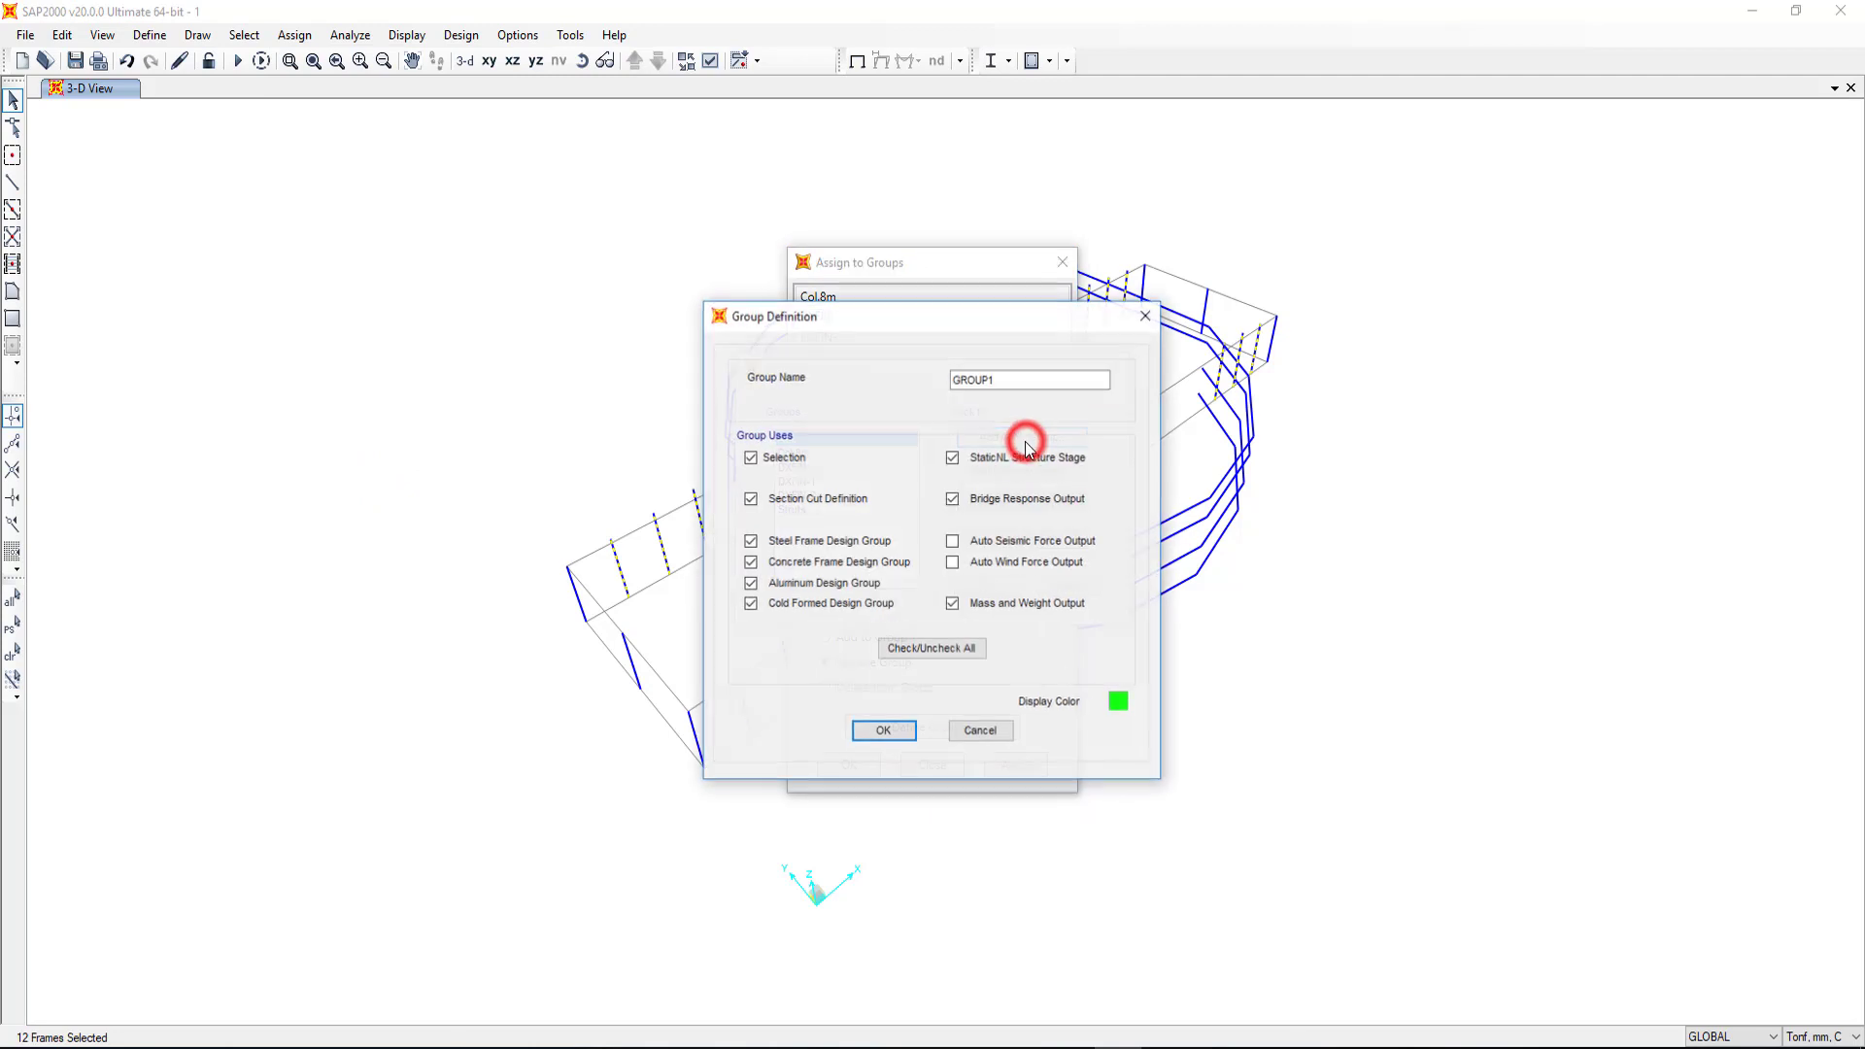
double_click(1019, 376)
text(EG Col.)
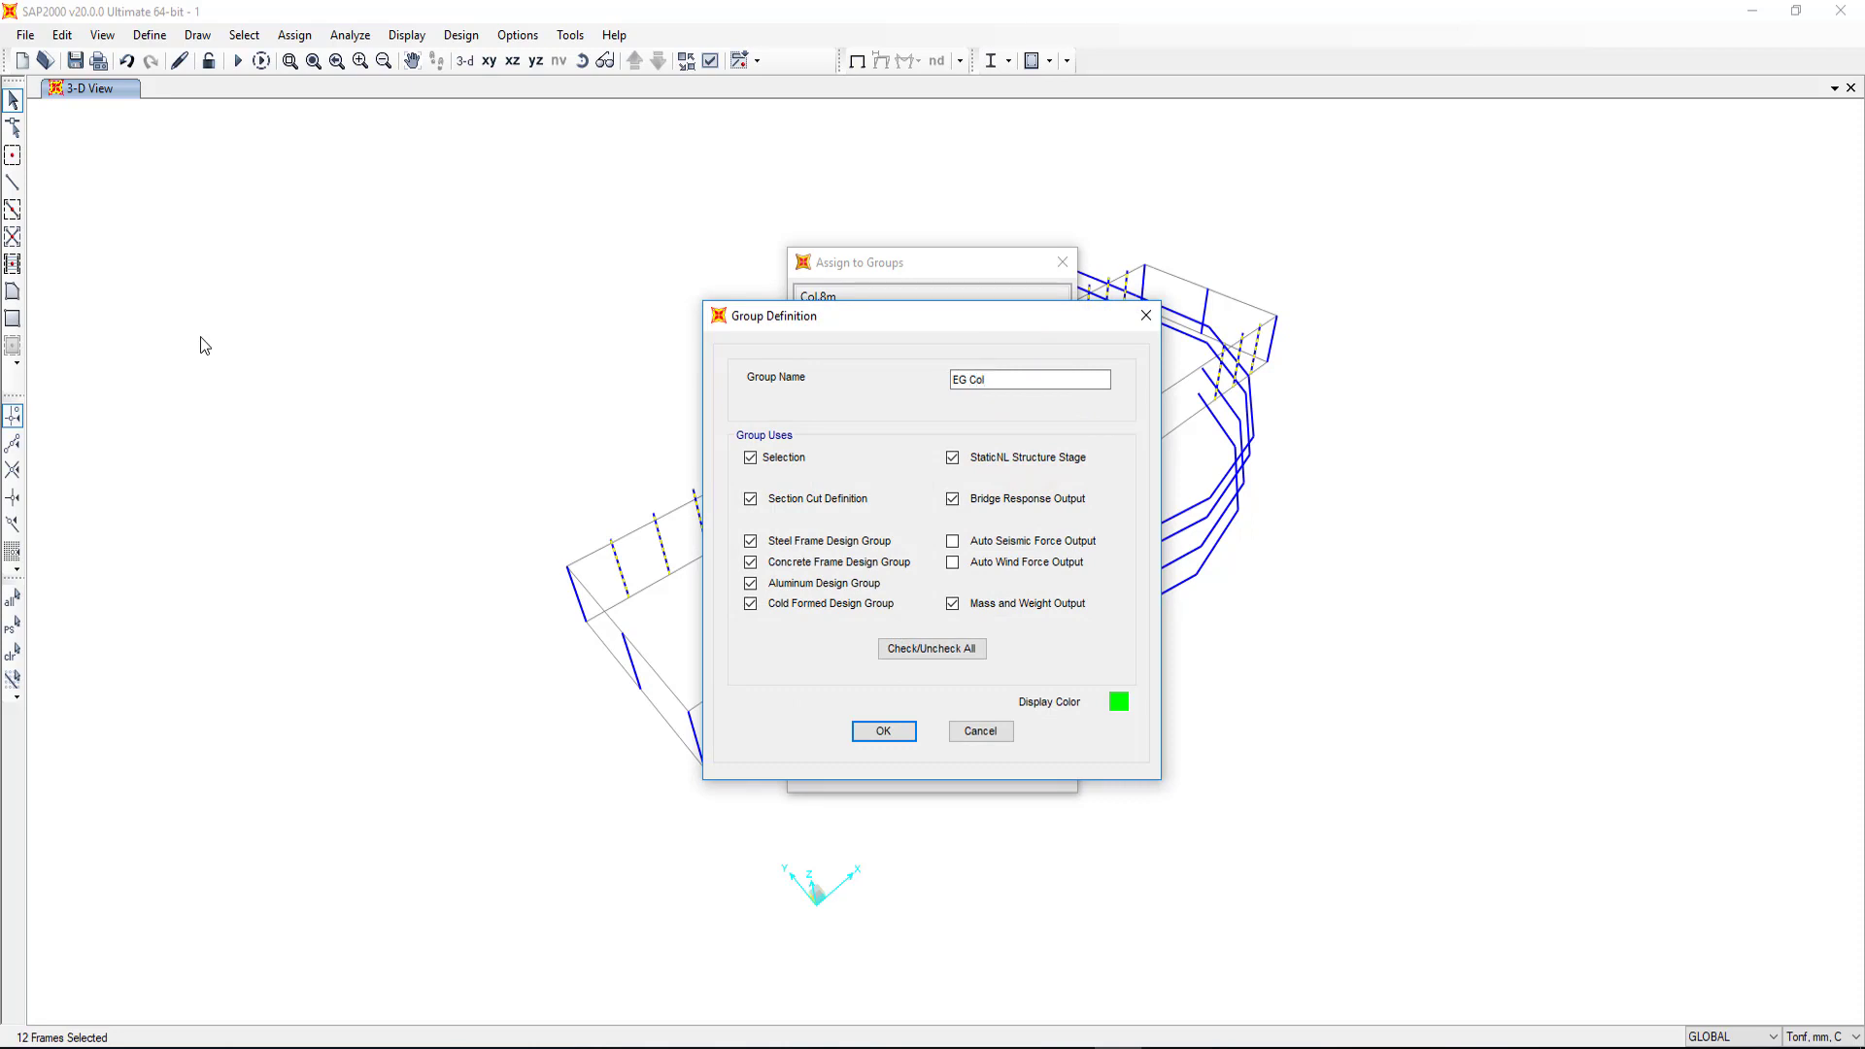
click(878, 736)
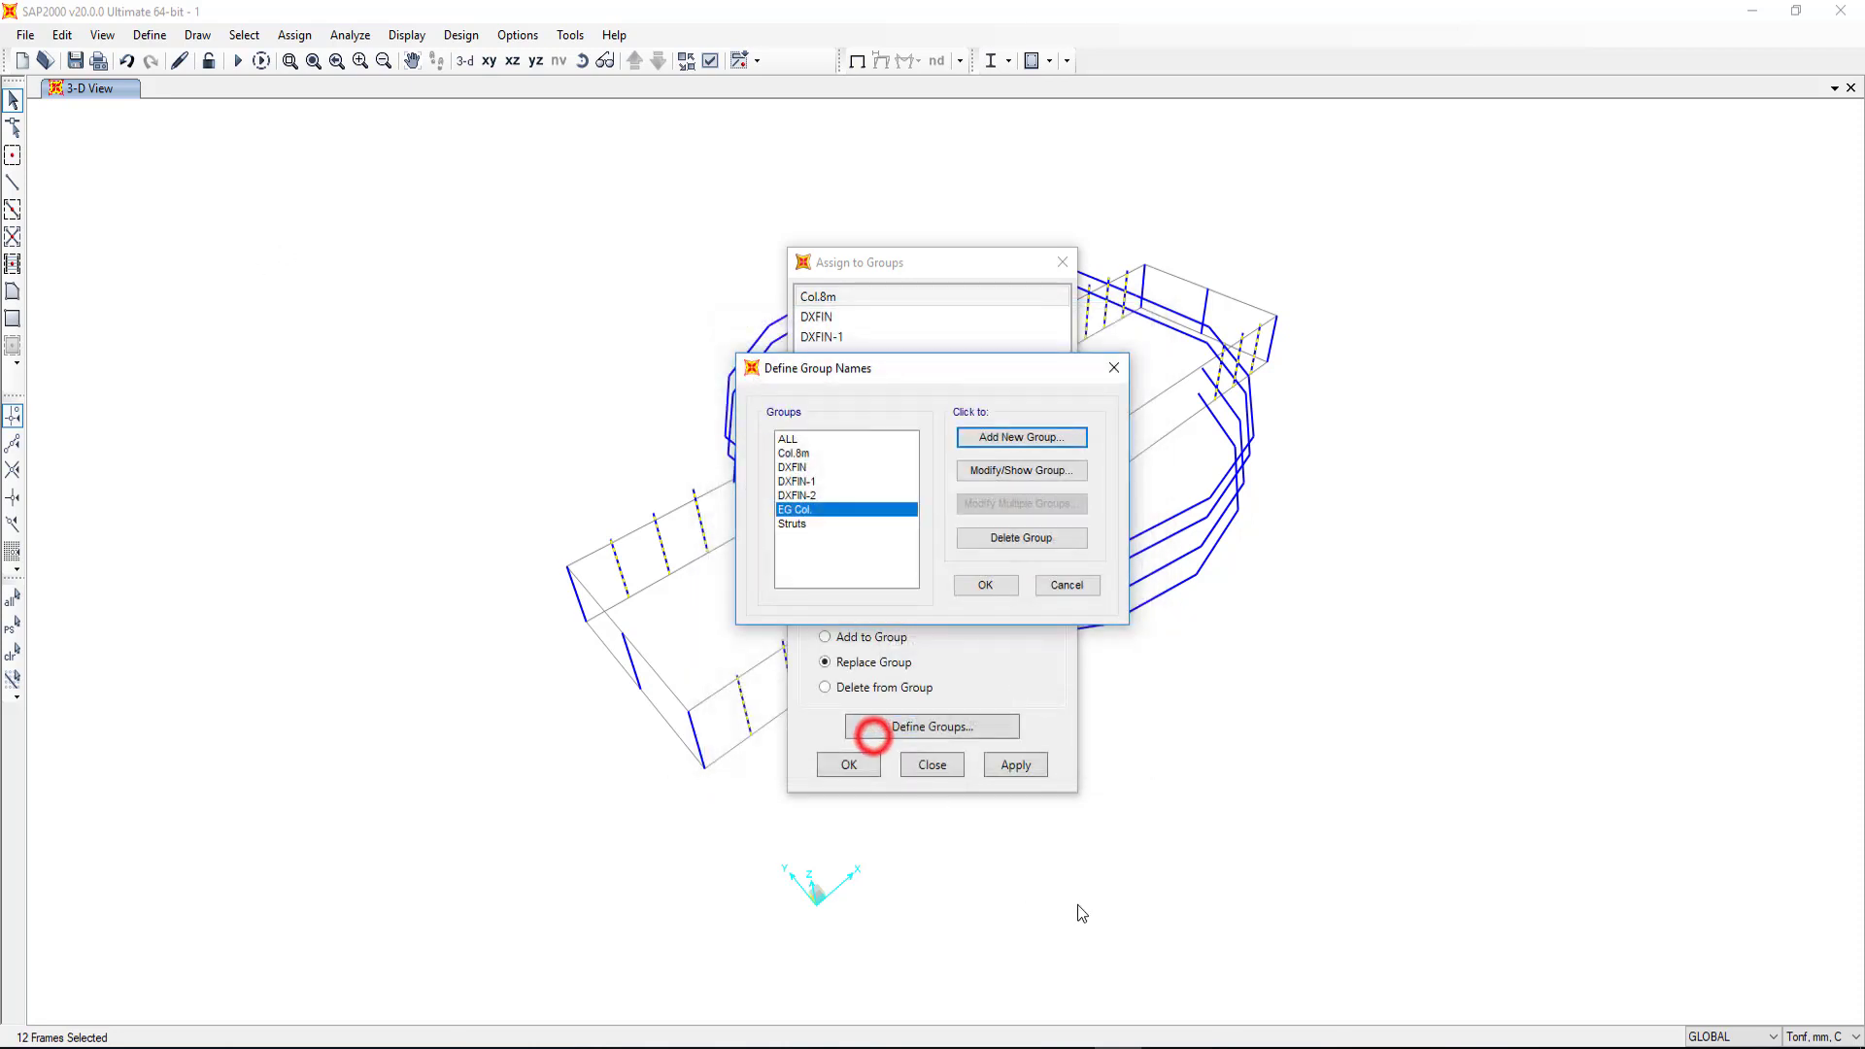
click(1000, 588)
Step: Assign the 12 imported column frames to the EG Col. group
click(825, 377)
click(1033, 766)
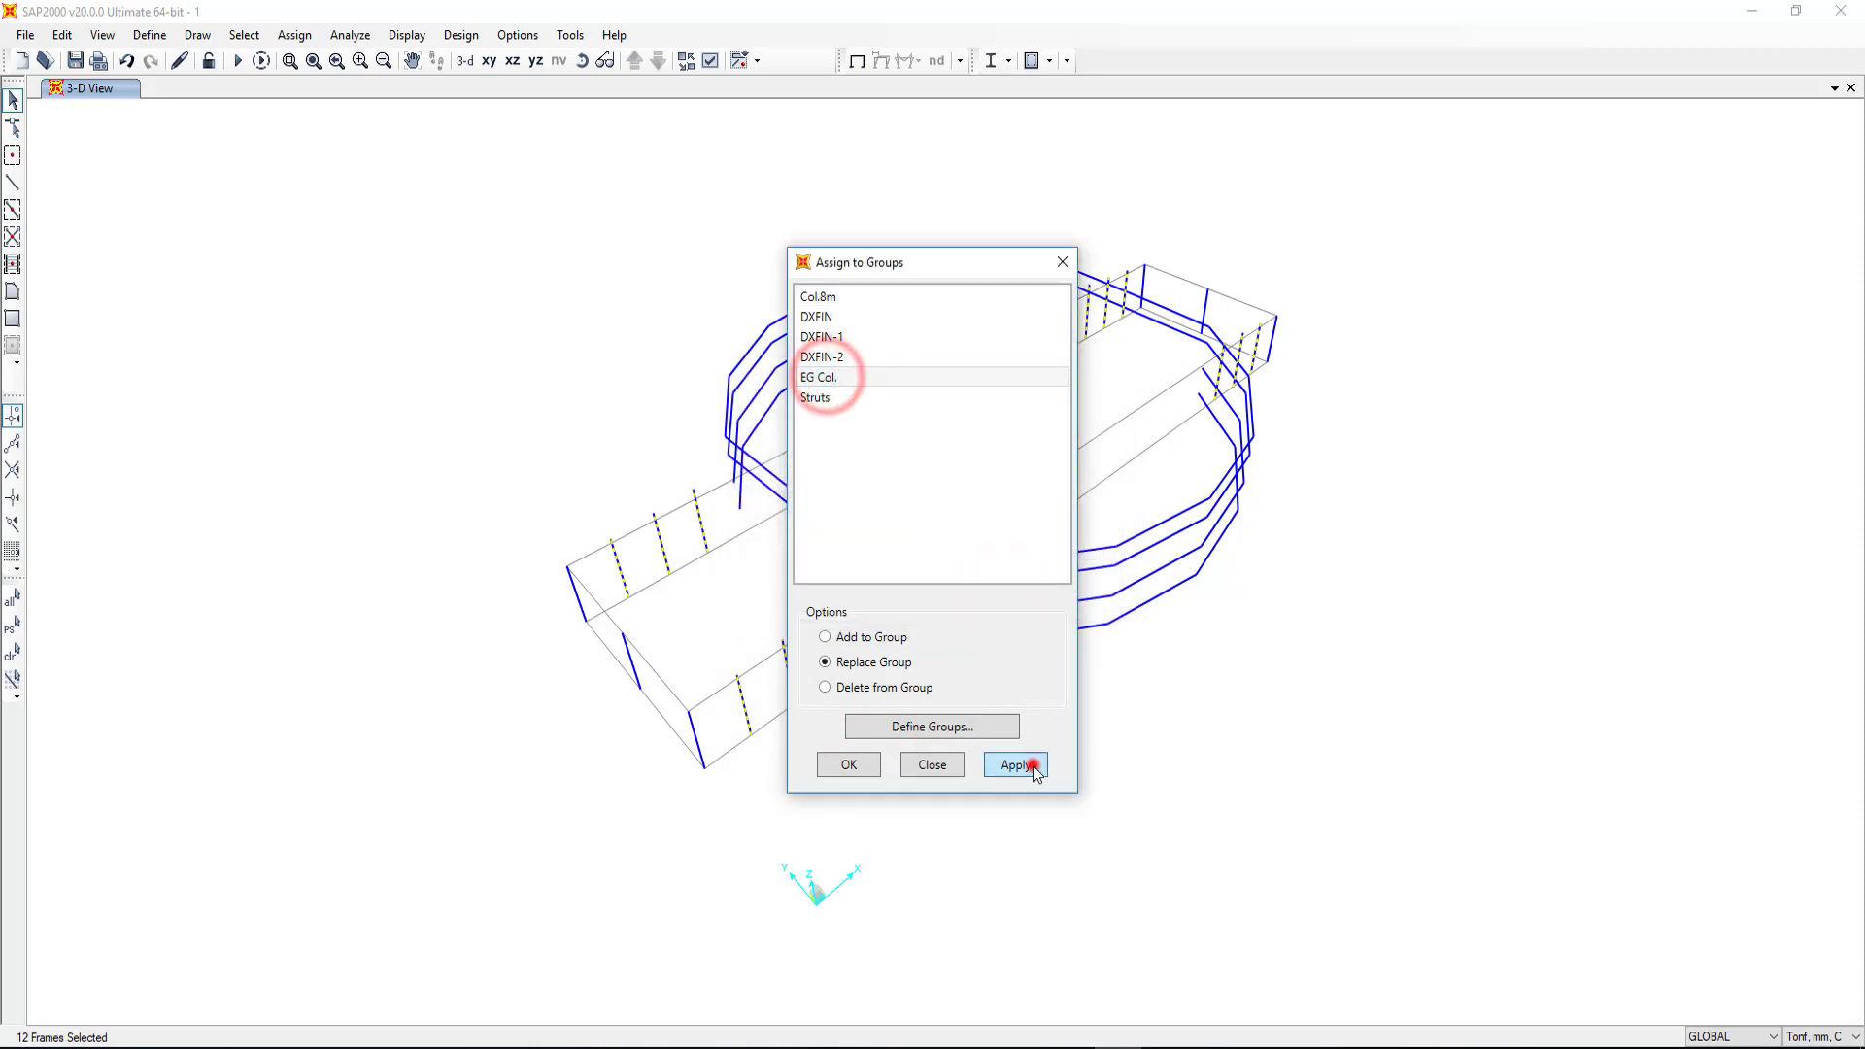
click(848, 764)
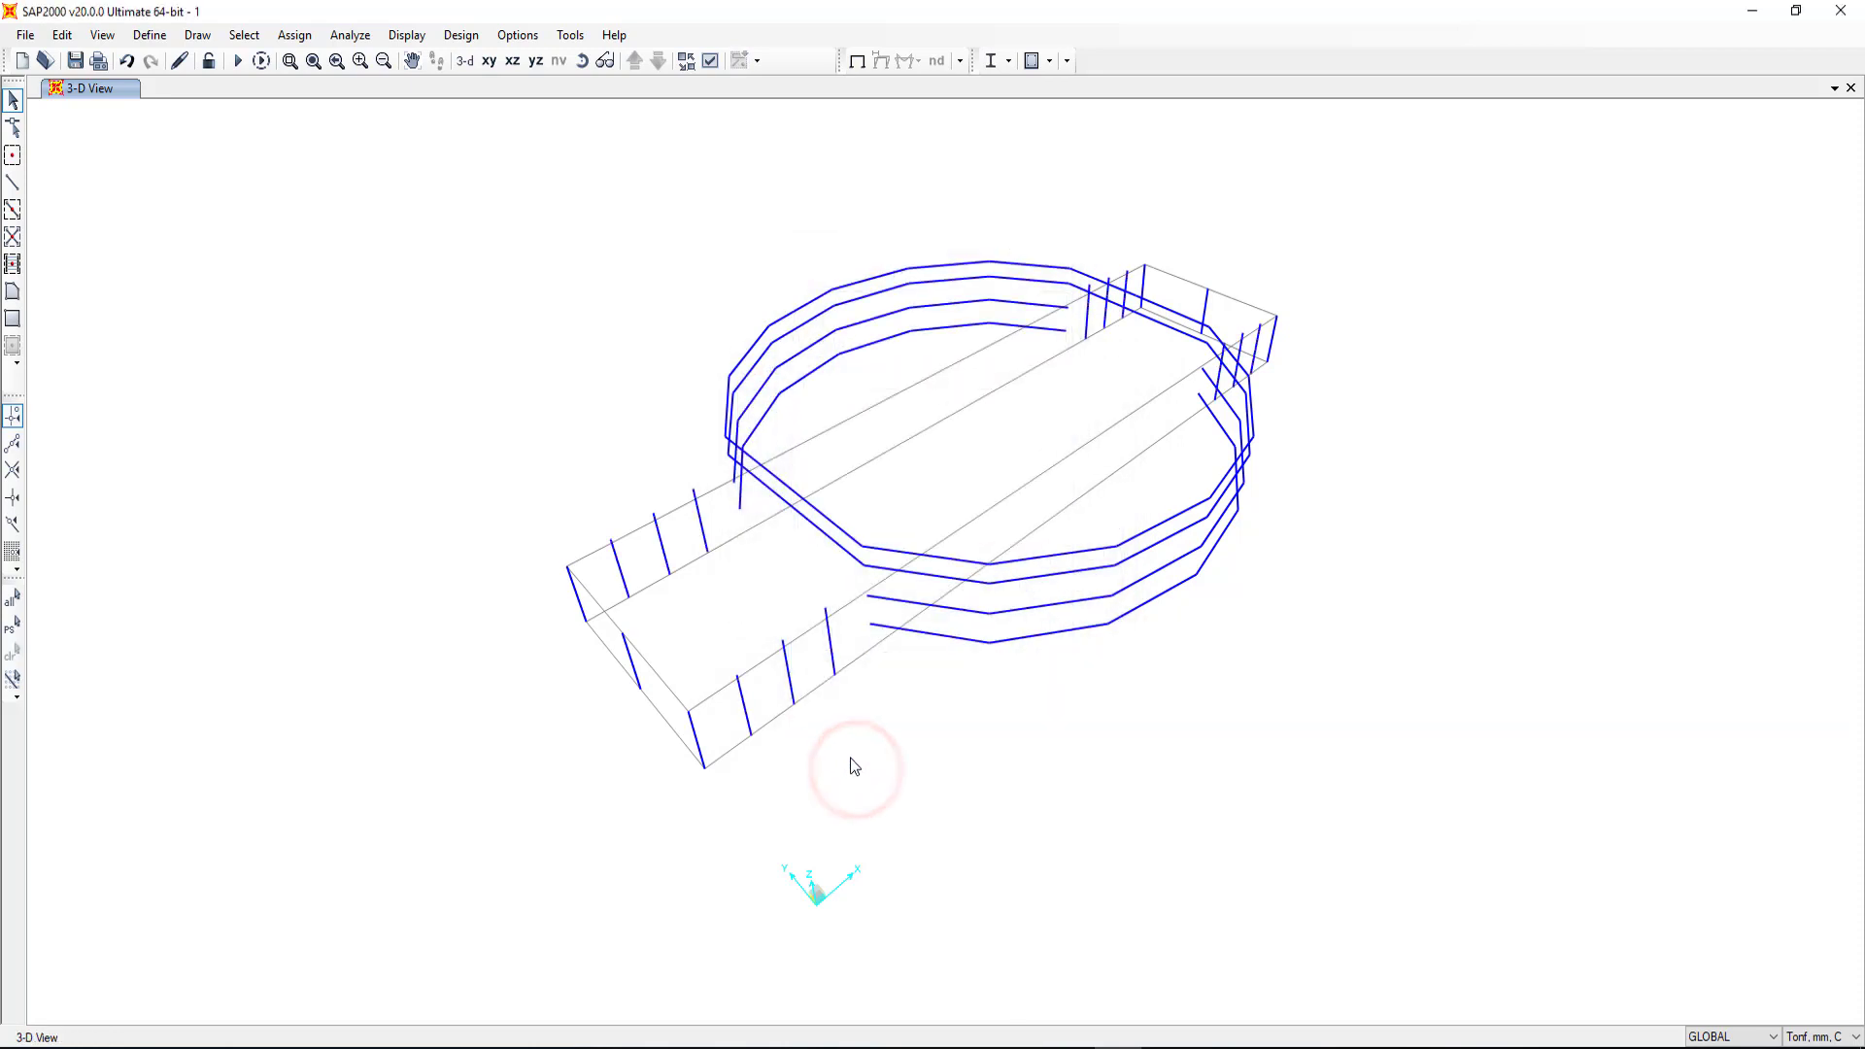
Step: Import the Vr. Bracing layer of DXF.dxf as 40 bracing frames with Z up
click(29, 36)
mouse_move(64, 177)
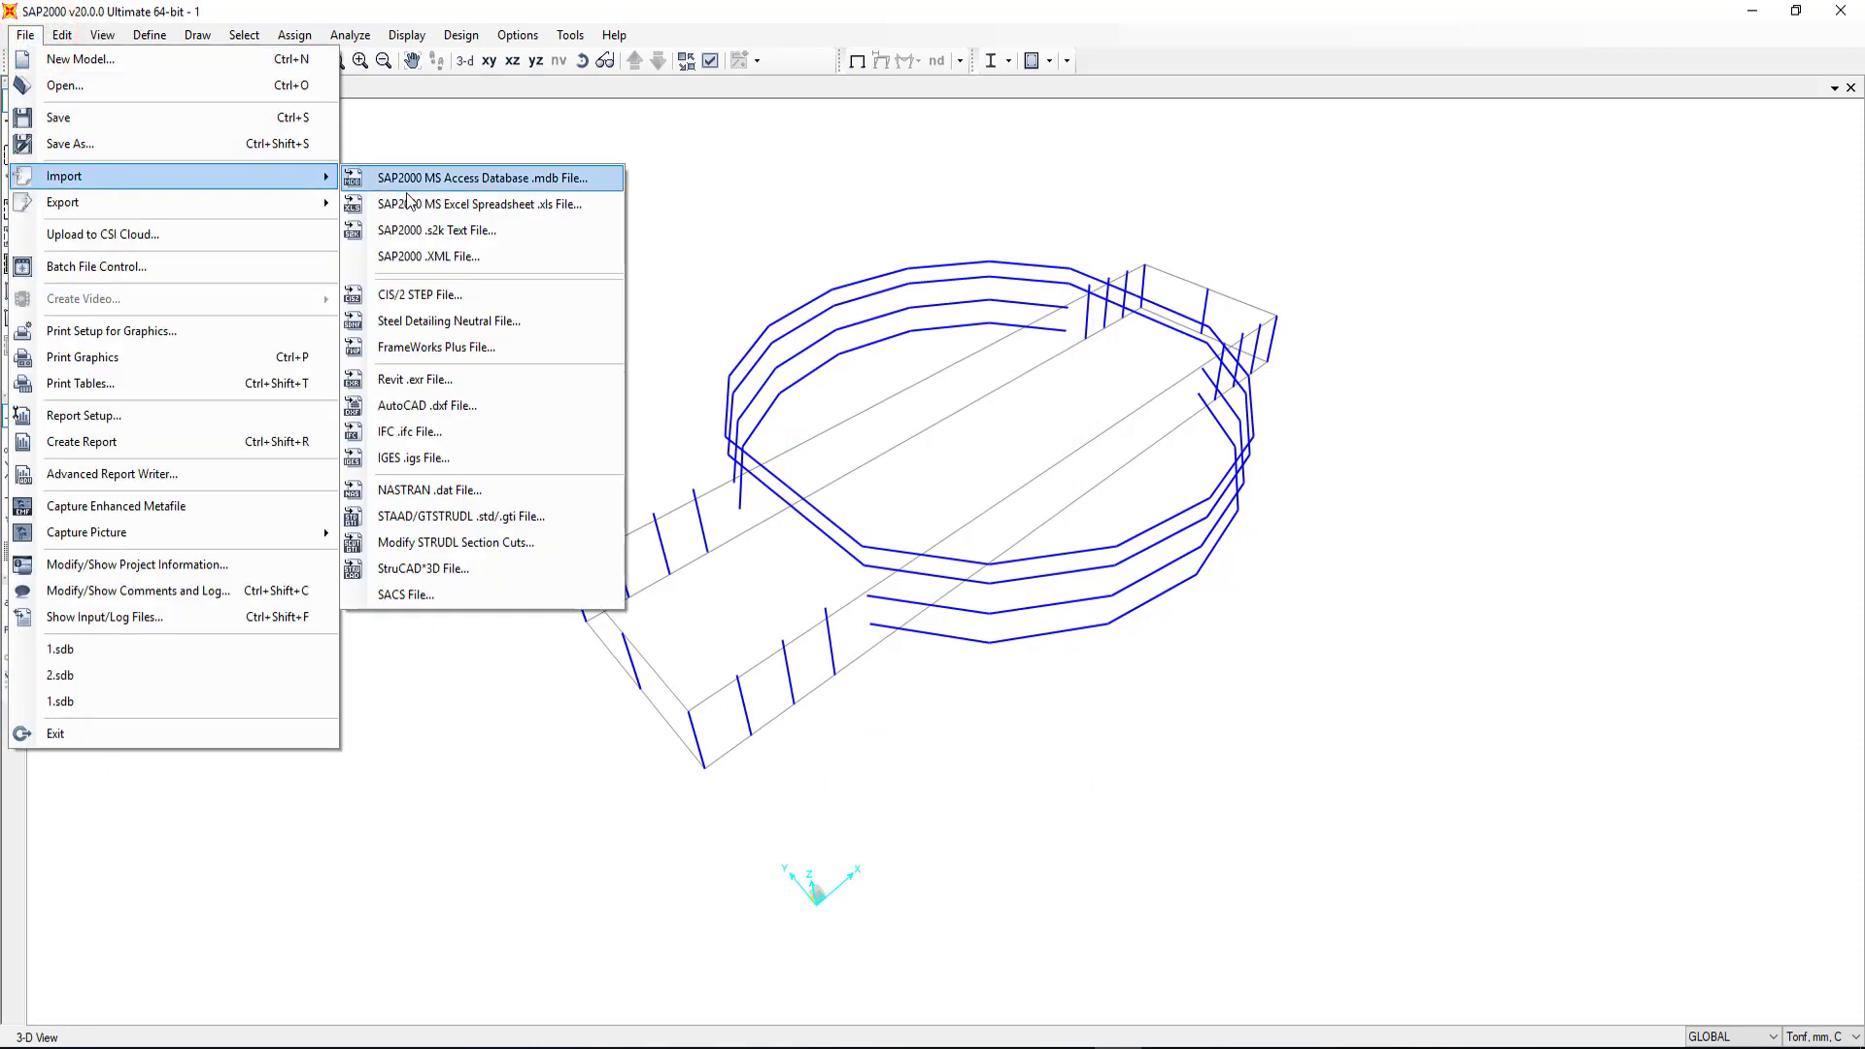
click(474, 409)
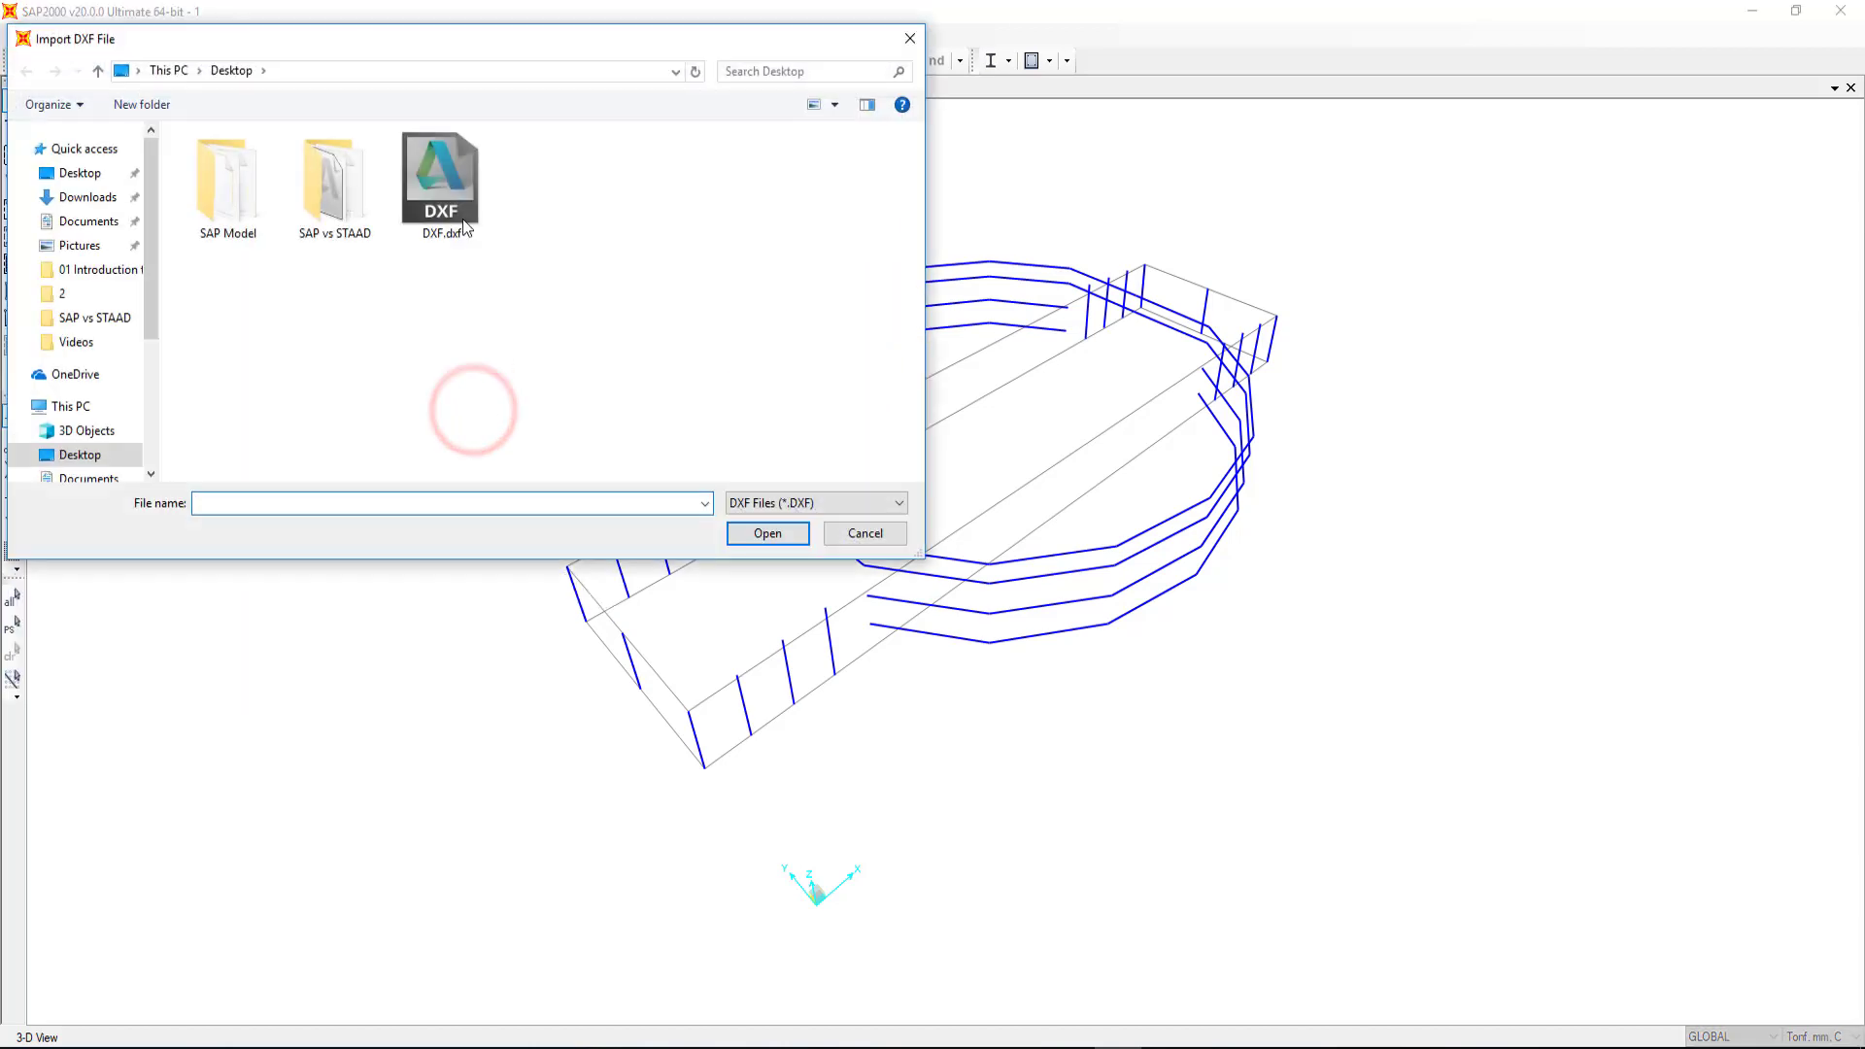
double_click(462, 221)
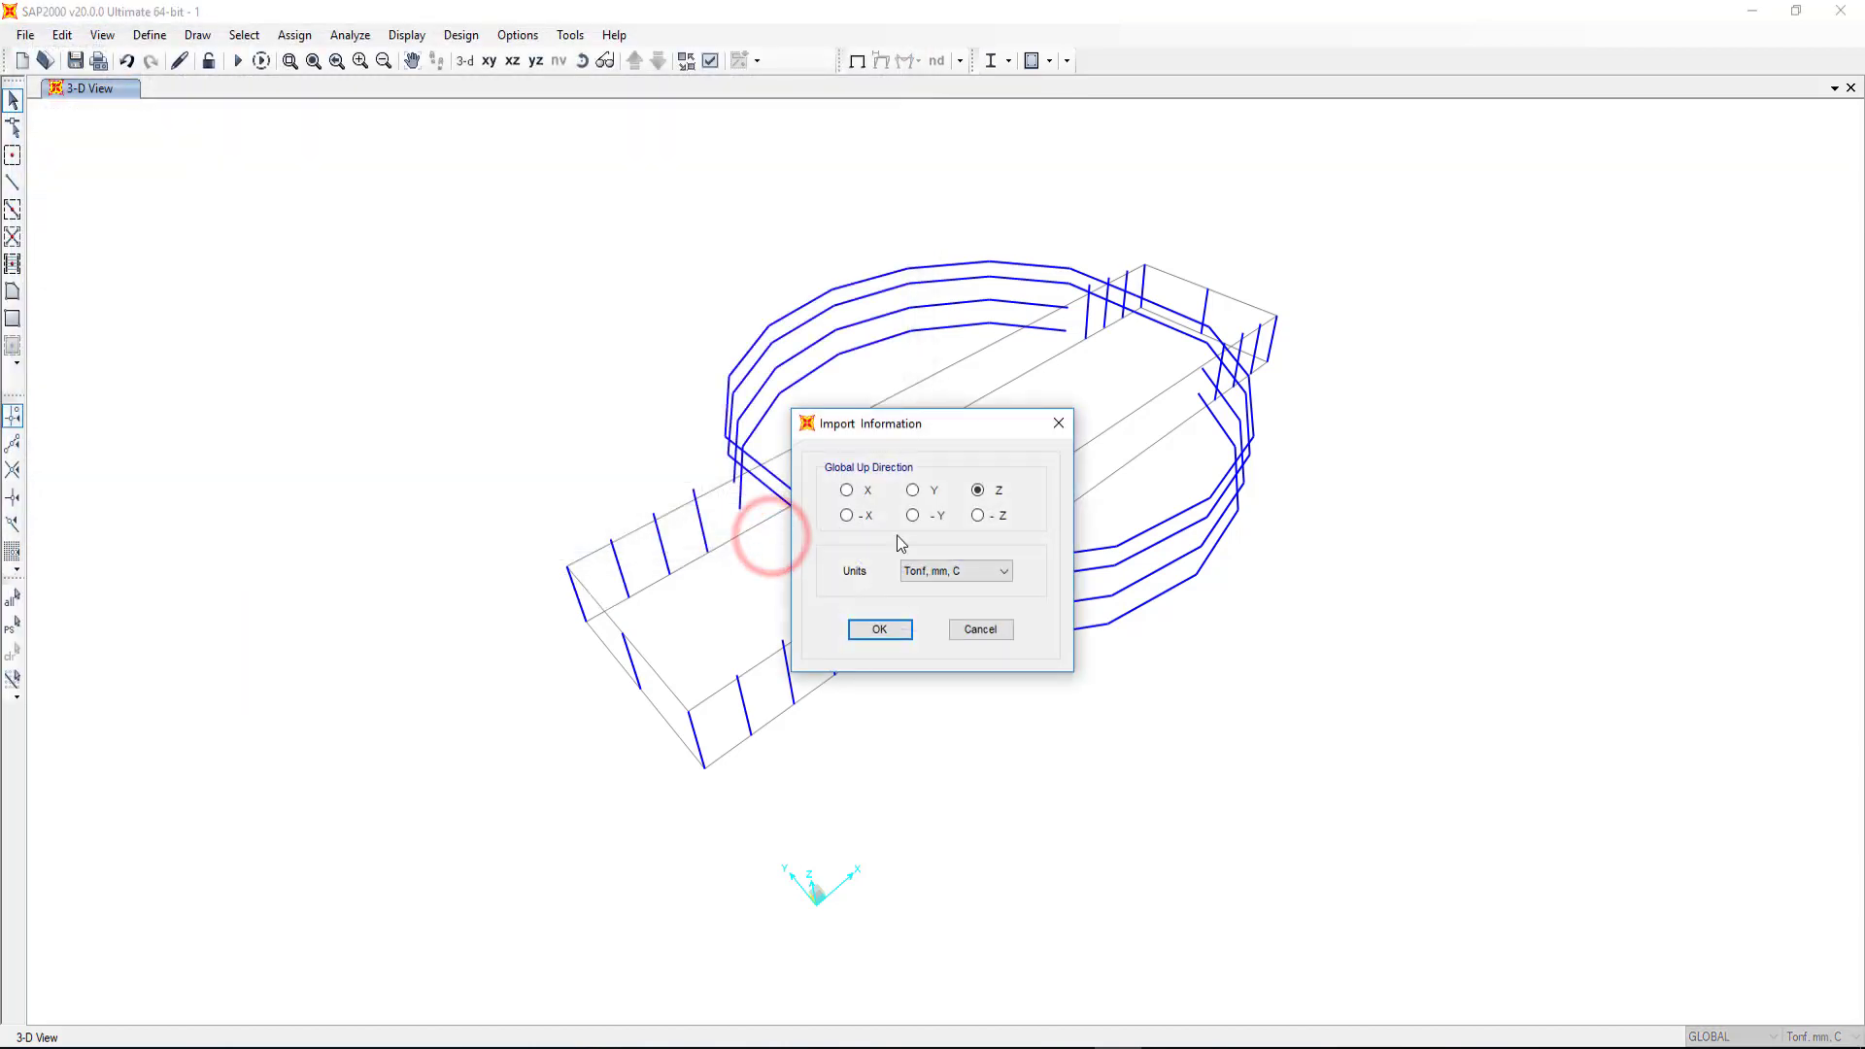
click(879, 630)
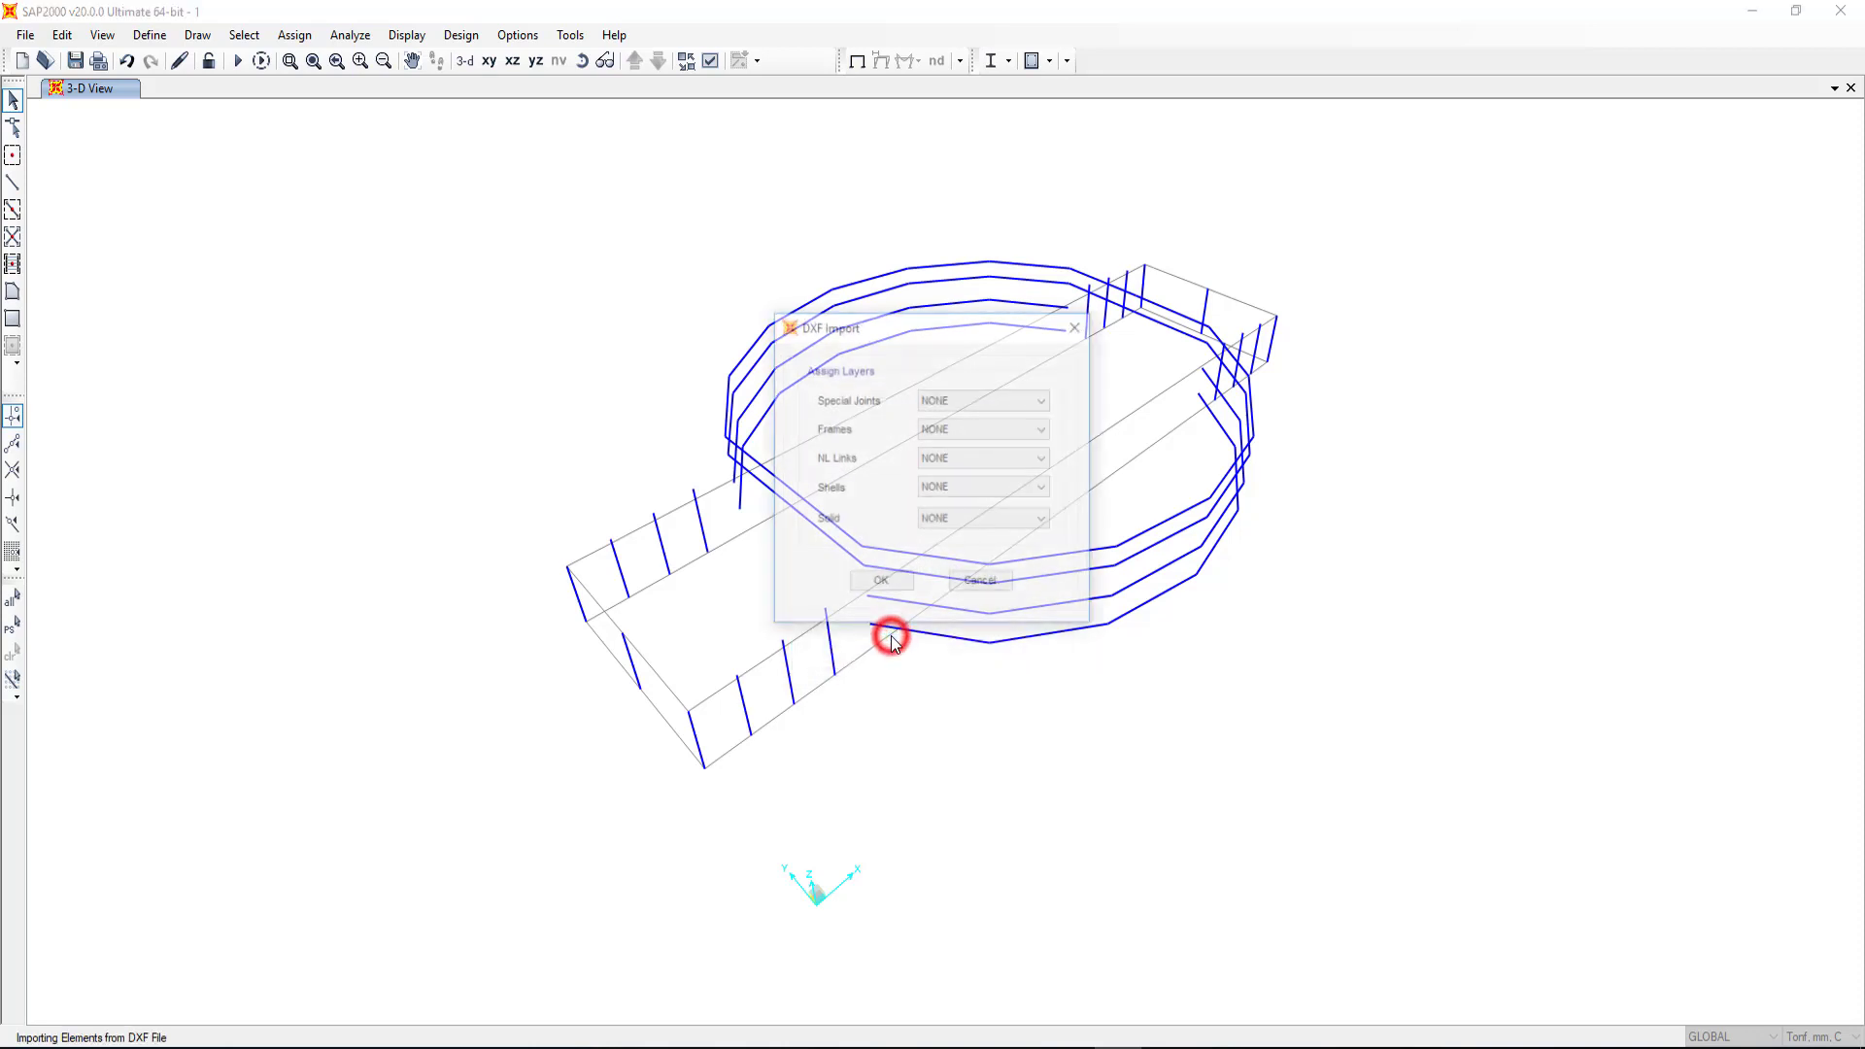
click(942, 436)
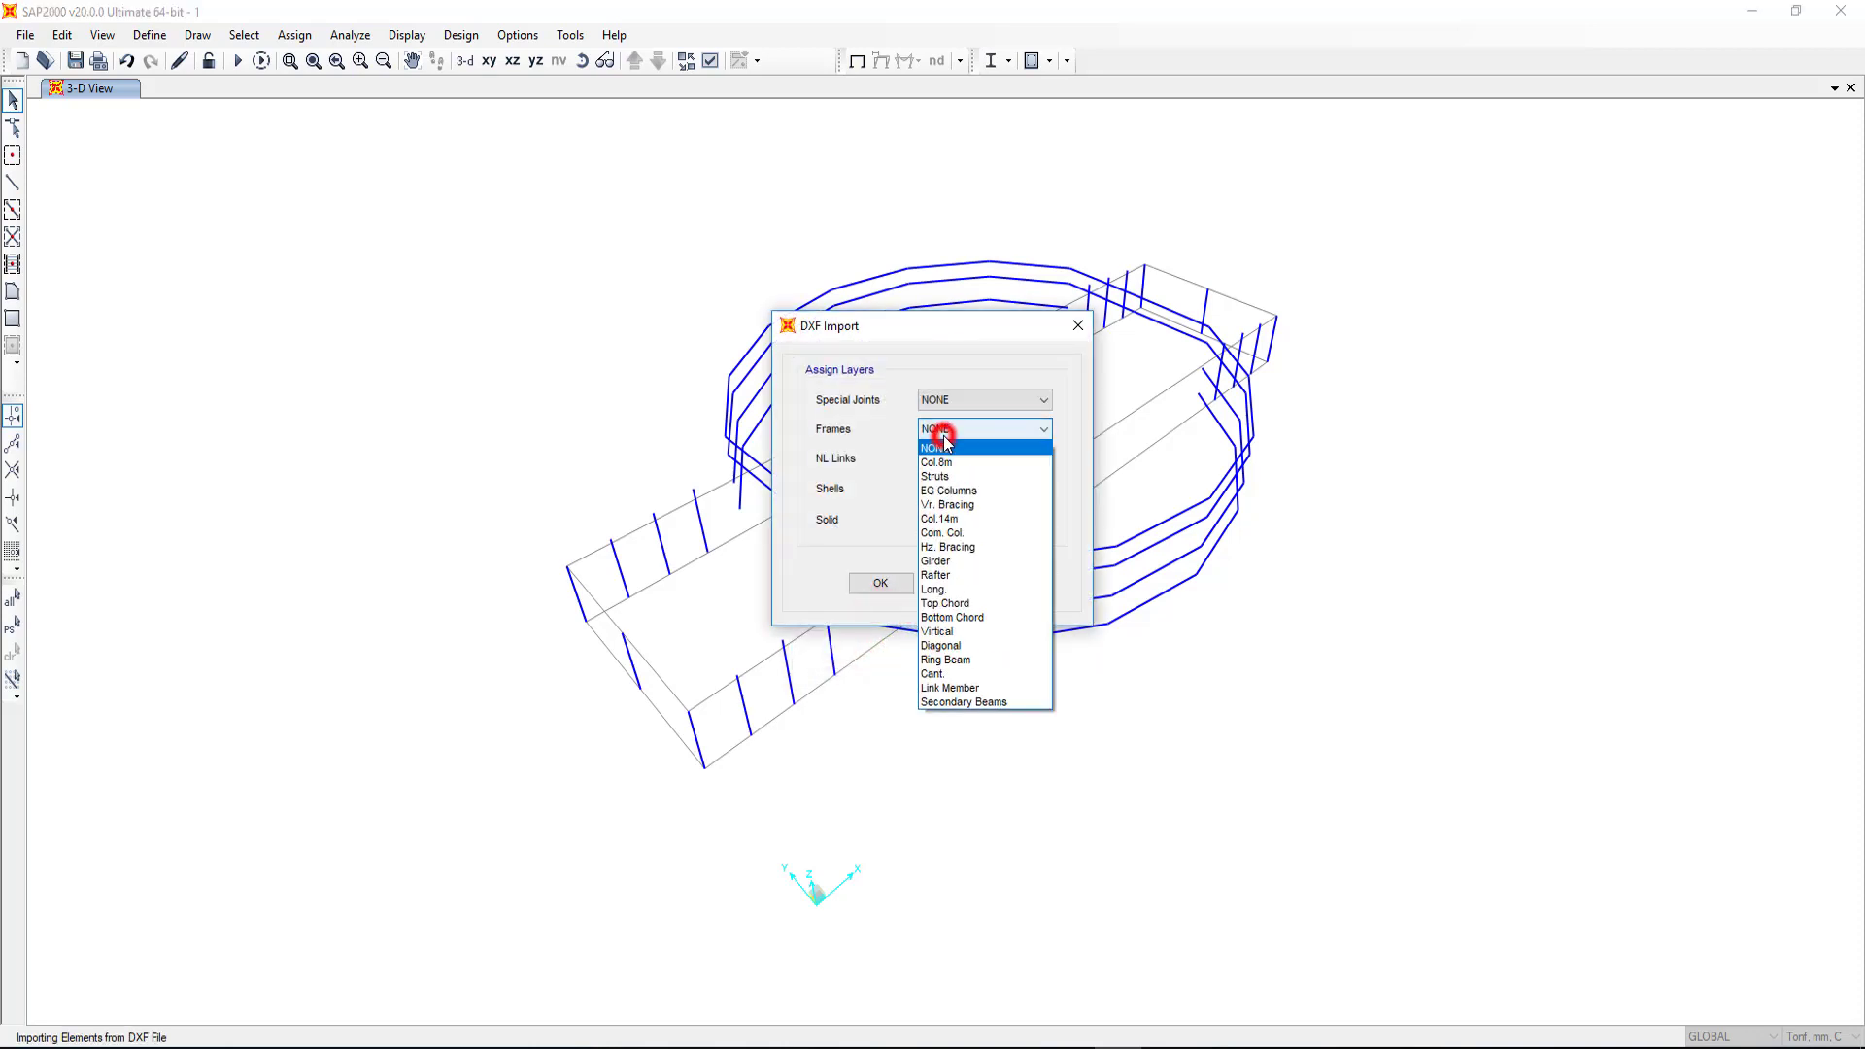
click(985, 507)
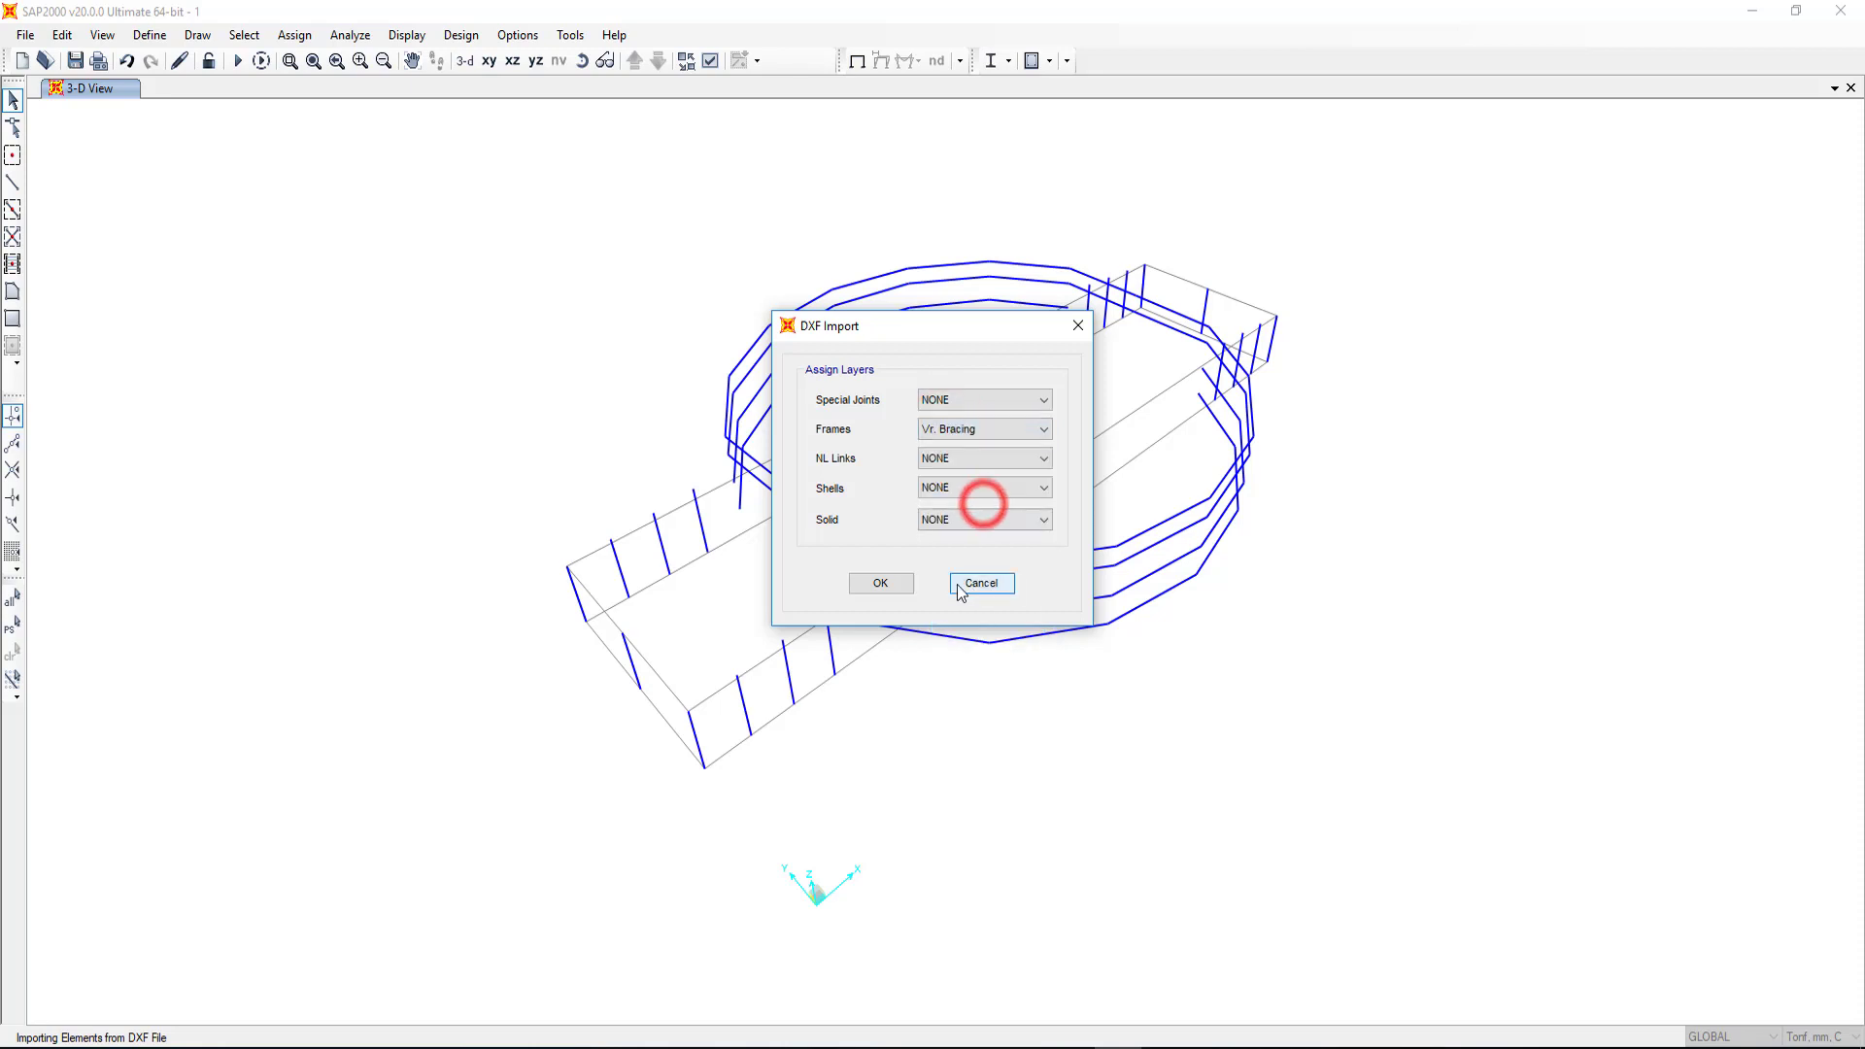
click(906, 584)
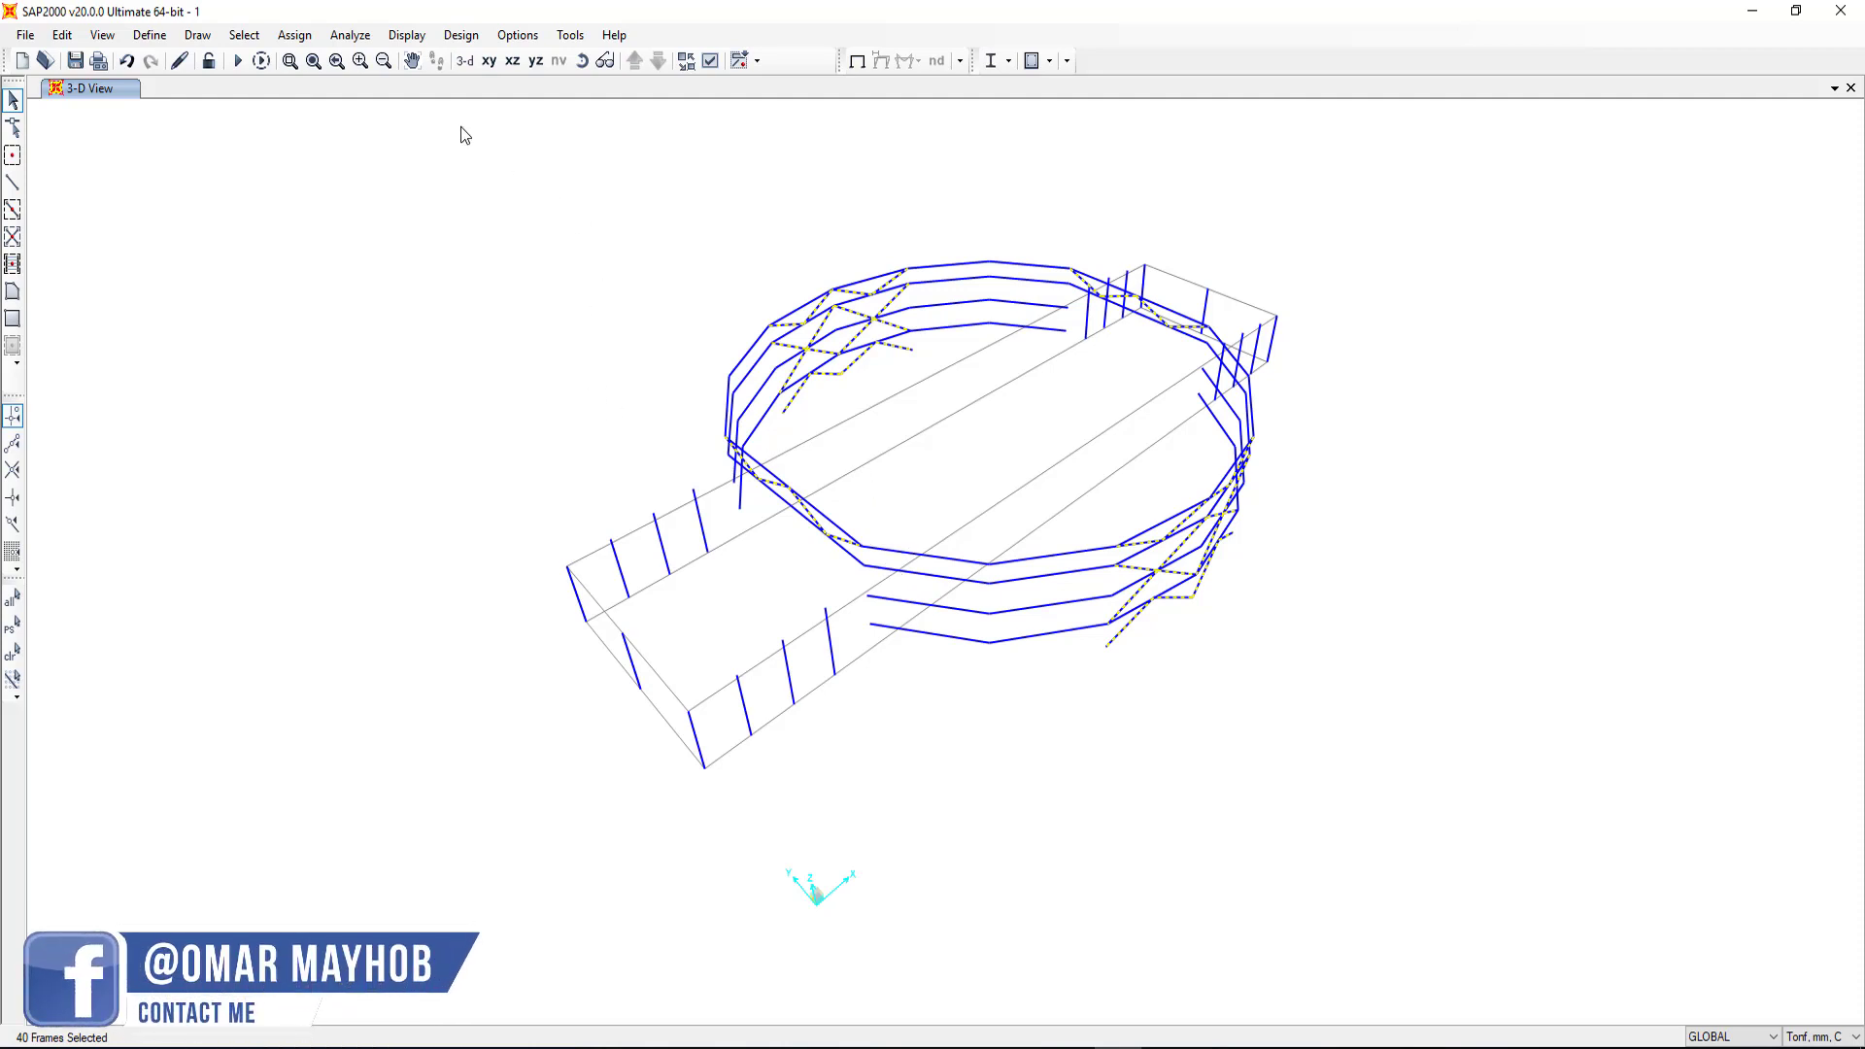
Step: Create a new group named Vr. Bracing and assign the 40 selected bracing frames to it
click(294, 35)
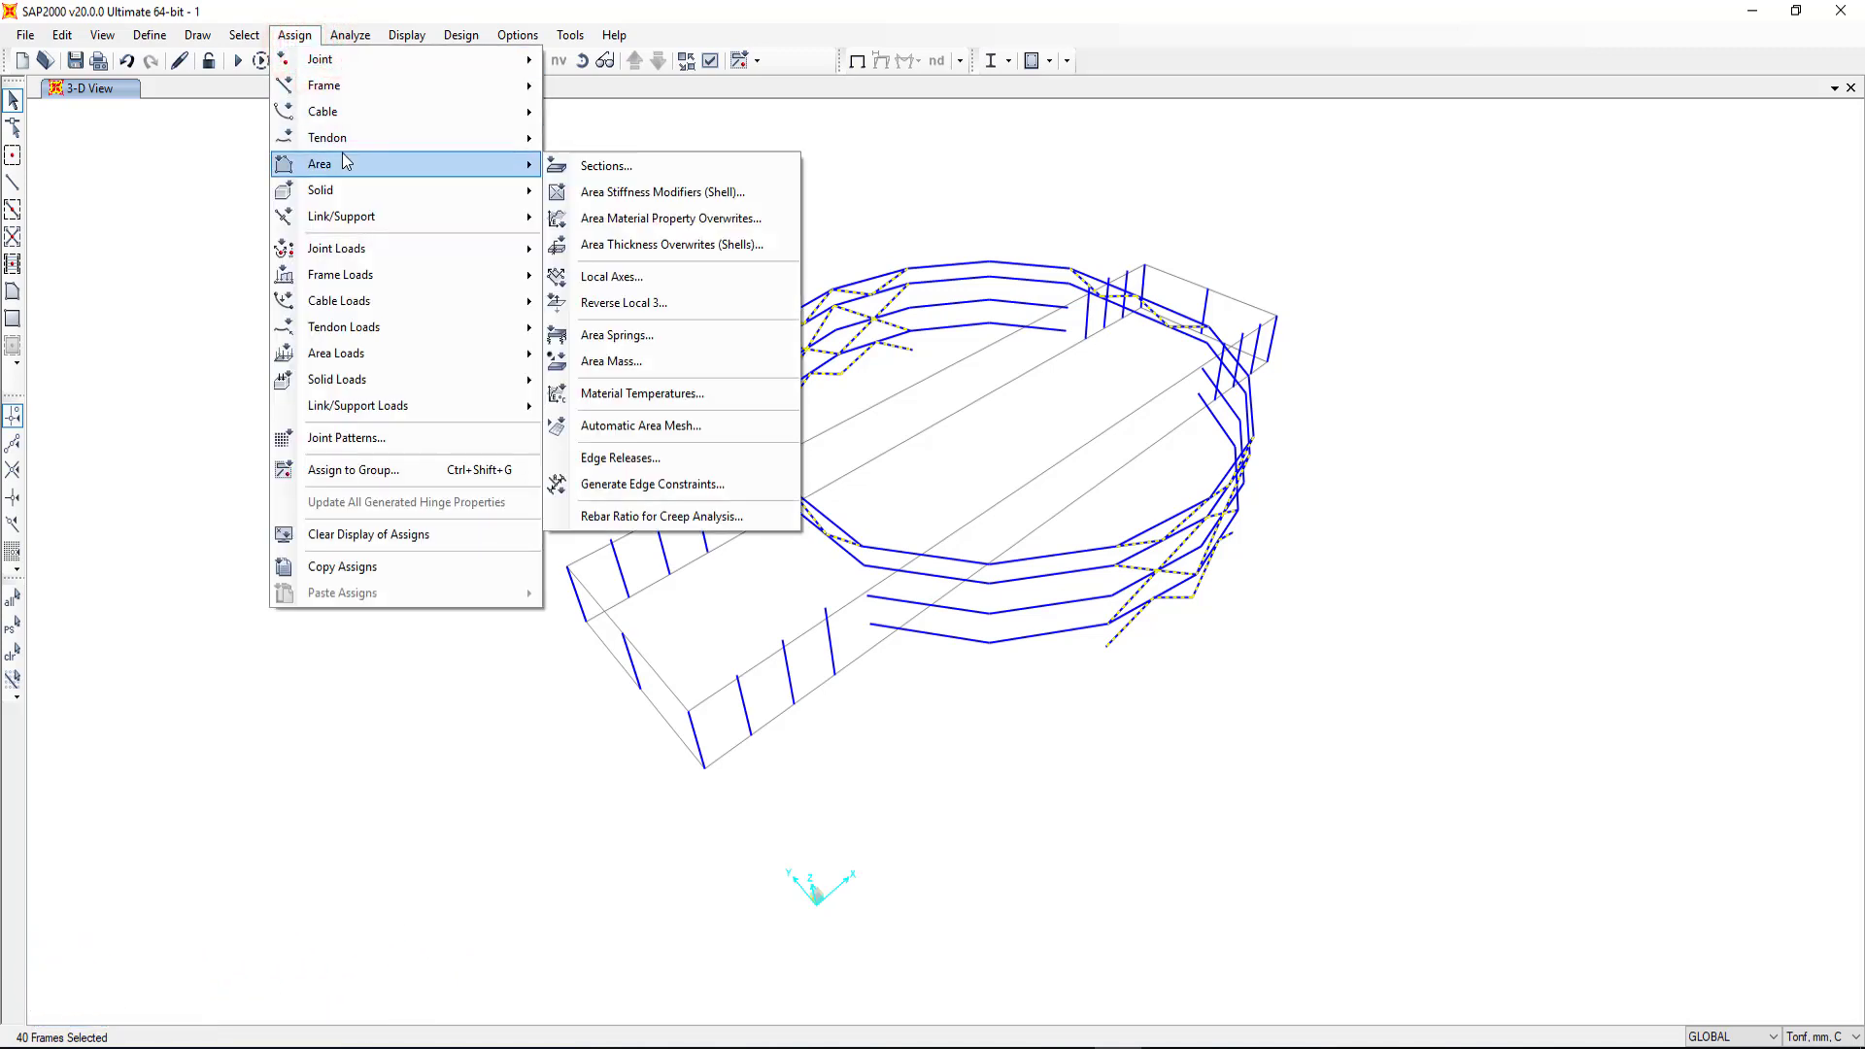
click(361, 473)
drag(957, 250, 415, 195)
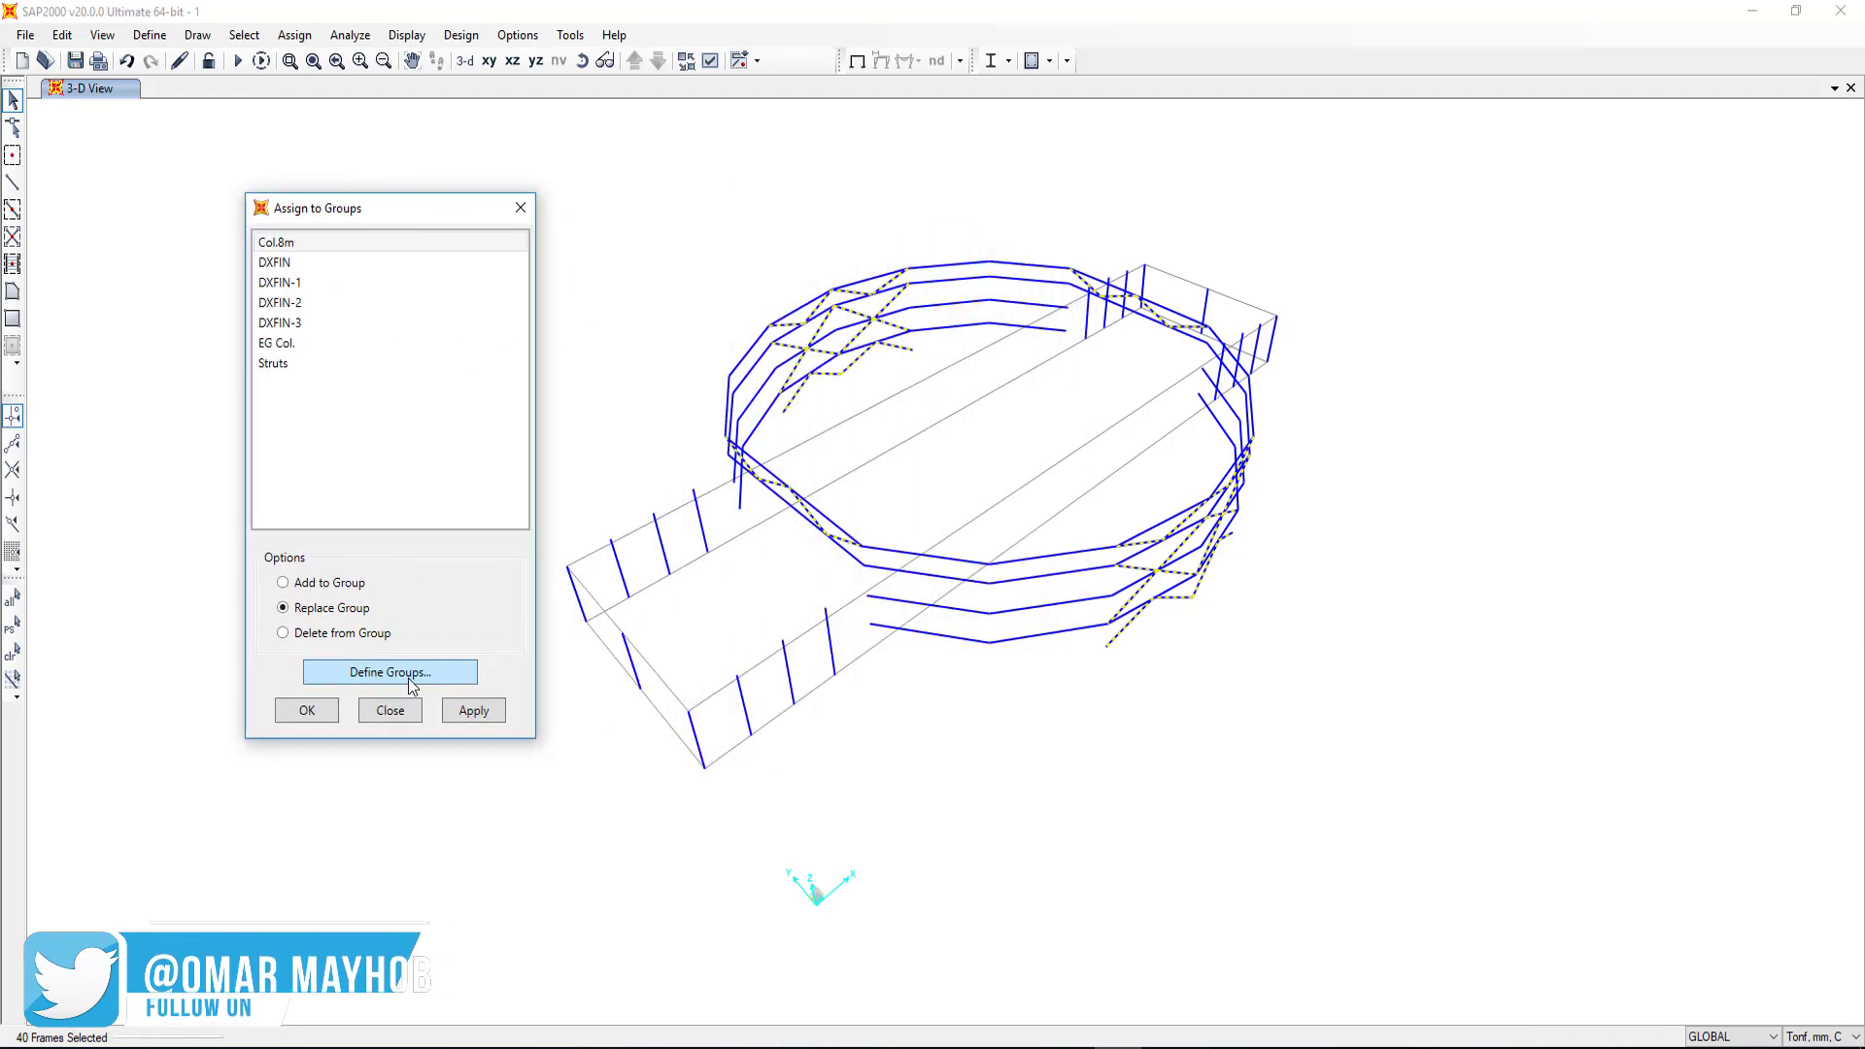
click(410, 685)
click(1059, 437)
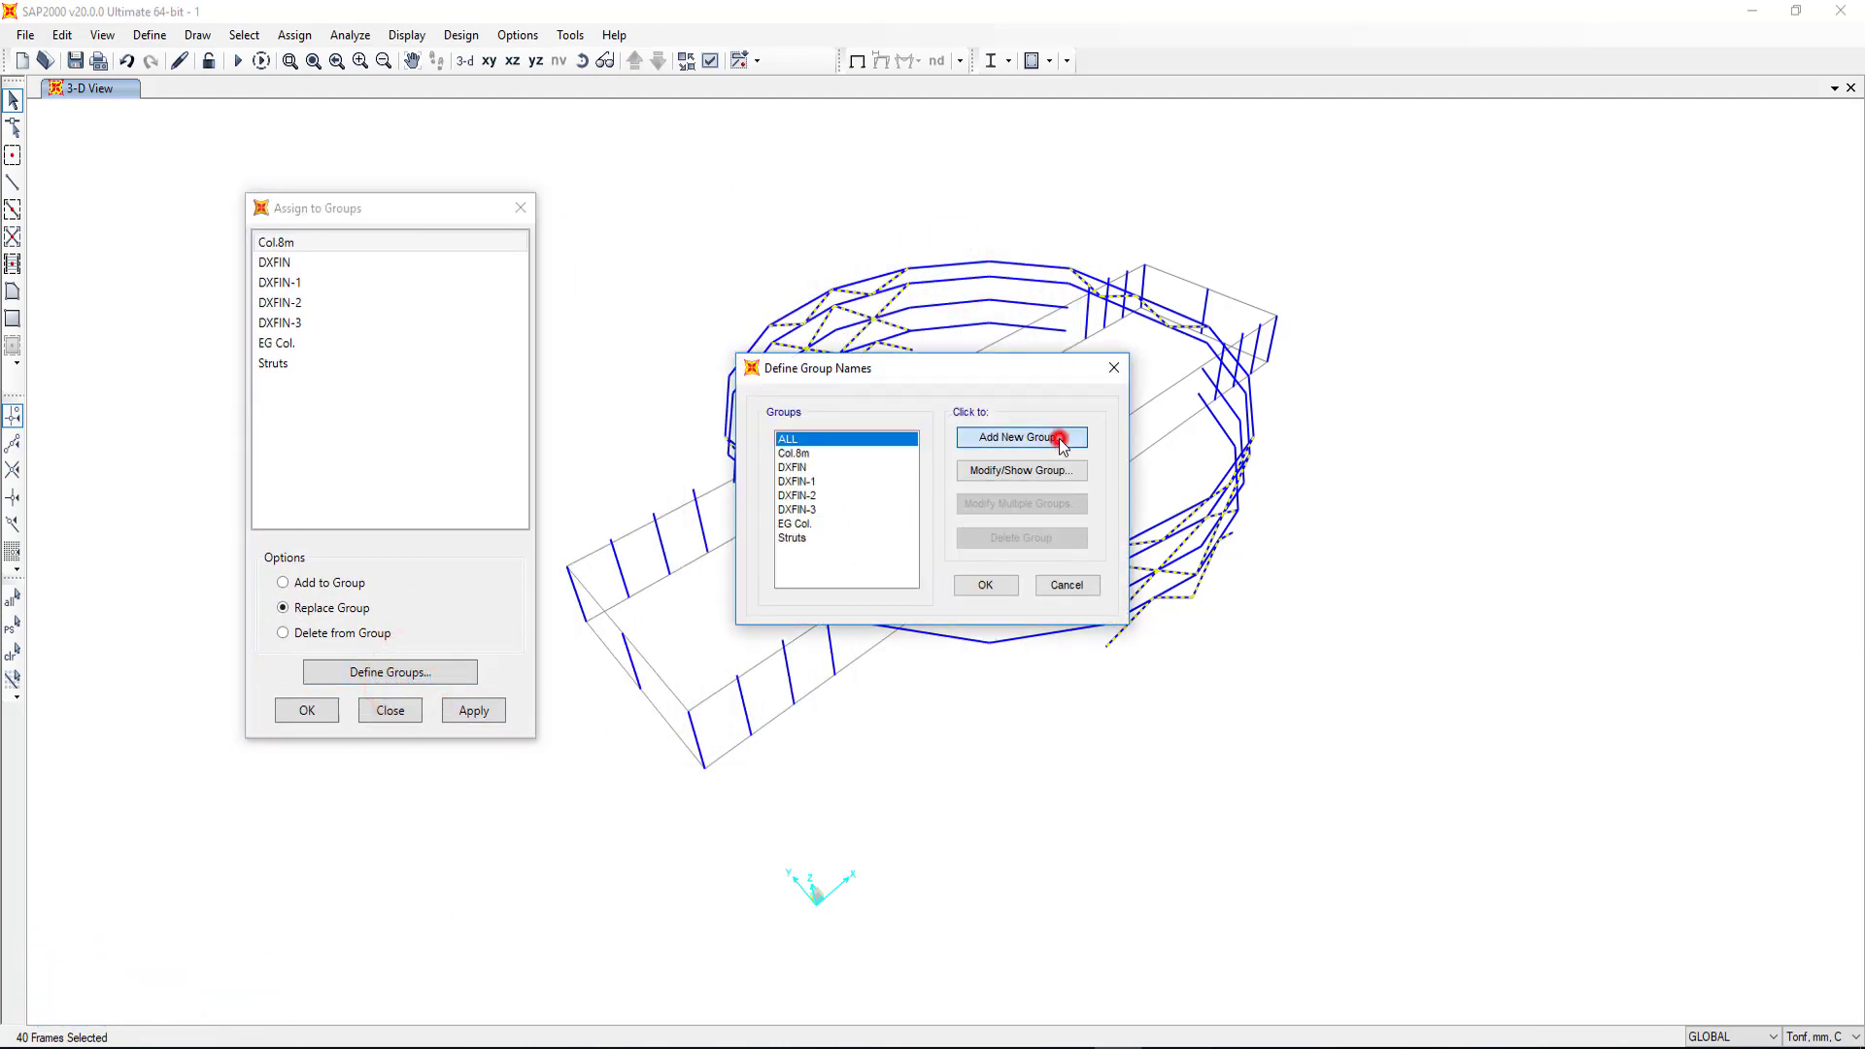
double_click(1013, 377)
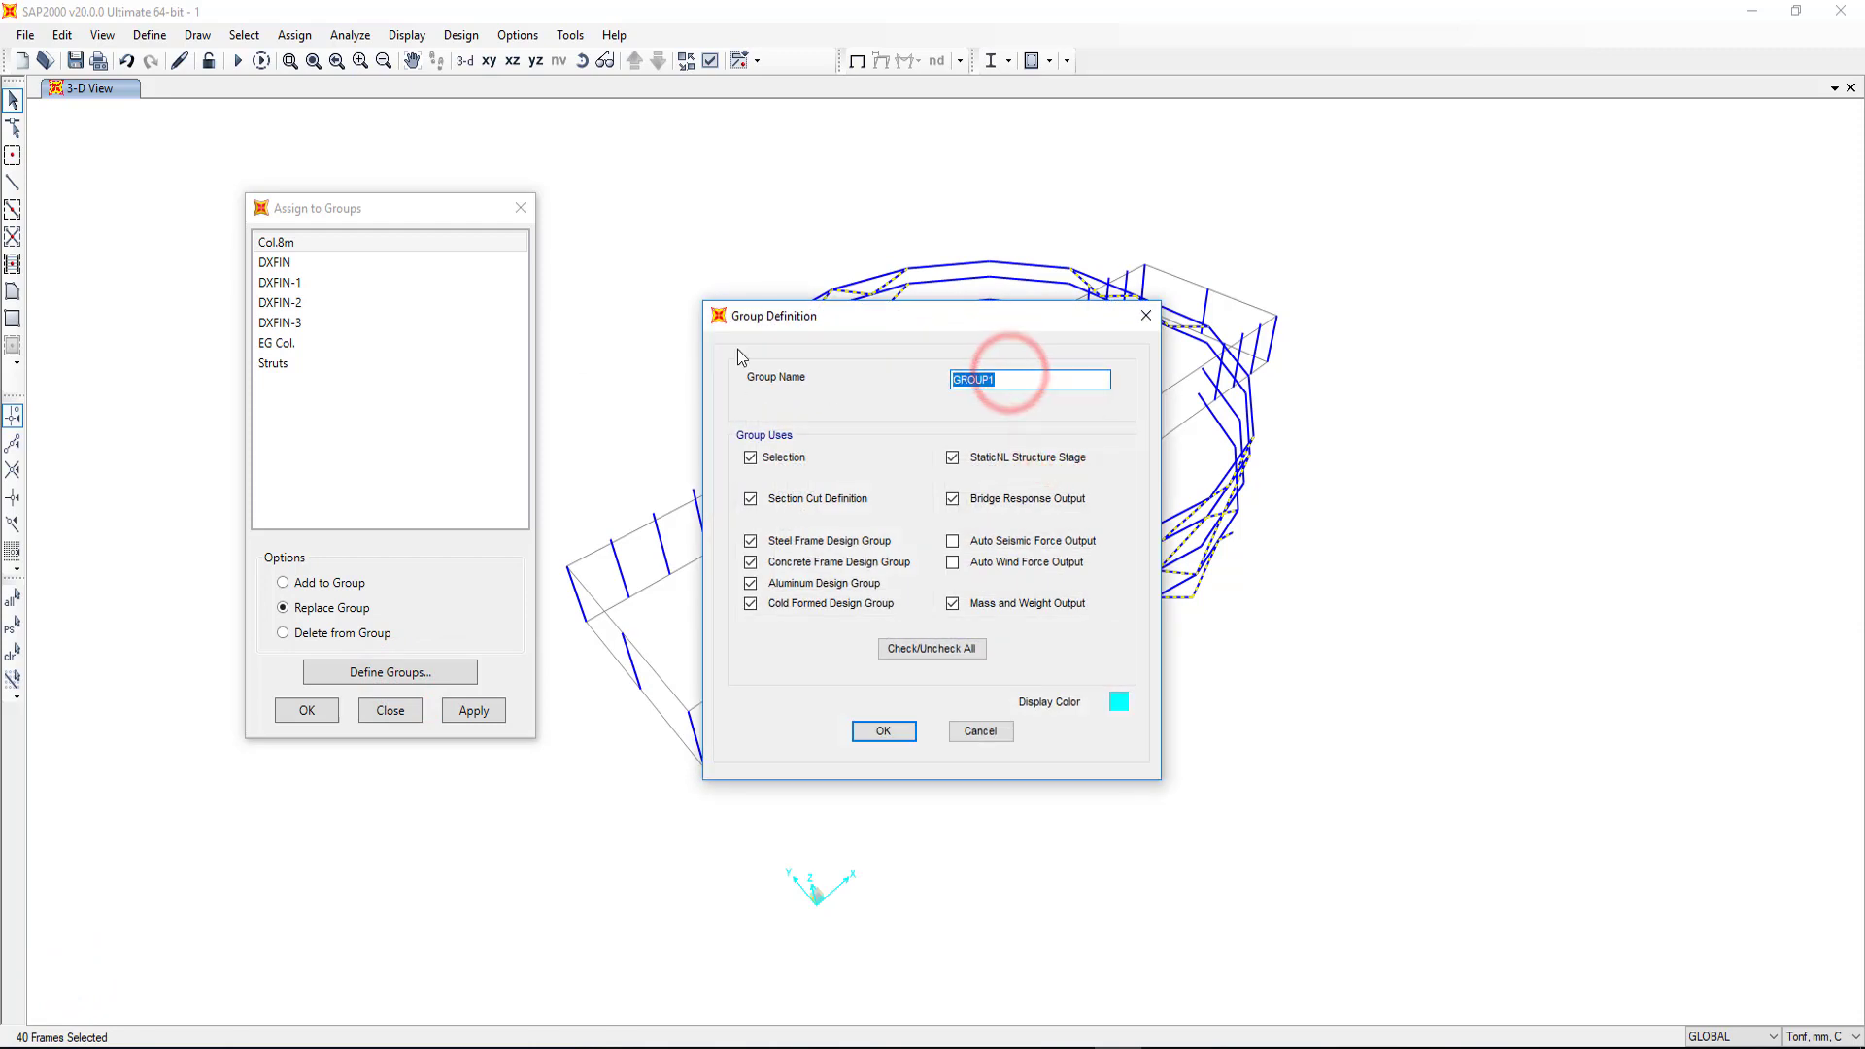
text(V)
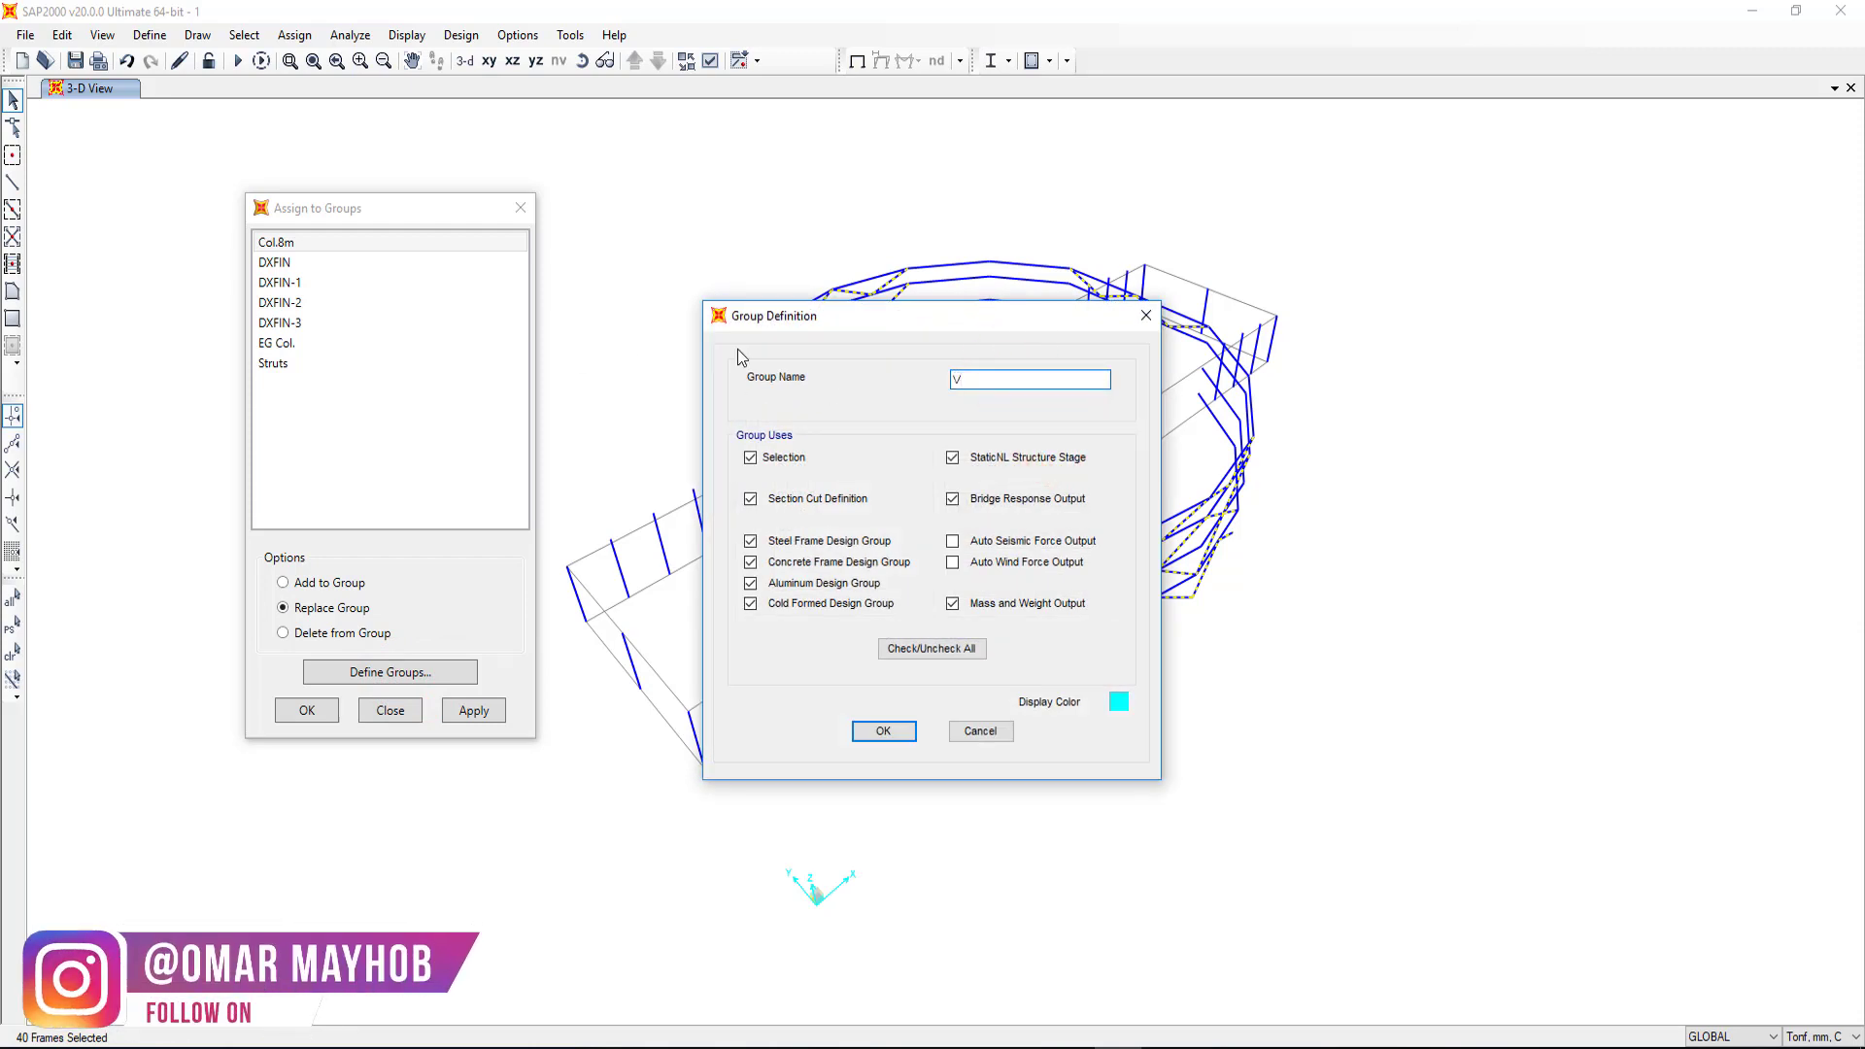
text(r. Br)
text(acing)
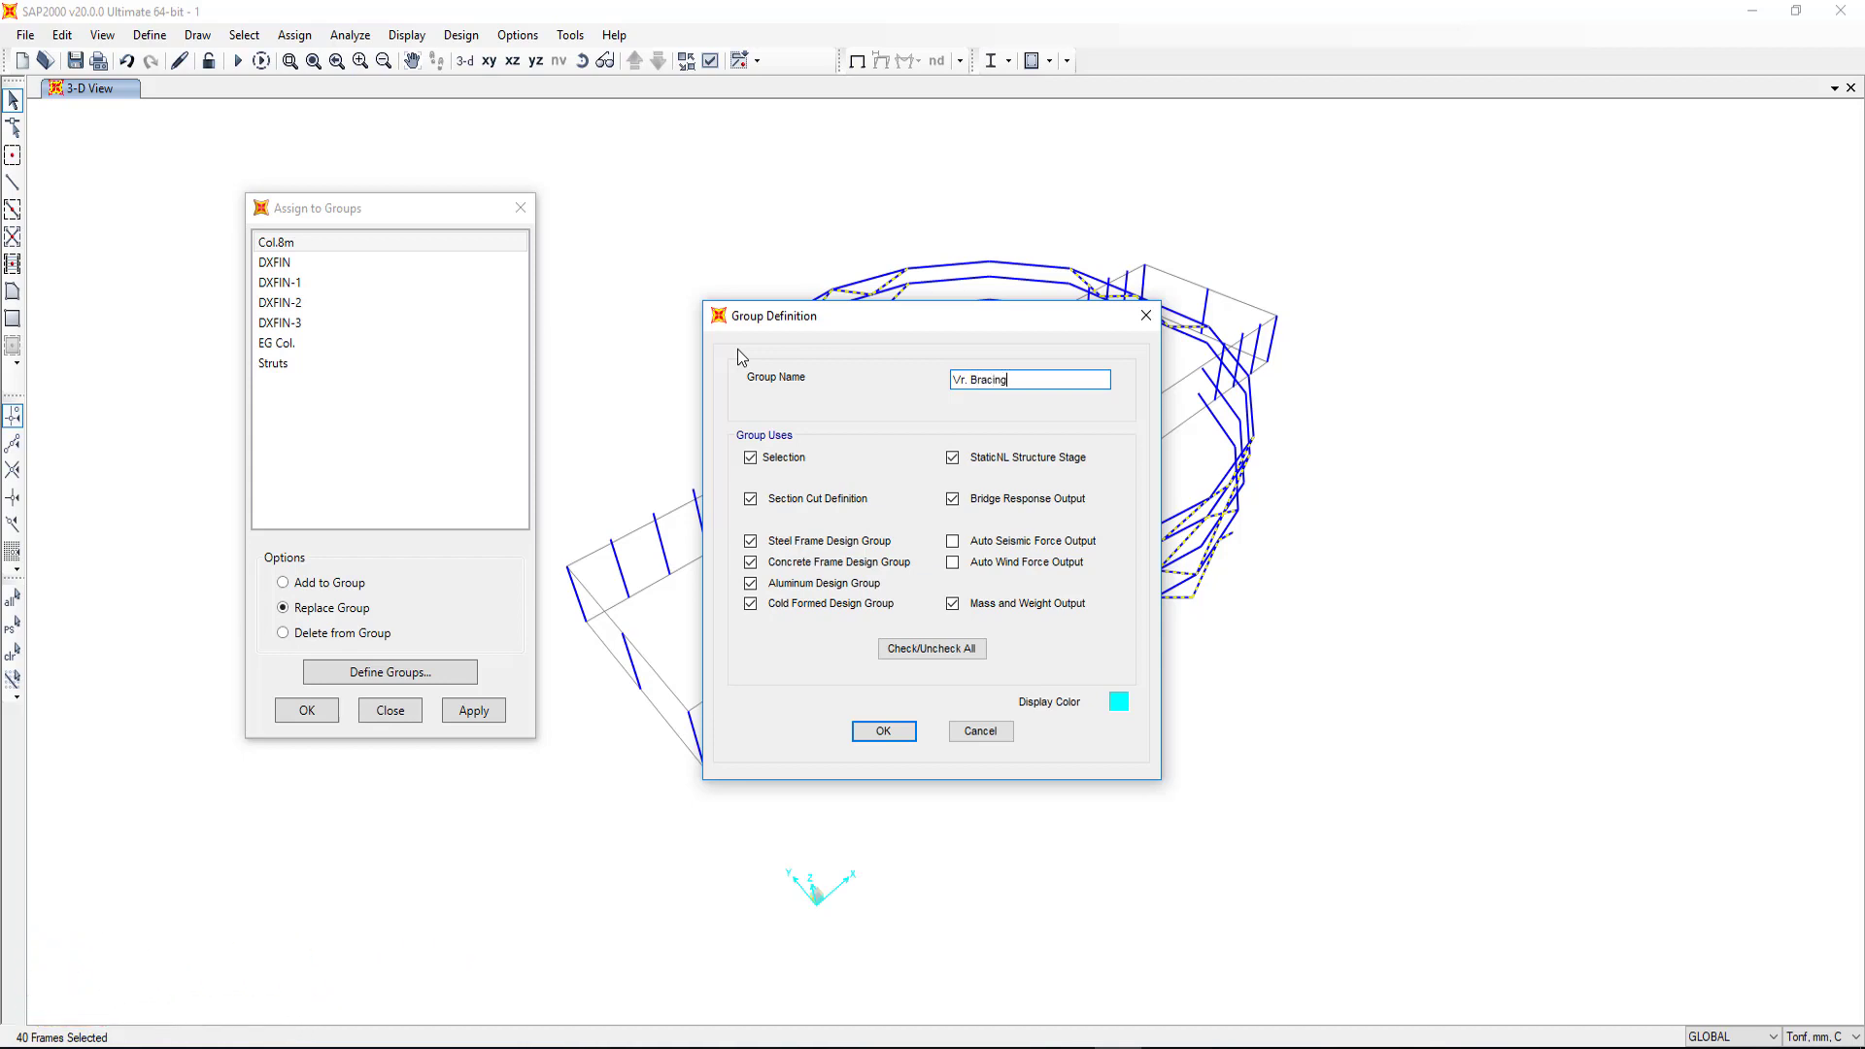
click(883, 727)
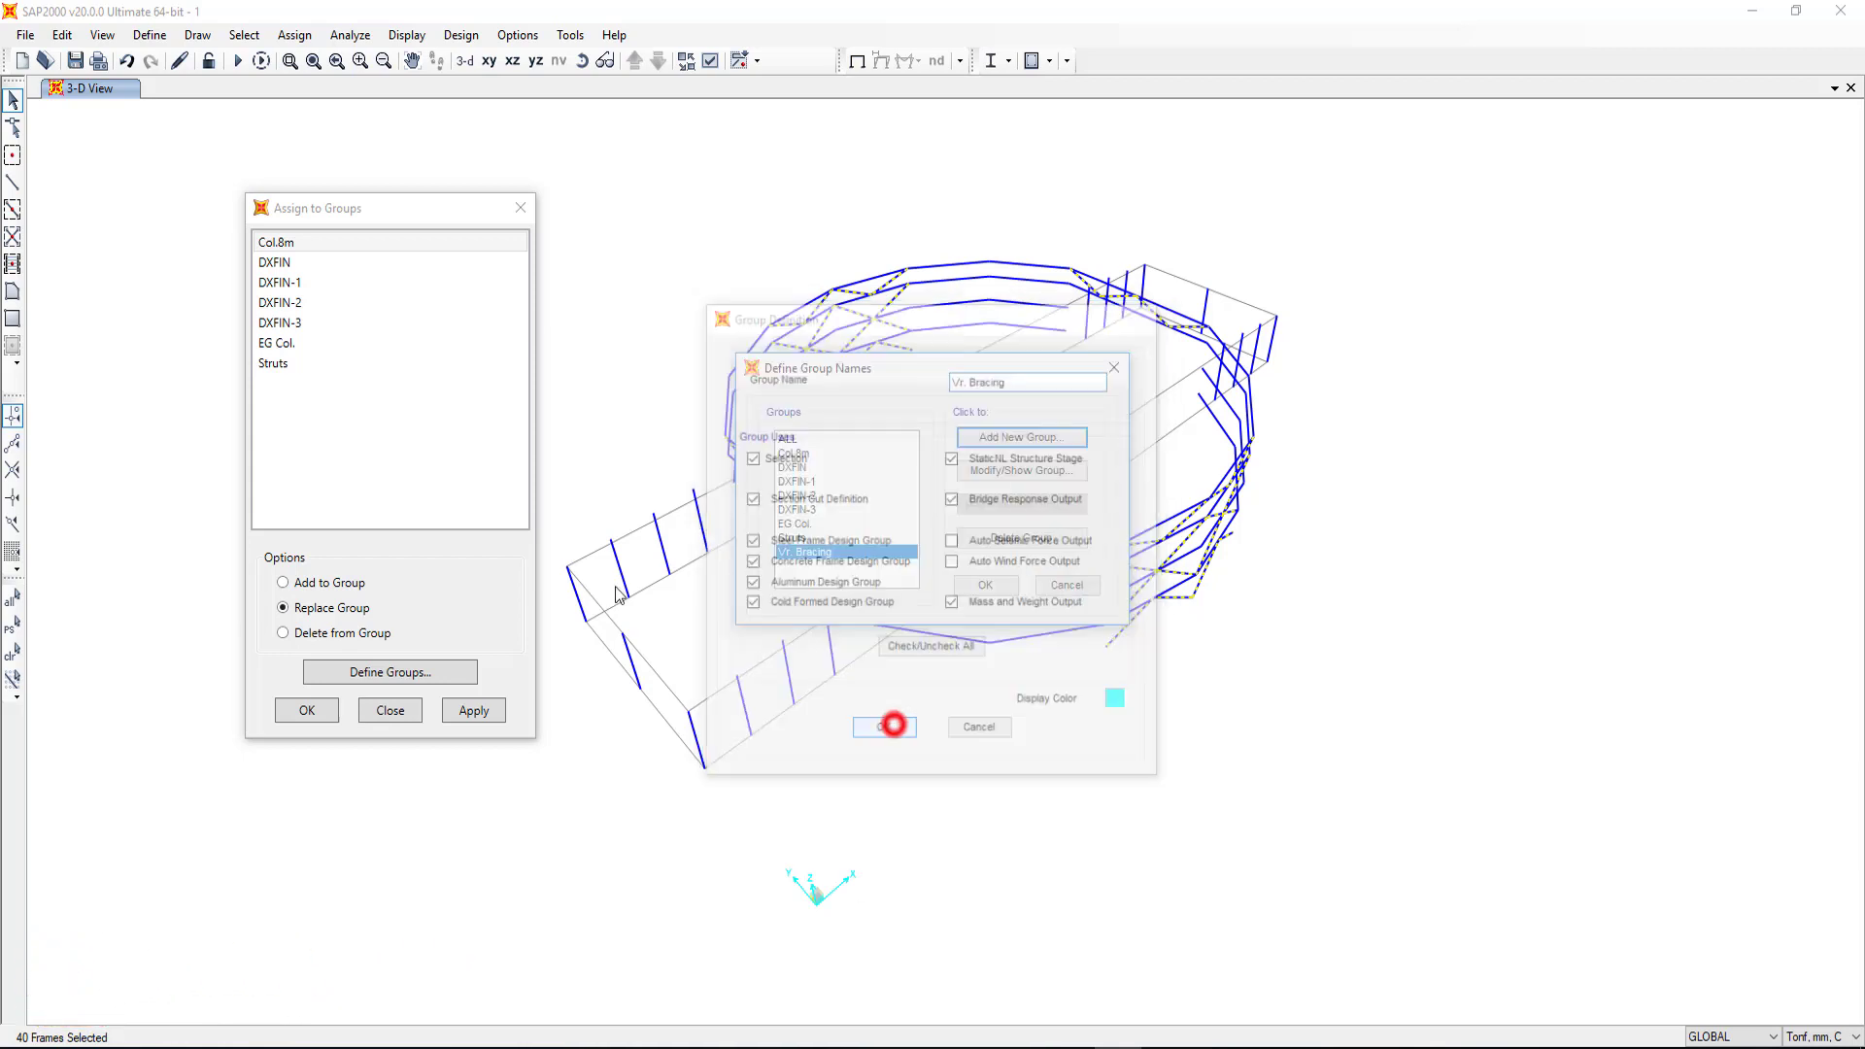
click(996, 586)
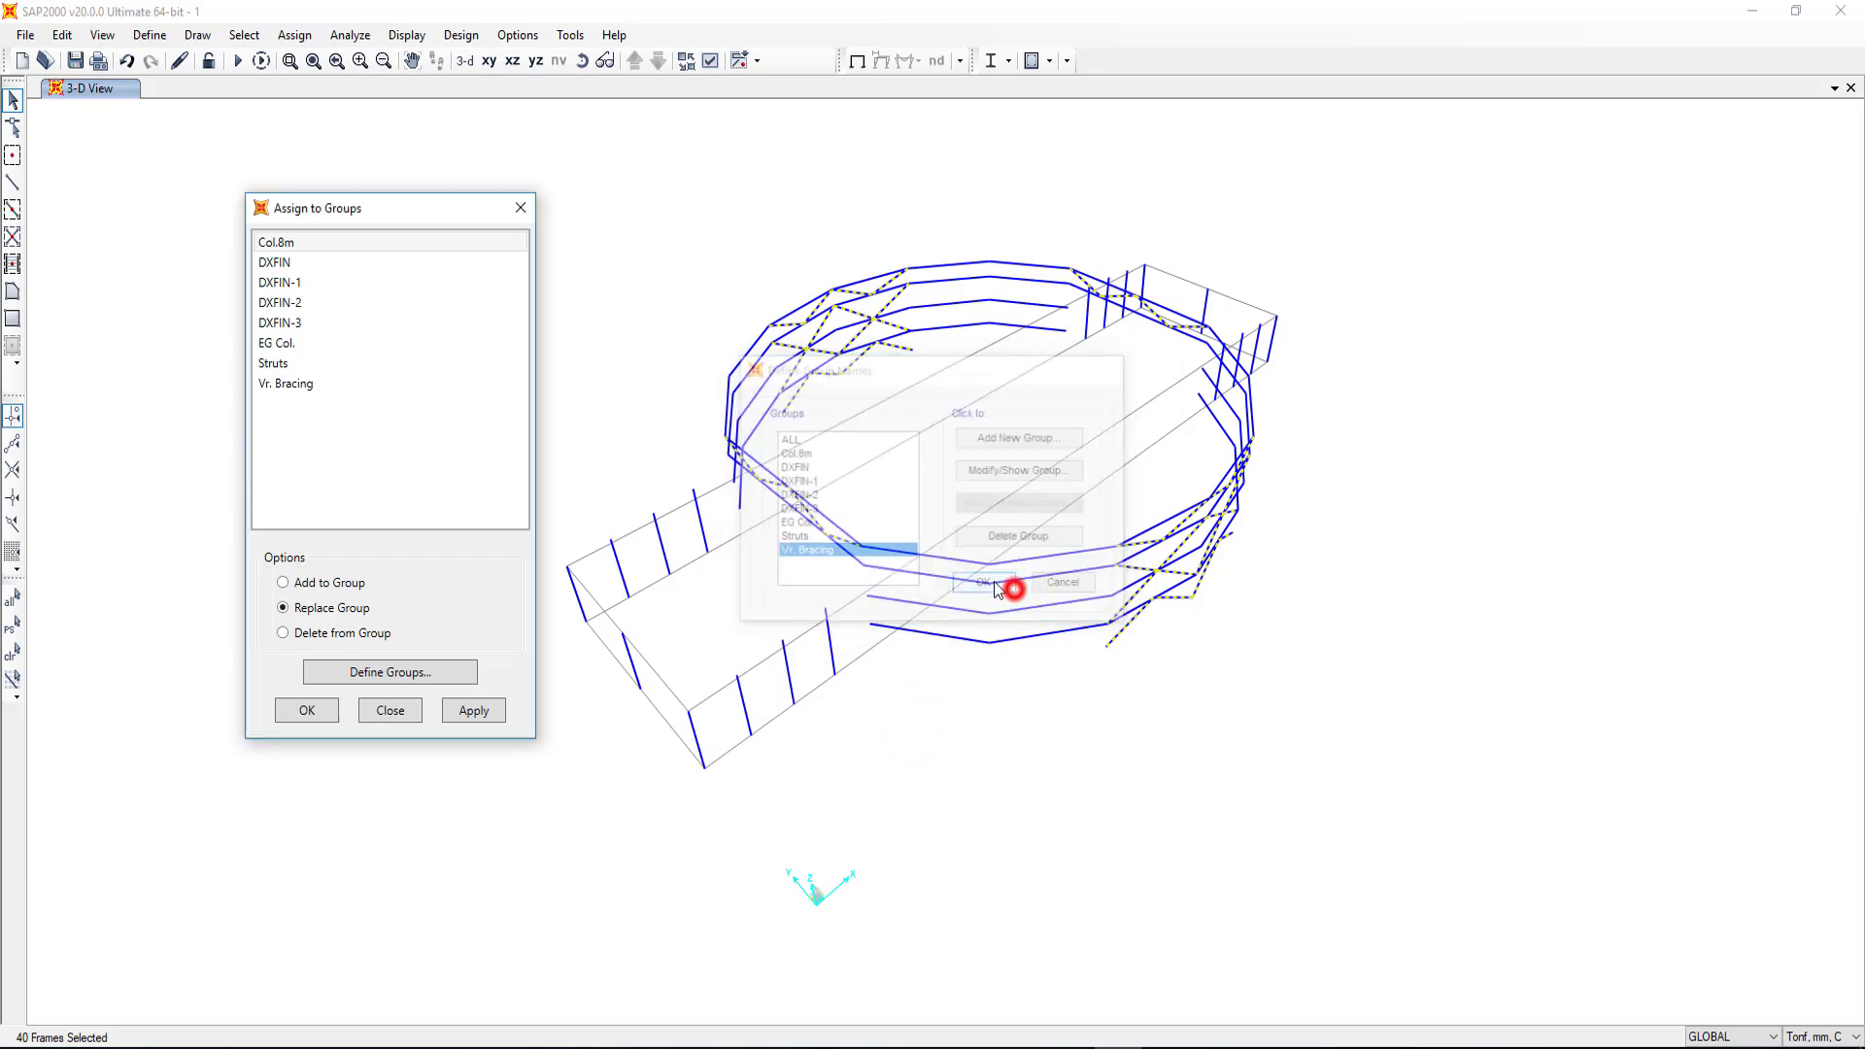
click(291, 383)
click(472, 711)
click(307, 710)
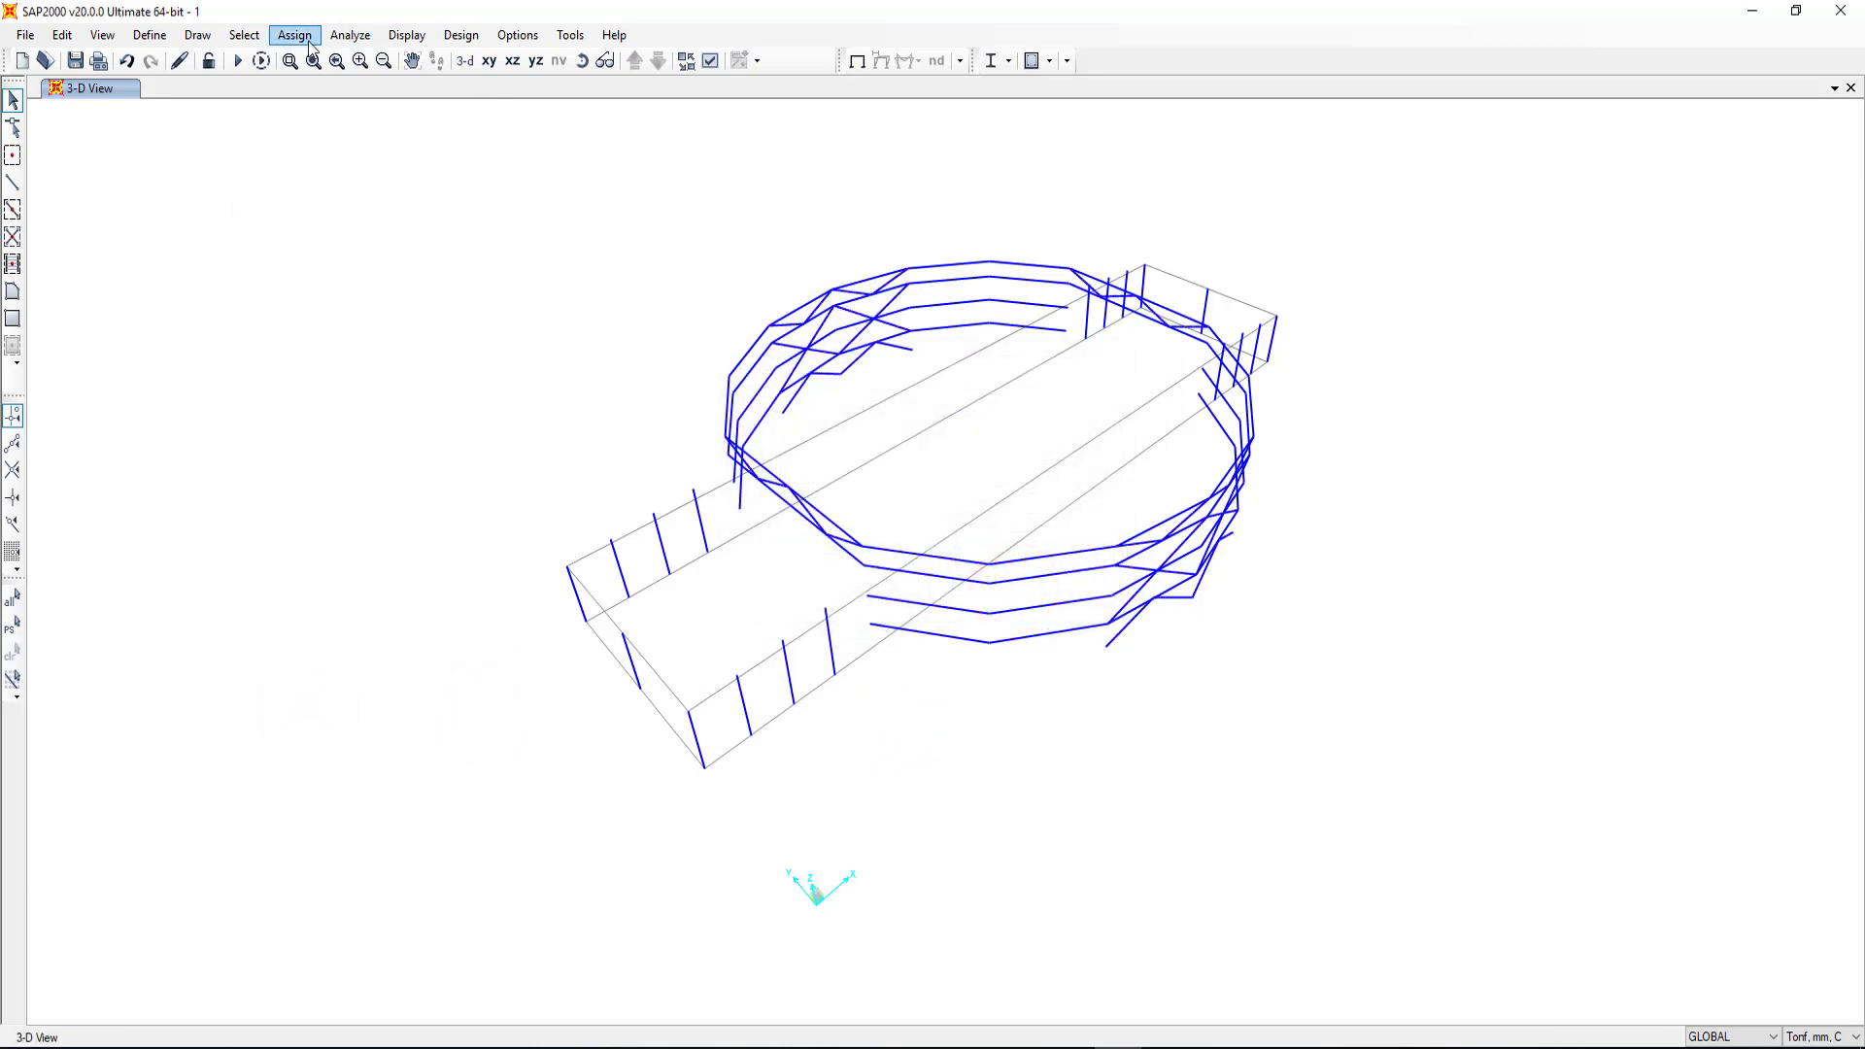
Step: Select the Vr. Bracing group to verify it picks up the bracing frames
click(244, 35)
mouse_move(274, 61)
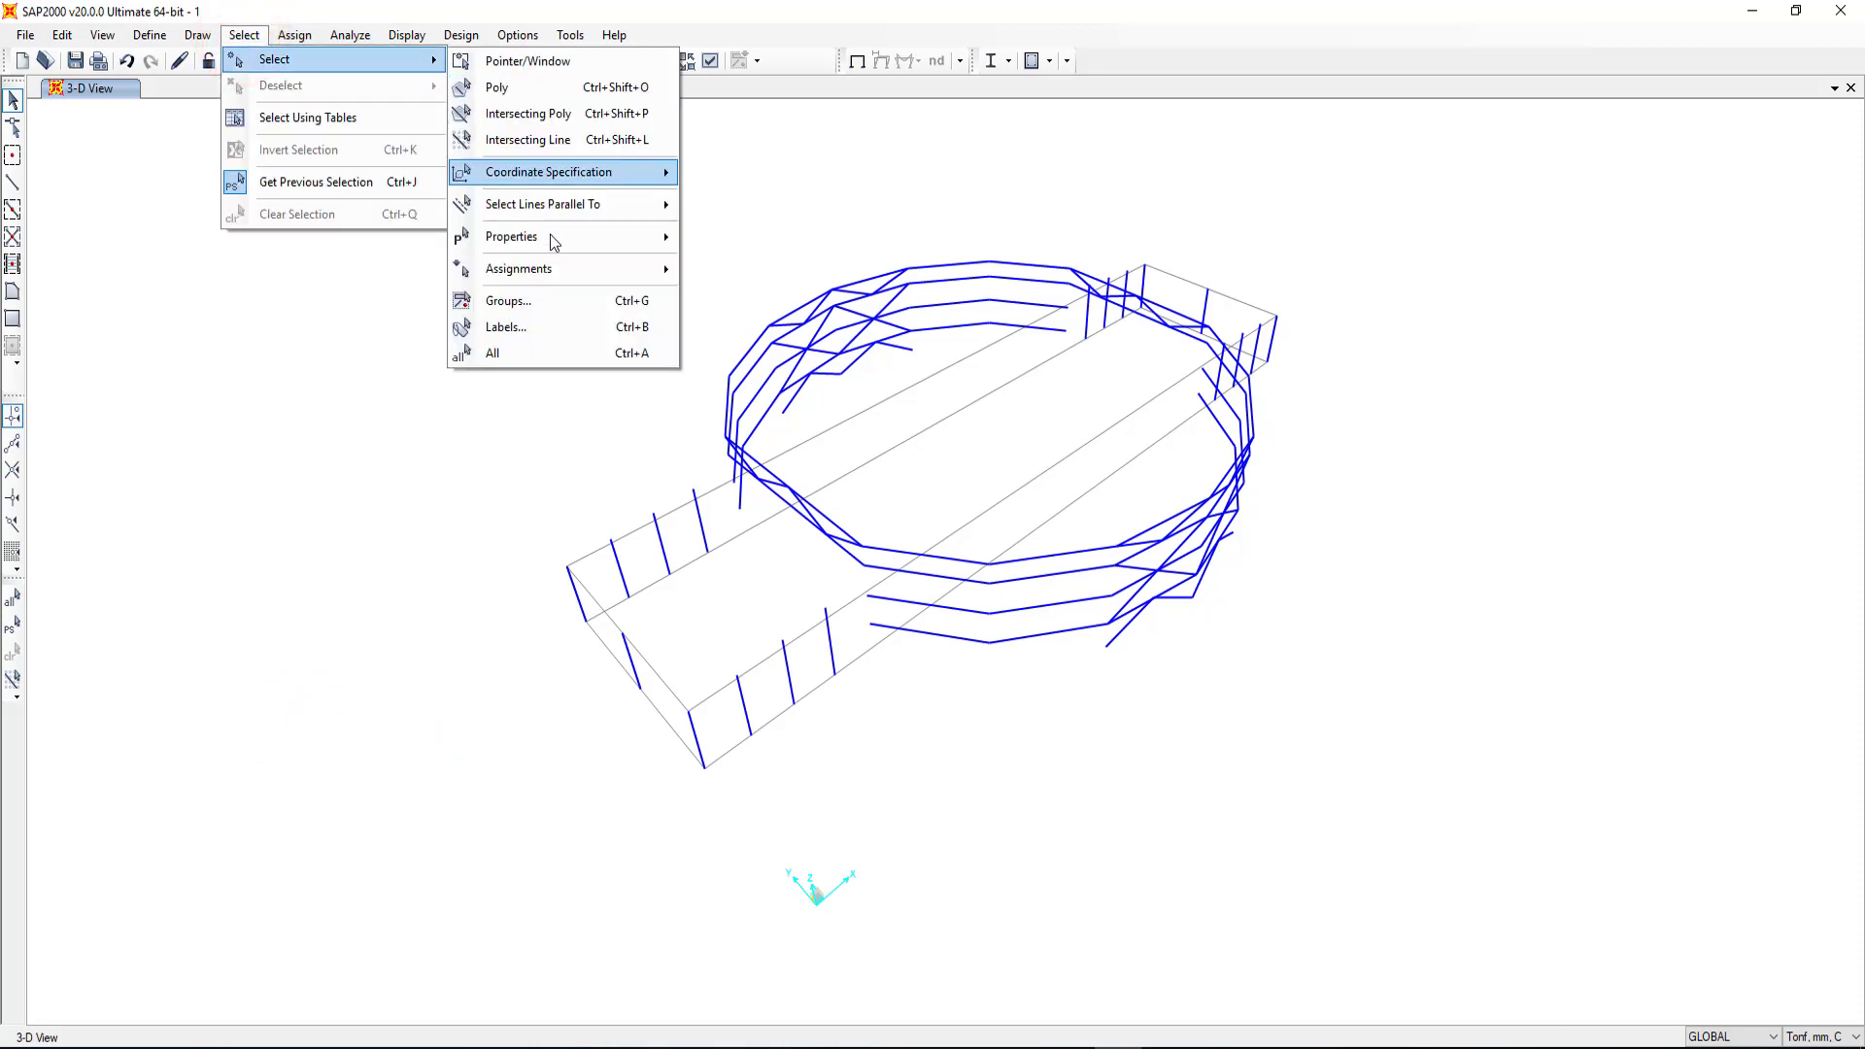
click(561, 305)
click(859, 579)
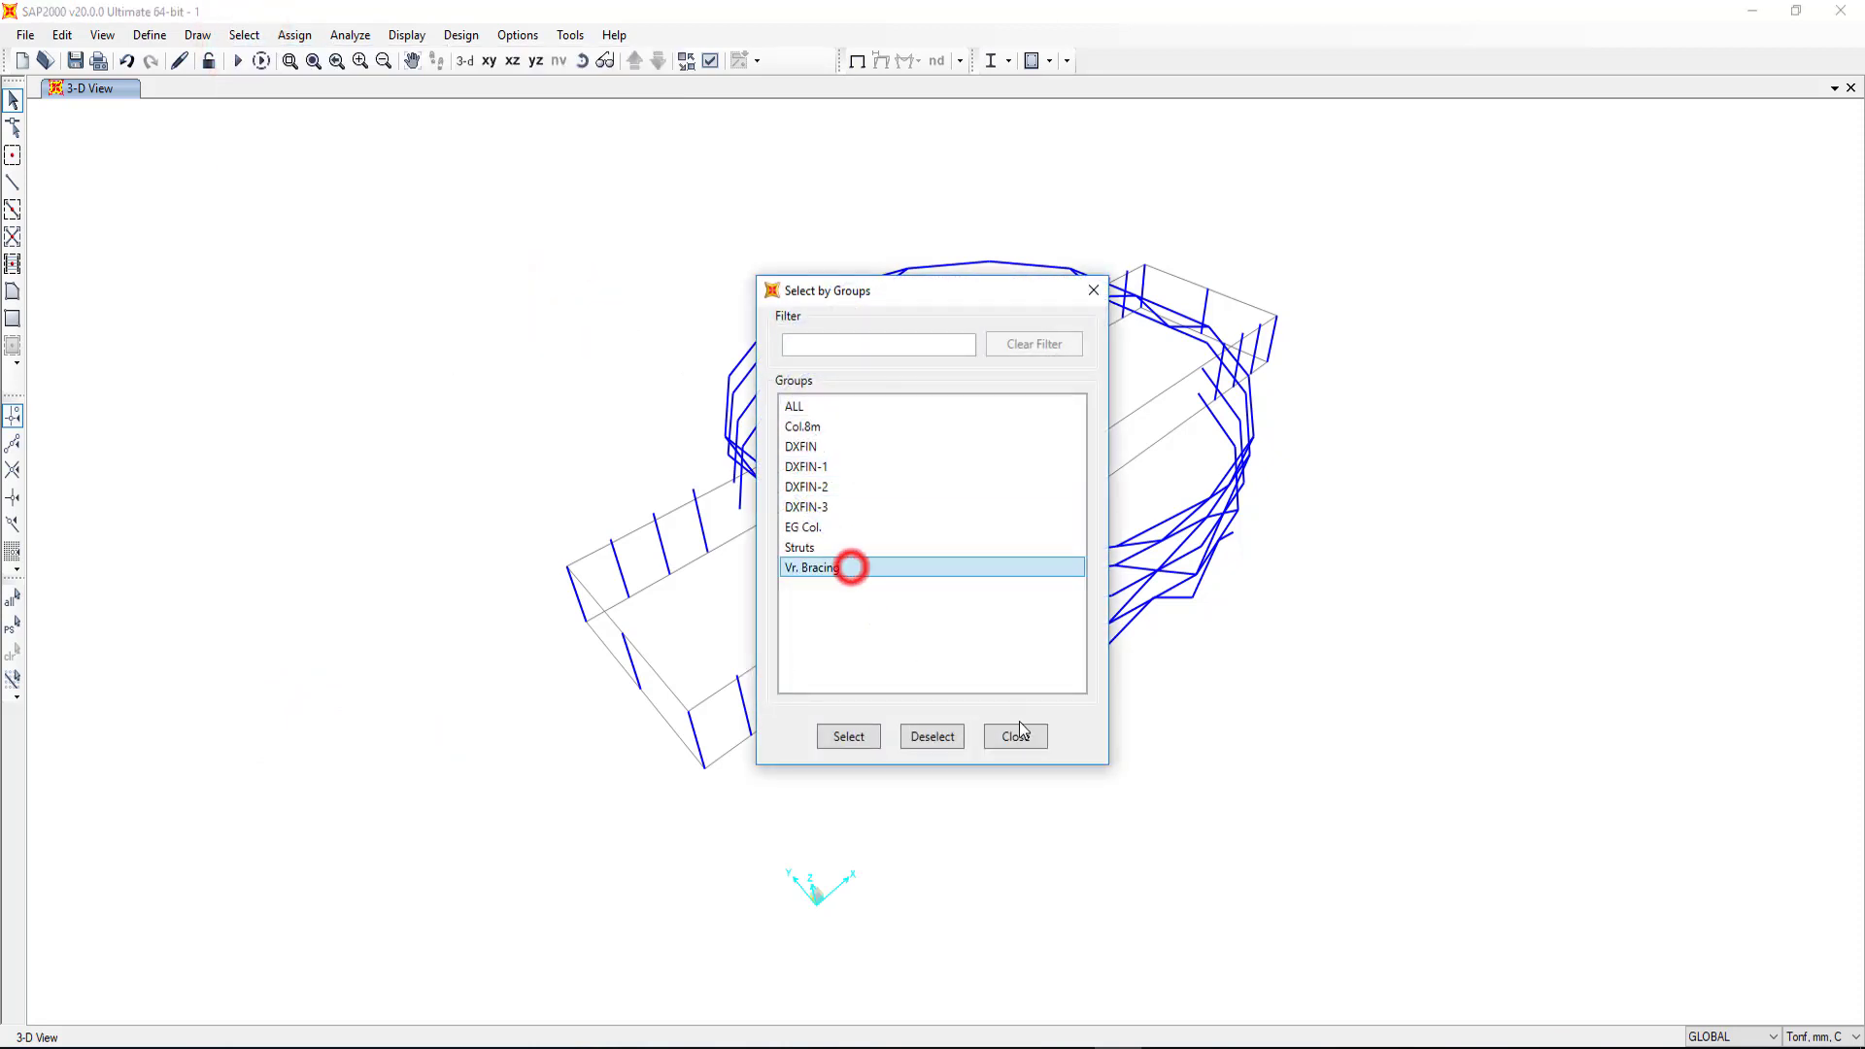
click(864, 738)
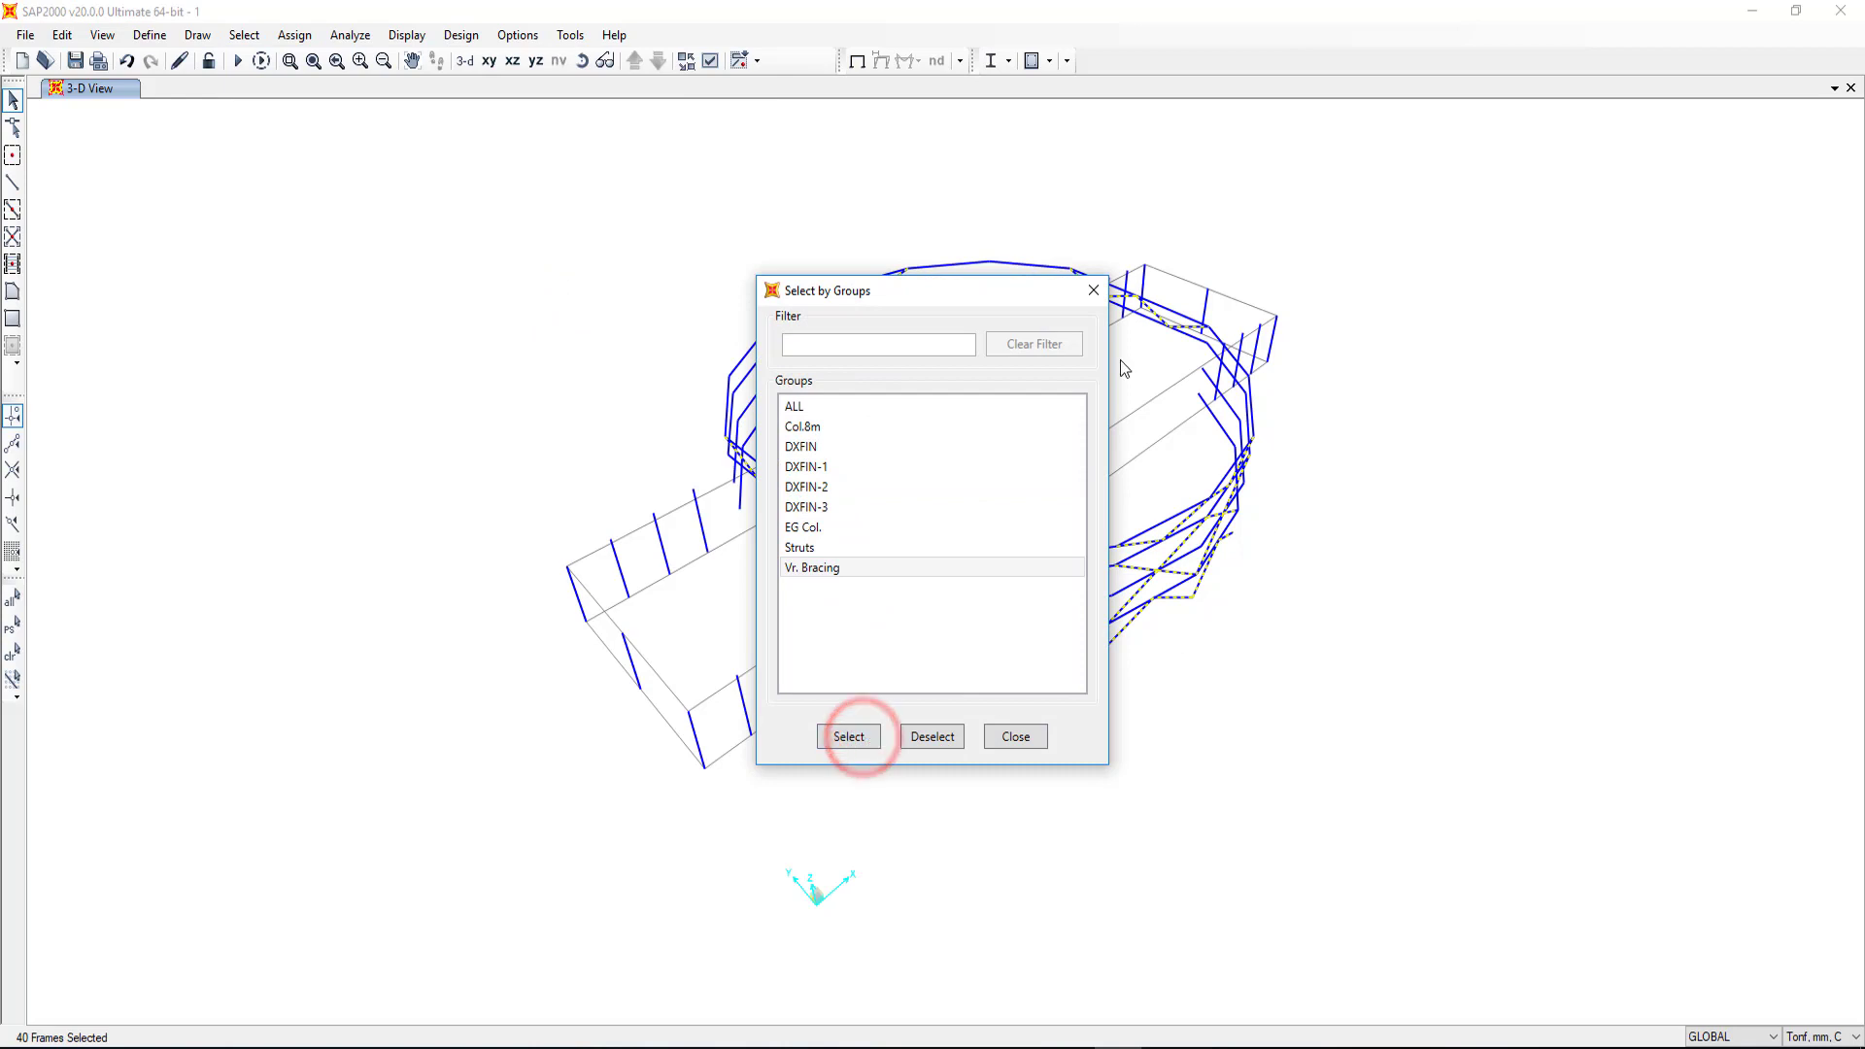
drag(993, 282, 432, 219)
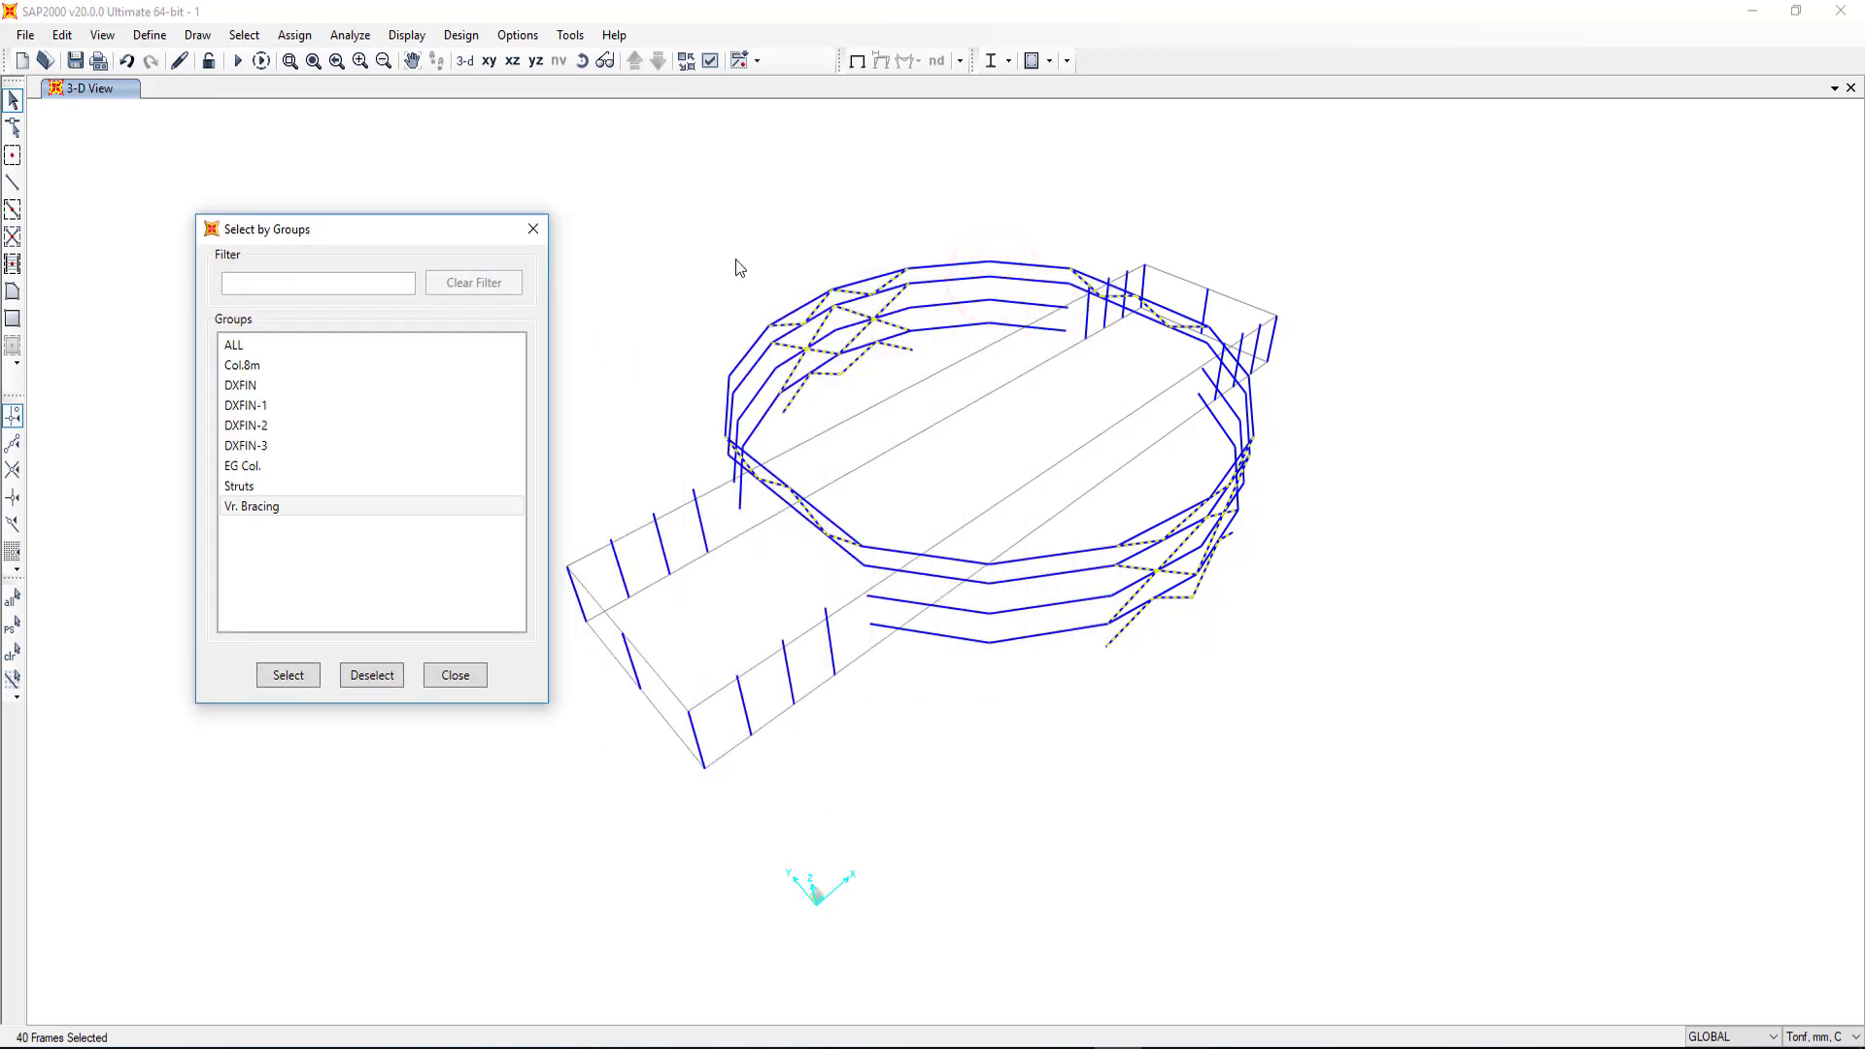
click(534, 235)
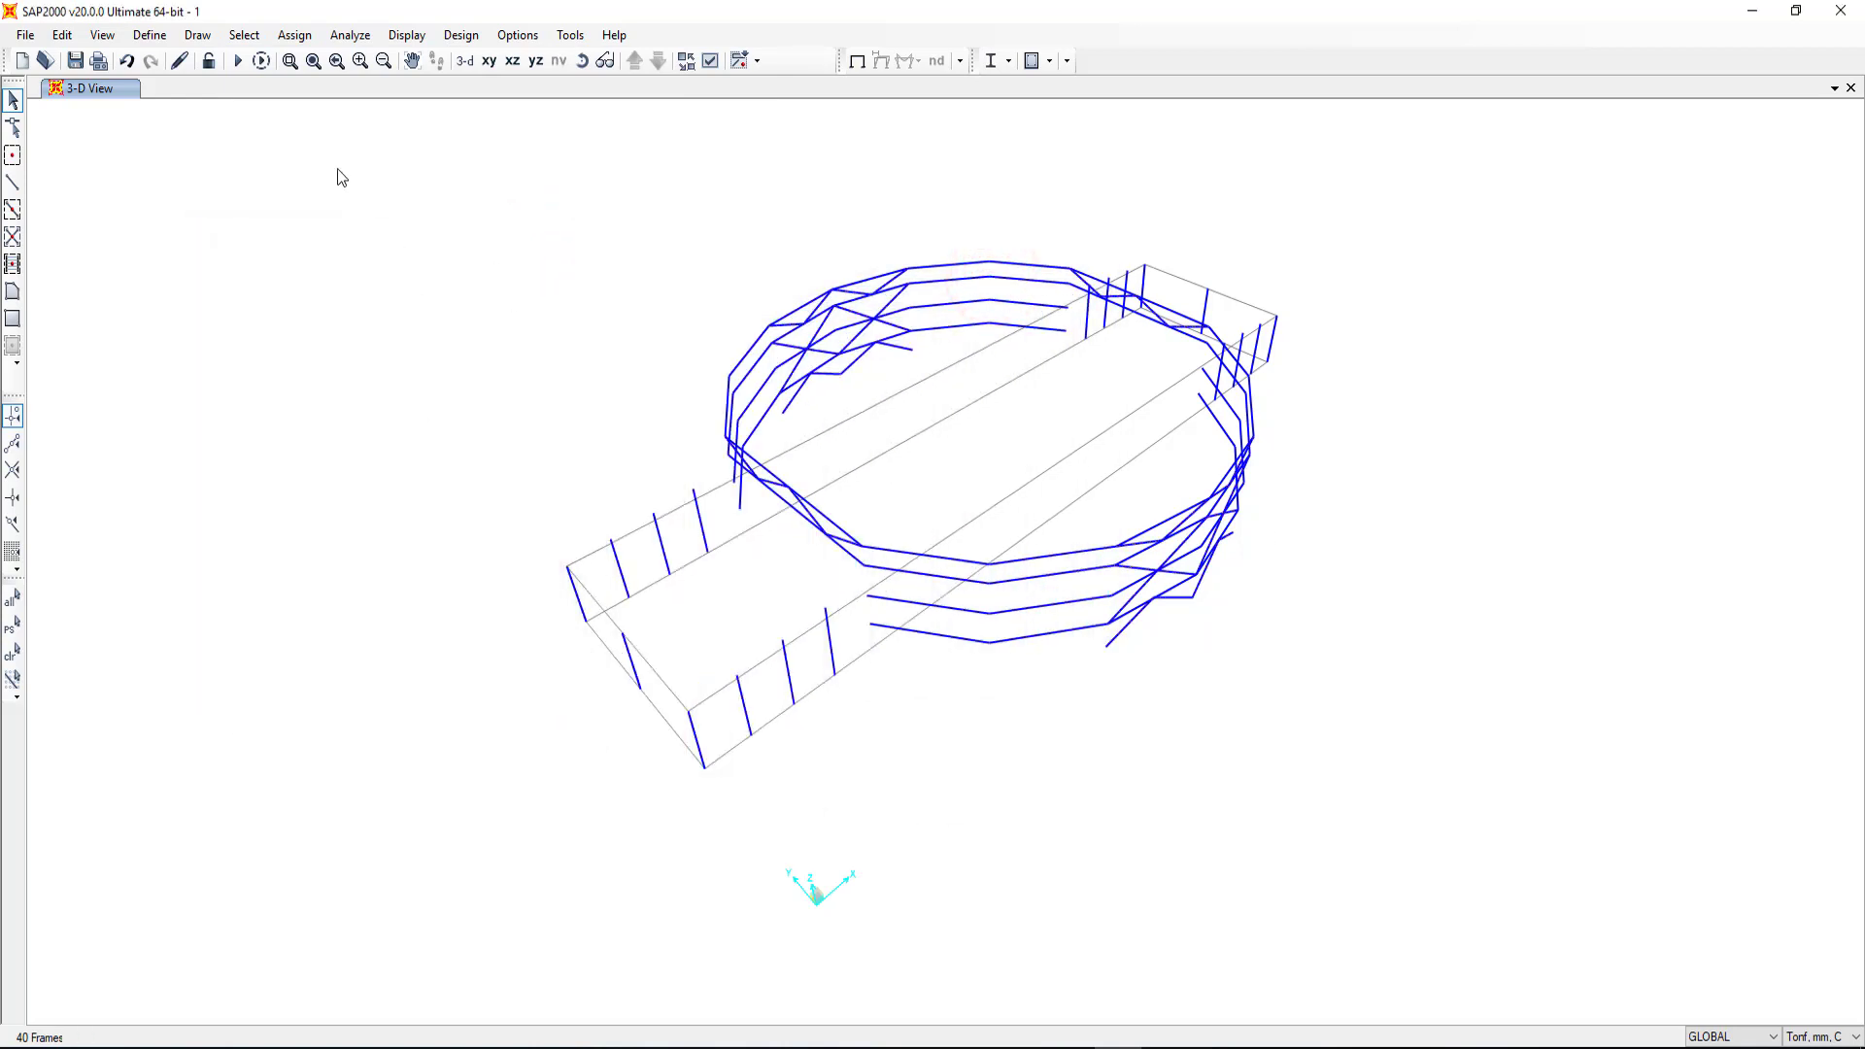
Step: Import DXF.dxf with default units, taking the Col.14m layer as frames (34 columns)
click(25, 35)
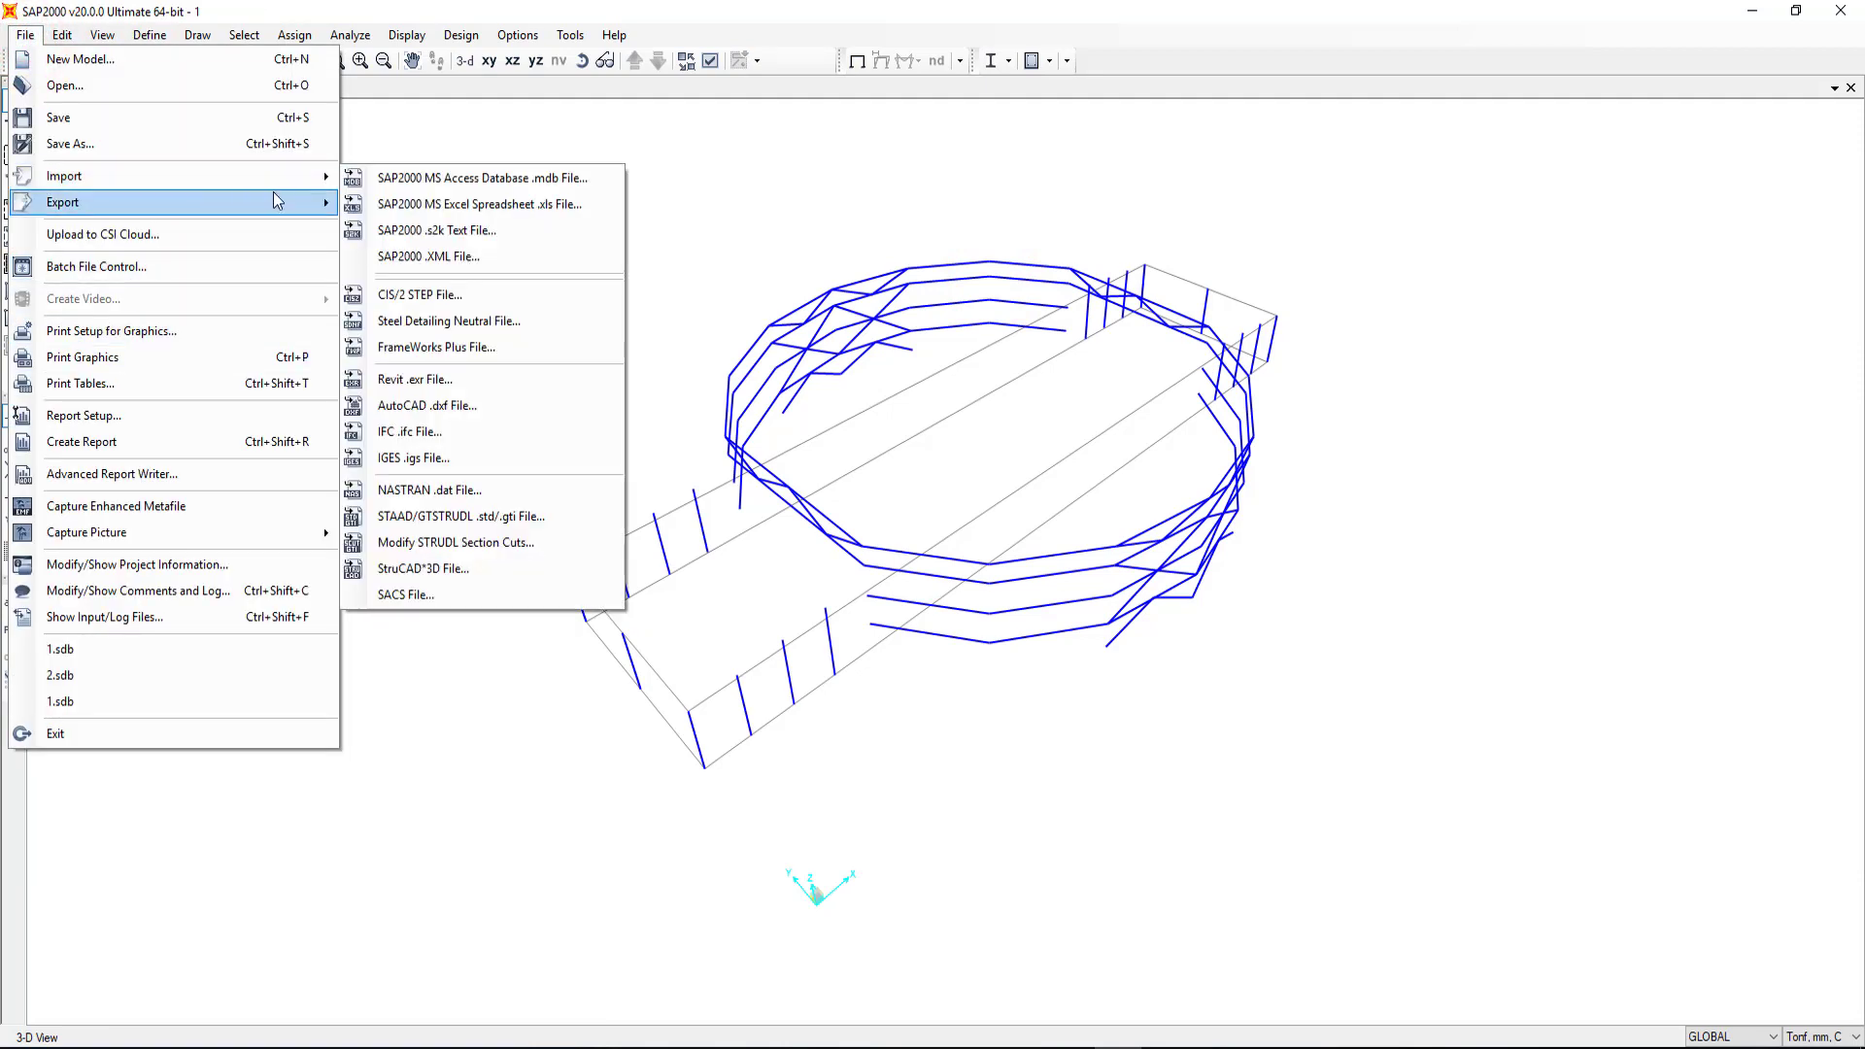
click(451, 410)
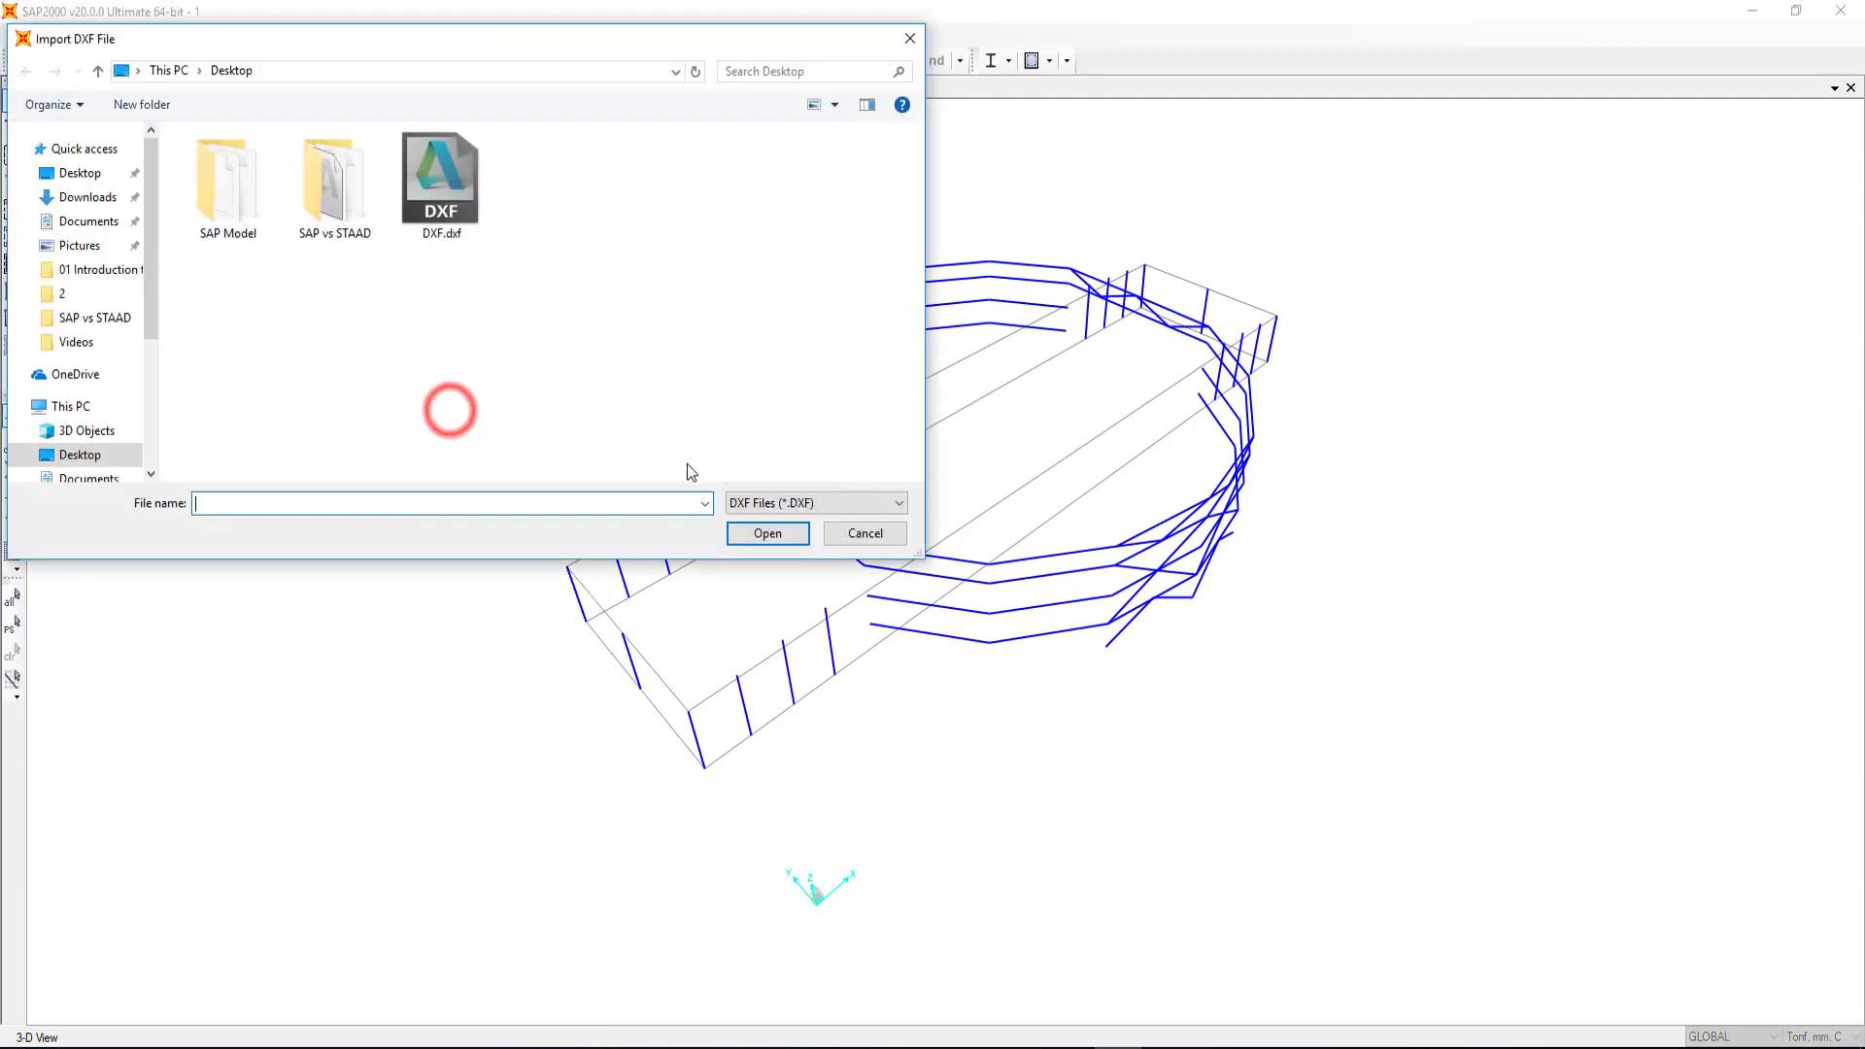
click(489, 231)
click(772, 540)
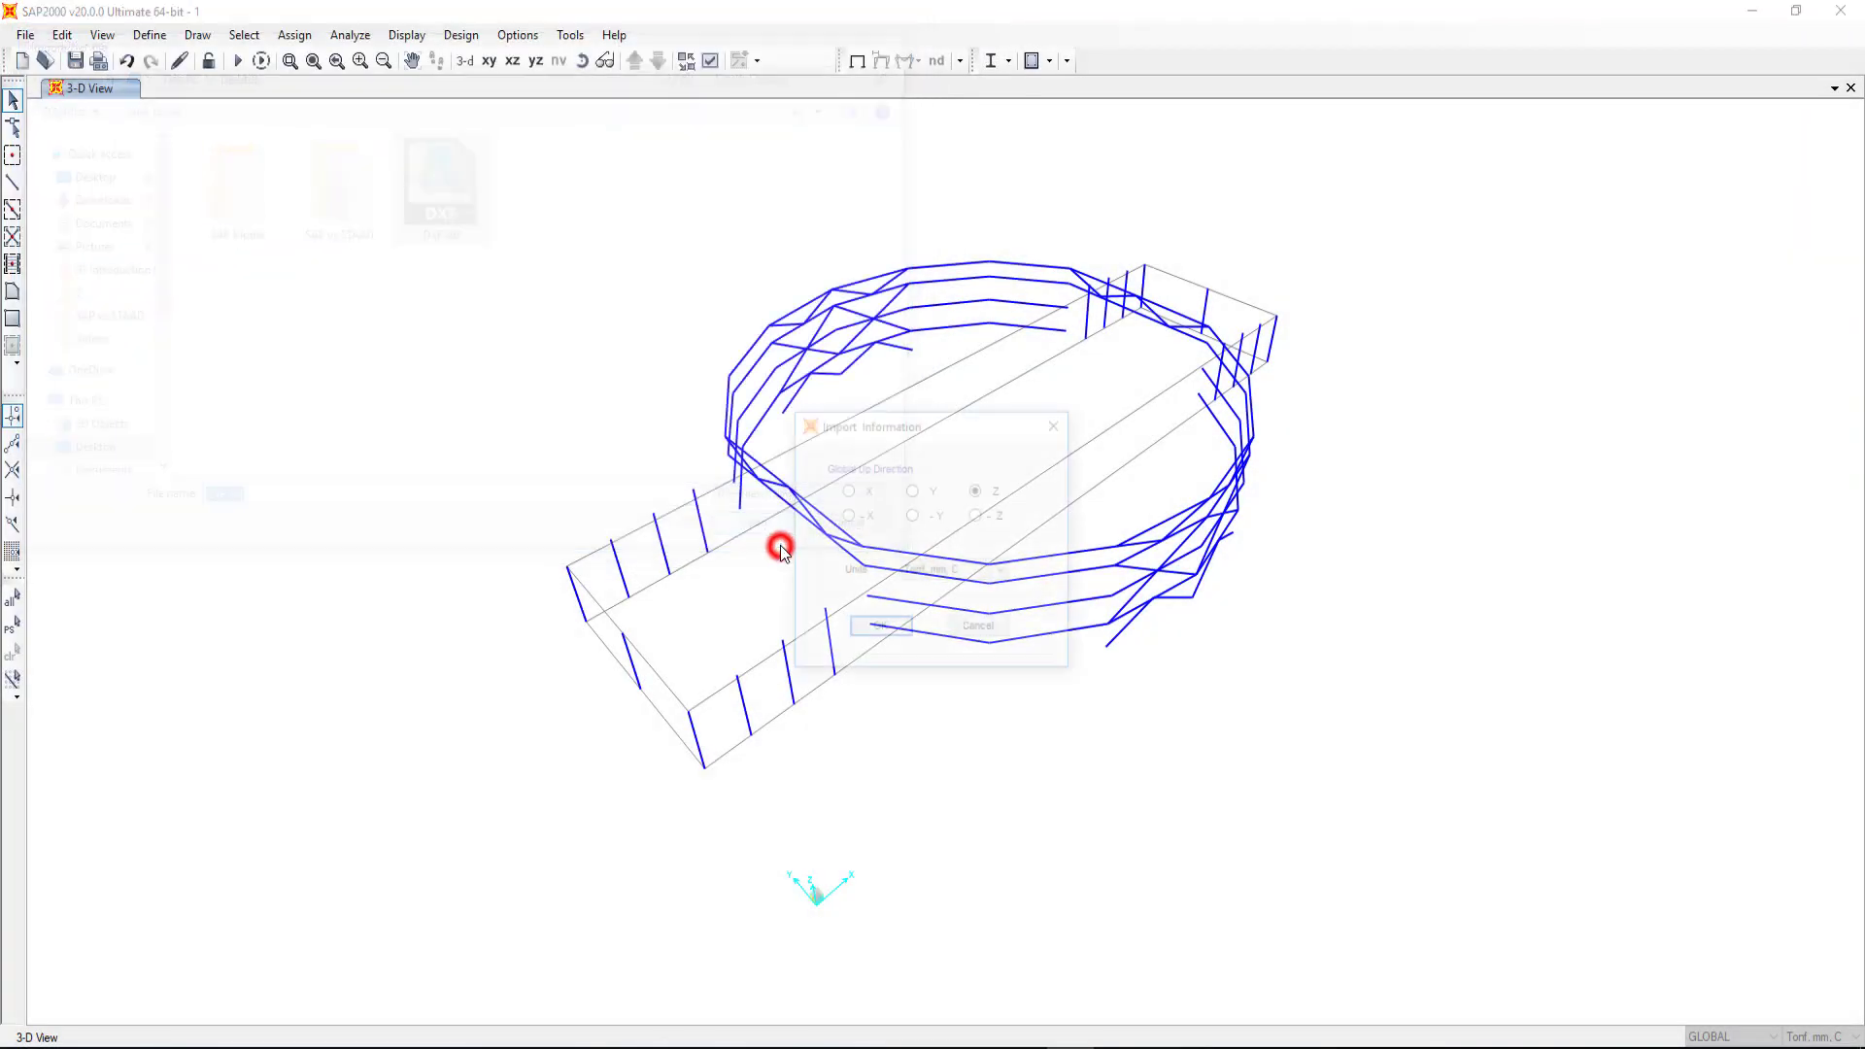
click(900, 632)
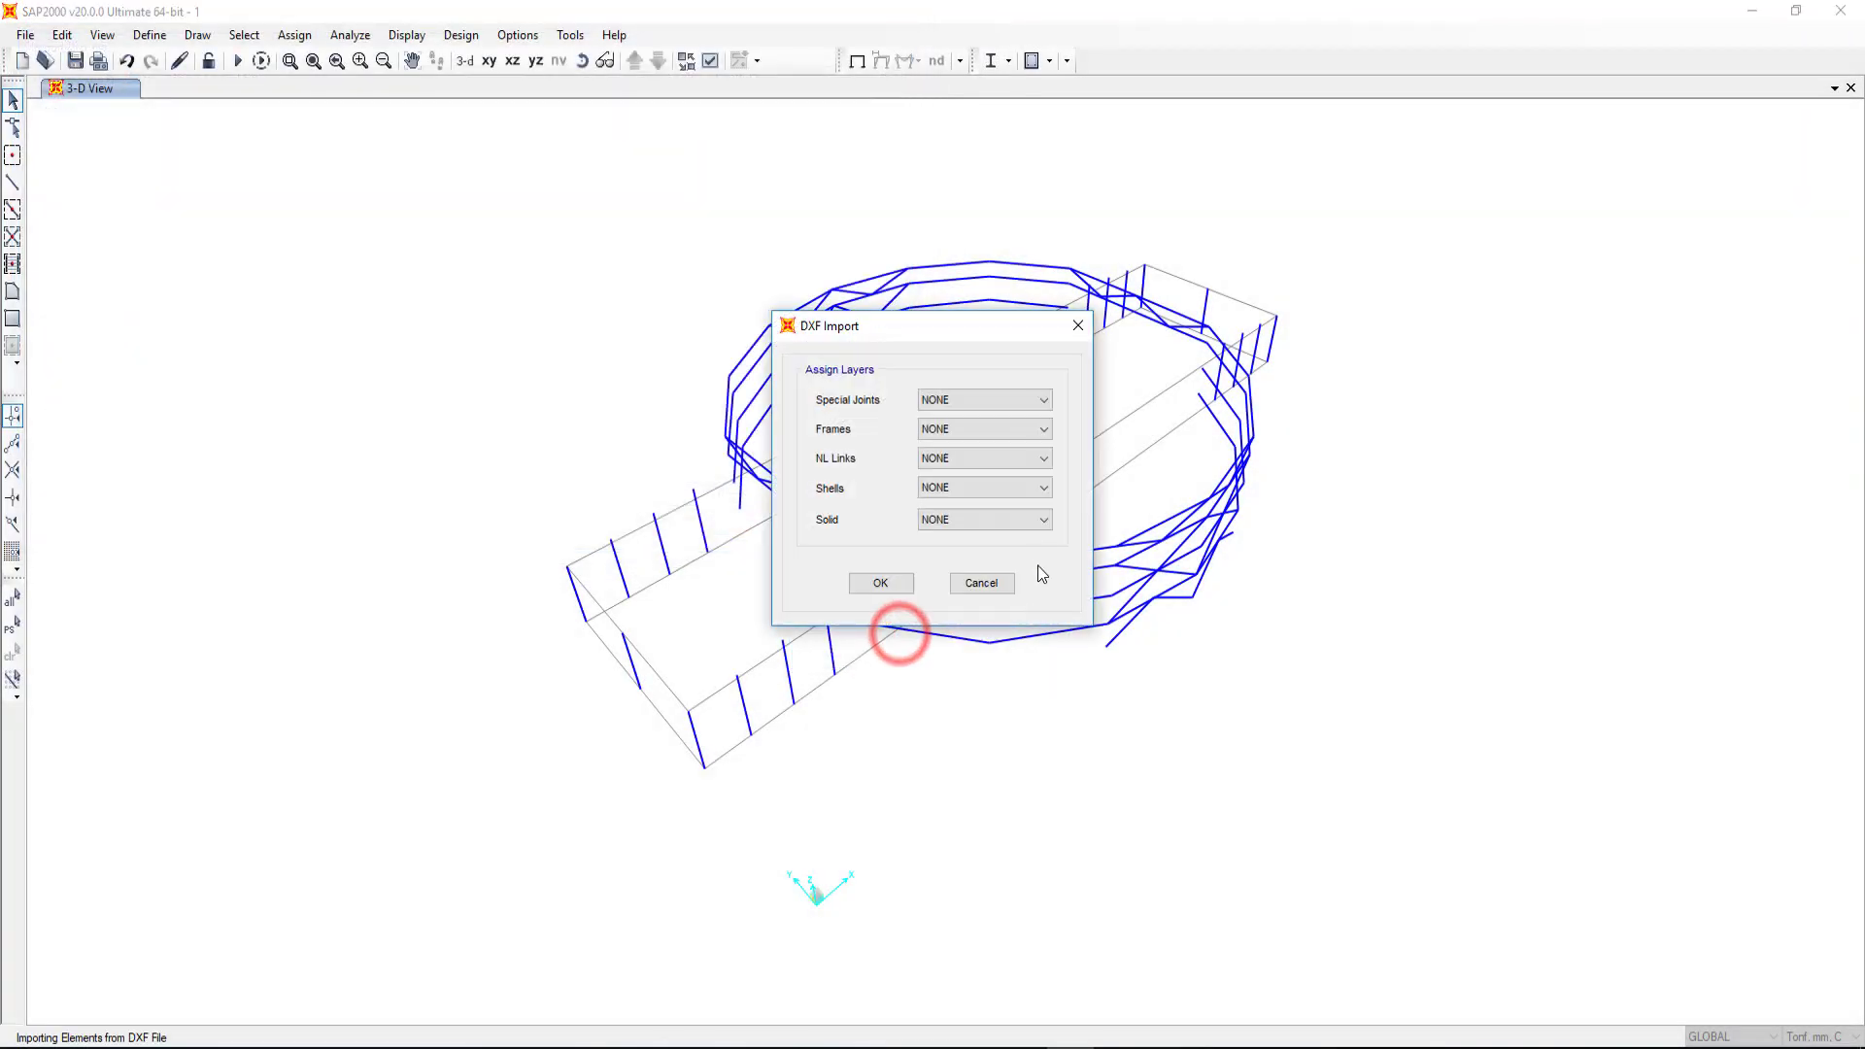
click(958, 430)
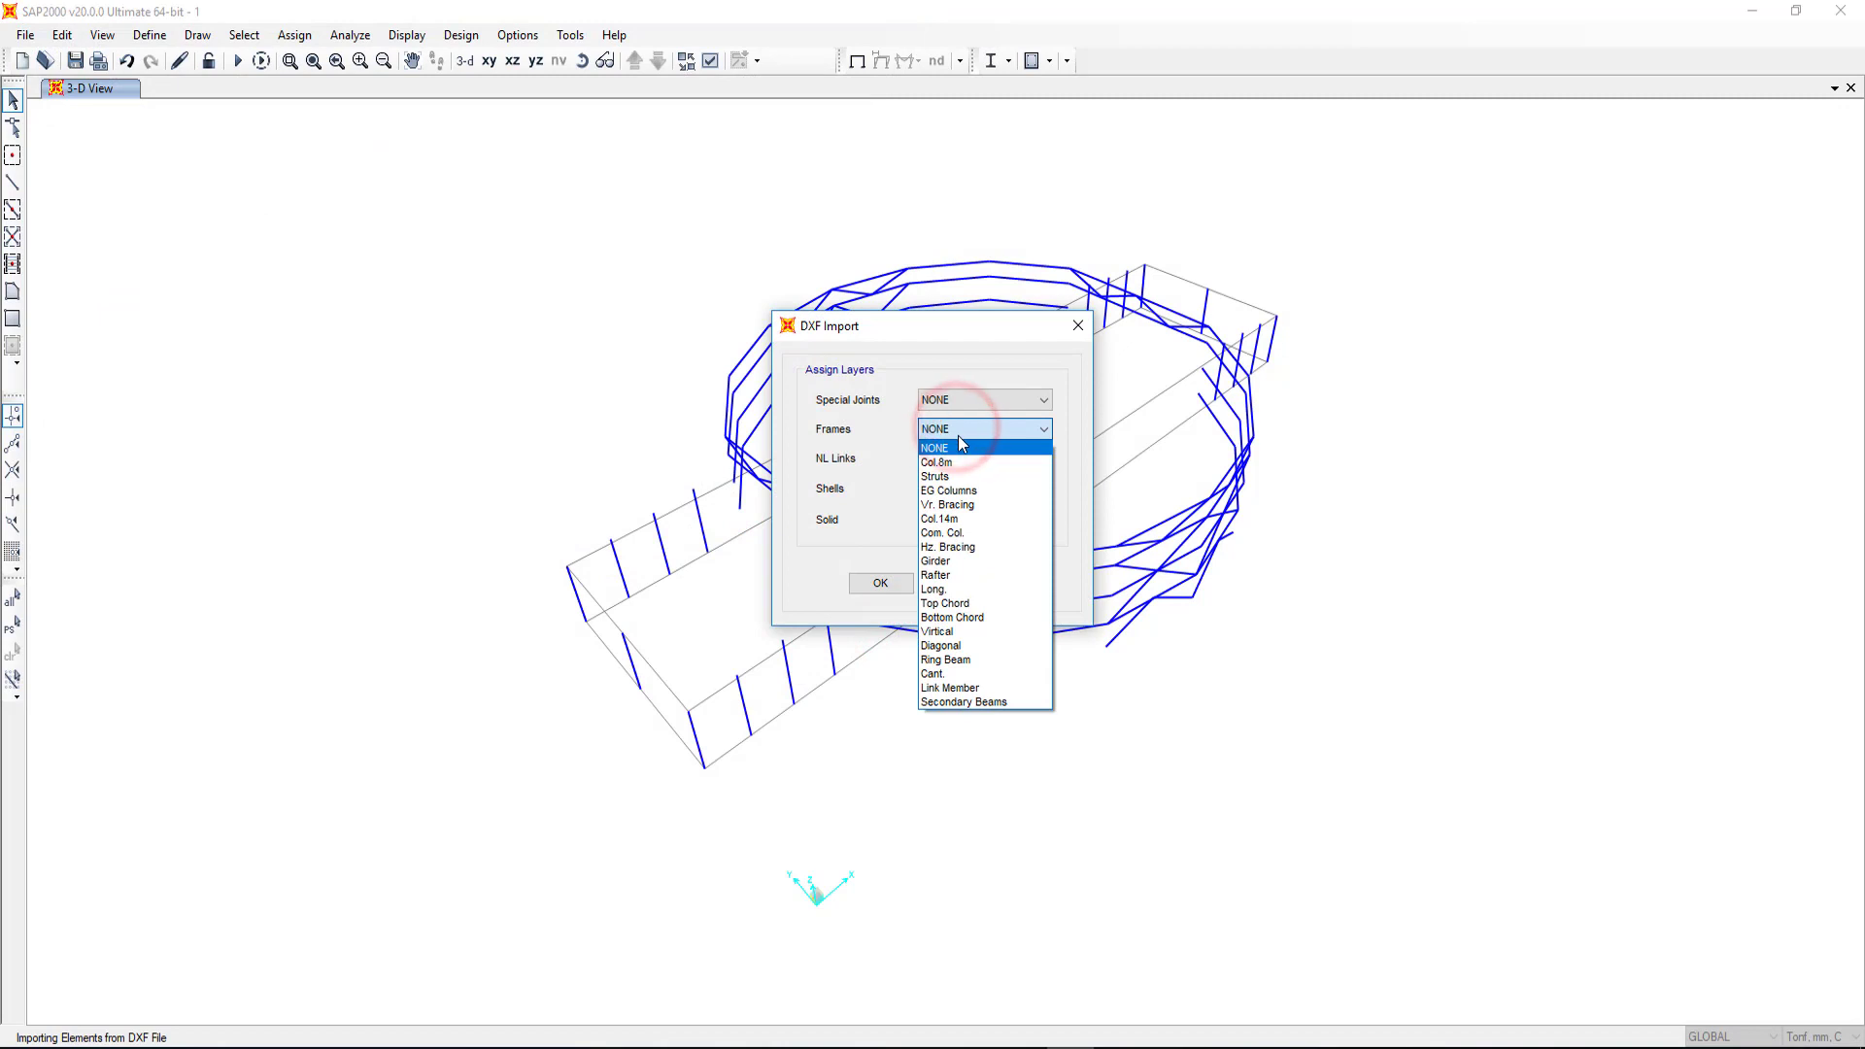
click(962, 519)
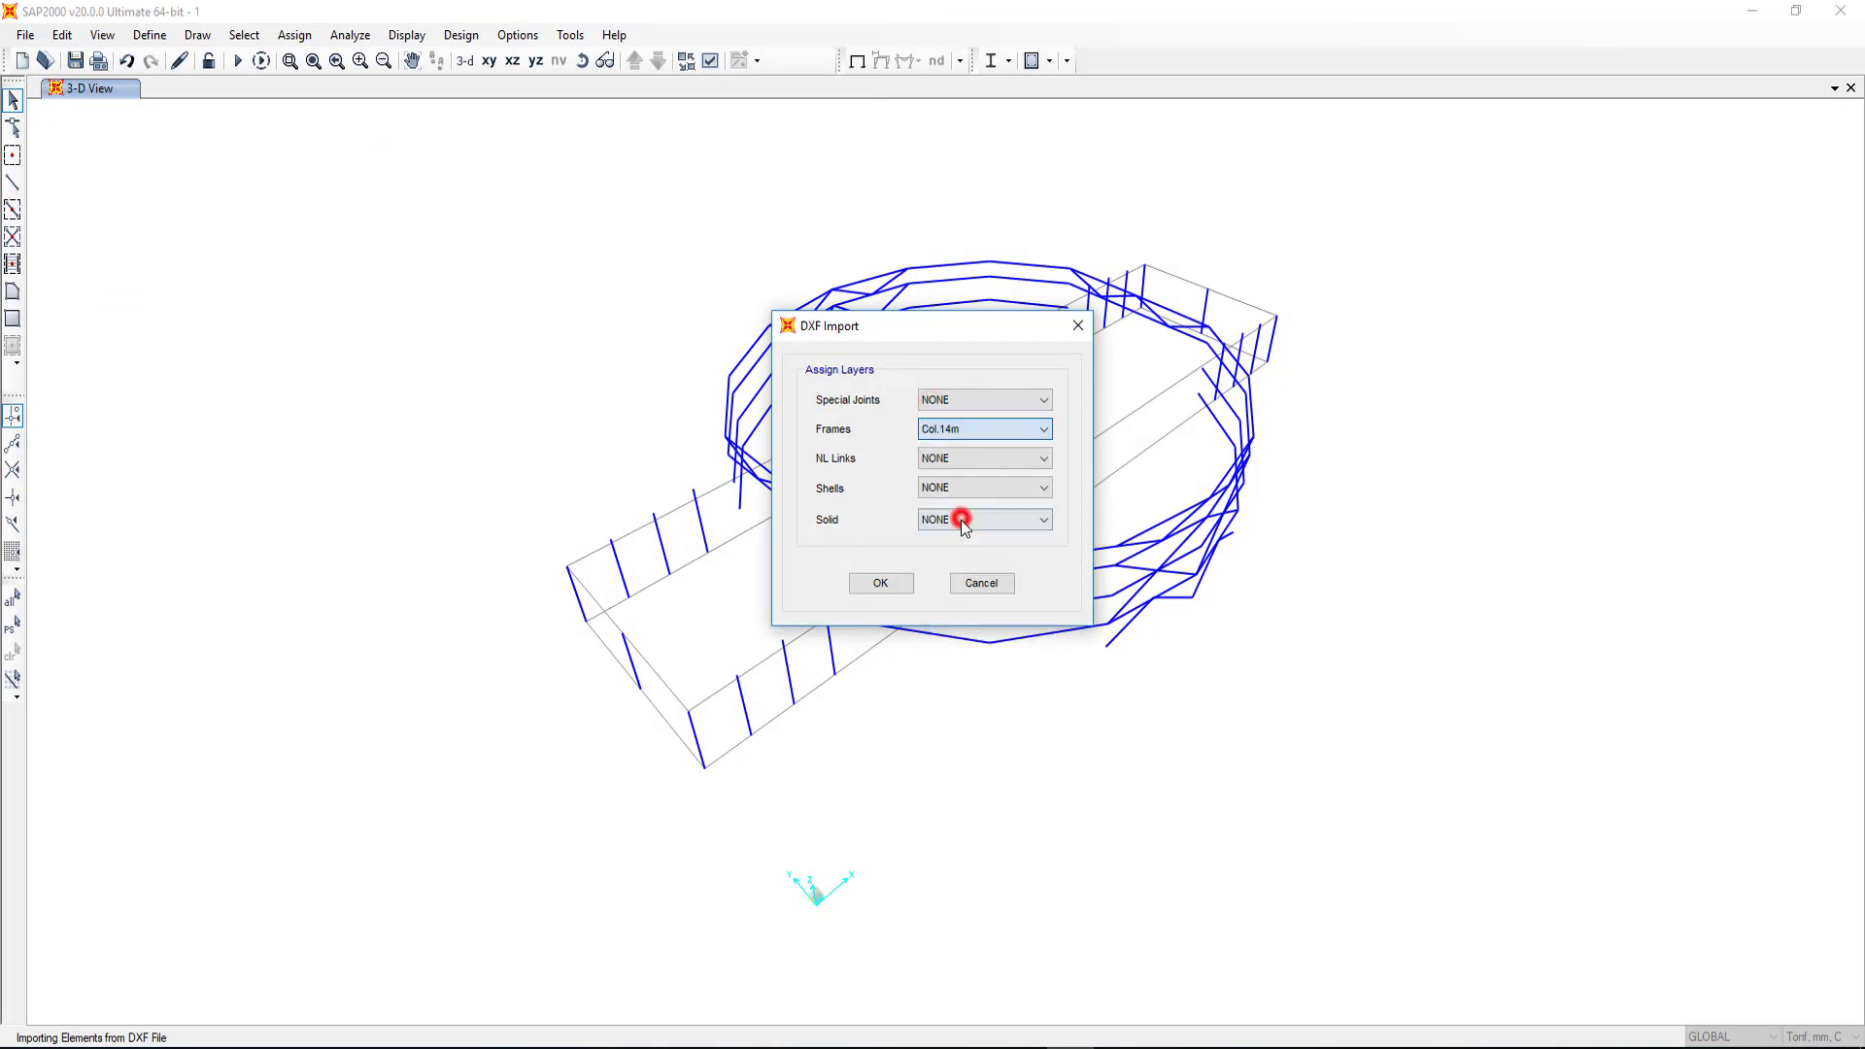
click(880, 583)
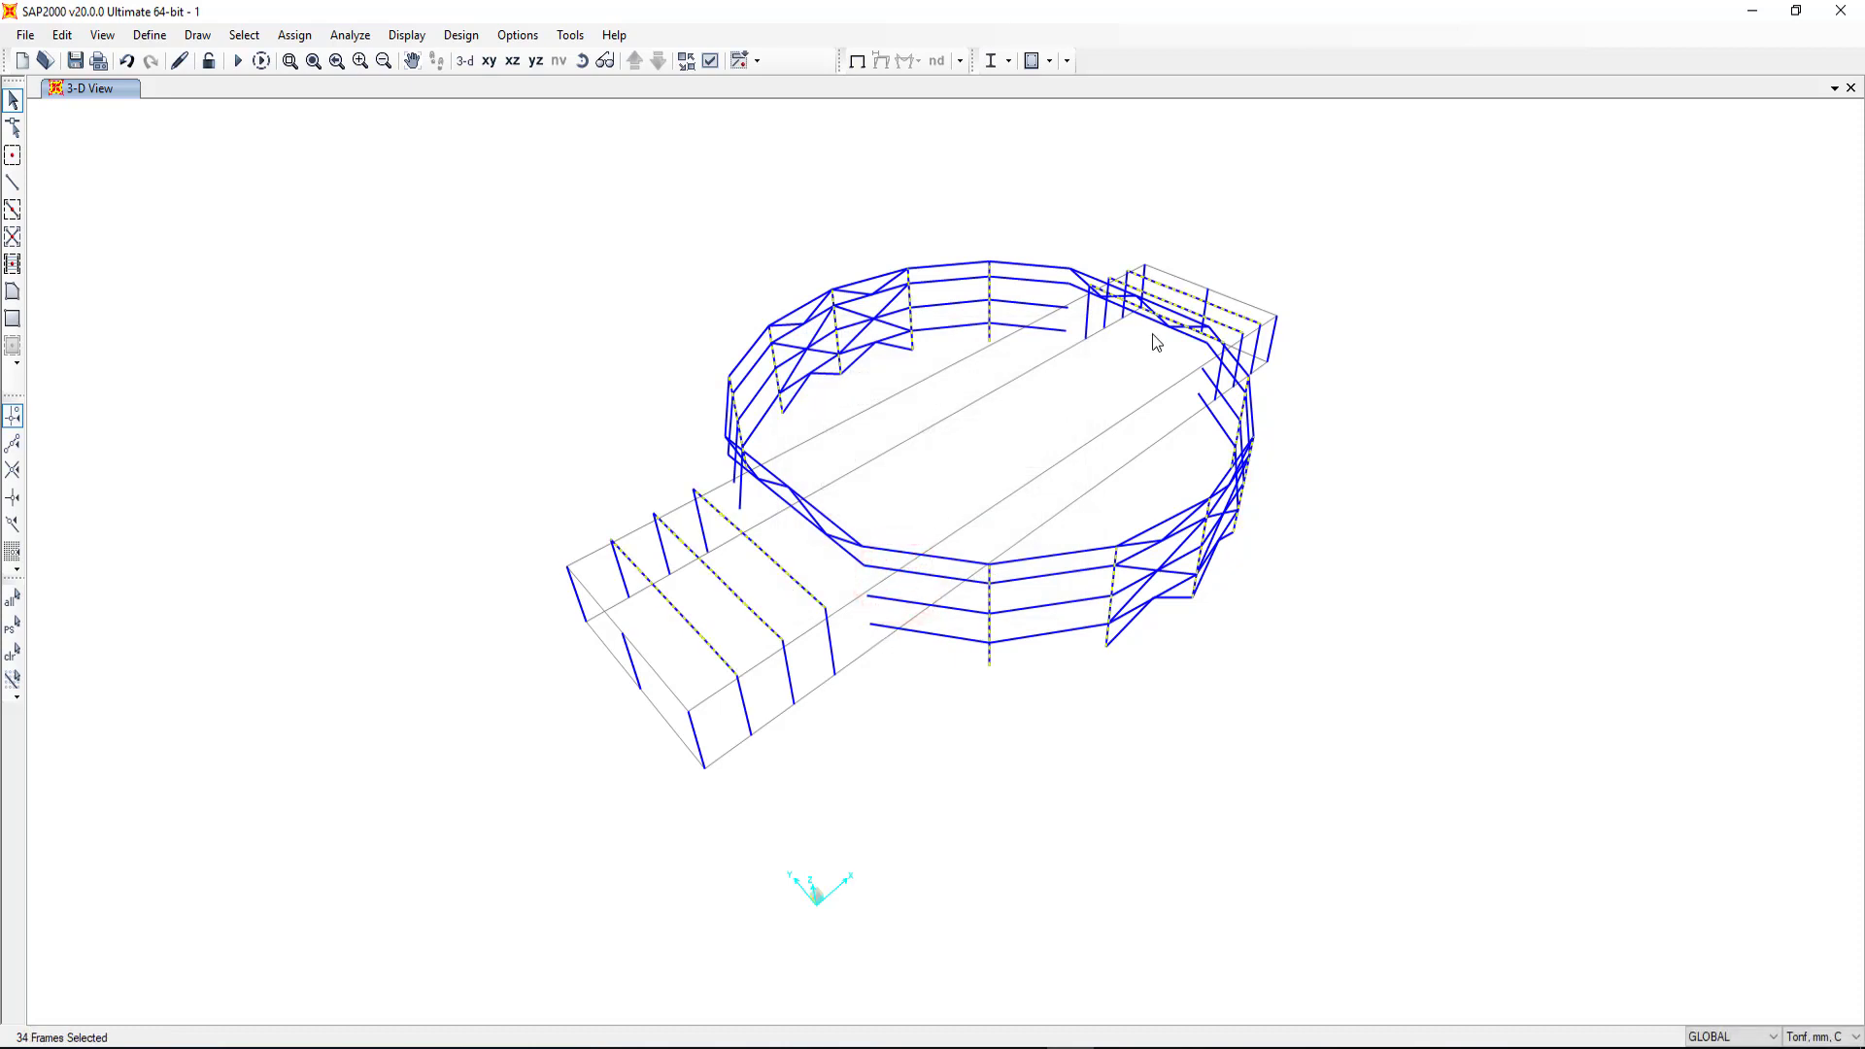
scroll(974, 350, up, 5)
scroll(957, 355, down, 2)
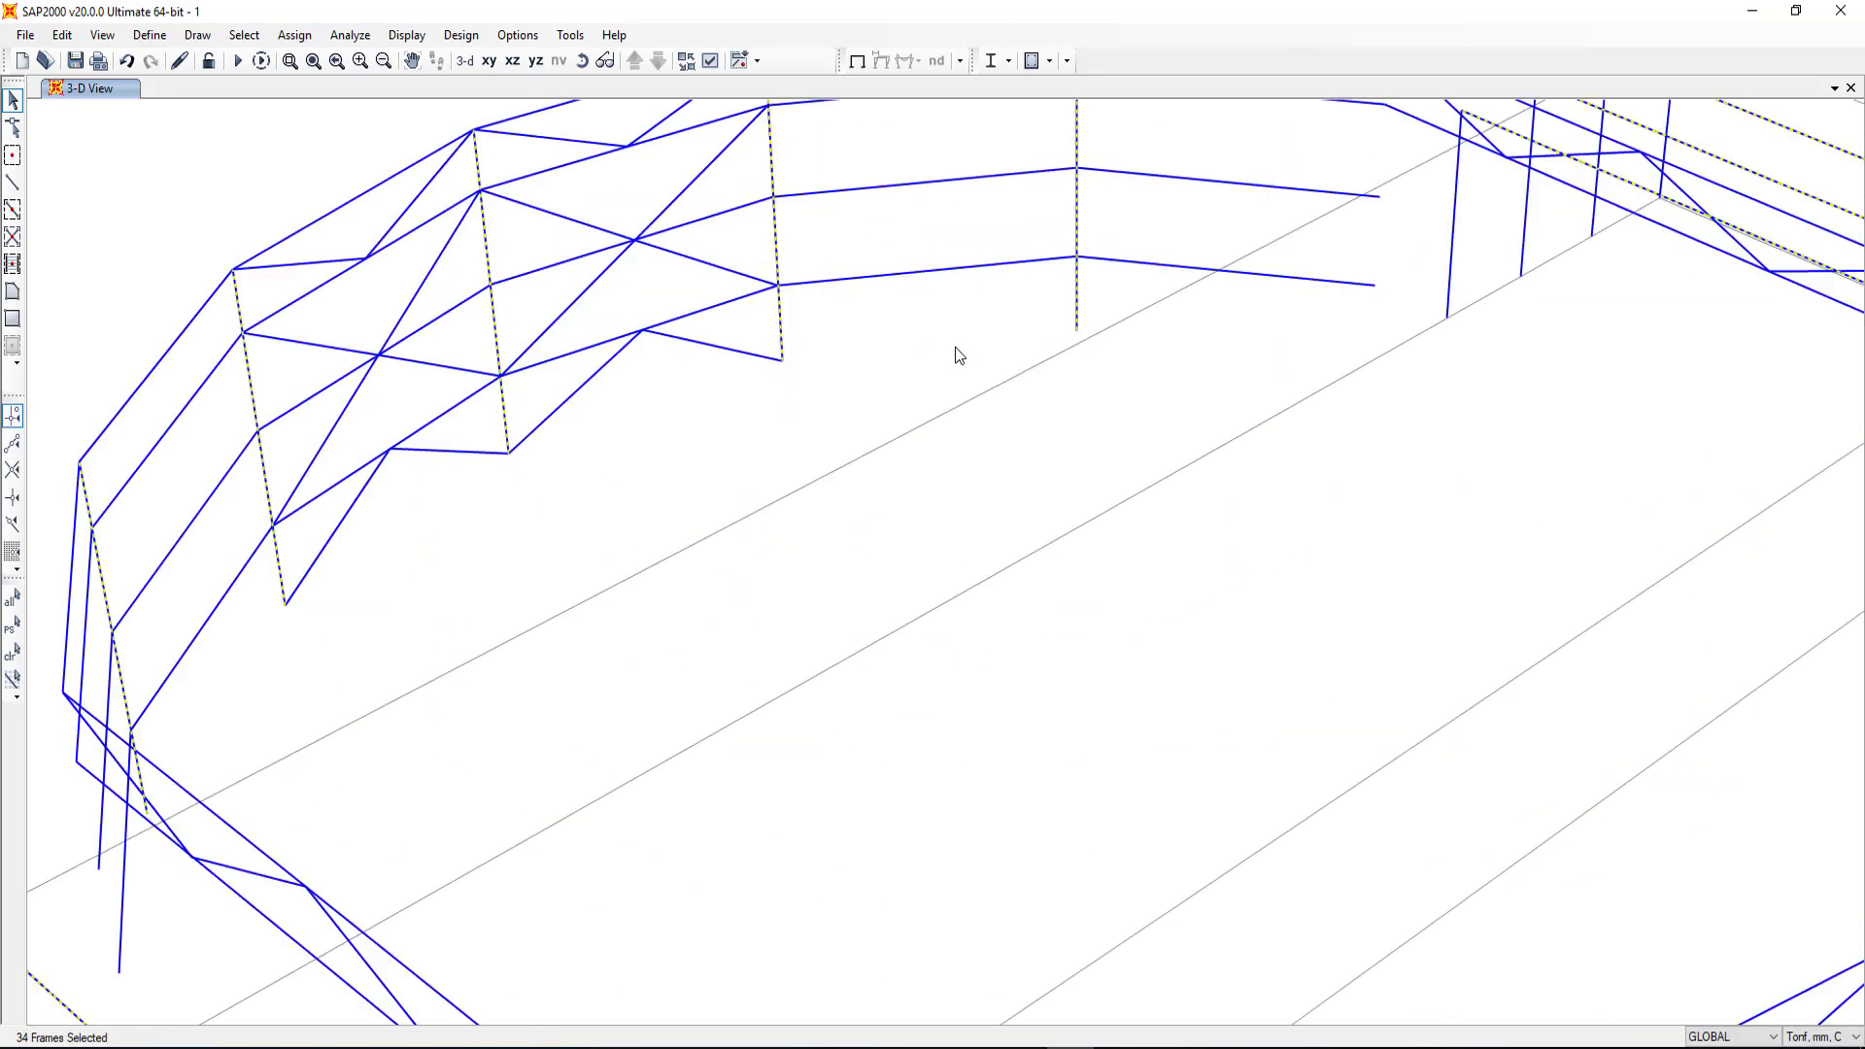
scroll(954, 354, down, 3)
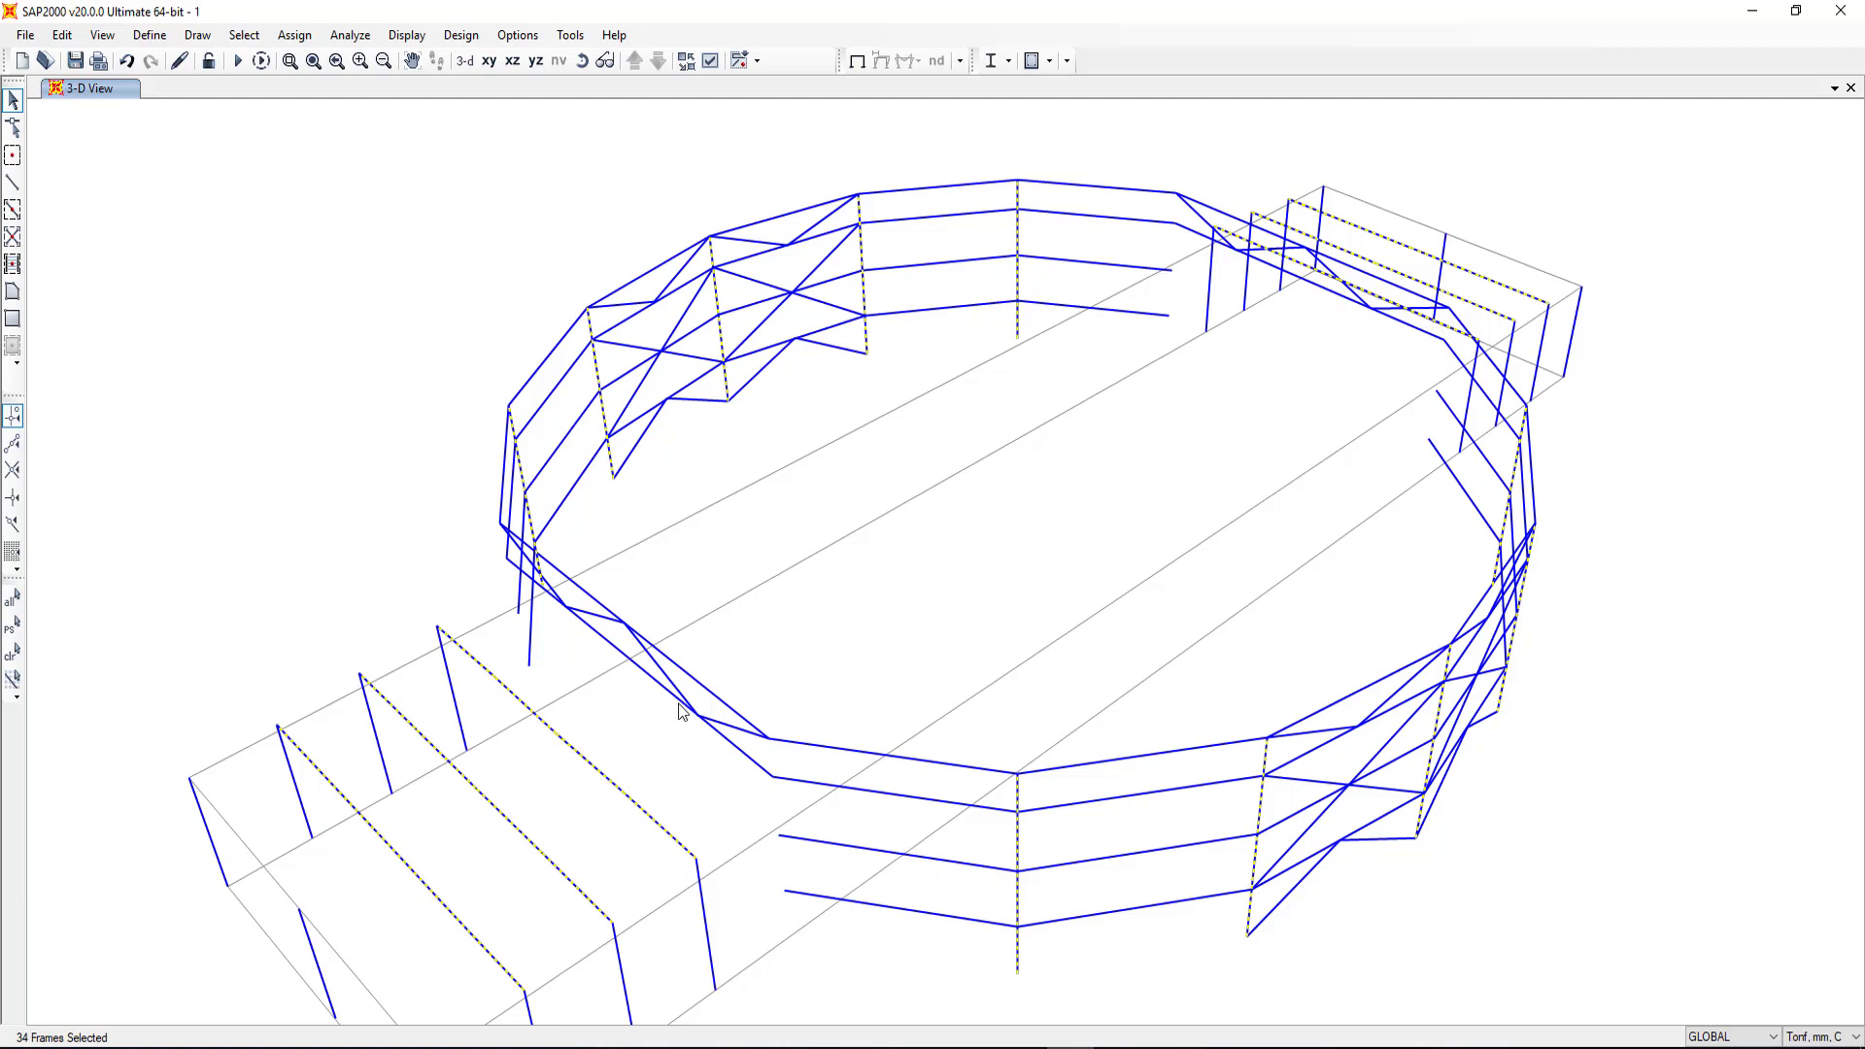
Step: Delete the 34 selected dashed frames in SAP2000 and switch to AutoCAD 2019's start page
key(Delete)
click(874, 533)
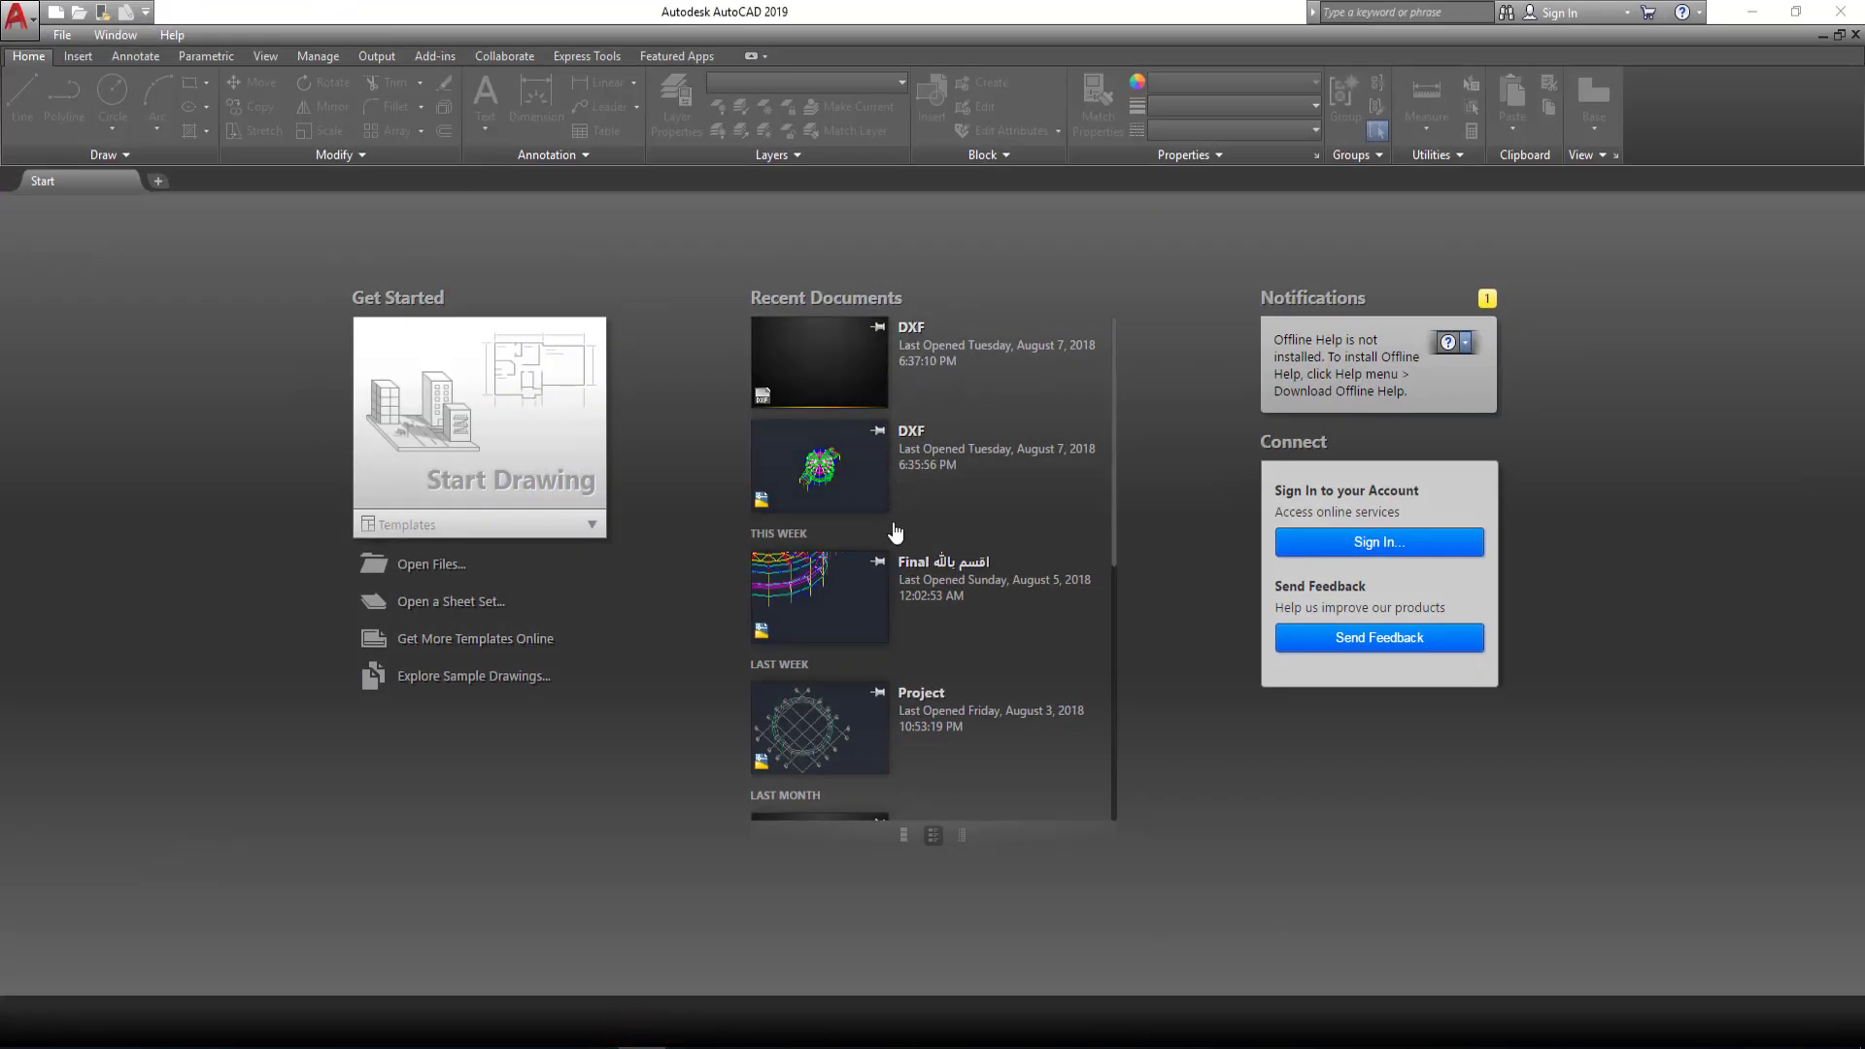
Step: Open the DXF drawing from Recent Documents and zoom onto the left platform
click(877, 500)
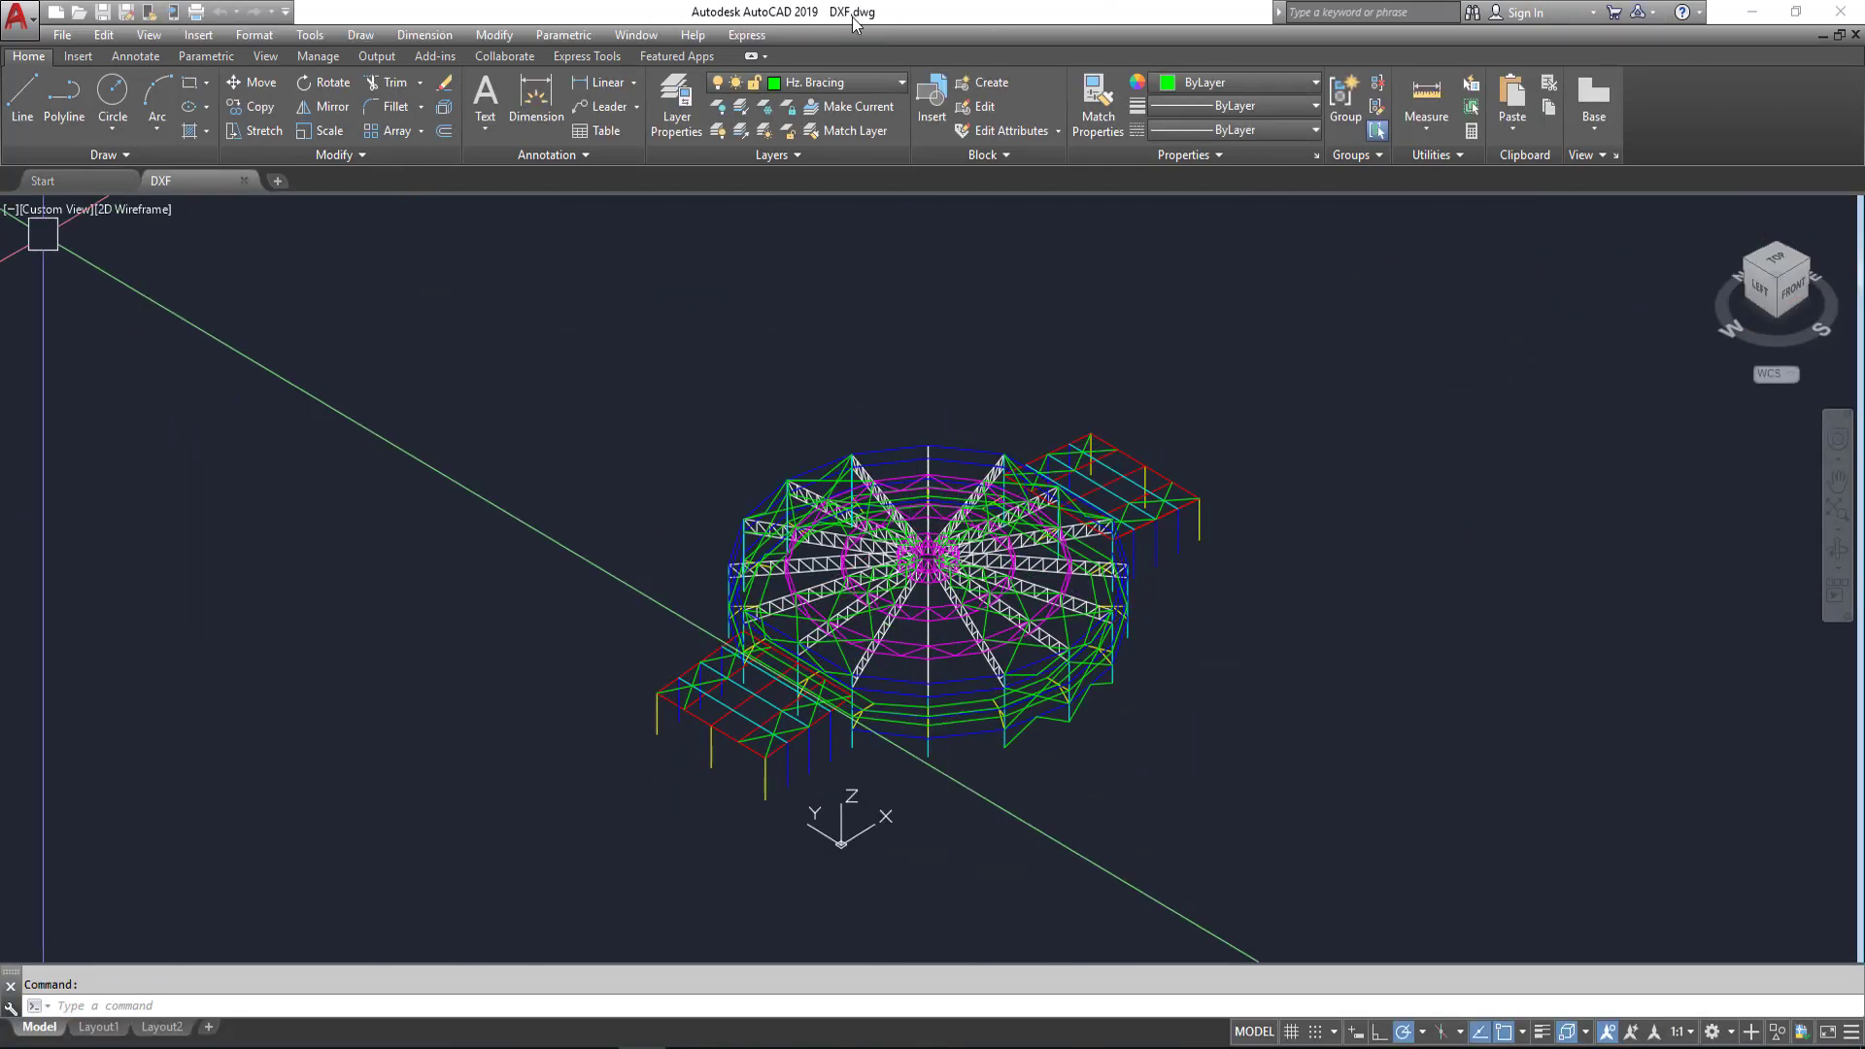
scroll(882, 811, up, 1)
scroll(832, 811, up, 2)
scroll(691, 754, up, 3)
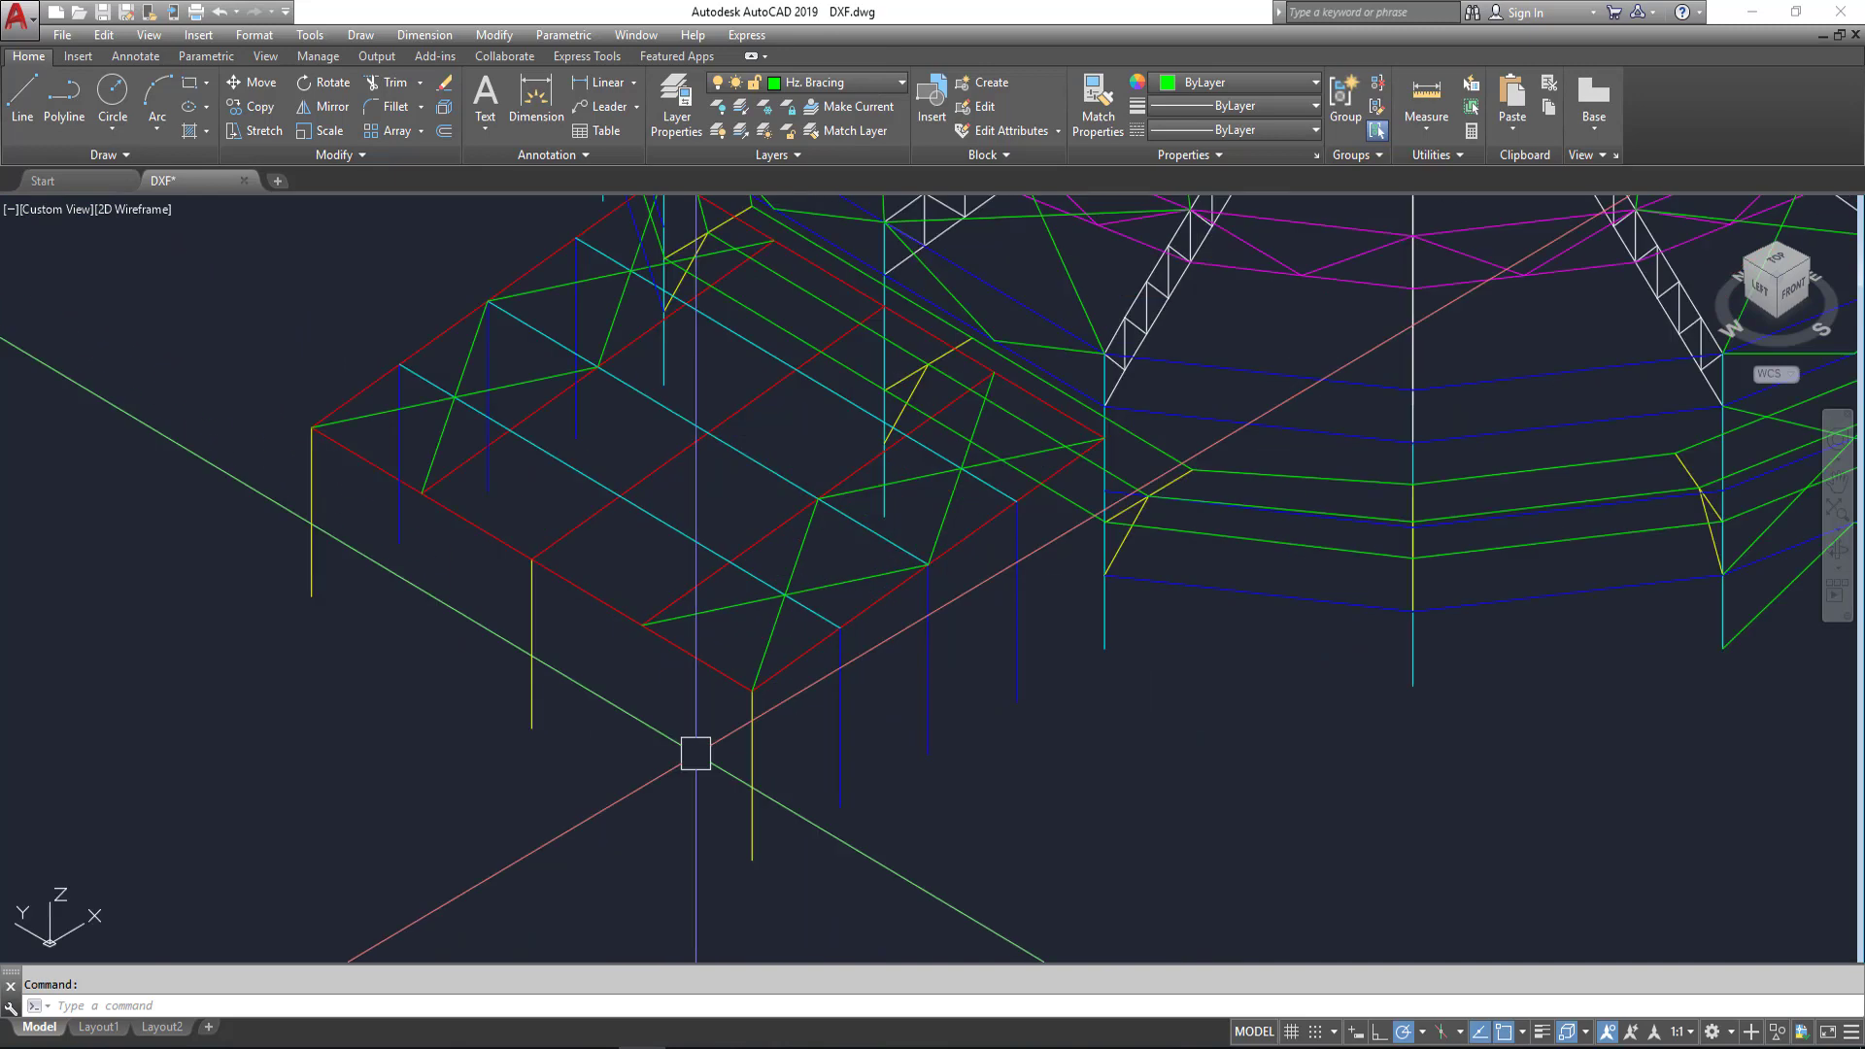
scroll(854, 564, up, 2)
scroll(836, 557, up, 2)
scroll(738, 544, up, 1)
Step: Select three cyan platform lines to confirm they sit on layer Col.14m, then clear the selection
click(636, 541)
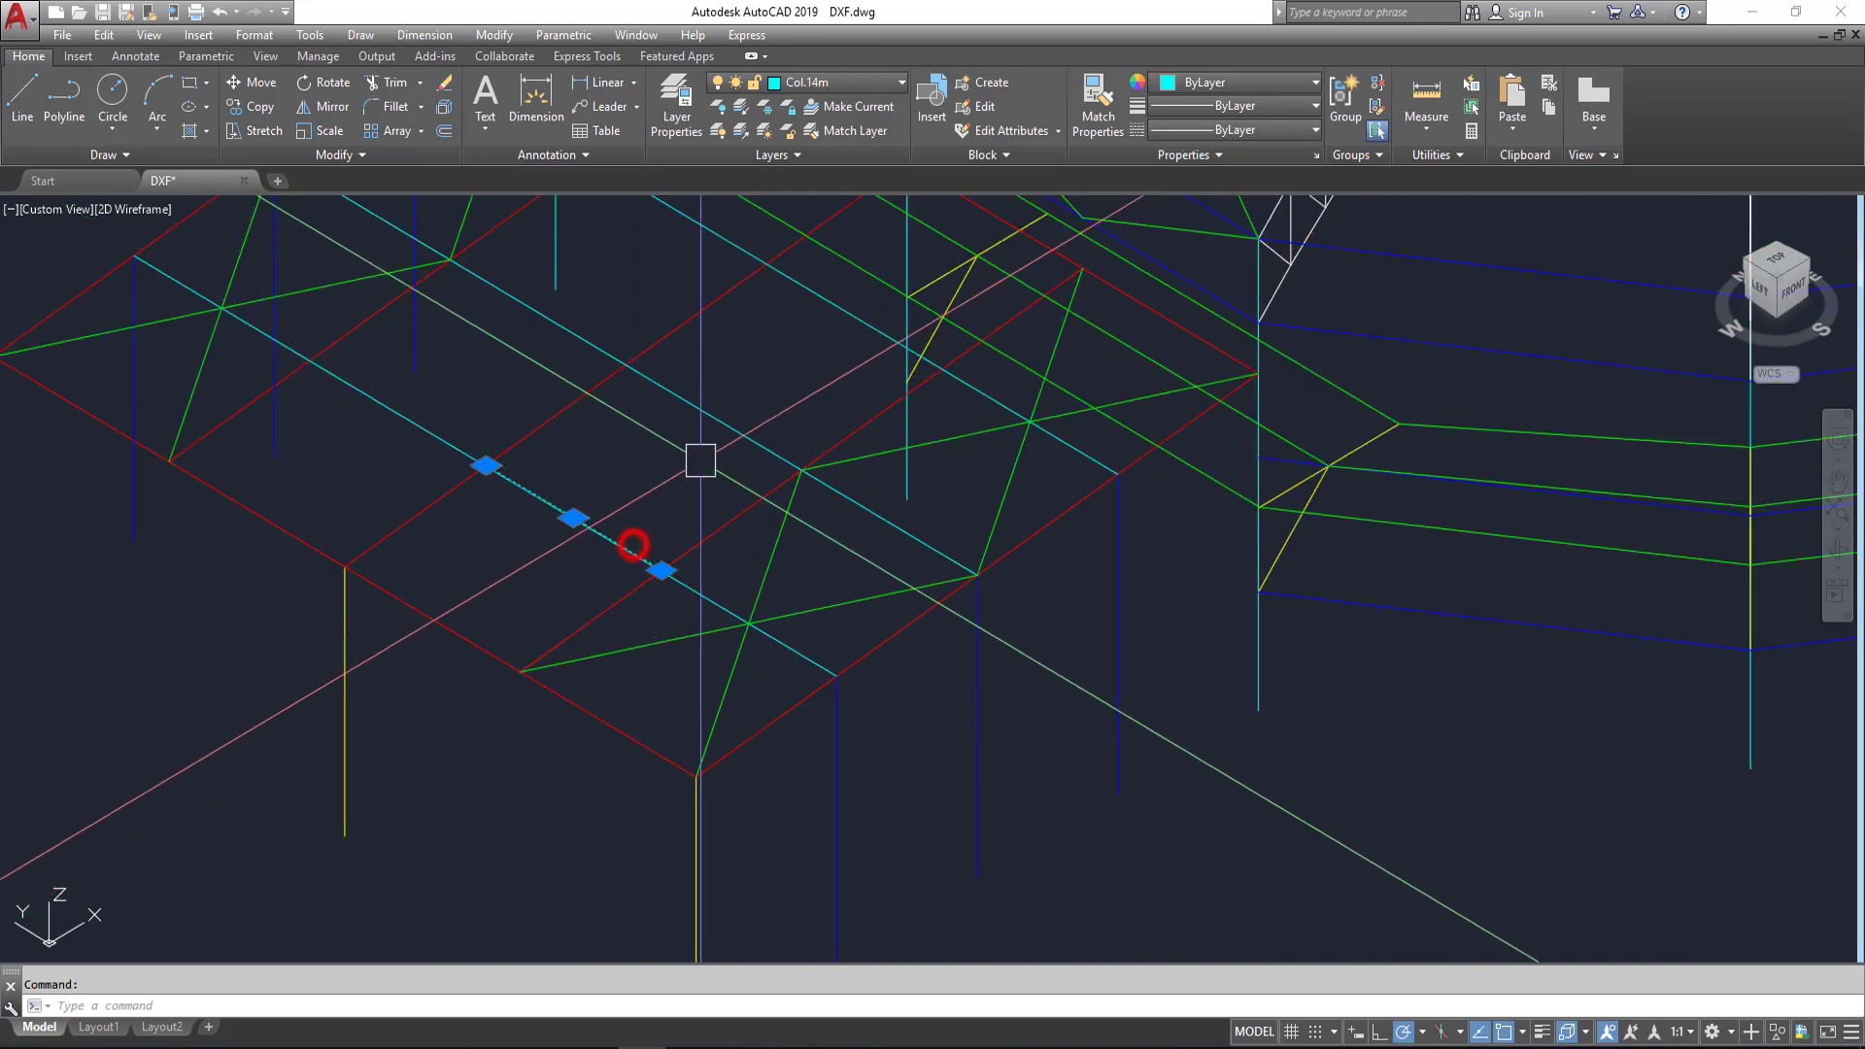
click(708, 413)
click(814, 303)
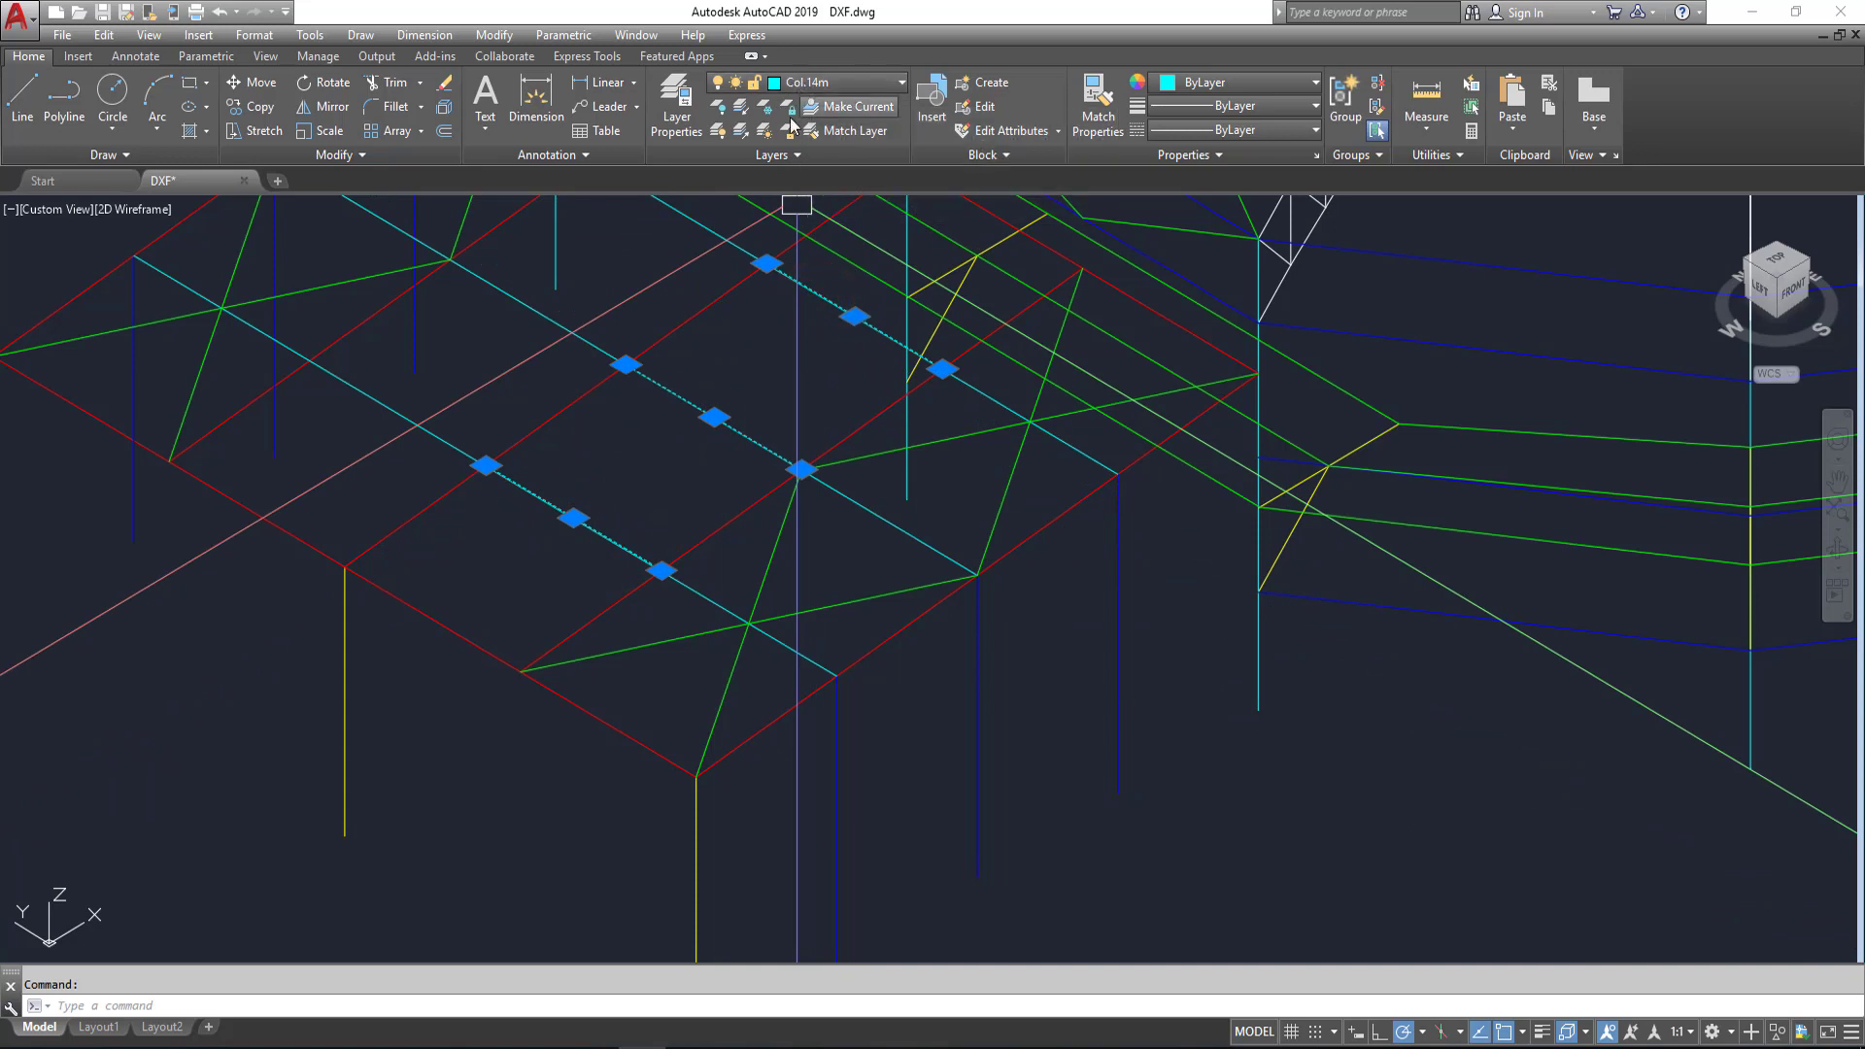
key(Escape)
scroll(770, 654, down, 2)
scroll(813, 534, down, 1)
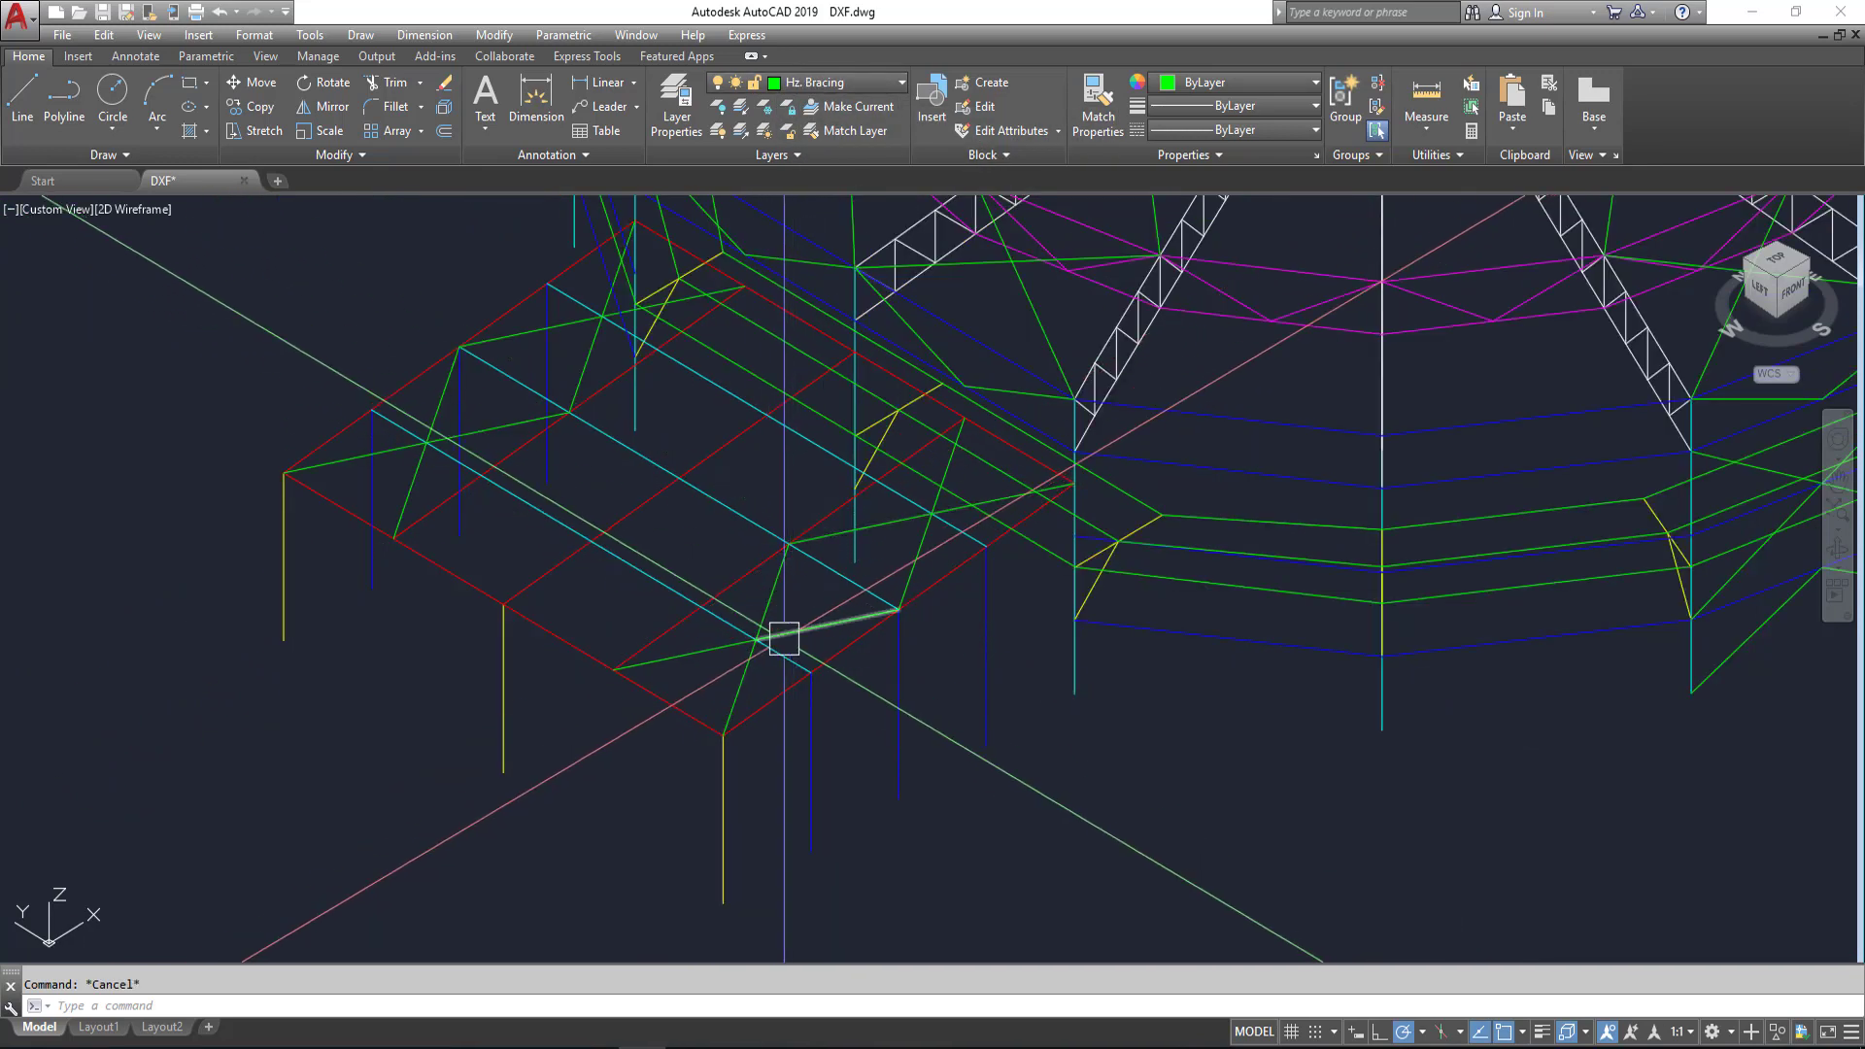
scroll(778, 641, up, 4)
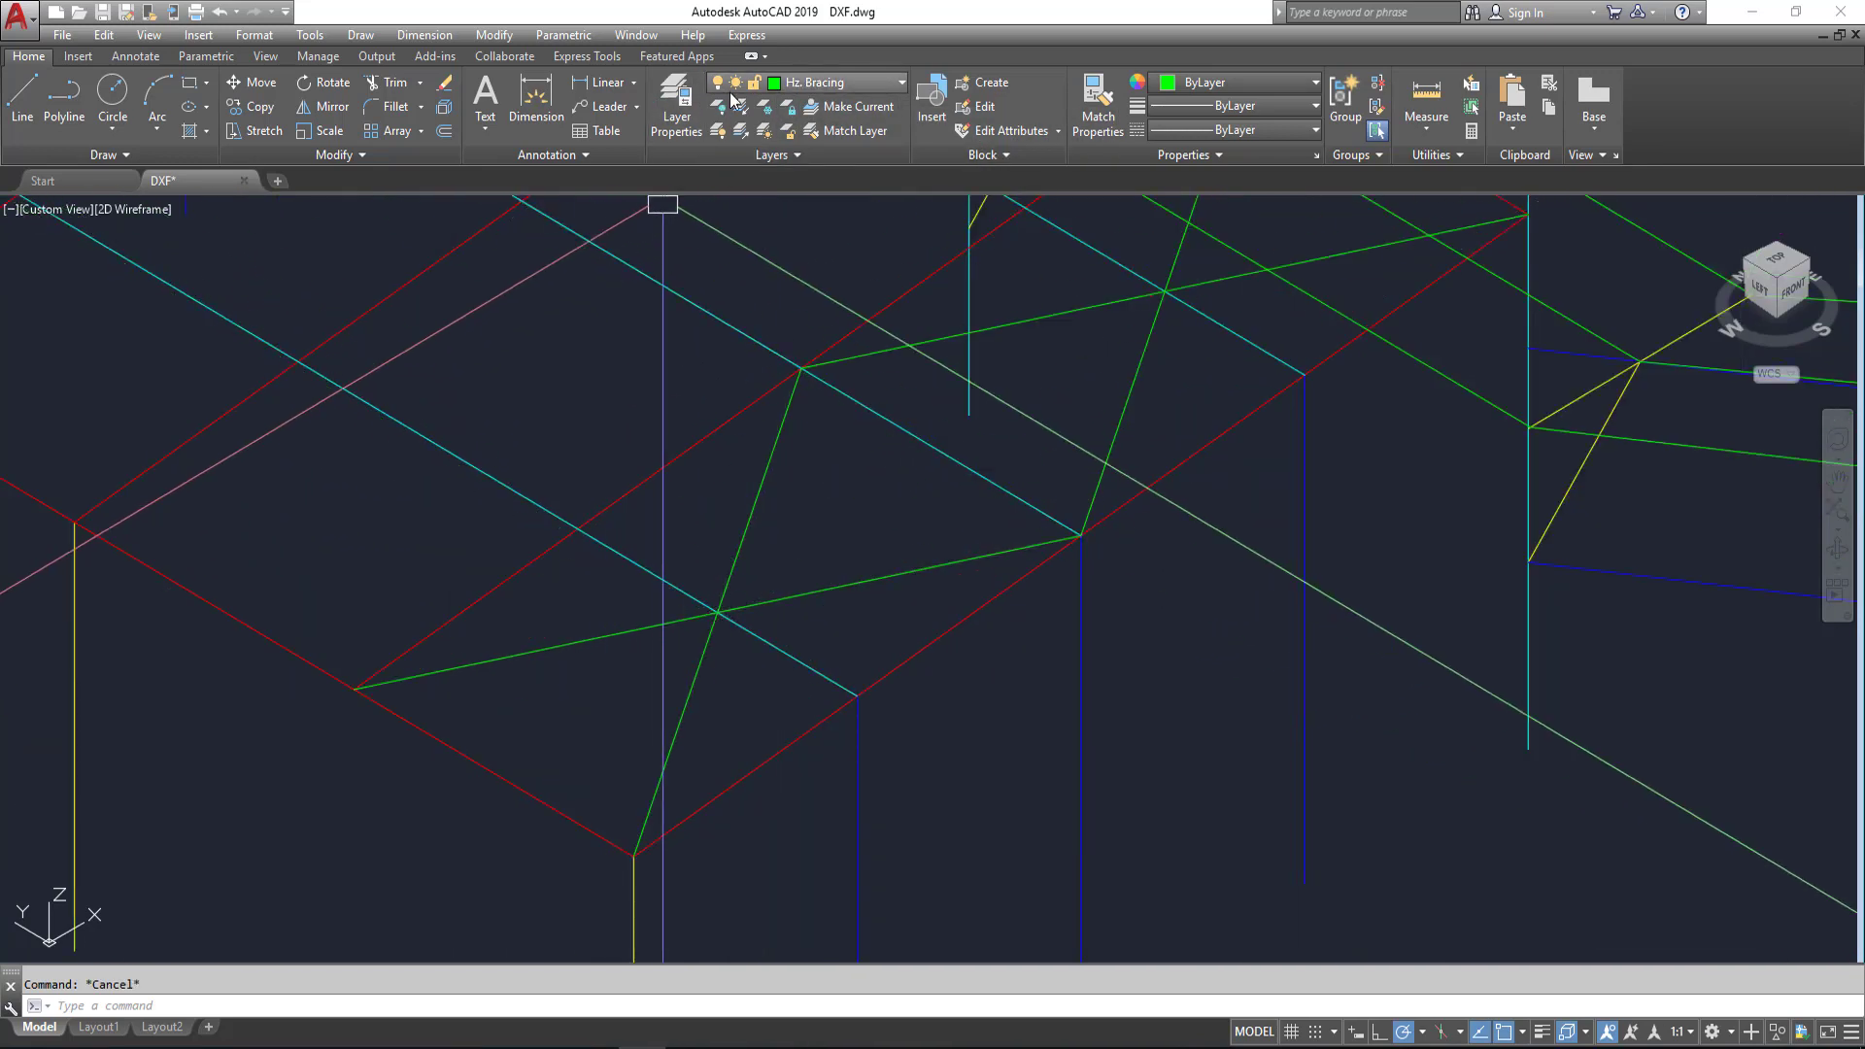
Step: Create a new layer named Struts 2 in Layer Properties
click(677, 97)
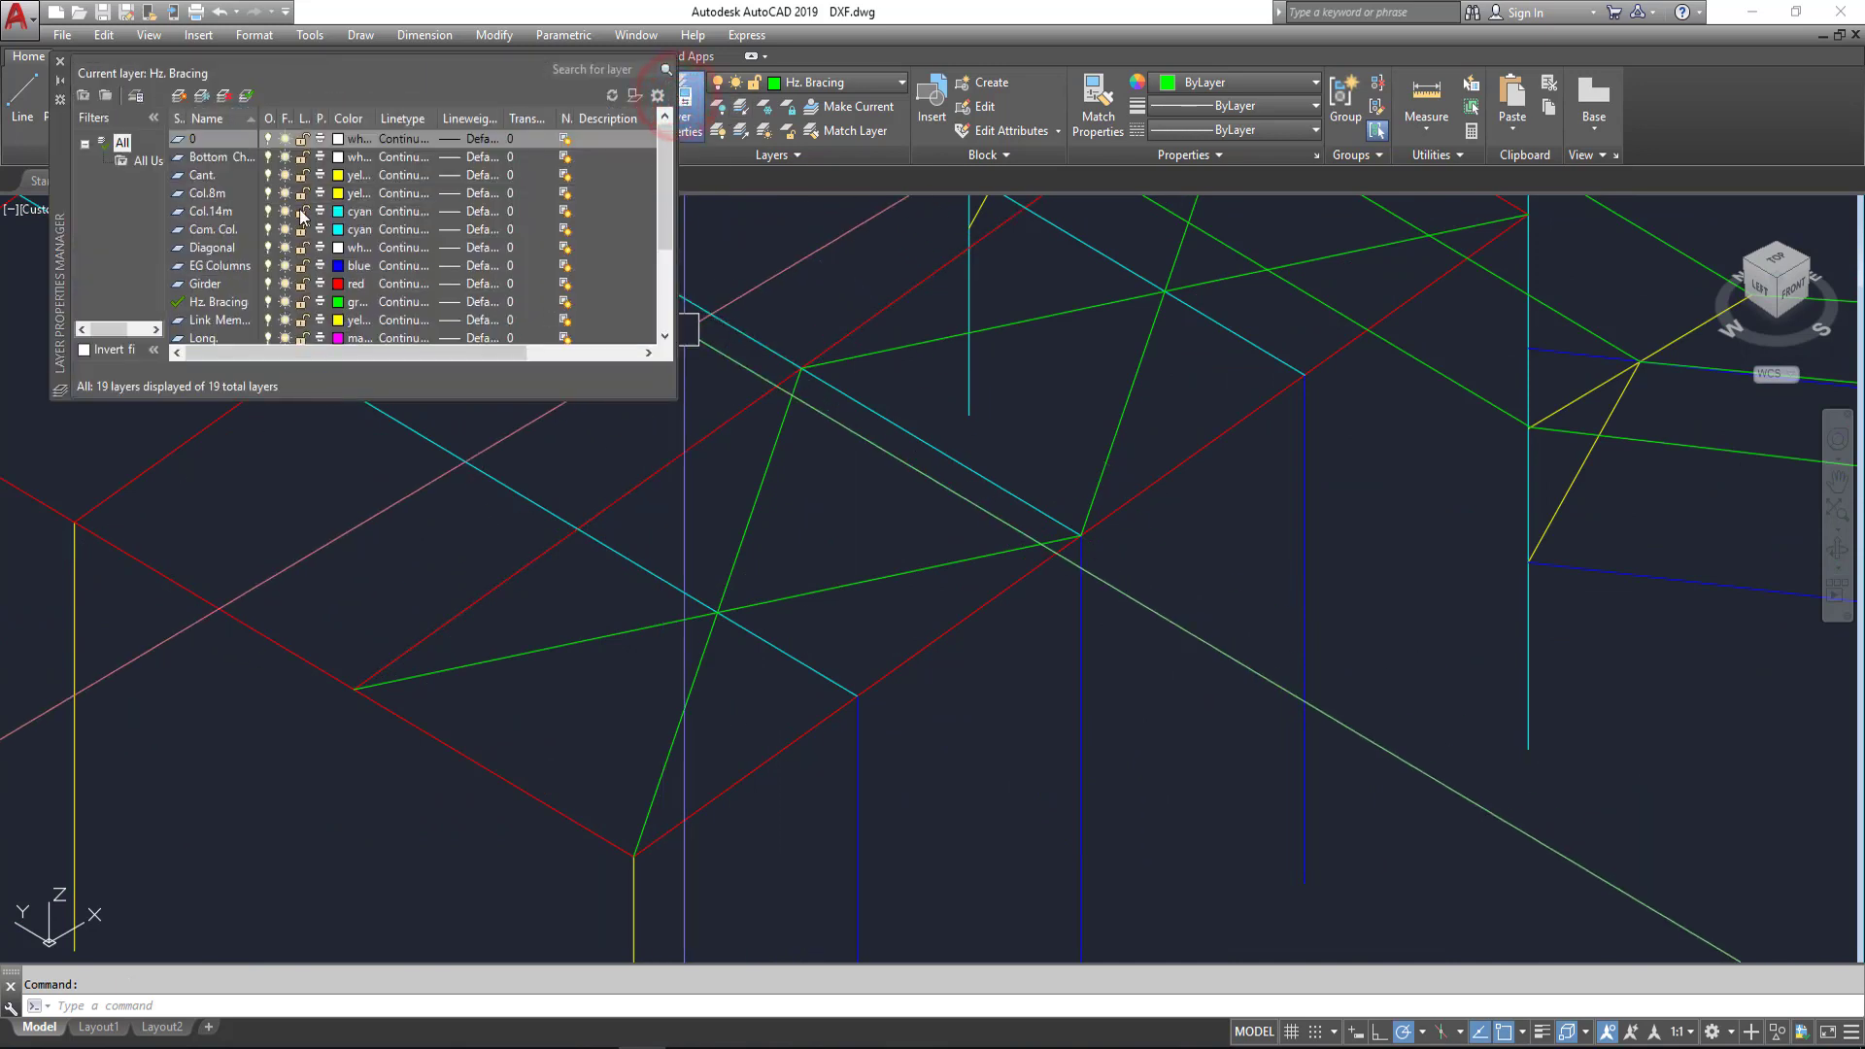
click(178, 96)
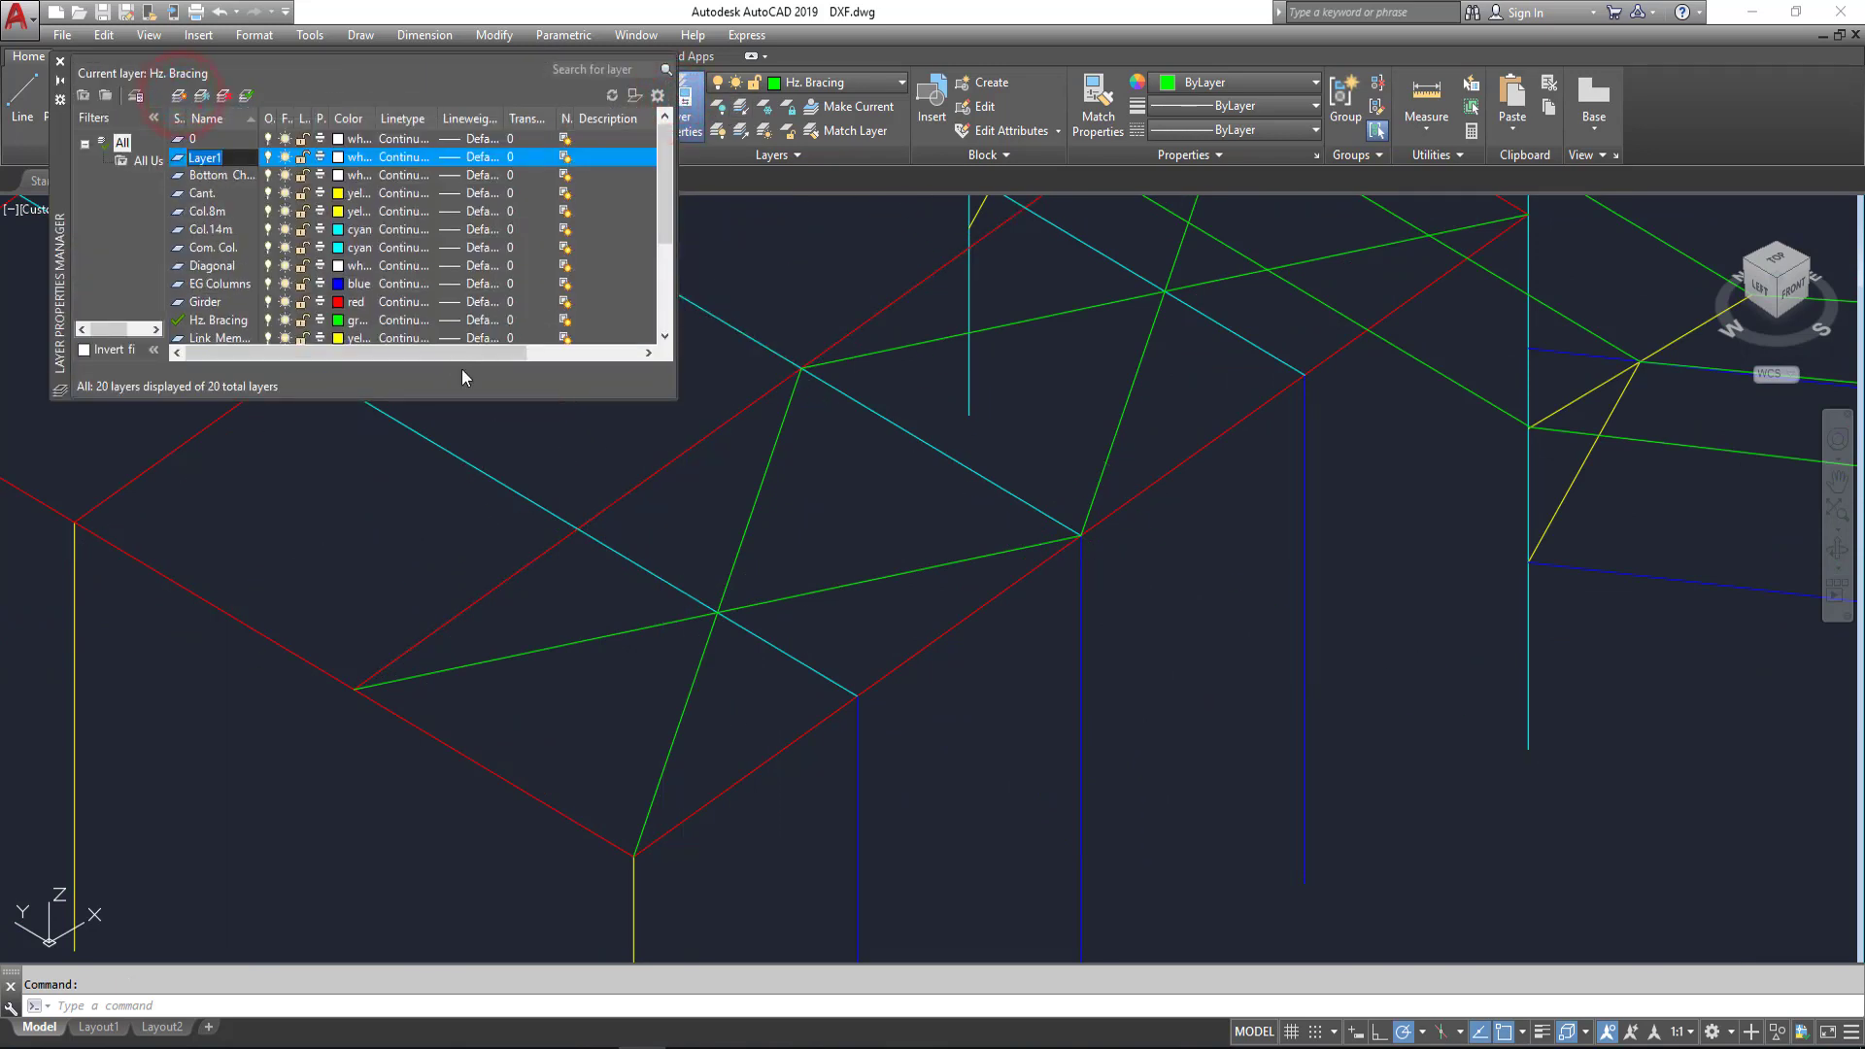
text(Struts)
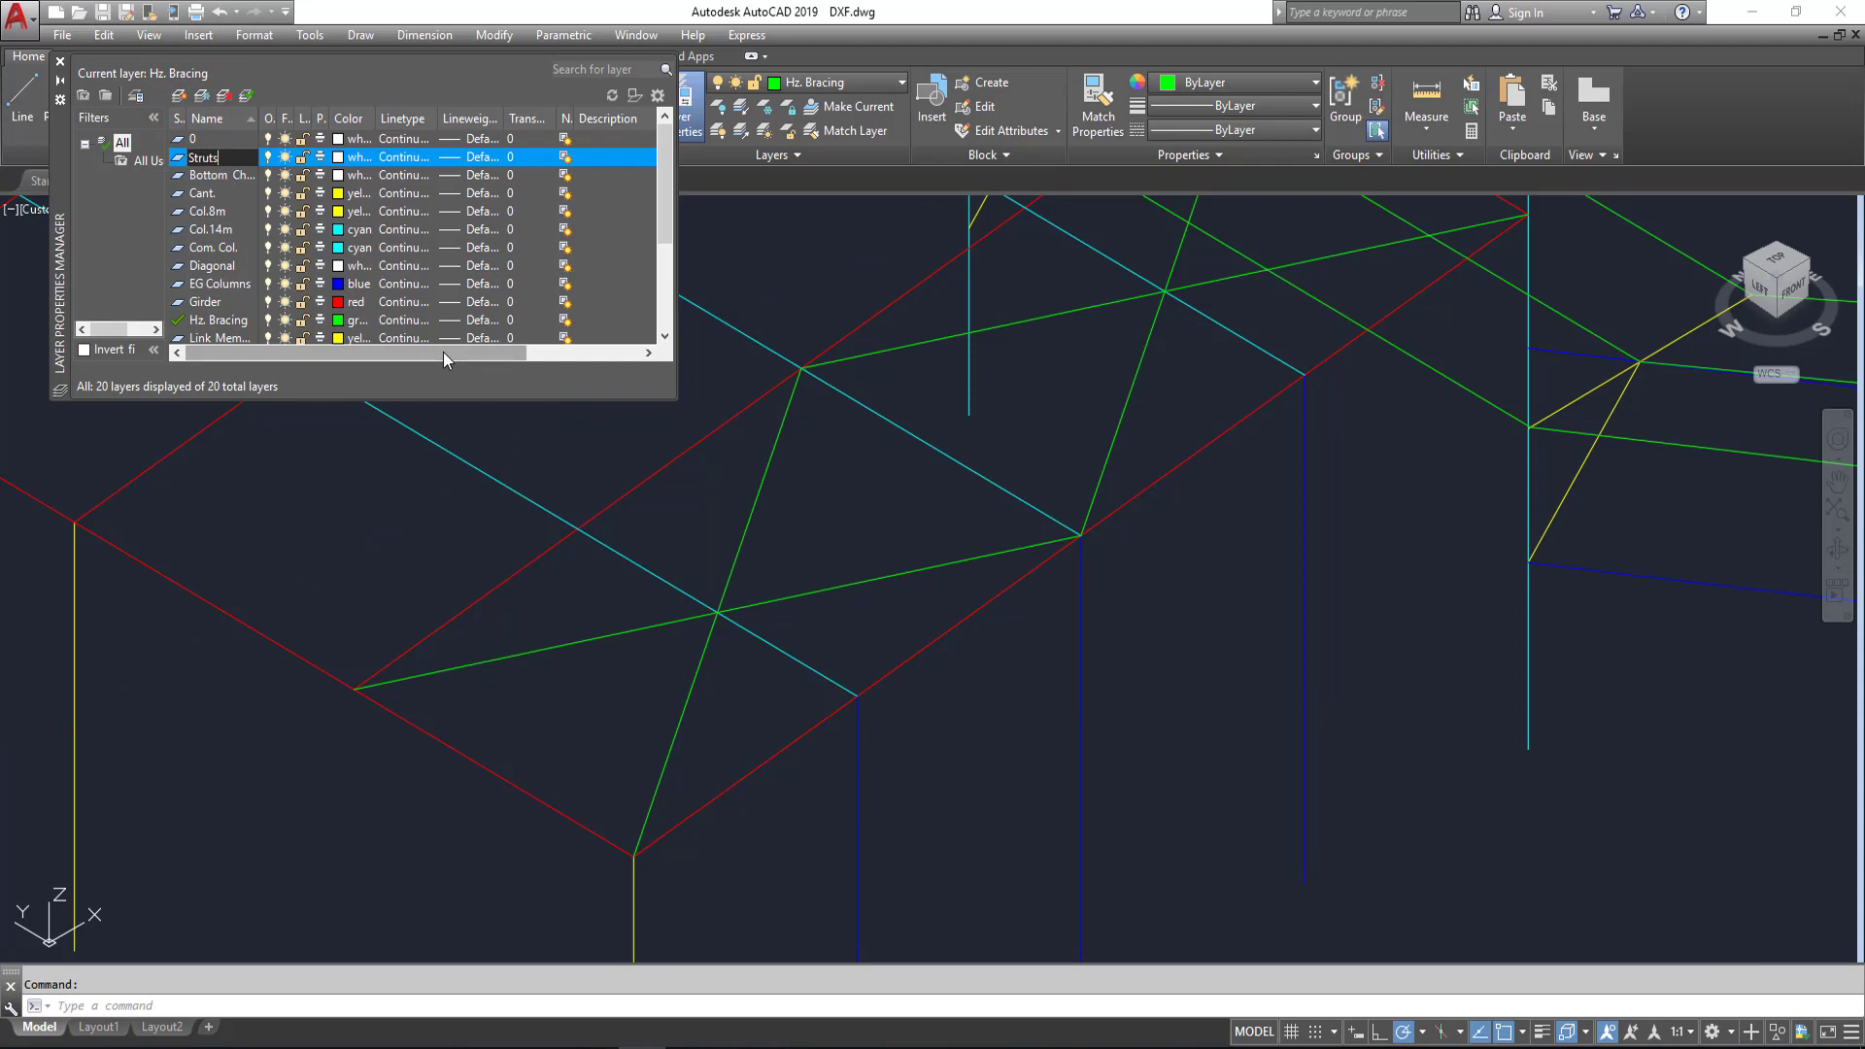
text( 2)
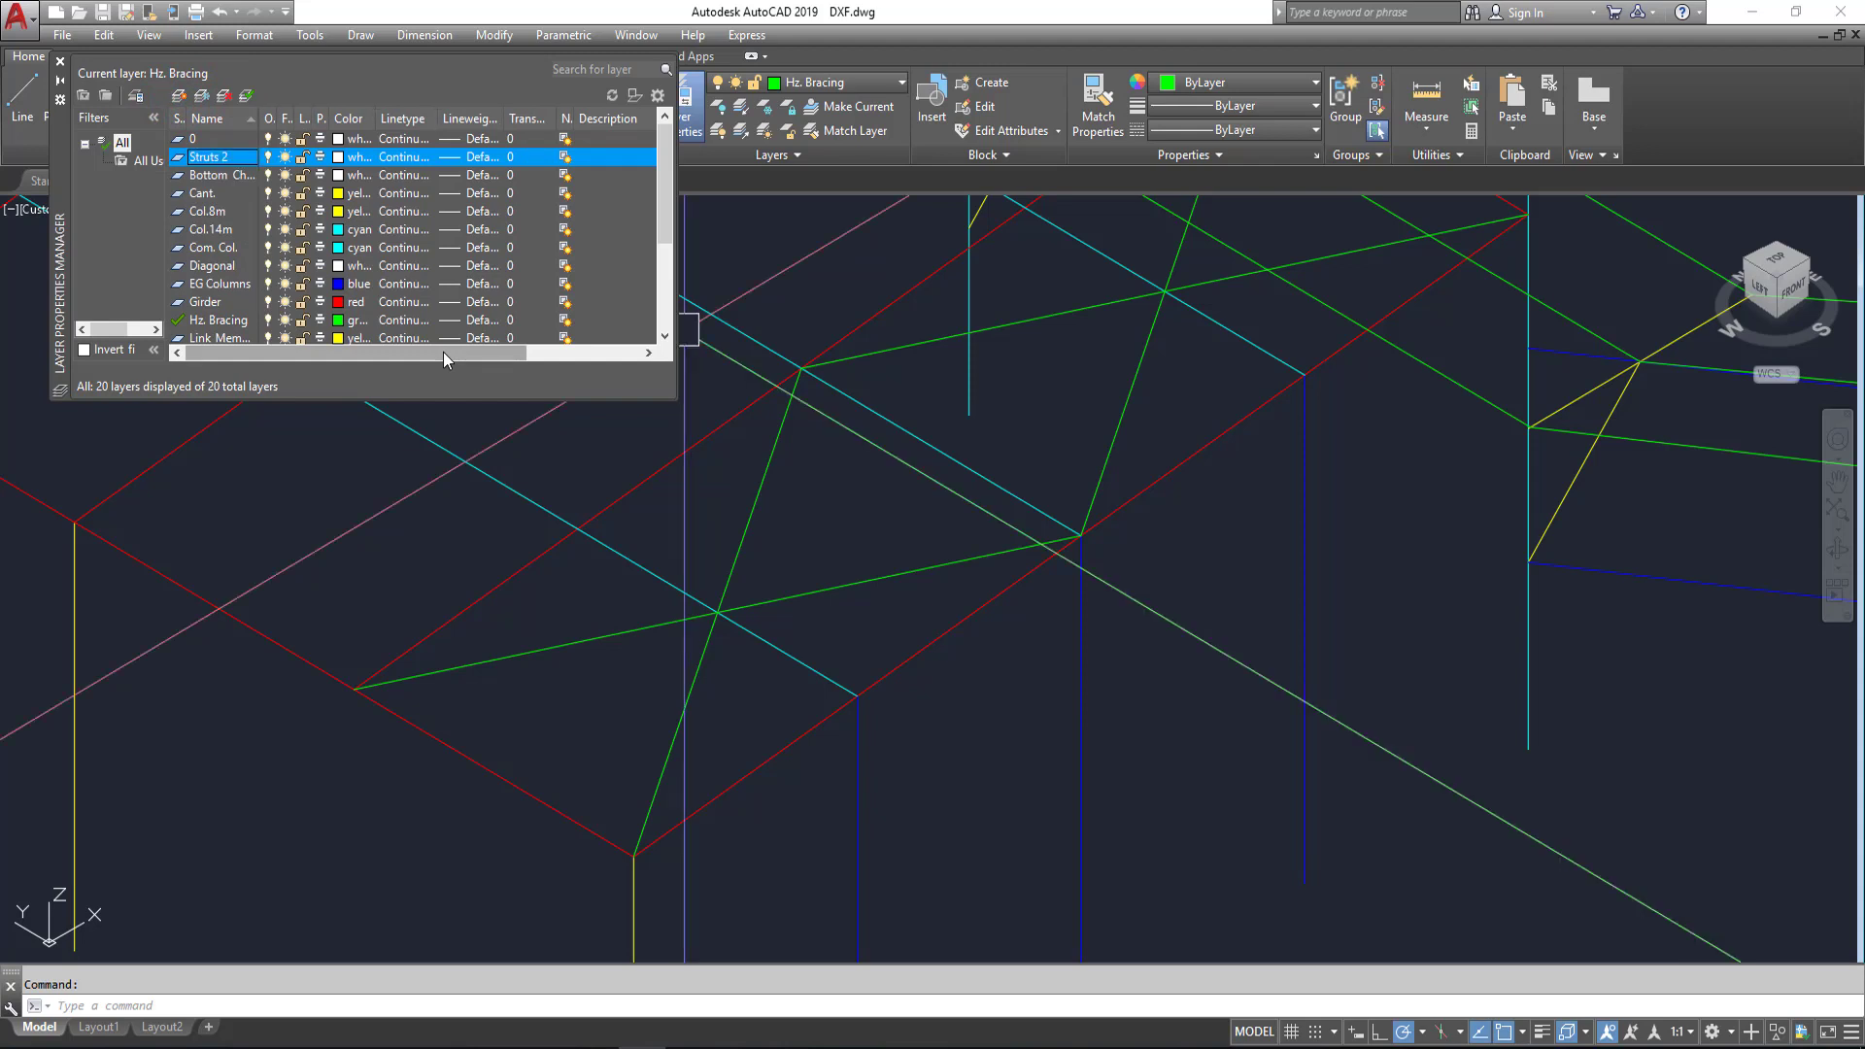
scroll(978, 924, down, 5)
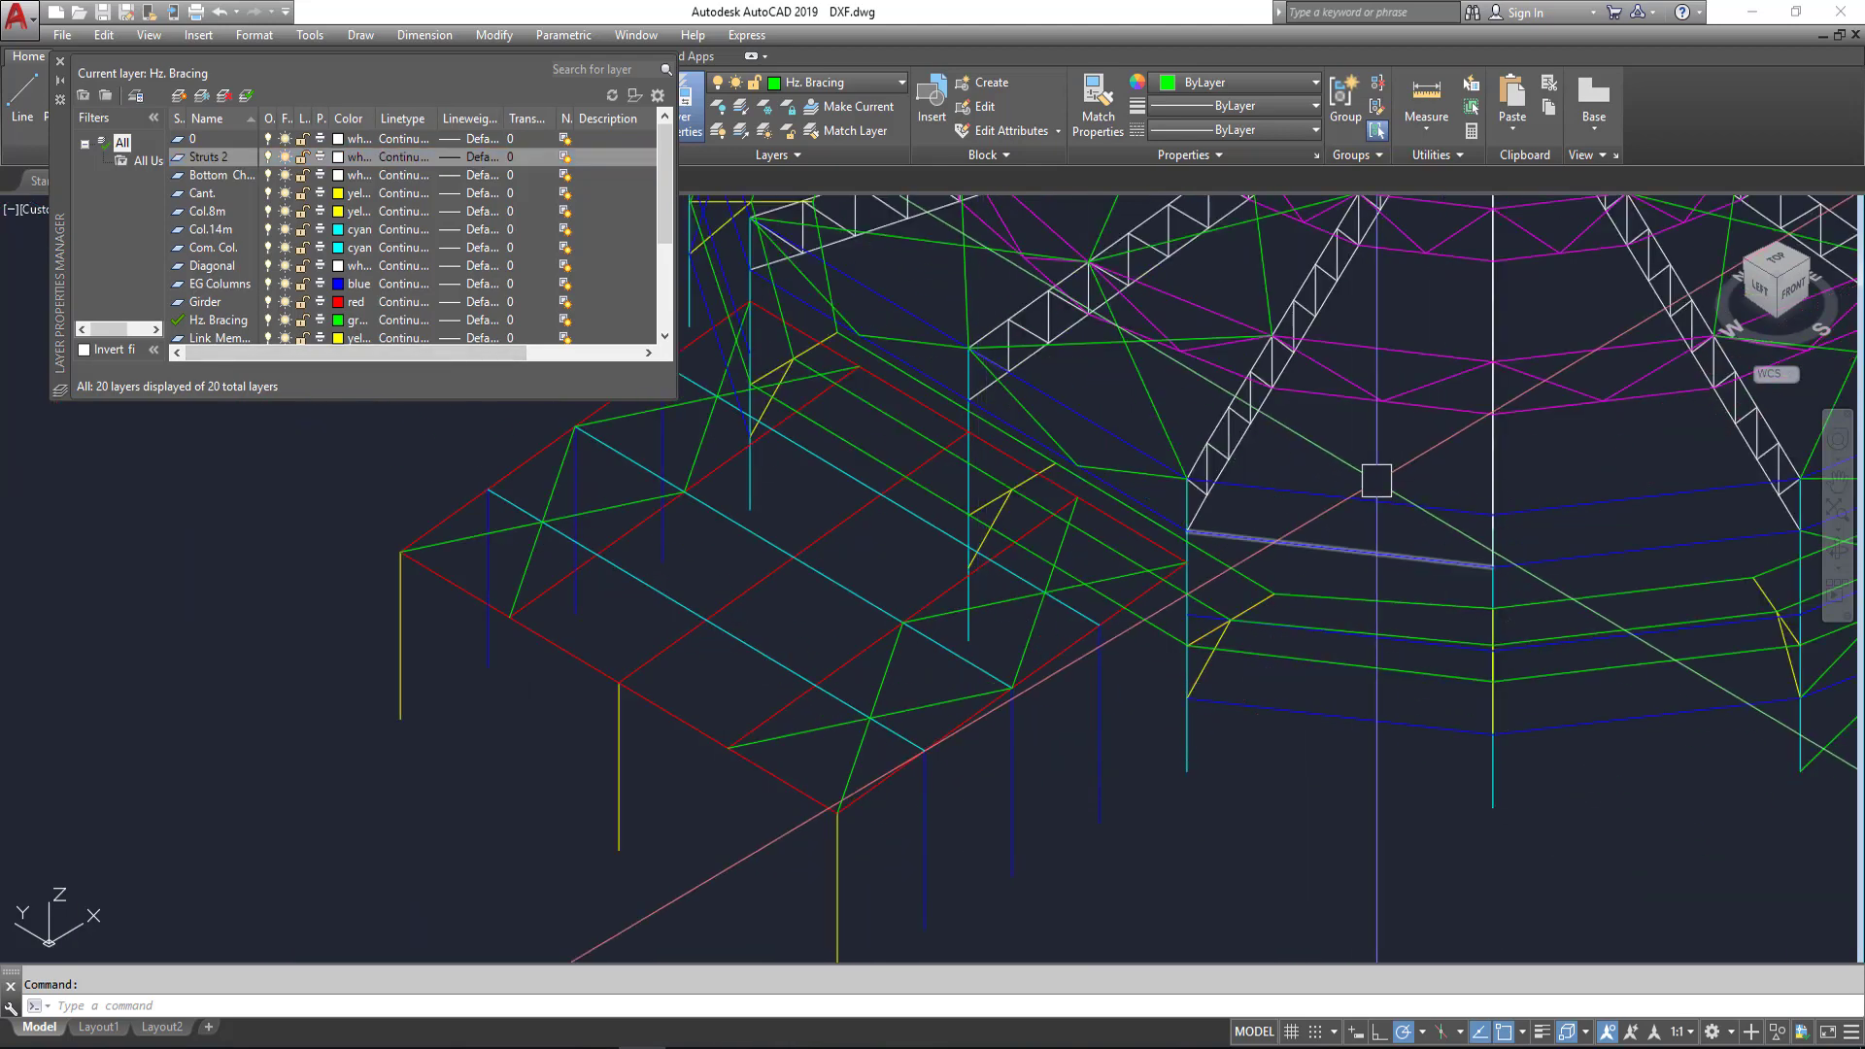
scroll(862, 653, up, 2)
Step: Select the cyan diagonal strut segments on the platform
click(796, 651)
scroll(888, 742, up, 2)
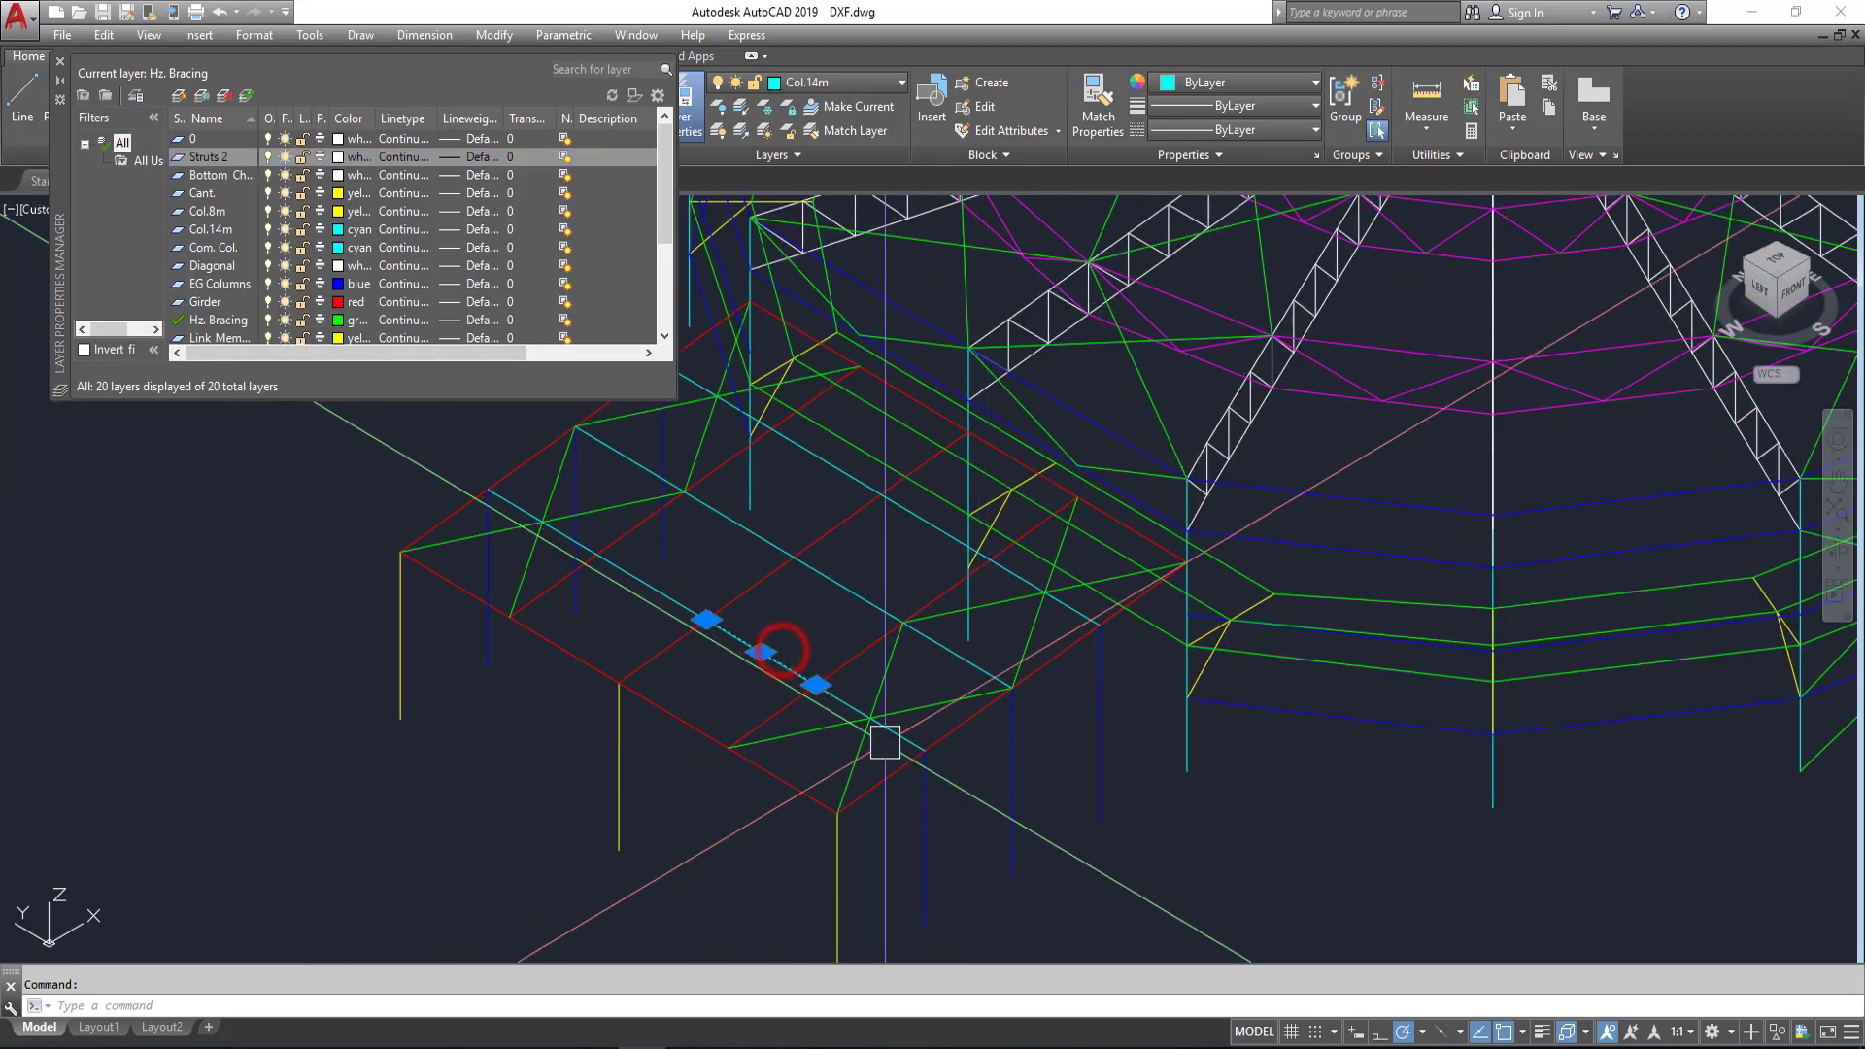
scroll(916, 725, up, 2)
click(916, 726)
click(1034, 517)
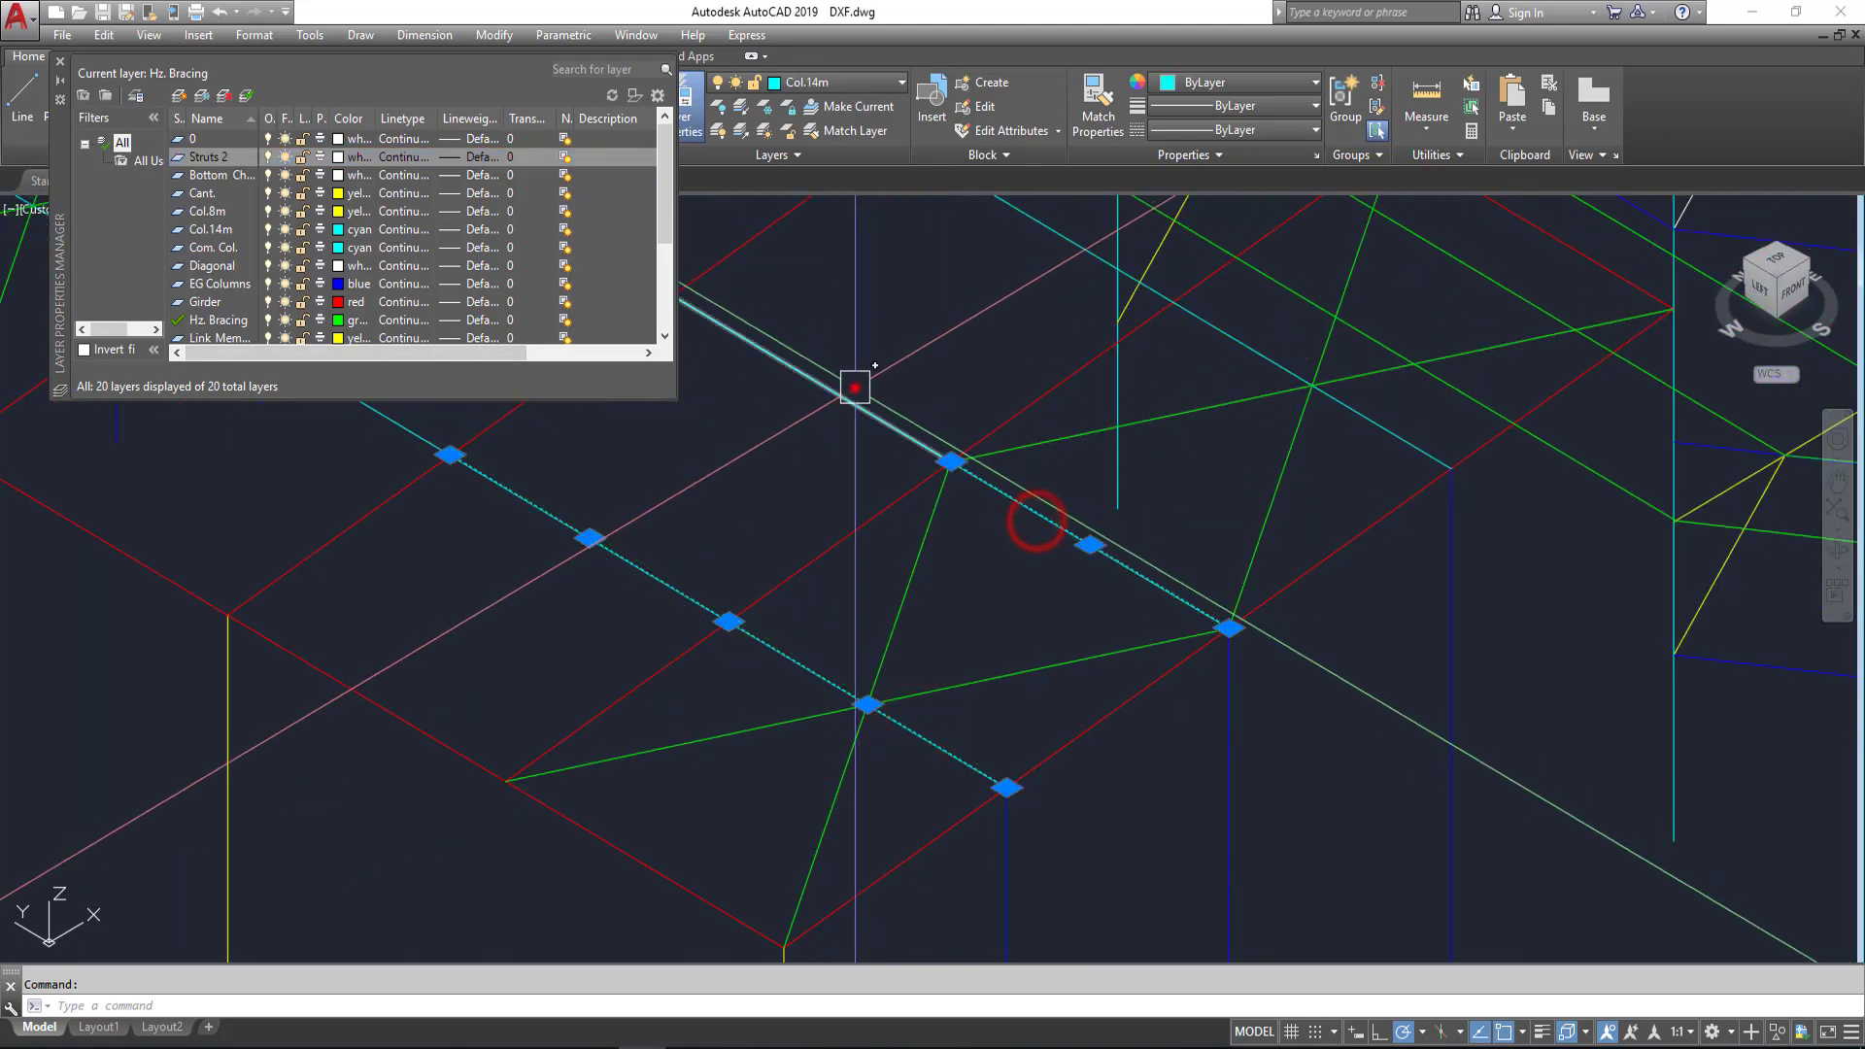
click(854, 389)
click(59, 60)
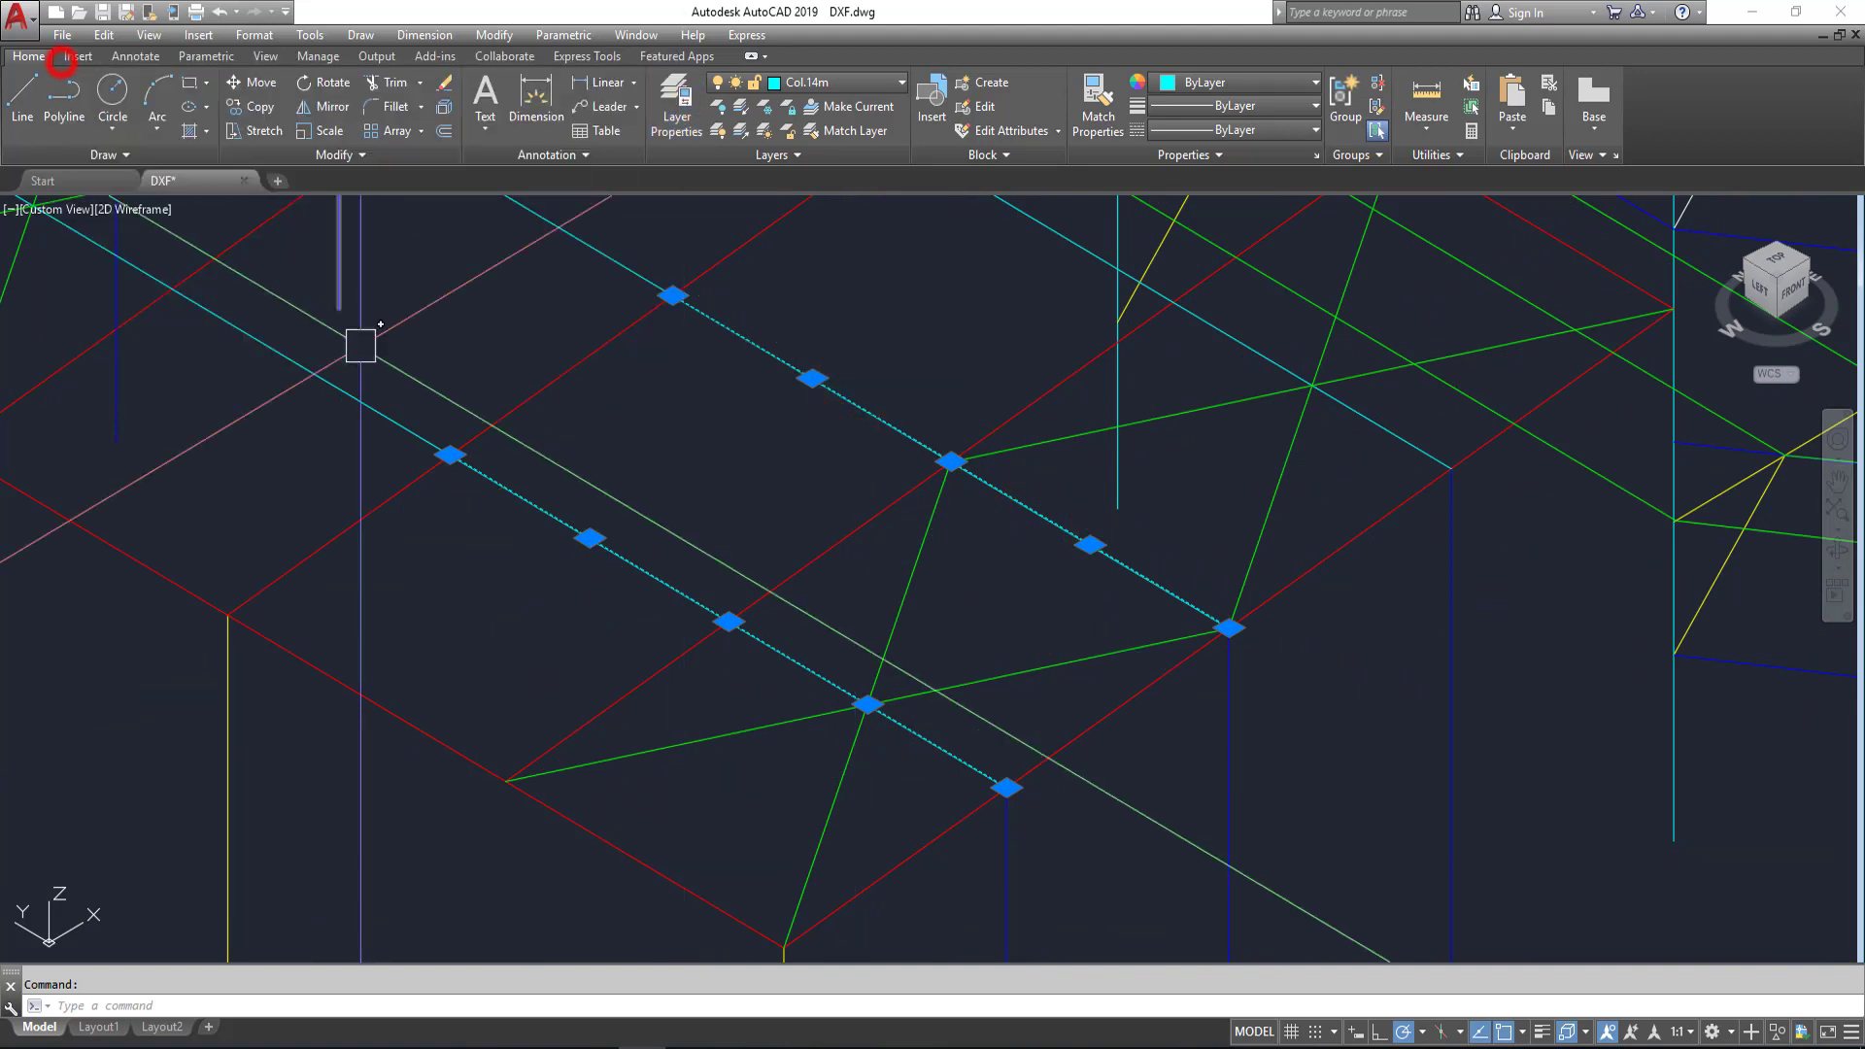
scroll(487, 558, down, 2)
click(417, 487)
click(258, 377)
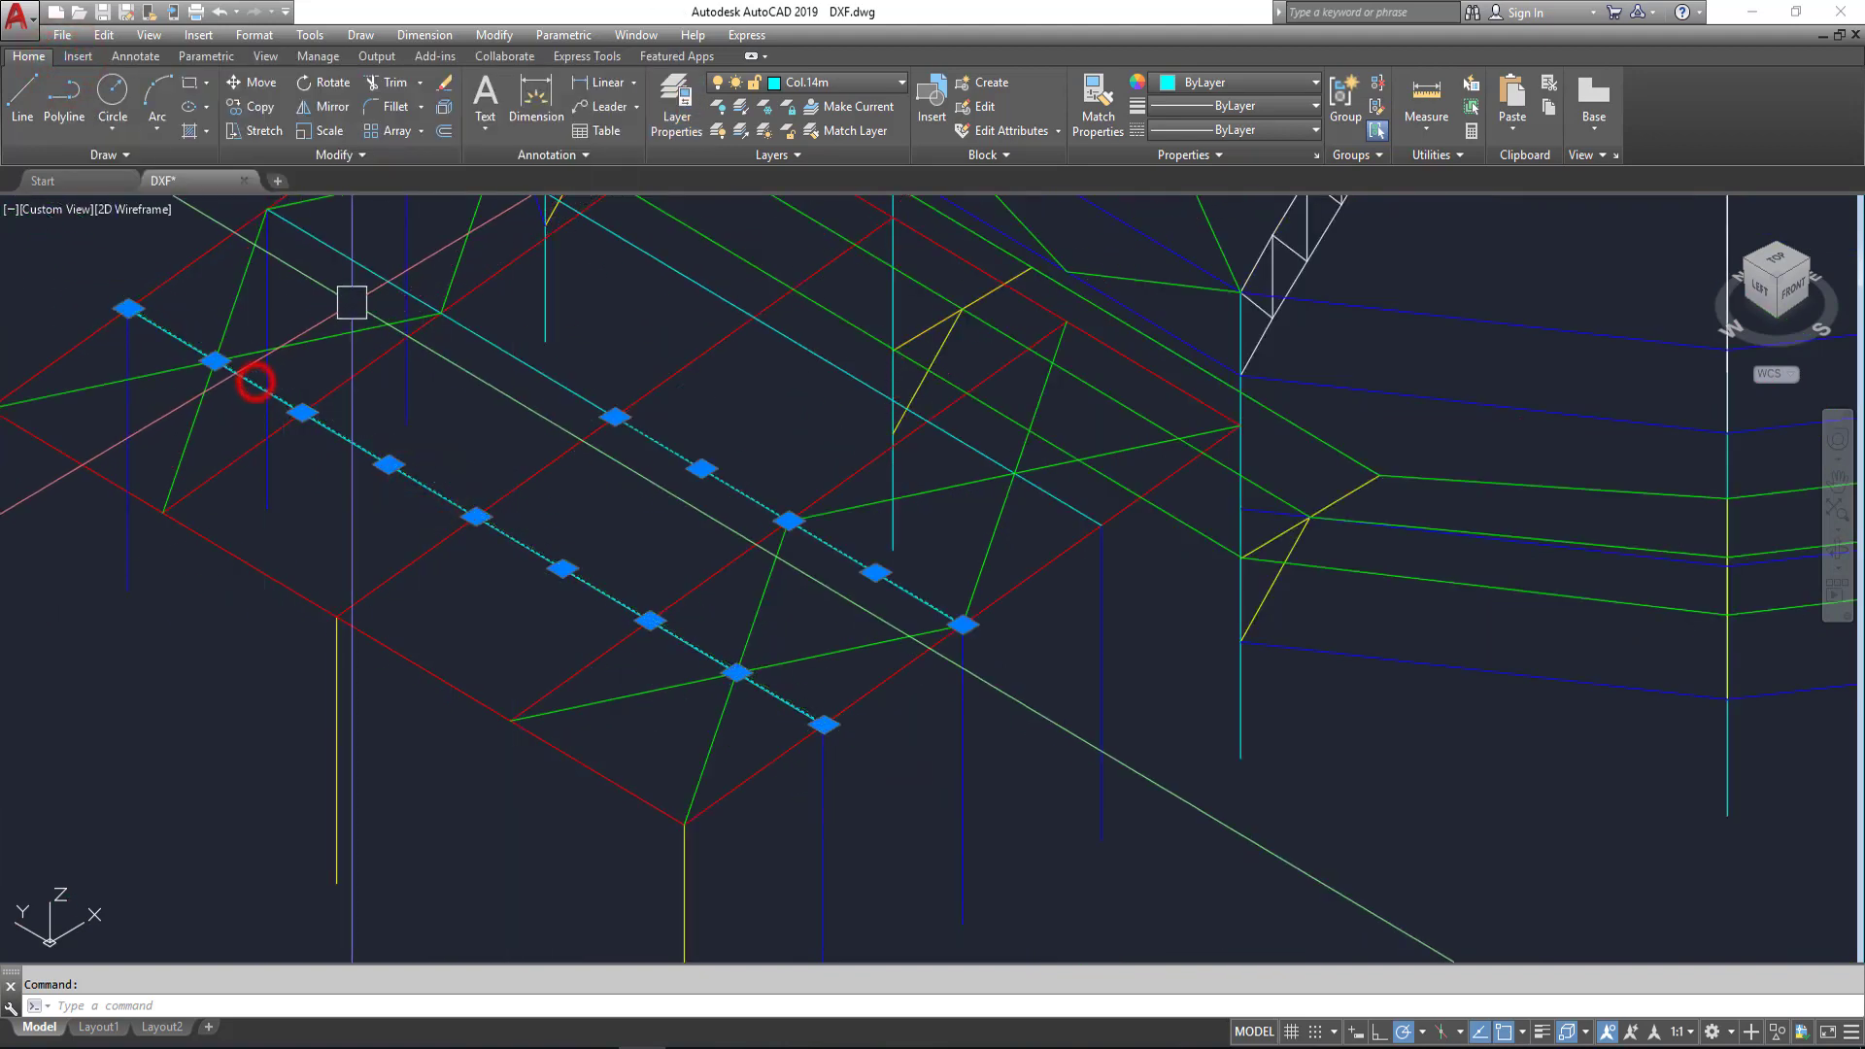
Step: Fit the whole drawing in view and isolate the Col.14m layer
middle_click(350, 281)
middle_click(350, 282)
scroll(535, 629, up, 8)
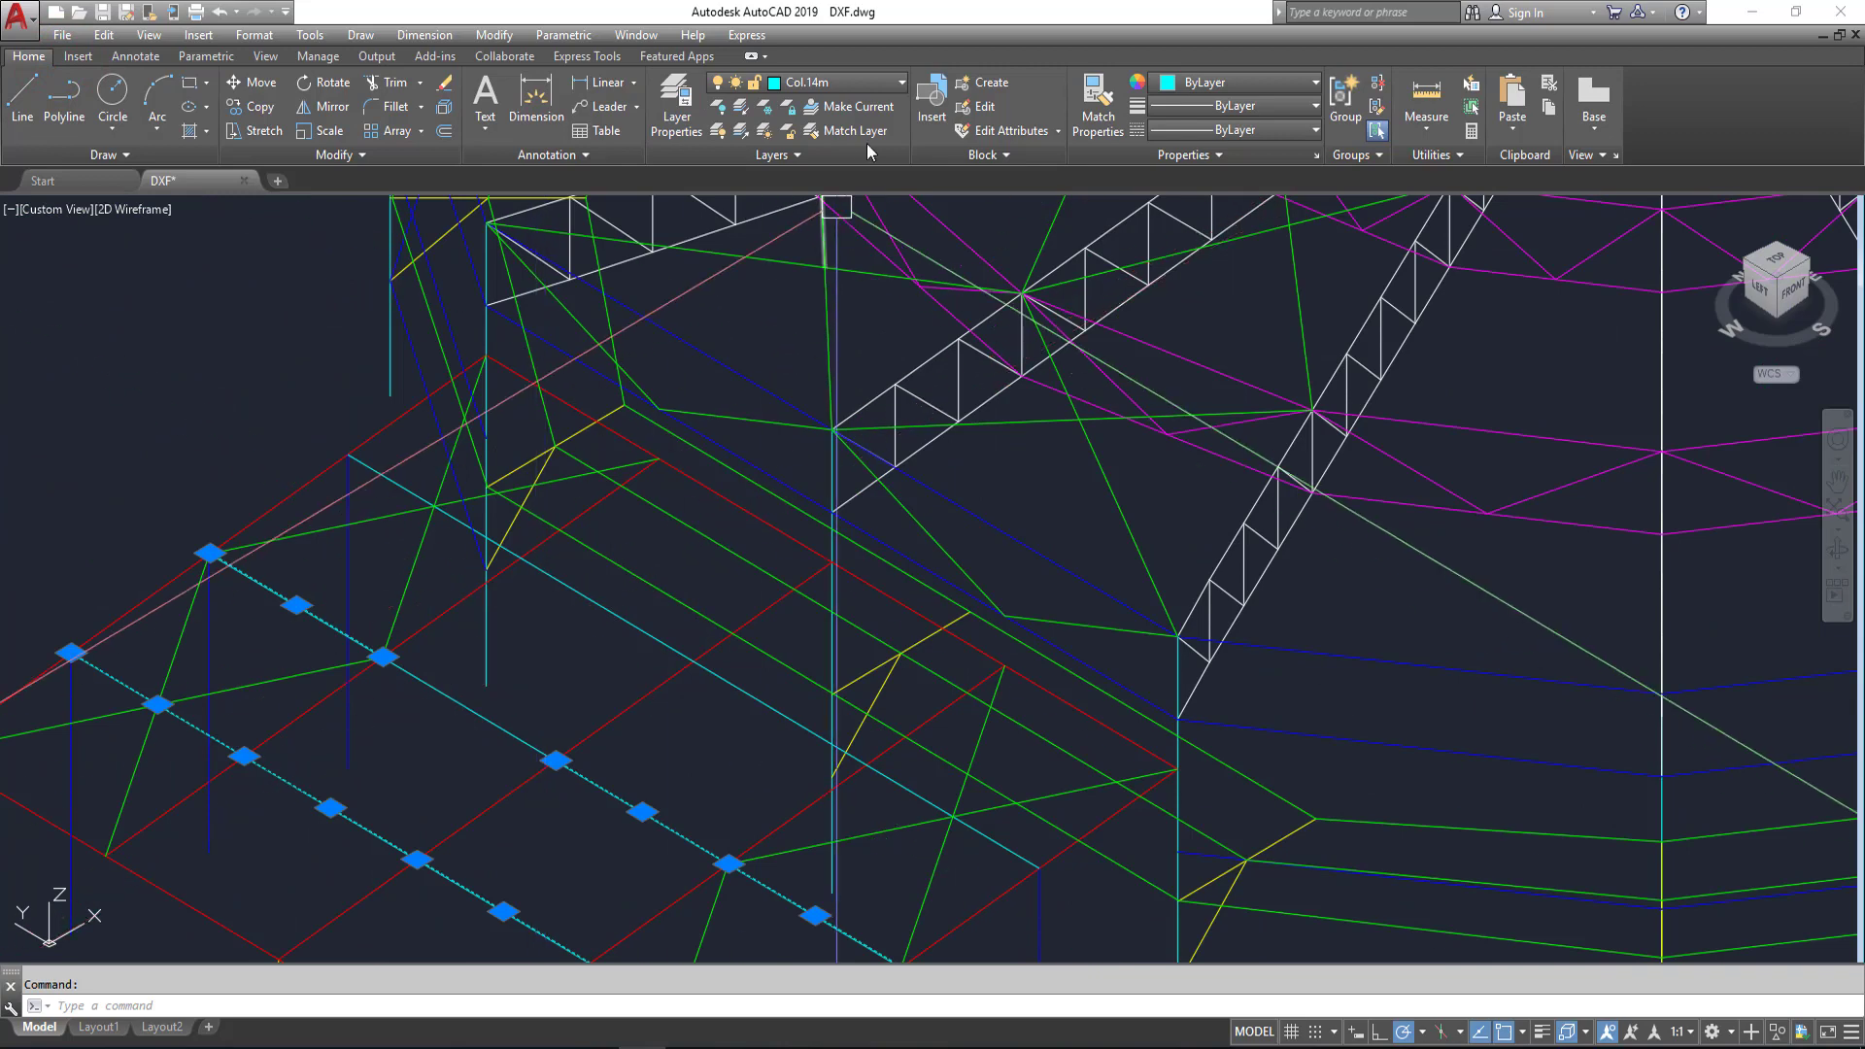
click(748, 112)
Step: Window-select the cyan struts on both the near and far platforms
middle_click(749, 387)
middle_click(749, 388)
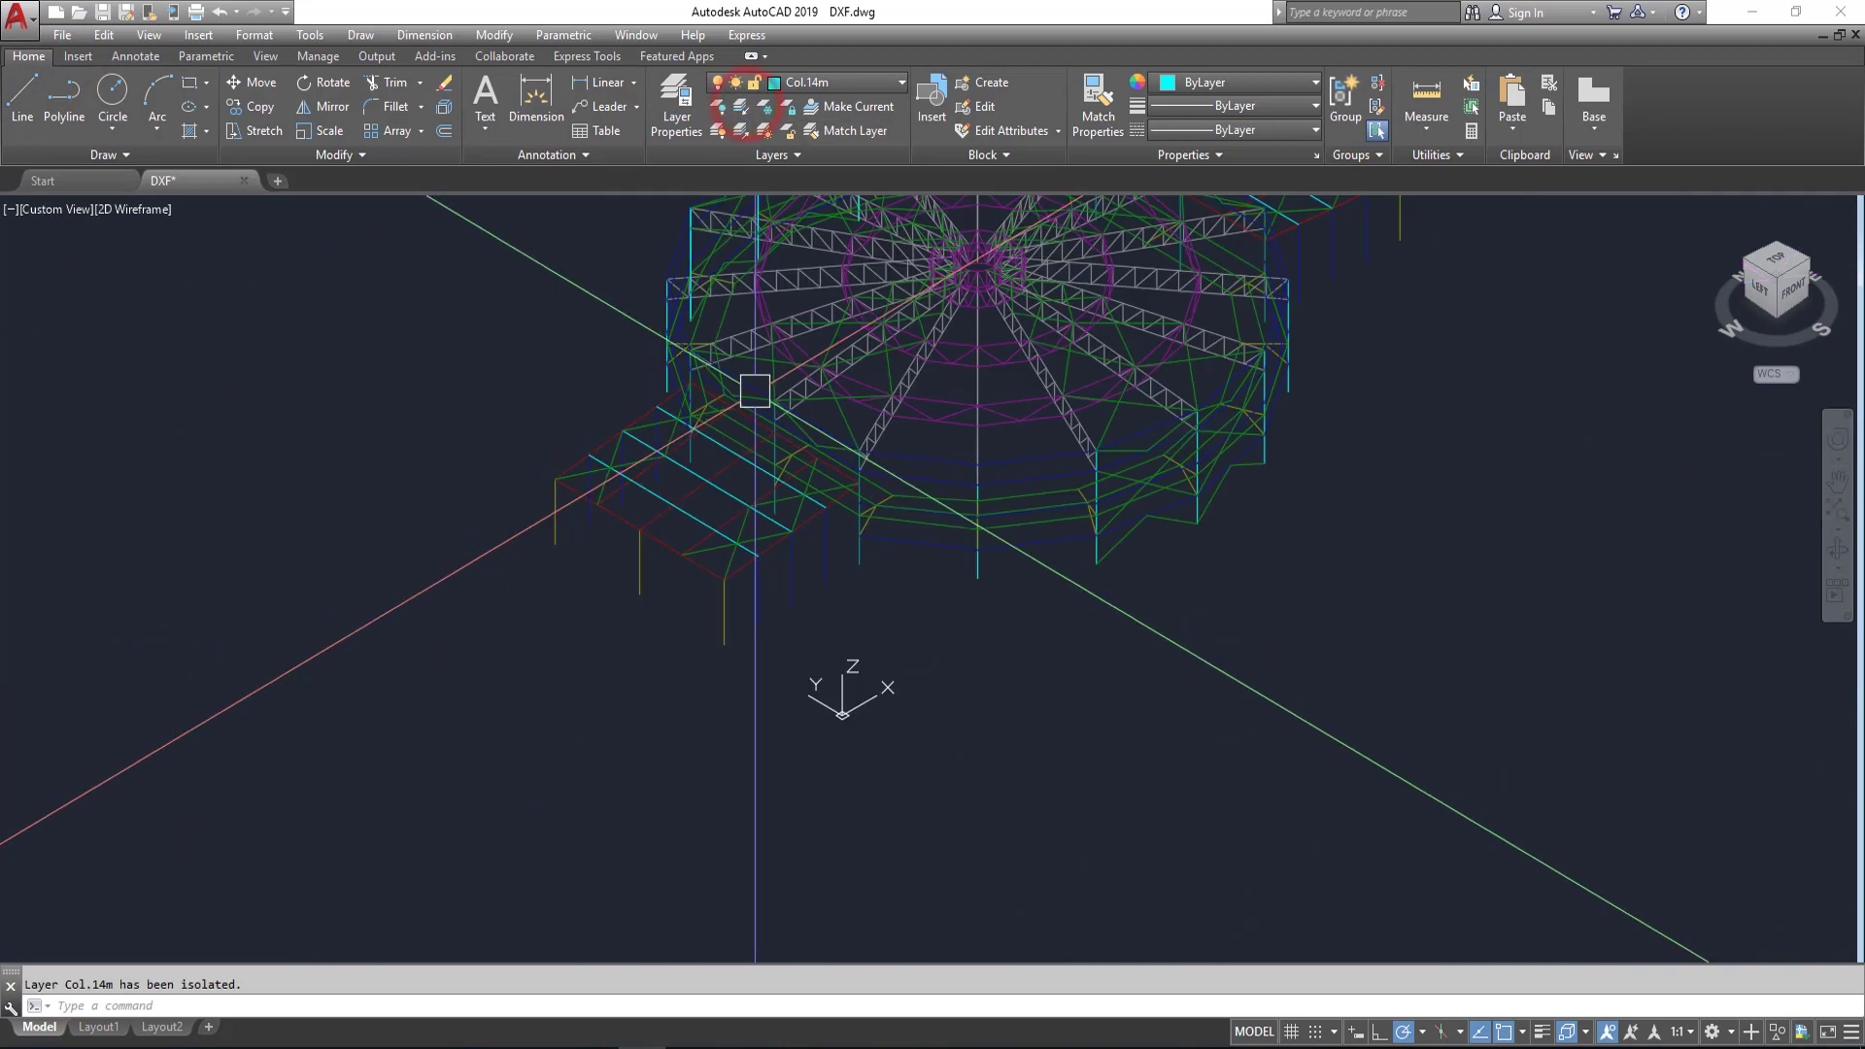
scroll(562, 416, up, 5)
click(492, 358)
click(1229, 867)
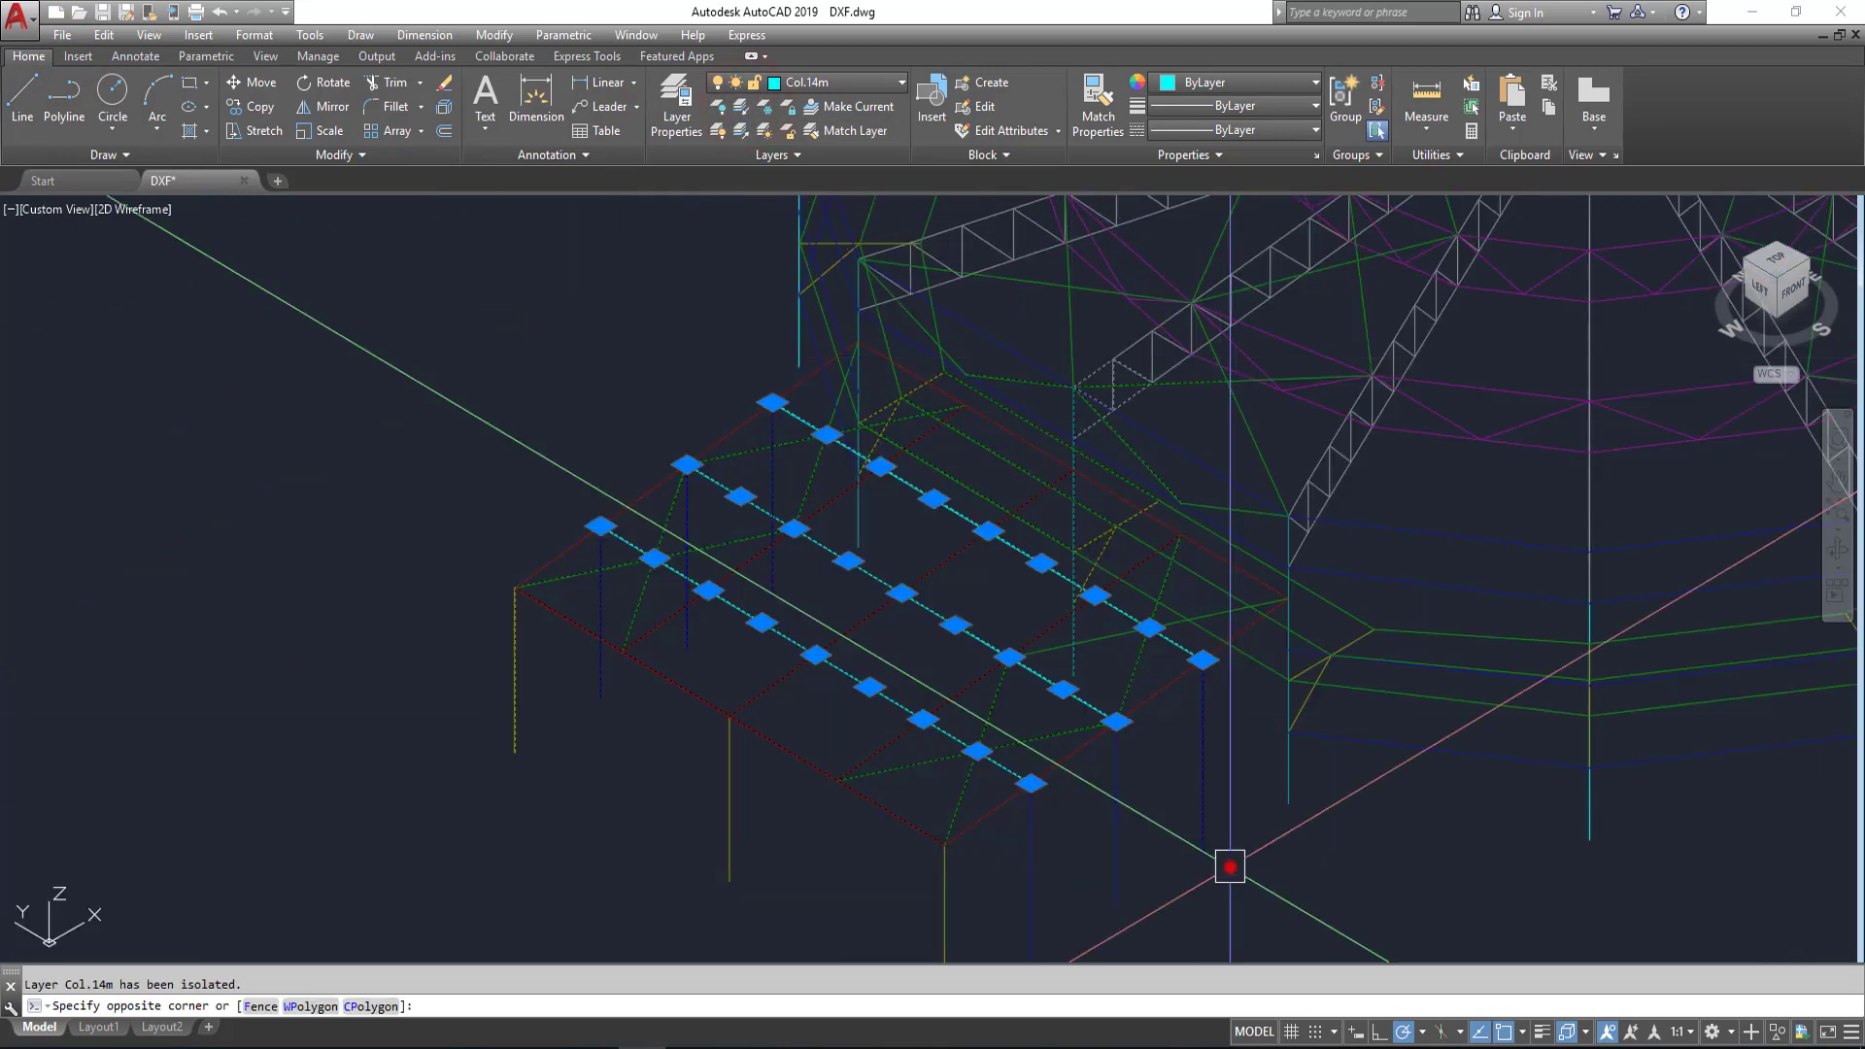
scroll(1233, 865, down, 8)
scroll(671, 680, up, 8)
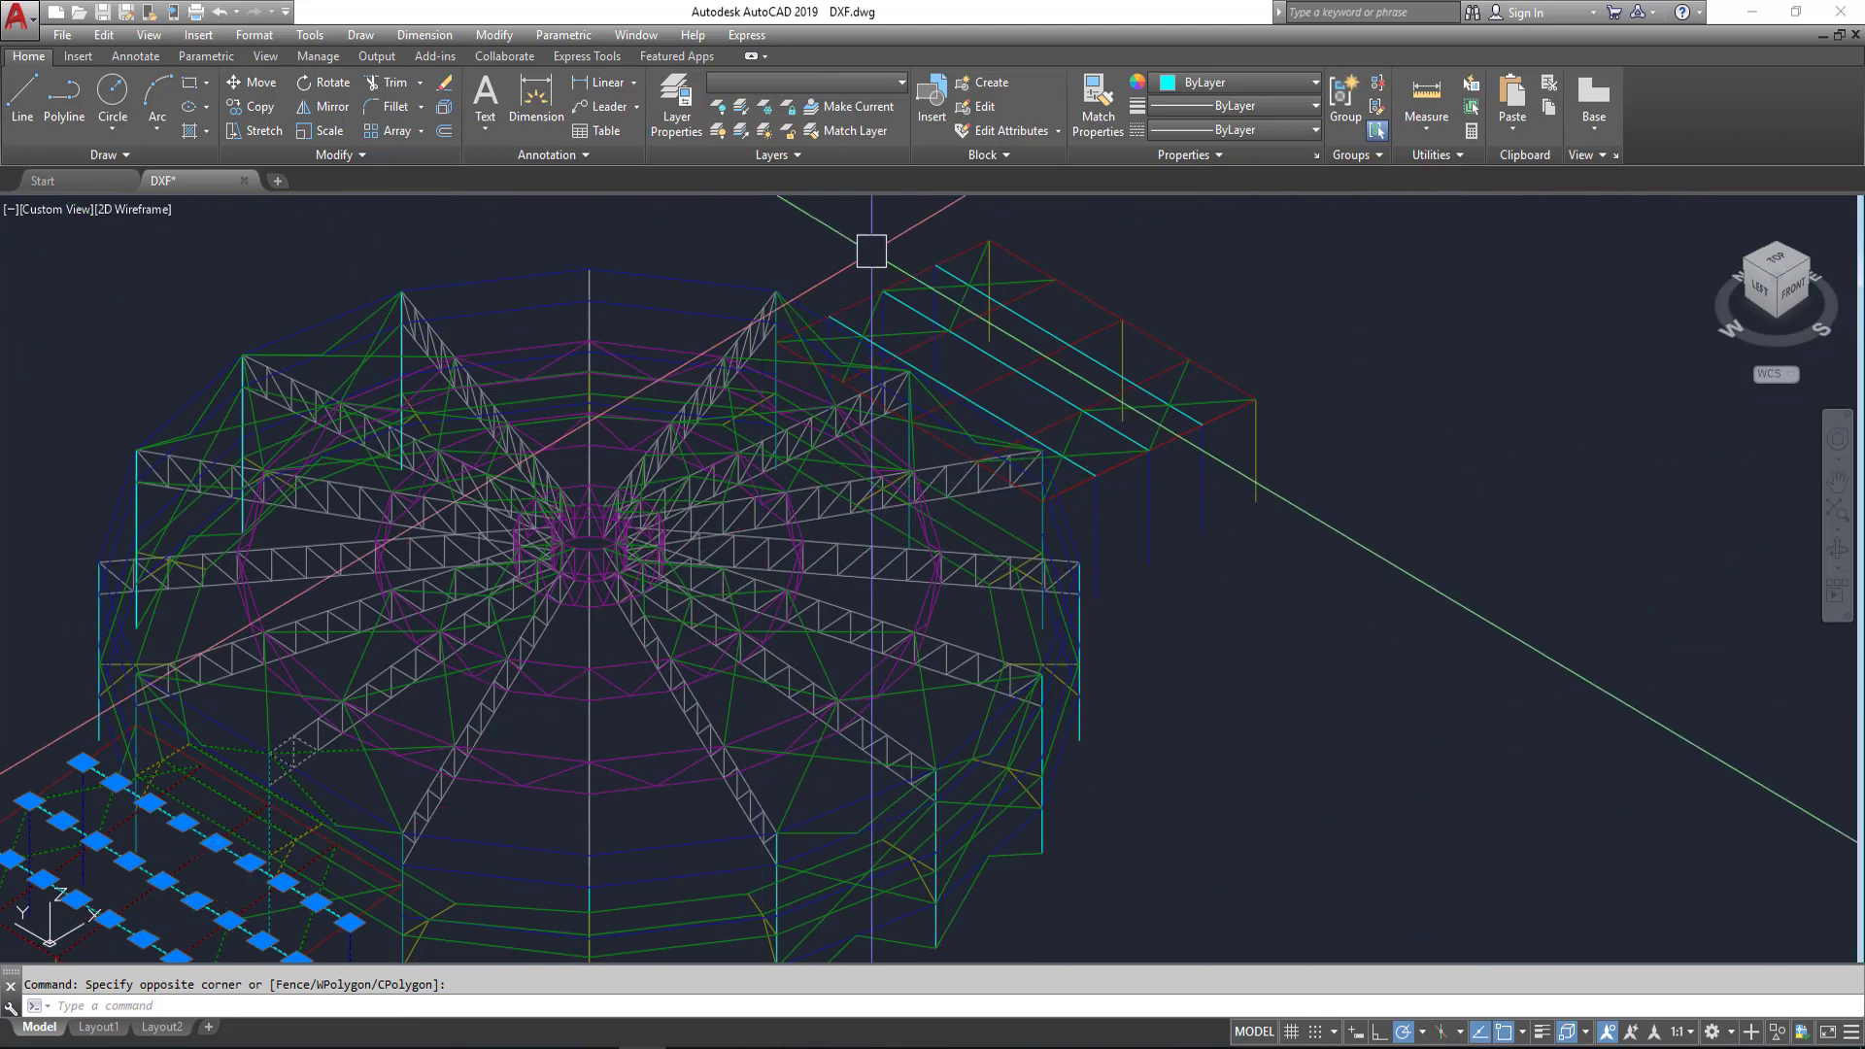
click(812, 220)
click(1303, 553)
scroll(1304, 553, down, 3)
scroll(1191, 521, down, 2)
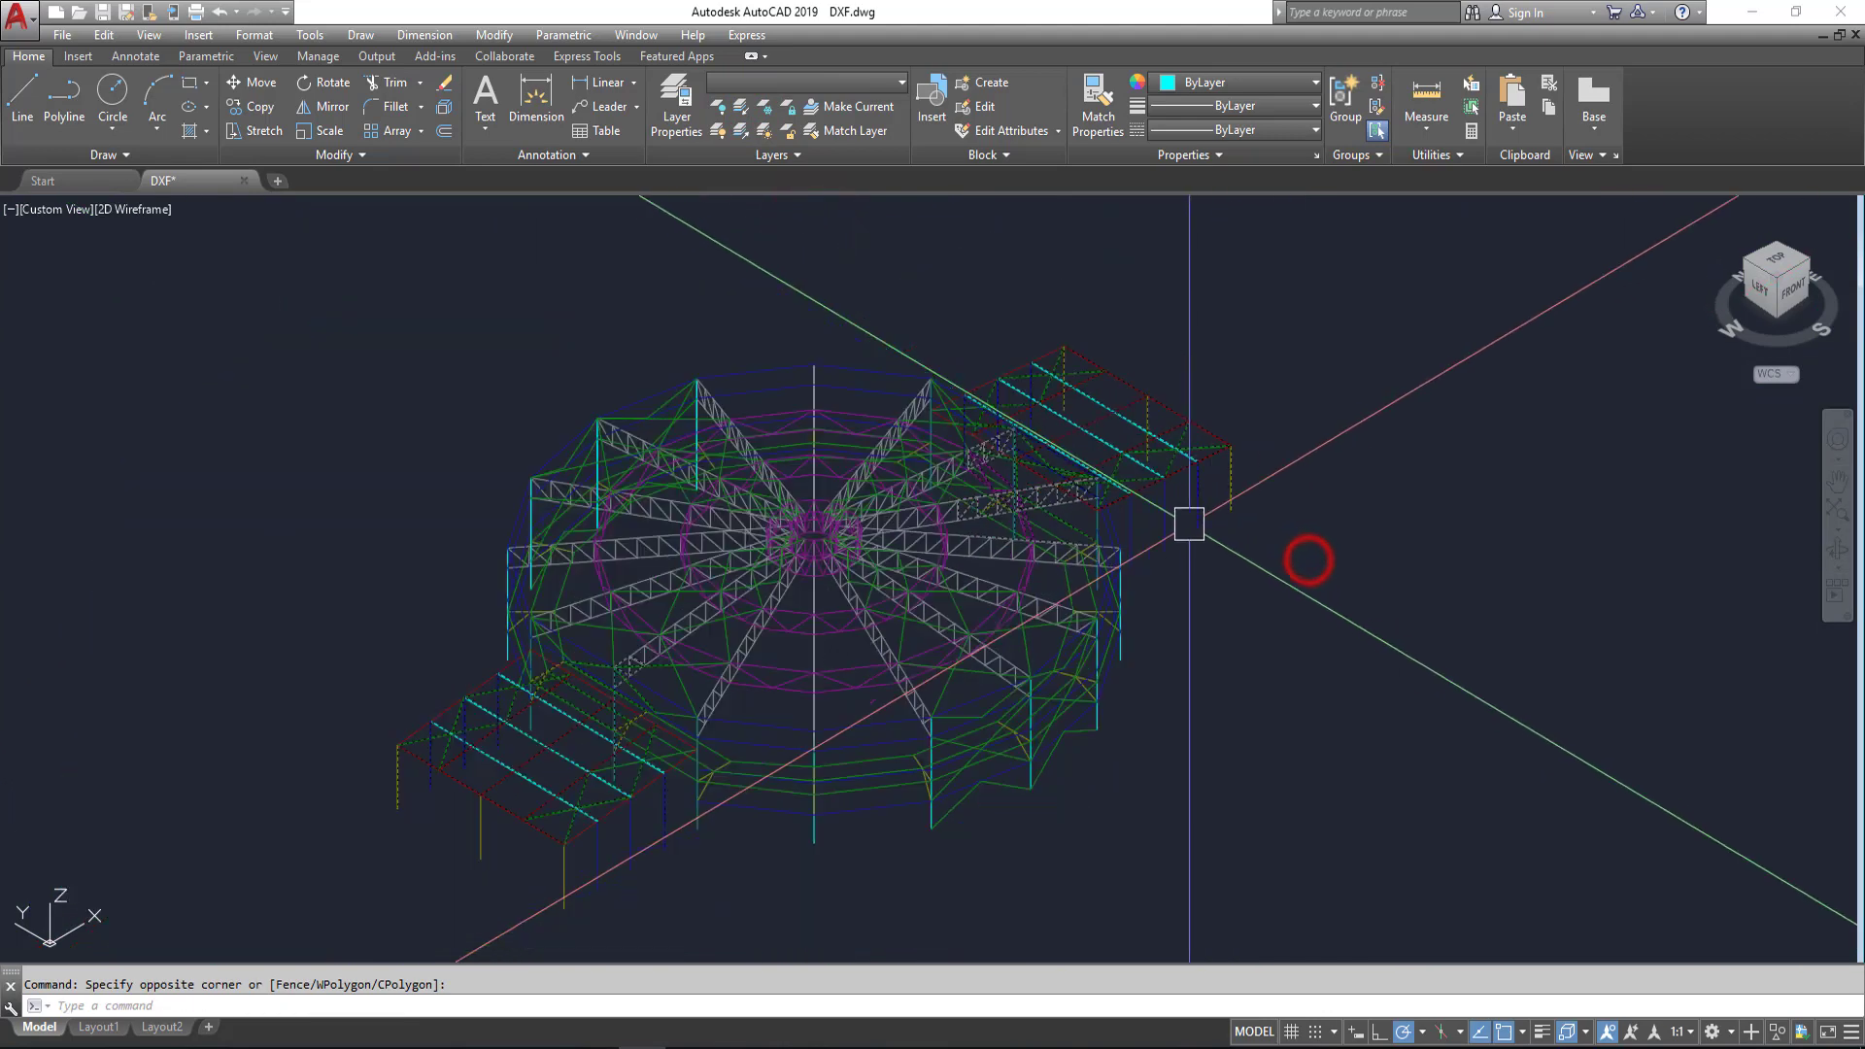
Step: Move the selected struts onto layer Struts 2, skipping the locked-layer objects
click(798, 82)
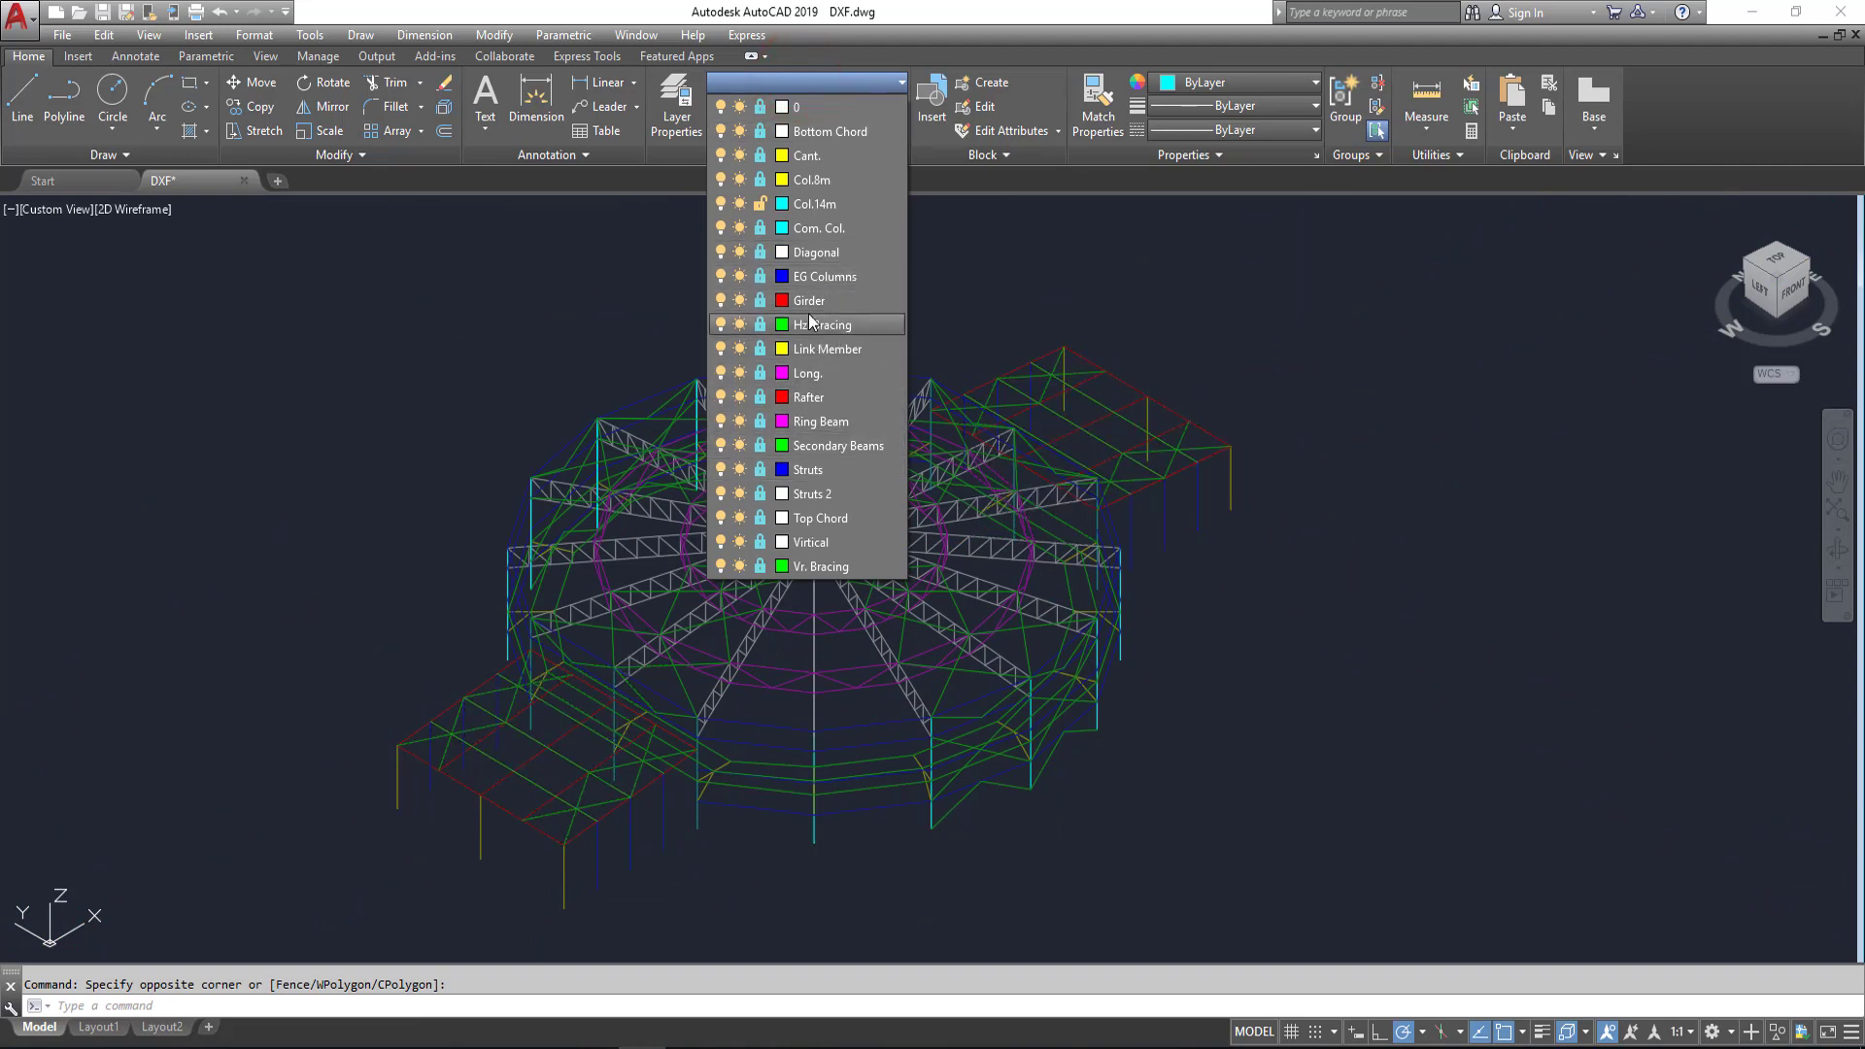
click(833, 501)
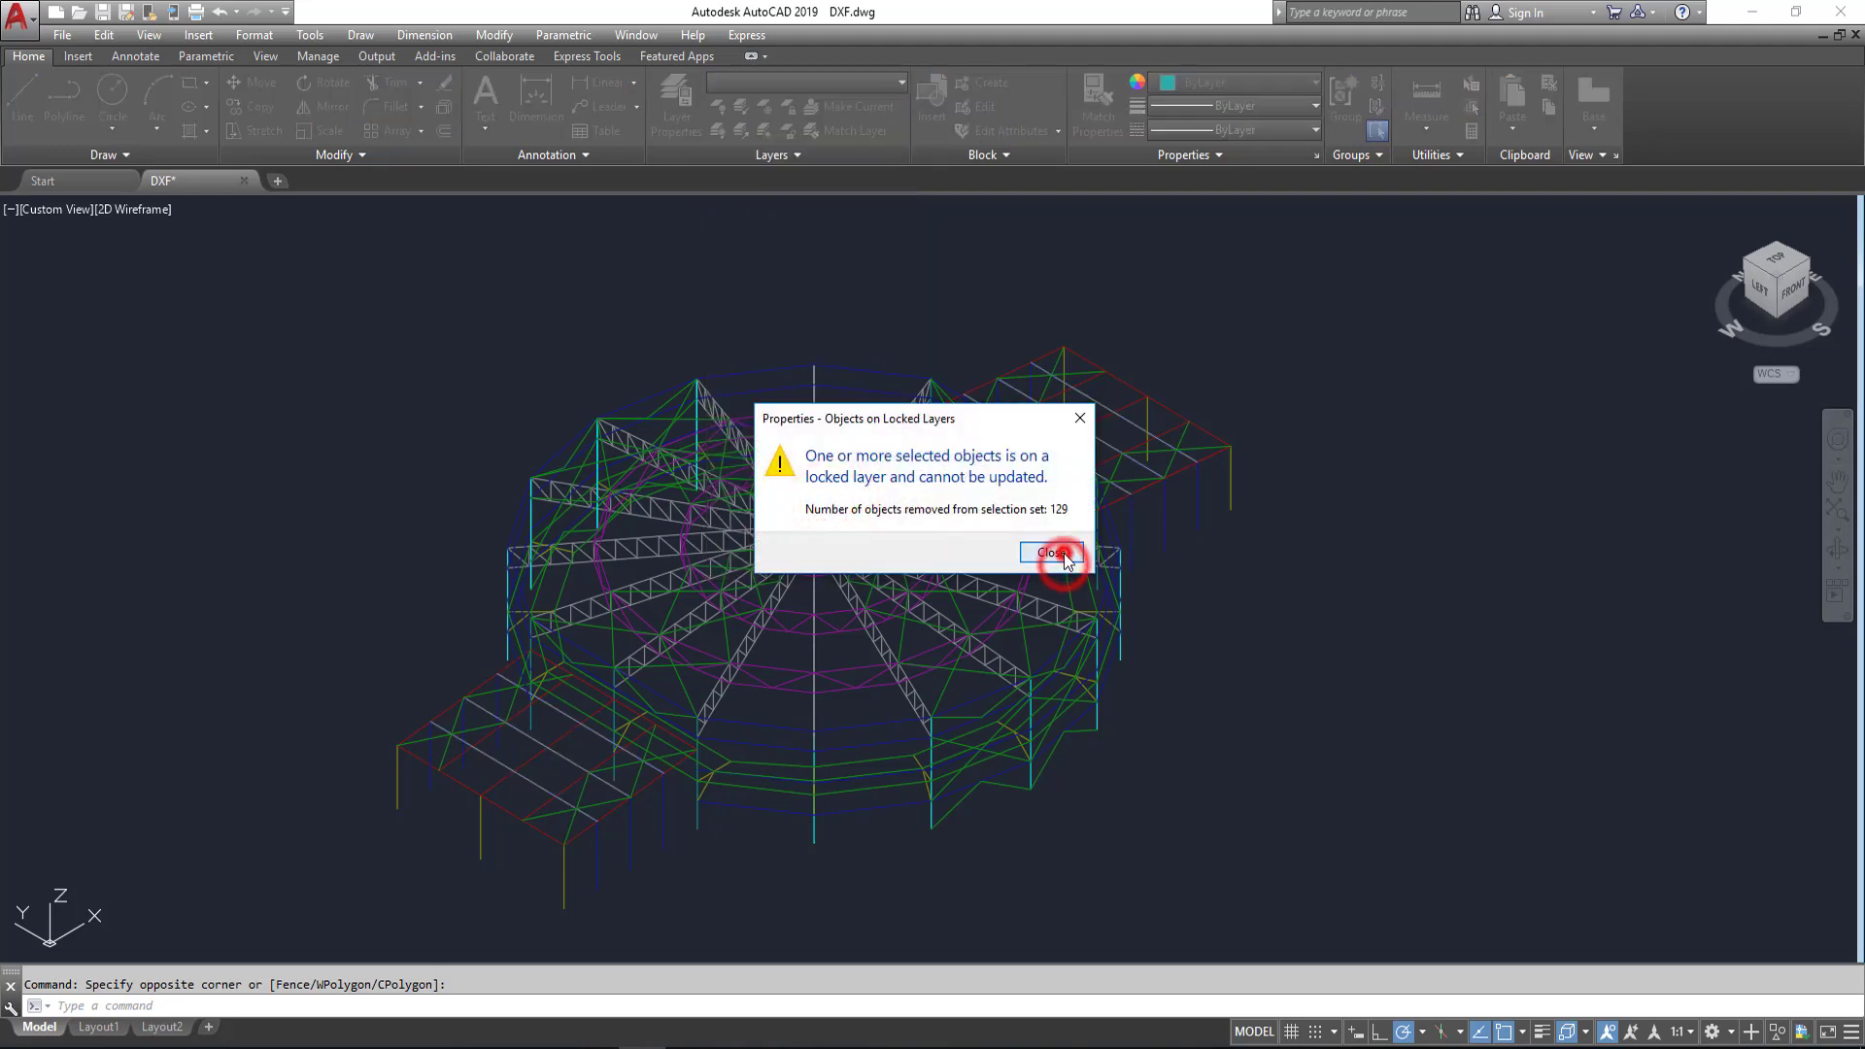
click(1051, 551)
Step: Unisolate all layers and clear the selection
click(745, 136)
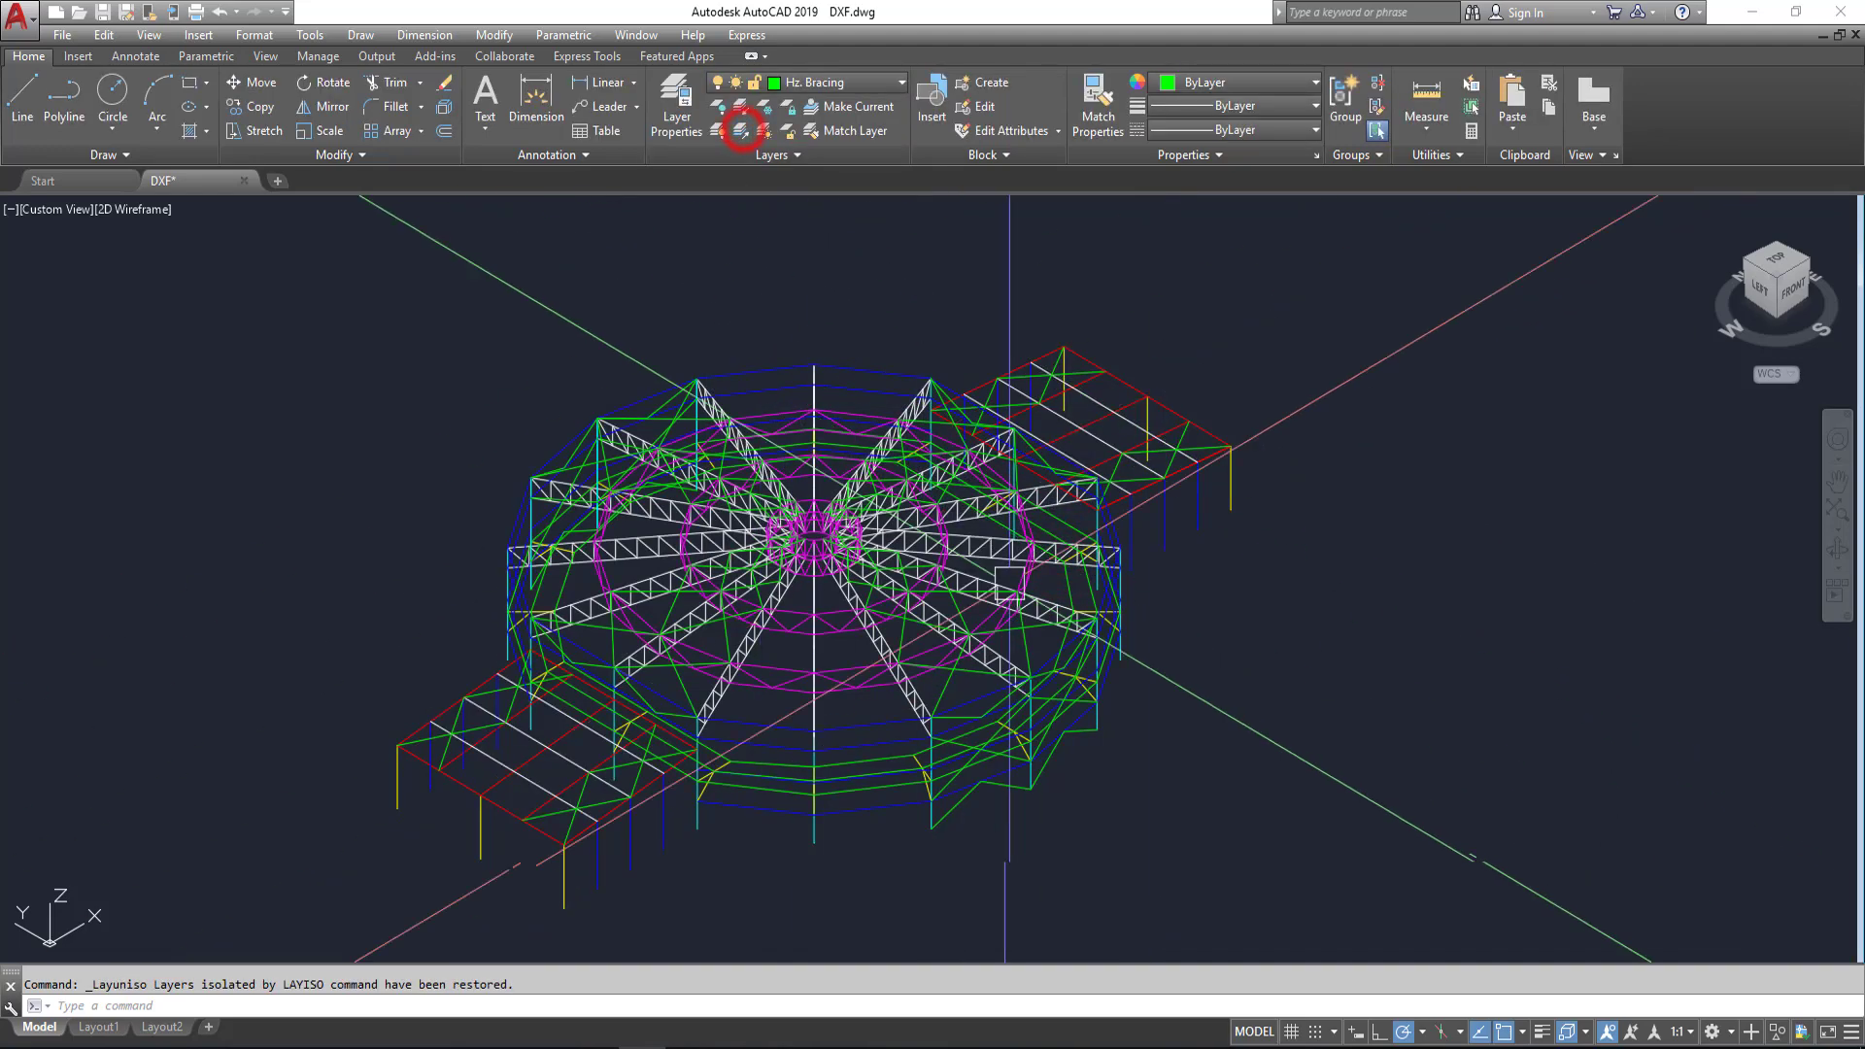
scroll(1133, 417, up, 5)
scroll(1093, 418, up, 2)
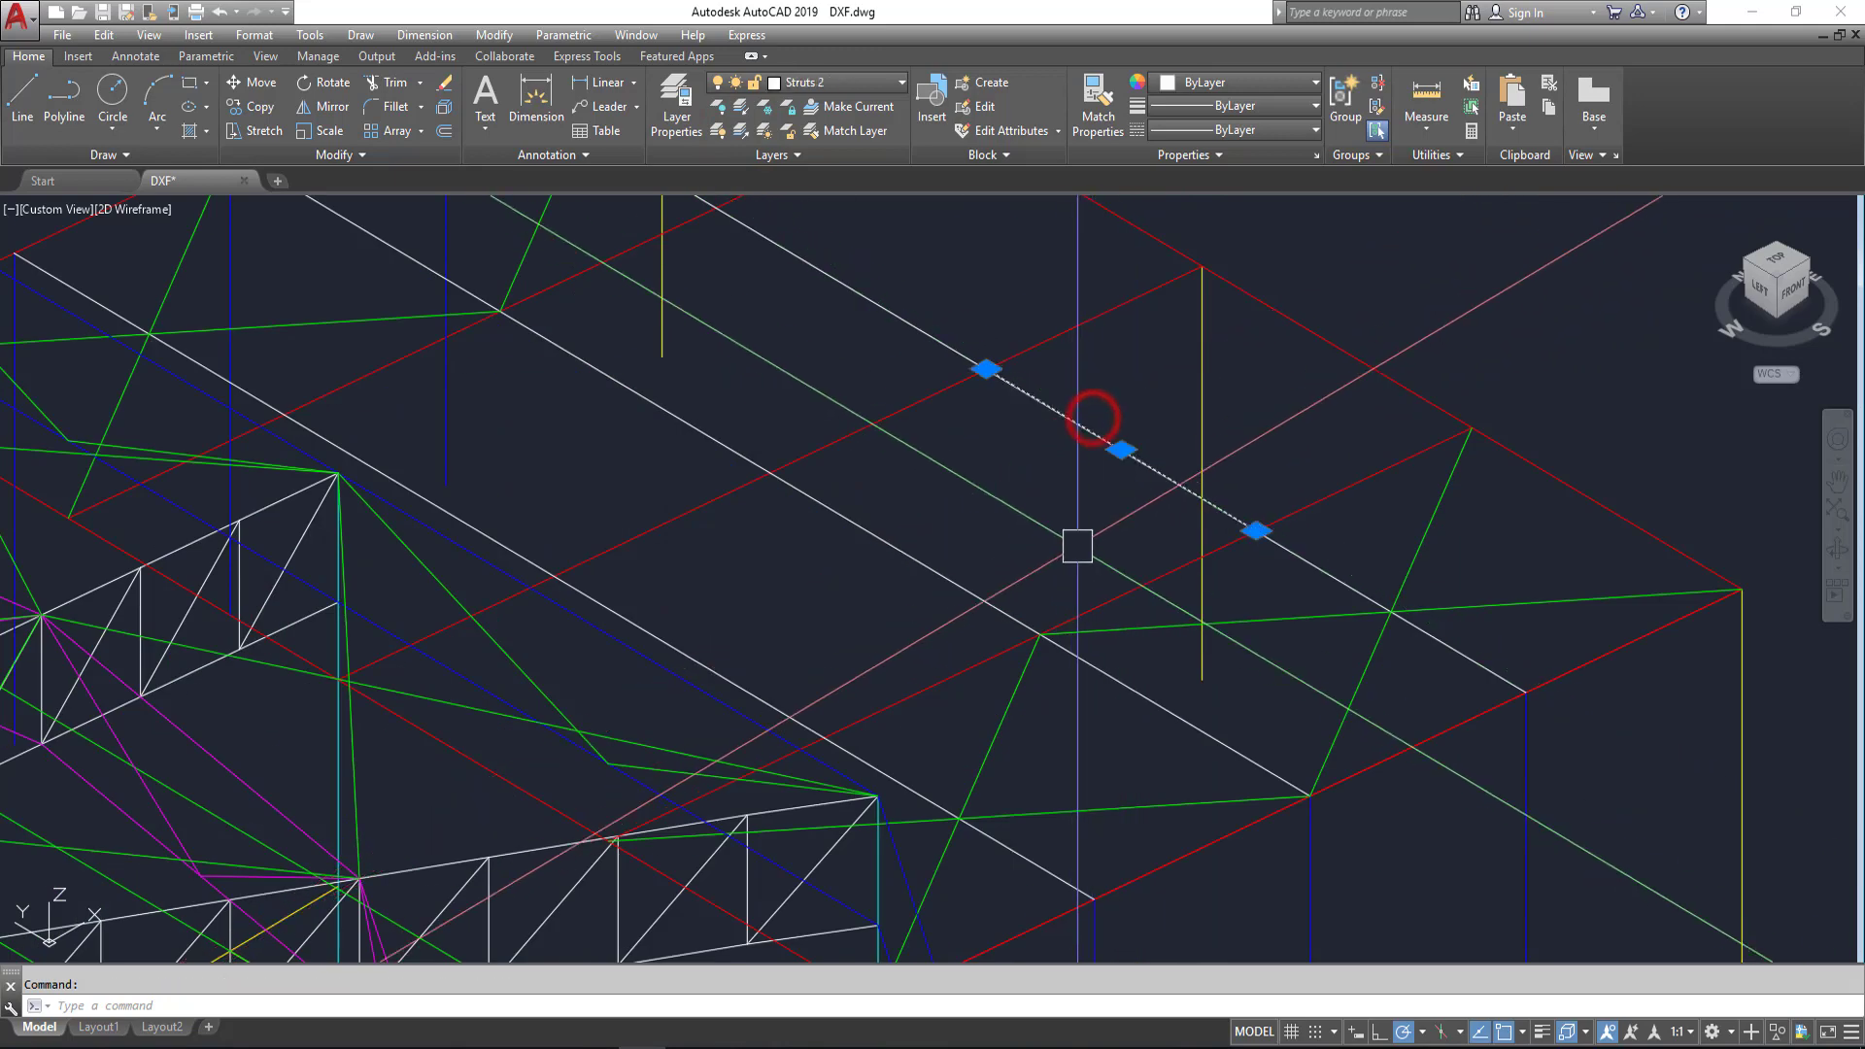
key(Escape)
scroll(945, 420, down, 2)
scroll(667, 240, down, 4)
scroll(667, 240, down, 2)
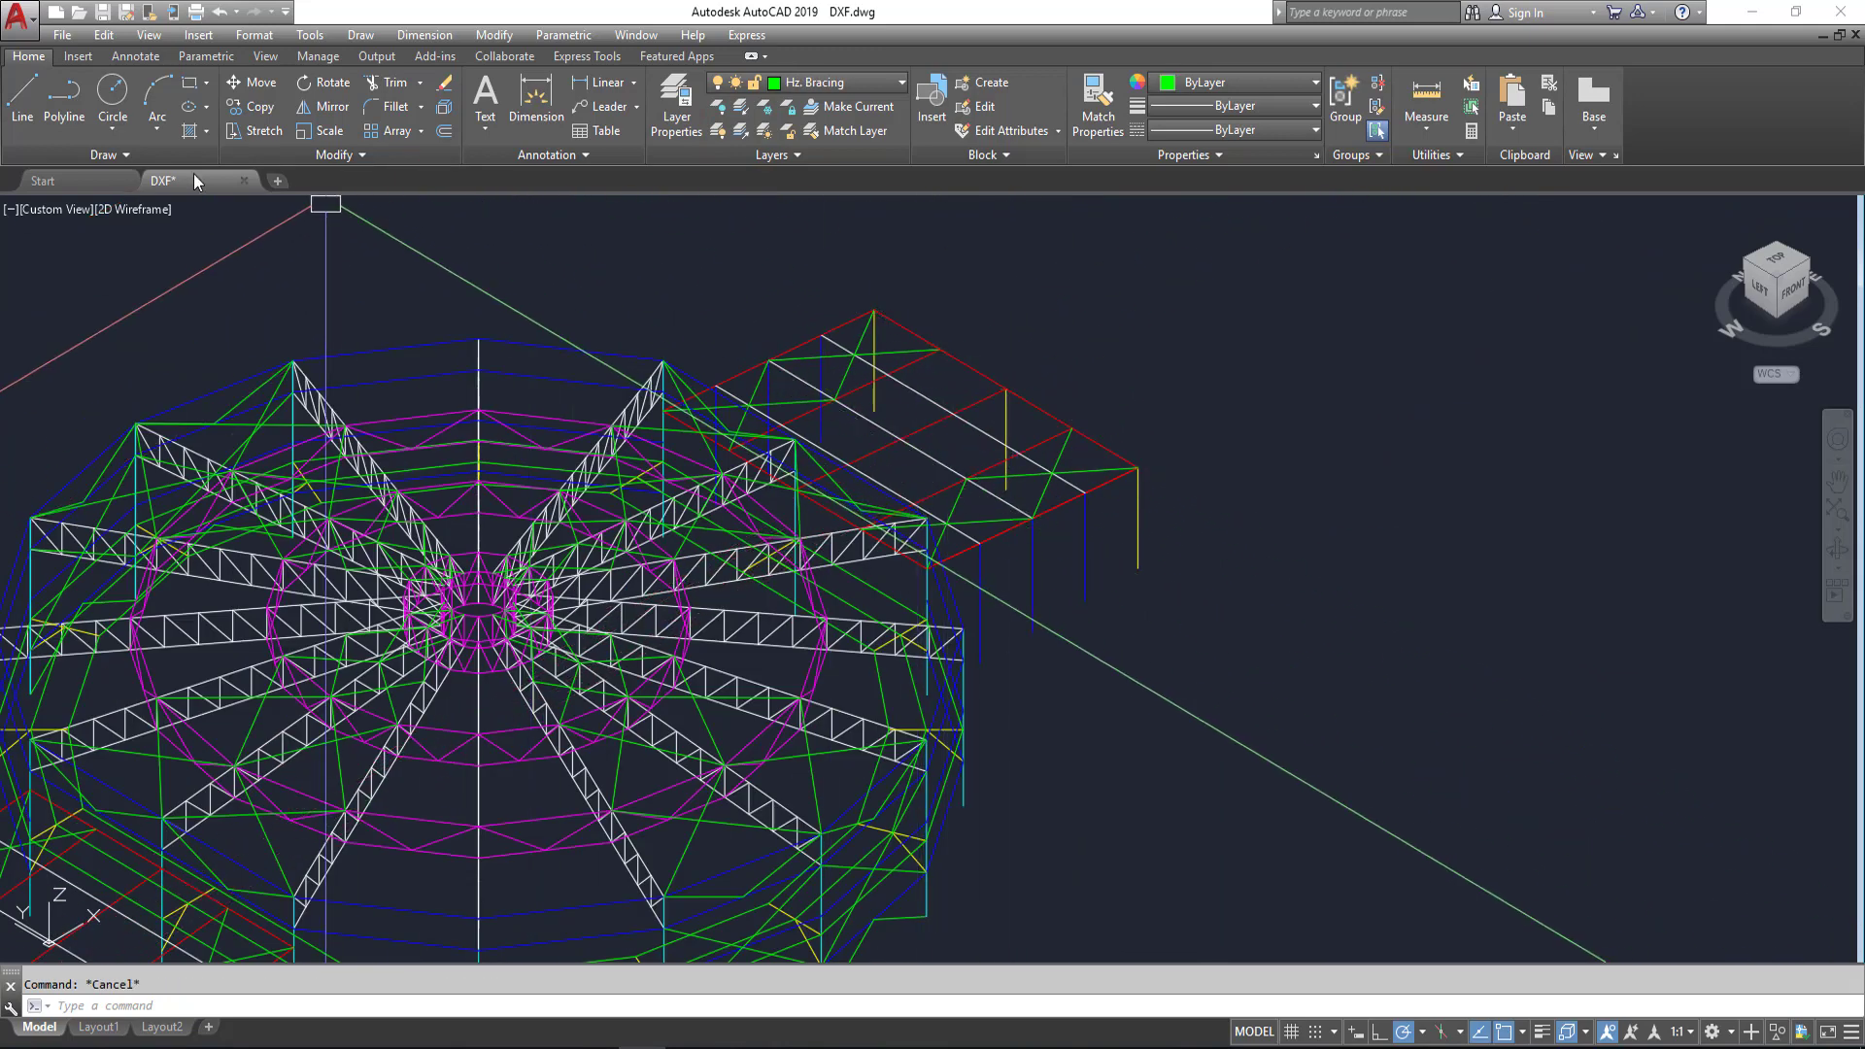
Step: Save over DXF.dxf in AutoCAD 2000/LT2000 DXF format, then quit AutoCAD without converting to 2018 format
click(129, 13)
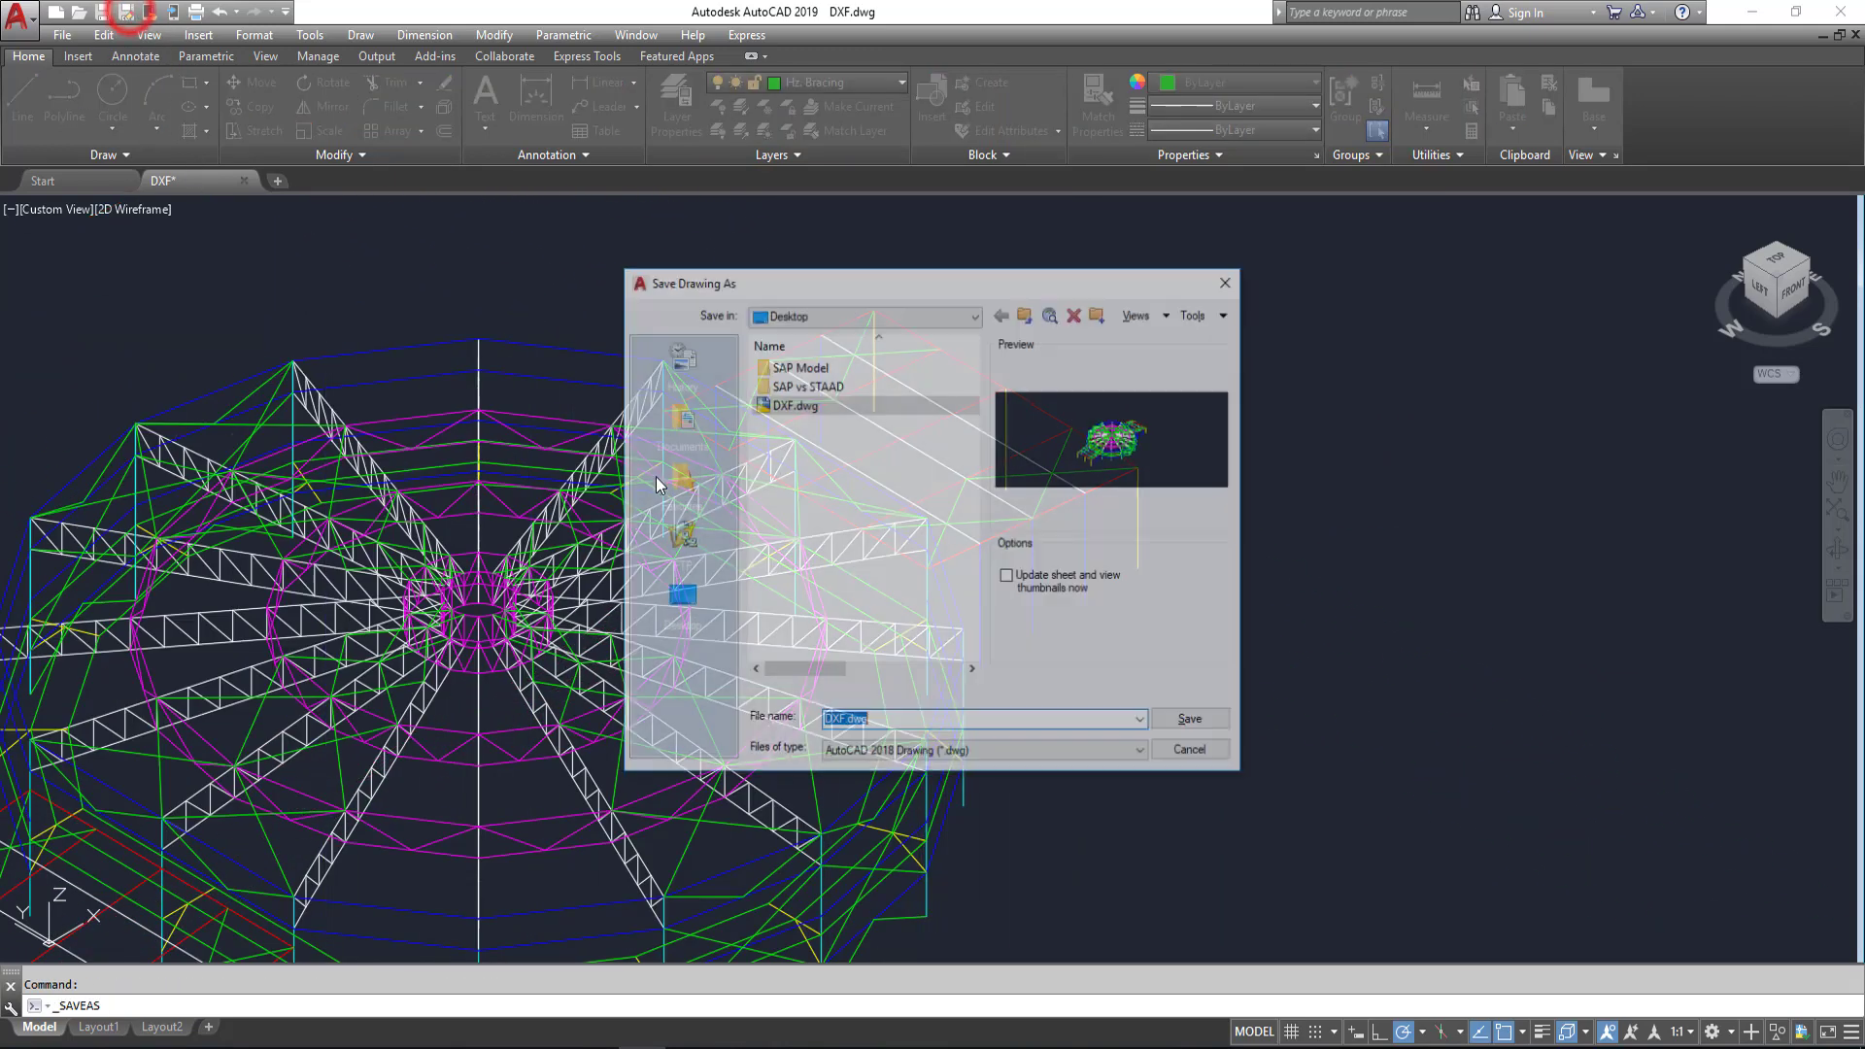
click(910, 754)
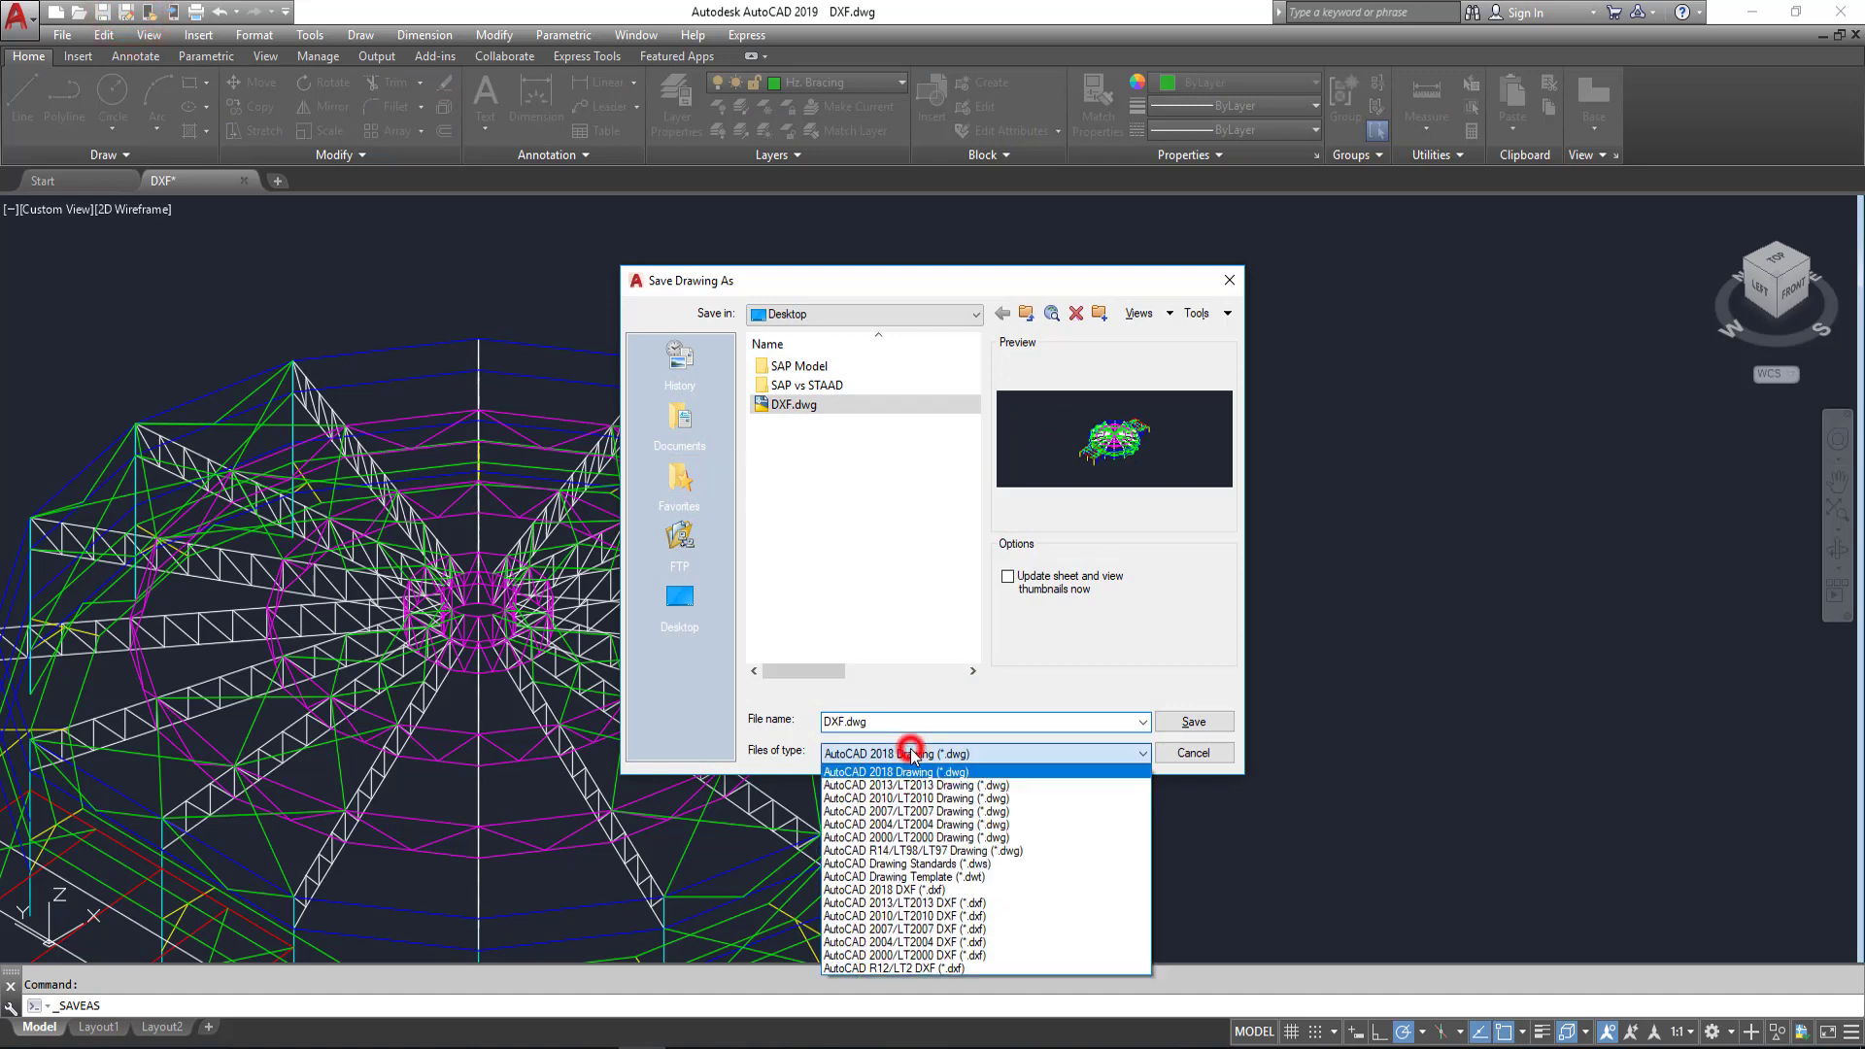
click(984, 954)
click(850, 405)
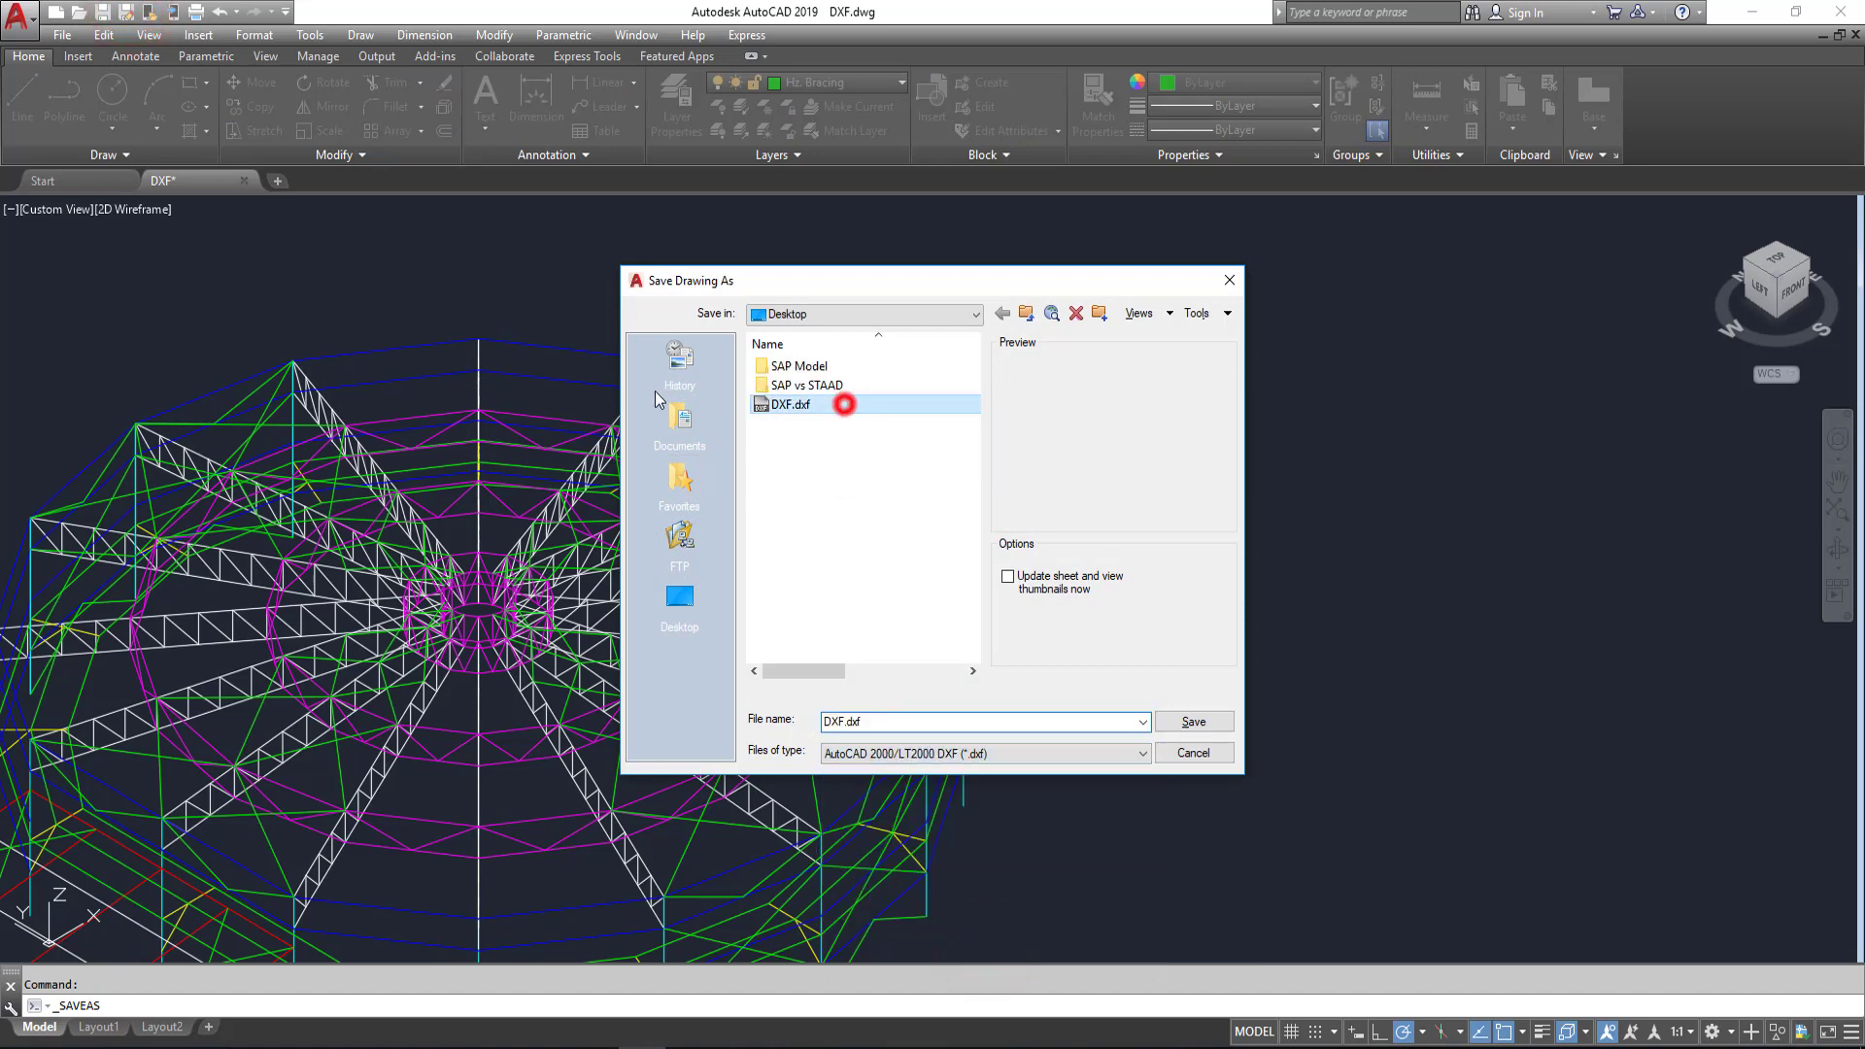
click(1180, 720)
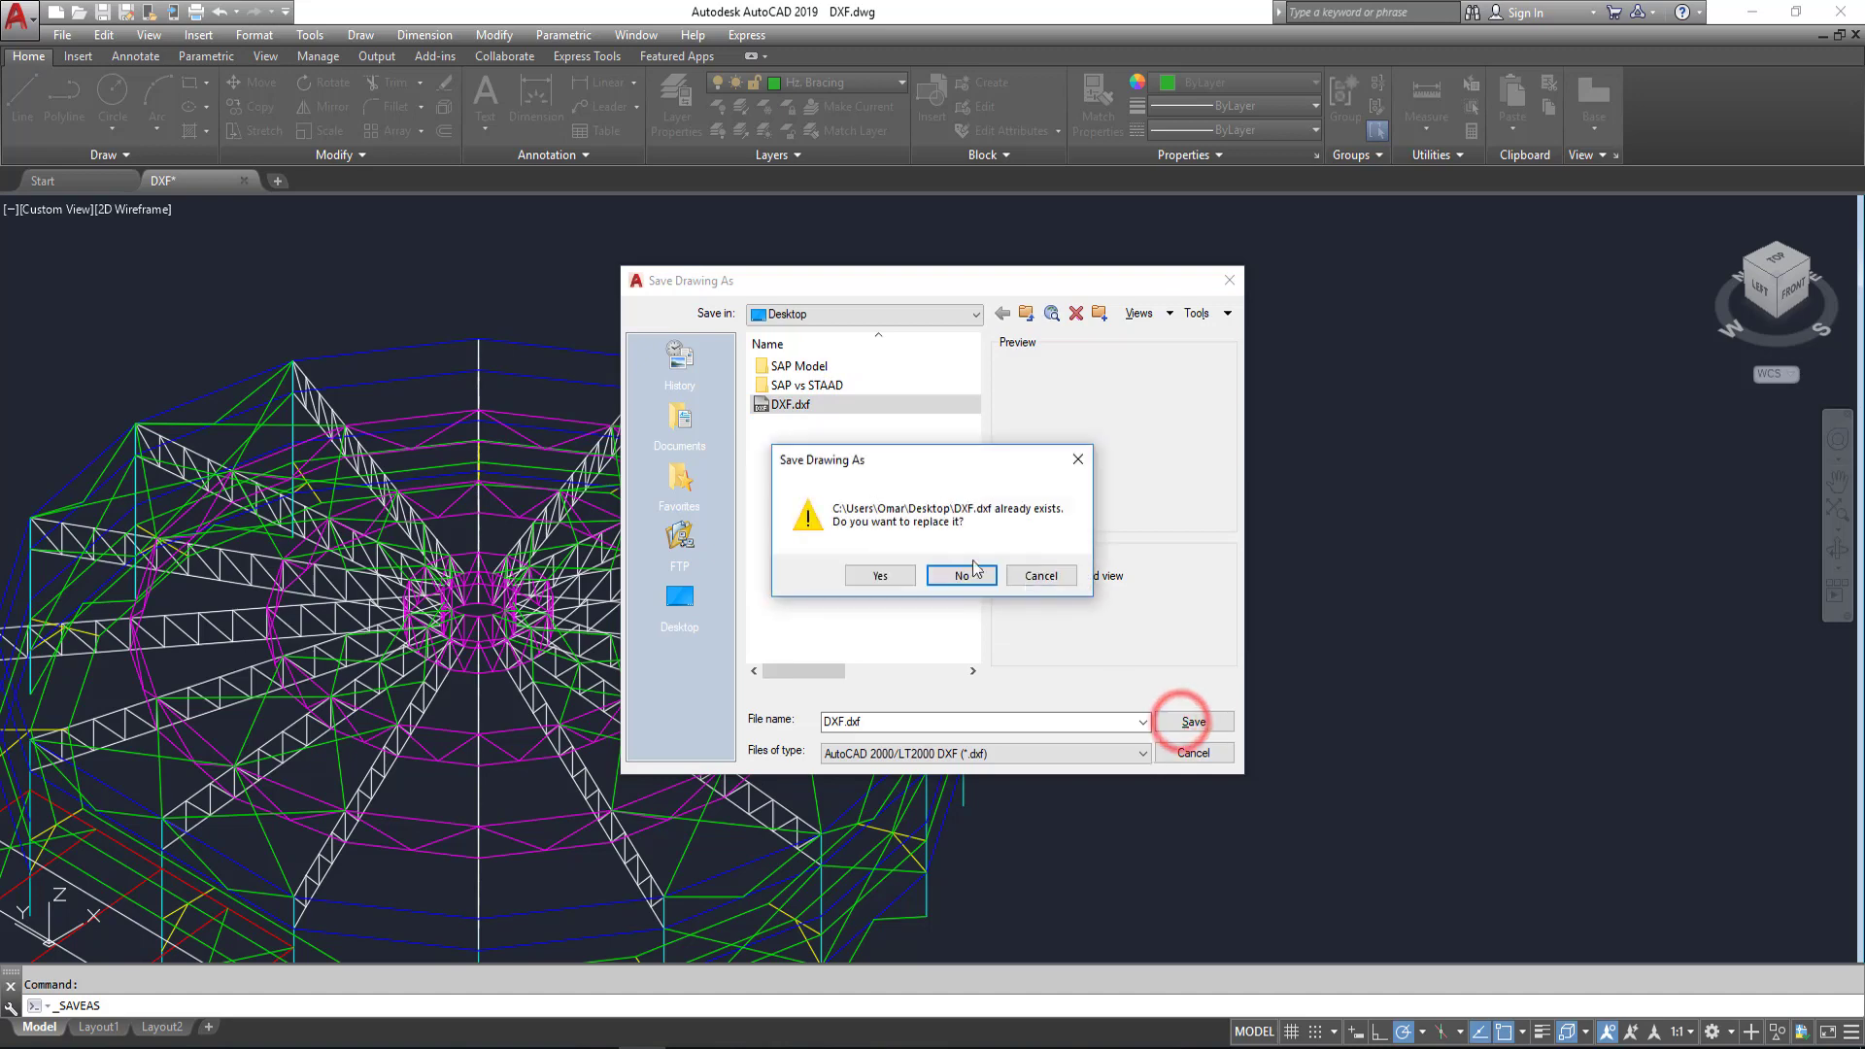
click(882, 686)
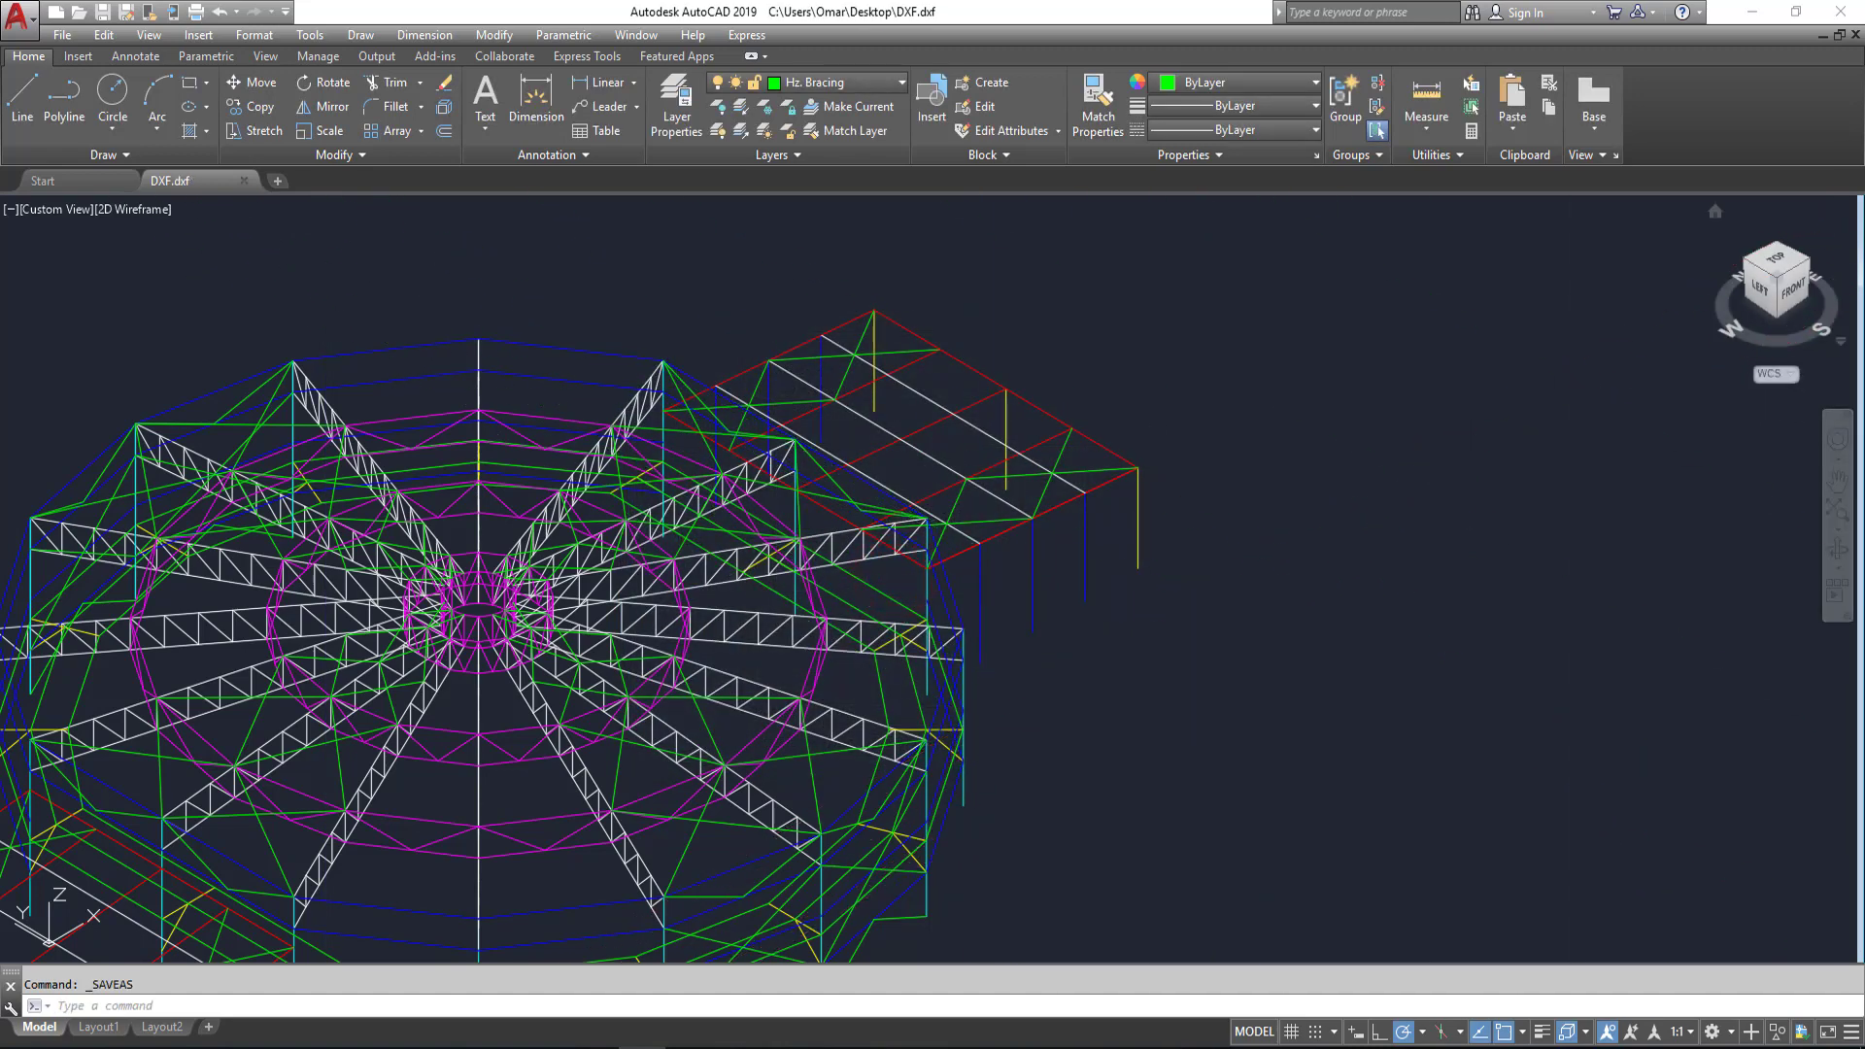
click(1847, 9)
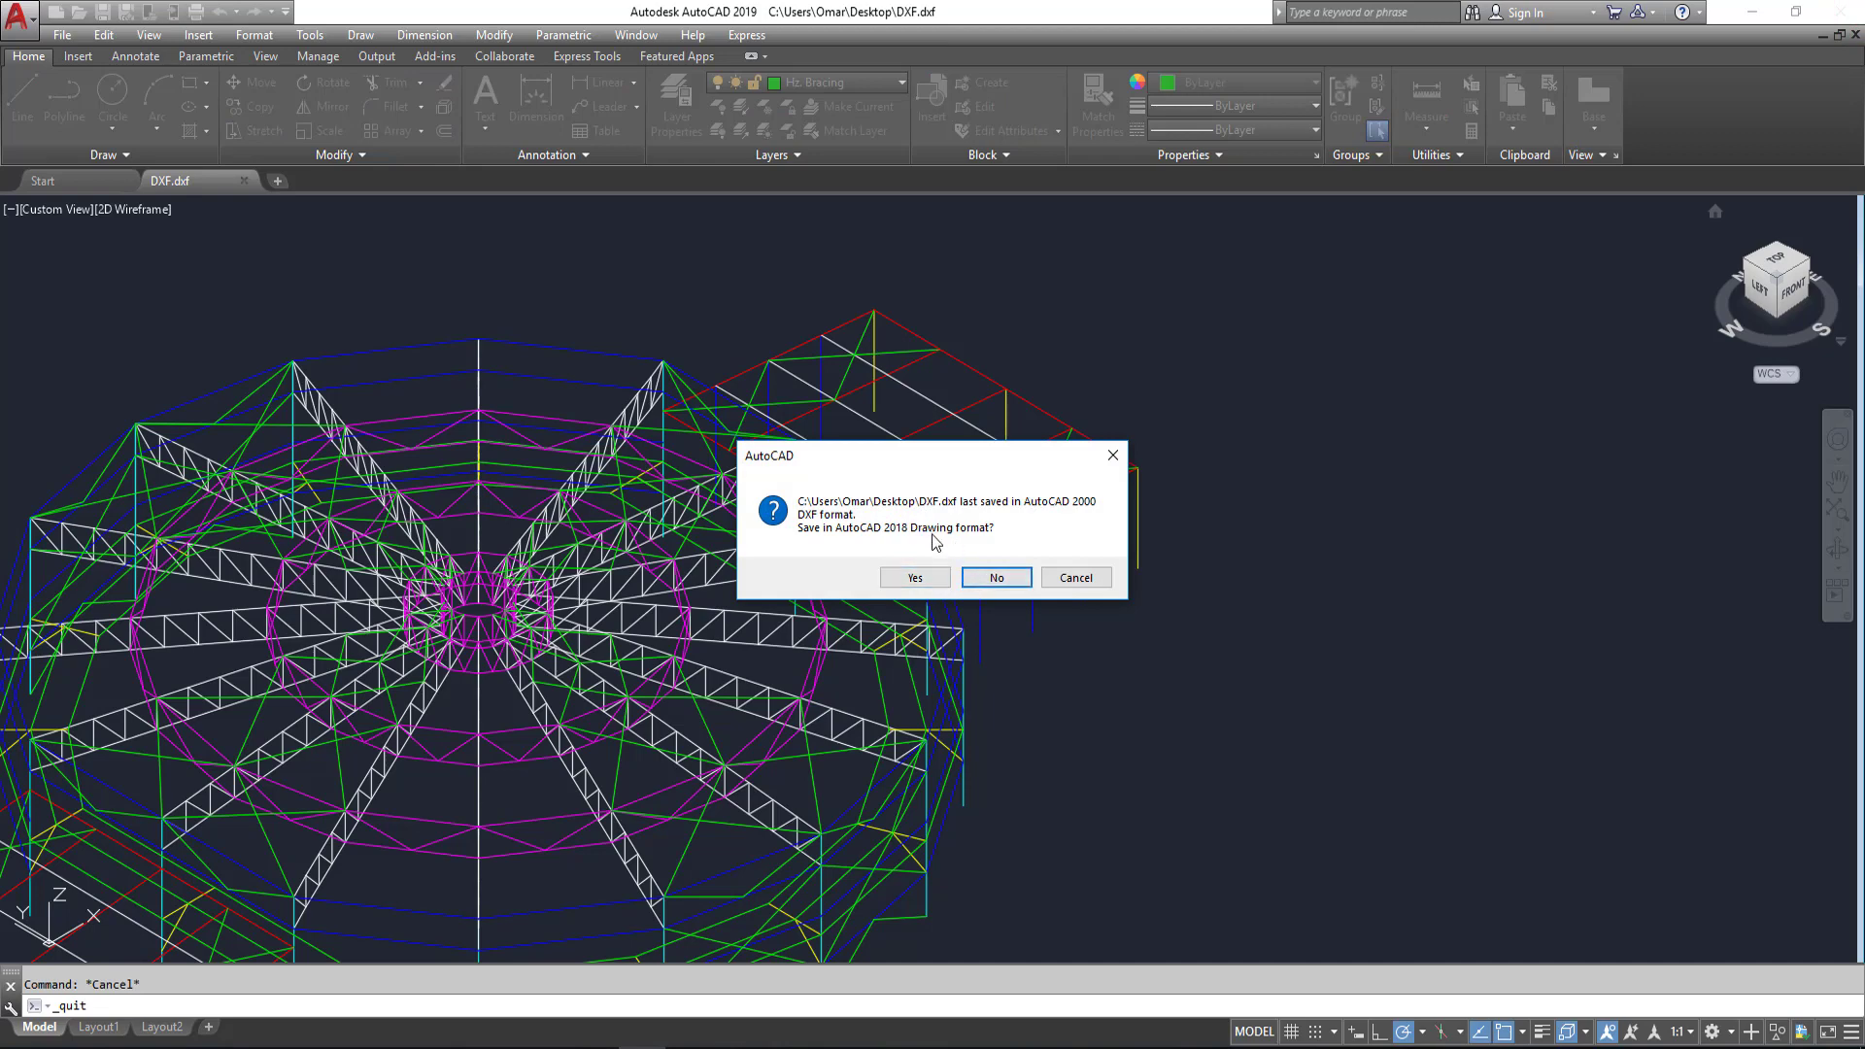
click(997, 577)
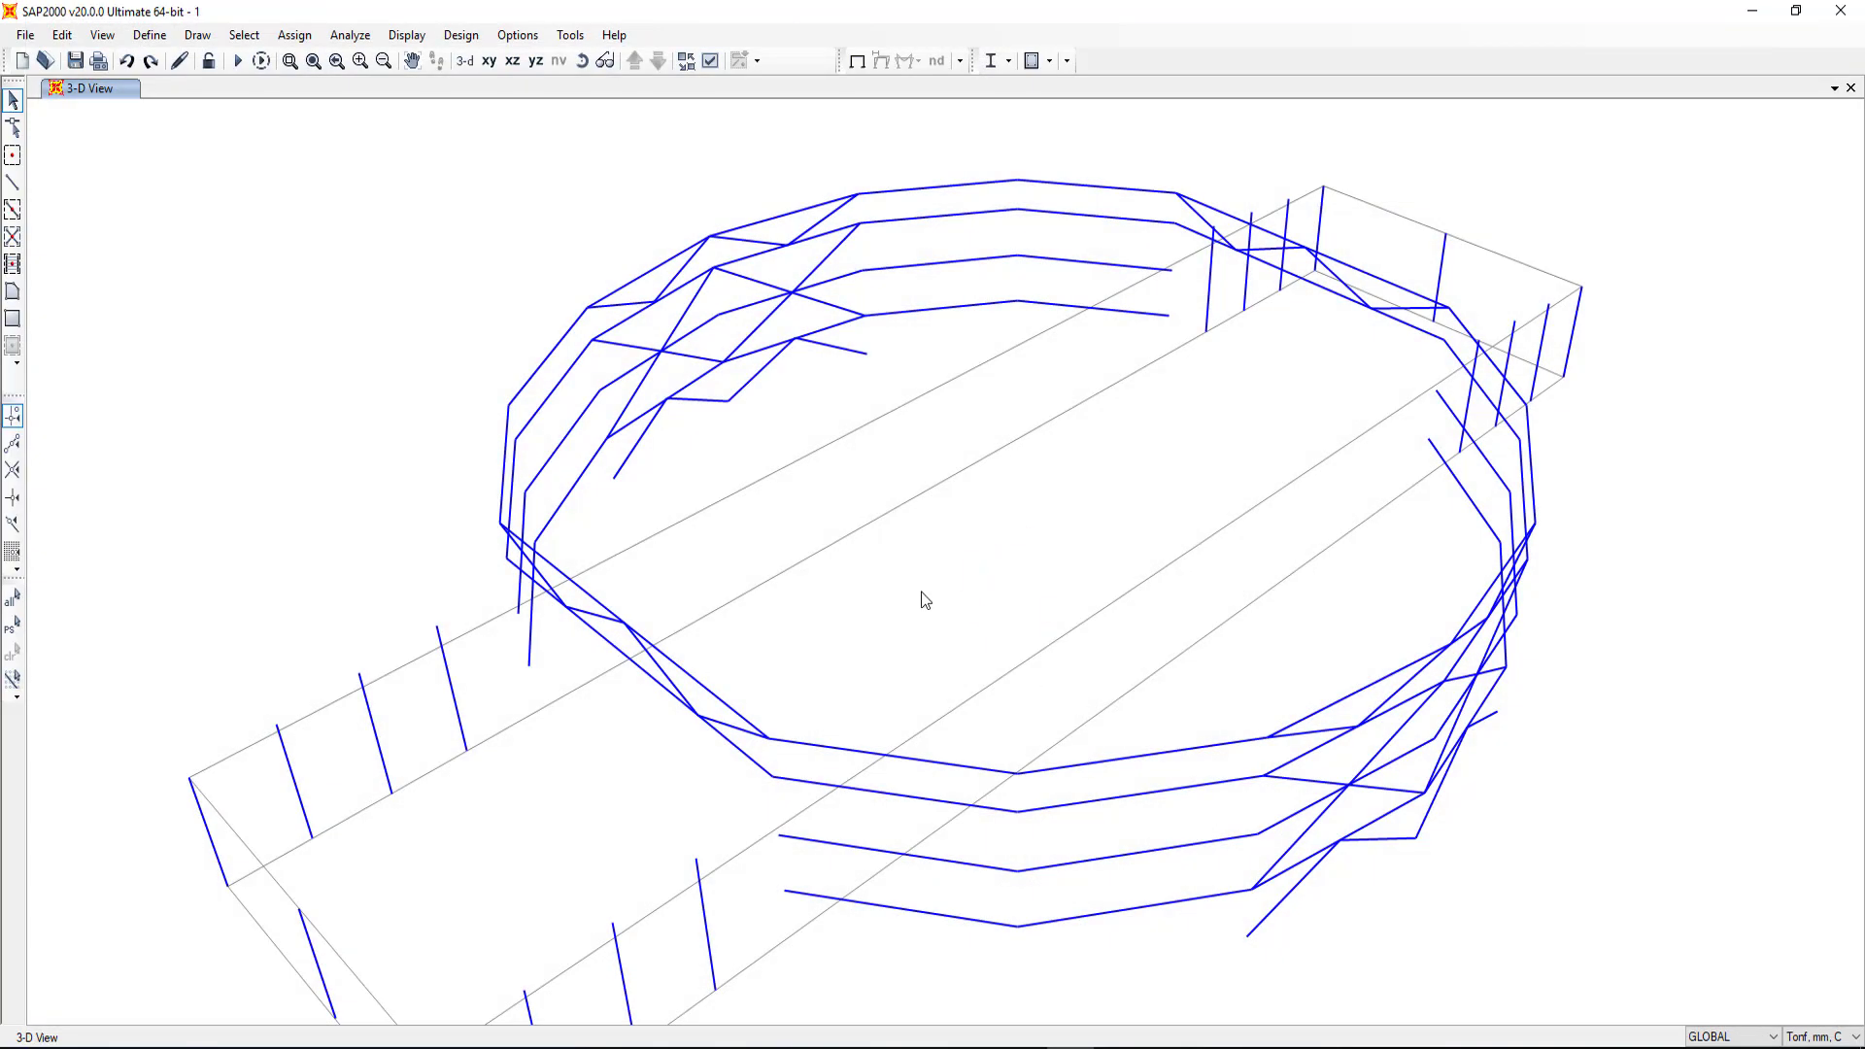
Step: Import DXF.dxf into SAP2000 with Z up and Tonf, mm, C units
click(23, 35)
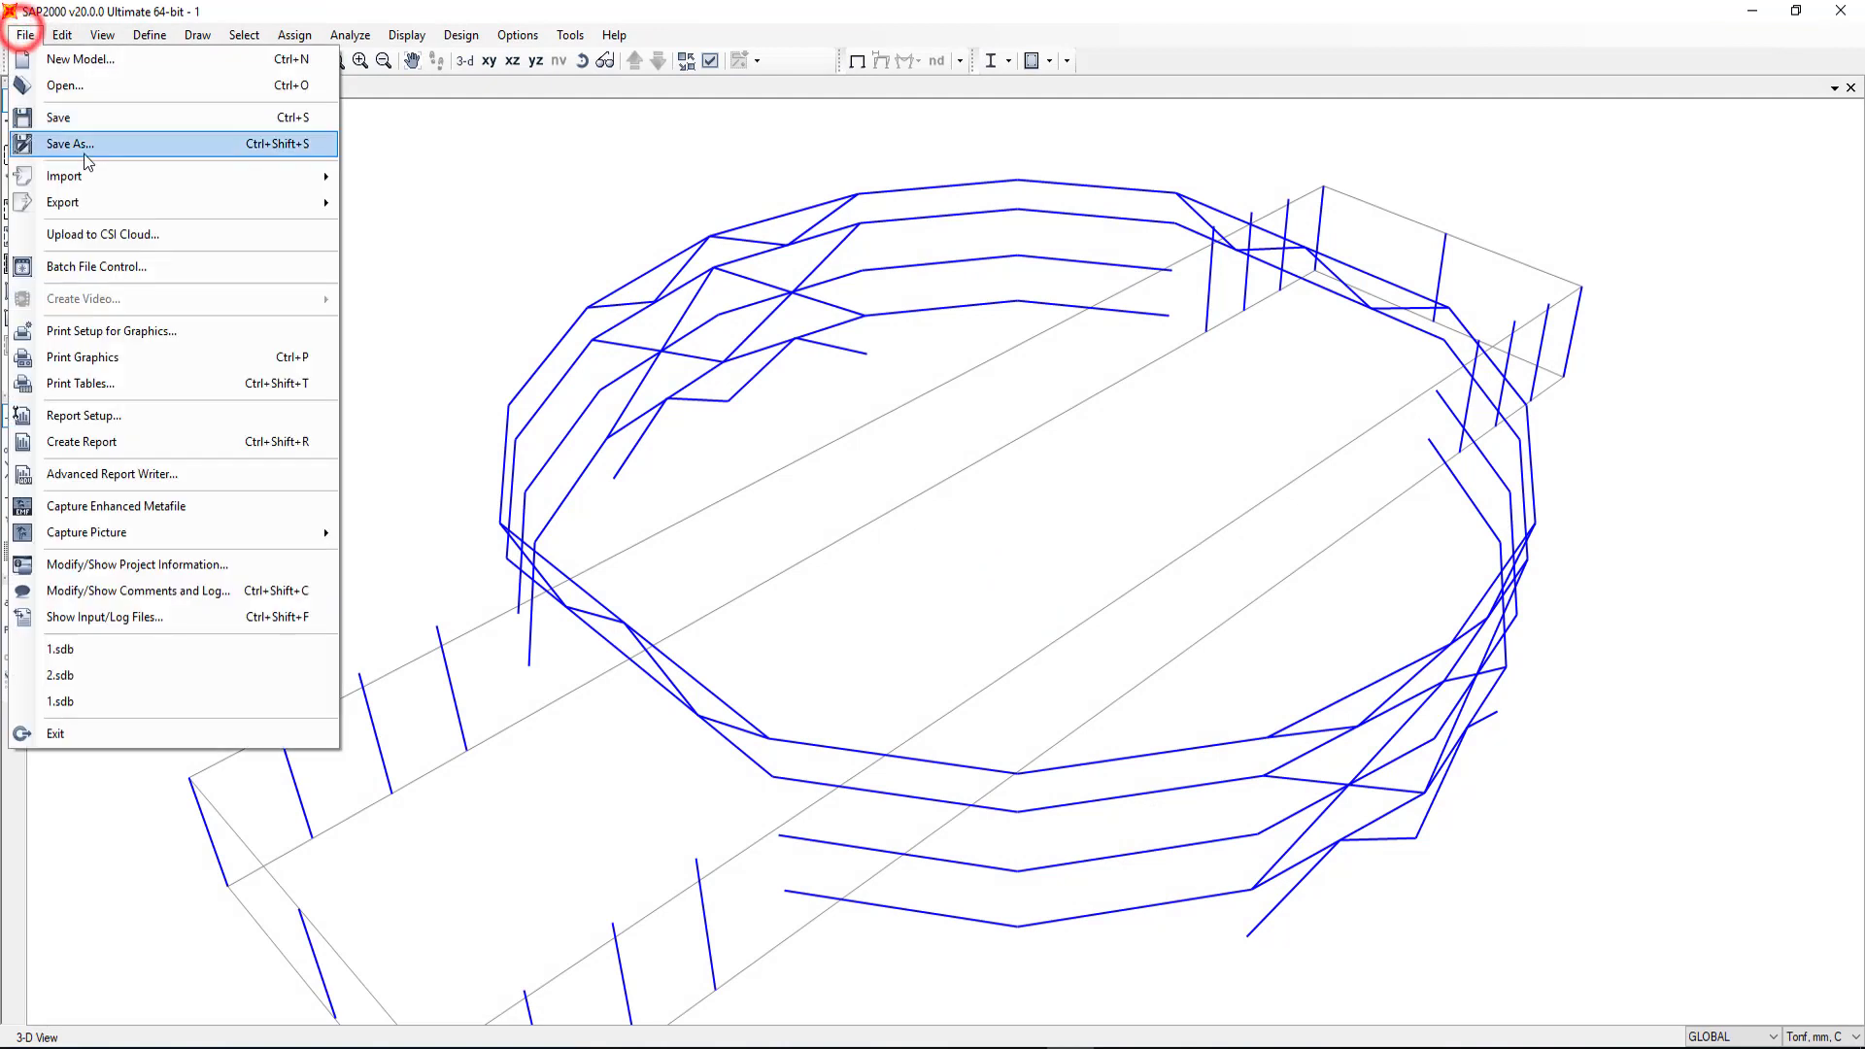
mouse_move(64, 176)
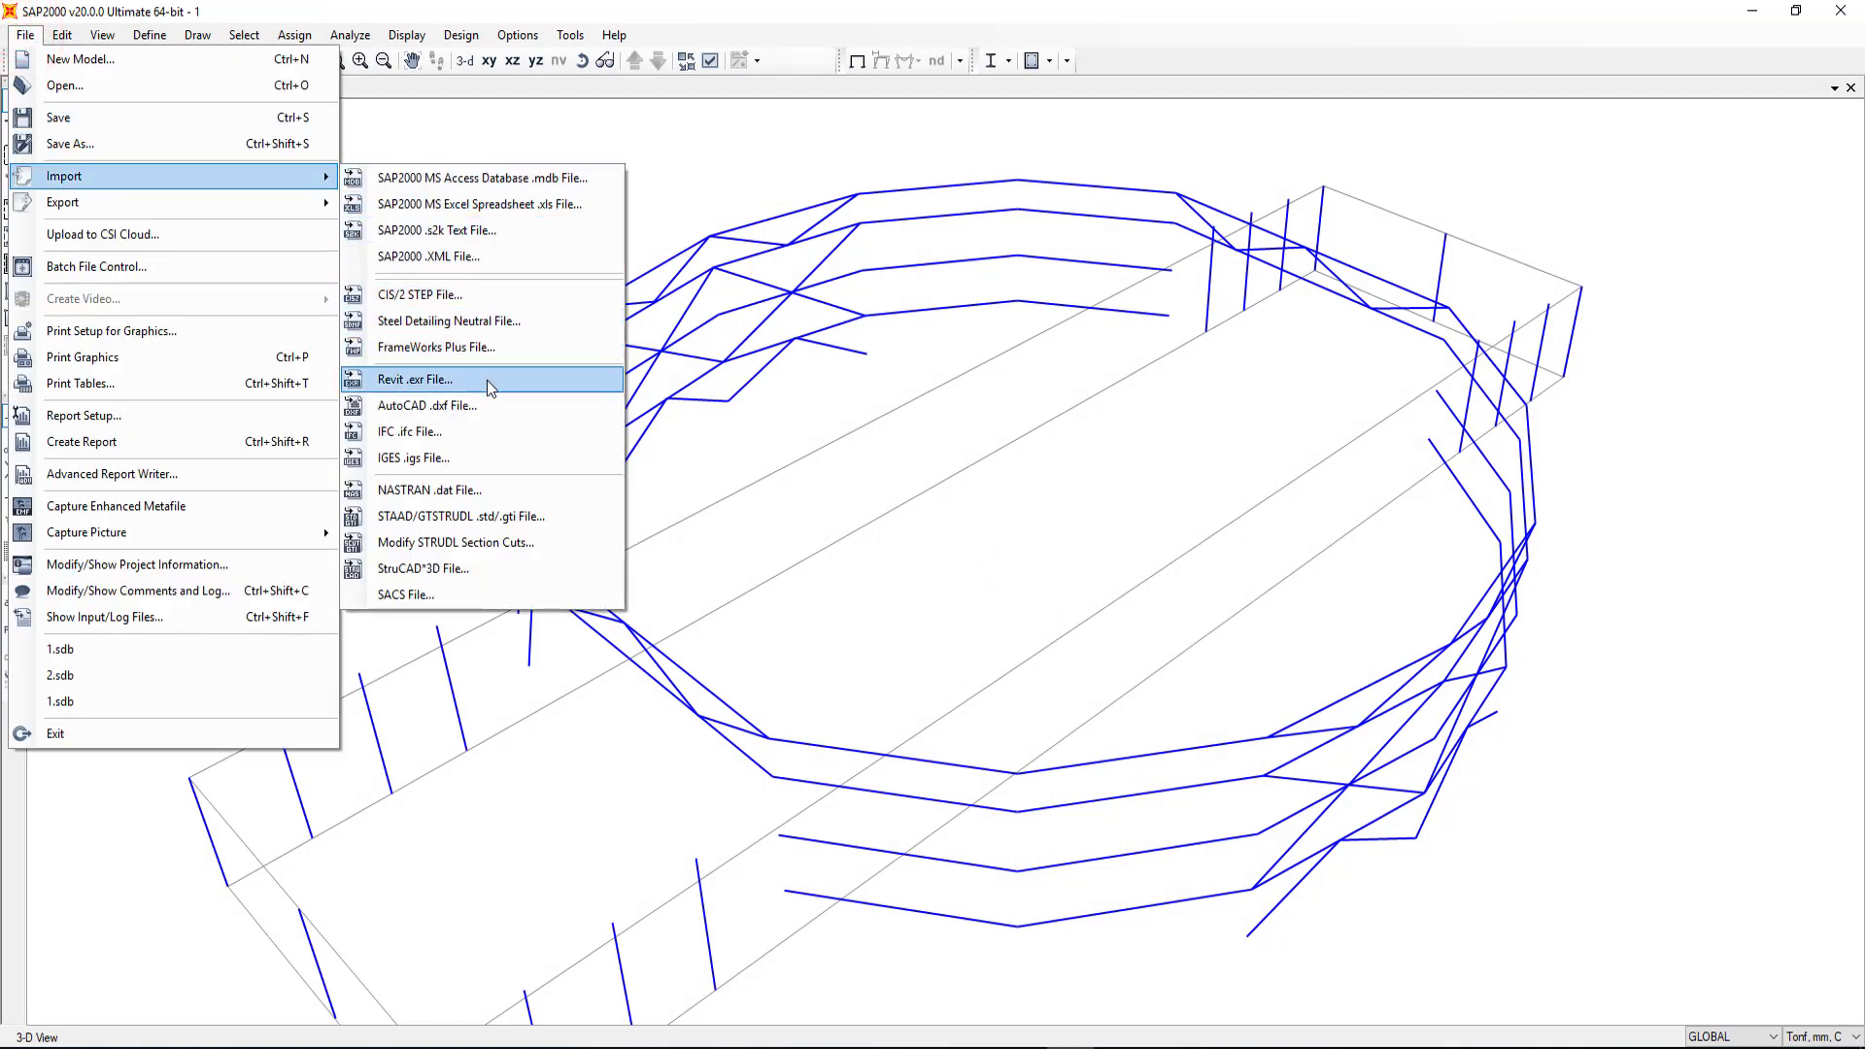
click(443, 409)
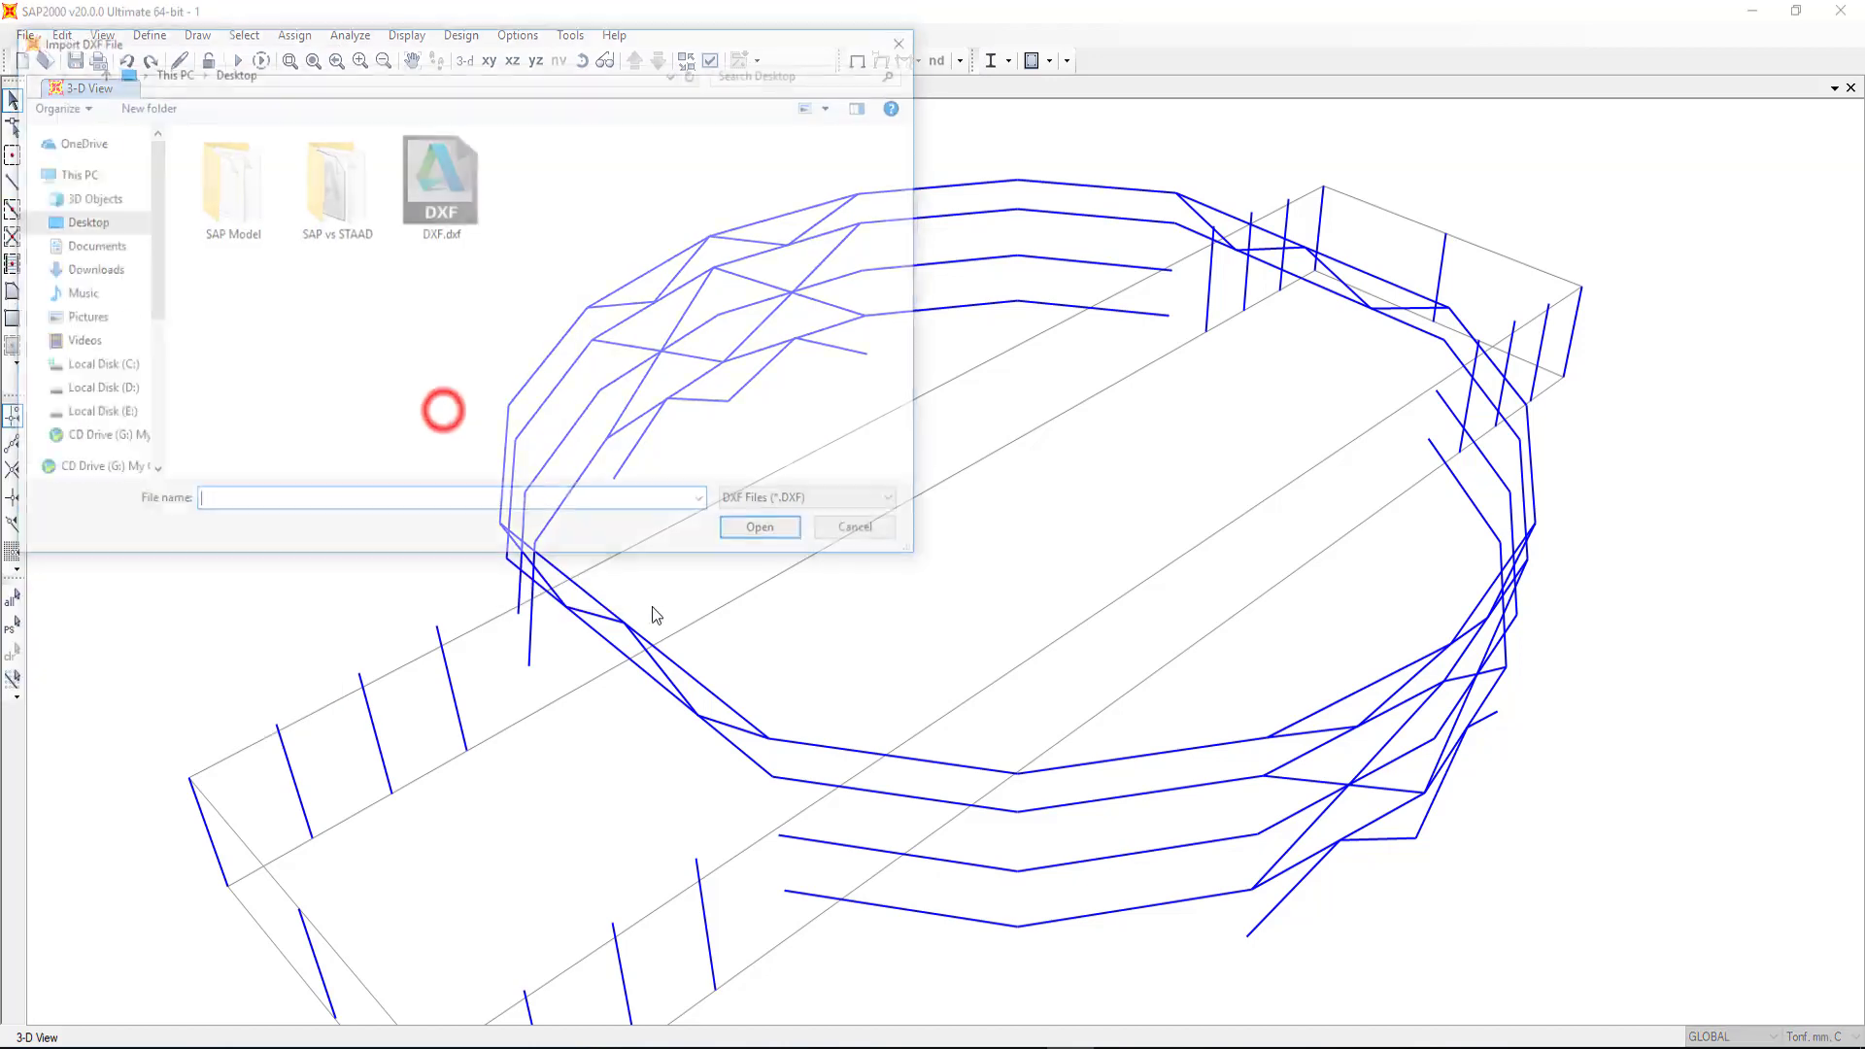
click(453, 231)
click(741, 540)
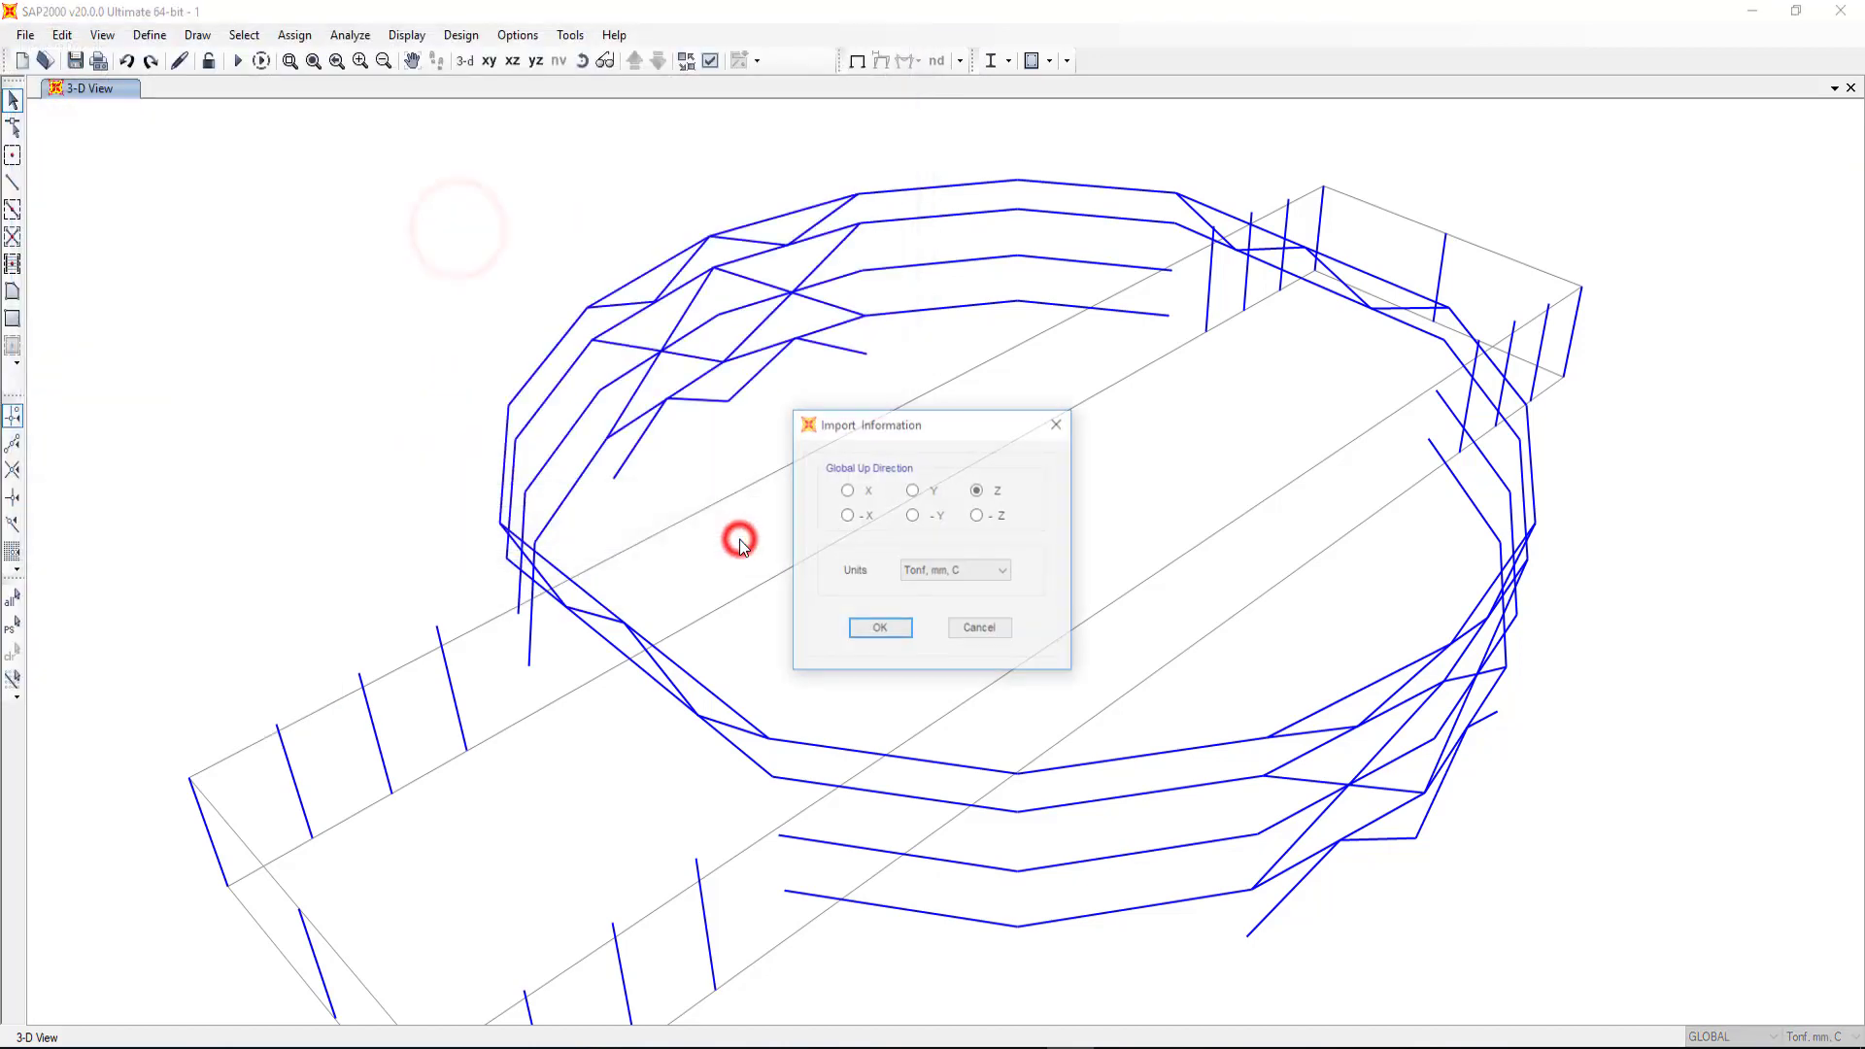
click(891, 630)
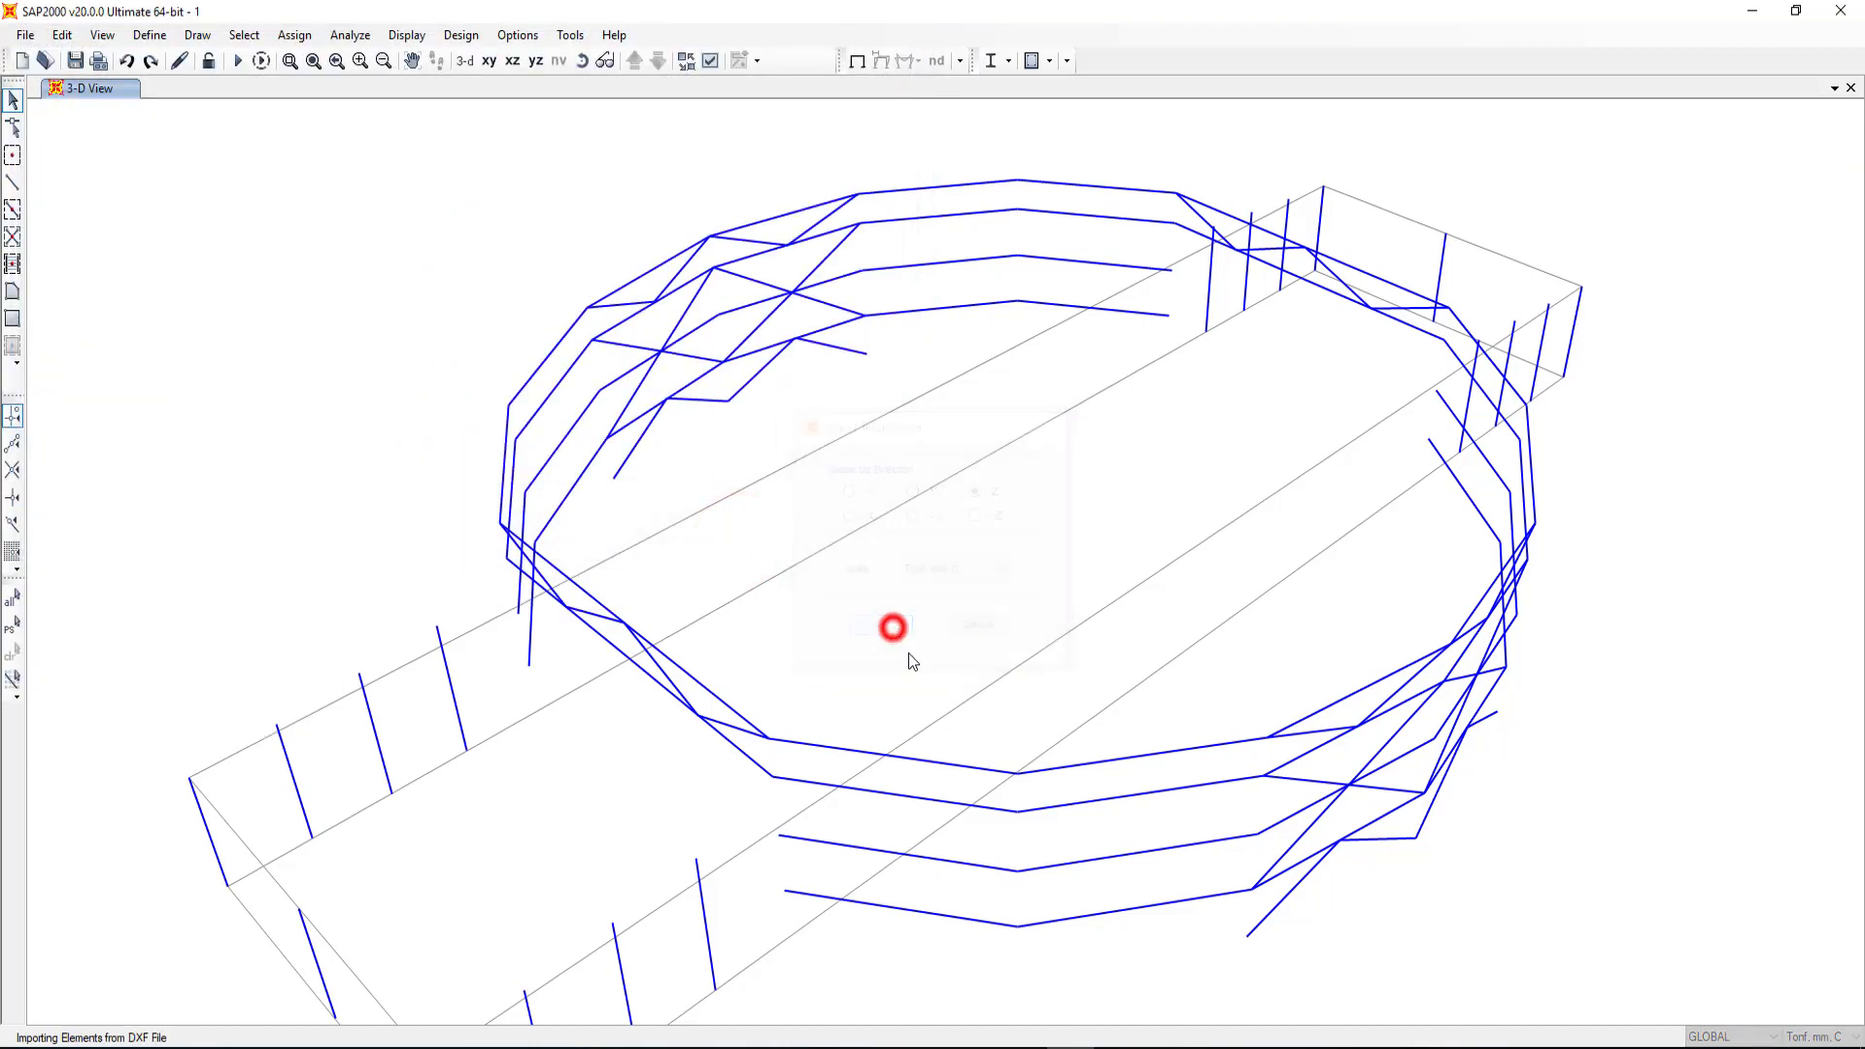
Step: Map layer Col.14m to frames, importing 10 frames, and open Assign to Groups
click(995, 428)
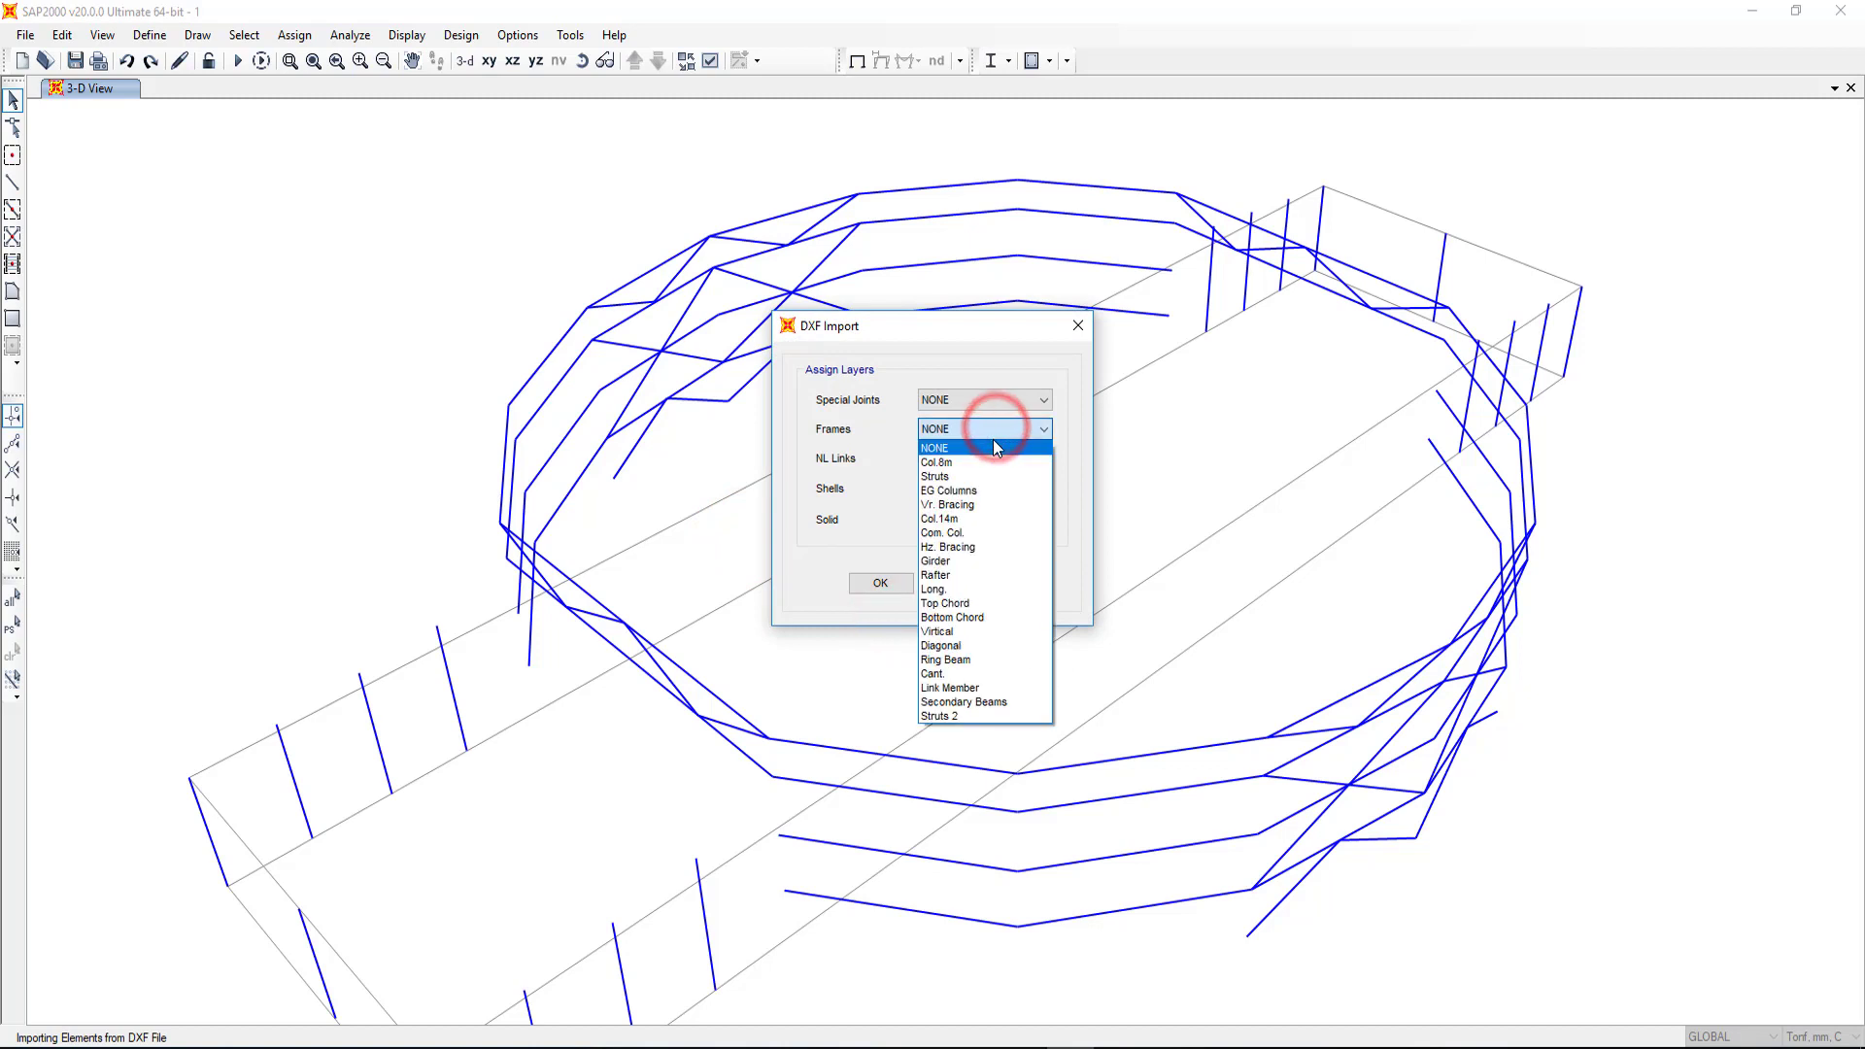
click(971, 522)
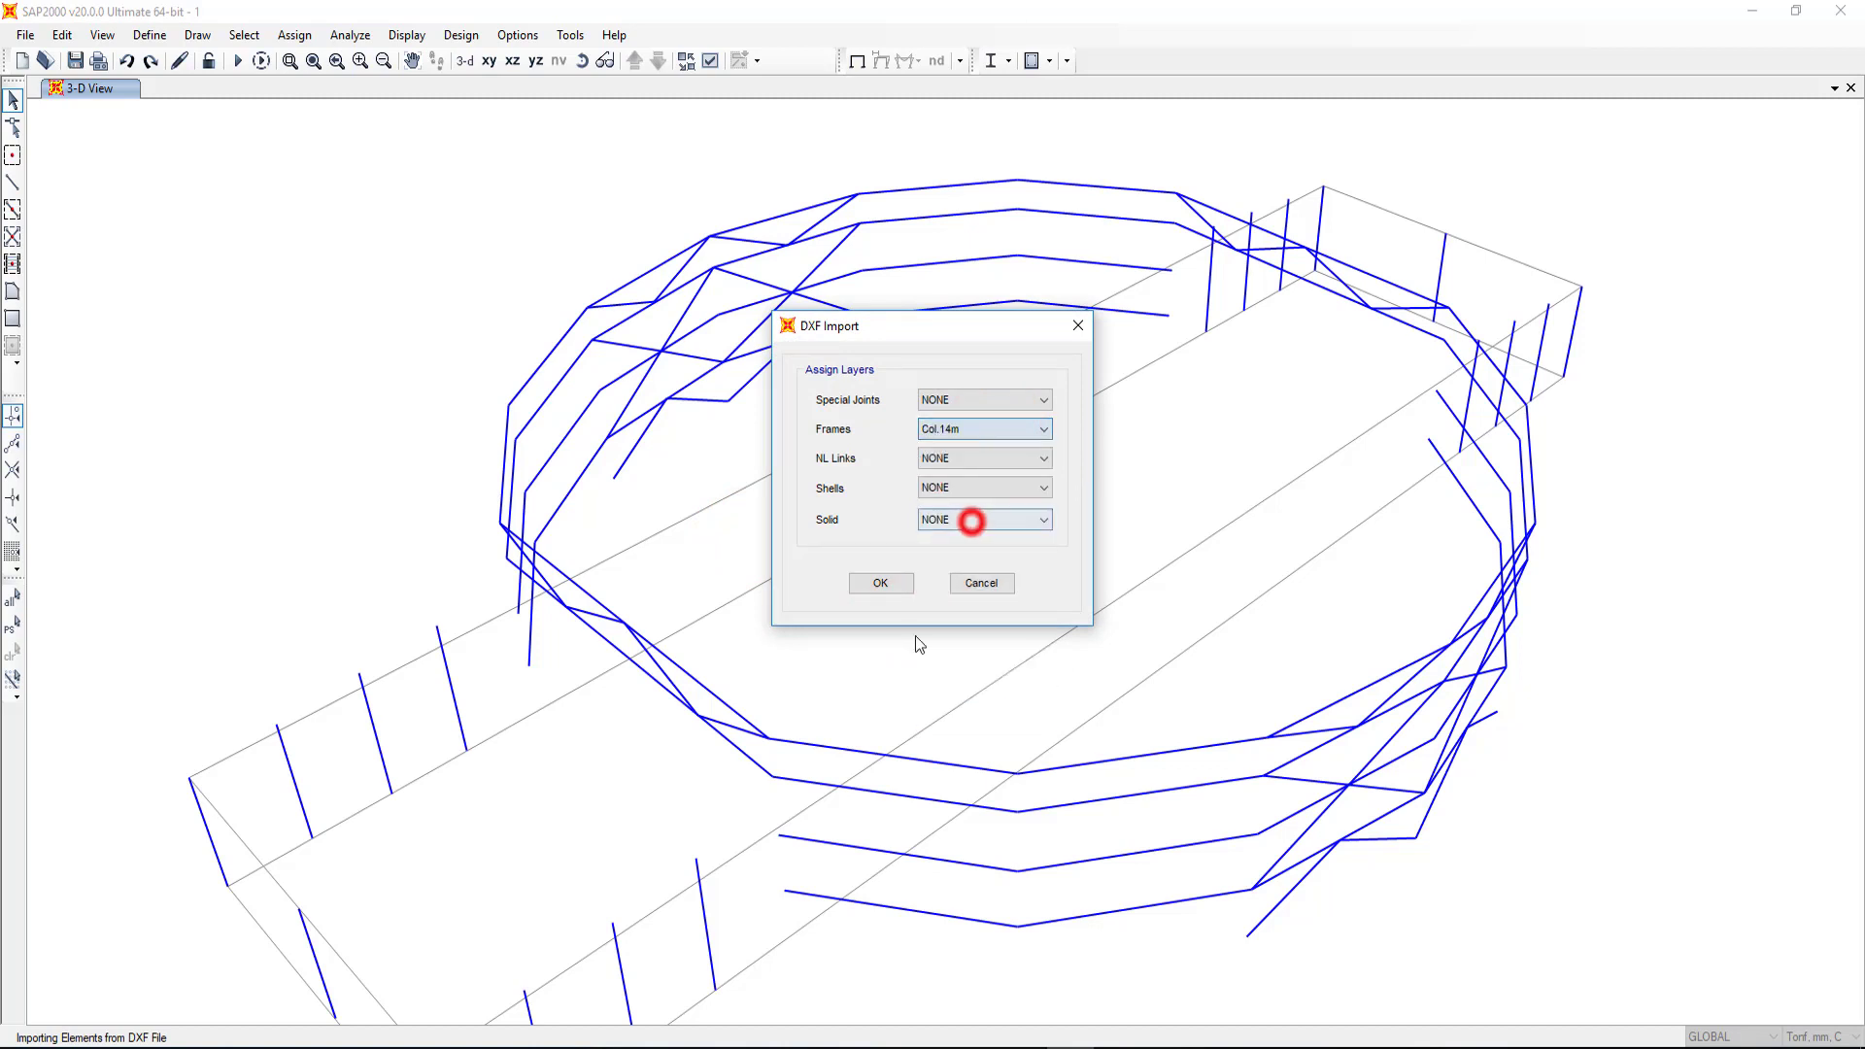
click(880, 586)
scroll(958, 616, up, 5)
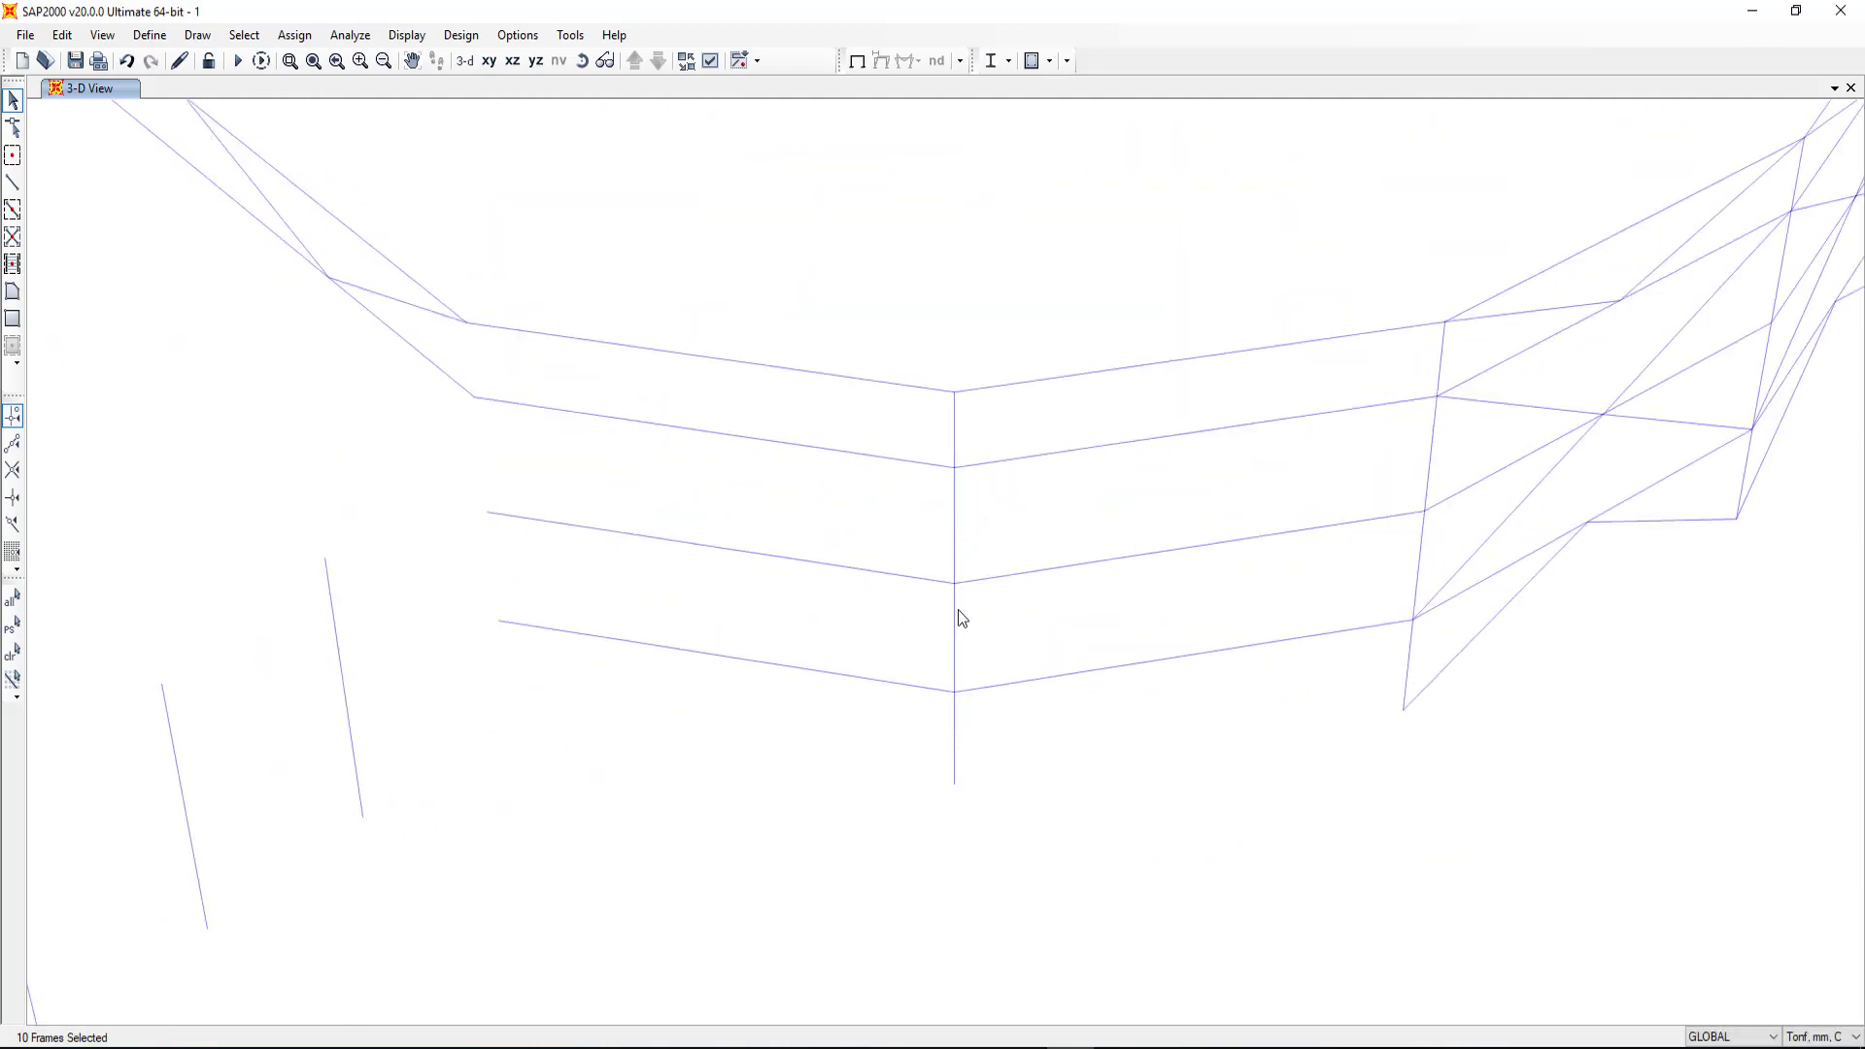
scroll(878, 816, down, 3)
scroll(903, 786, down, 2)
scroll(903, 786, down, 3)
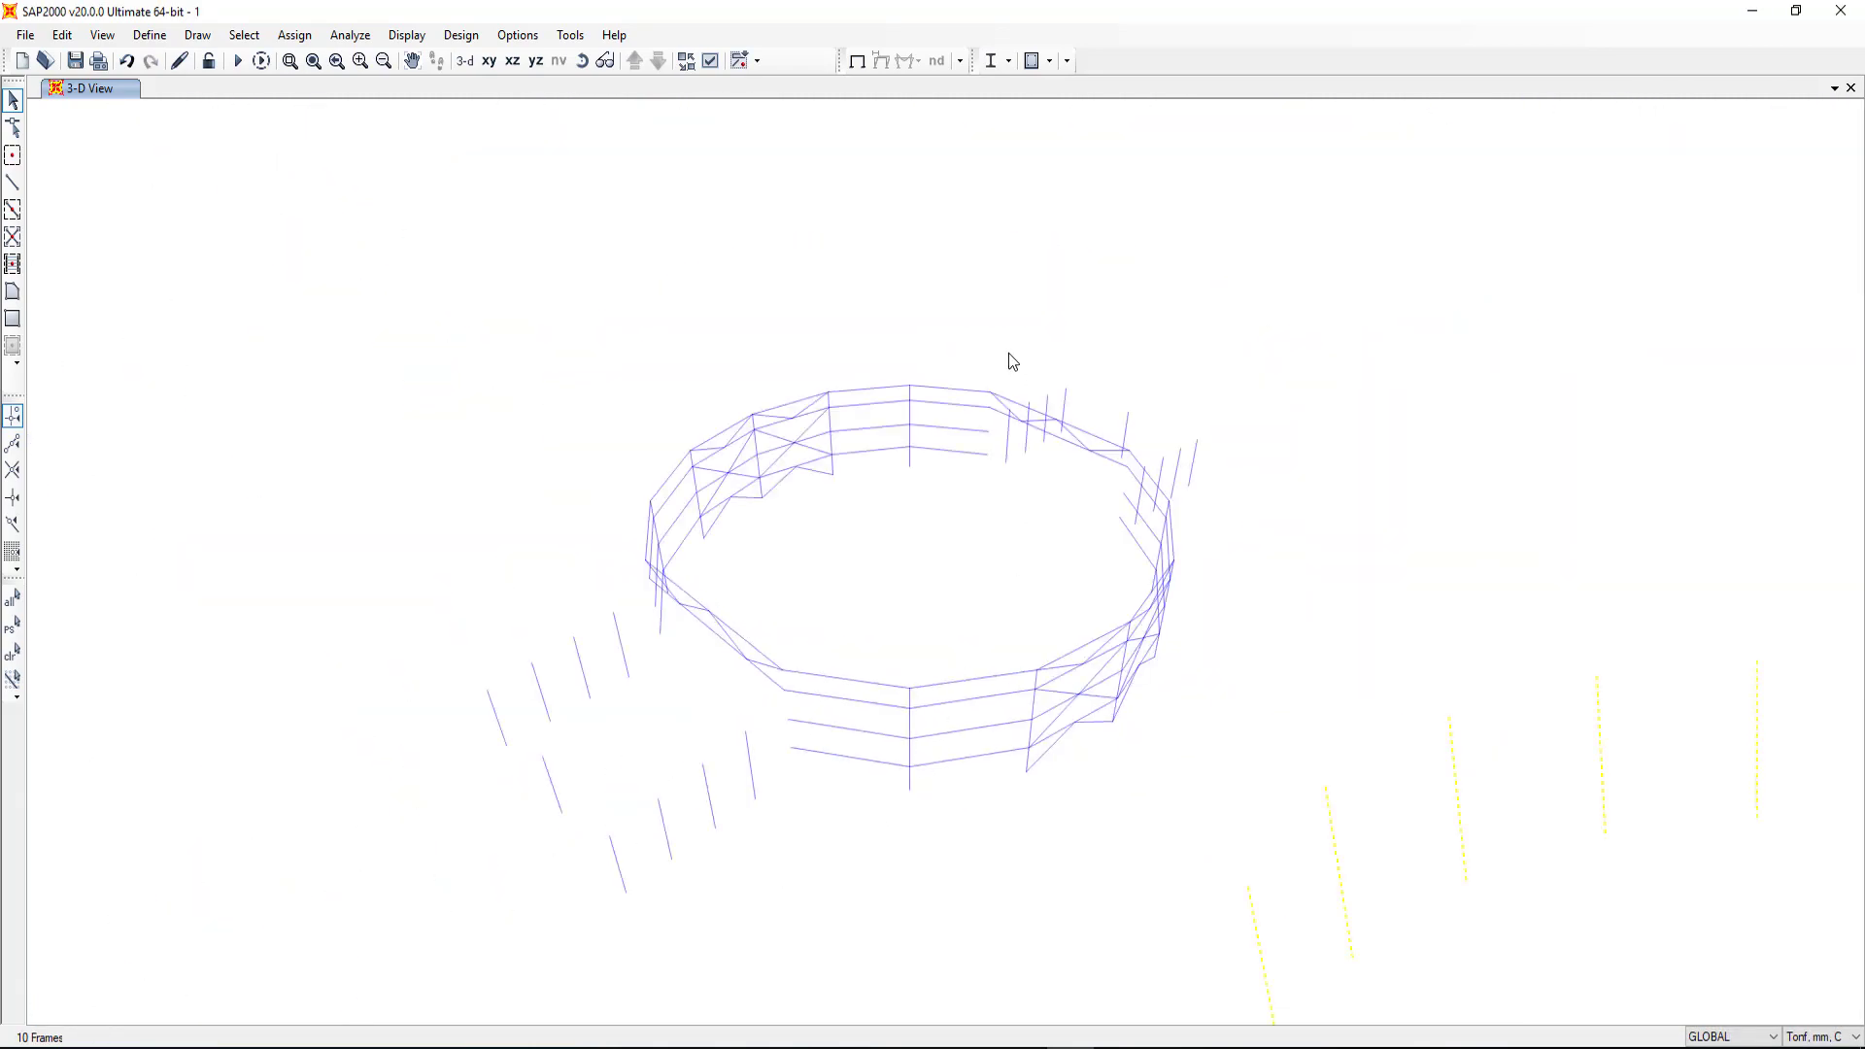
click(296, 36)
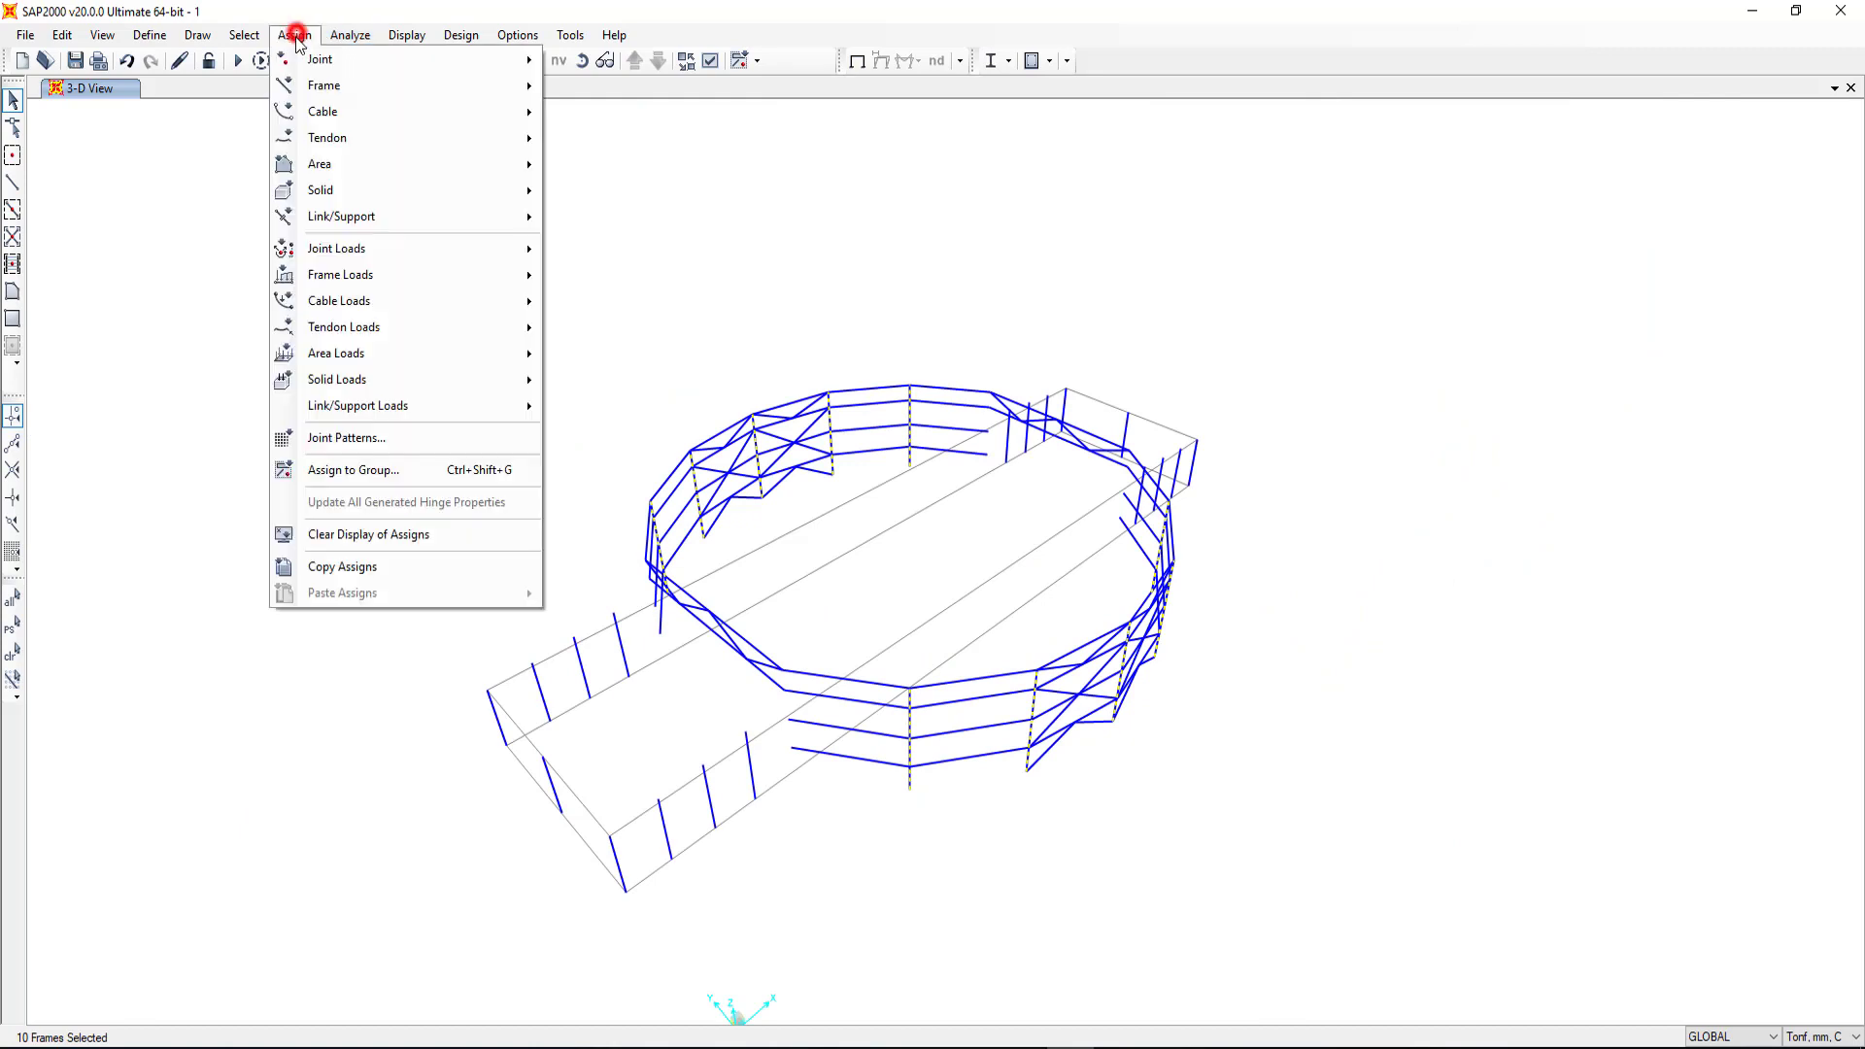
click(530, 475)
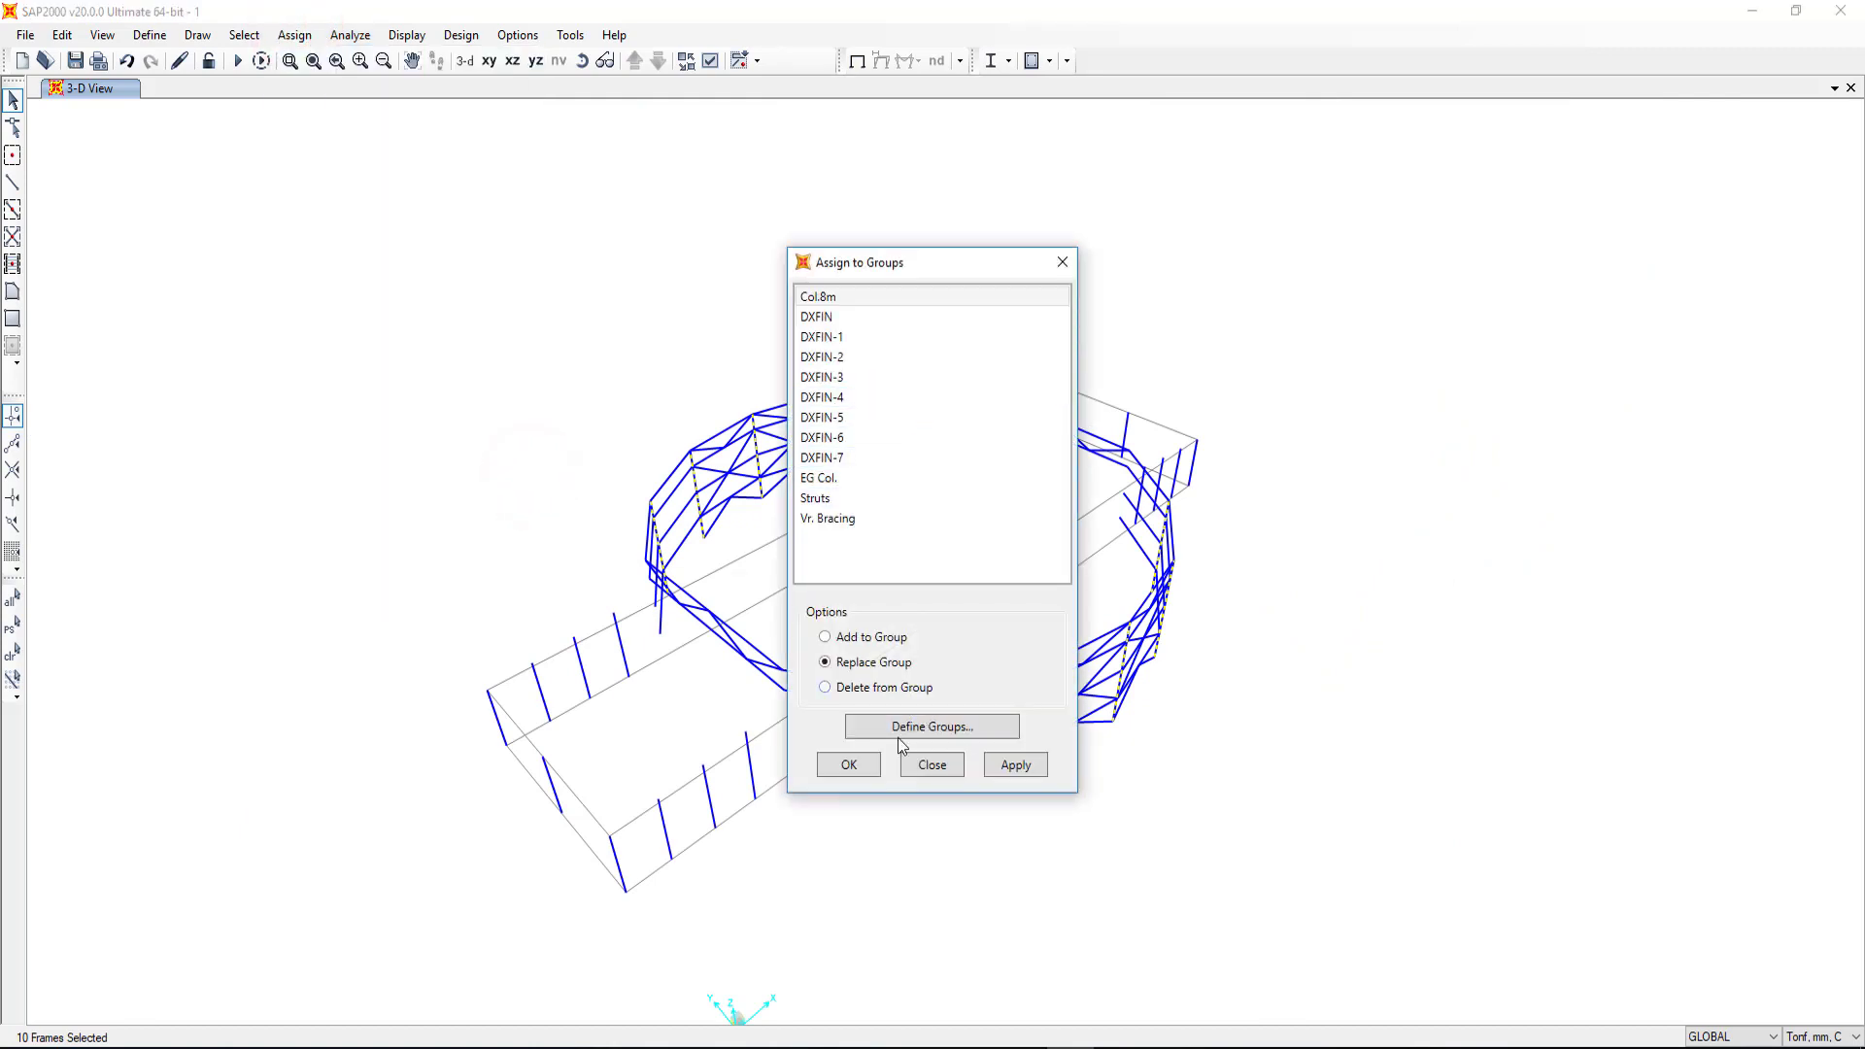
Step: Define new groups Col. 14m and Struts 2
click(978, 733)
click(1020, 437)
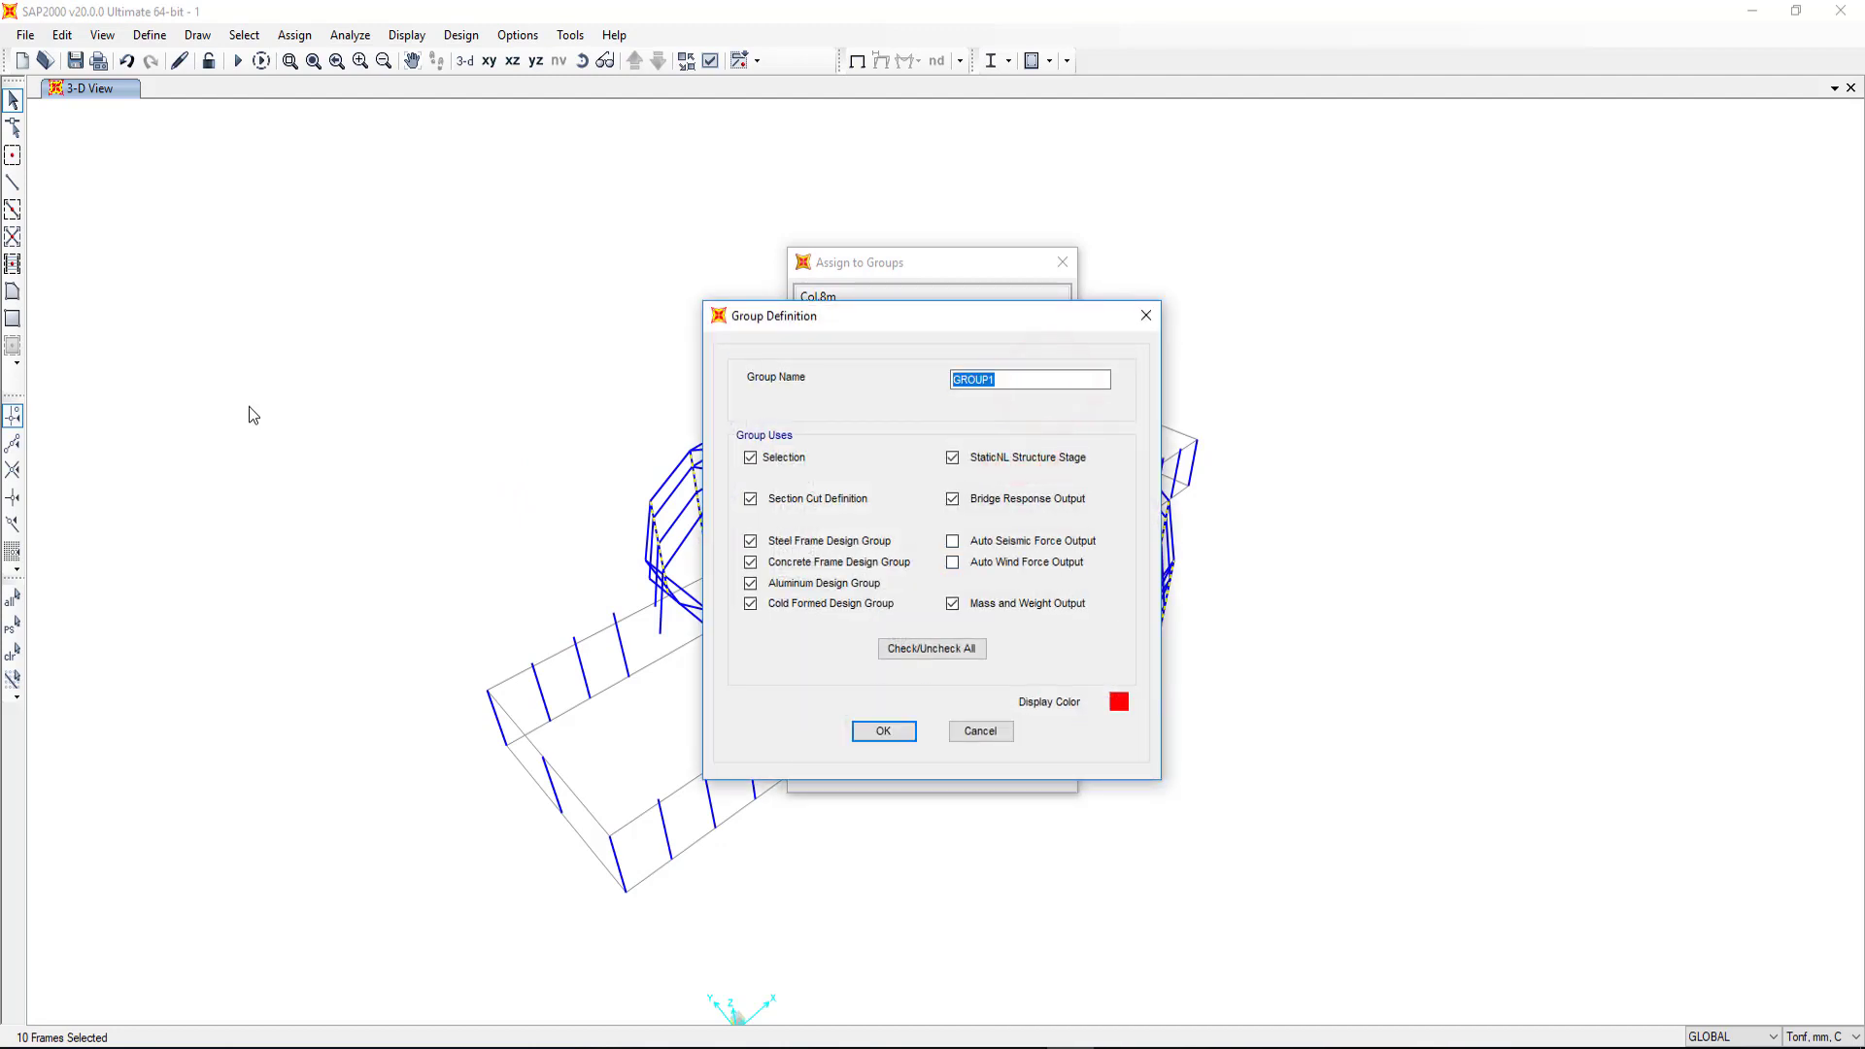
text(Col.)
text( 14m)
click(898, 733)
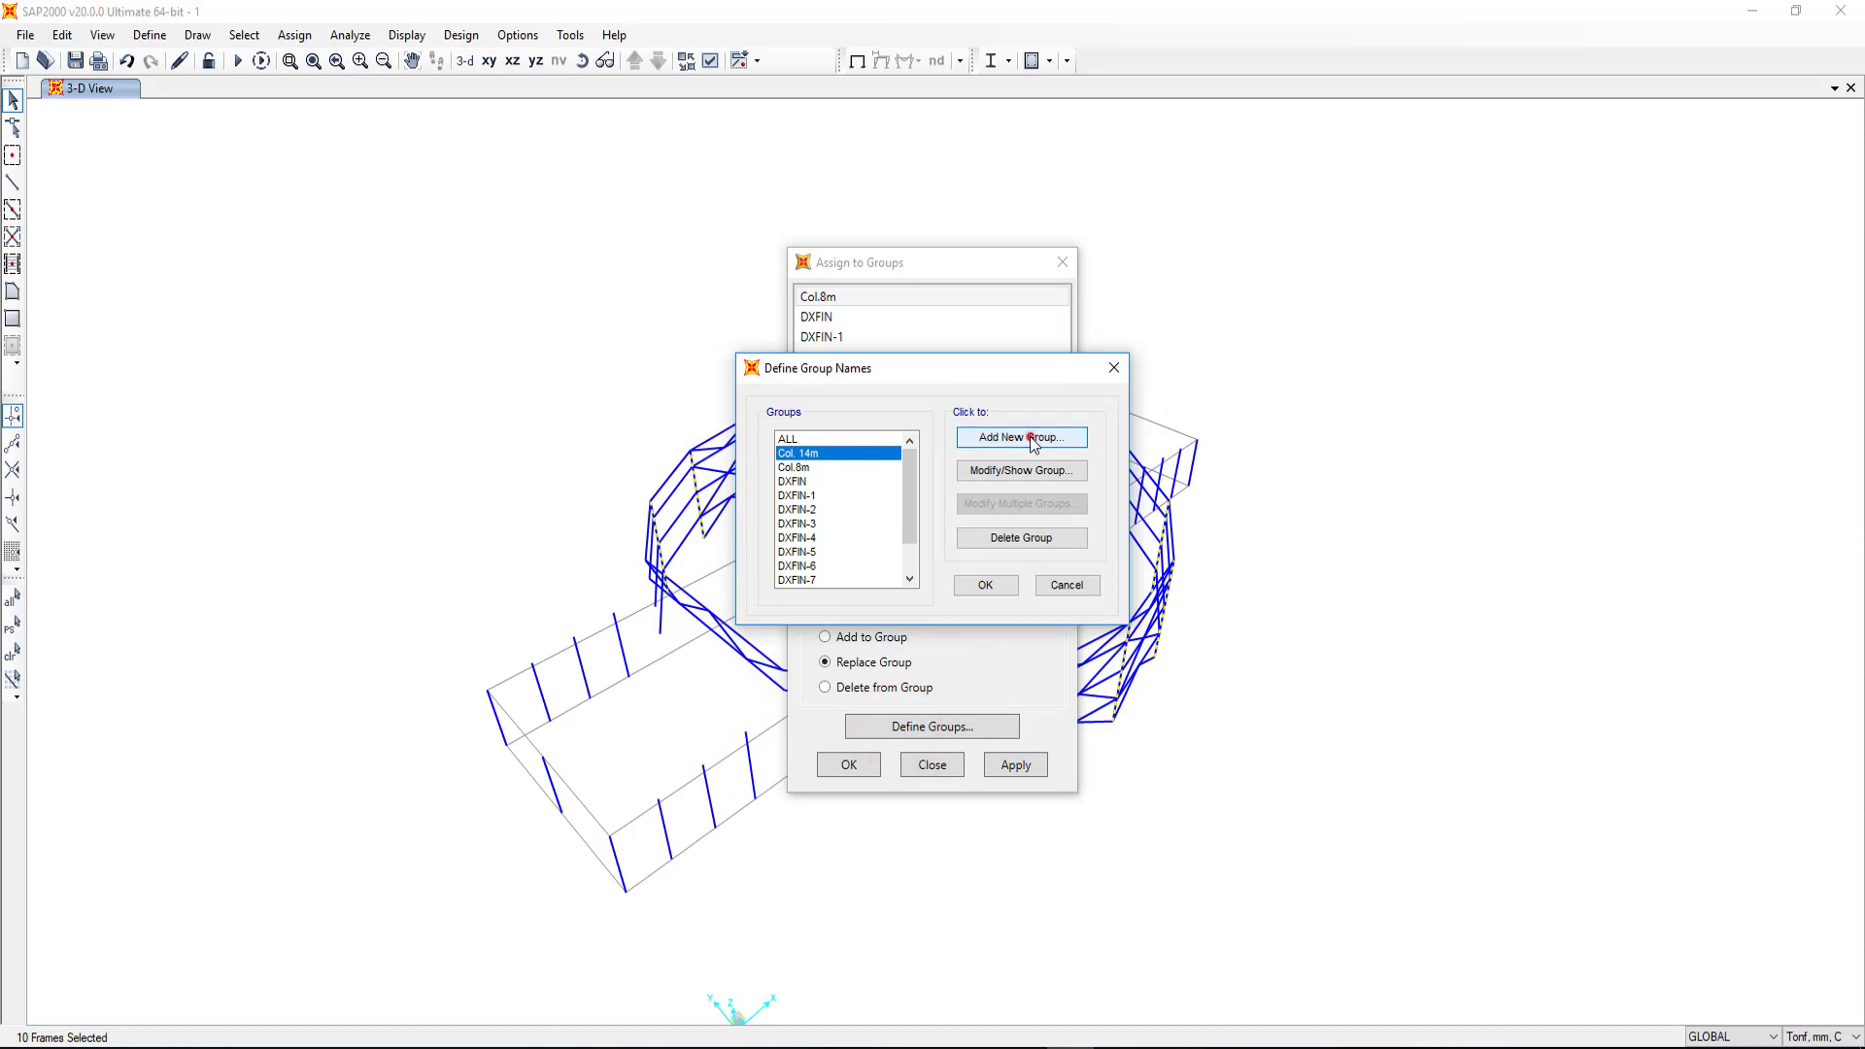
click(1032, 439)
double_click(1010, 383)
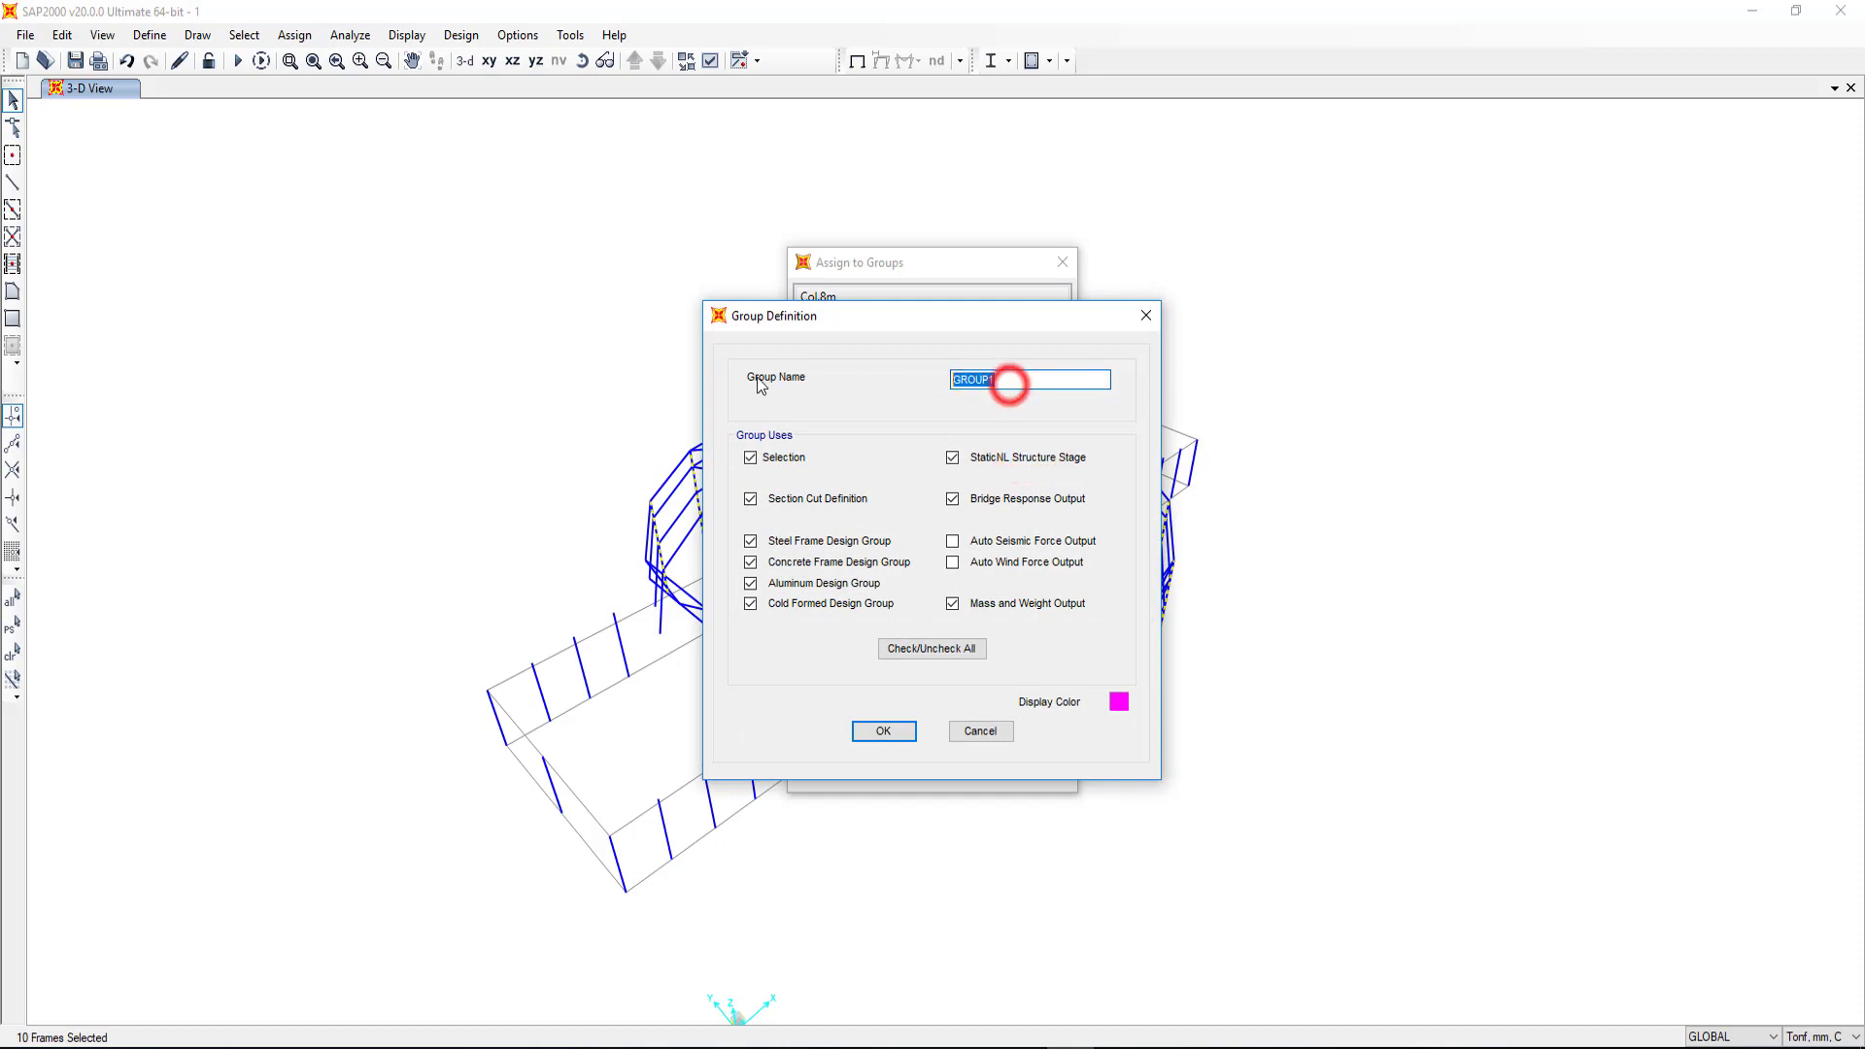
text(Struts 2)
click(911, 734)
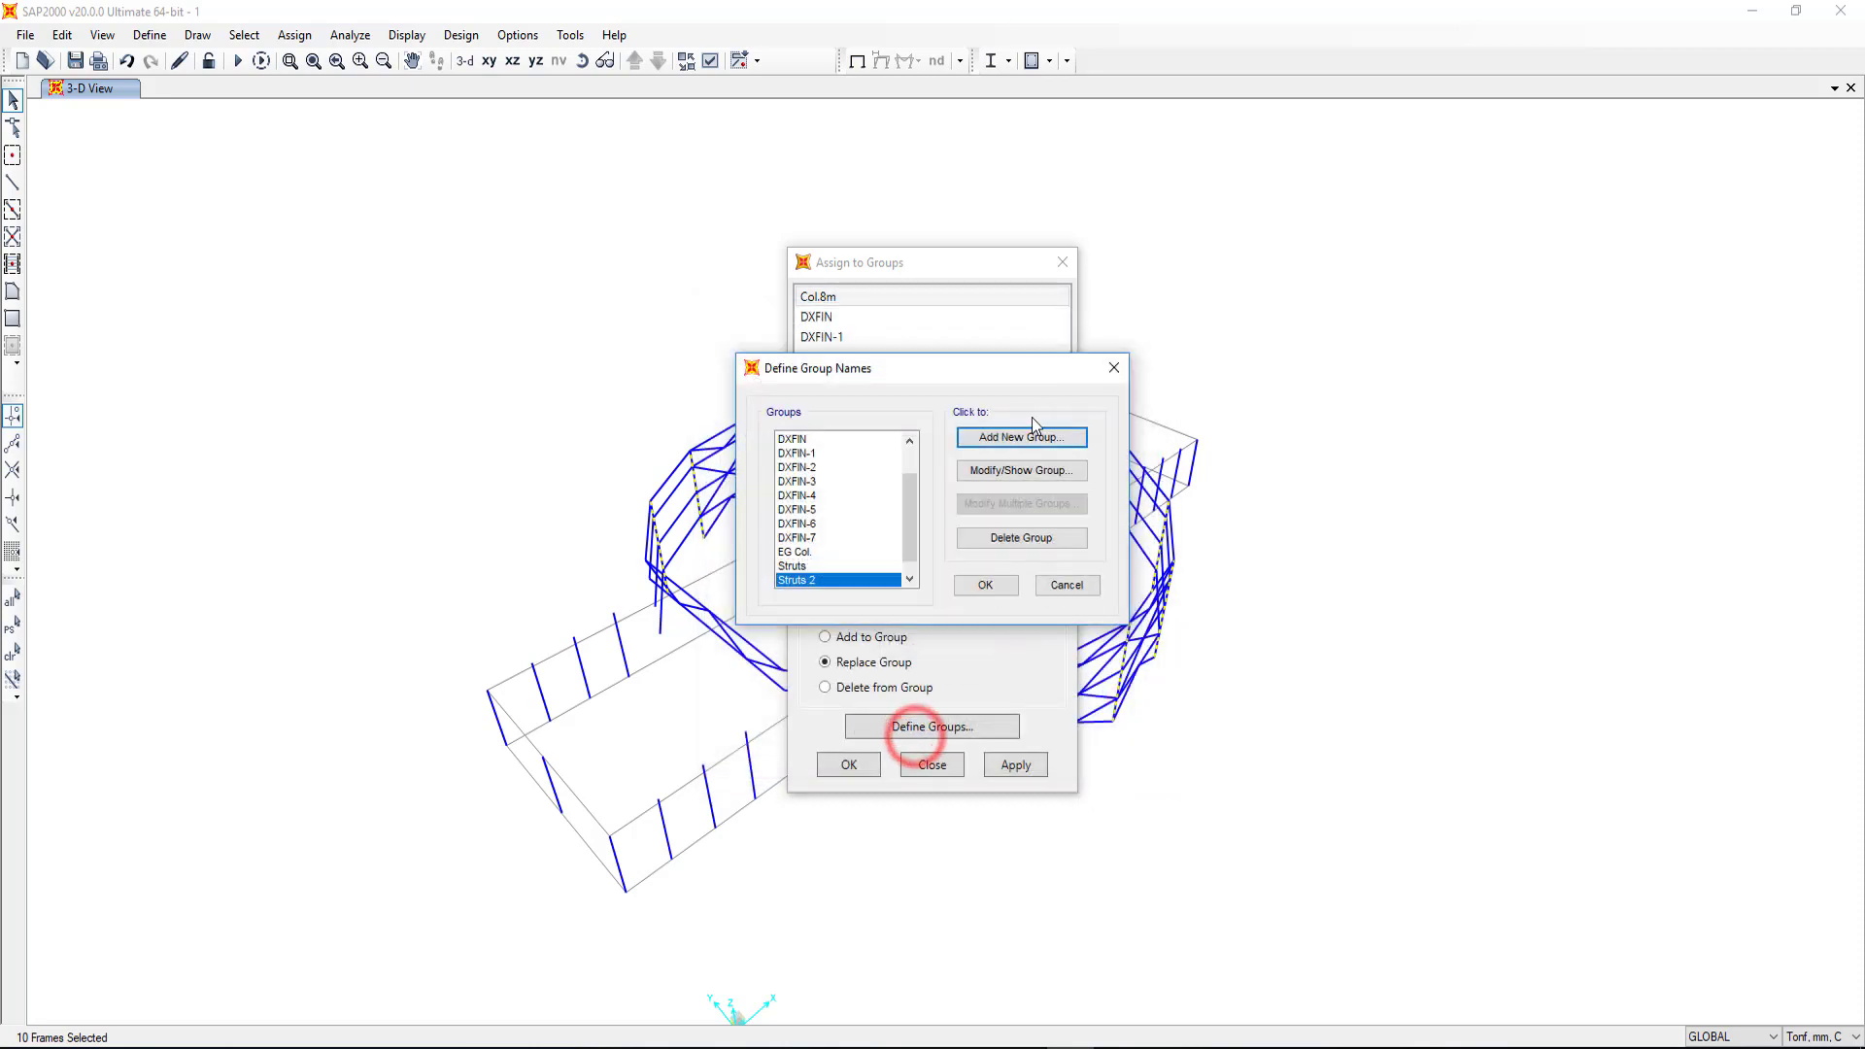
Step: Add groups Rafters, Girders and Hz Bracing
click(1033, 435)
double_click(1018, 383)
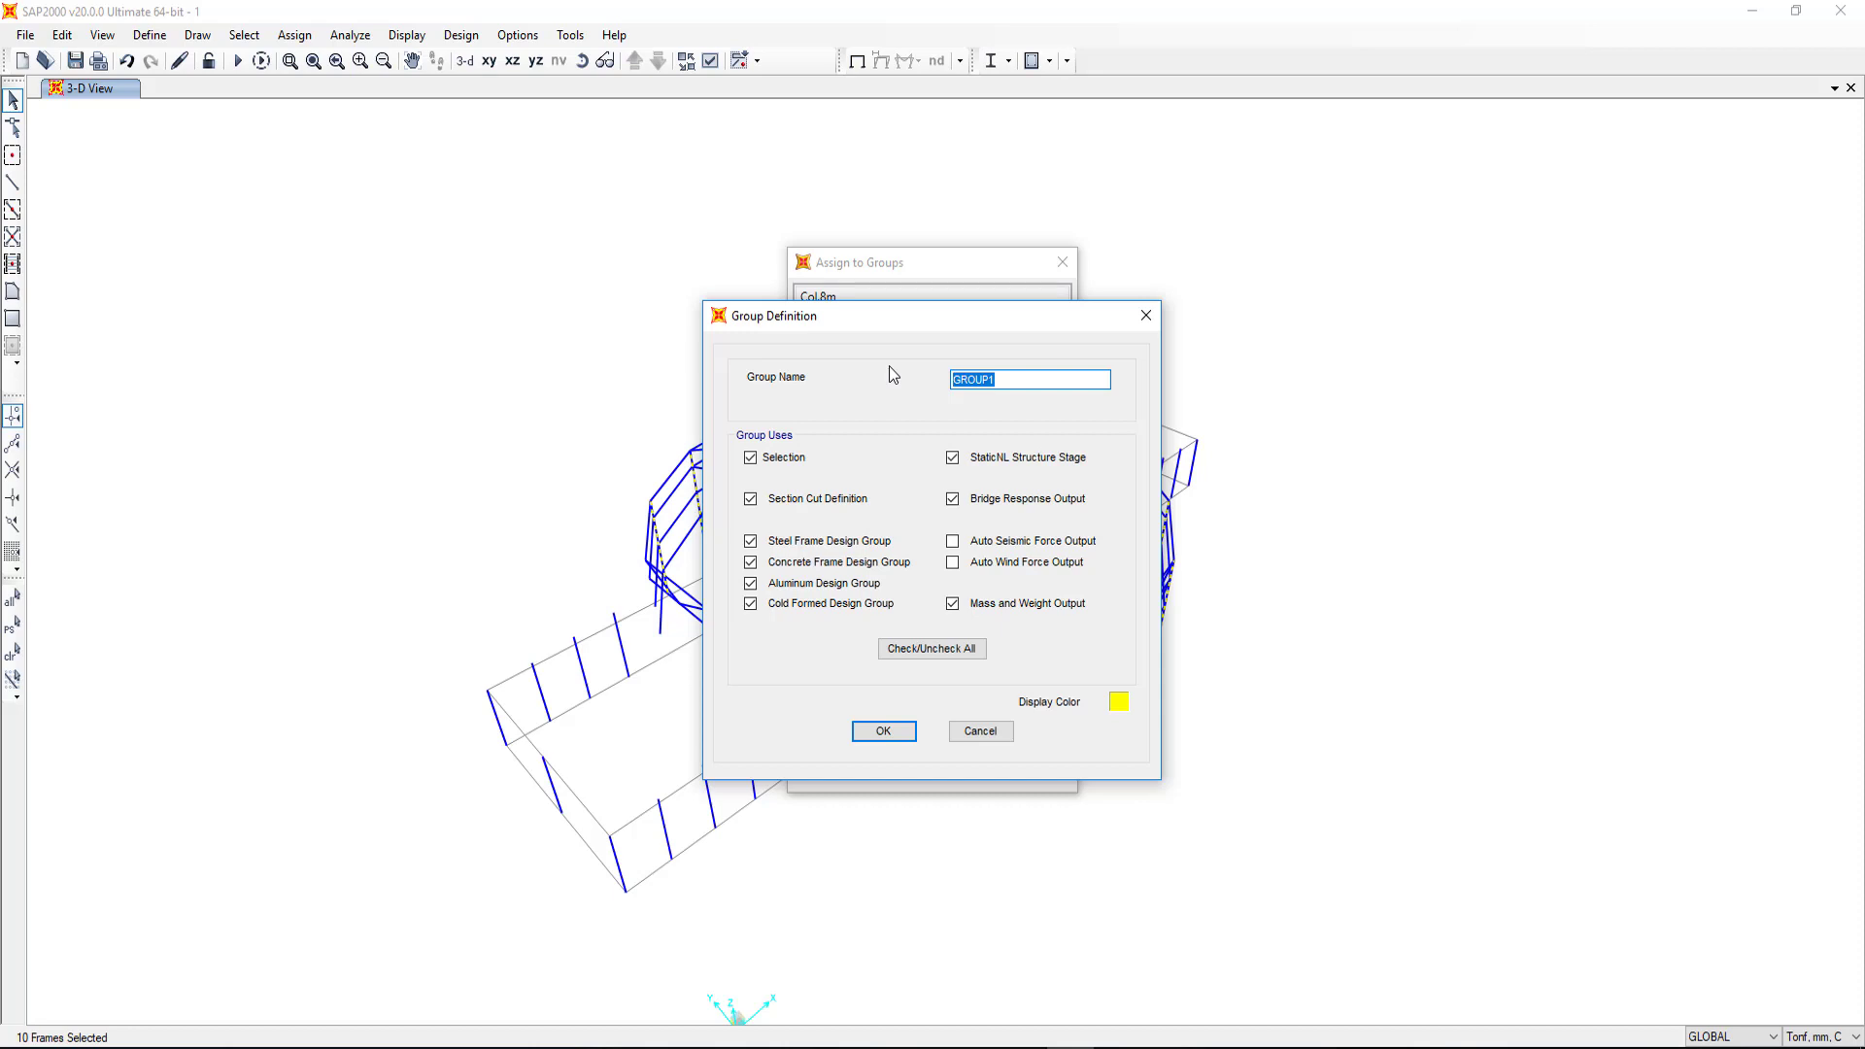
text(R)
click(885, 733)
click(1020, 437)
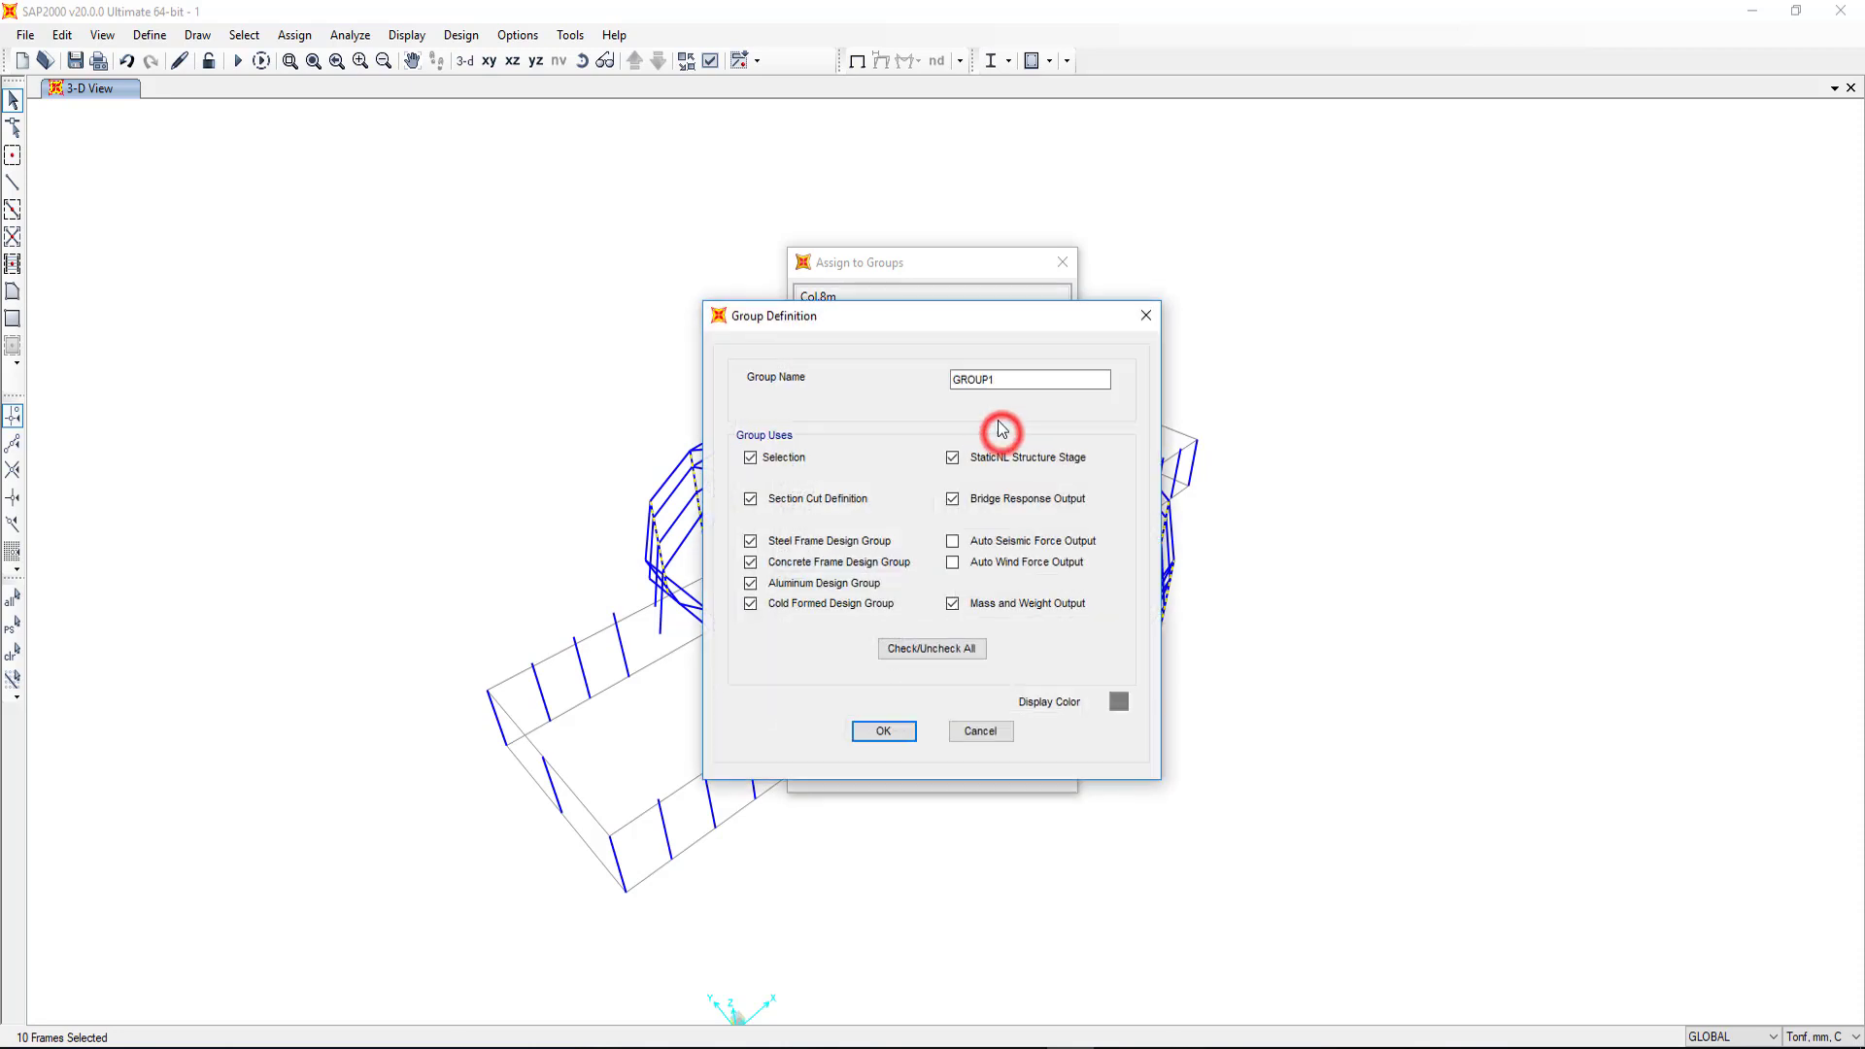
double_click(1022, 379)
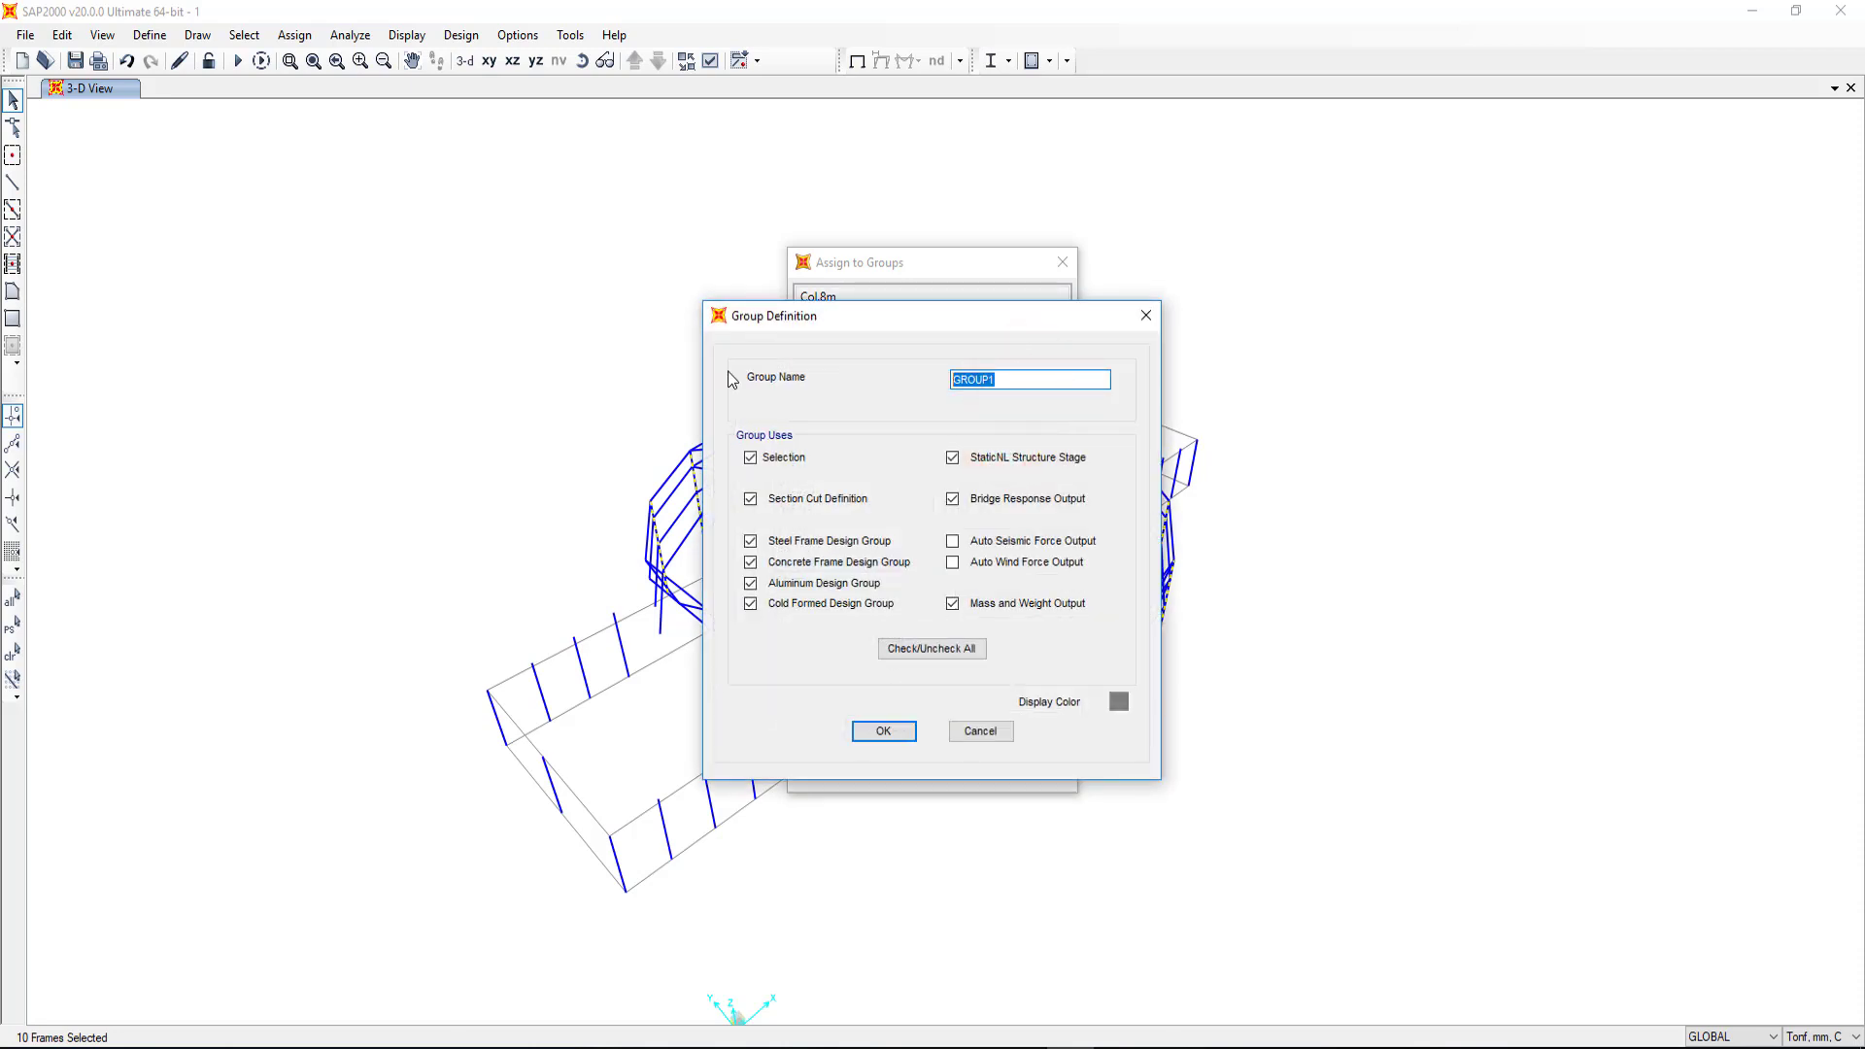
text(Girders)
click(884, 733)
click(1024, 439)
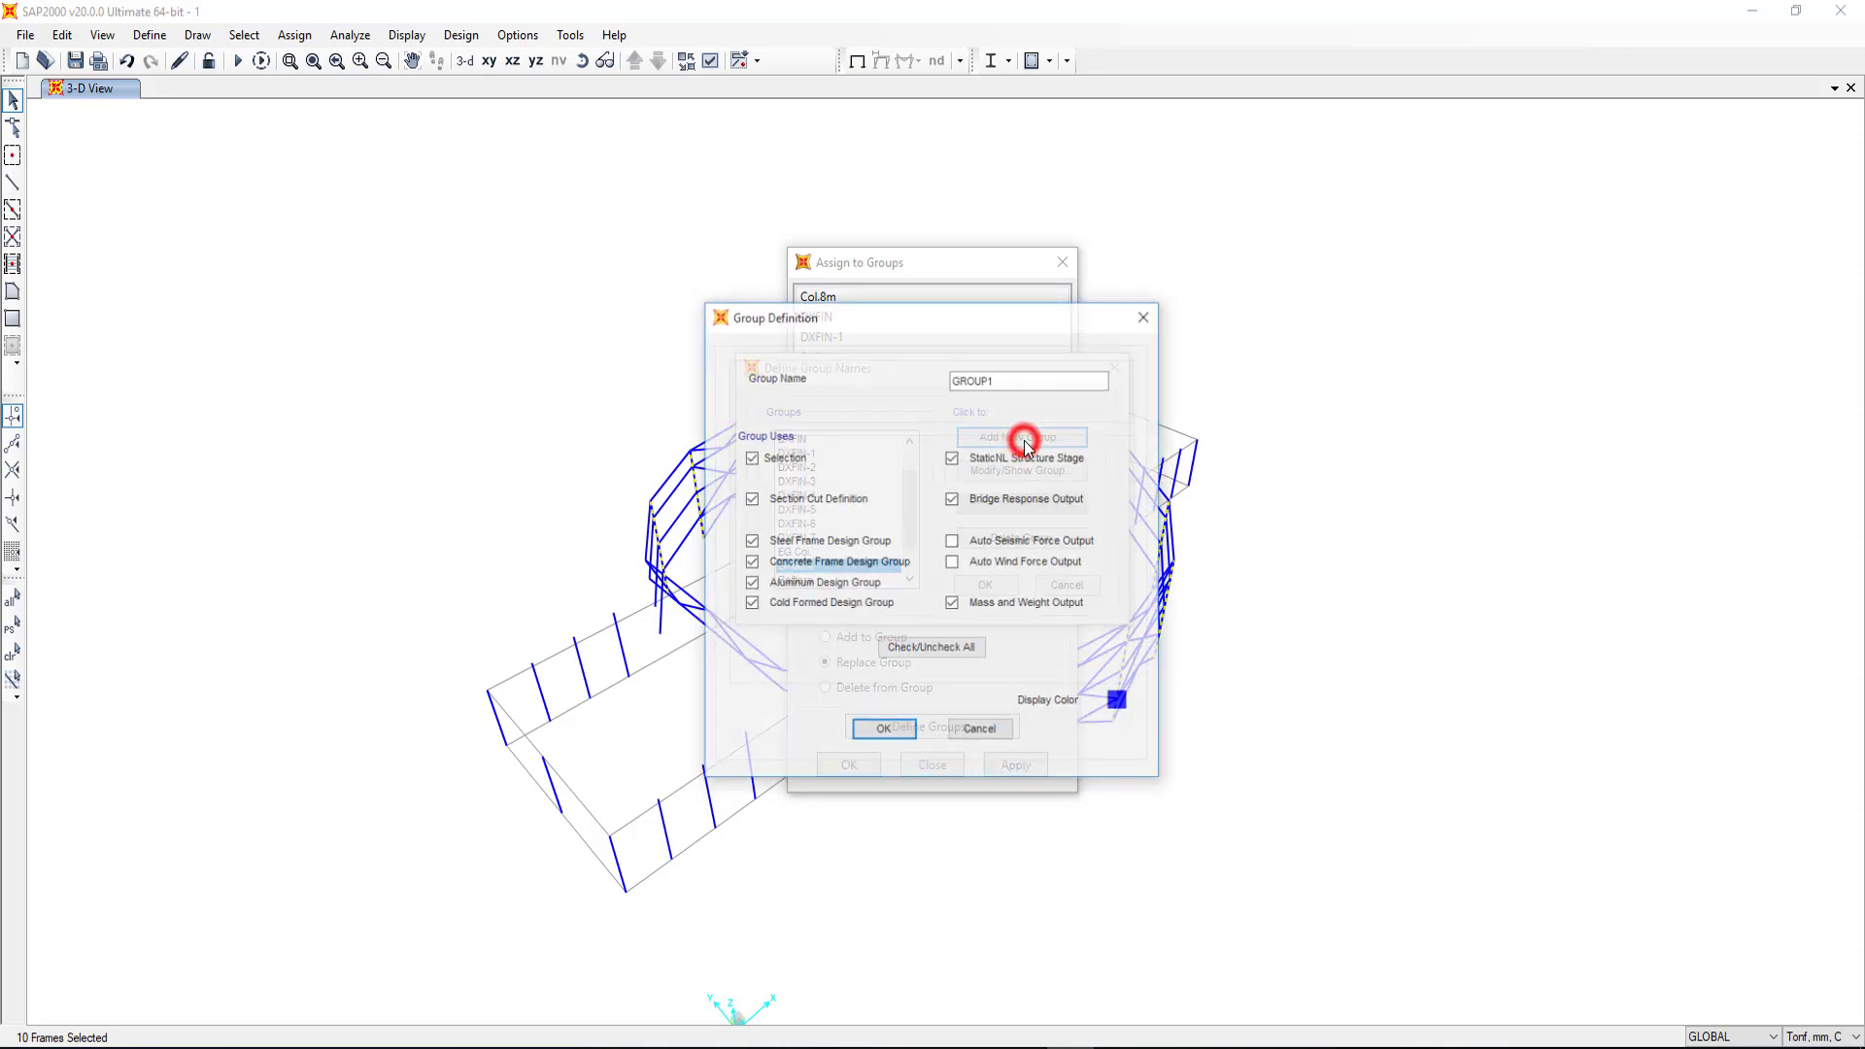
double_click(1011, 379)
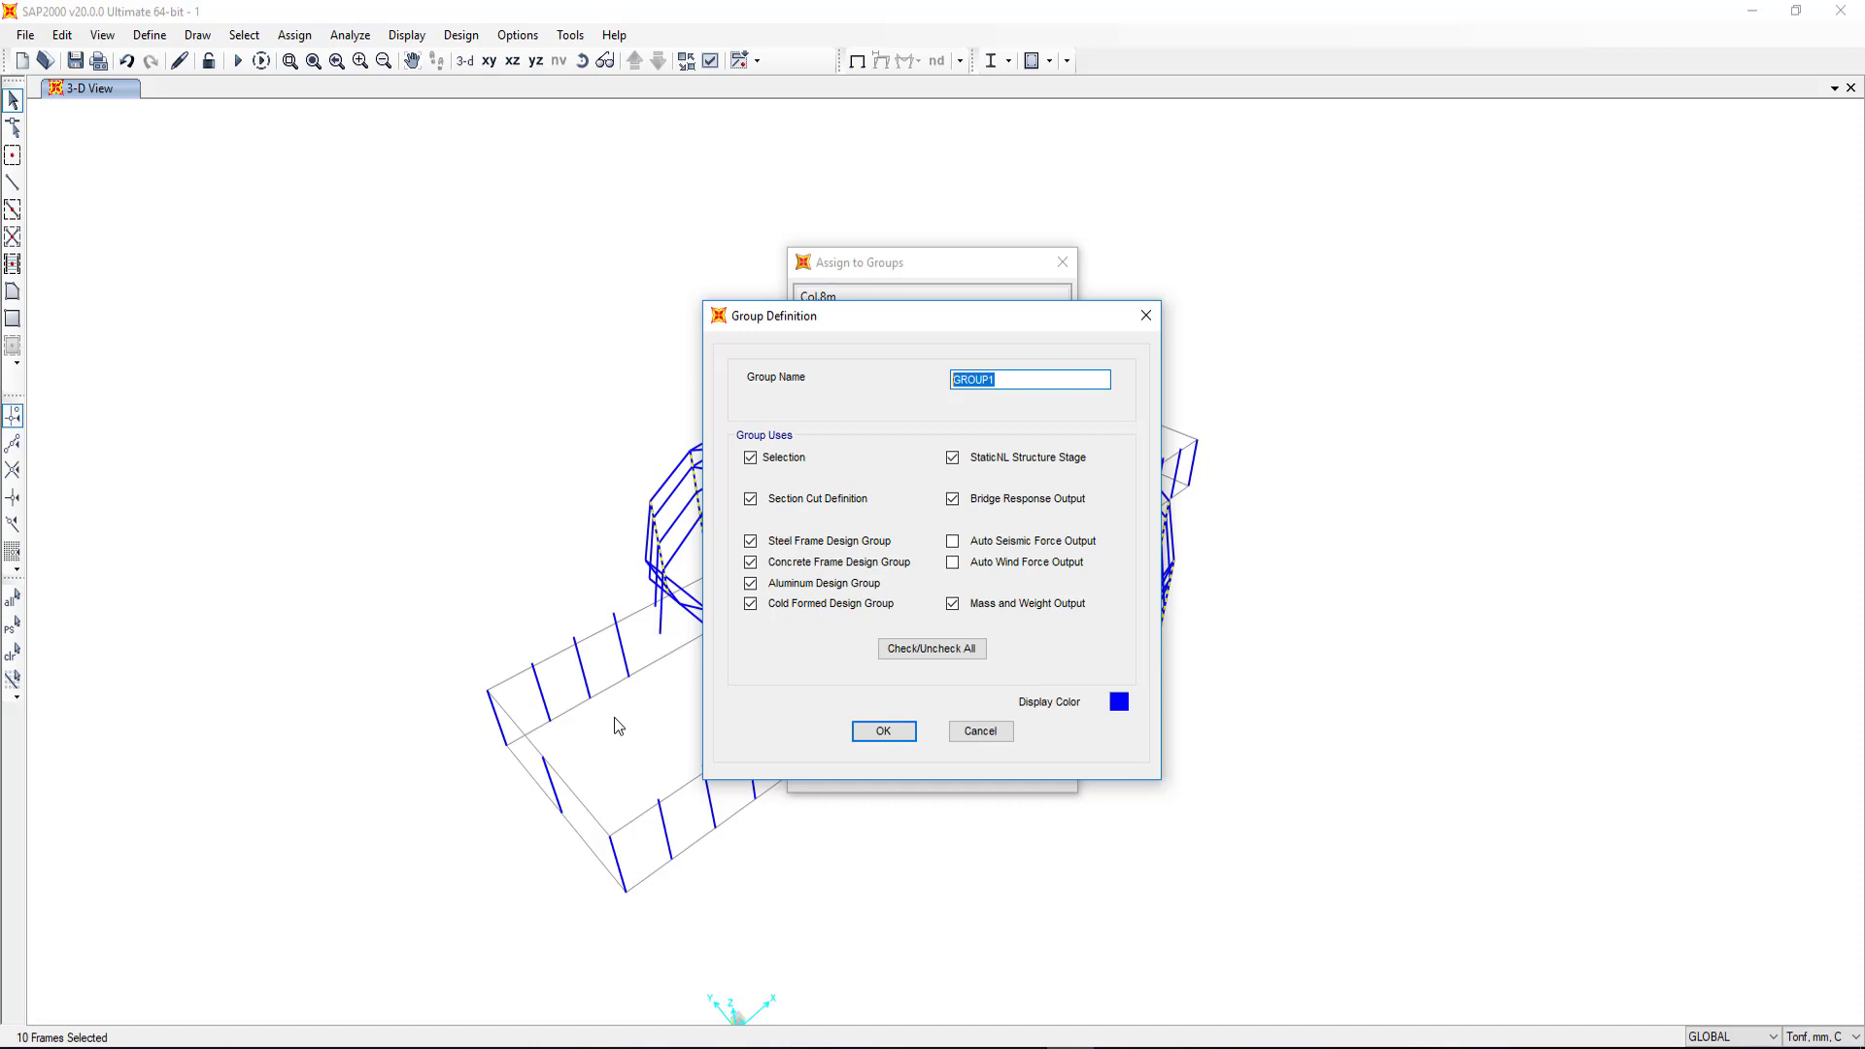
text(Hz Bracing)
click(898, 728)
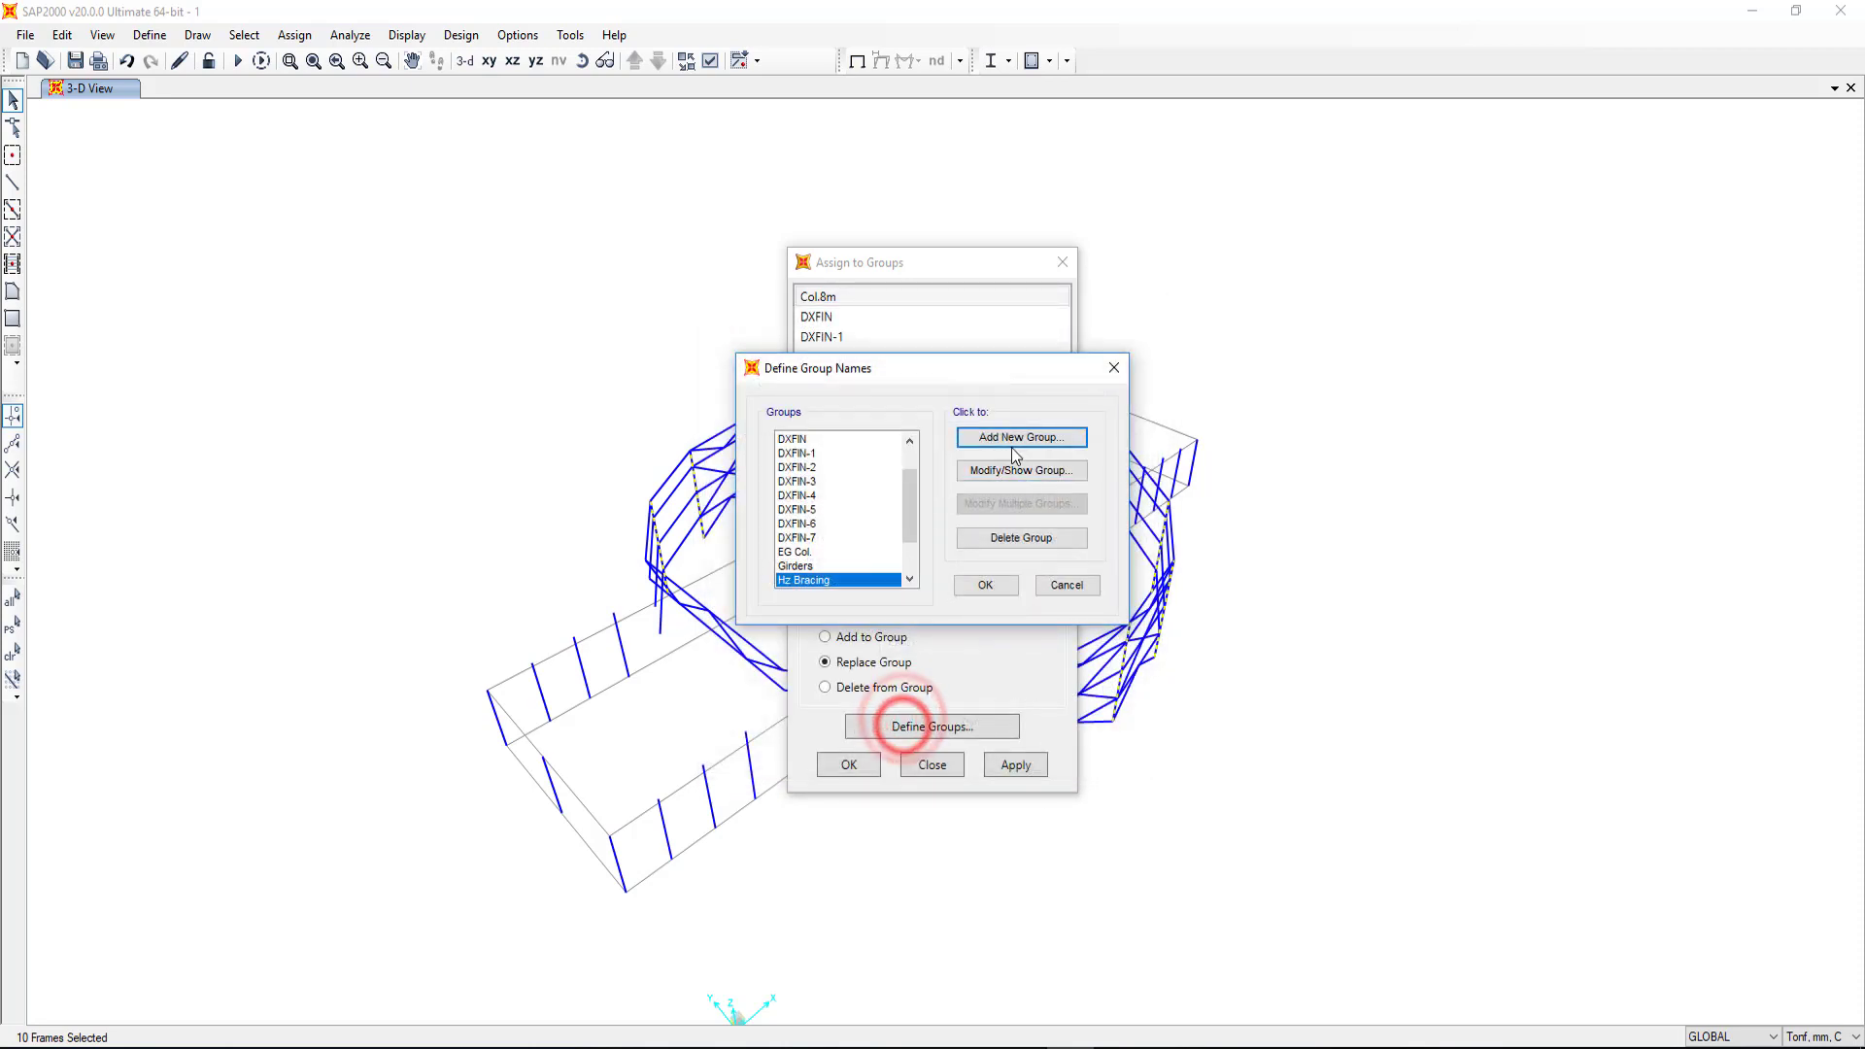
Step: Add new groups Top Chord and Bottom Chord
click(1015, 439)
double_click(1018, 378)
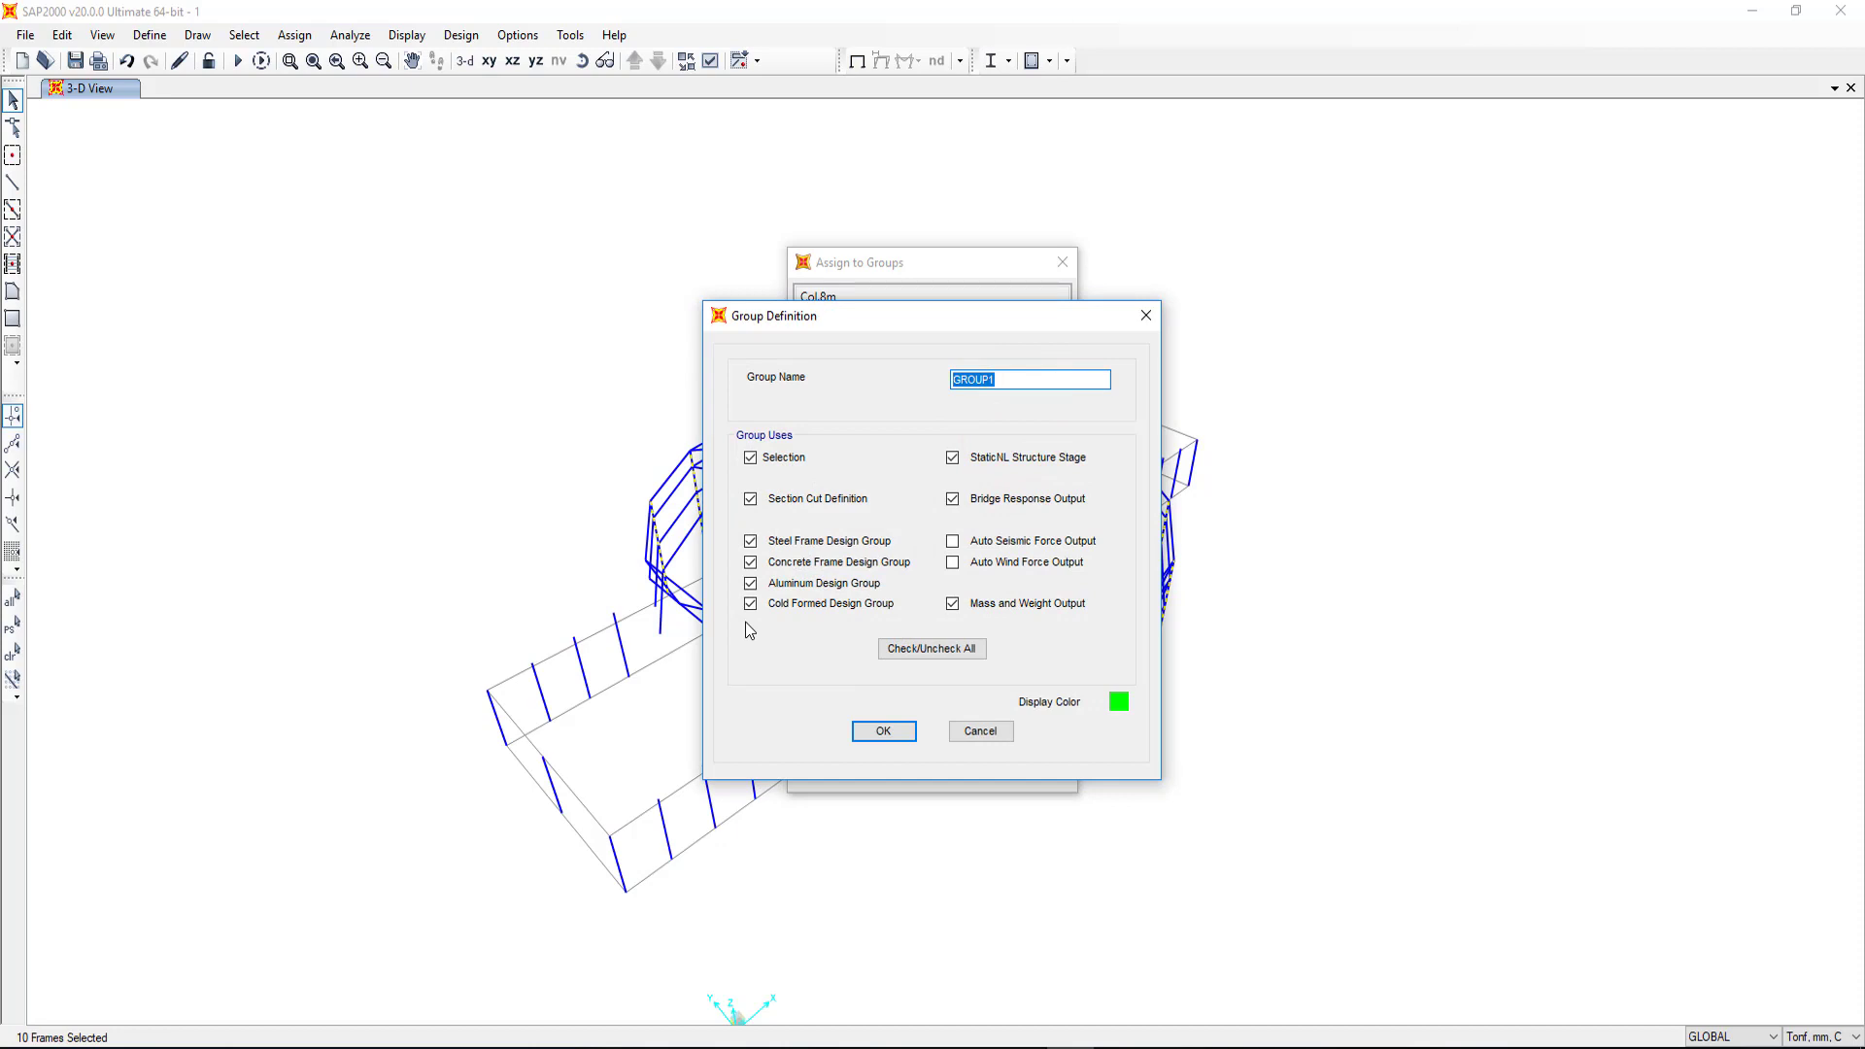
text(Top Chord)
click(884, 730)
click(1011, 442)
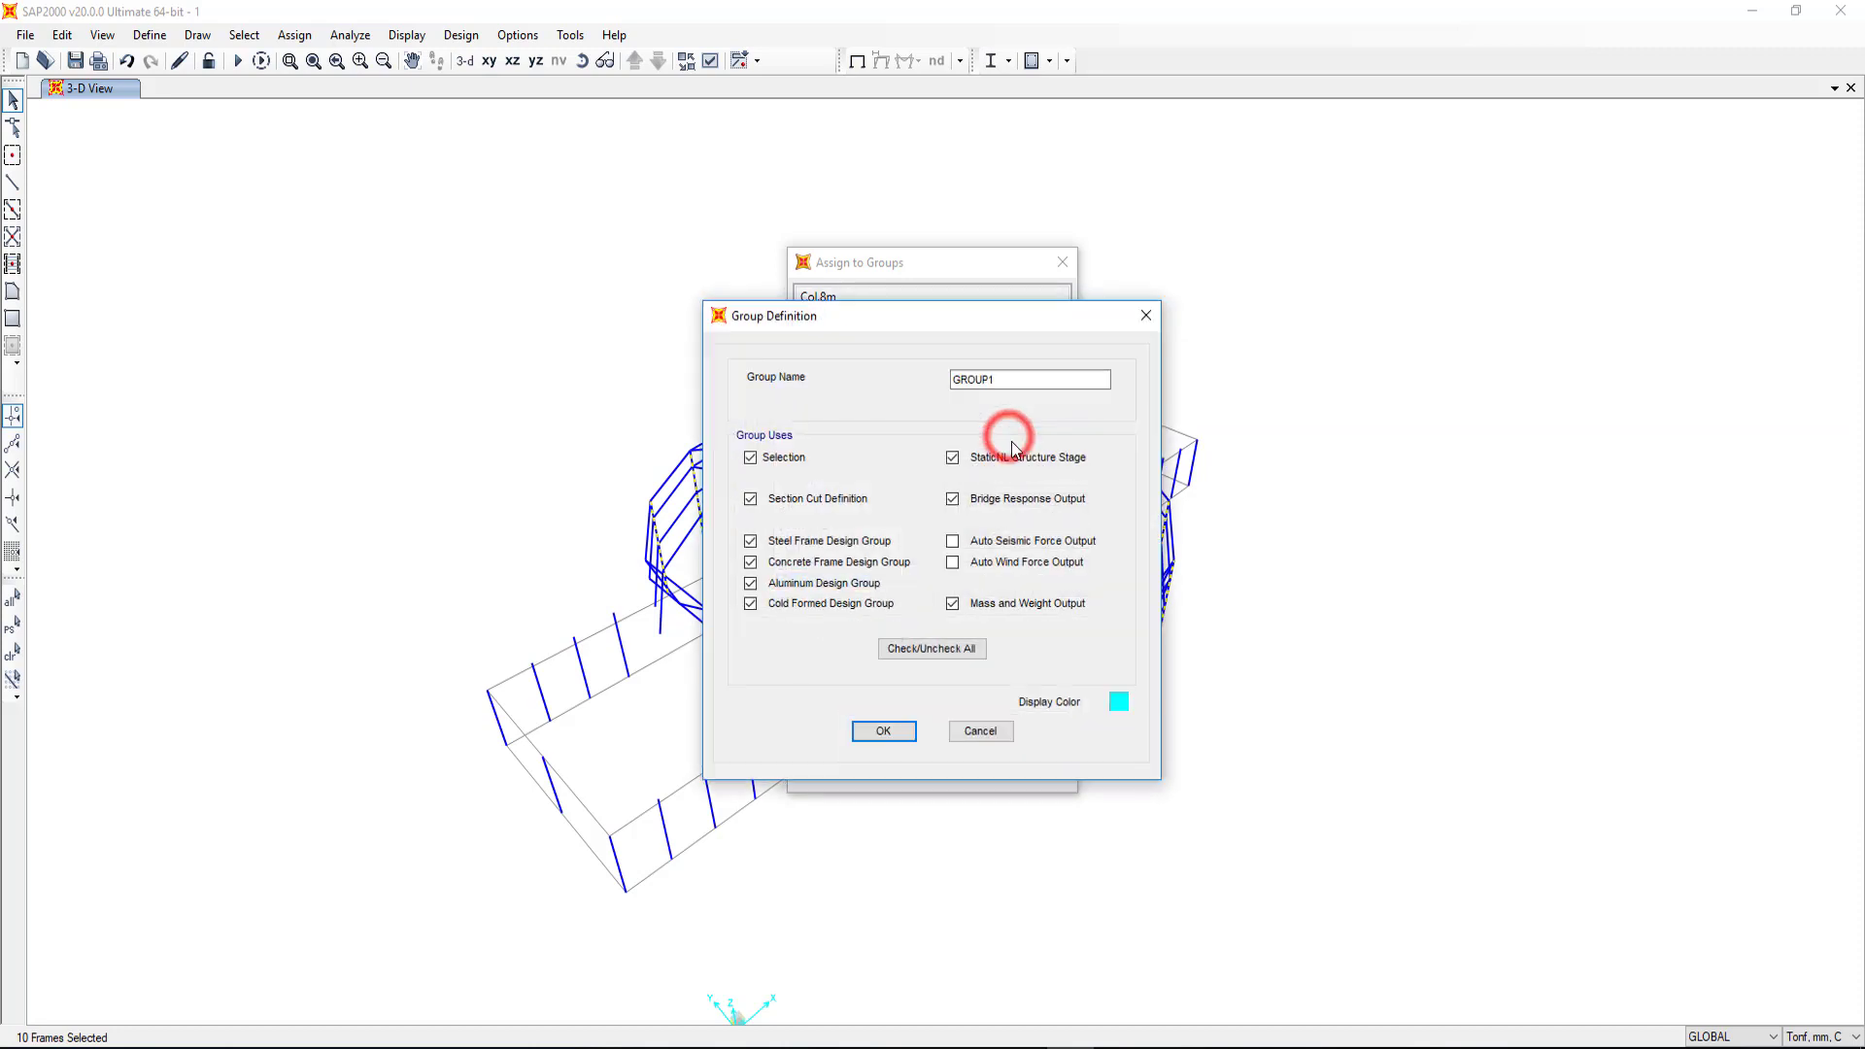
double_click(1012, 379)
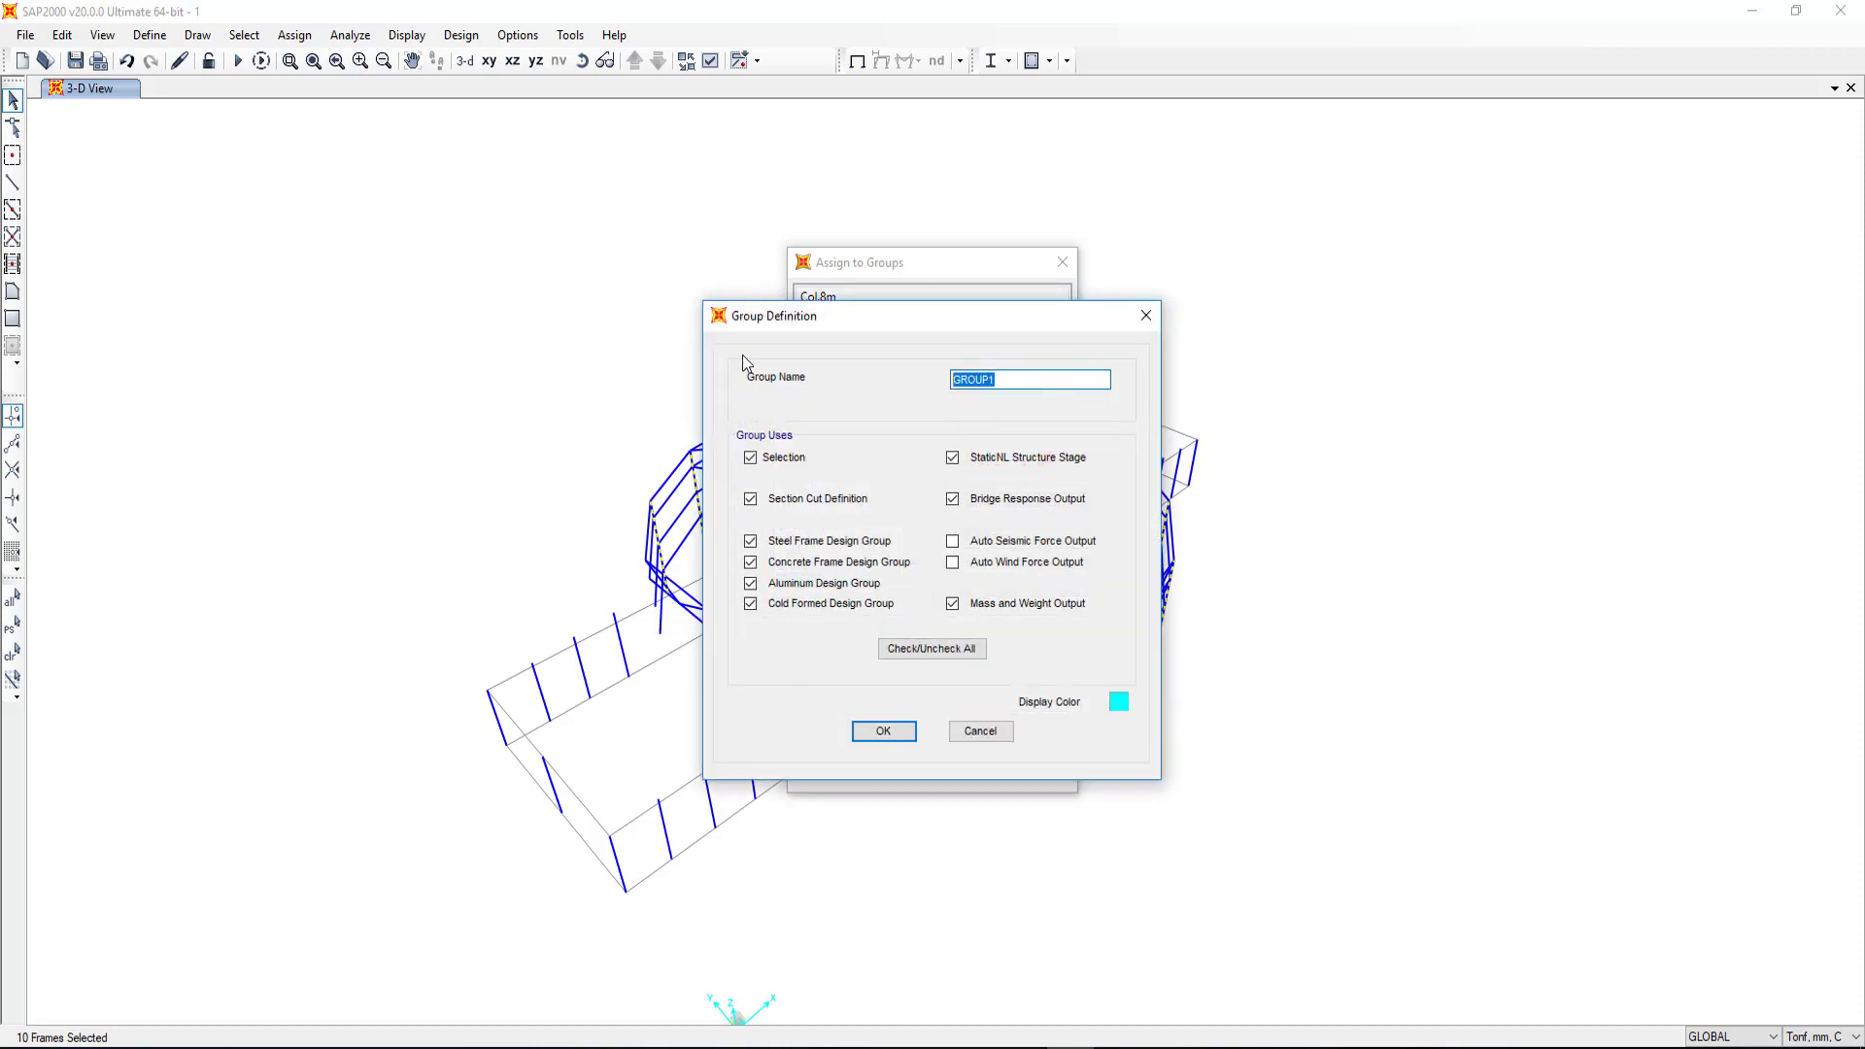
text(Bottom)
text( Chord)
click(883, 730)
Step: Add groups Vertical, Diagonals, and another group starting with 'L'
click(996, 434)
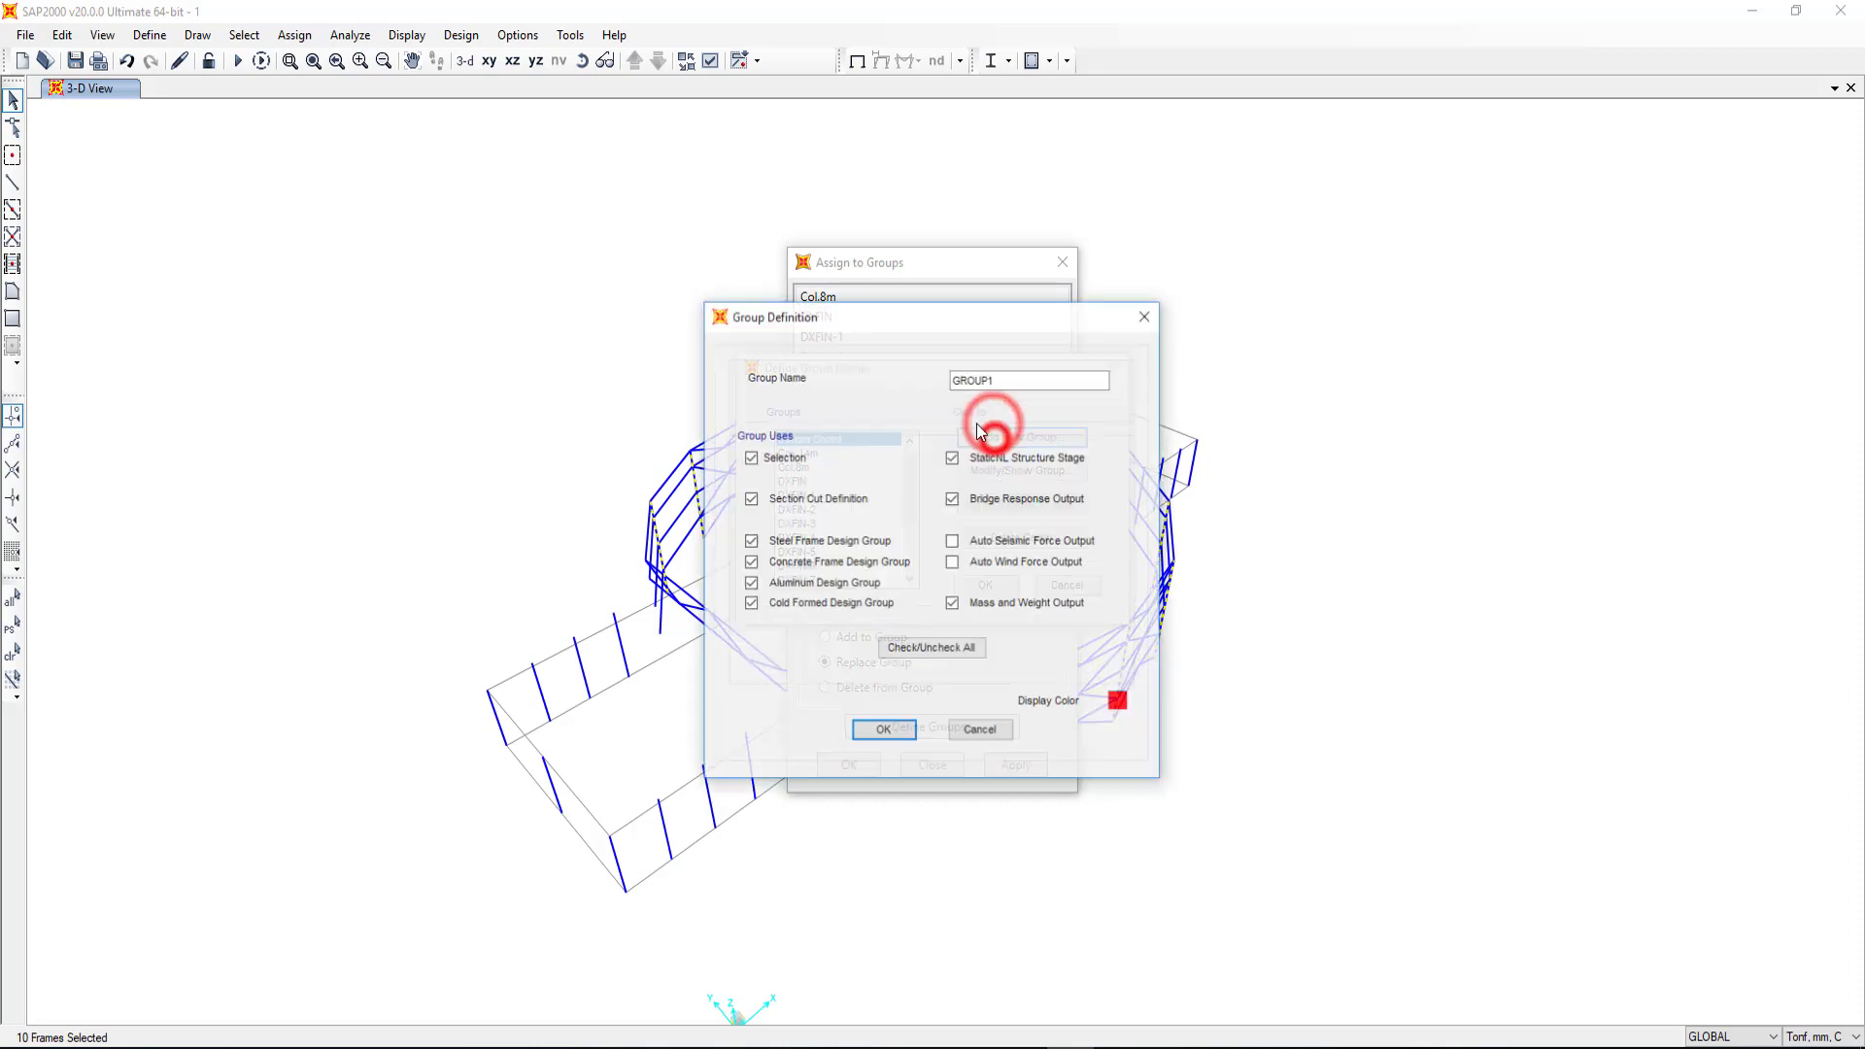
text(Vertical)
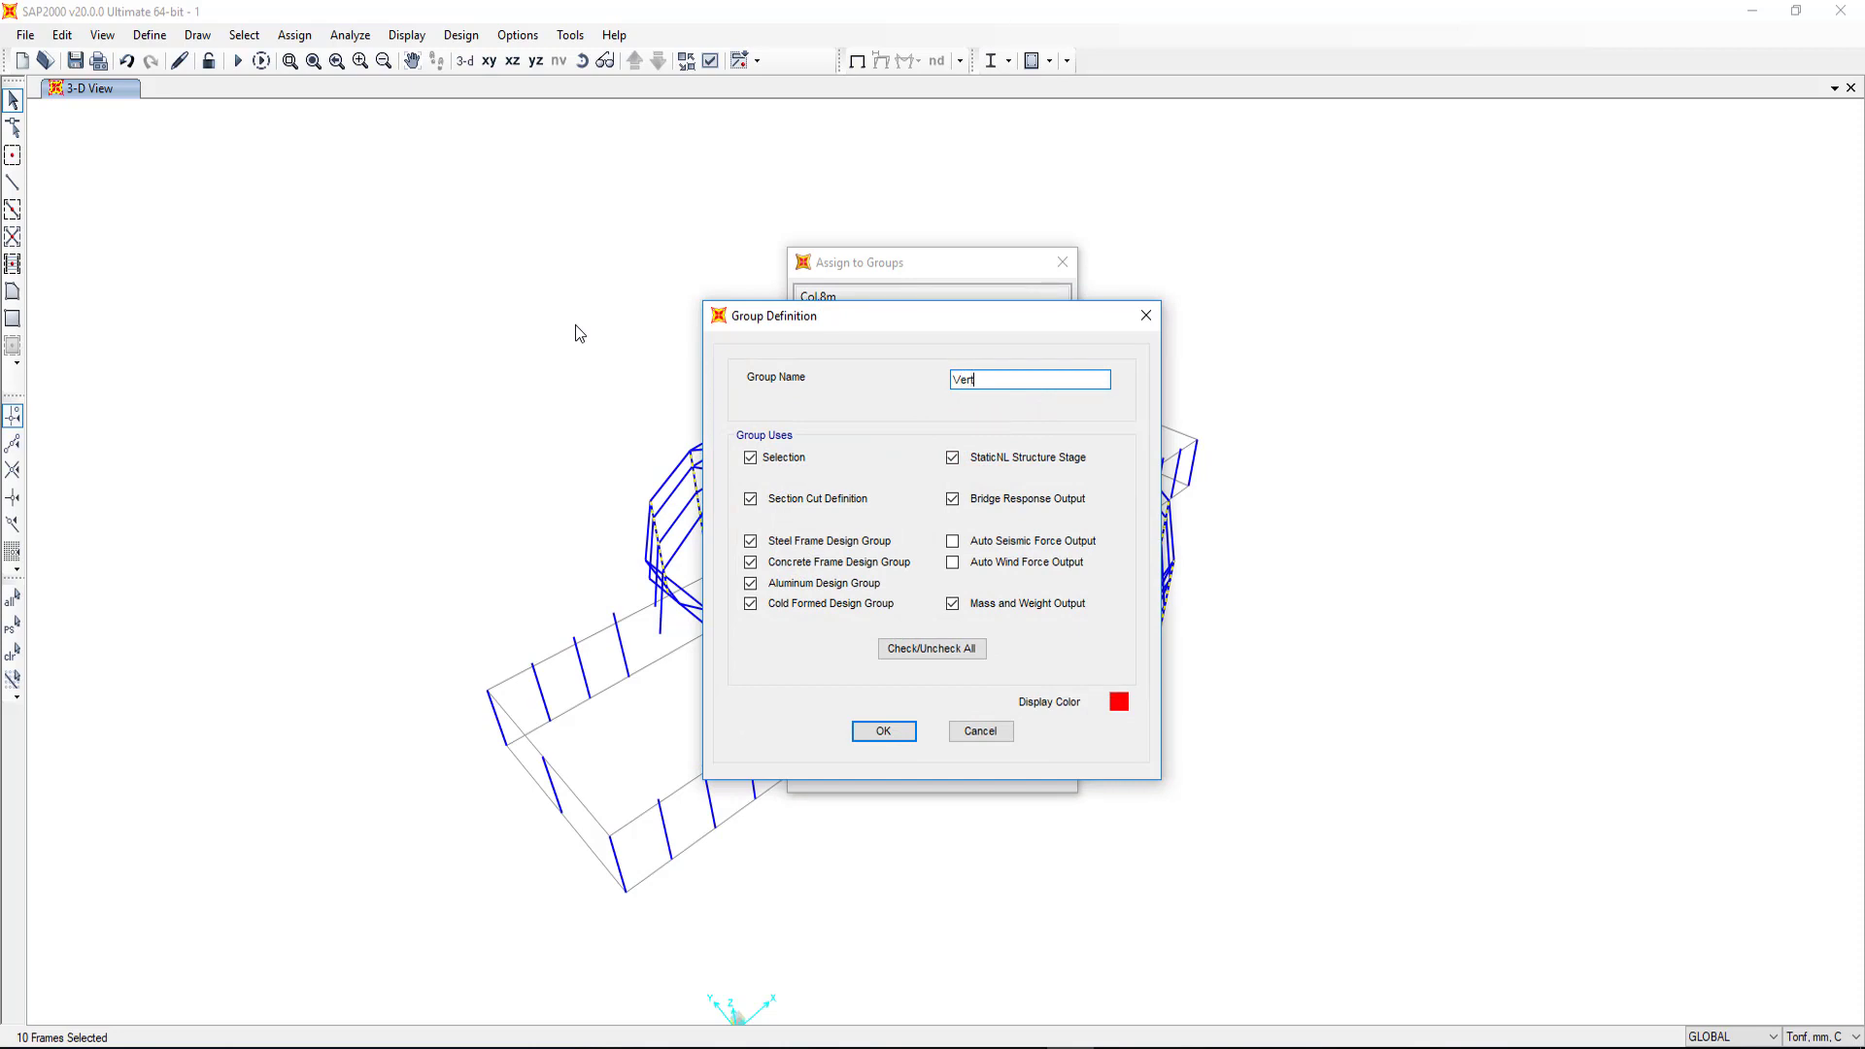
click(883, 730)
click(1029, 438)
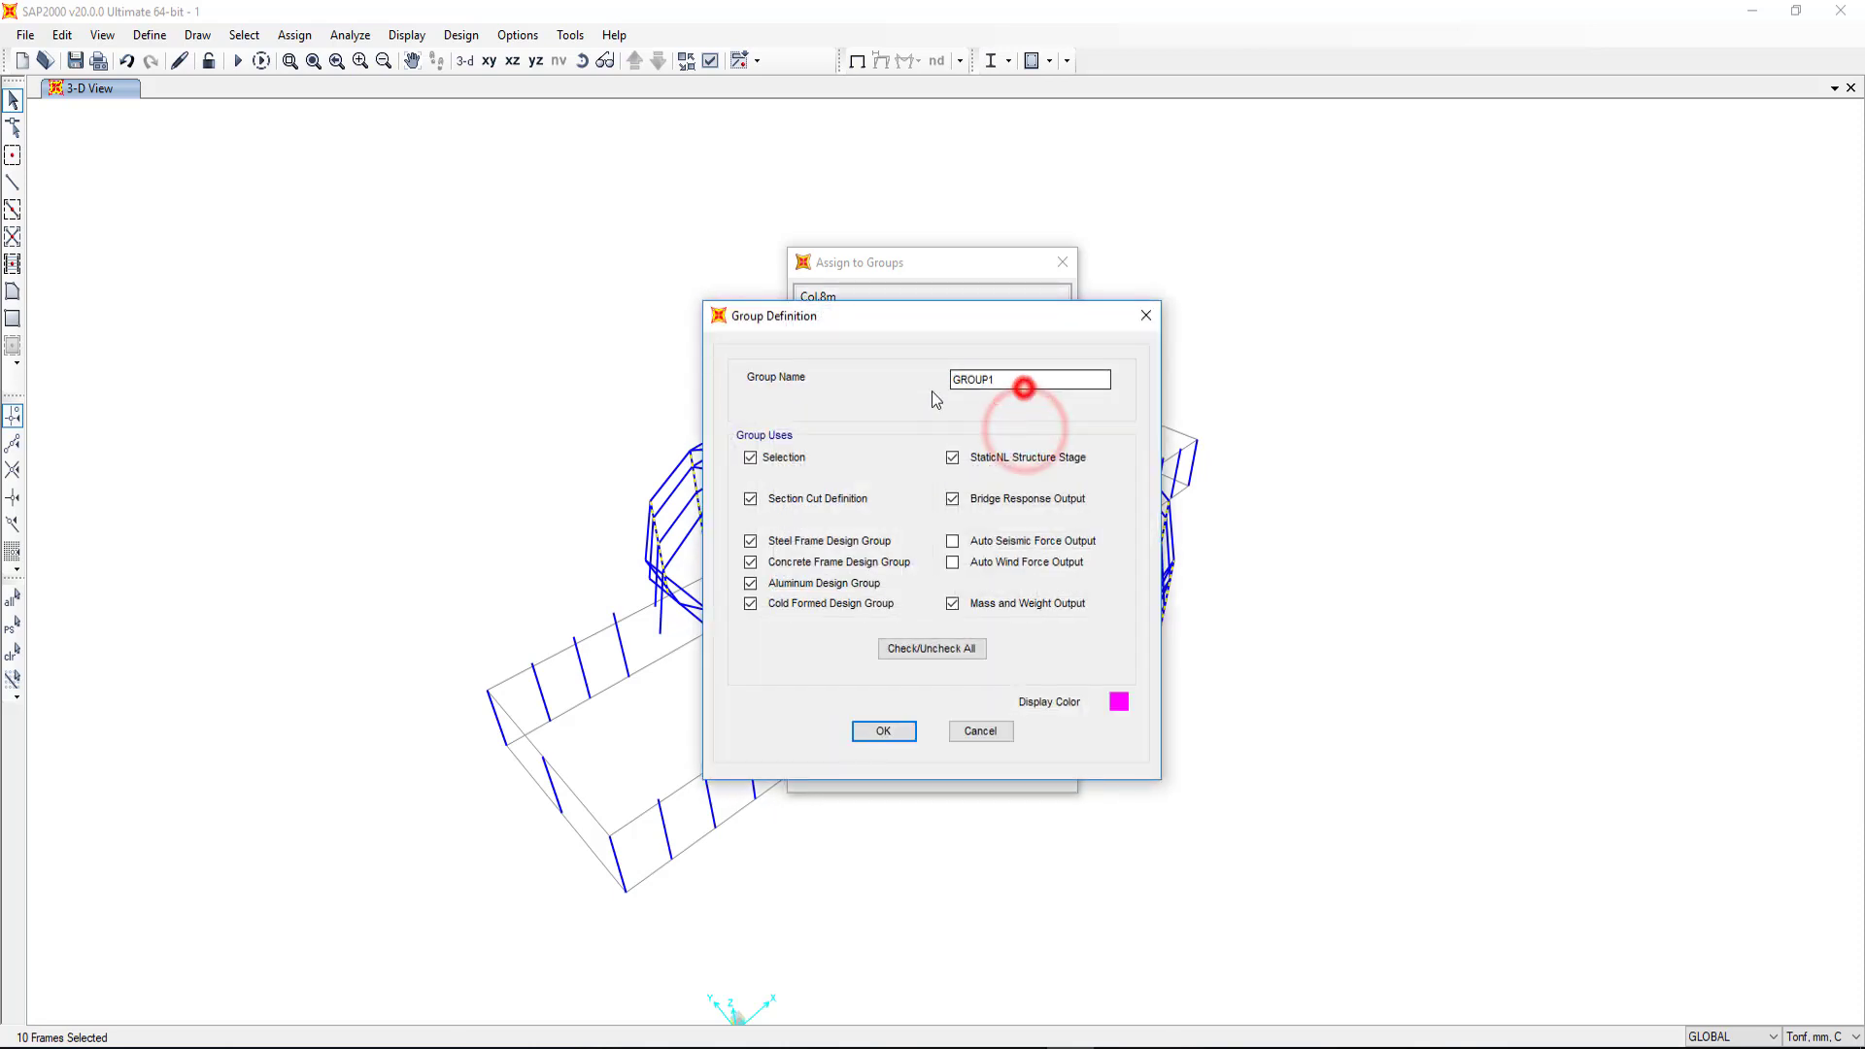
text(Diagonals)
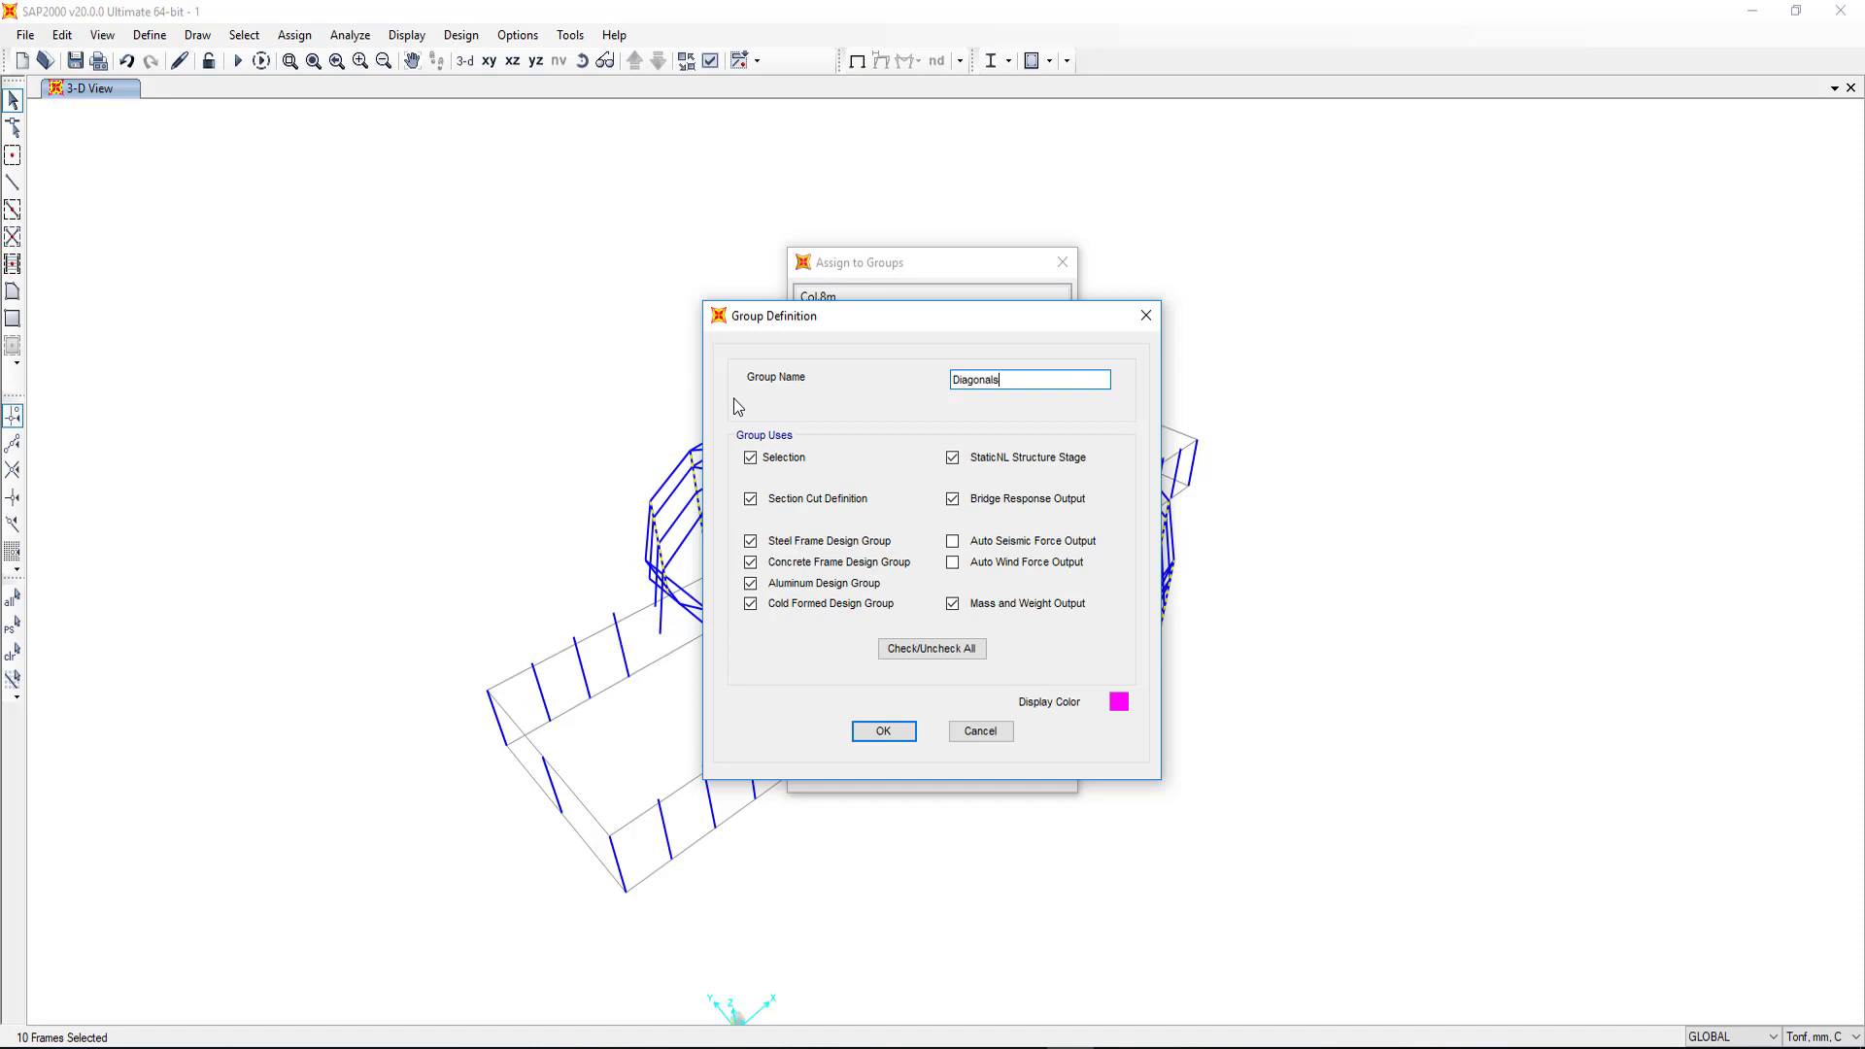
click(882, 732)
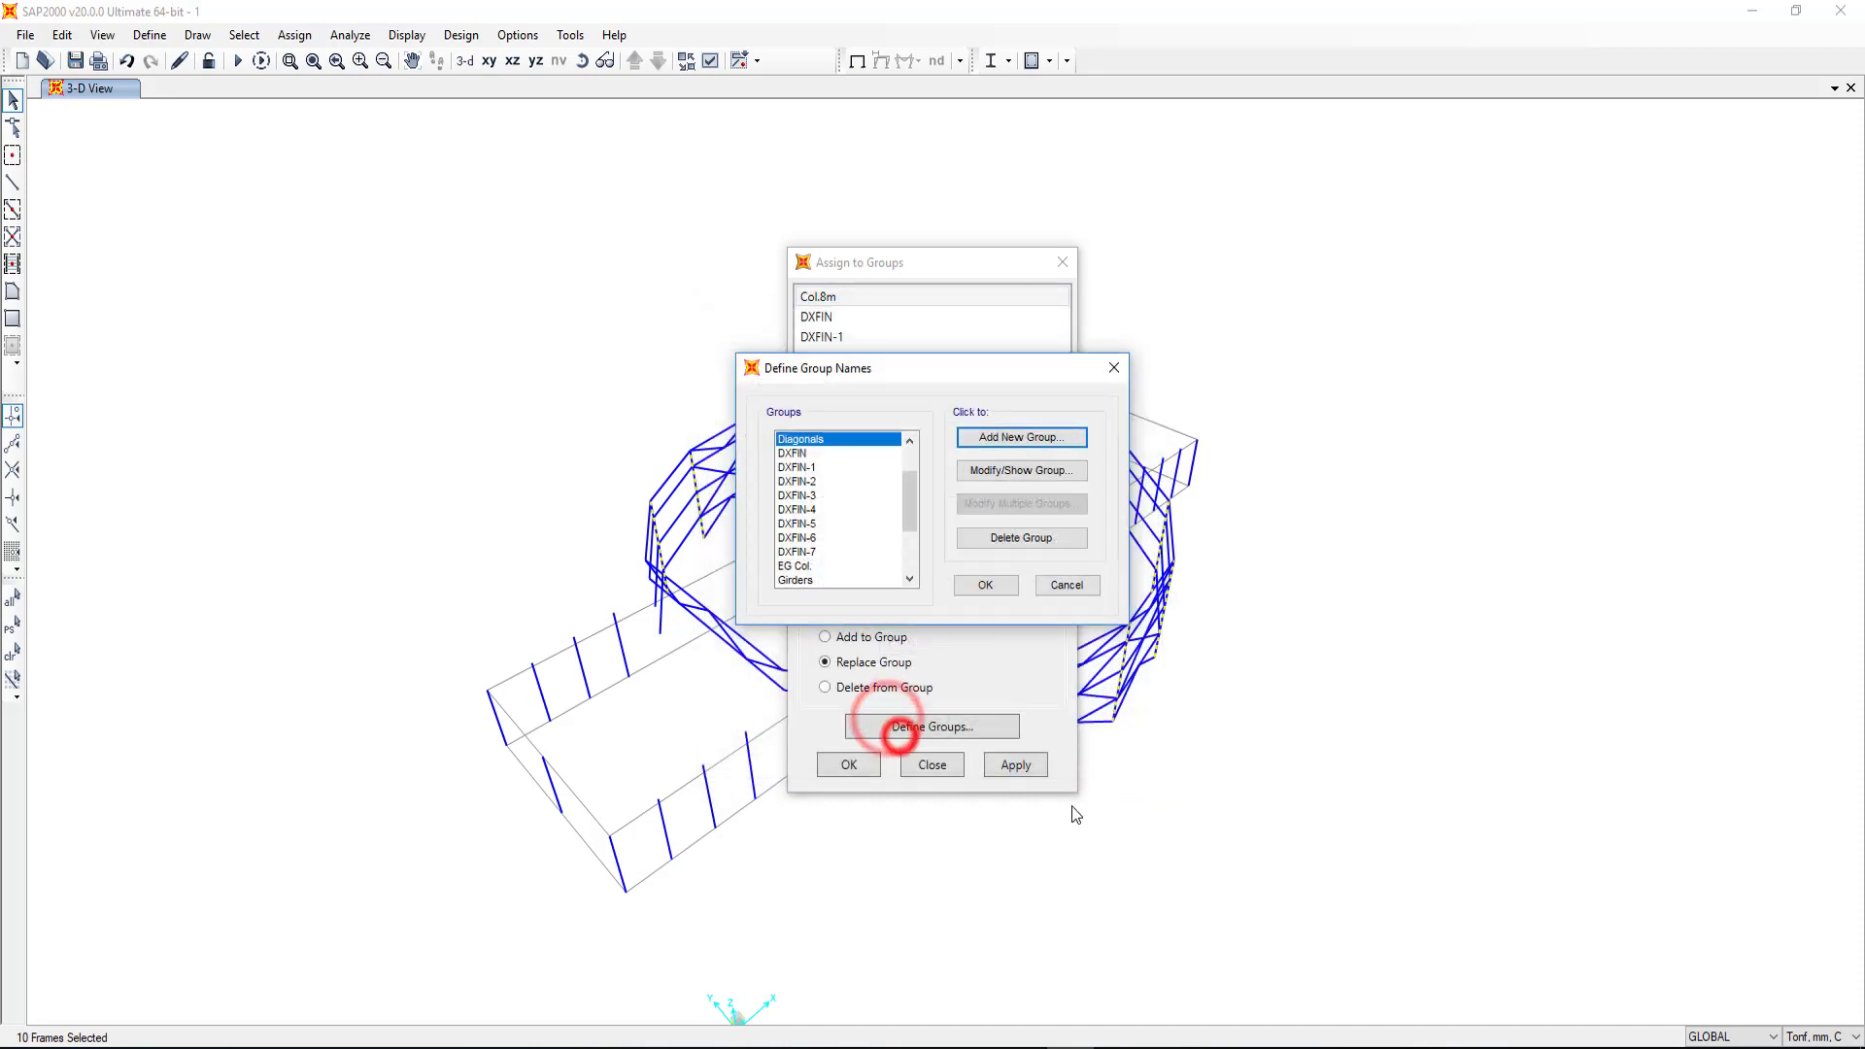
click(1011, 437)
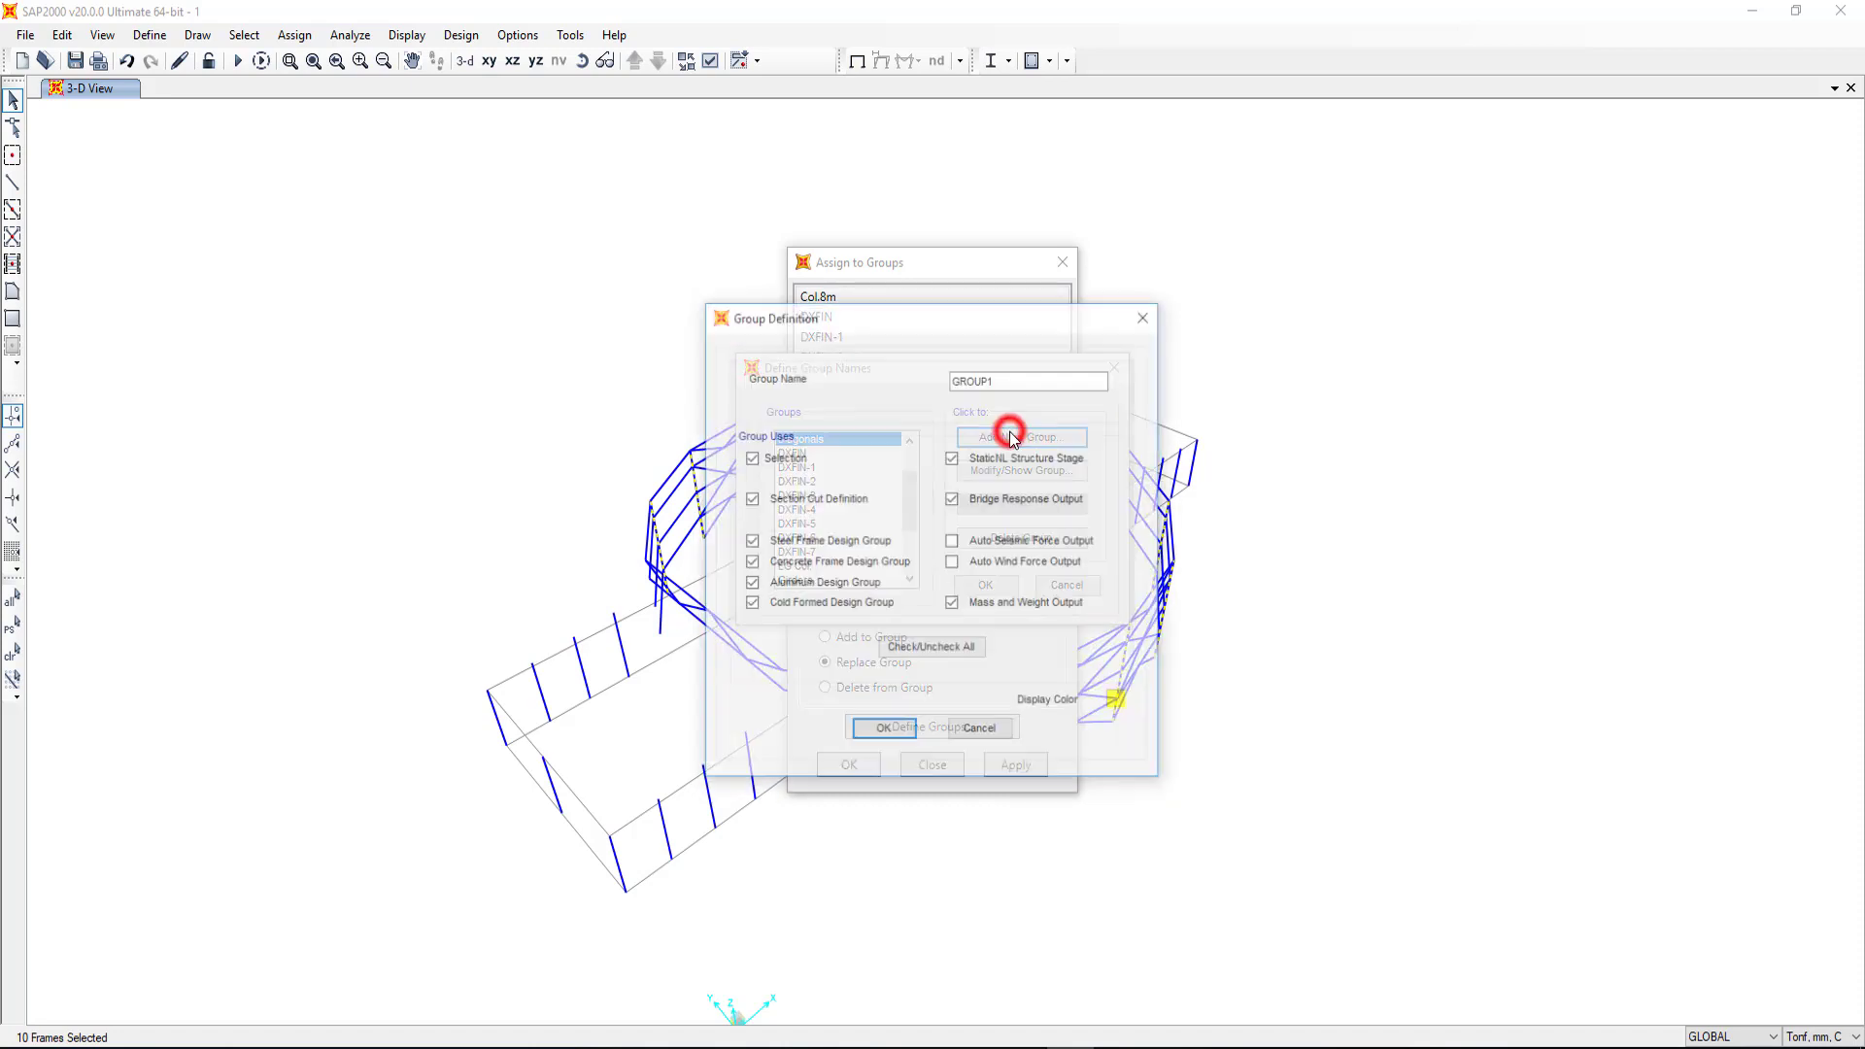
double_click(1010, 381)
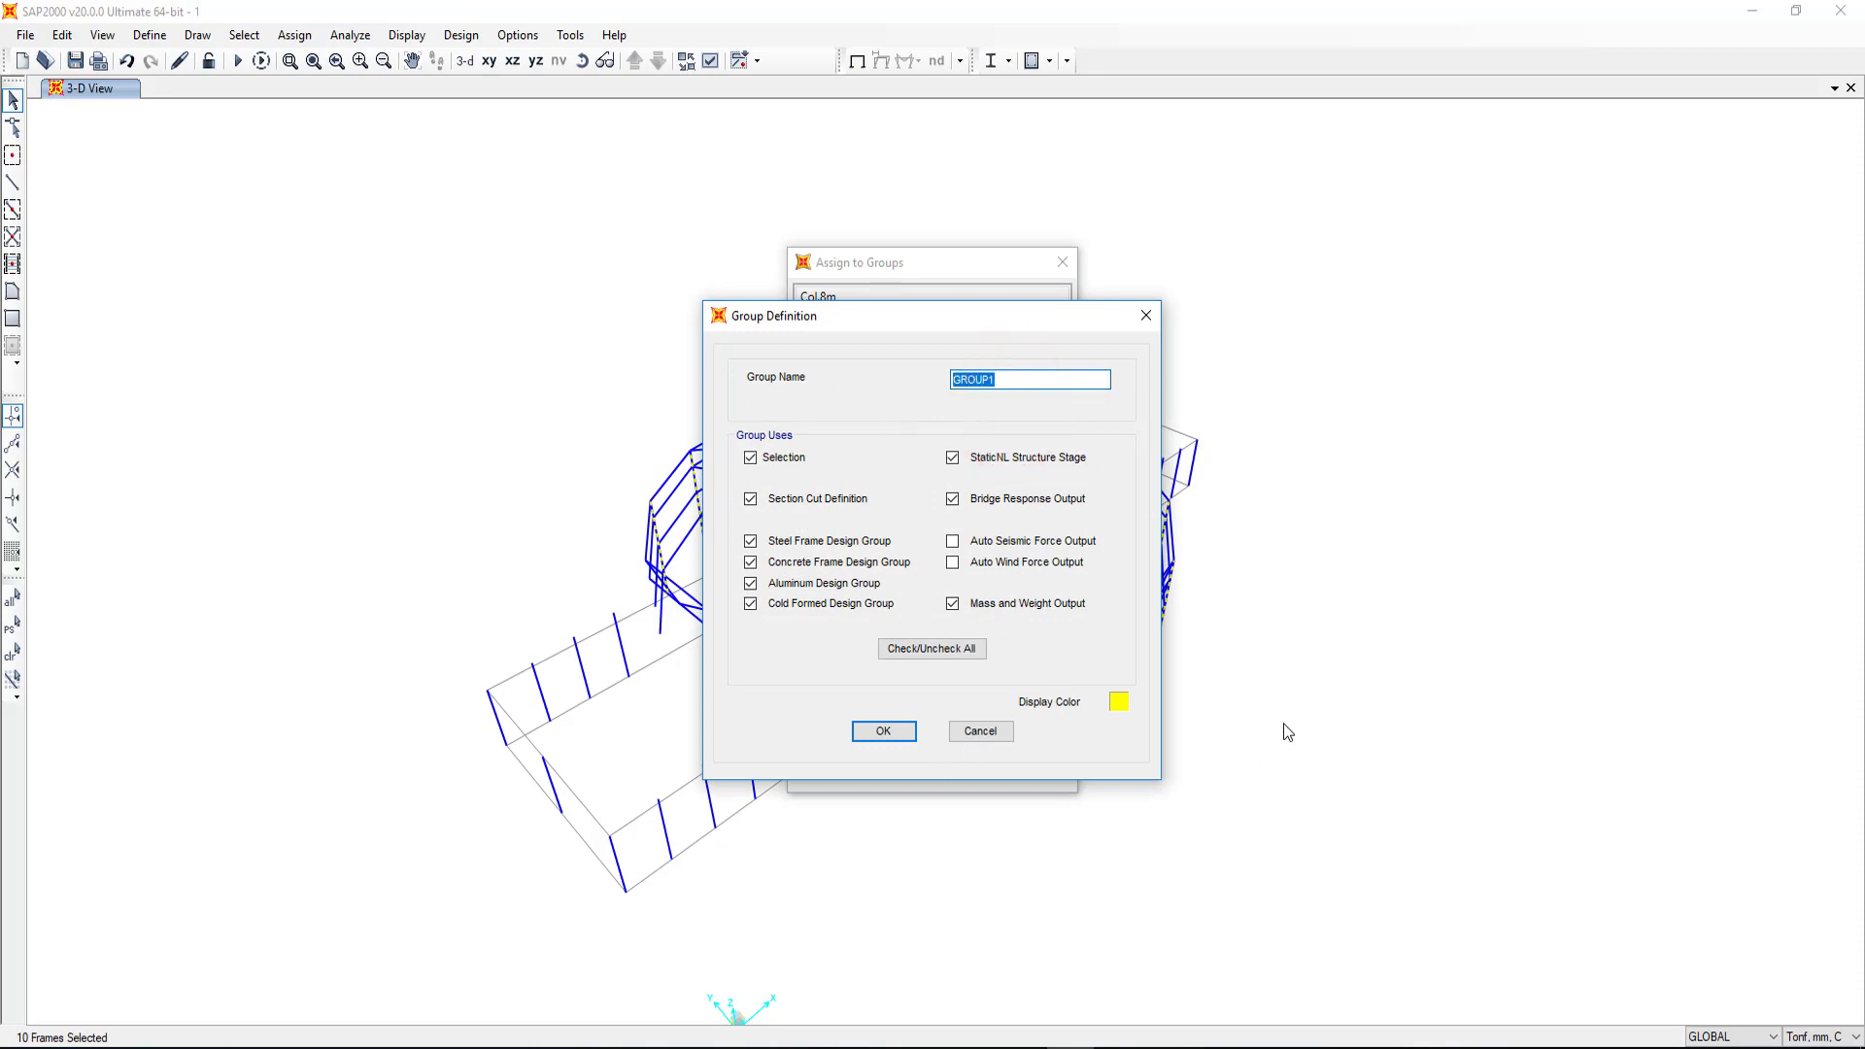
text(Link Members)
click(883, 730)
Step: Add groups Cantilever and Secondary Beams
click(1054, 439)
text(Cantilever)
click(883, 730)
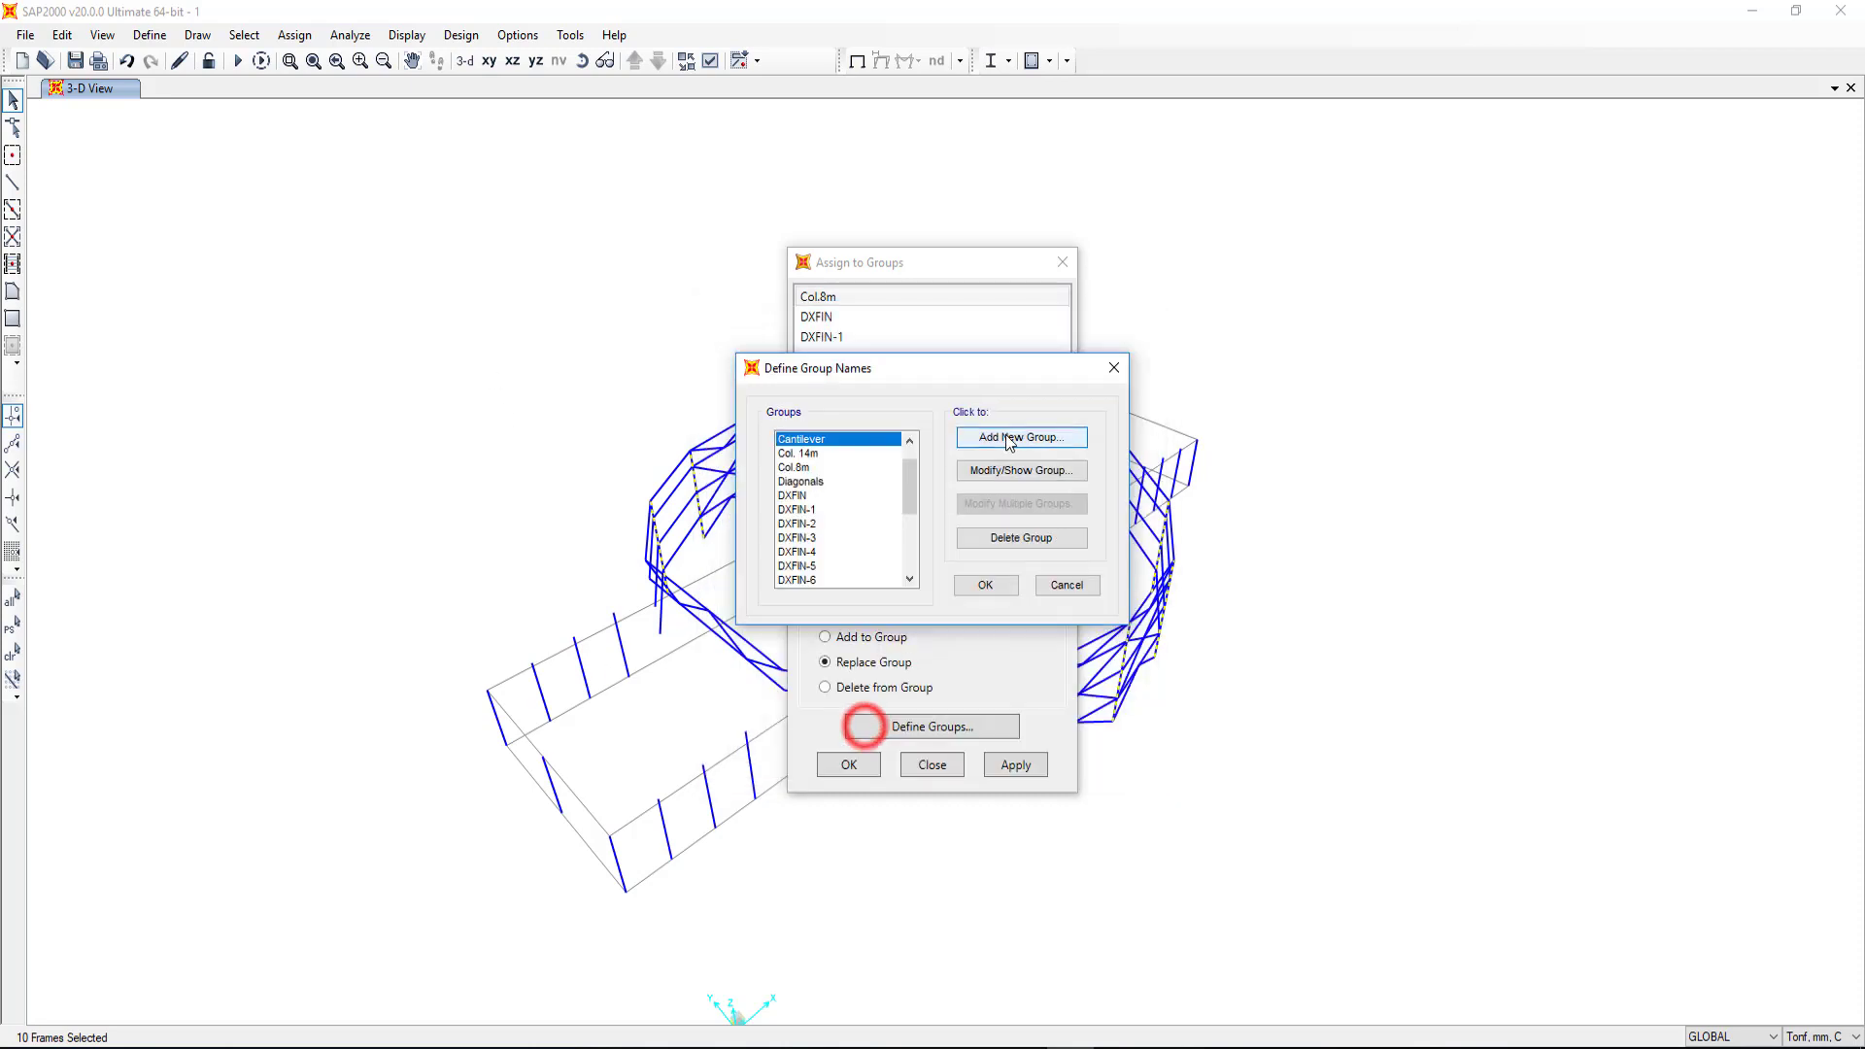
click(1010, 435)
double_click(1001, 379)
text(S)
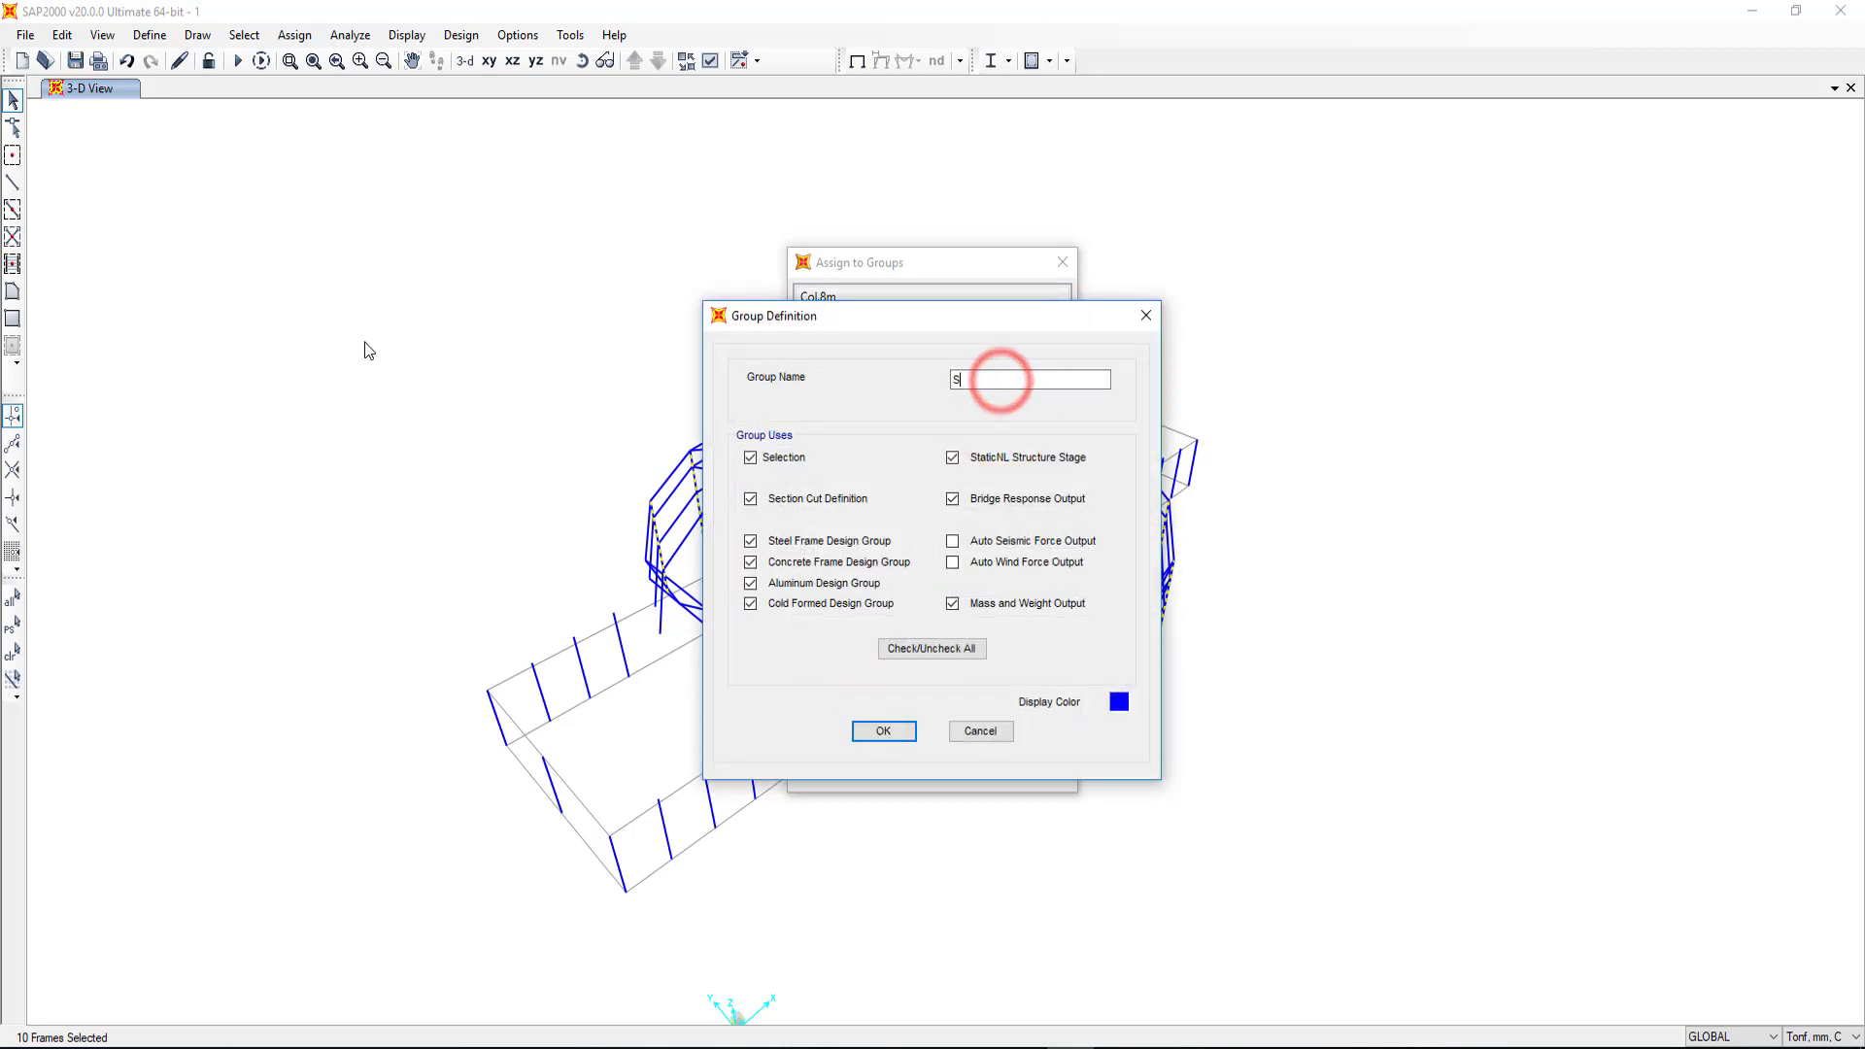
text(econdar)
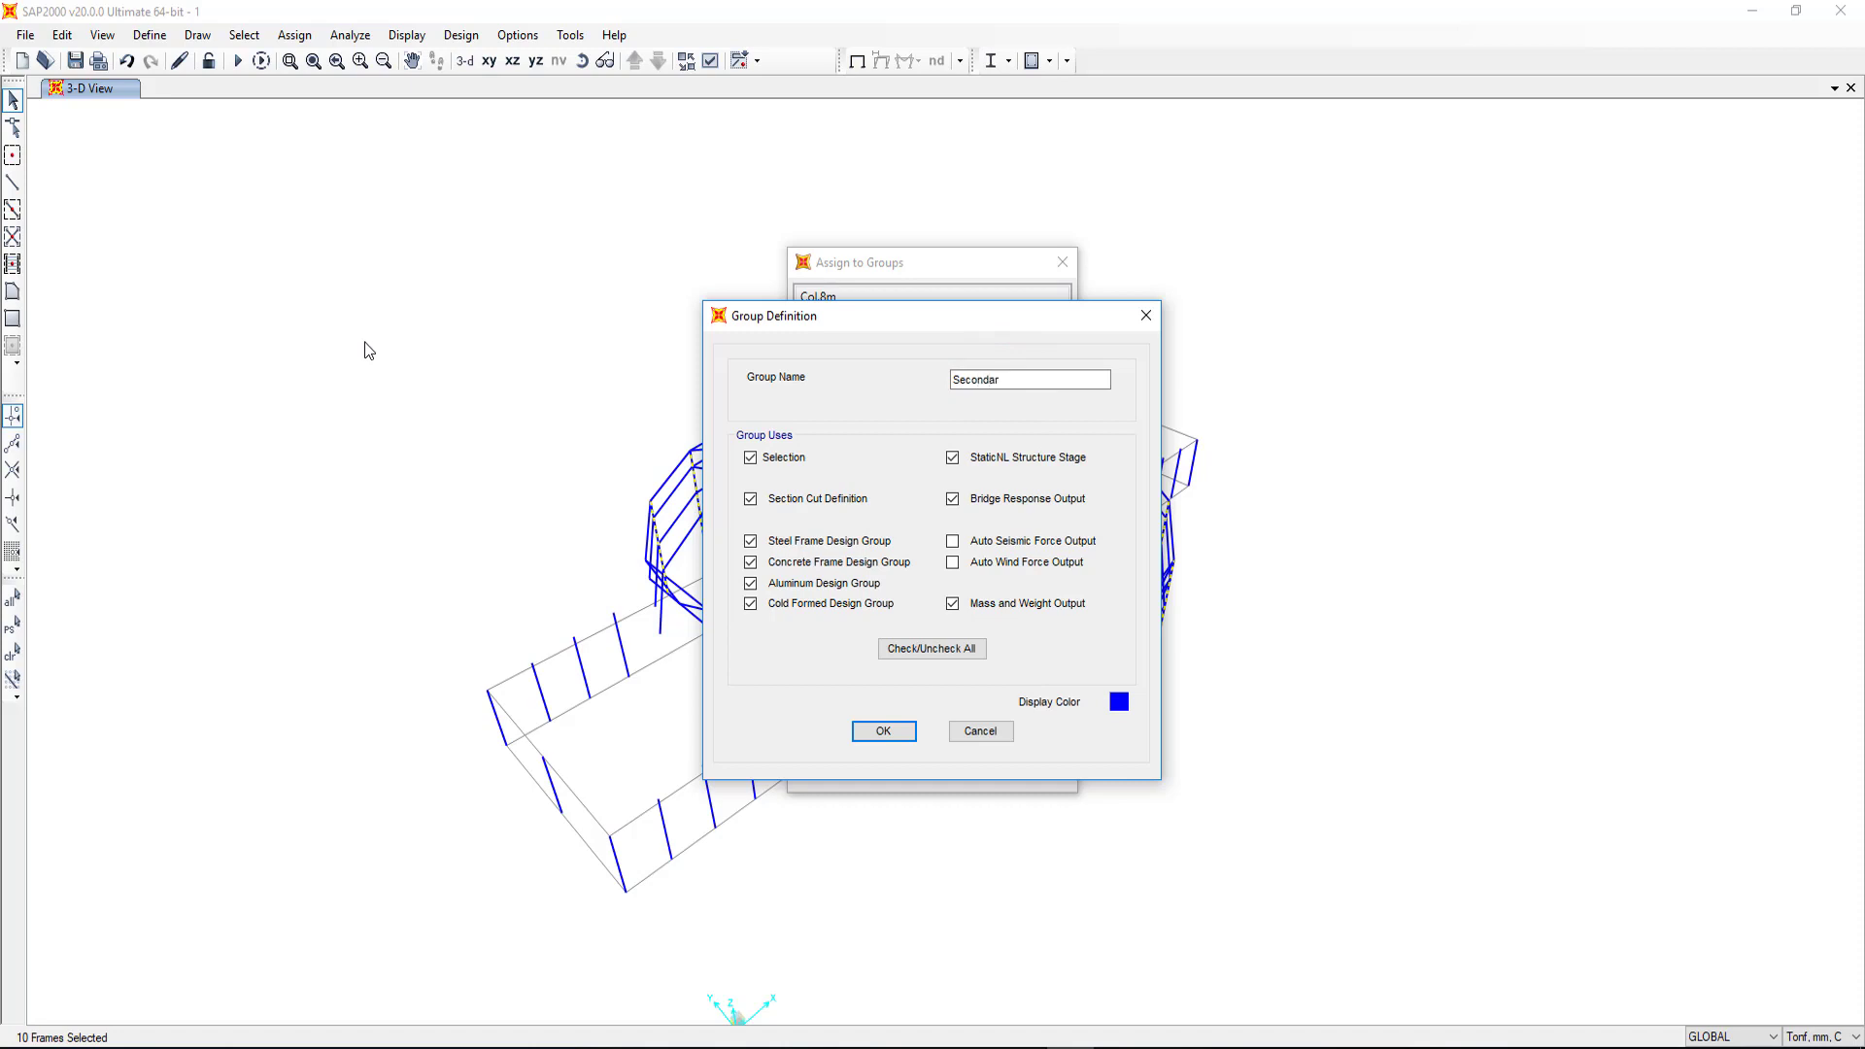
text(Beams)
click(863, 729)
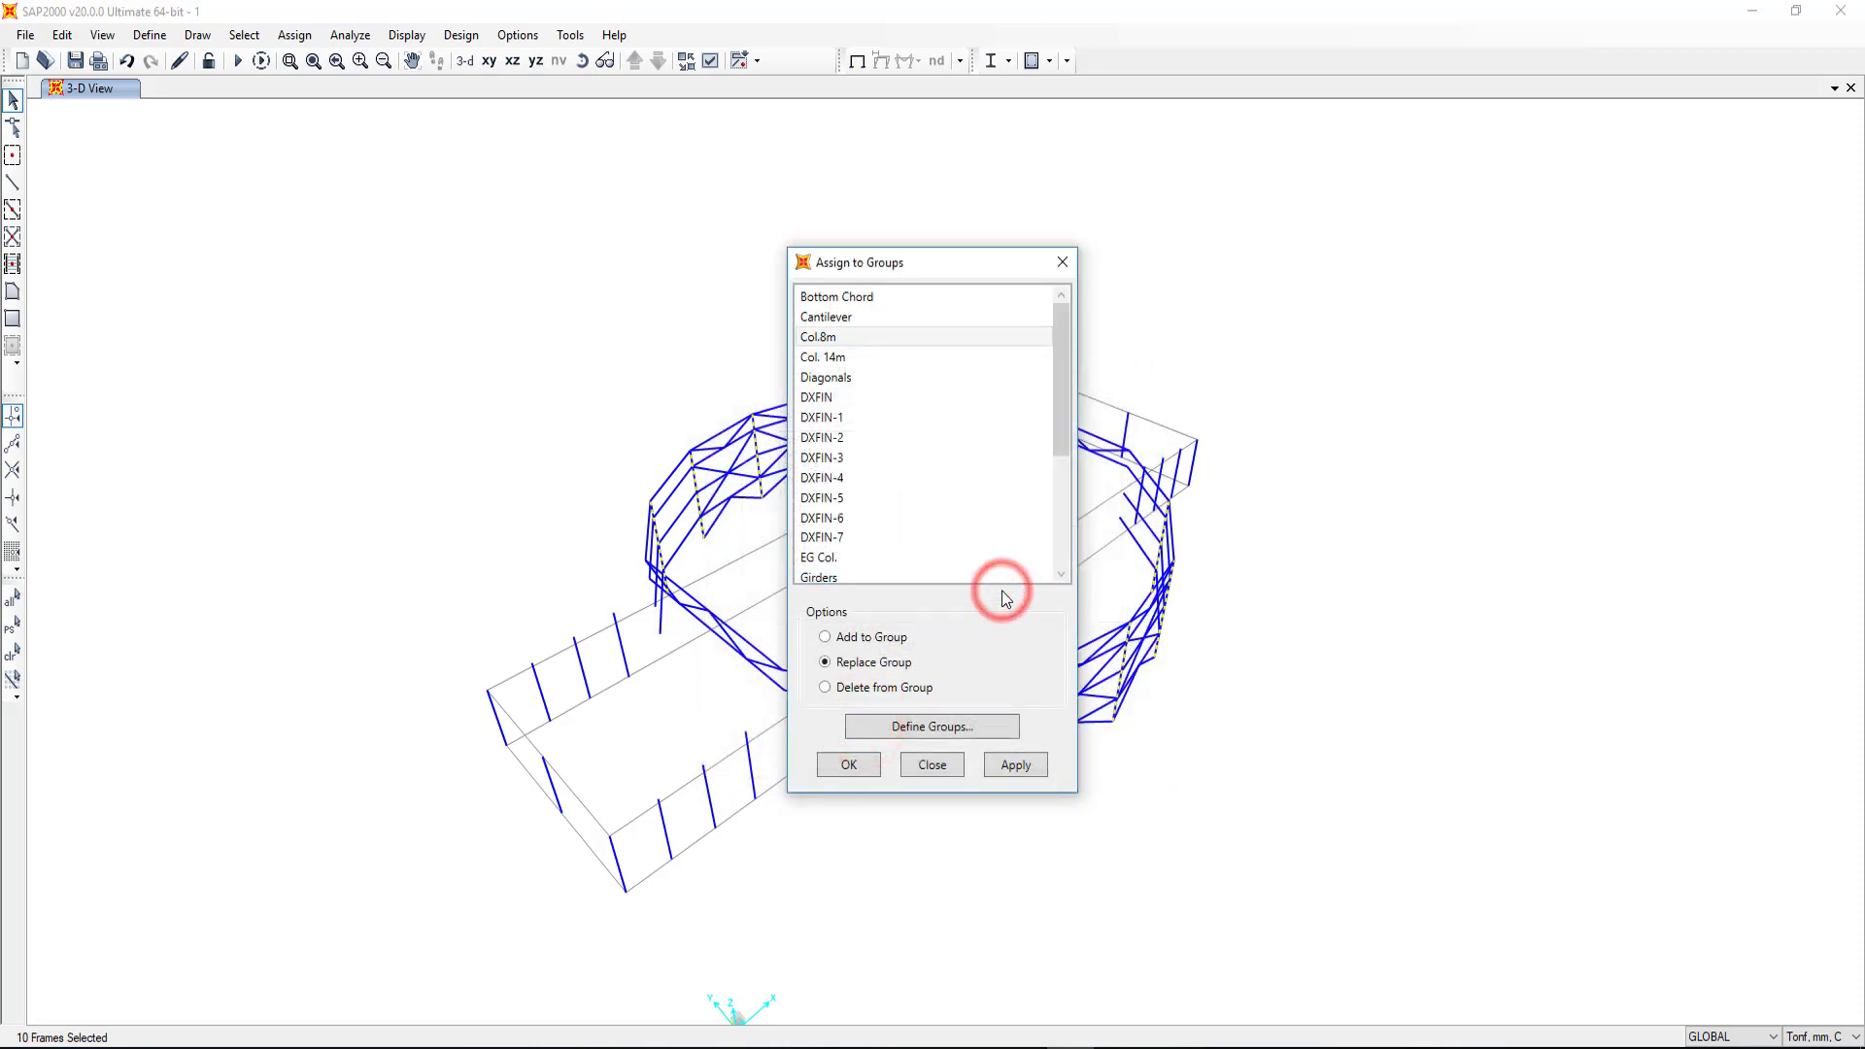
Step: Assign the ten selected frames to the Col. 14m group
drag(950, 264, 1427, 166)
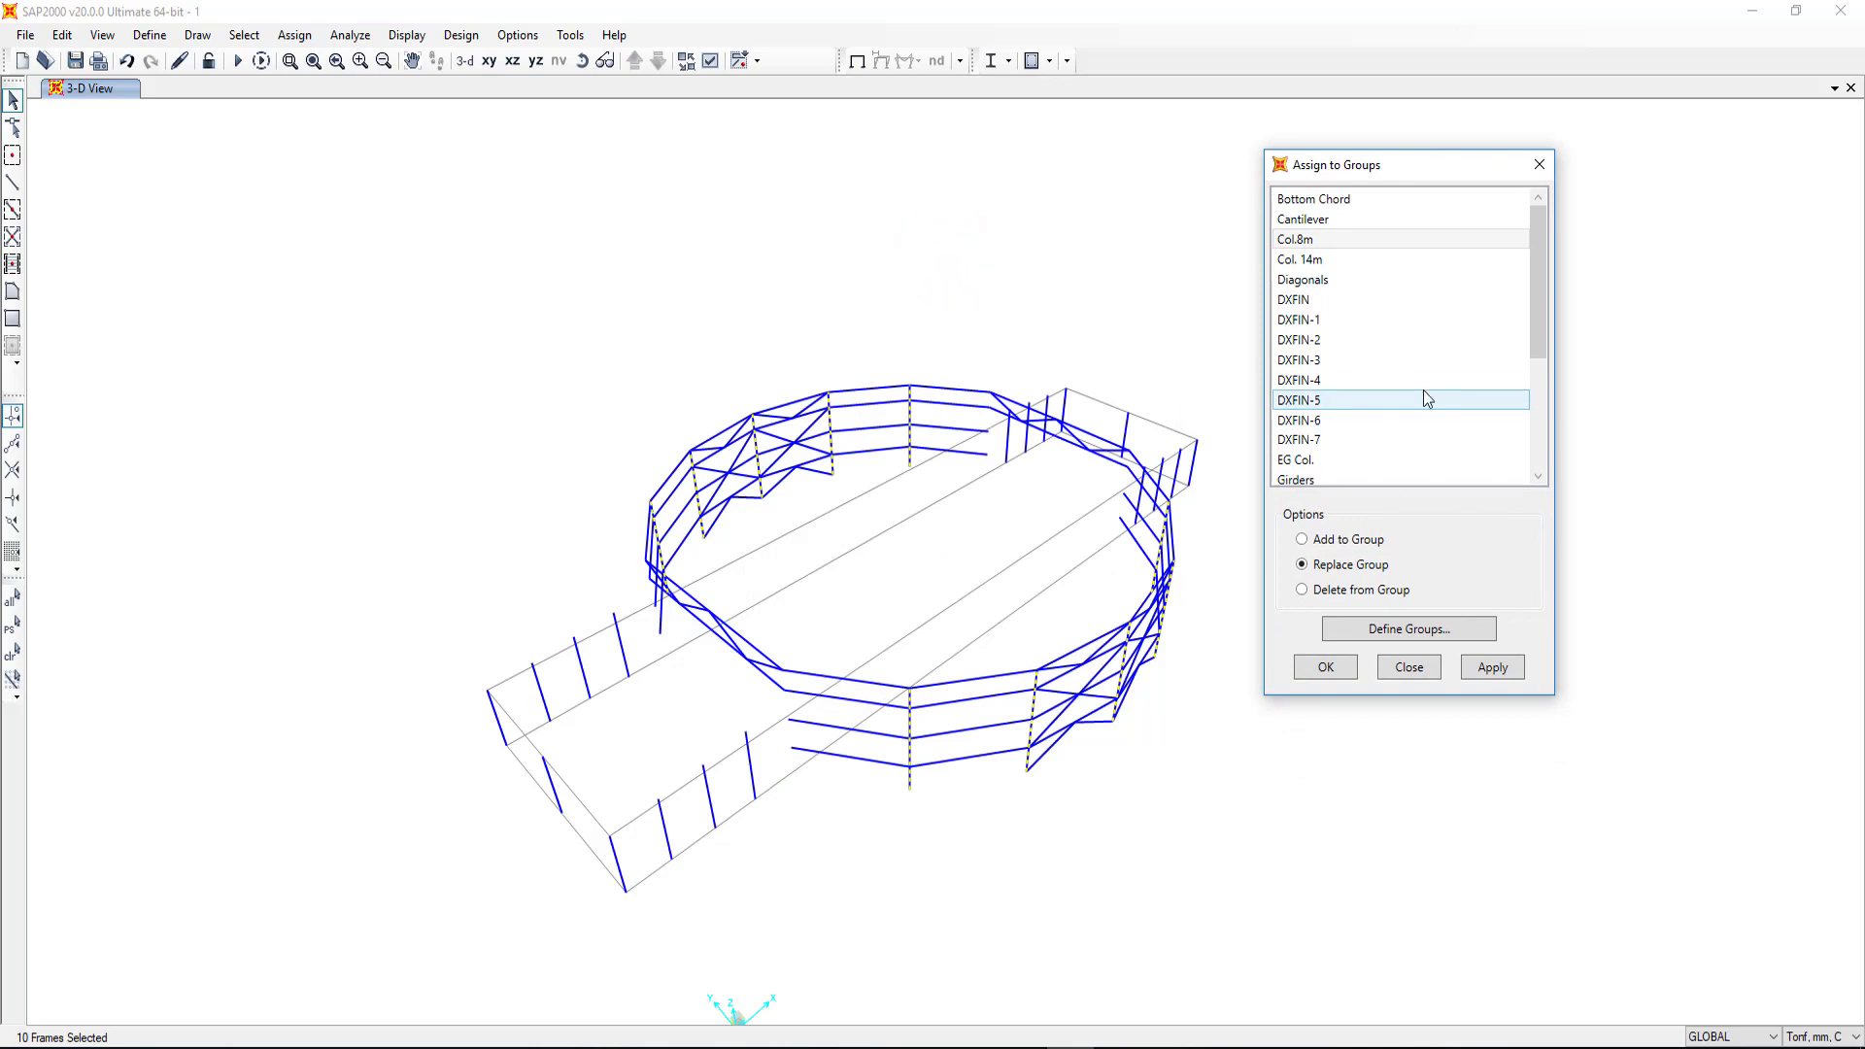
click(1340, 262)
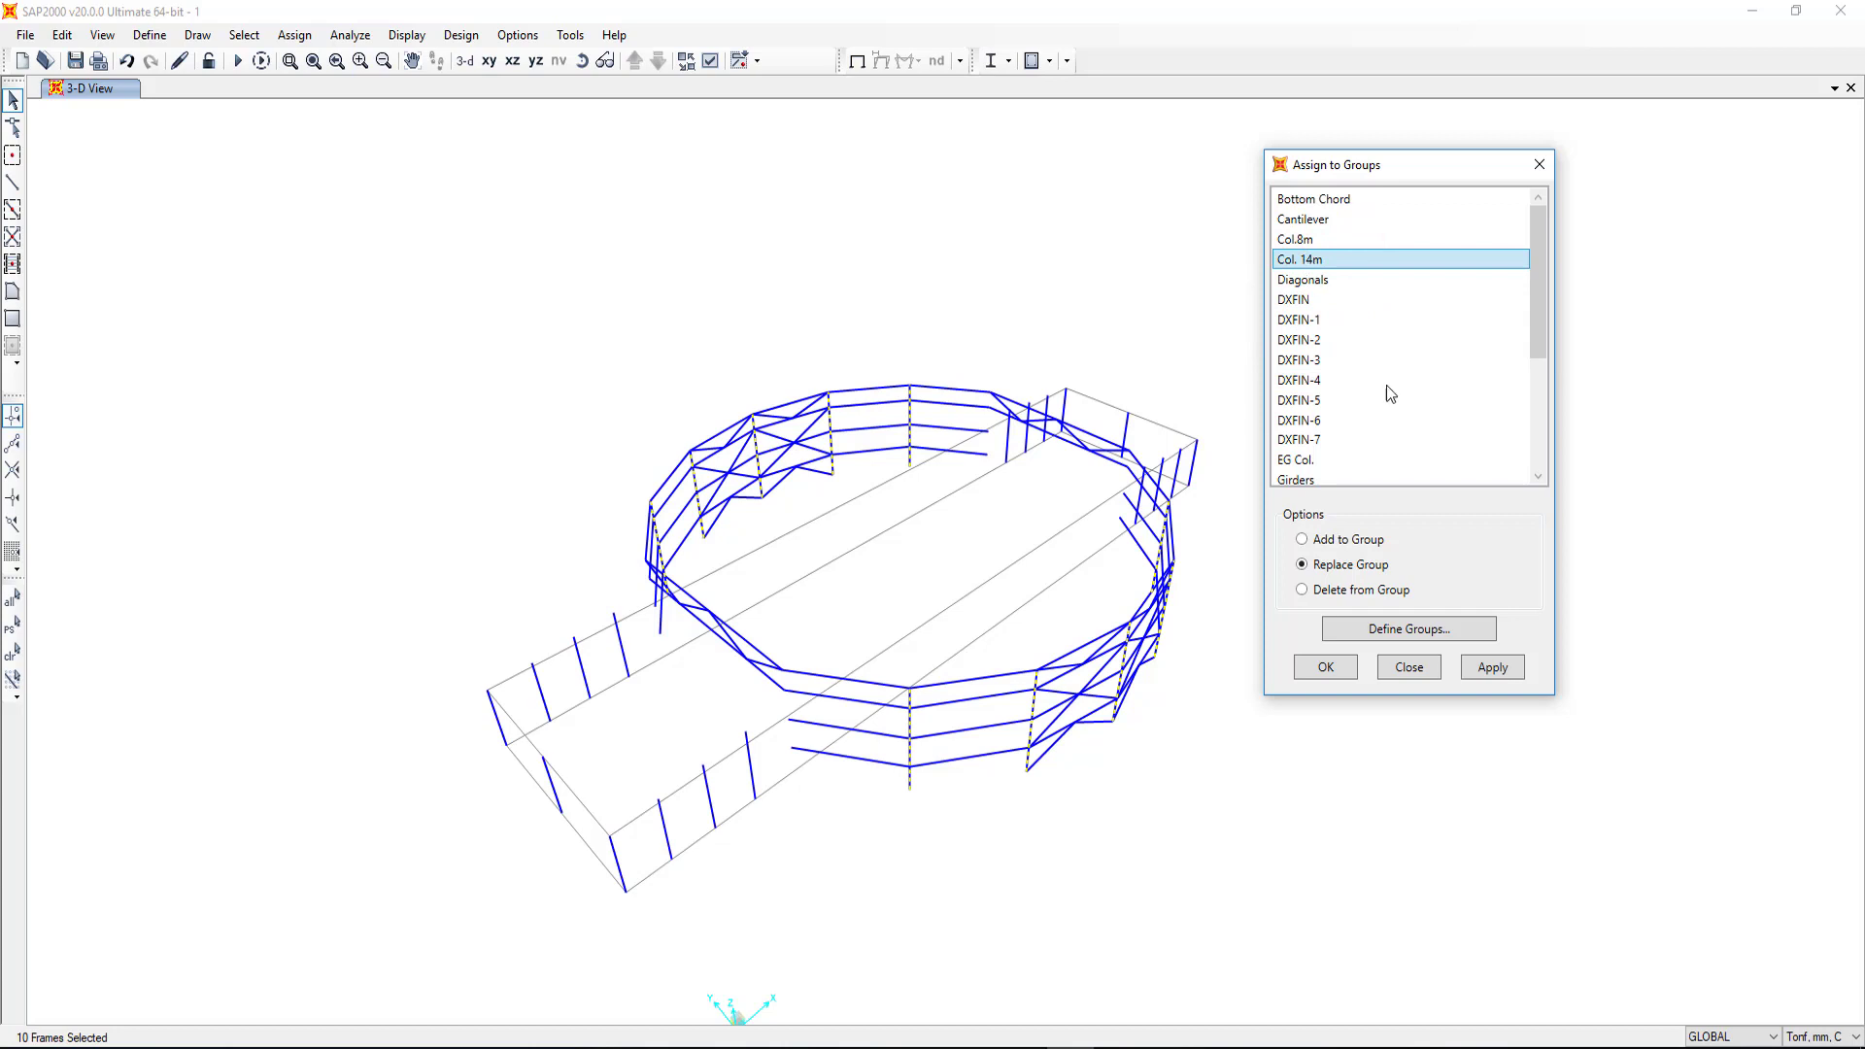
click(1491, 666)
click(1325, 666)
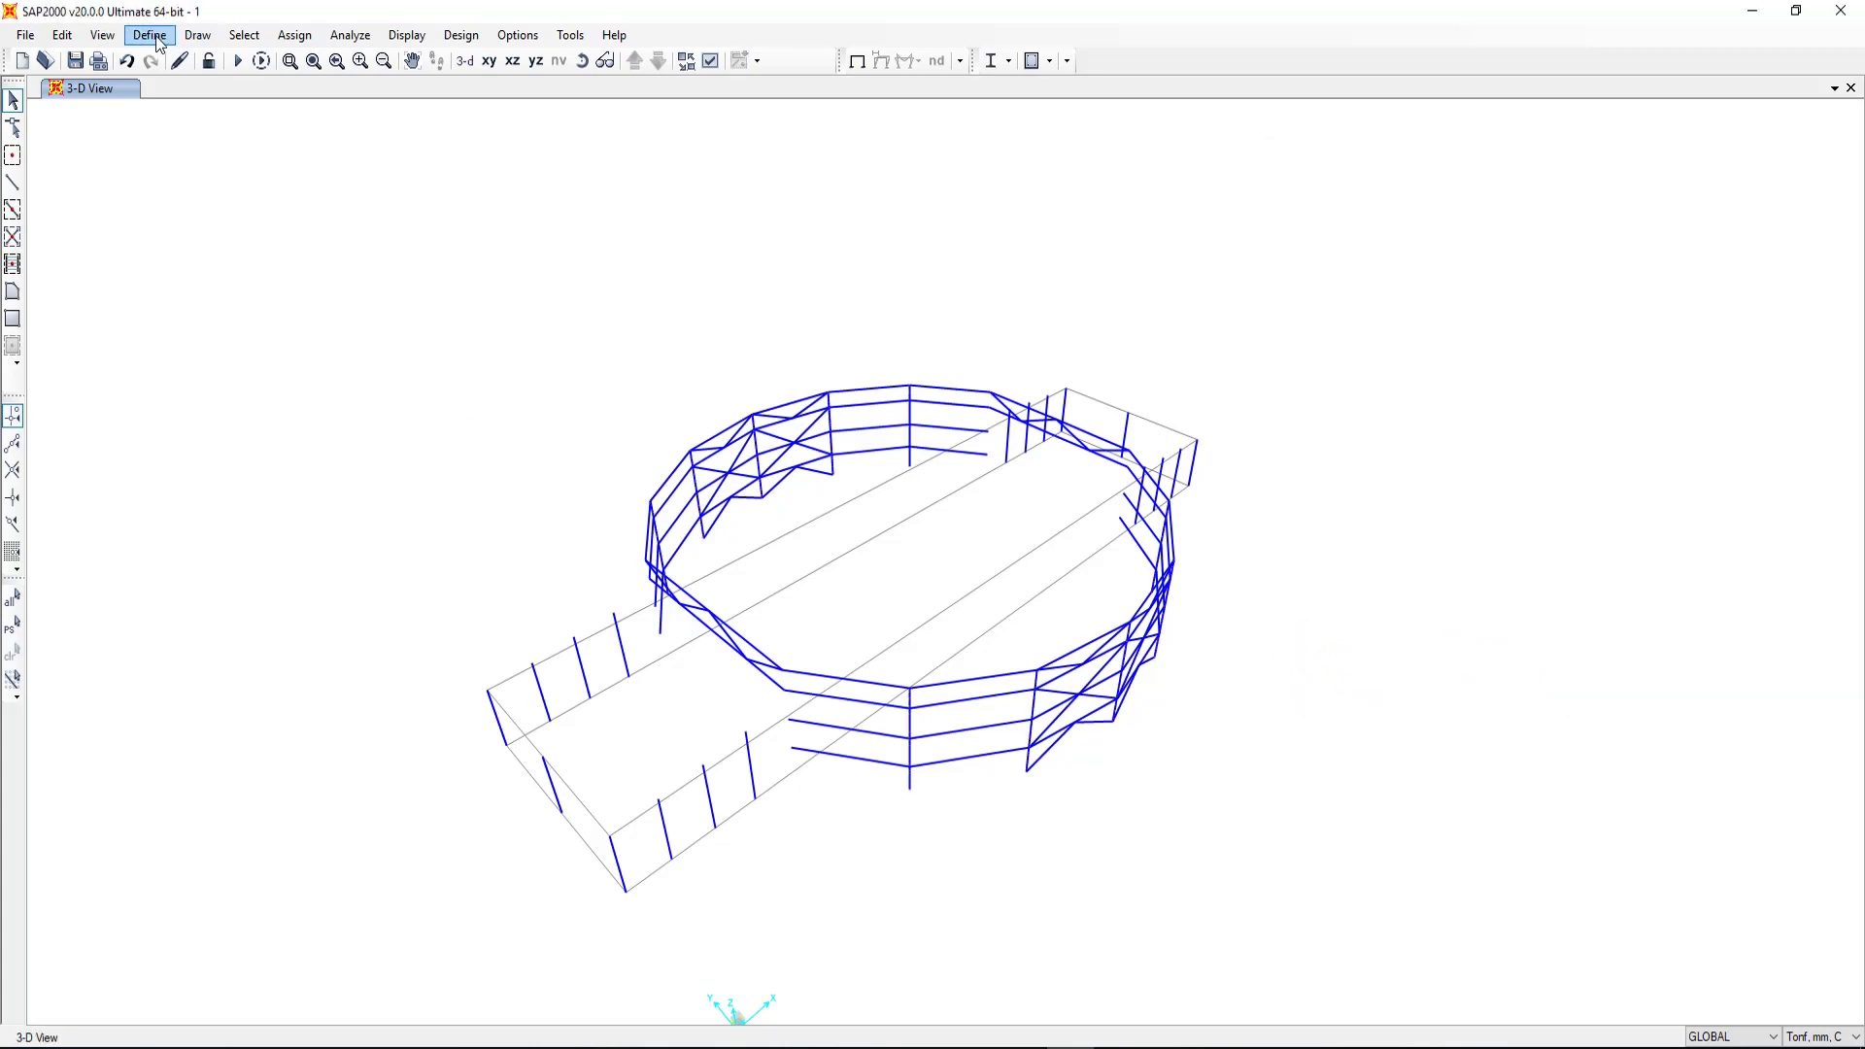
Step: Import DXF.dxf again with default units, mapping layer Com. Col. to frames for six new members
click(25, 37)
mouse_move(64, 176)
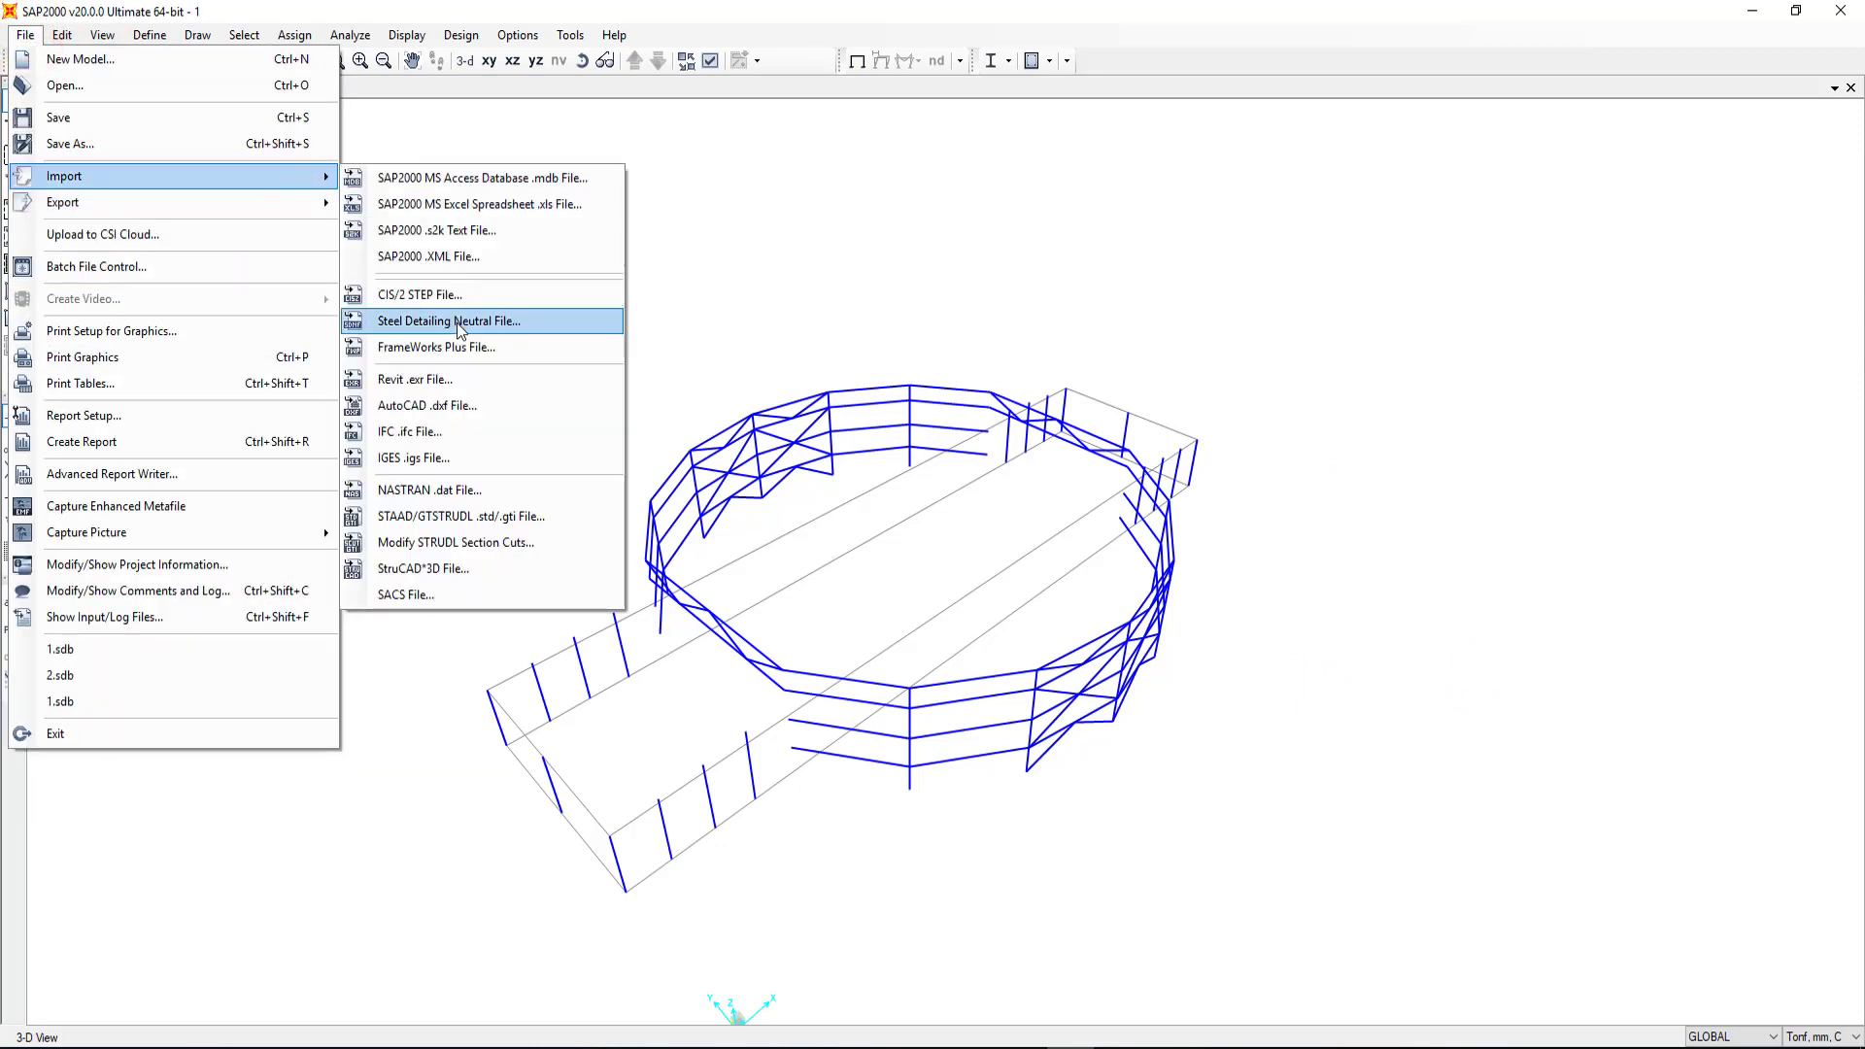
click(459, 408)
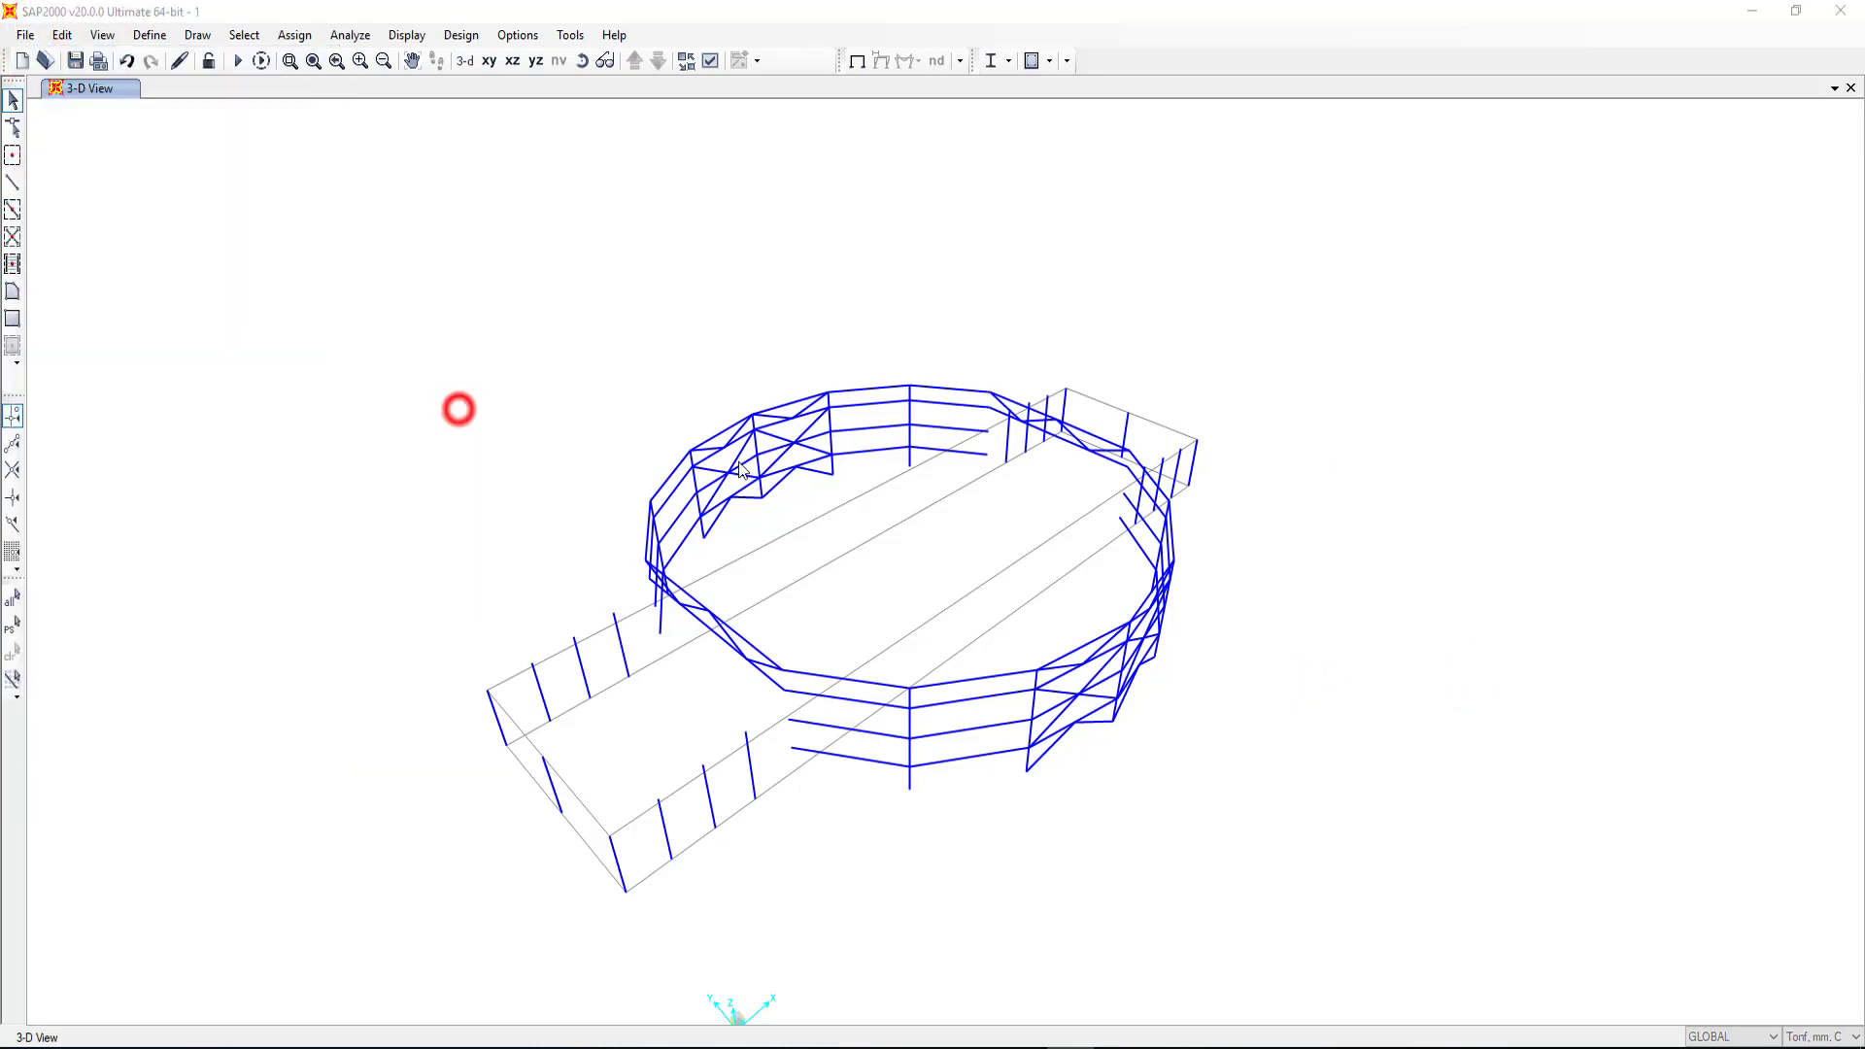
click(449, 204)
click(772, 533)
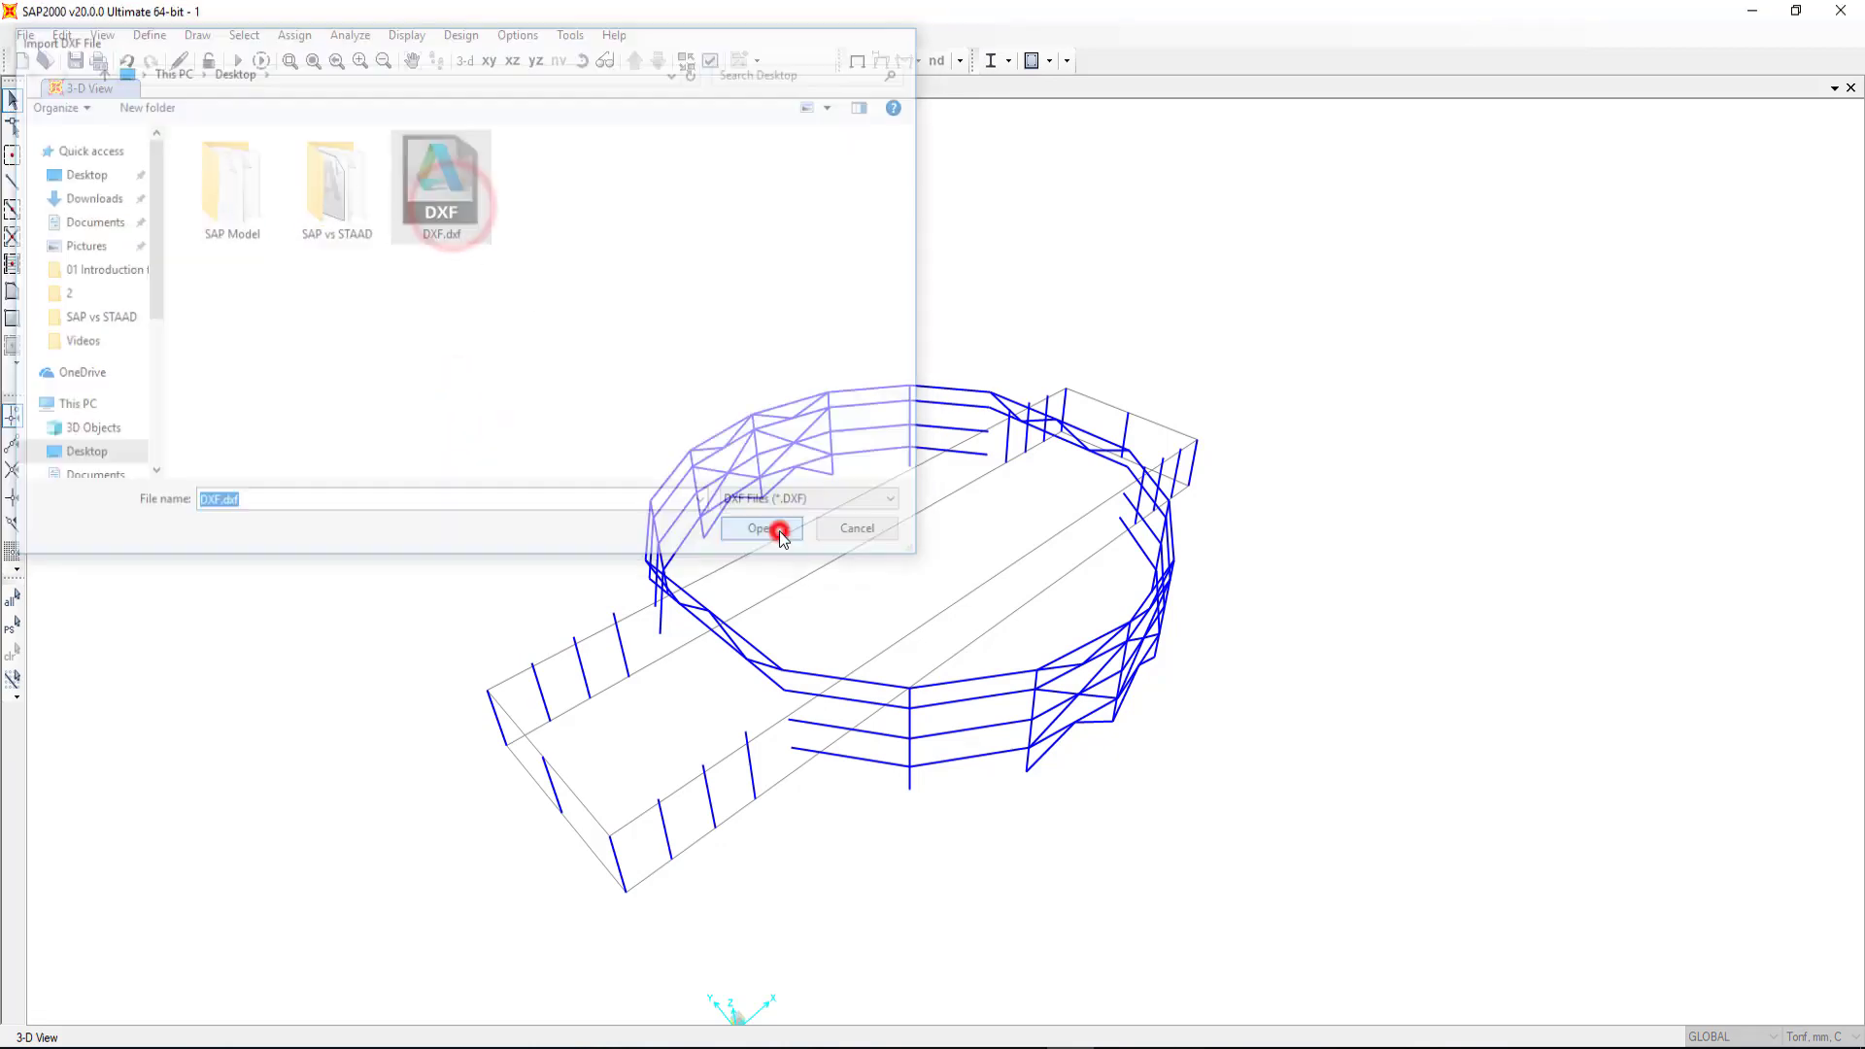
click(890, 629)
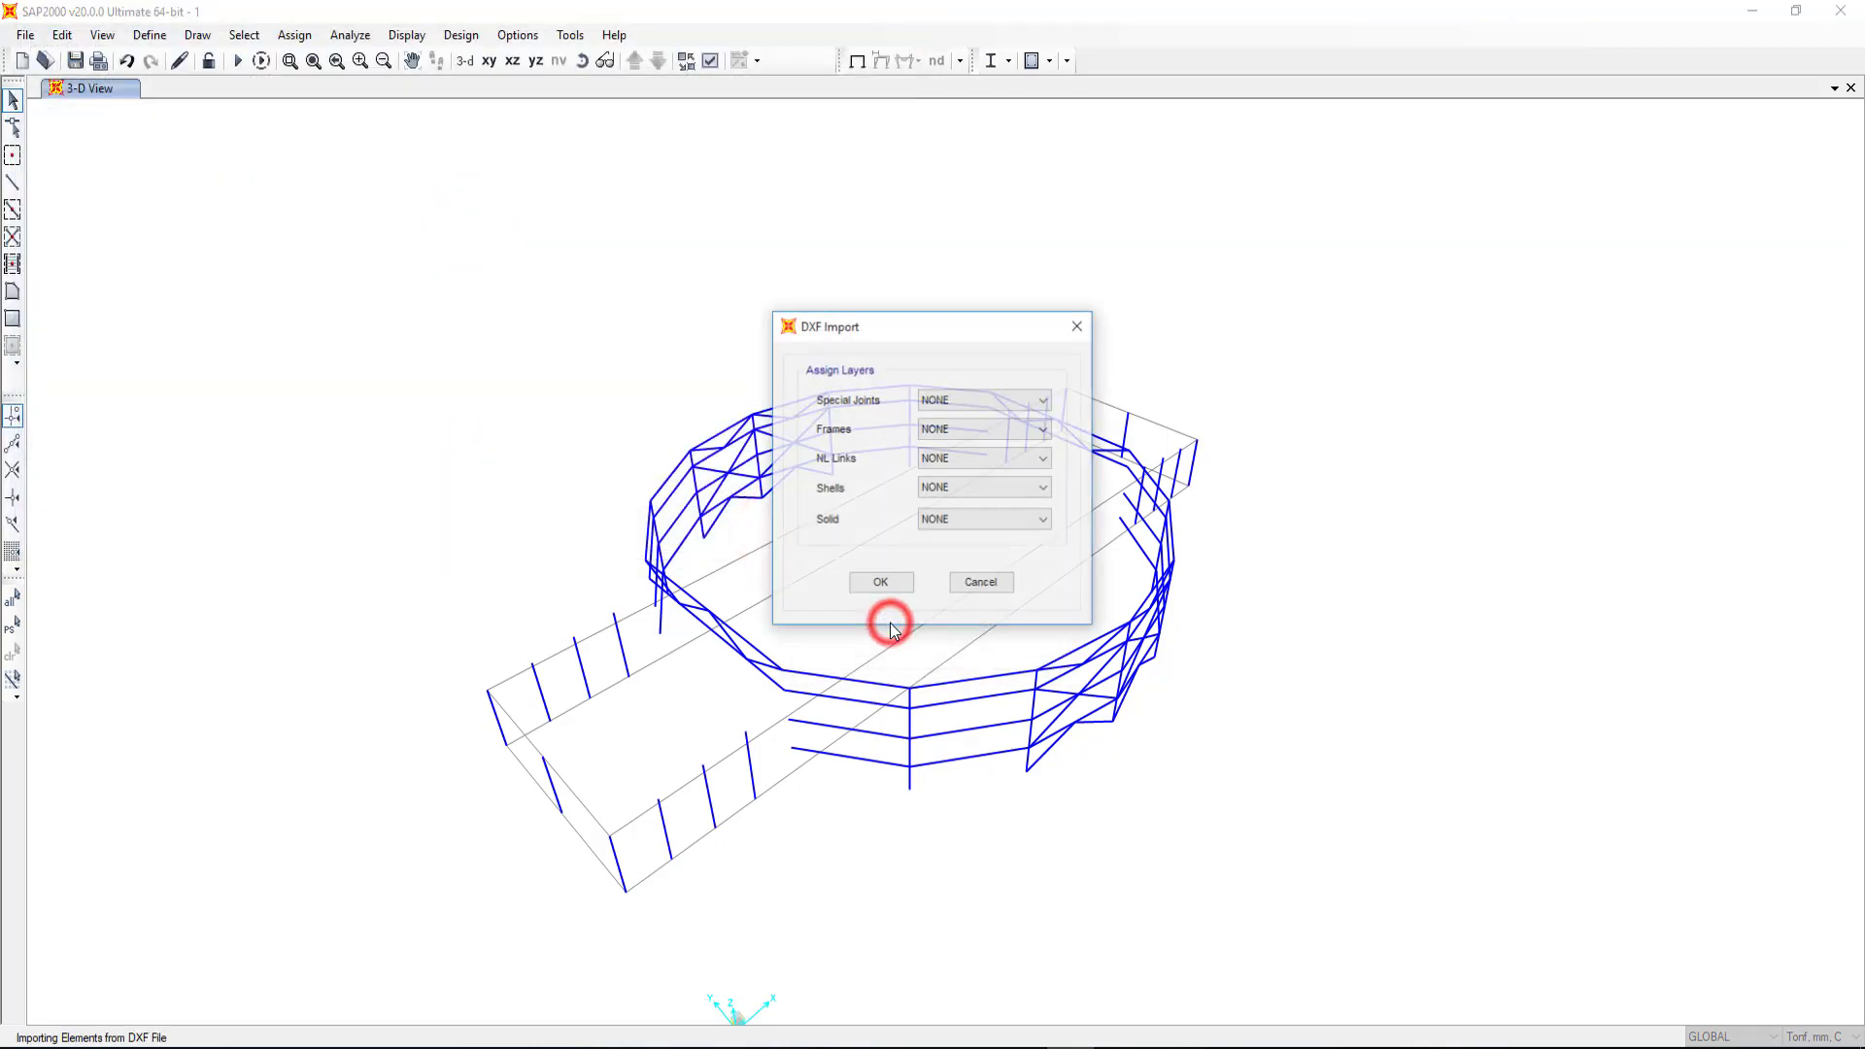
click(957, 433)
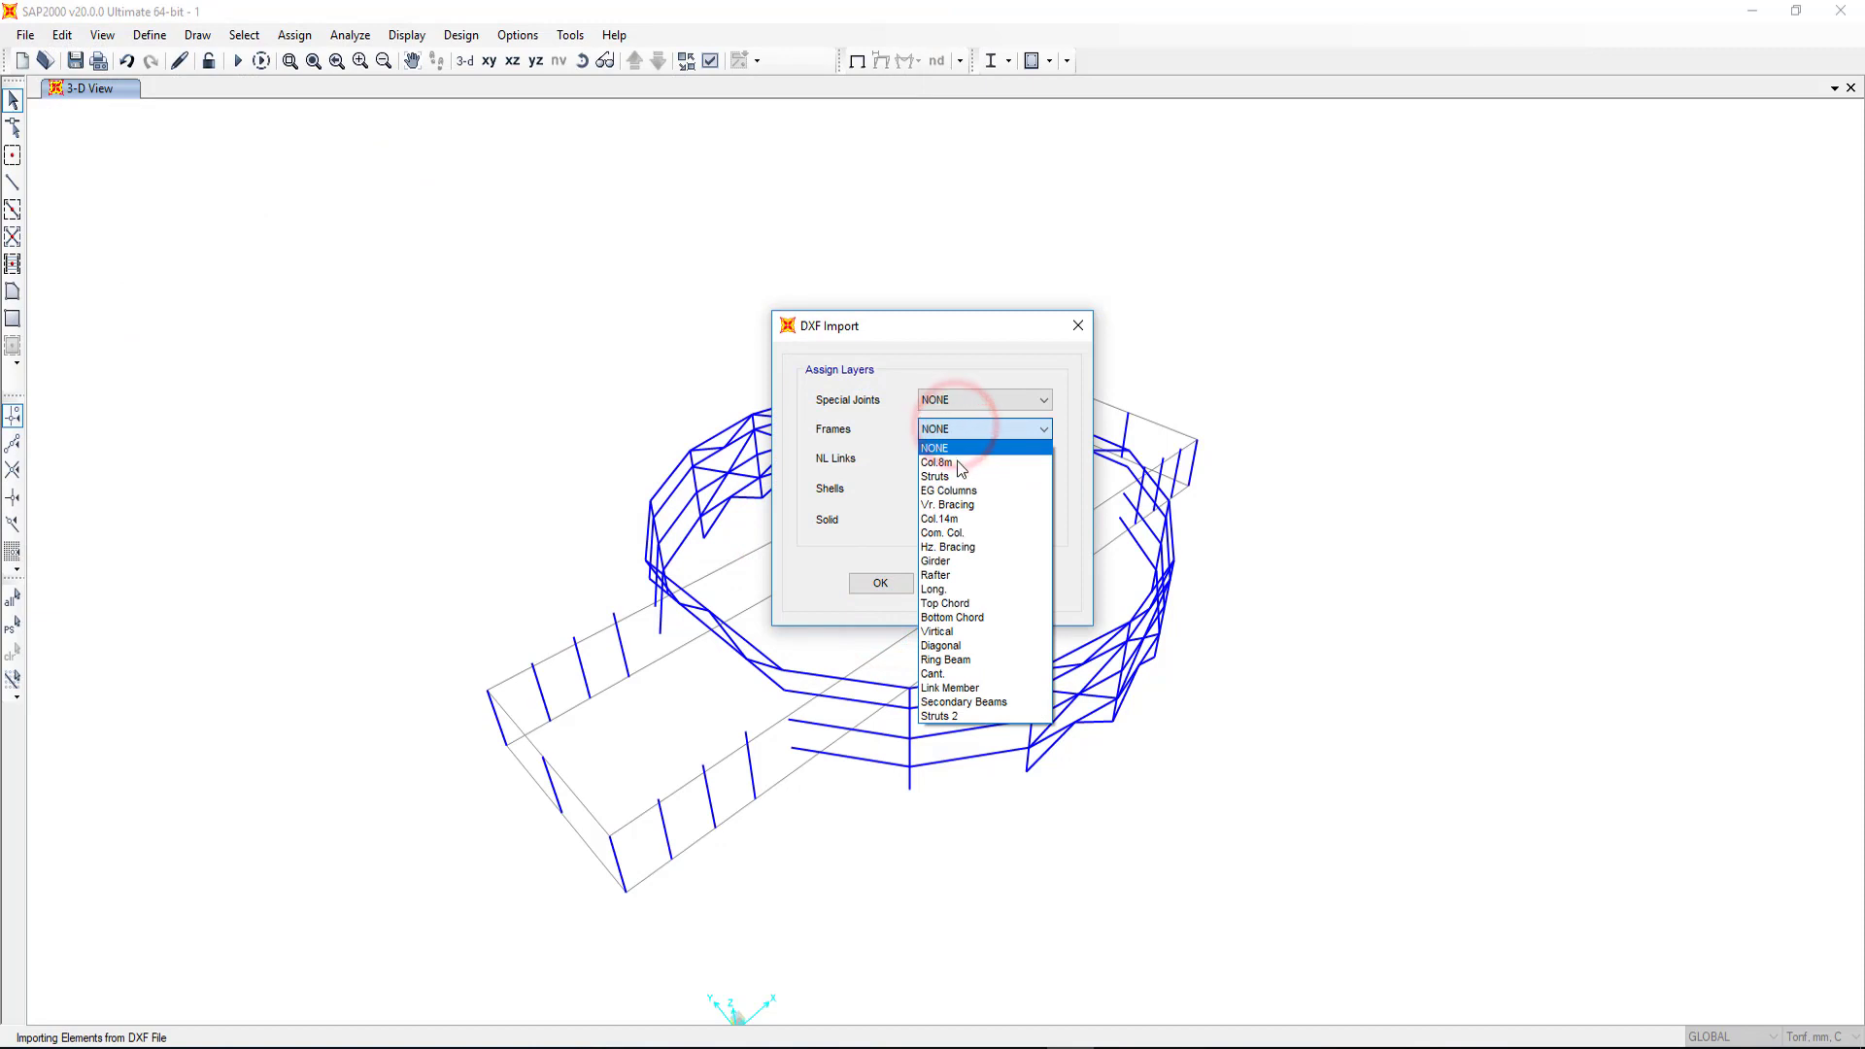
click(967, 534)
click(880, 583)
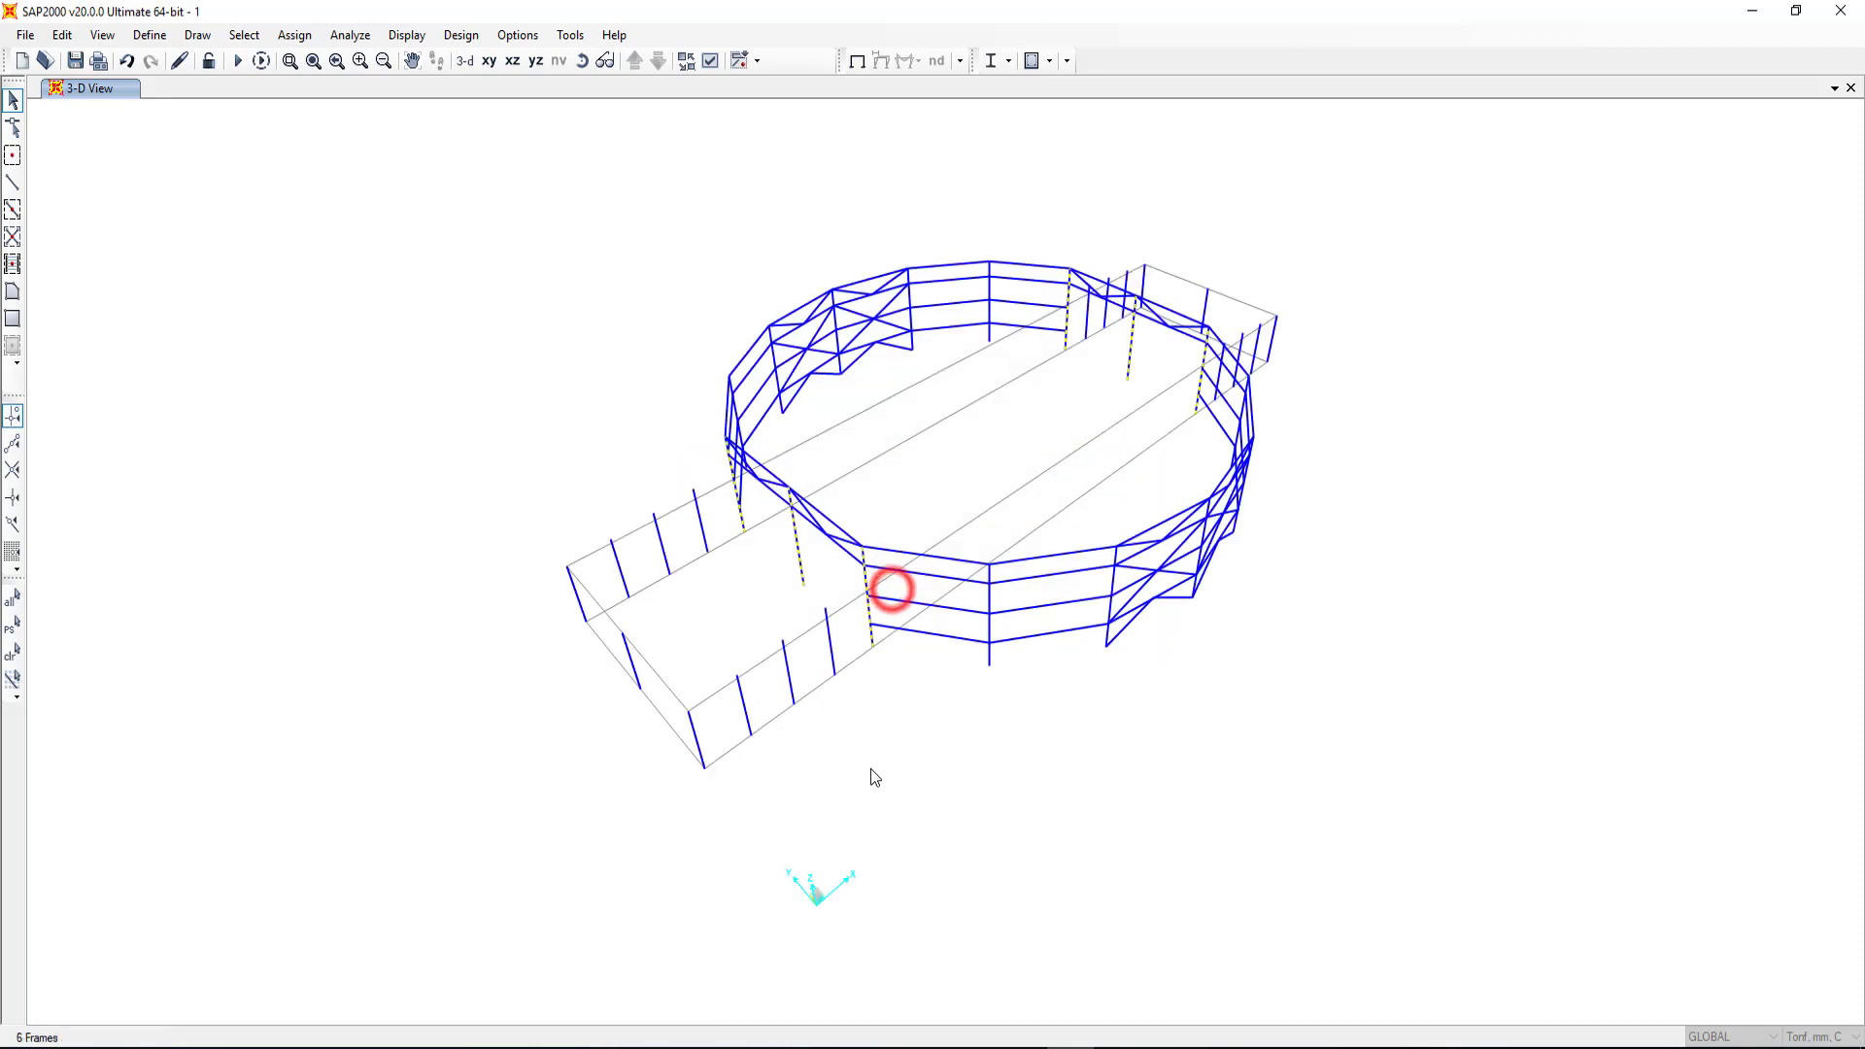
scroll(799, 556, up, 5)
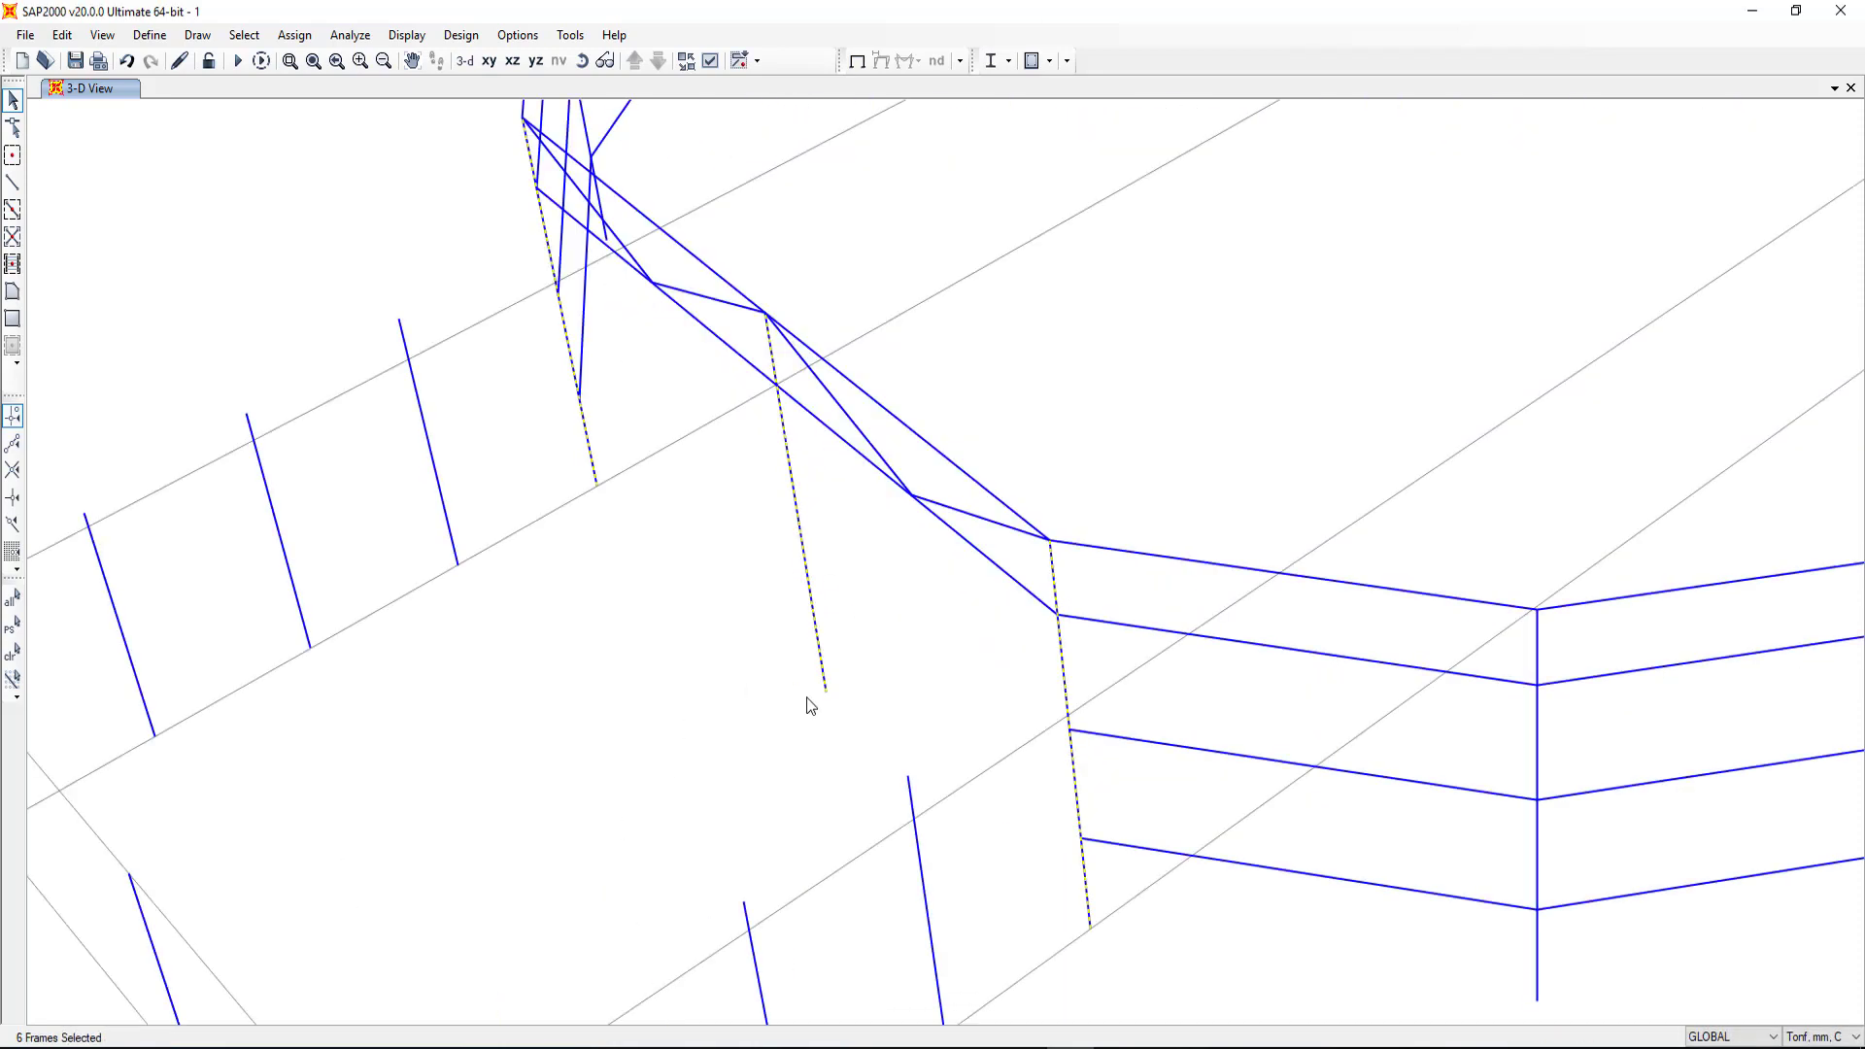
scroll(683, 706, down, 5)
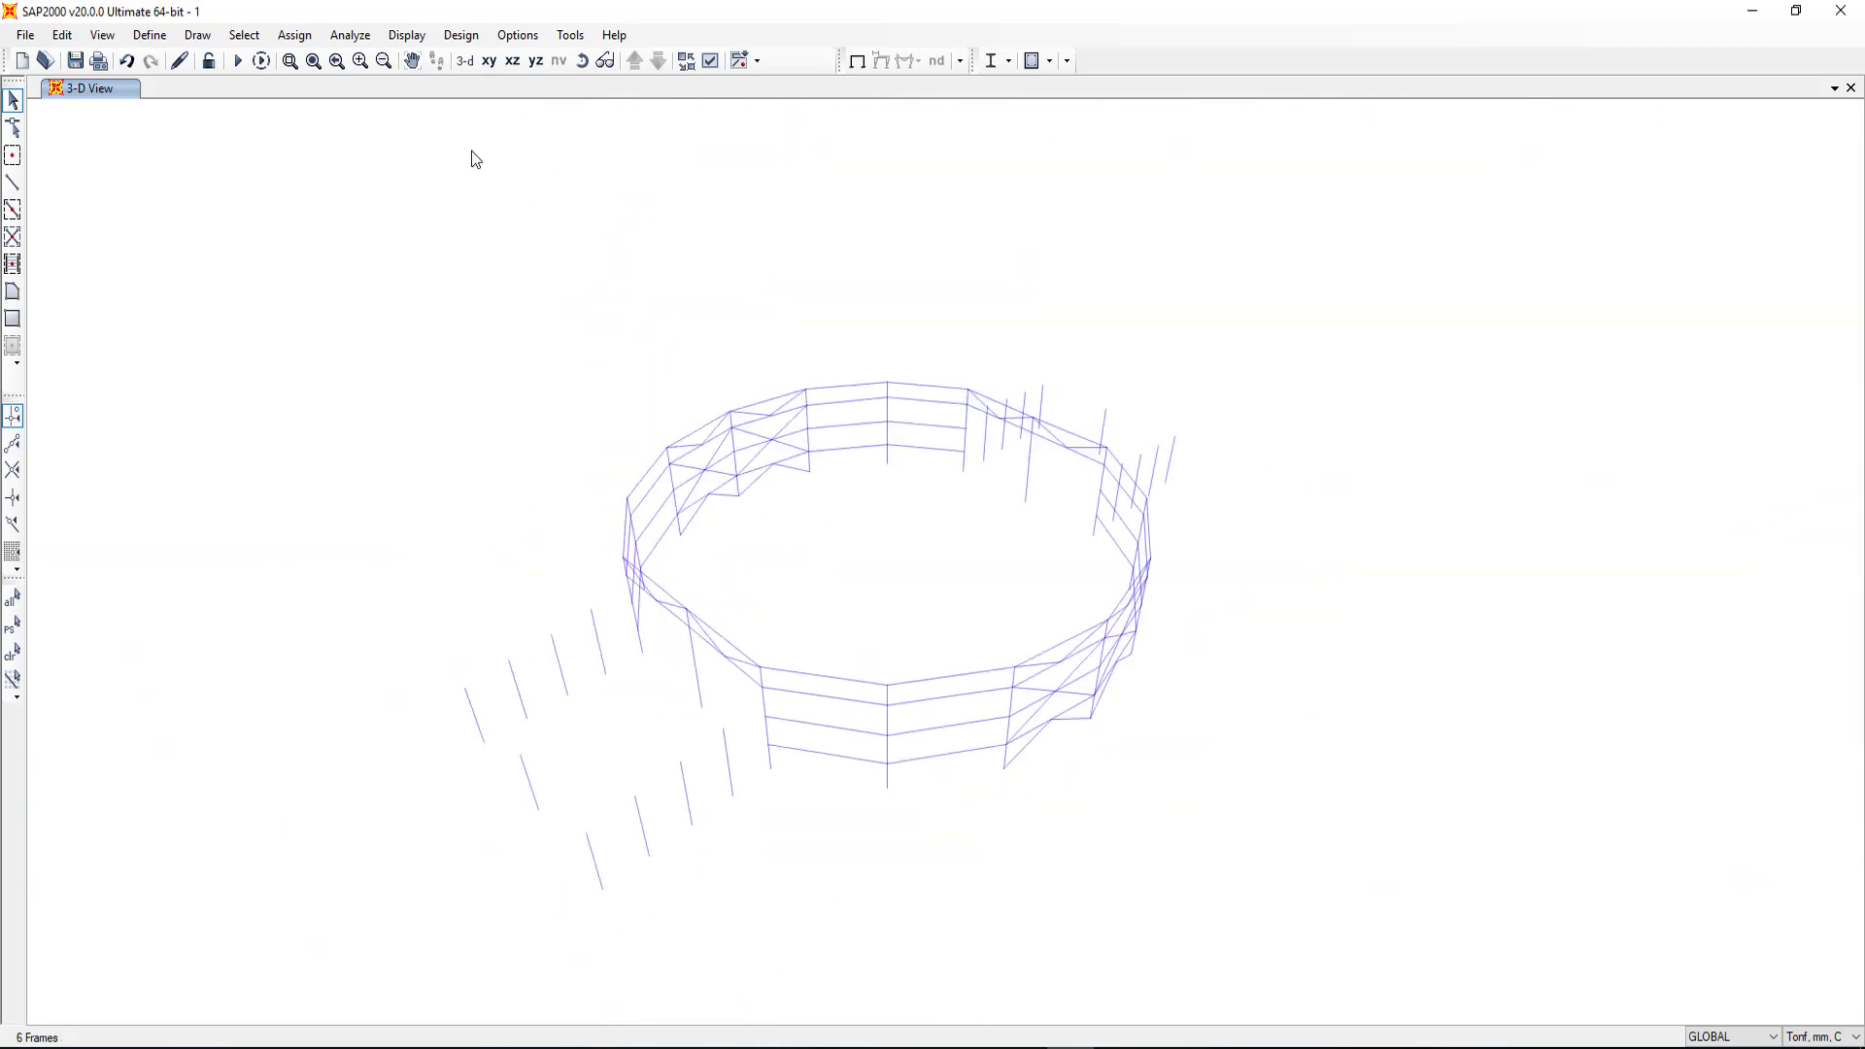
Step: Define a new group named Com. Col. in the group definitions
click(304, 36)
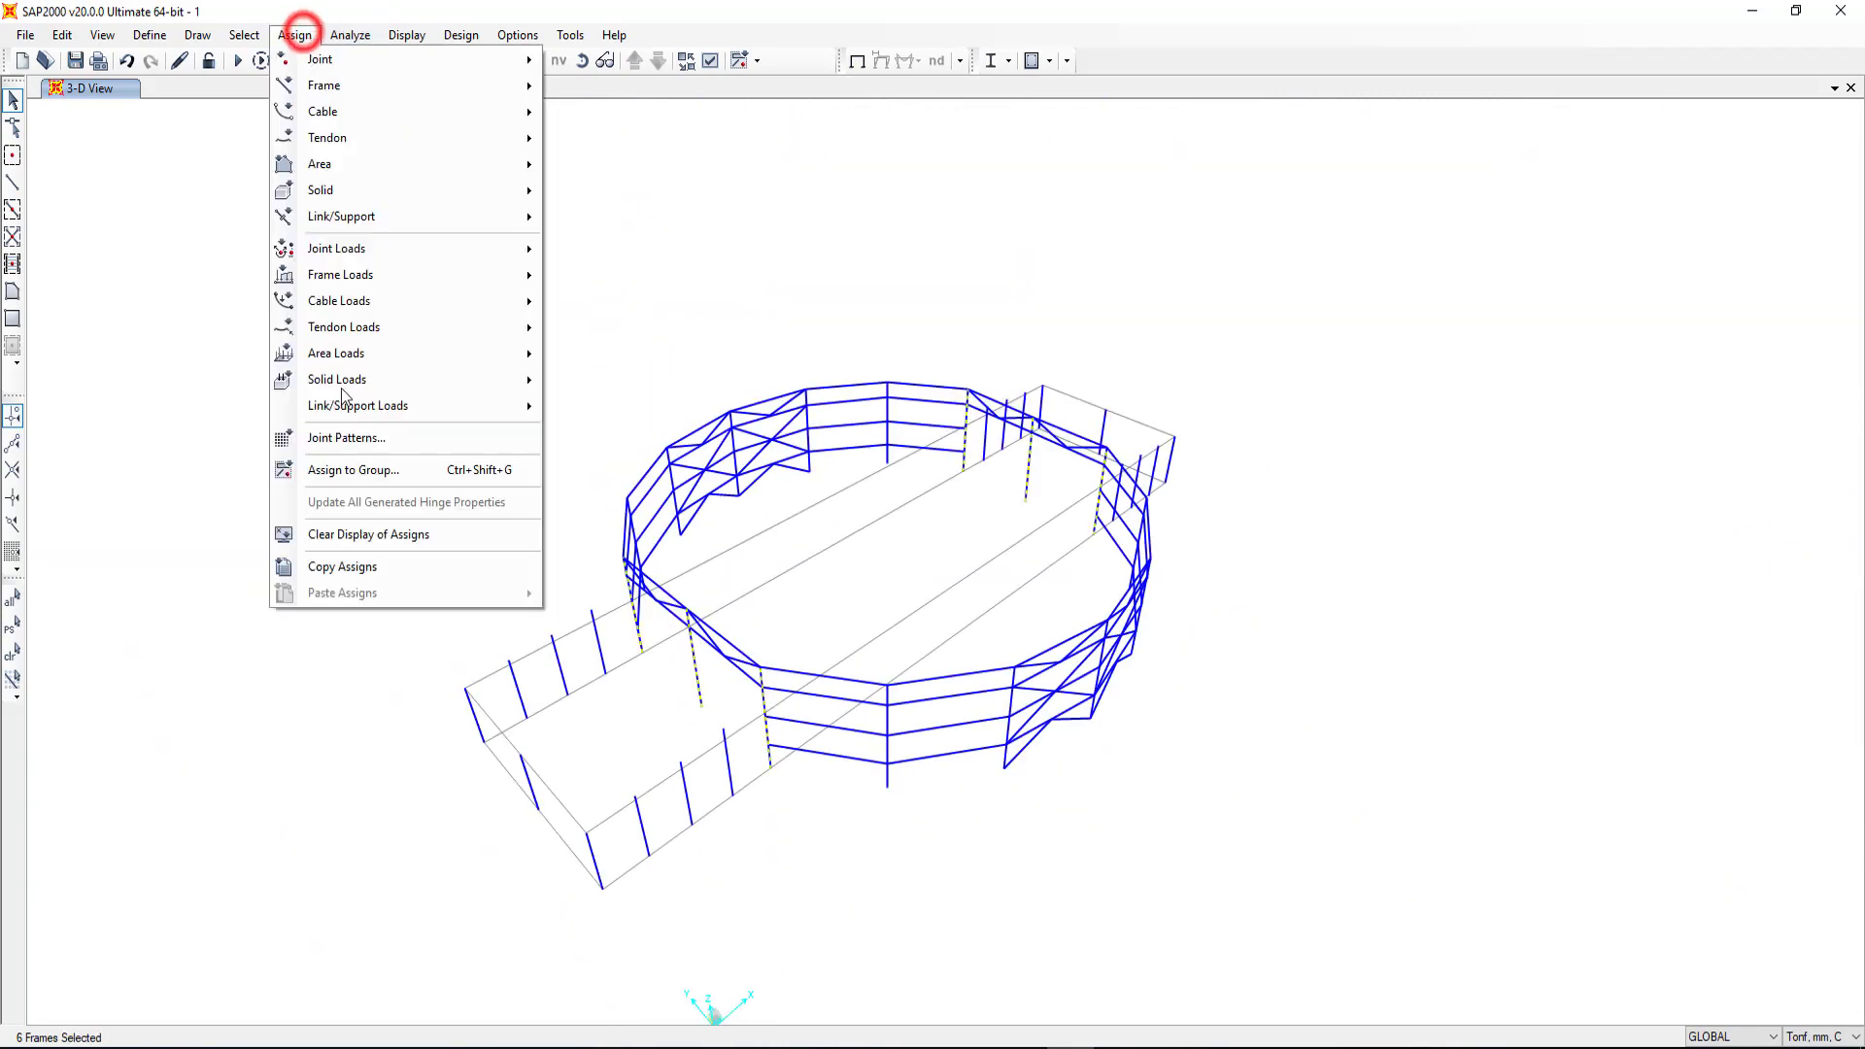
click(378, 463)
scroll(933, 563, down, 4)
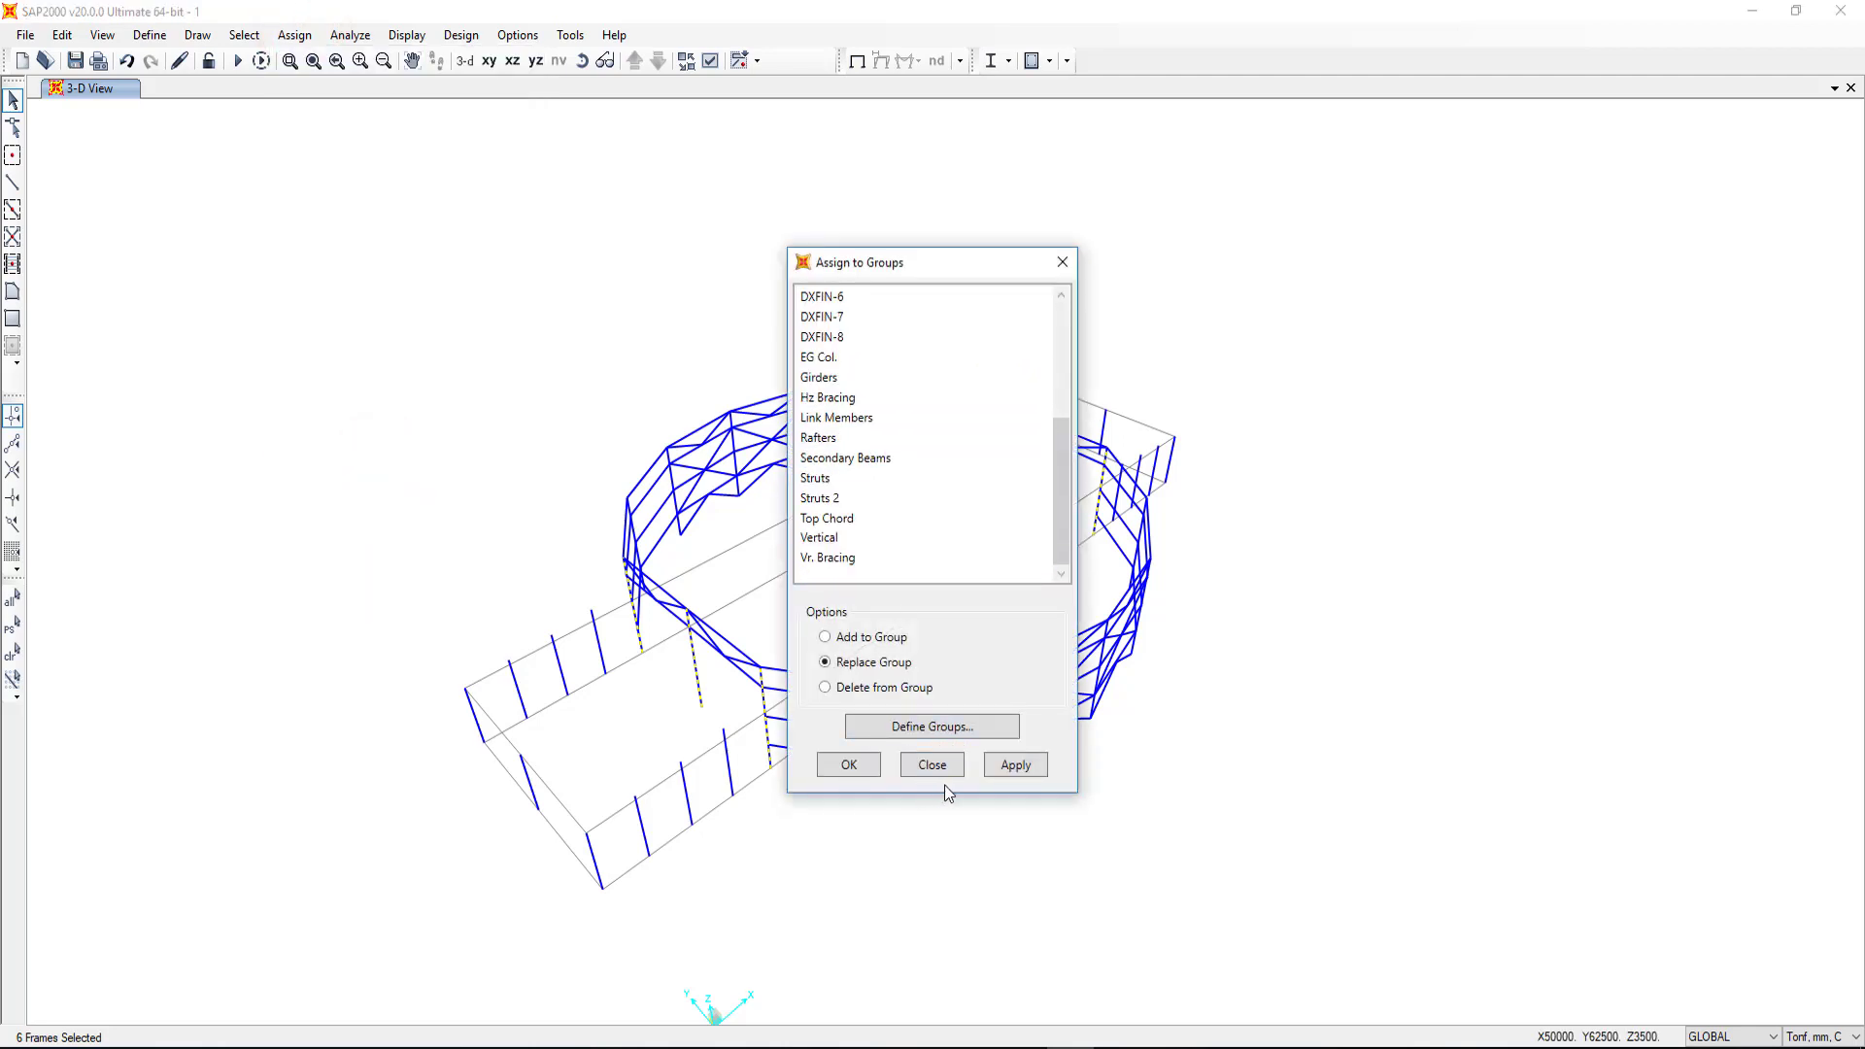
click(947, 736)
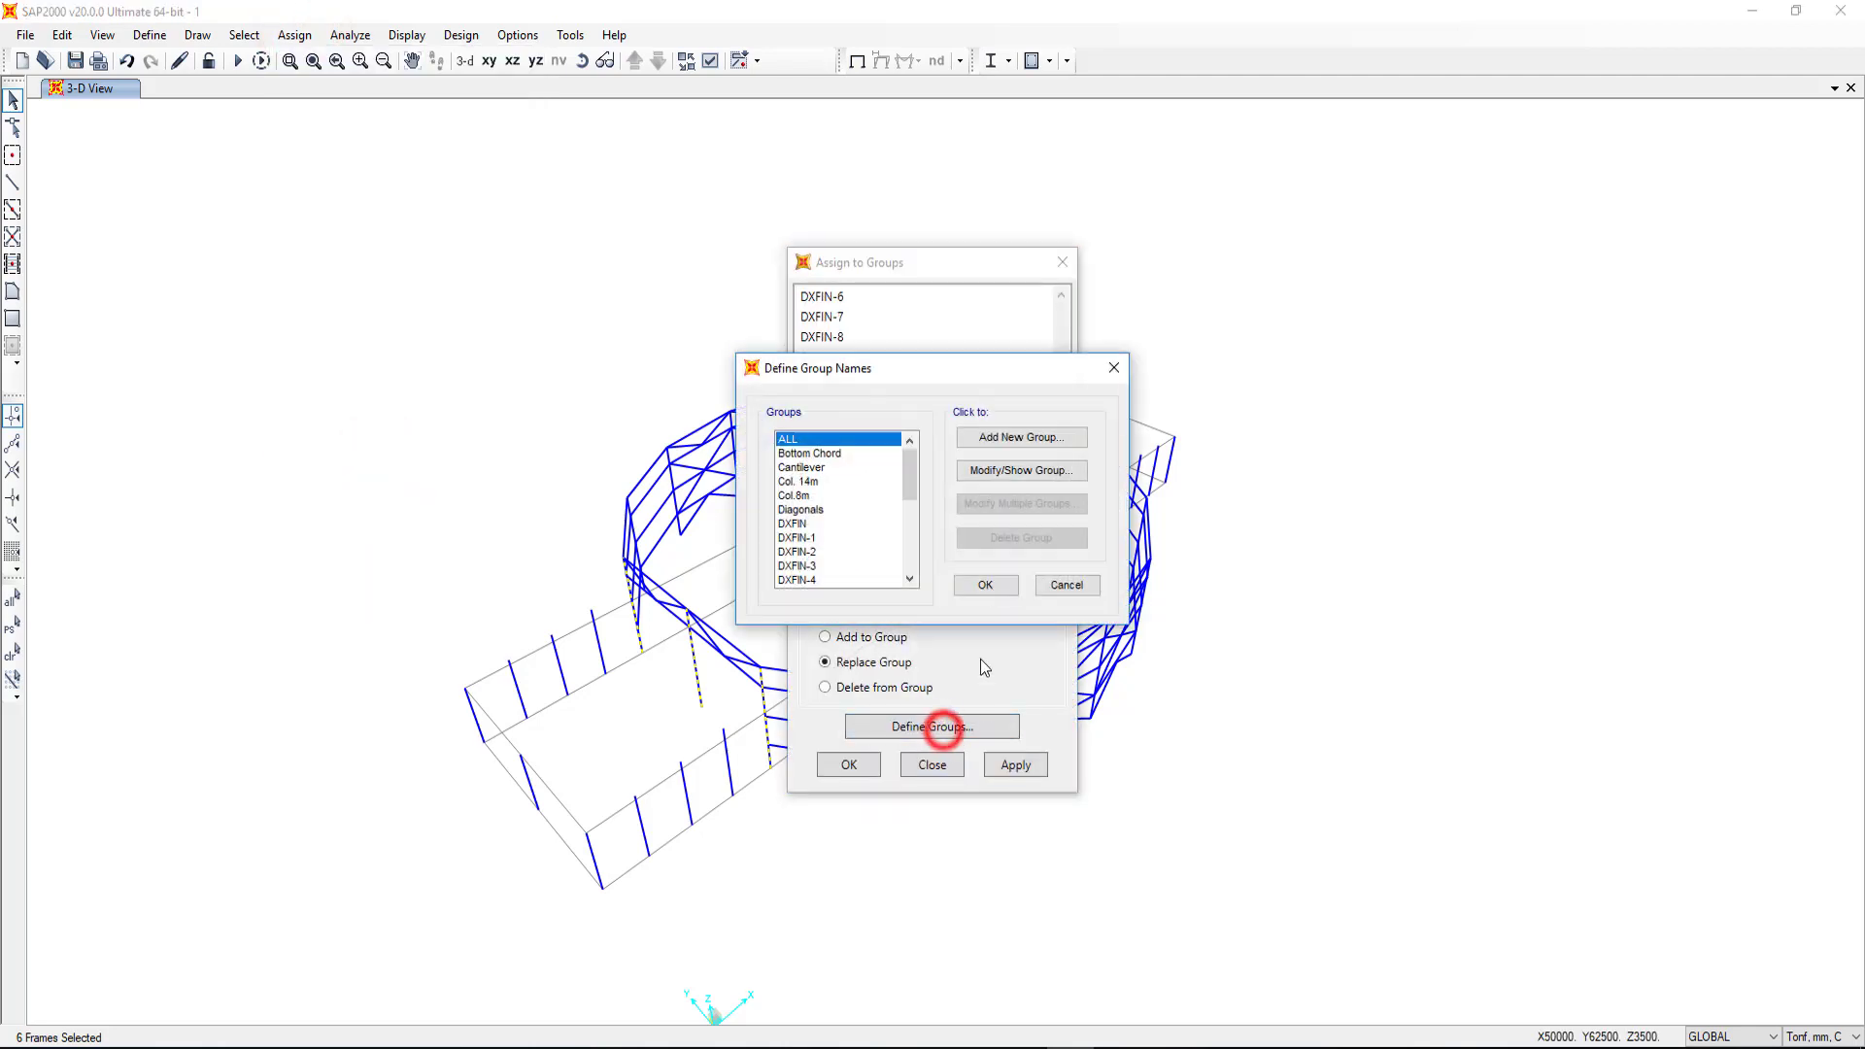
click(1037, 433)
click(1014, 379)
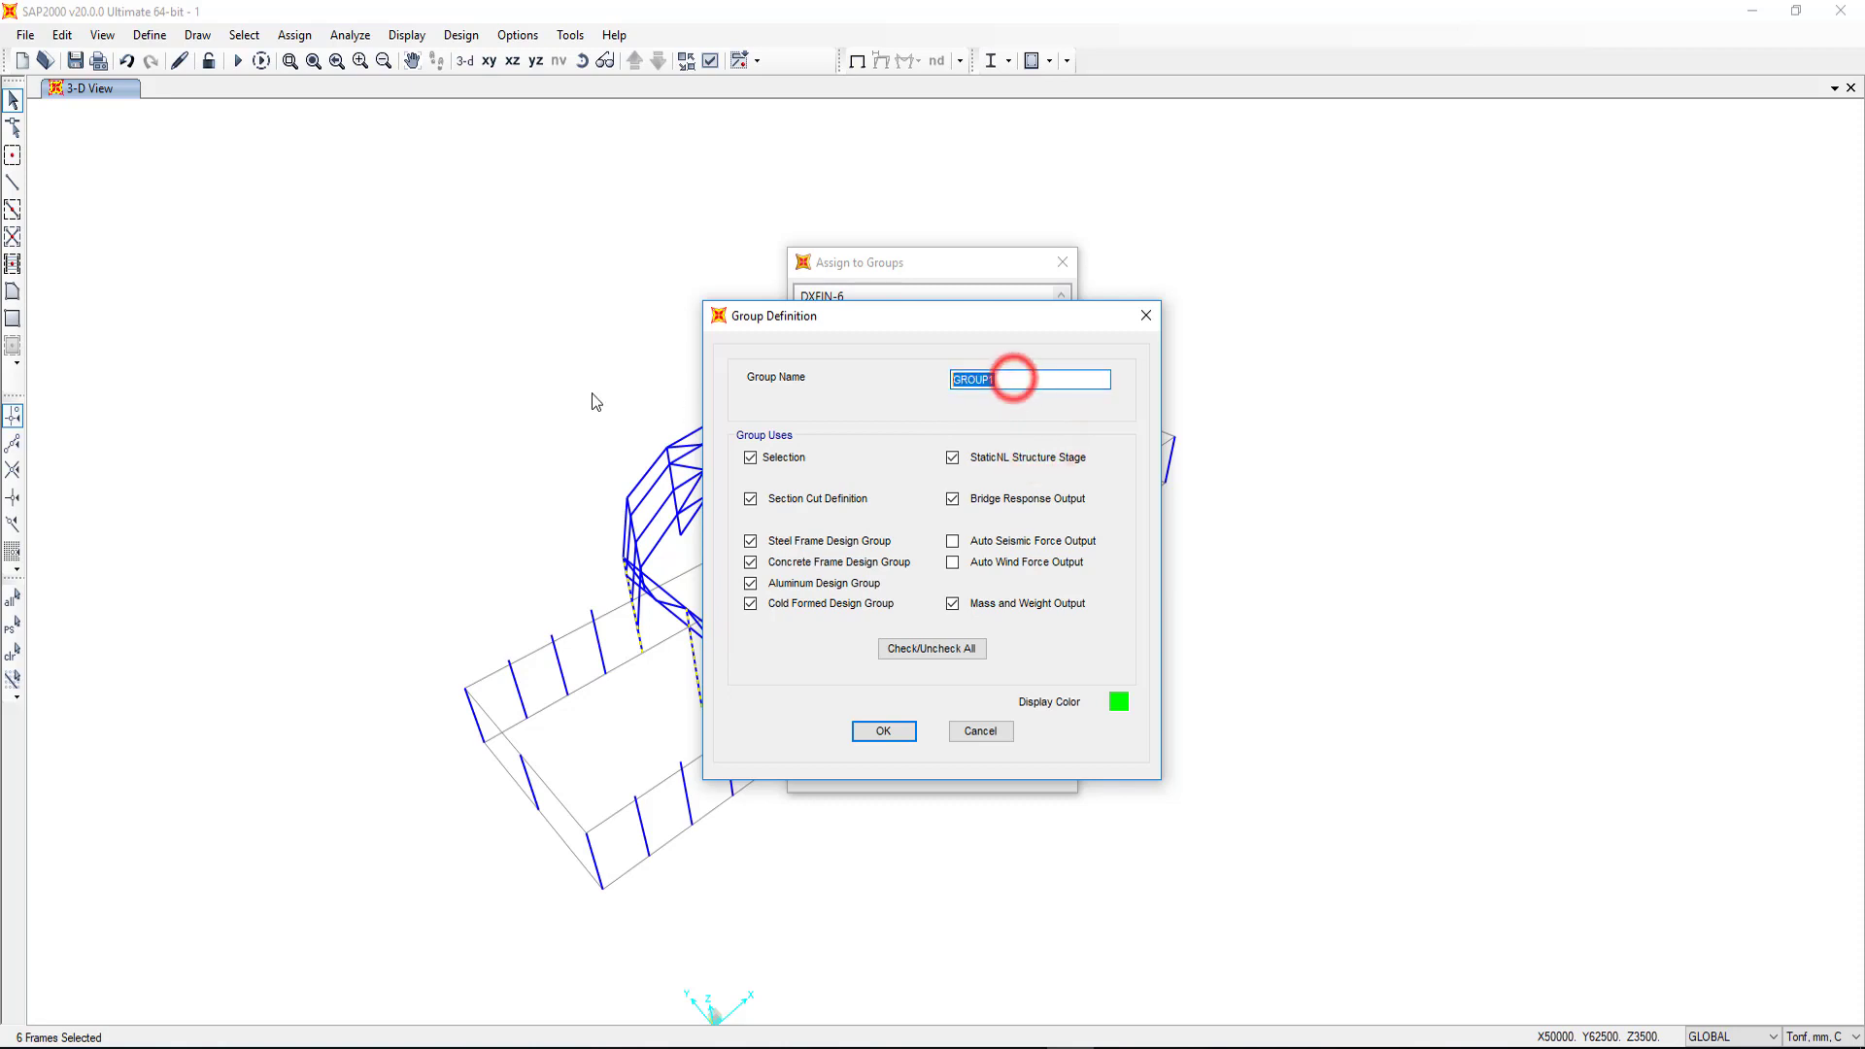
text(Com. Col.)
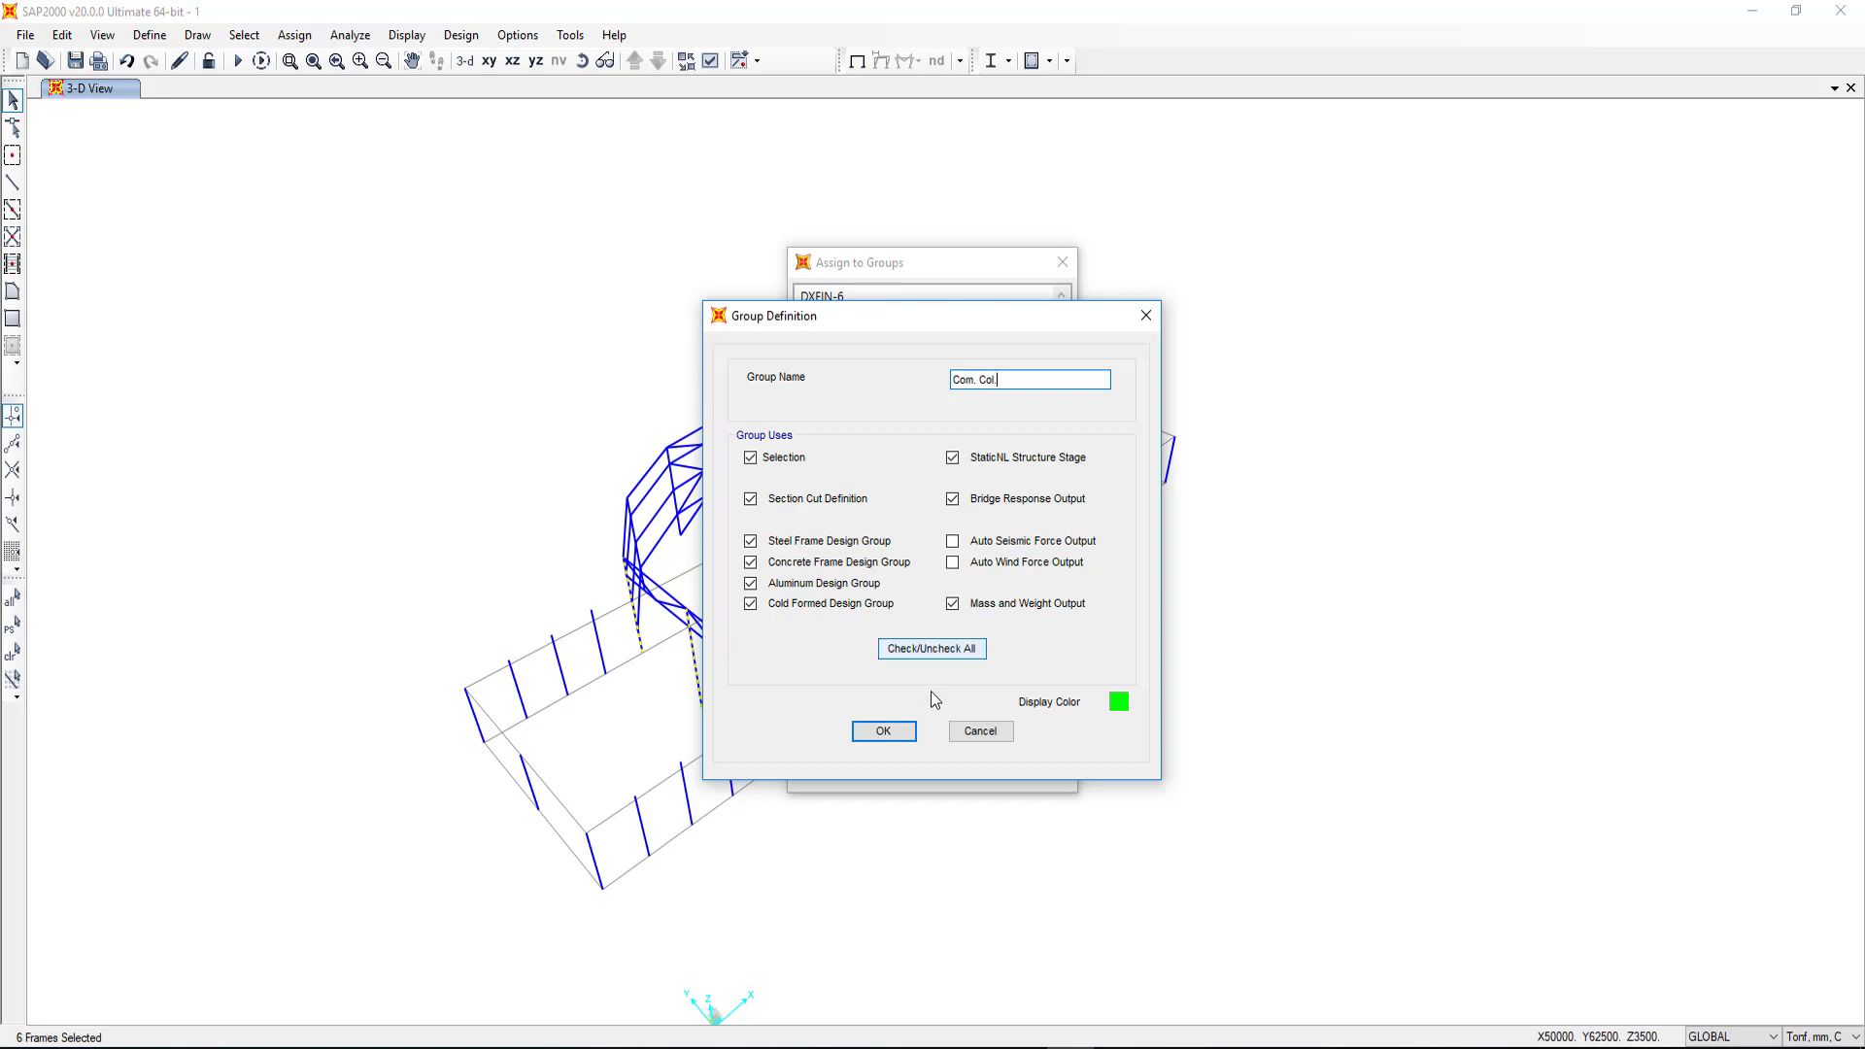
click(885, 732)
click(994, 586)
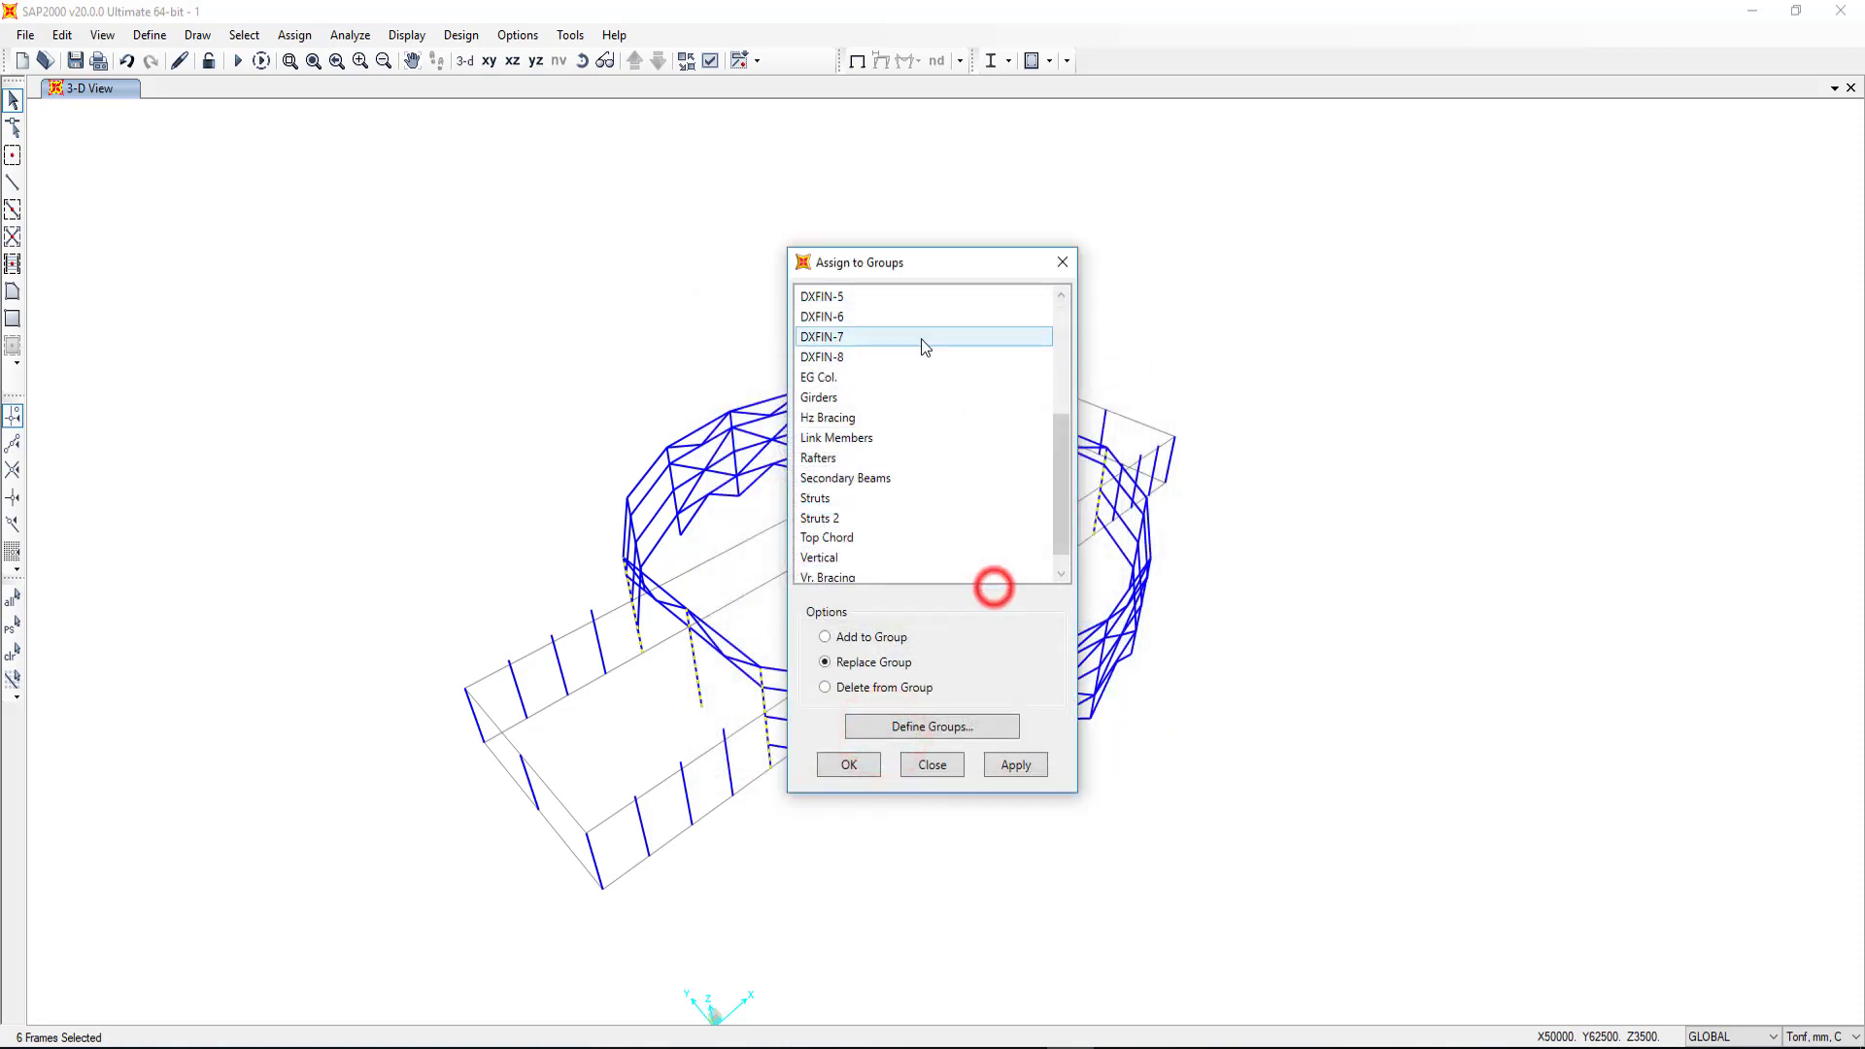
Step: Assign the six newly imported column frames to the Com. Col. group
scroll(907, 497, down, 1)
click(906, 497)
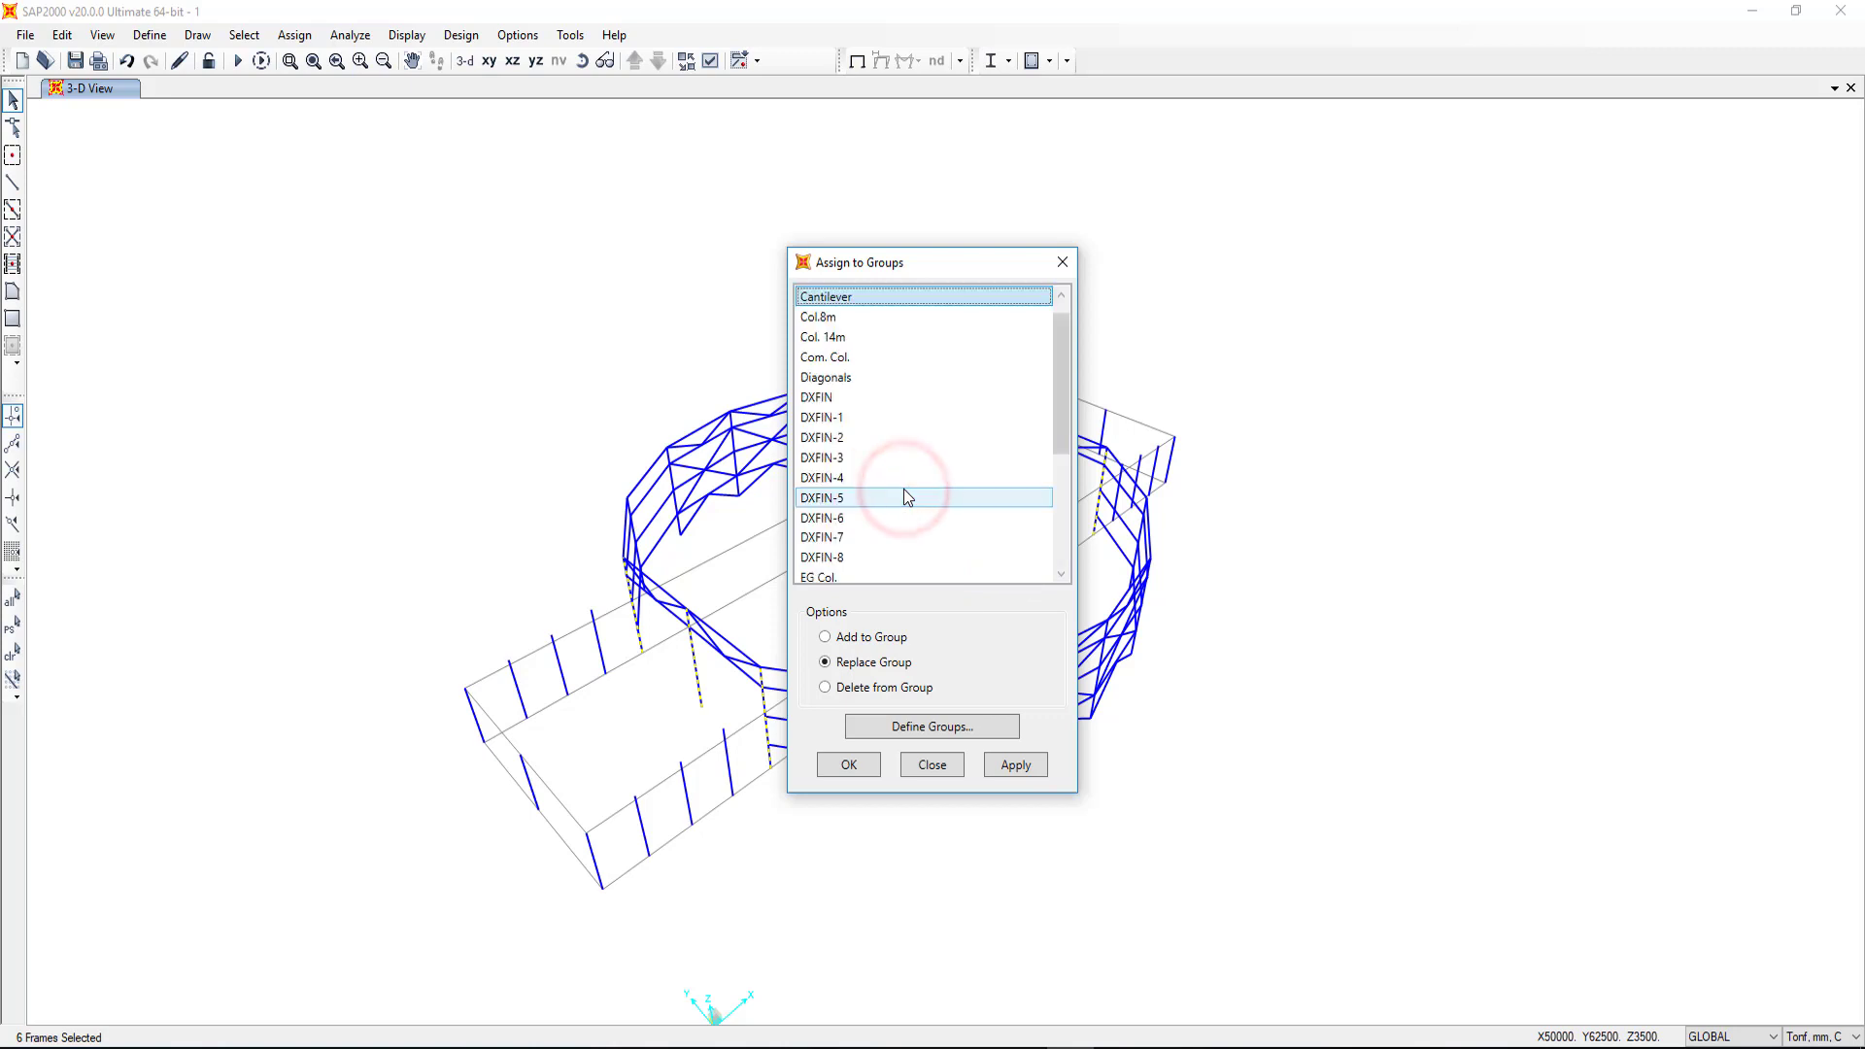
click(847, 357)
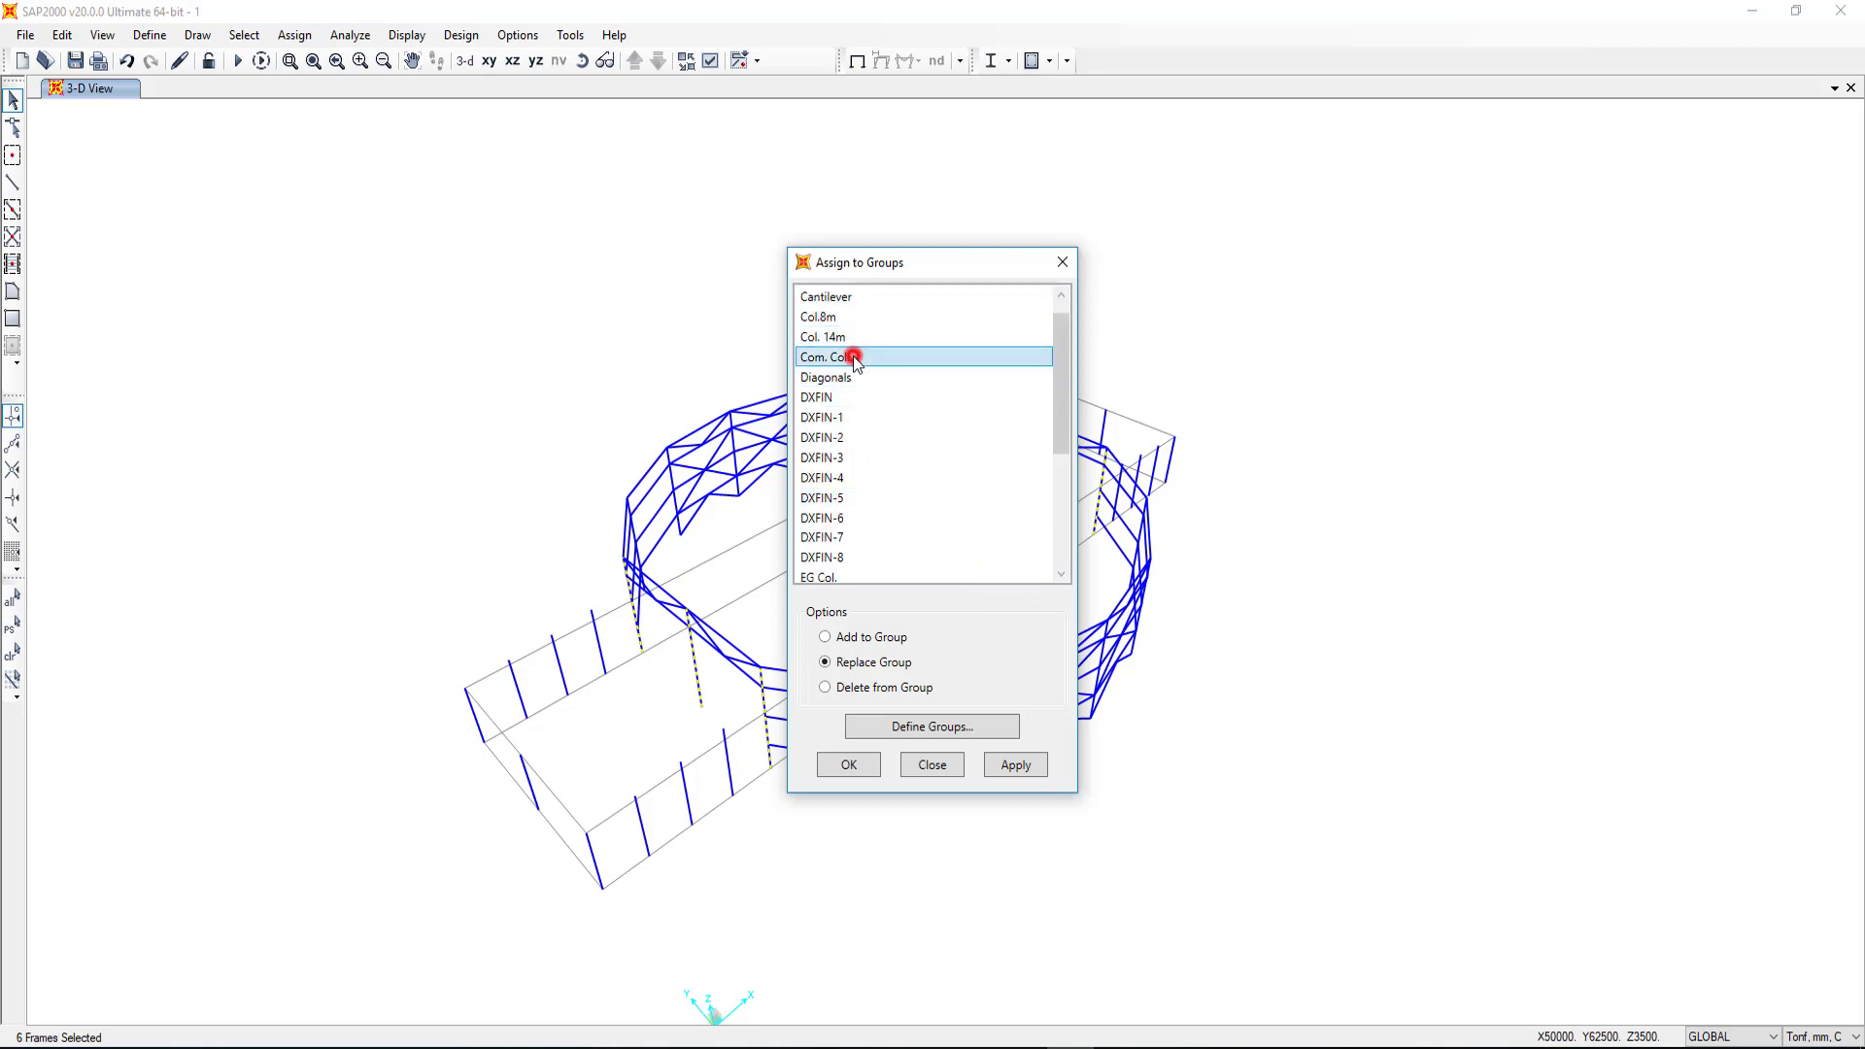
click(1037, 764)
click(853, 765)
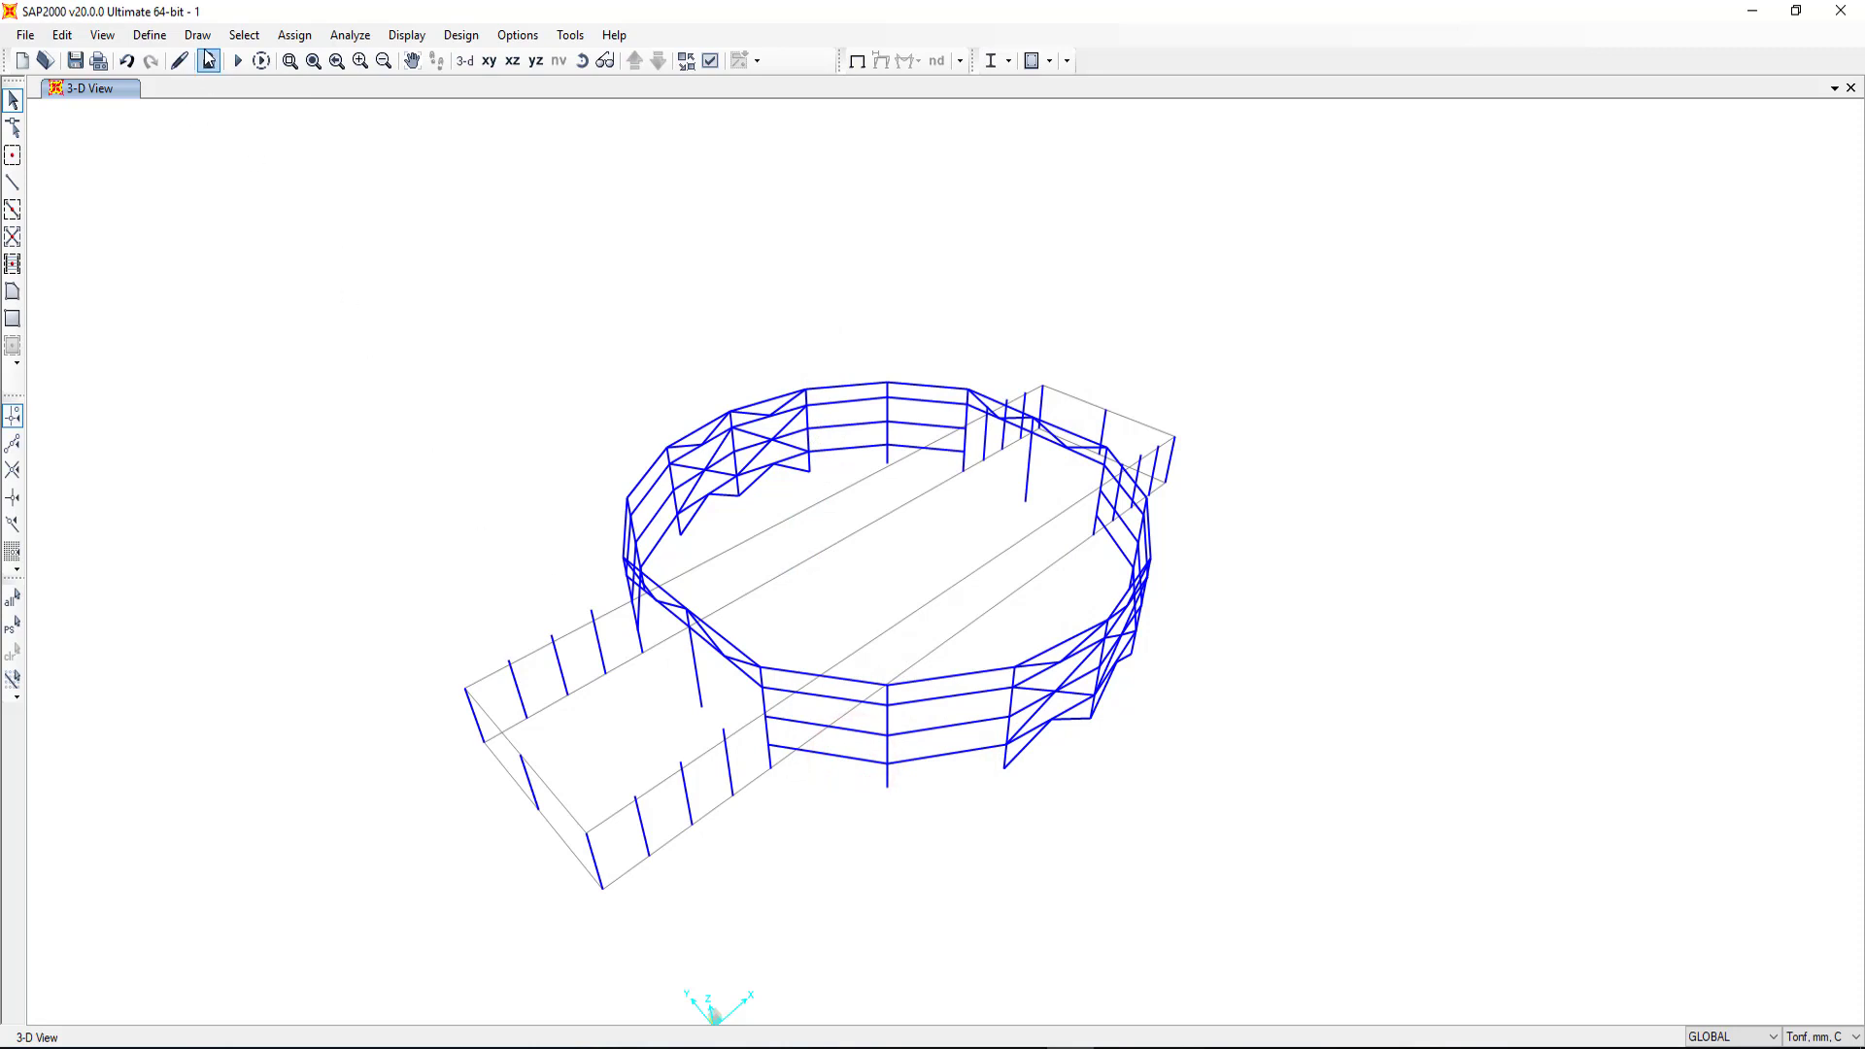
Step: Import the Hz. Bracing layer of DXF.dxf as frame members
click(29, 37)
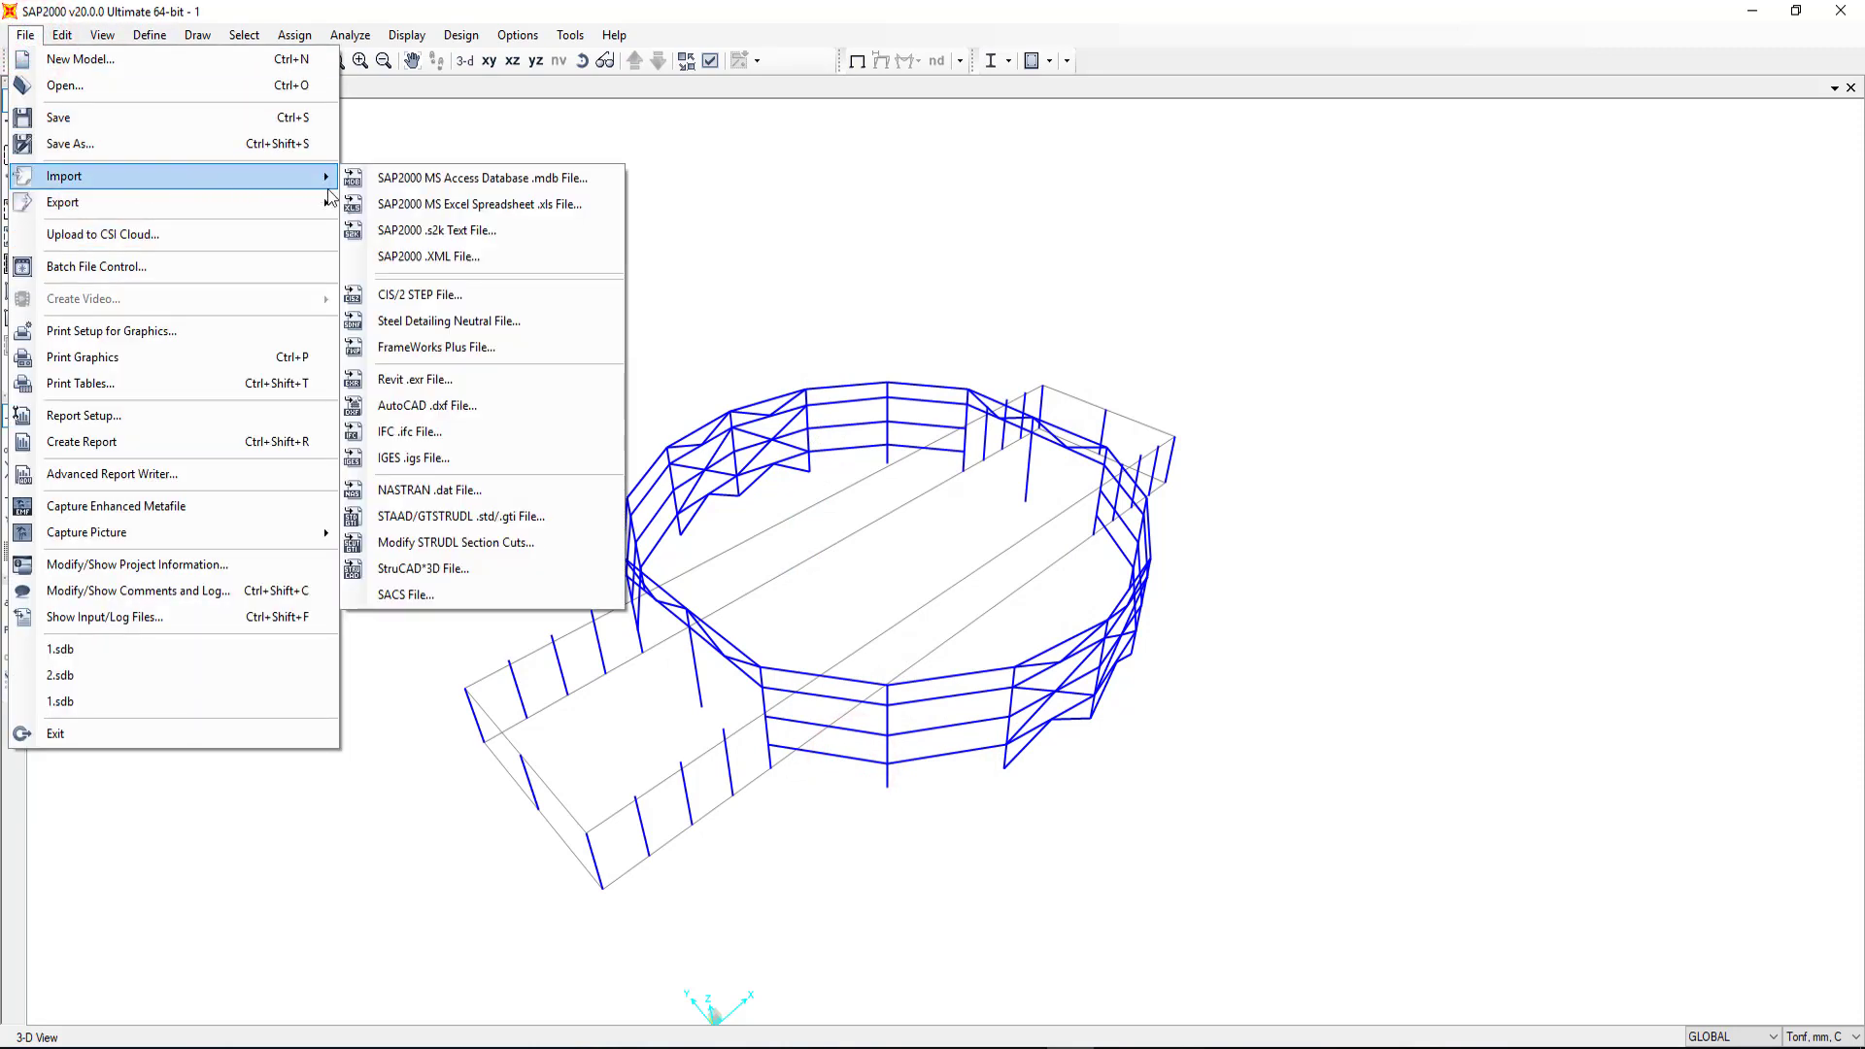
mouse_move(64, 176)
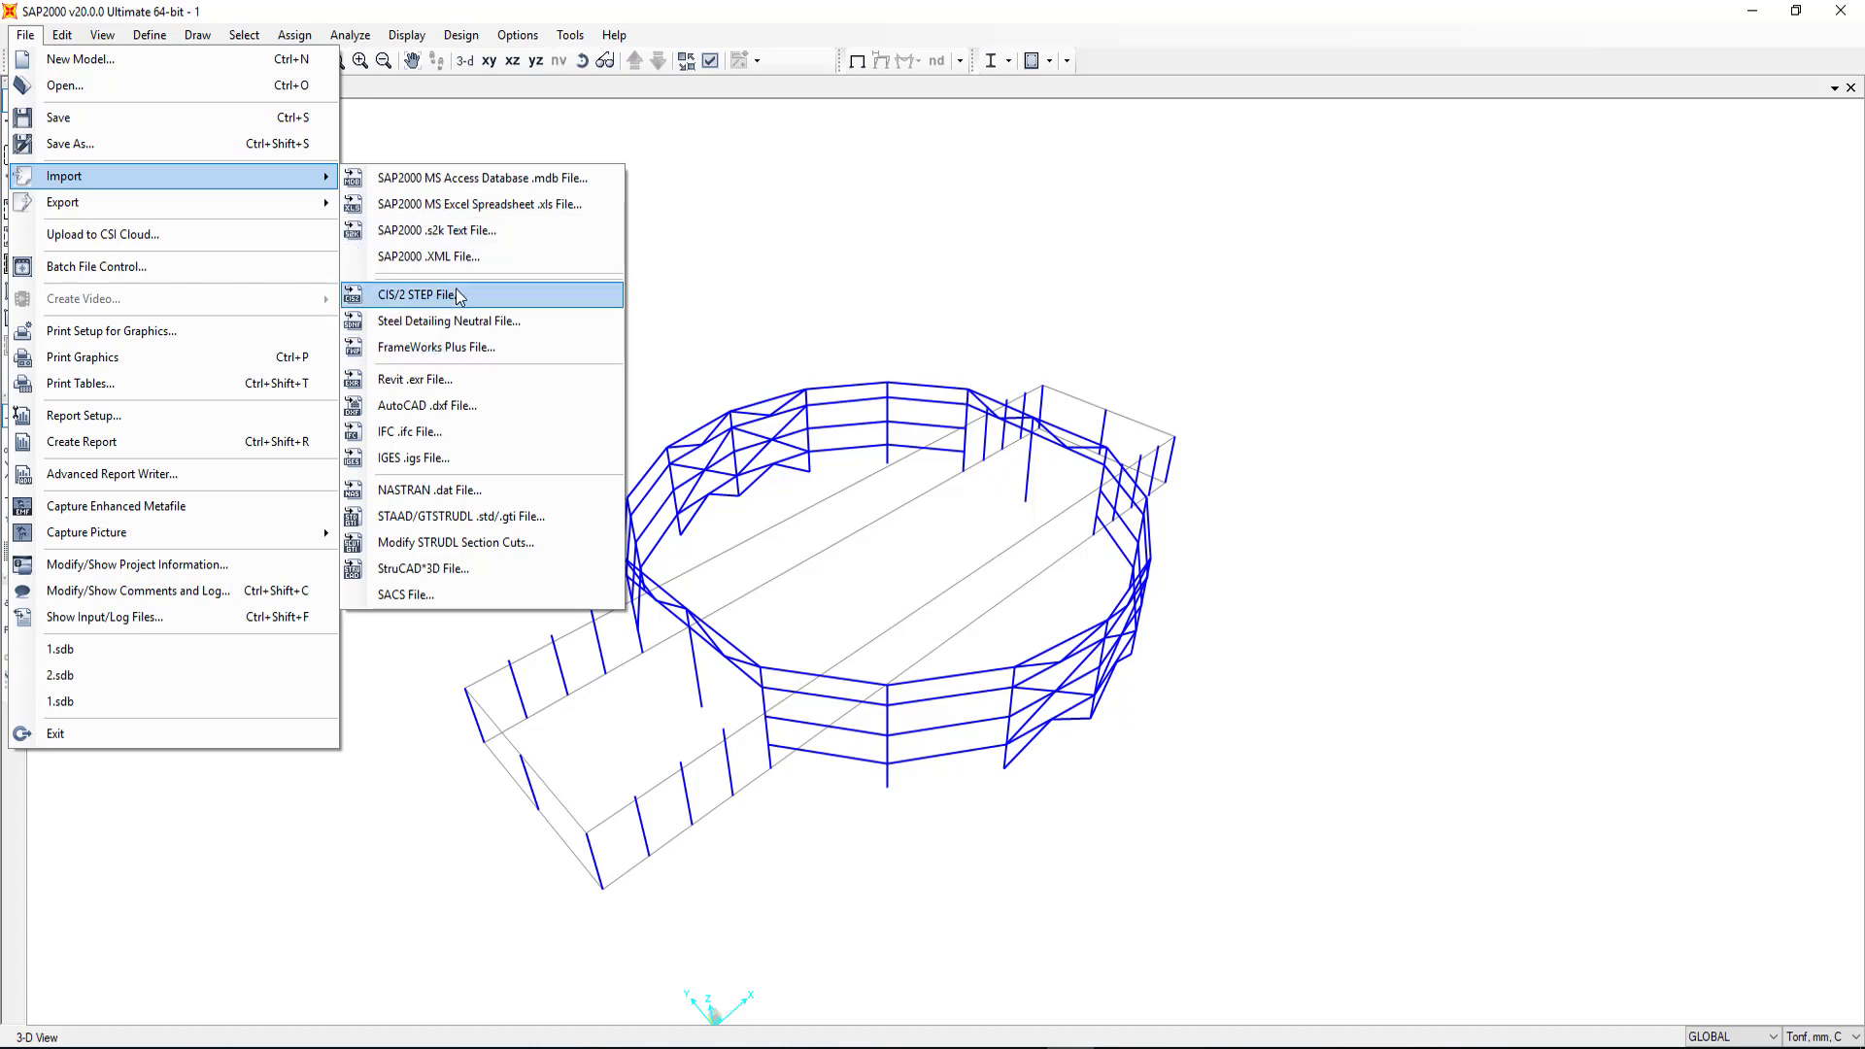
click(460, 404)
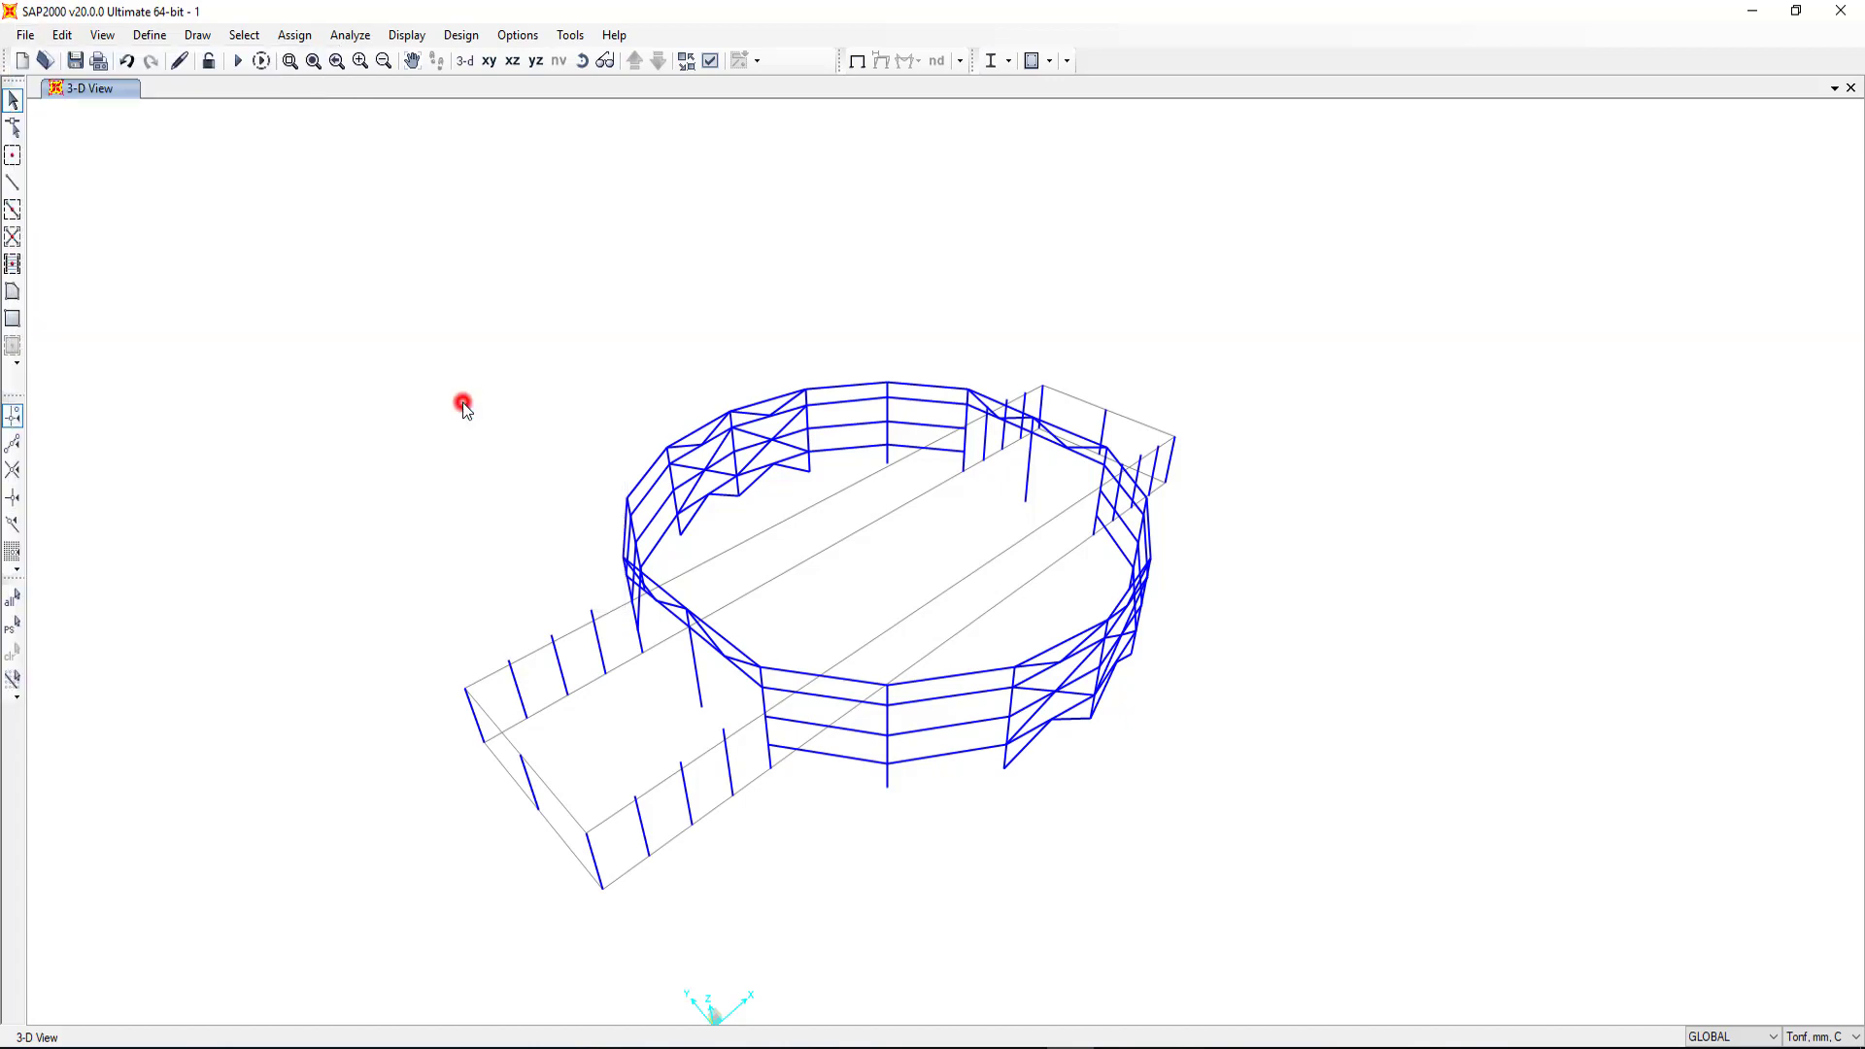
click(442, 190)
click(768, 533)
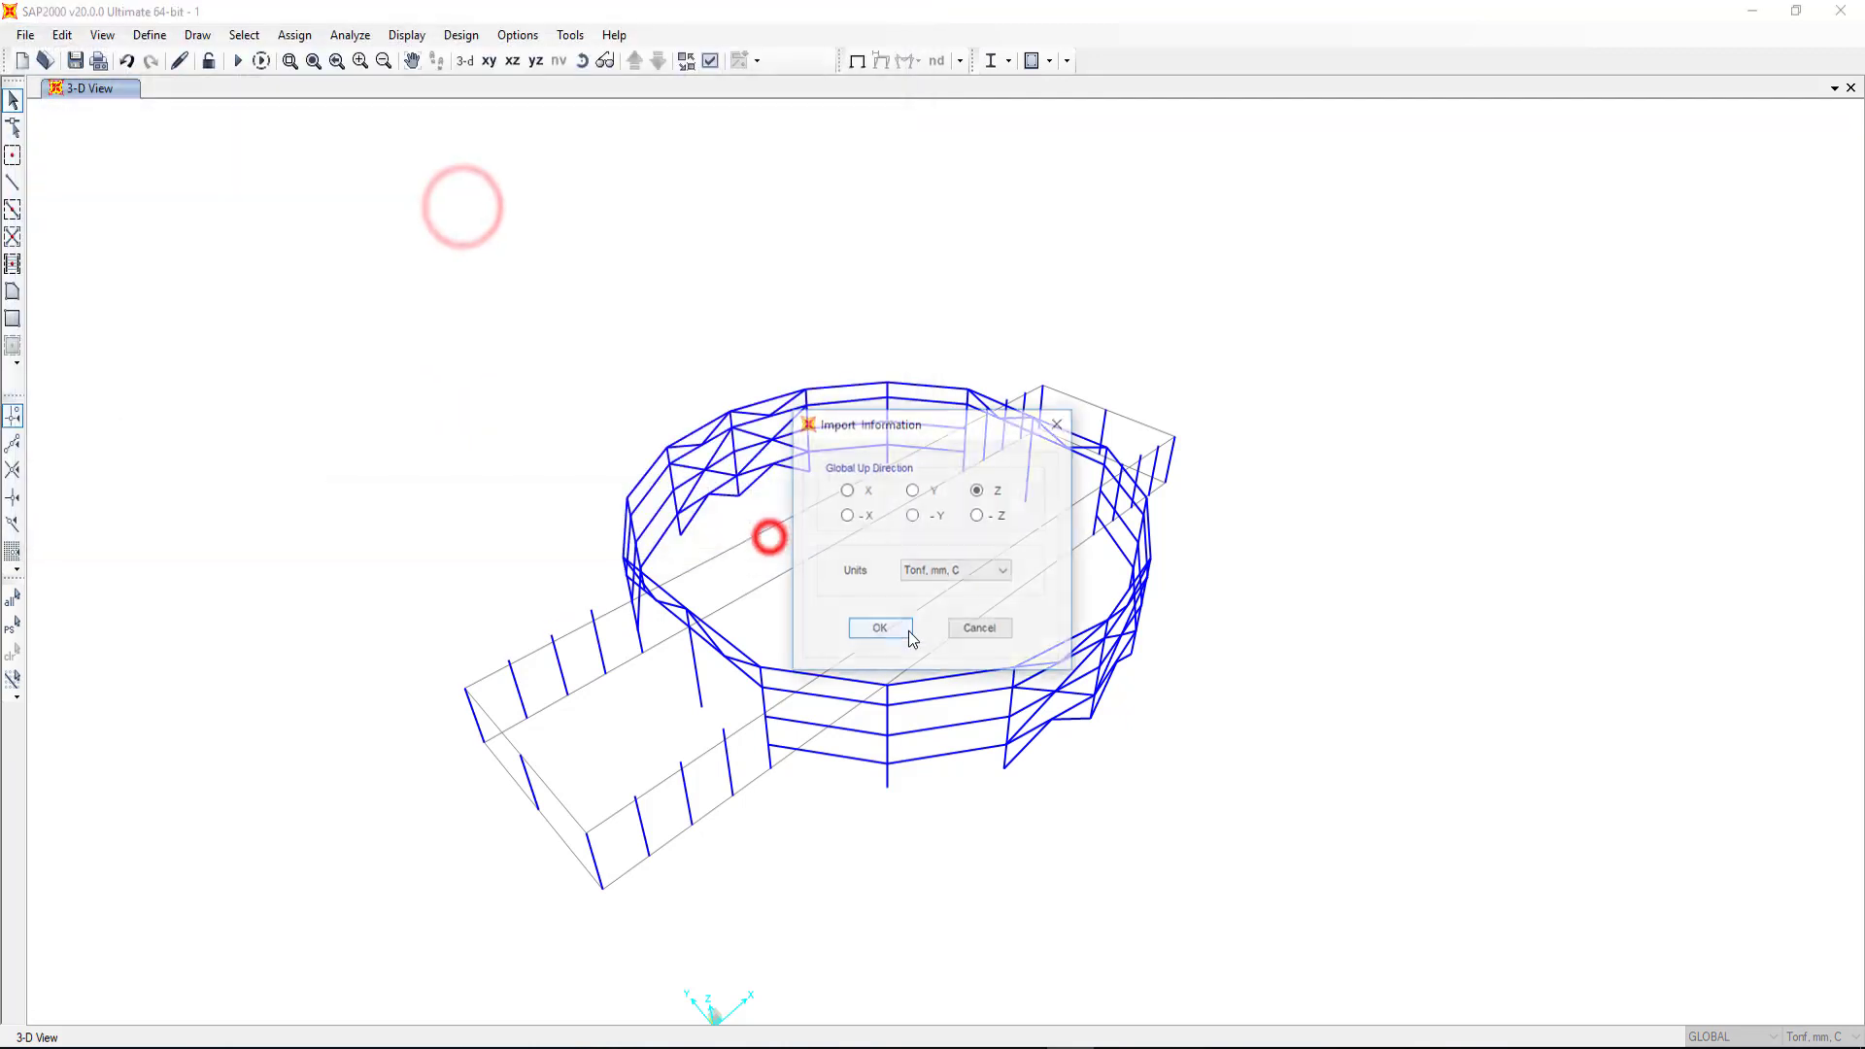
click(906, 629)
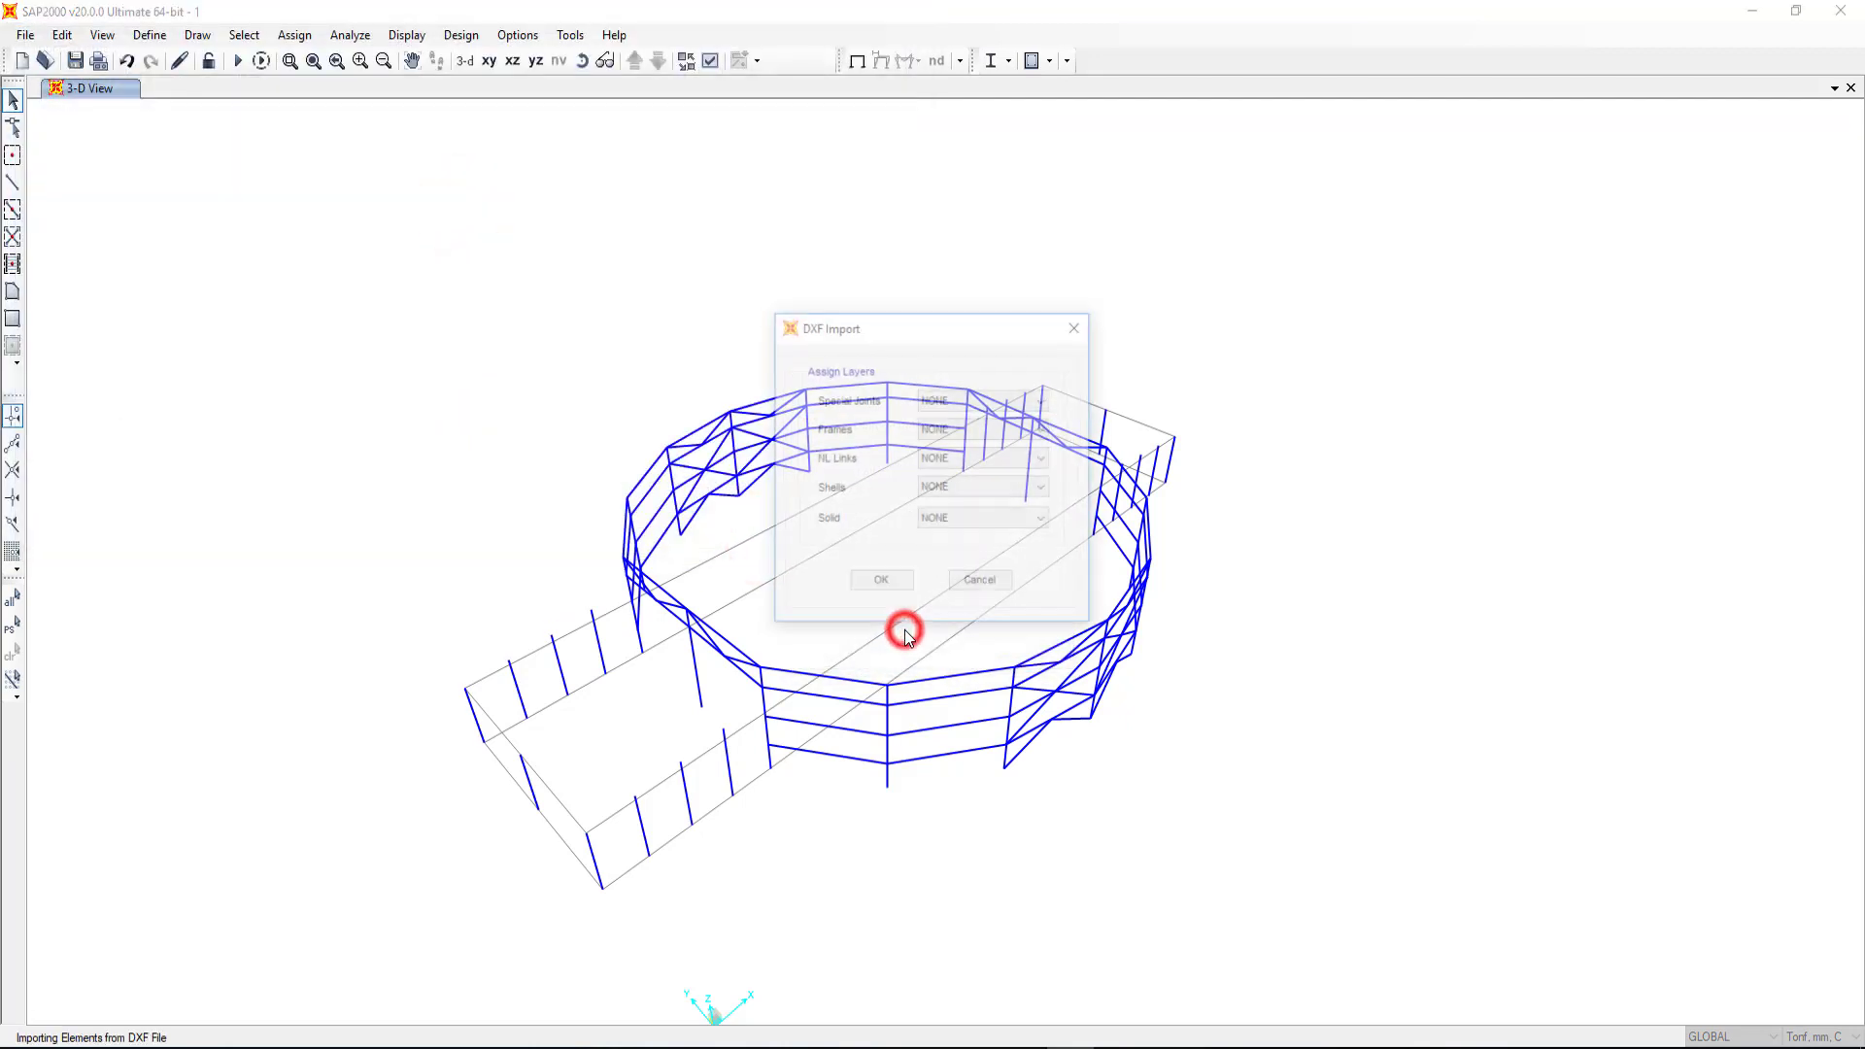
click(972, 429)
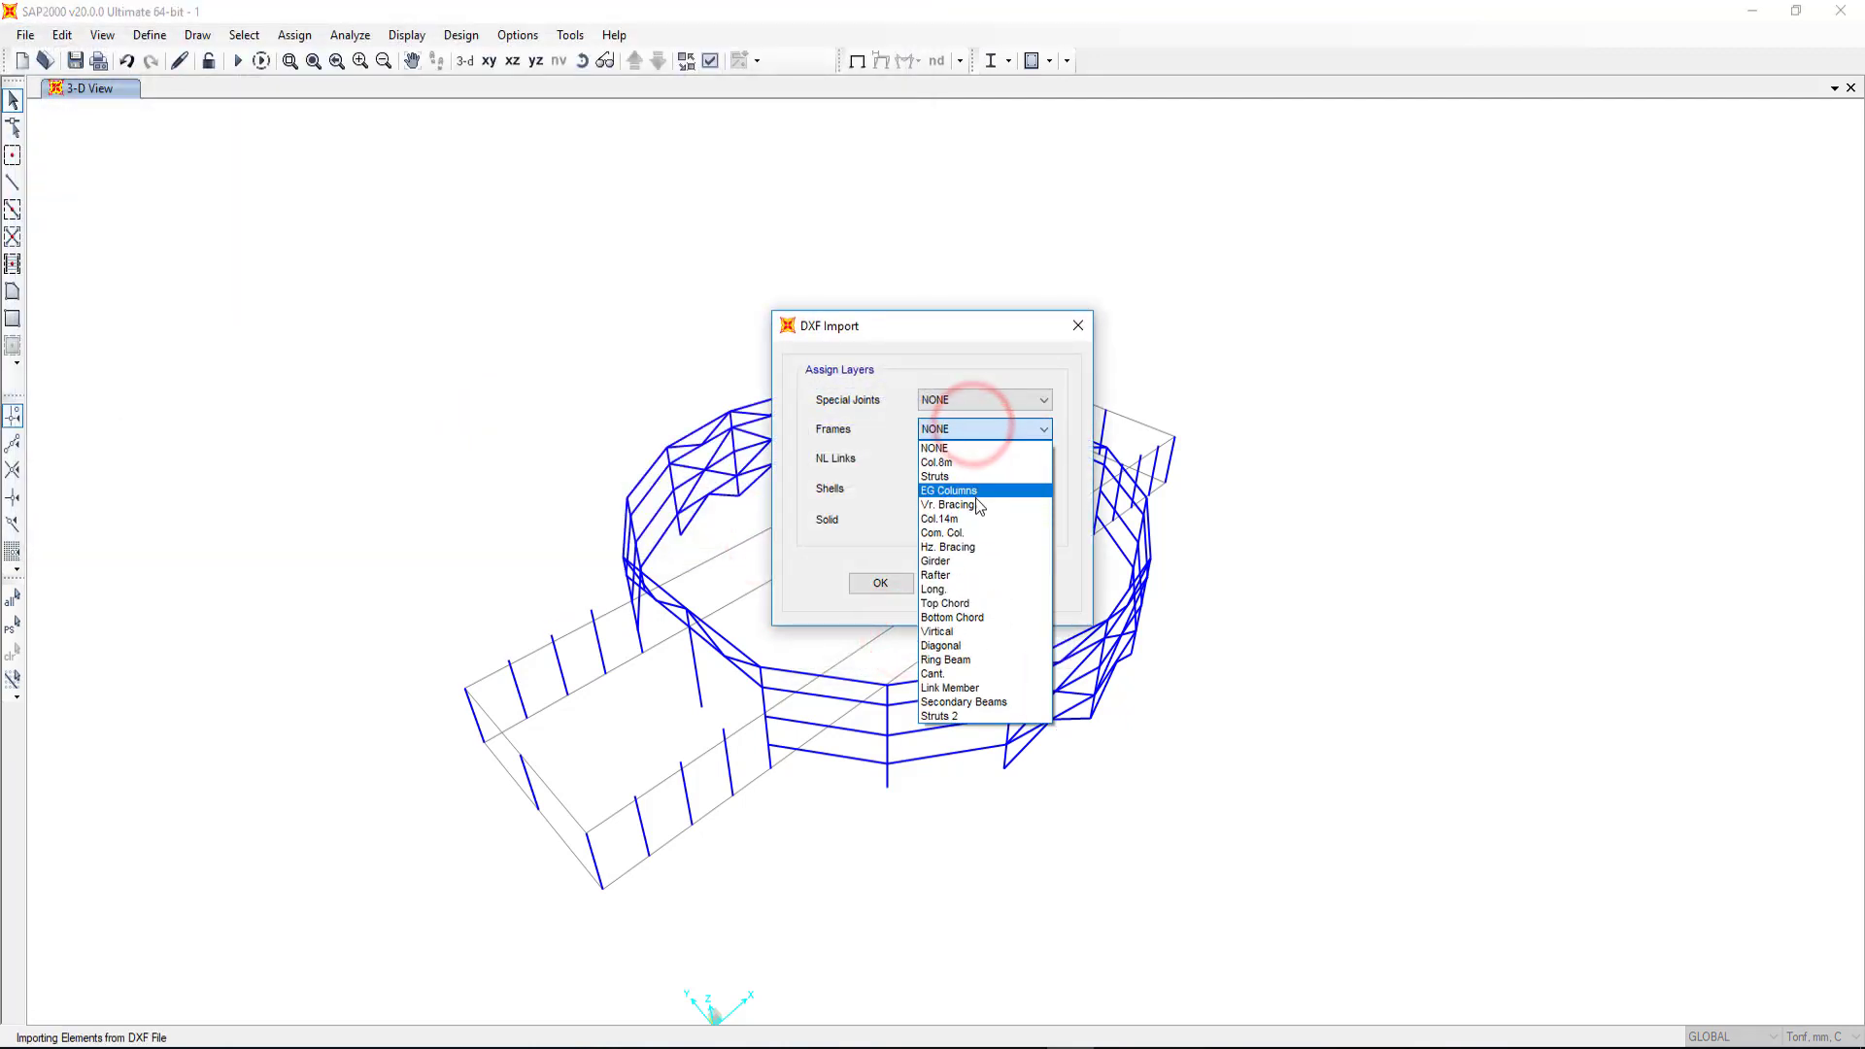
click(995, 547)
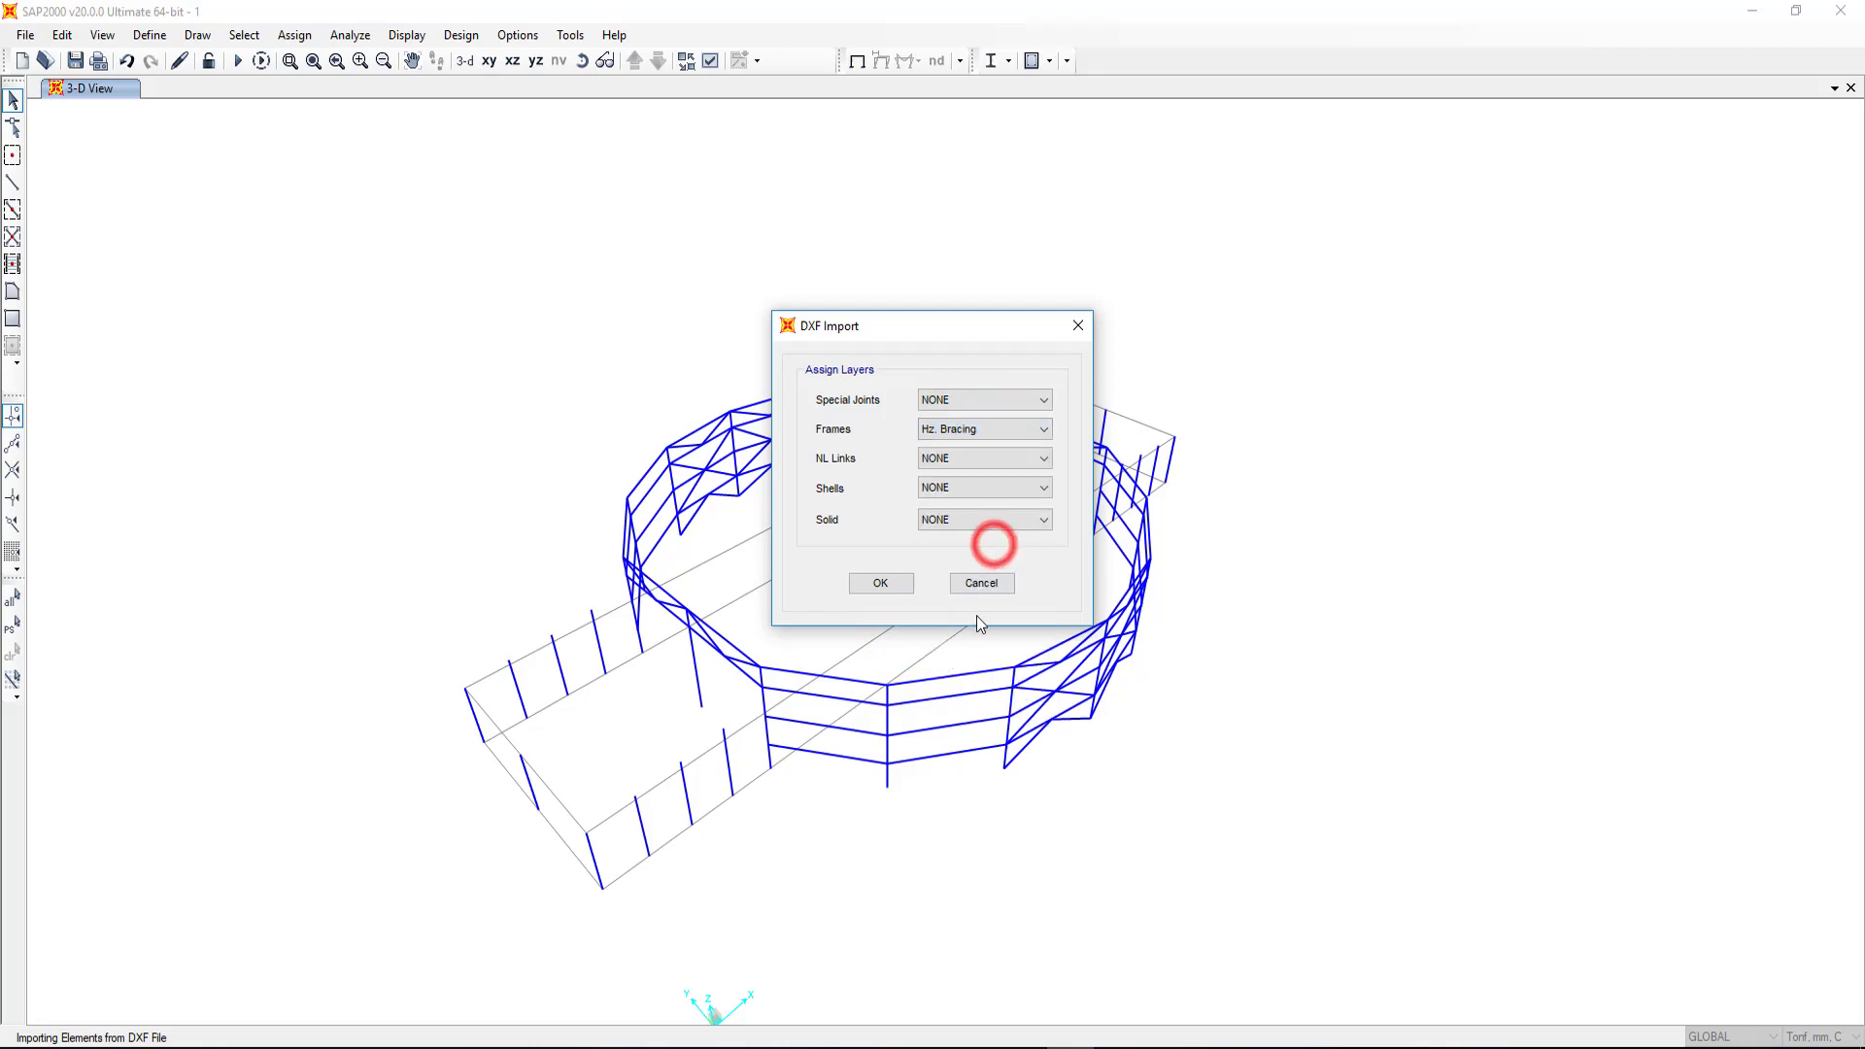
click(900, 581)
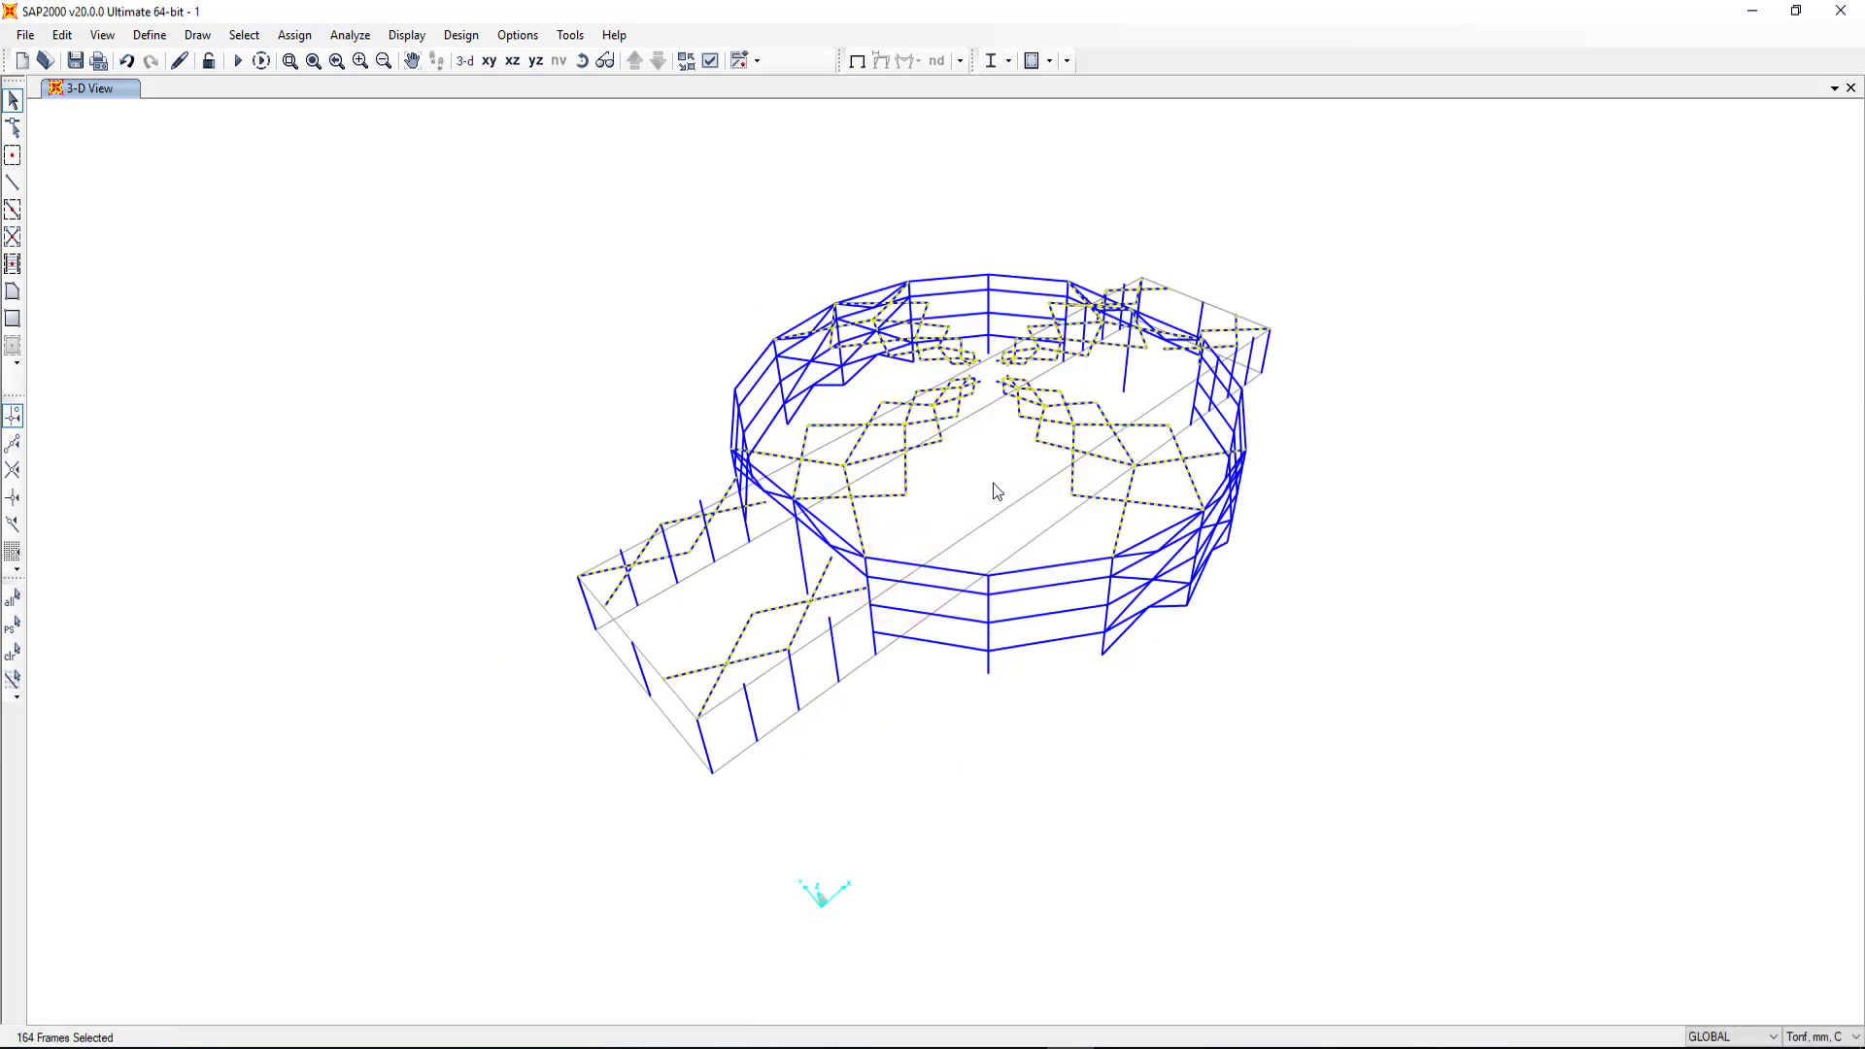
scroll(995, 490, up, 3)
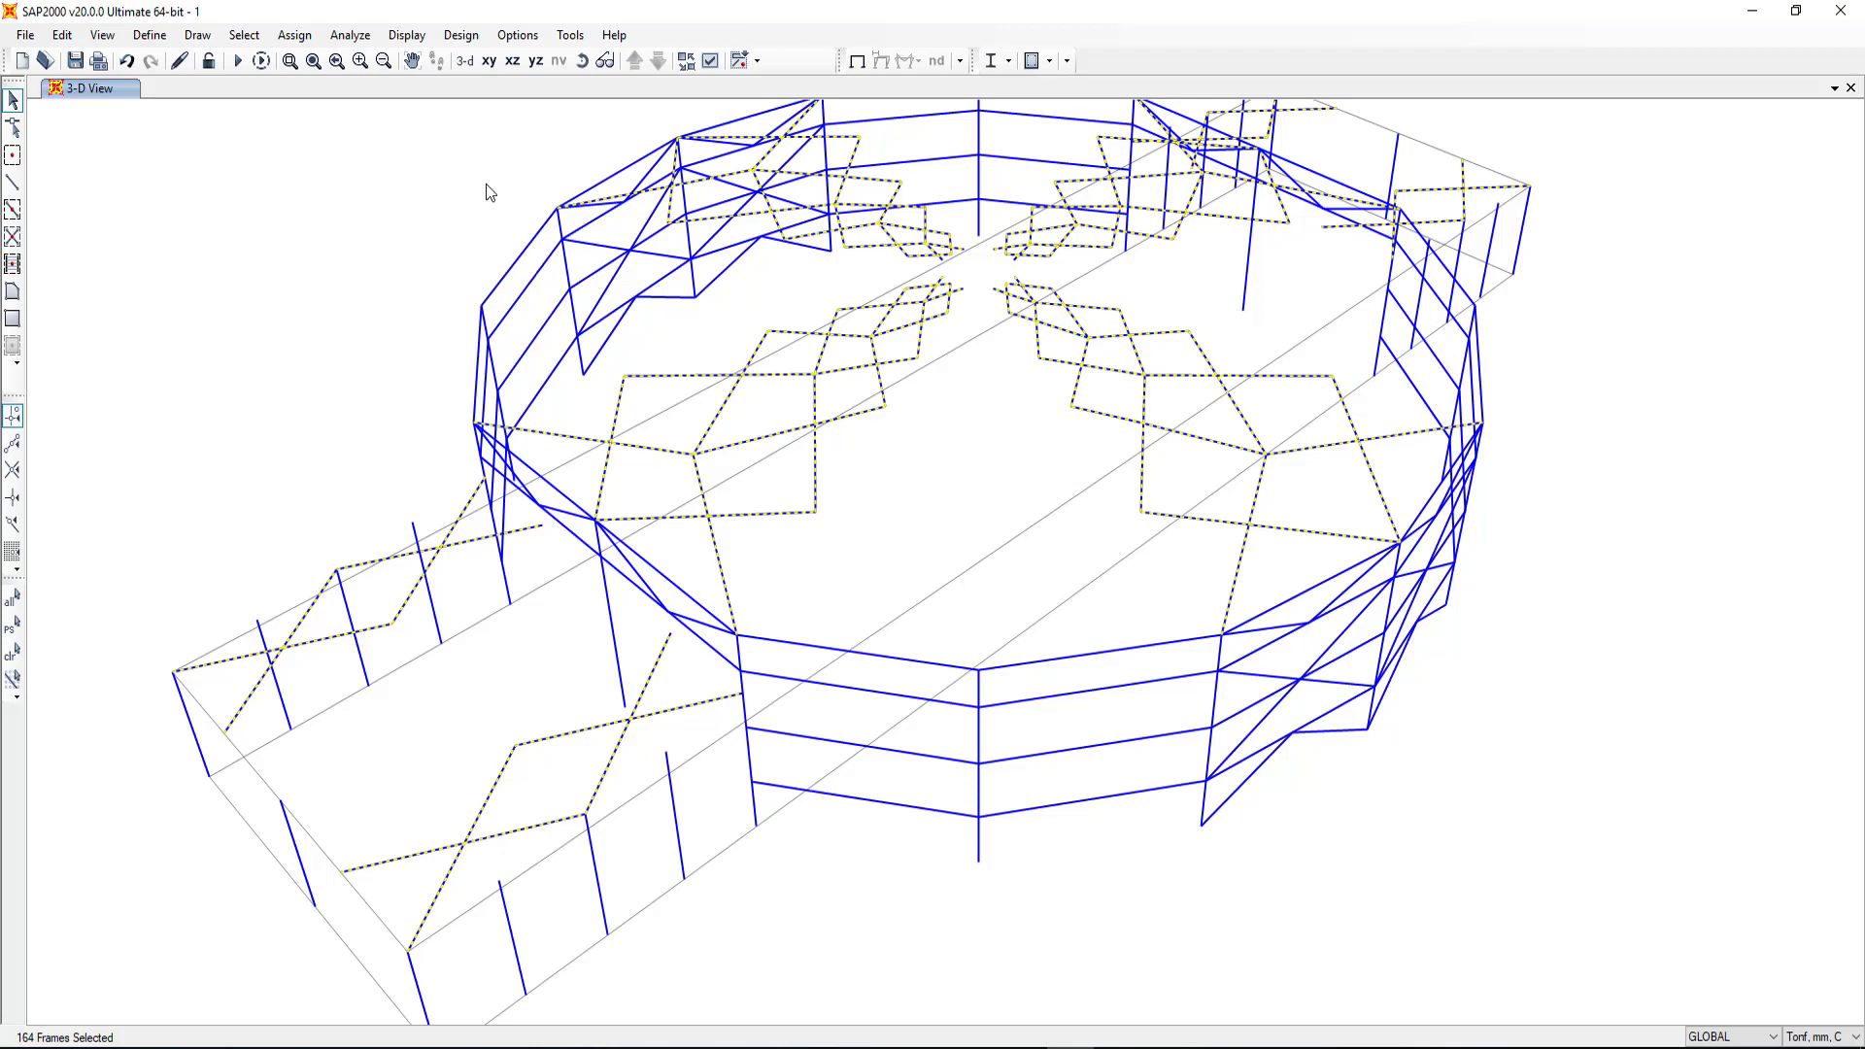
Step: Assign the 164 selected frames to the Hz Bracing group, replacing its previous members
click(306, 42)
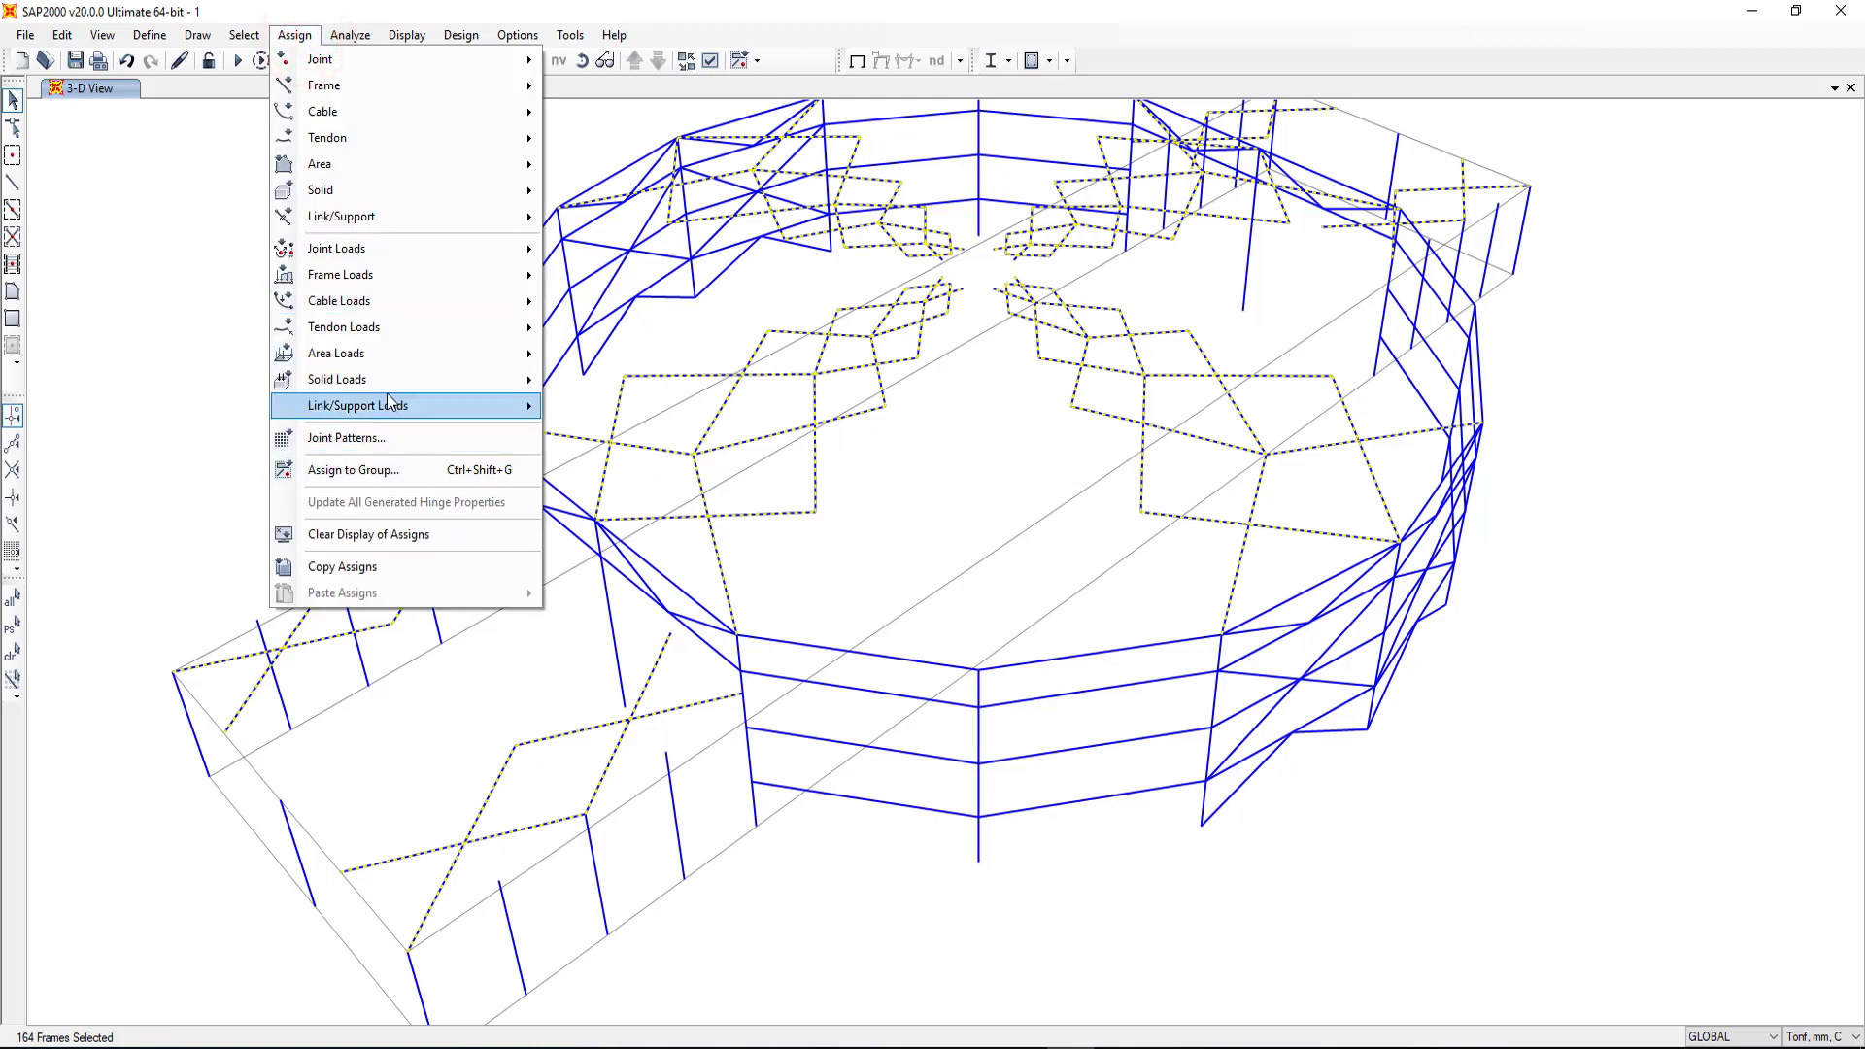
click(397, 470)
click(988, 461)
scroll(989, 463, down, 3)
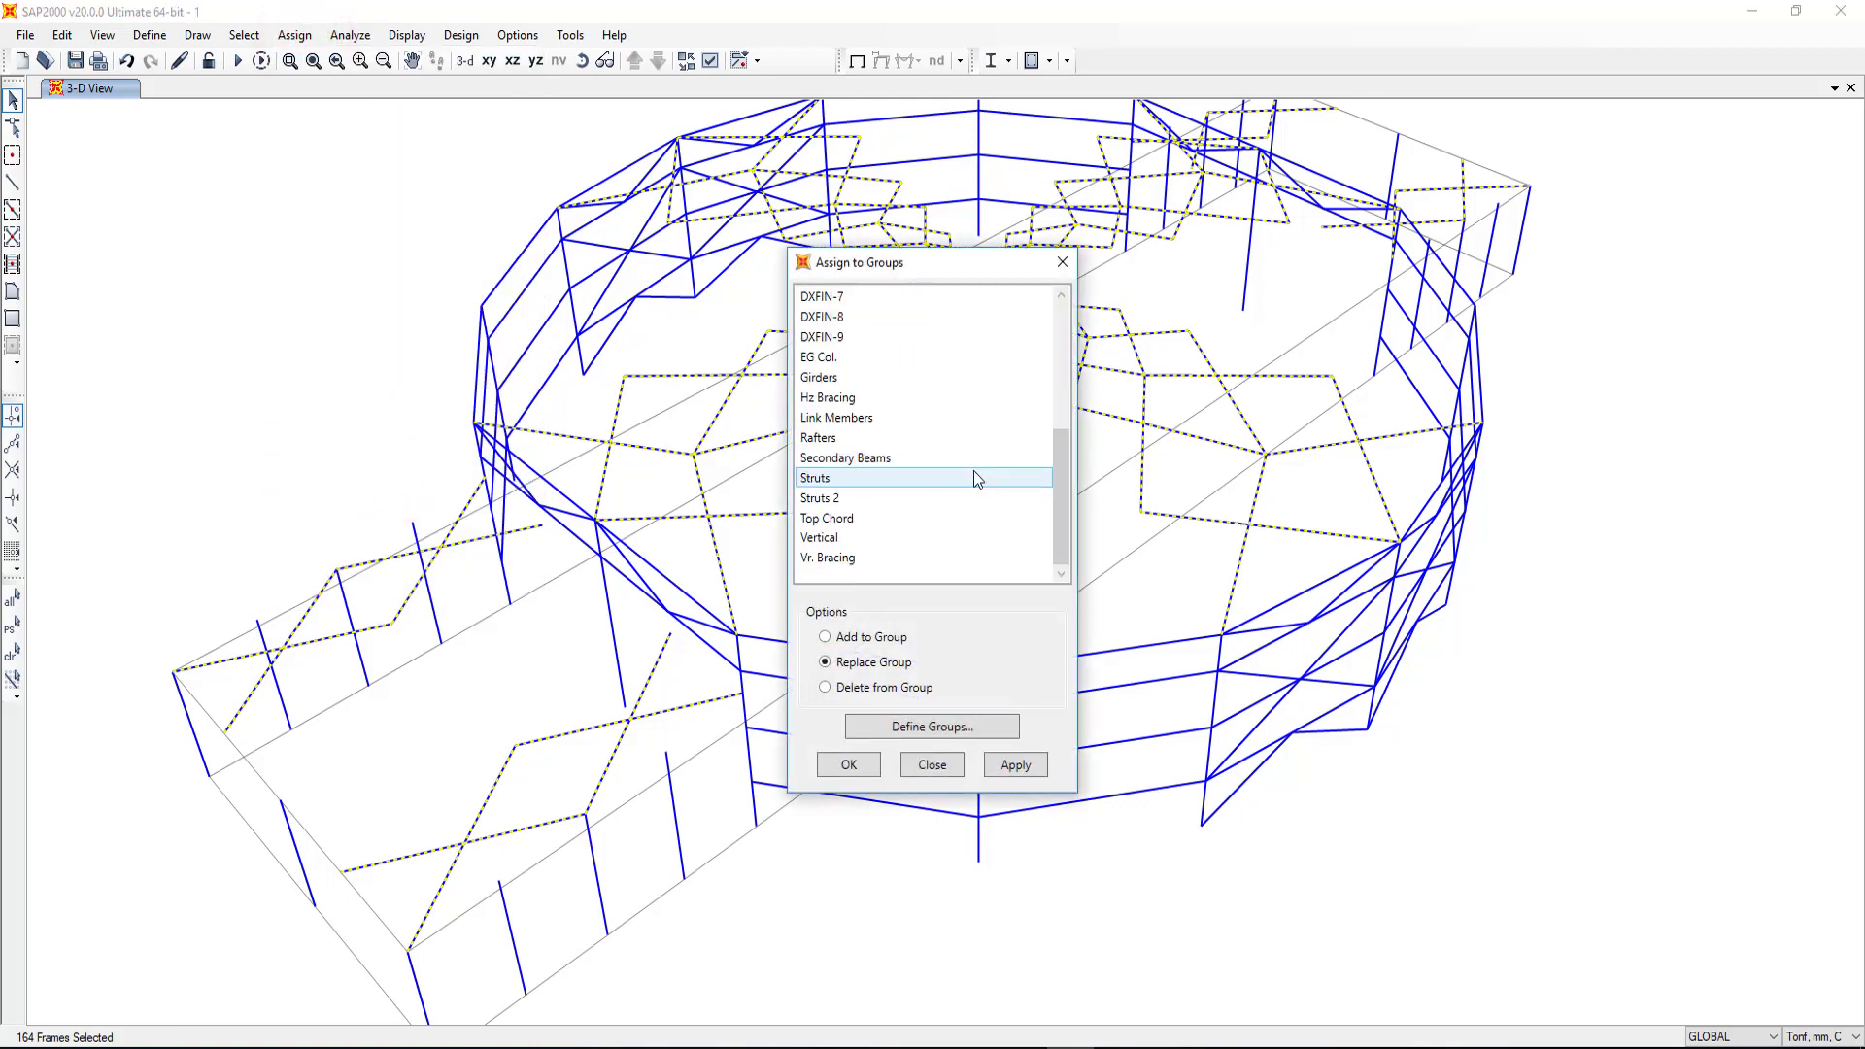
click(903, 518)
drag(903, 558, 830, 400)
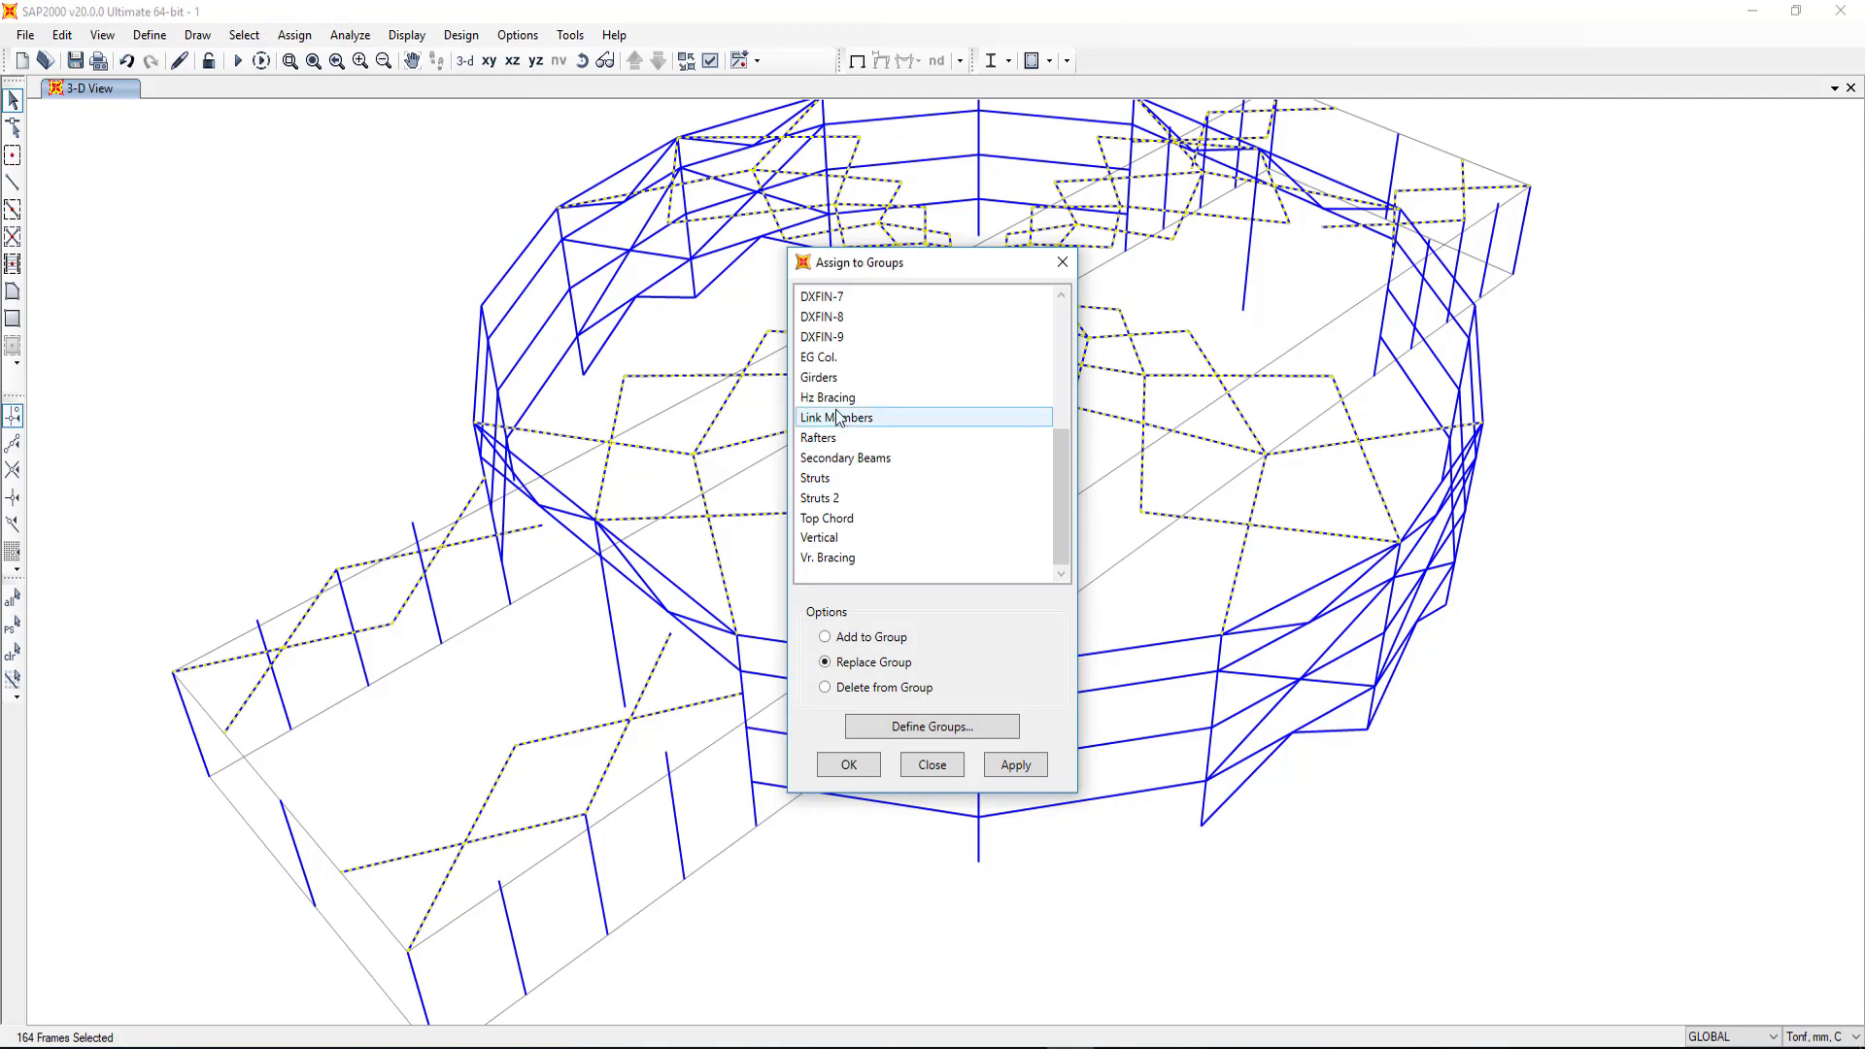
click(1012, 763)
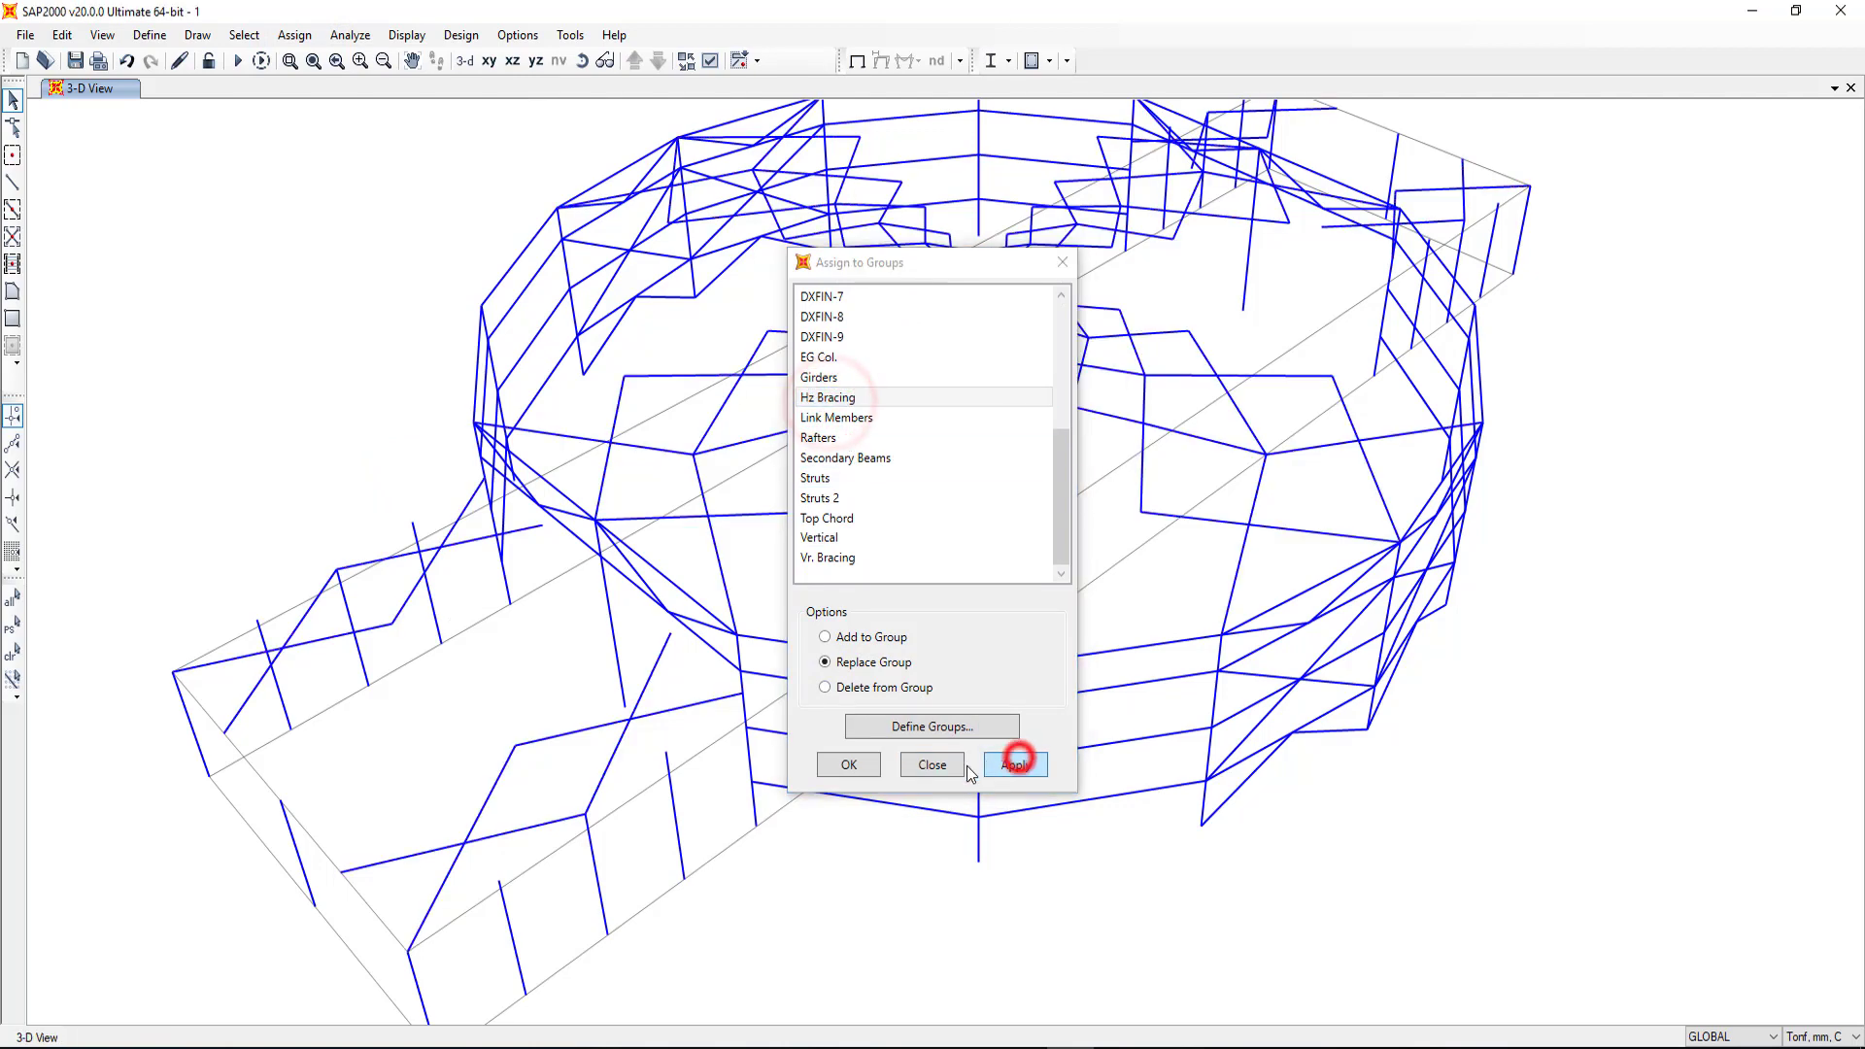
click(860, 762)
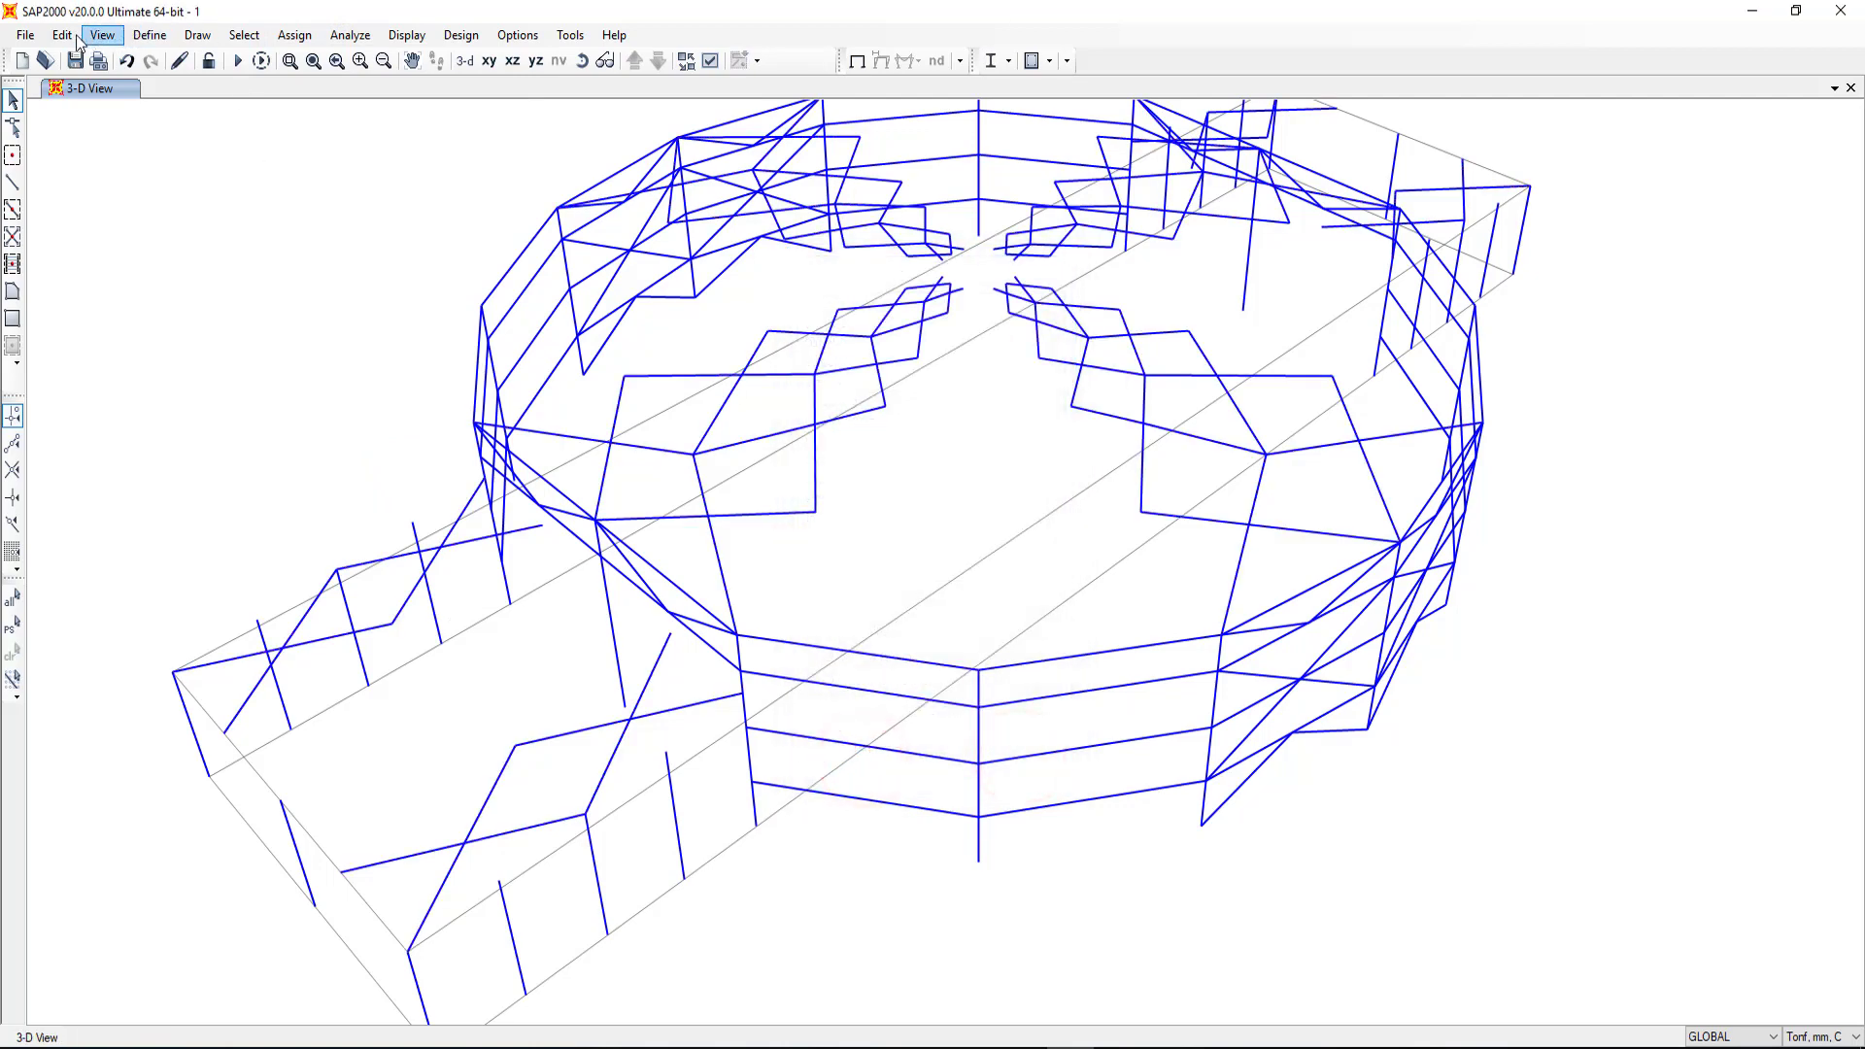
Step: Import the Girder layer of DXF.dxf as 8 frames, using Z-up and Tonf, mm, C units
click(24, 36)
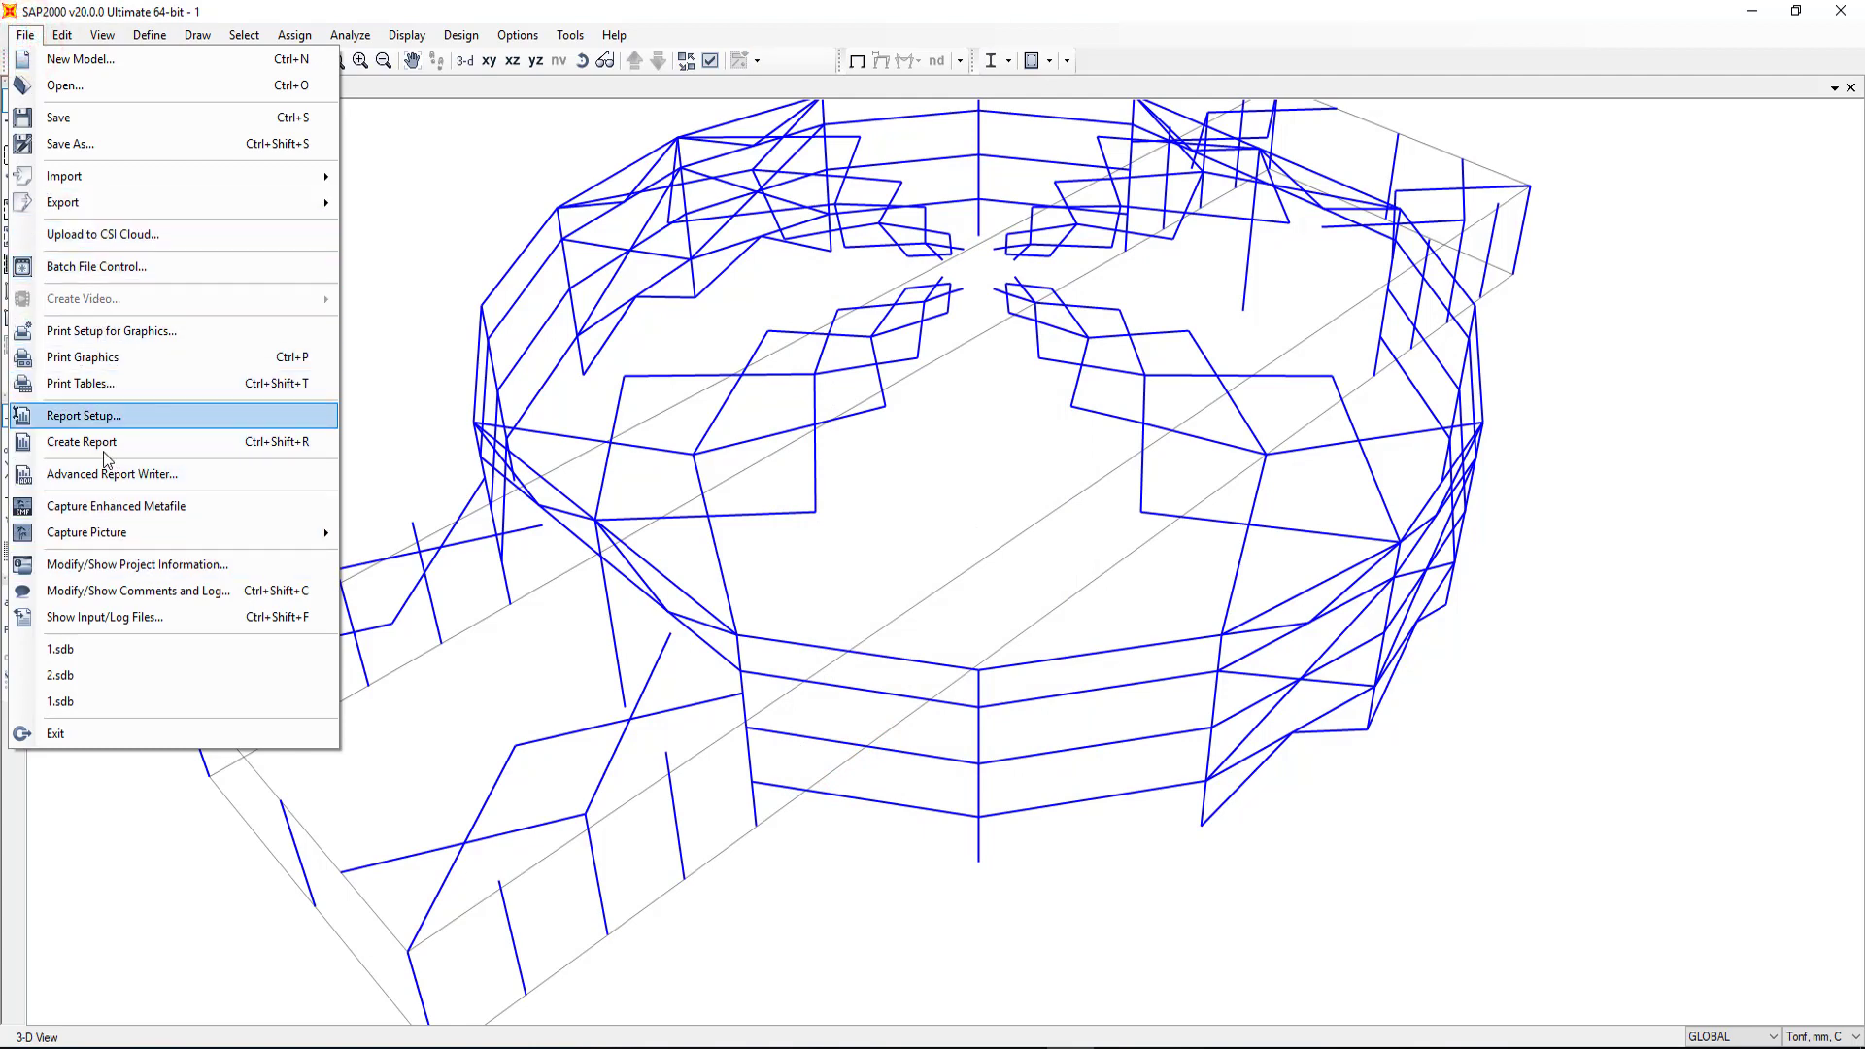
mouse_move(64, 177)
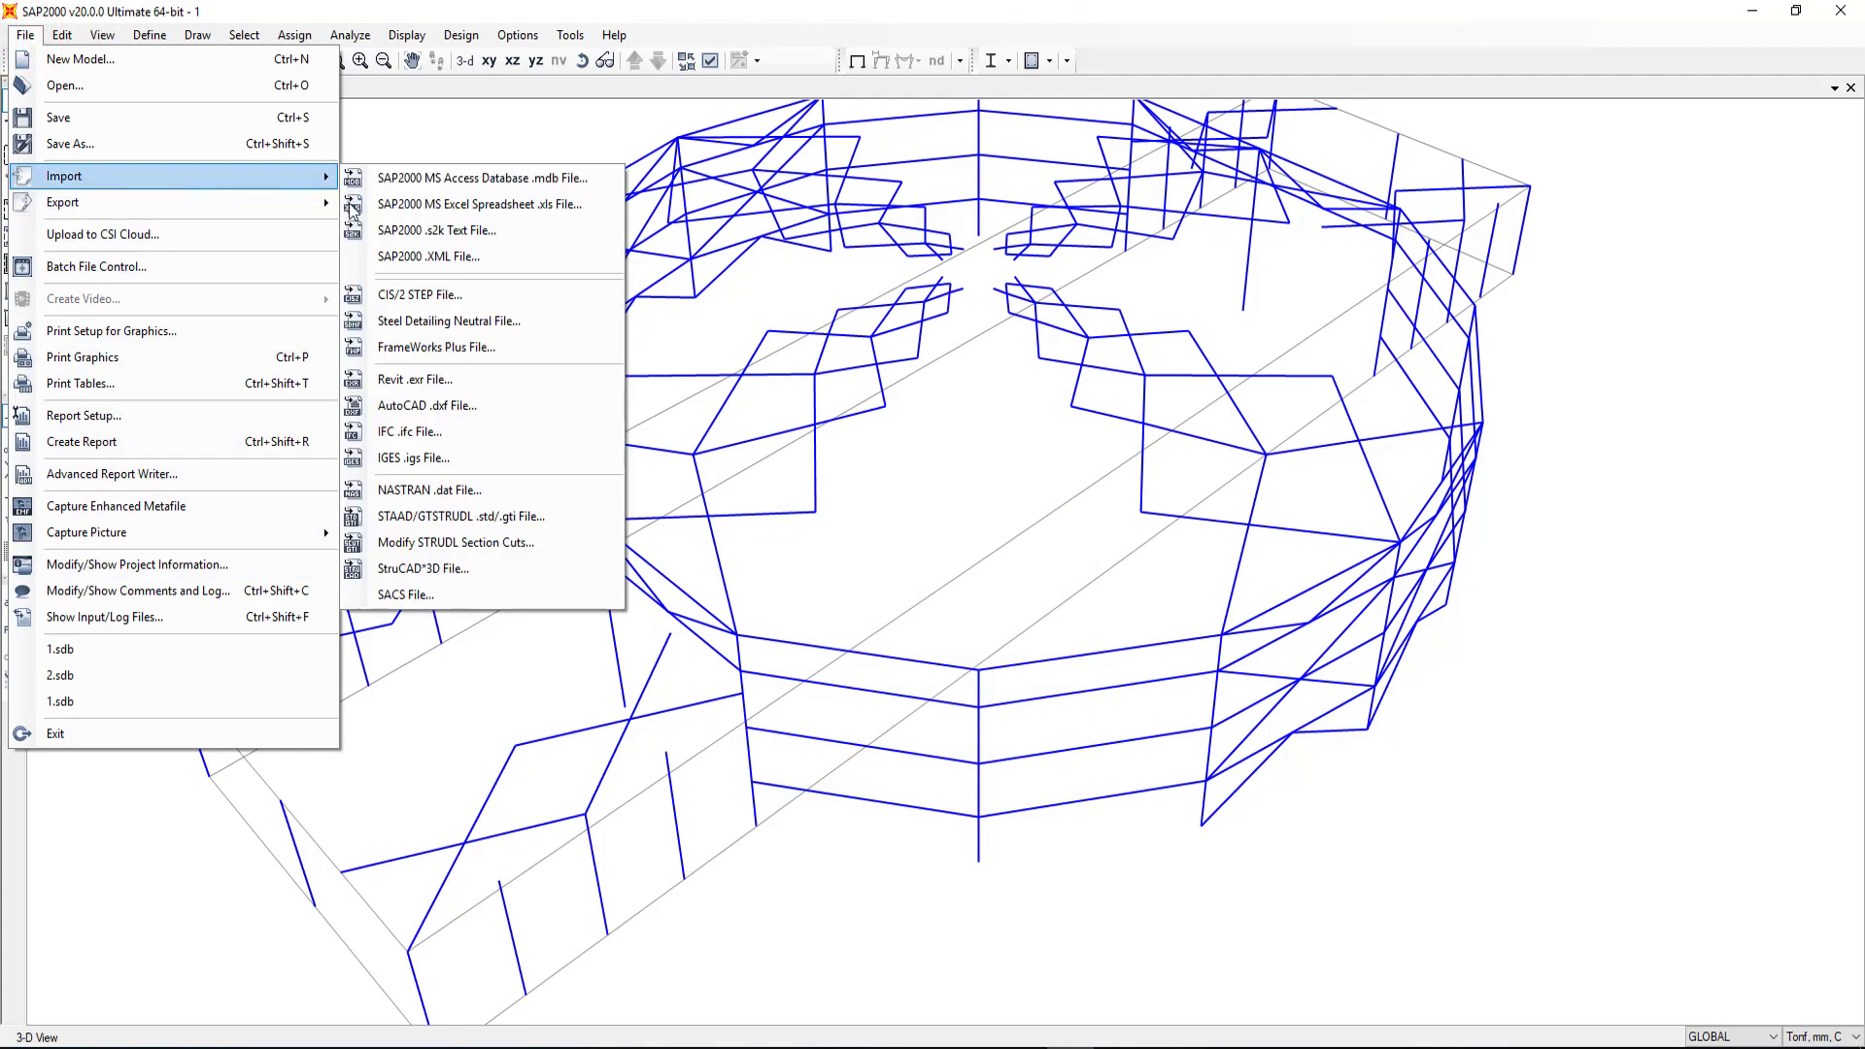
click(417, 405)
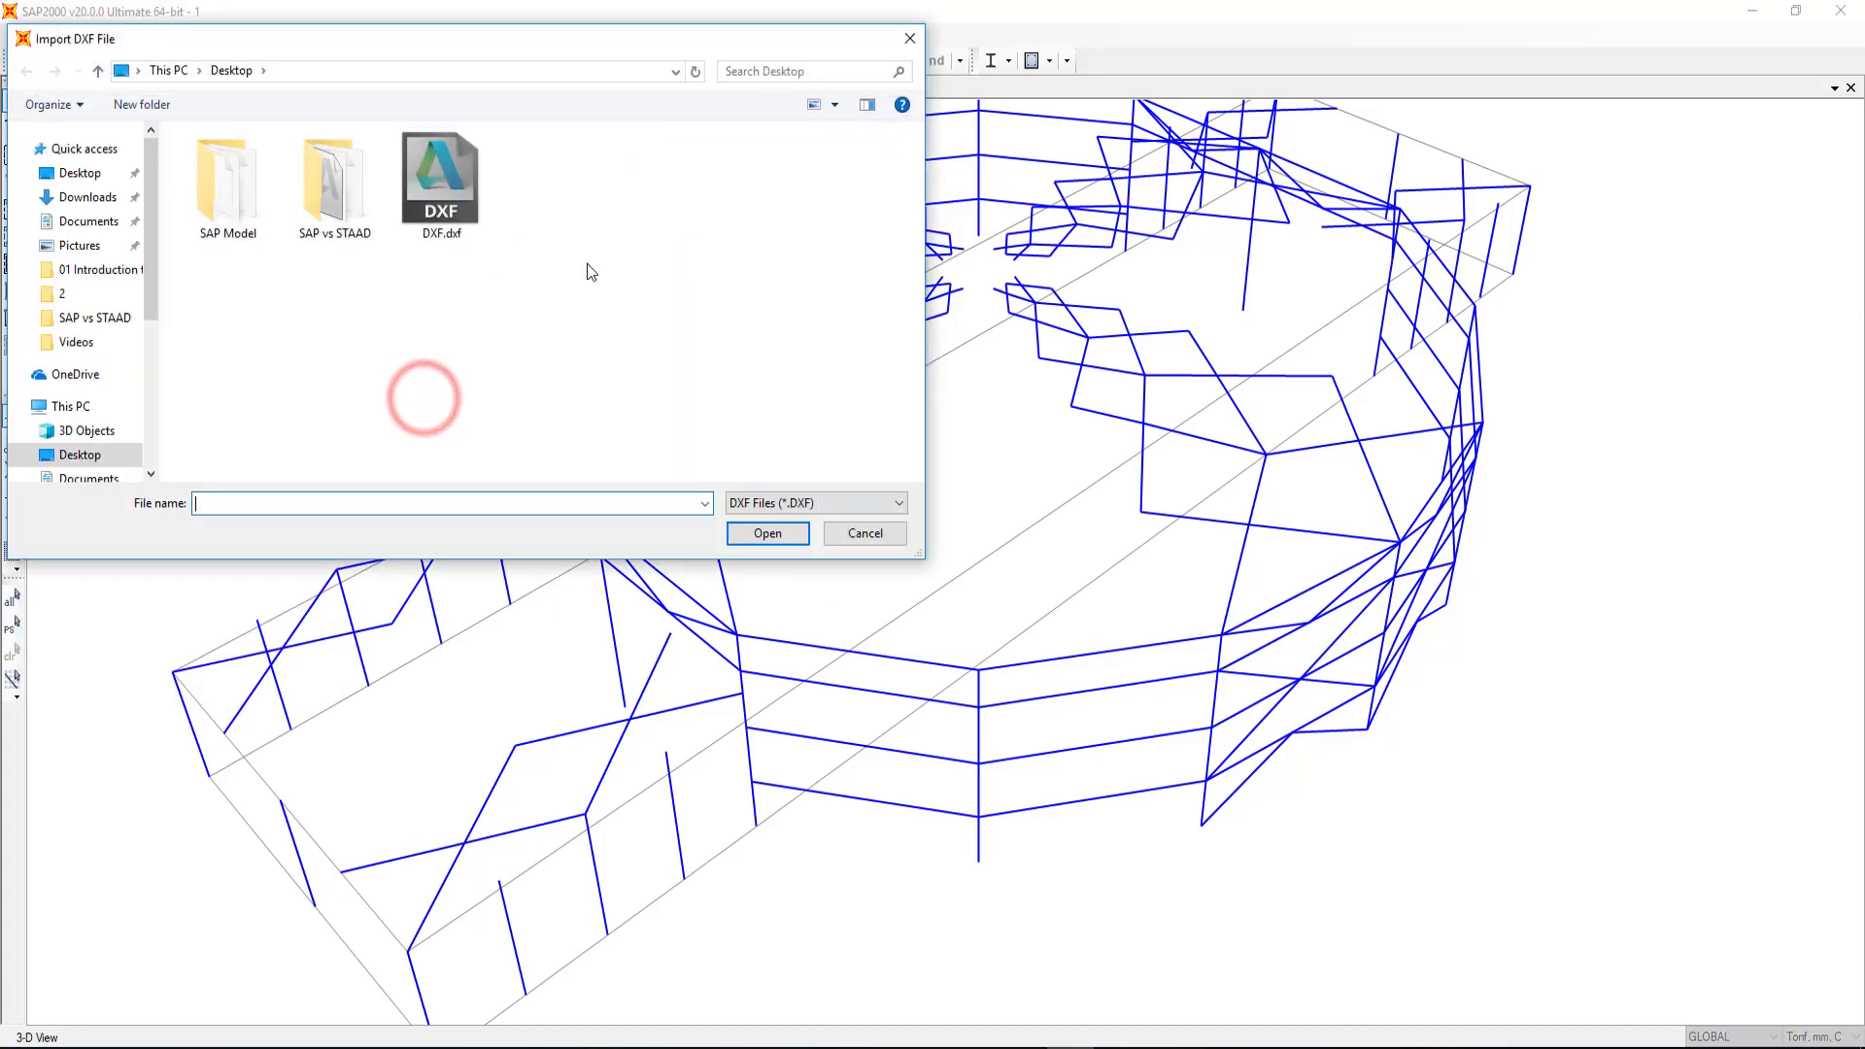
click(468, 212)
click(763, 534)
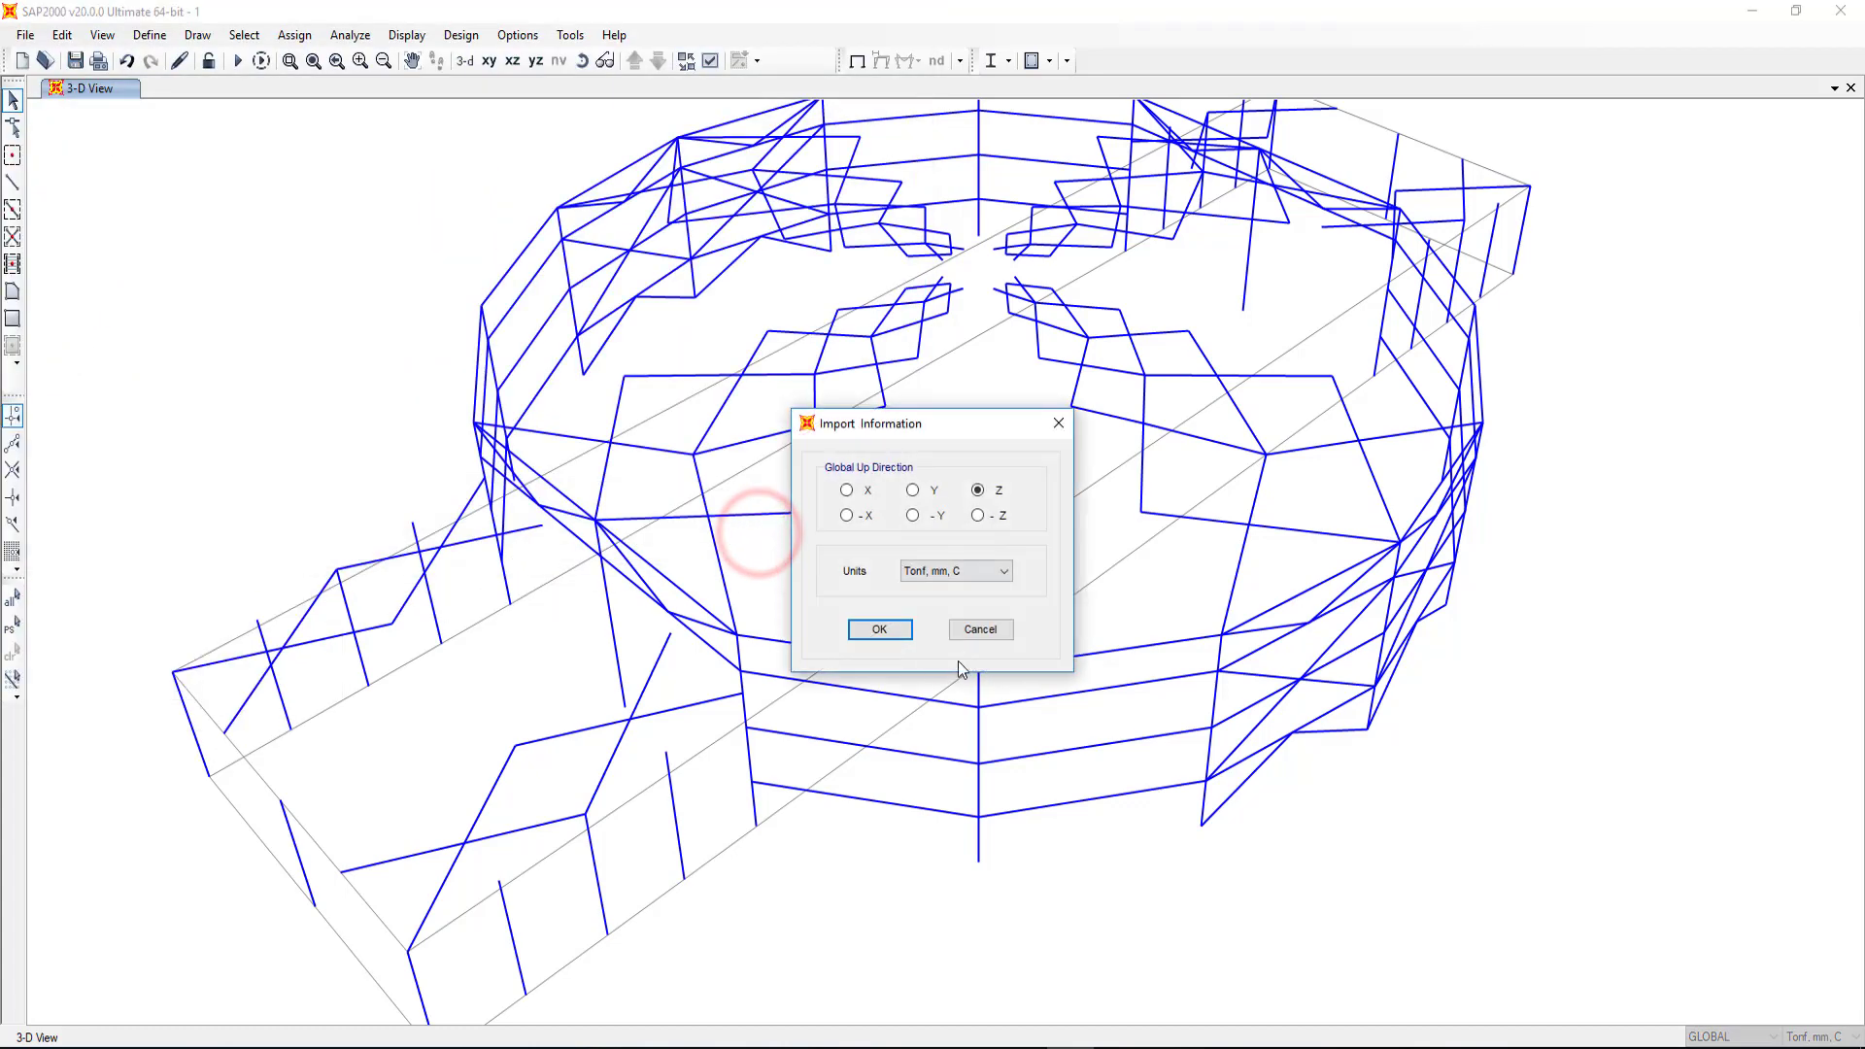
click(903, 632)
click(932, 430)
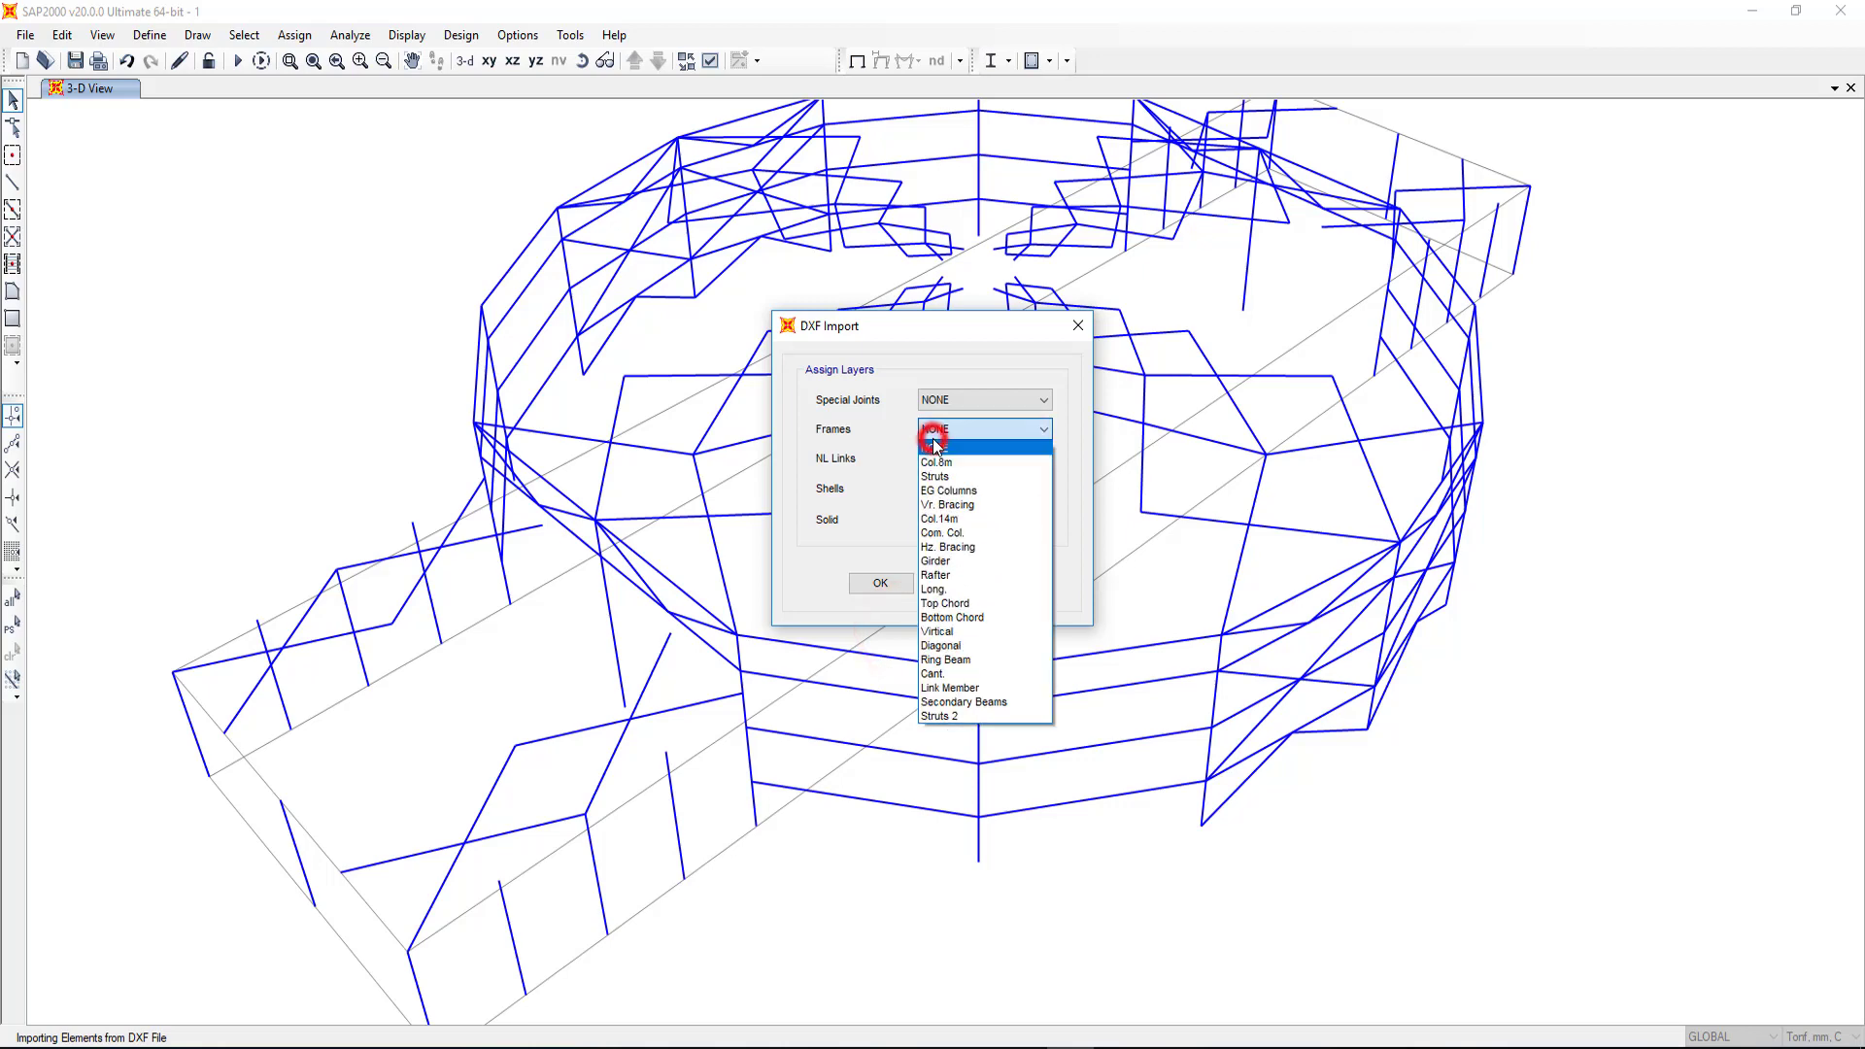
click(958, 575)
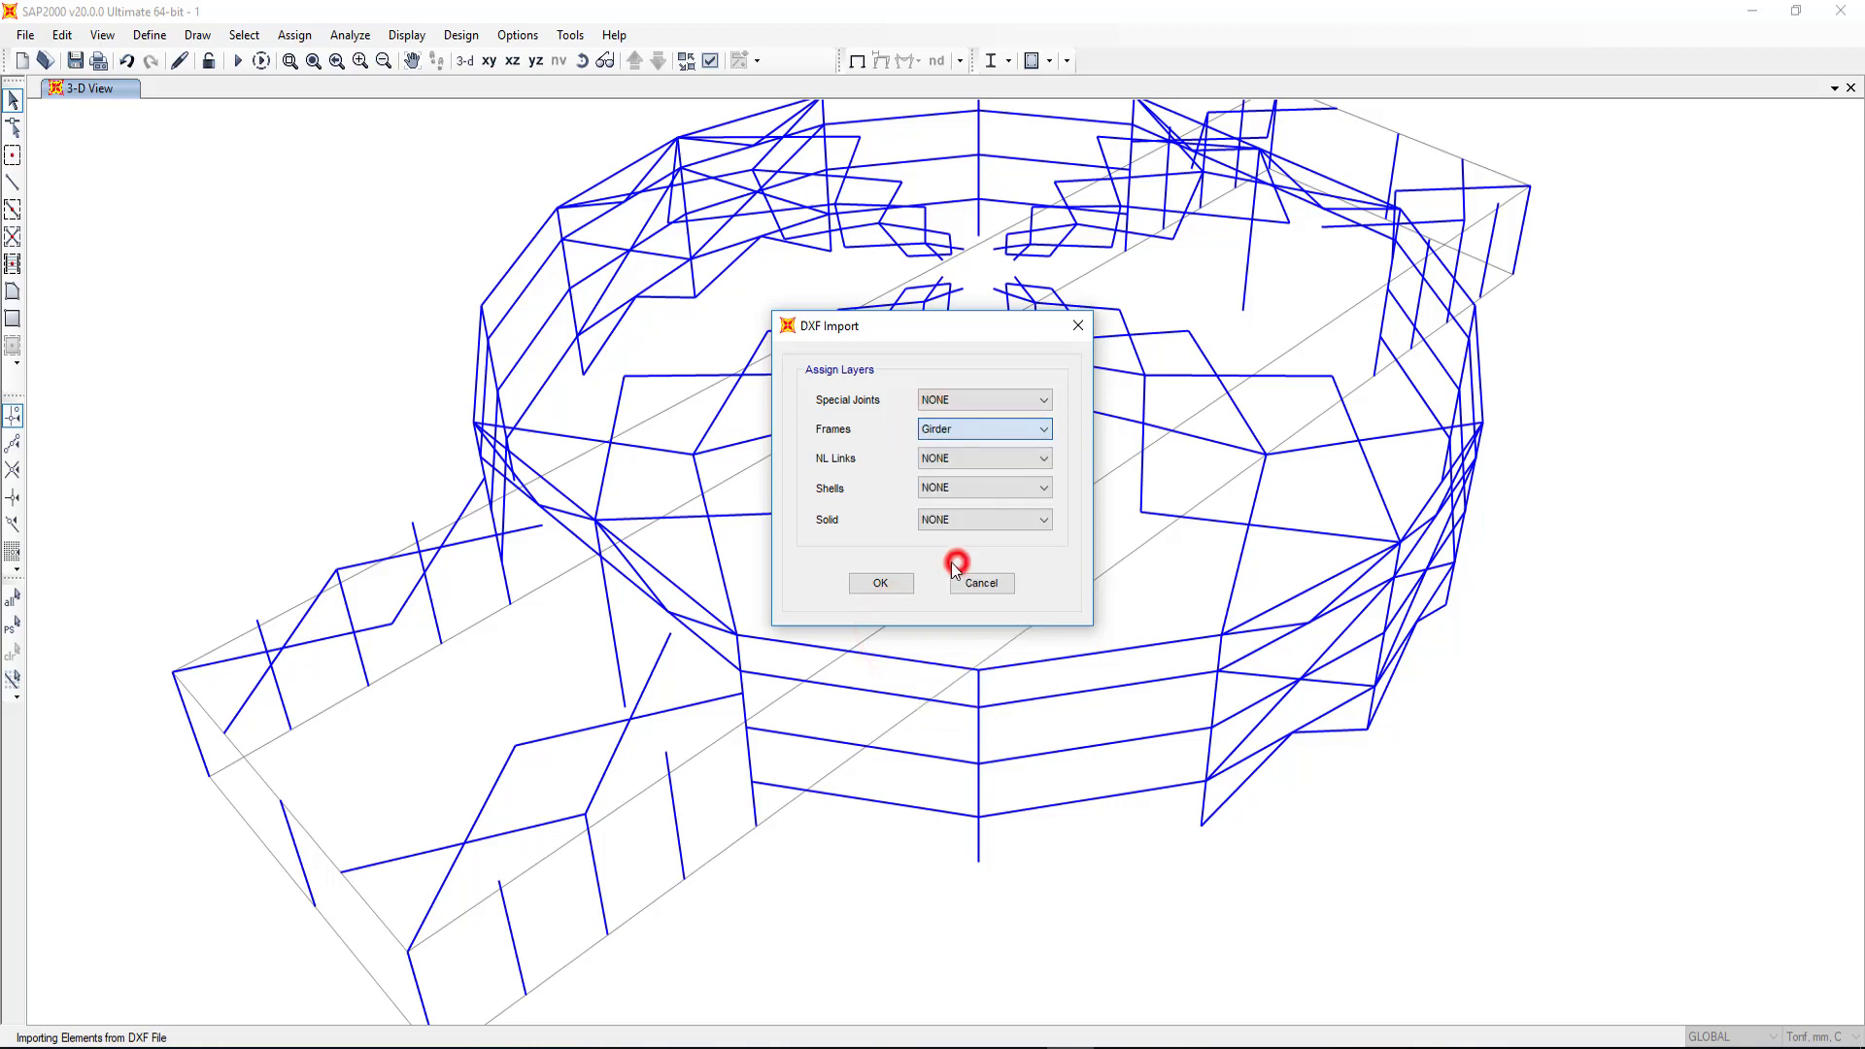
click(902, 579)
scroll(904, 580, up, 5)
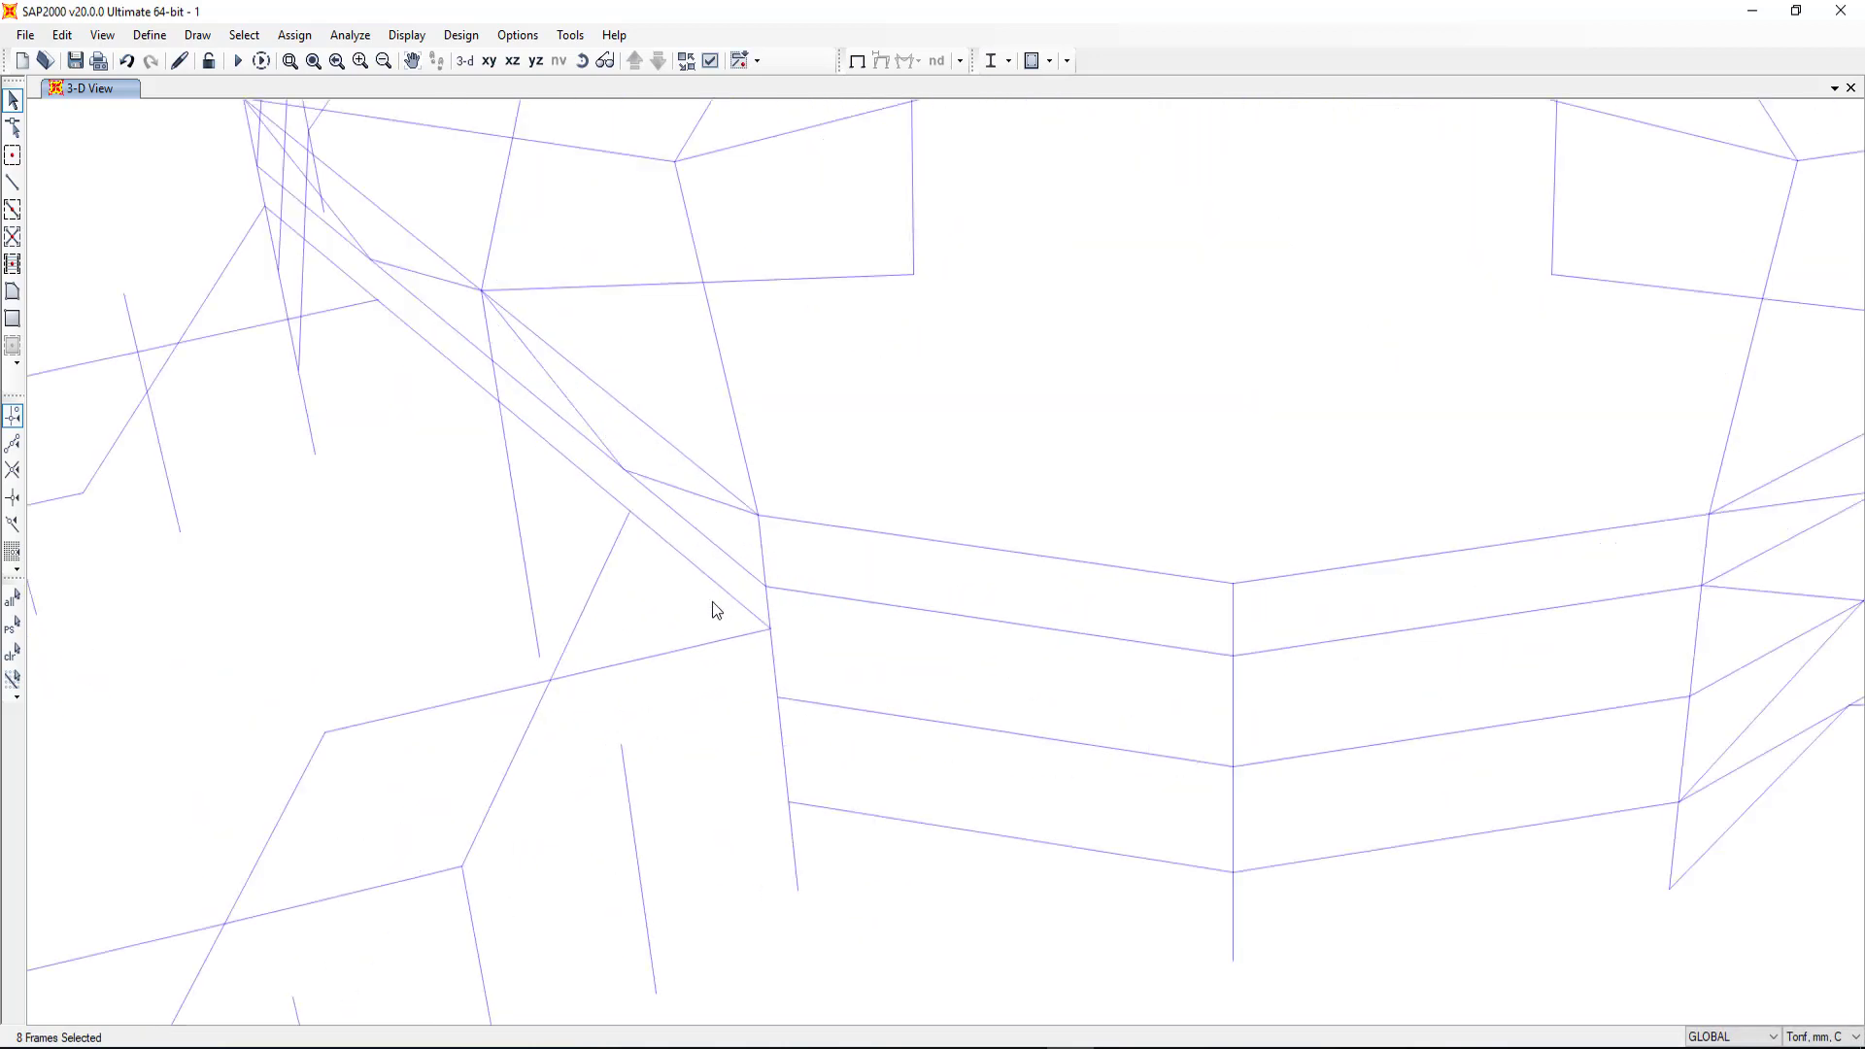
scroll(717, 606, down, 3)
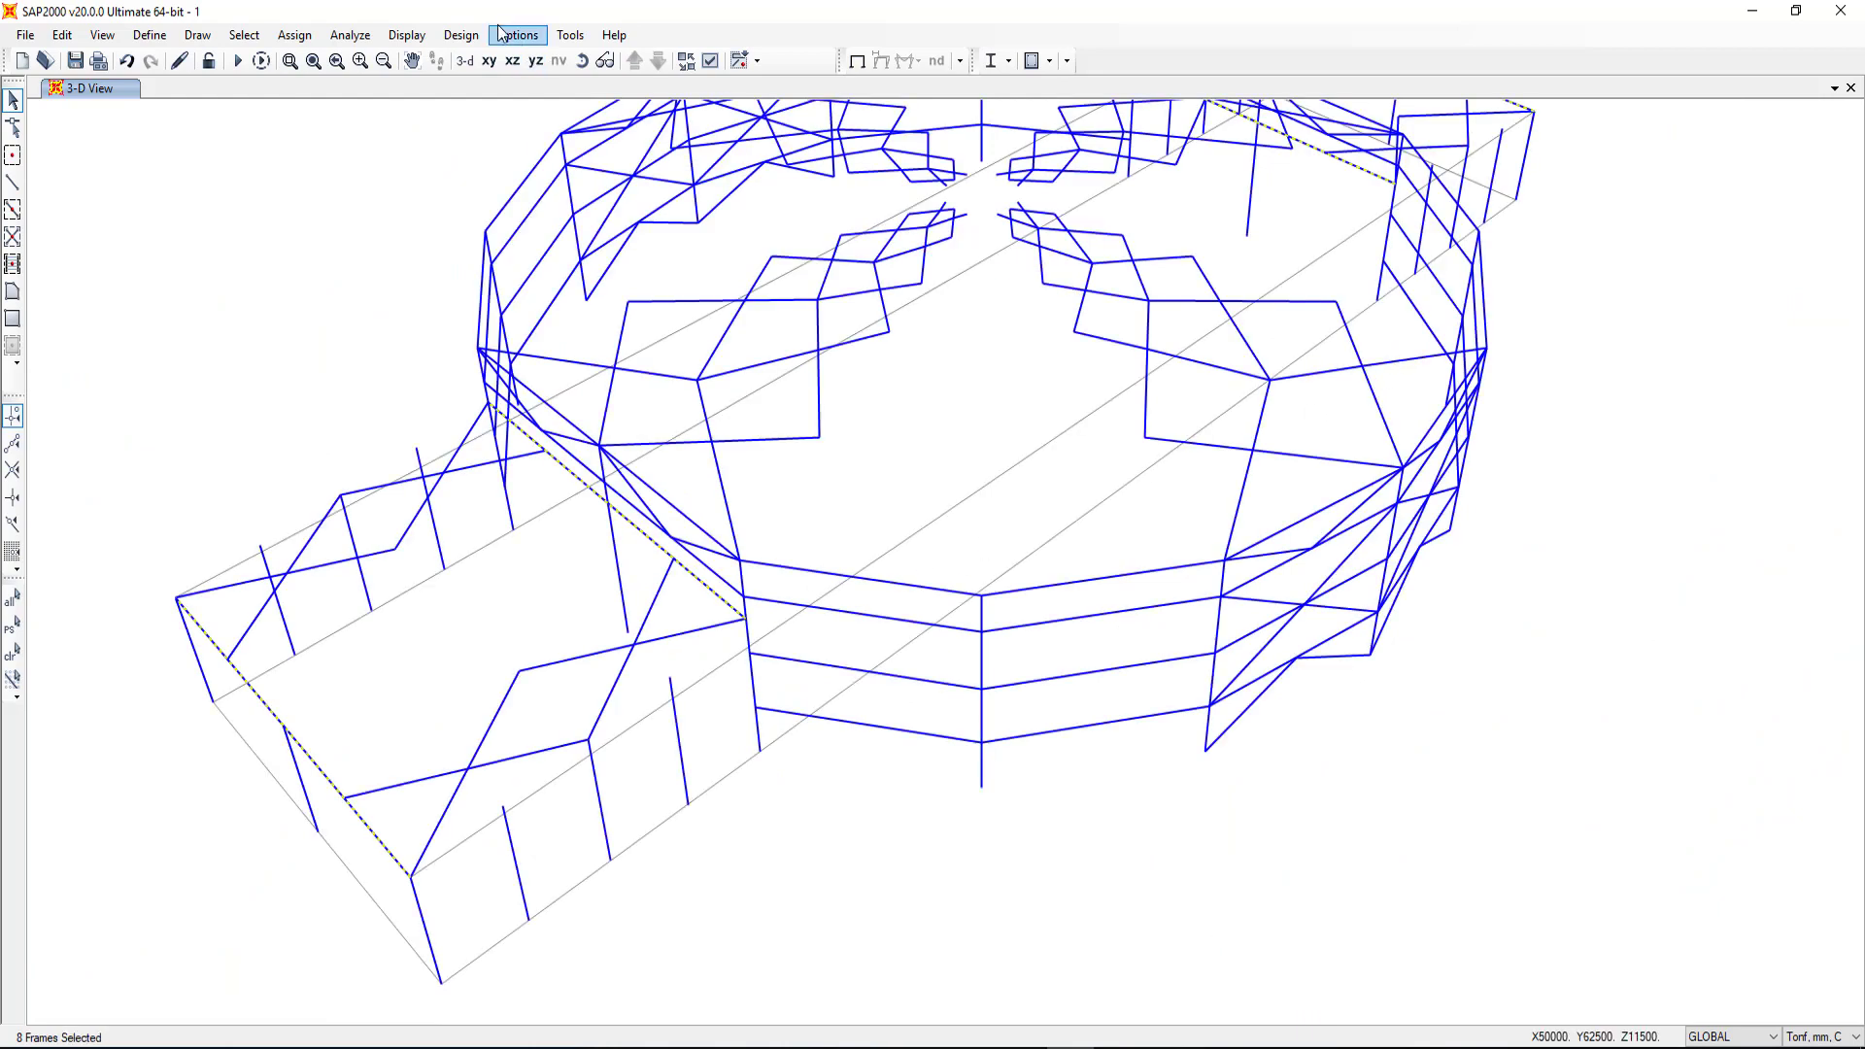
Step: Assign the 8 imported girder frames to the Girders group
click(293, 39)
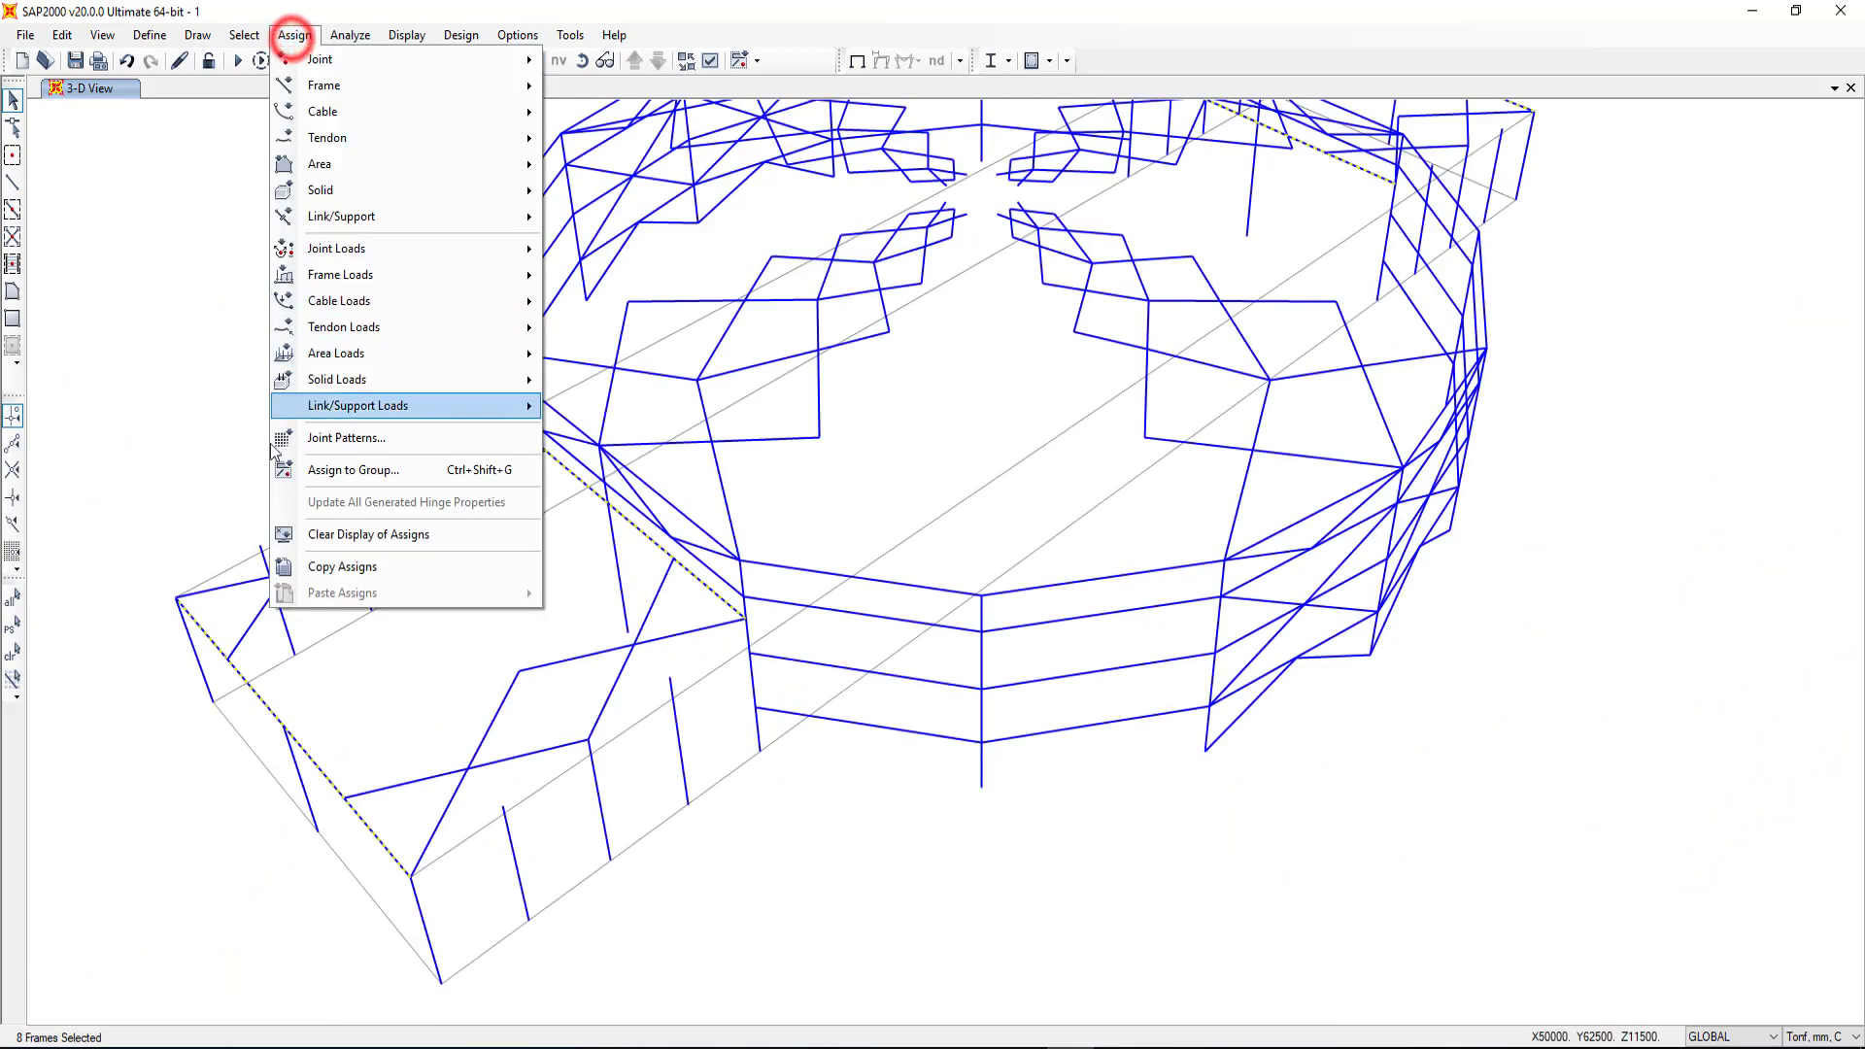
click(367, 476)
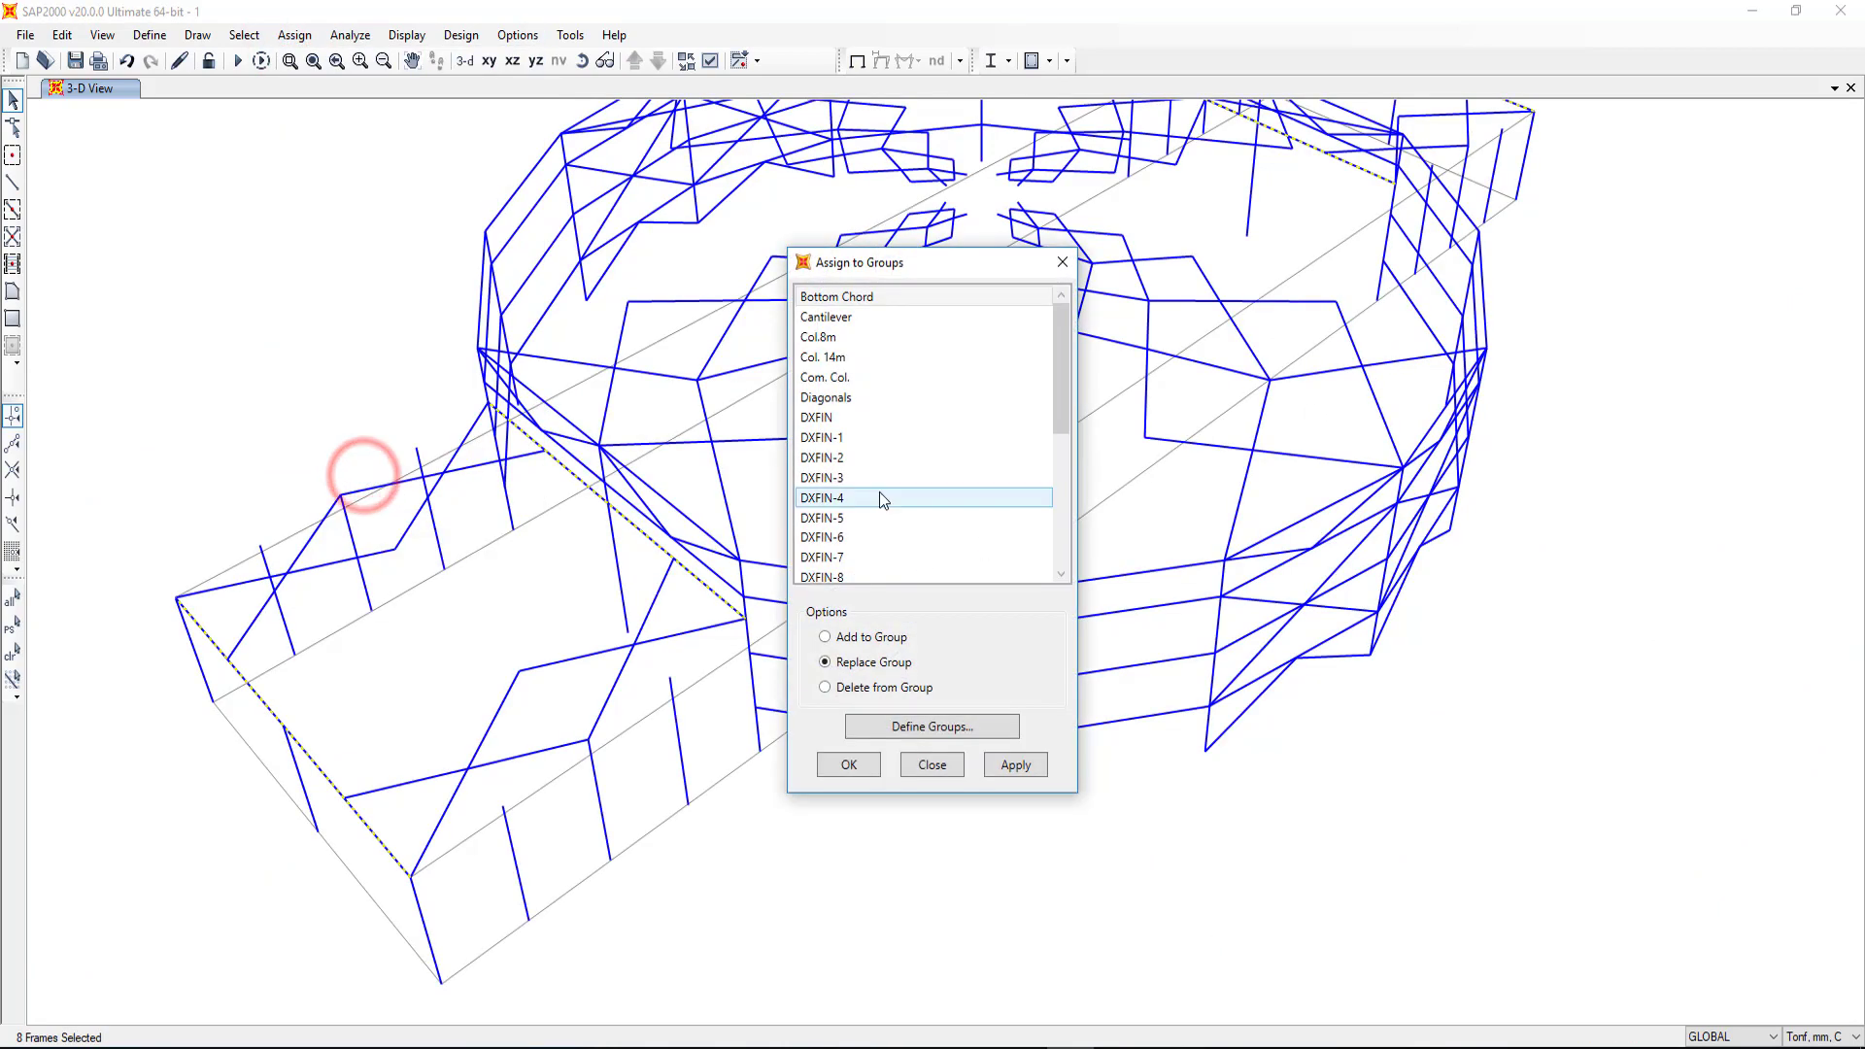
scroll(878, 492, down, 4)
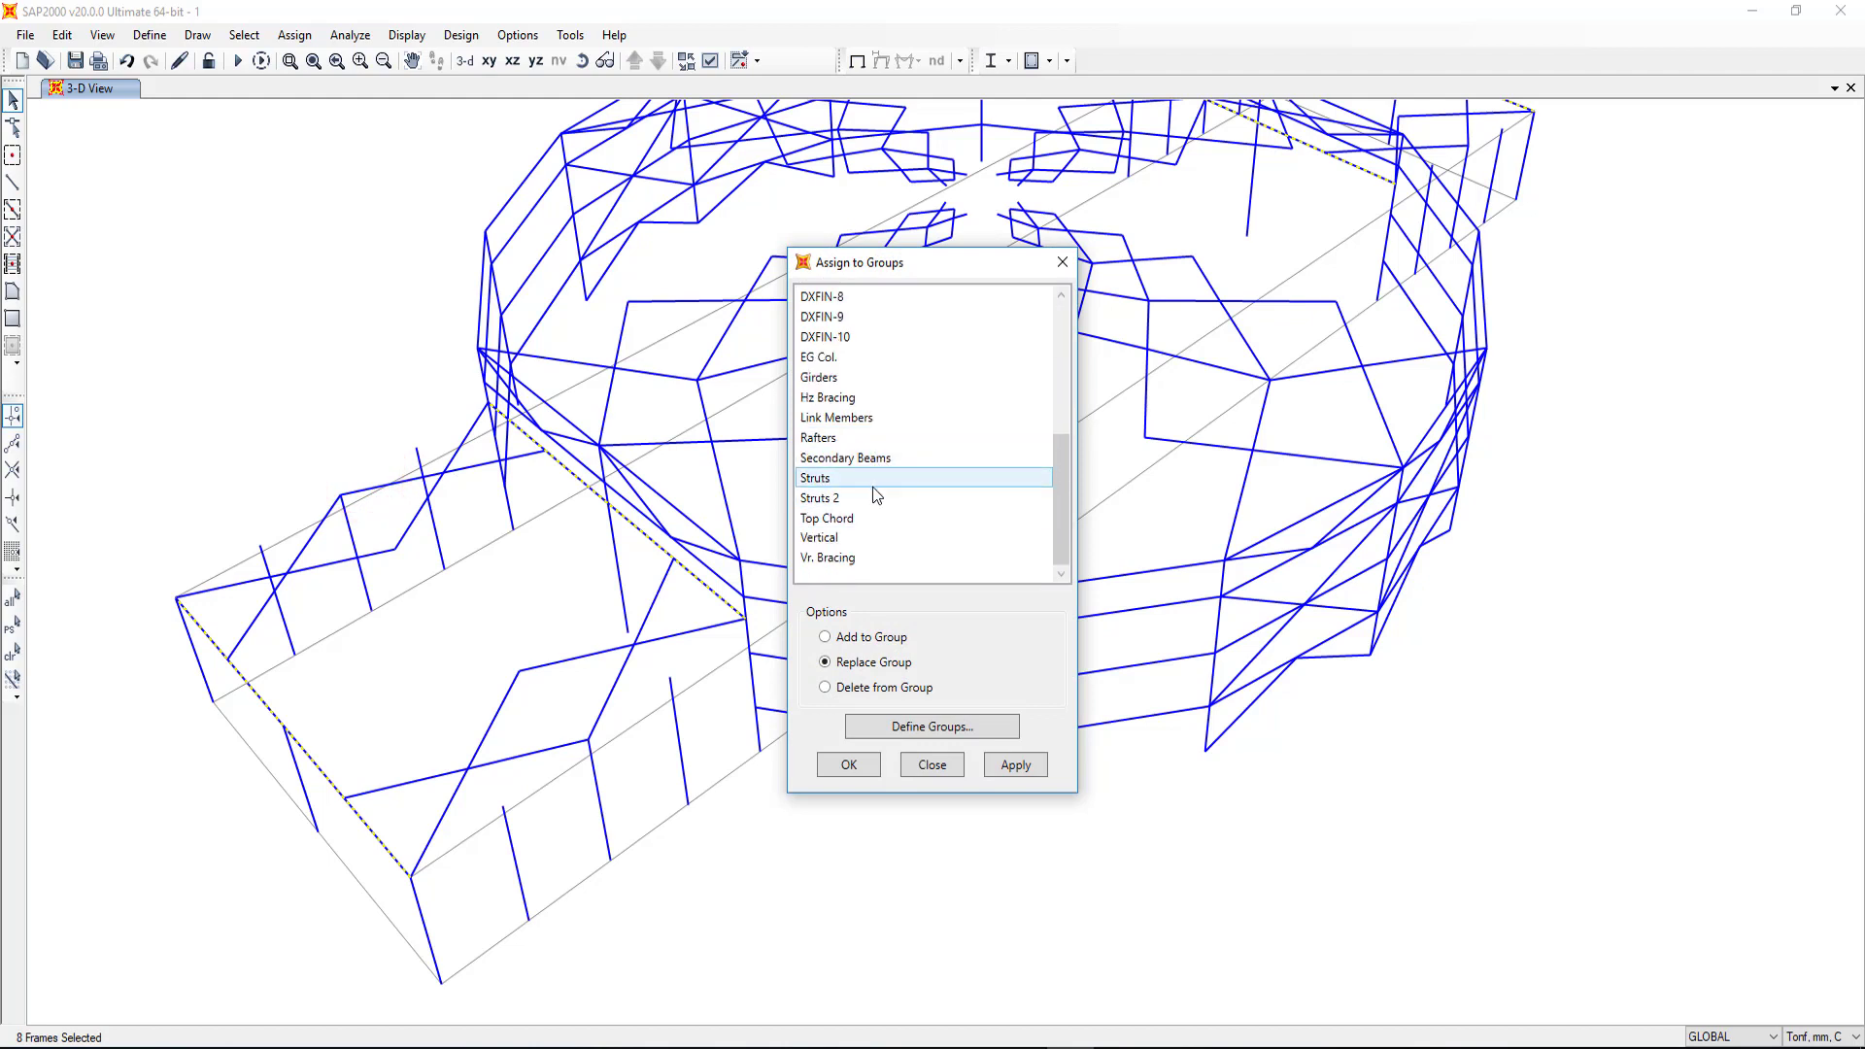
scroll(879, 466, up, 2)
scroll(864, 505, up, 3)
drag(854, 418, 865, 598)
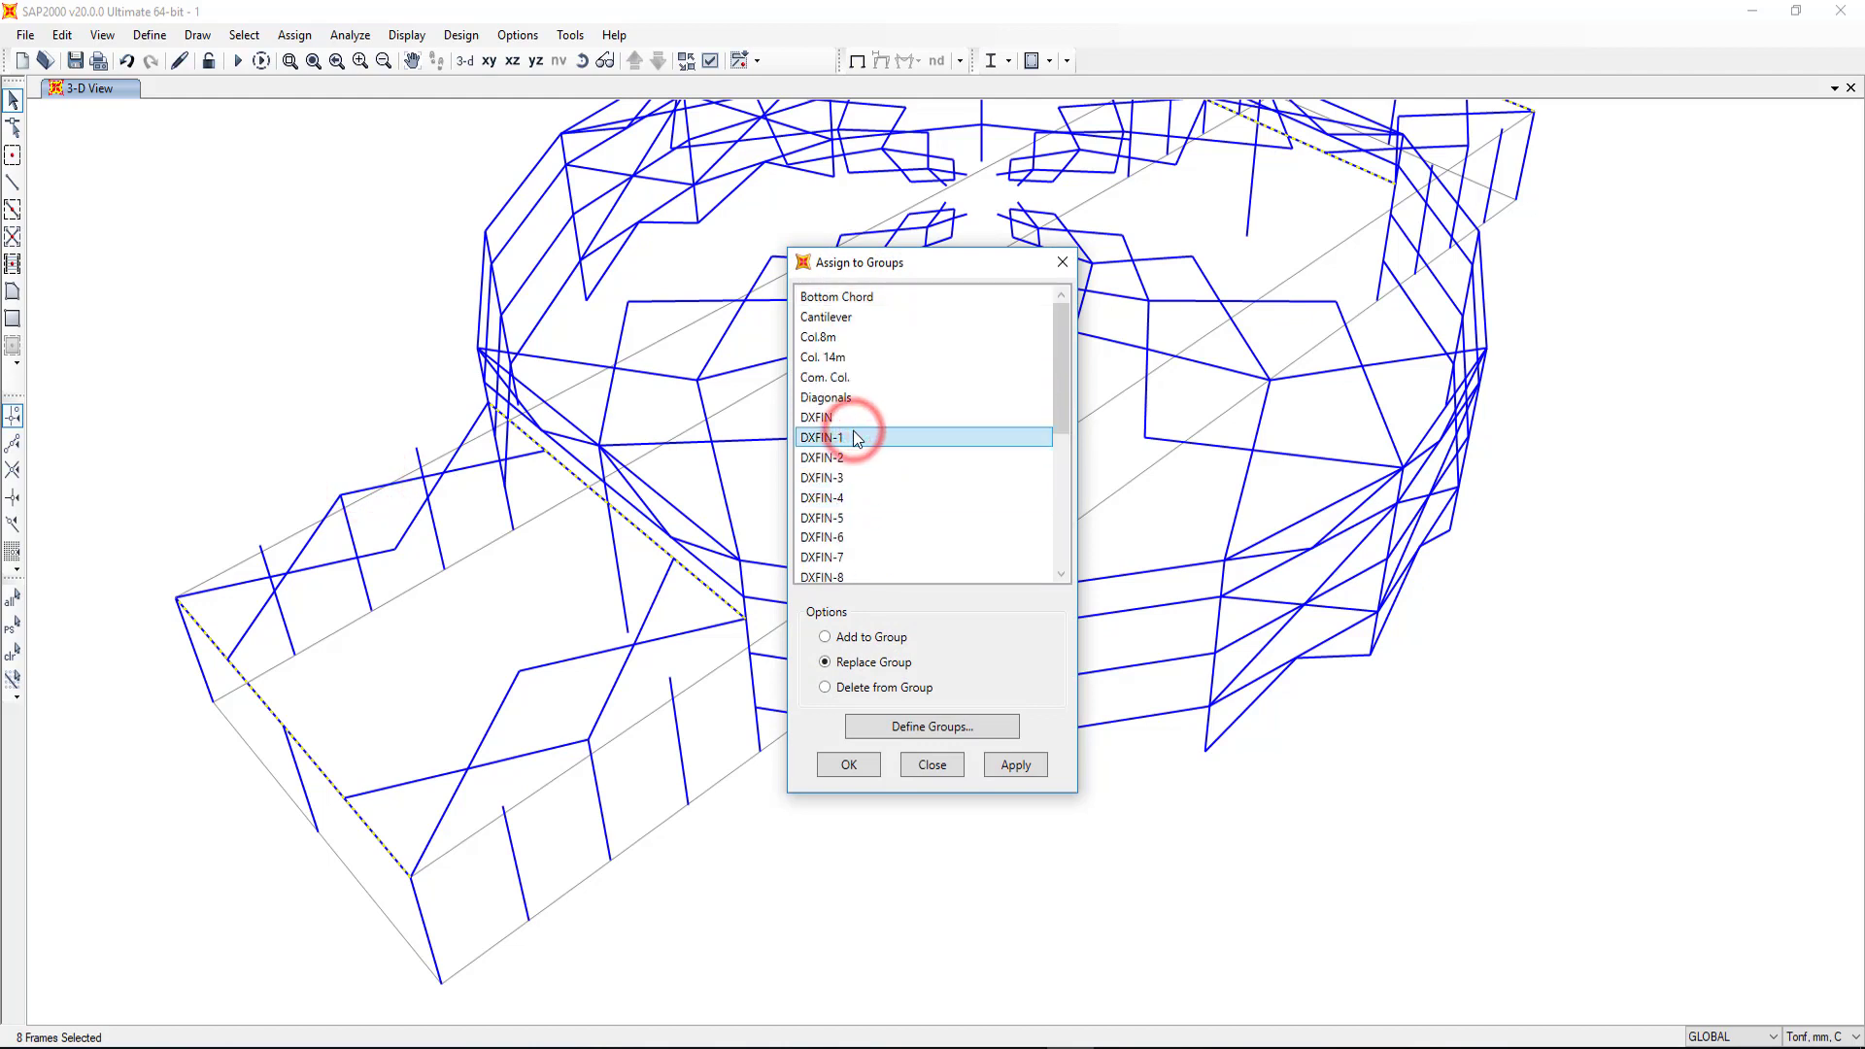
click(1033, 765)
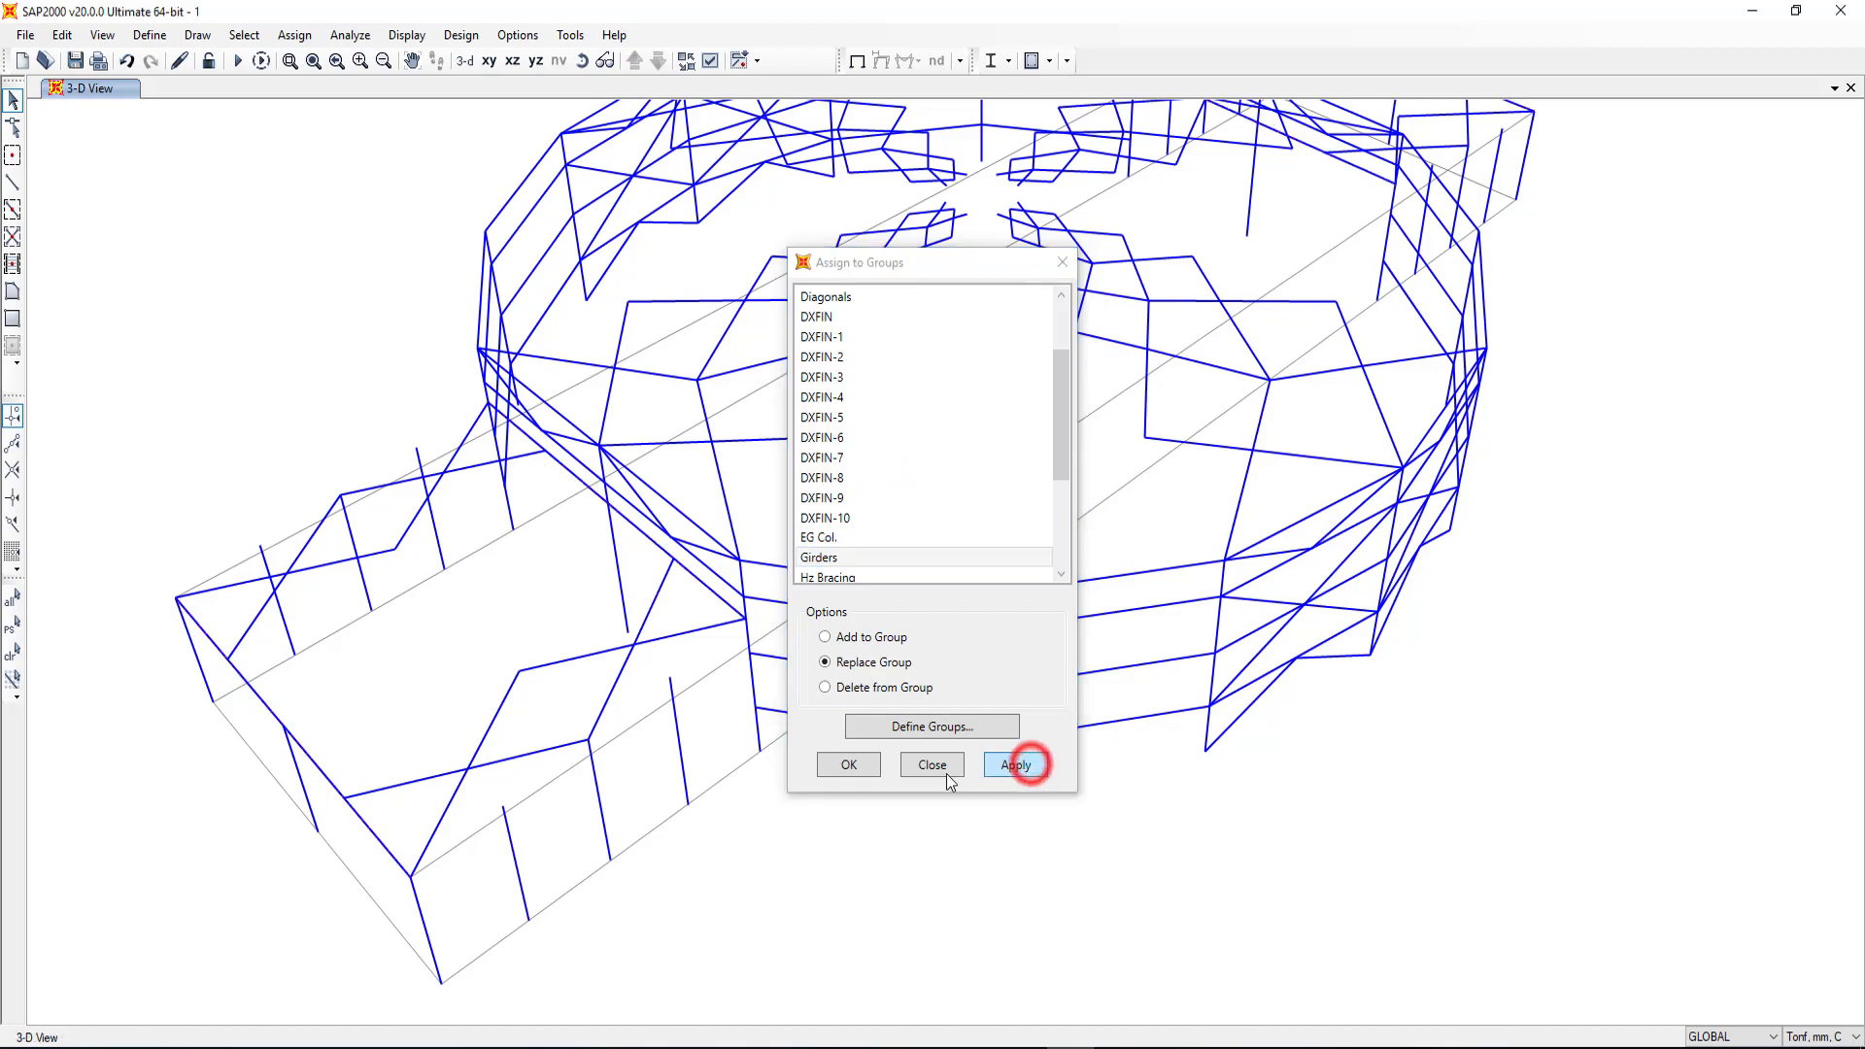
click(858, 768)
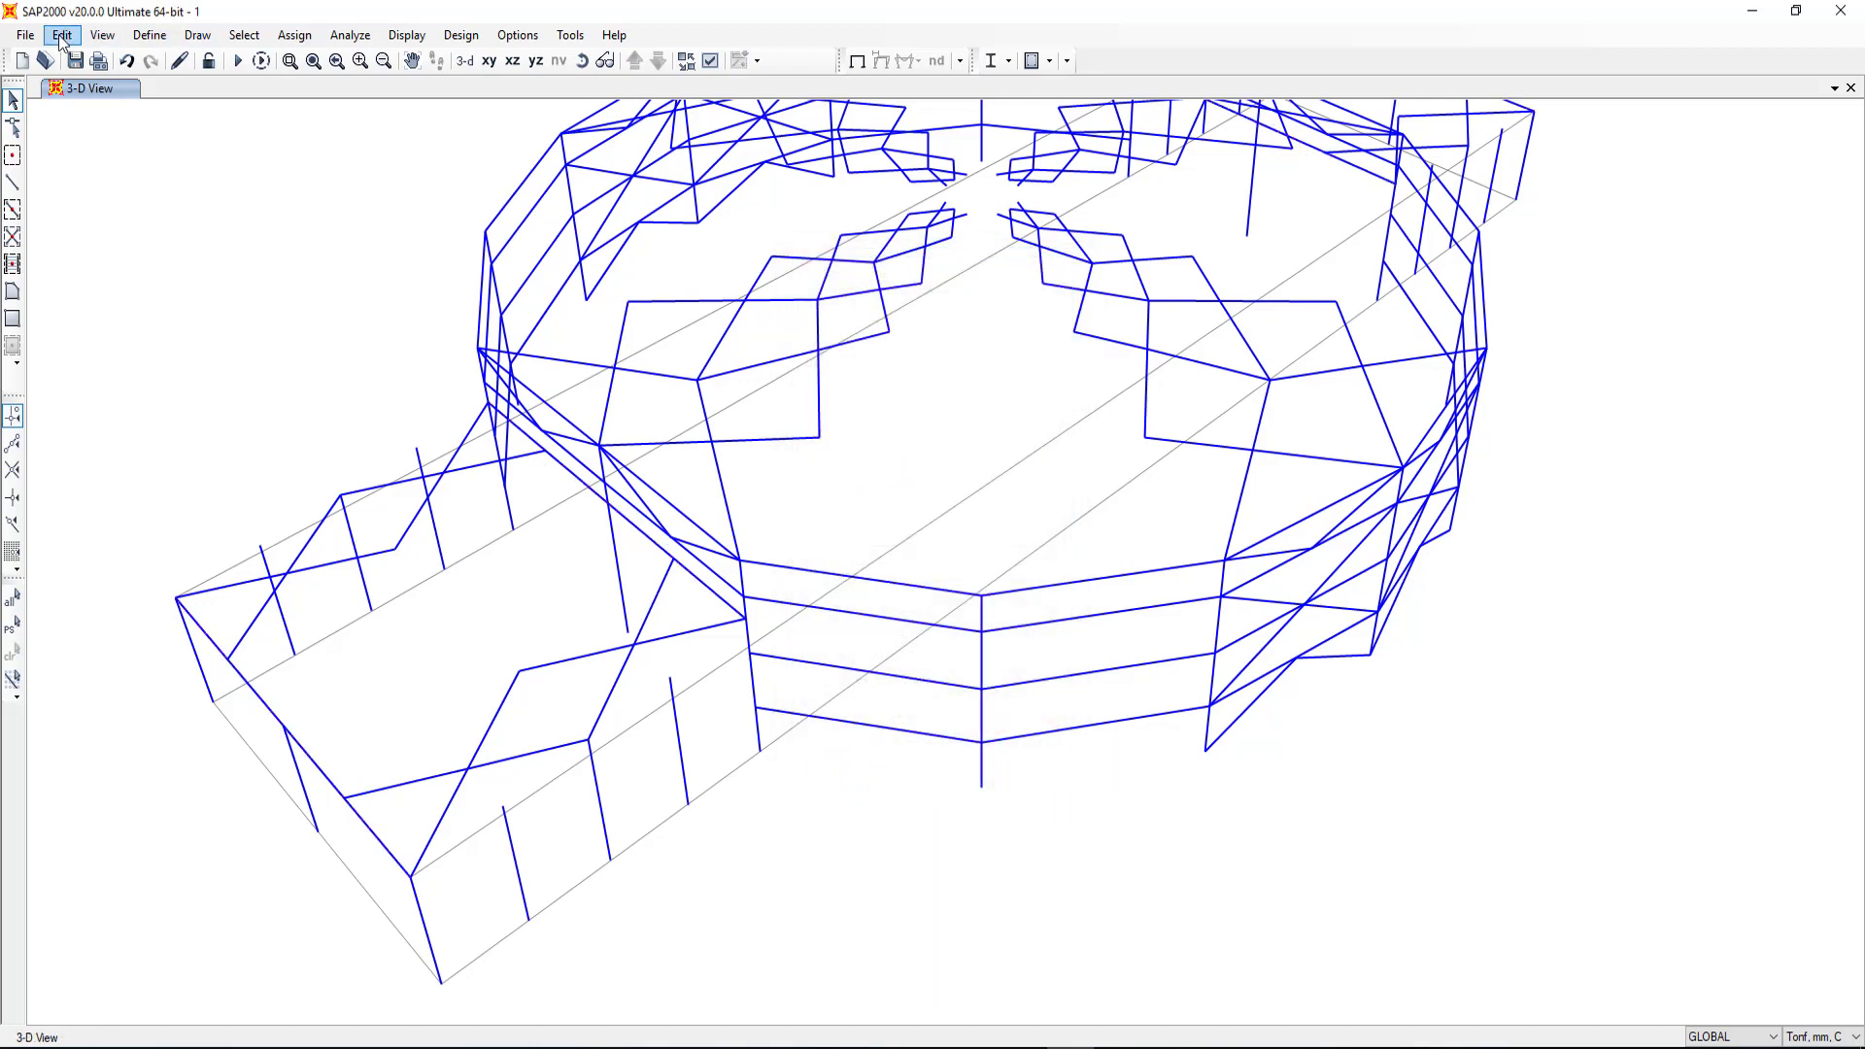
Step: Import the Rafter layer of DXF.dxf as 10 frames, using Z-up and Tonf, mm, C units
click(25, 36)
mouse_move(111, 177)
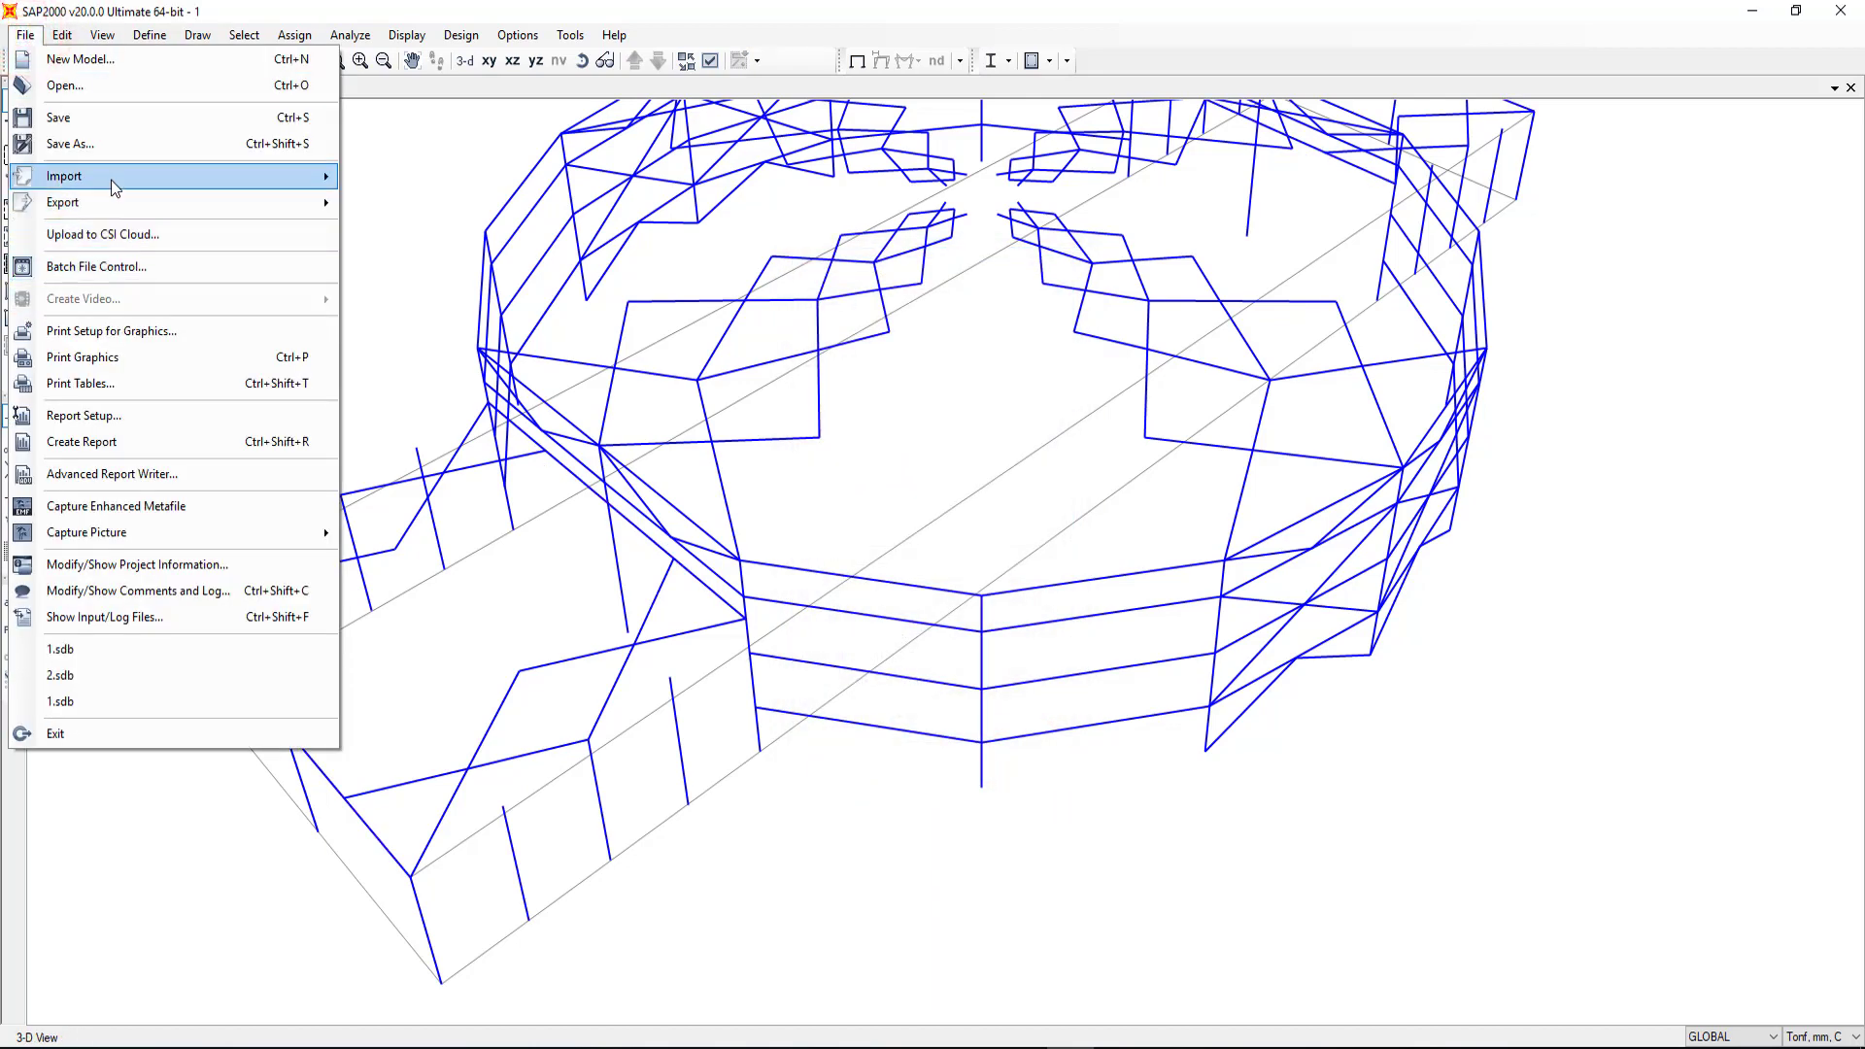
click(441, 409)
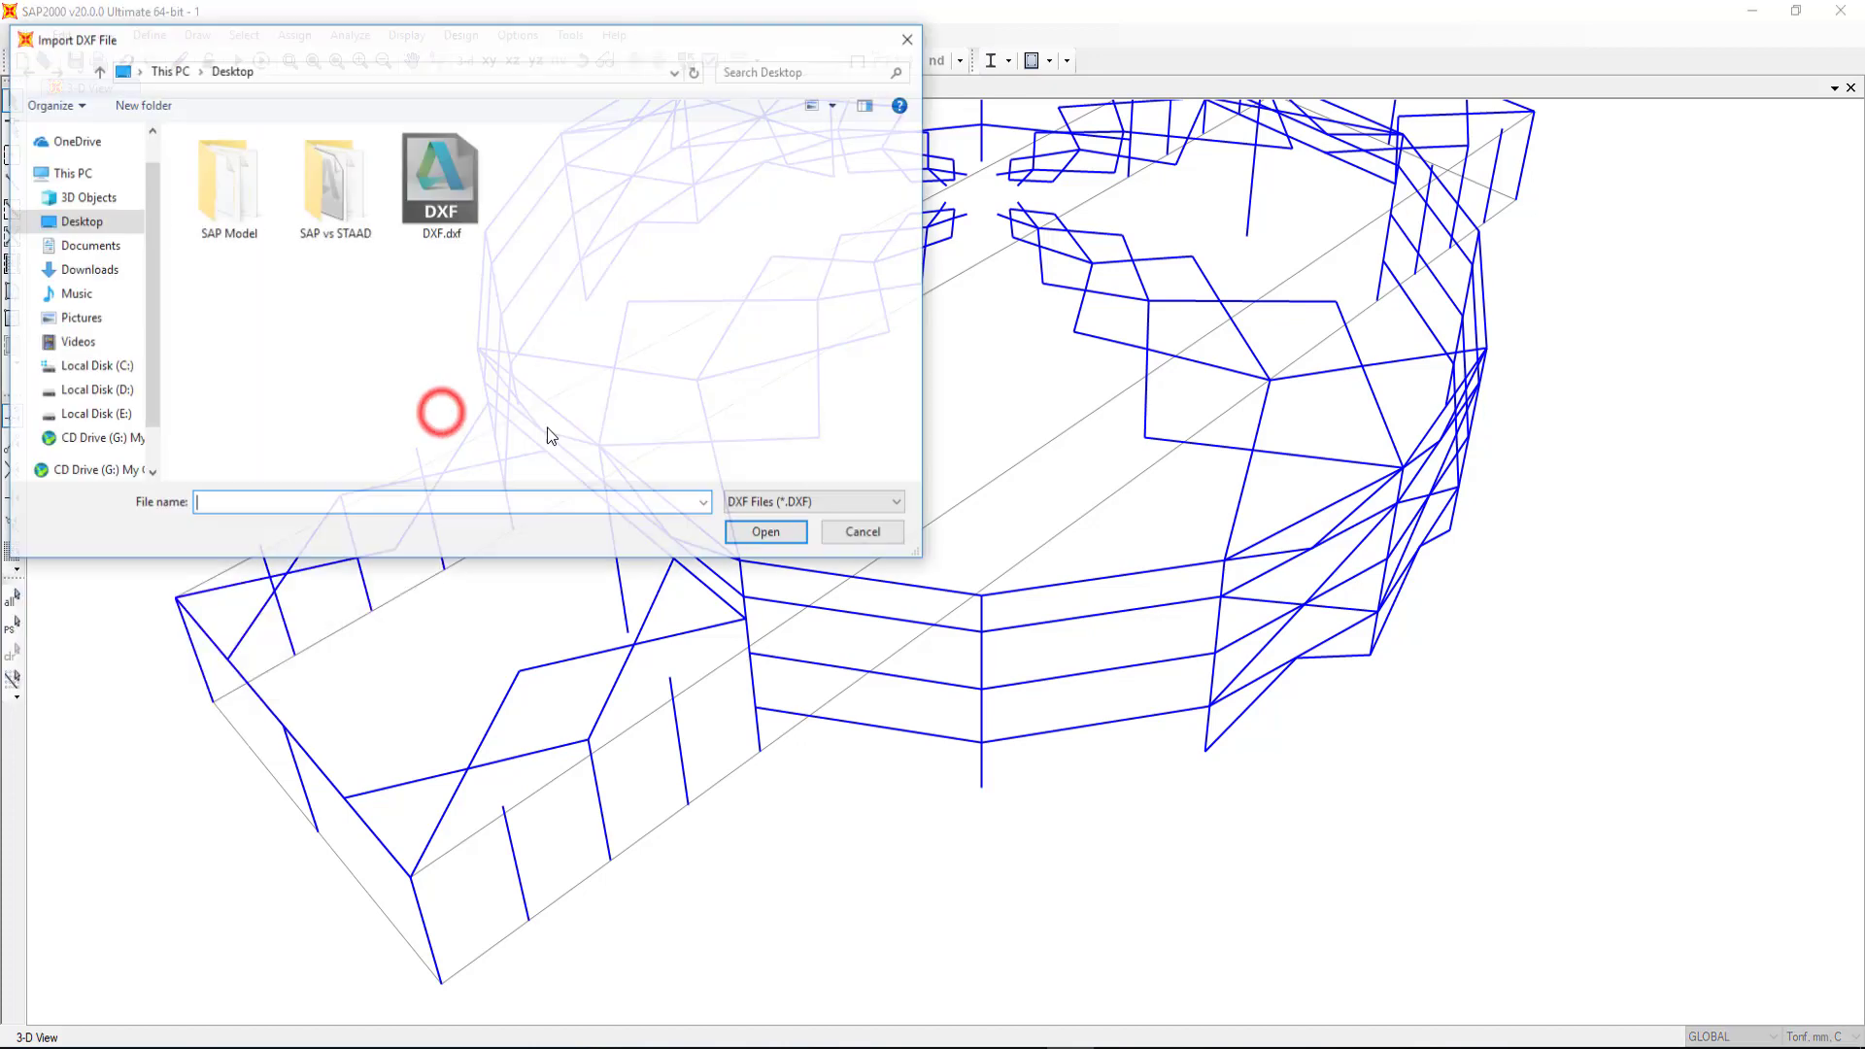
click(458, 199)
click(769, 534)
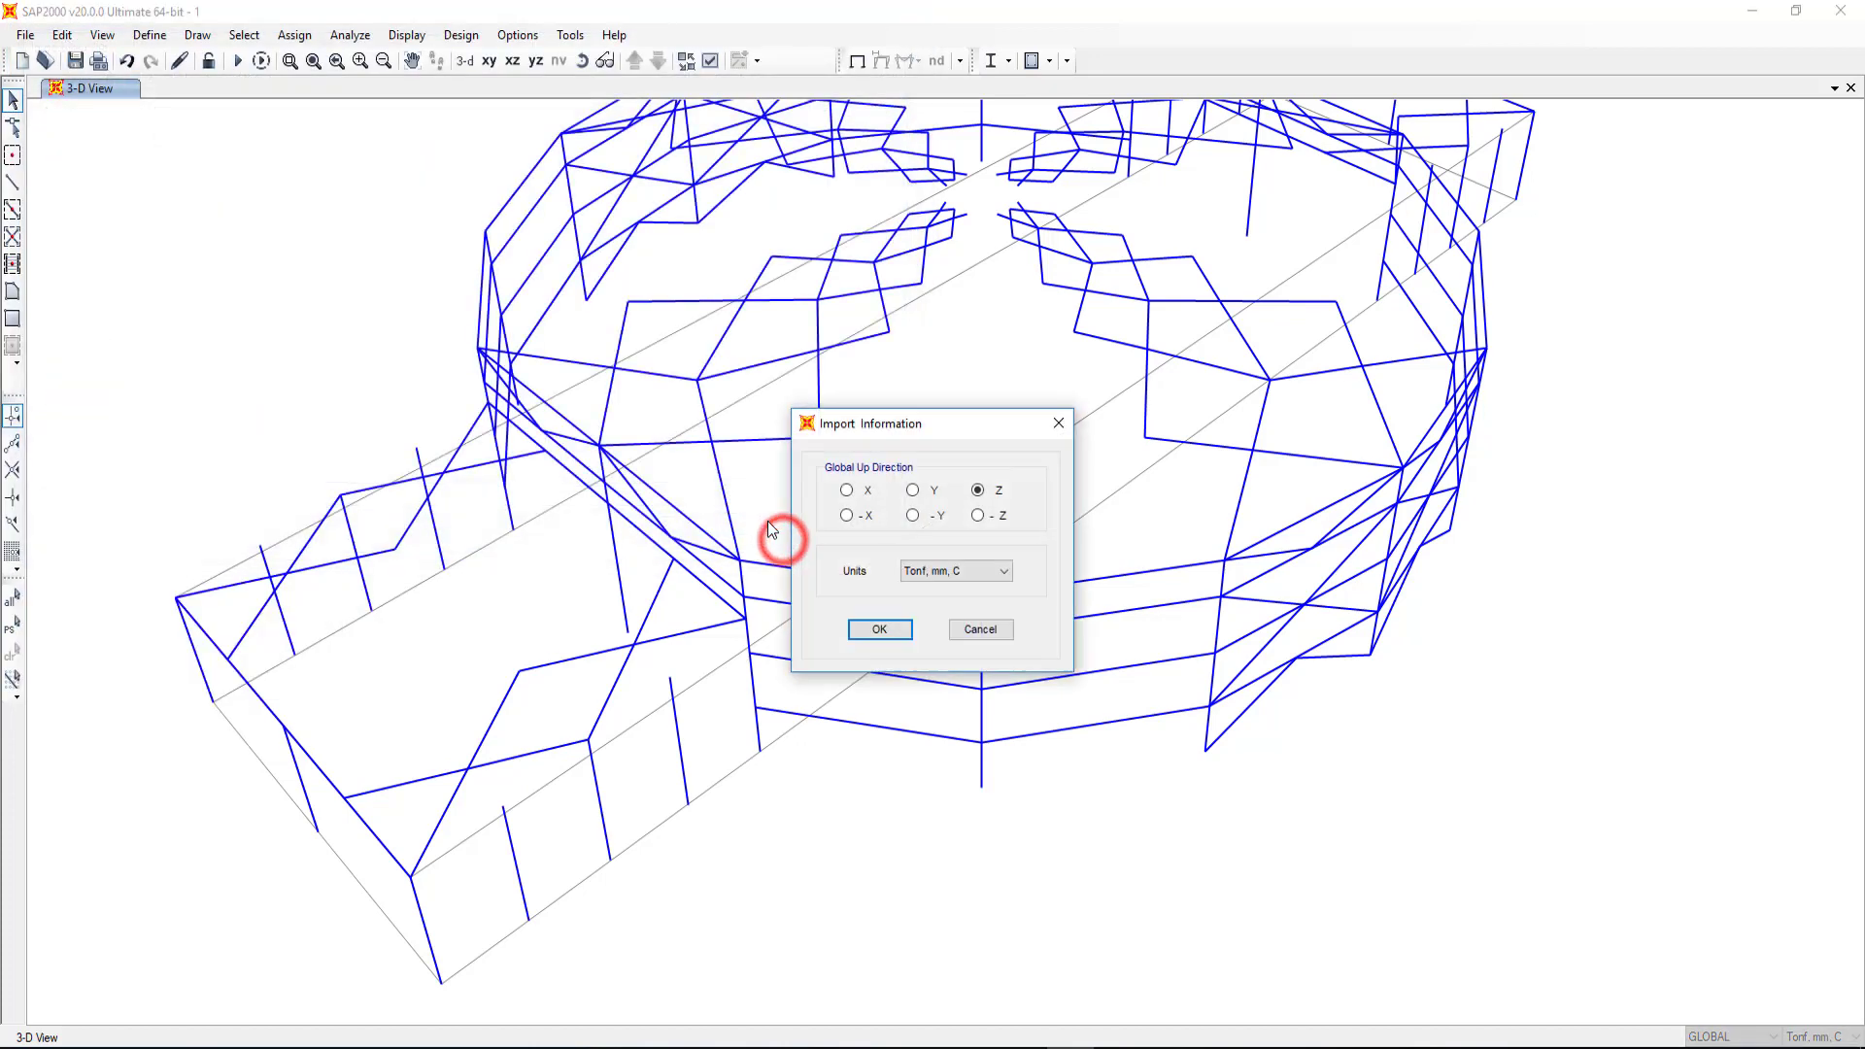
click(853, 629)
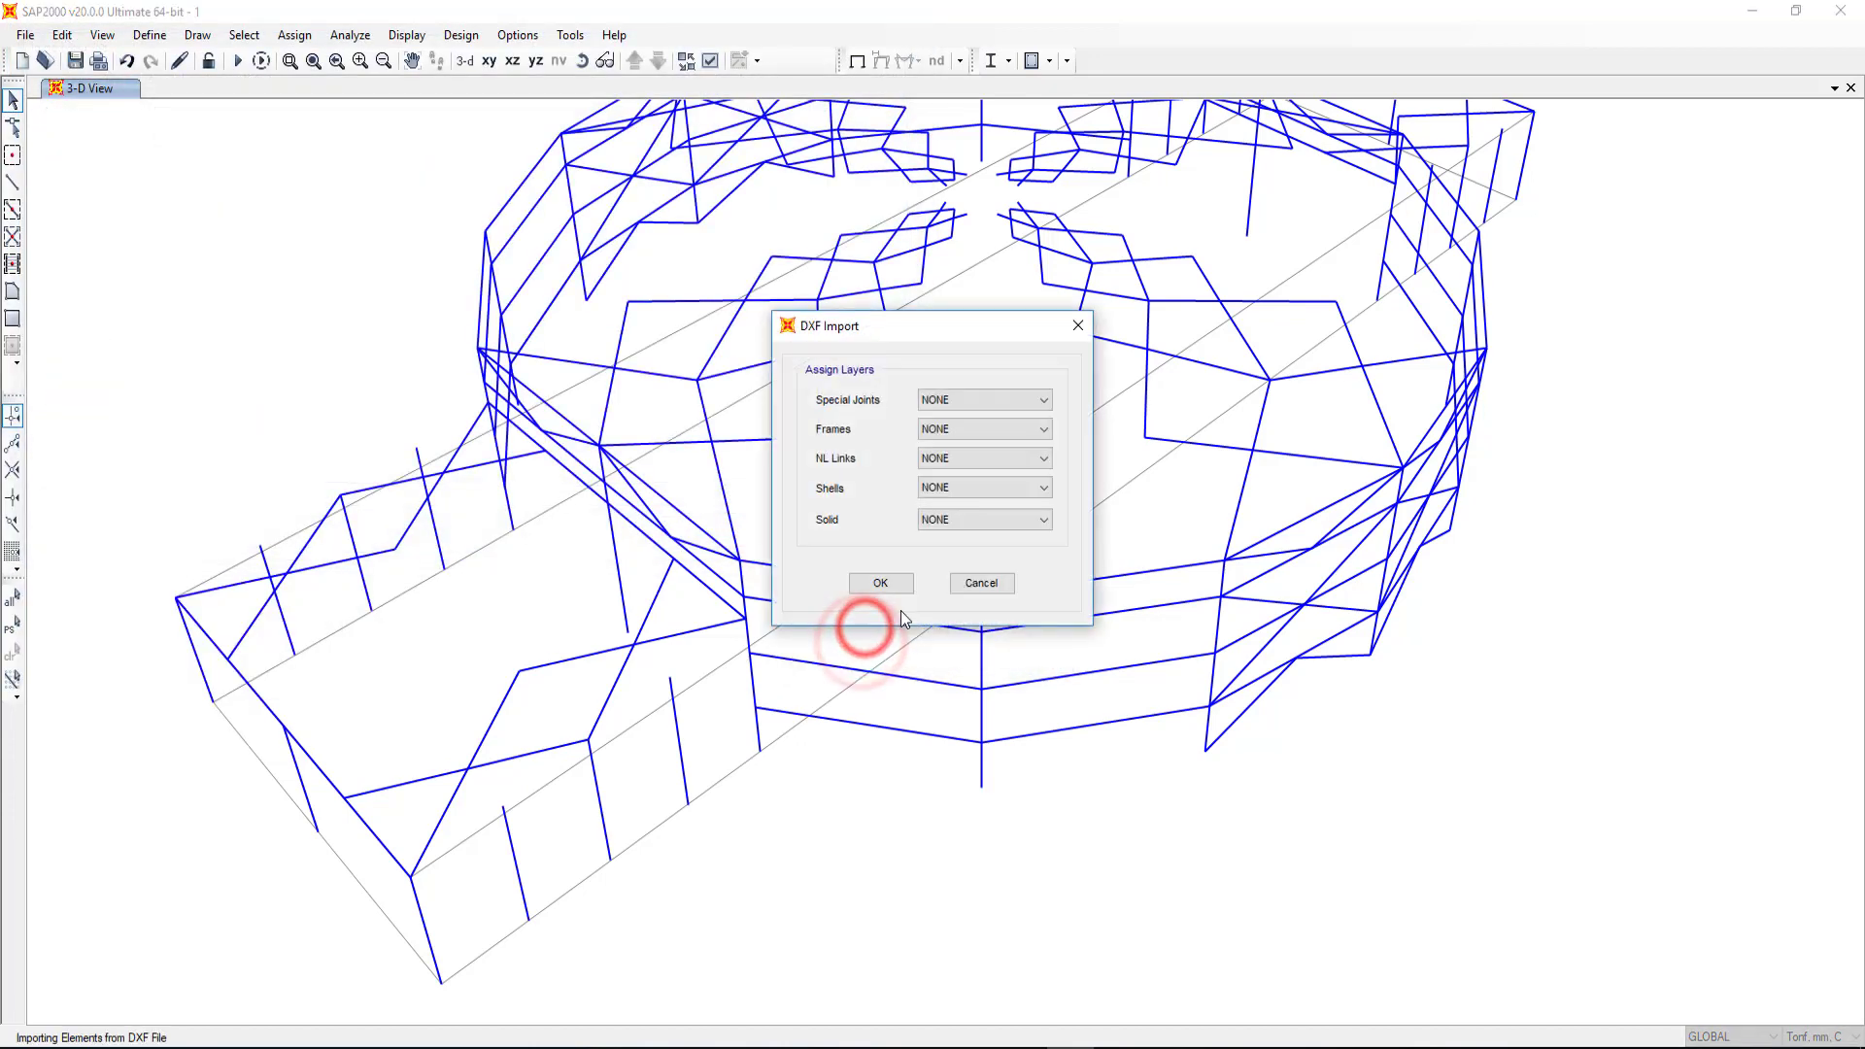
click(998, 429)
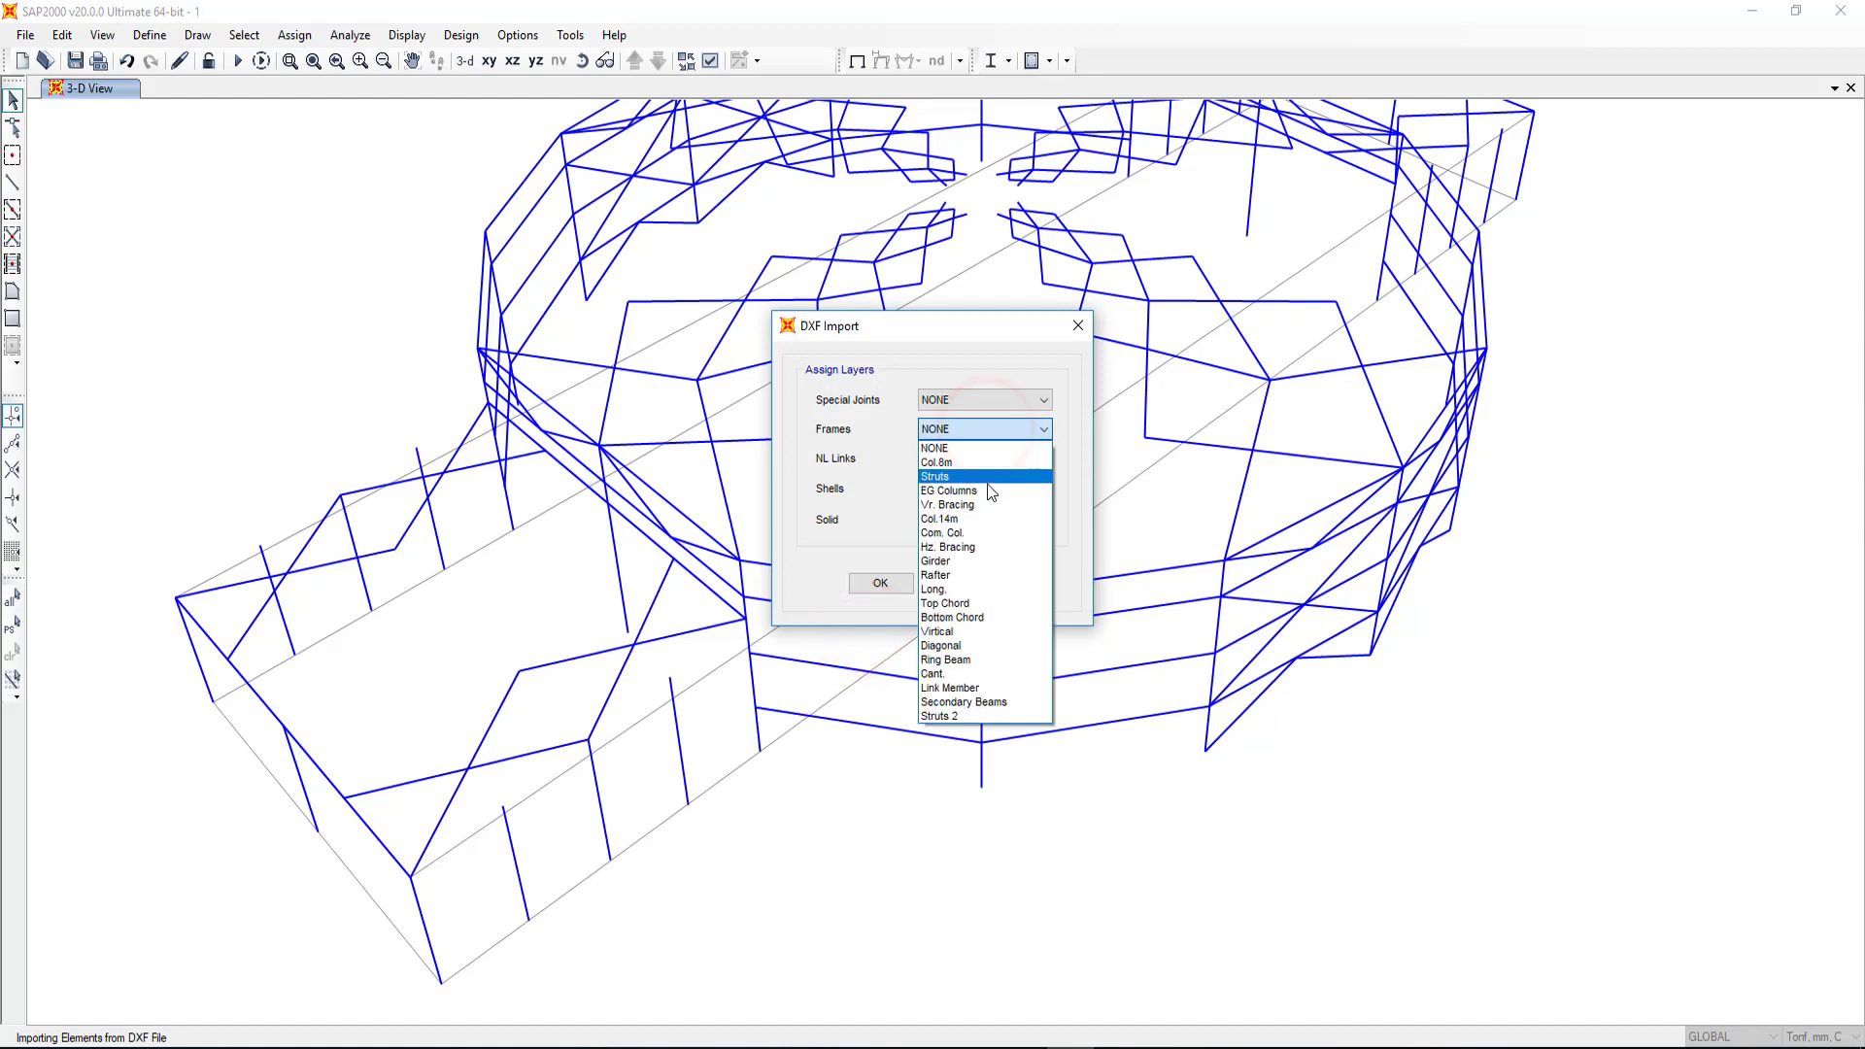
click(981, 576)
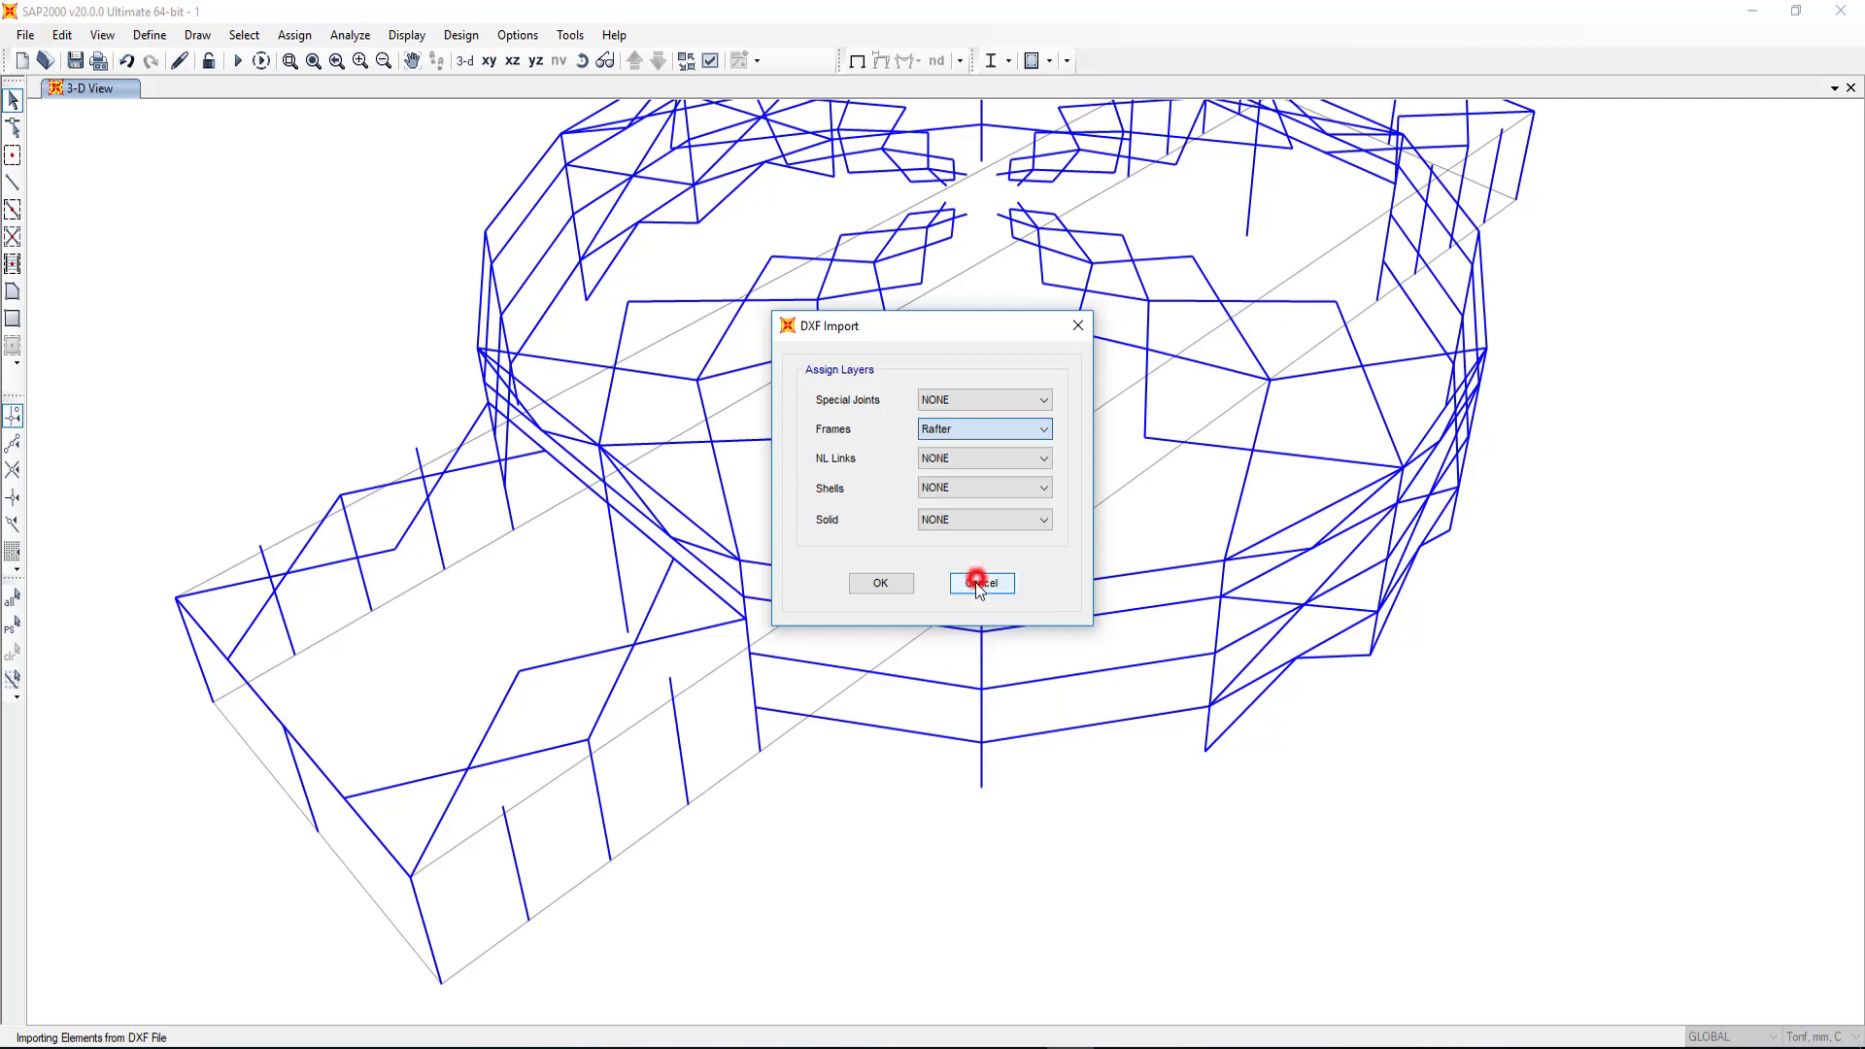
click(880, 583)
scroll(835, 599, up, 3)
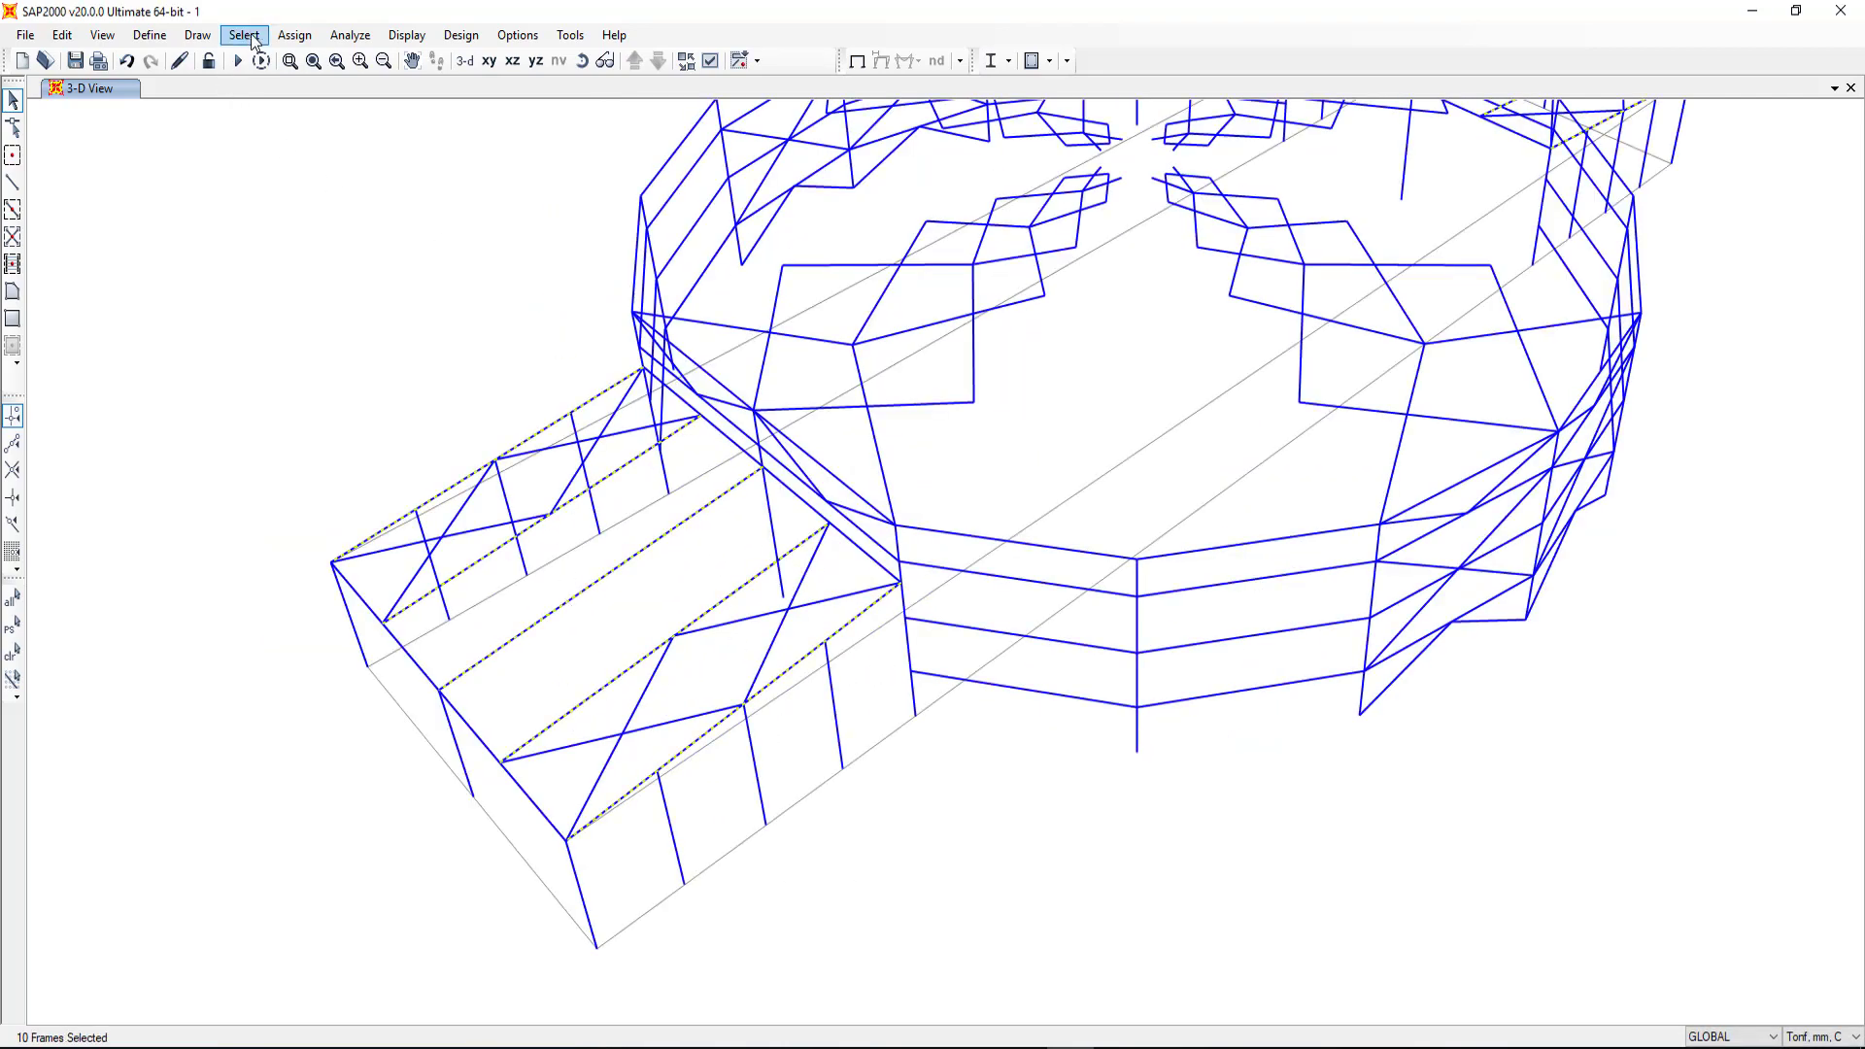
Step: Assign the 10 imported rafter frames to the Rafters group
click(304, 46)
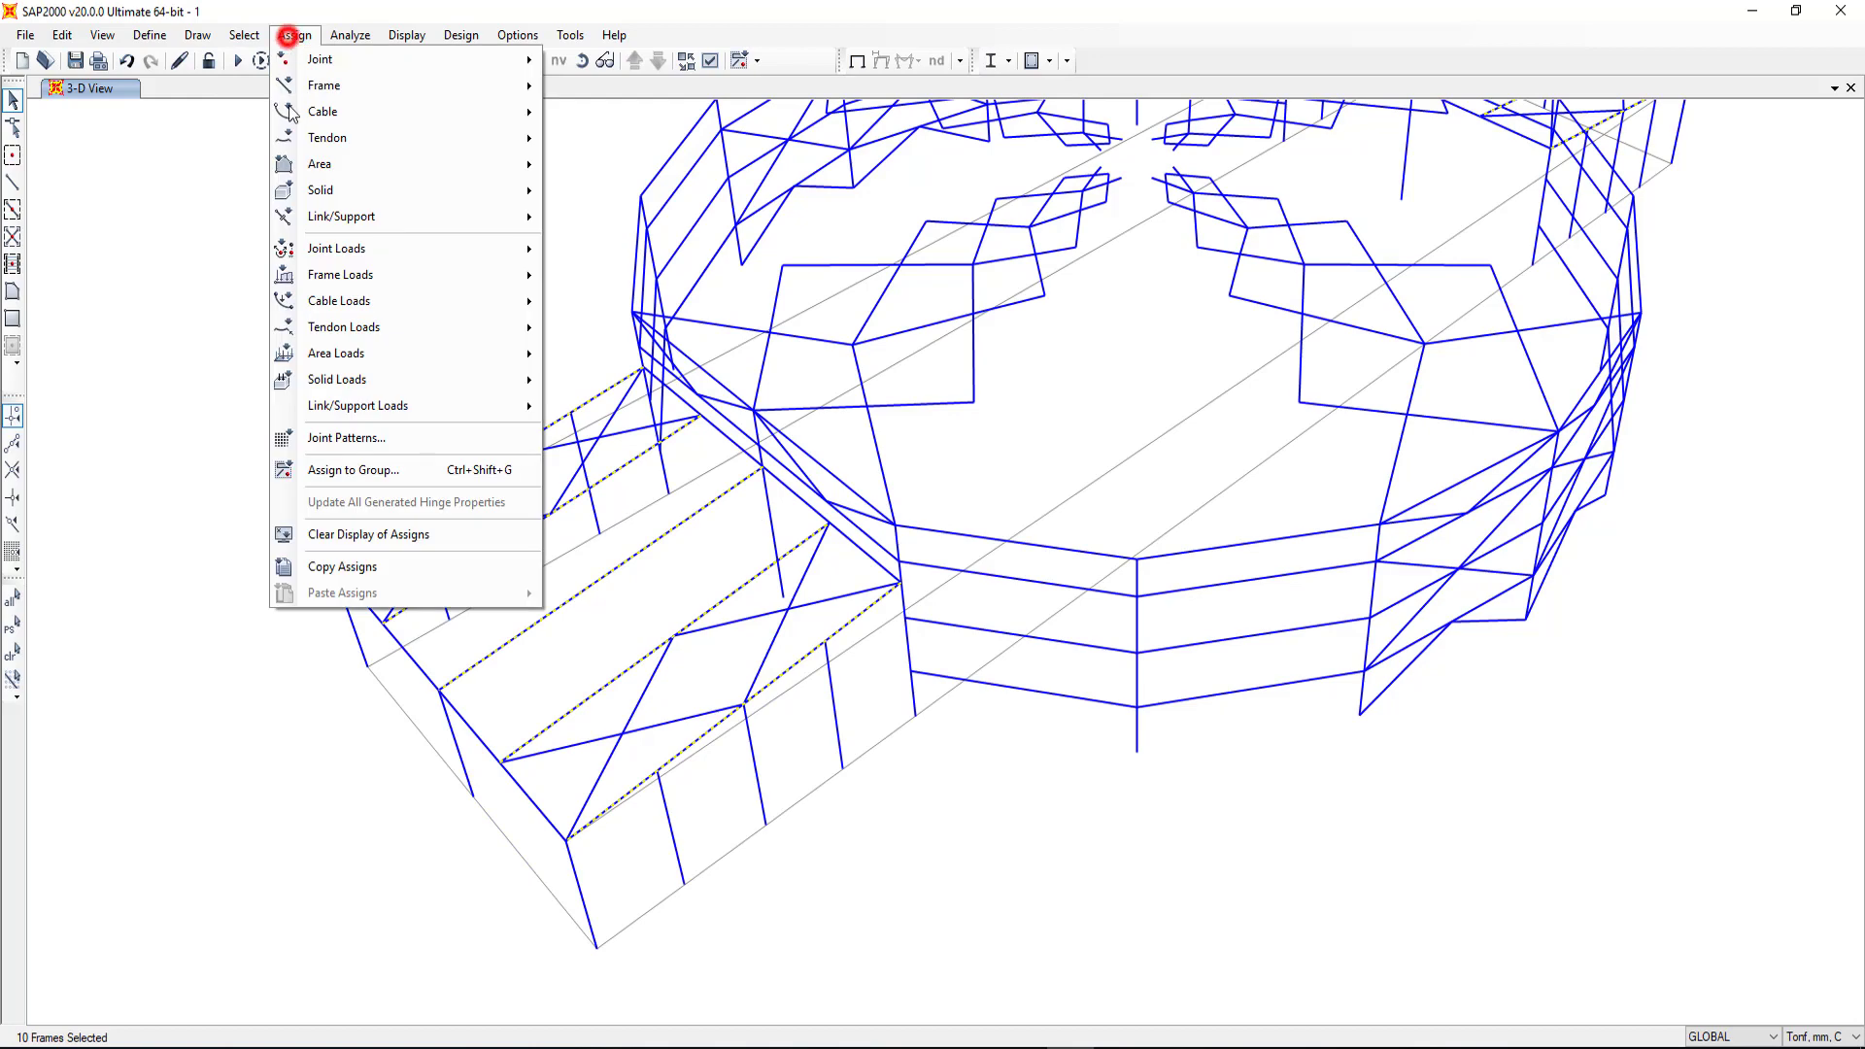
click(369, 473)
scroll(851, 431, down, 5)
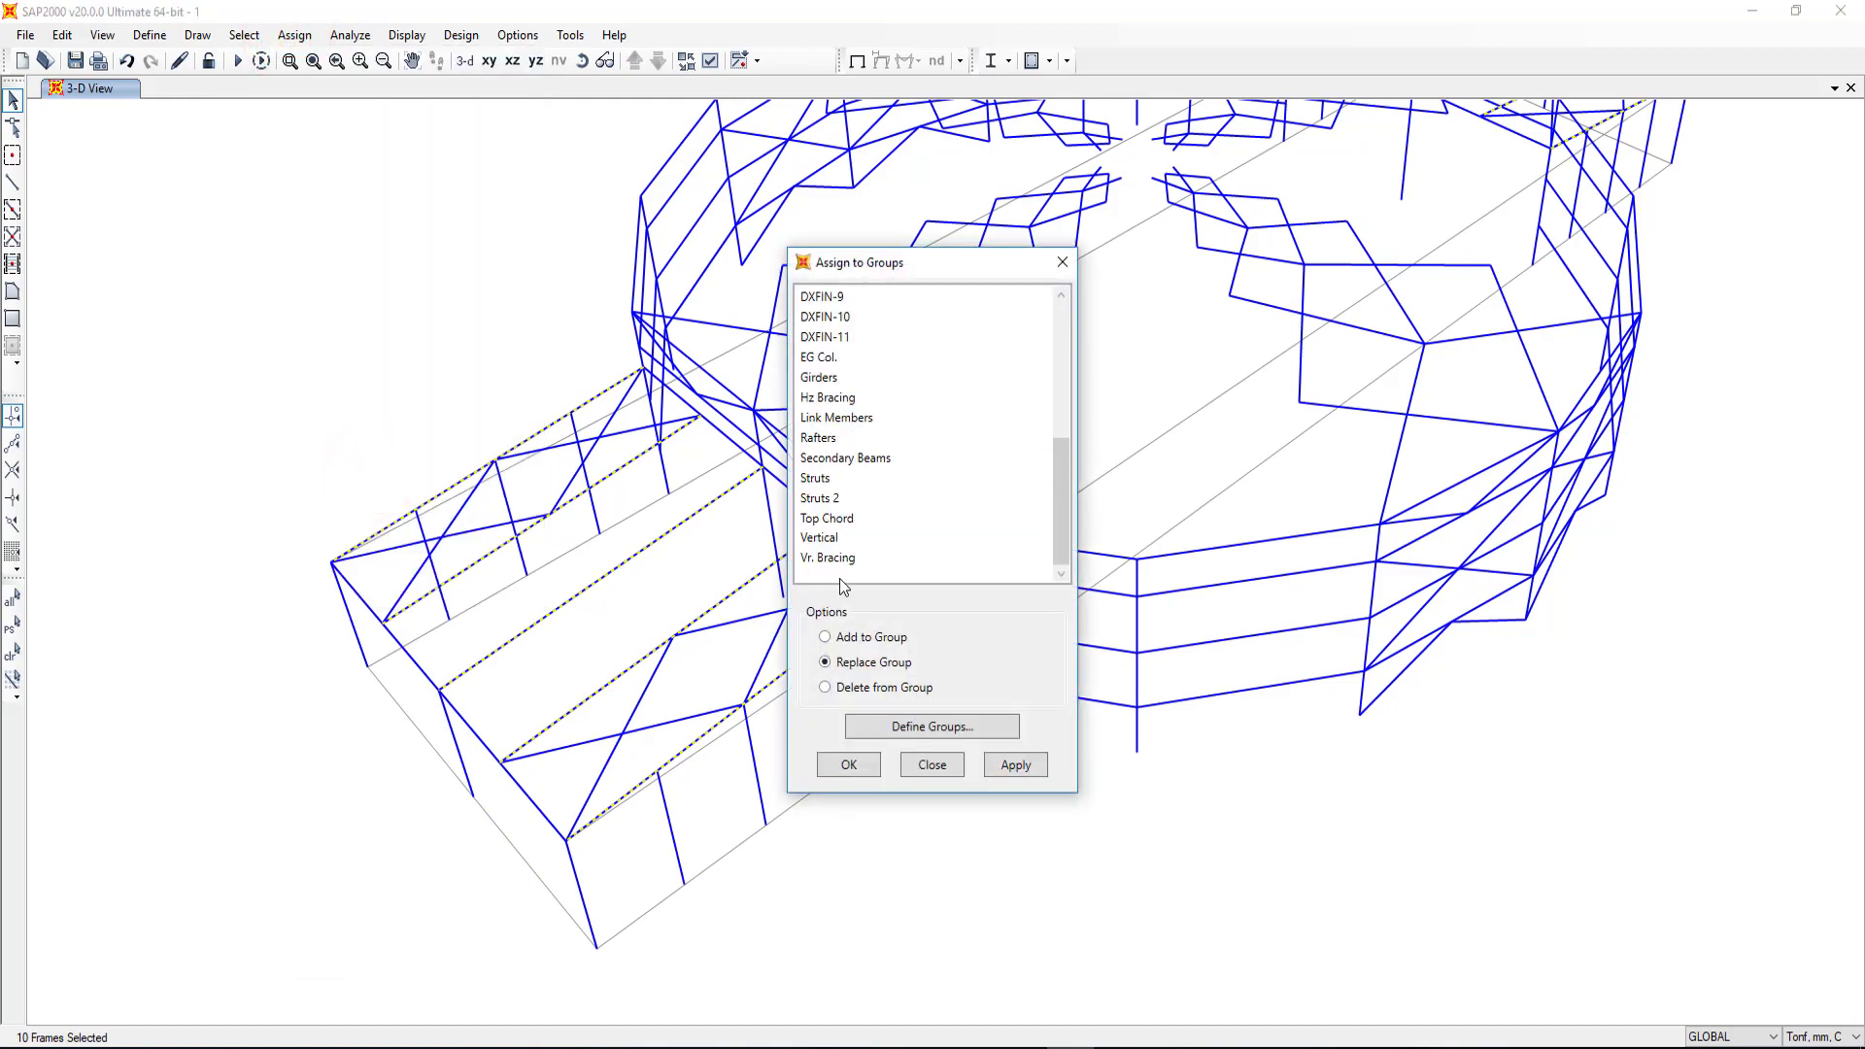
click(843, 540)
key(Up)
key(Up)
key(Up)
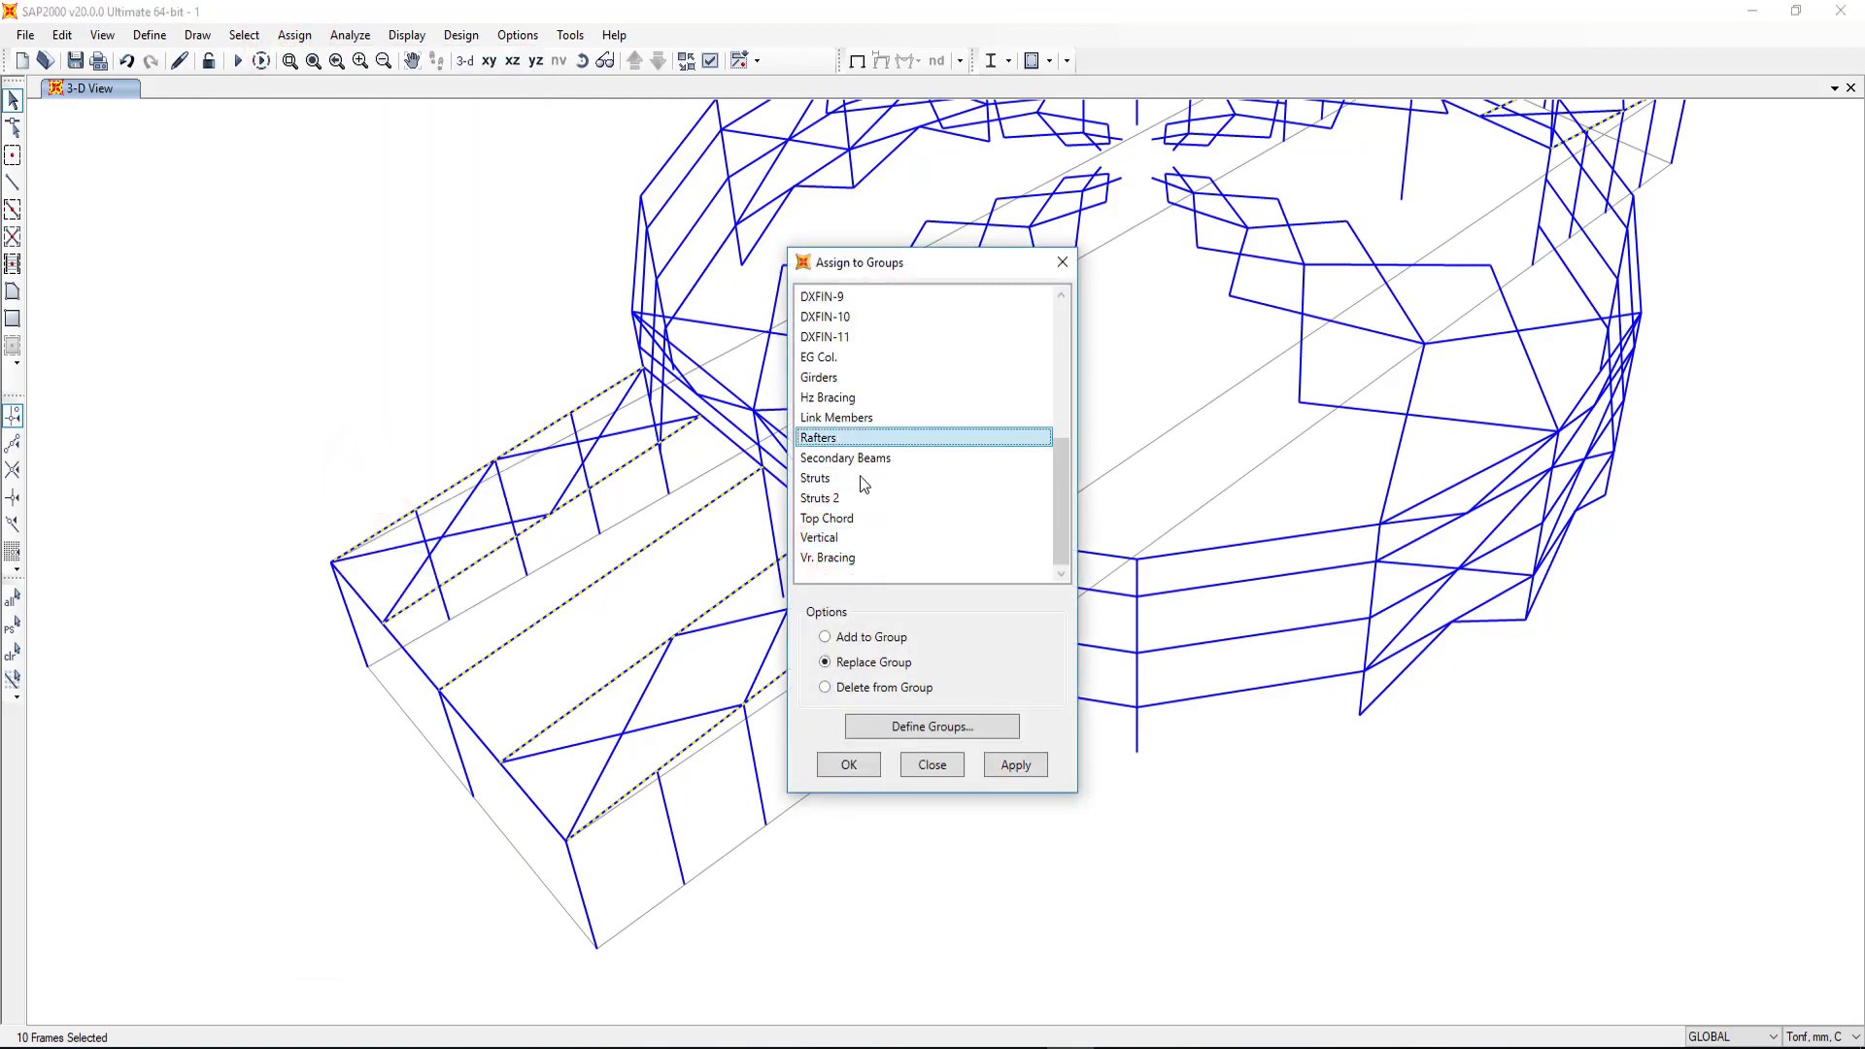
click(1020, 767)
click(871, 763)
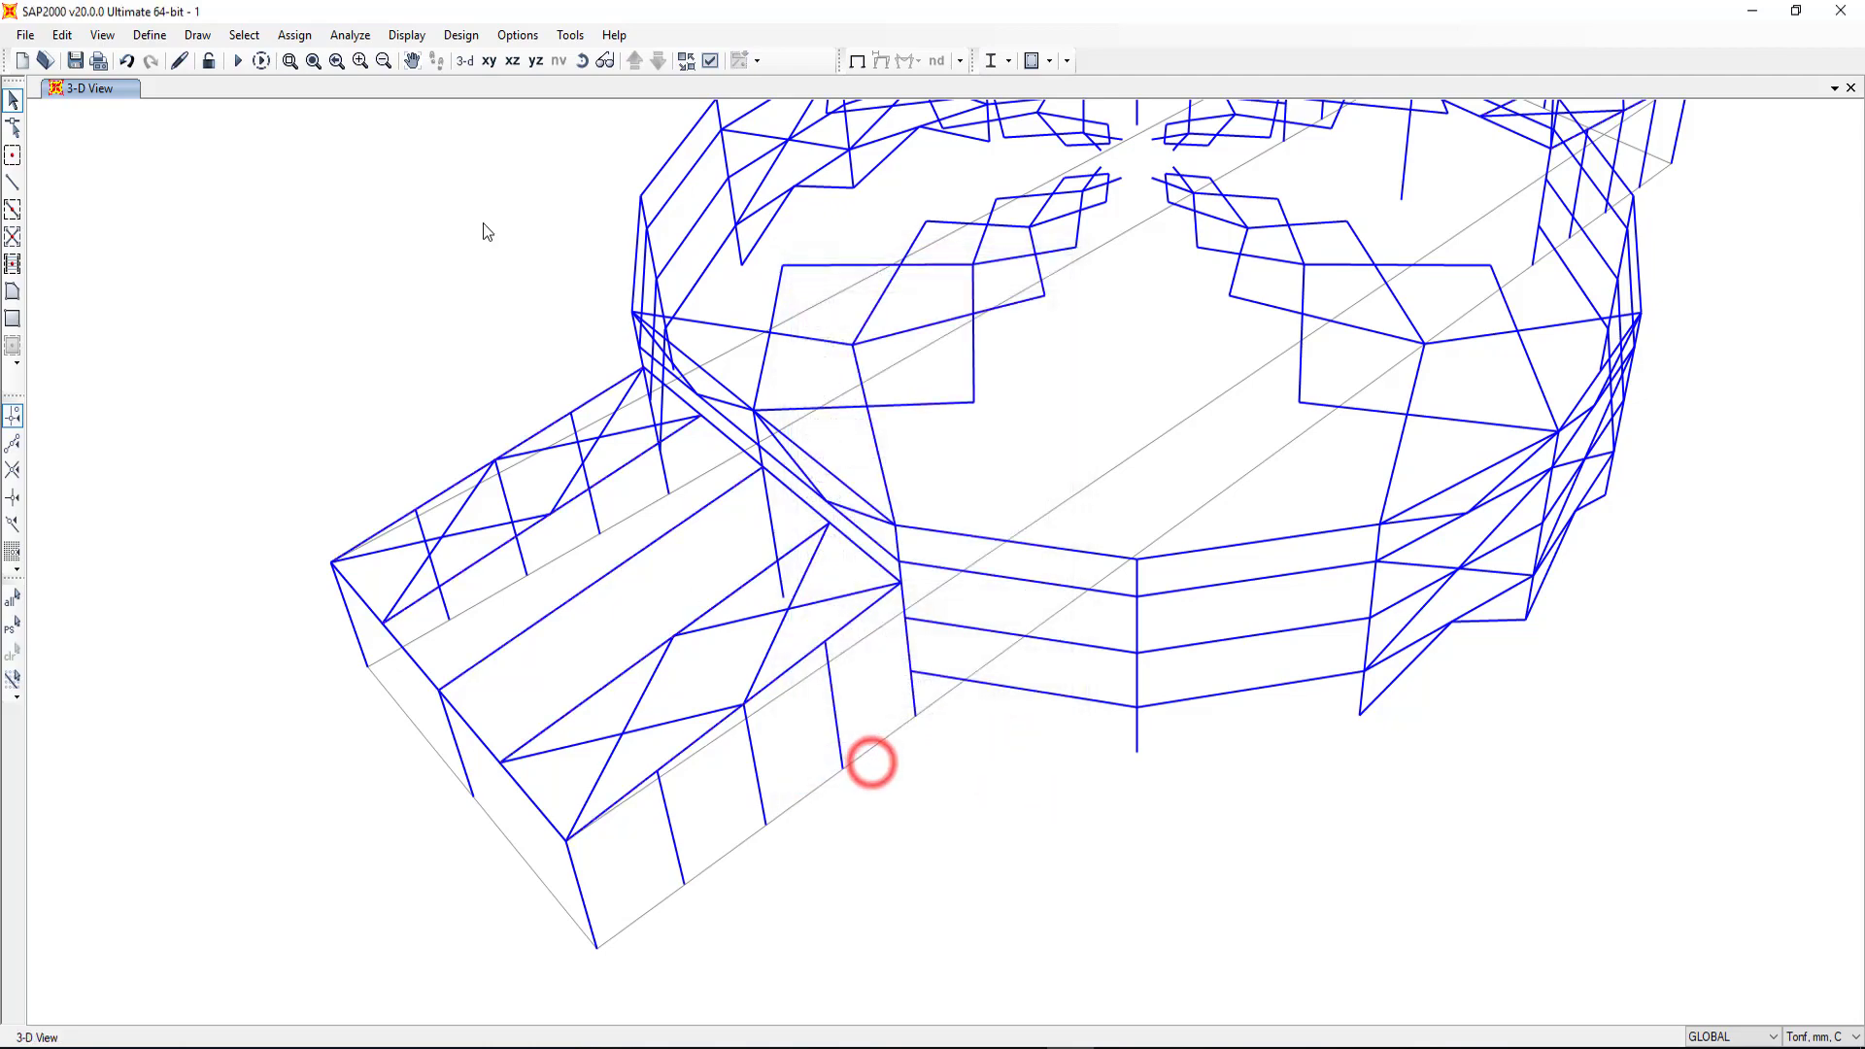
Step: Import the Long. layer of DXF.dxf as 192 new frames, leaving them selected
click(151, 35)
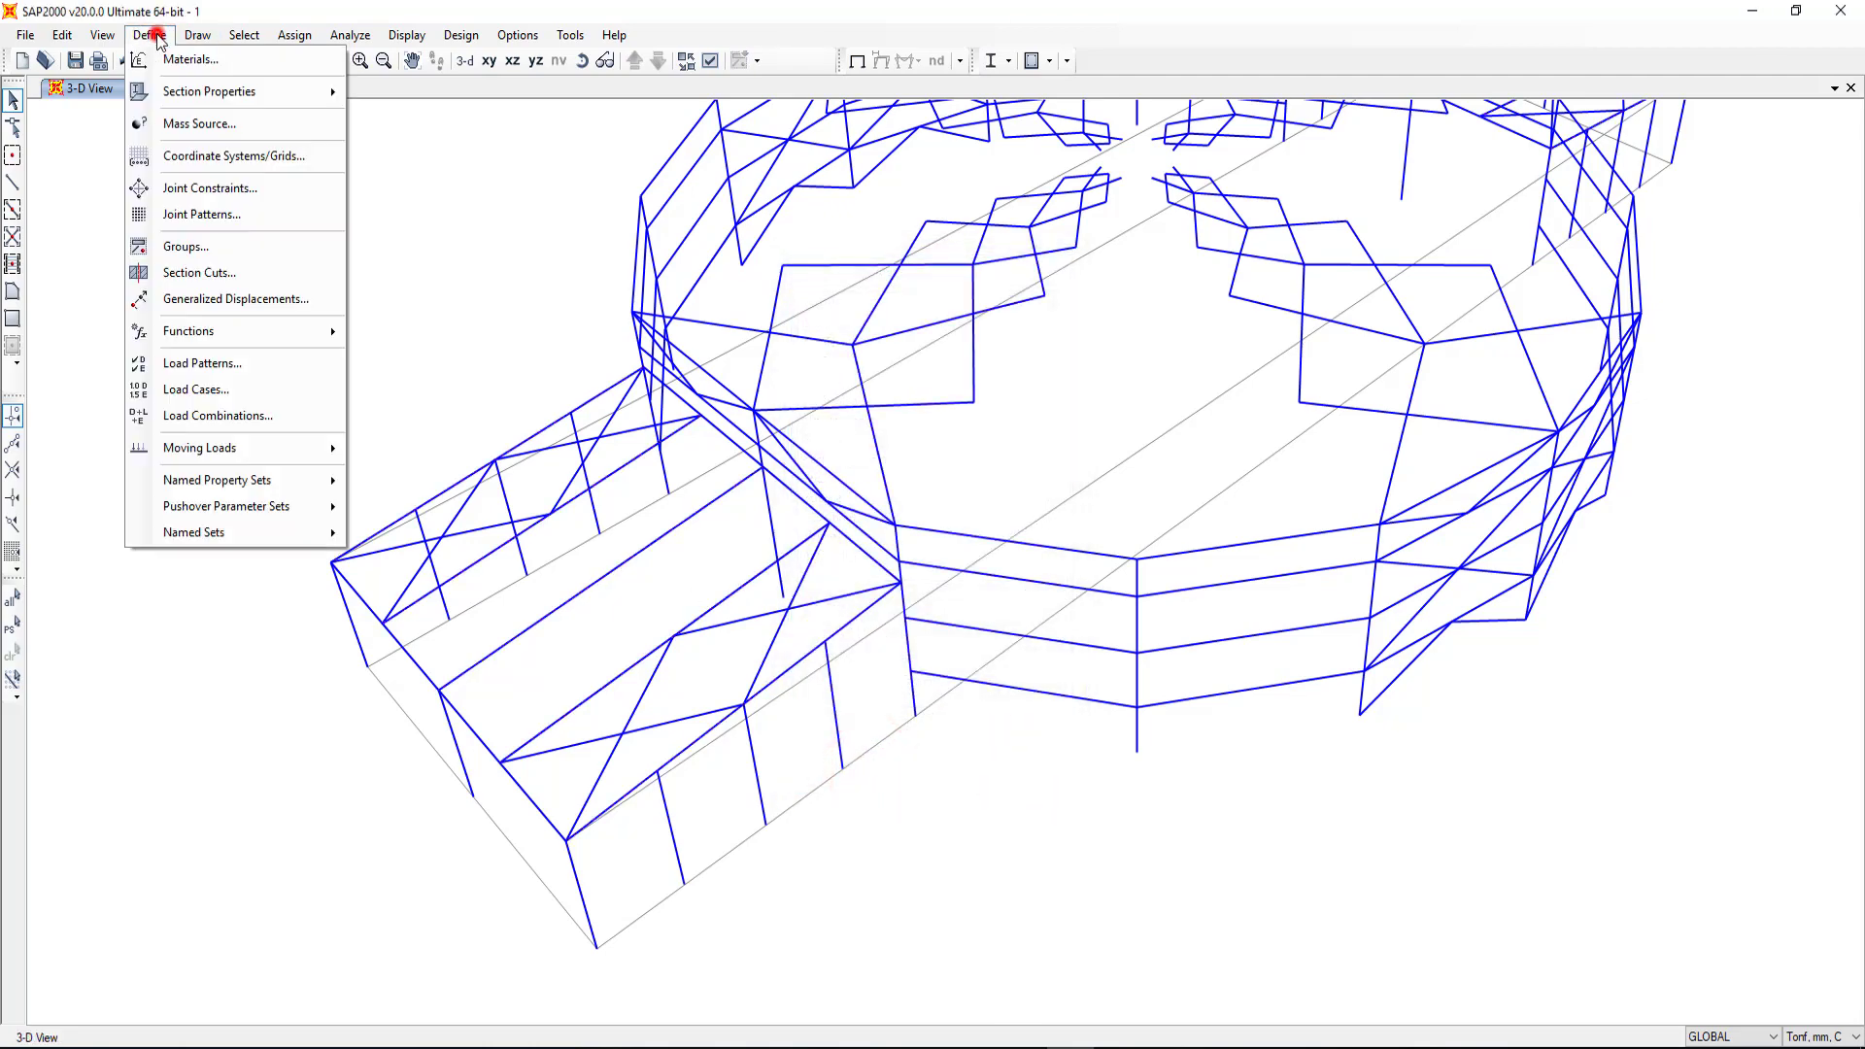
click(25, 36)
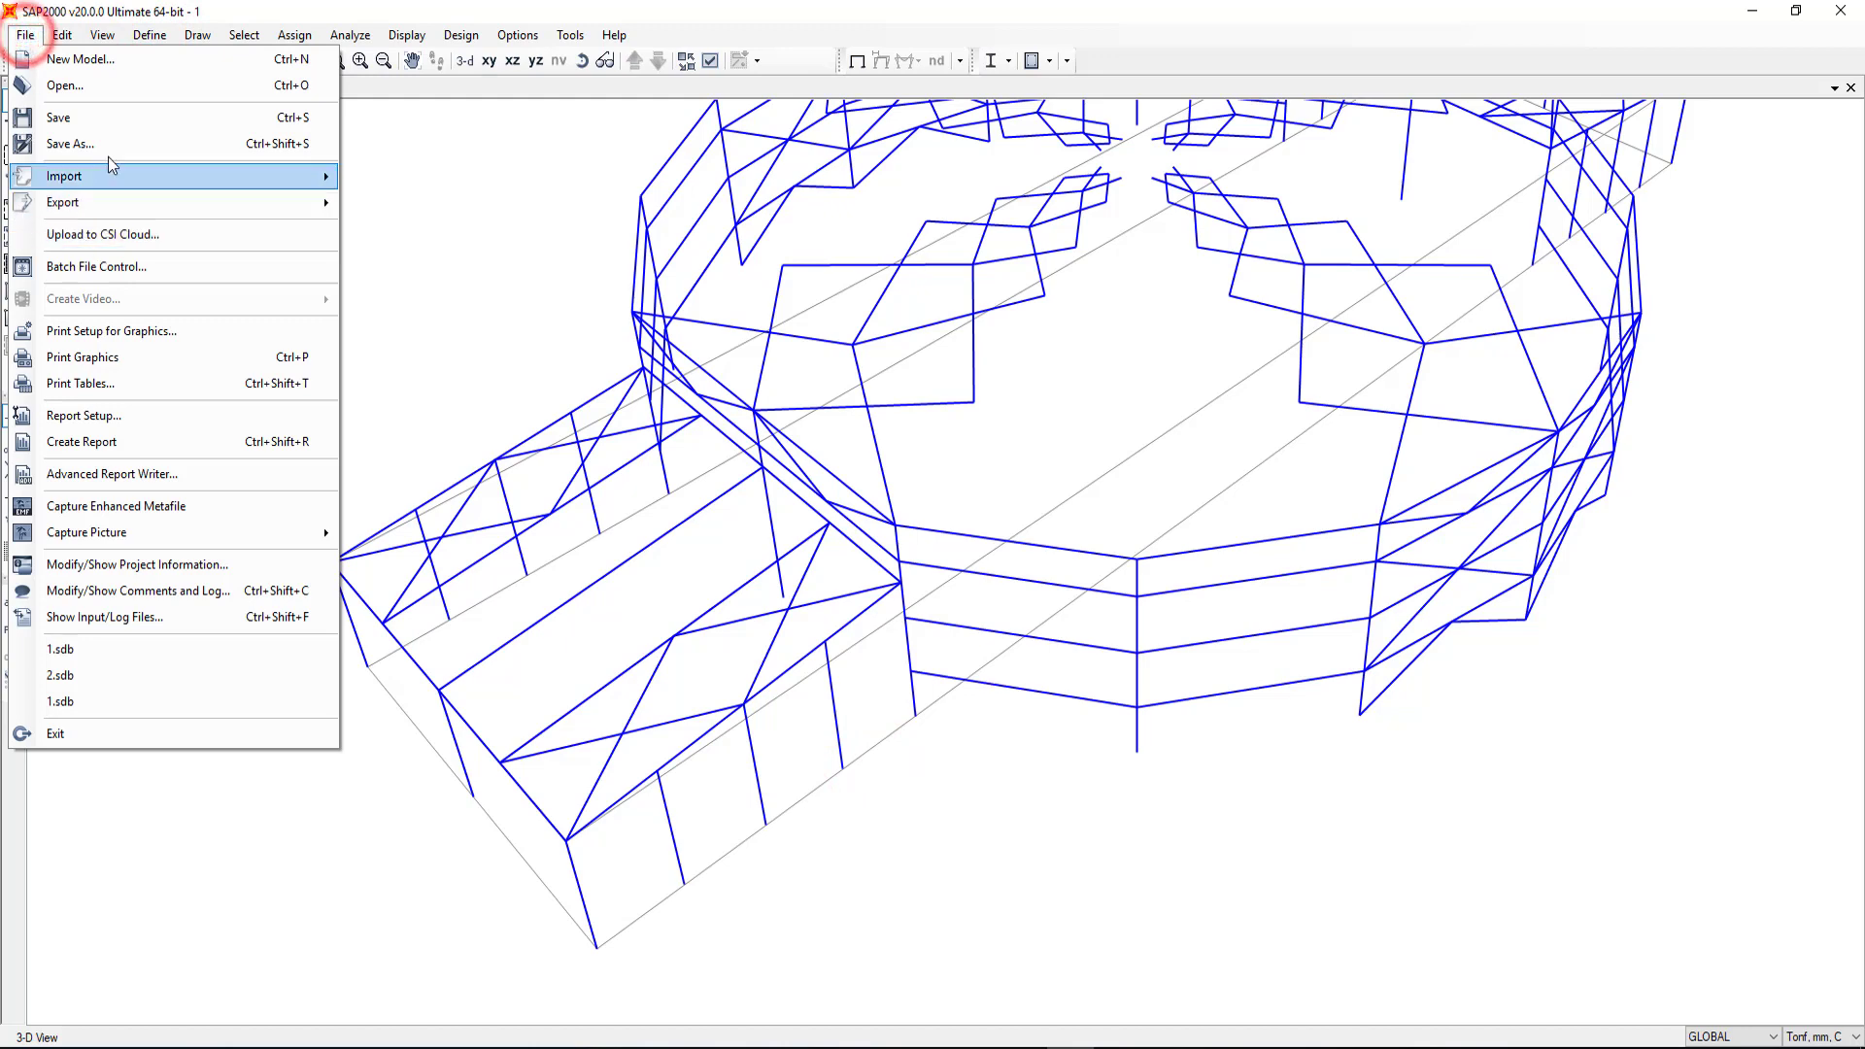
mouse_move(64, 175)
click(440, 403)
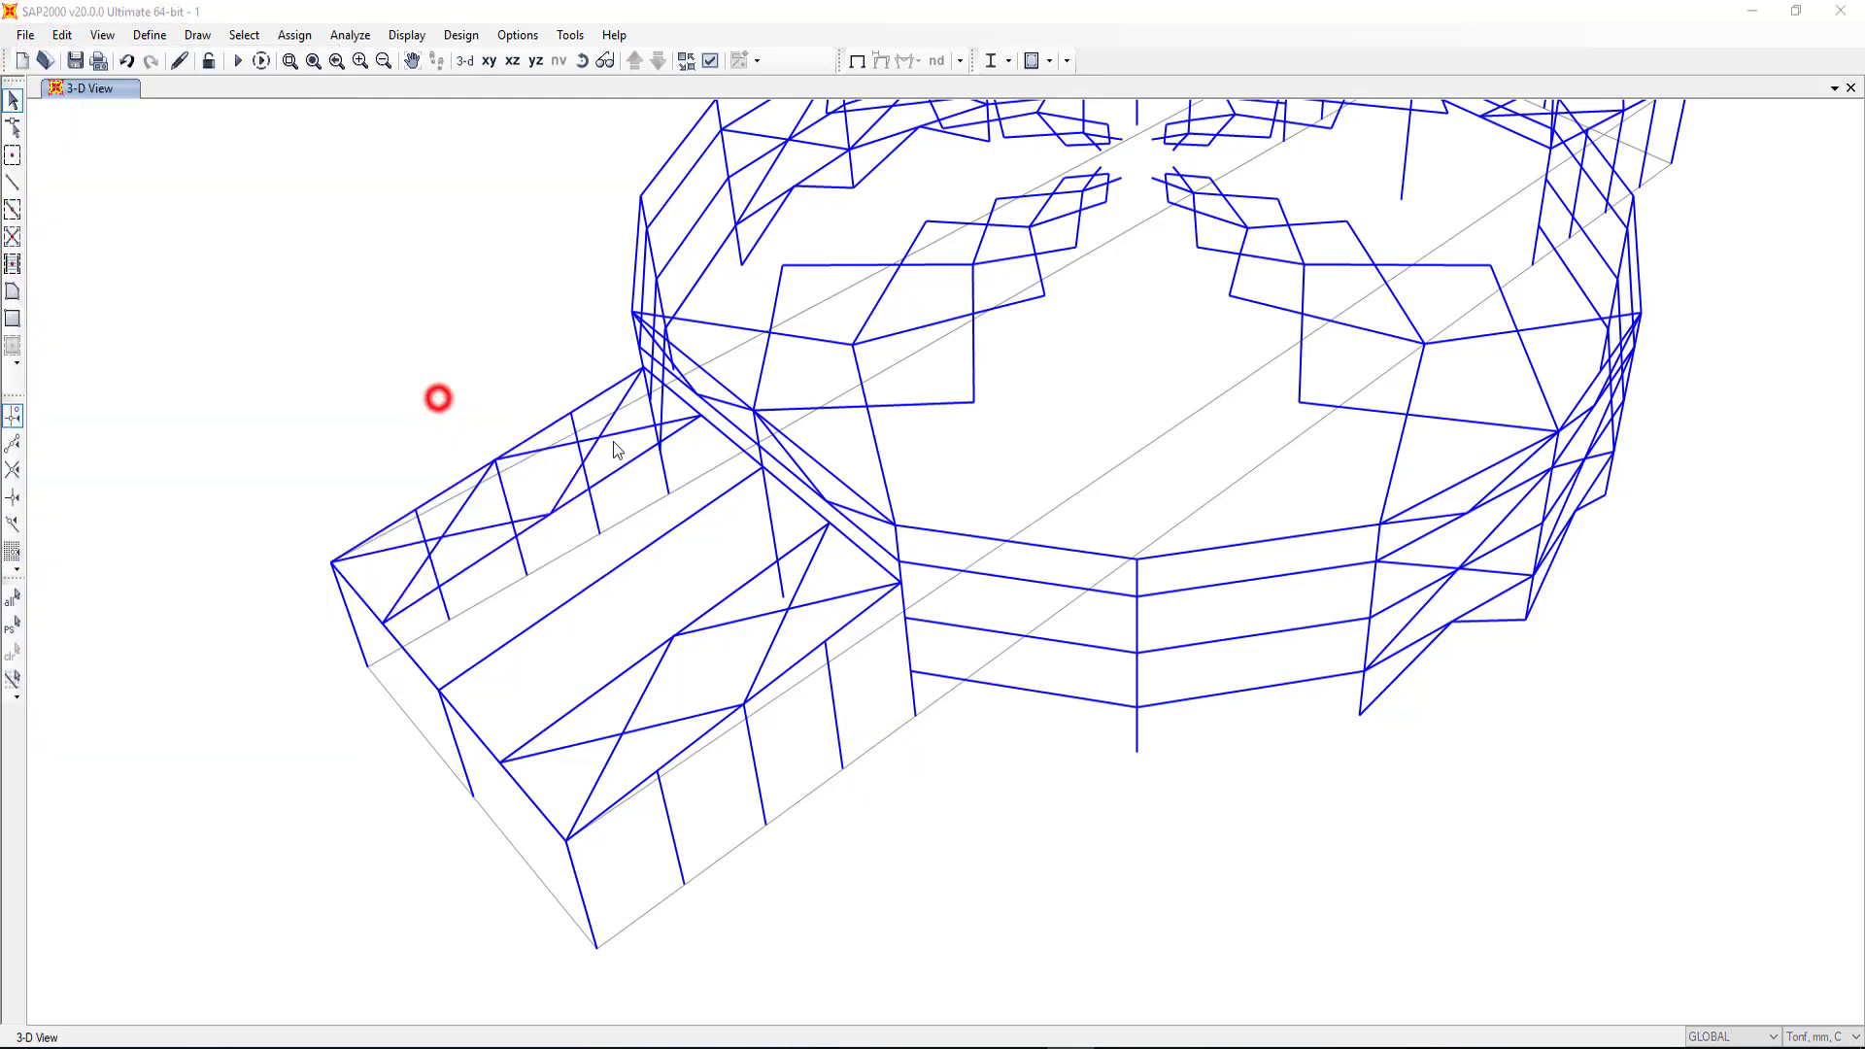
click(468, 196)
click(768, 536)
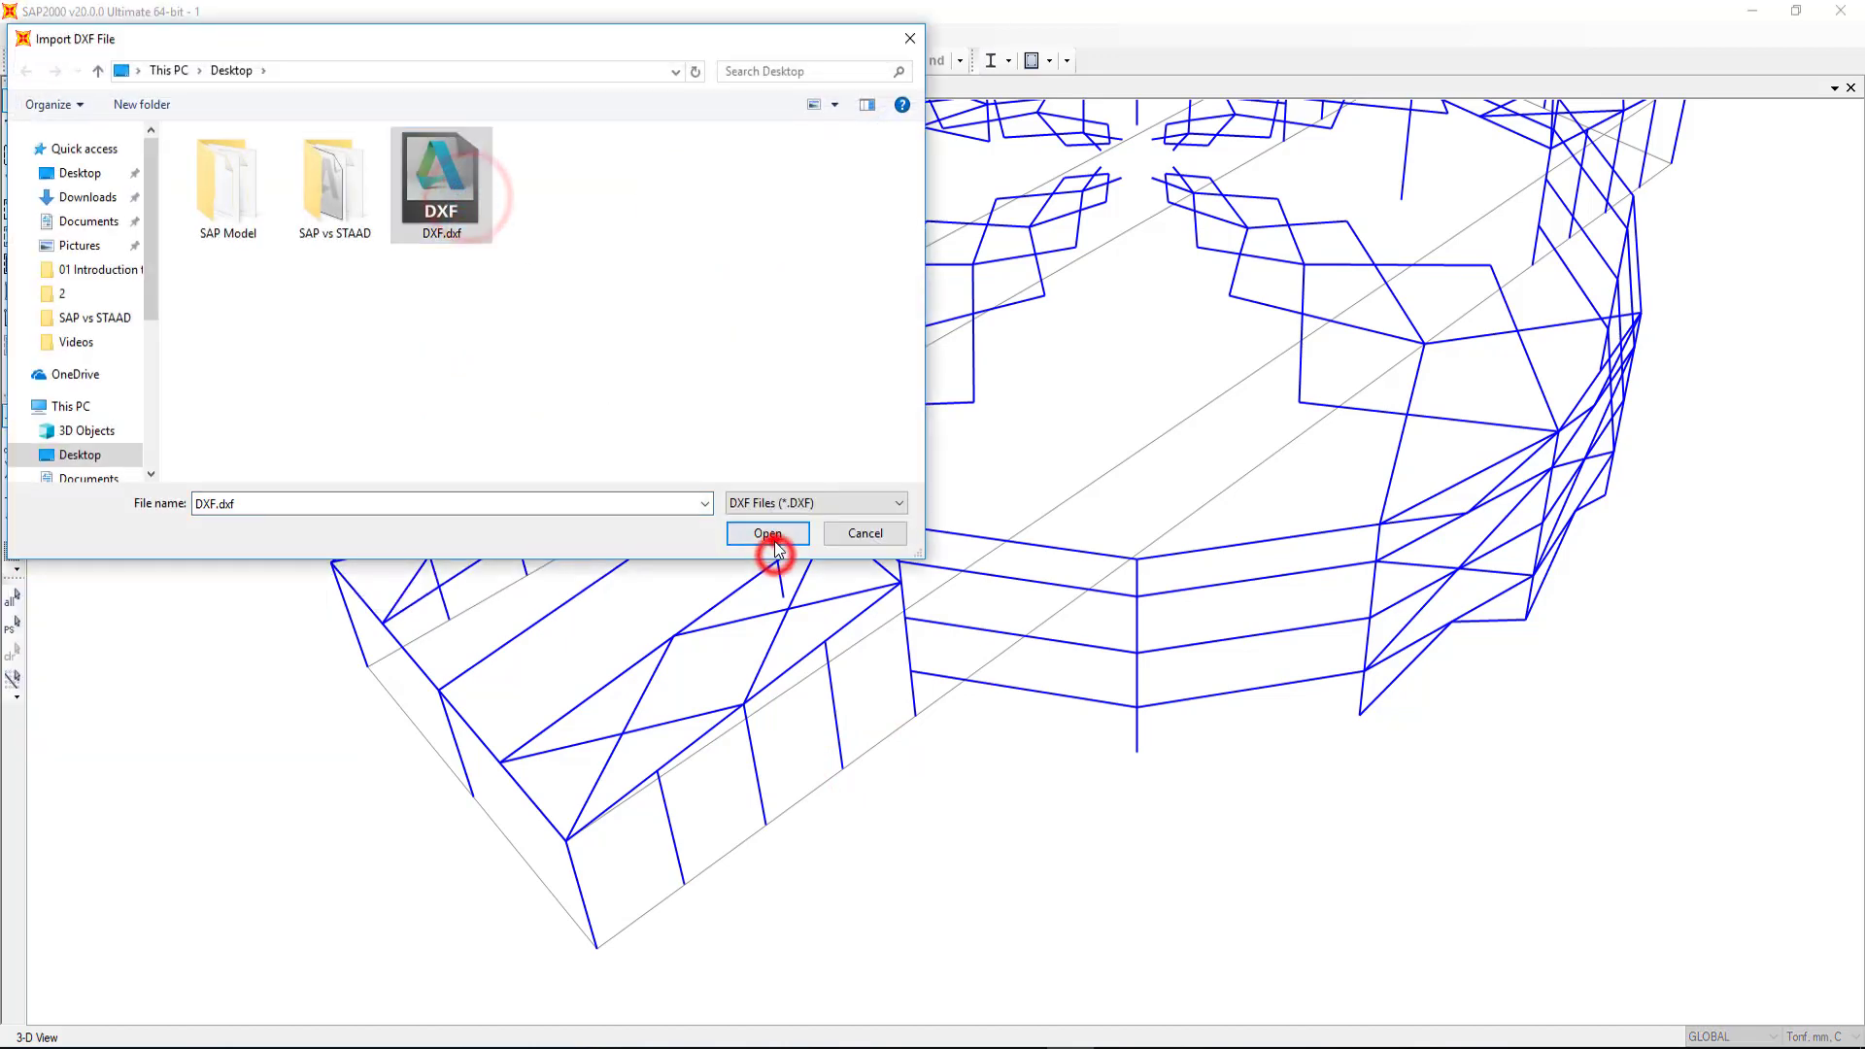
click(880, 625)
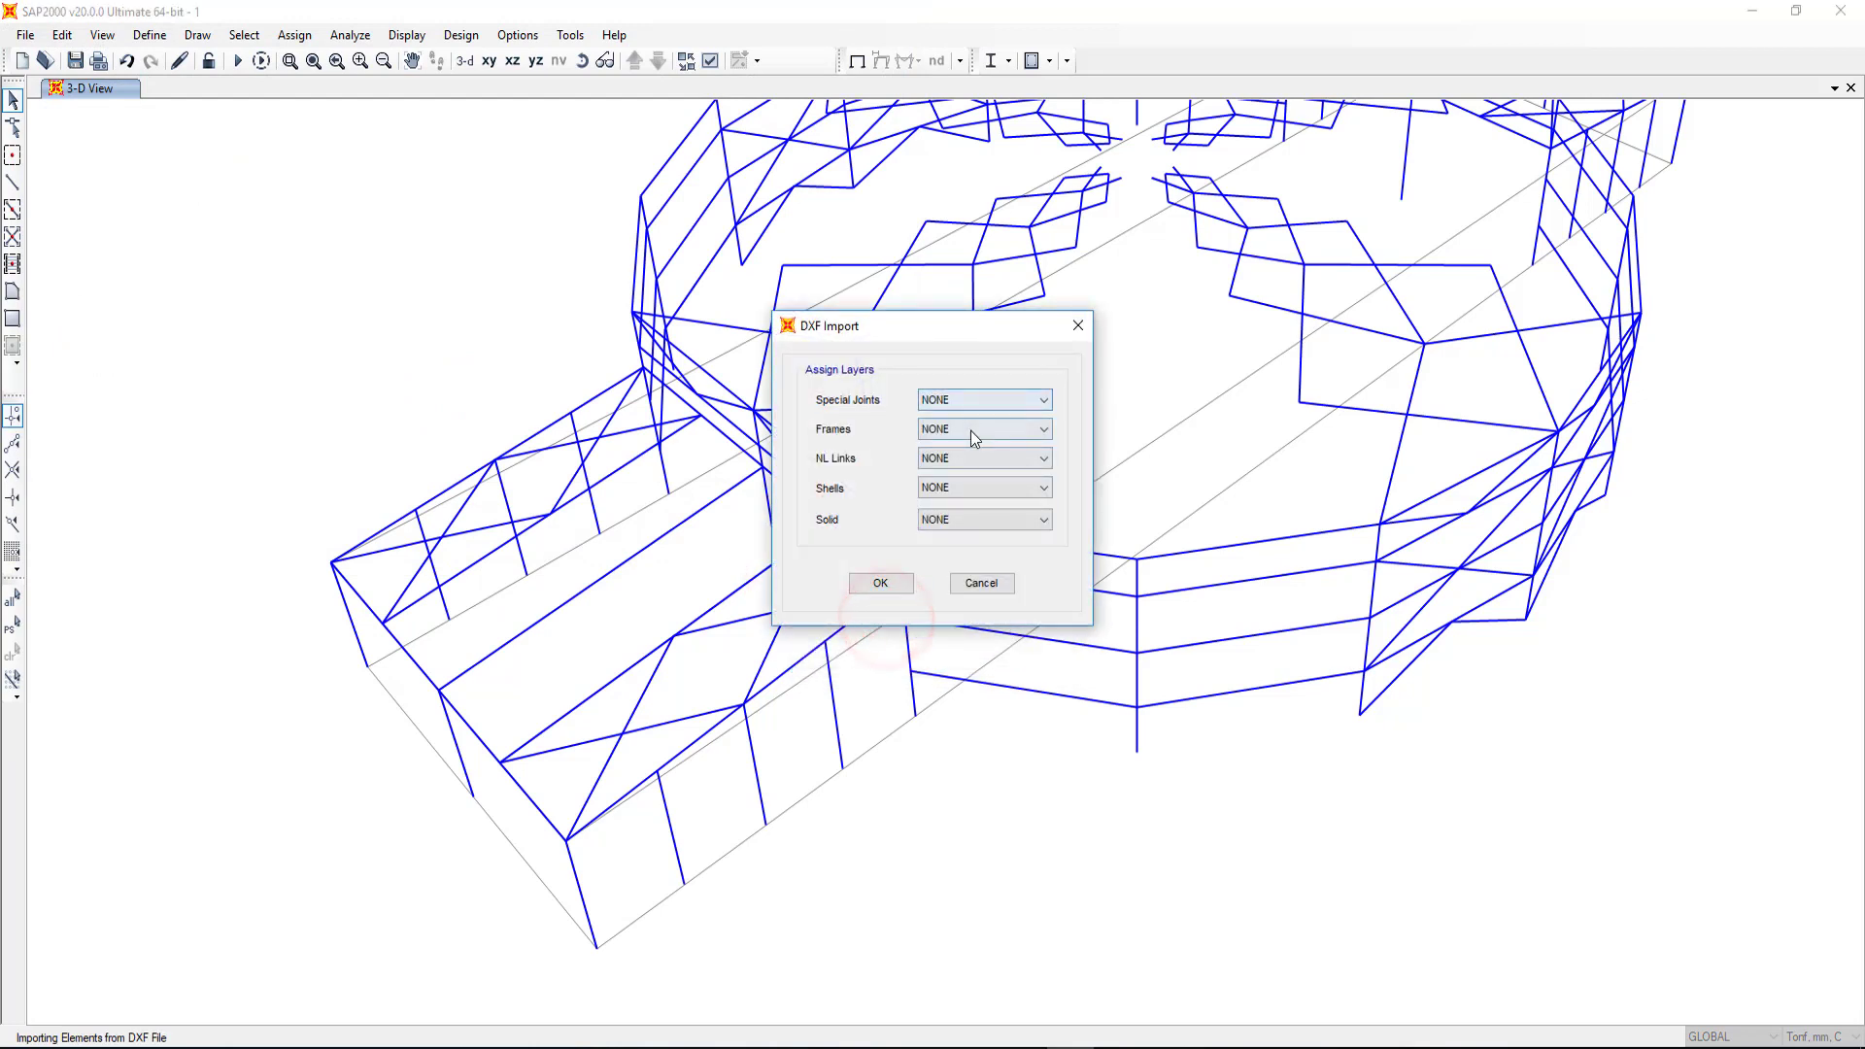
click(971, 429)
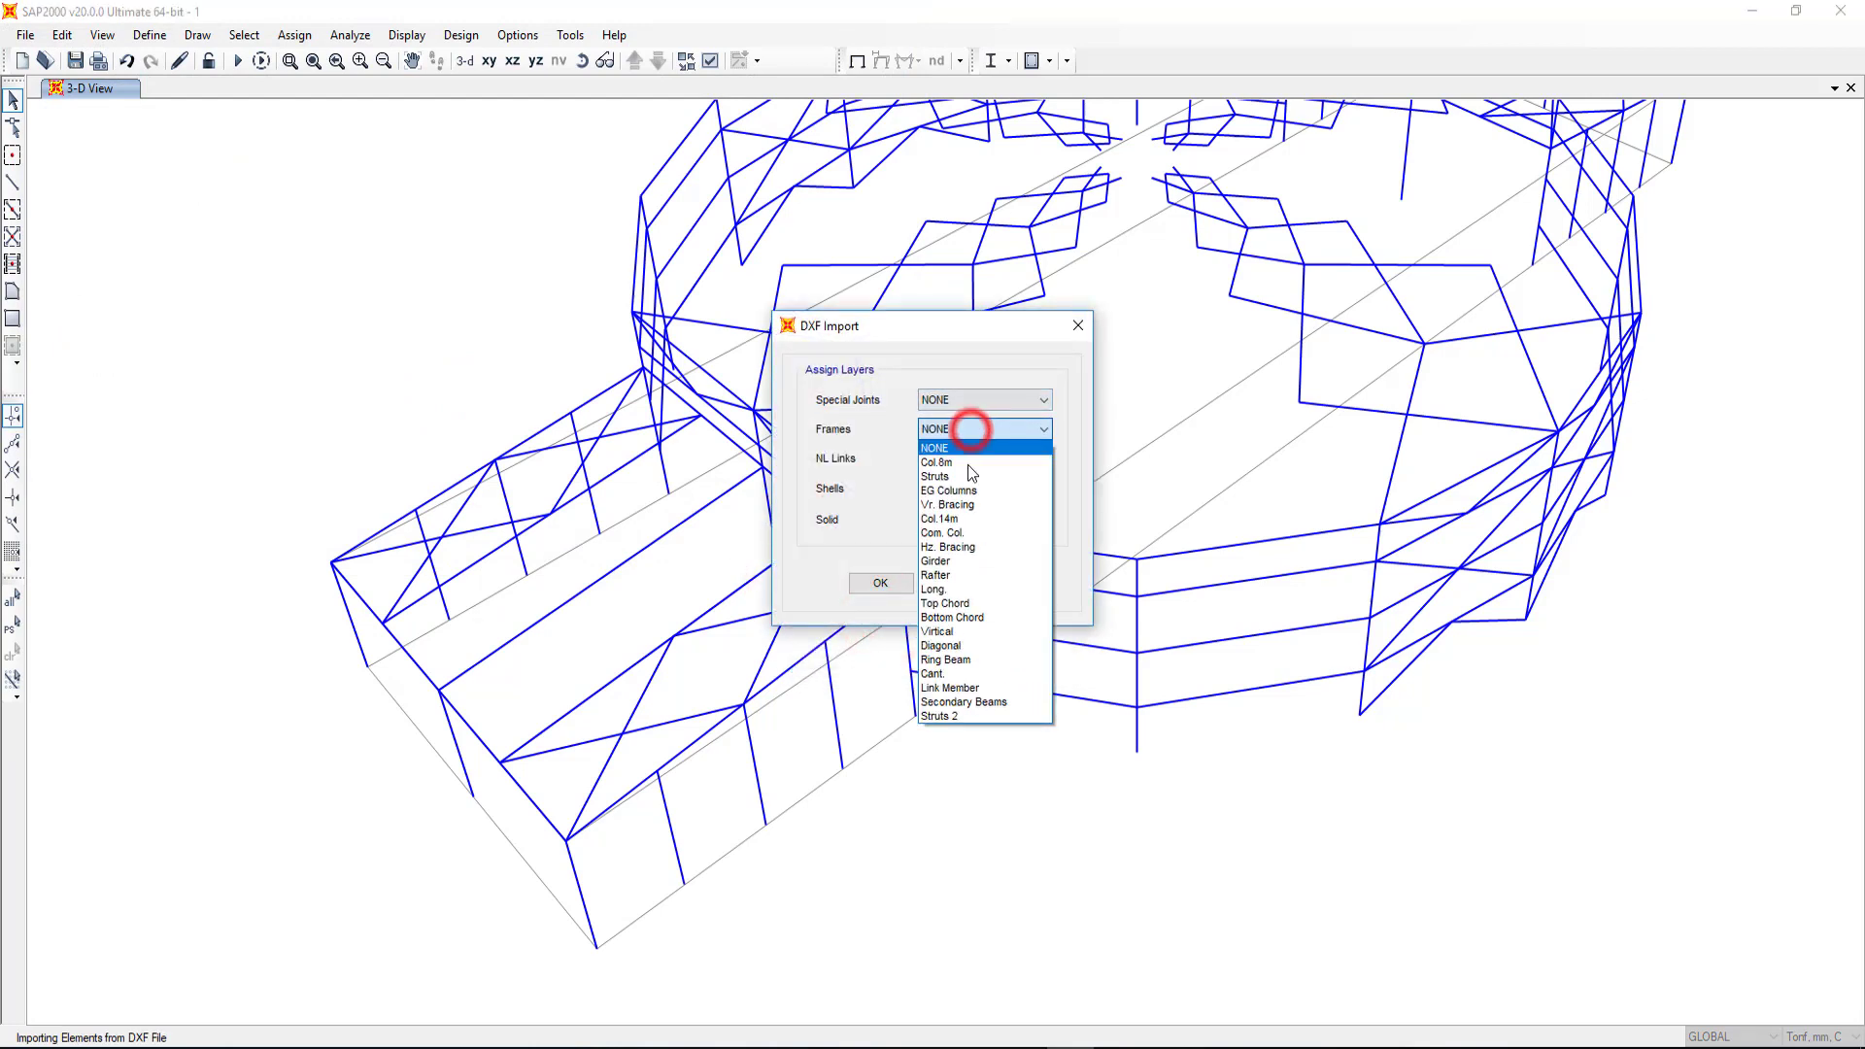
click(975, 588)
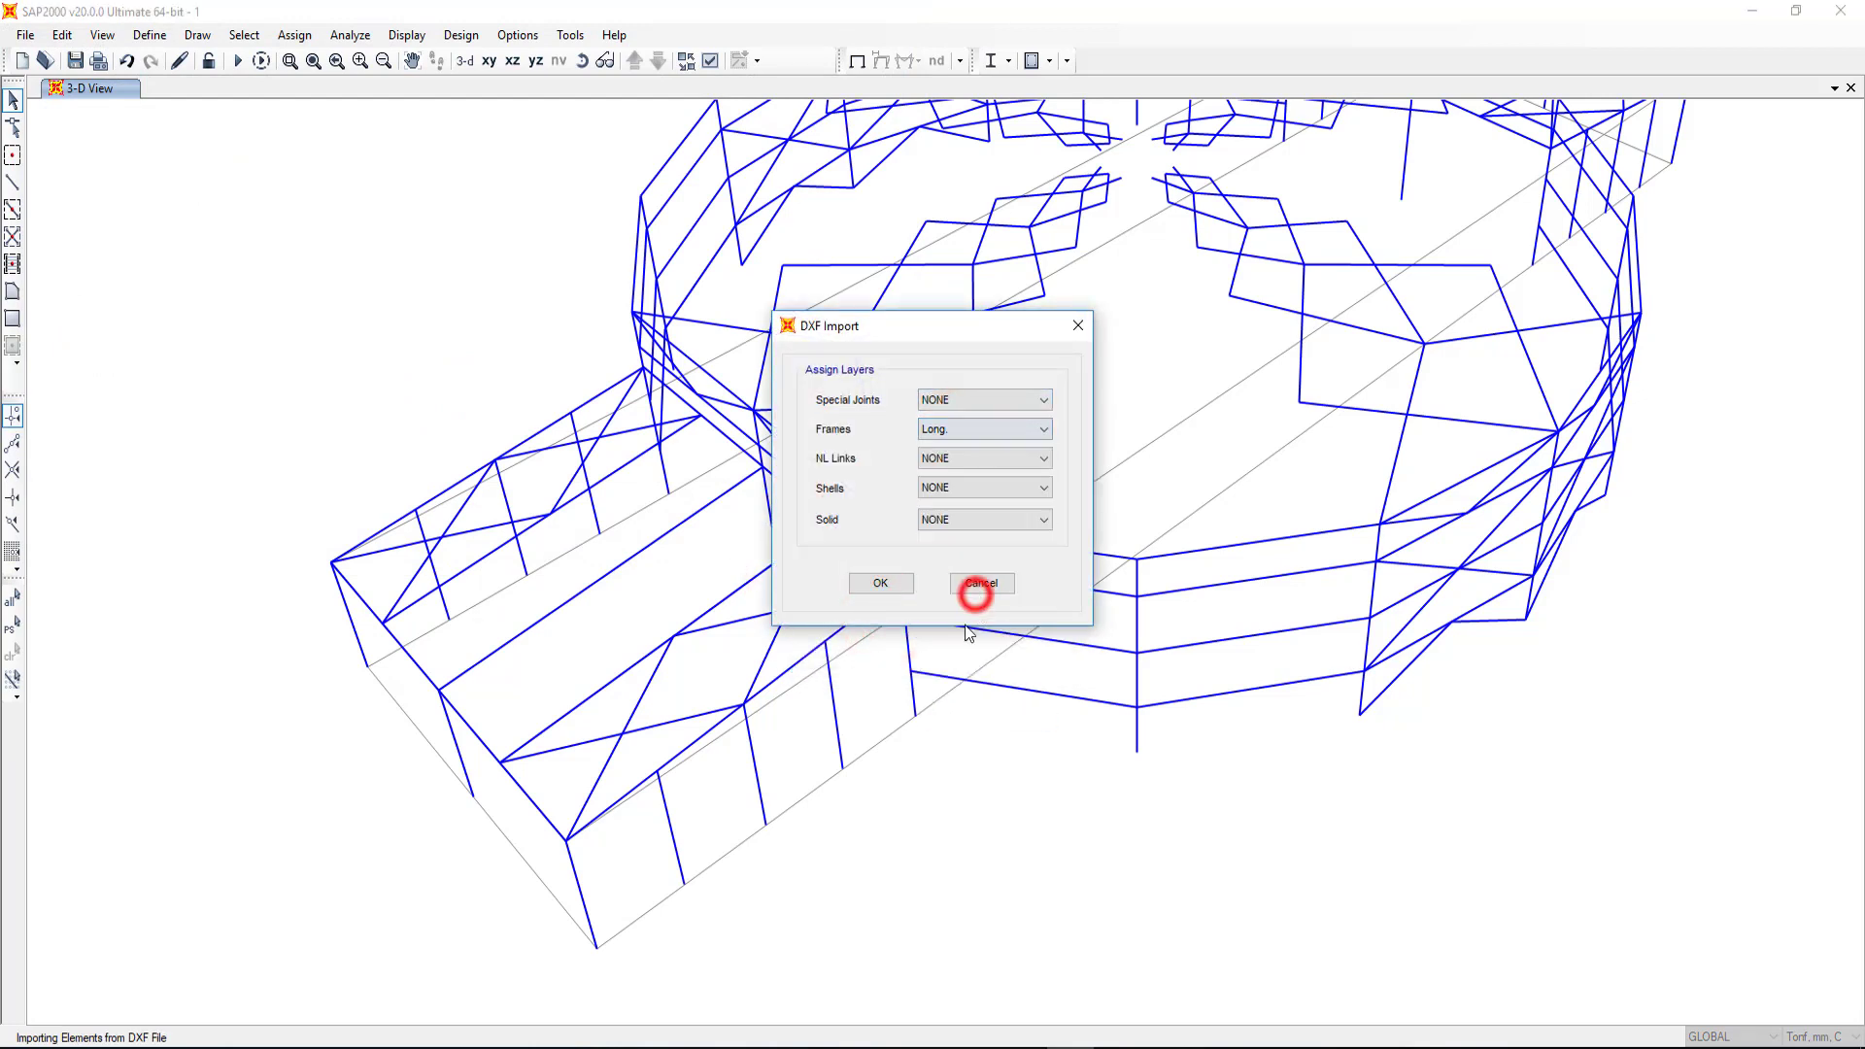
click(907, 586)
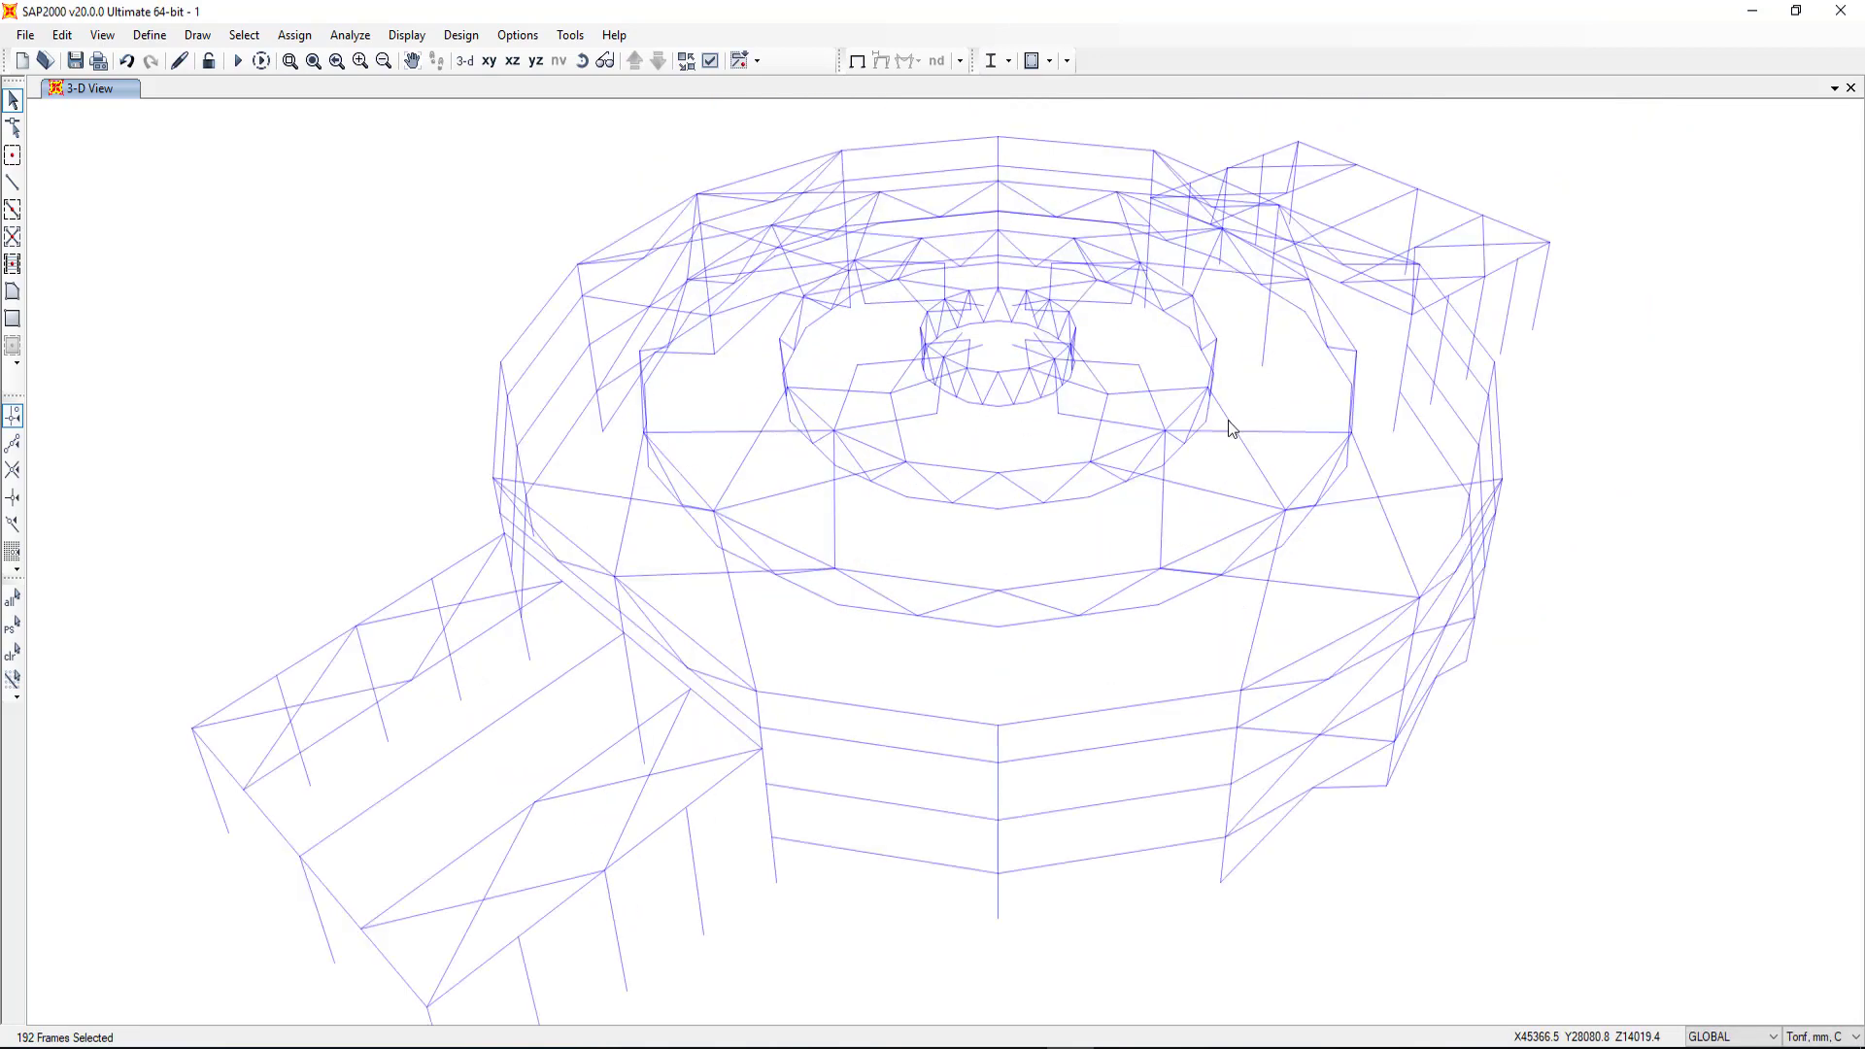
Step: Define a new group named Long in the group definitions
click(280, 44)
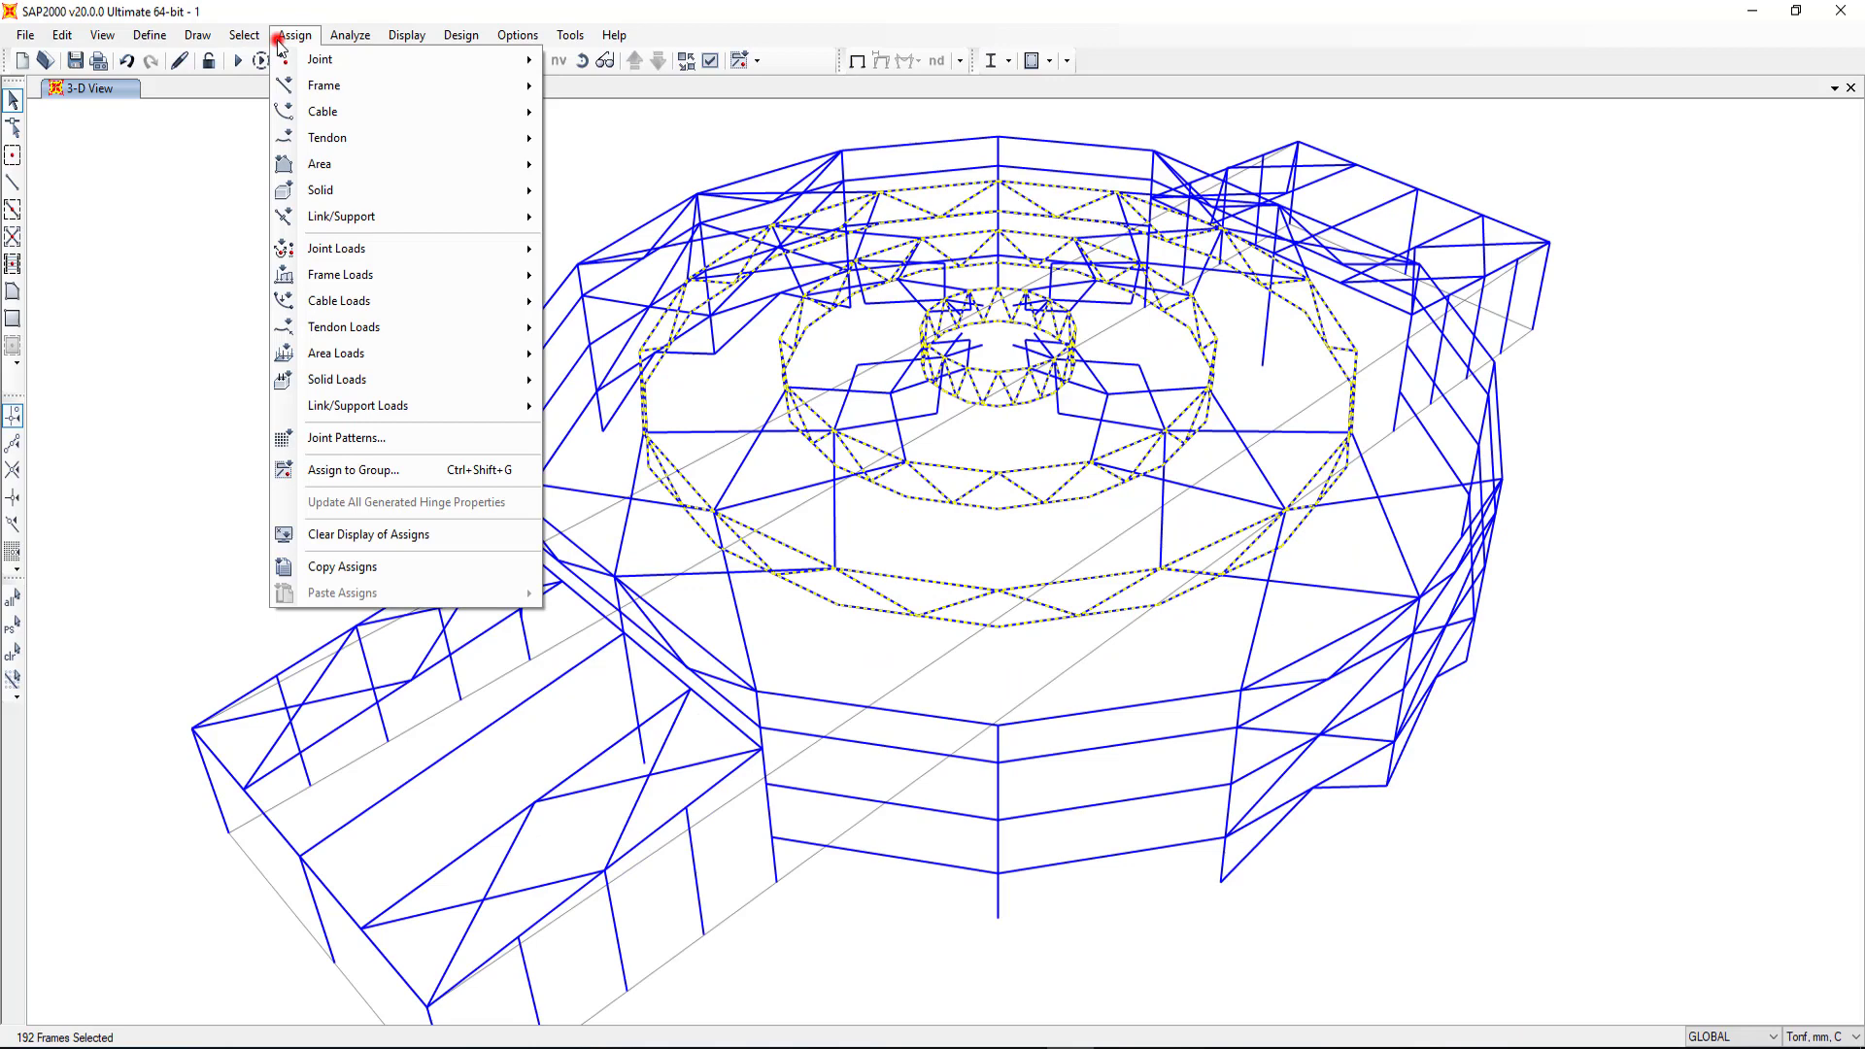
click(340, 463)
click(1015, 726)
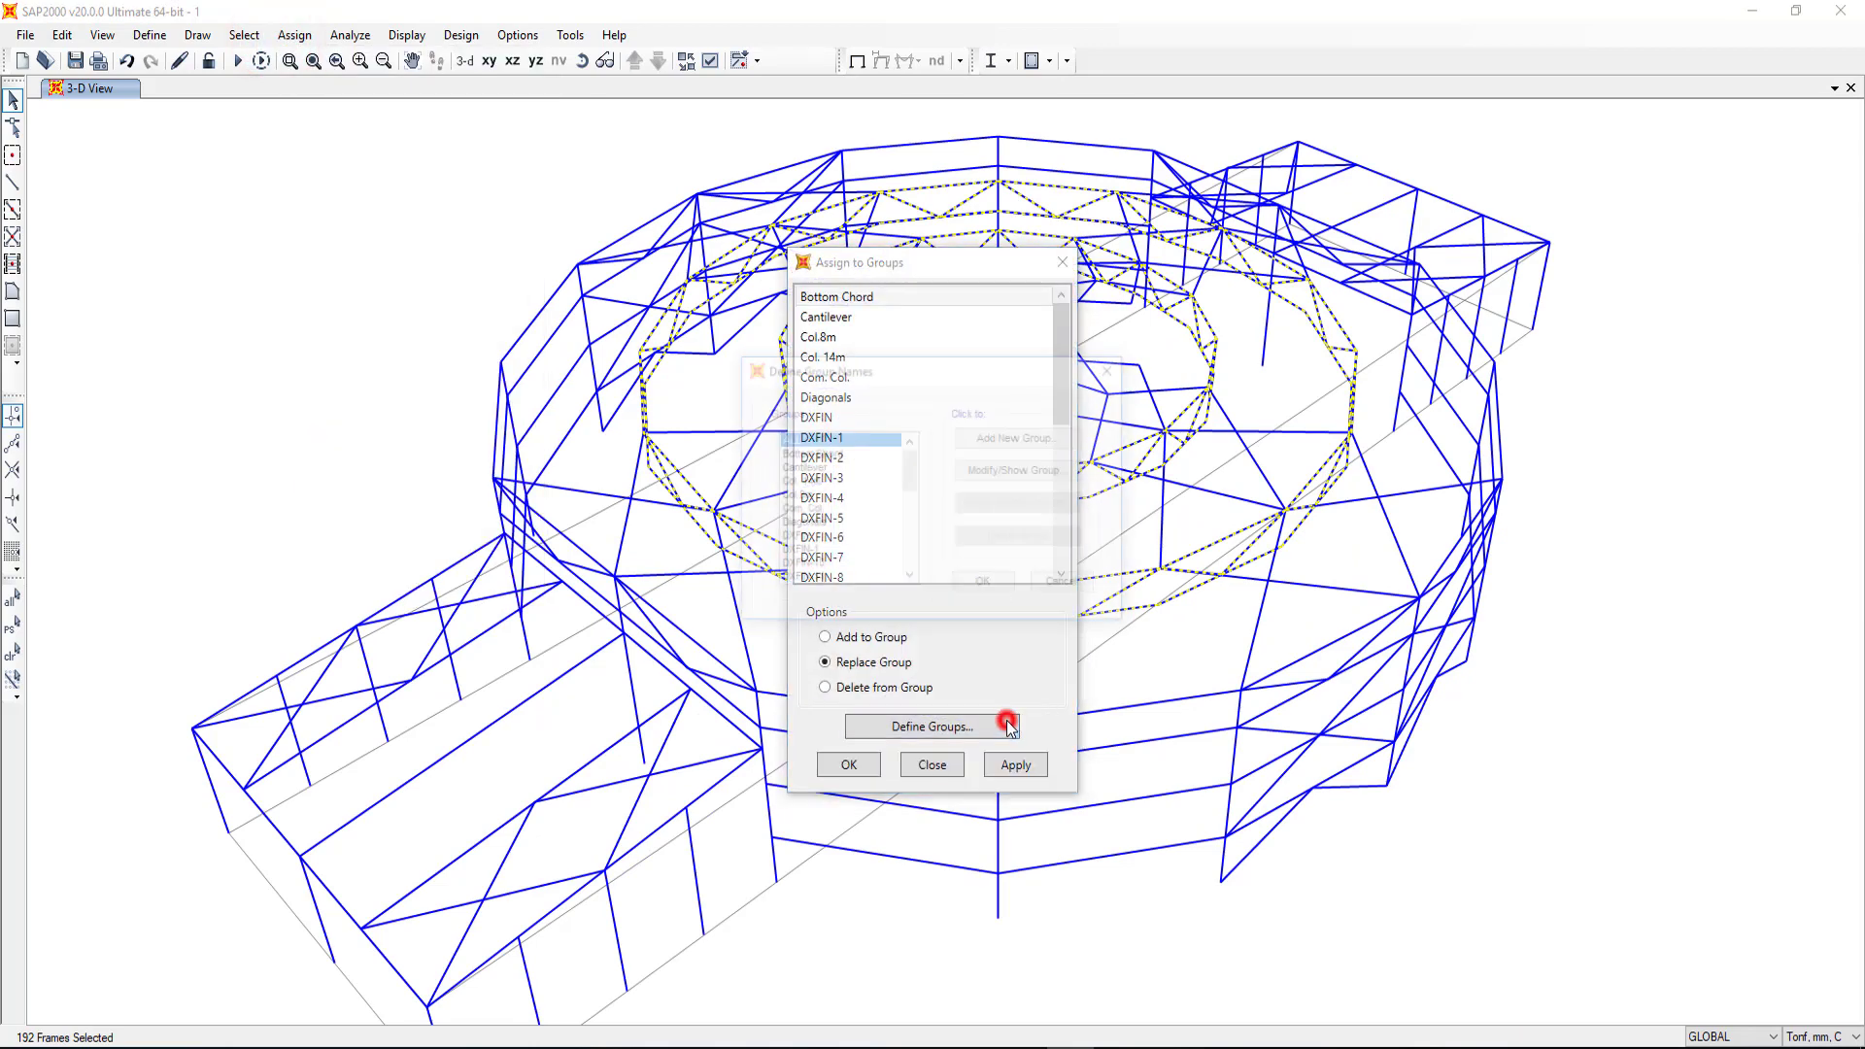
click(1017, 439)
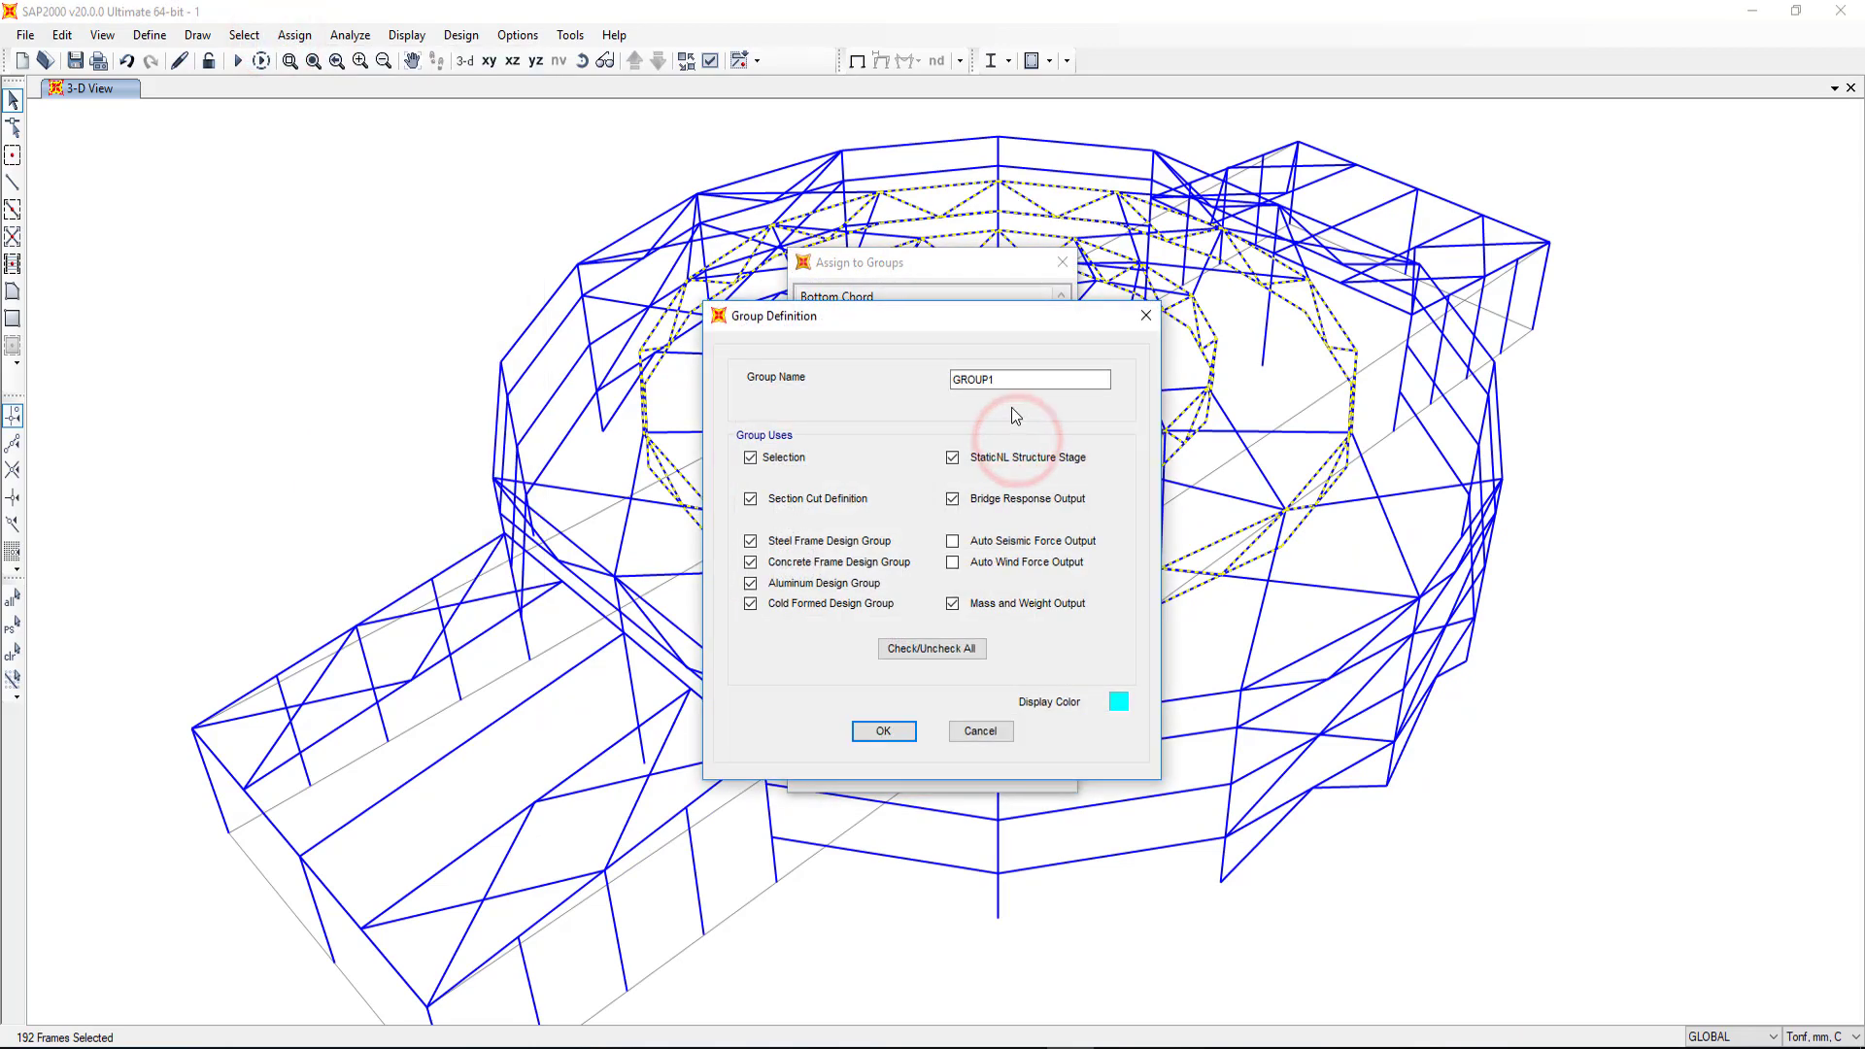
text(Lon)
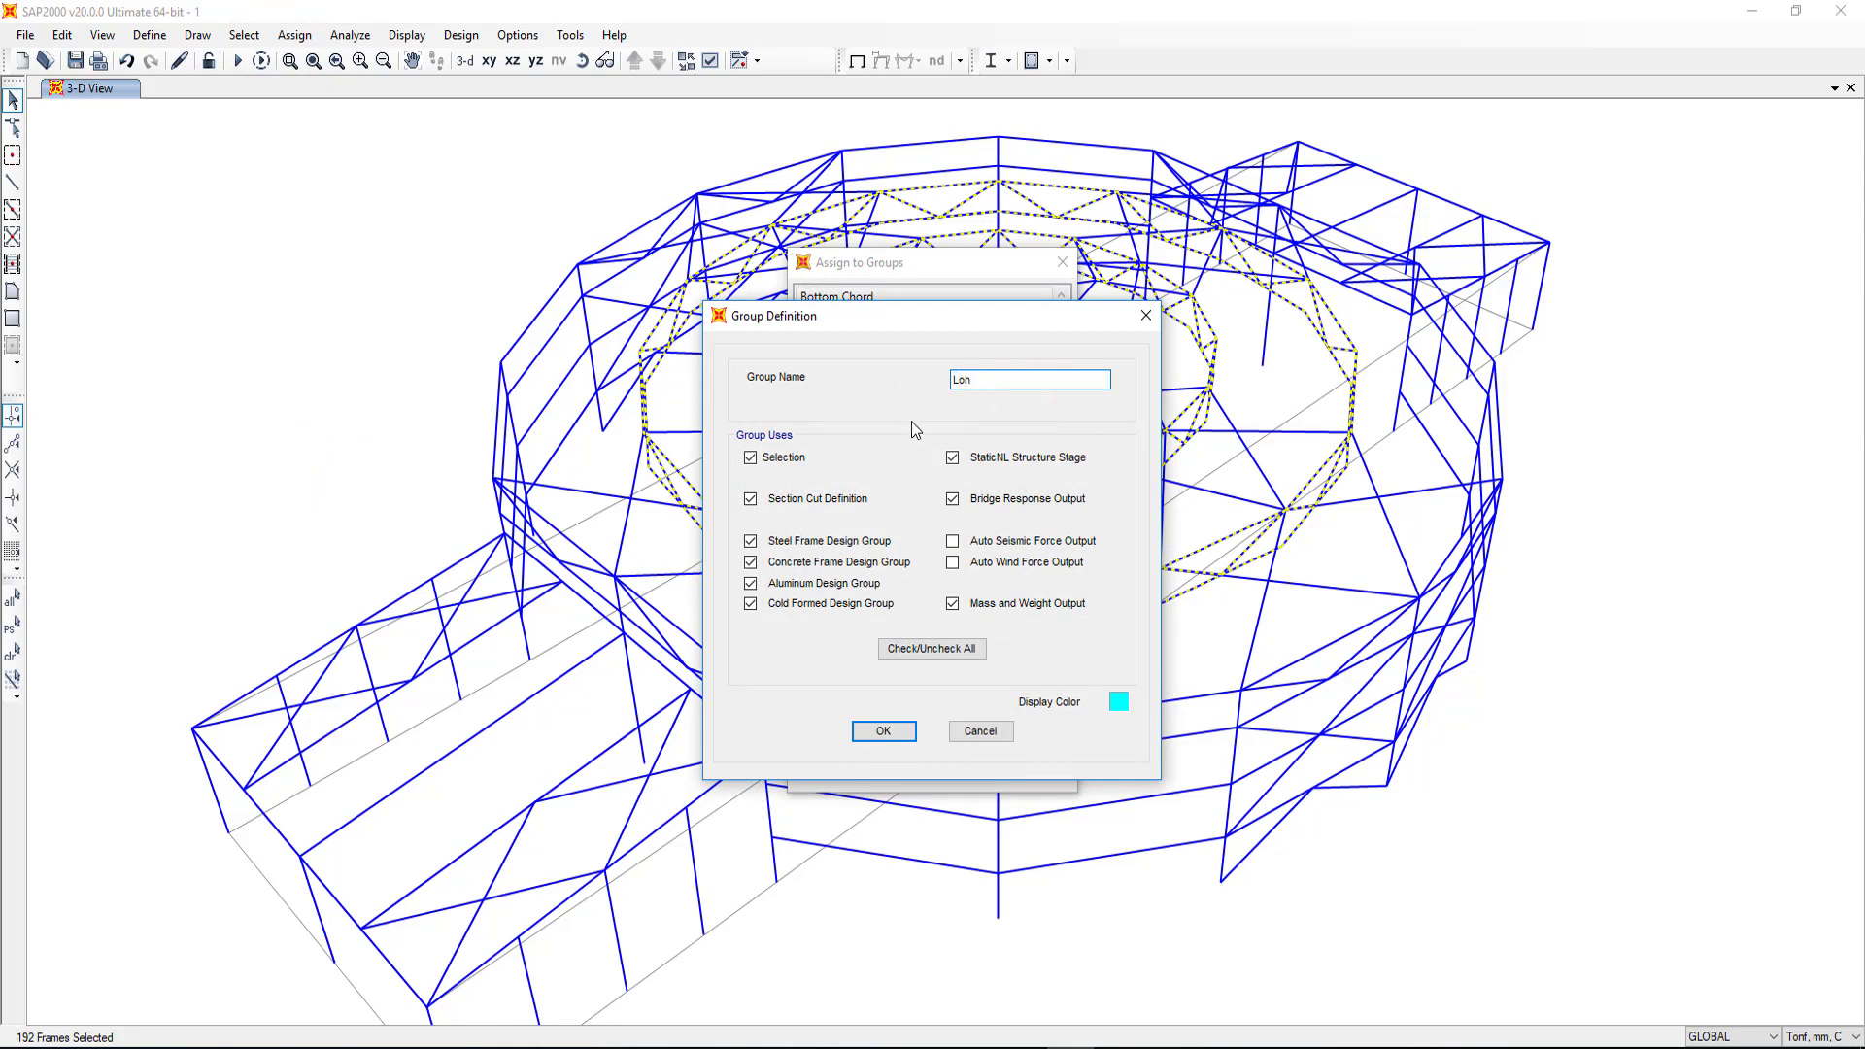
text(g)
click(886, 732)
click(985, 586)
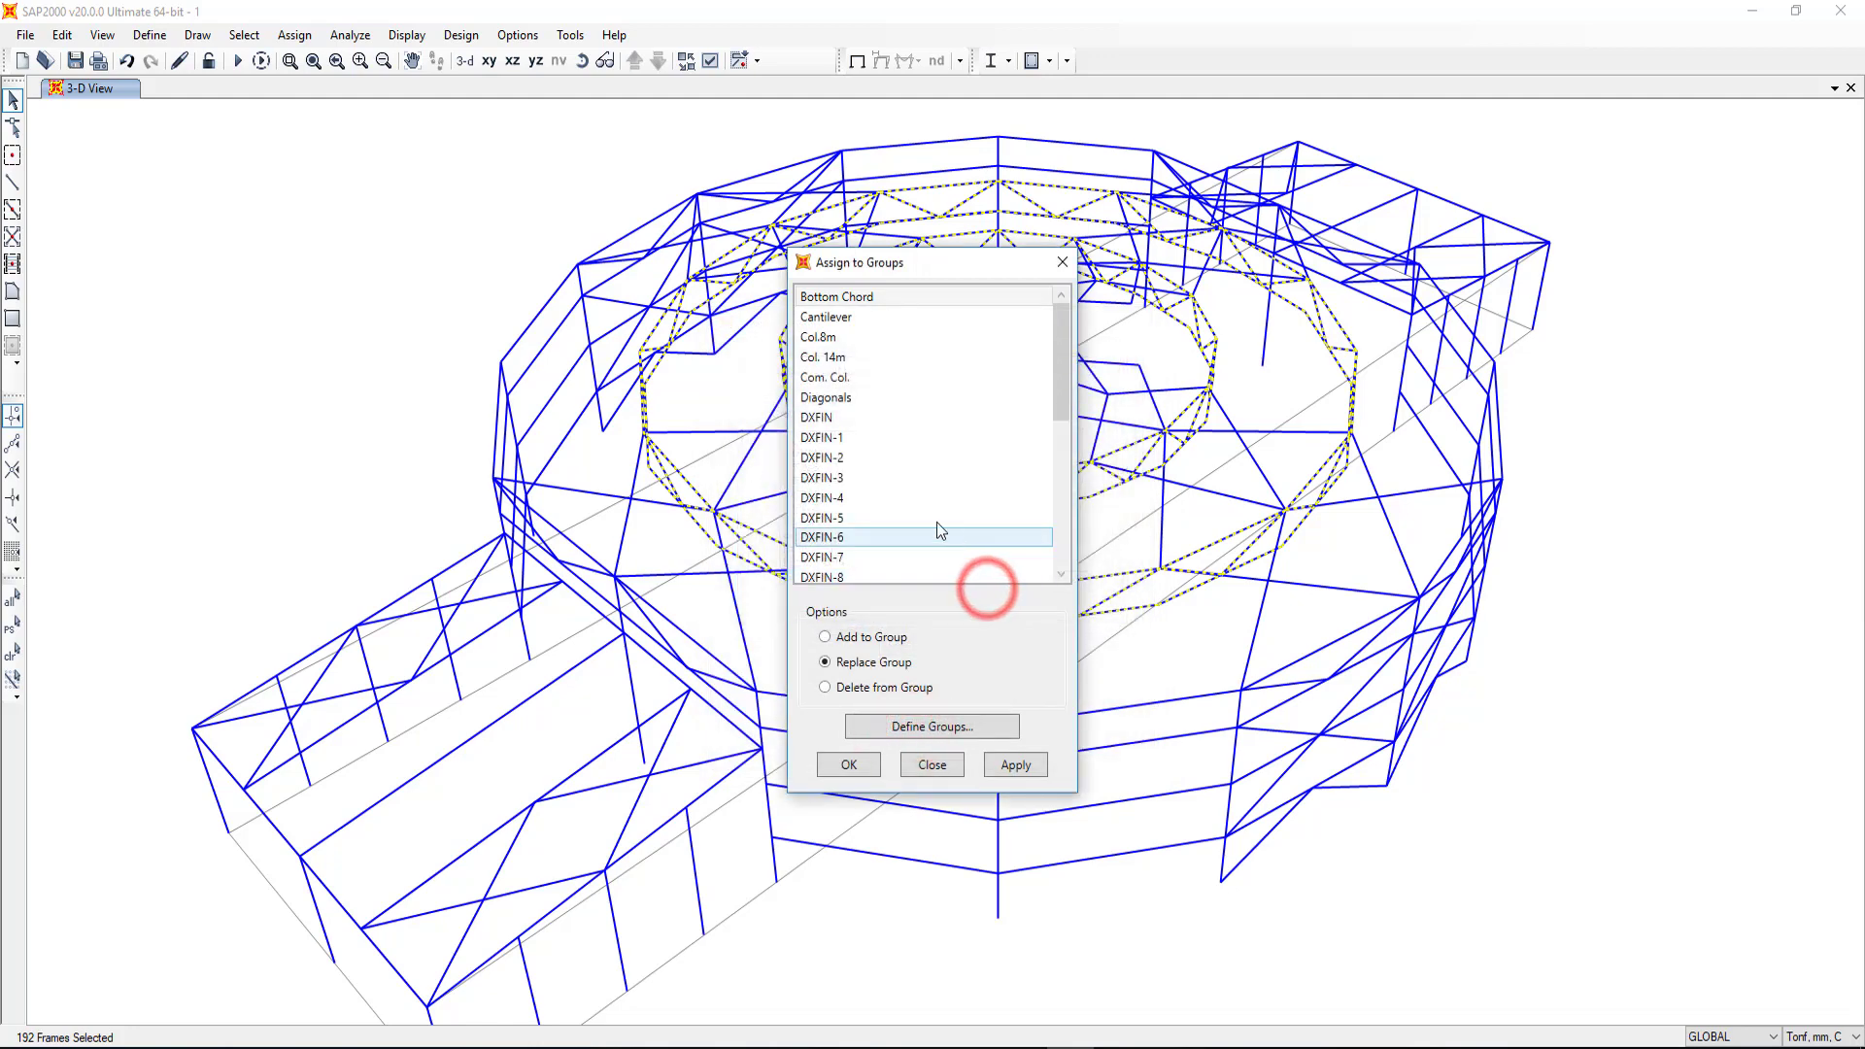
Step: Assign the 192 selected longitudinal frames to the Long group
click(923, 519)
scroll(918, 534, down, 3)
click(848, 579)
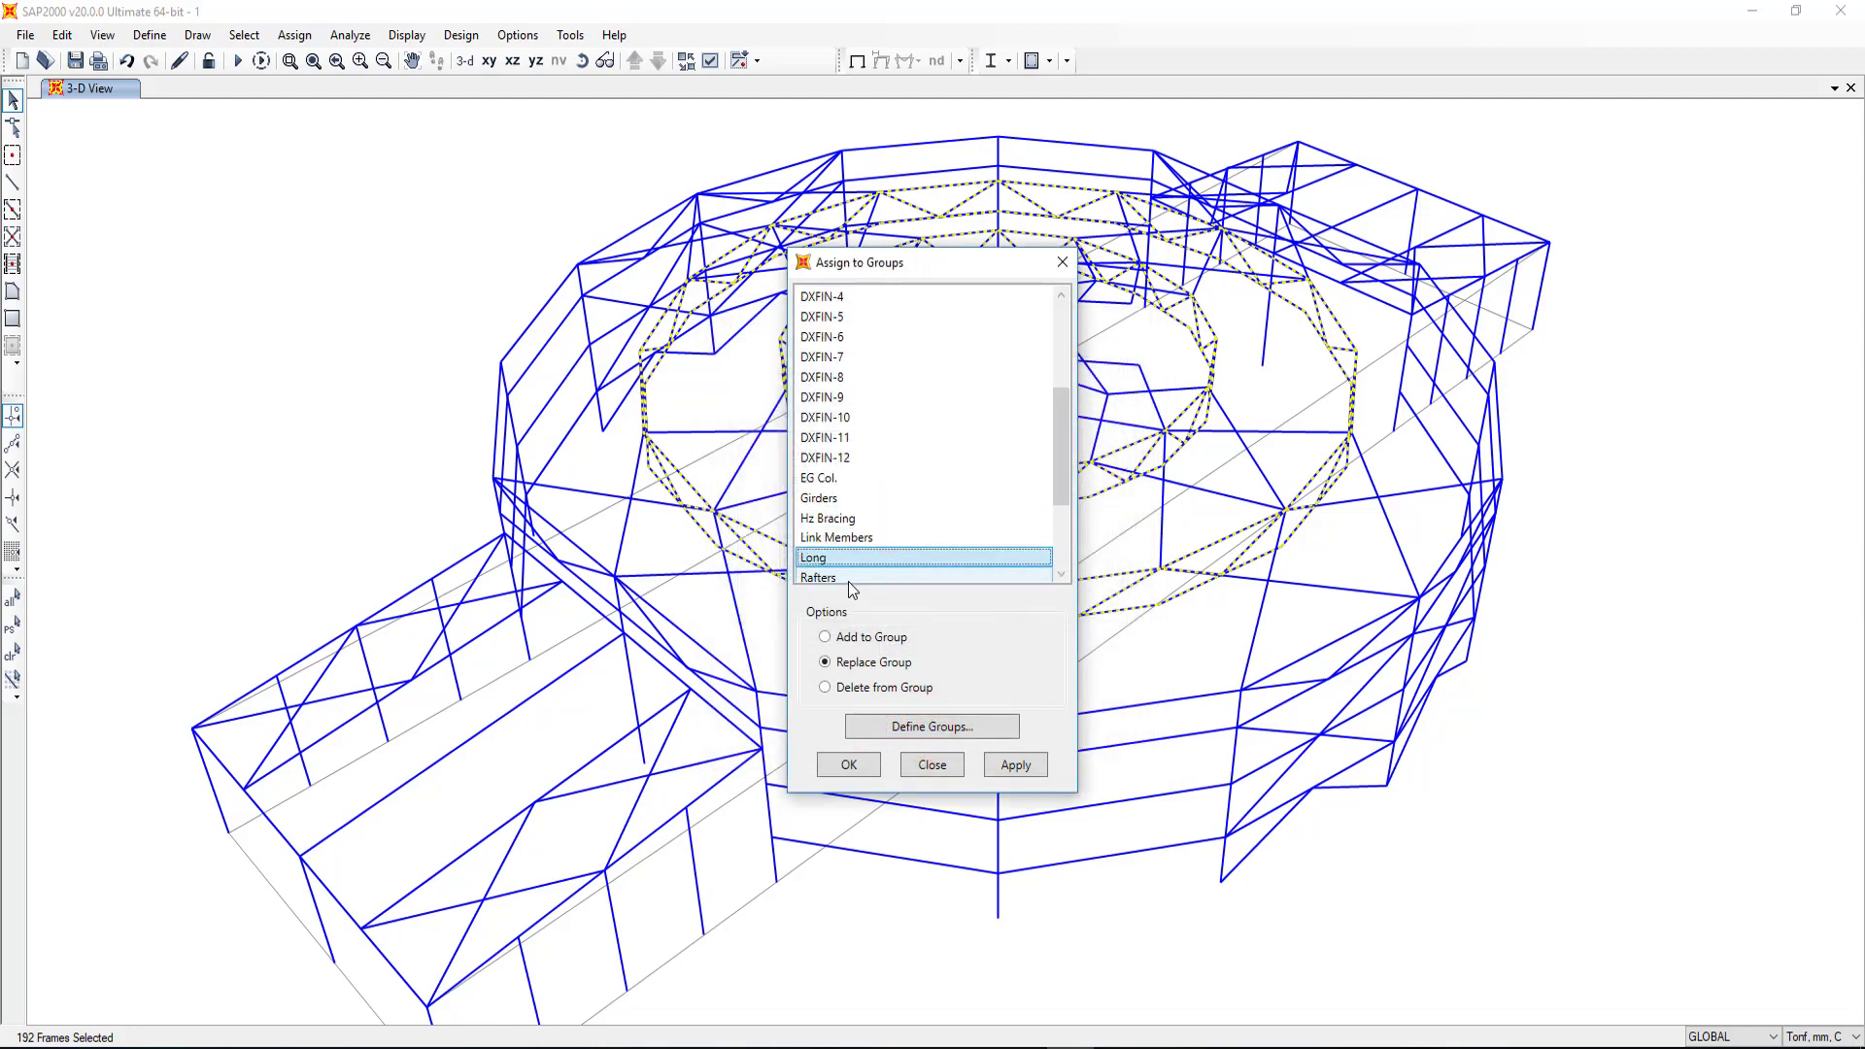
click(1020, 768)
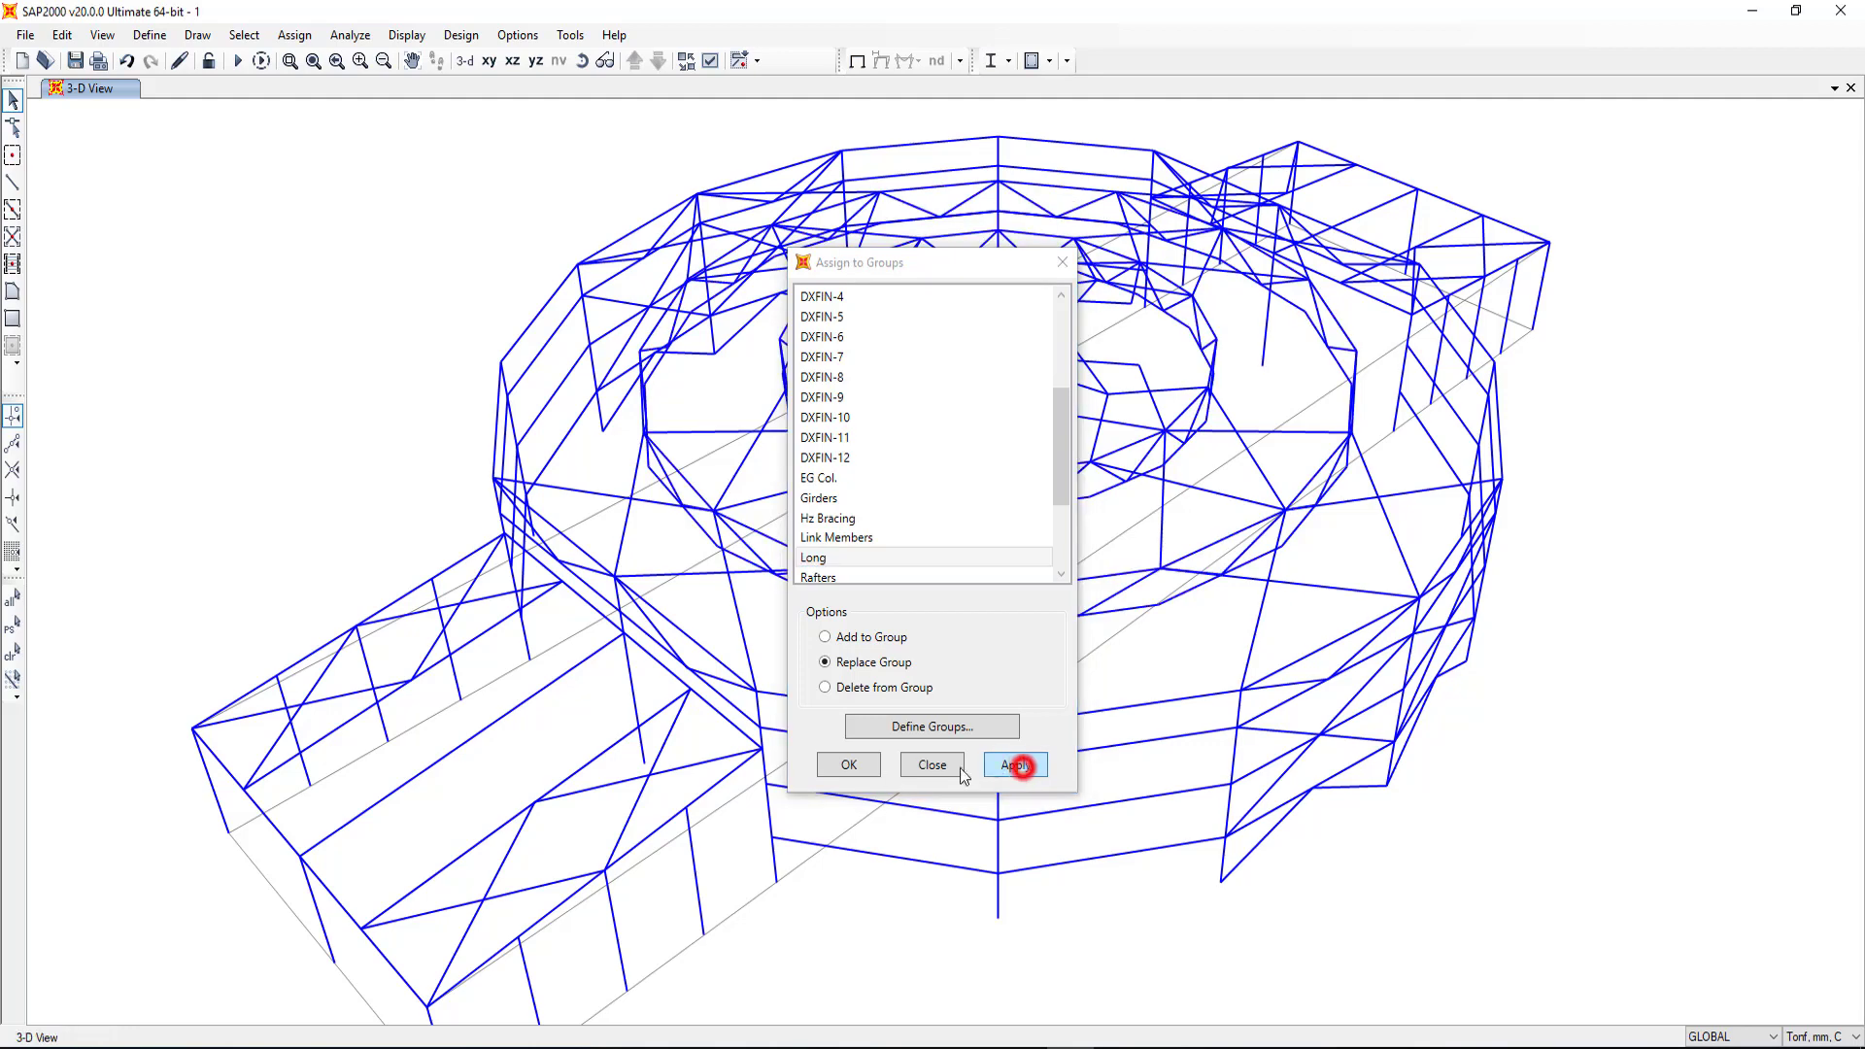
click(853, 769)
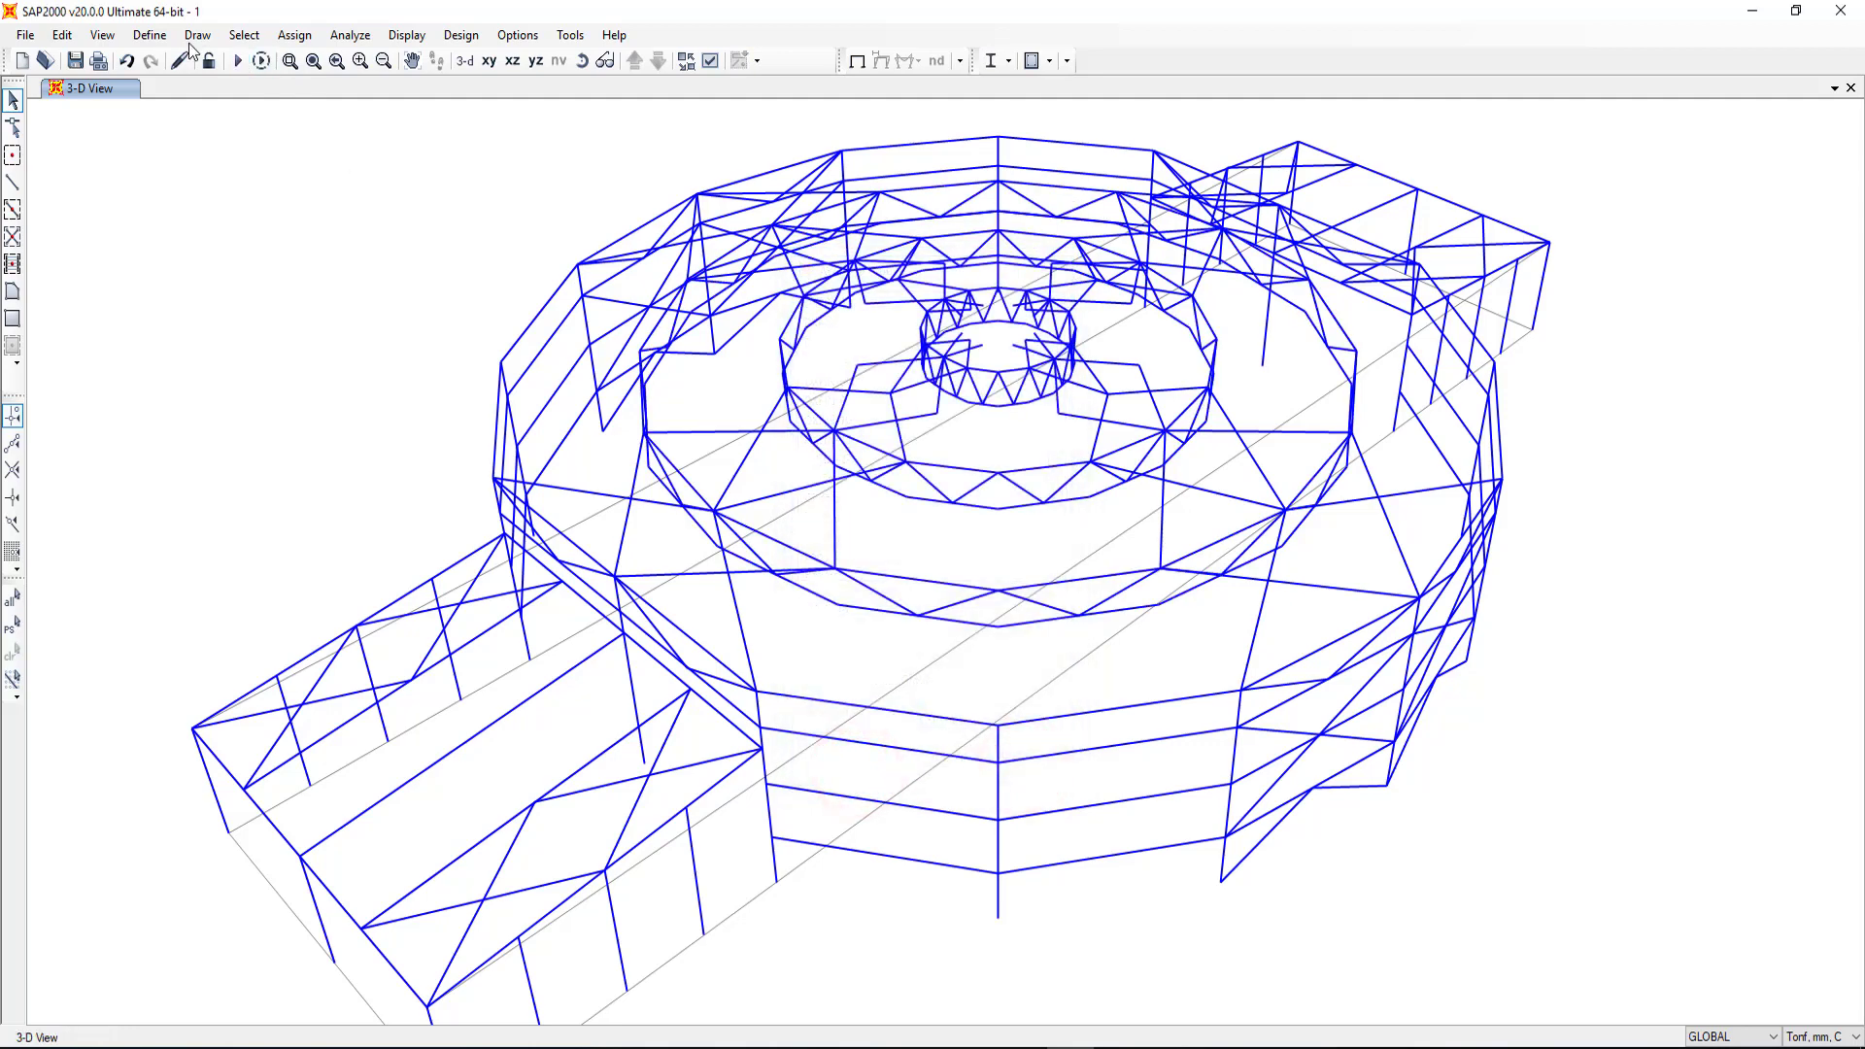
Step: Import the Top Chord layer of DXF.dxf as 206 frames
click(13, 37)
mouse_move(88, 176)
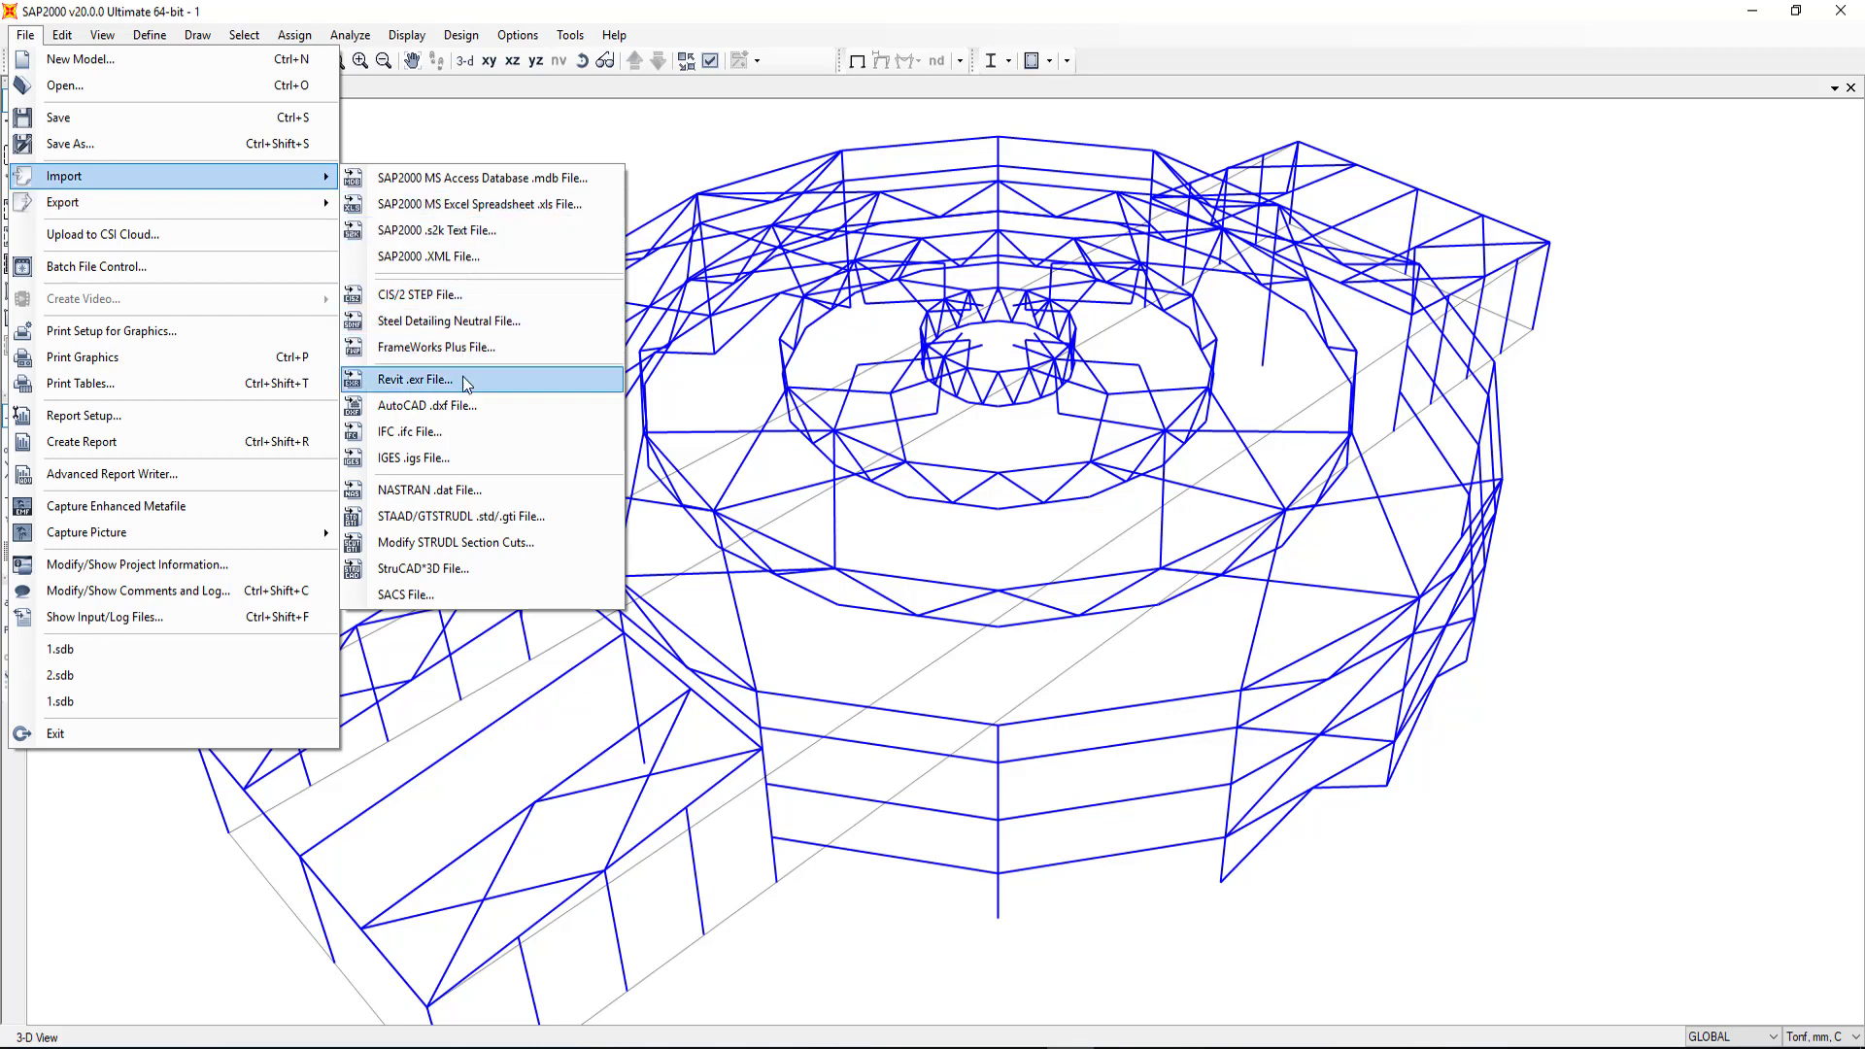
click(460, 408)
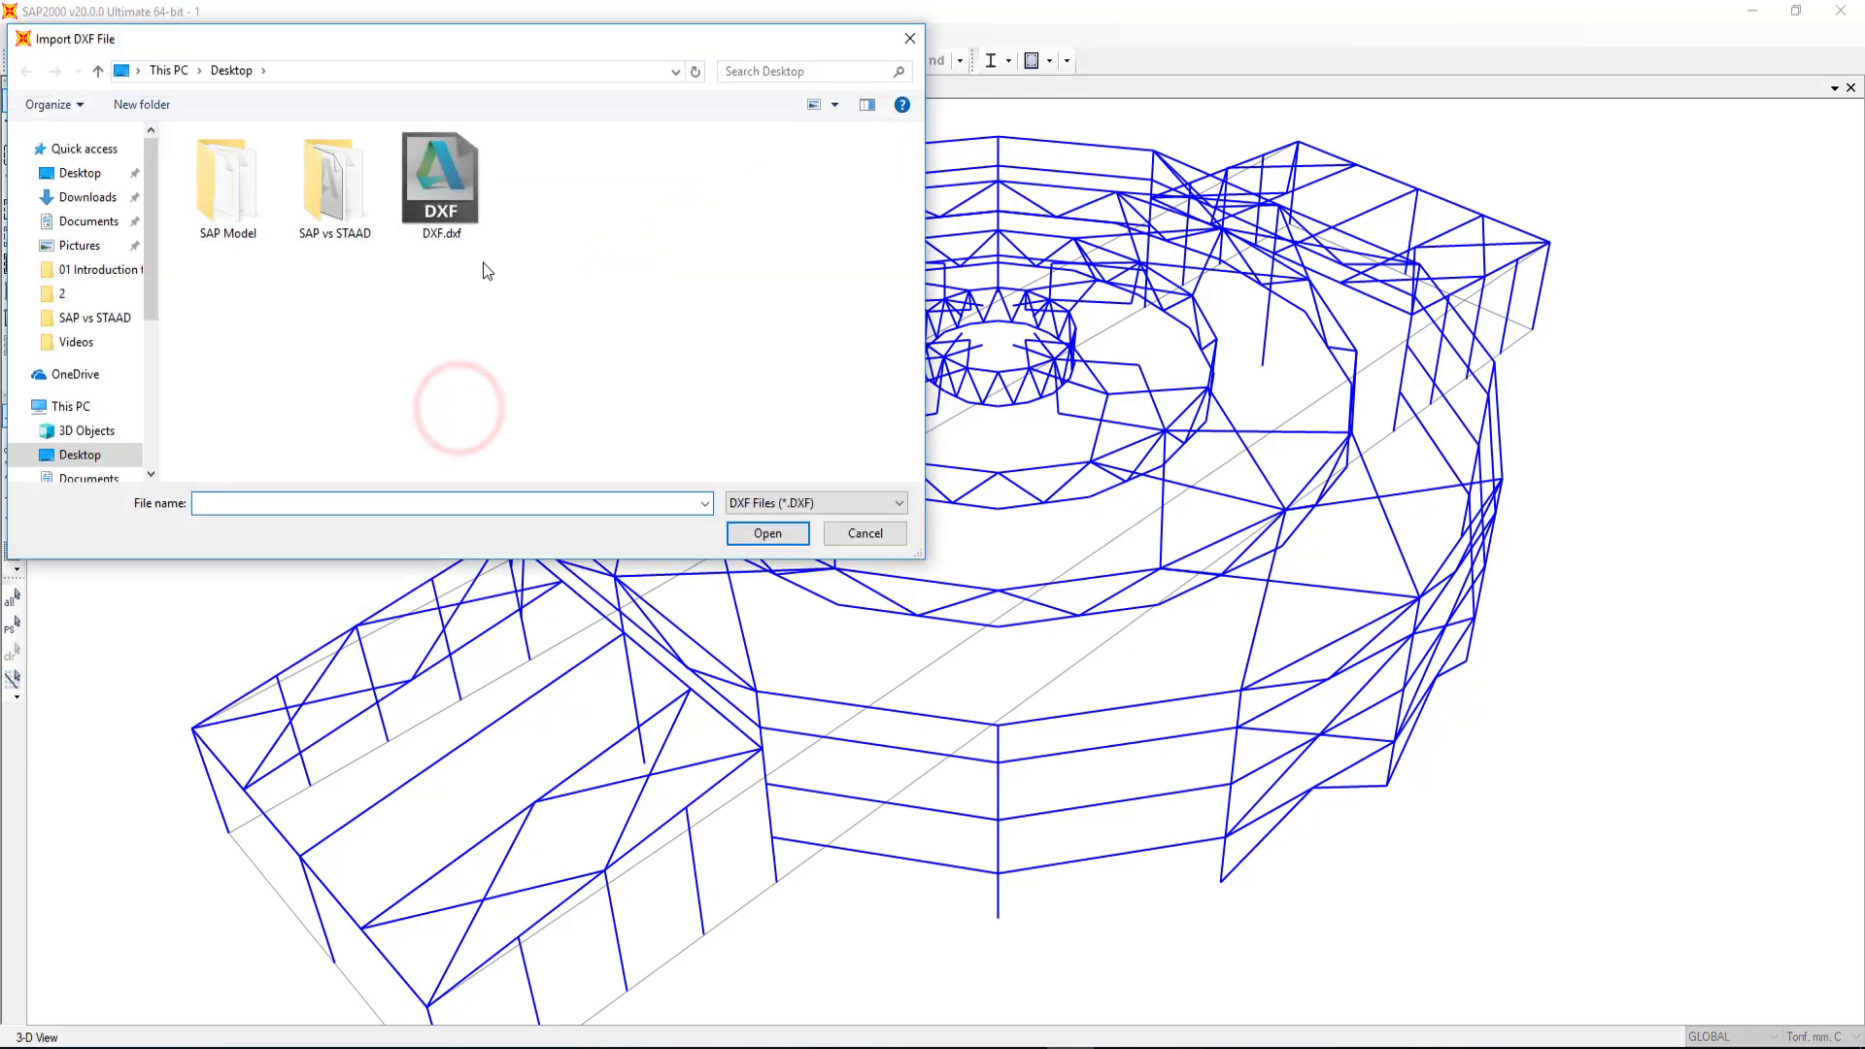
click(471, 221)
click(762, 536)
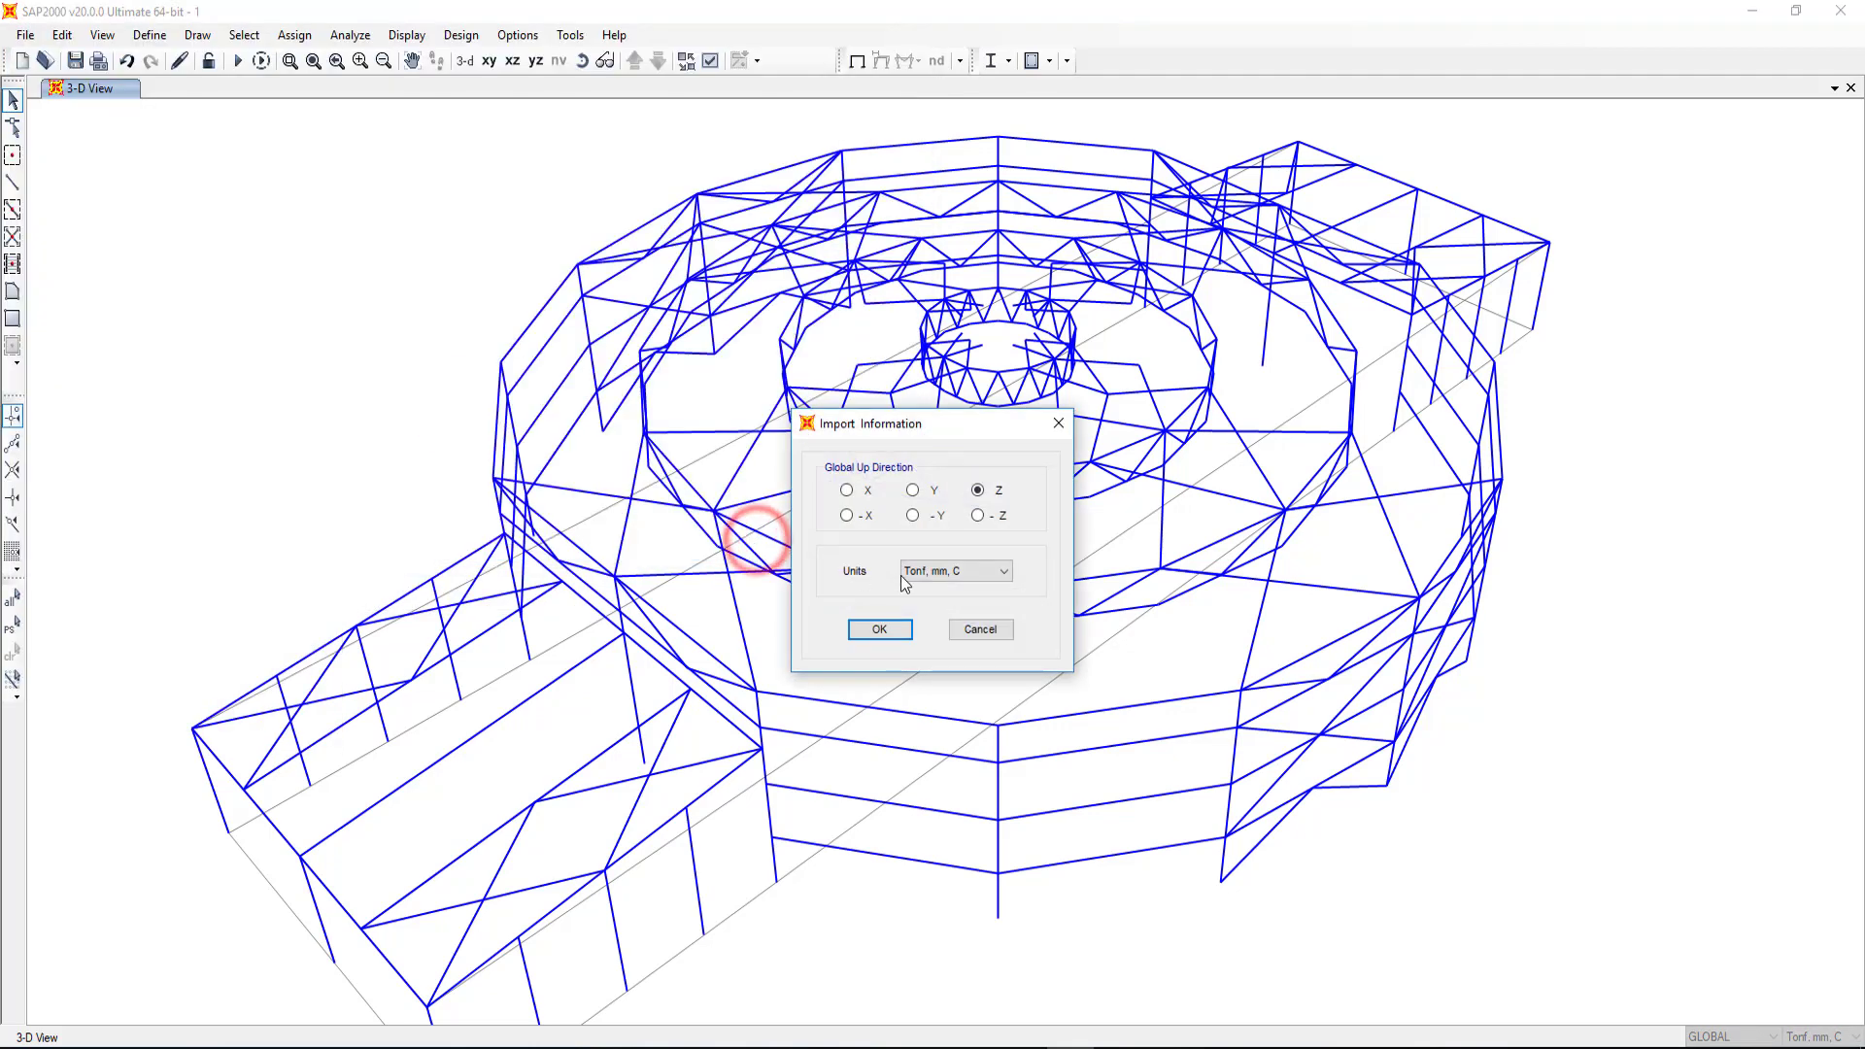
click(879, 626)
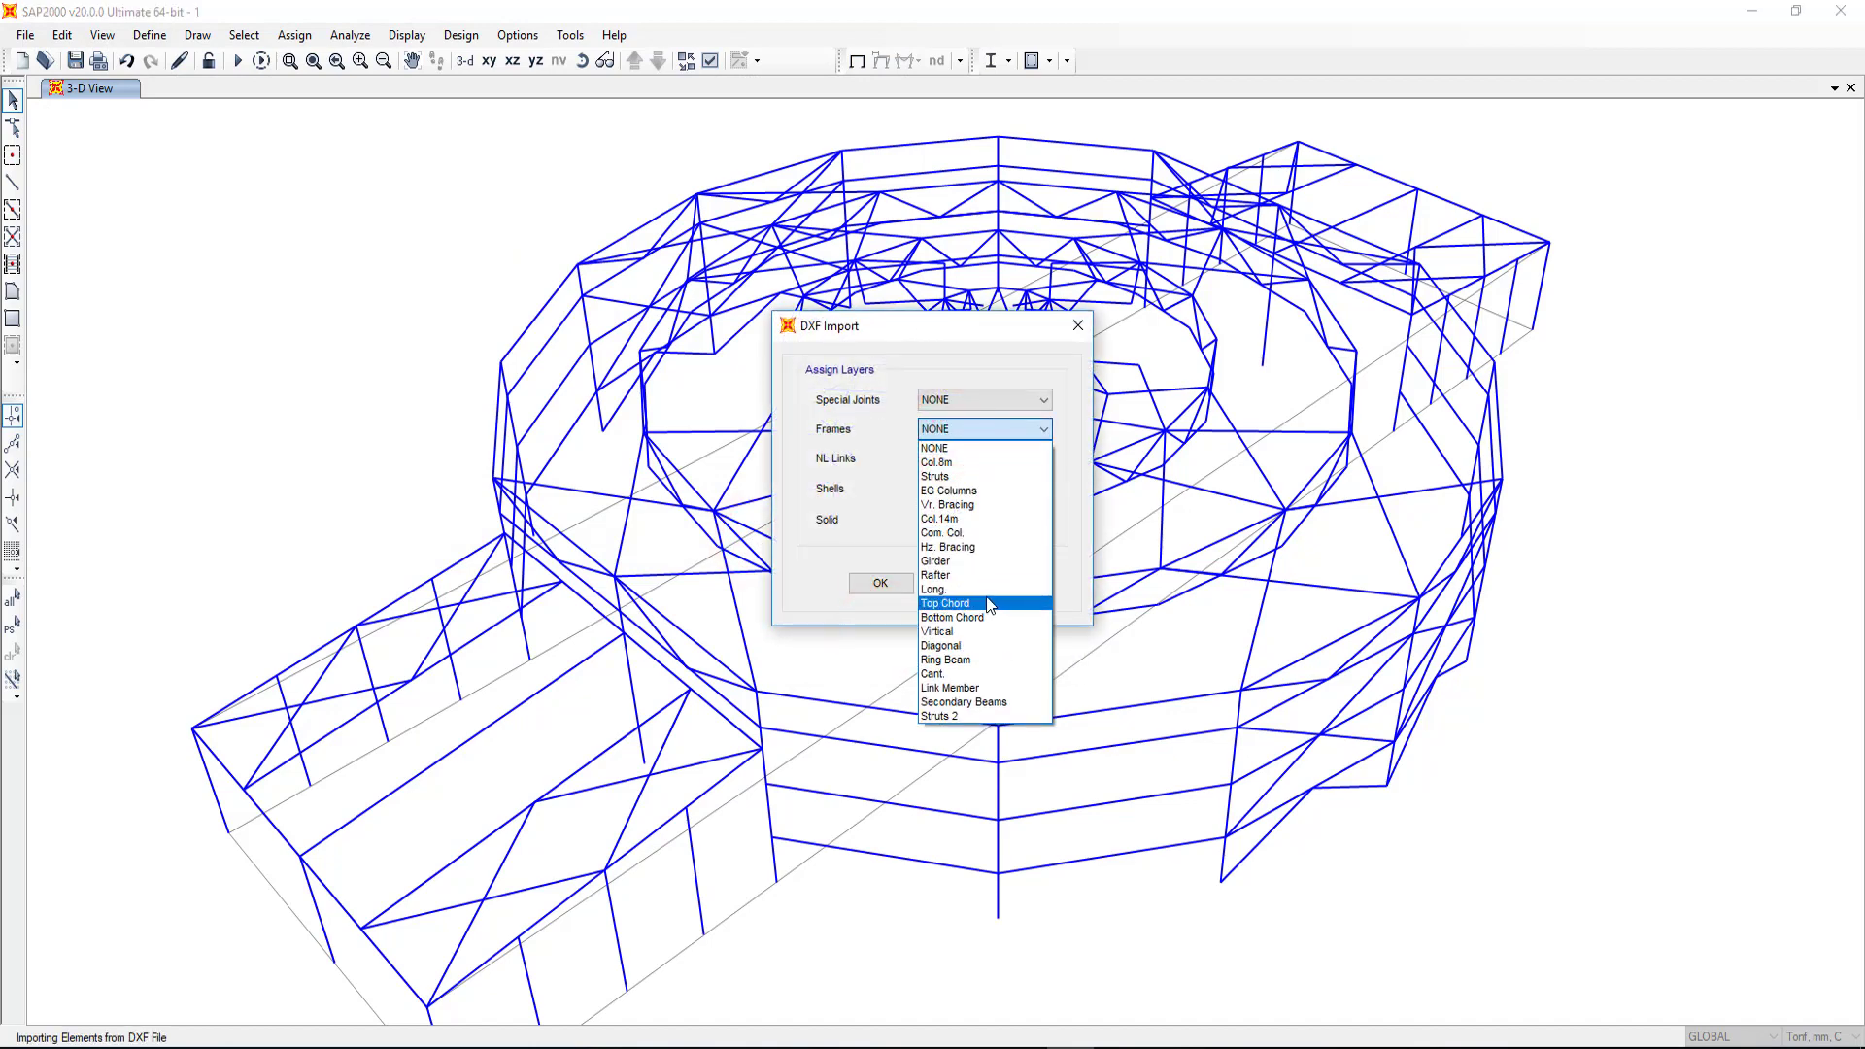
click(978, 598)
click(881, 584)
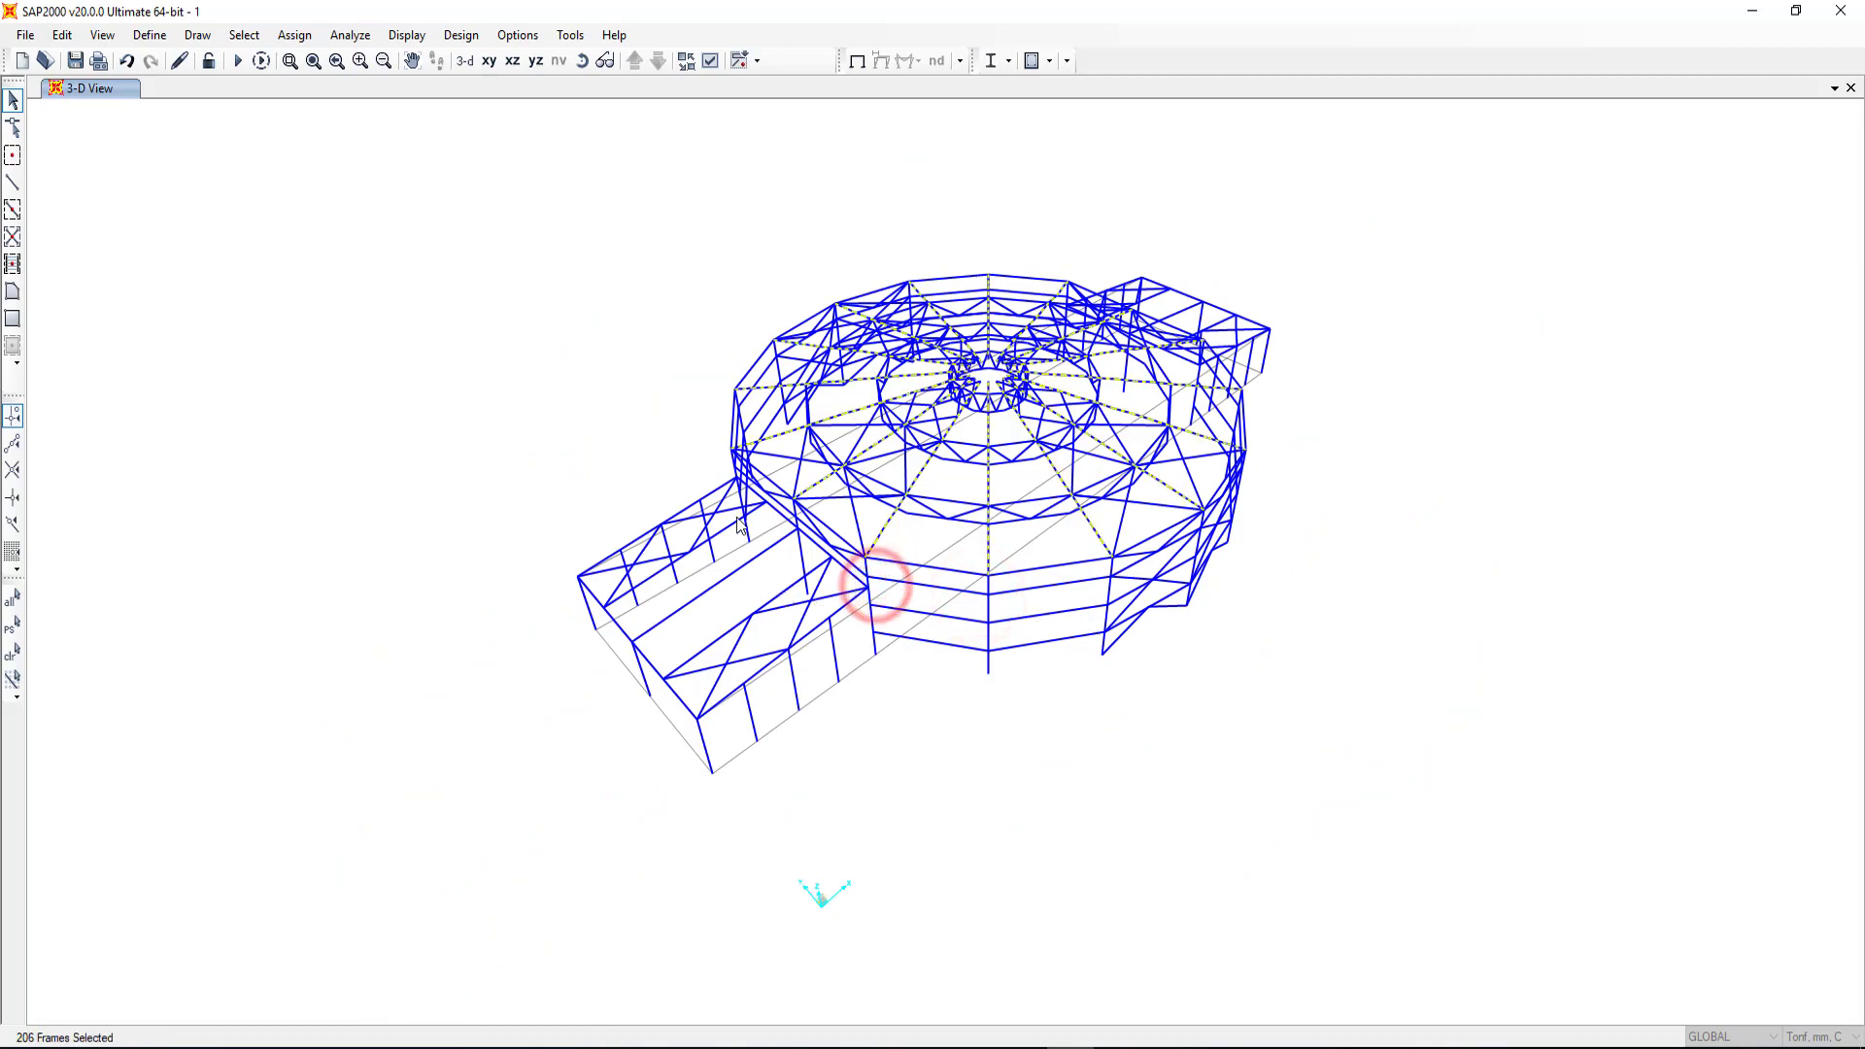
scroll(816, 472, up, 2)
scroll(1297, 499, up, 1)
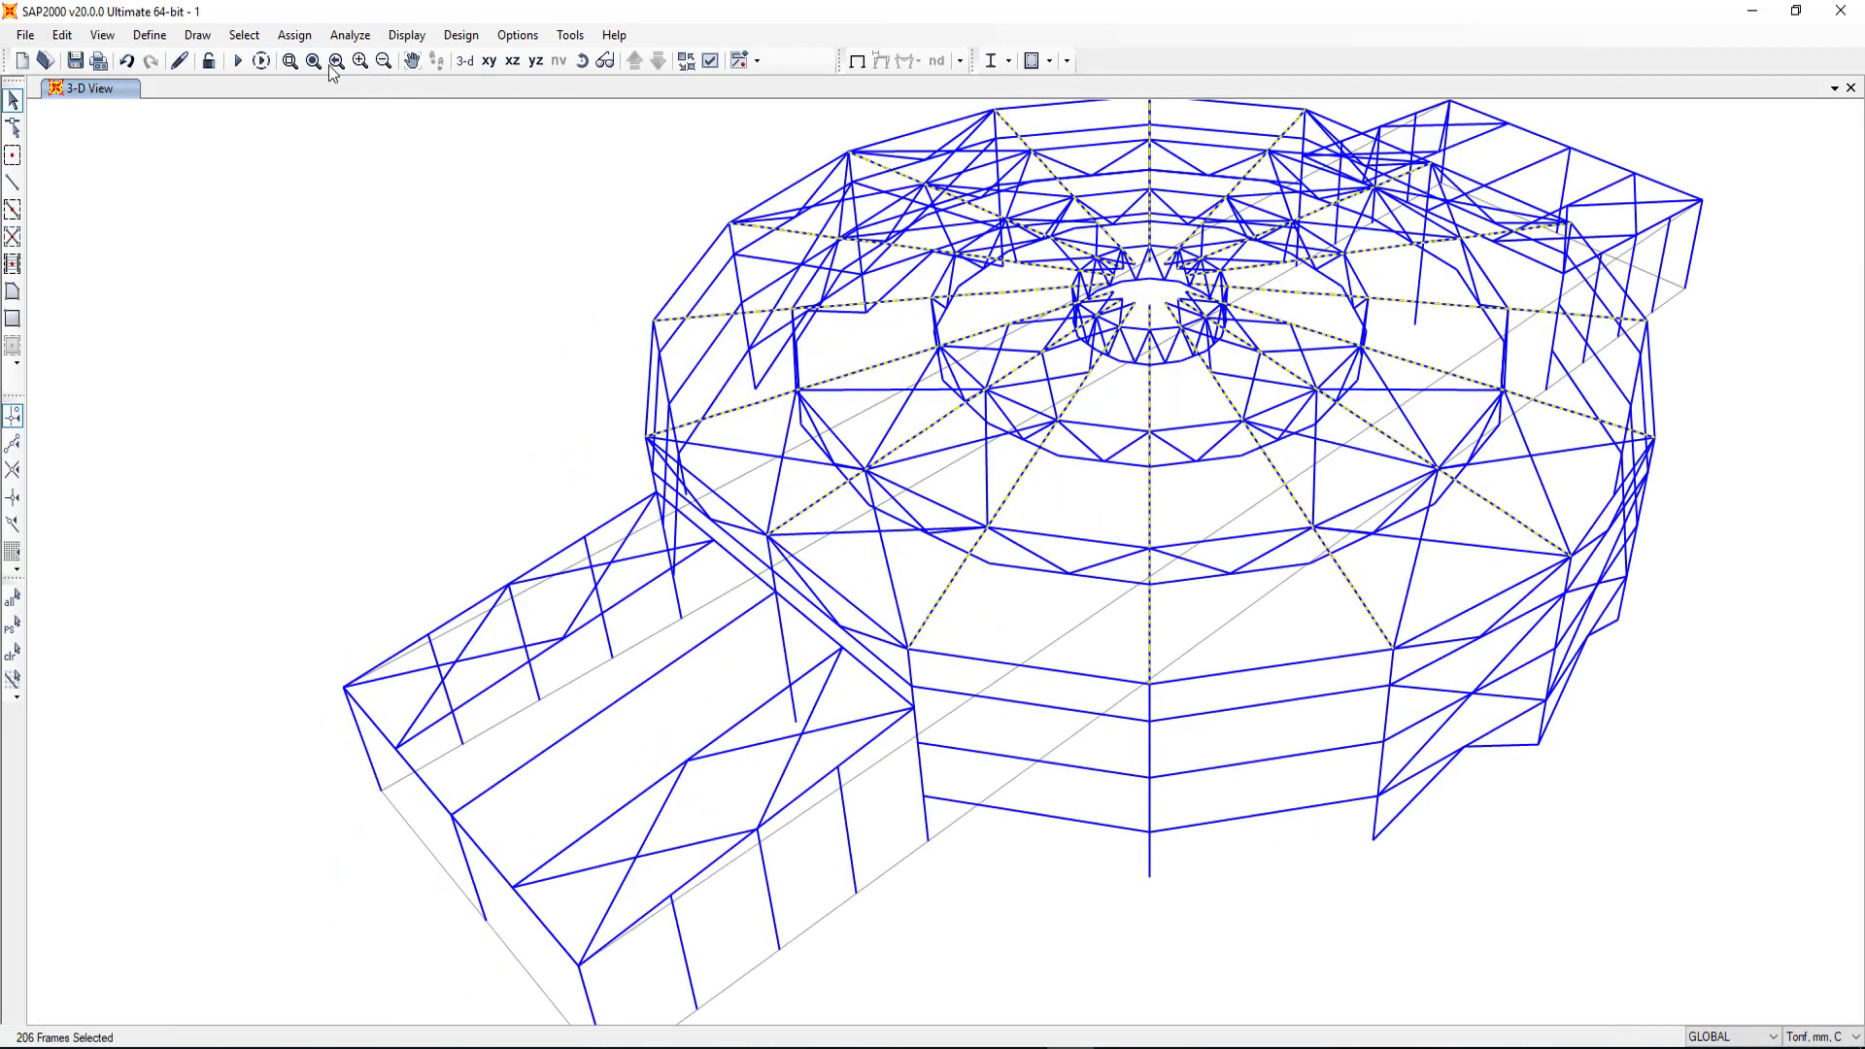
Step: Assign the 206 imported top chord frames to the Top Chord group
click(296, 37)
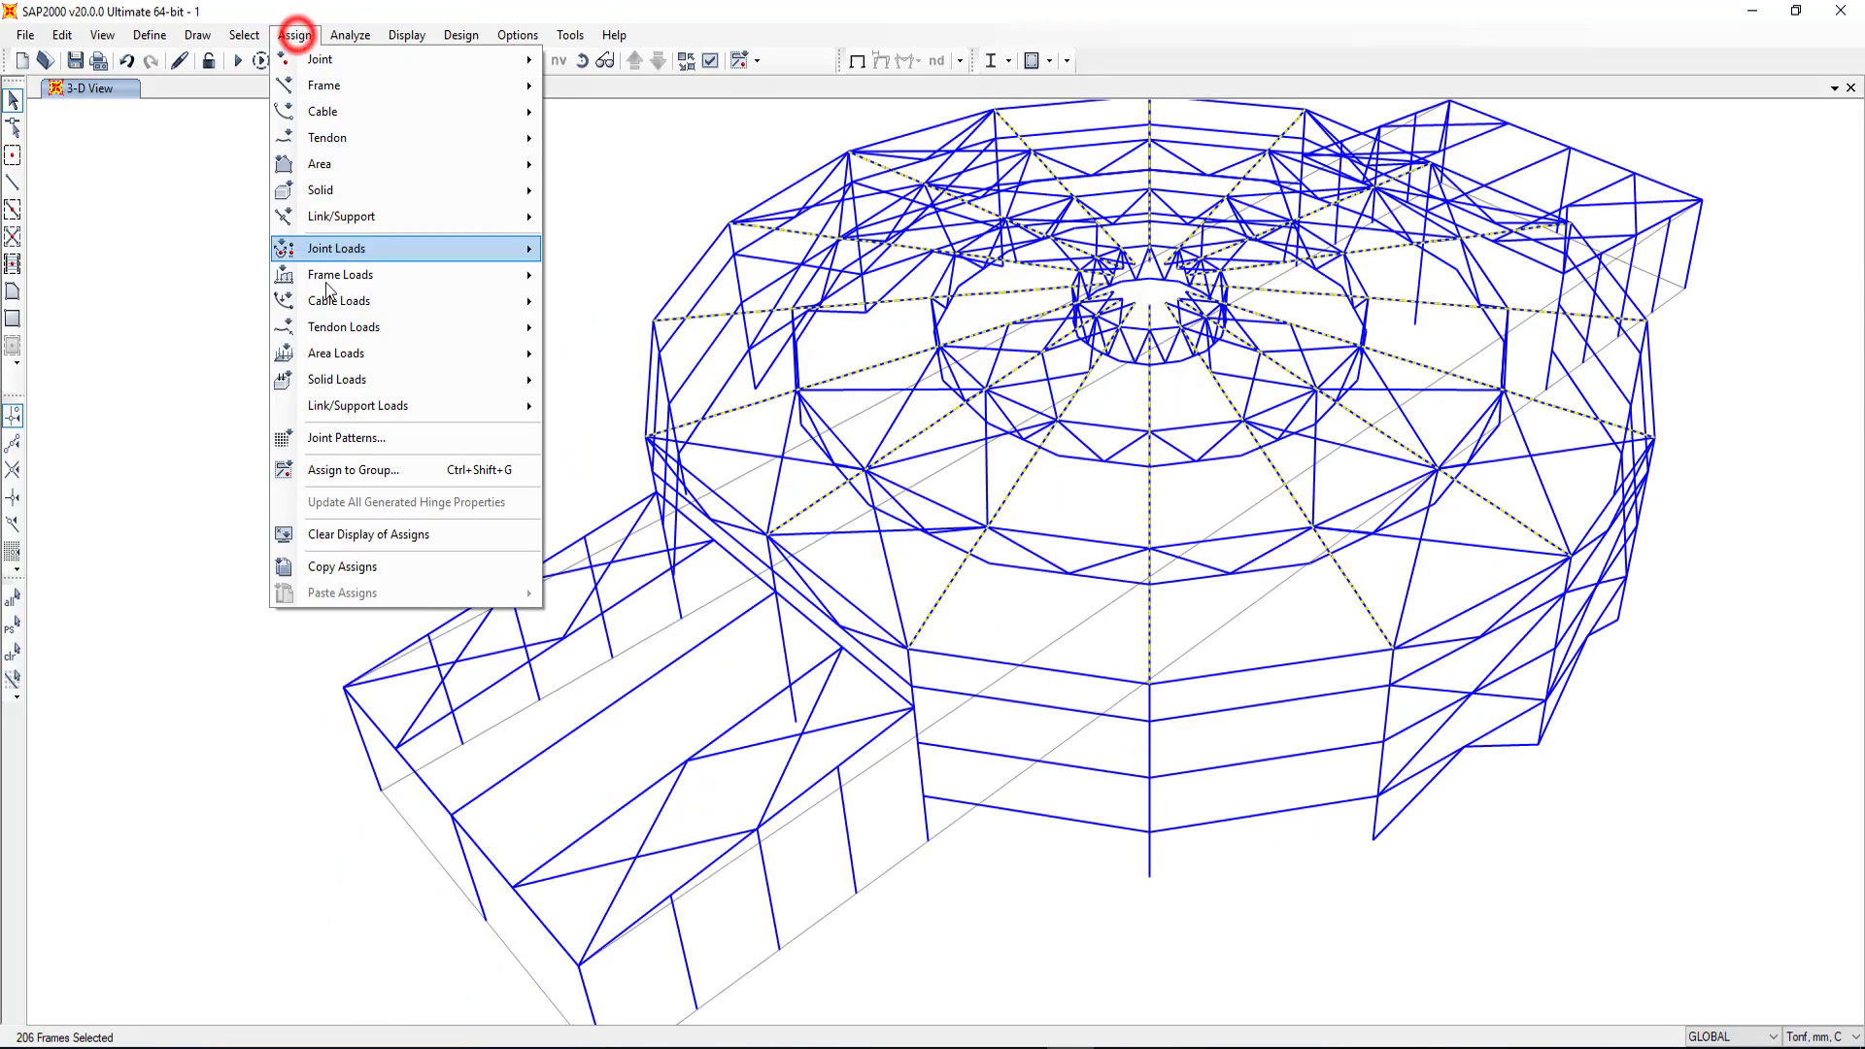
click(362, 471)
click(914, 537)
scroll(912, 534, down, 5)
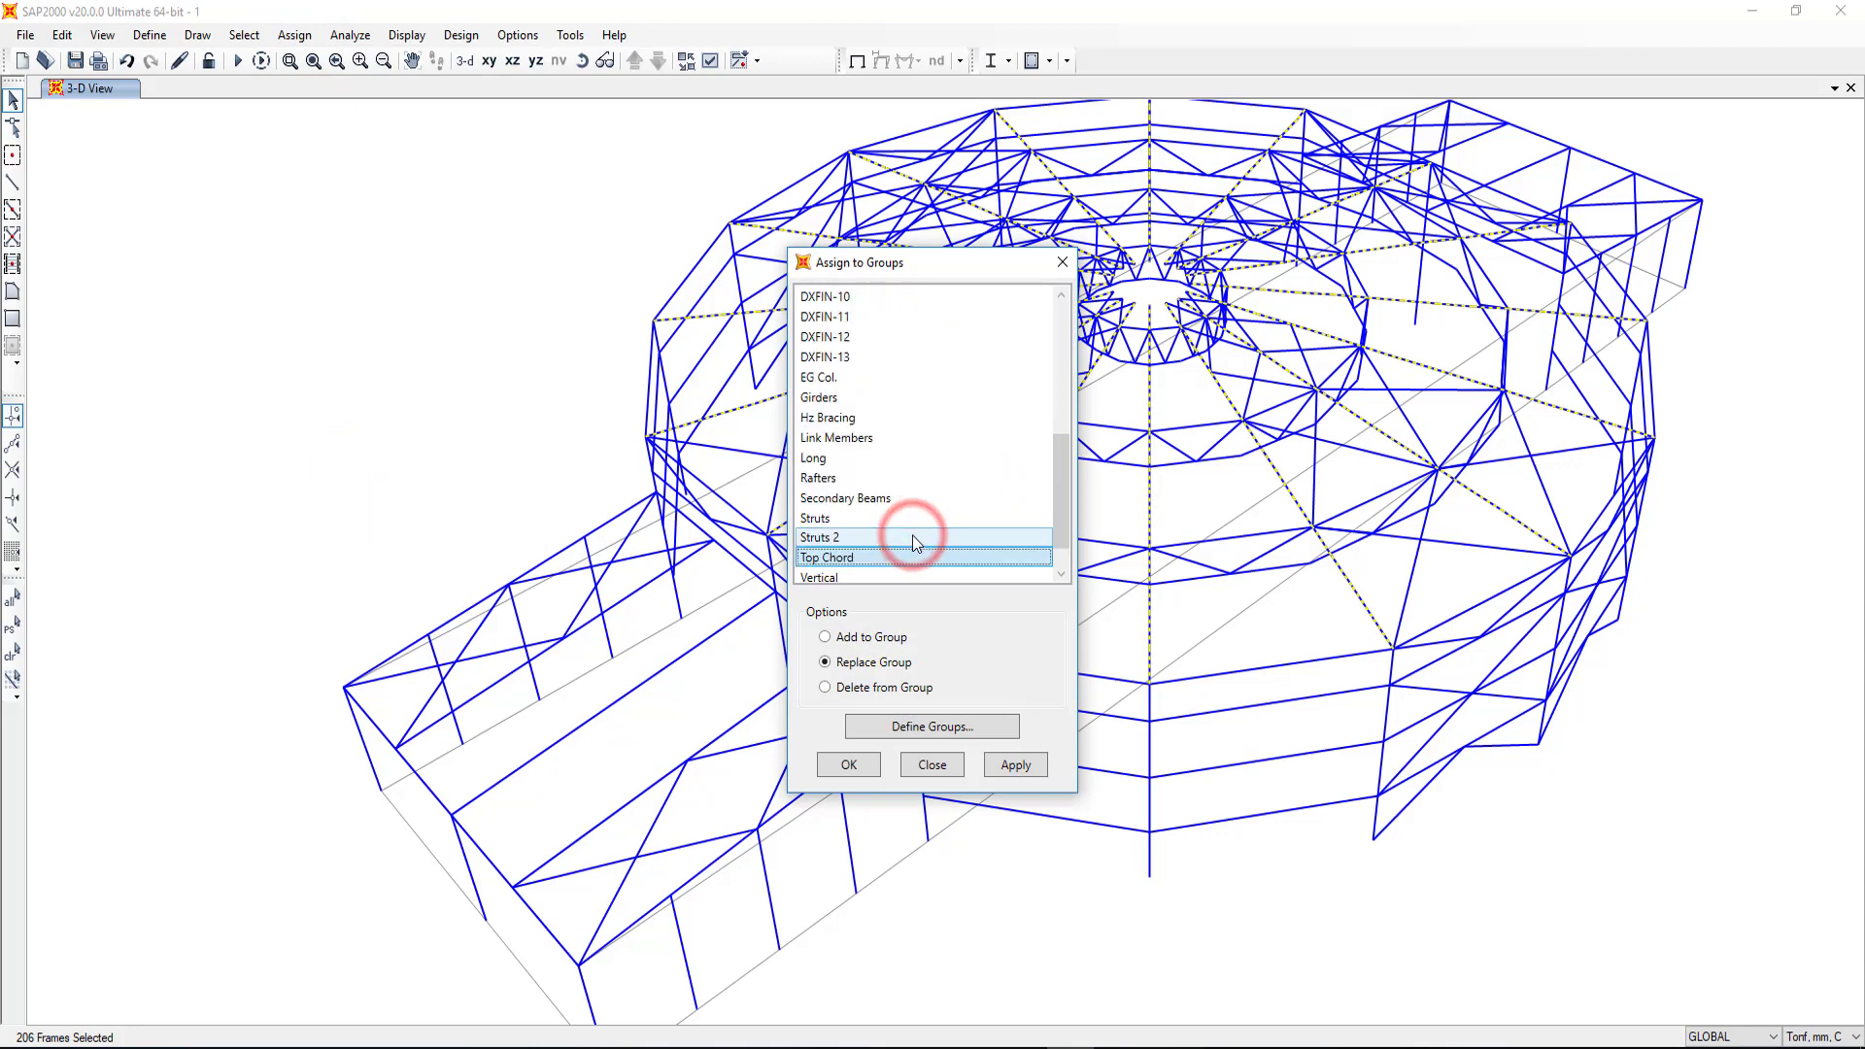
click(913, 557)
click(1015, 766)
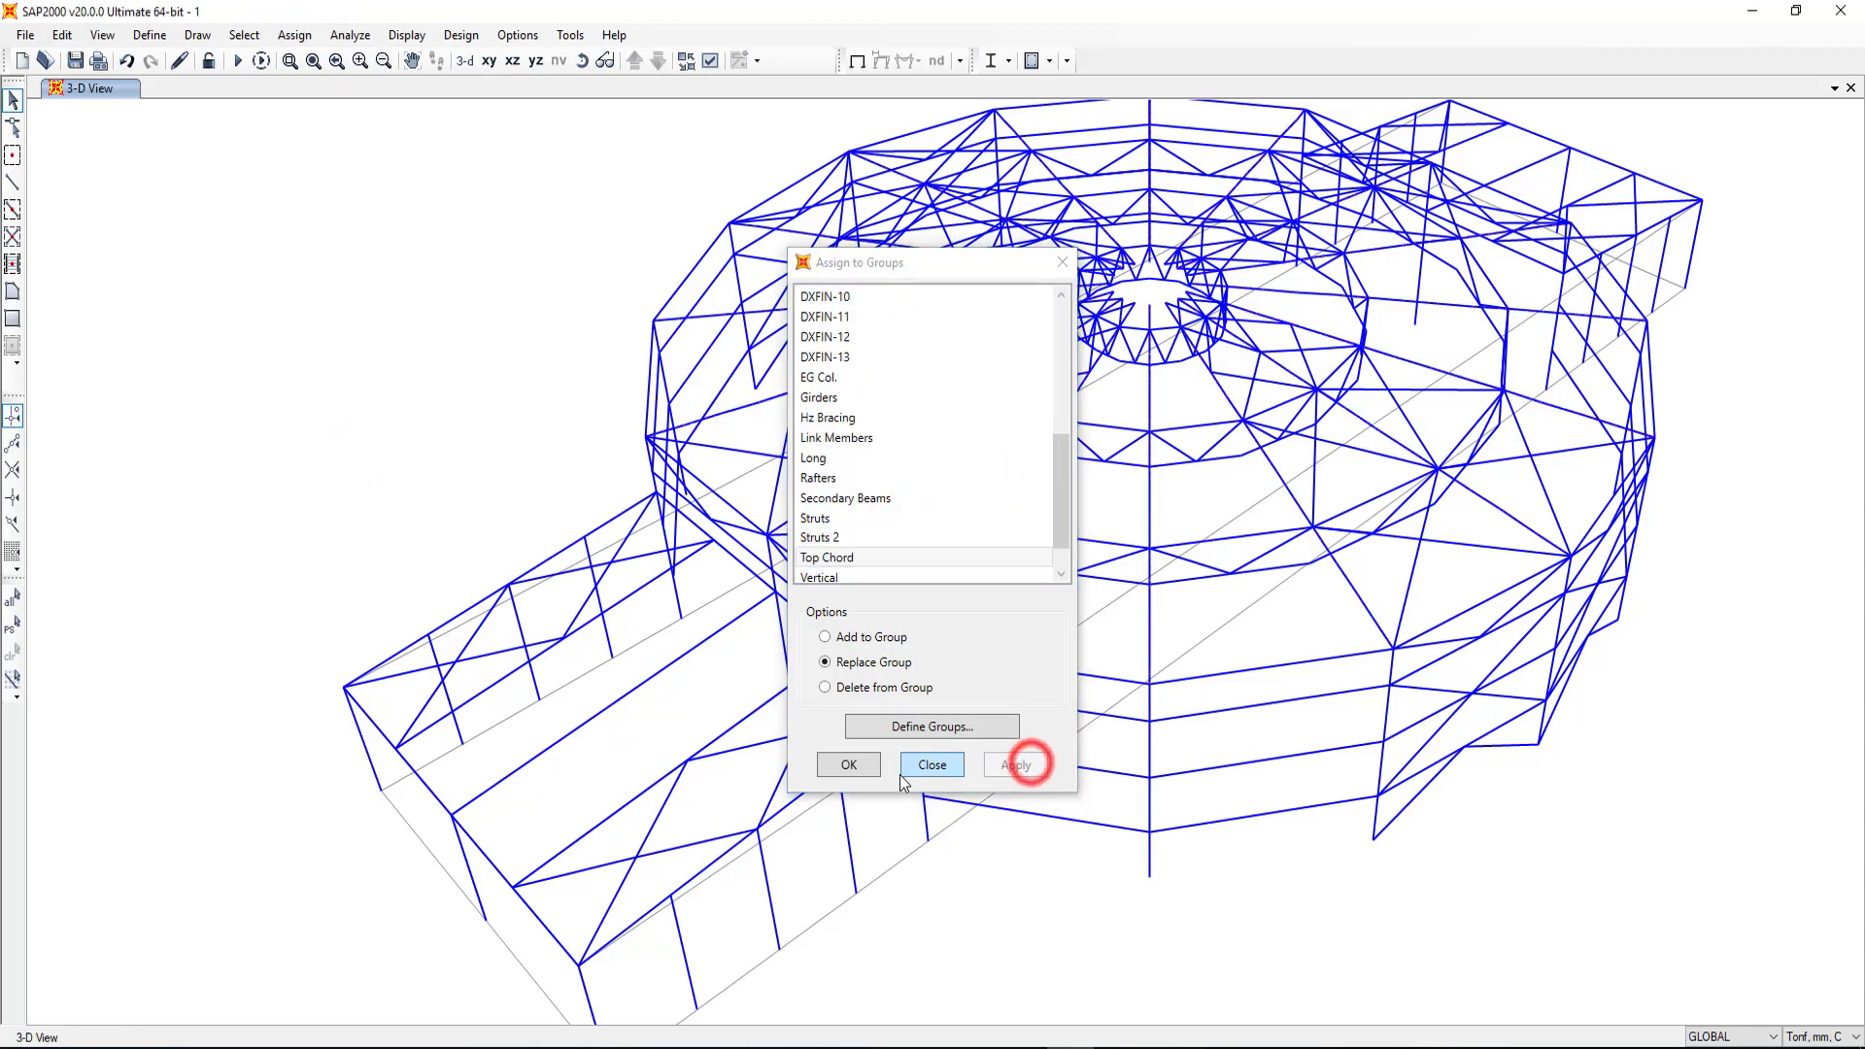
click(866, 764)
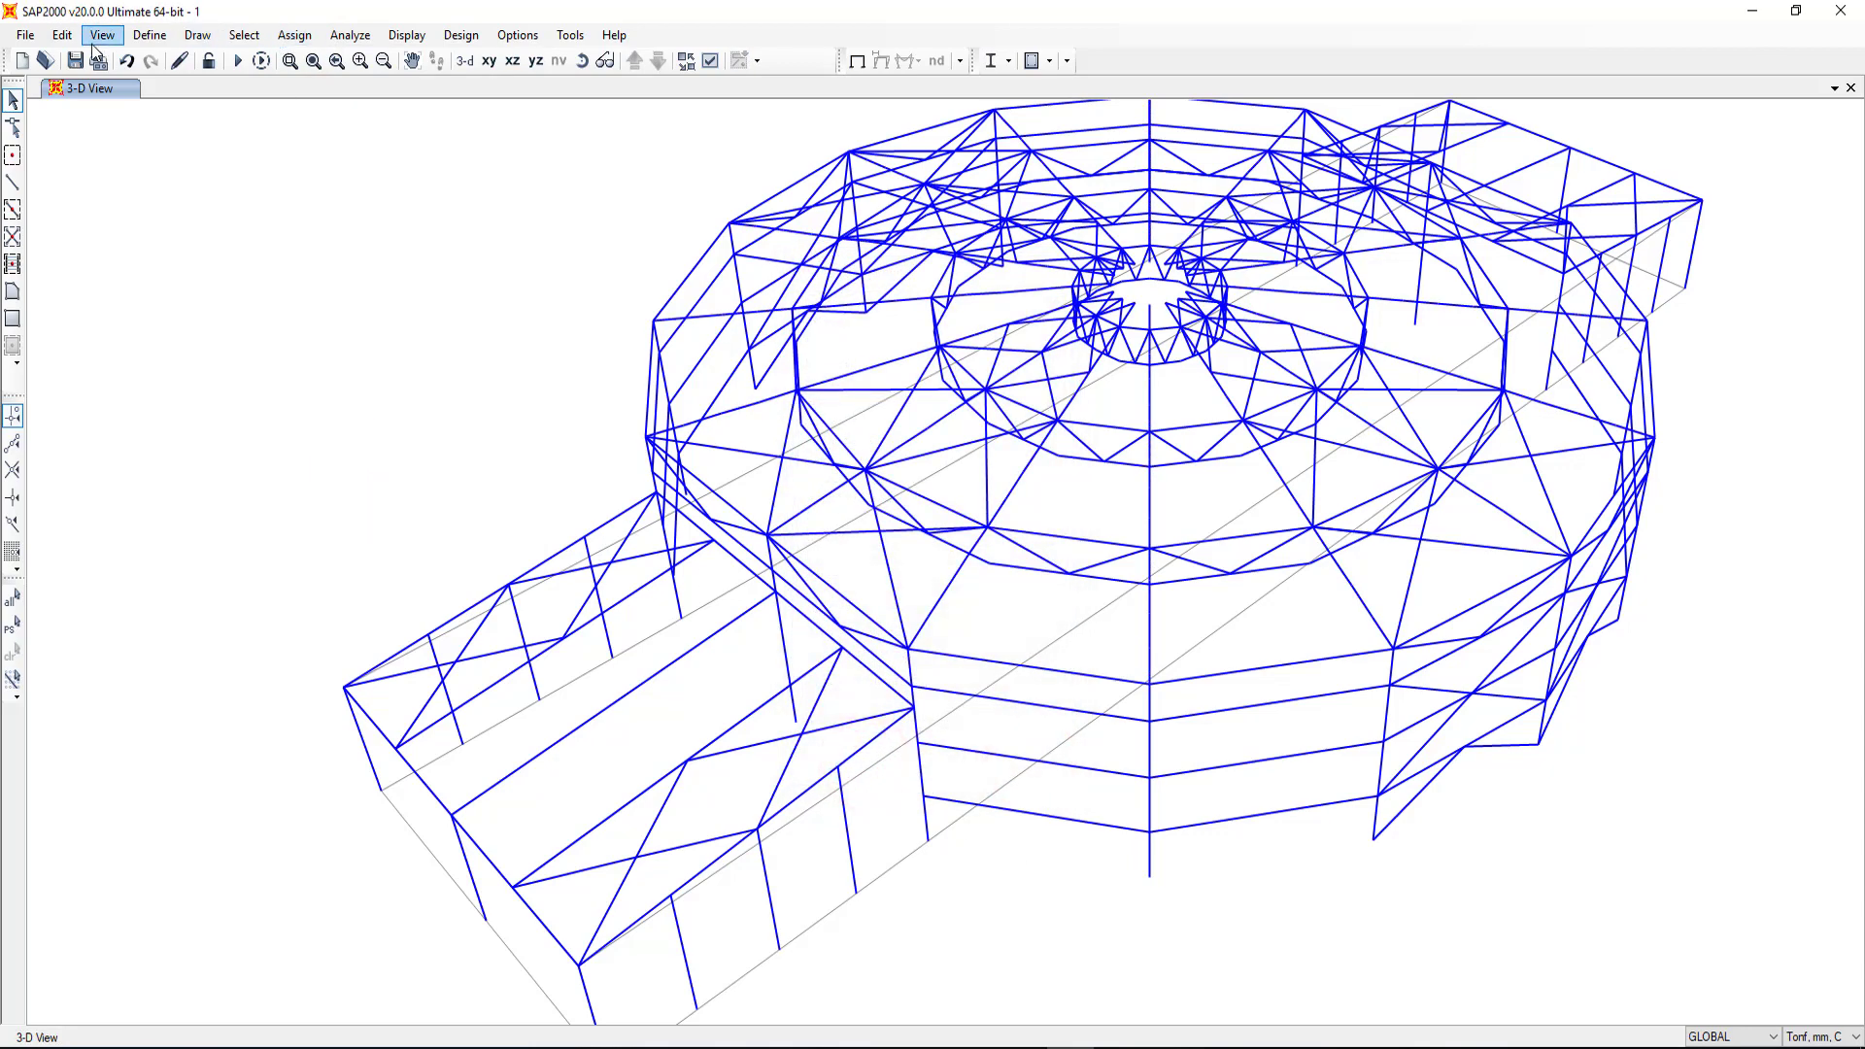
Step: Import the Bottom Chord layer of DXF.dxf as 206 frames
click(25, 36)
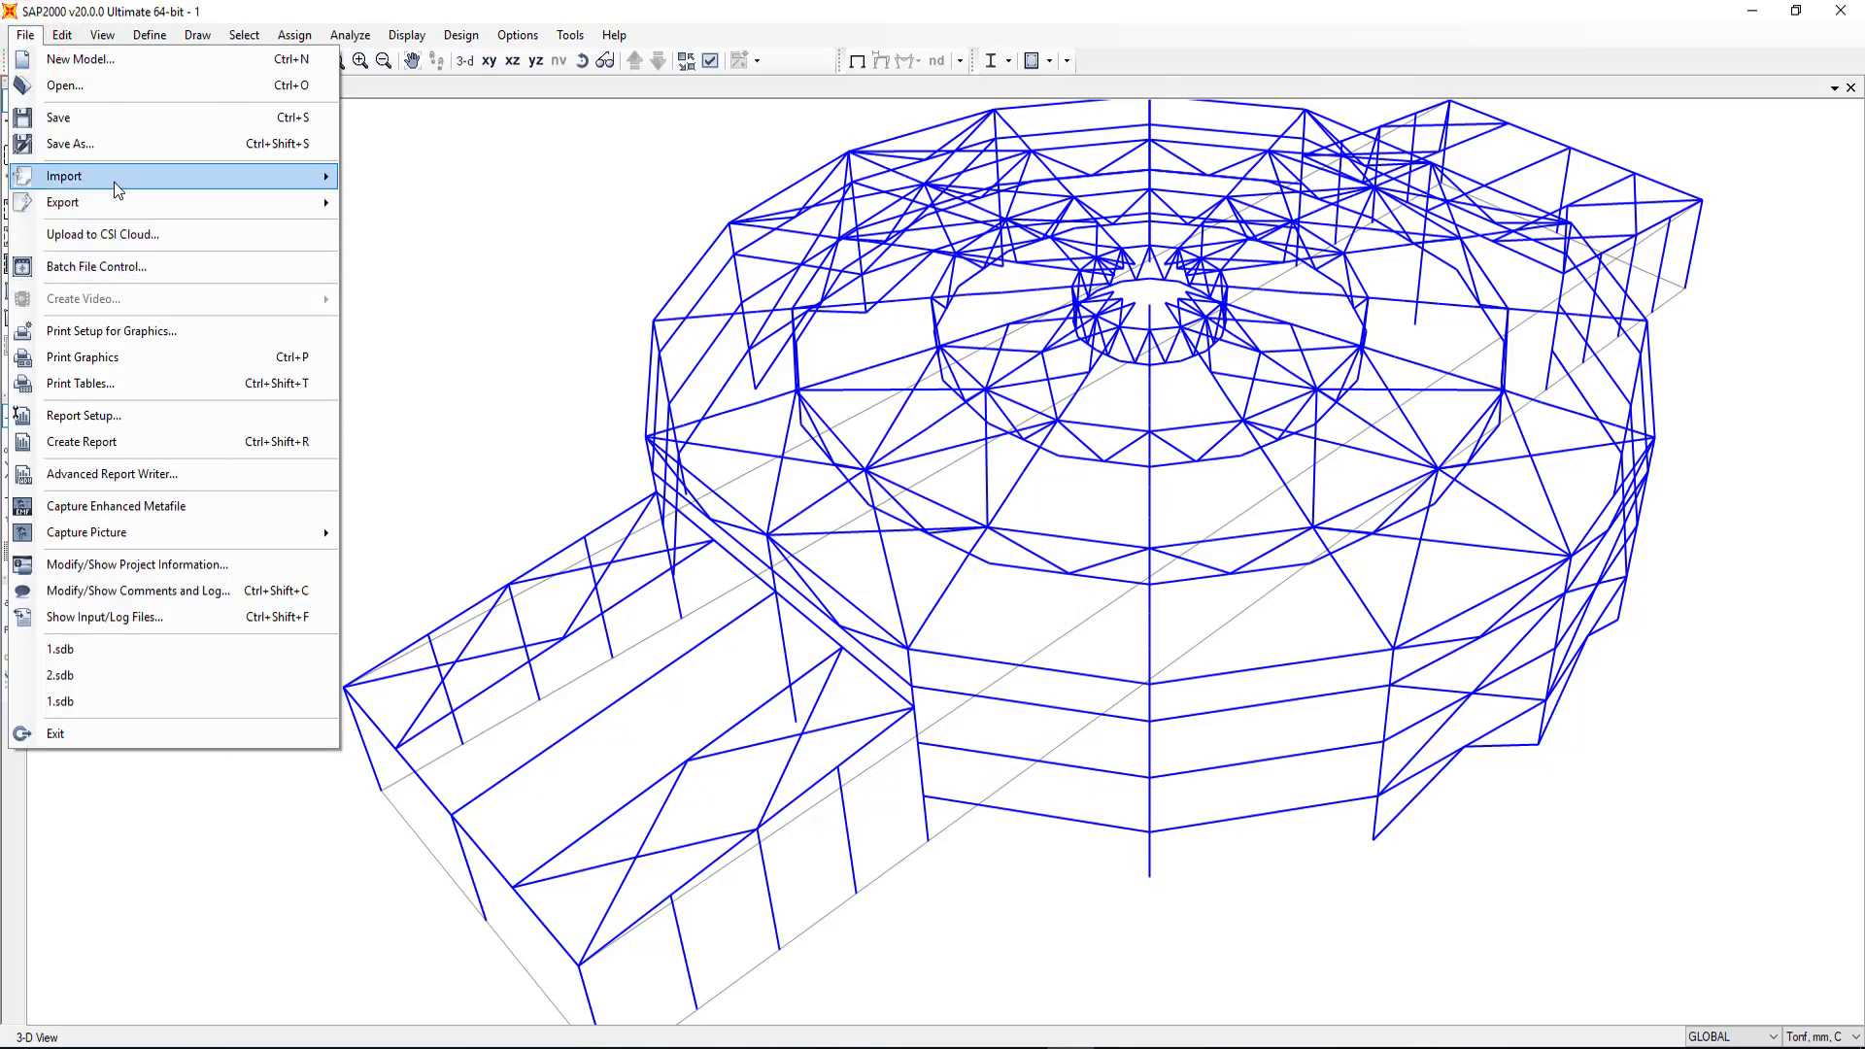
mouse_move(64, 176)
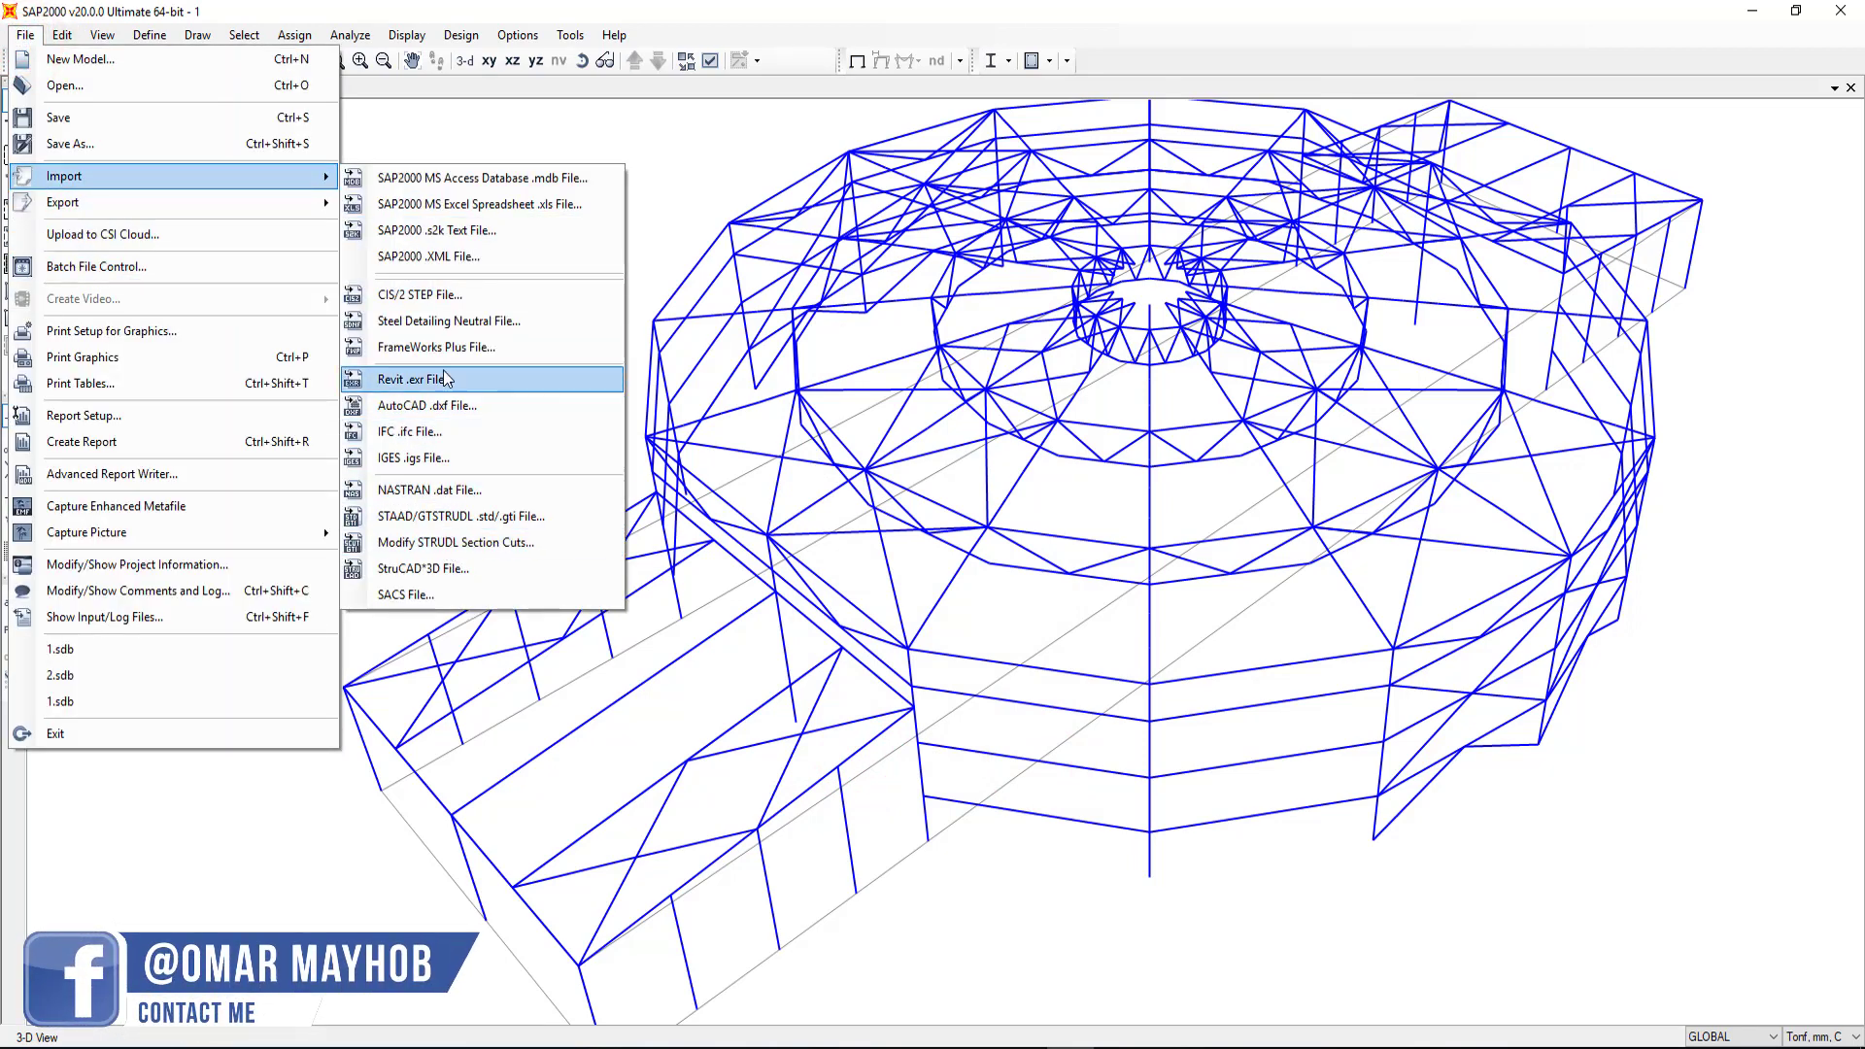
click(457, 413)
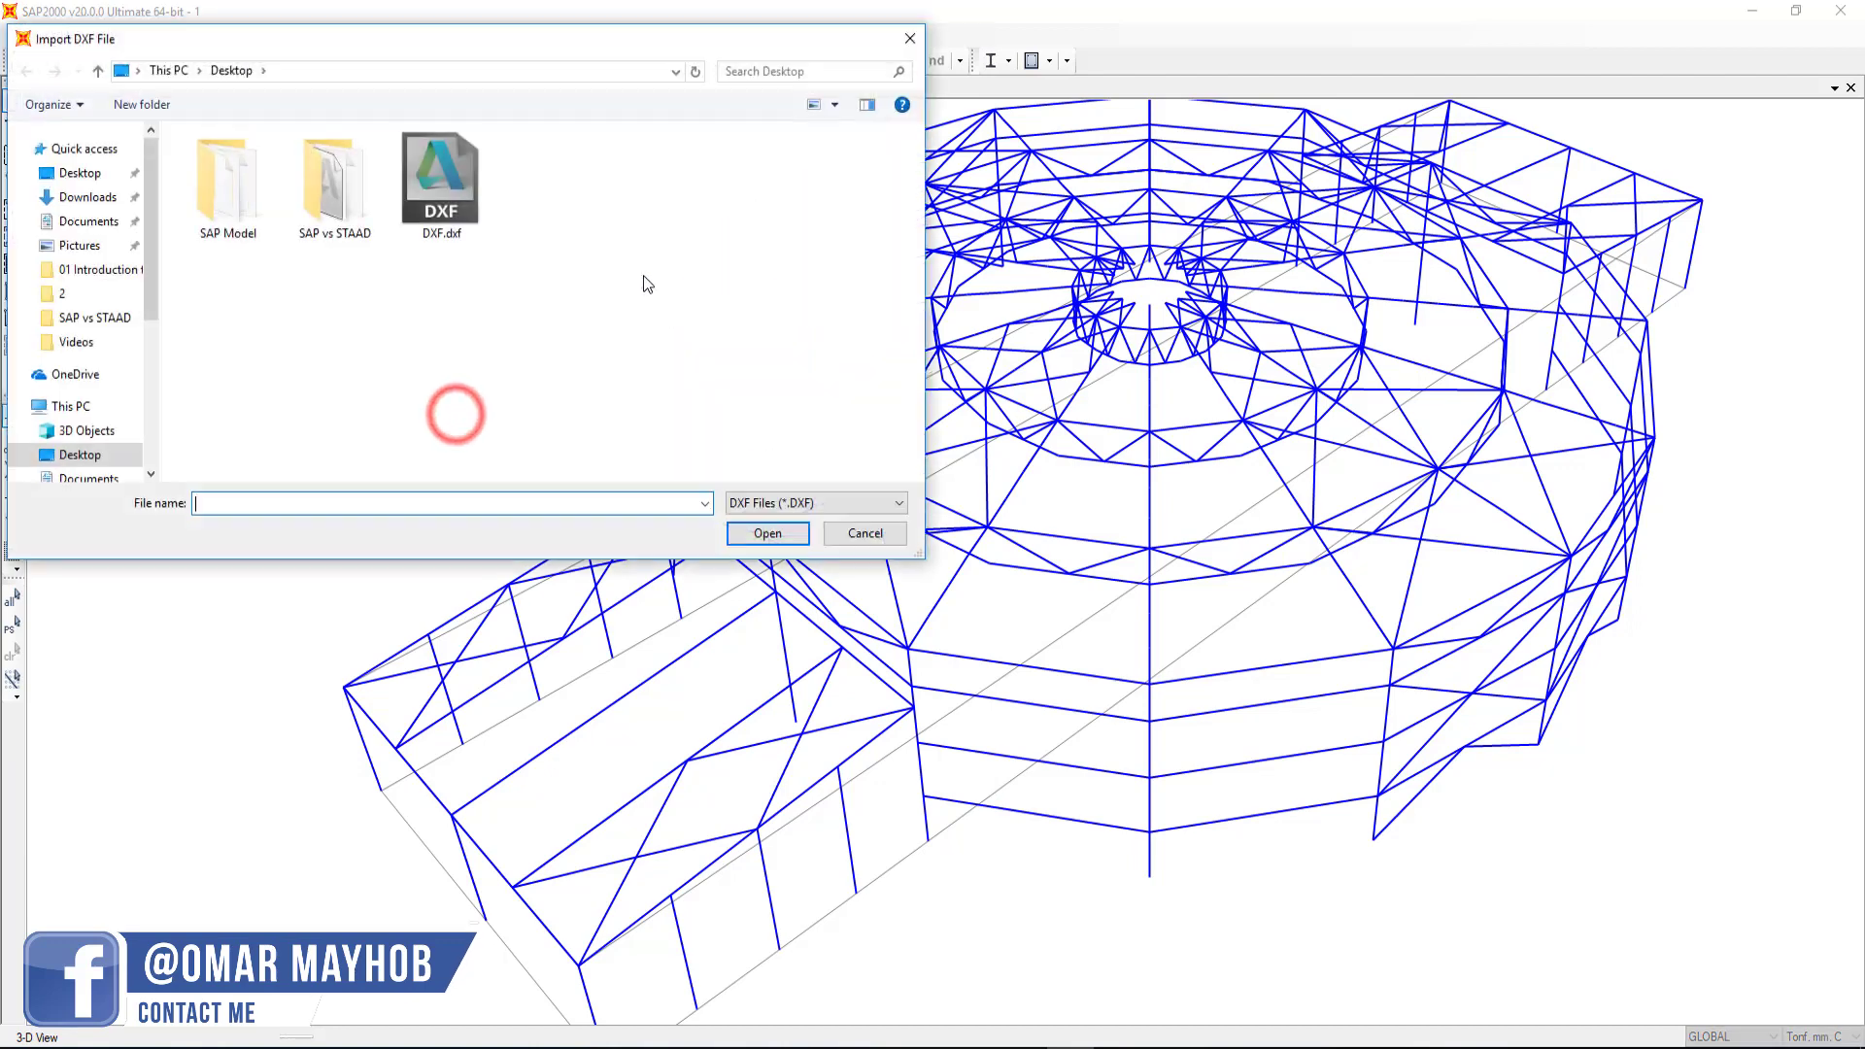
click(452, 189)
double_click(467, 190)
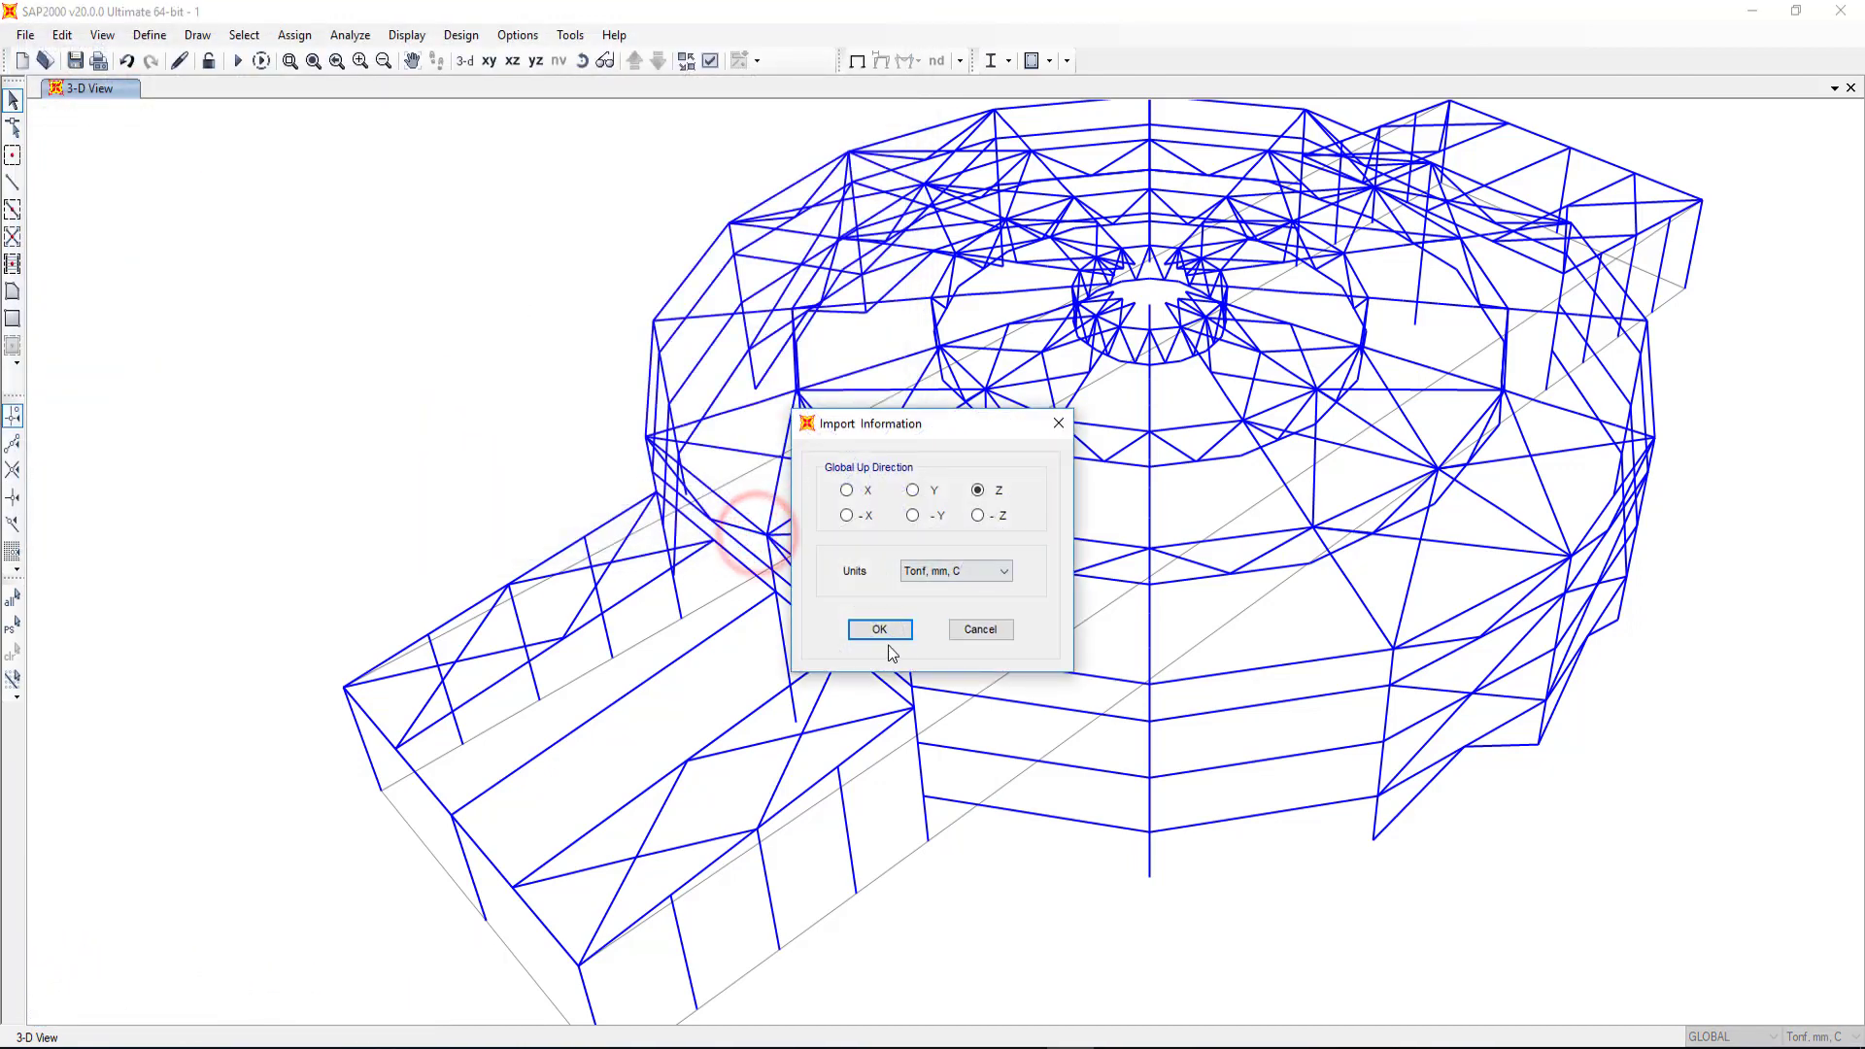
click(879, 630)
click(969, 430)
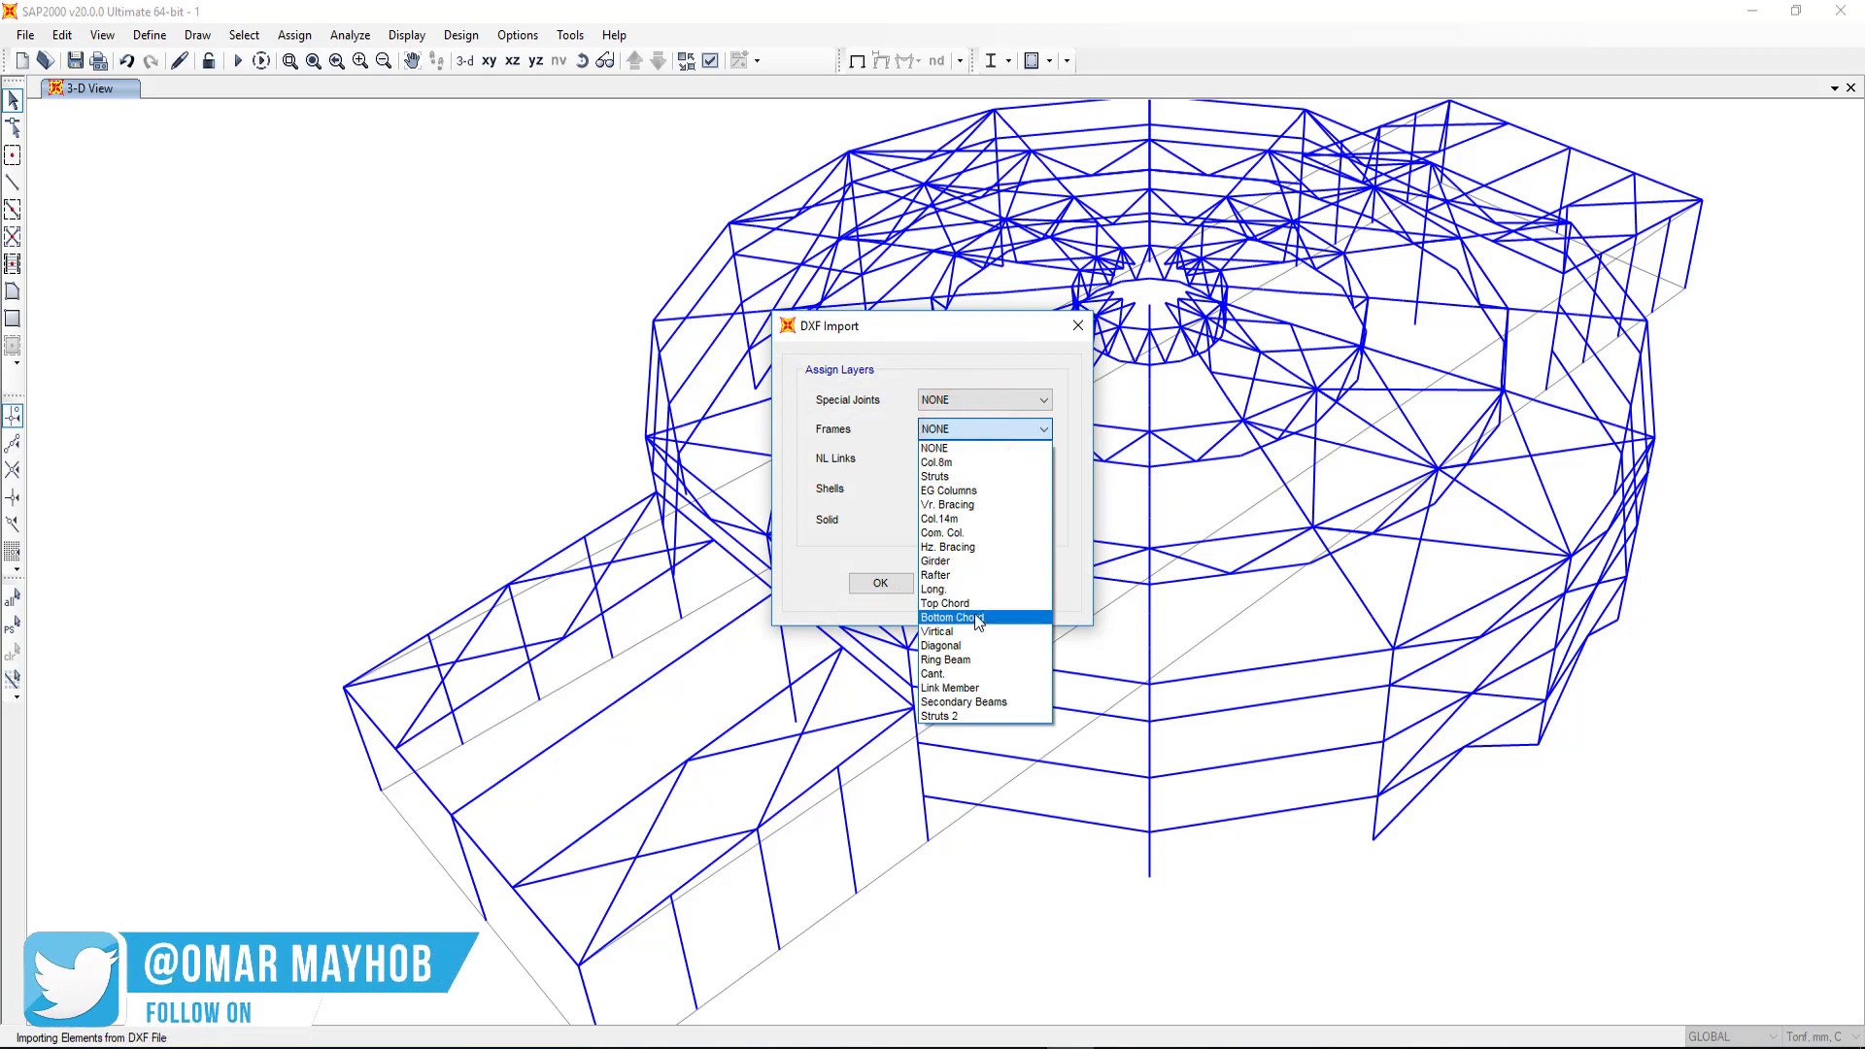
click(976, 619)
click(884, 584)
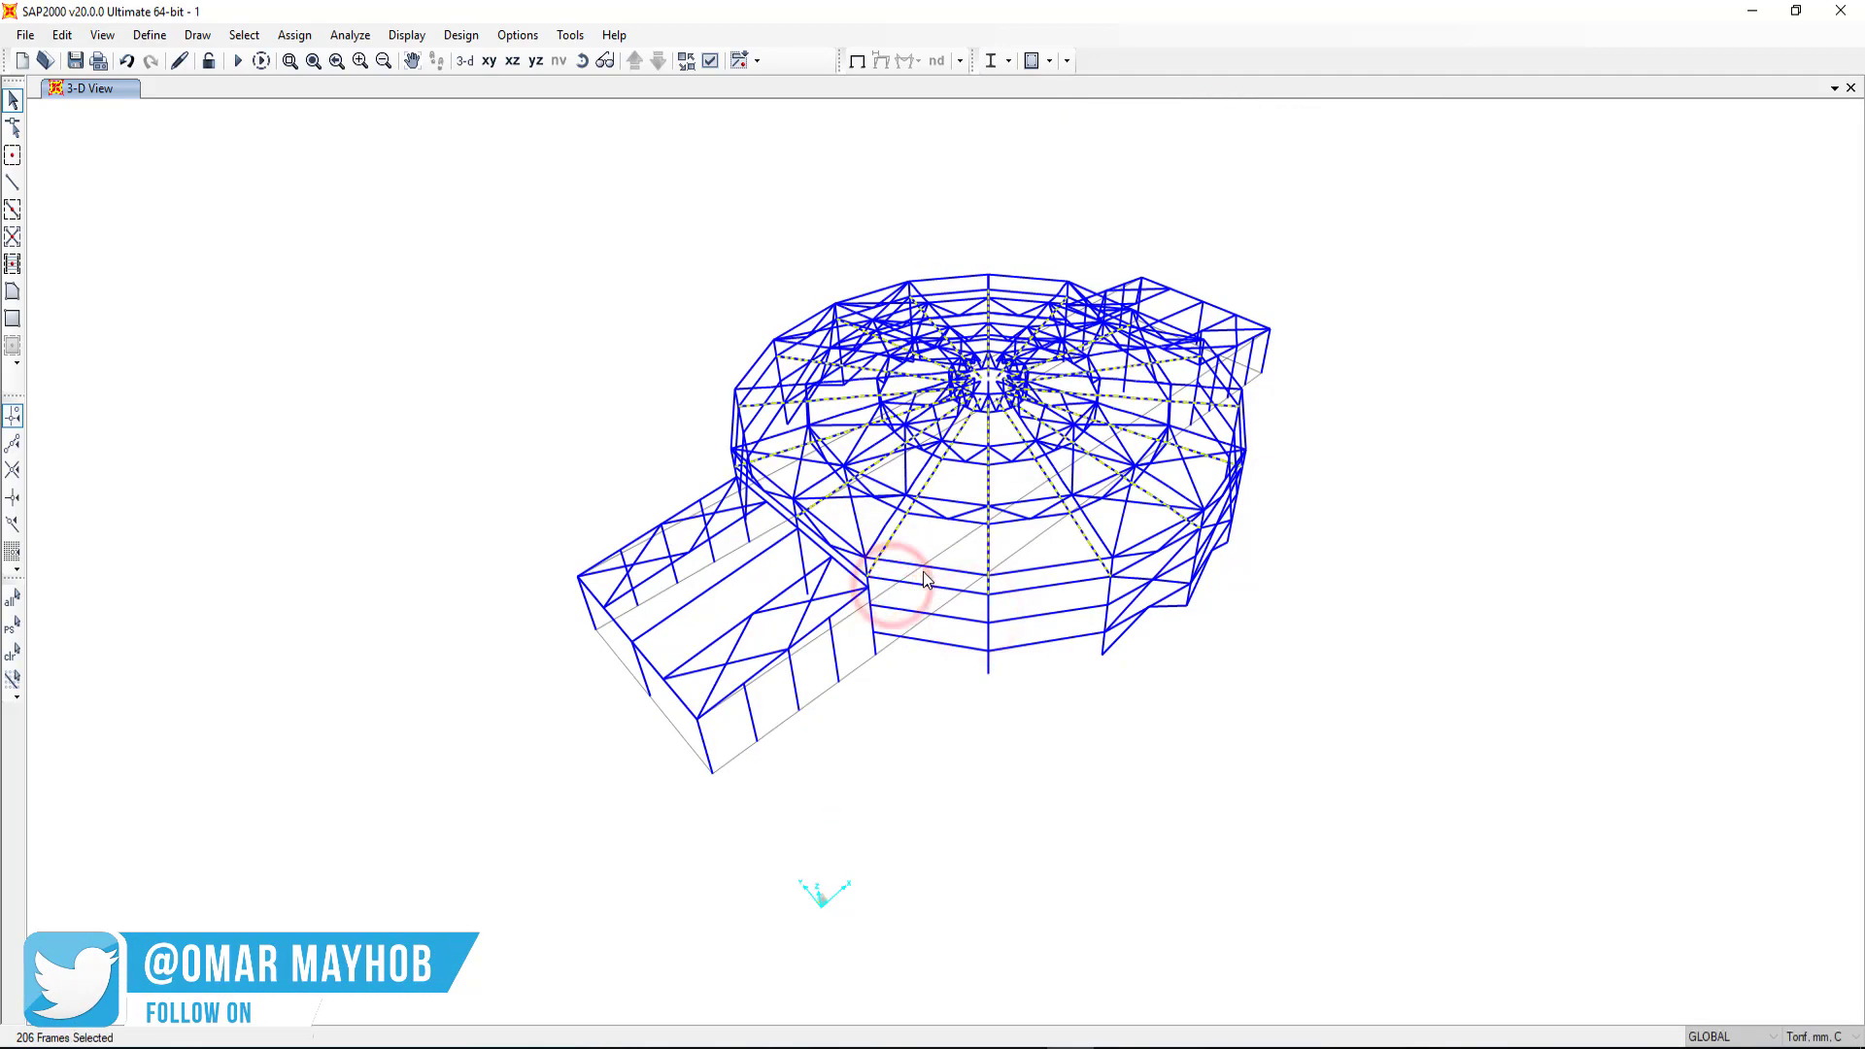
scroll(923, 580, up, 3)
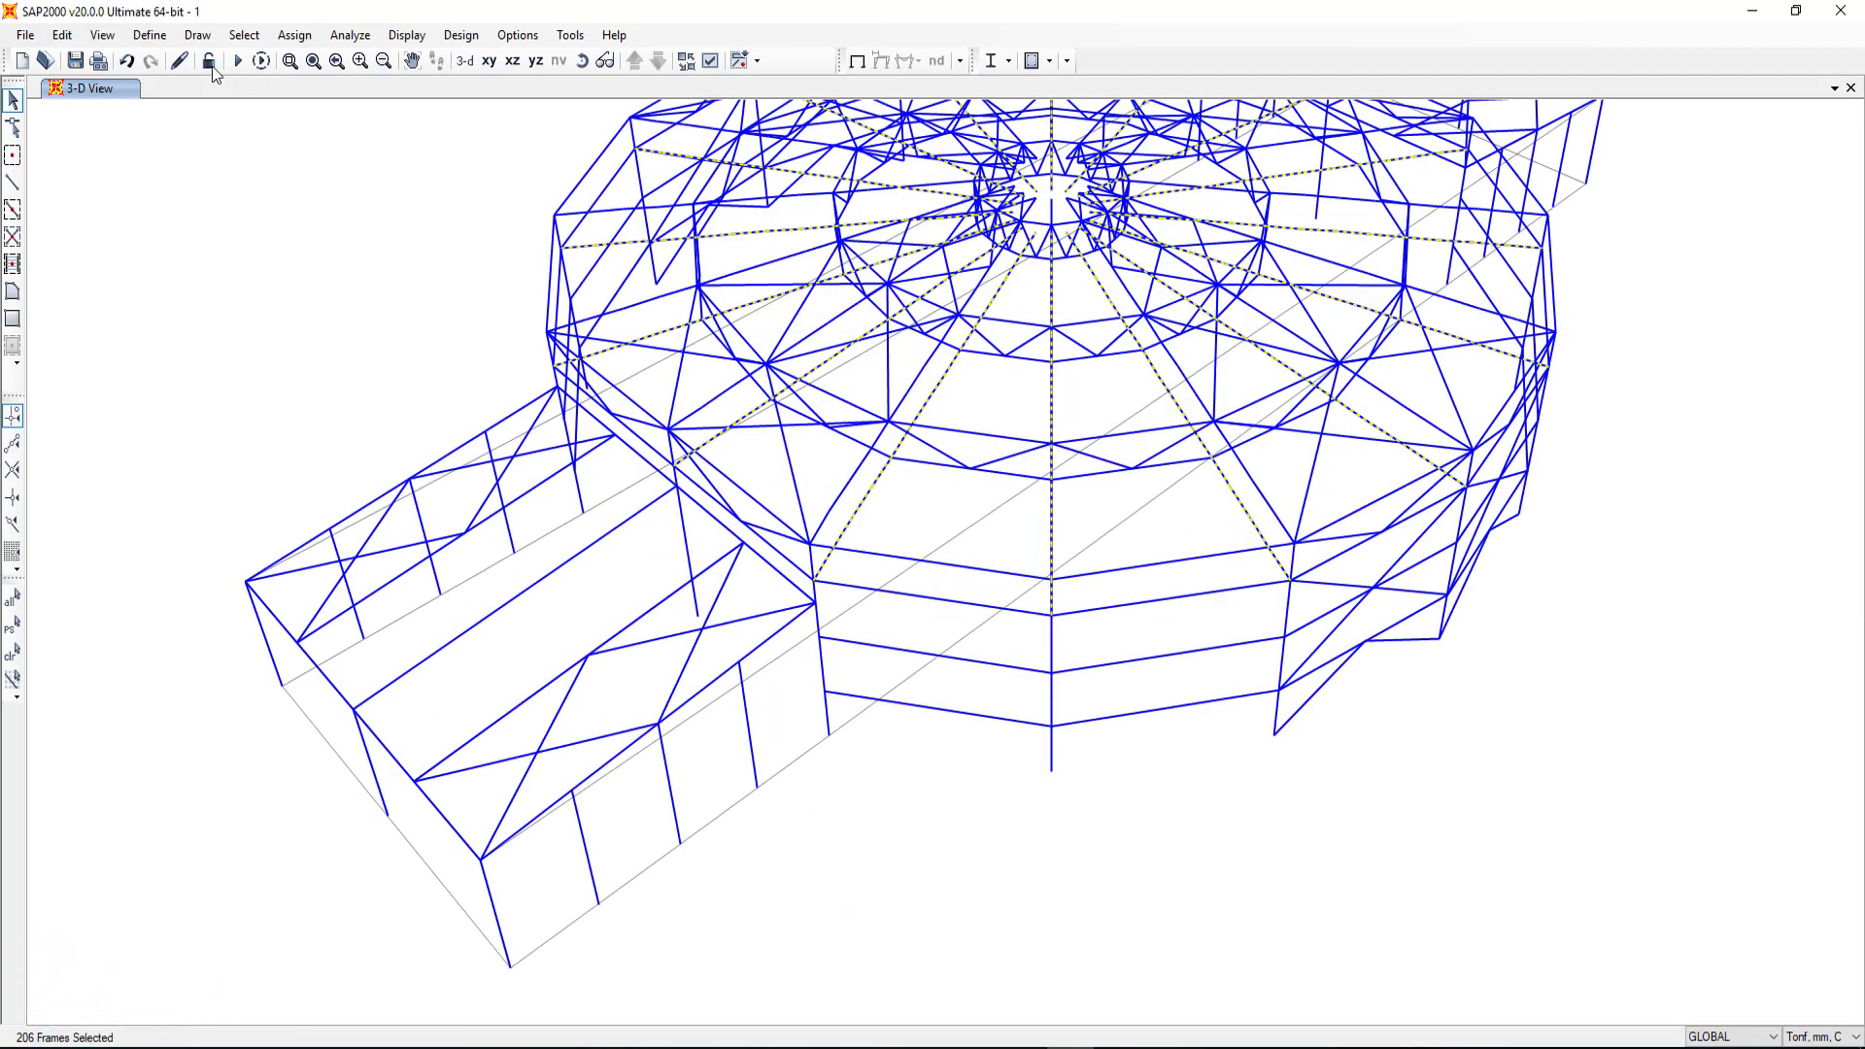
Step: Assign the 206 imported bottom chord frames to the Bottom Chord group
click(294, 35)
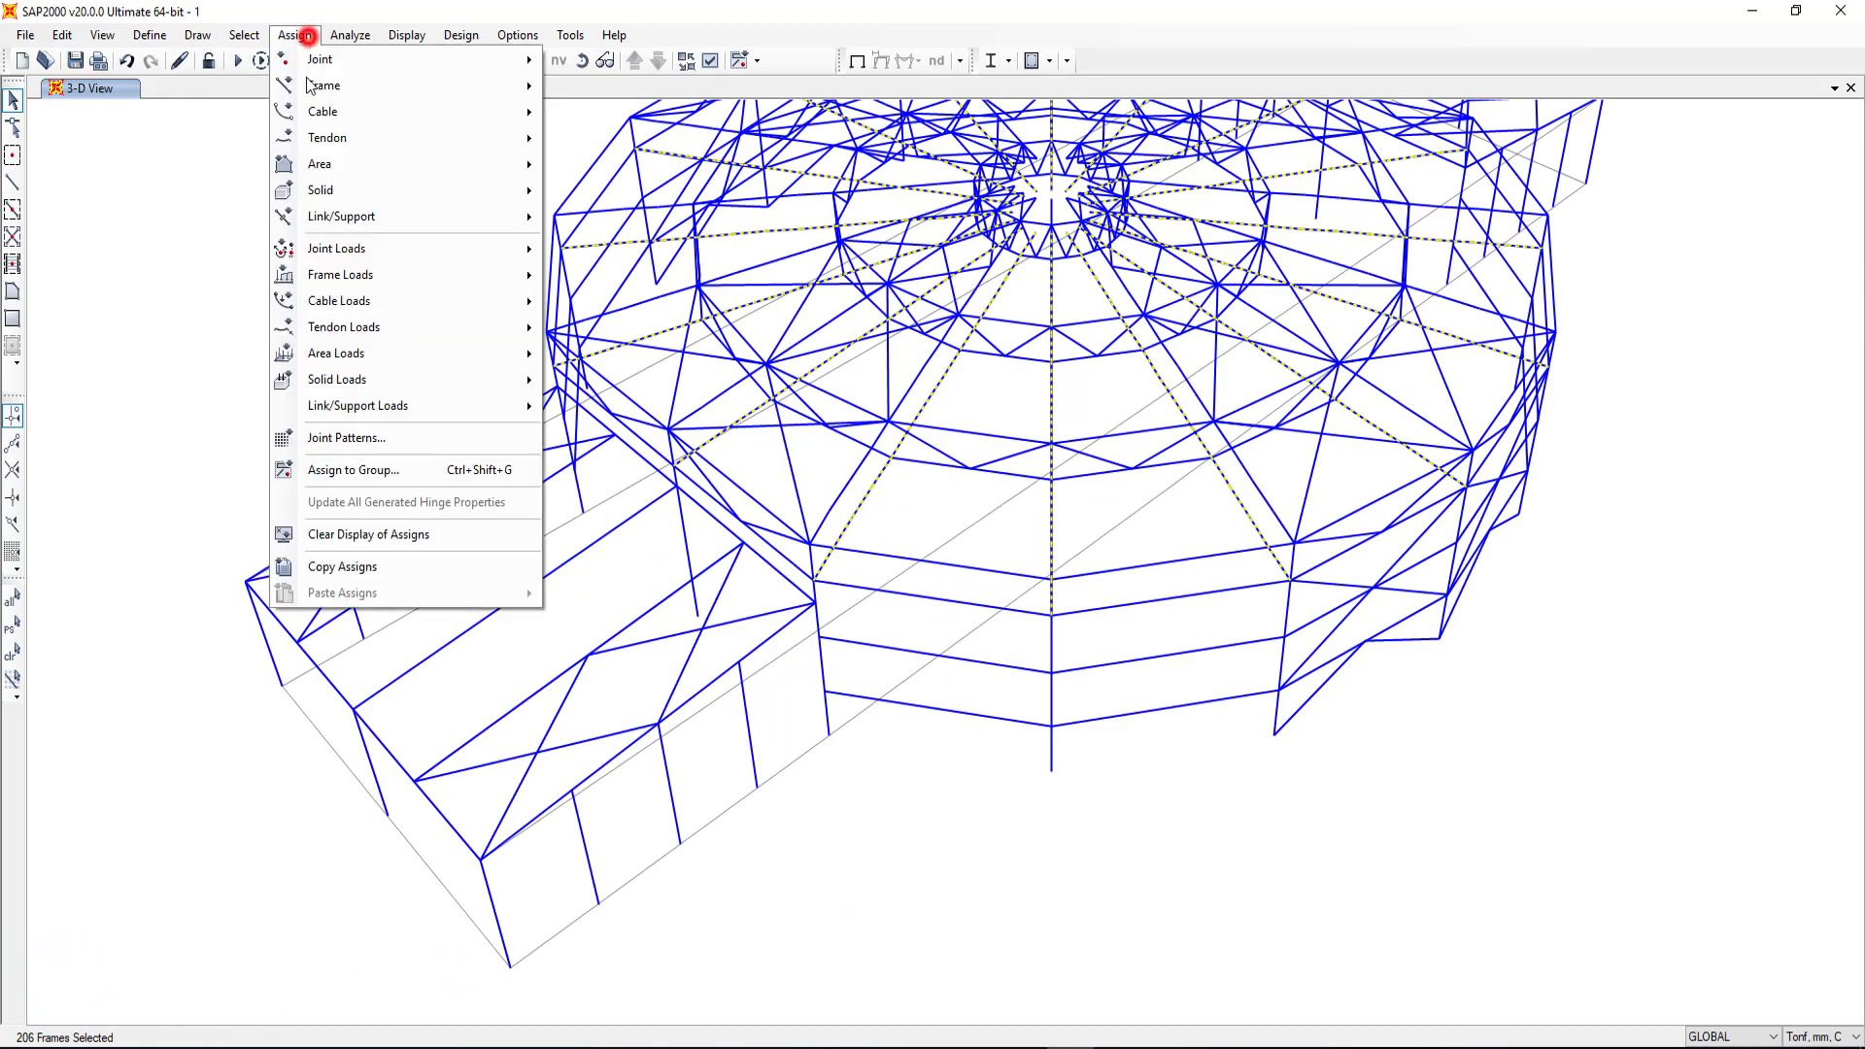
click(378, 469)
scroll(886, 474, down, 4)
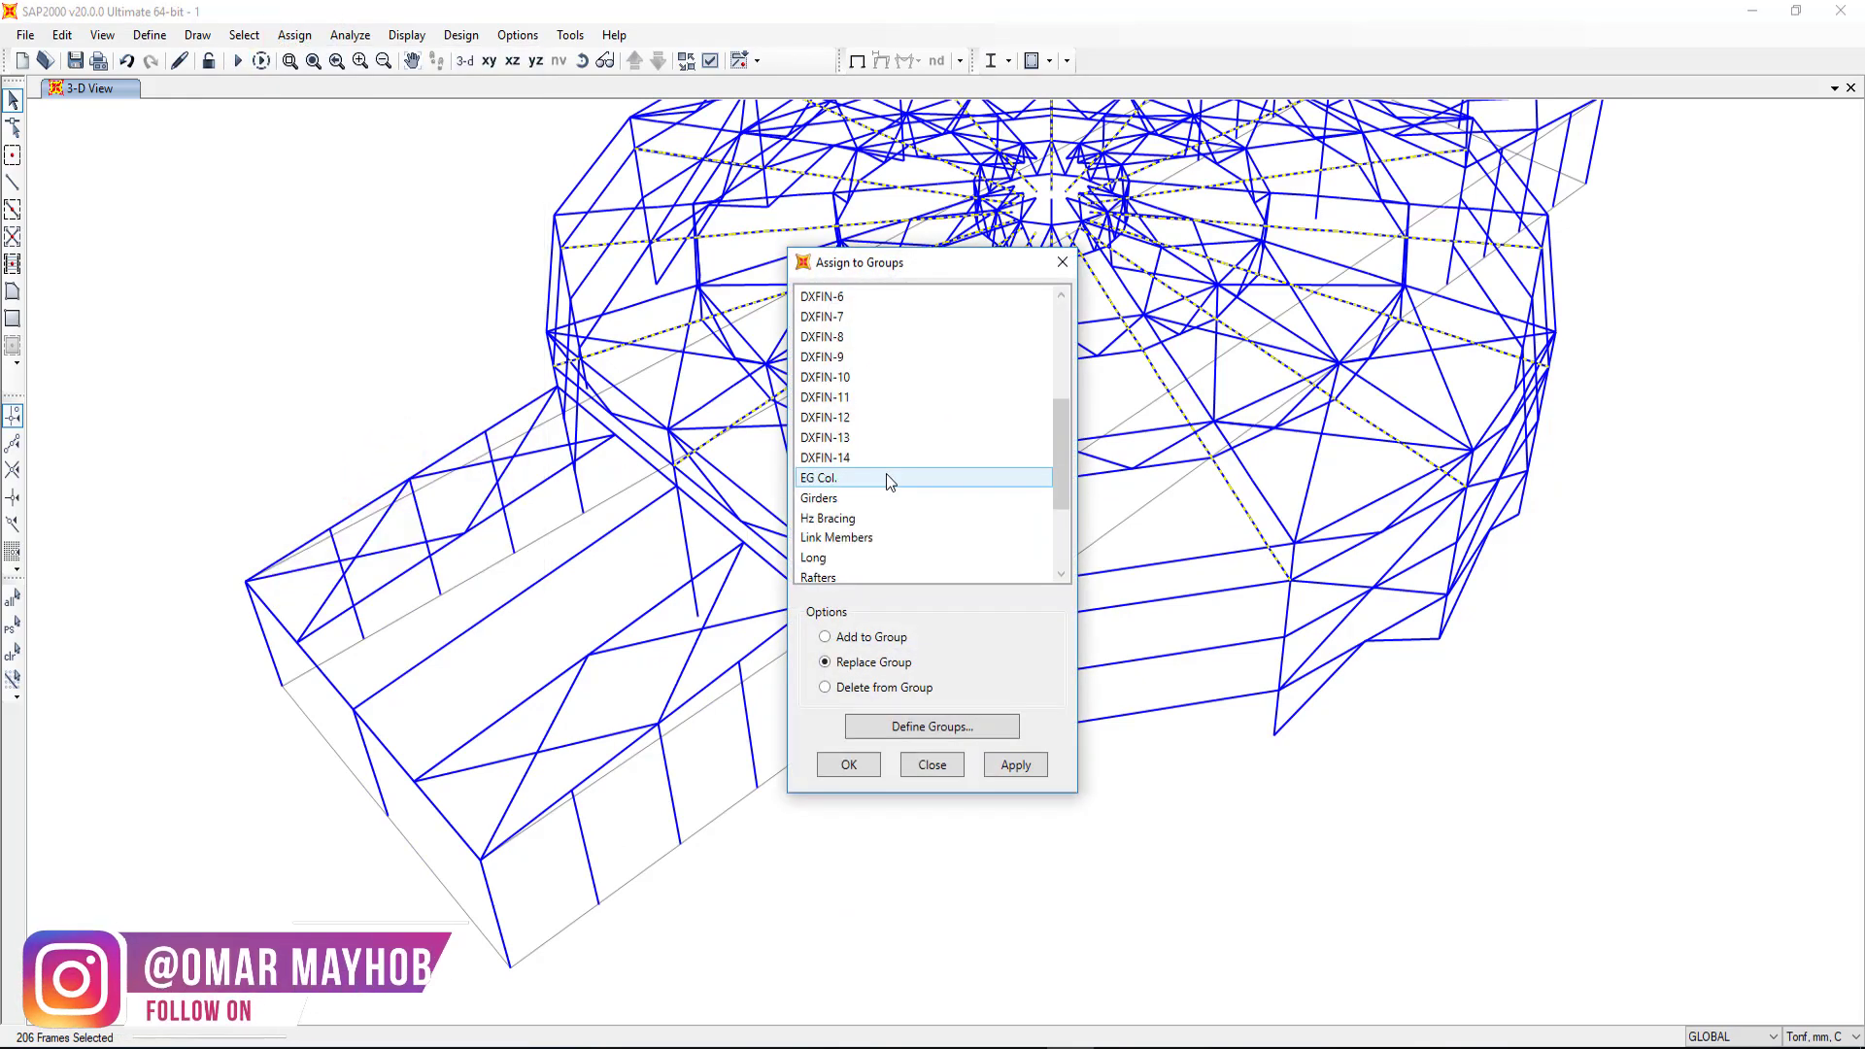
click(886, 475)
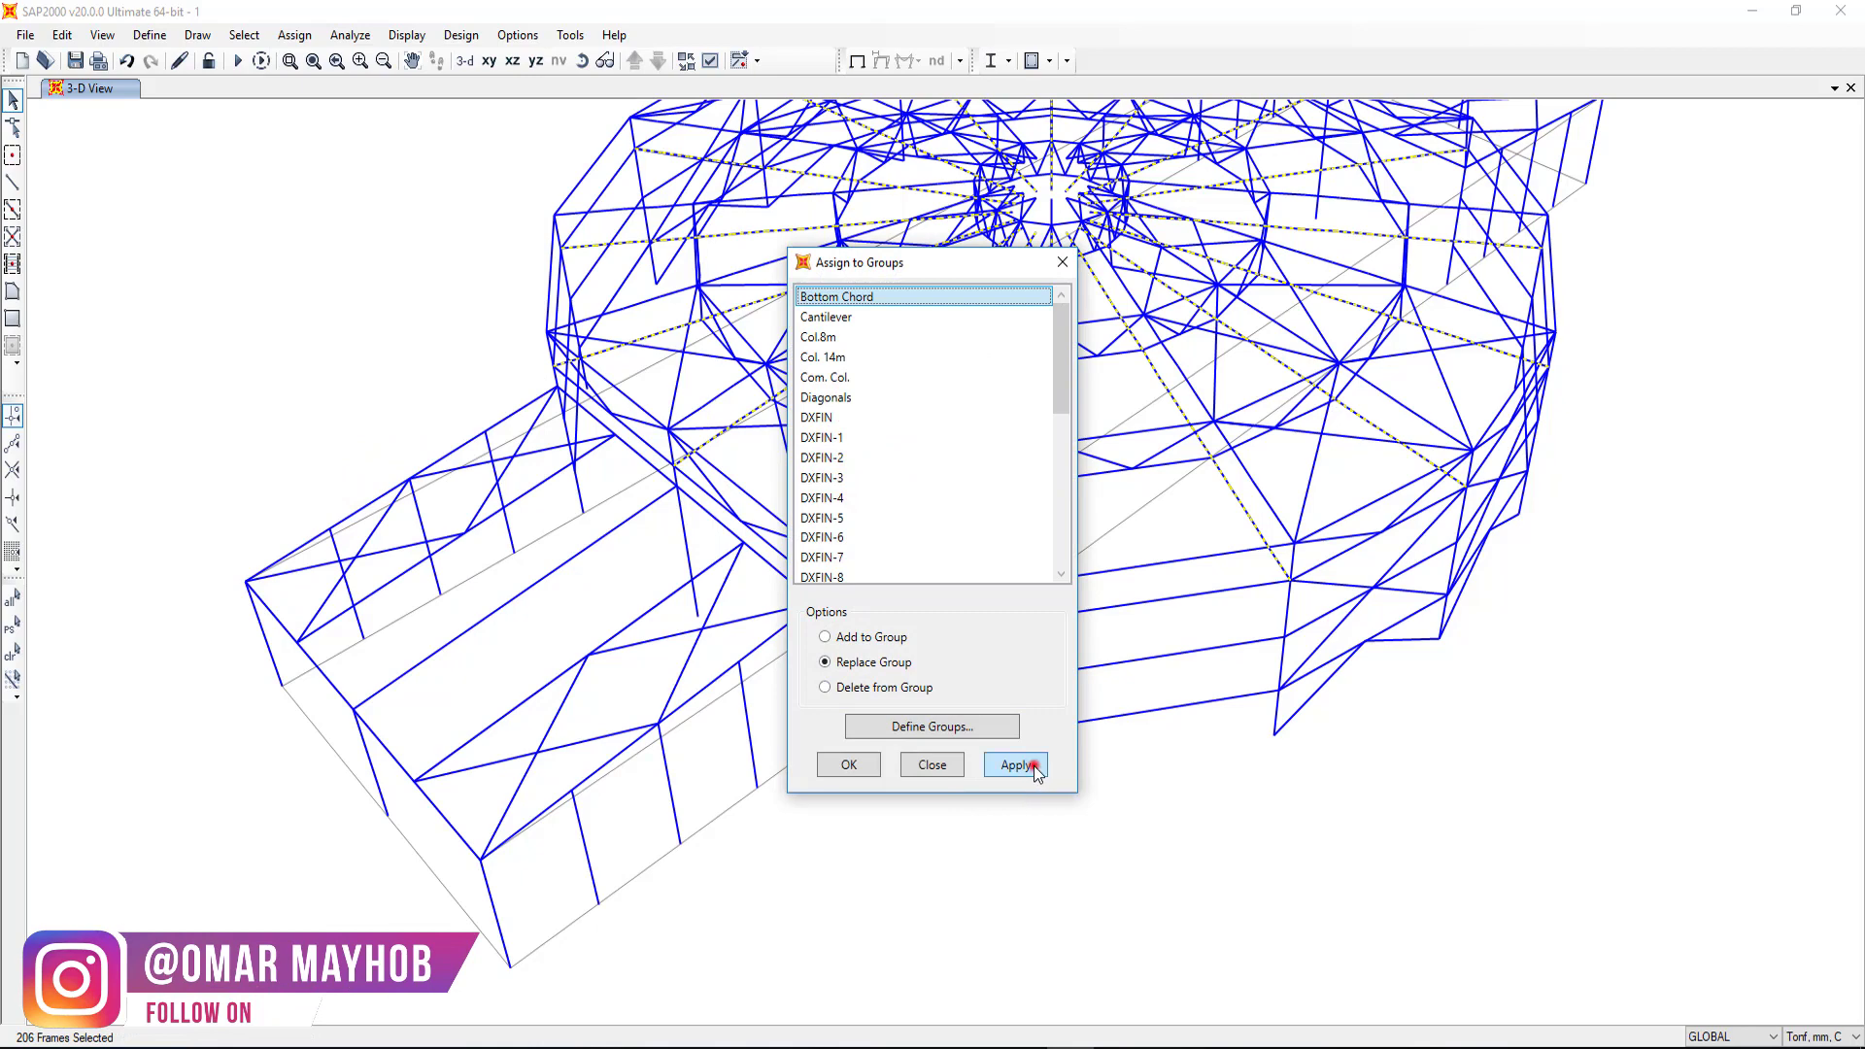
click(853, 765)
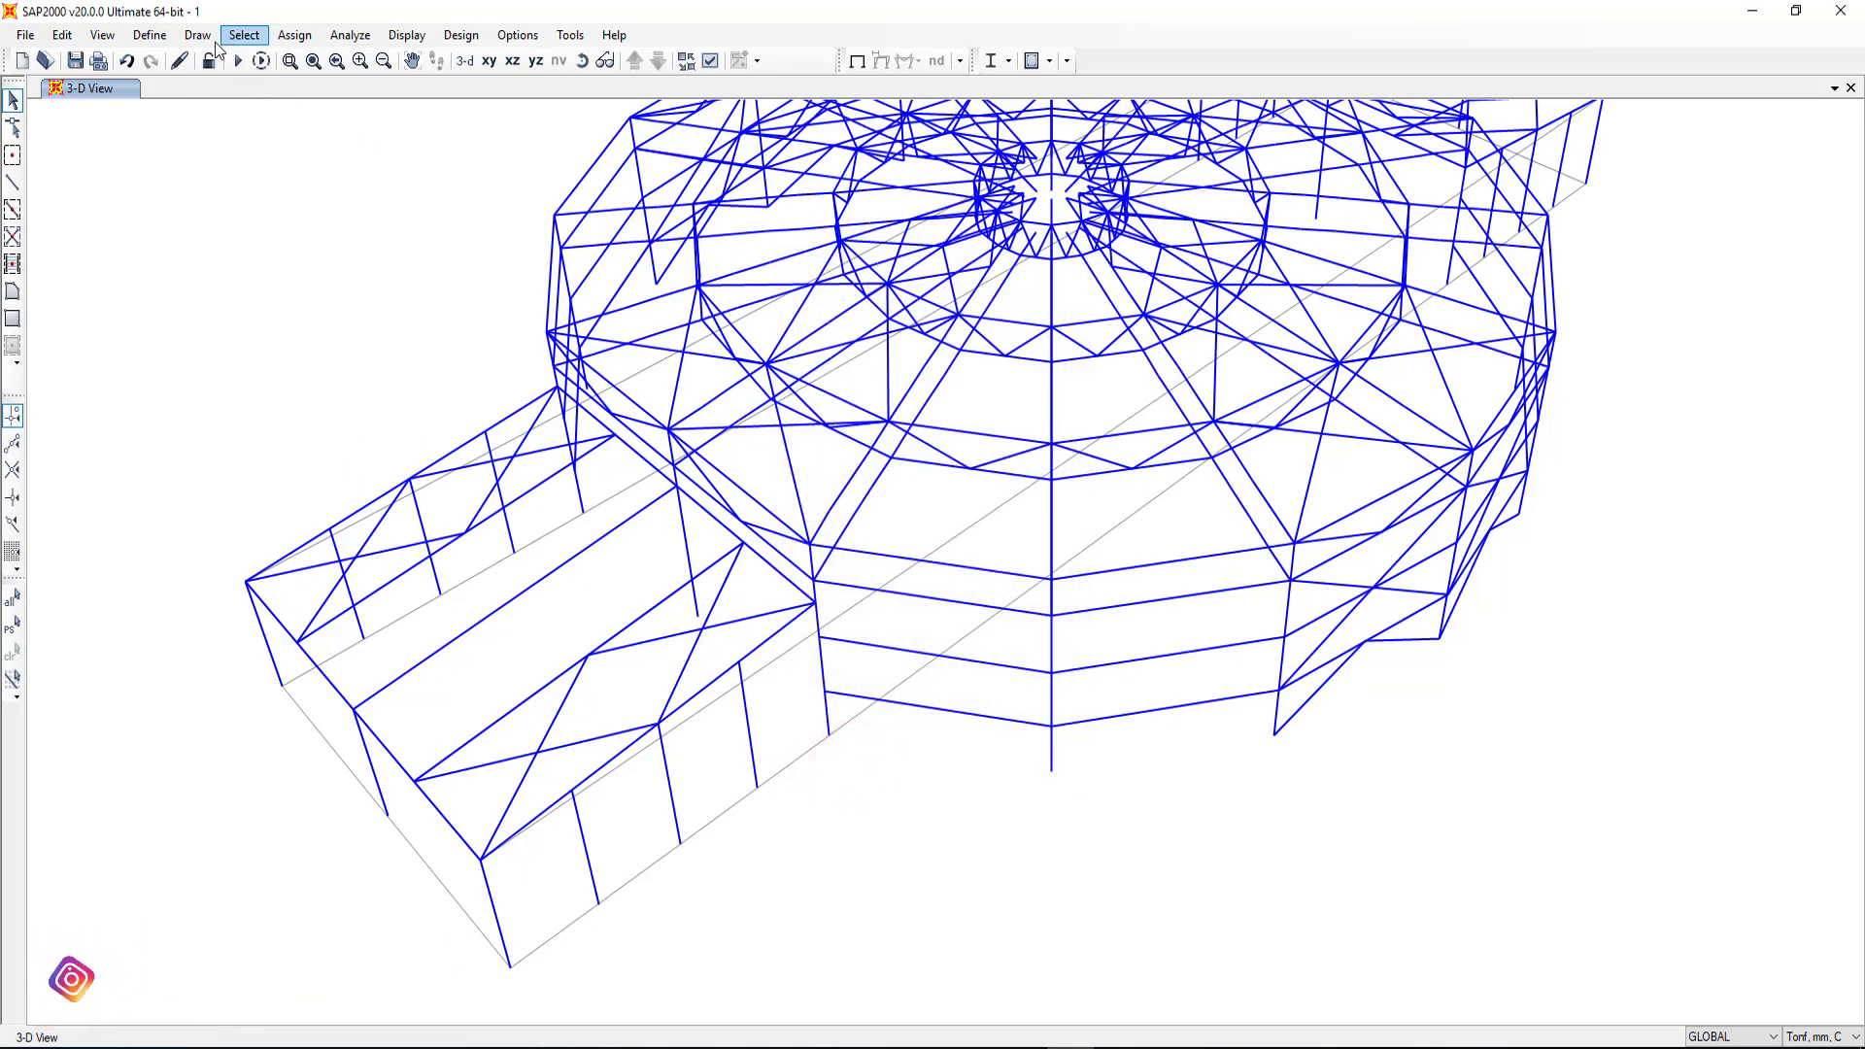
Step: Import another layer of DXF.dxf as 190 new frames
click(33, 37)
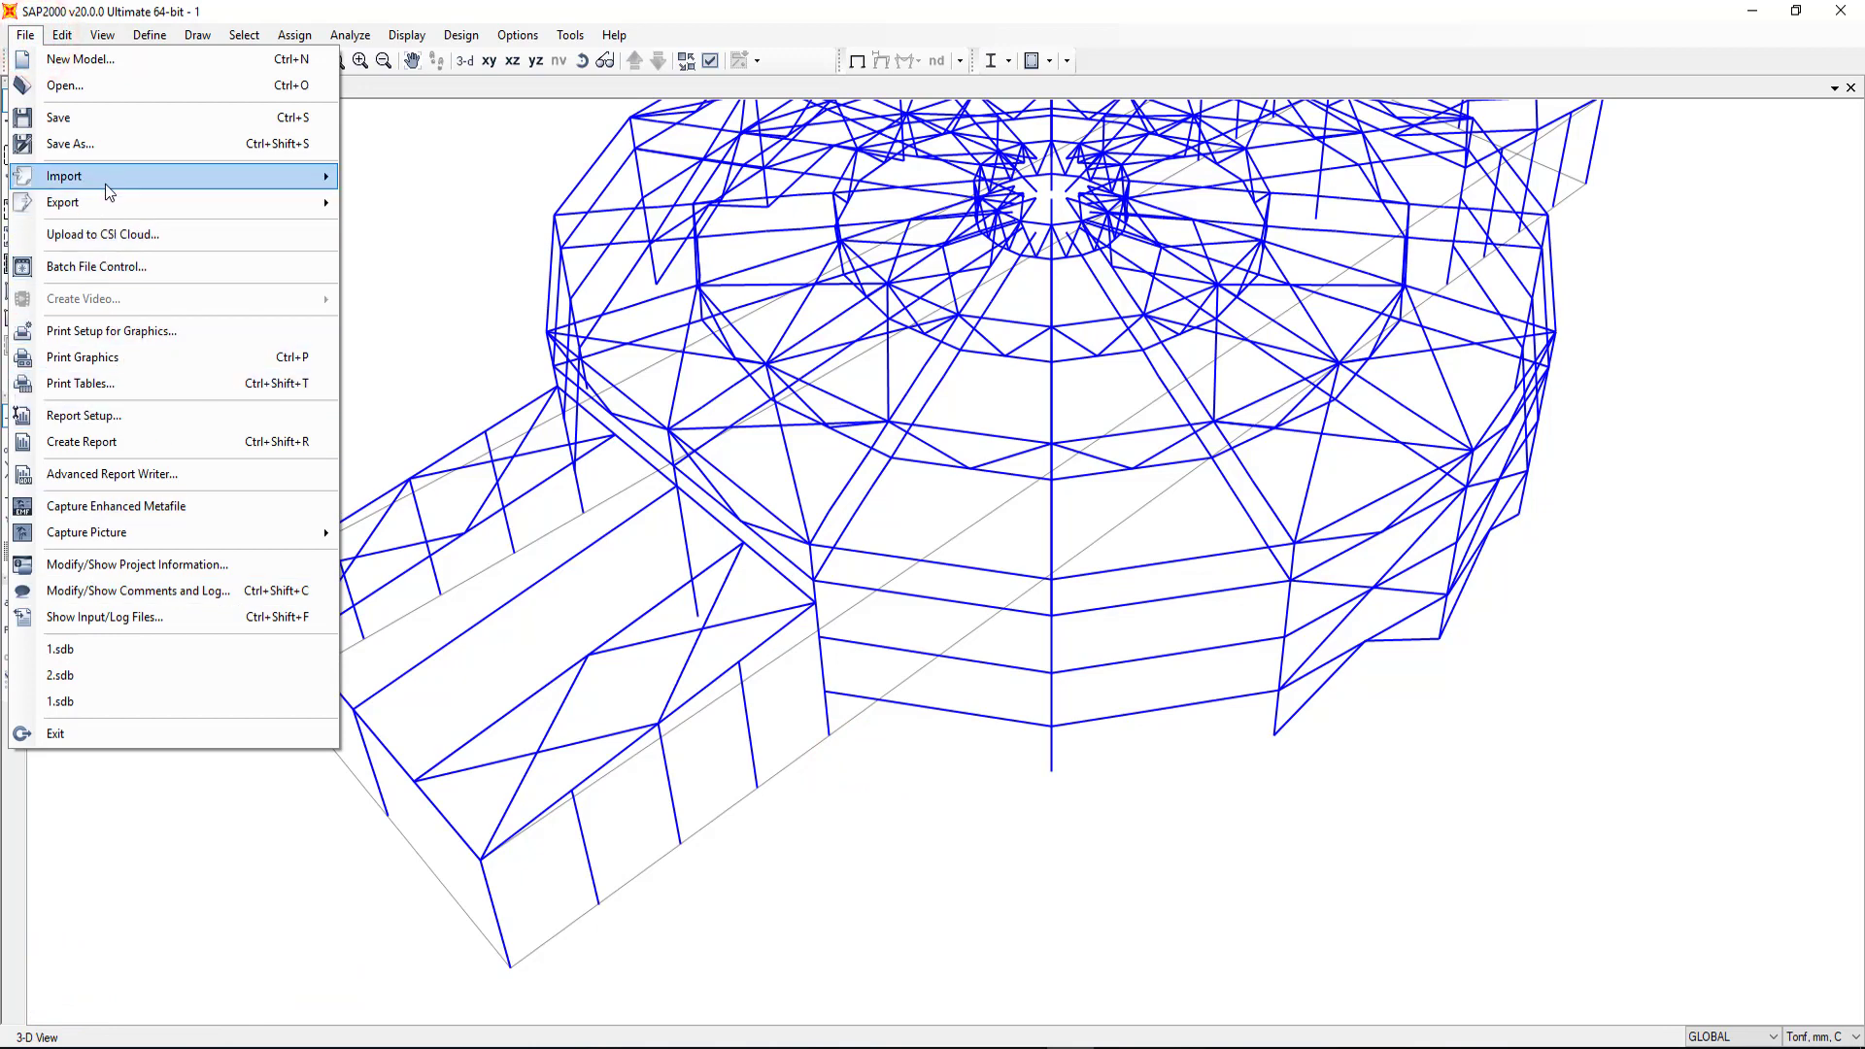
mouse_move(64, 177)
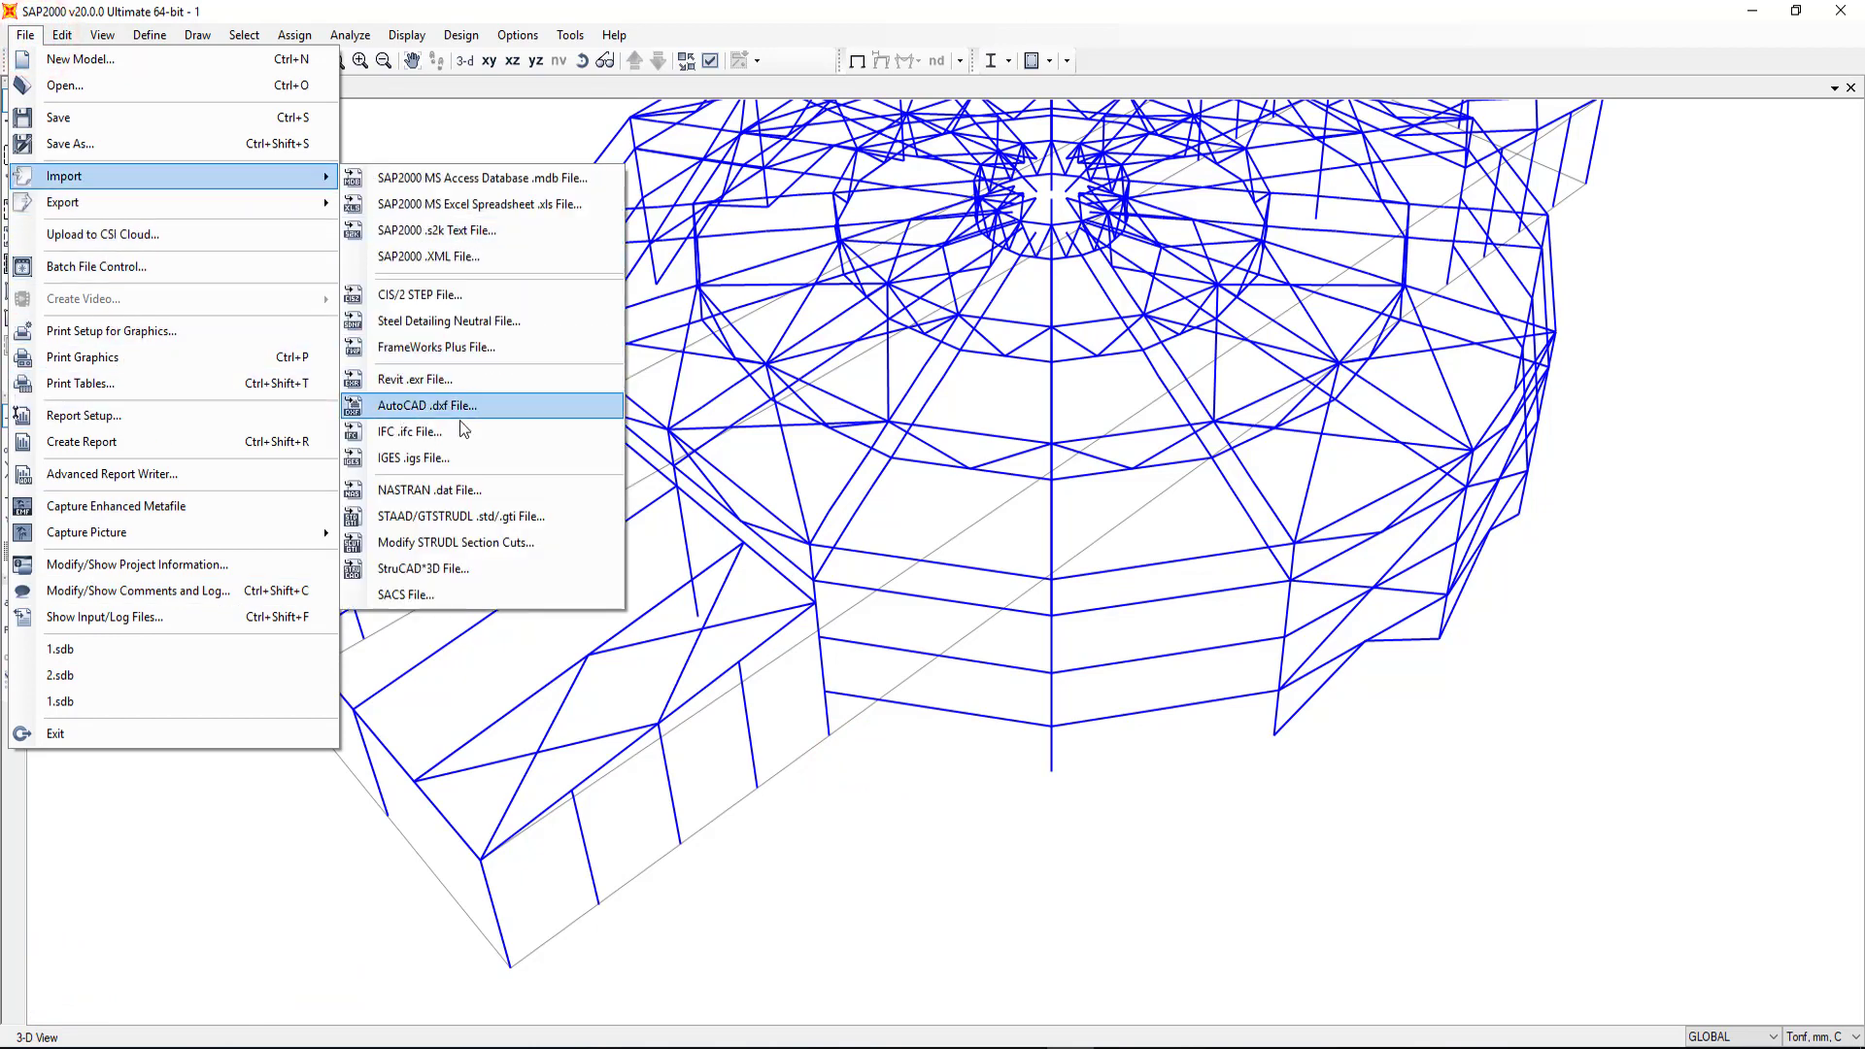
click(458, 405)
click(458, 208)
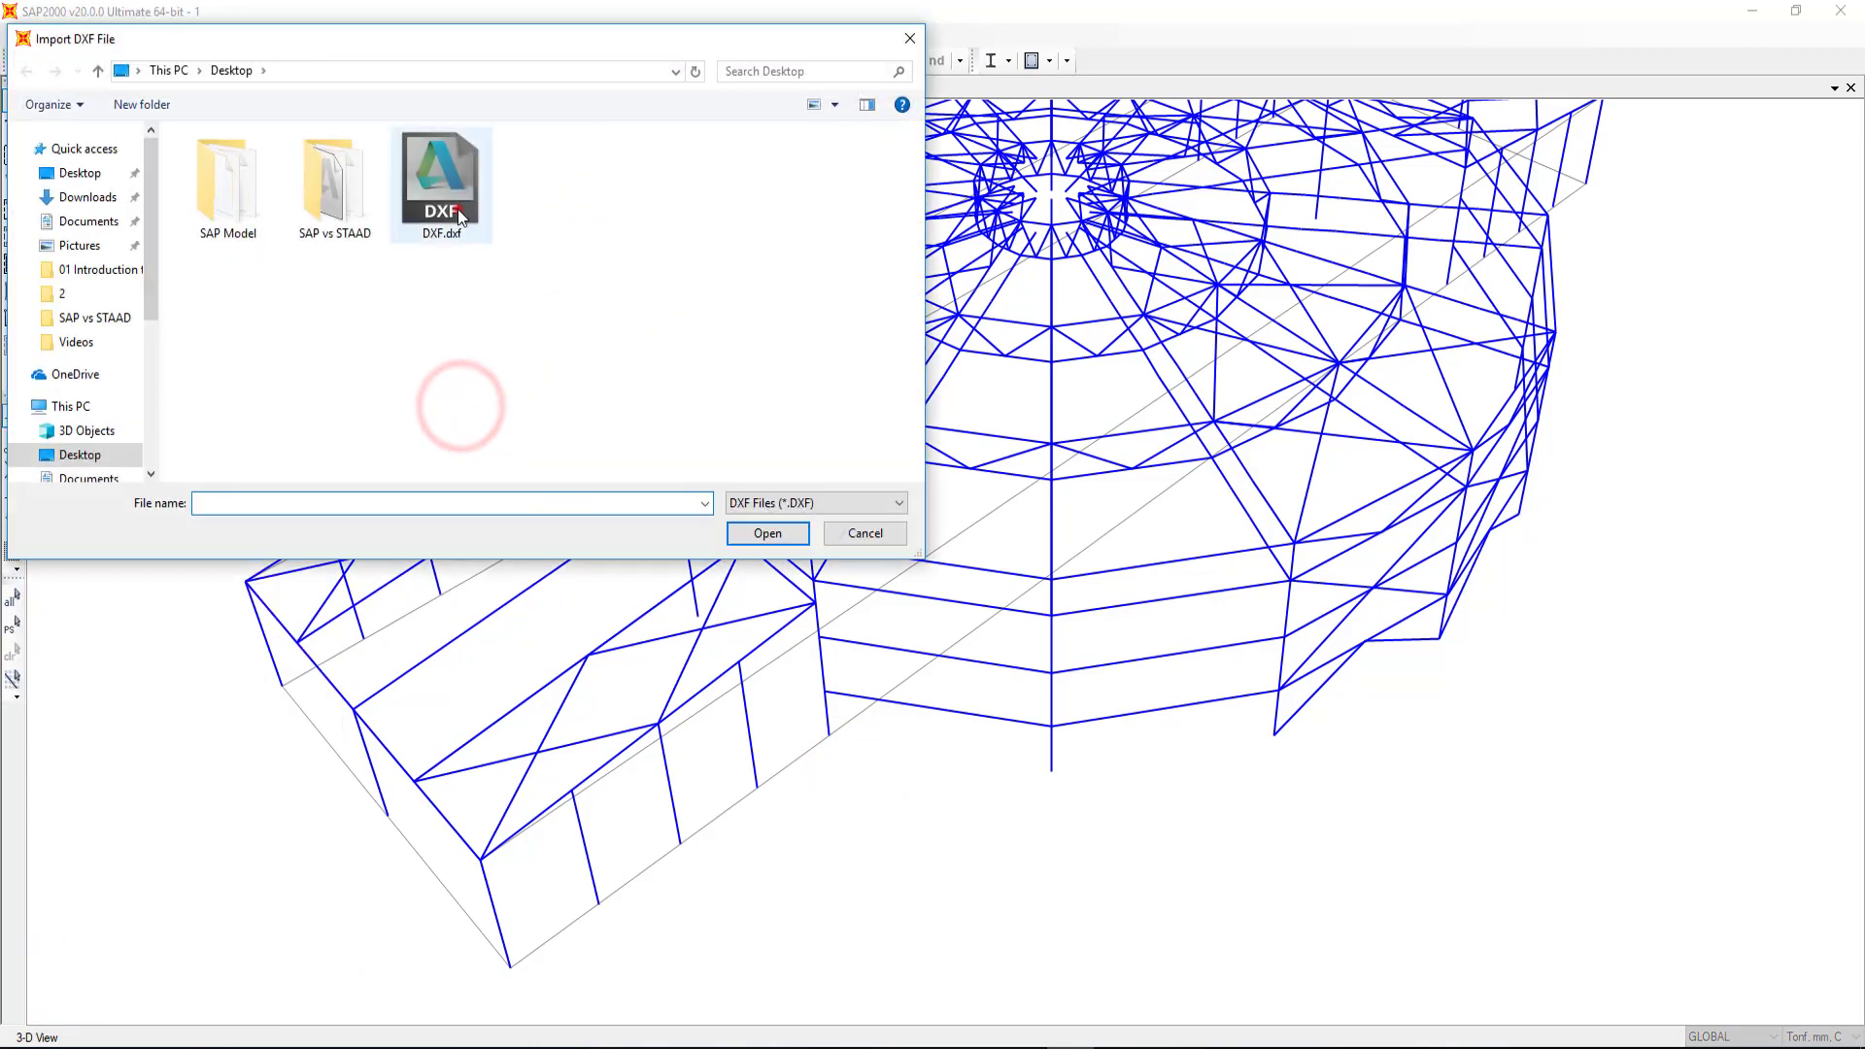
click(800, 534)
click(869, 629)
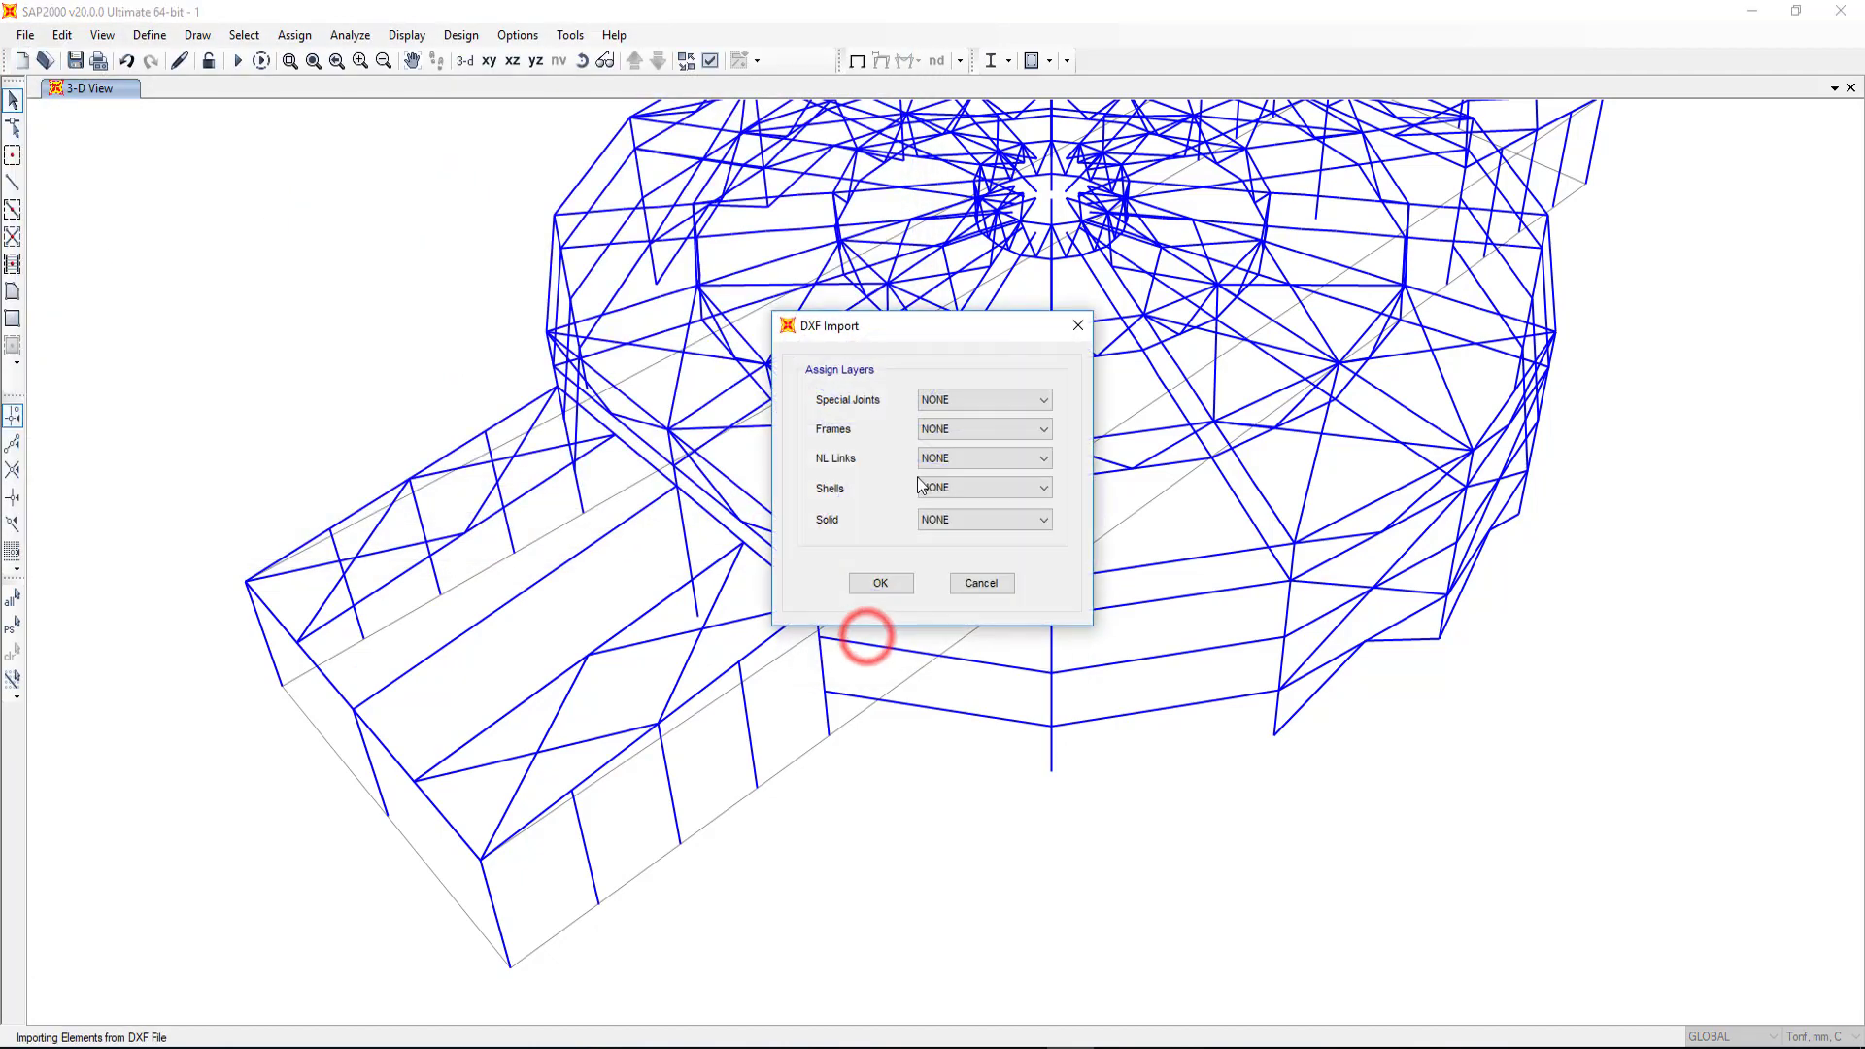
click(975, 430)
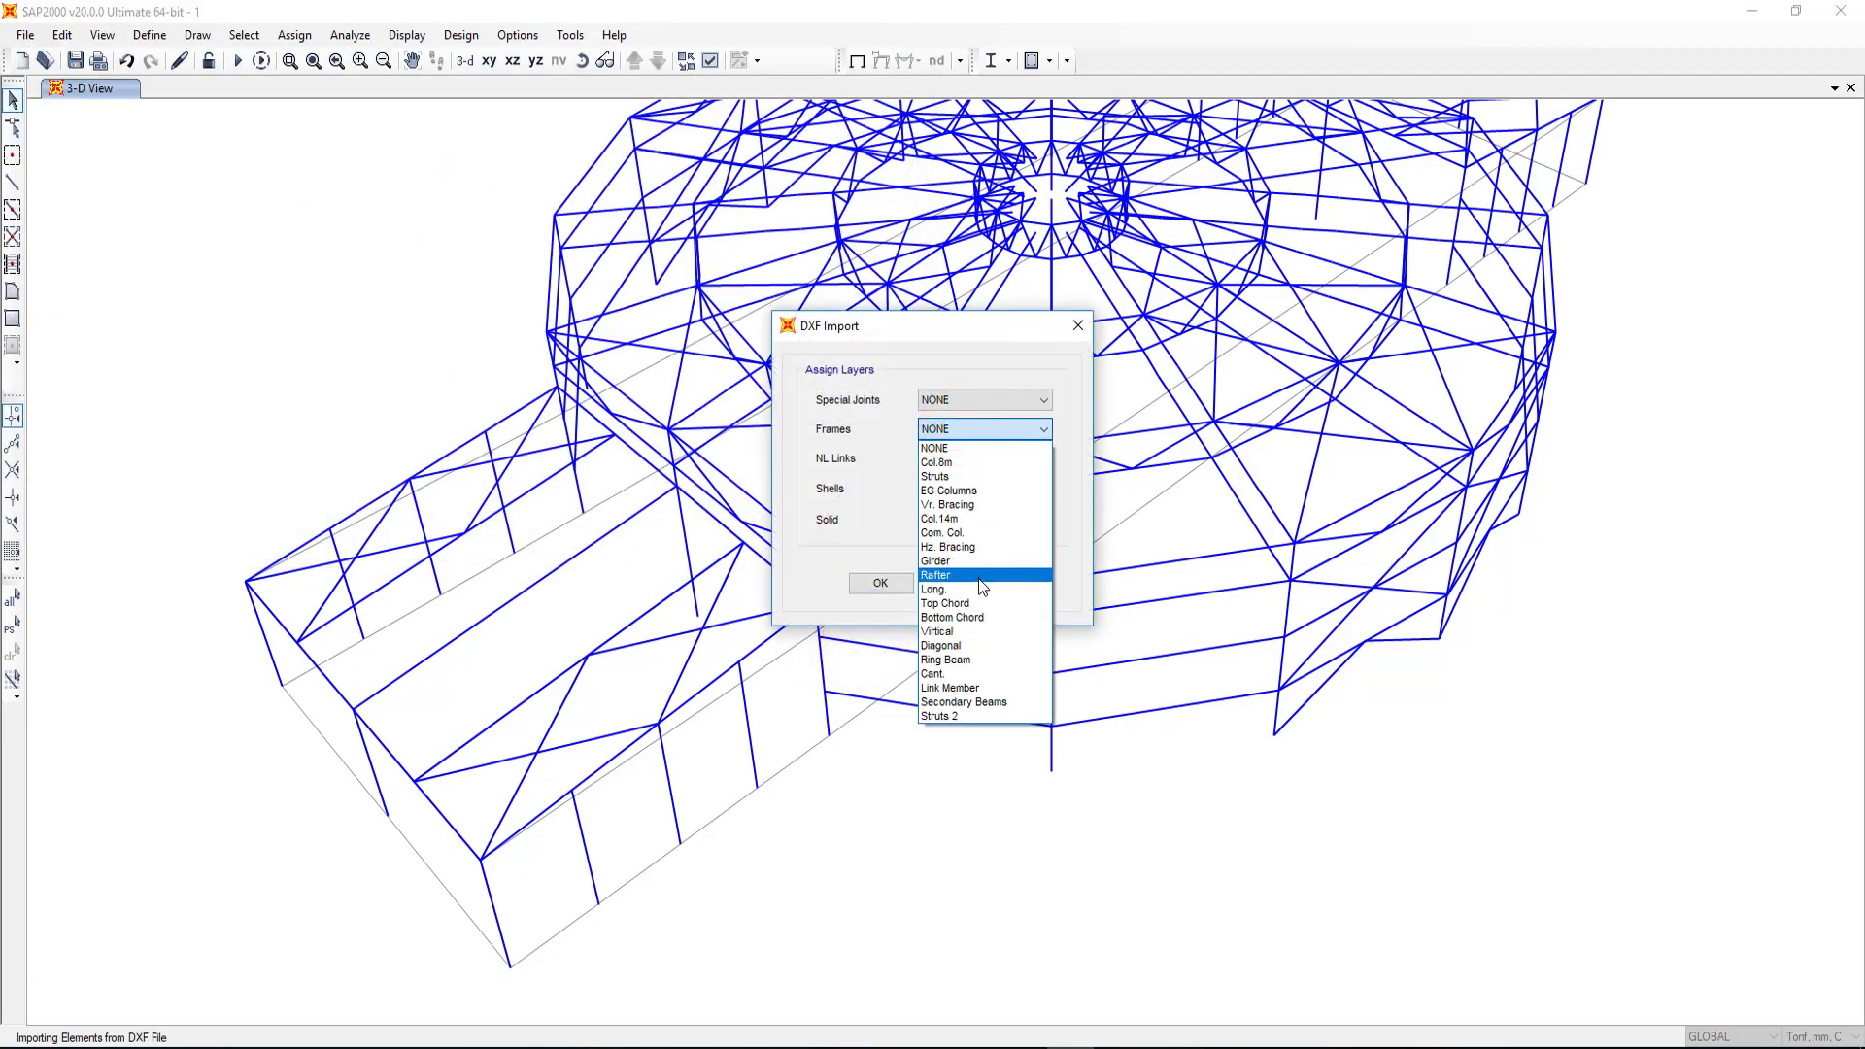
click(982, 627)
click(900, 586)
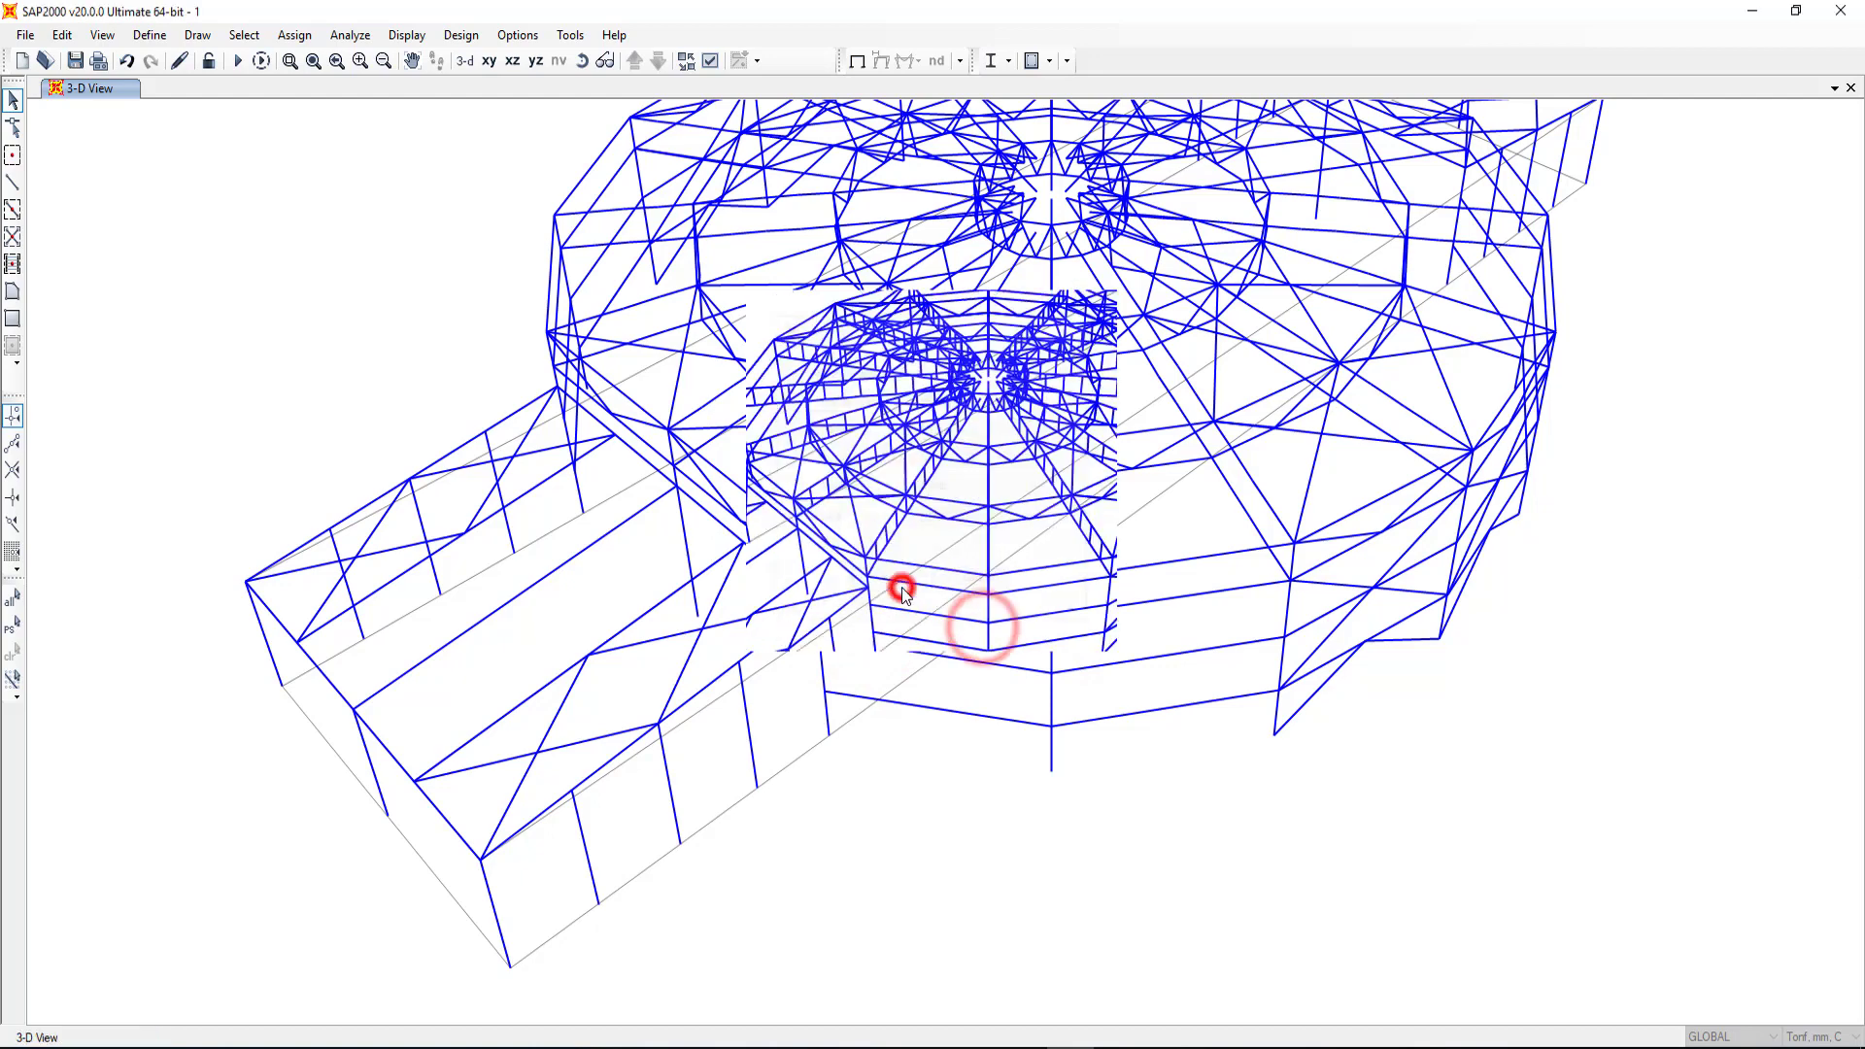
Step: Assign the 190 imported frames to the Vertical group
click(293, 36)
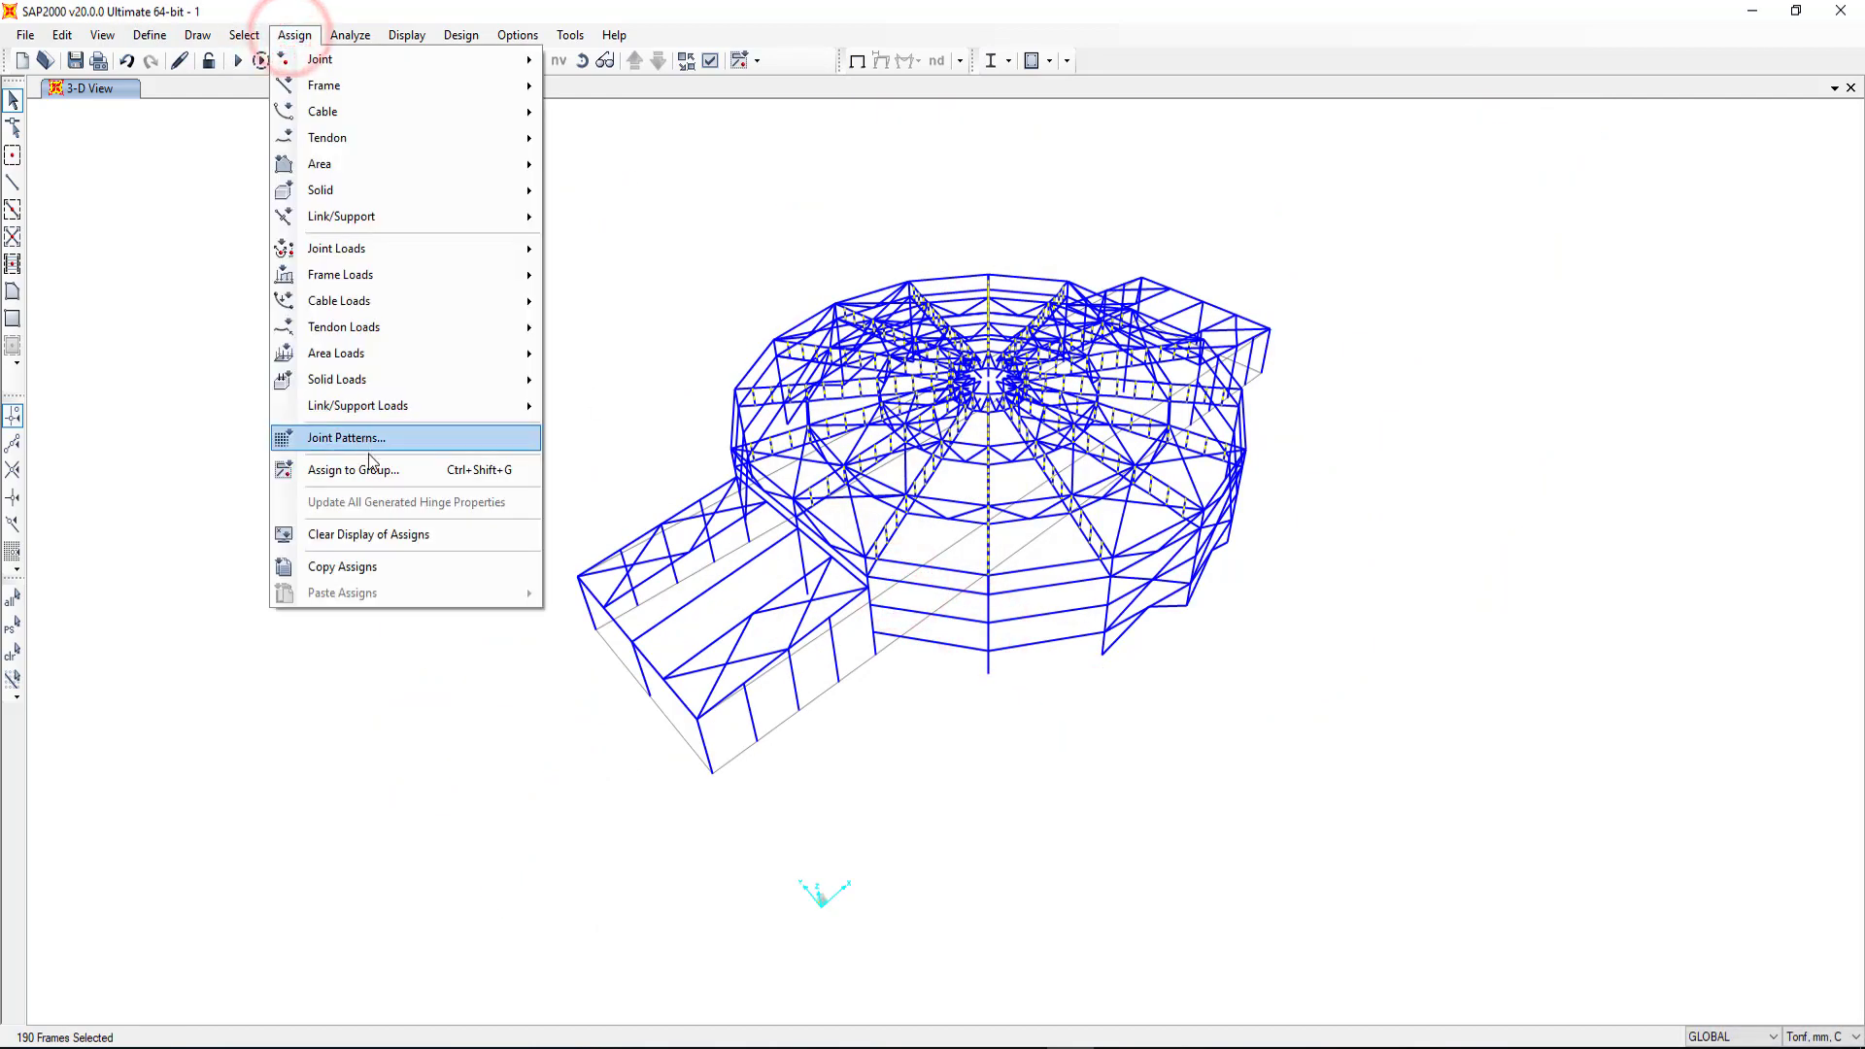
click(370, 462)
click(920, 417)
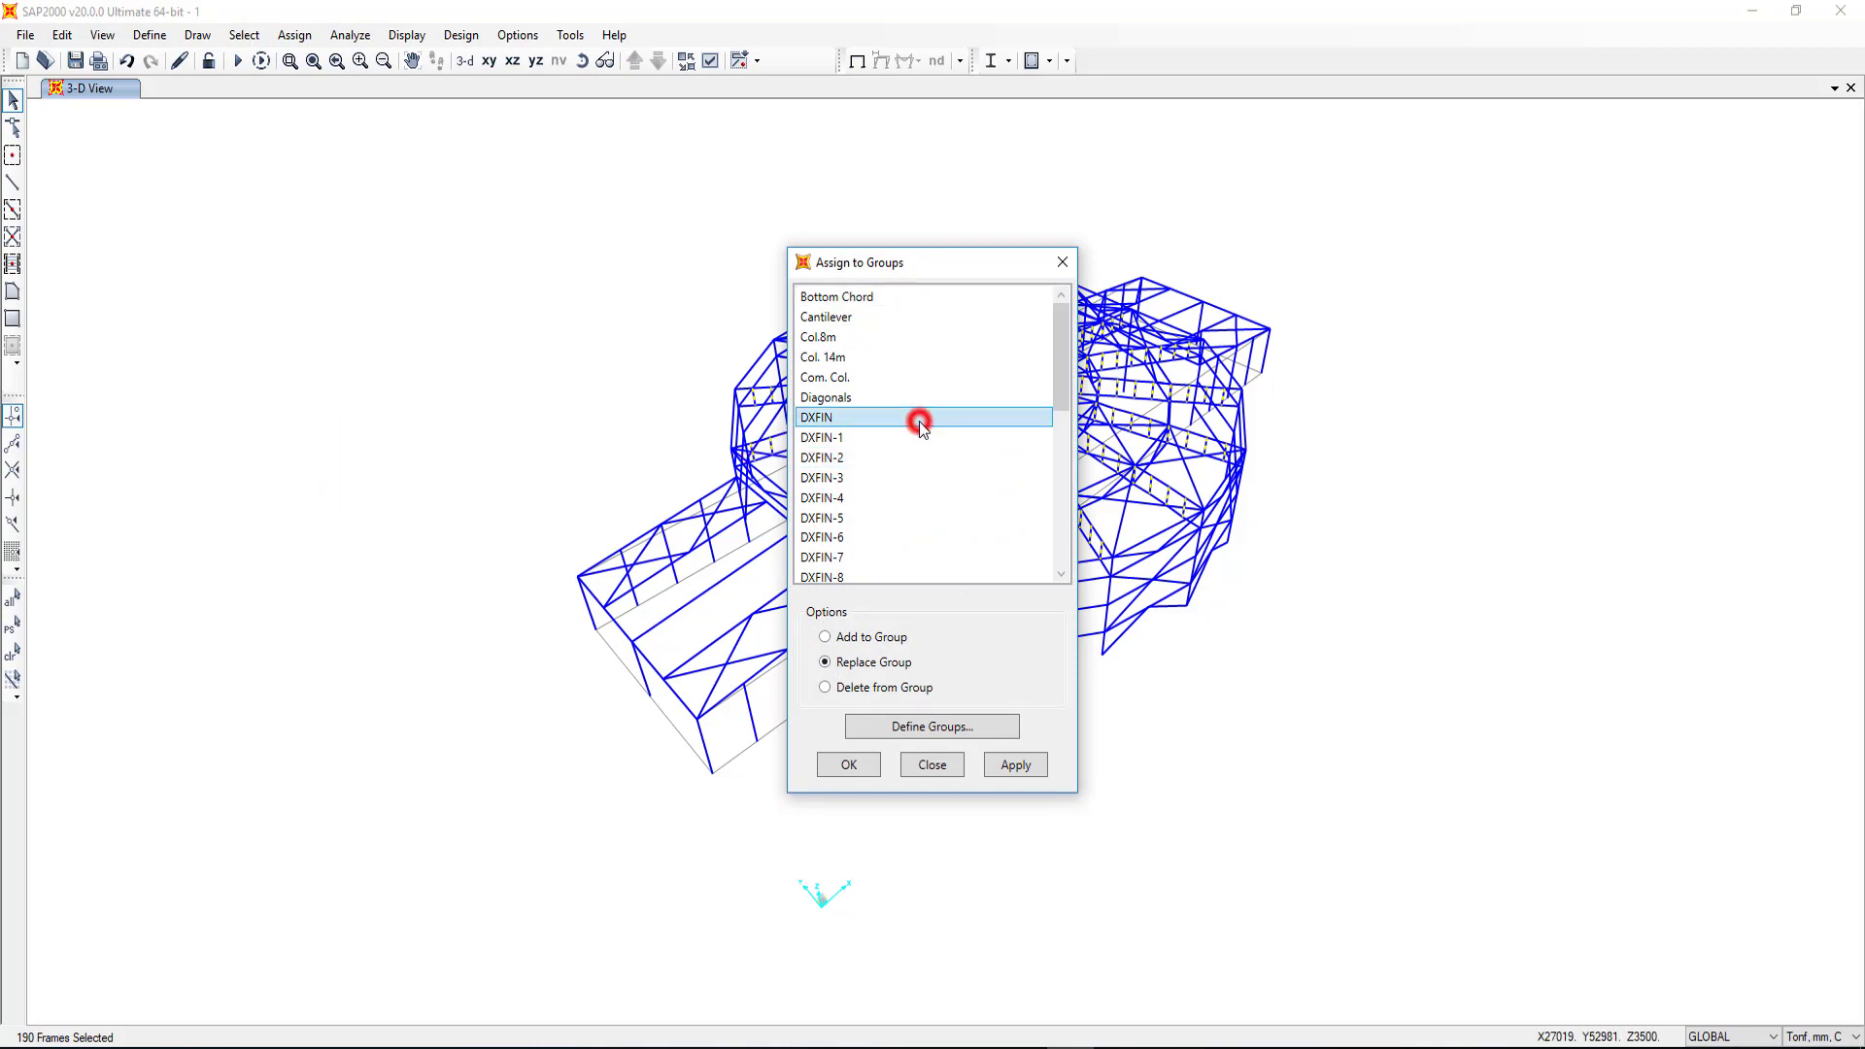
key(v)
click(1018, 765)
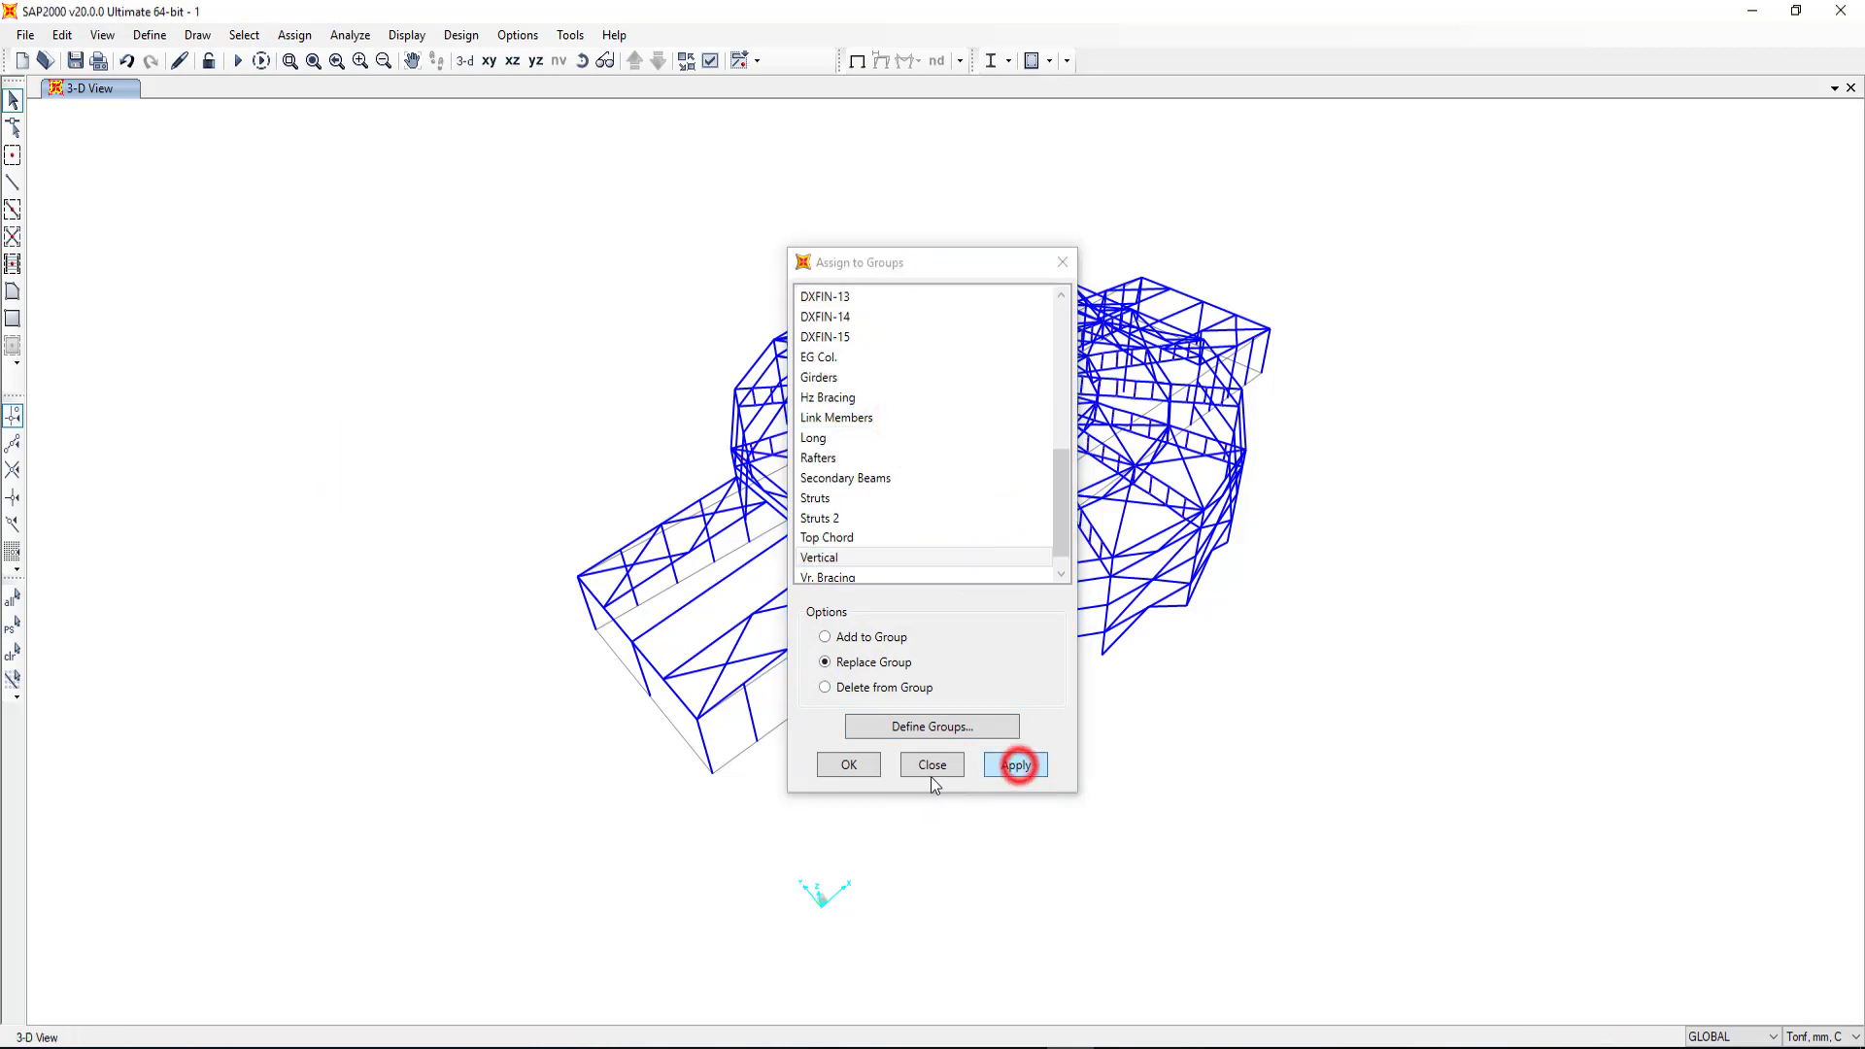
click(865, 765)
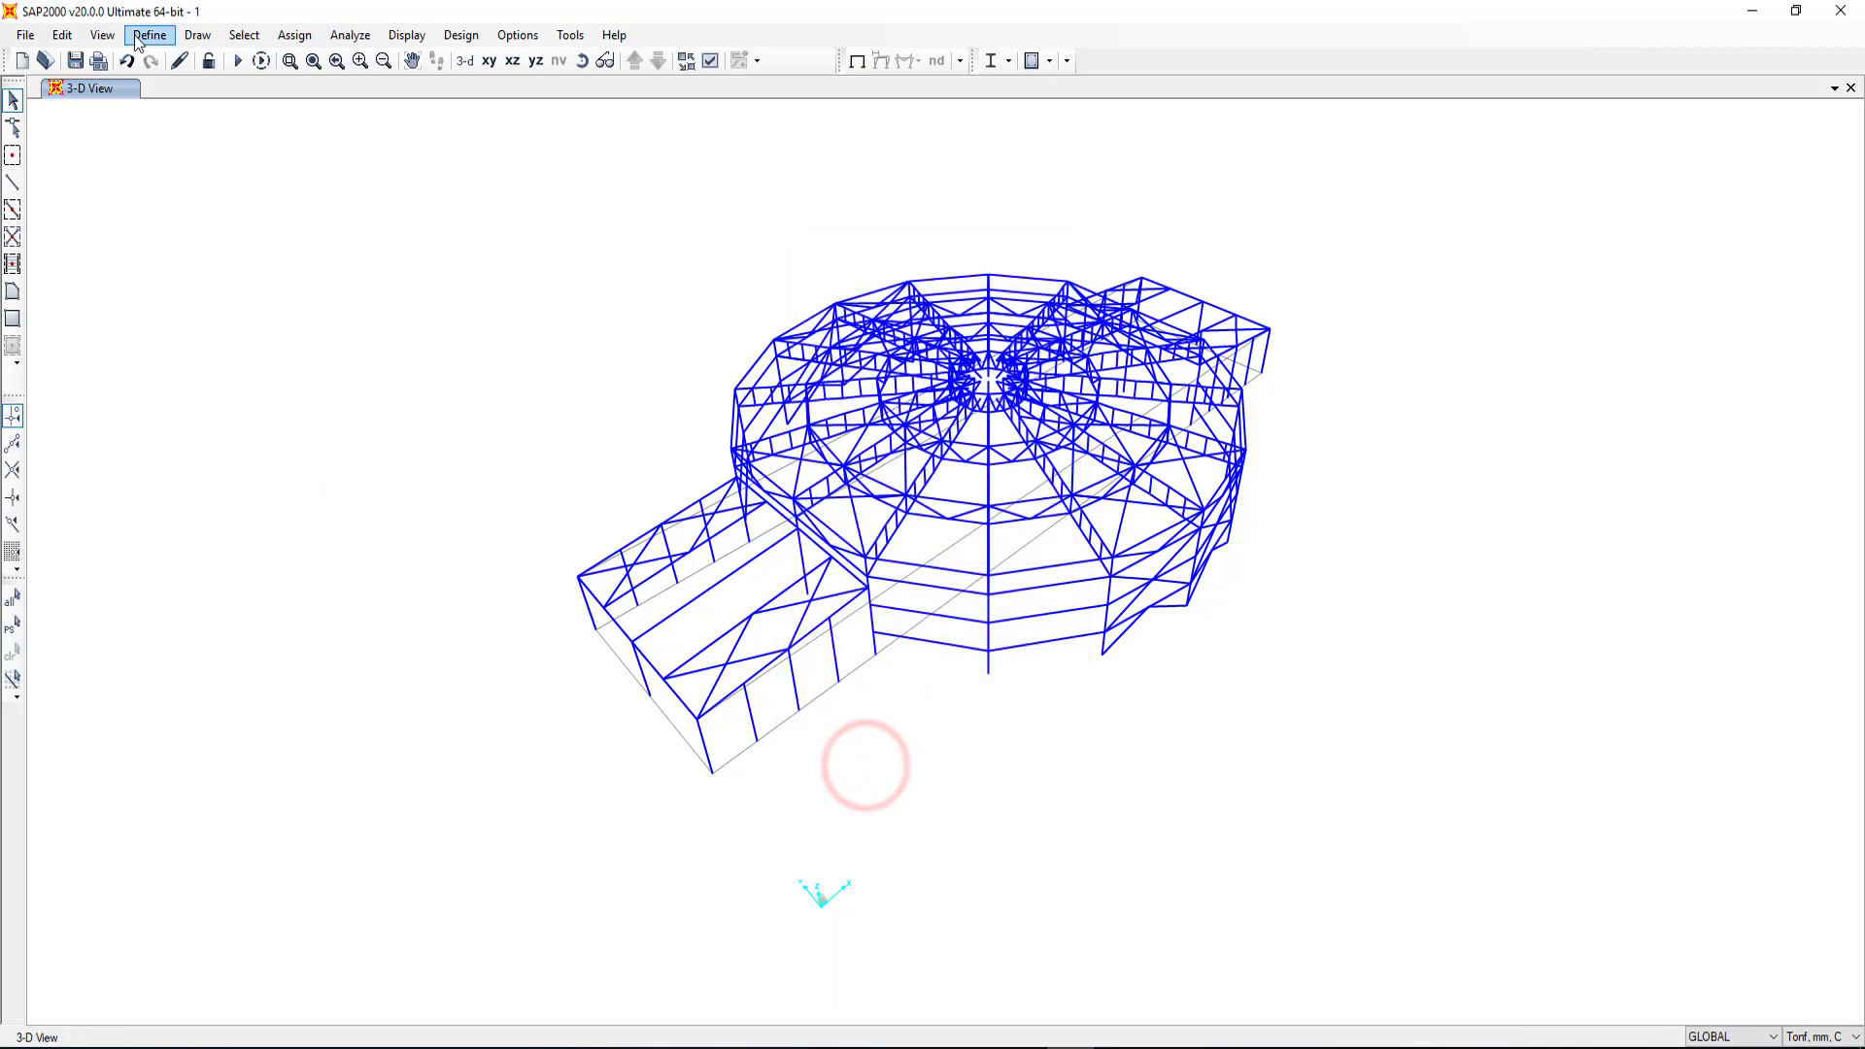
Step: Import the Diagonal layer of DXF.dxf as 206 frames
click(26, 39)
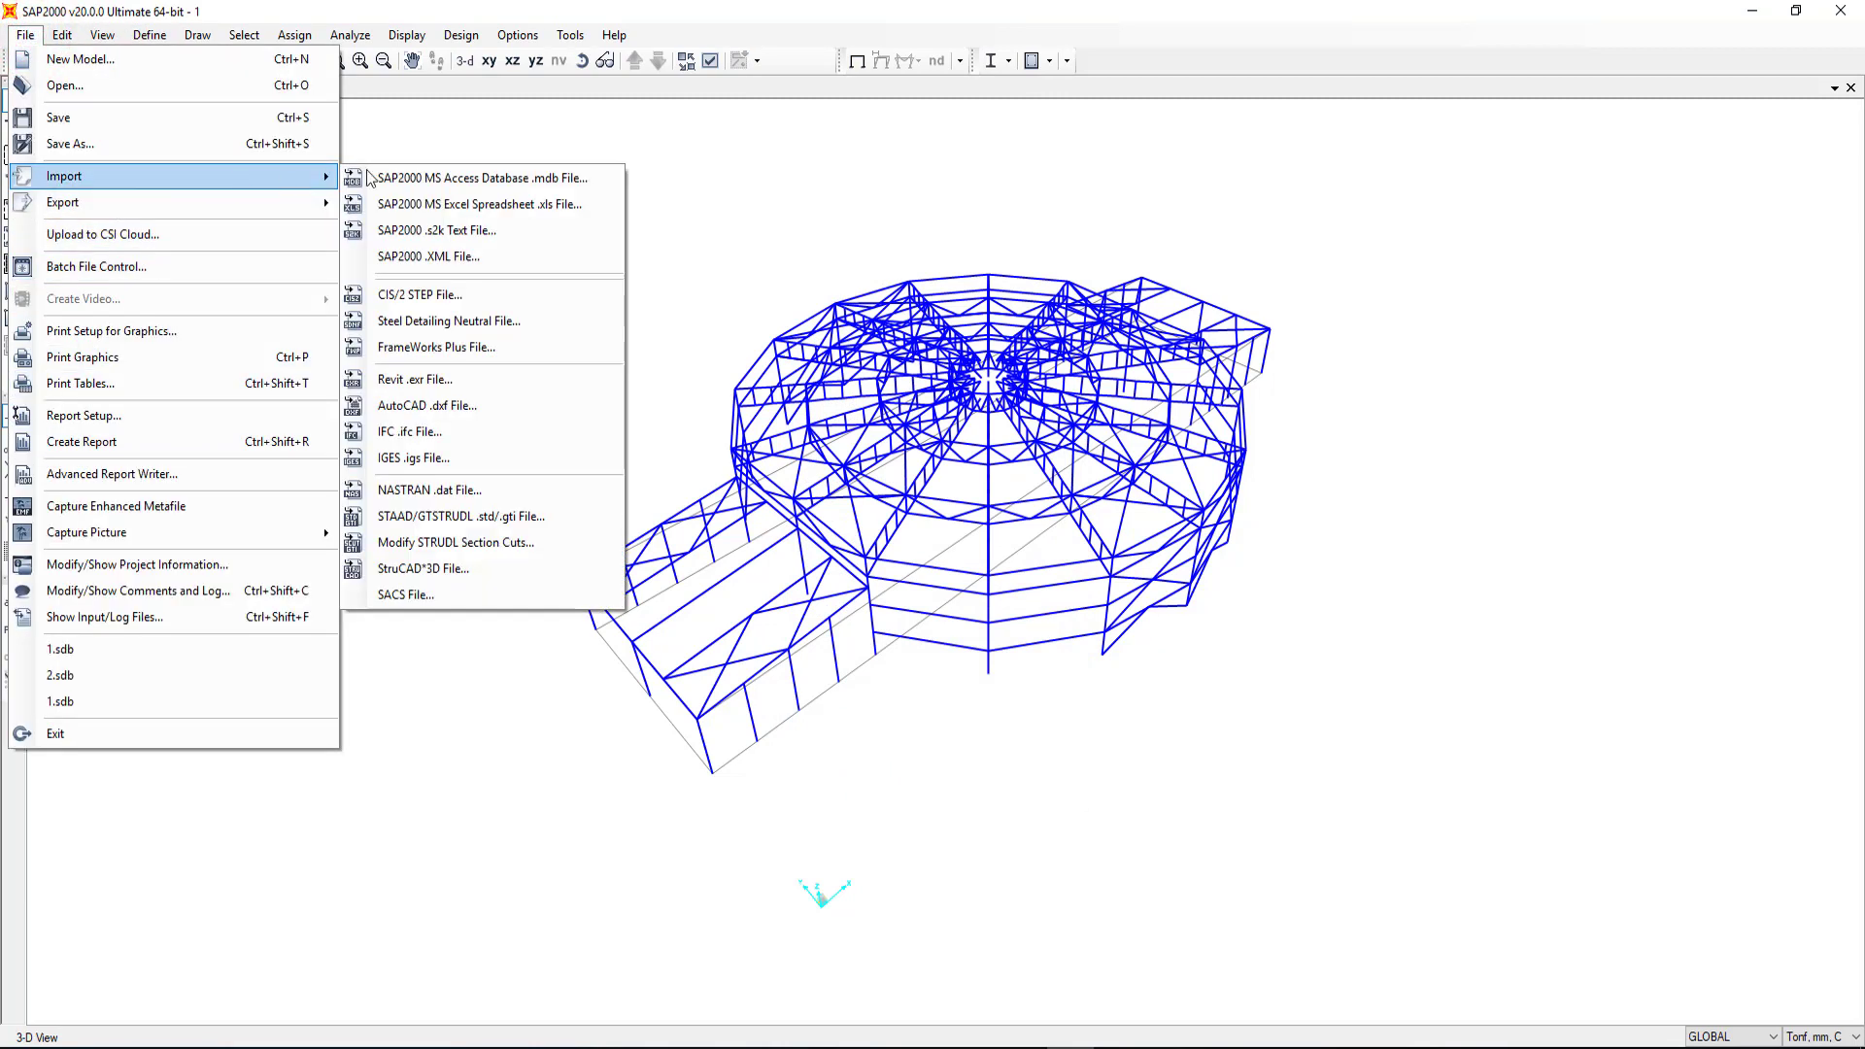
mouse_move(65, 177)
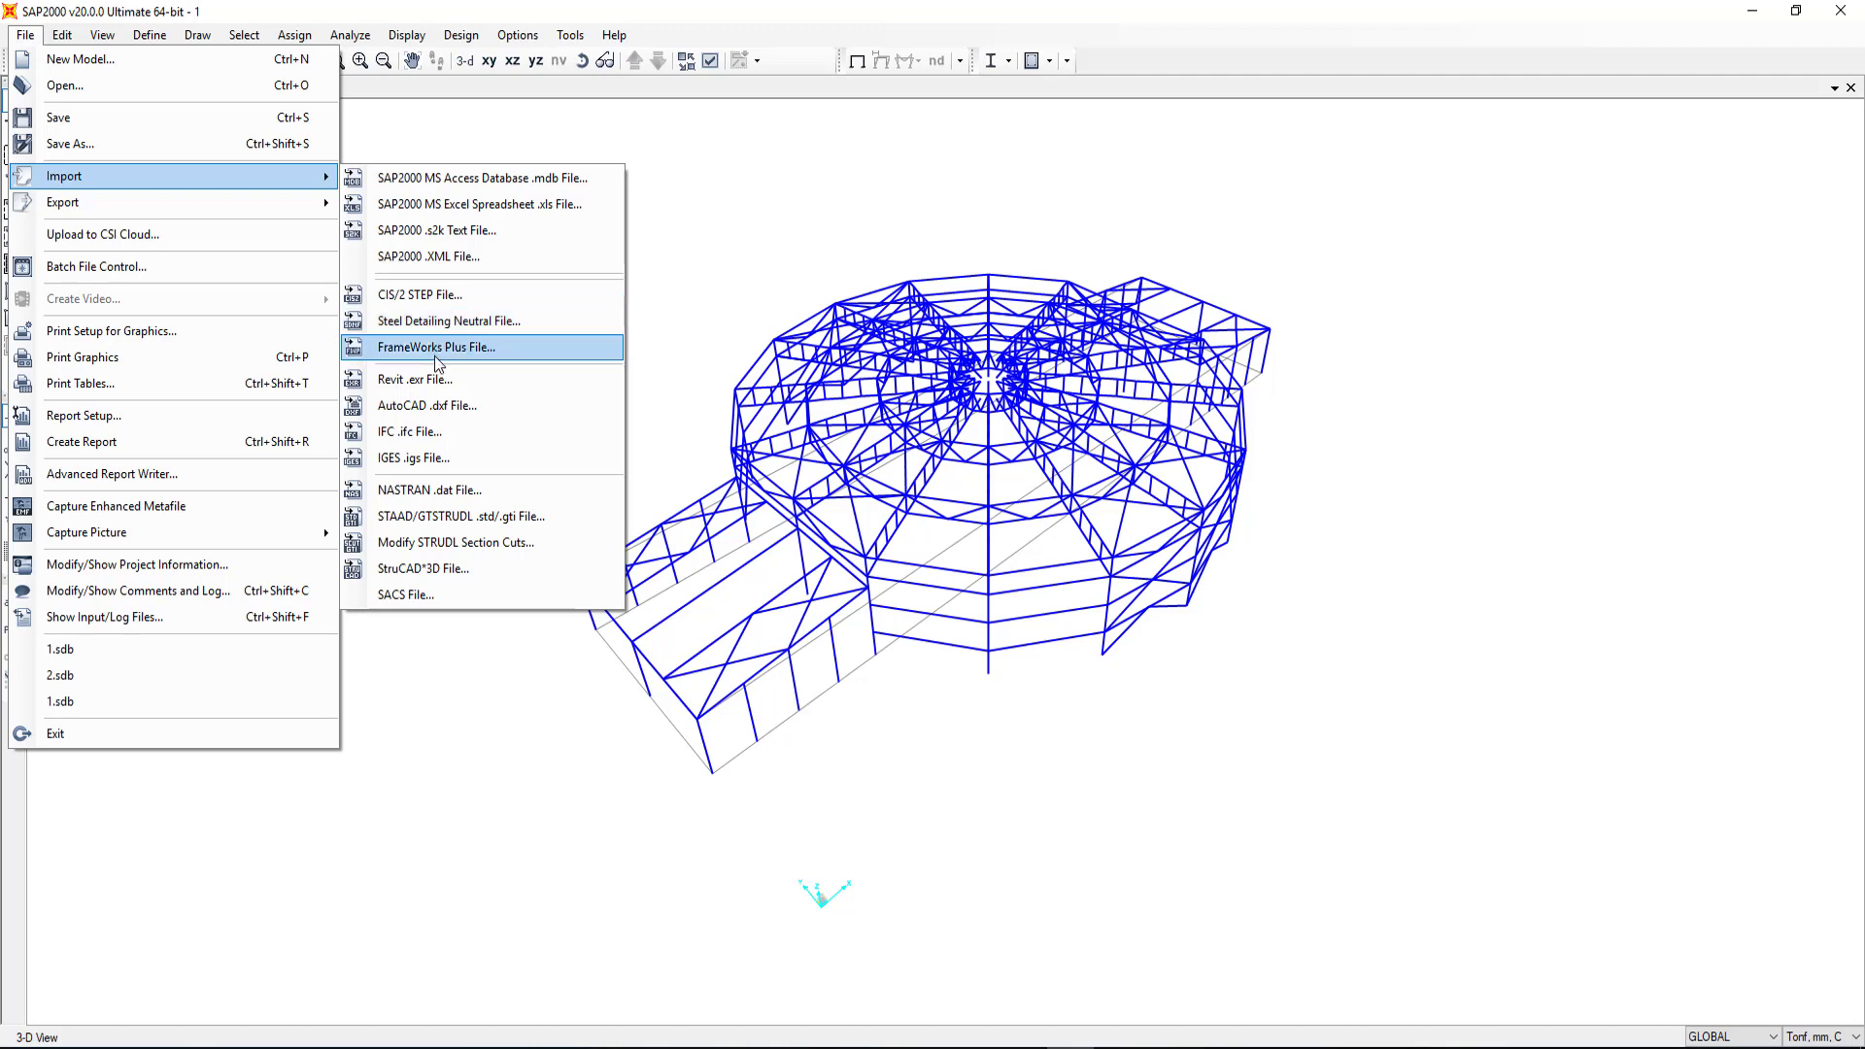
click(431, 406)
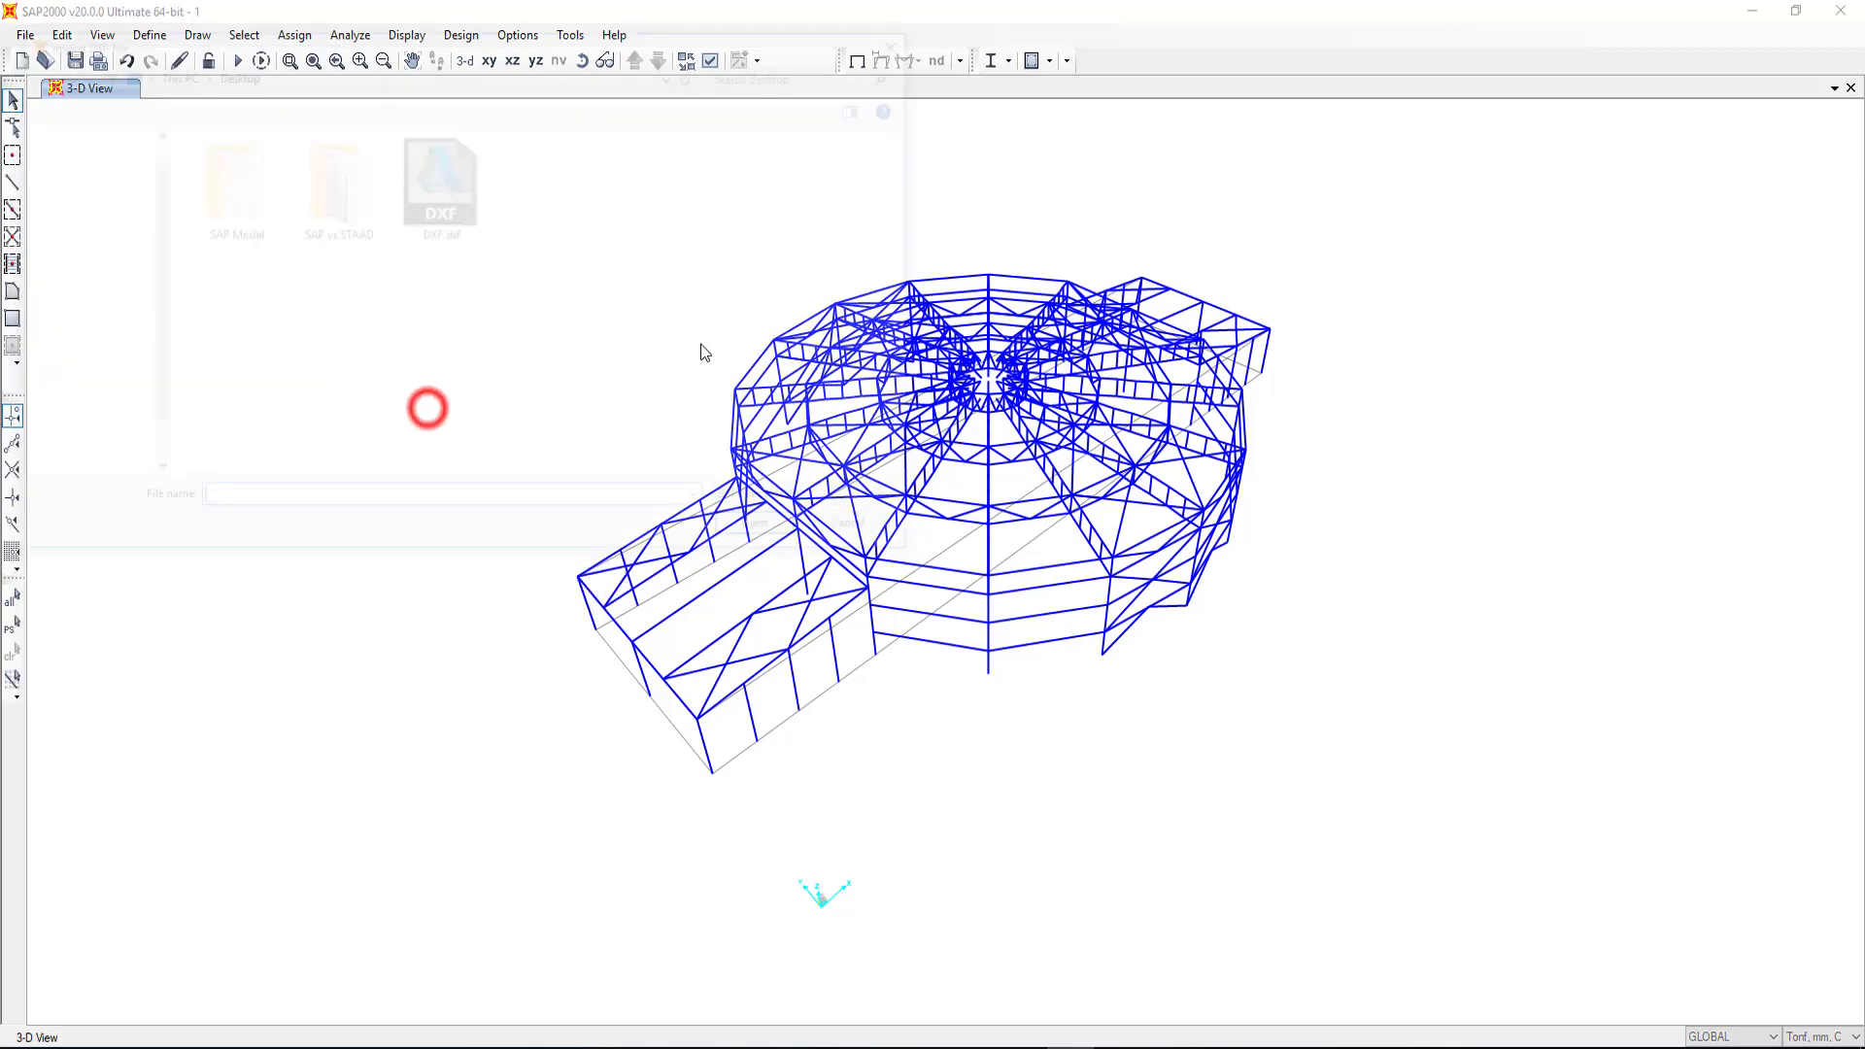
click(439, 184)
click(750, 537)
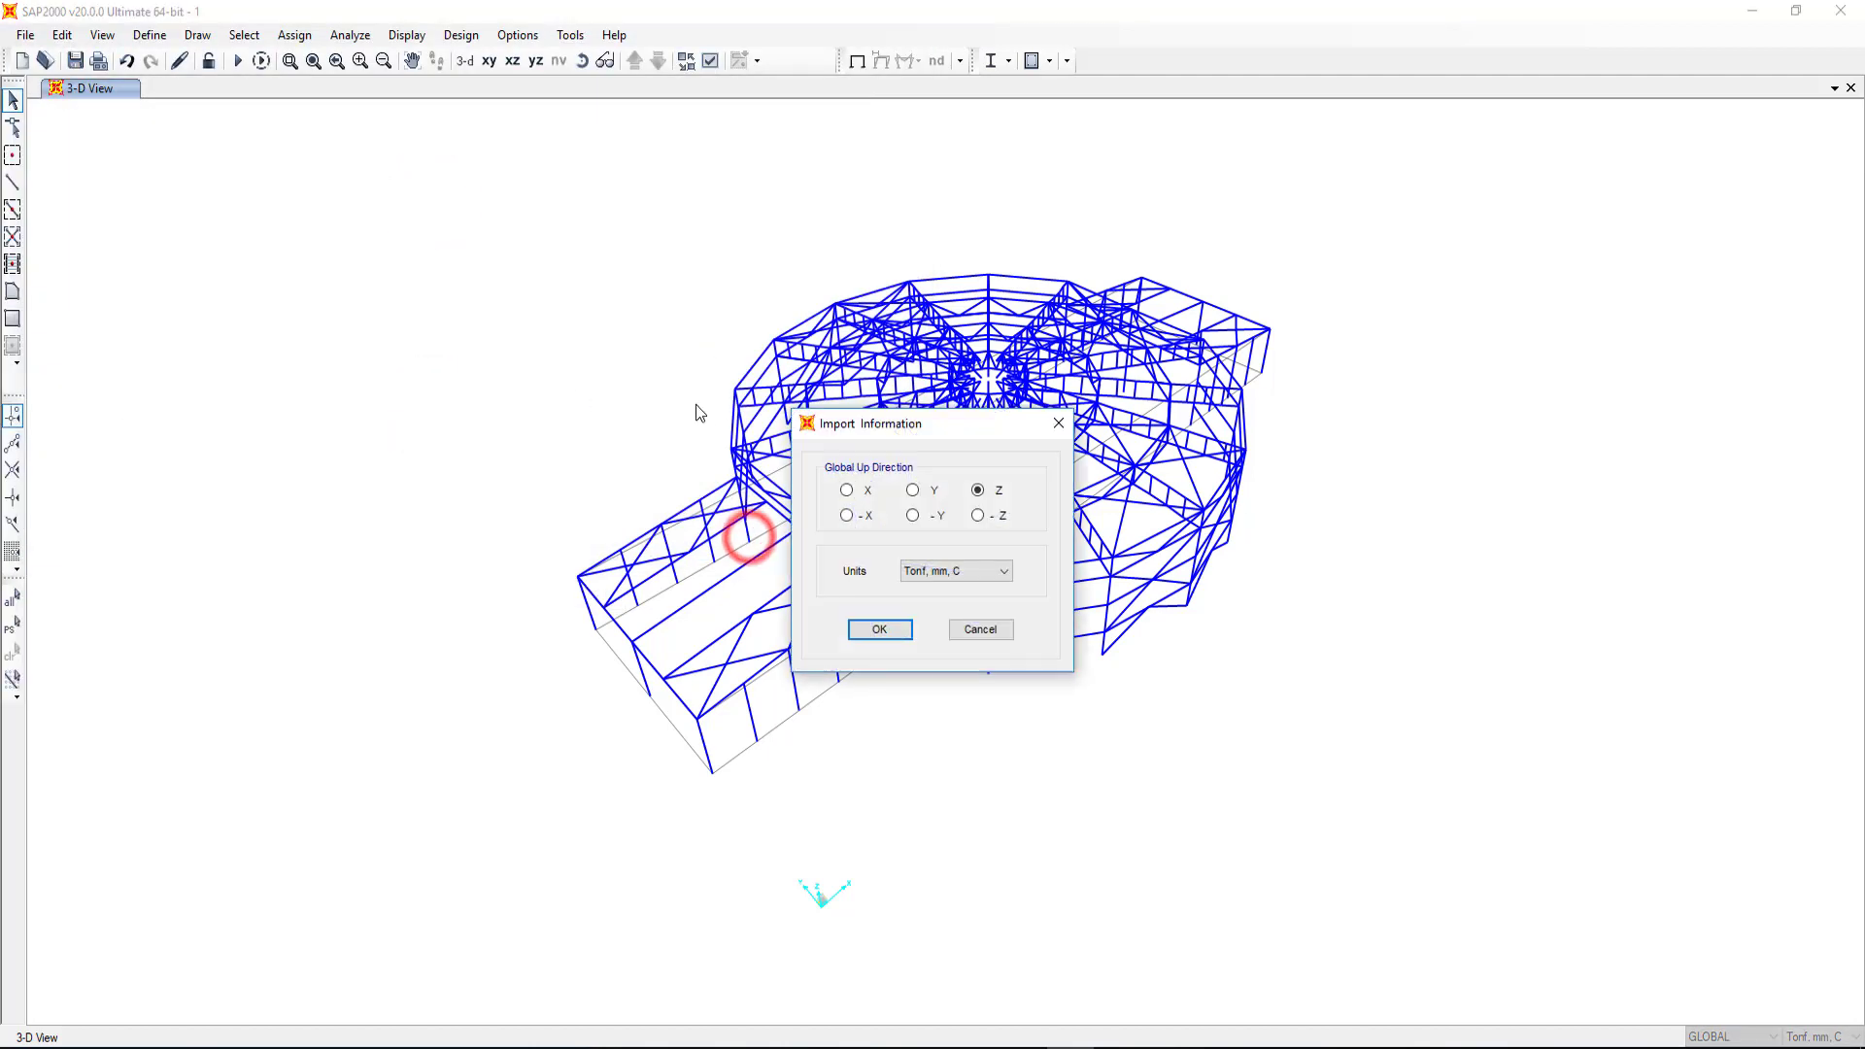
click(877, 631)
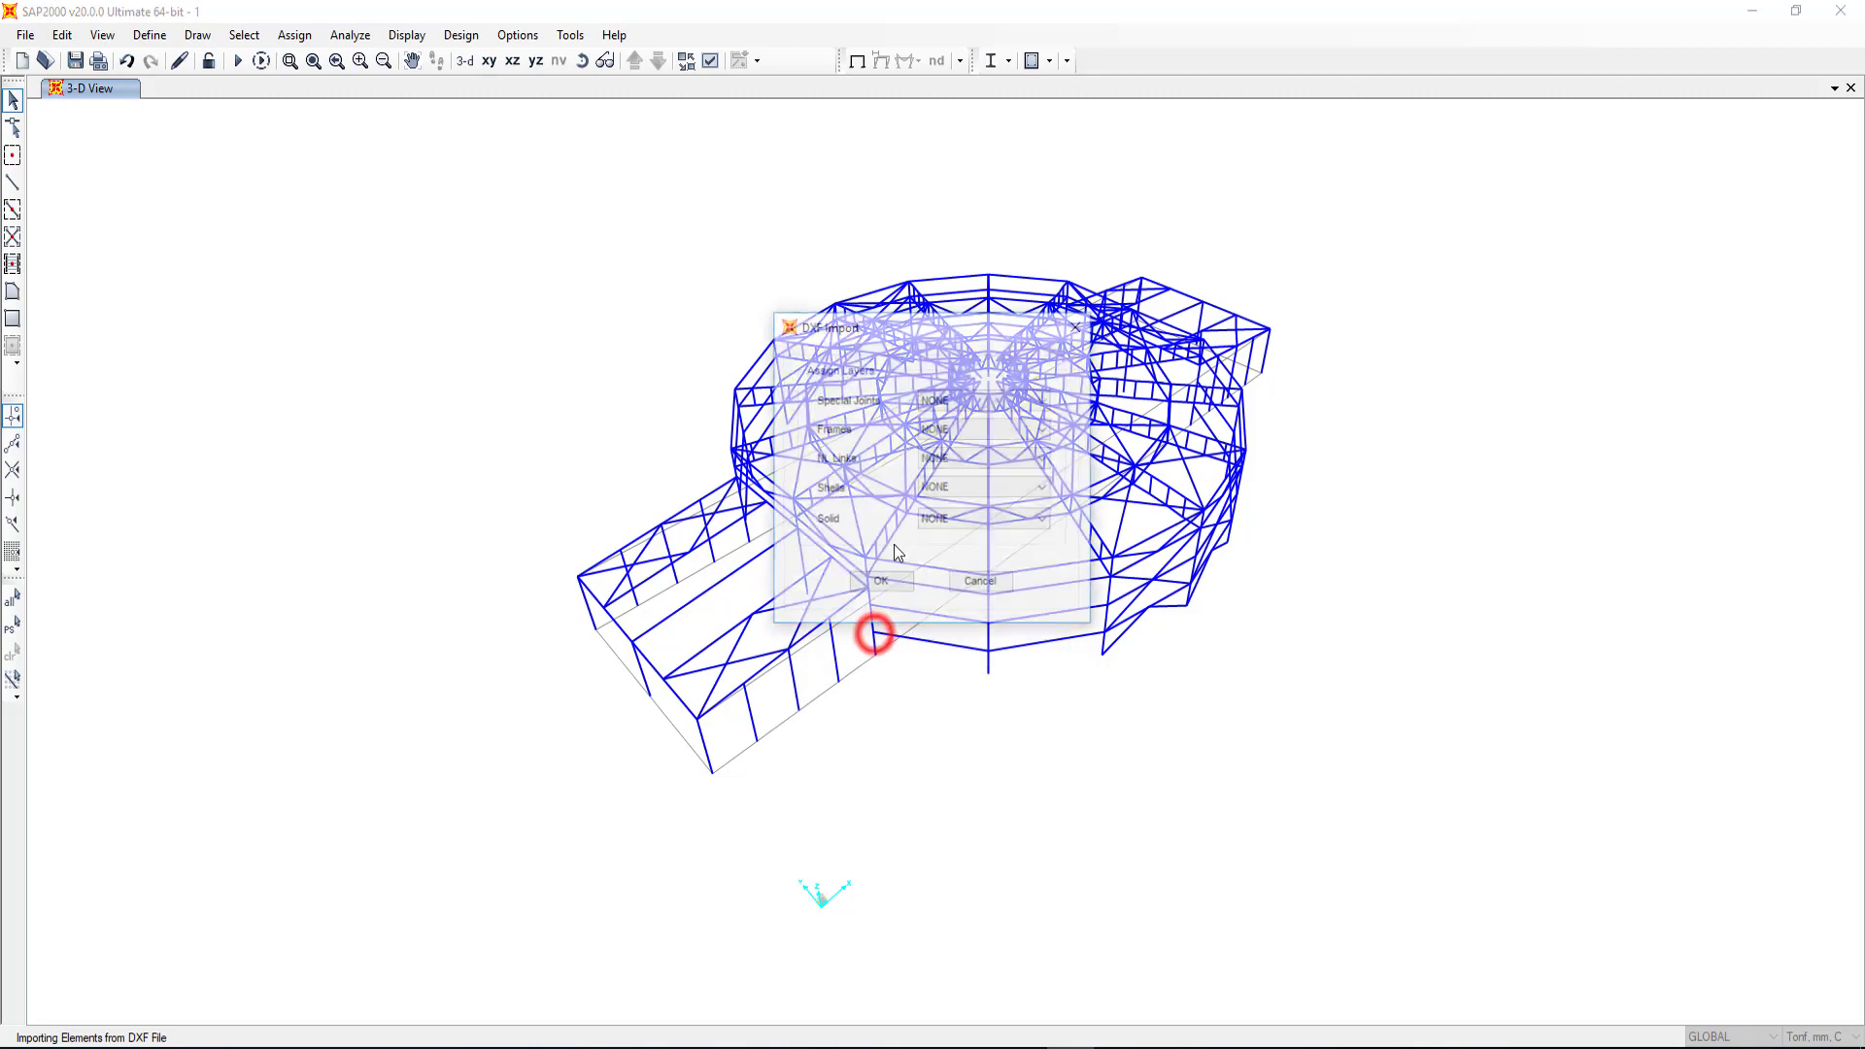
click(981, 430)
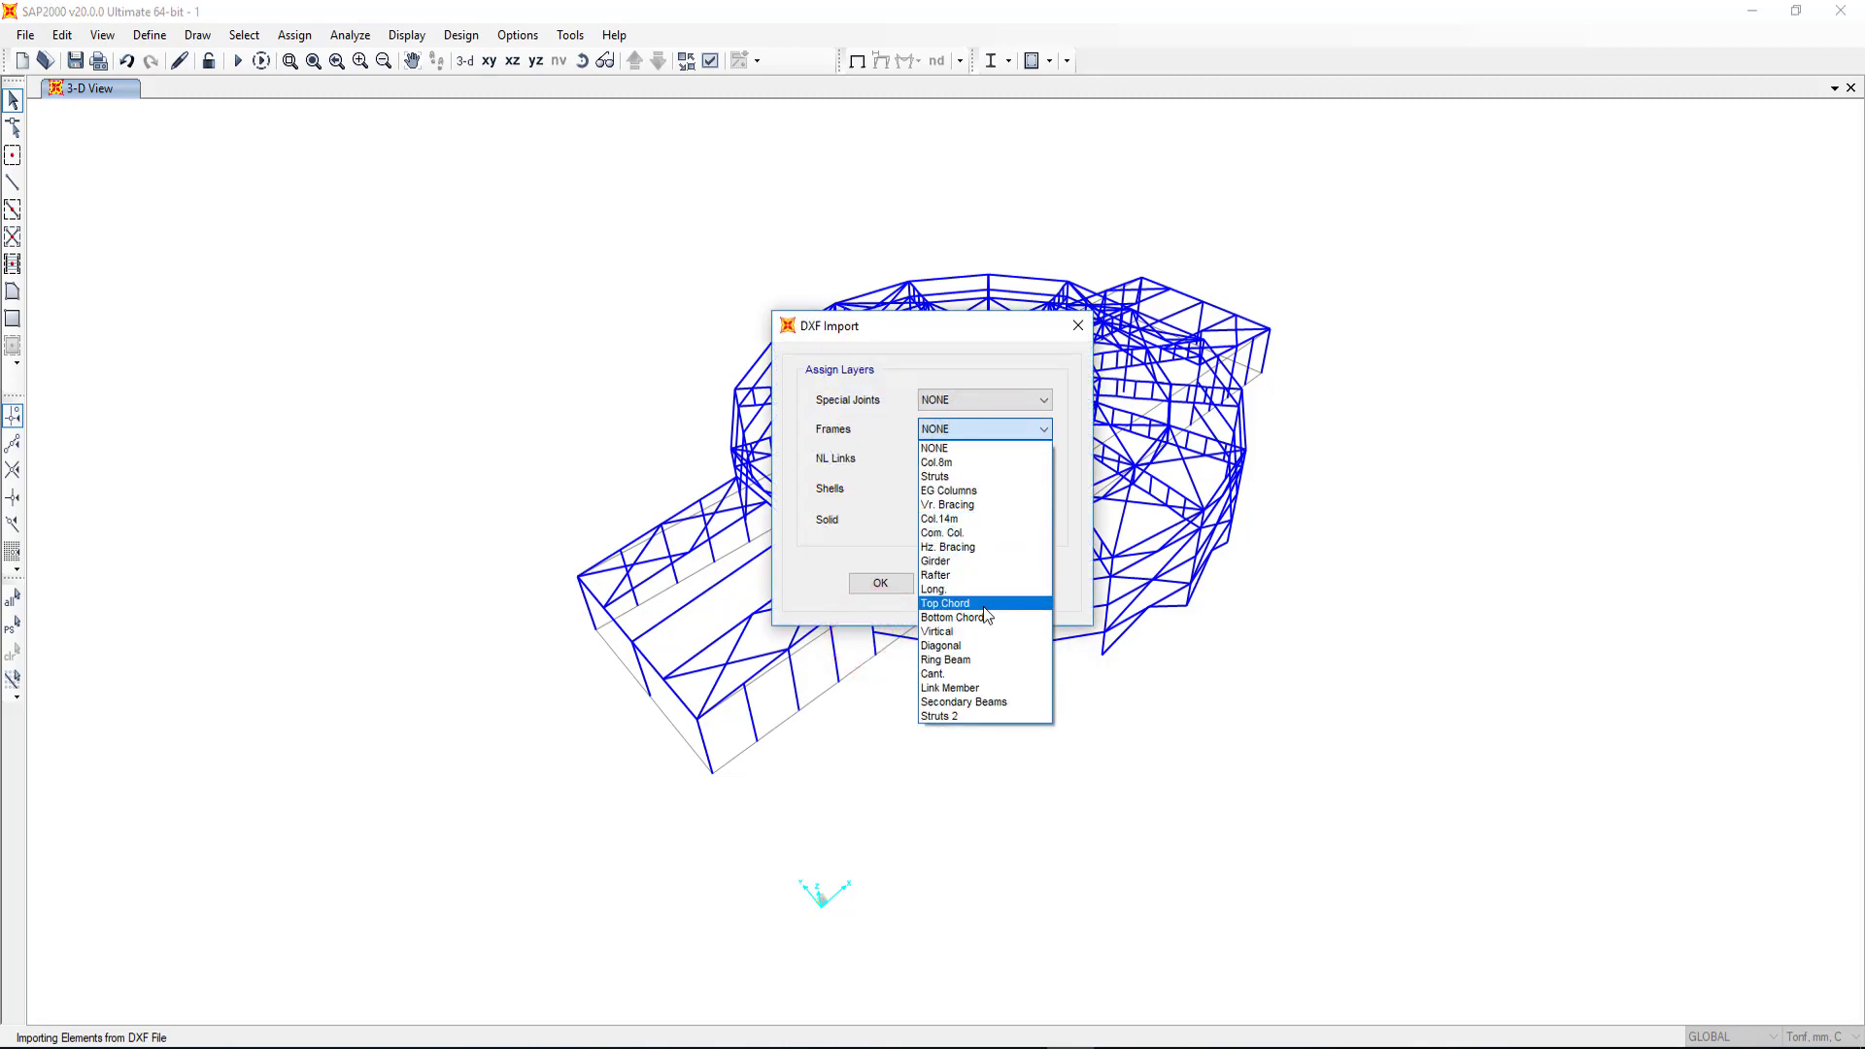
click(988, 646)
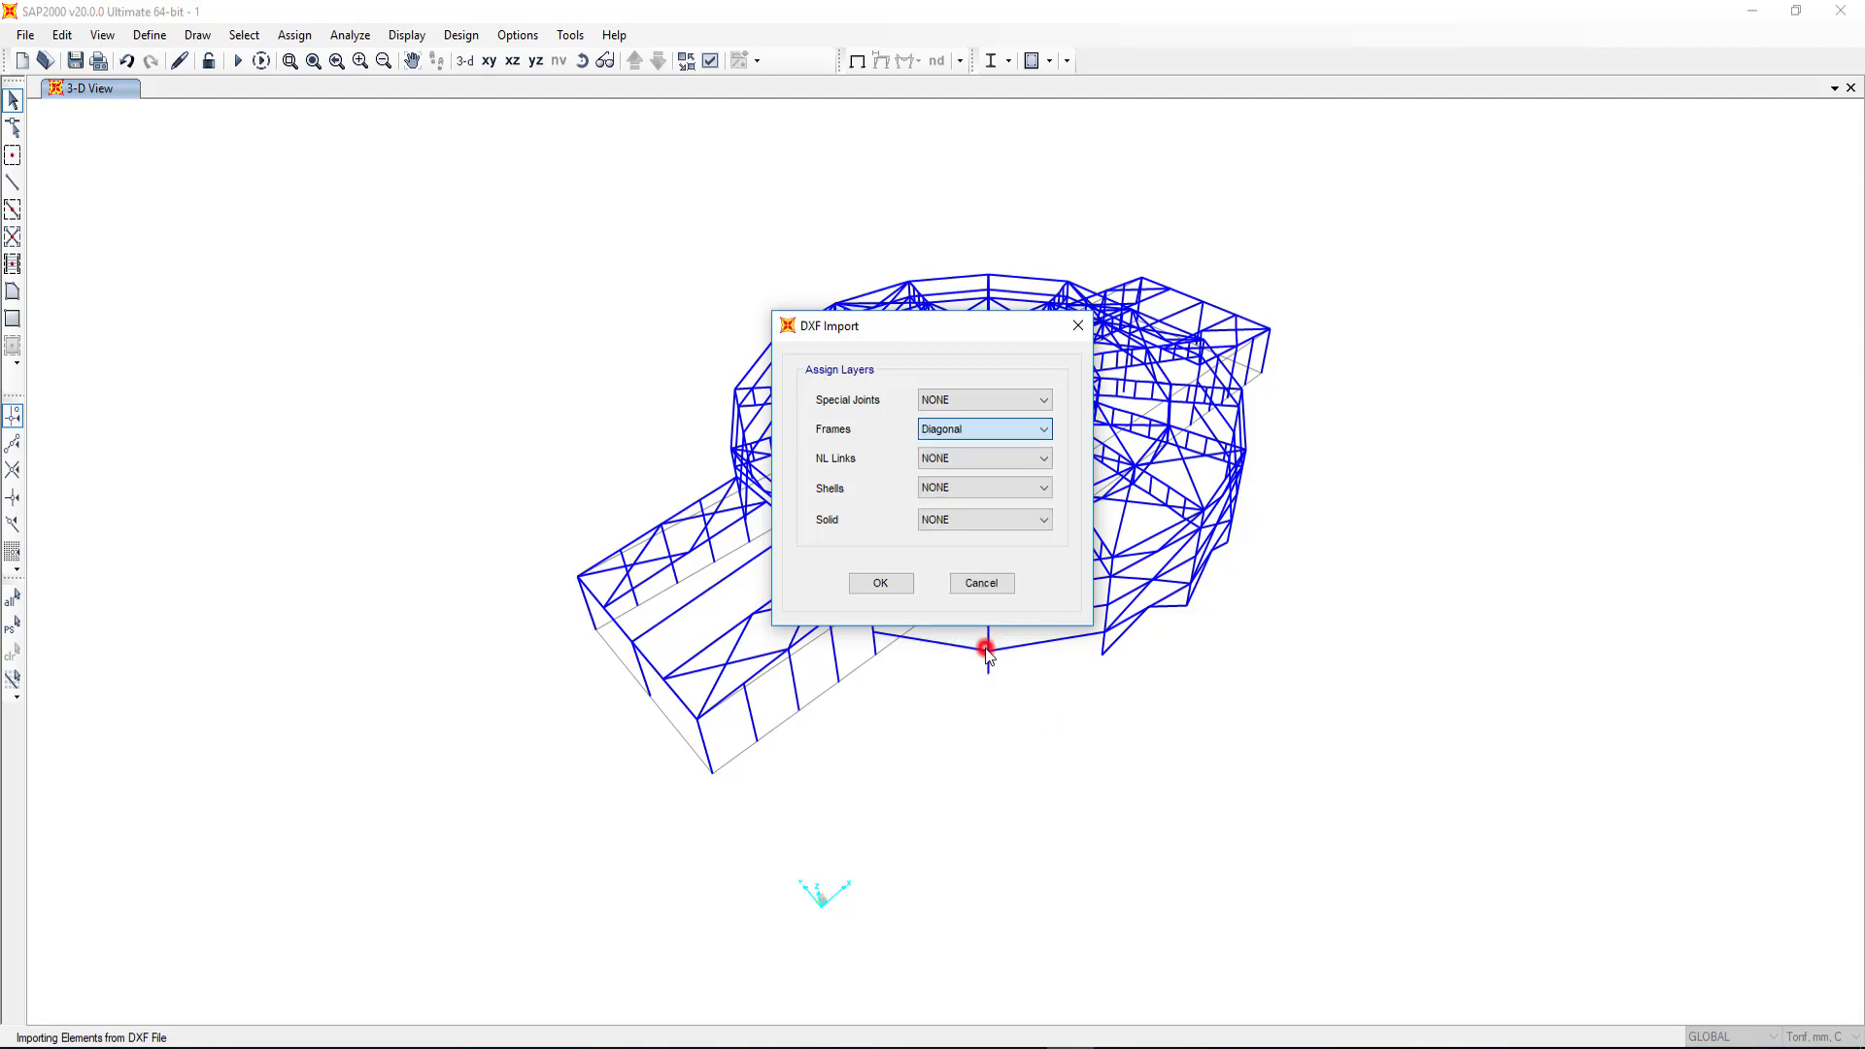
click(888, 584)
scroll(917, 516, up, 3)
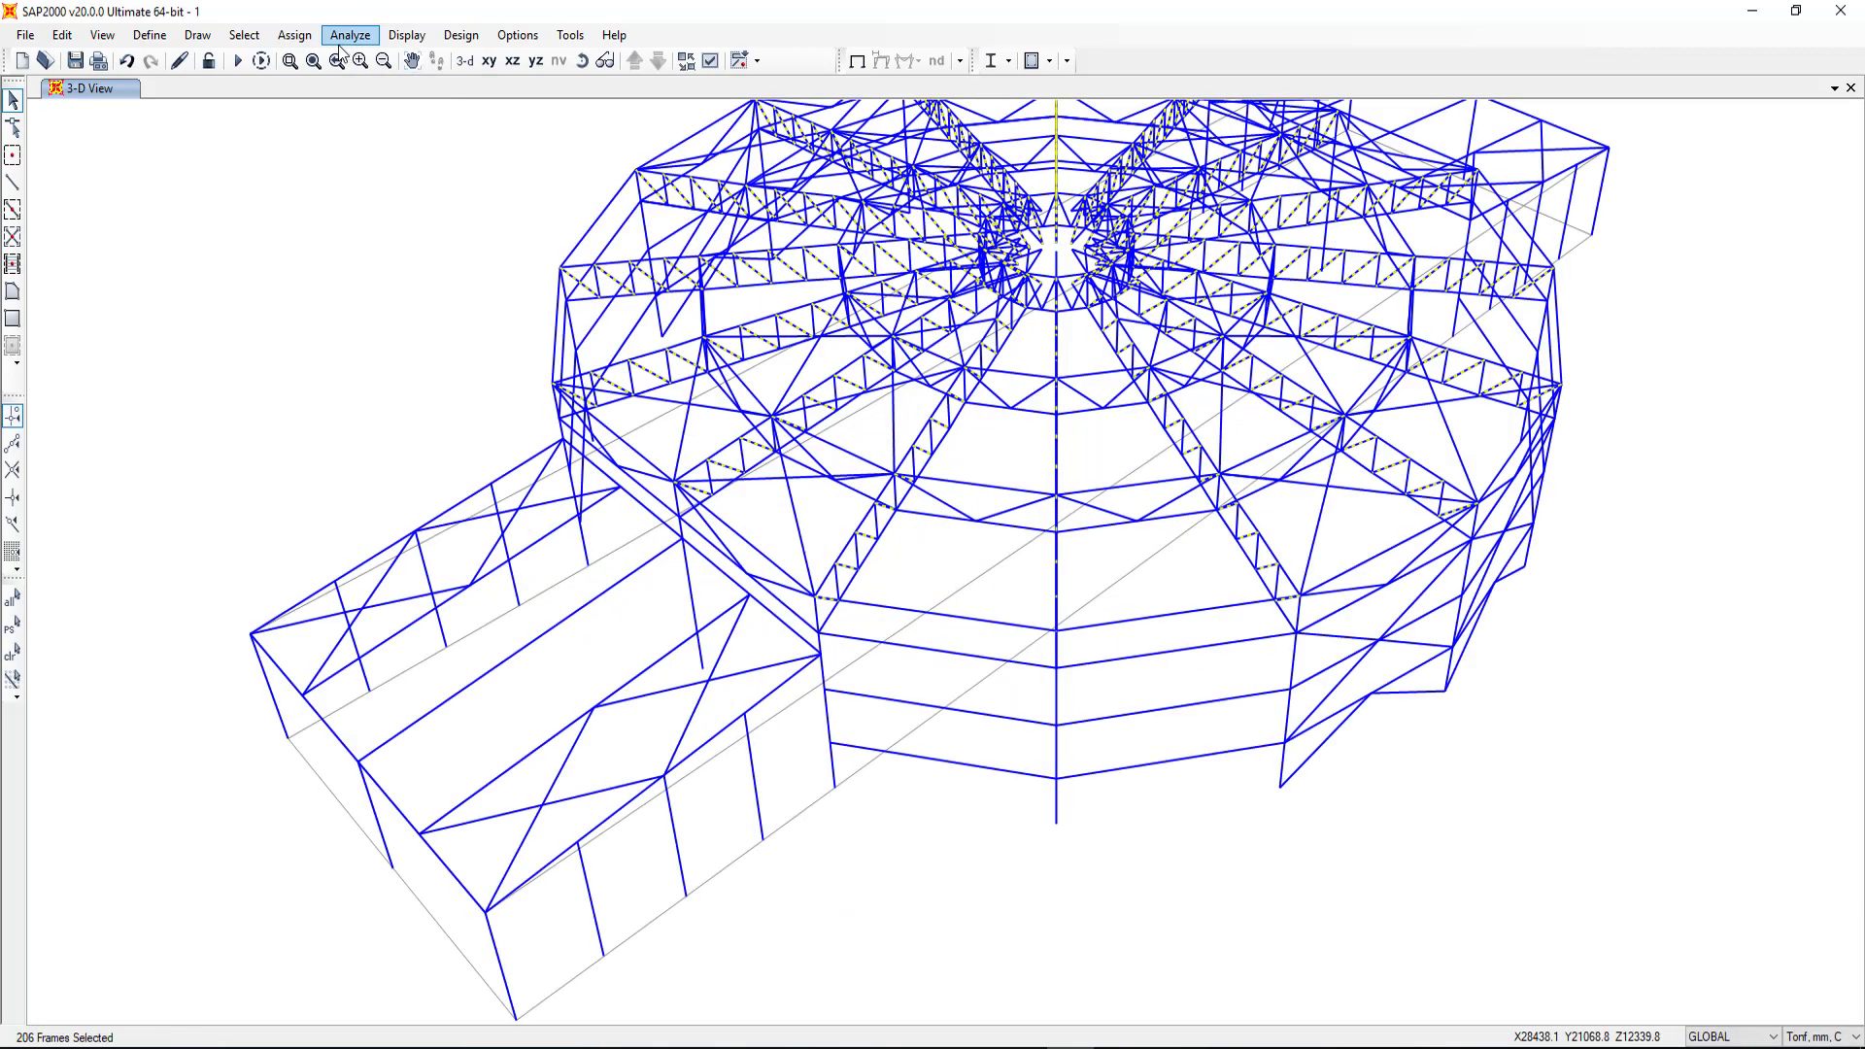
Step: Assign the 206 imported diagonal frames to the Diagonals group
click(309, 37)
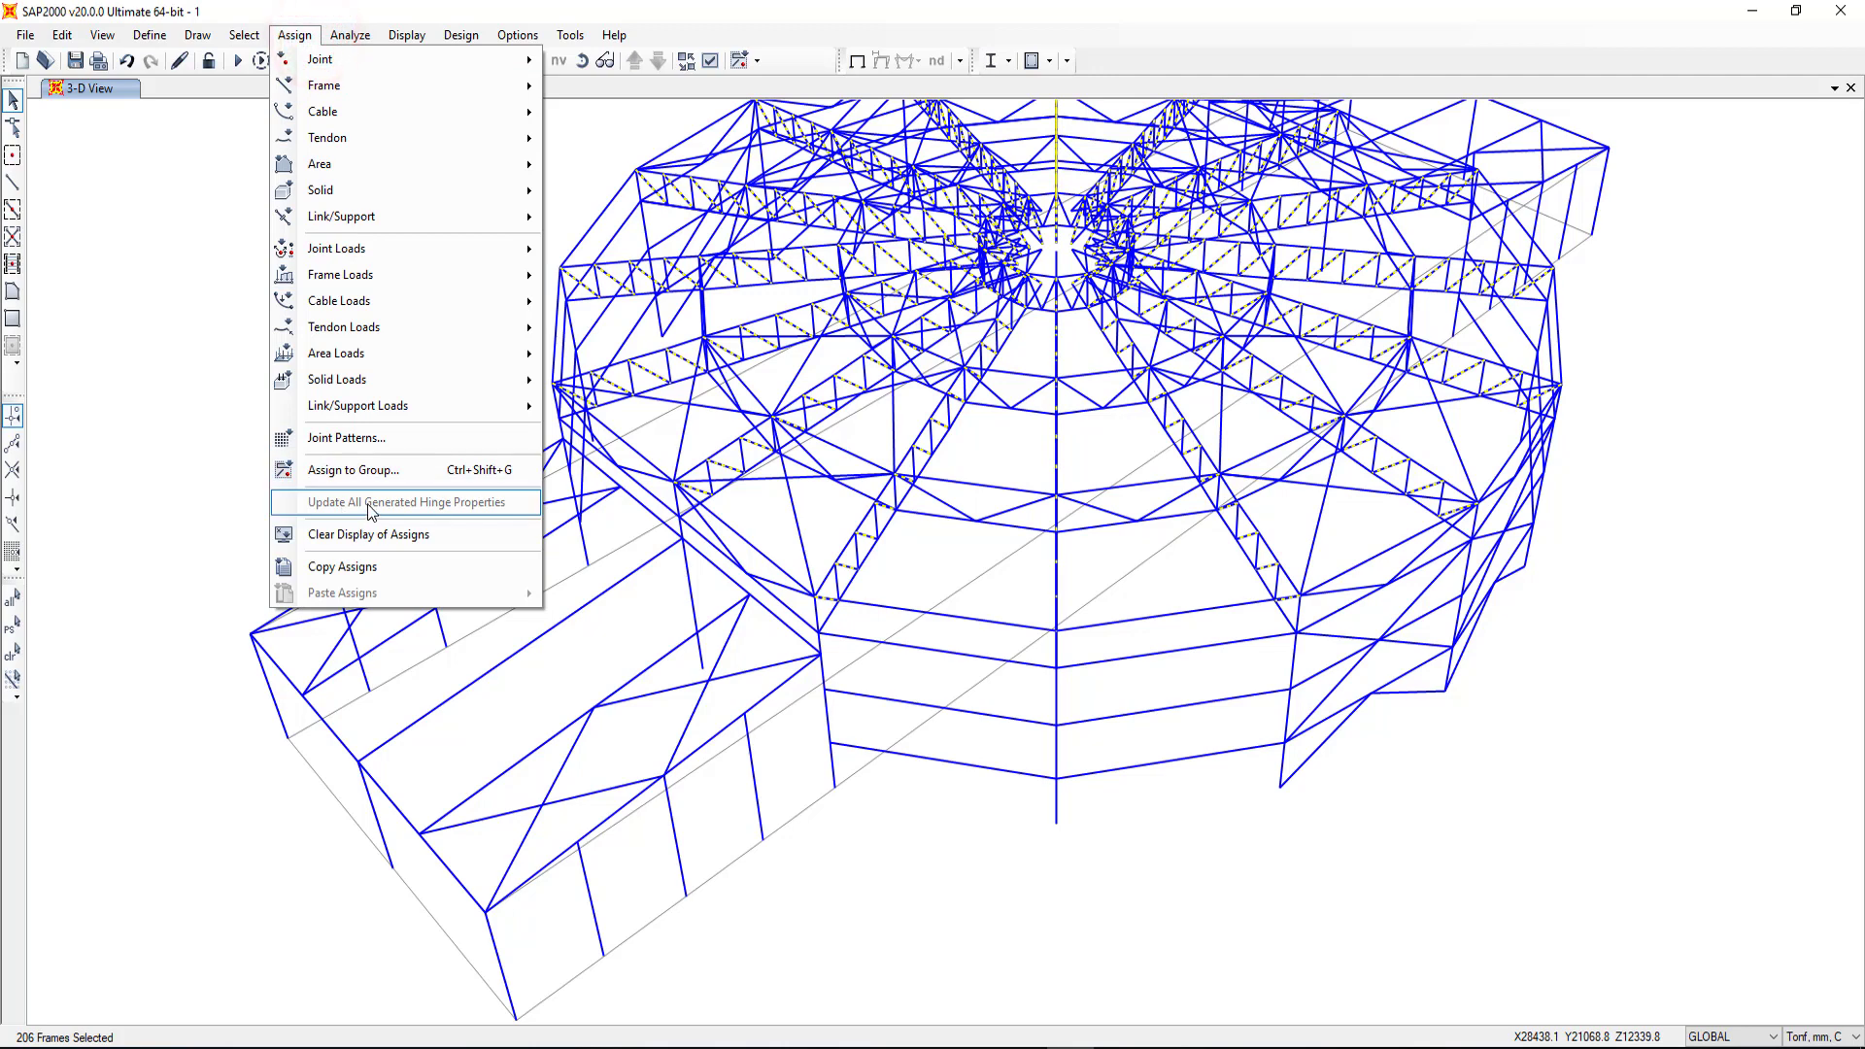
click(410, 474)
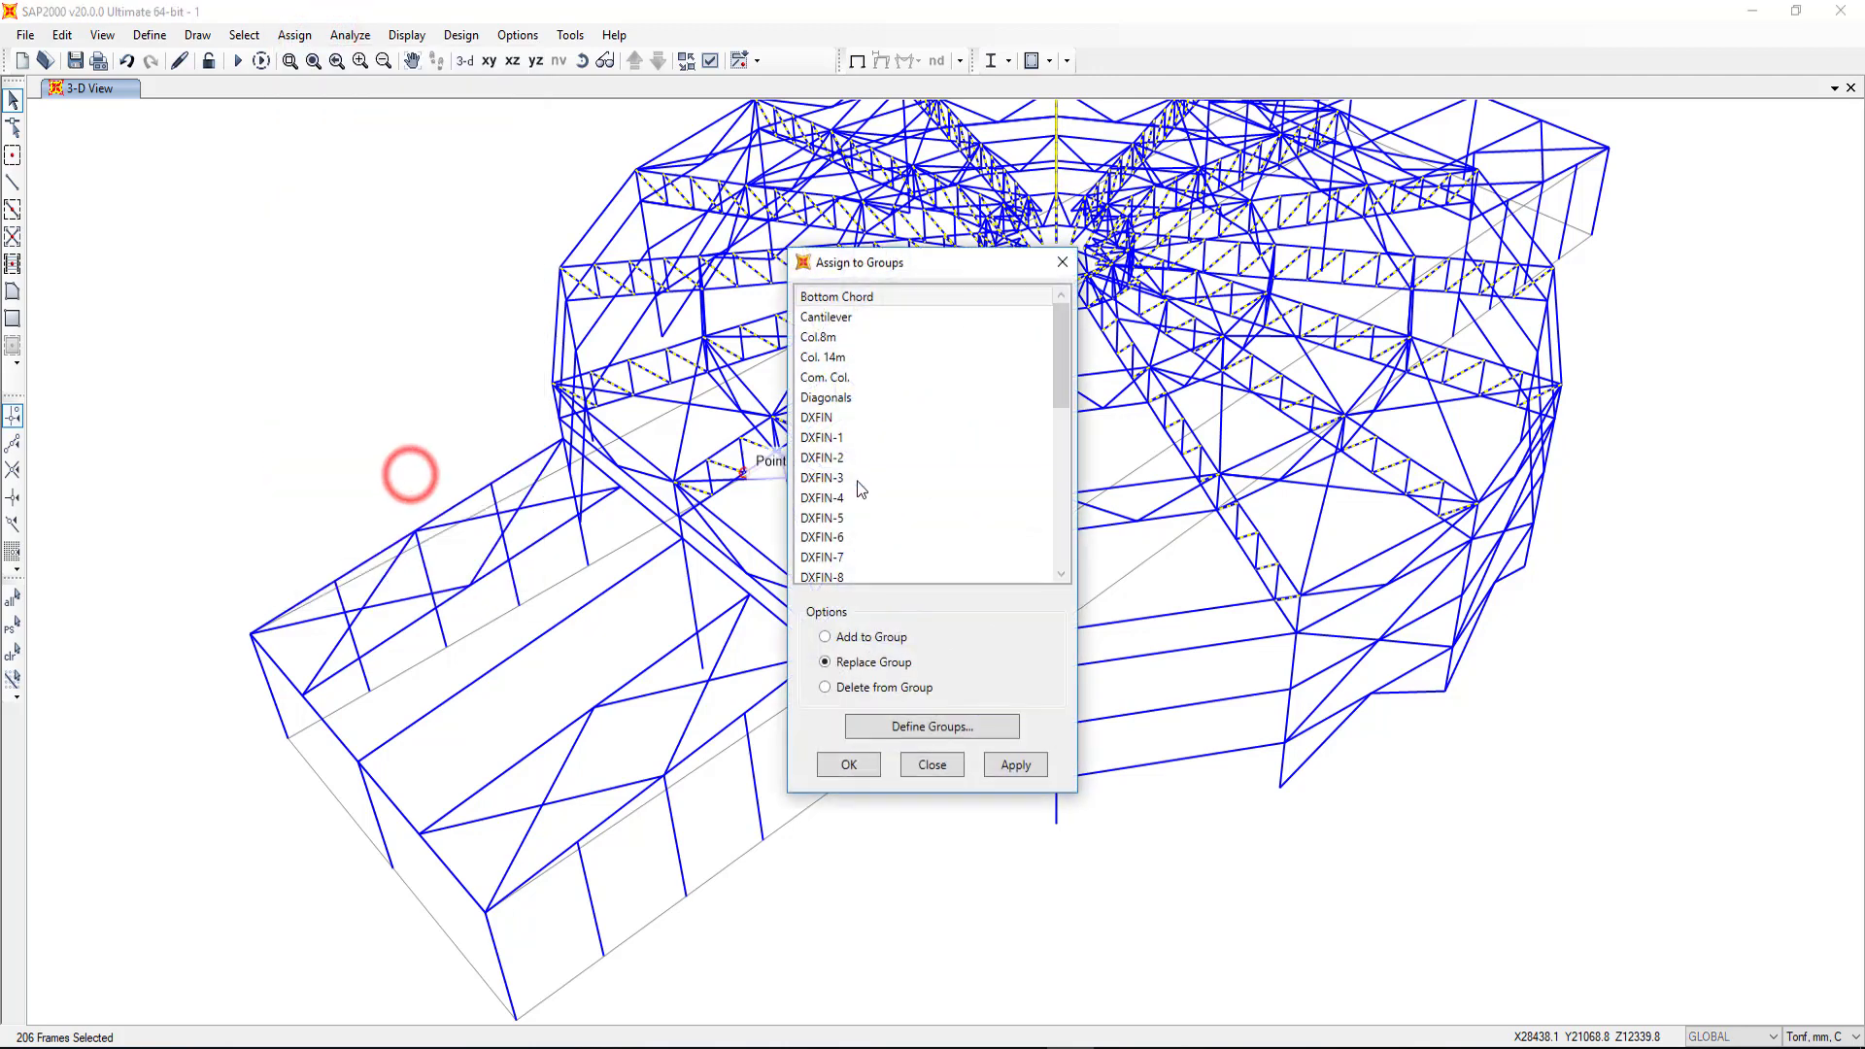
click(860, 488)
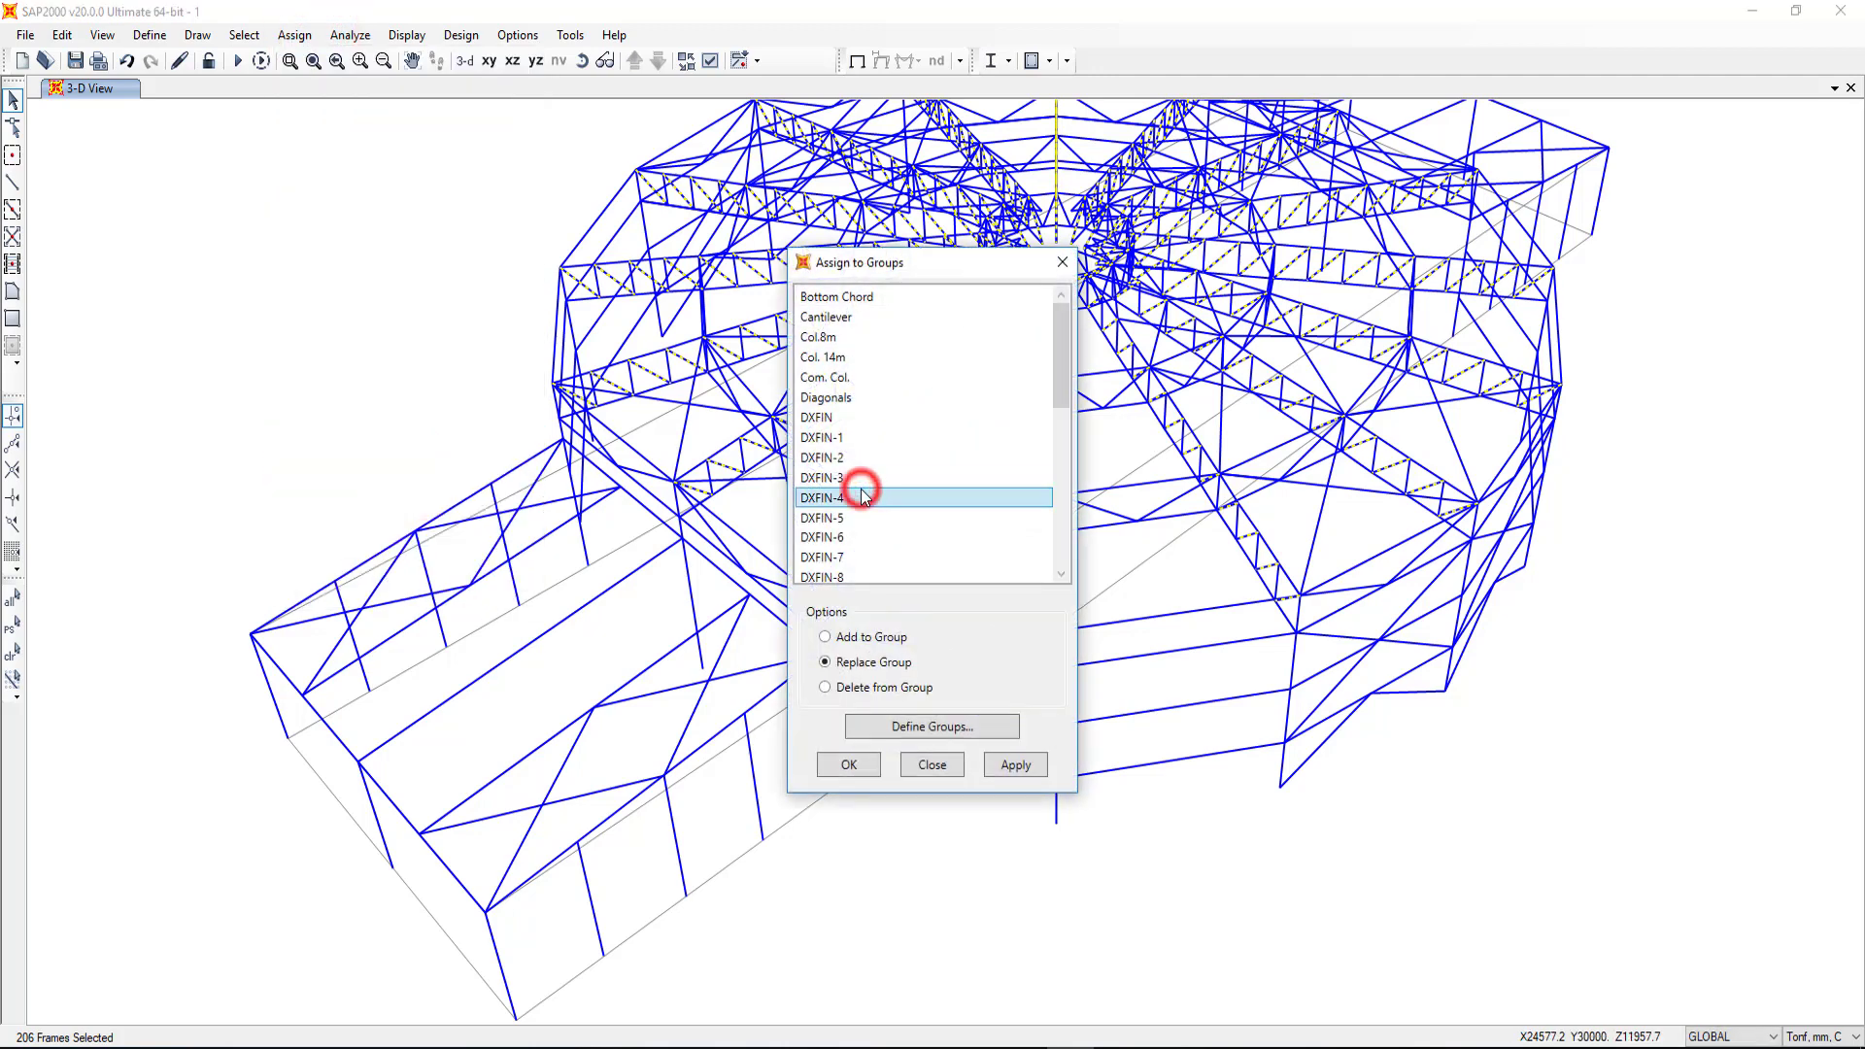
click(1011, 762)
click(850, 767)
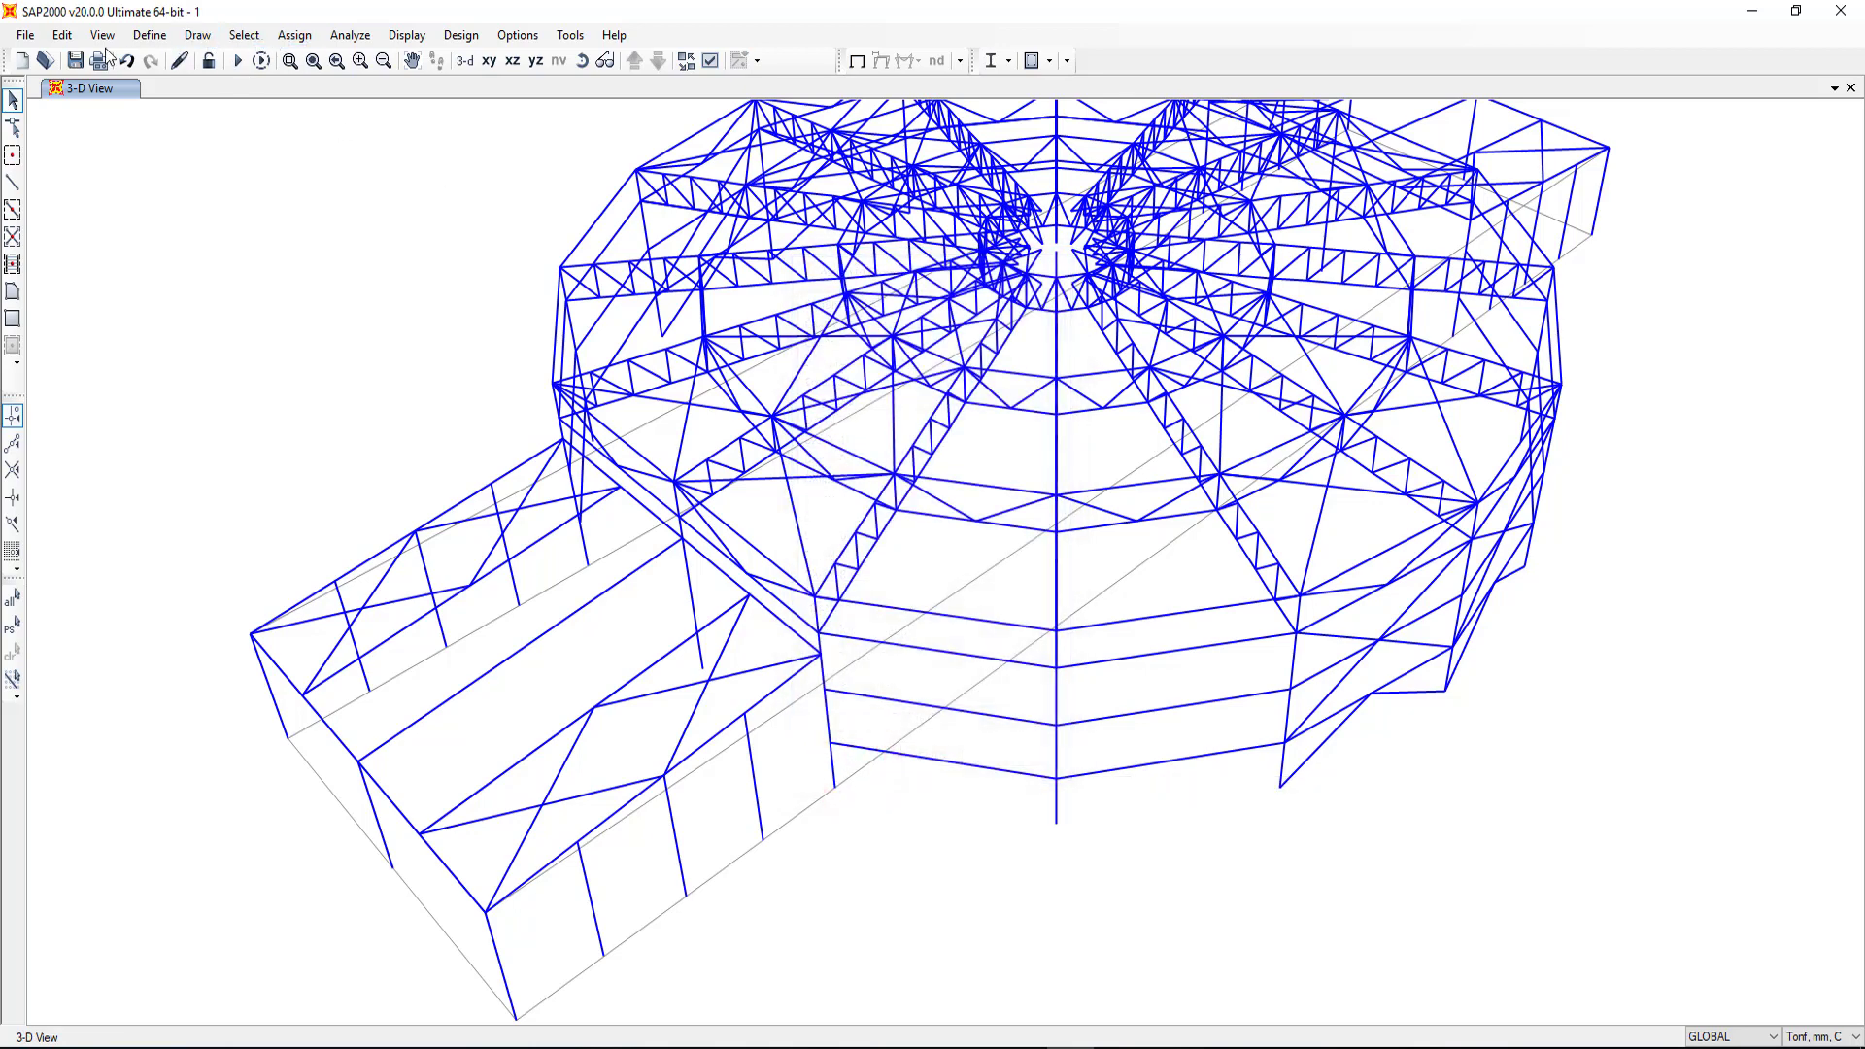
click(25, 35)
mouse_move(64, 177)
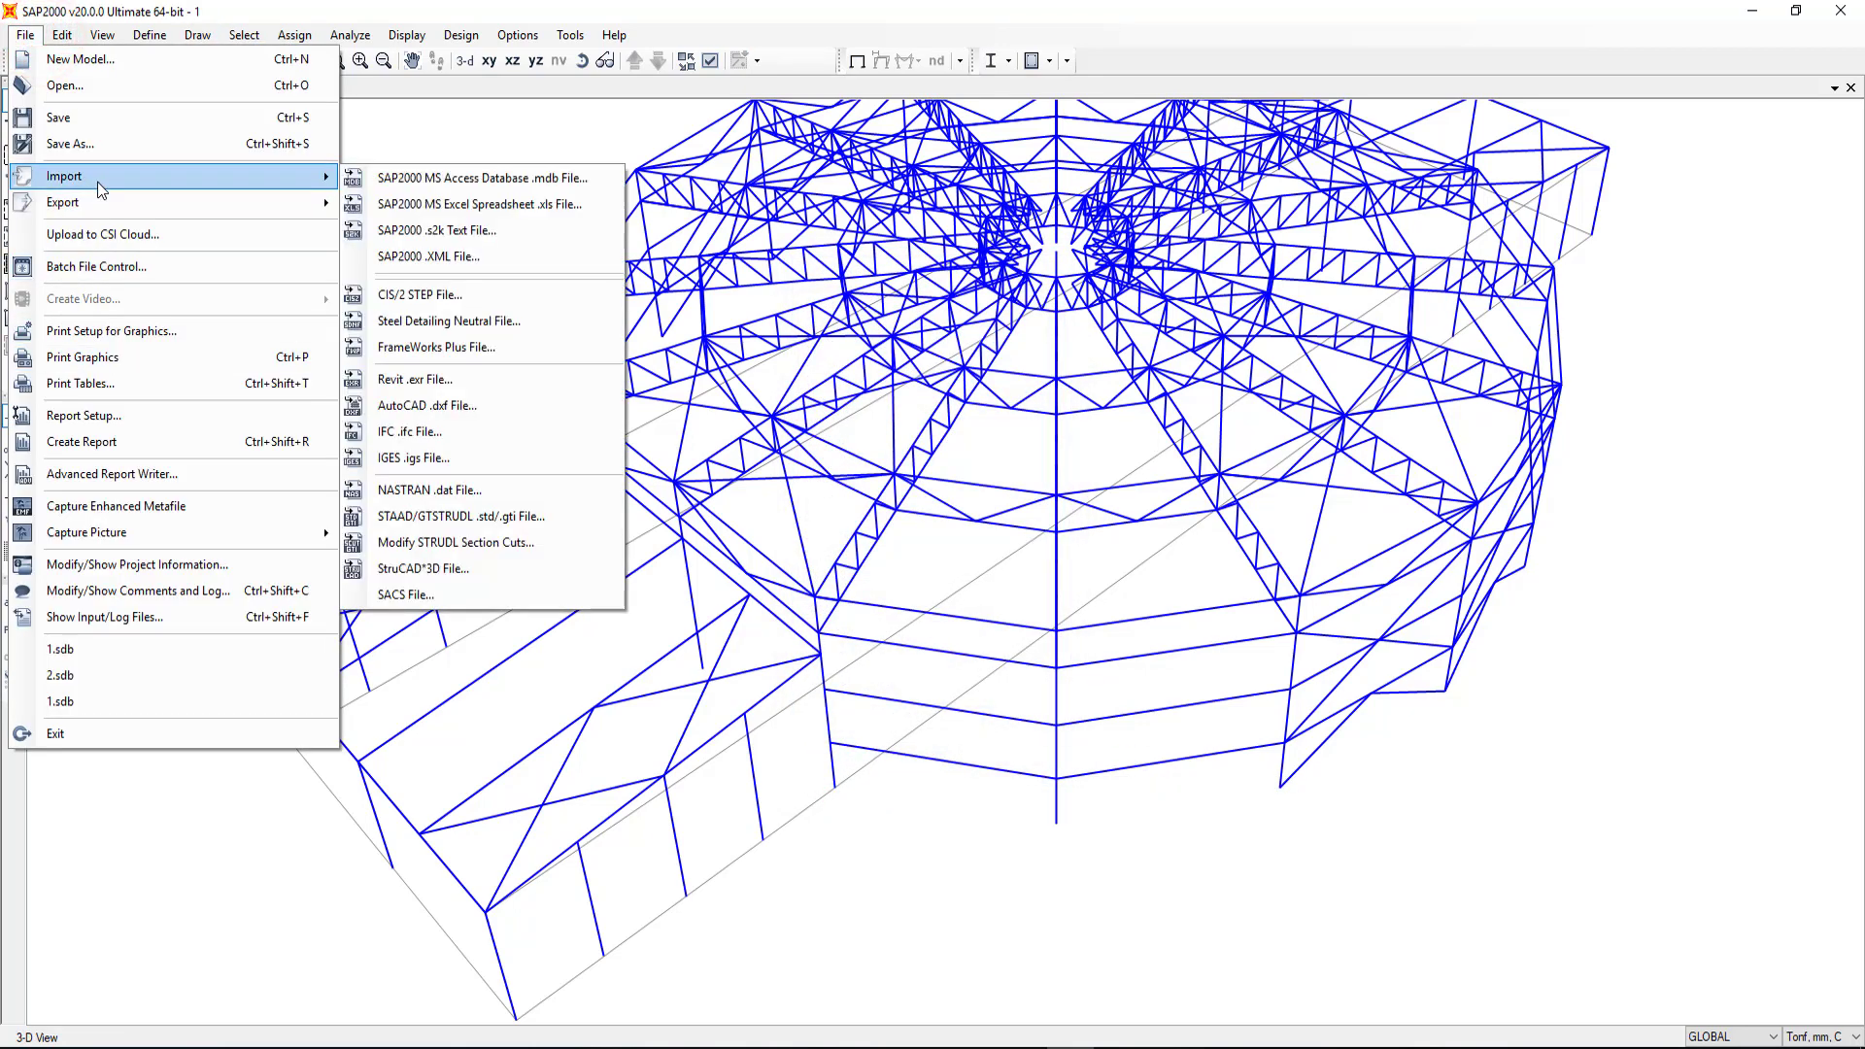
Step: Import DXF.dxf with the Ring Beam layer as frames, adding 56 ring beams
click(449, 408)
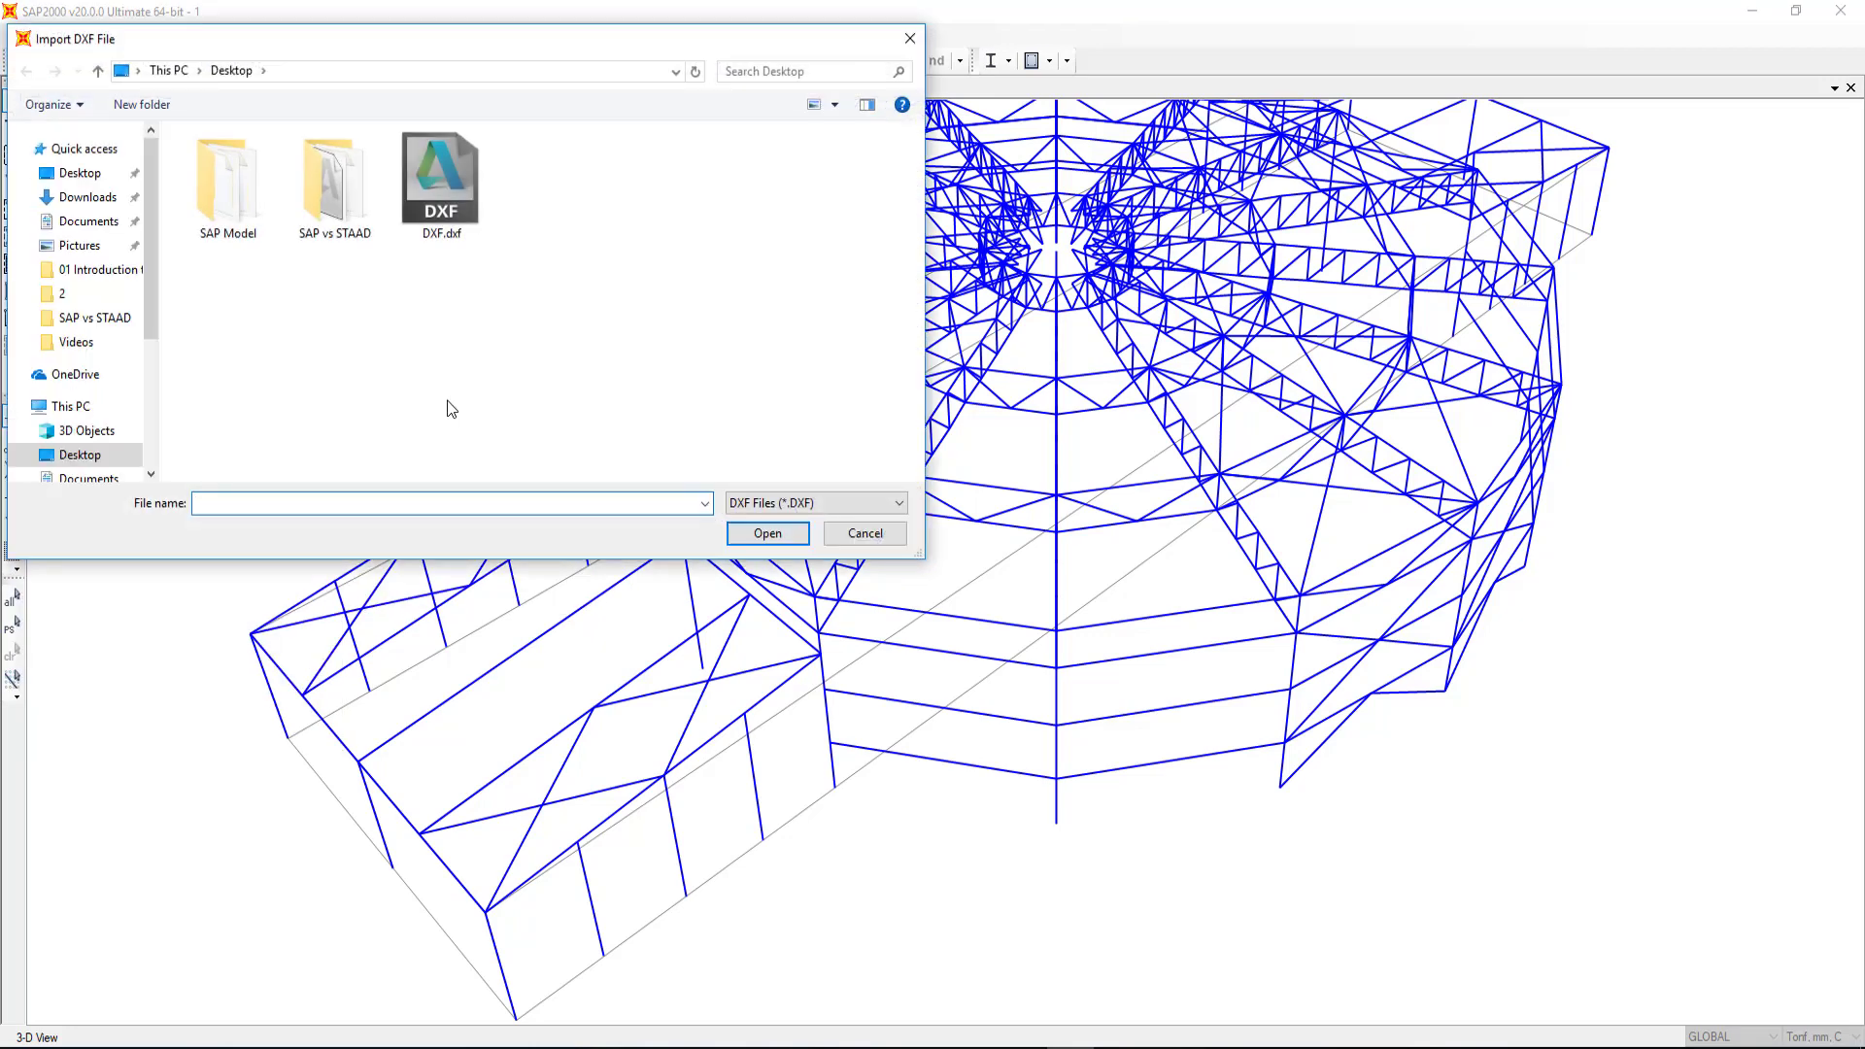
click(466, 175)
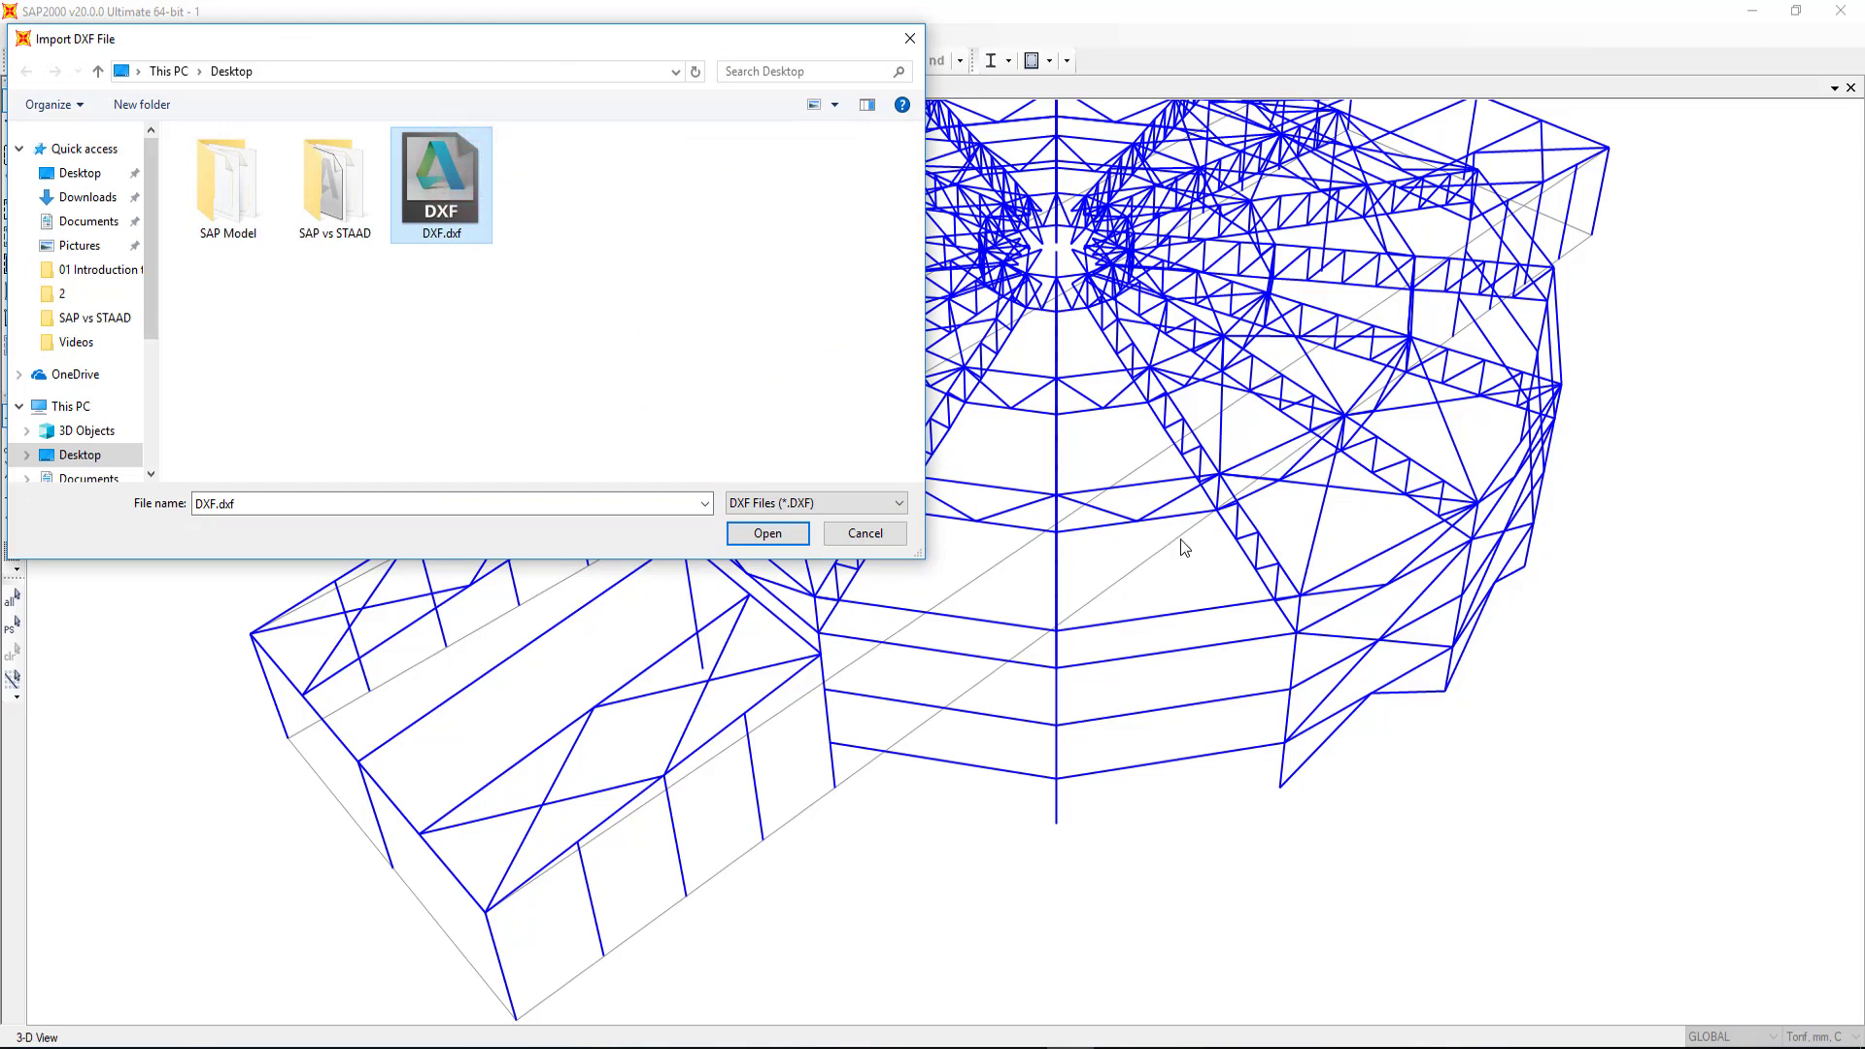
click(768, 536)
click(886, 627)
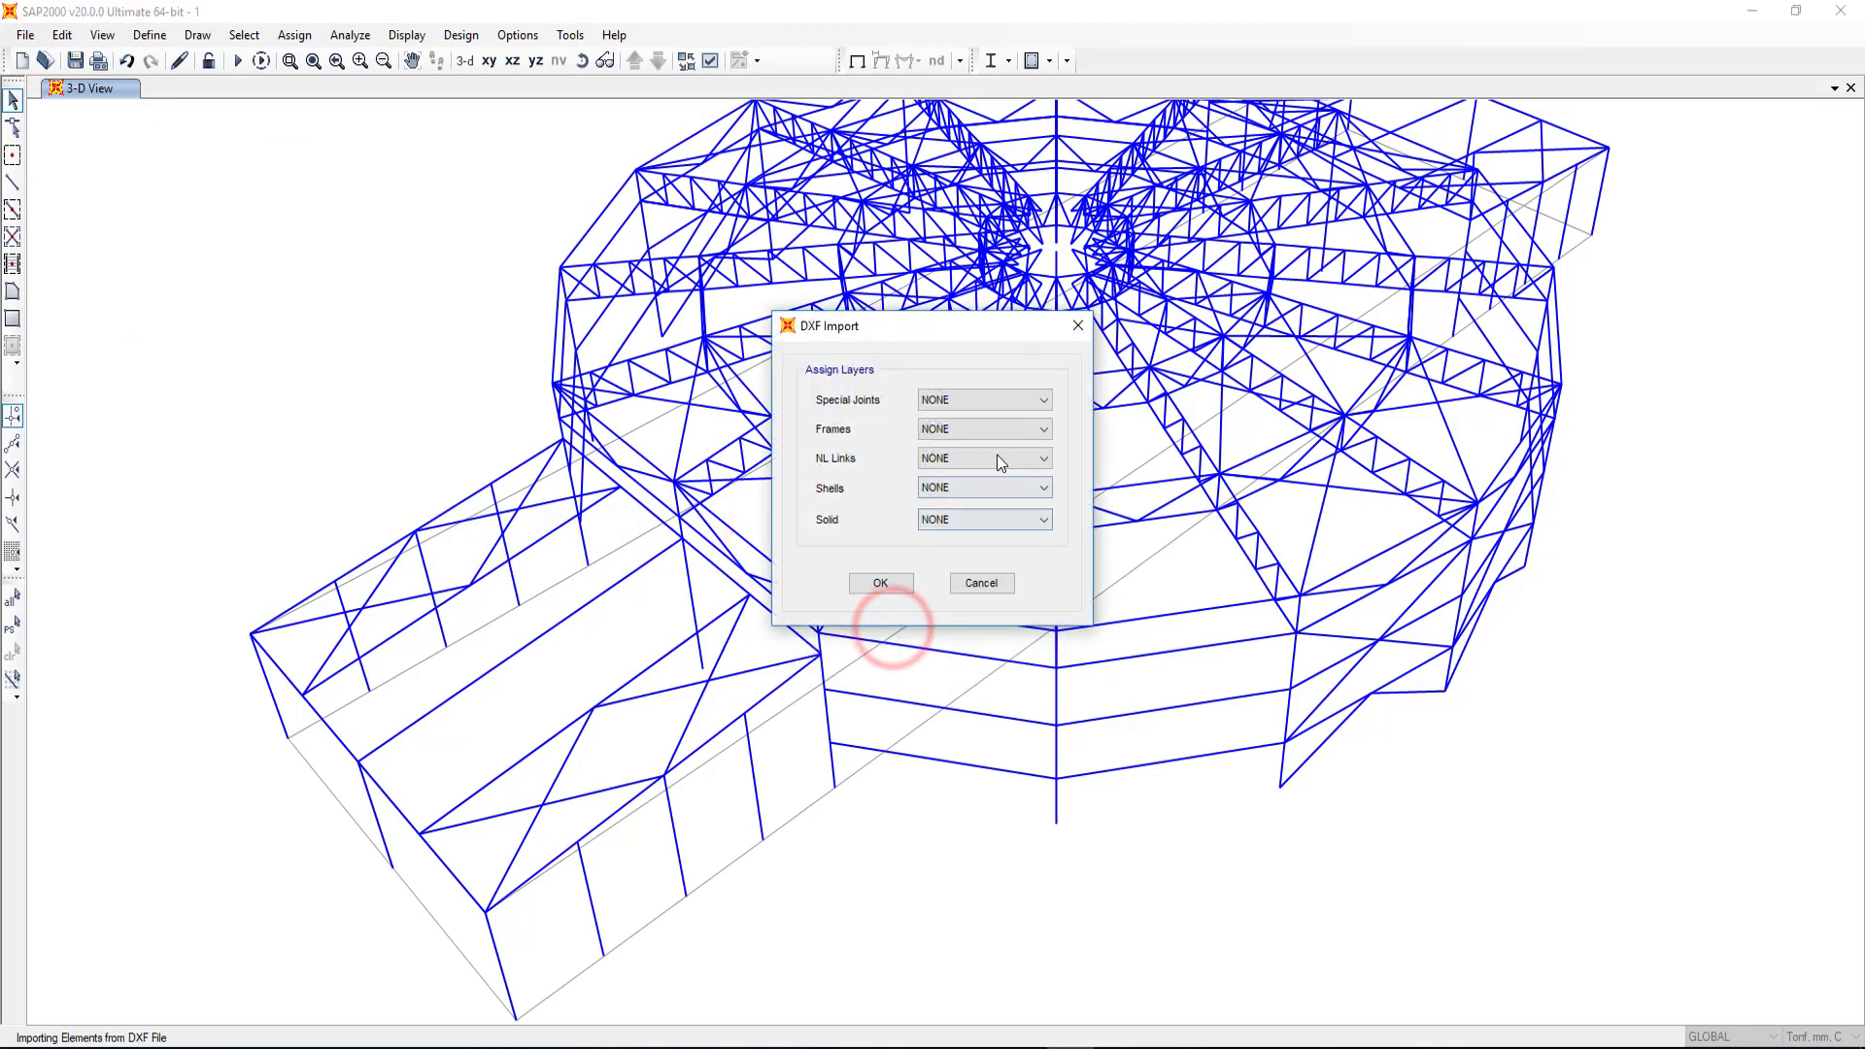
click(942, 432)
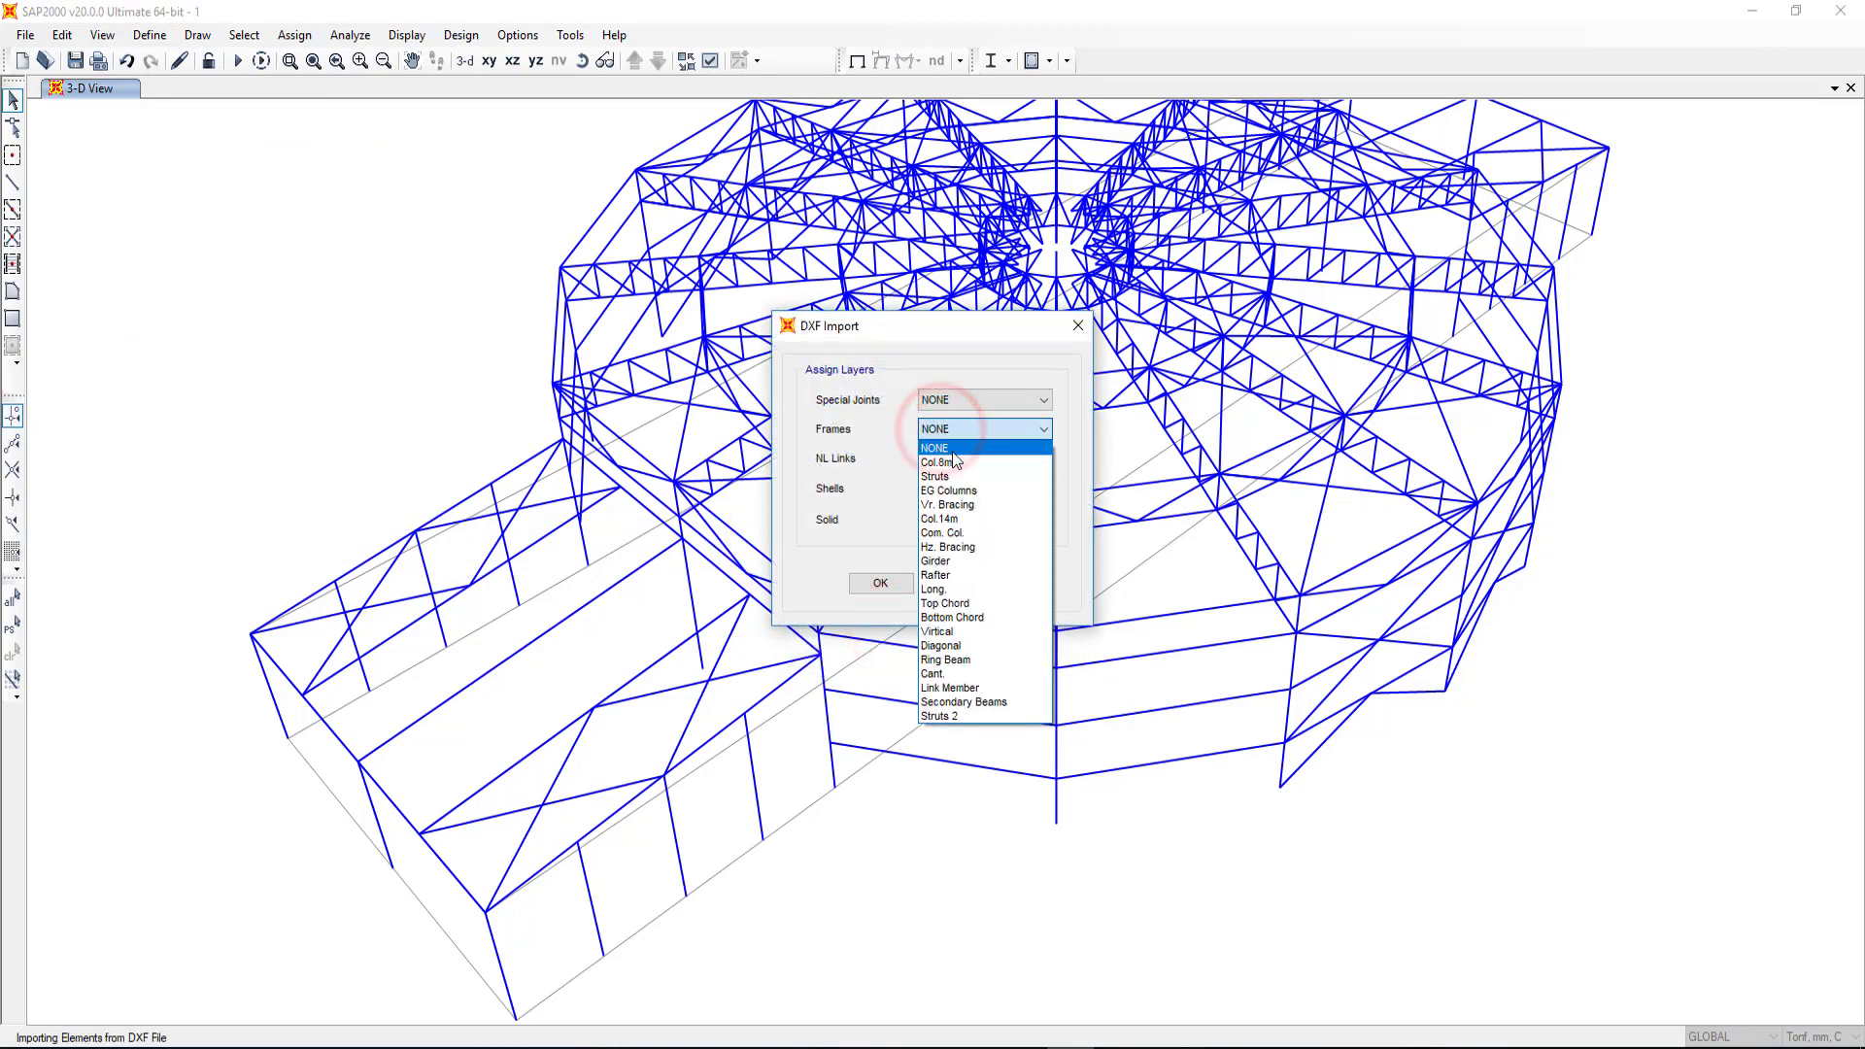
click(970, 646)
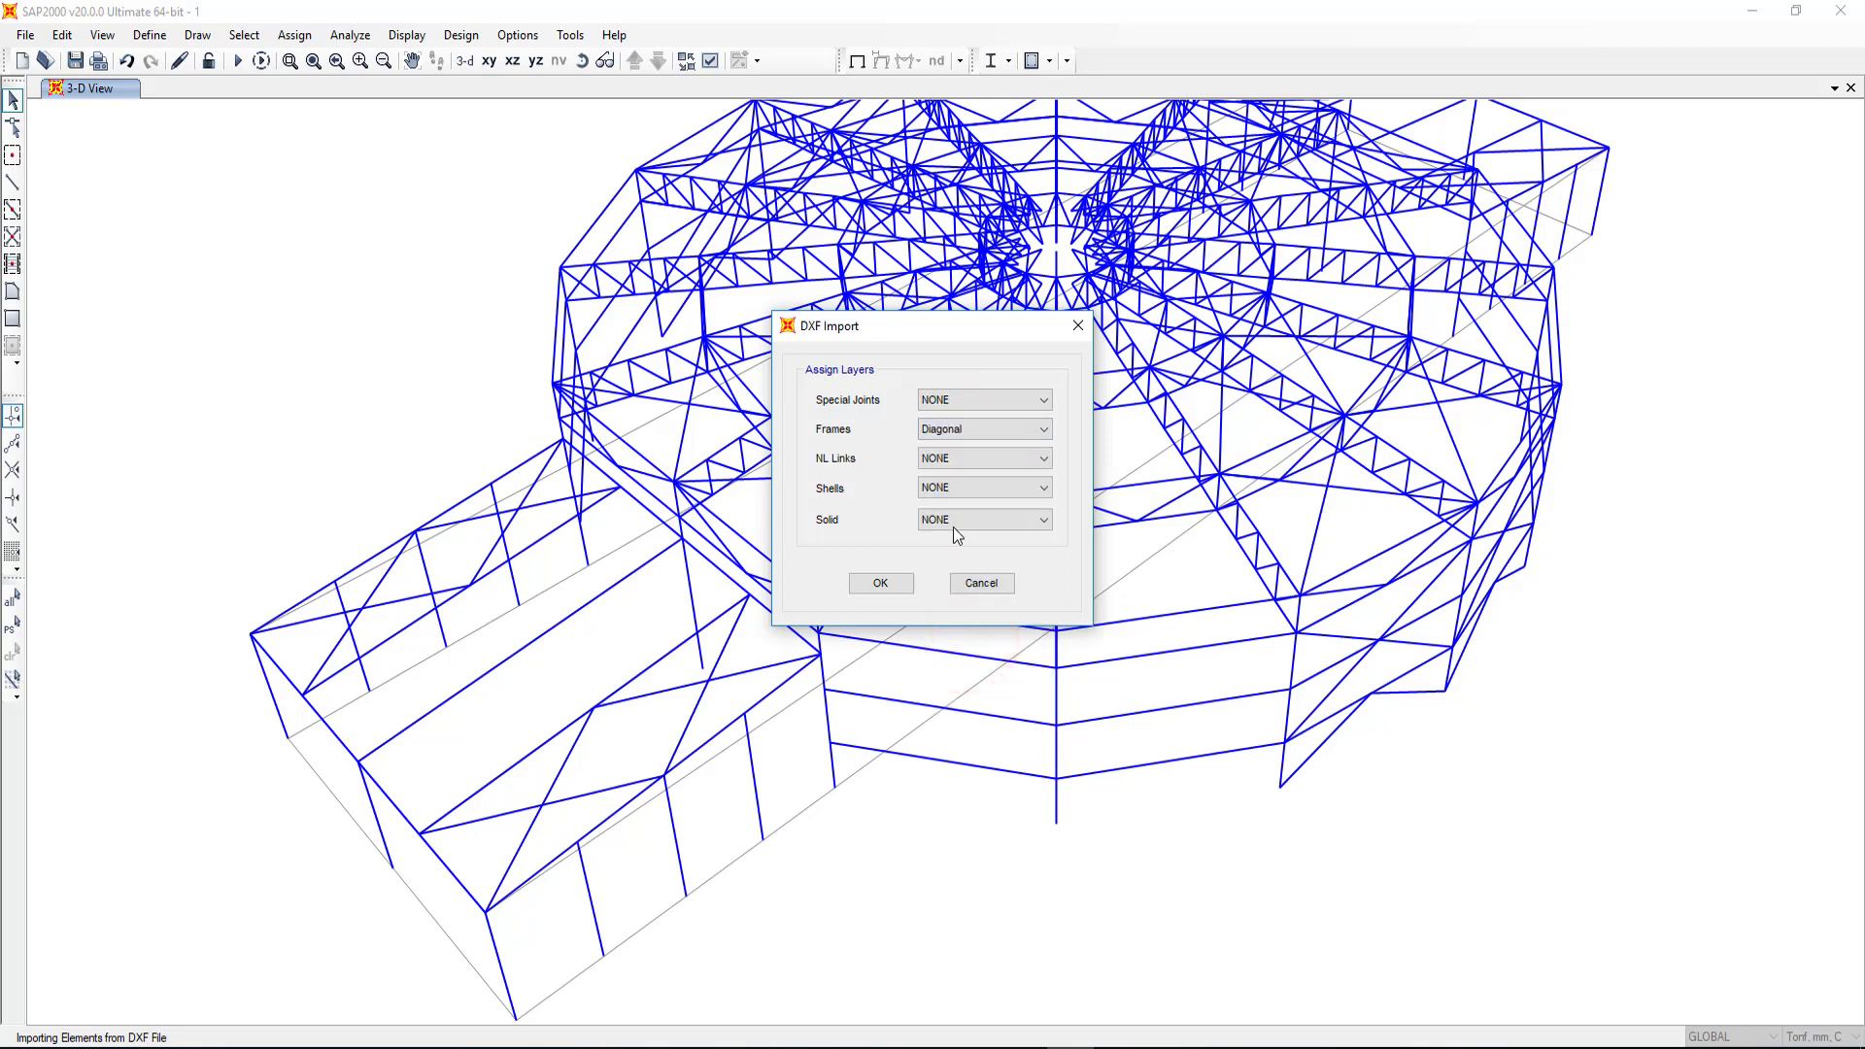
click(965, 433)
click(970, 659)
click(877, 583)
scroll(895, 512, up, 3)
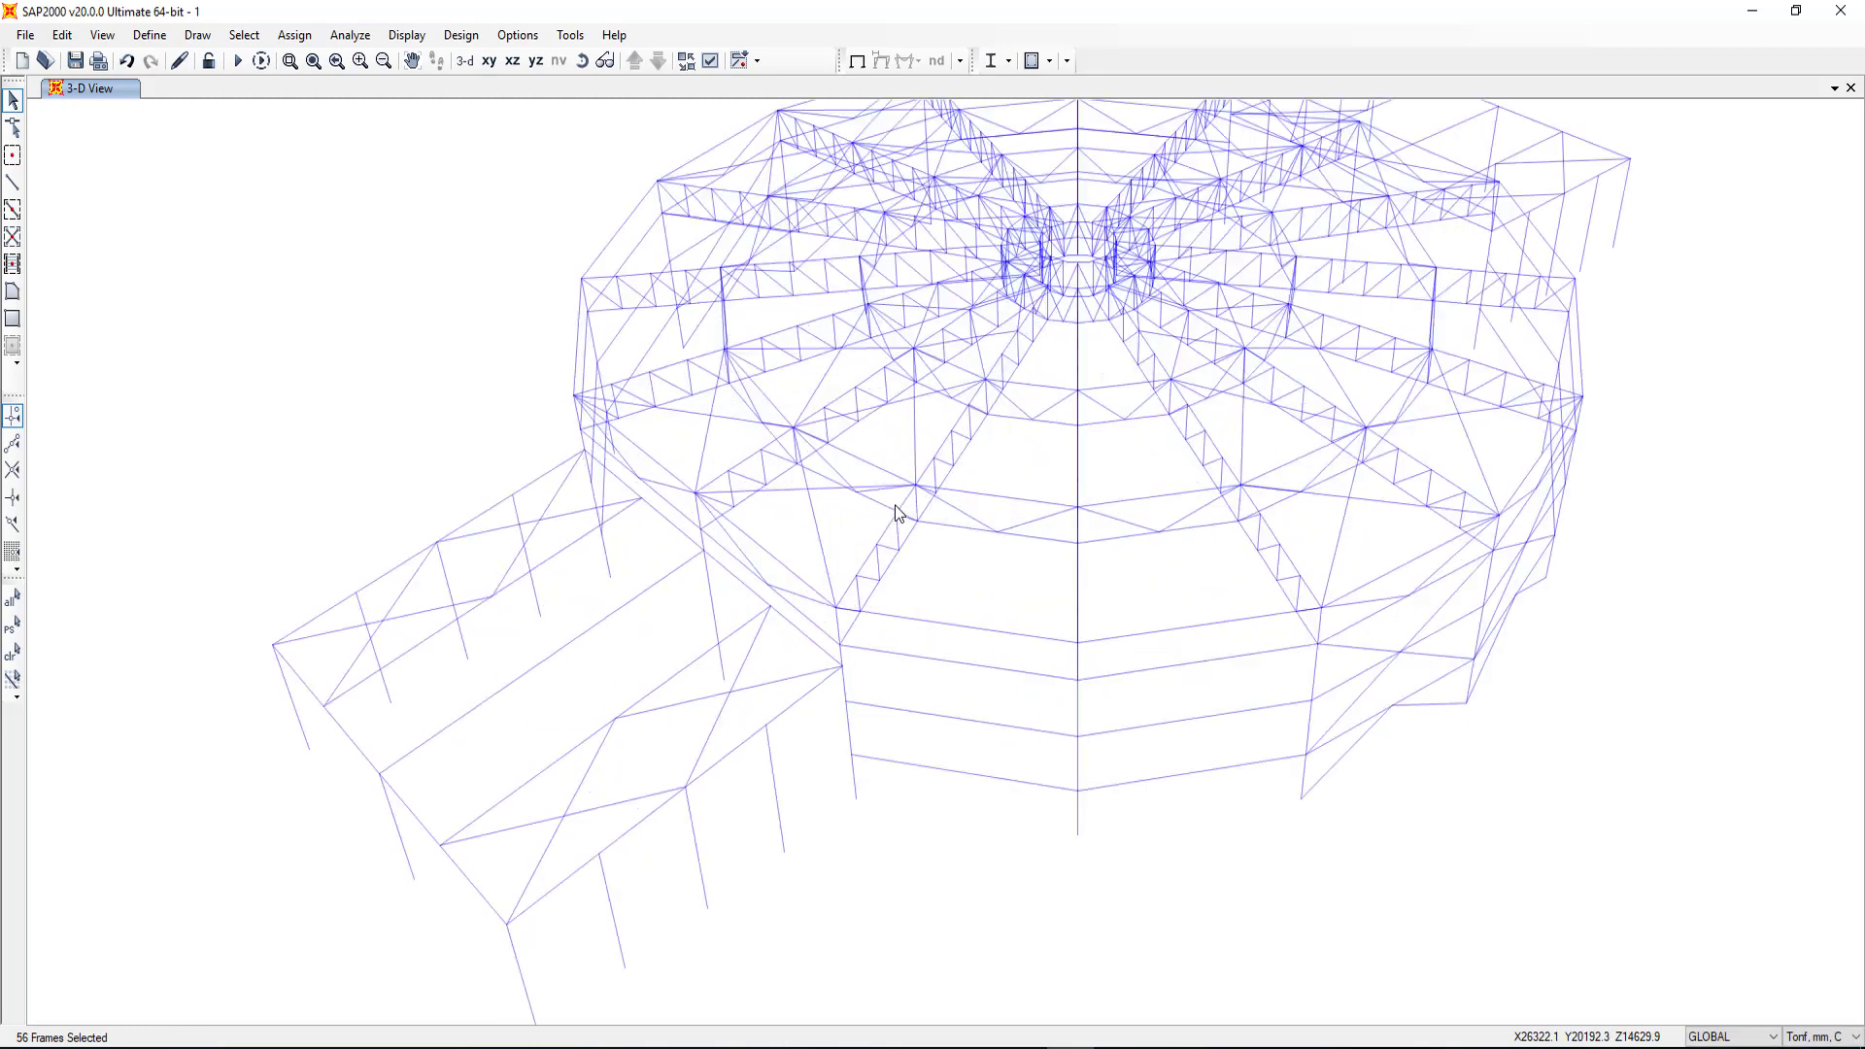
scroll(896, 512, up, 3)
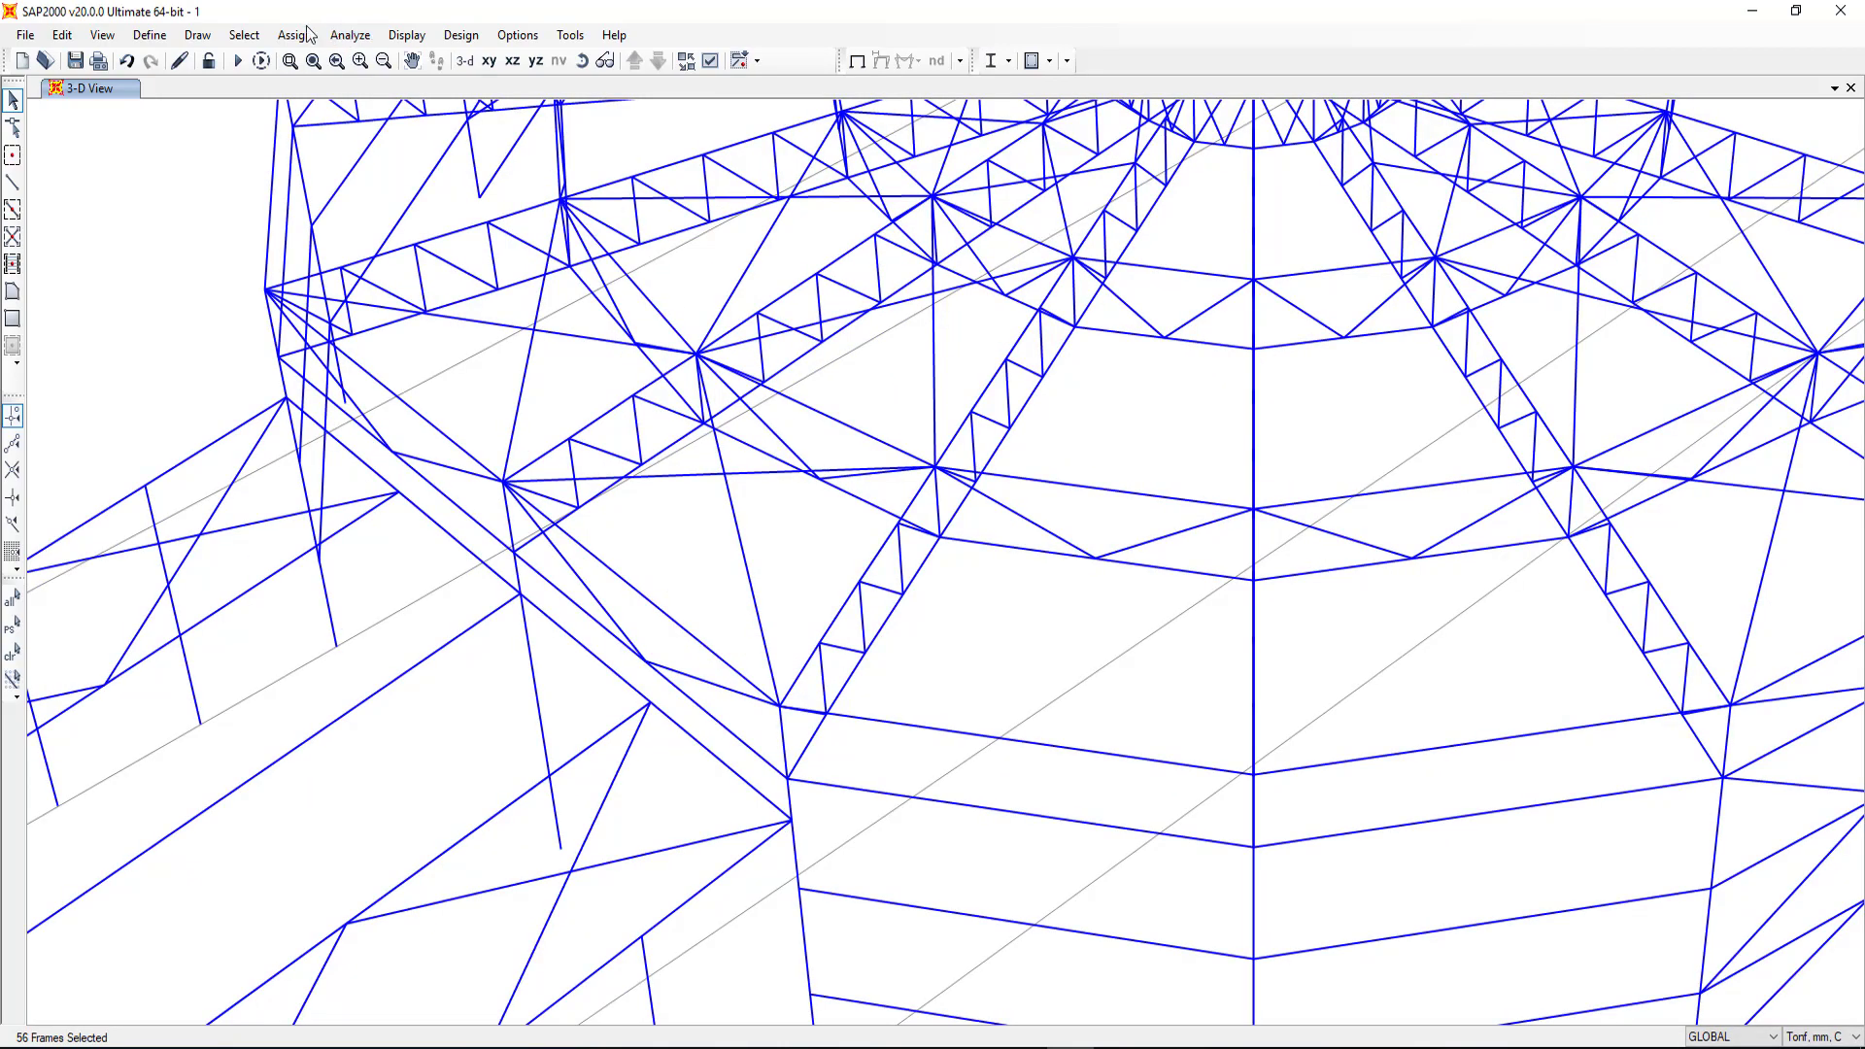
Step: Define a new group named Ring Beams
click(282, 36)
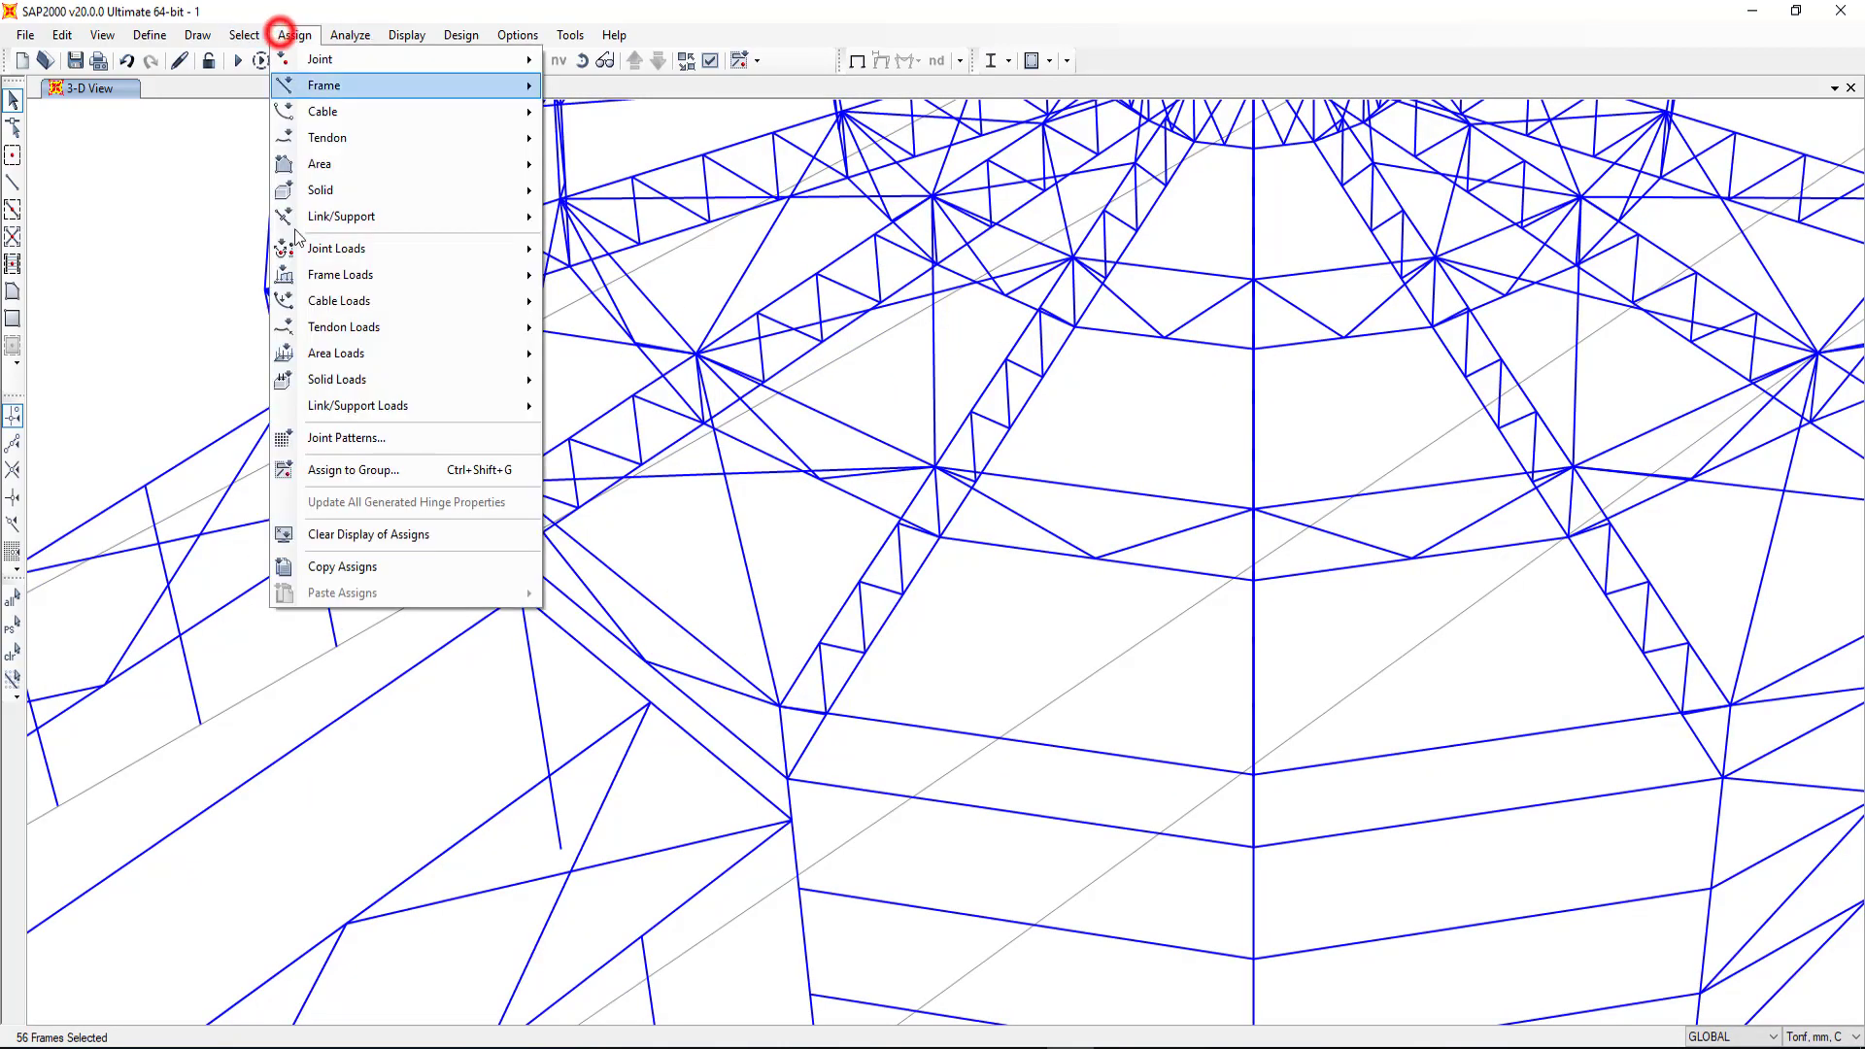
click(349, 477)
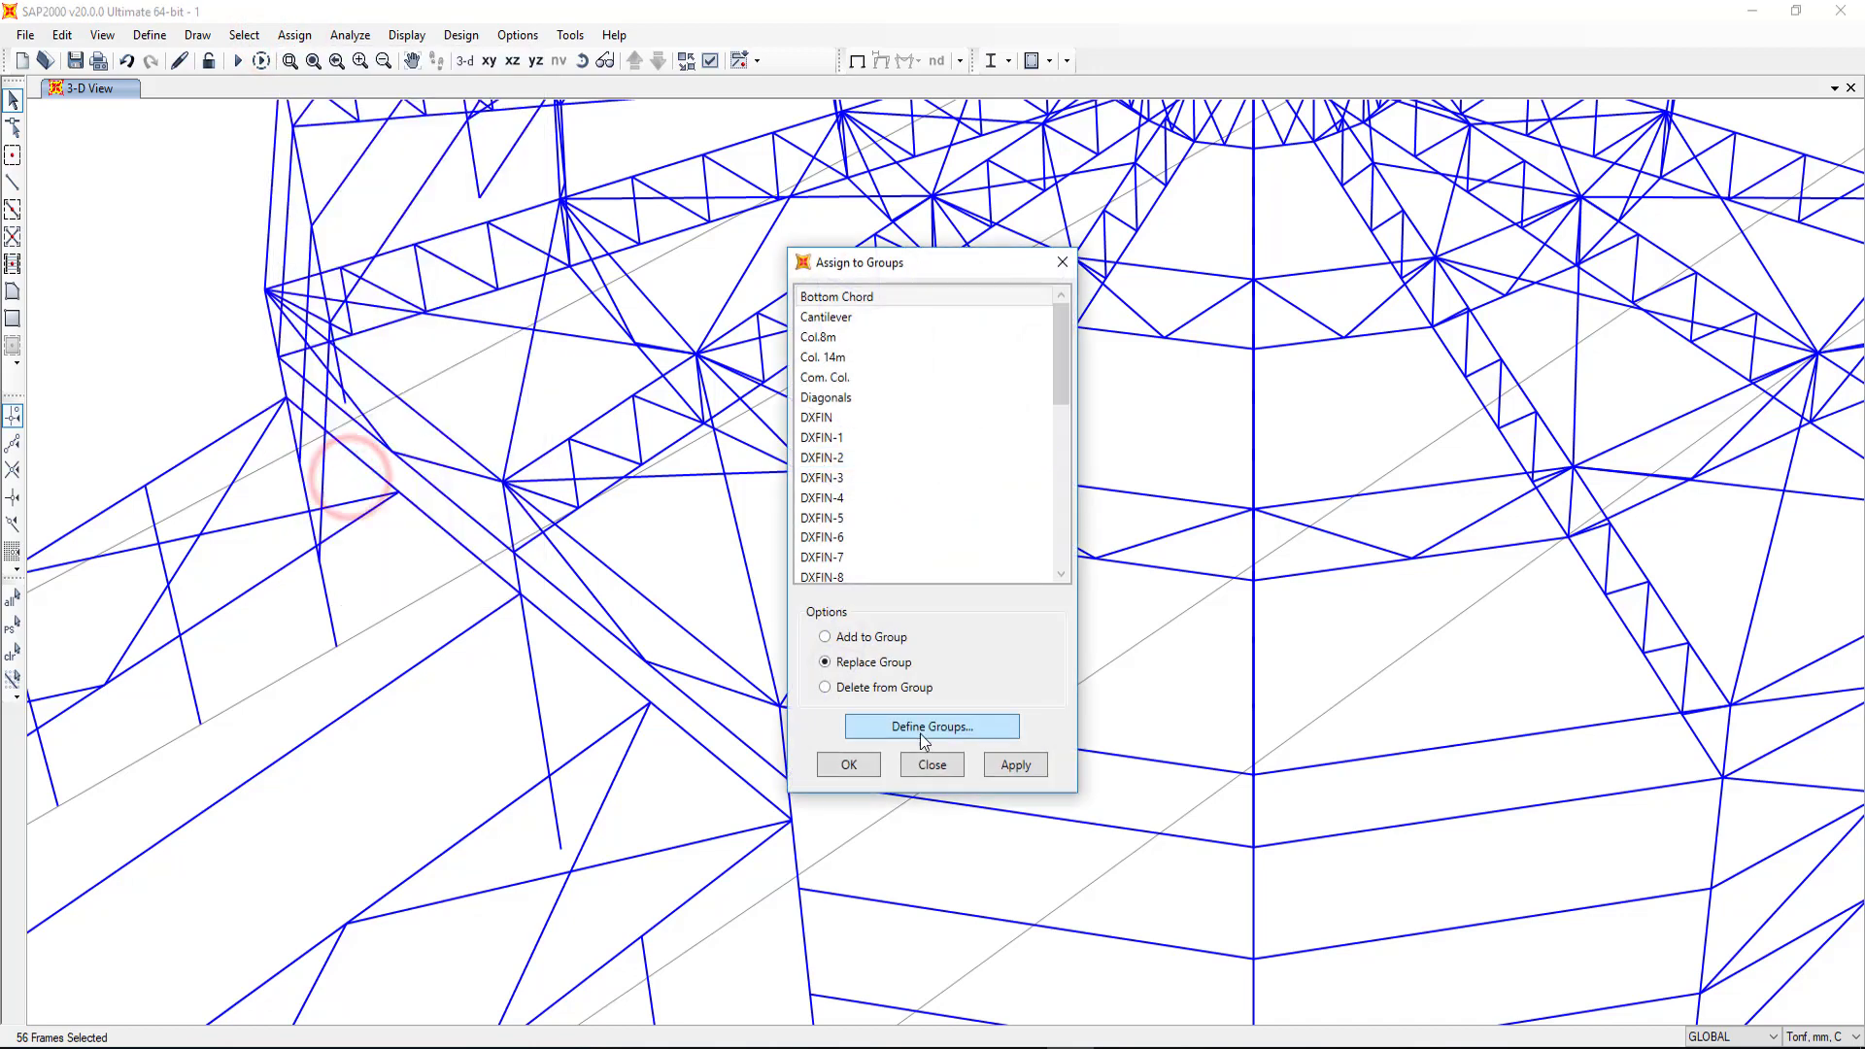
click(937, 729)
click(1007, 437)
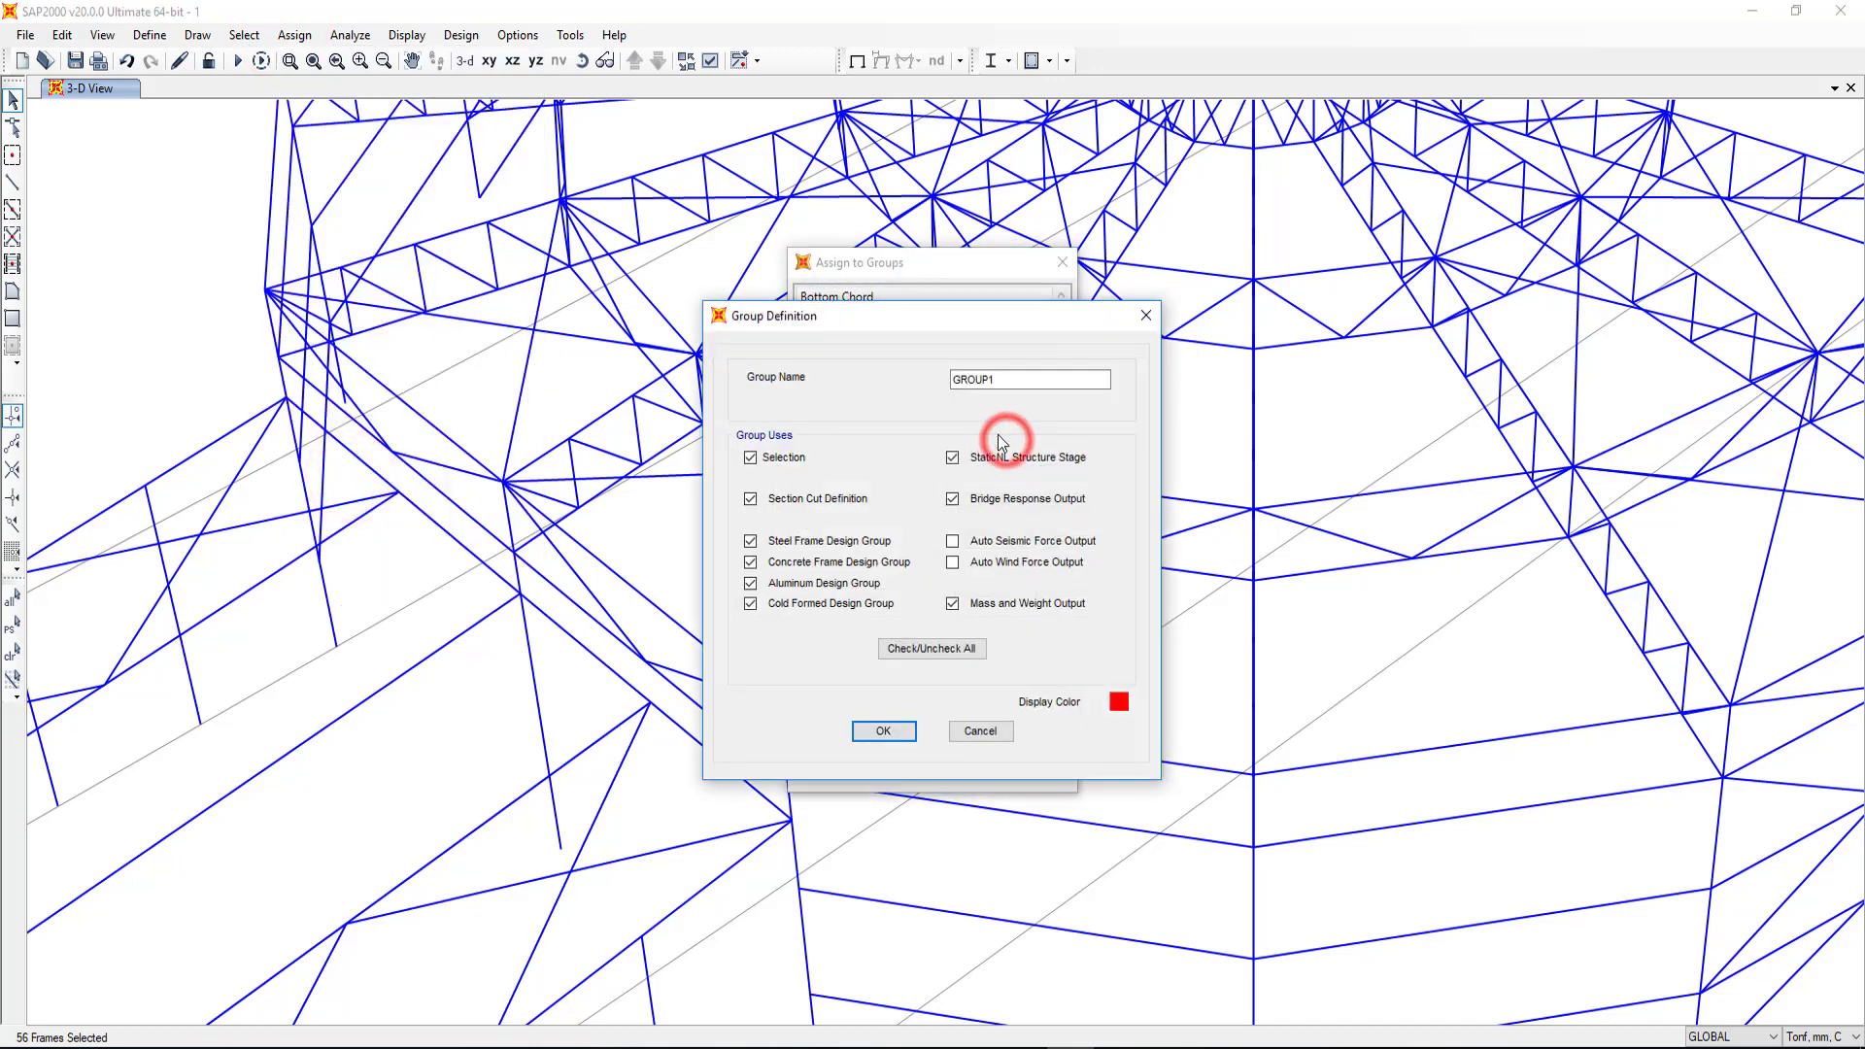
click(1023, 380)
double_click(1022, 380)
text(Ring Beams)
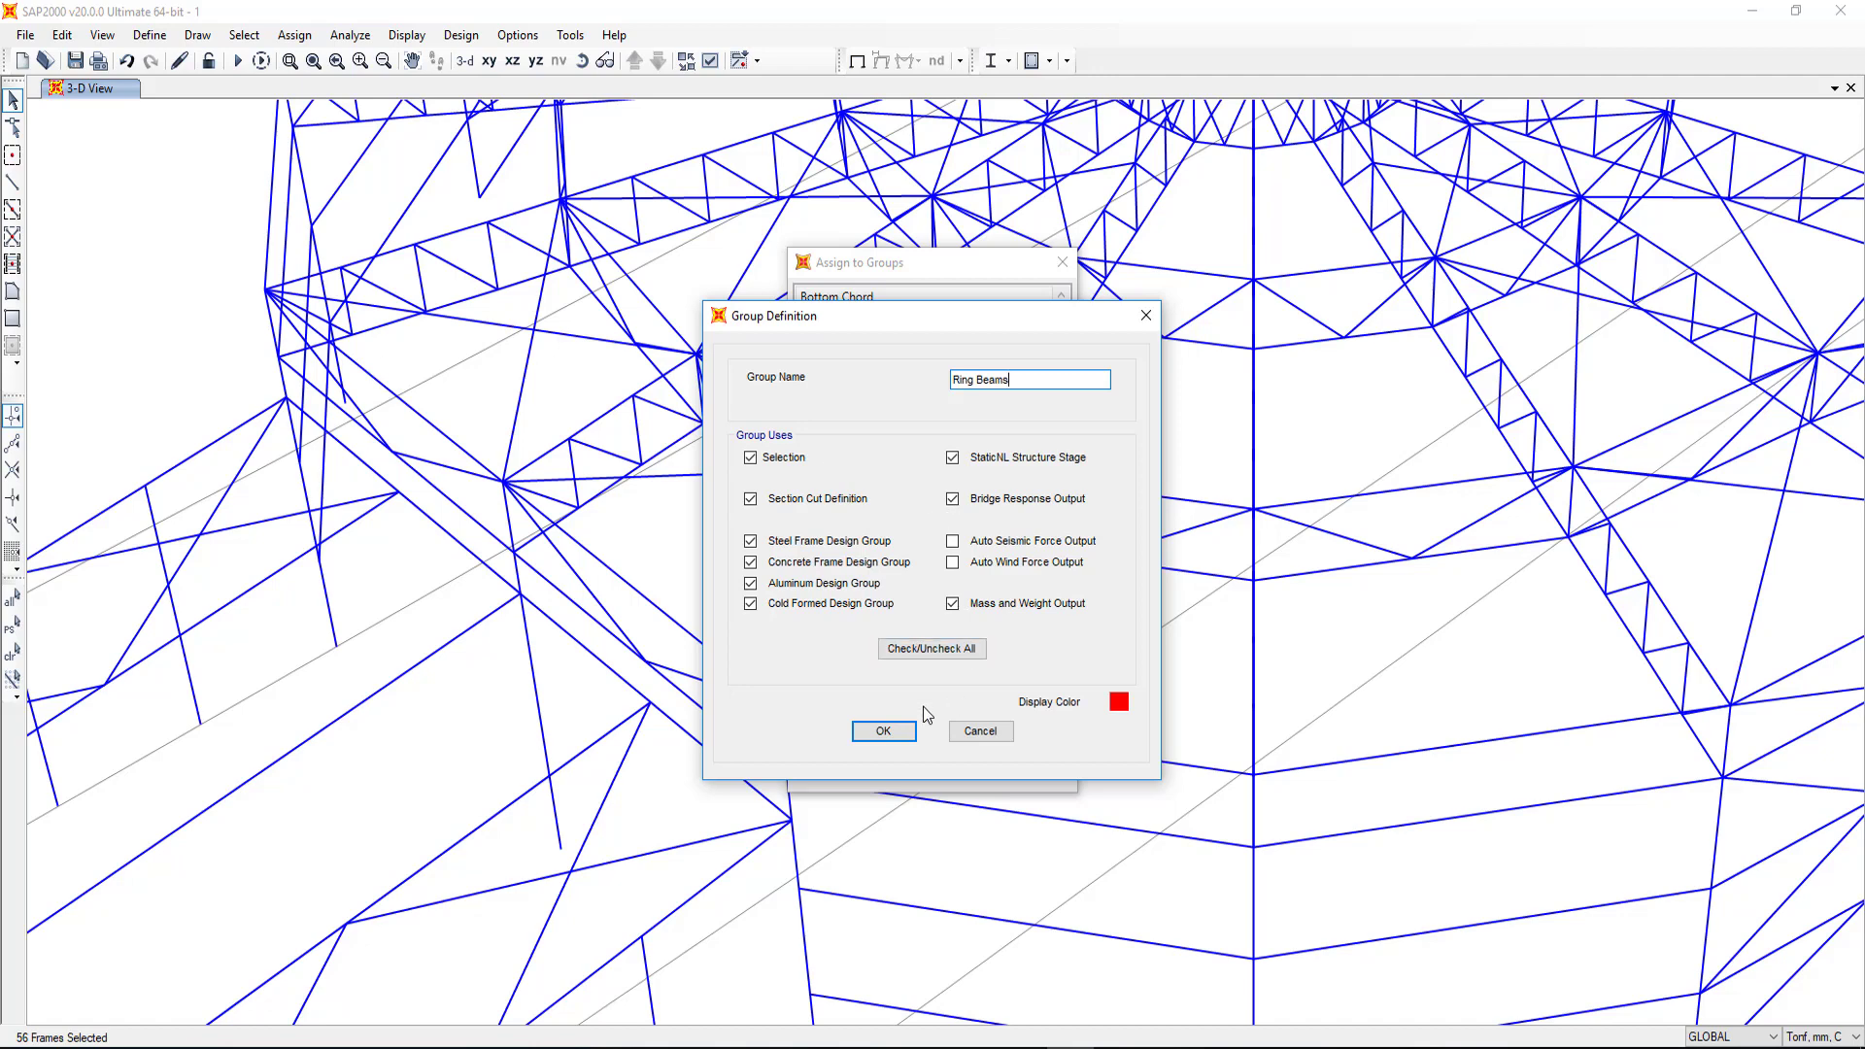
click(883, 730)
click(1009, 587)
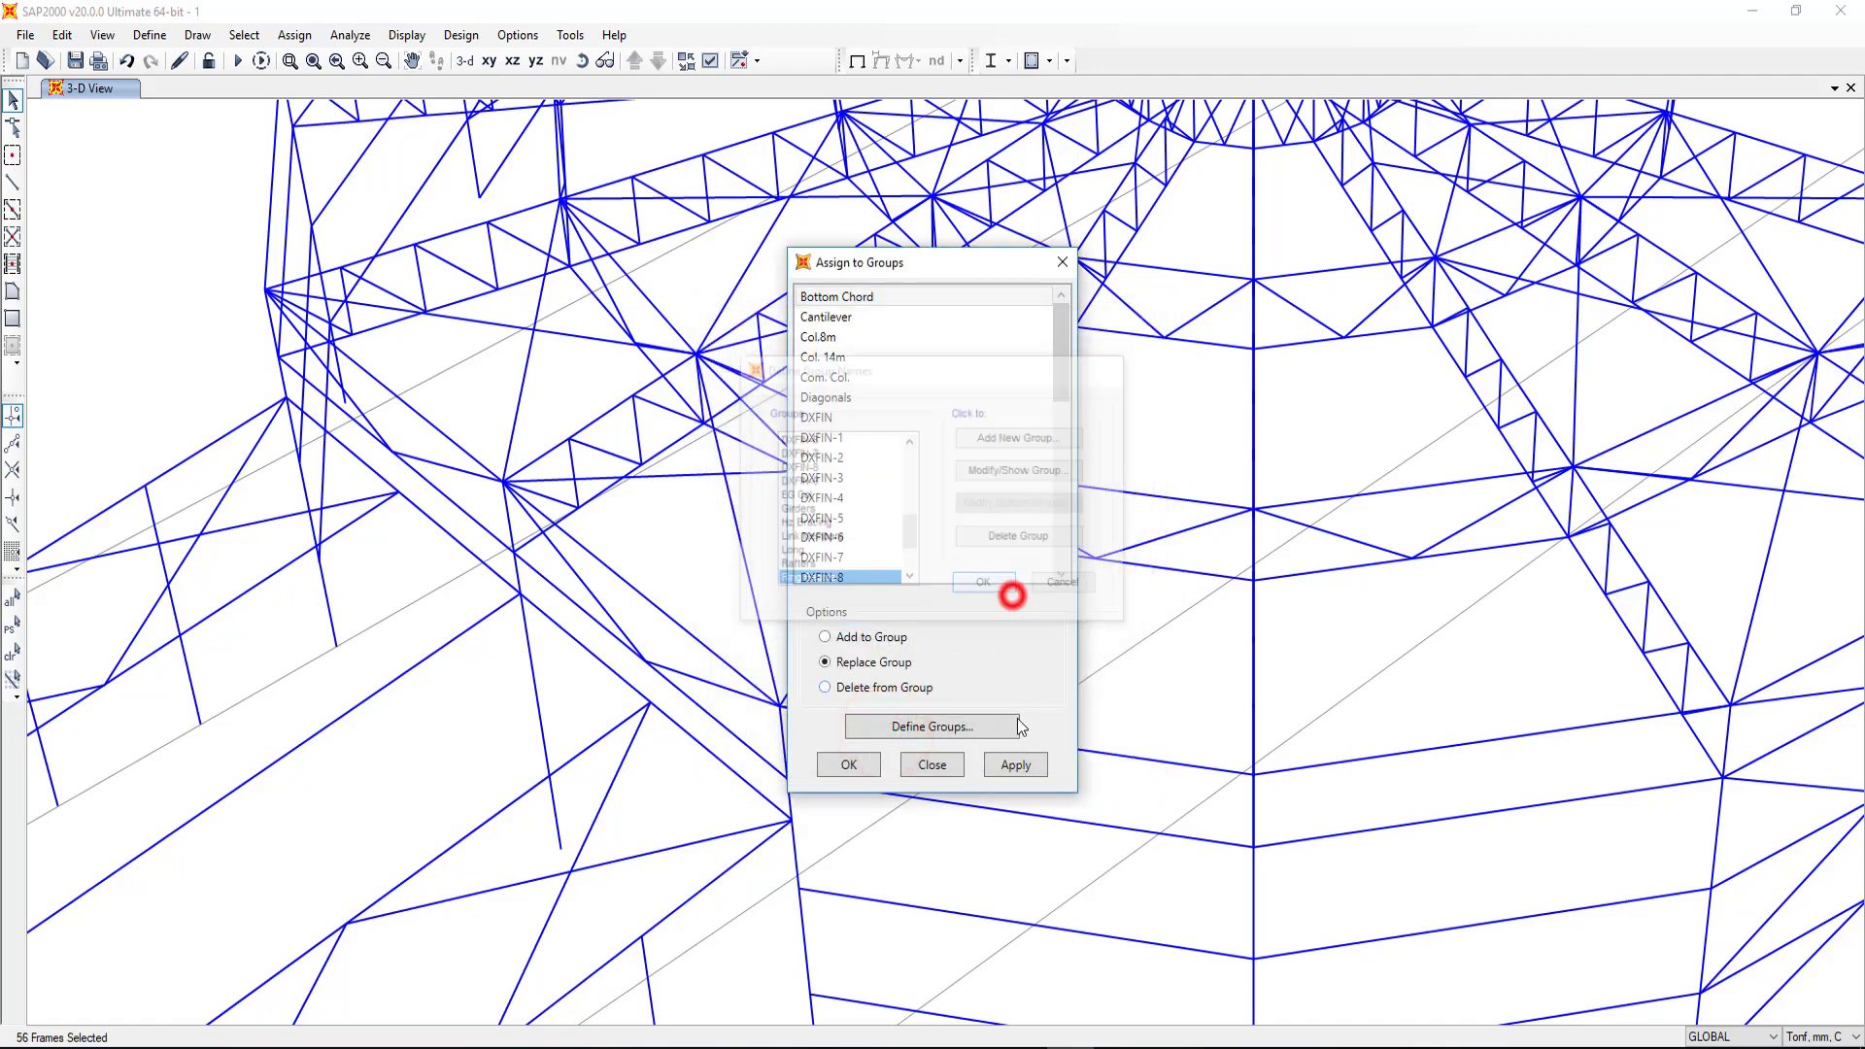
Step: Assign the 56 selected ring beam frames to the Ring Beams group
click(930, 340)
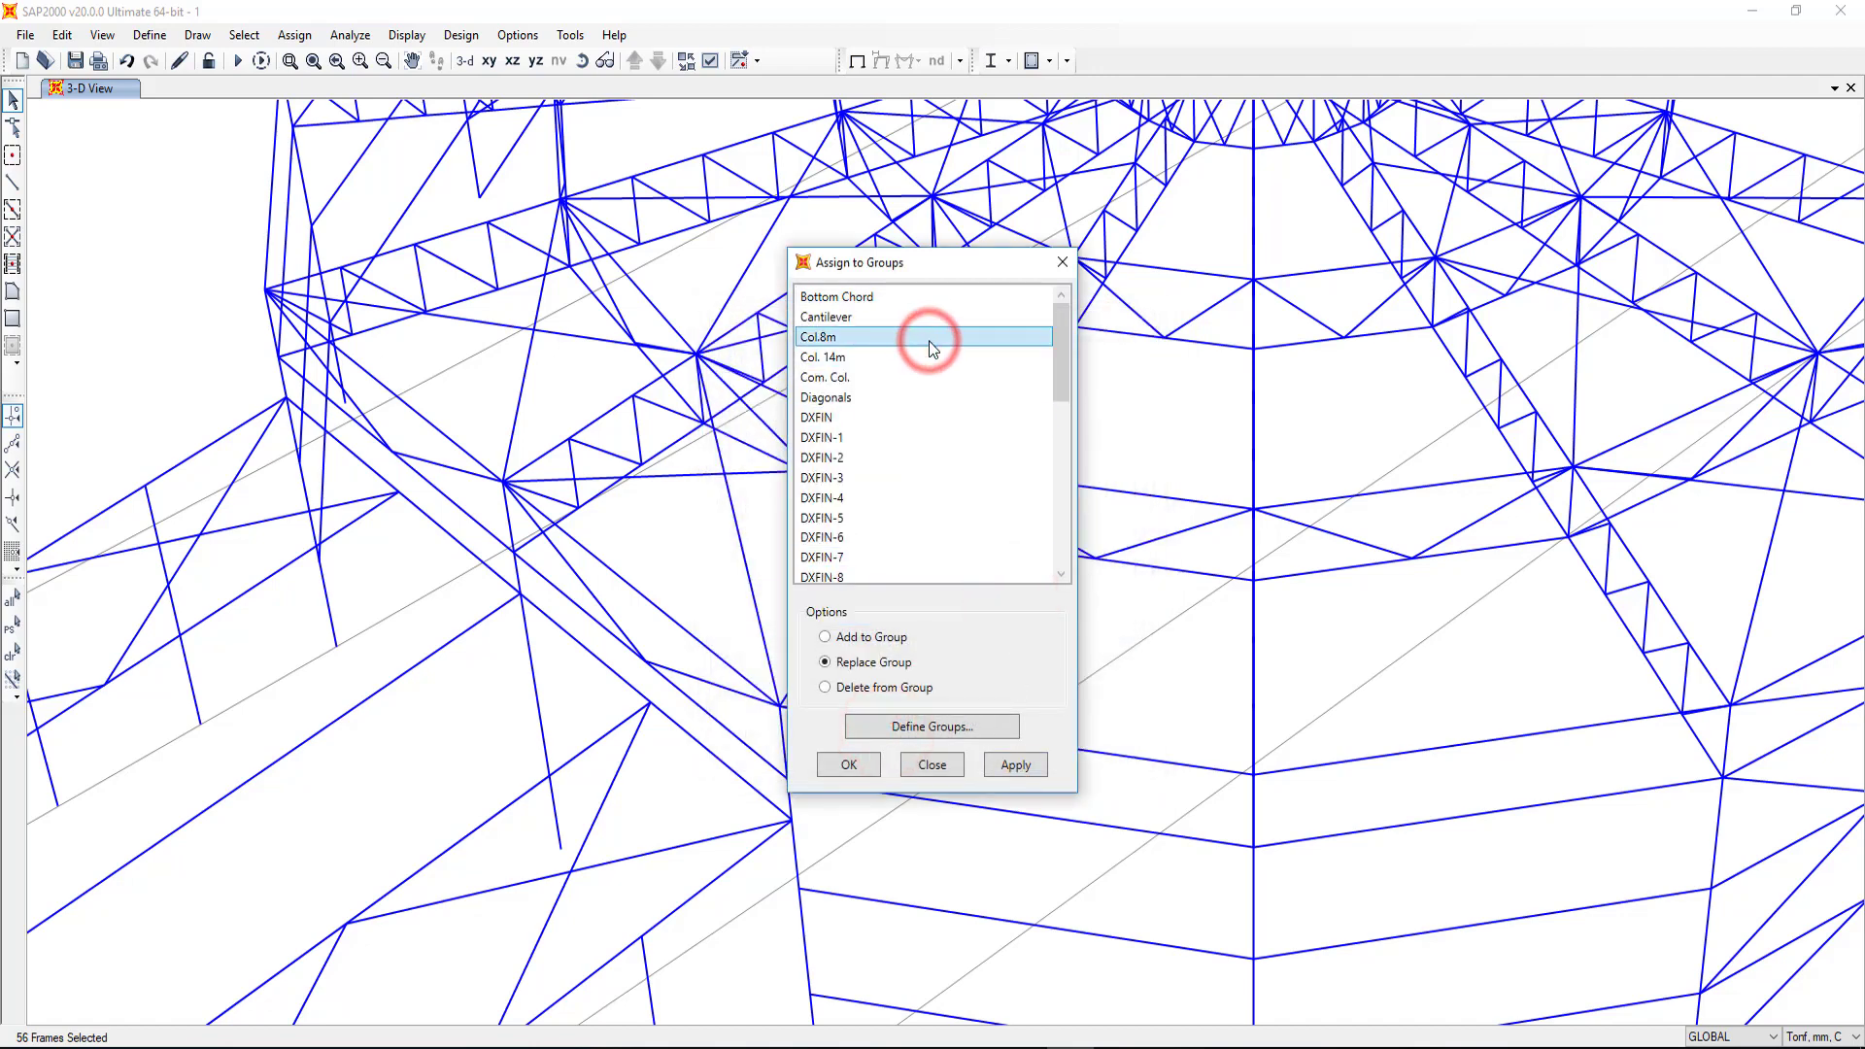
key(r)
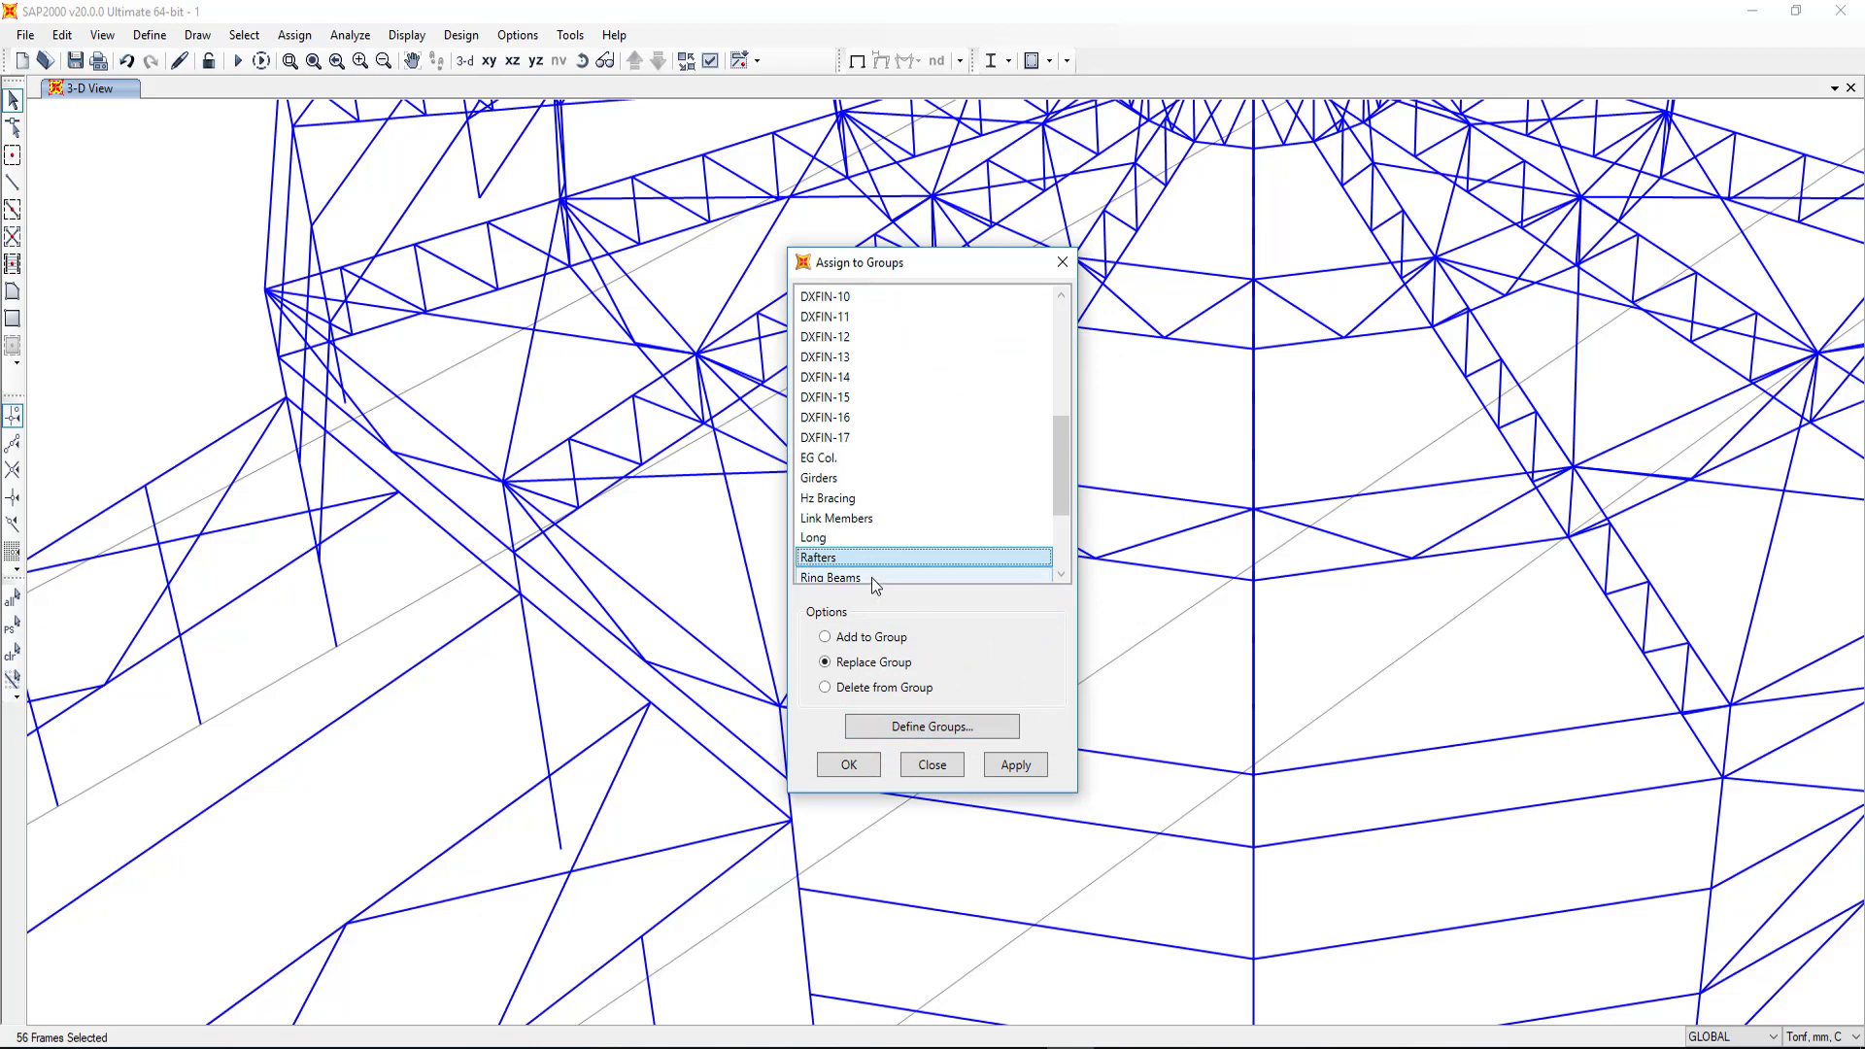
click(871, 577)
click(1018, 763)
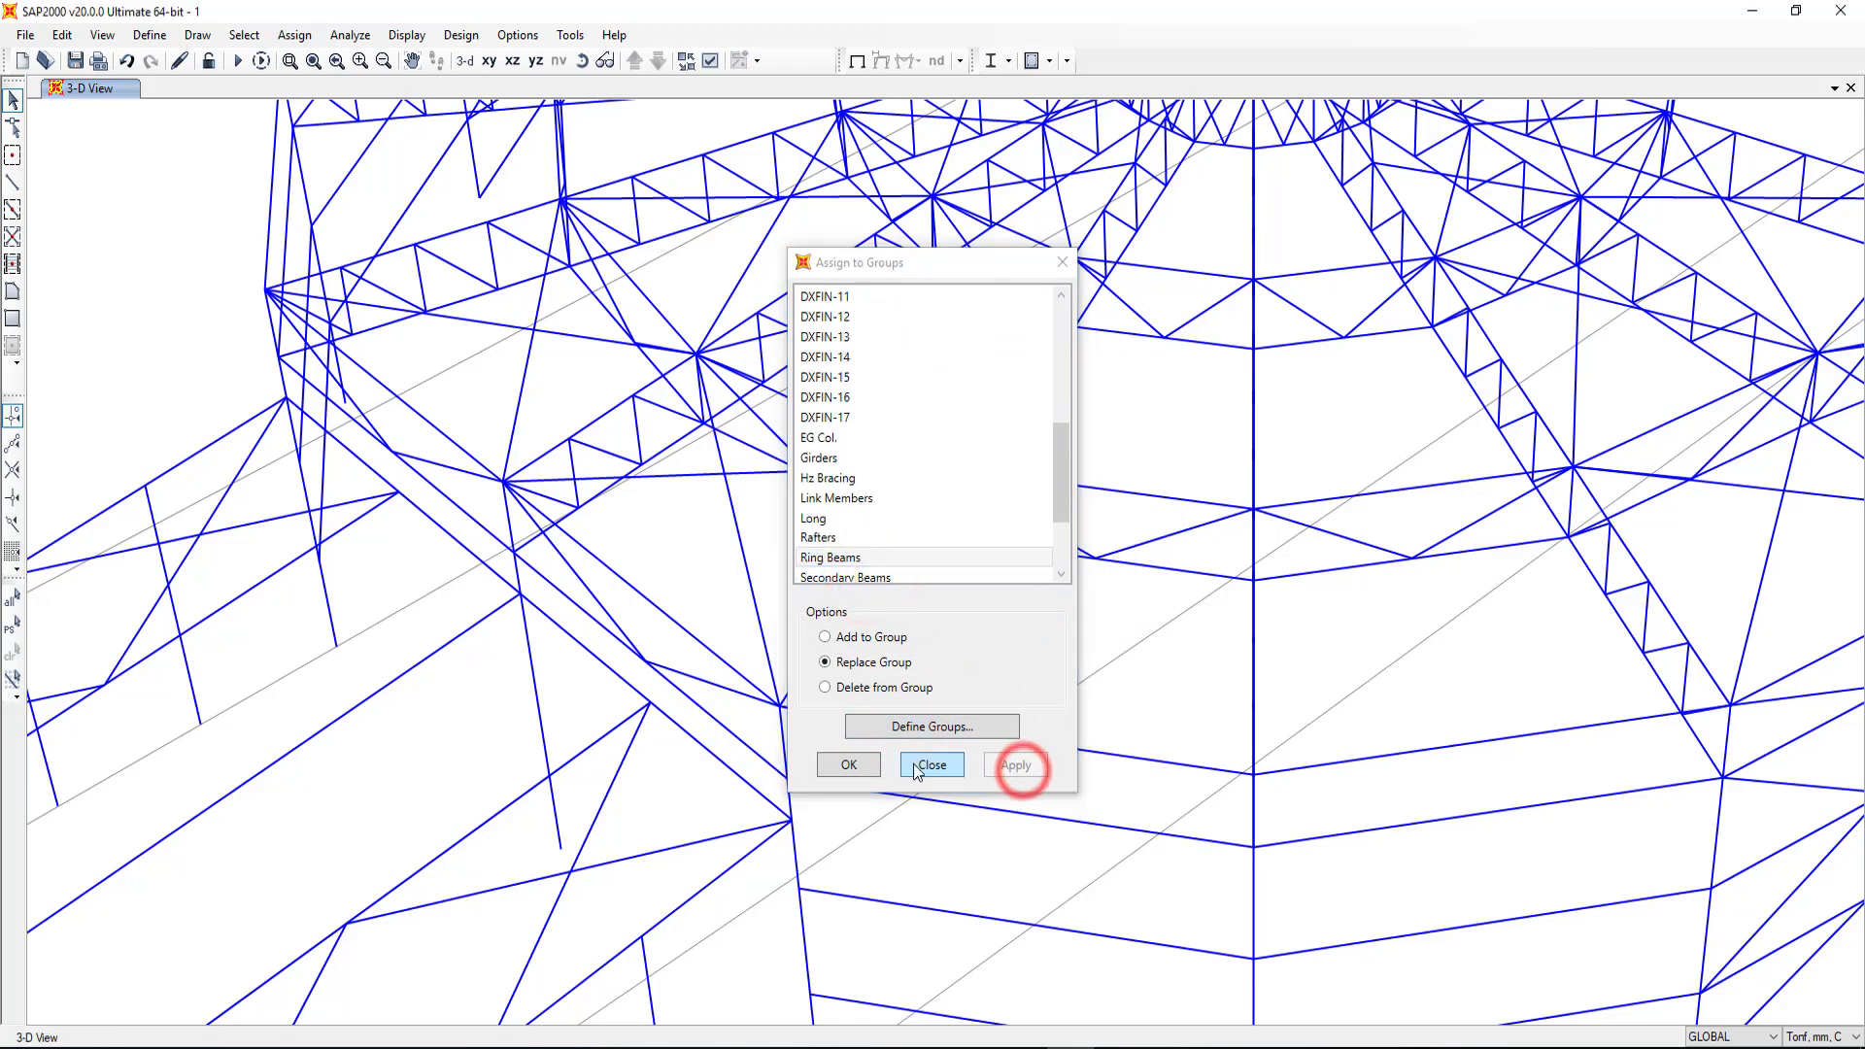
click(869, 764)
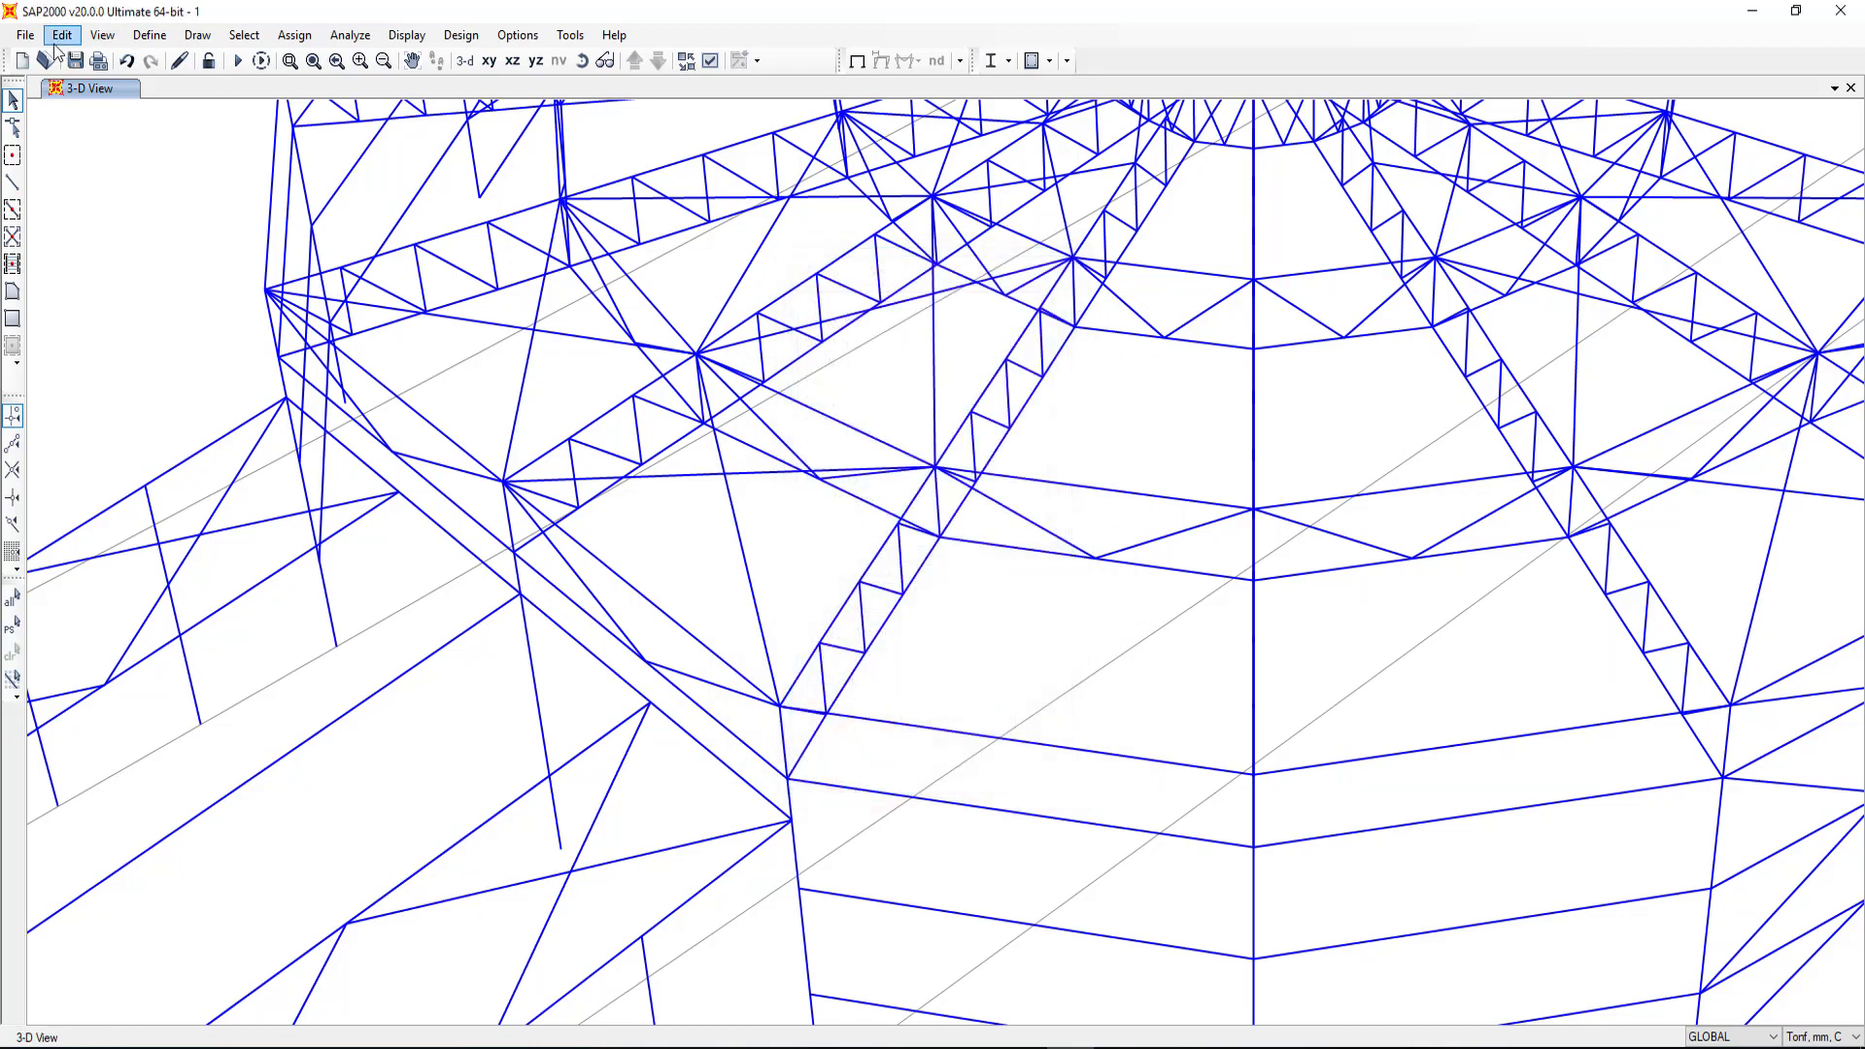
Step: Import the Cant. layer of DXF.dxf as frames, keeping Z up and Tonf, mm, C units
click(24, 35)
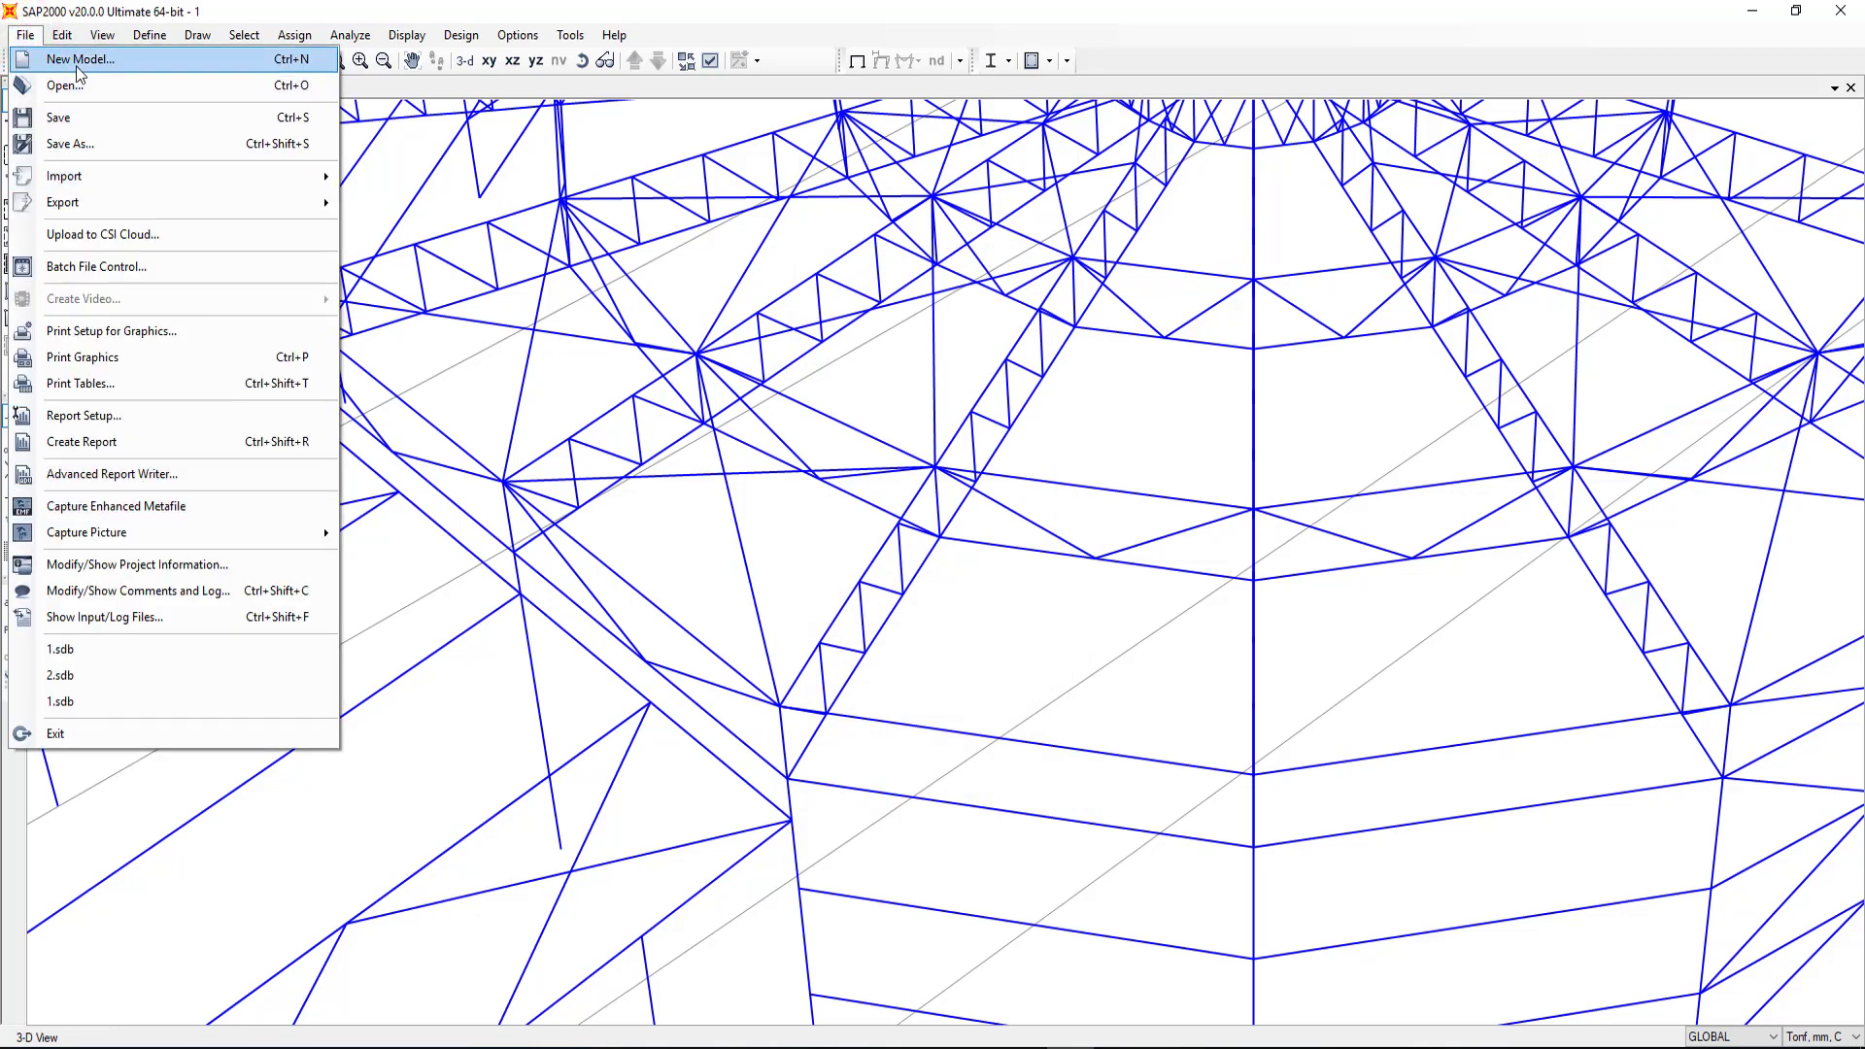
mouse_move(64, 177)
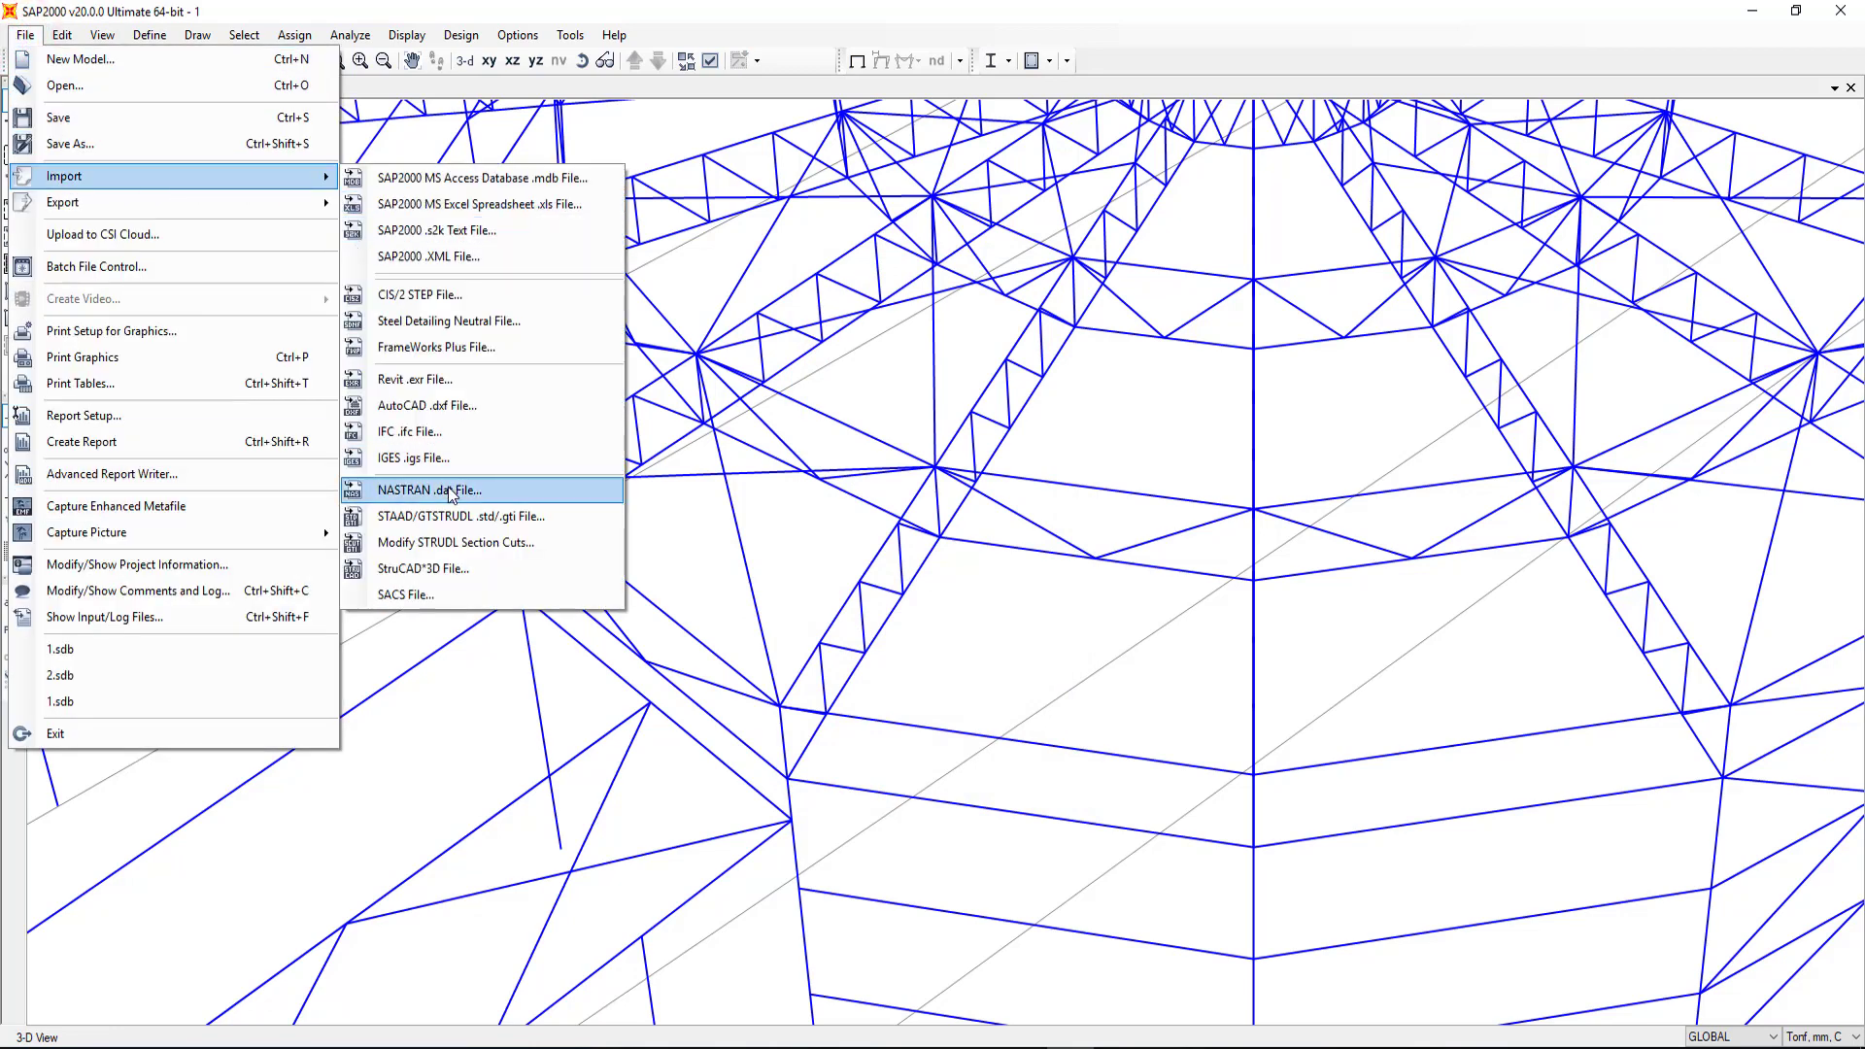
click(447, 406)
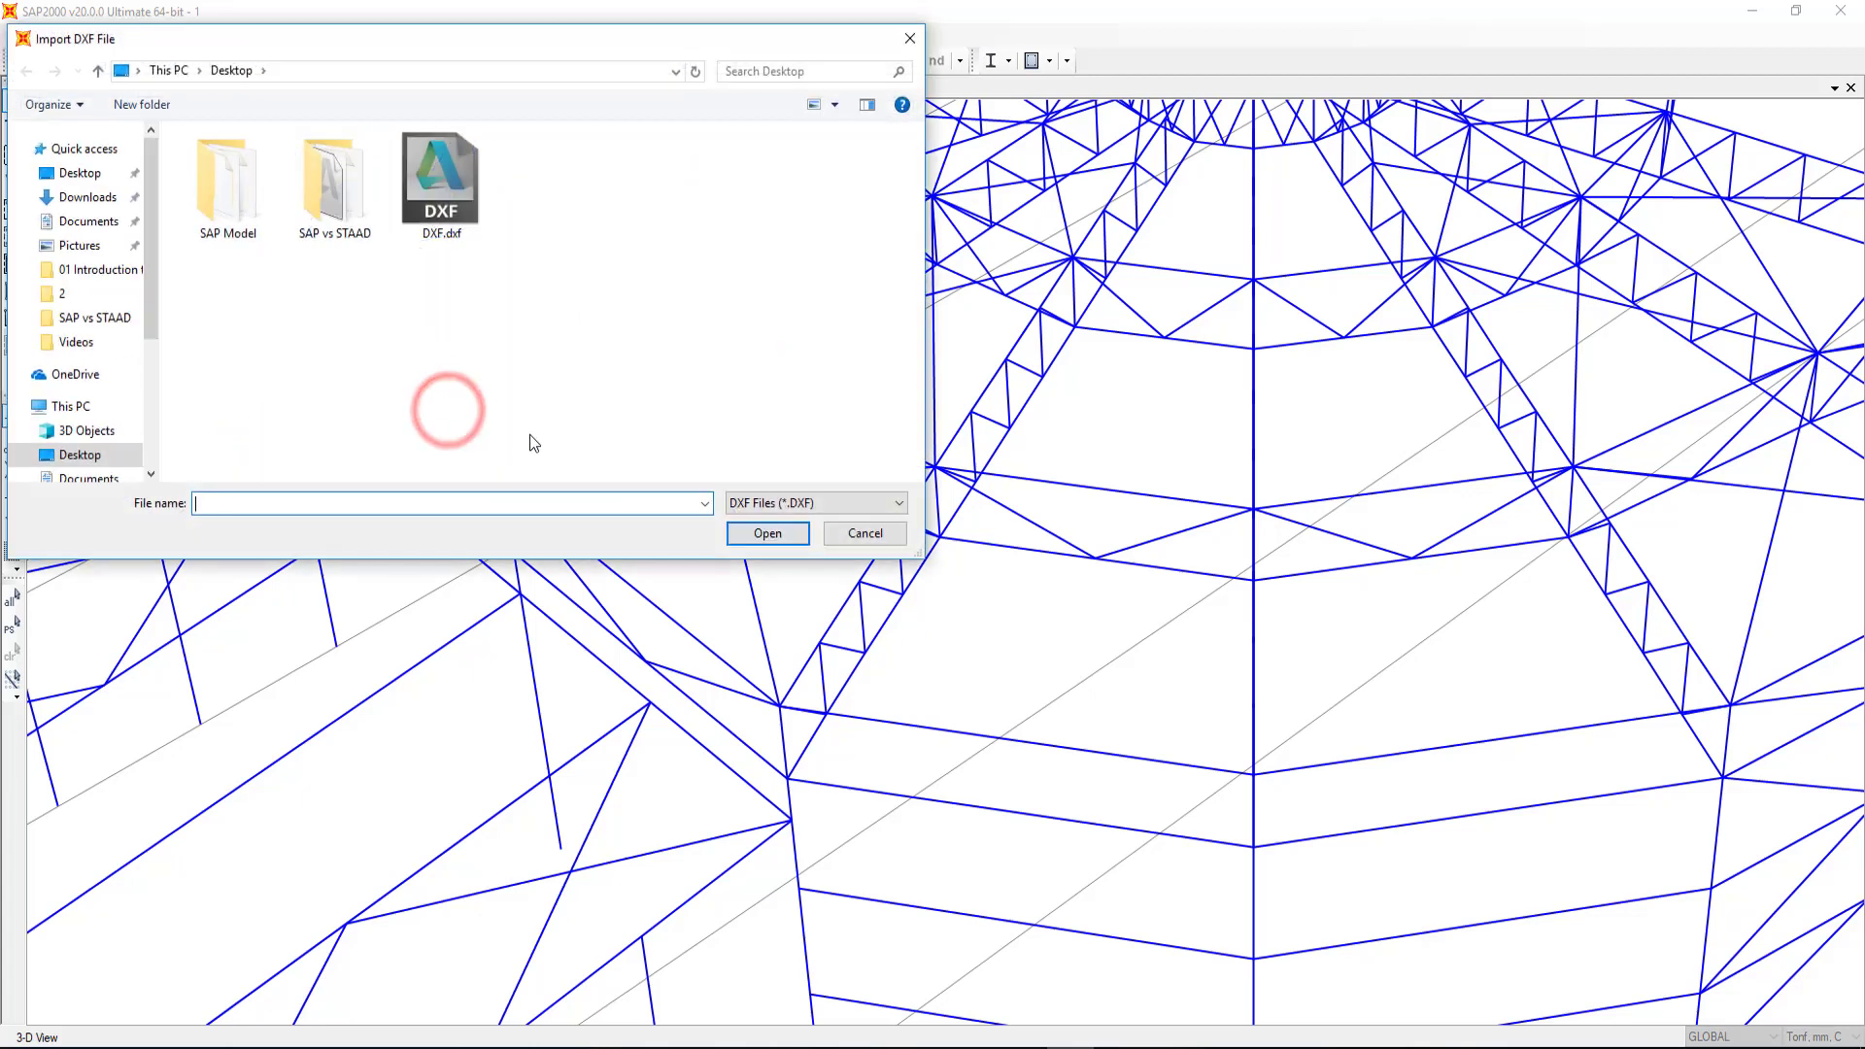
click(457, 202)
click(787, 534)
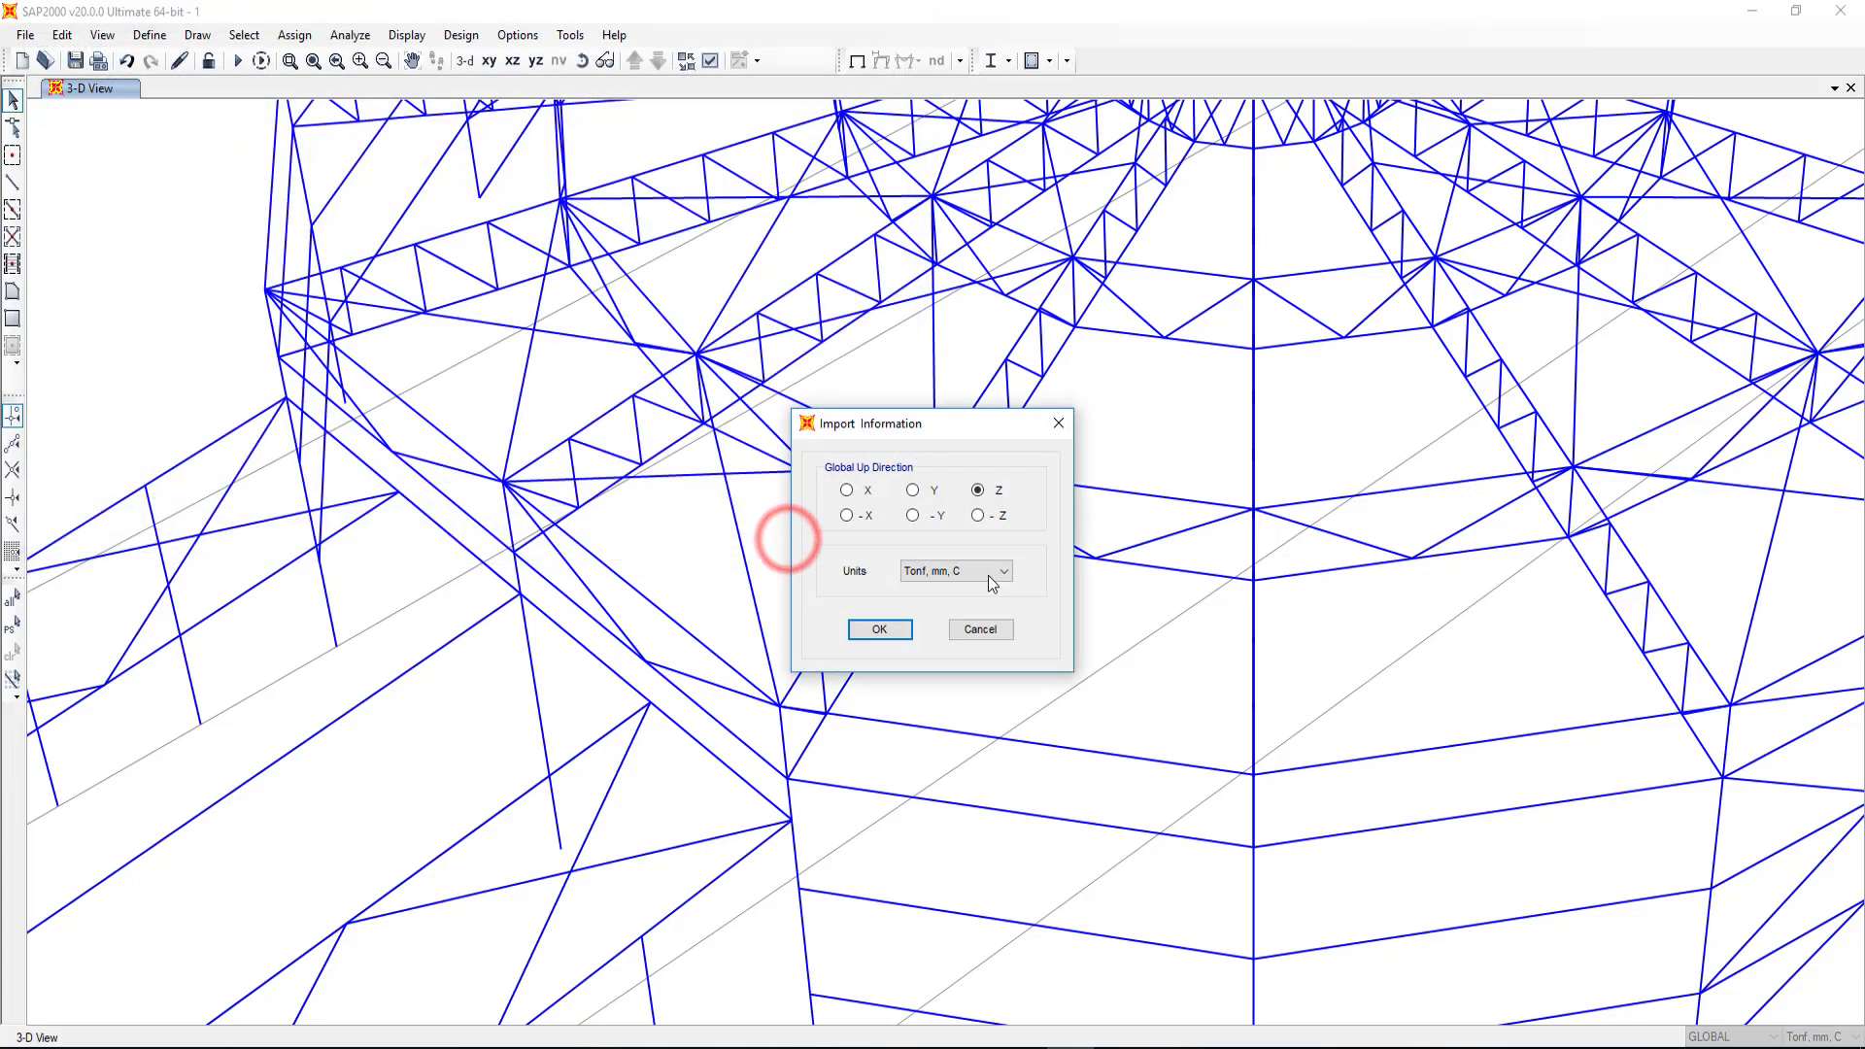
click(904, 632)
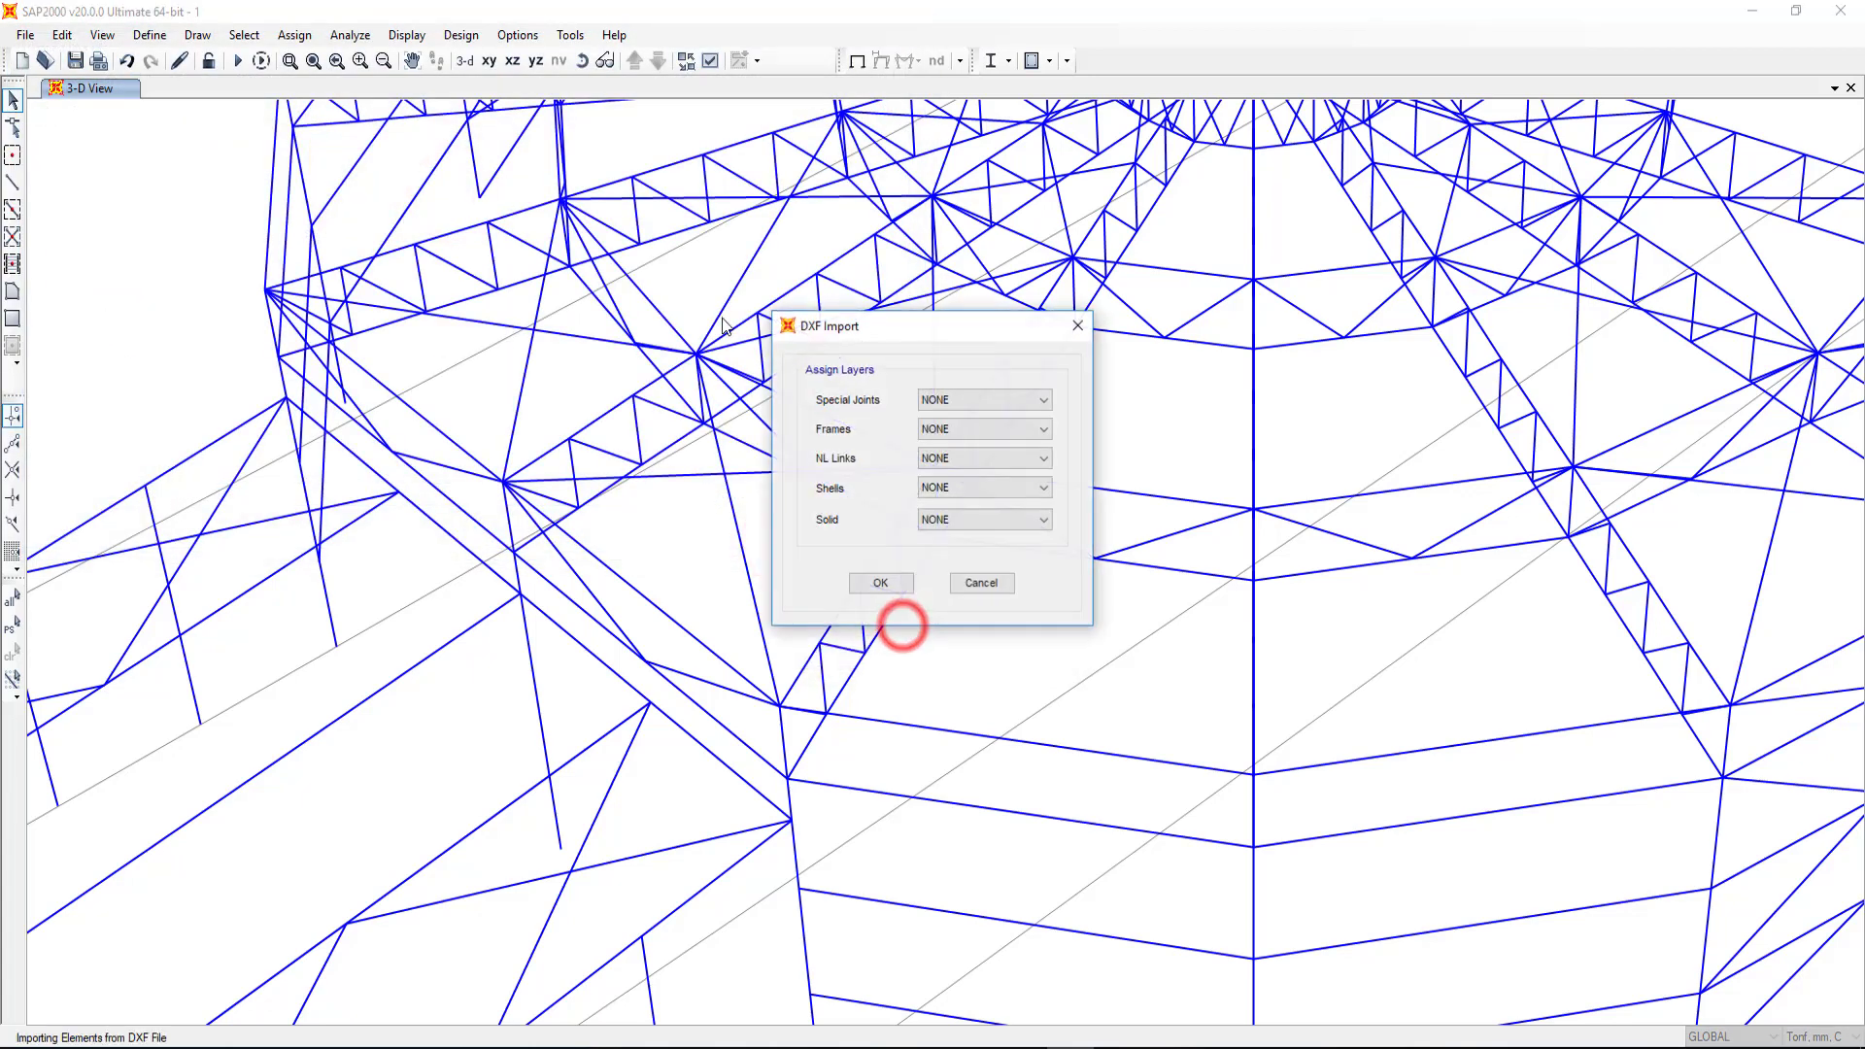
click(970, 420)
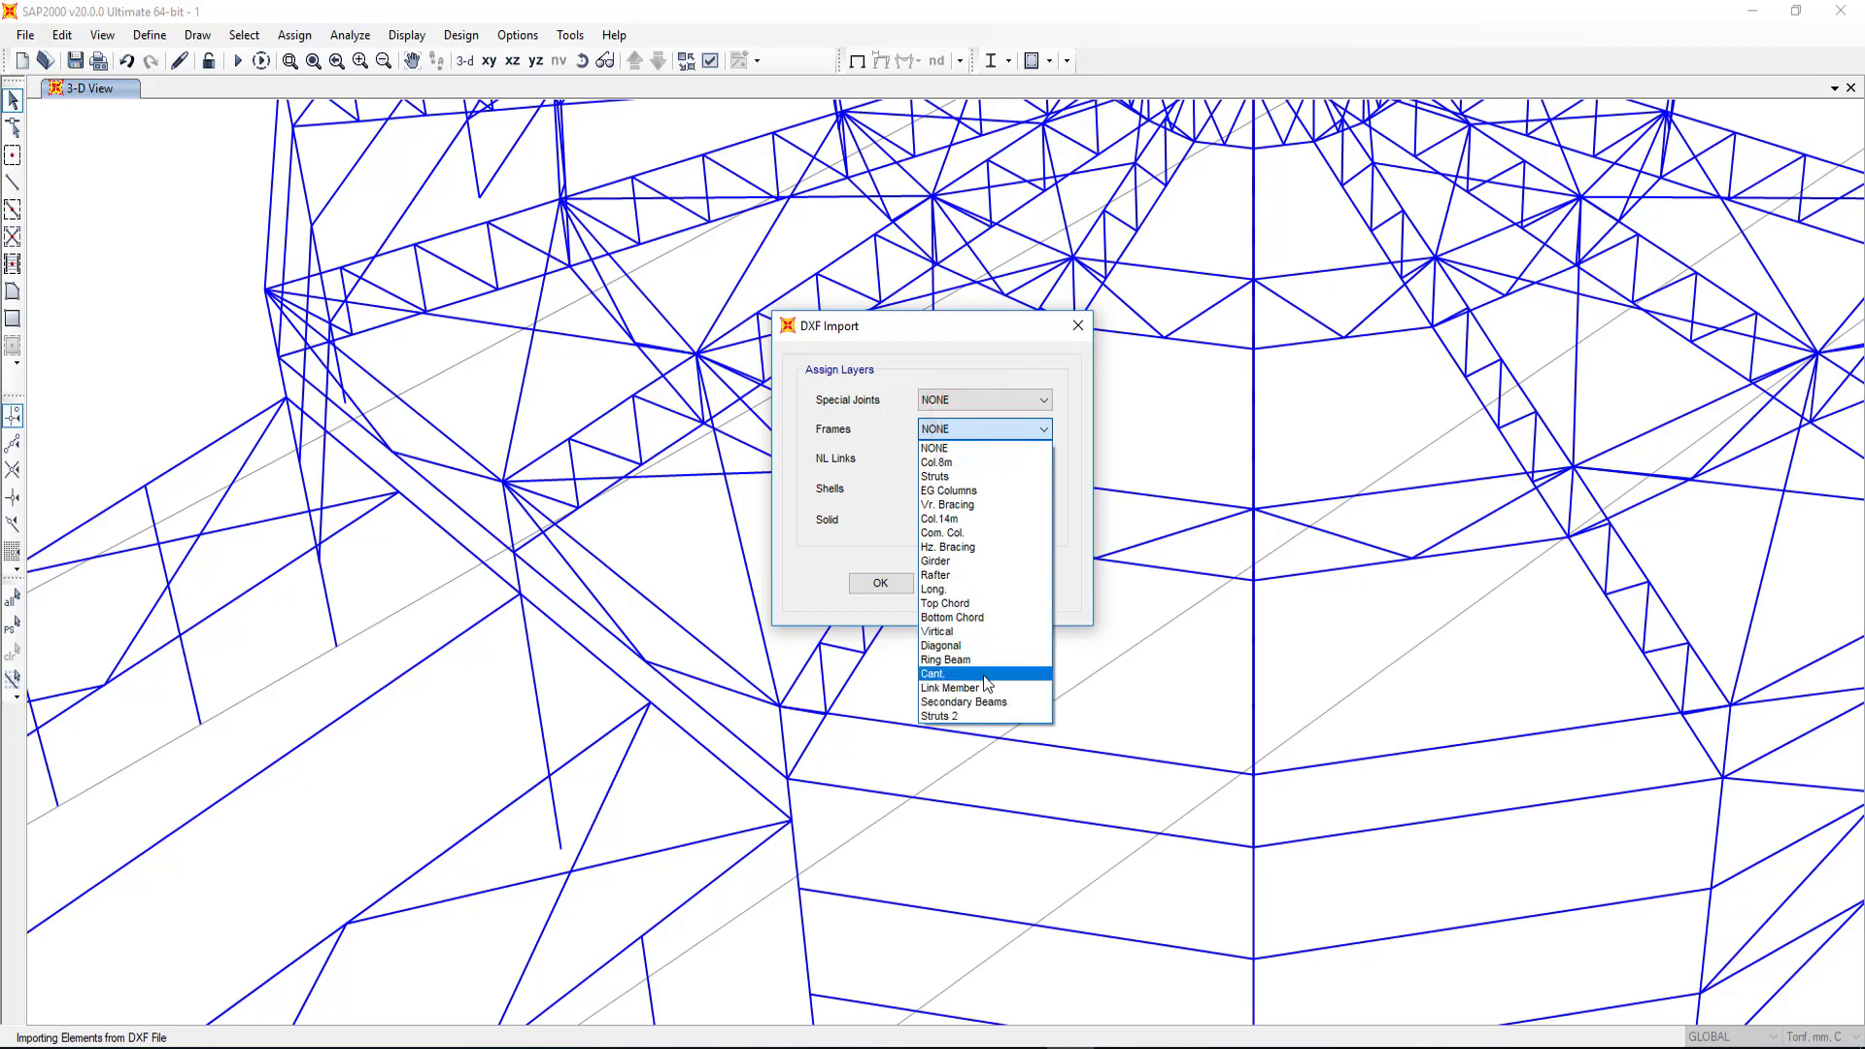
click(983, 674)
click(884, 584)
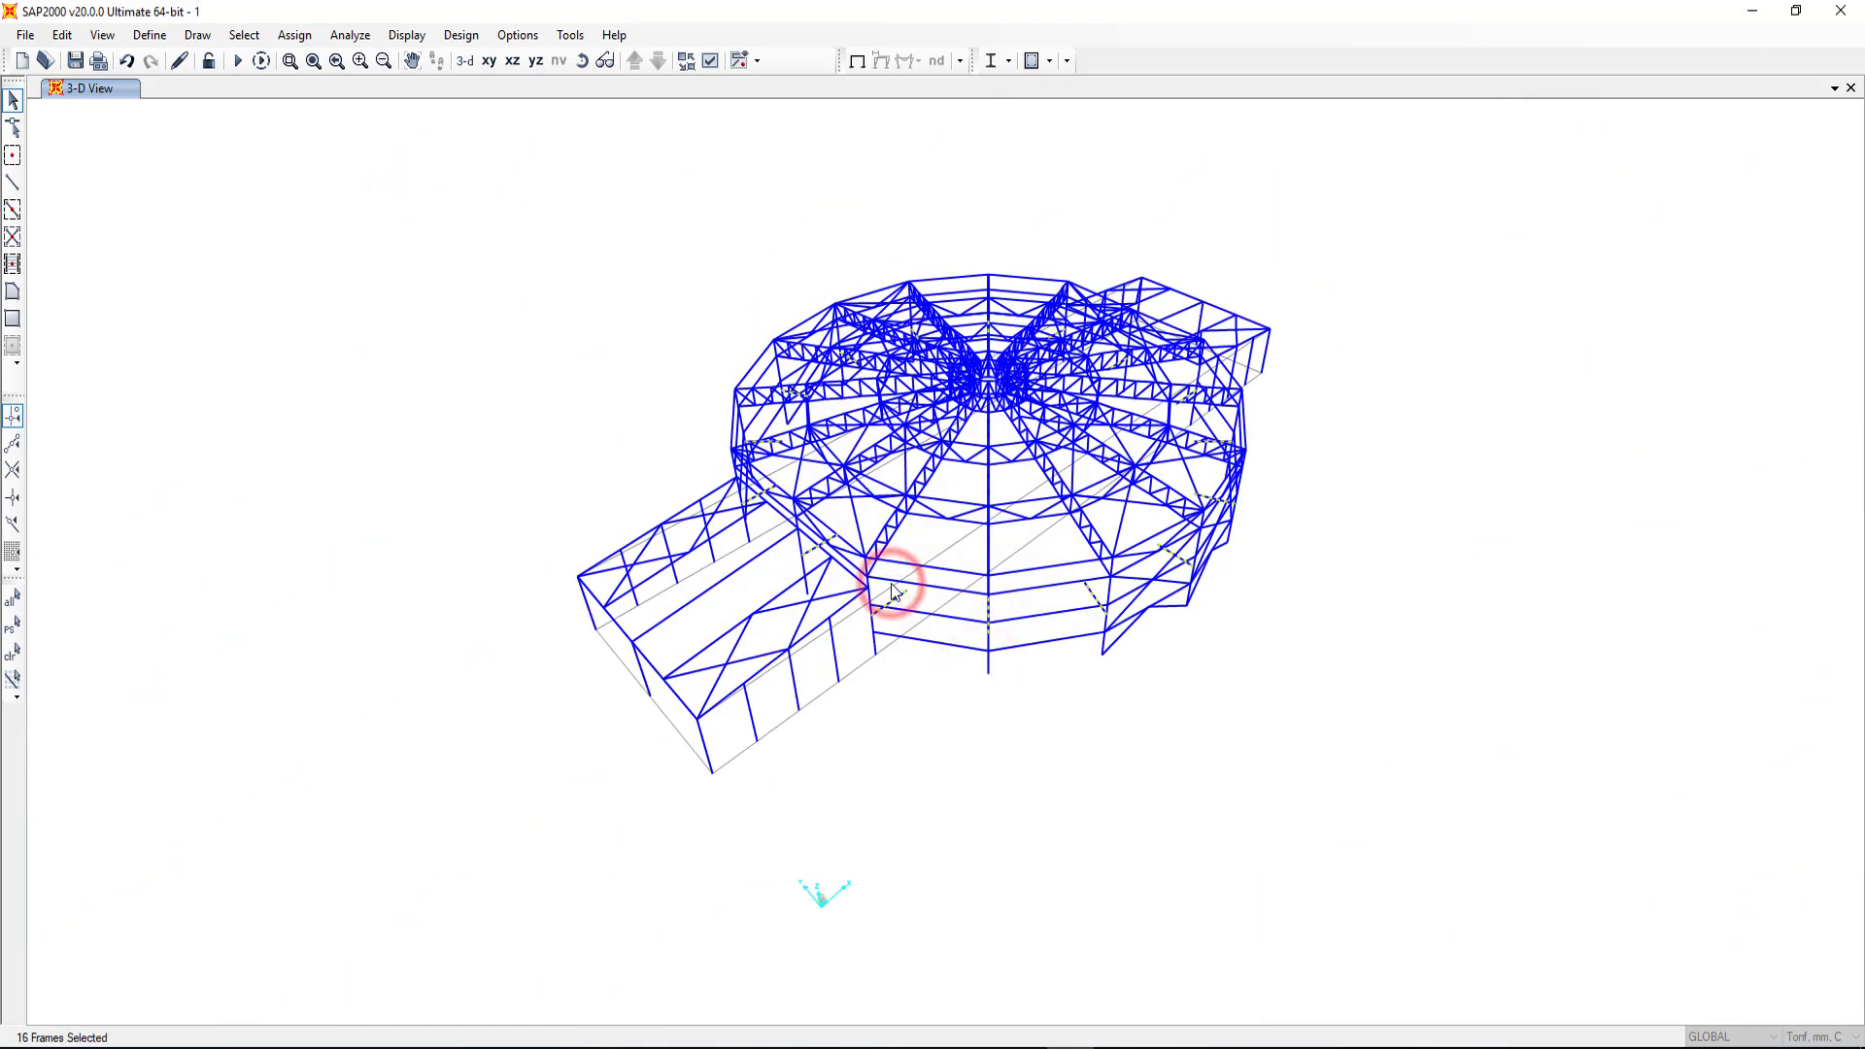
Step: Assign the 16 imported cantilever frames to the Cantilever group
click(282, 35)
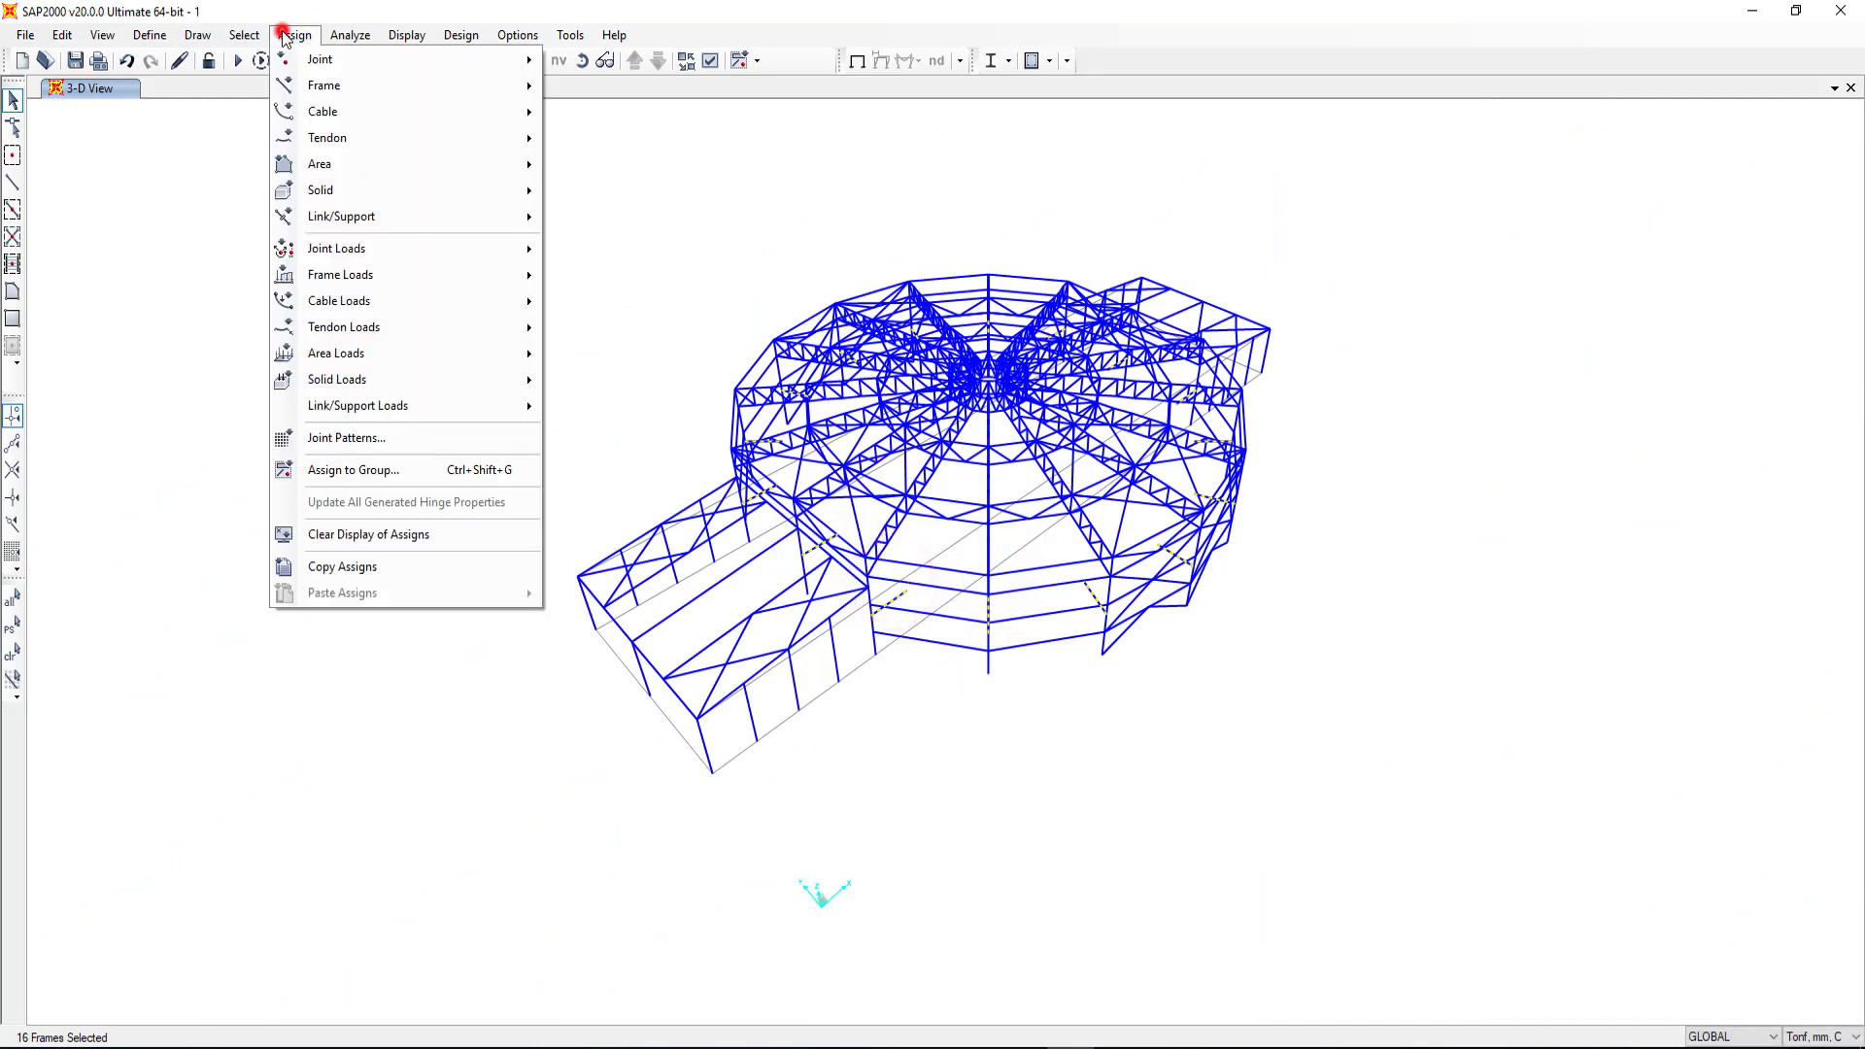
click(387, 472)
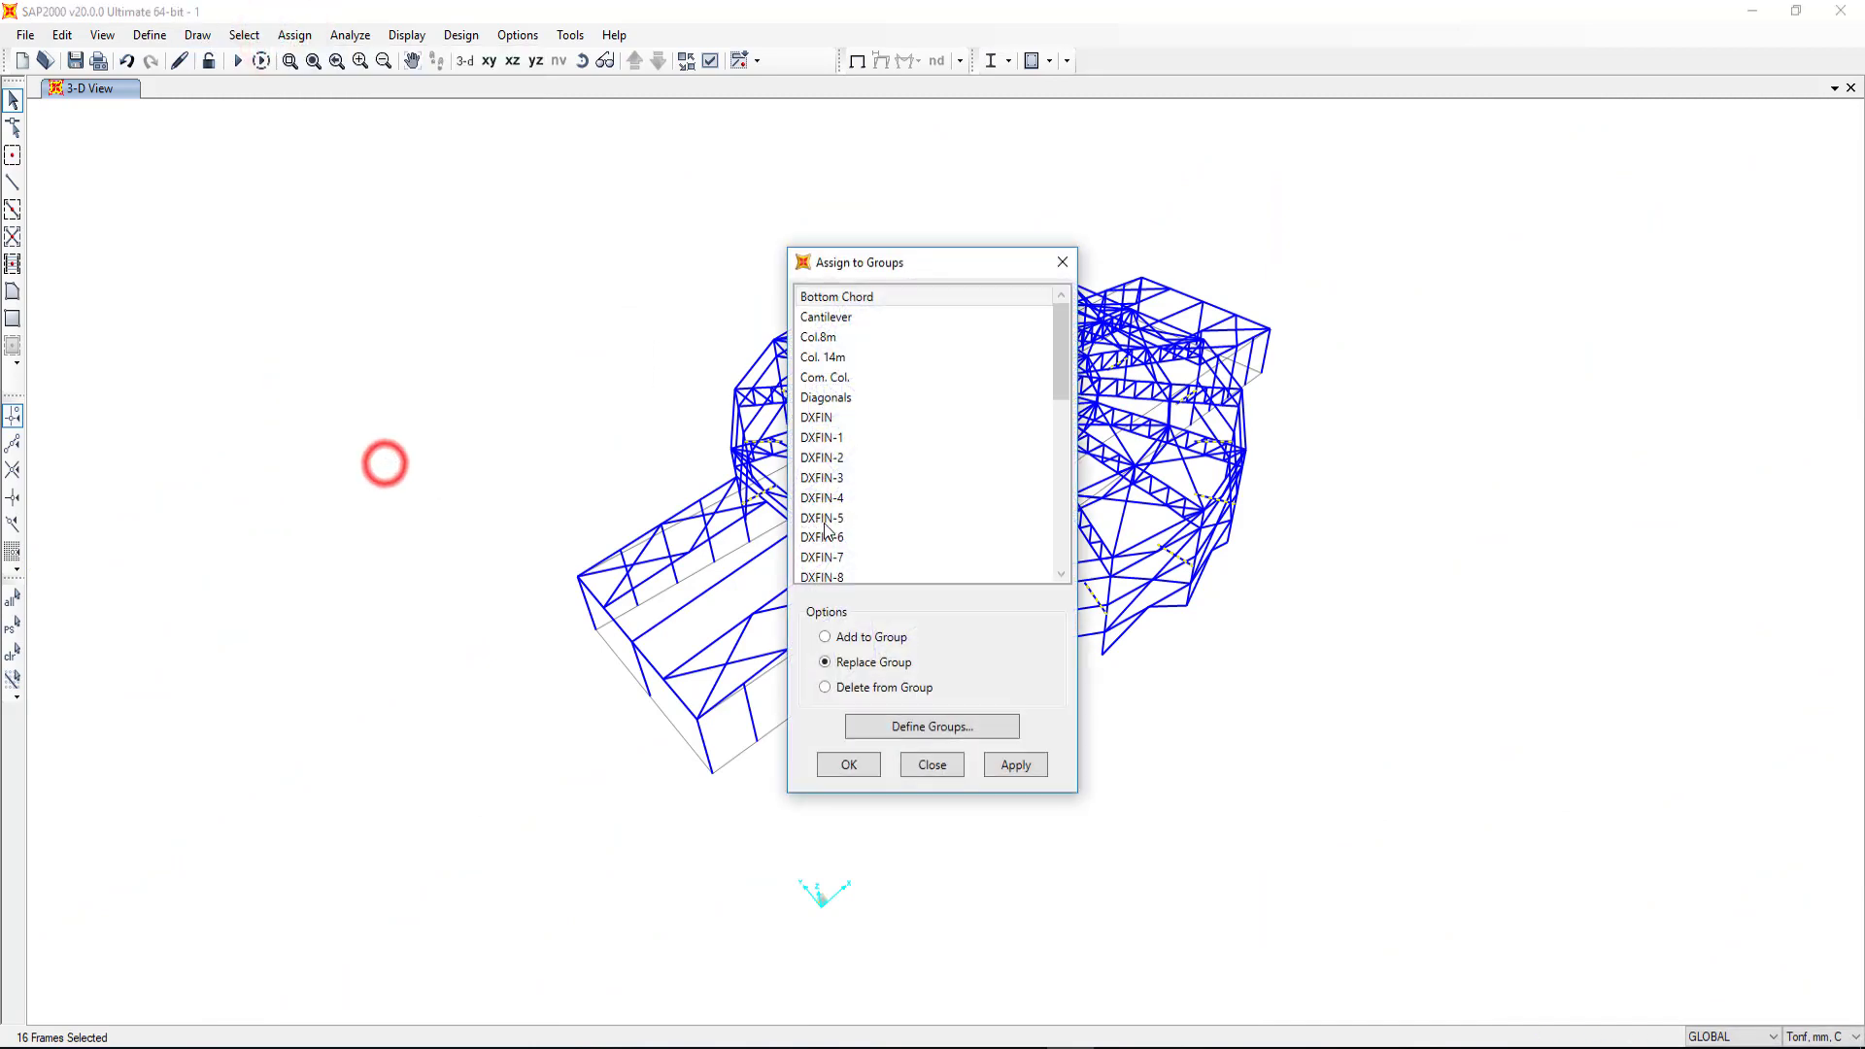
scroll(911, 524, down, 3)
scroll(911, 528, down, 2)
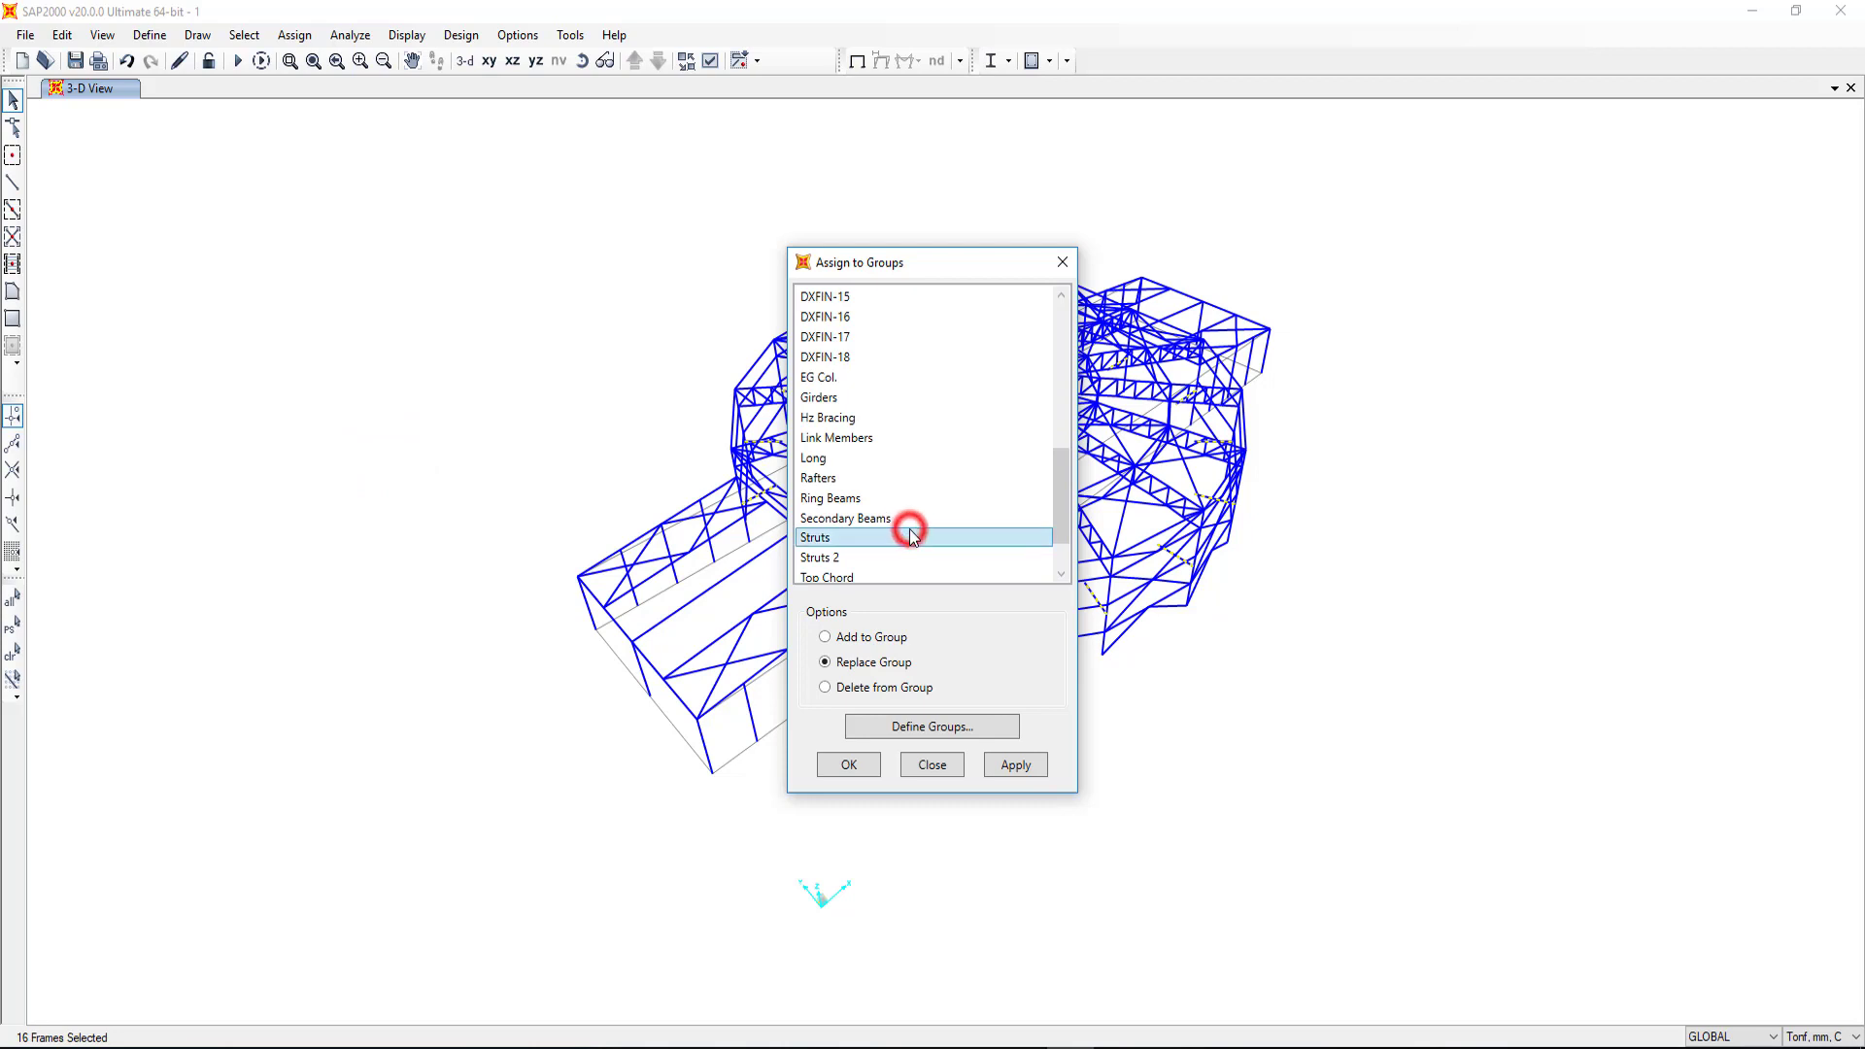
scroll(909, 536, up, 7)
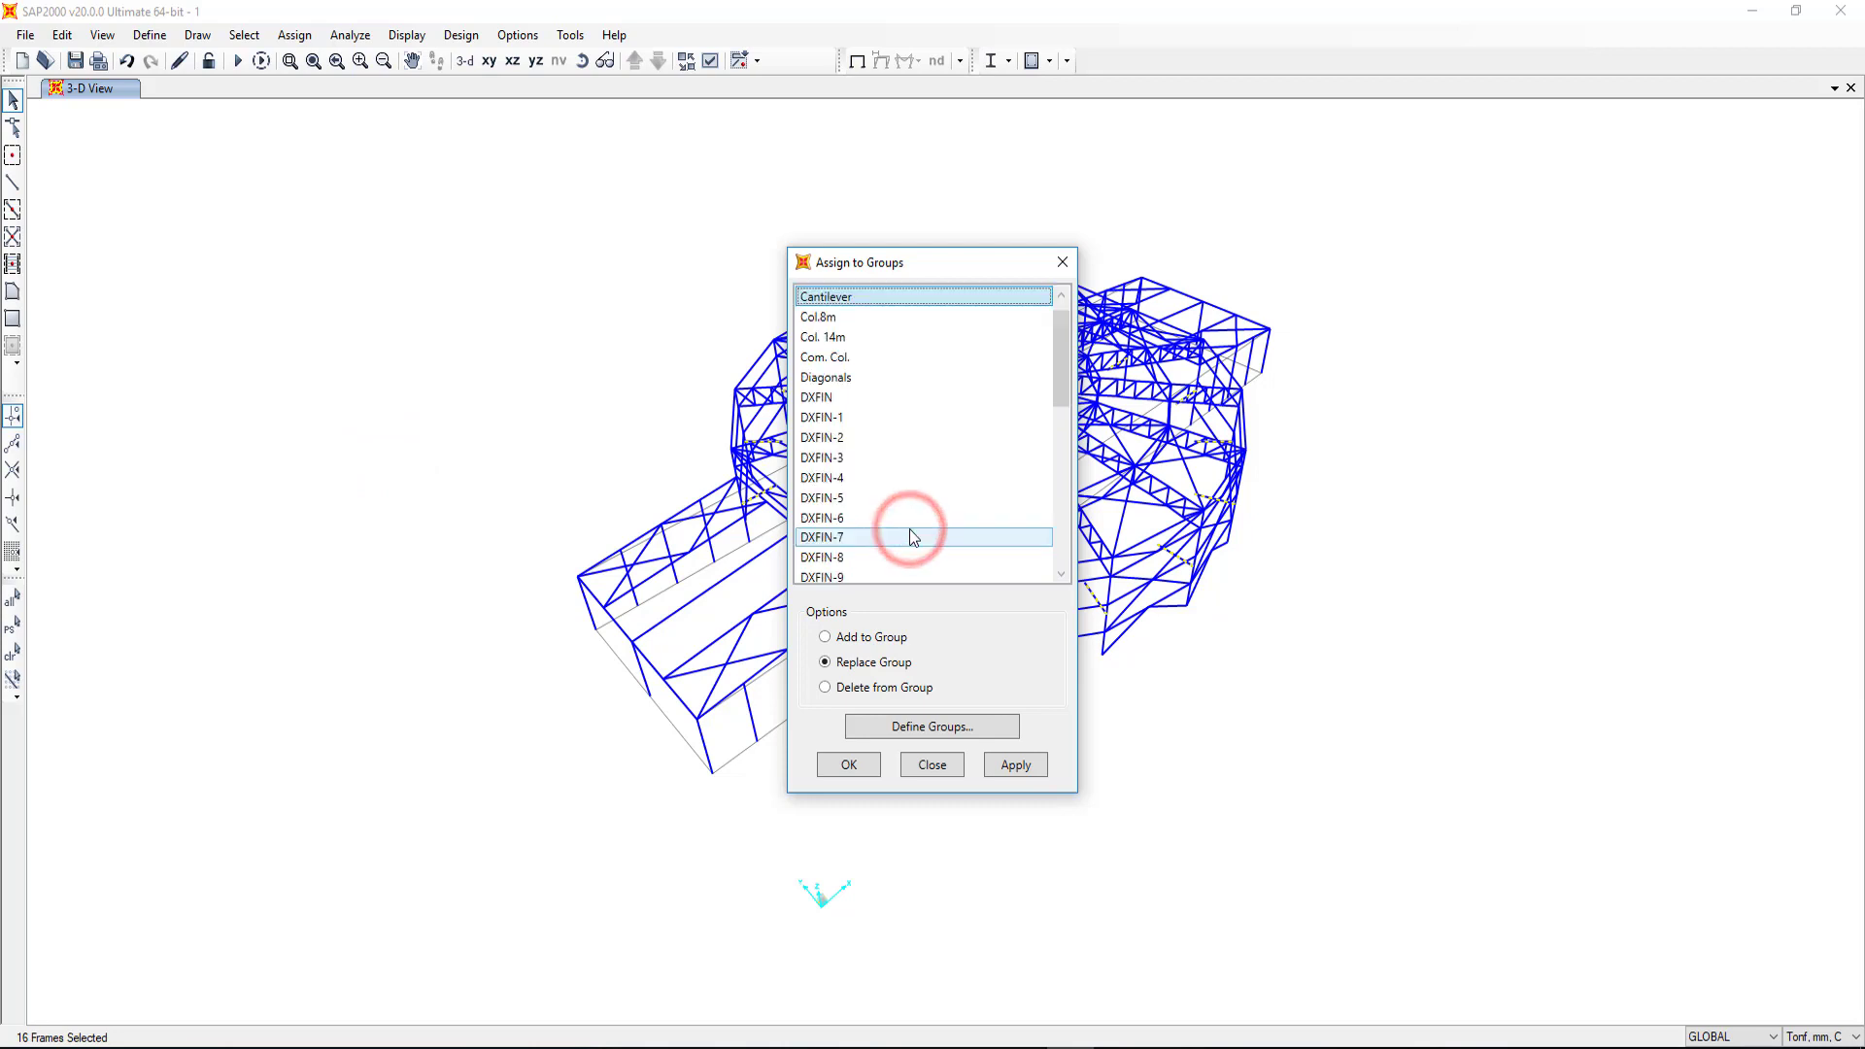
click(1017, 766)
click(866, 762)
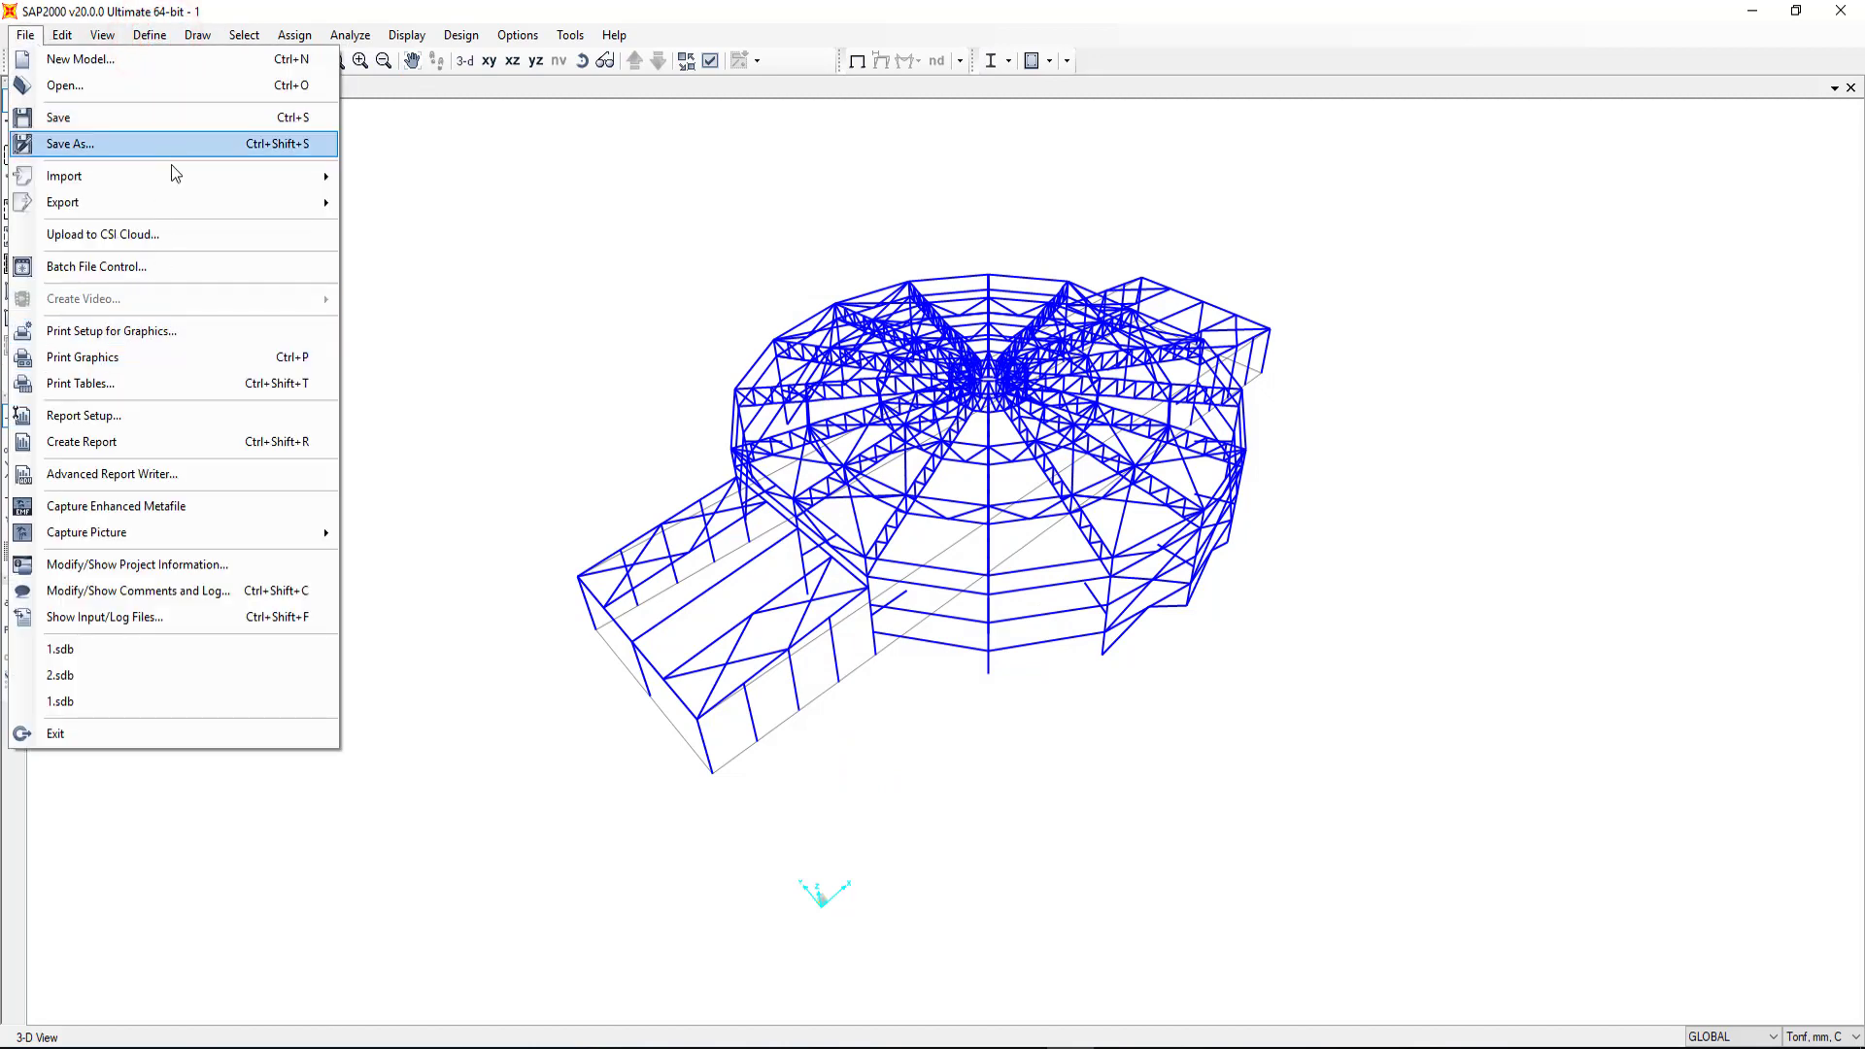
mouse_move(88, 177)
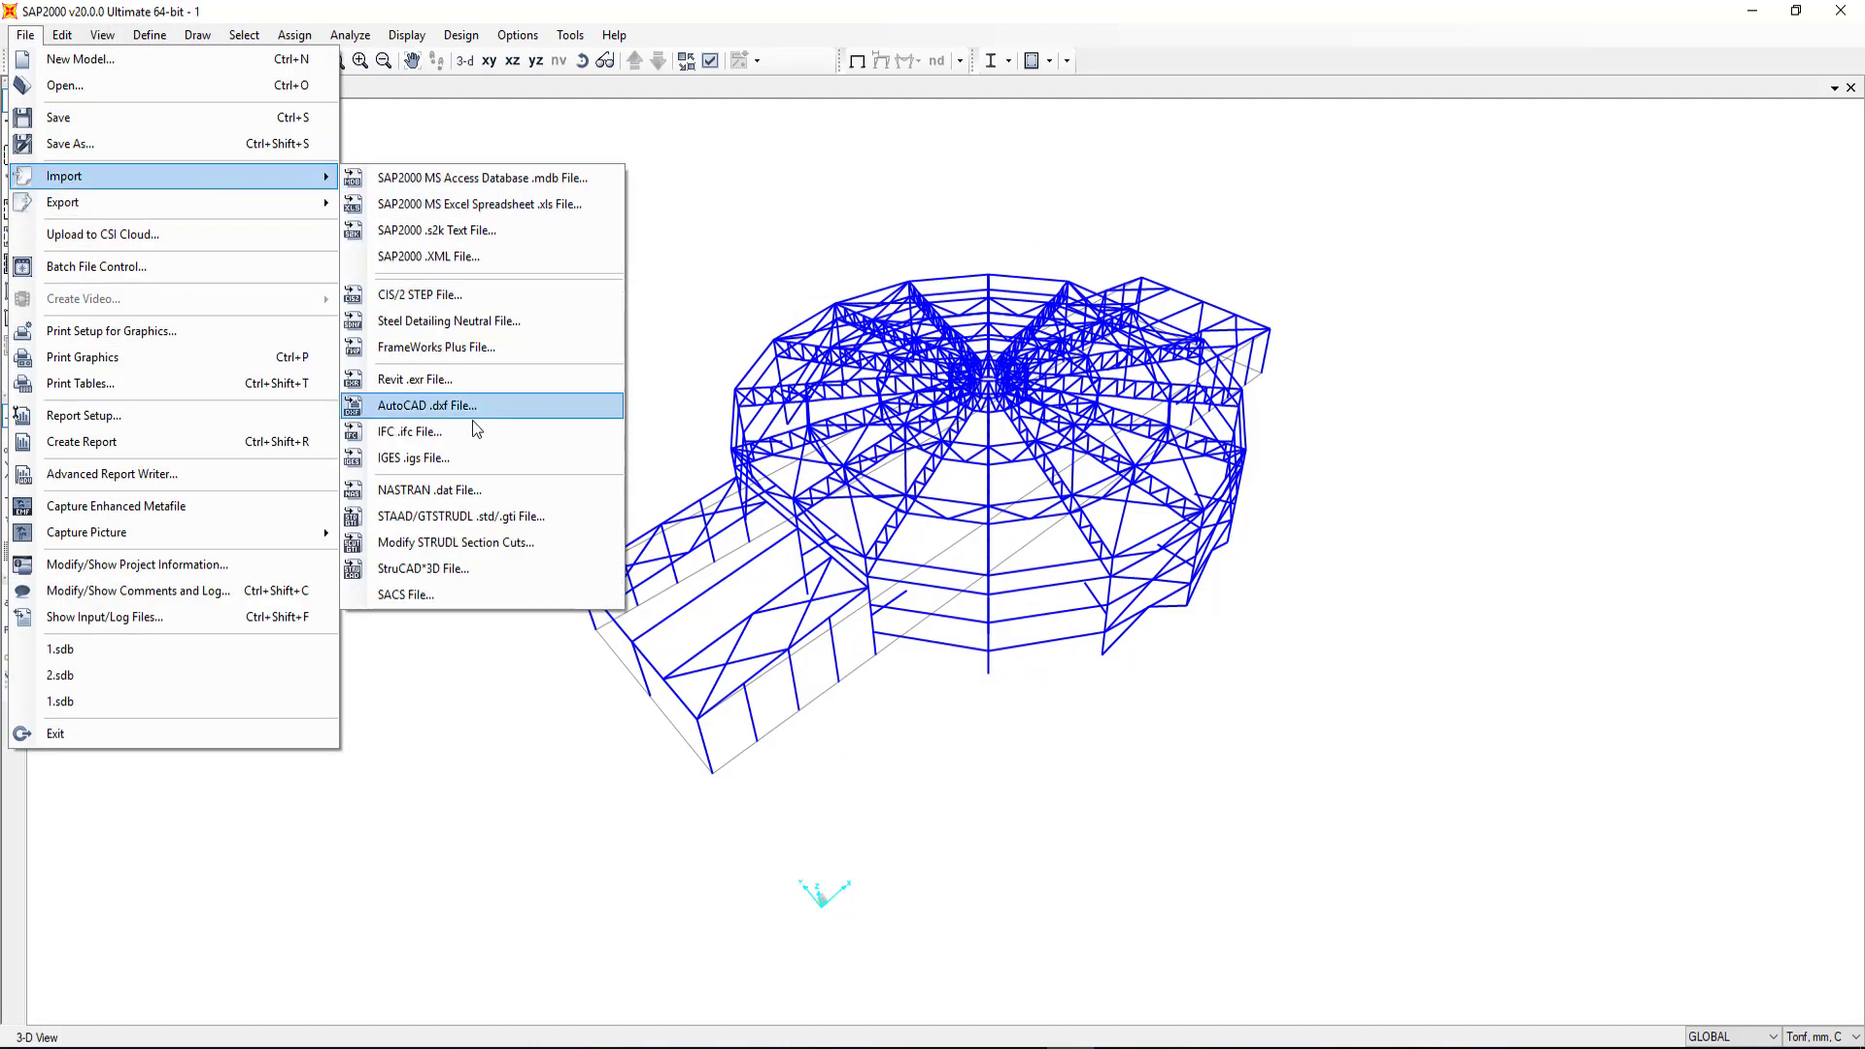
Step: Import the Link Member layer of DXF.dxf as 16 frames
click(464, 408)
click(476, 219)
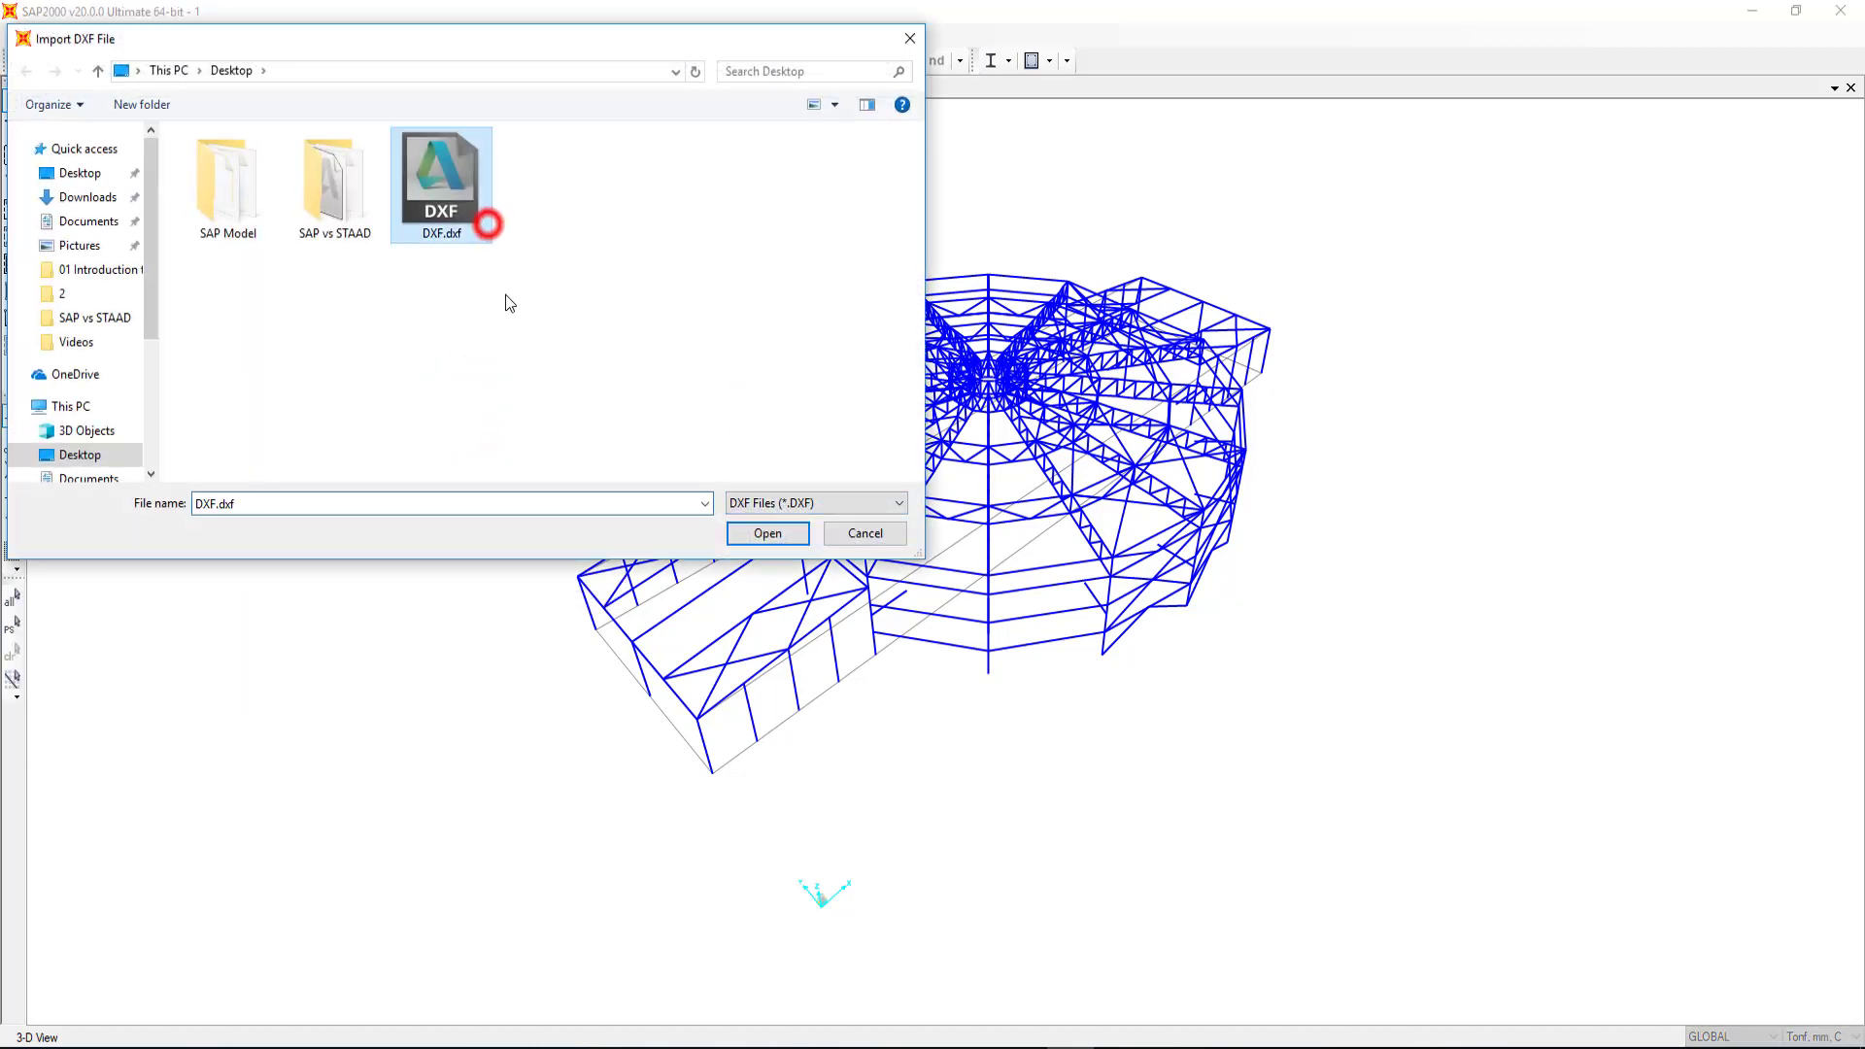
click(763, 534)
click(880, 629)
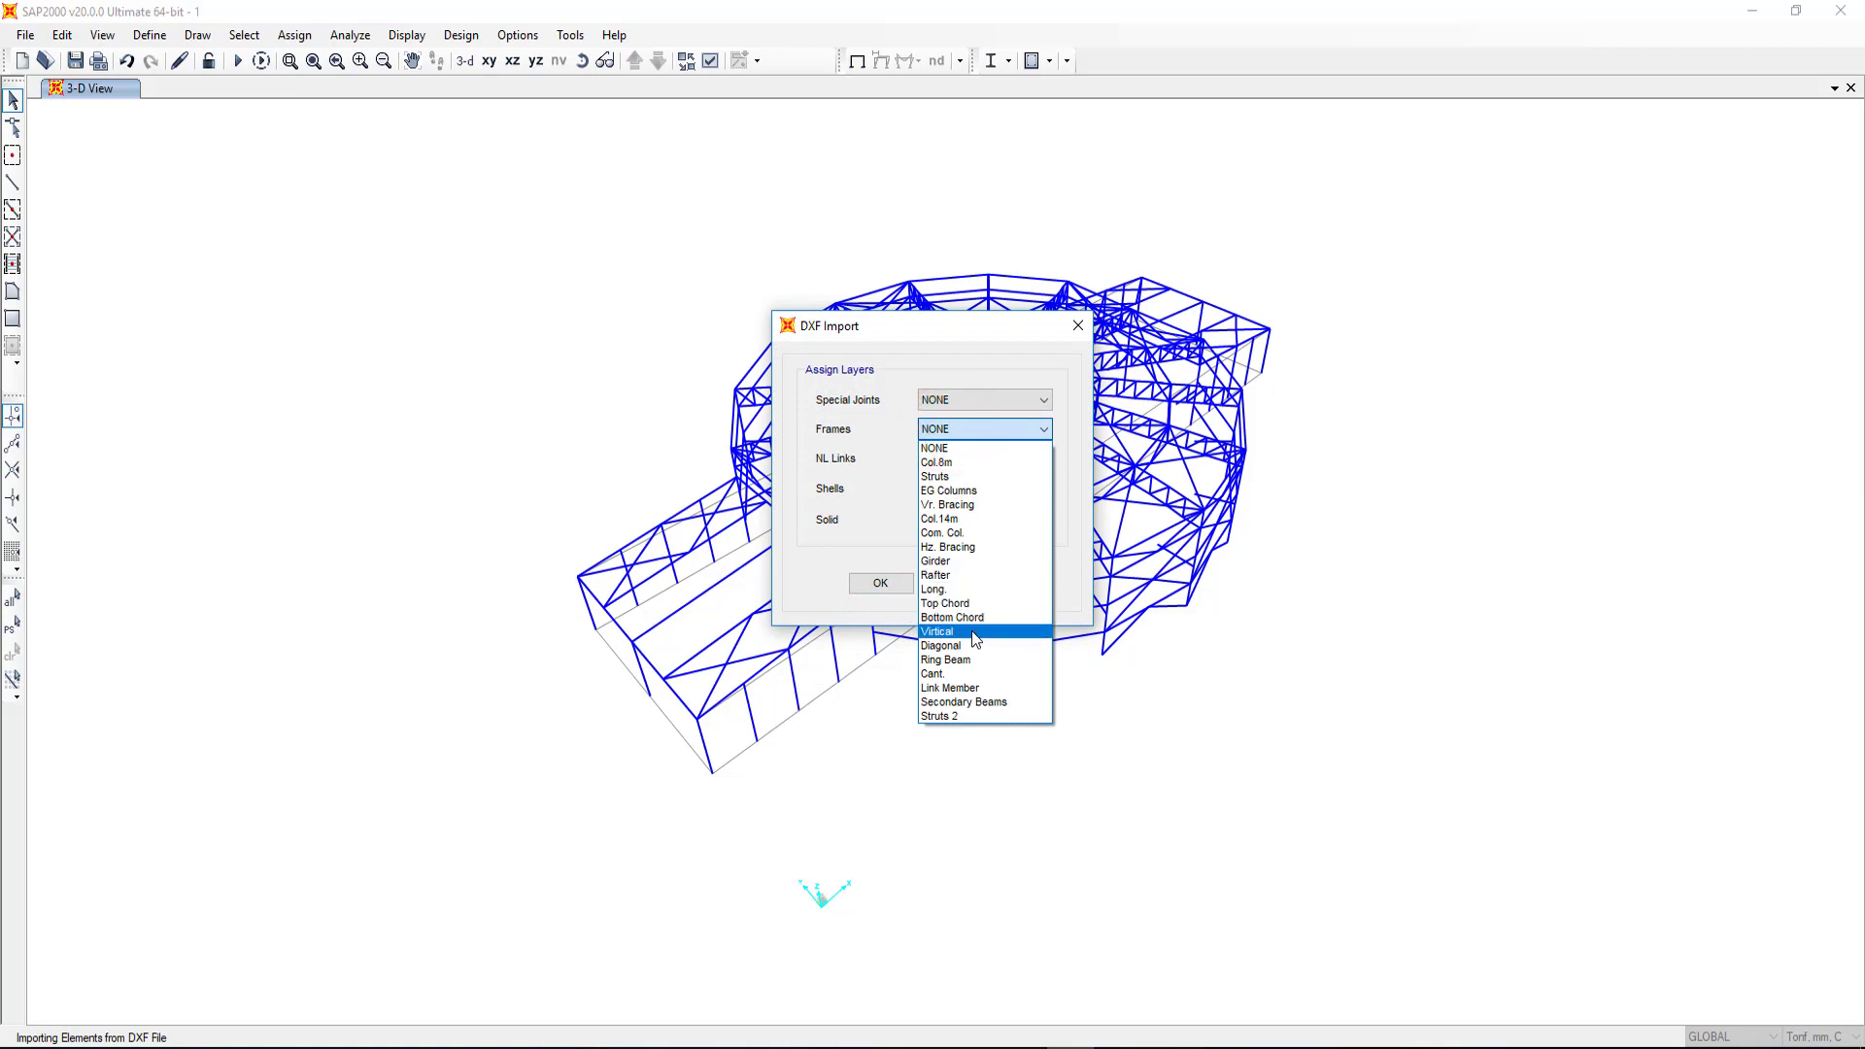
click(976, 688)
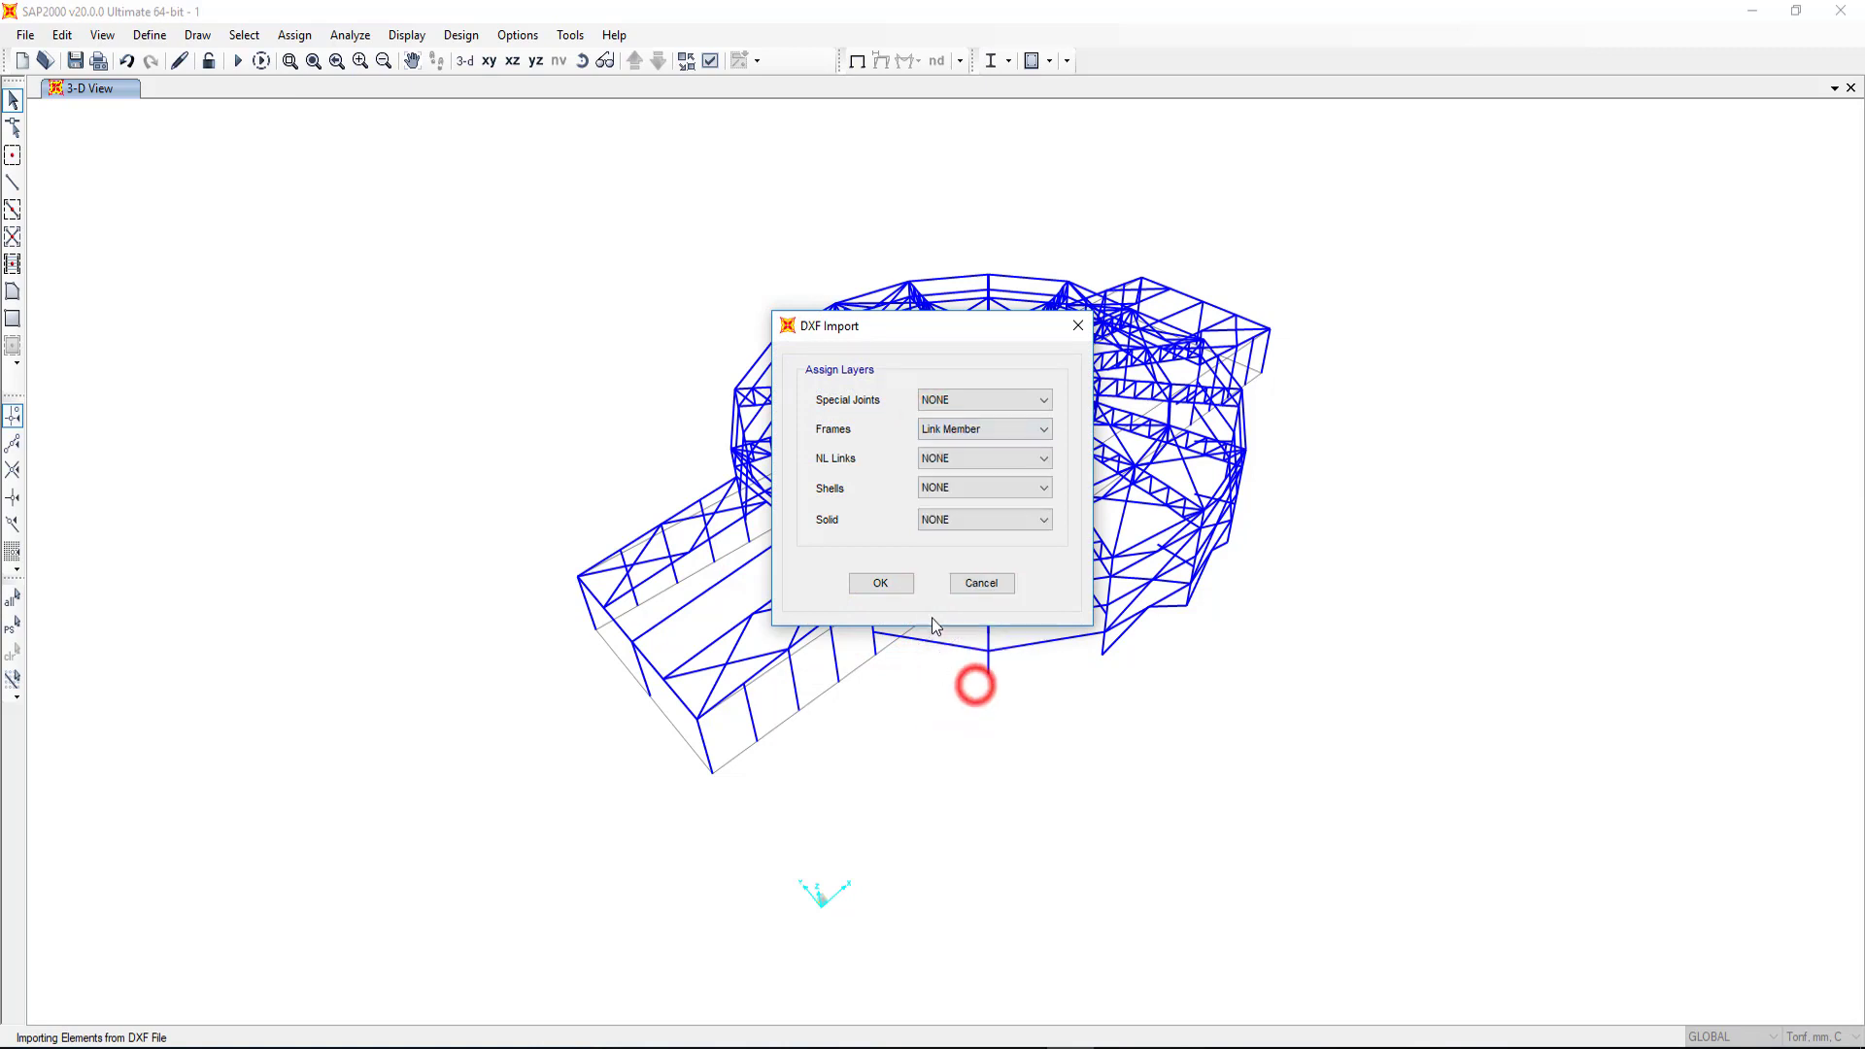
click(886, 583)
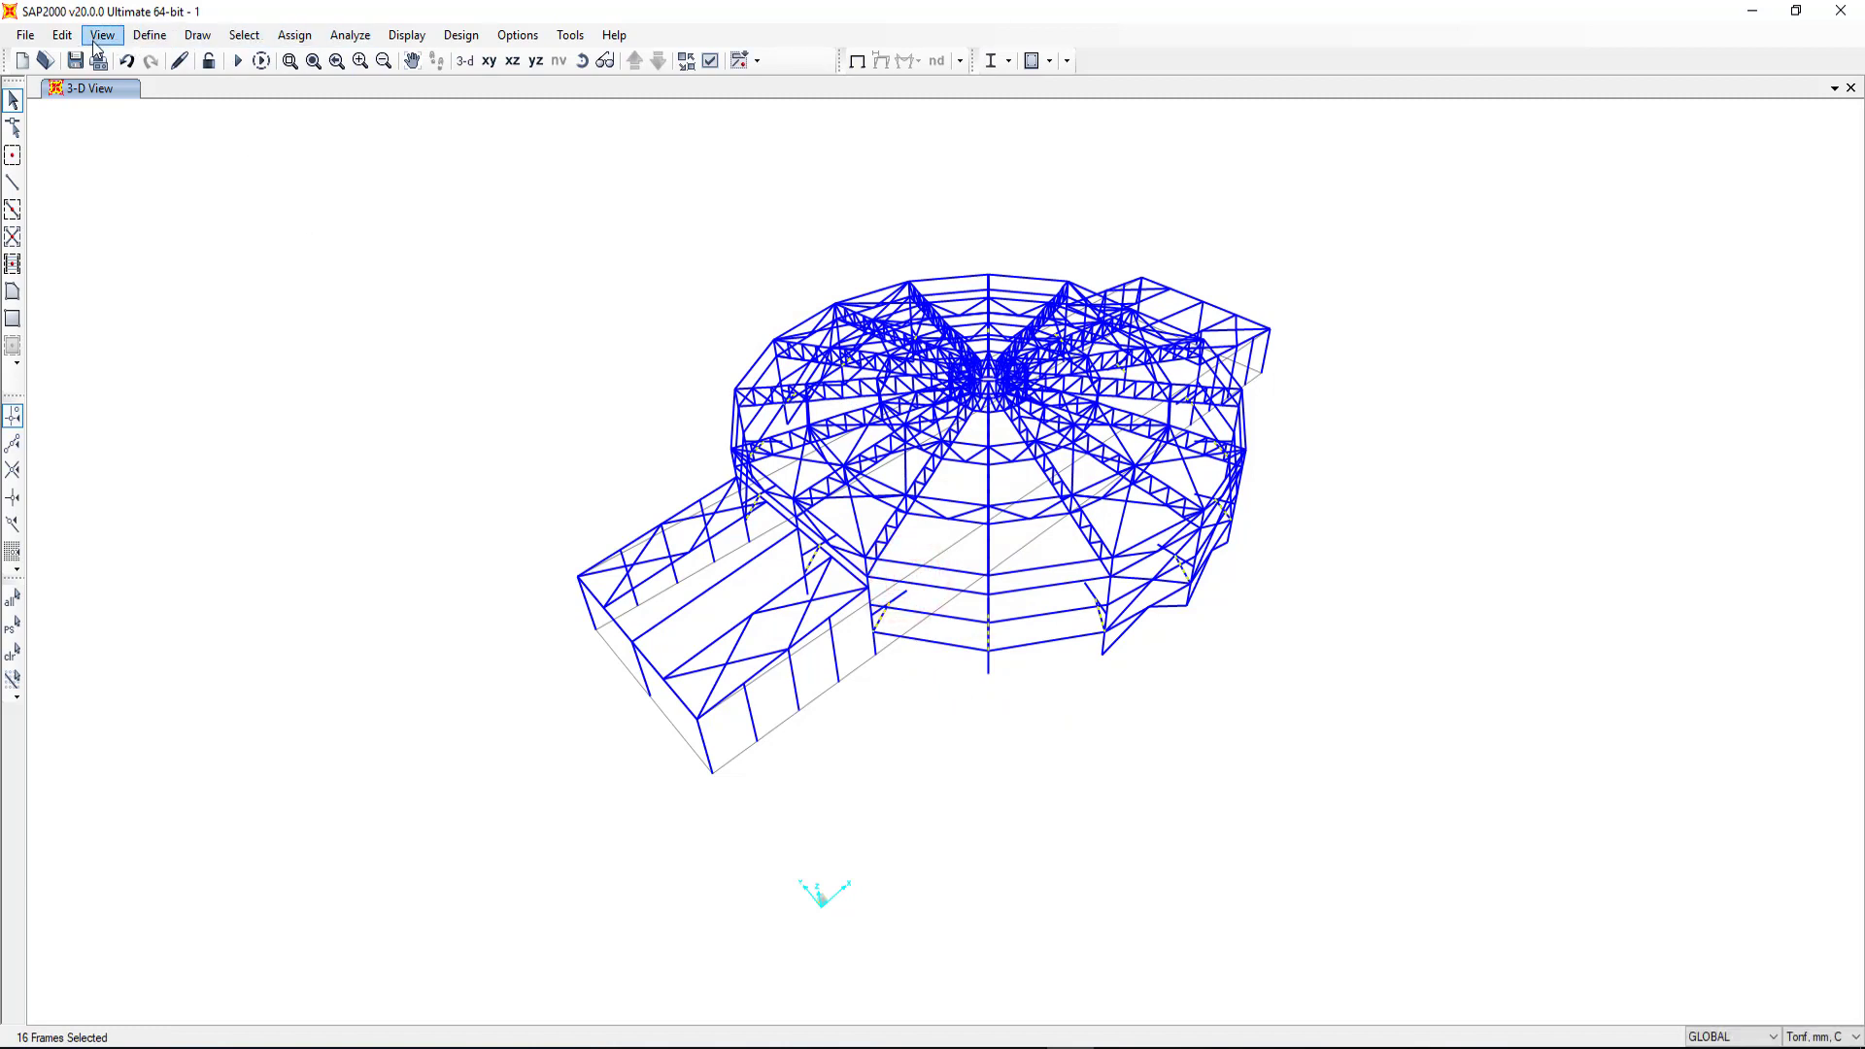
Step: Assign the imported link frames to the Link Members group
click(294, 35)
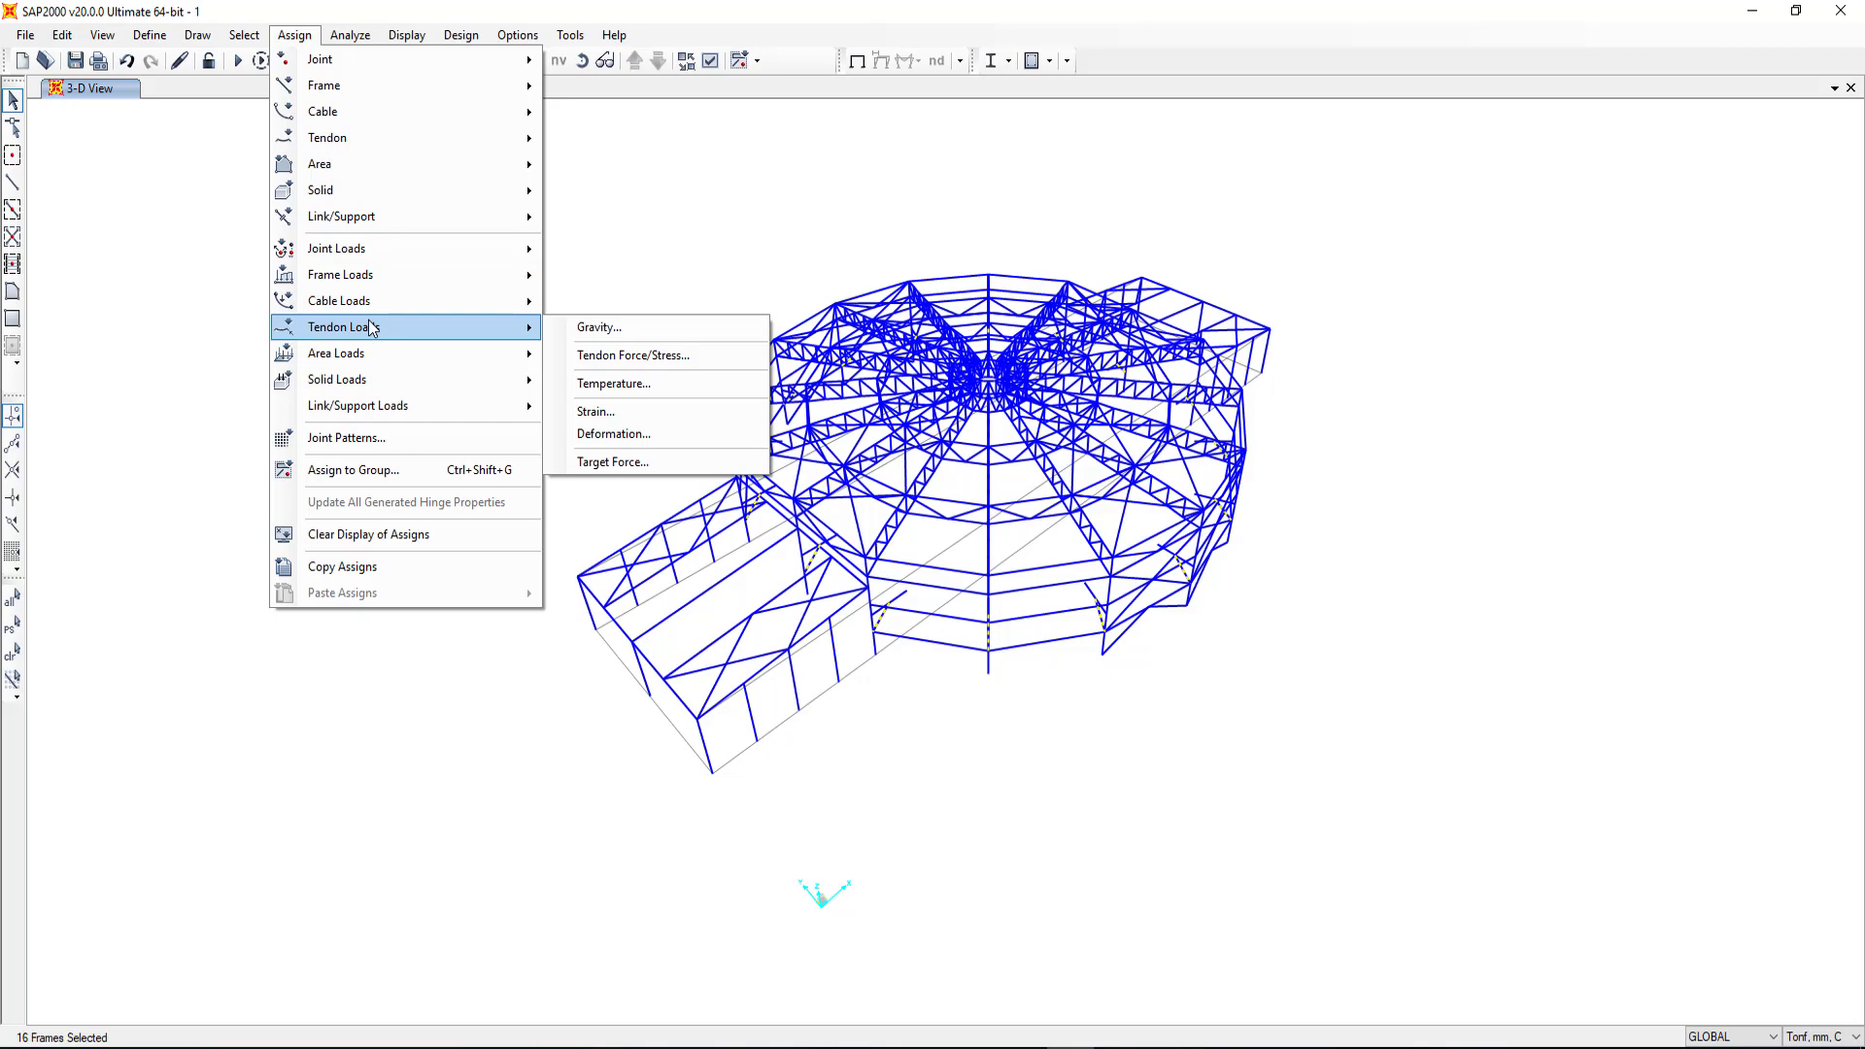
click(366, 471)
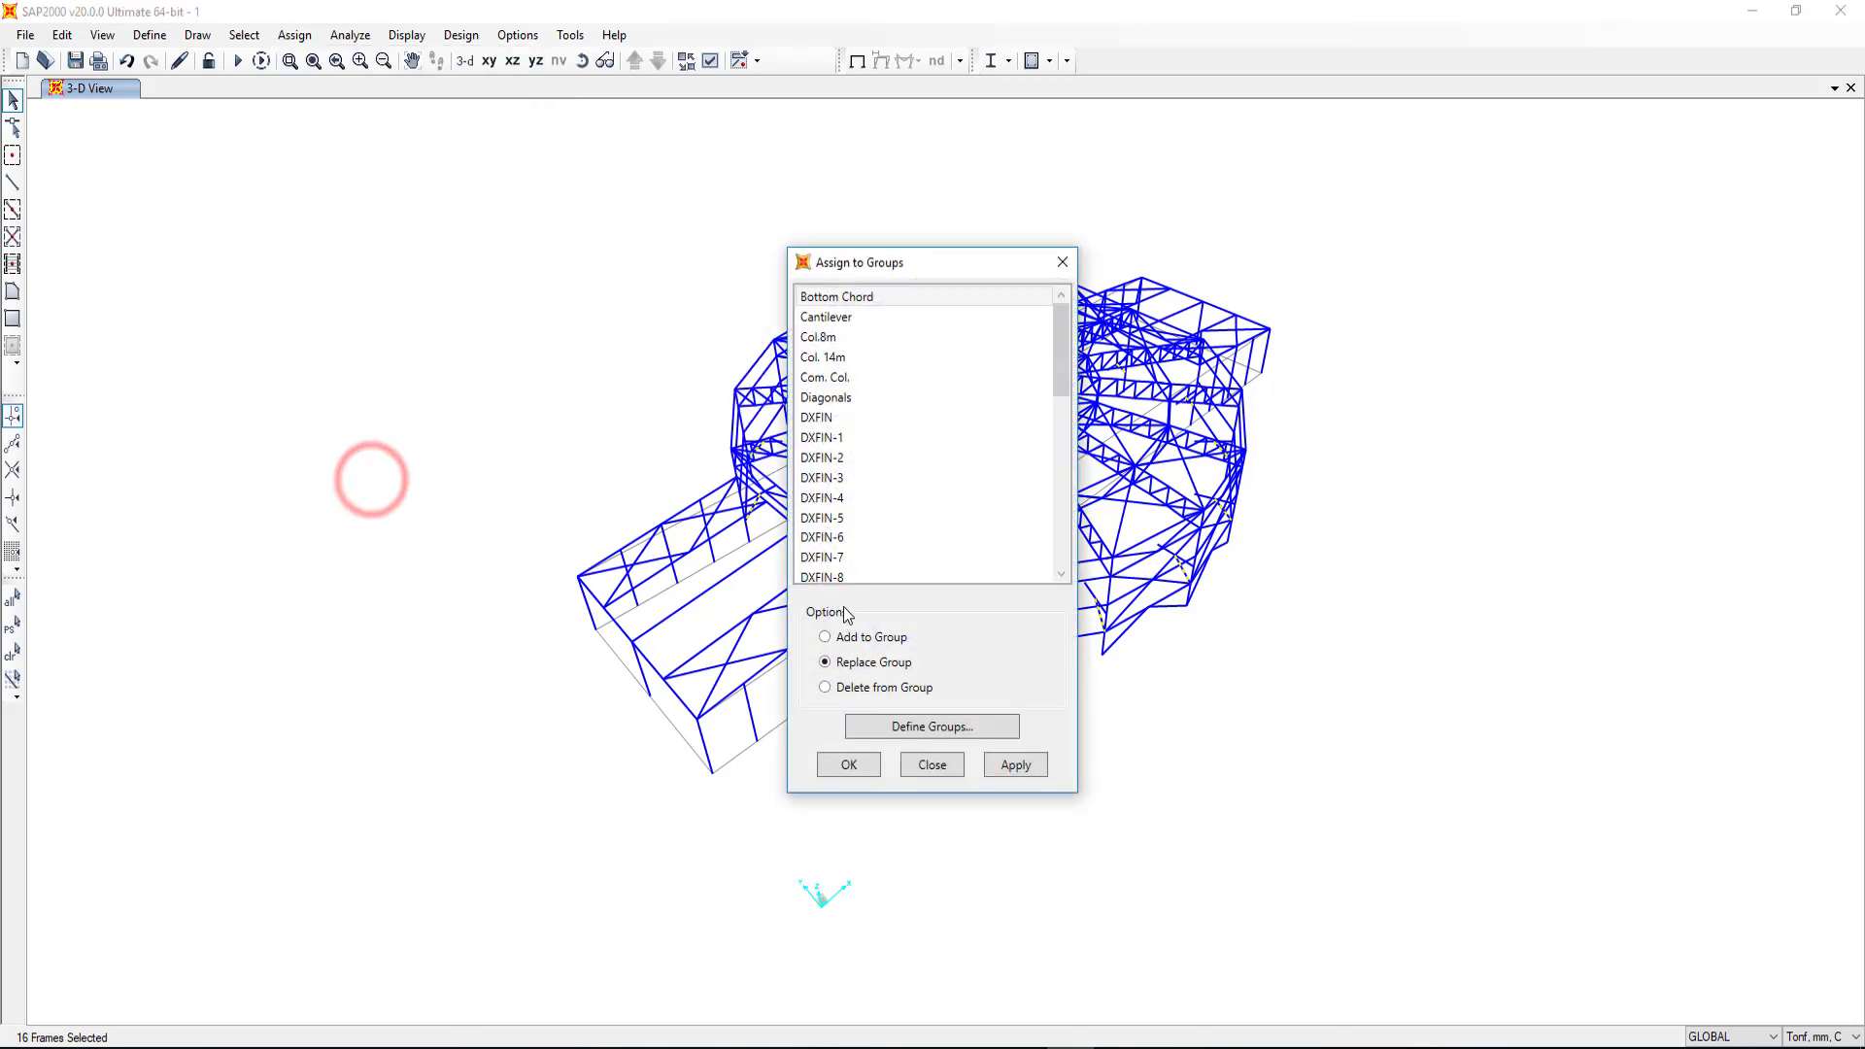
click(877, 540)
text(lo)
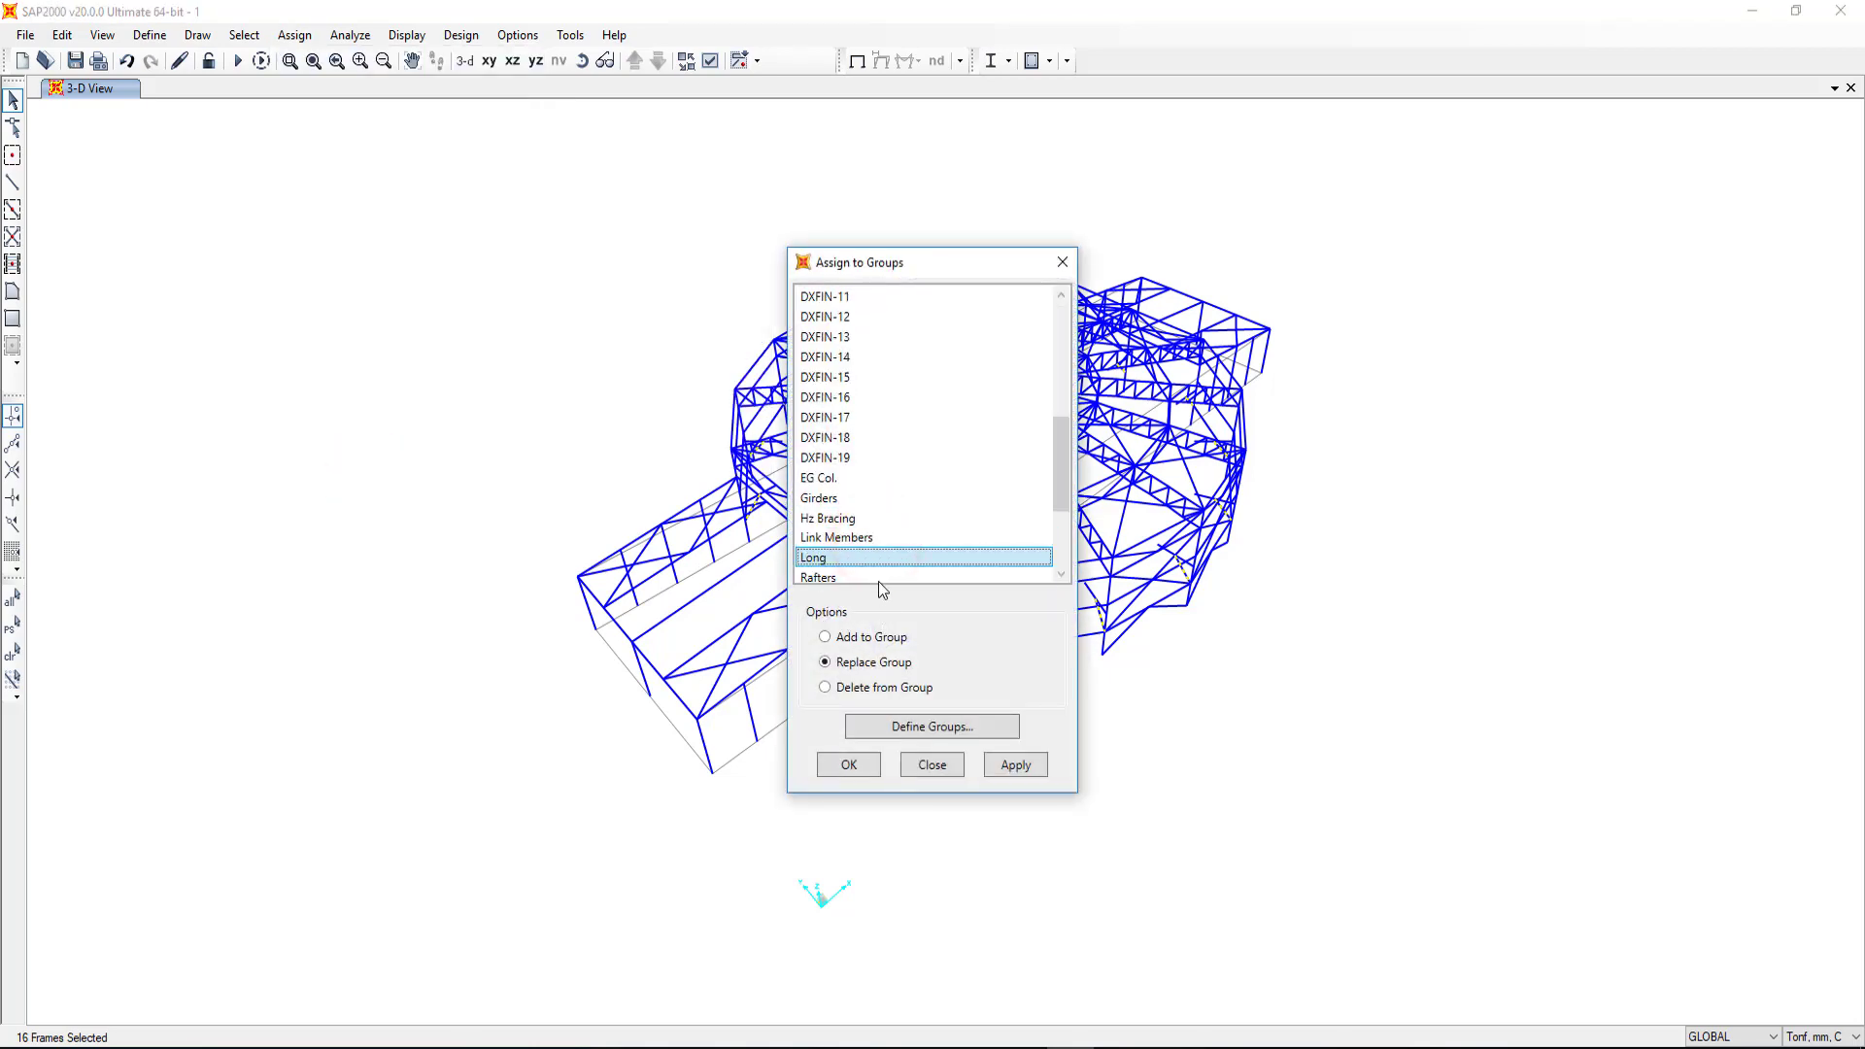
click(854, 537)
click(1018, 762)
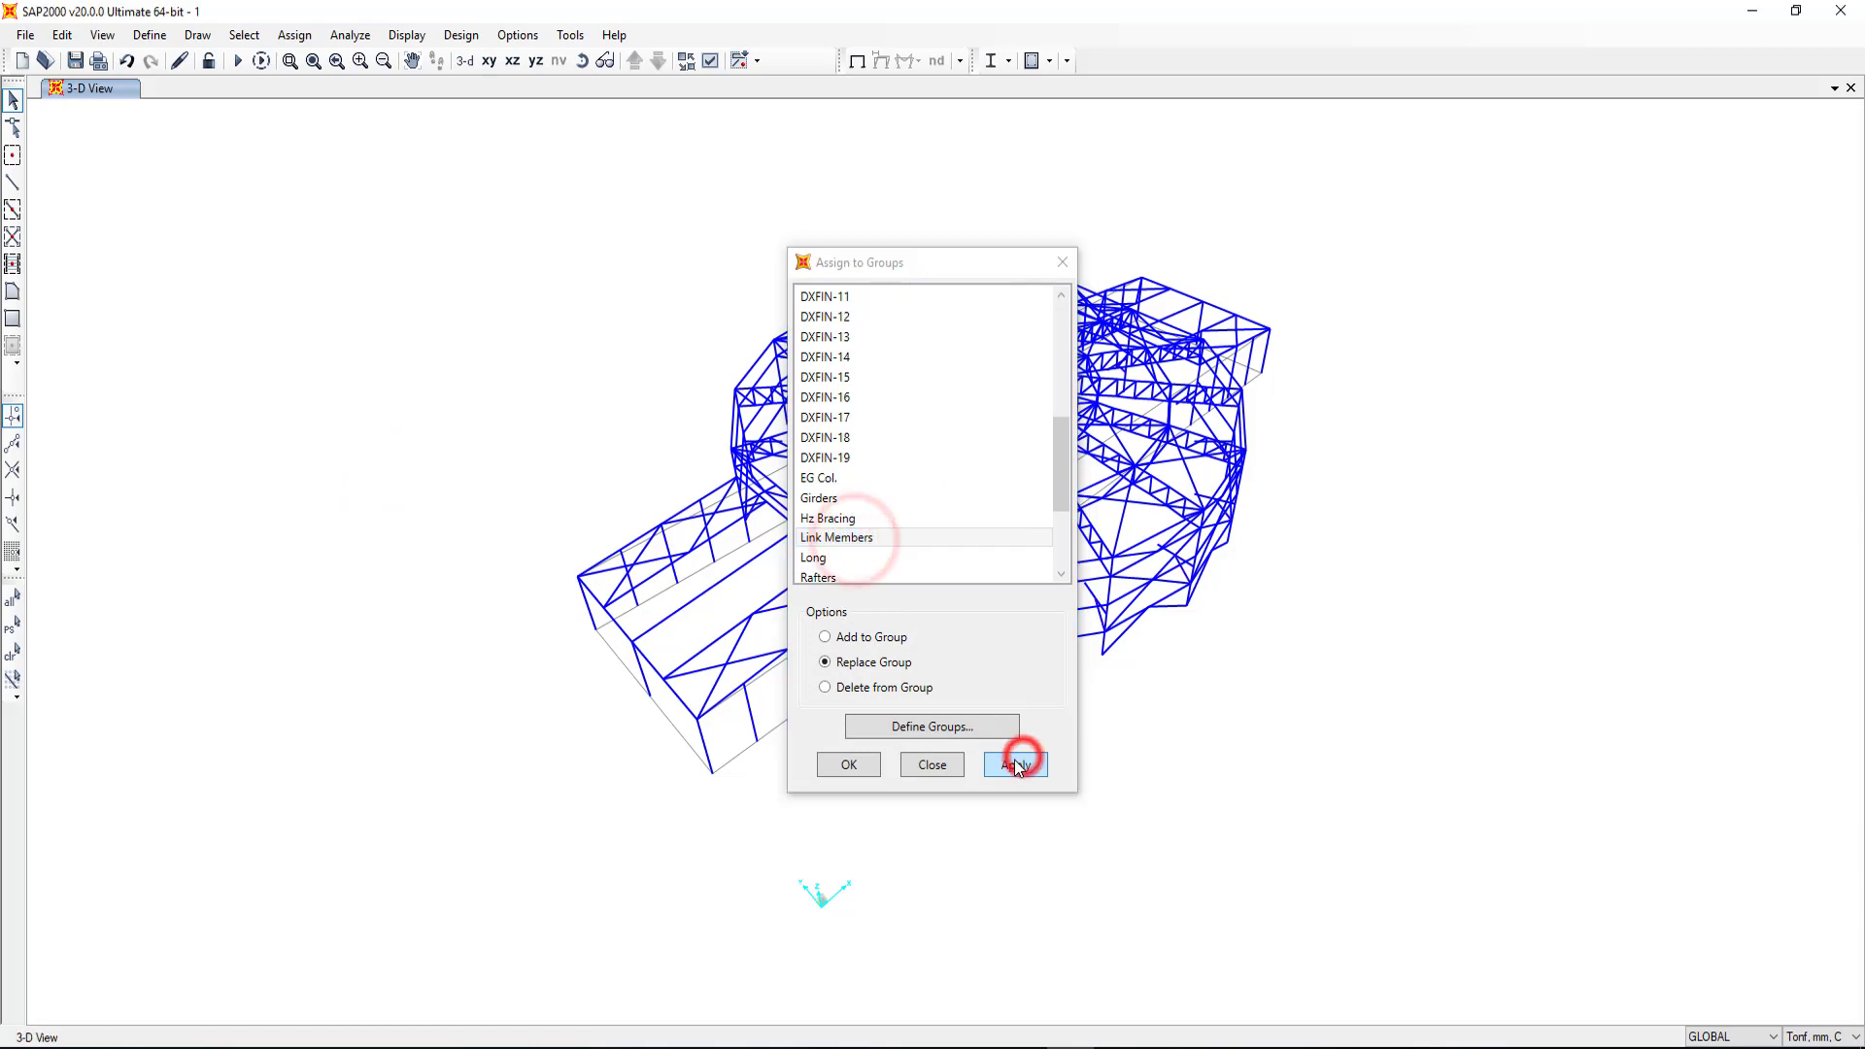
click(851, 764)
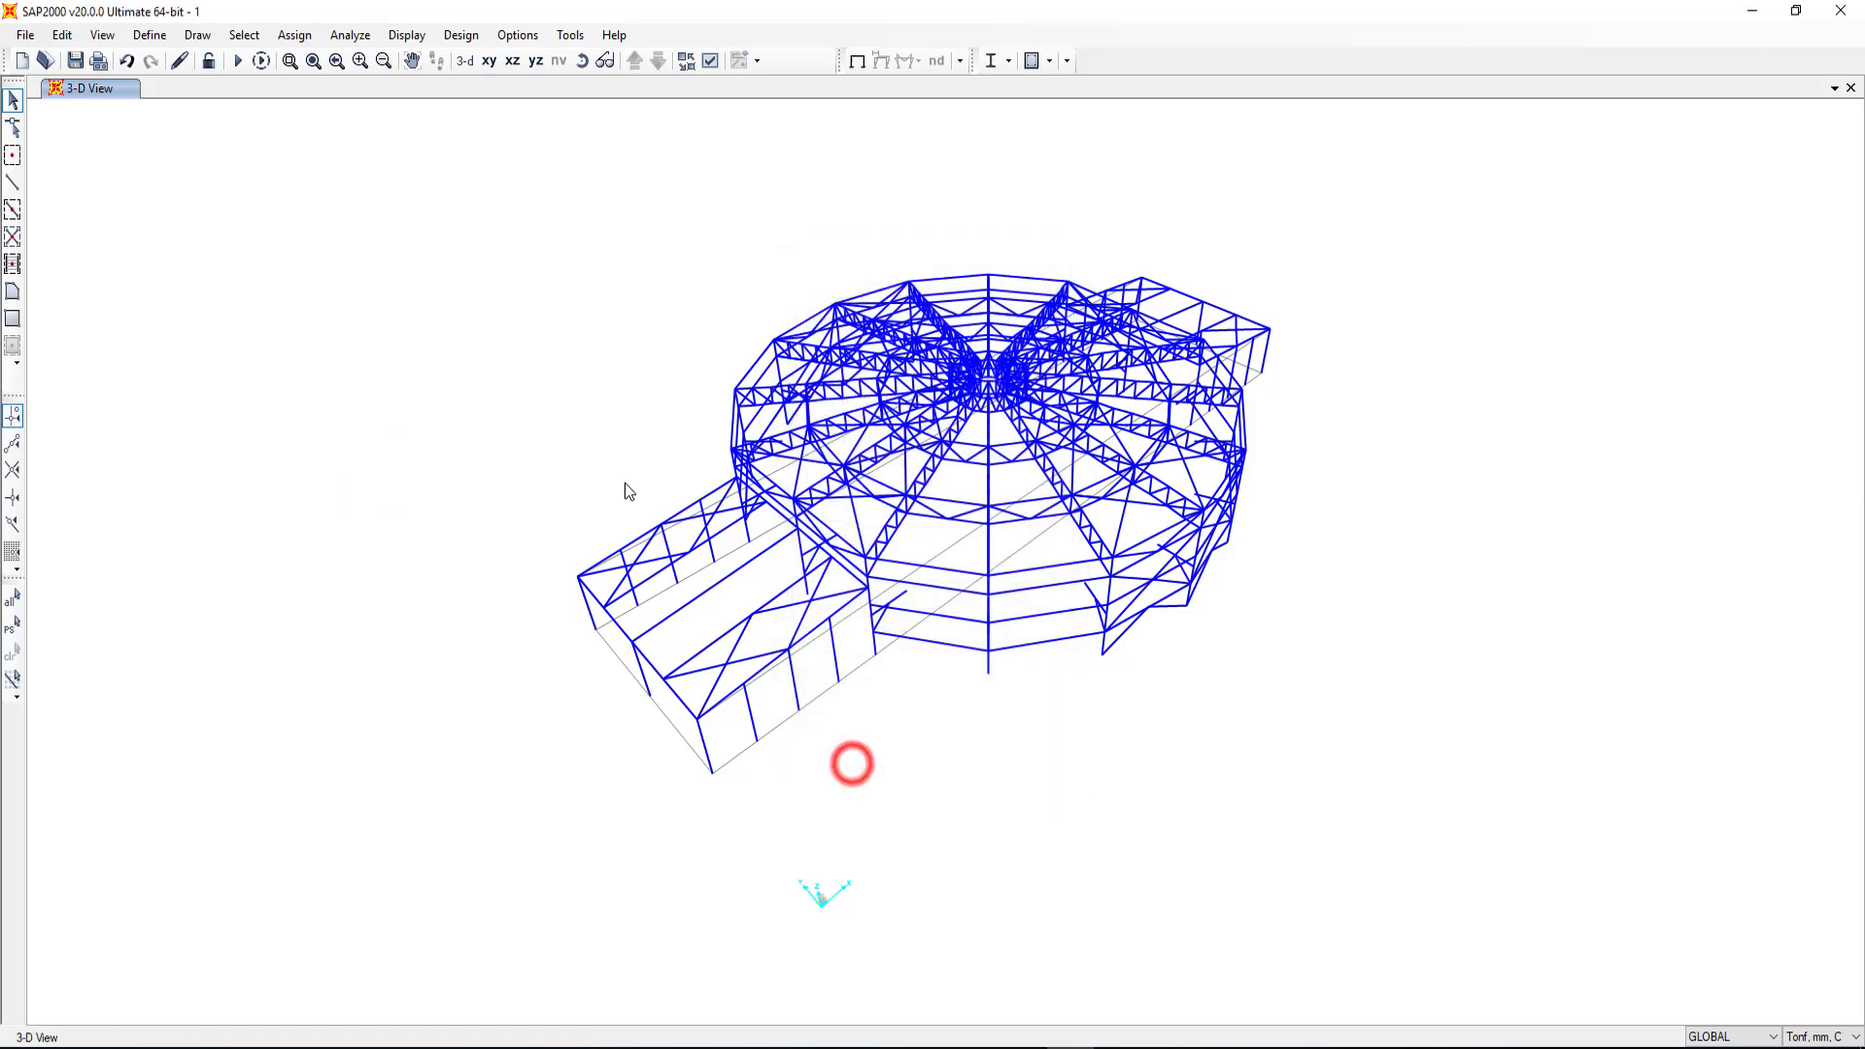
Step: Import the Secondary Beams layer of DXF.dxf as 48 frames
click(148, 35)
click(26, 35)
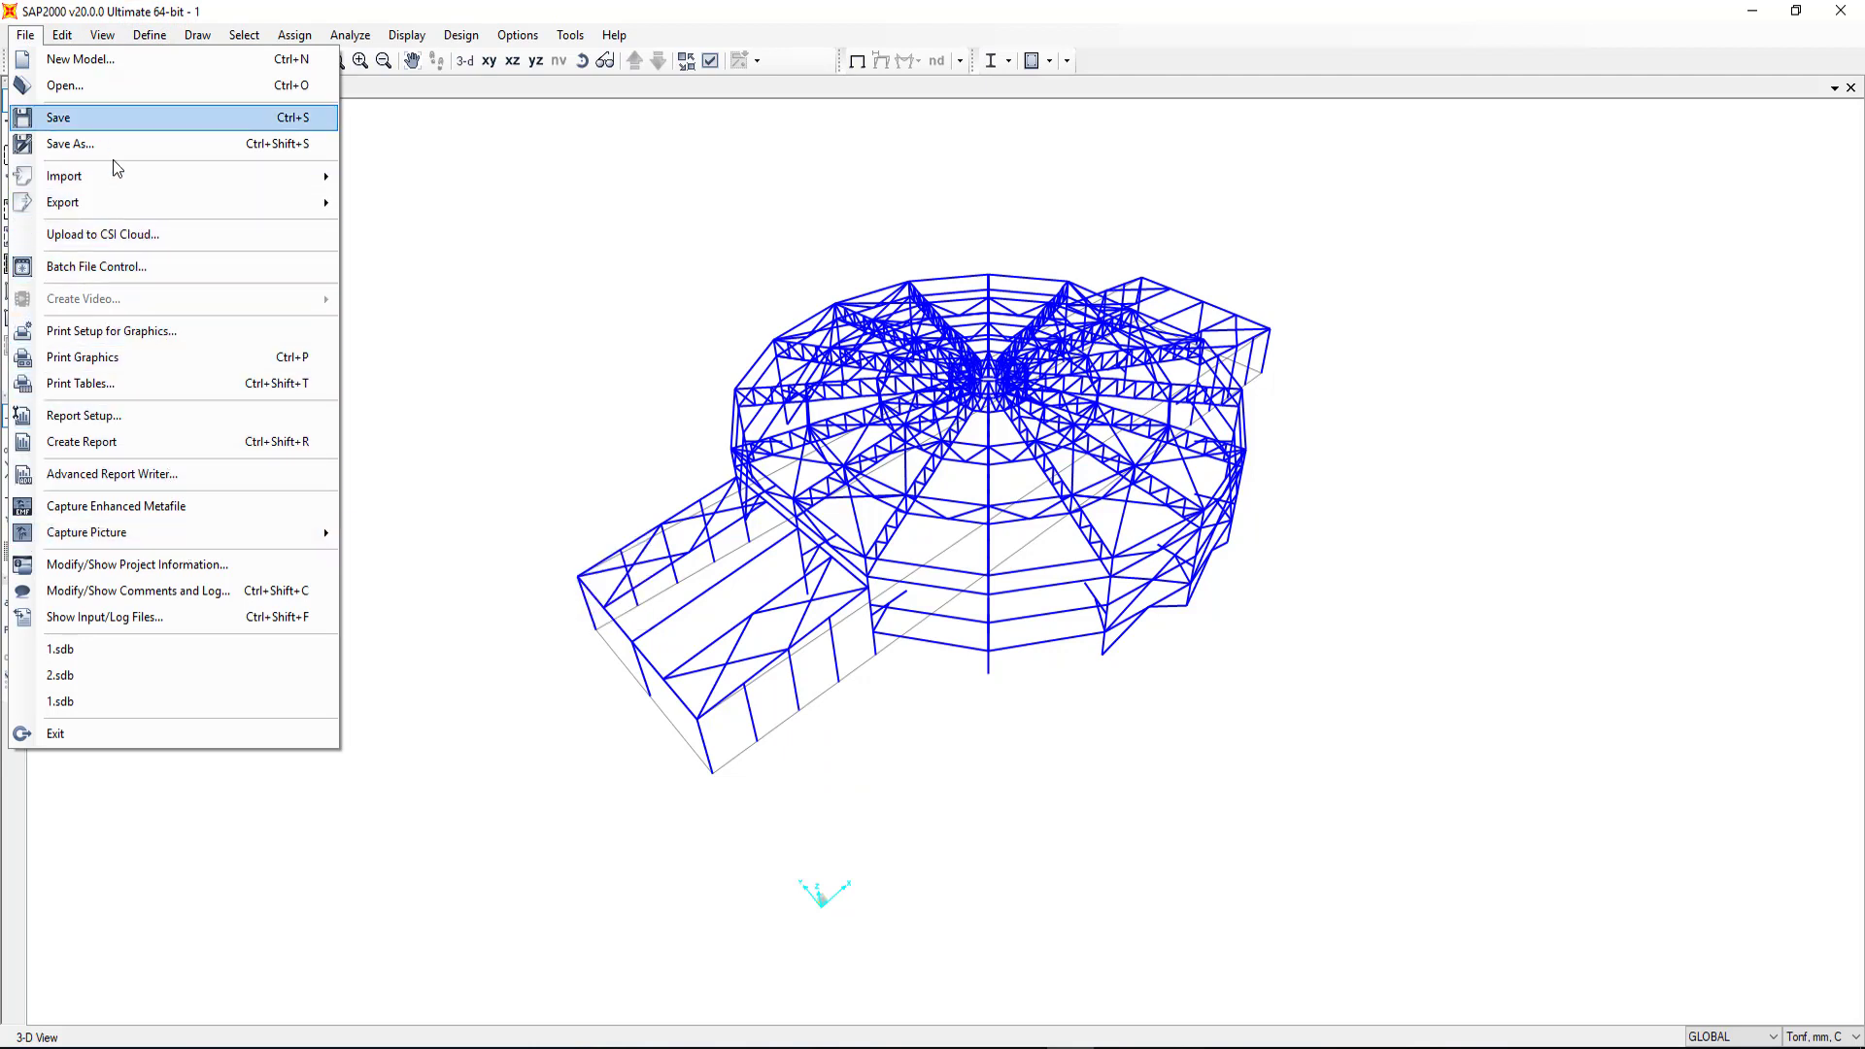
mouse_move(175, 174)
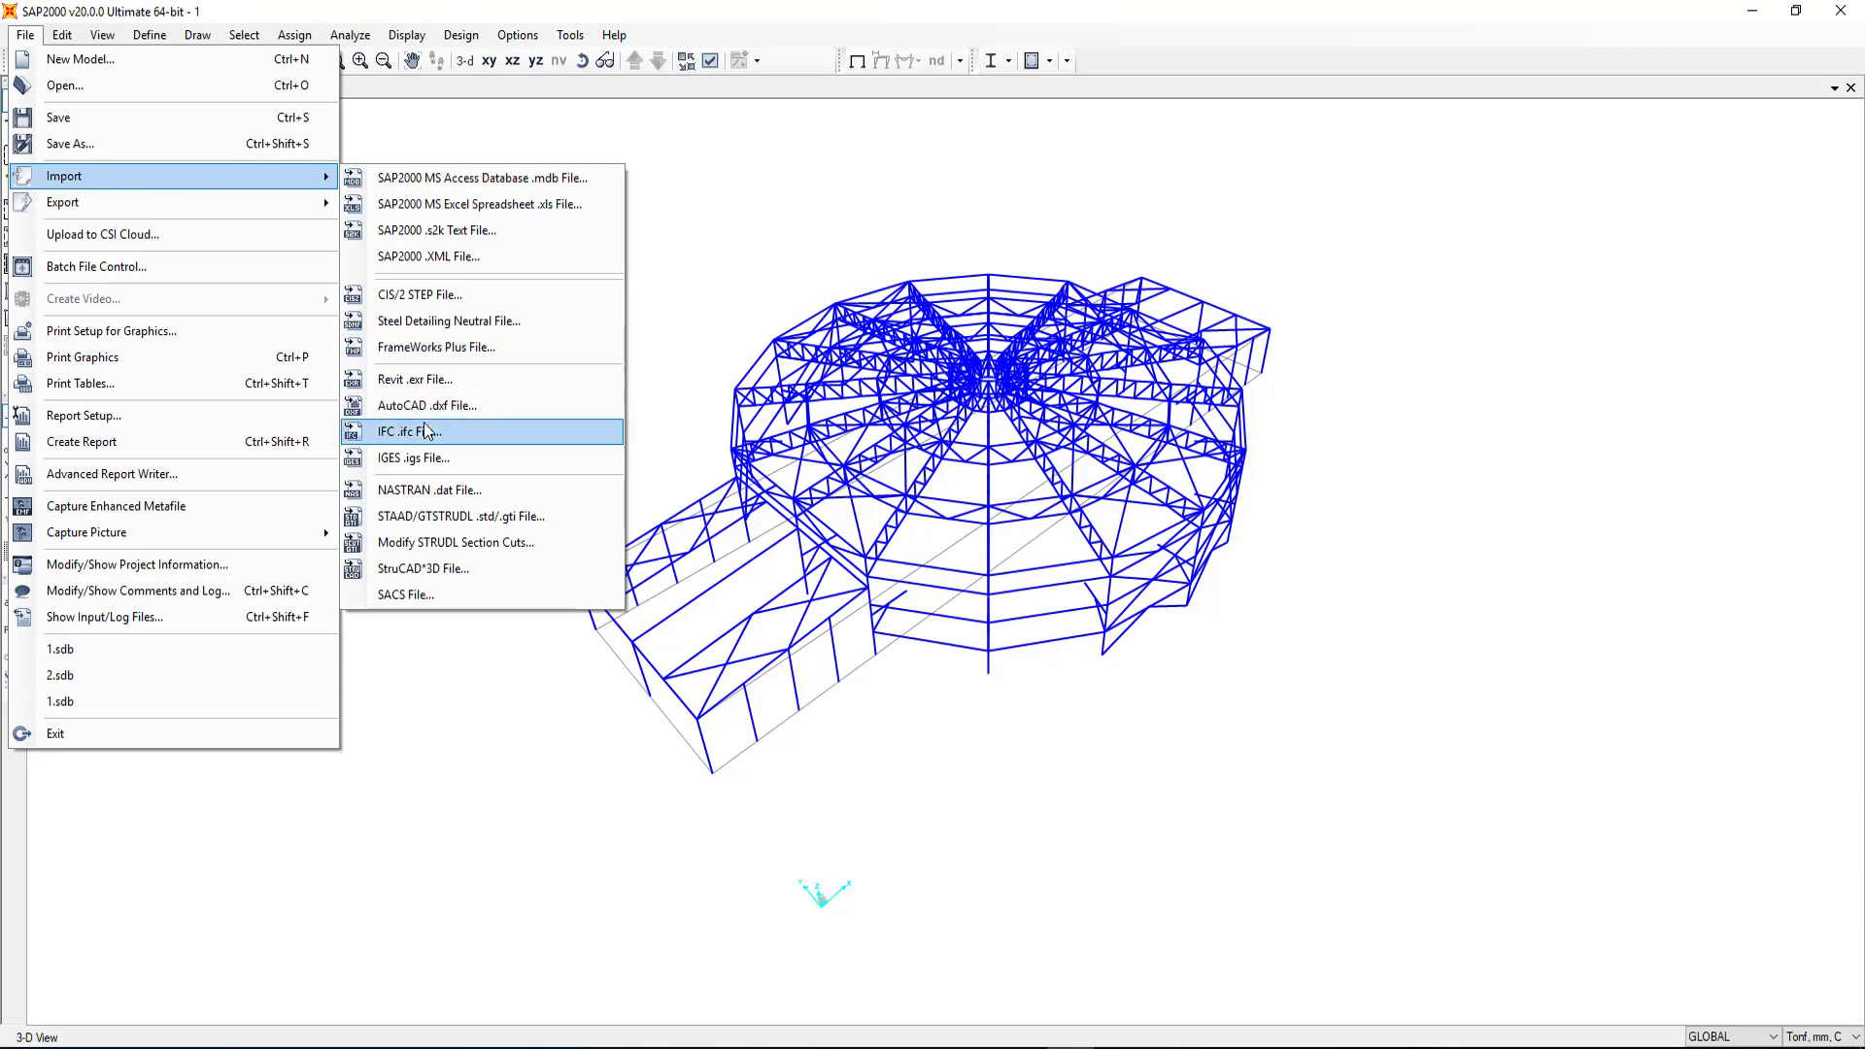
click(423, 398)
click(442, 175)
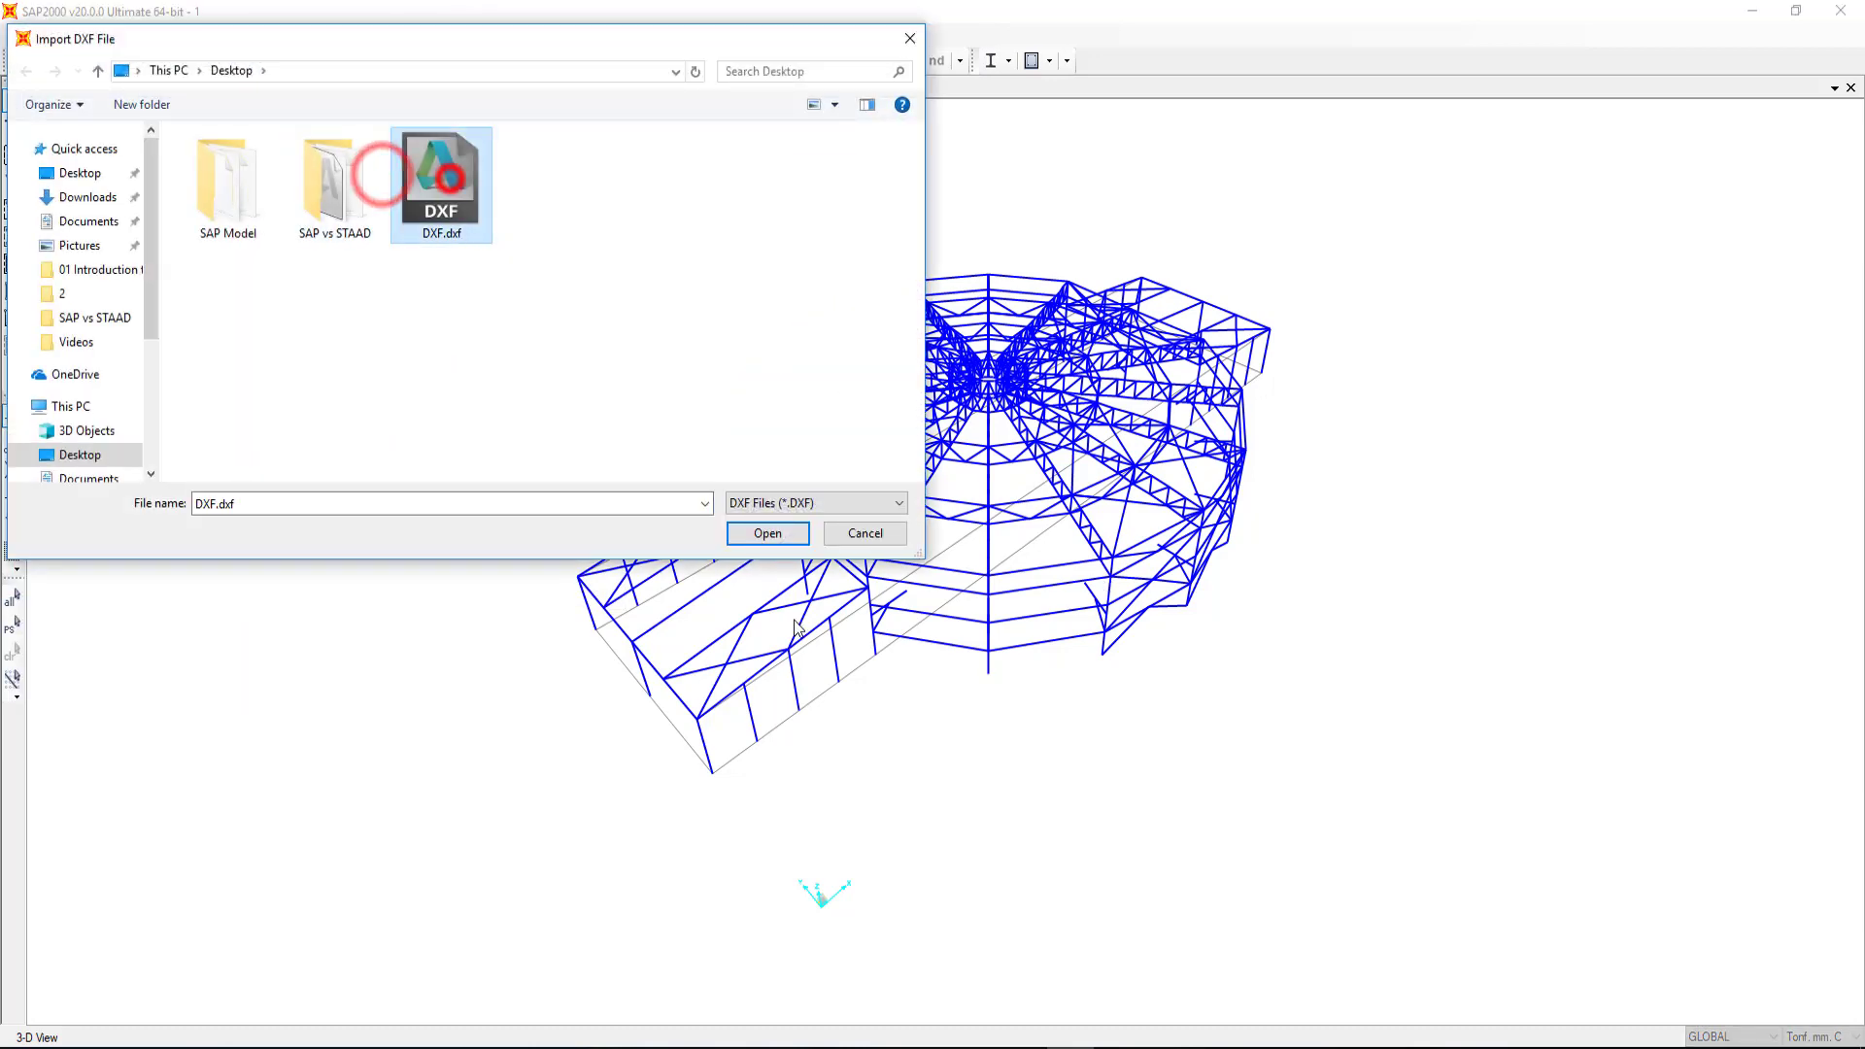
click(787, 542)
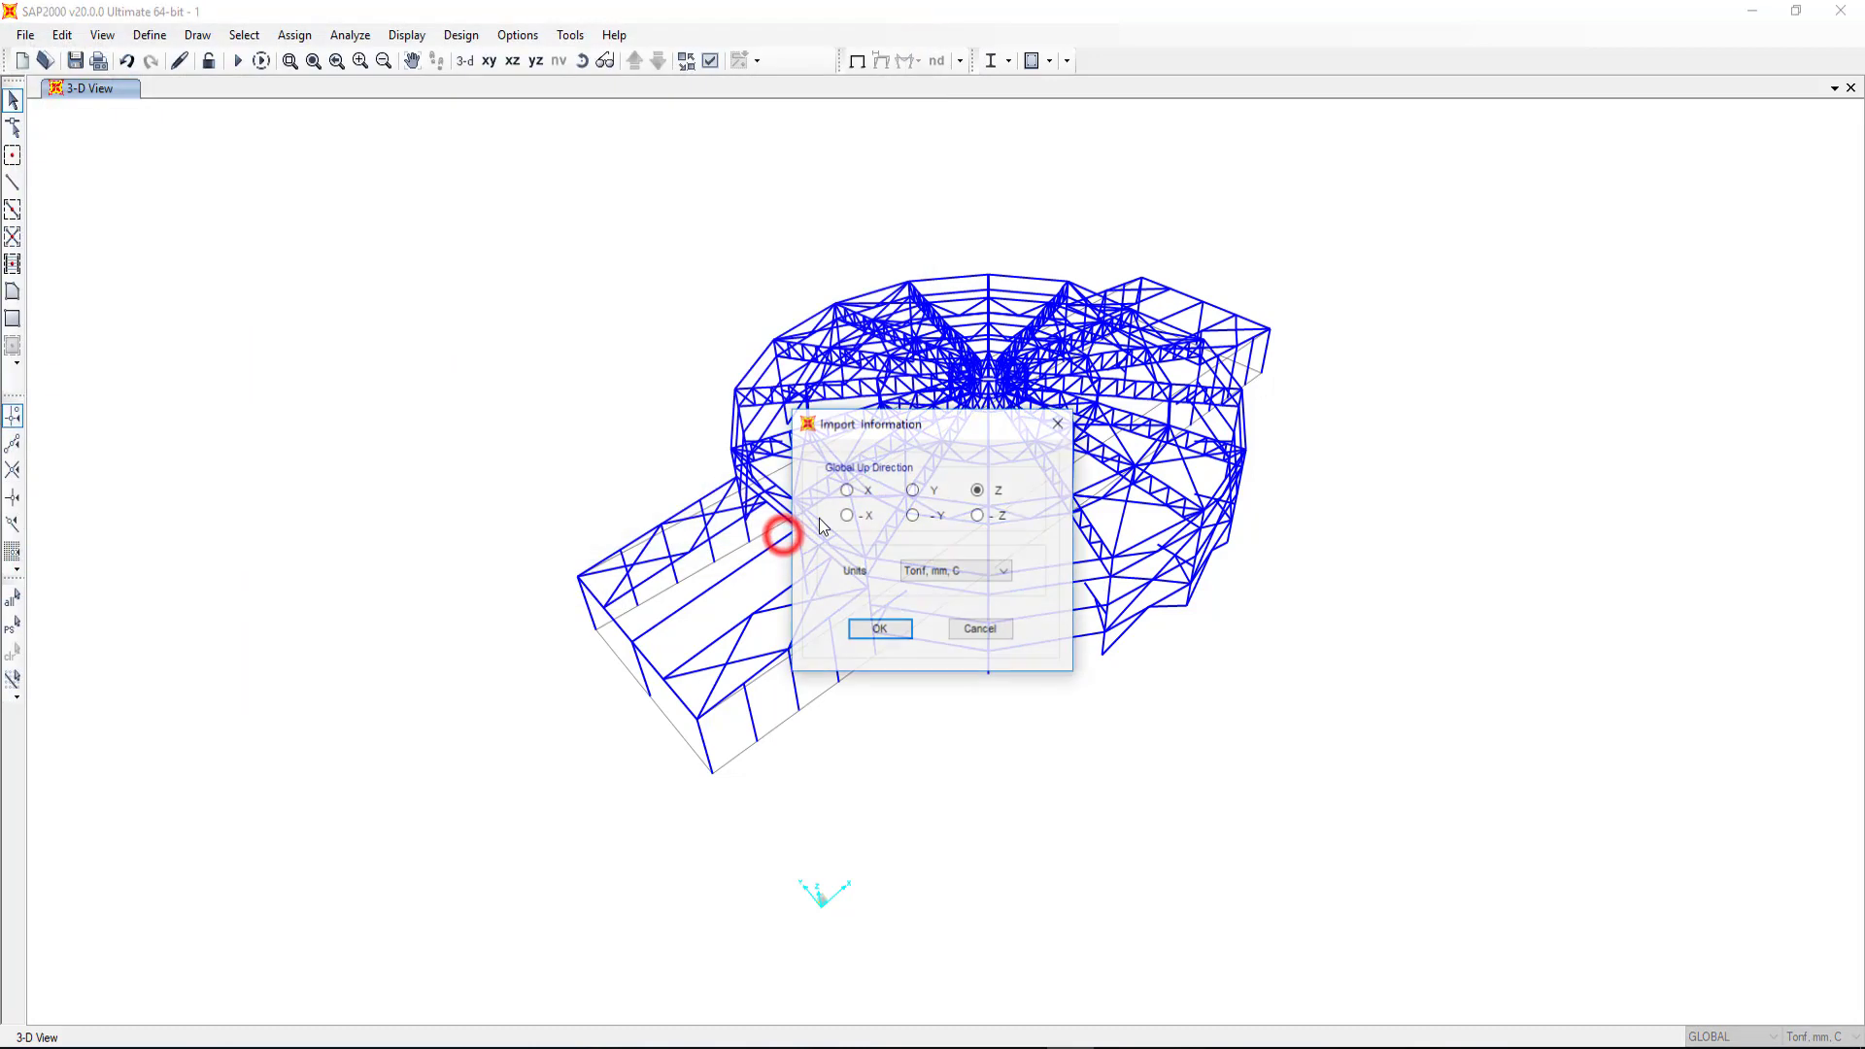
click(862, 629)
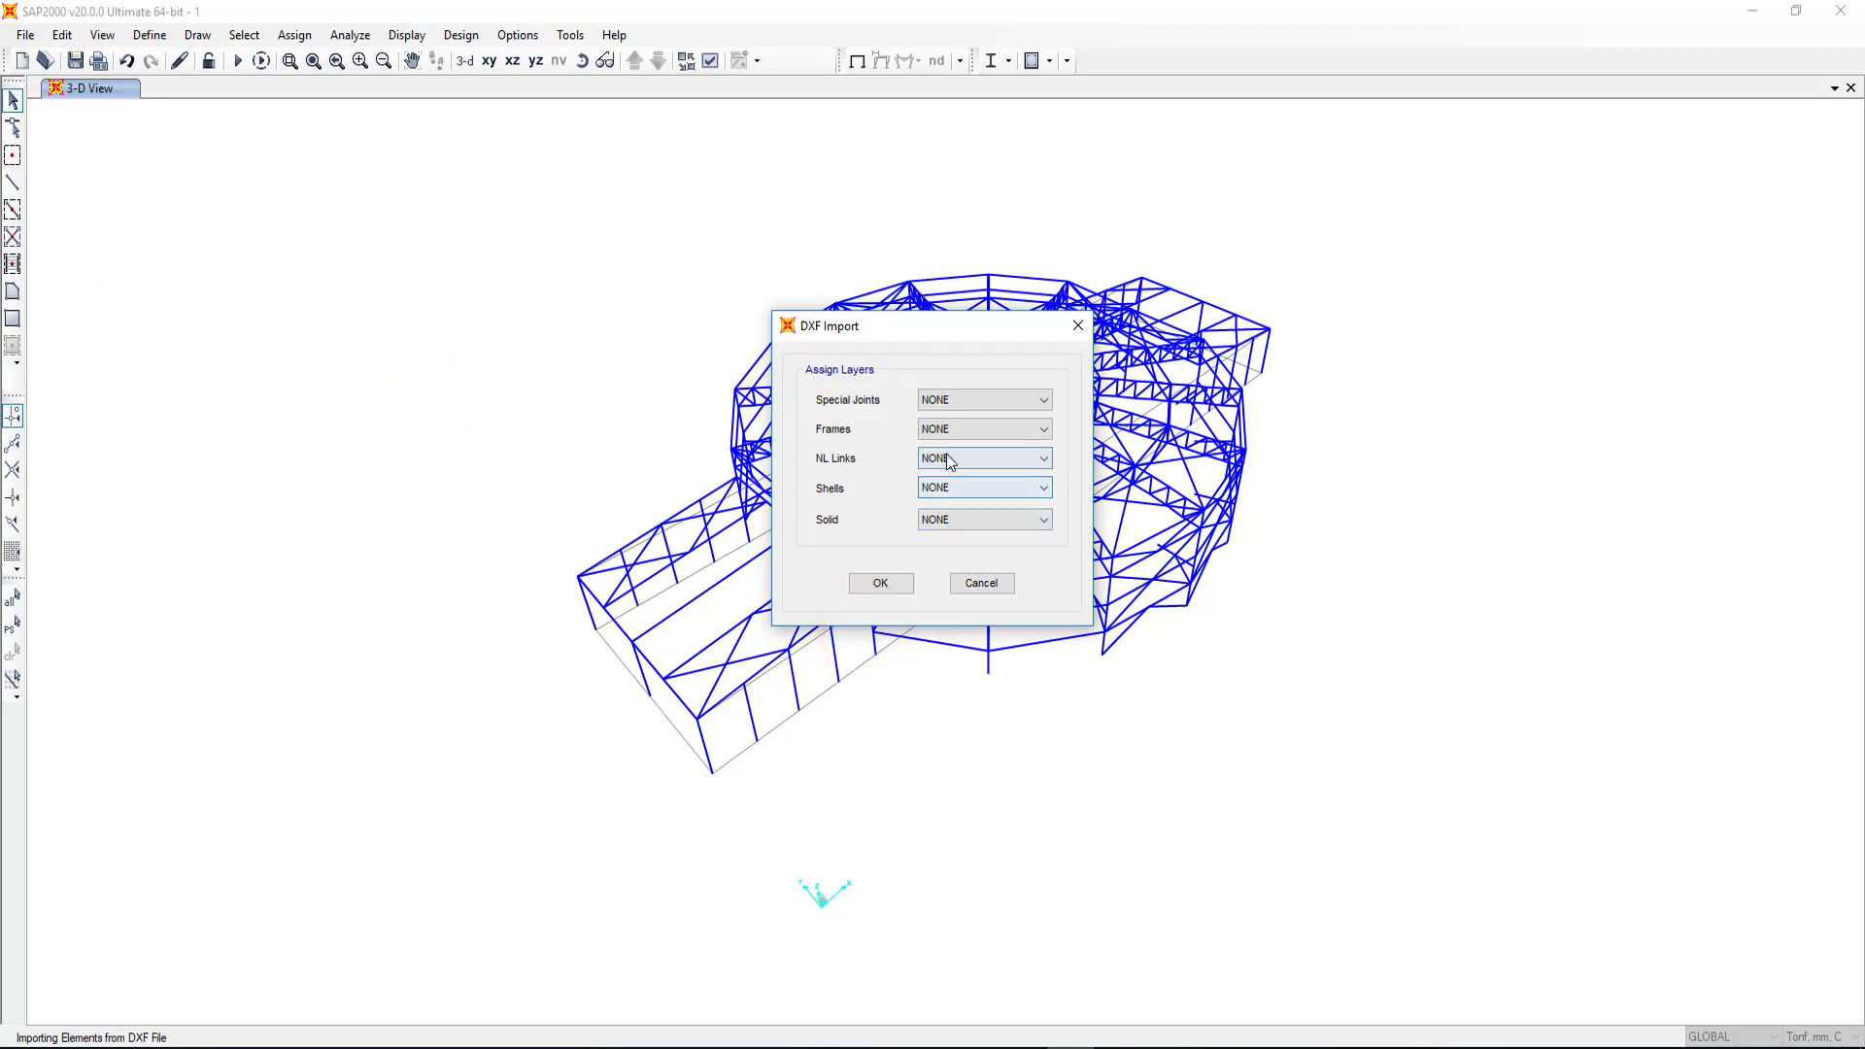
click(940, 429)
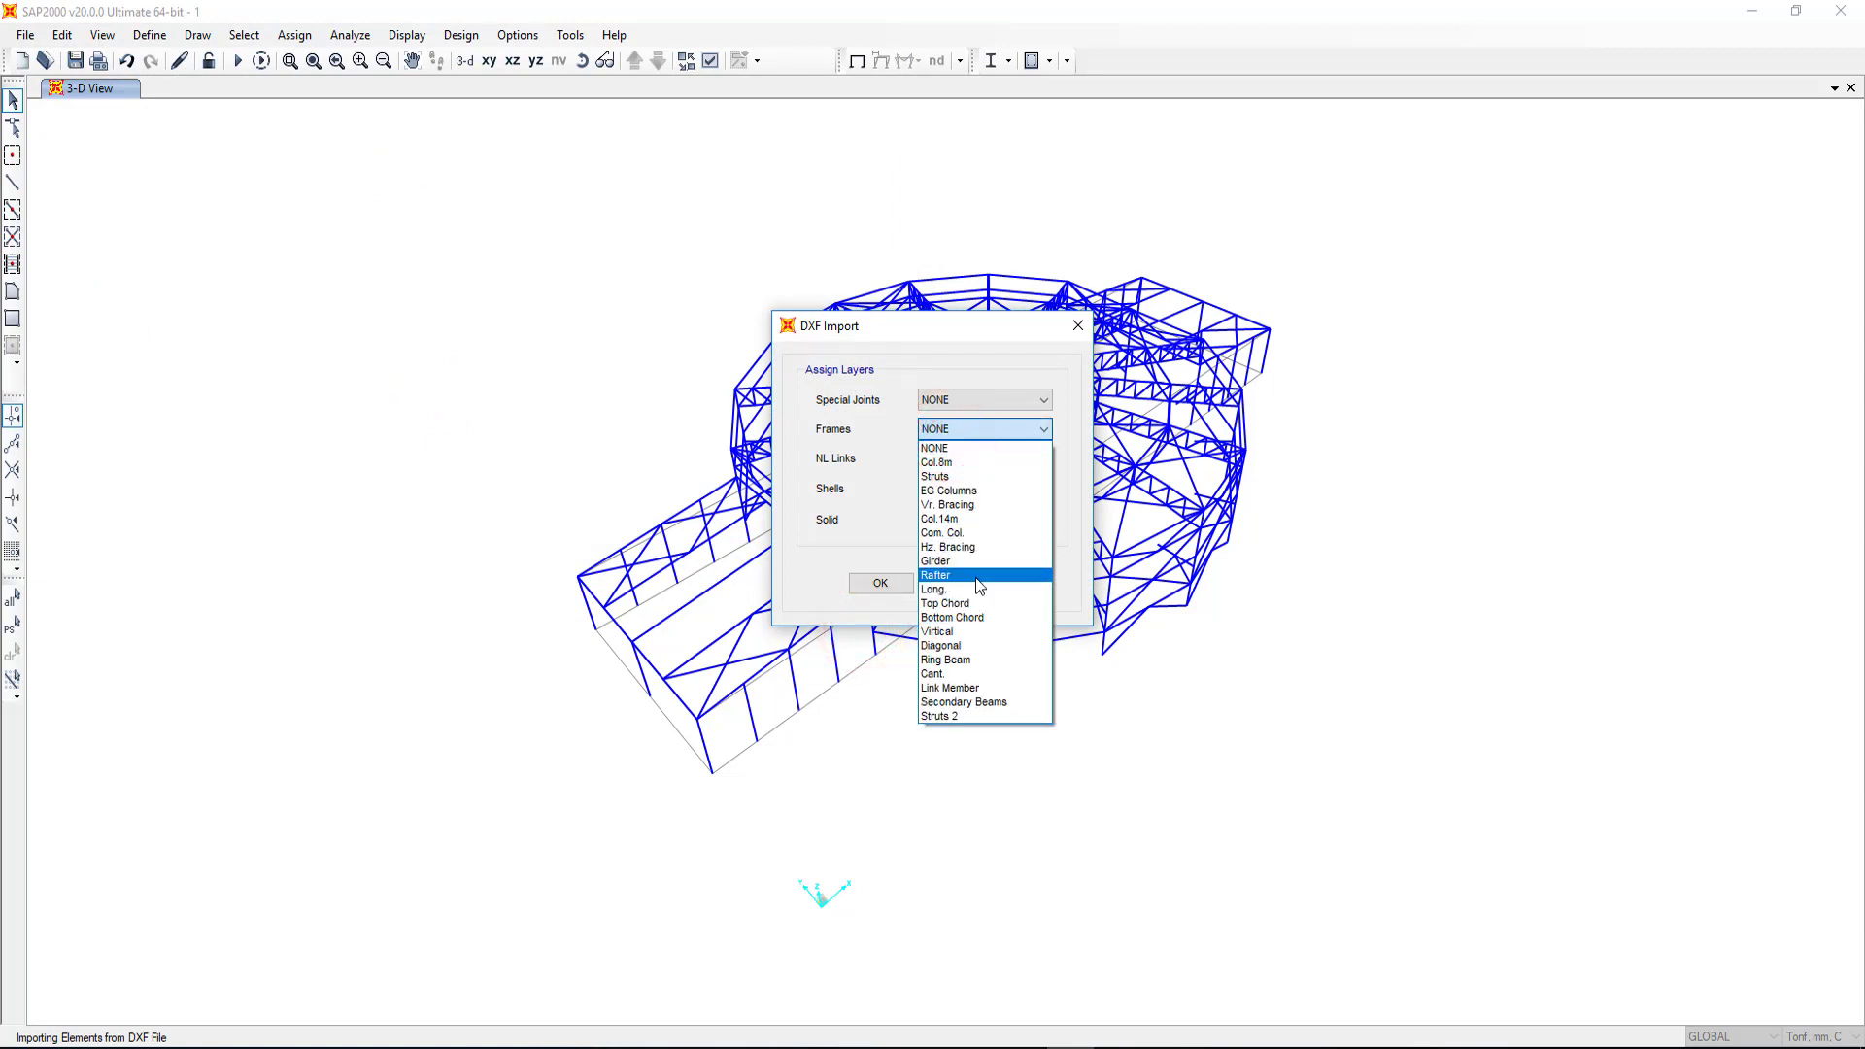
click(984, 701)
click(880, 583)
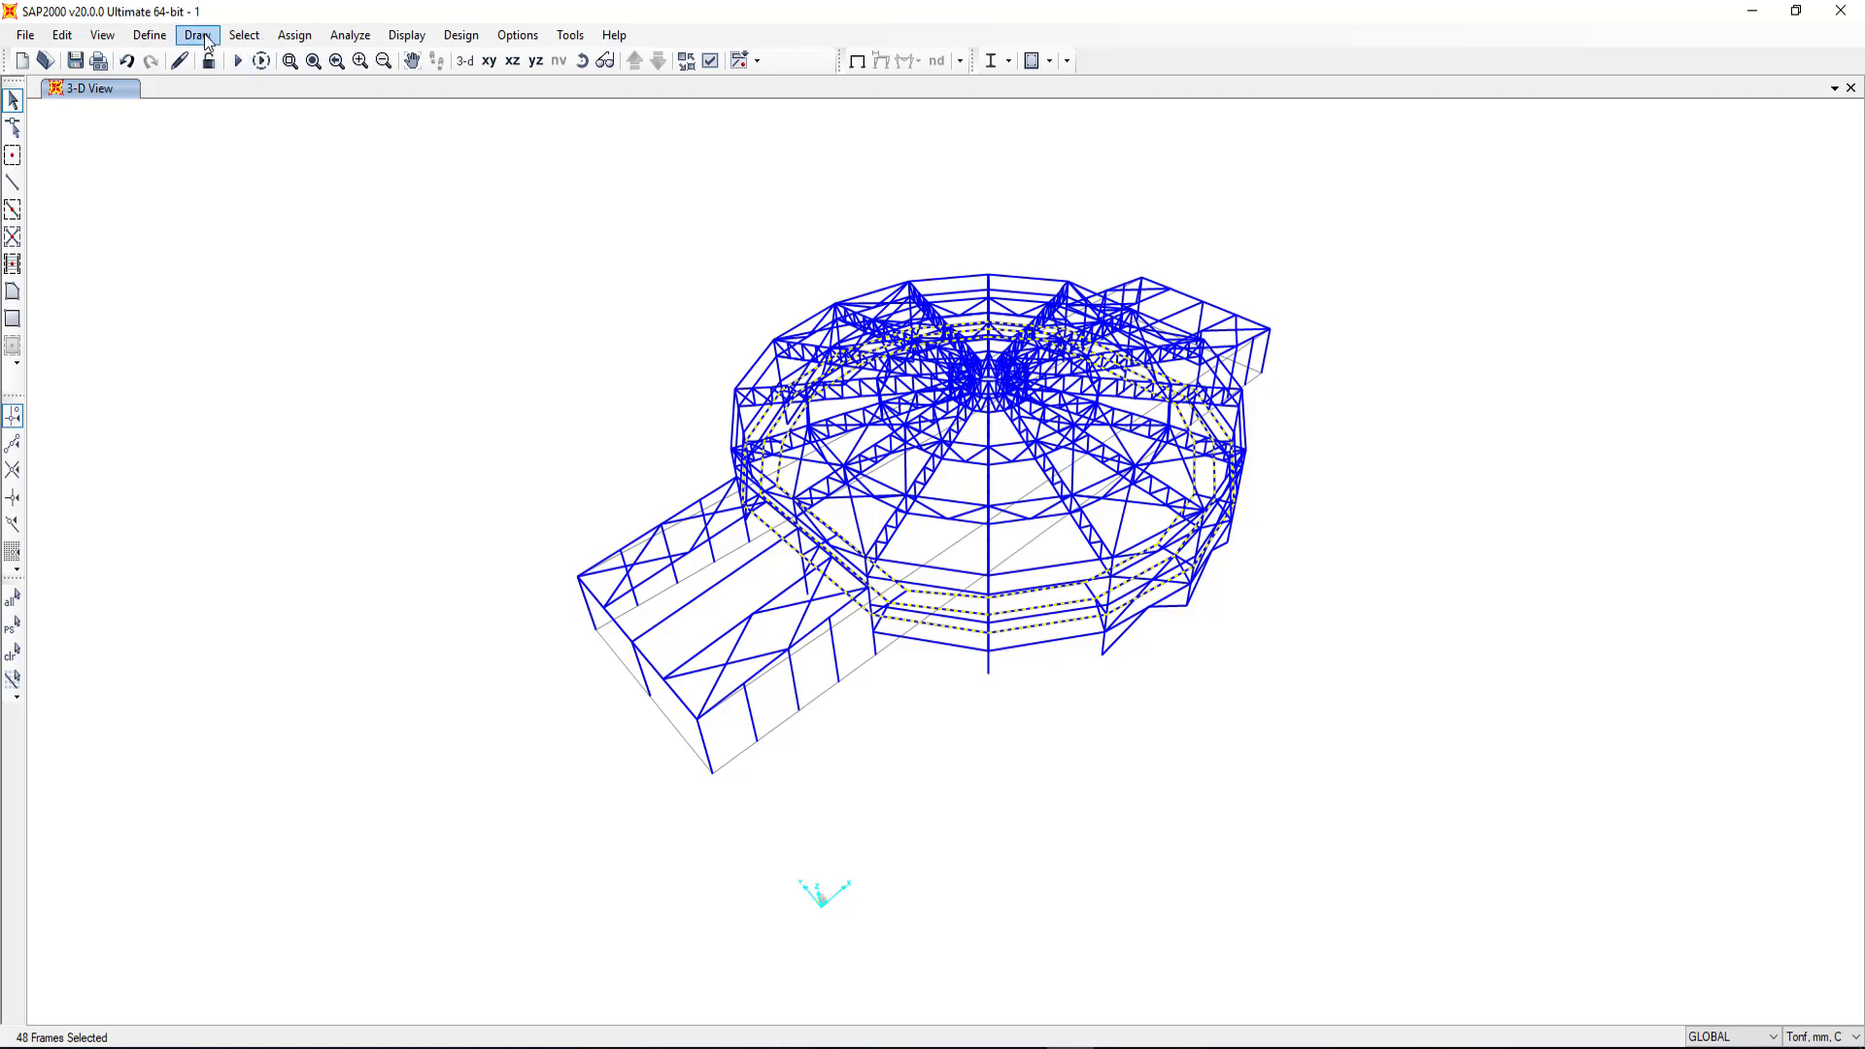
Step: Put the 48 imported frames into the Secondary Beams group
click(293, 36)
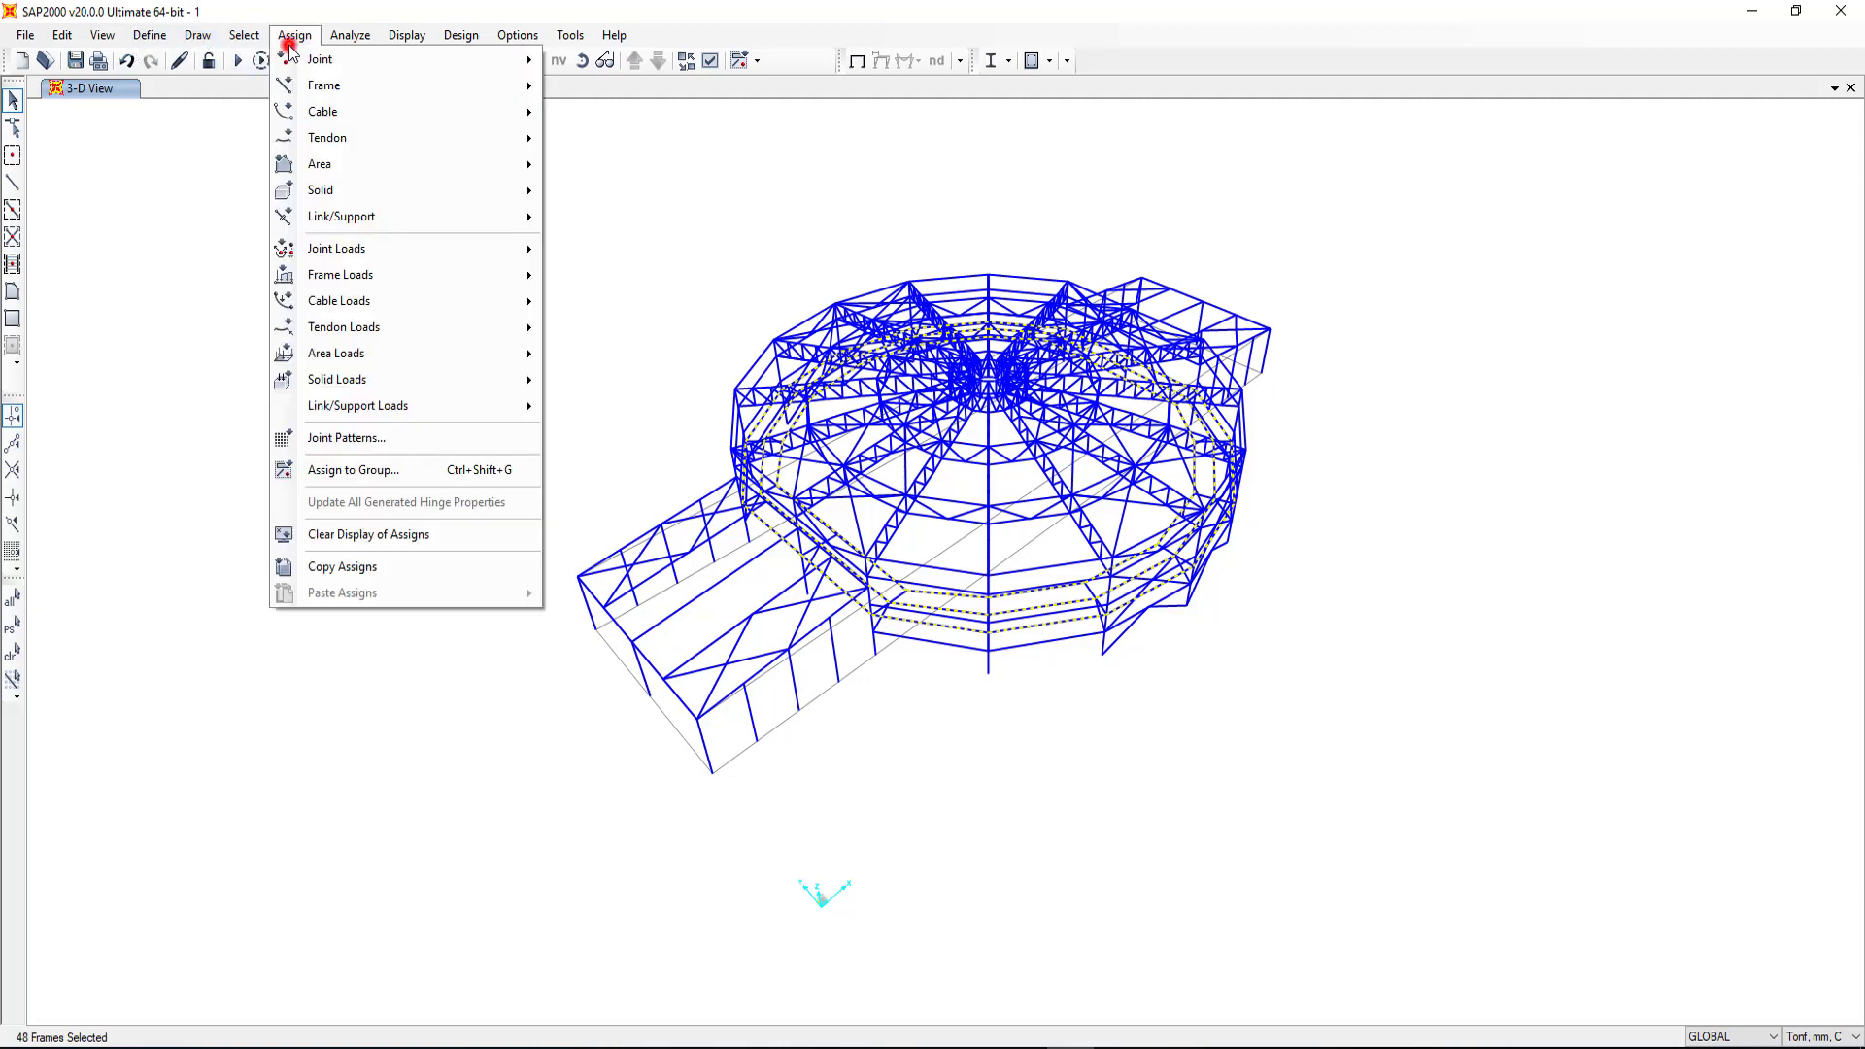
click(356, 476)
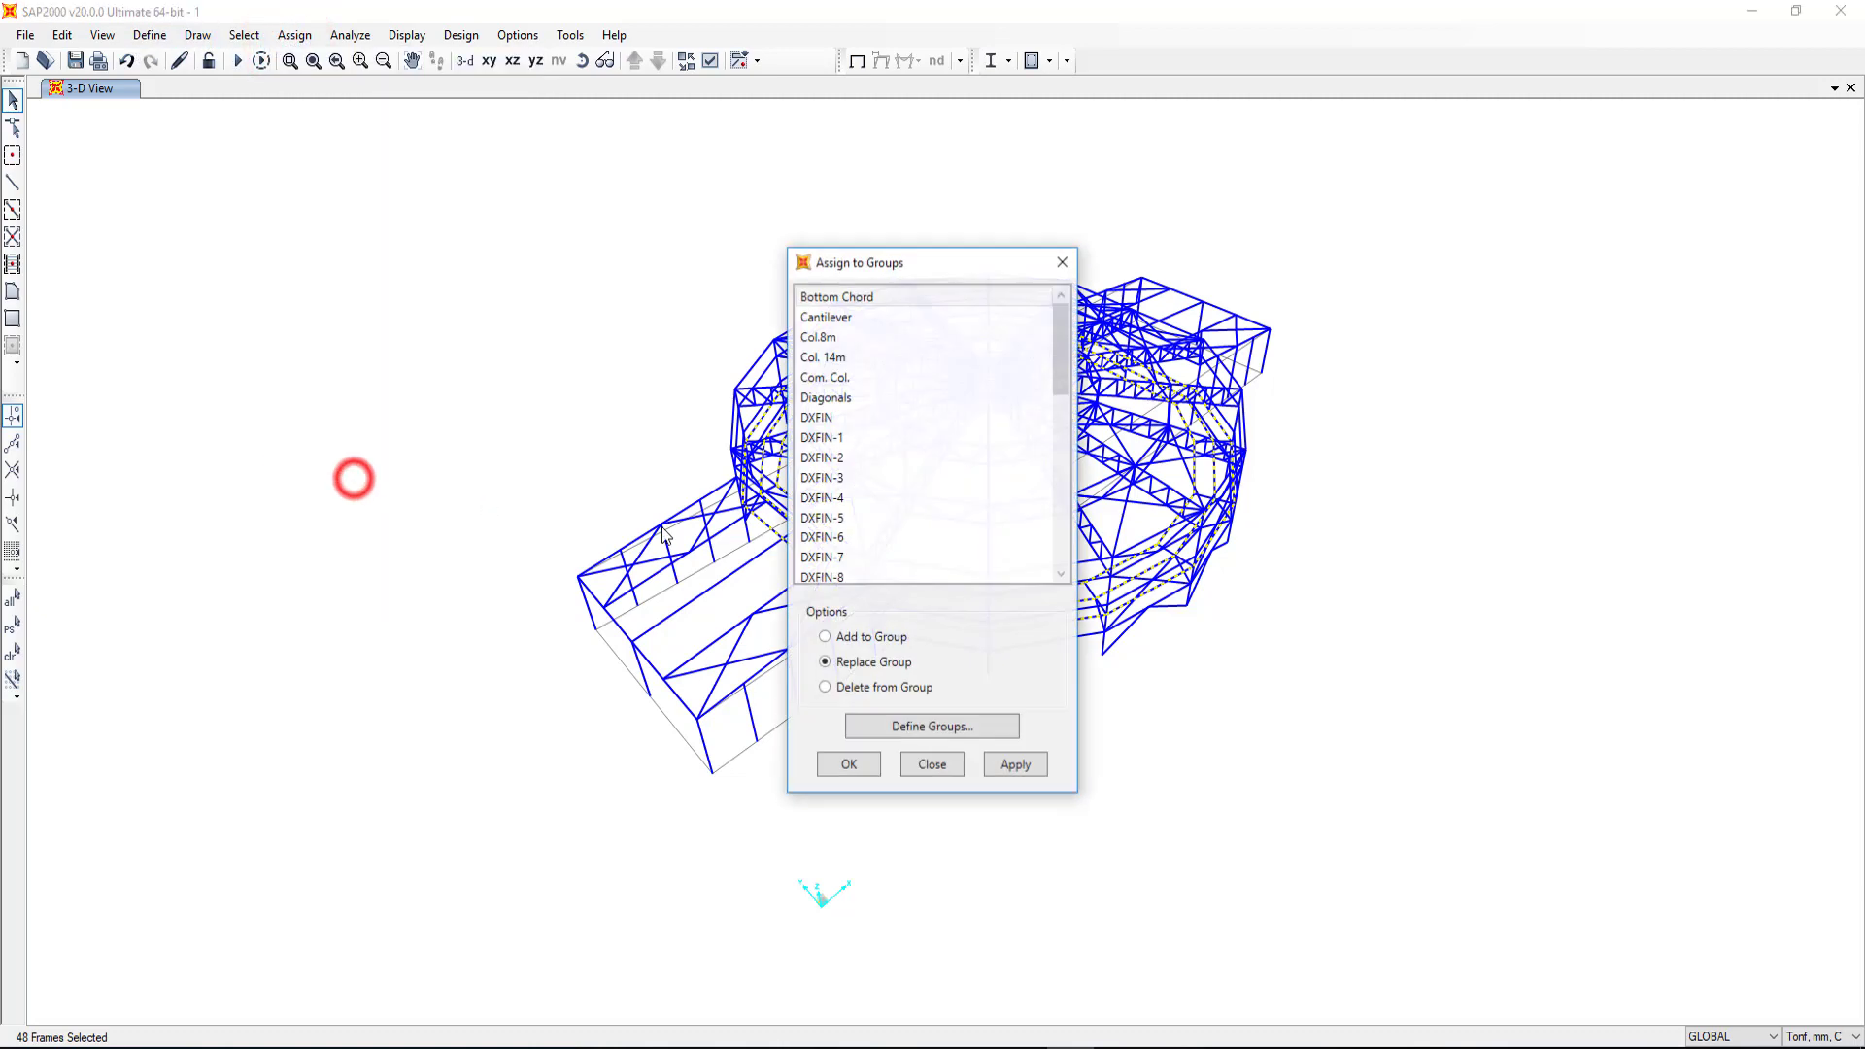
click(912, 485)
key(s)
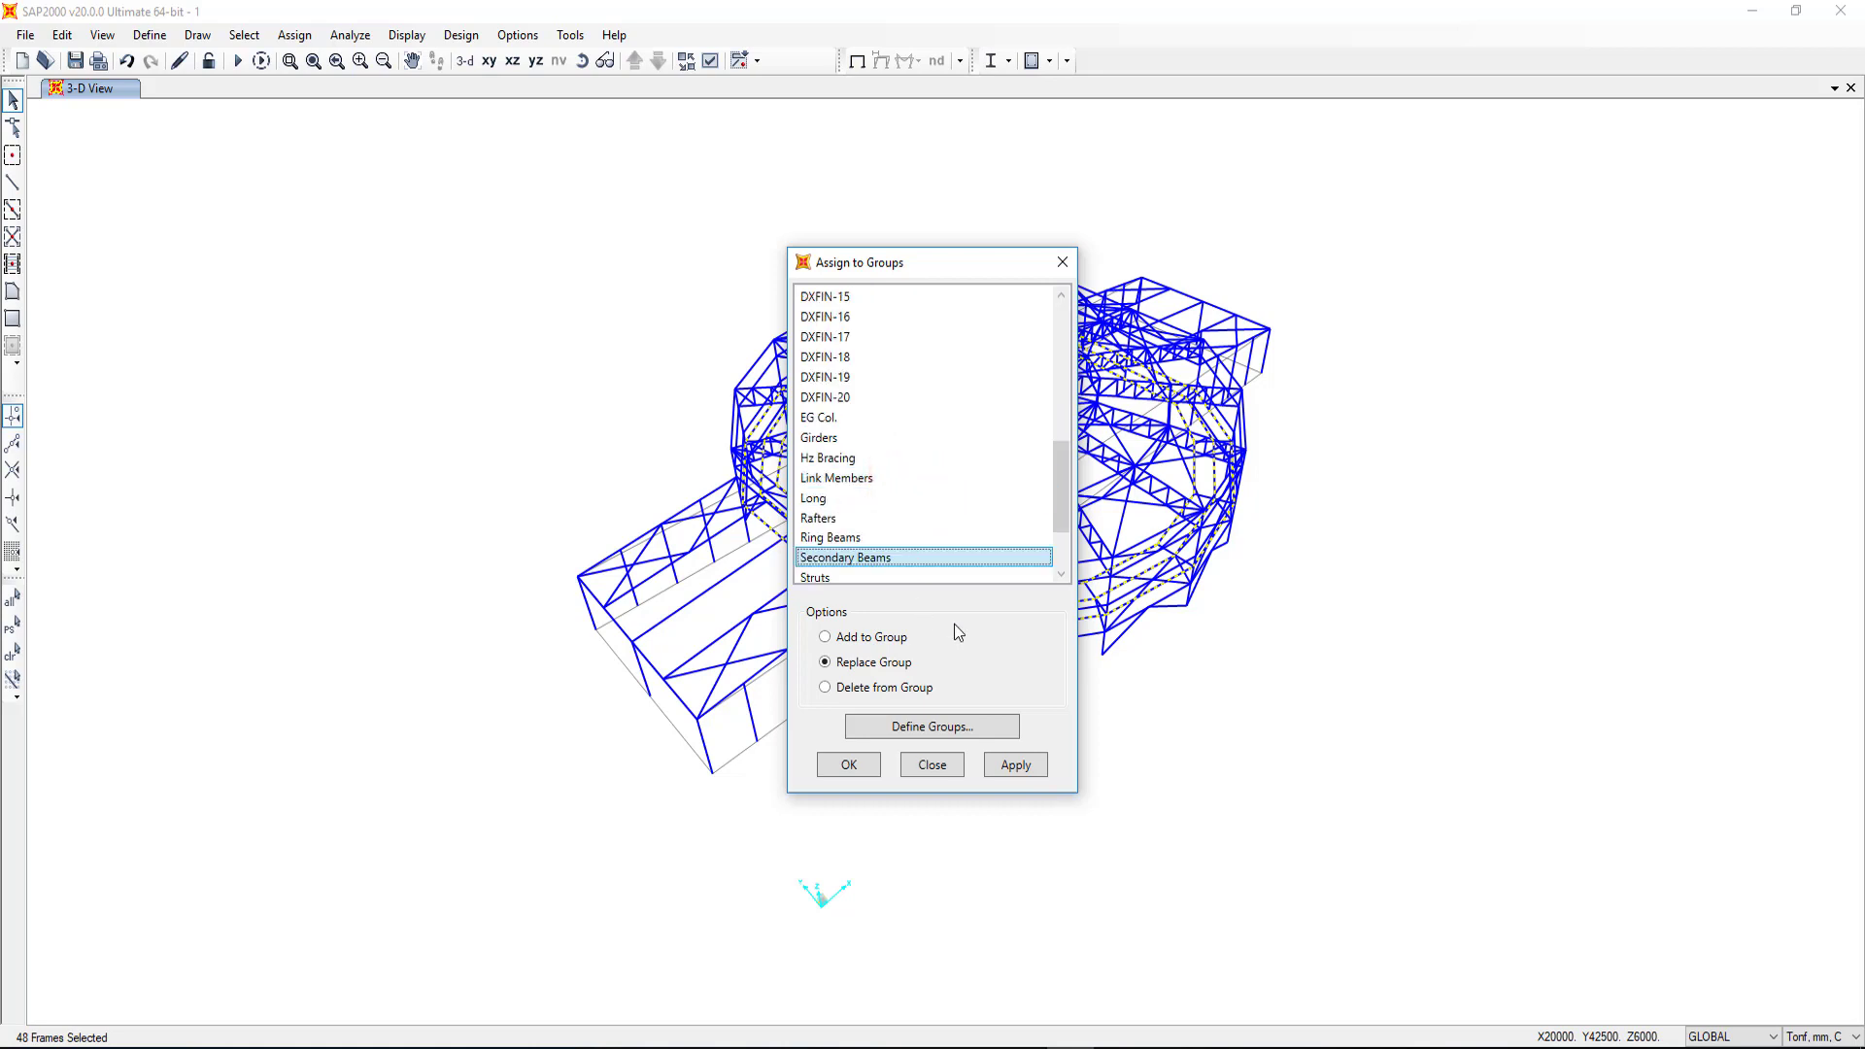
click(1016, 765)
click(861, 760)
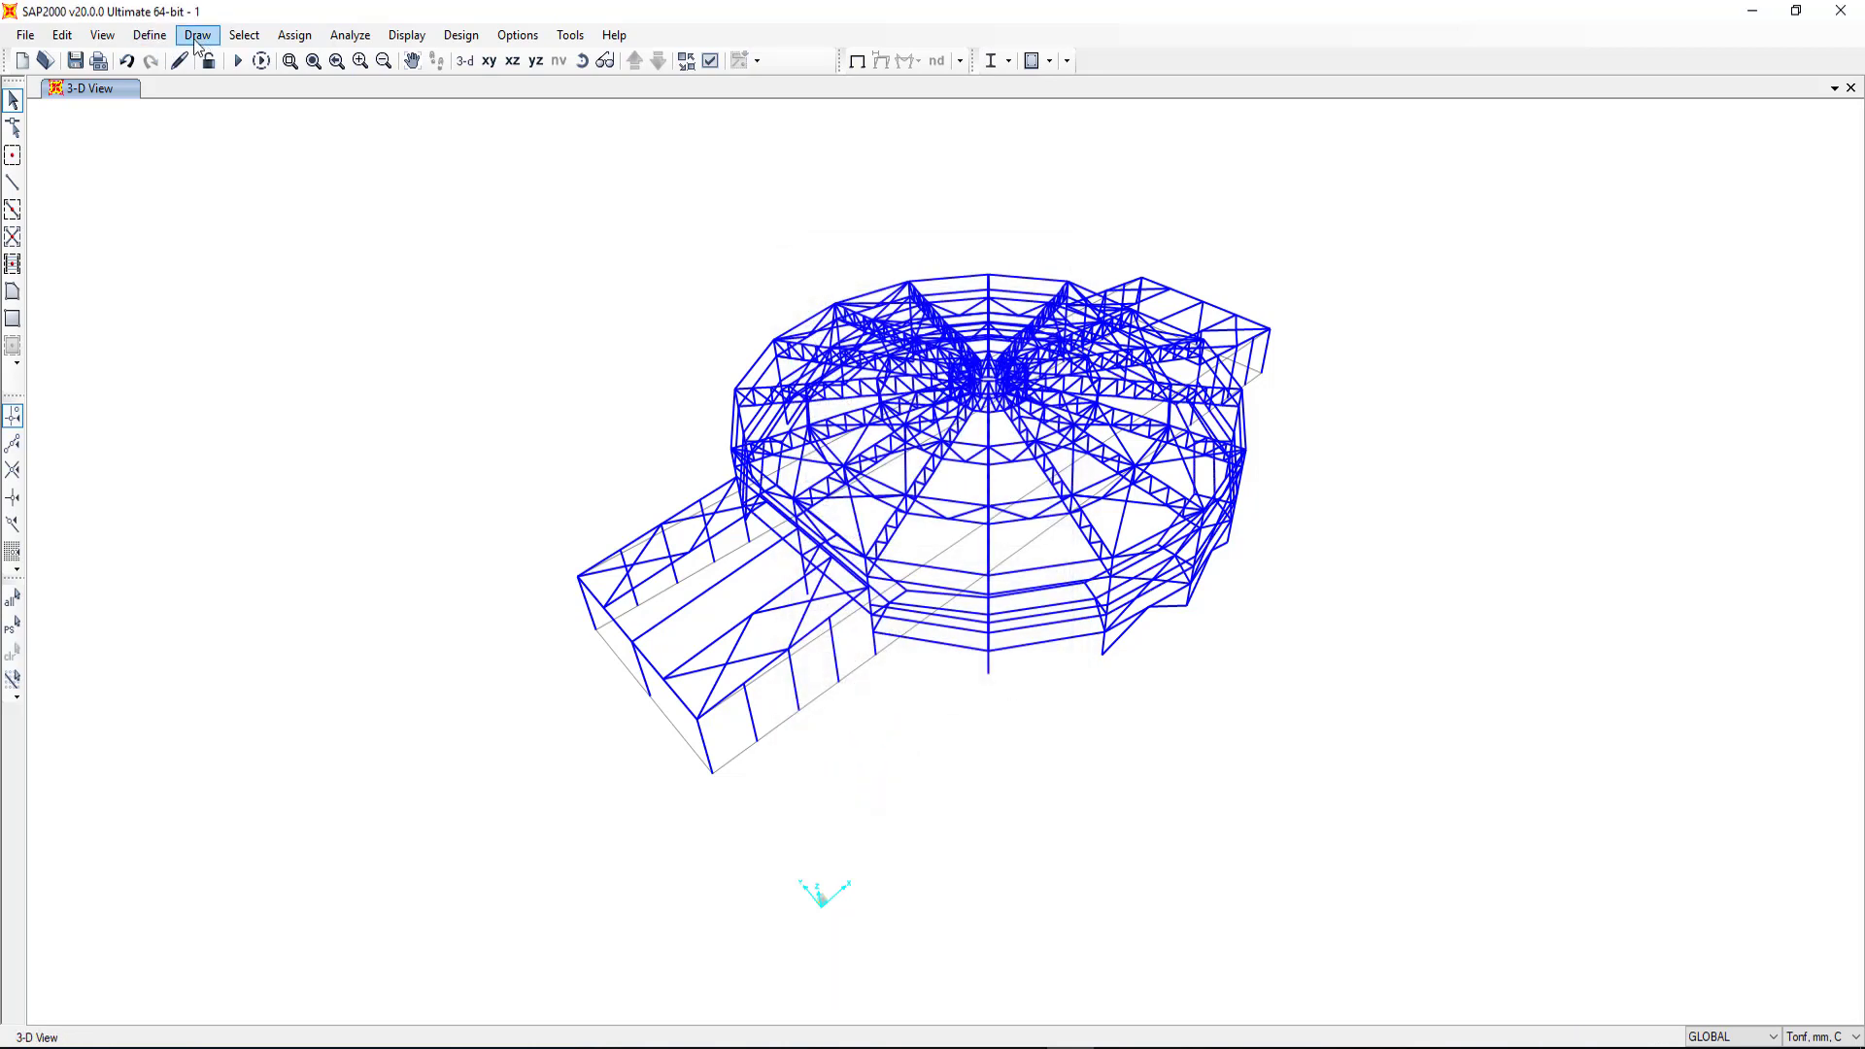
Step: Import the Struts 2 layer of DXF.dxf as 24 frames
click(19, 37)
mouse_move(64, 177)
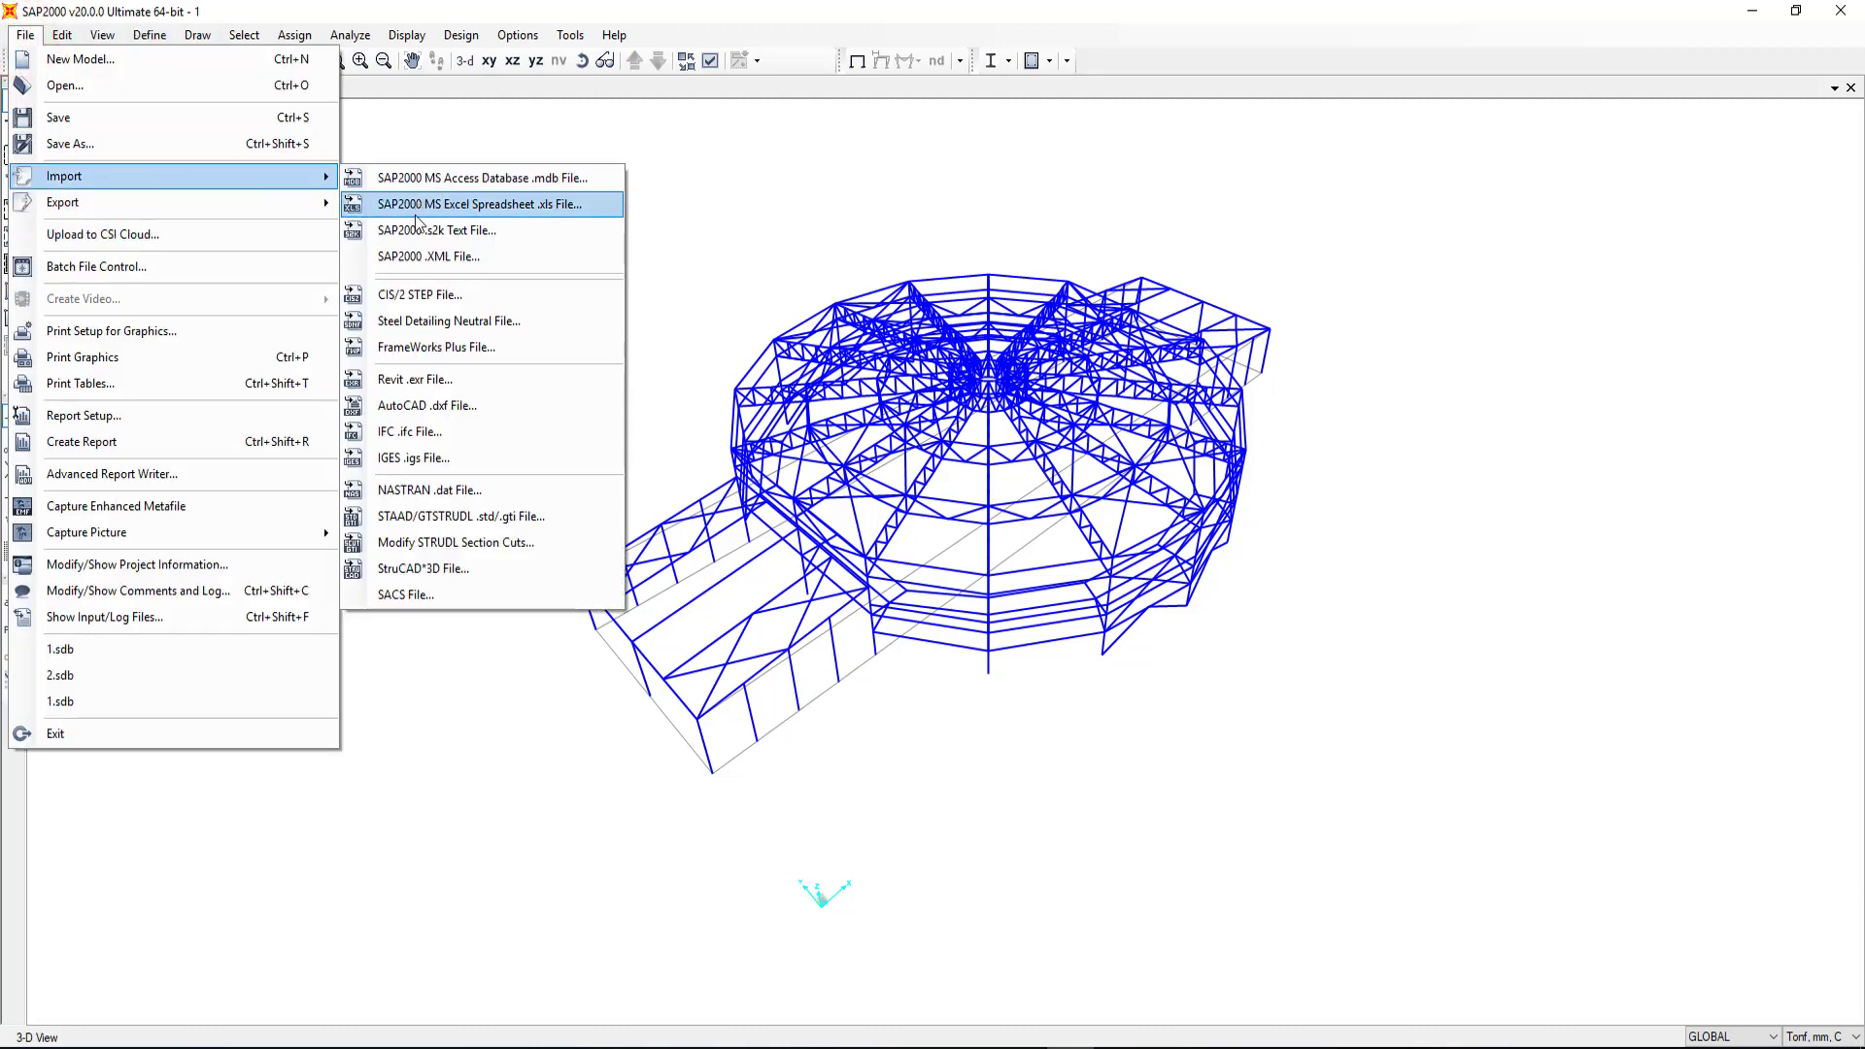
click(446, 408)
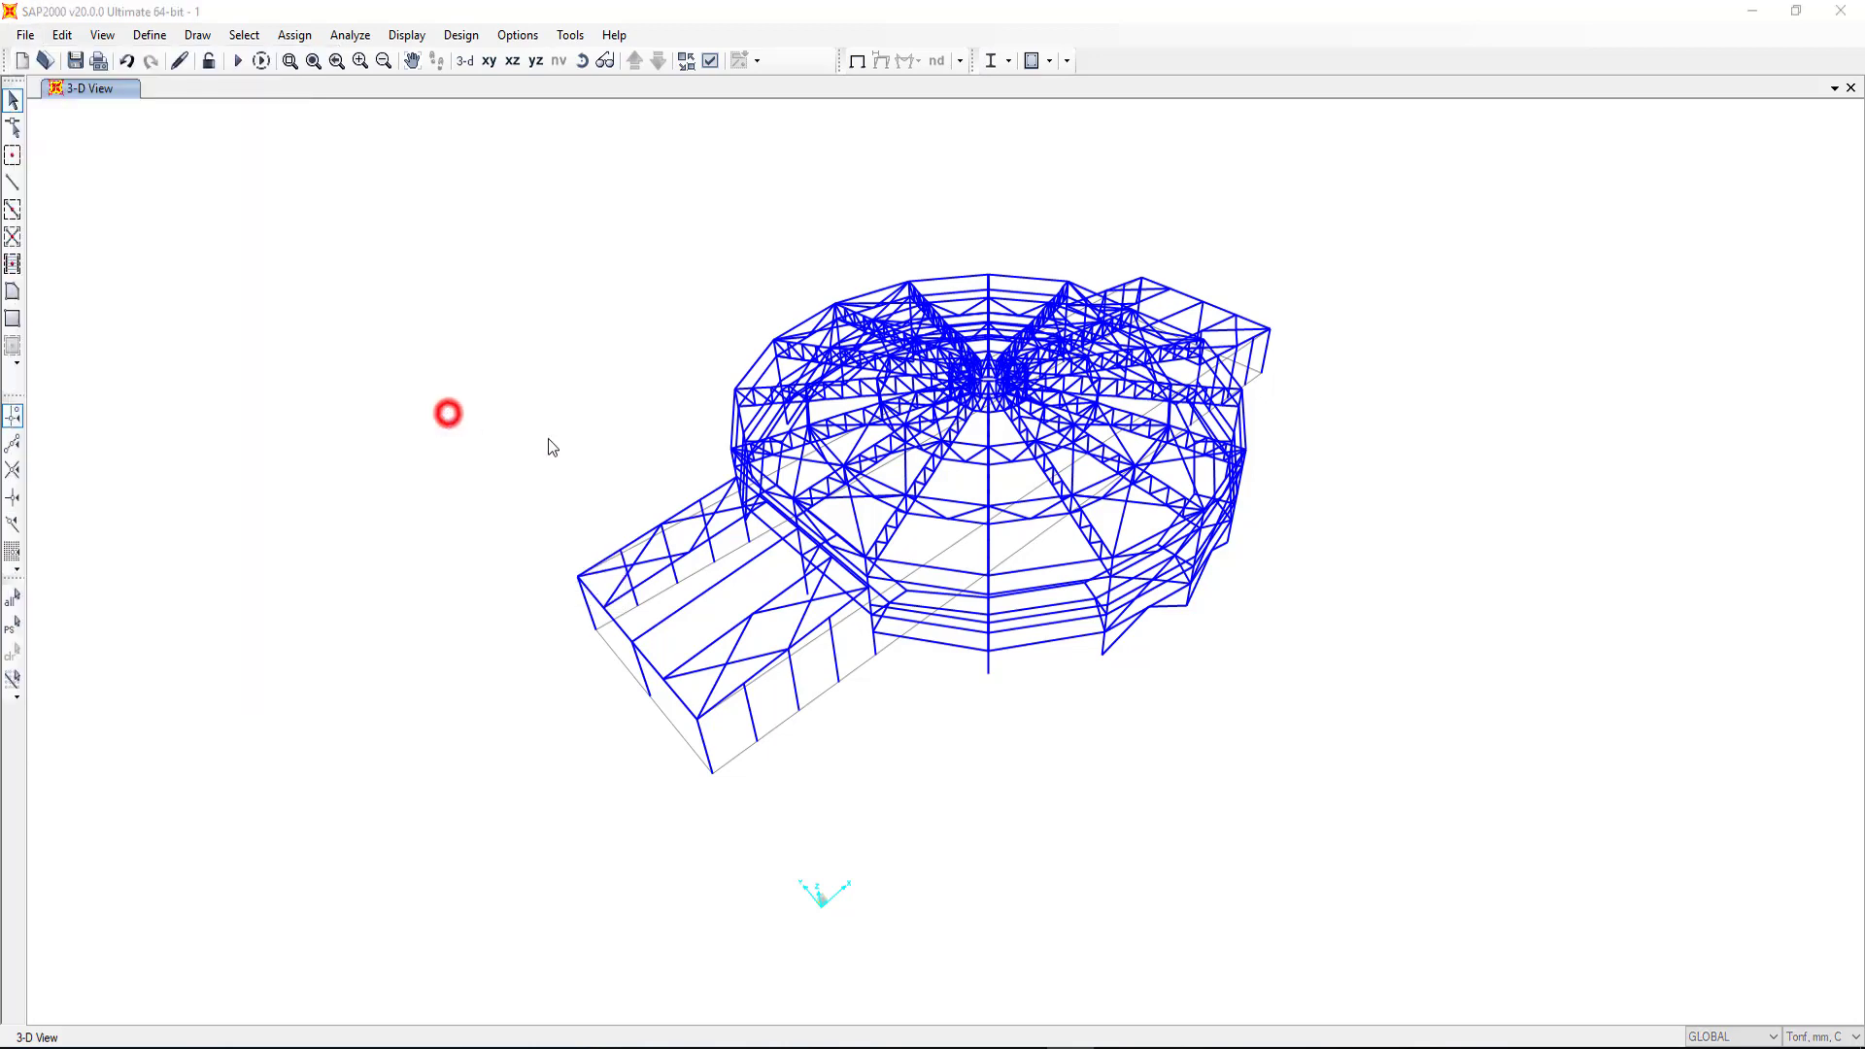
click(398, 163)
click(766, 533)
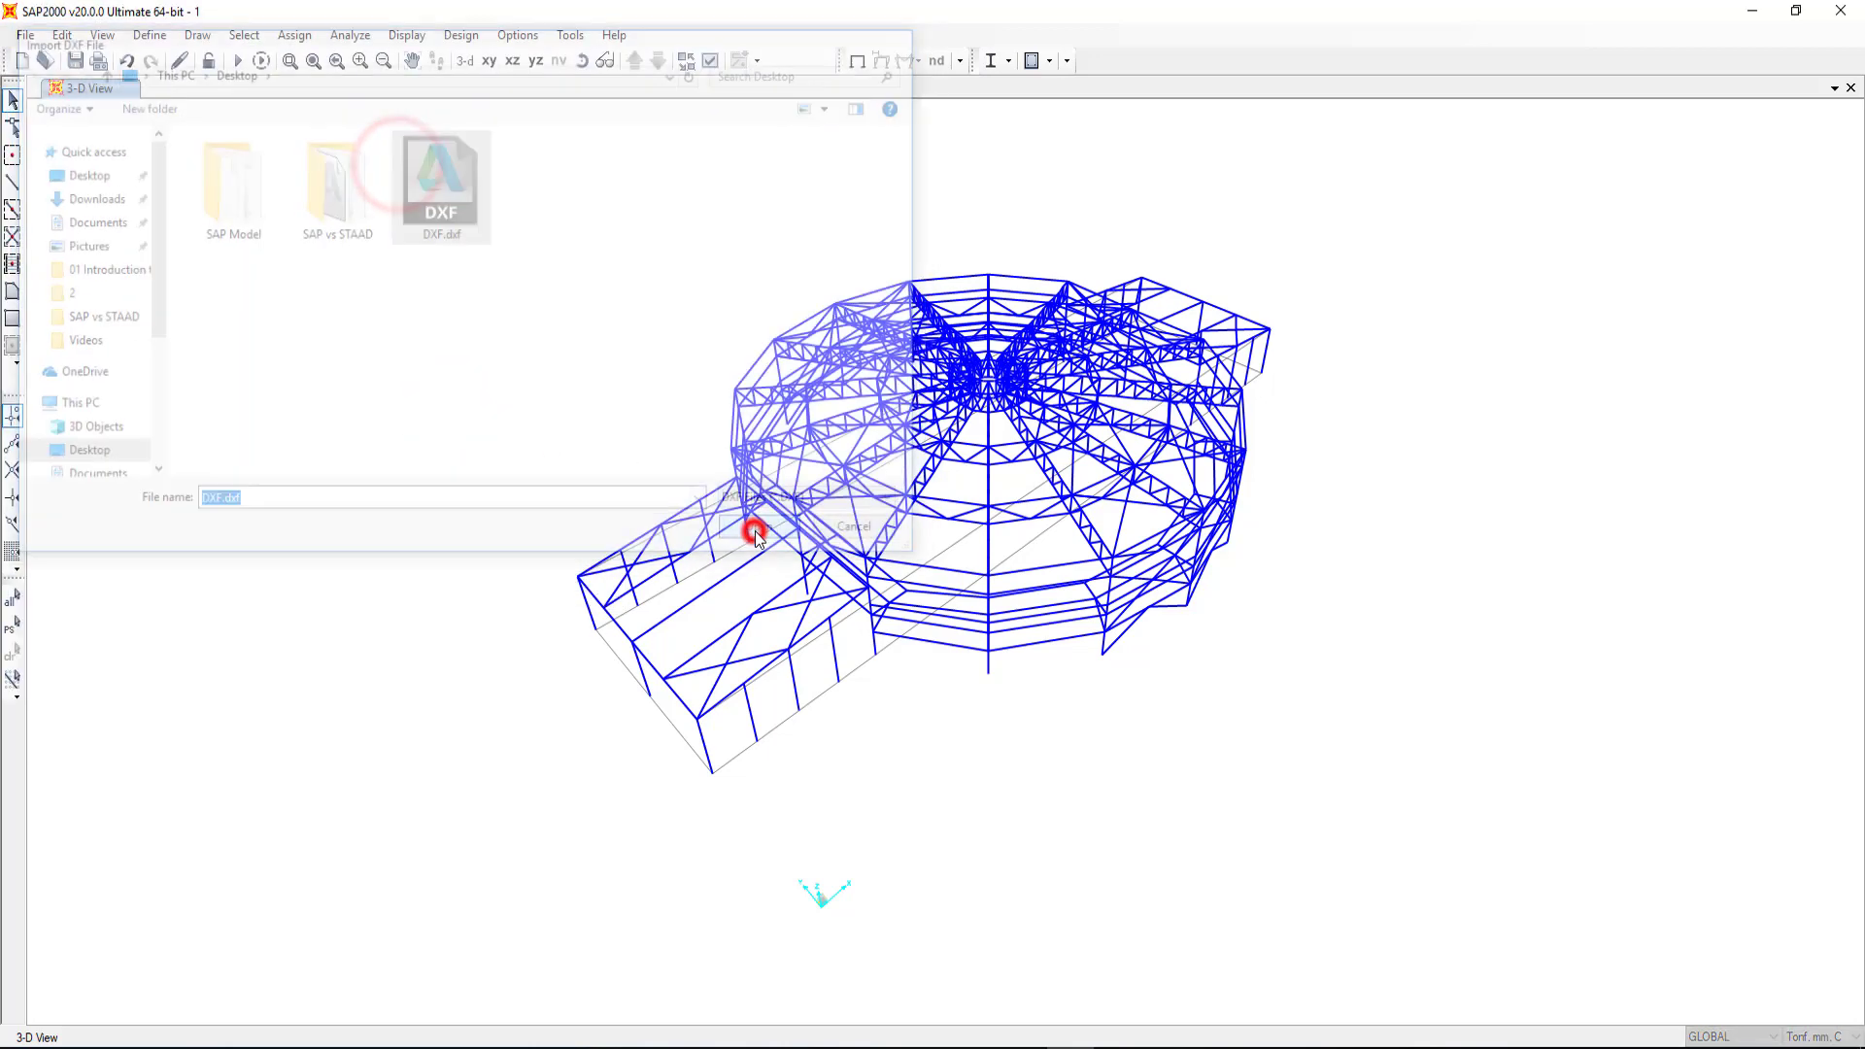
click(891, 633)
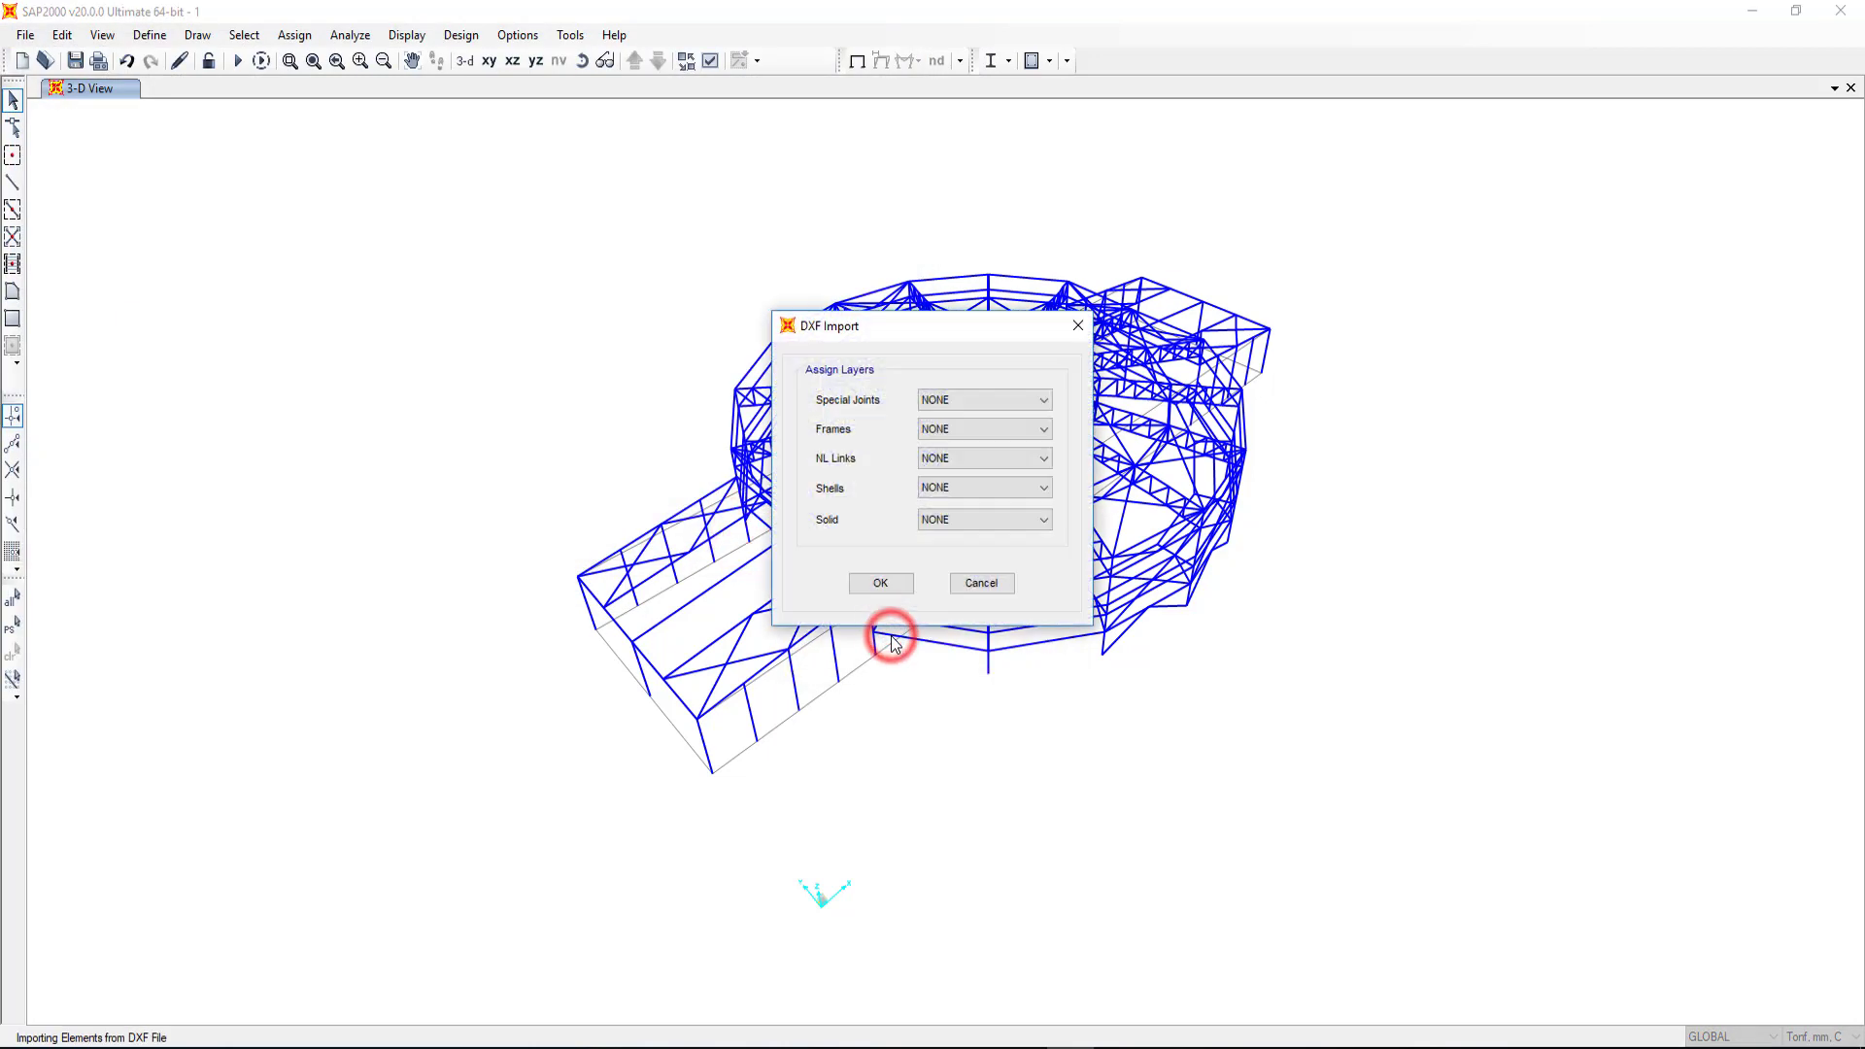
click(947, 433)
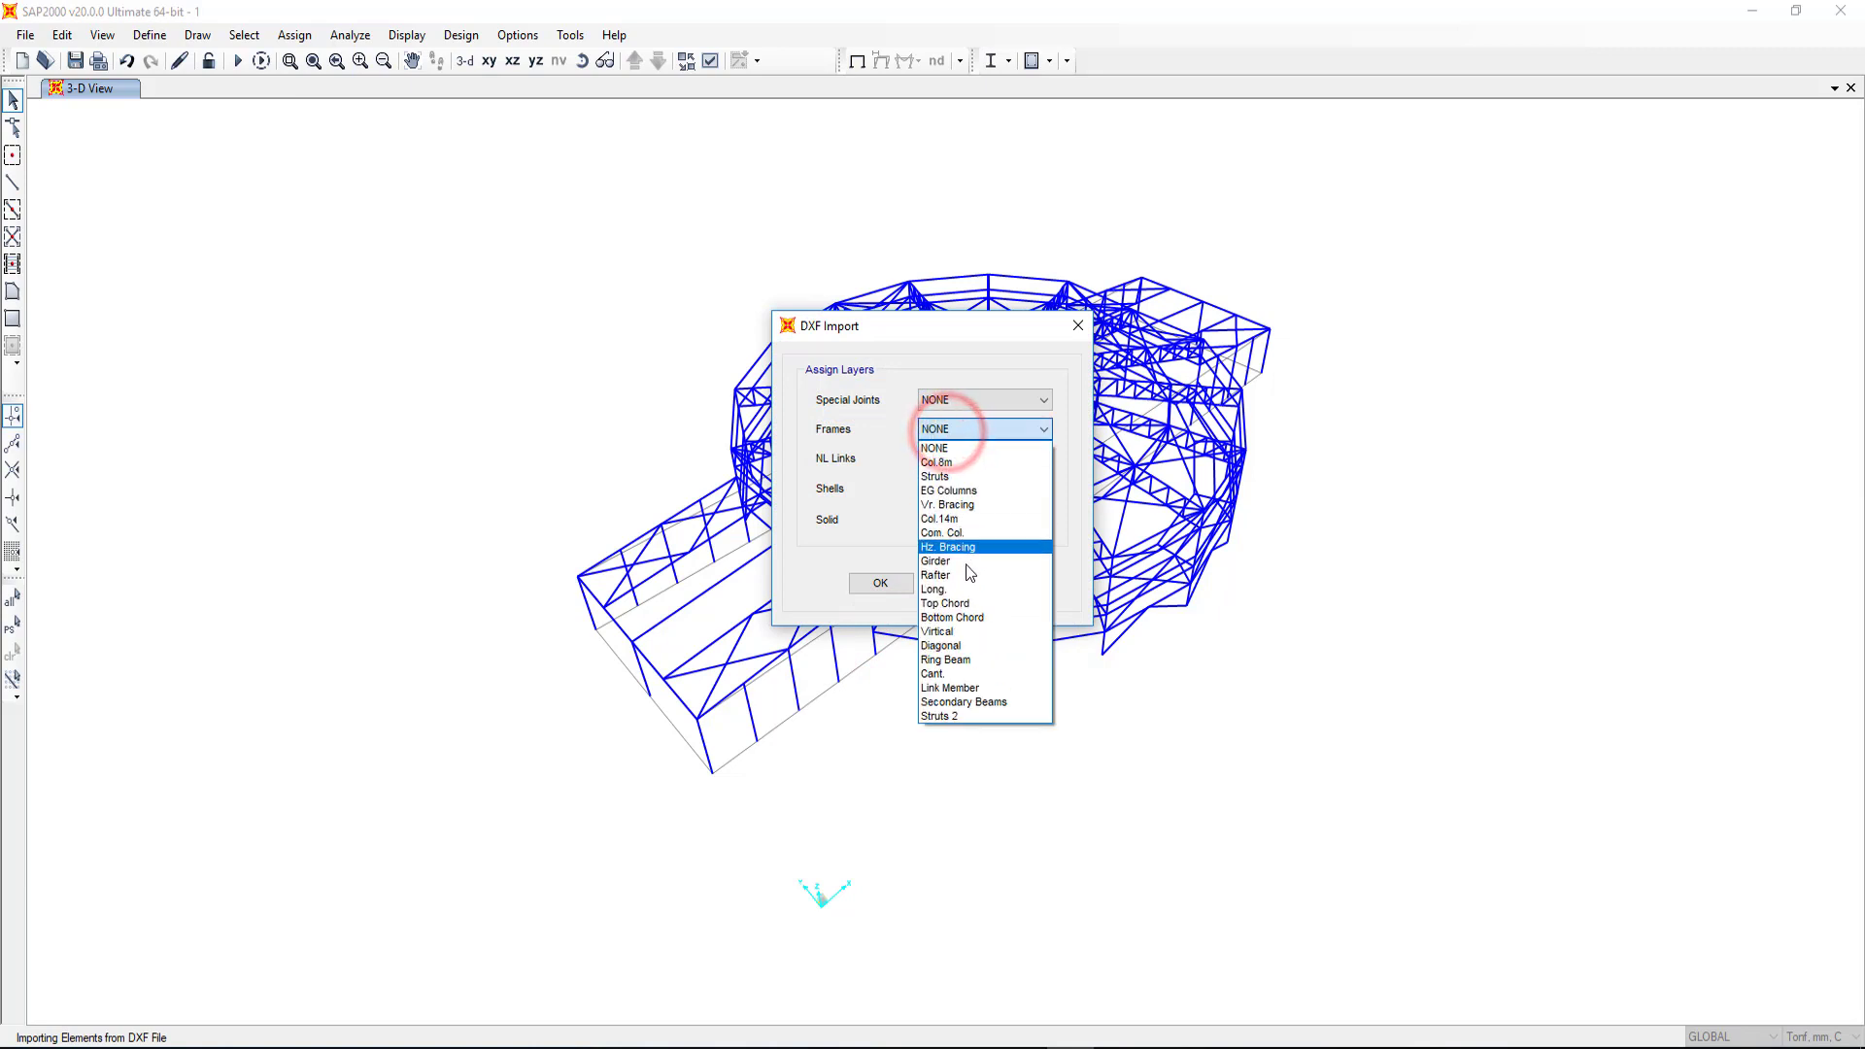
click(953, 716)
click(880, 583)
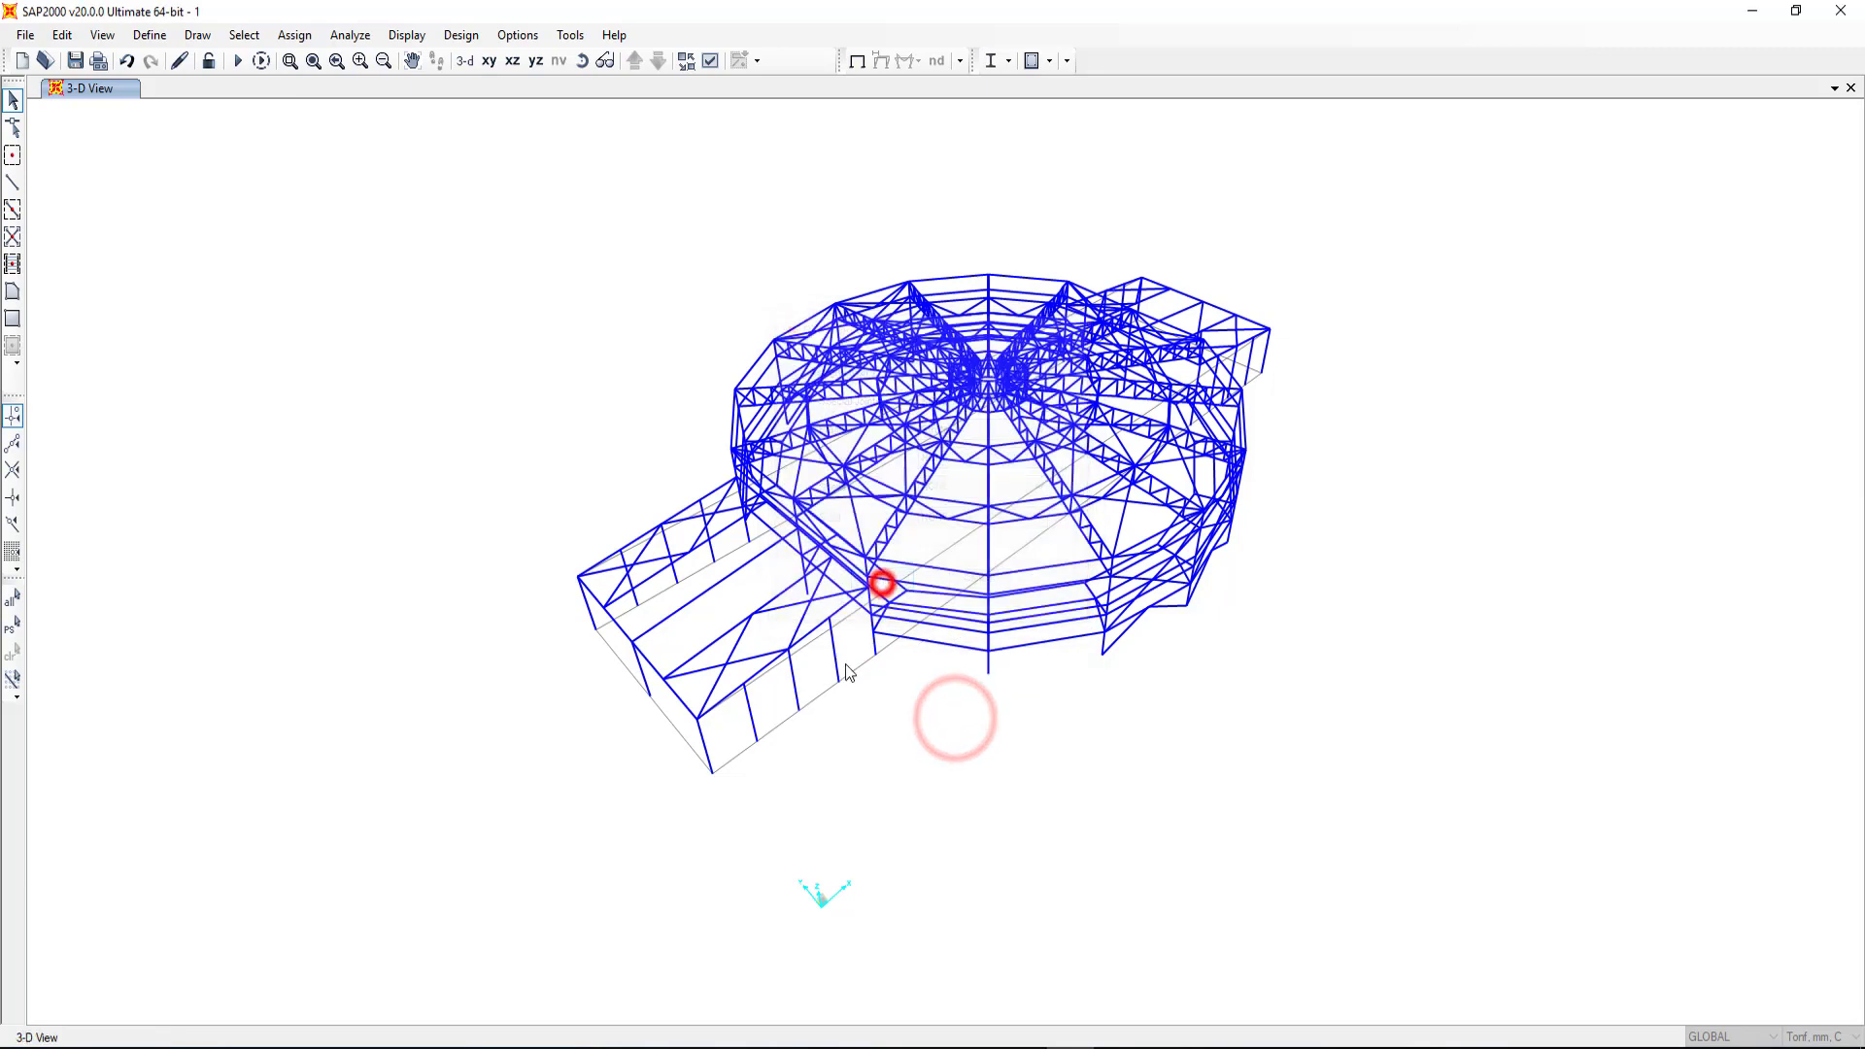
Step: Assign the 24 imported frames to the Struts 2 group
click(295, 36)
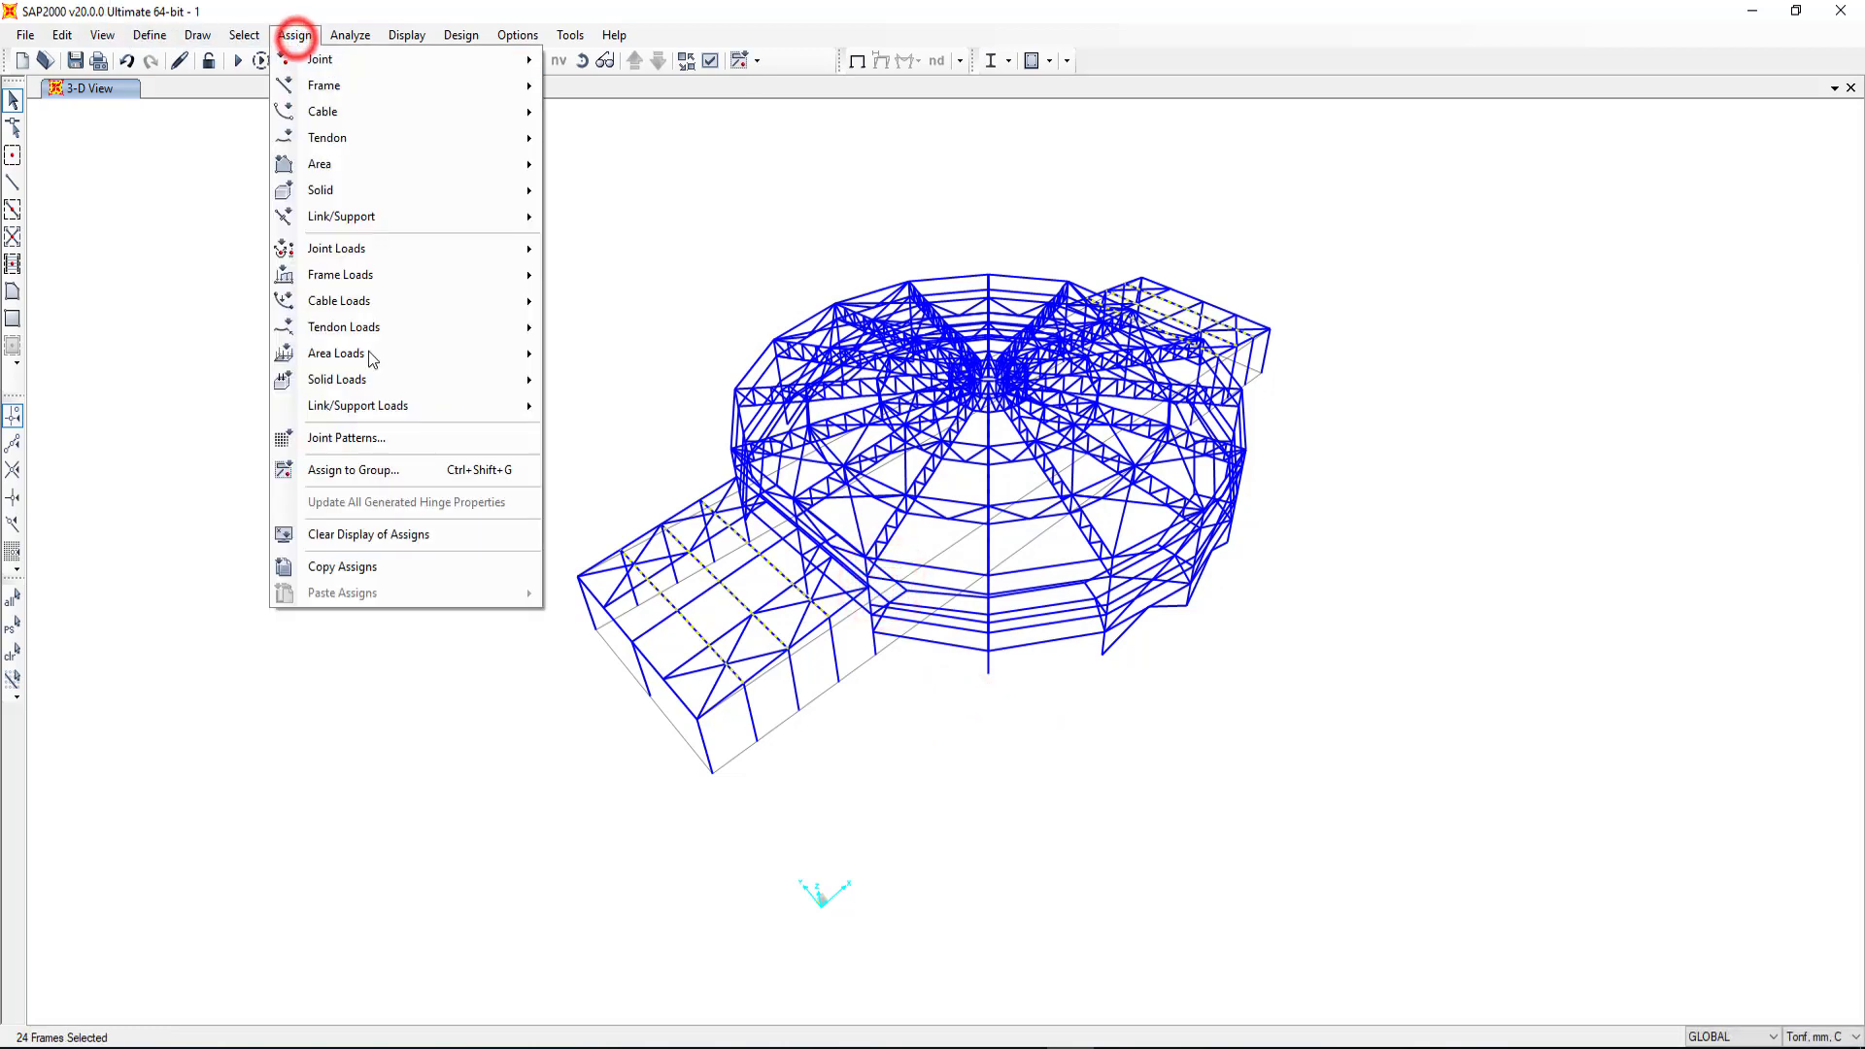
click(357, 472)
click(862, 402)
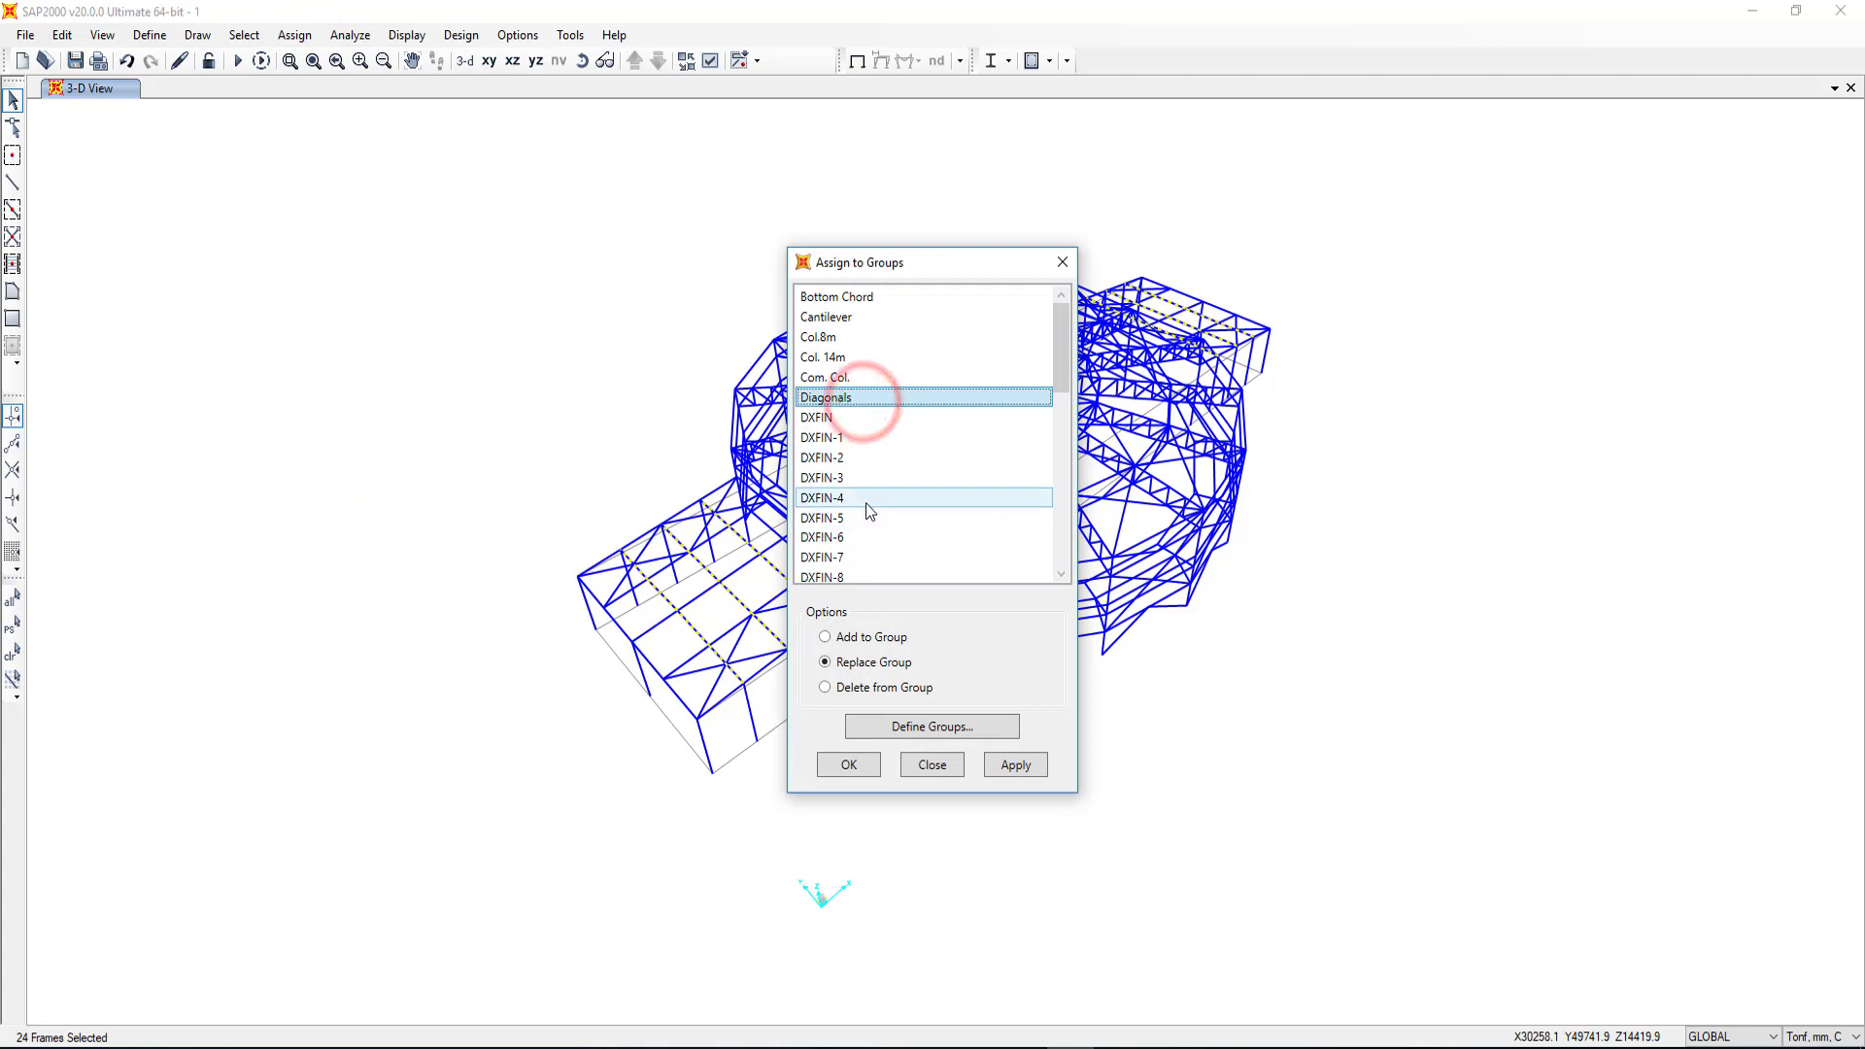
key(Down)
key(Down)
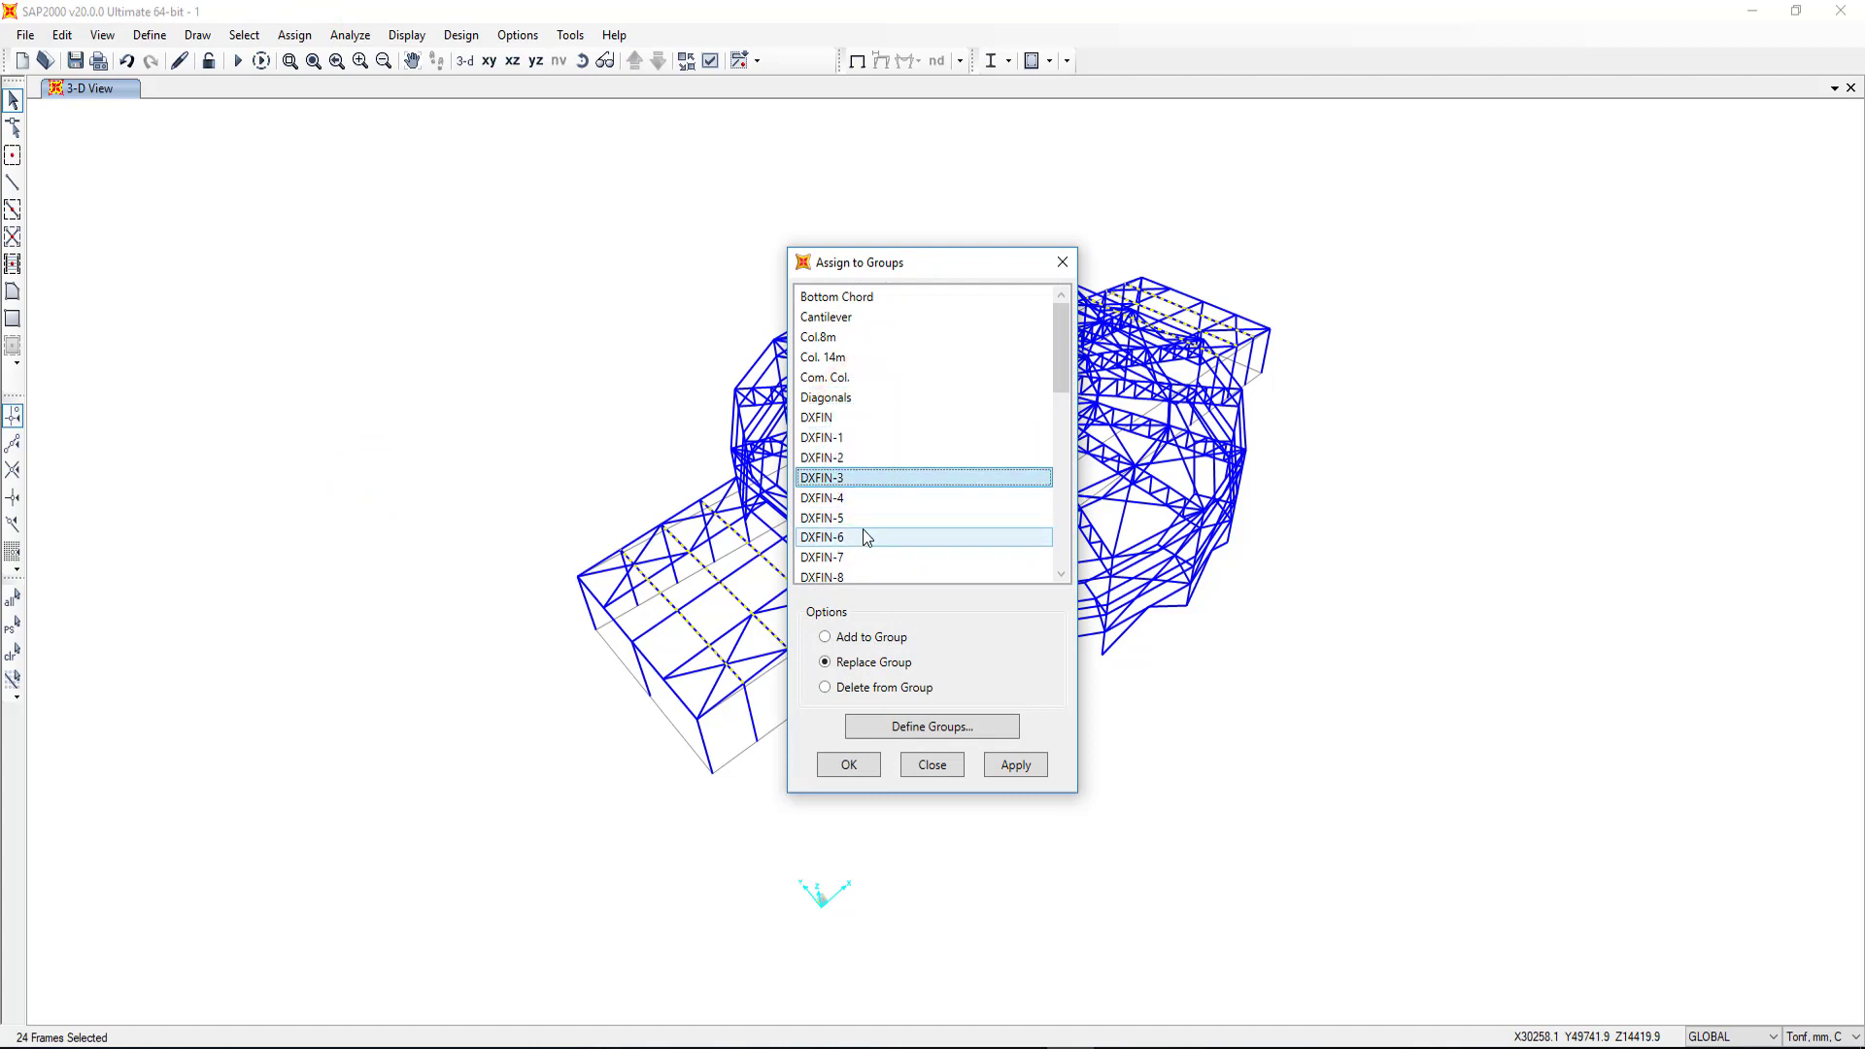
click(891, 401)
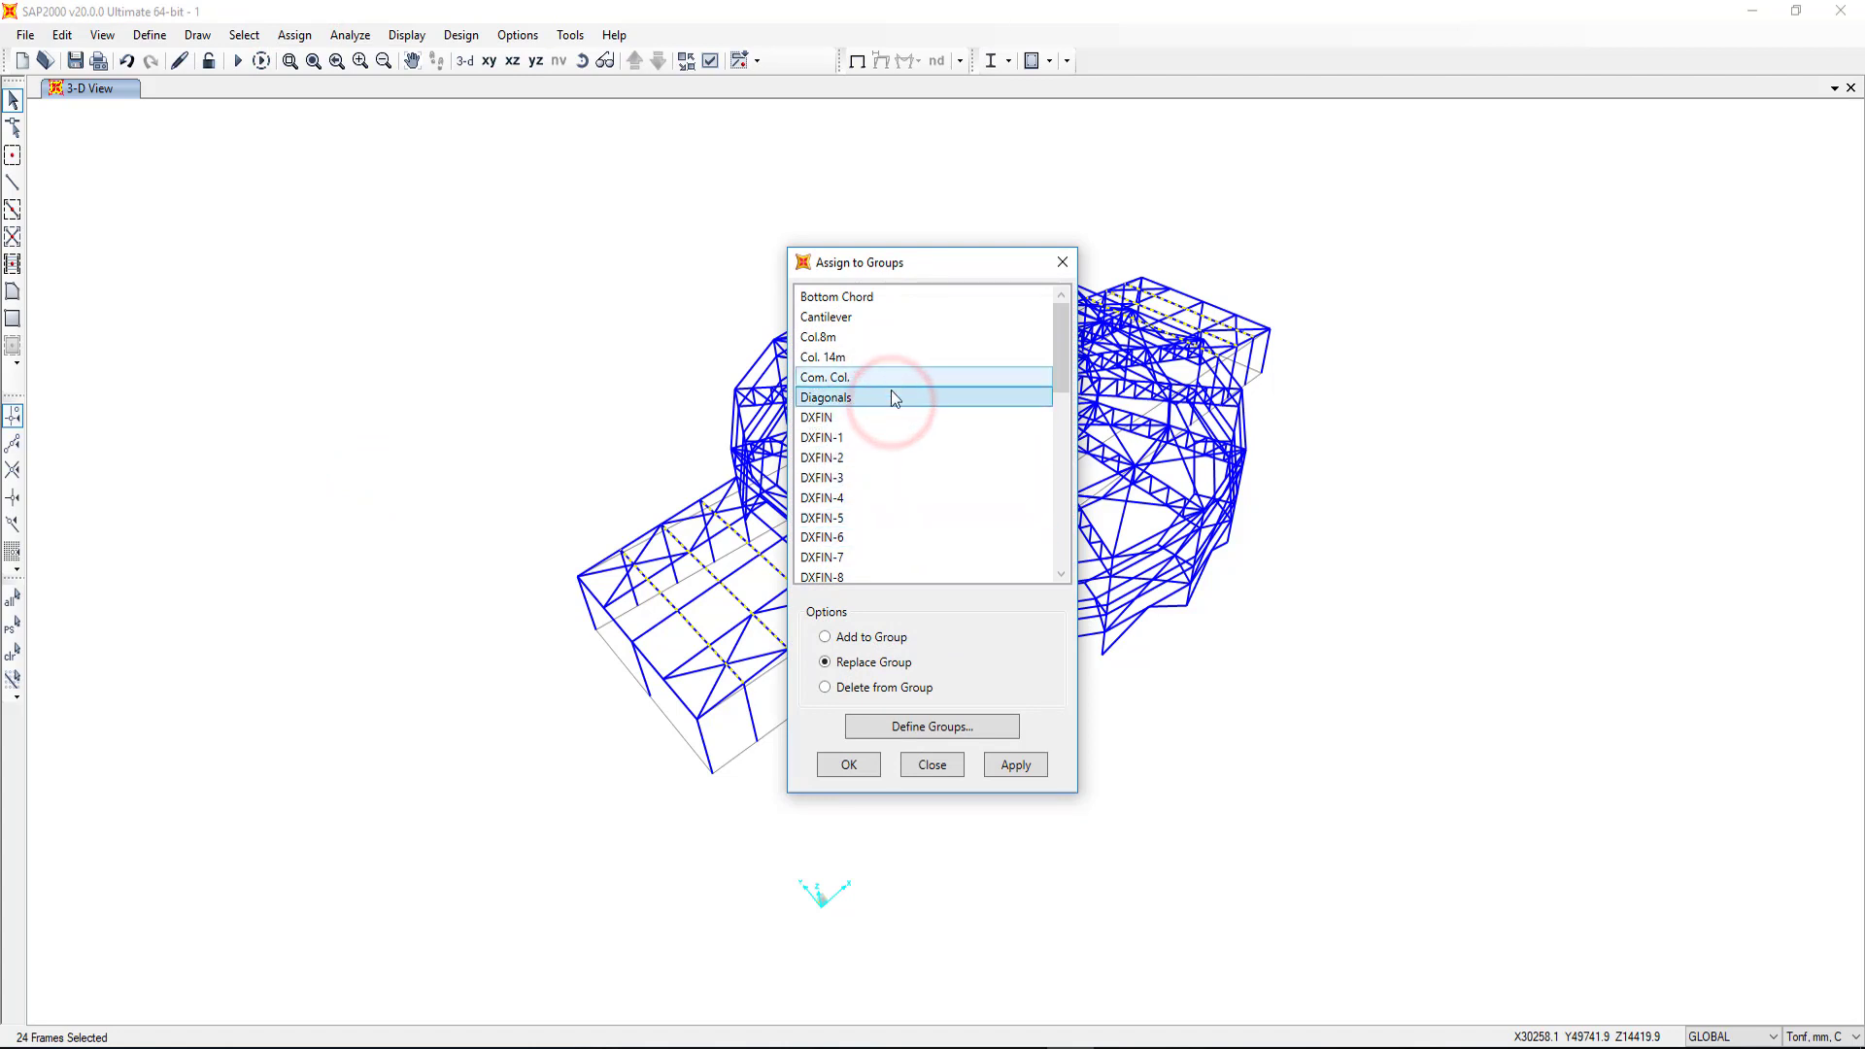
scroll(923, 446, down, 3)
scroll(928, 505, down, 6)
key(s)
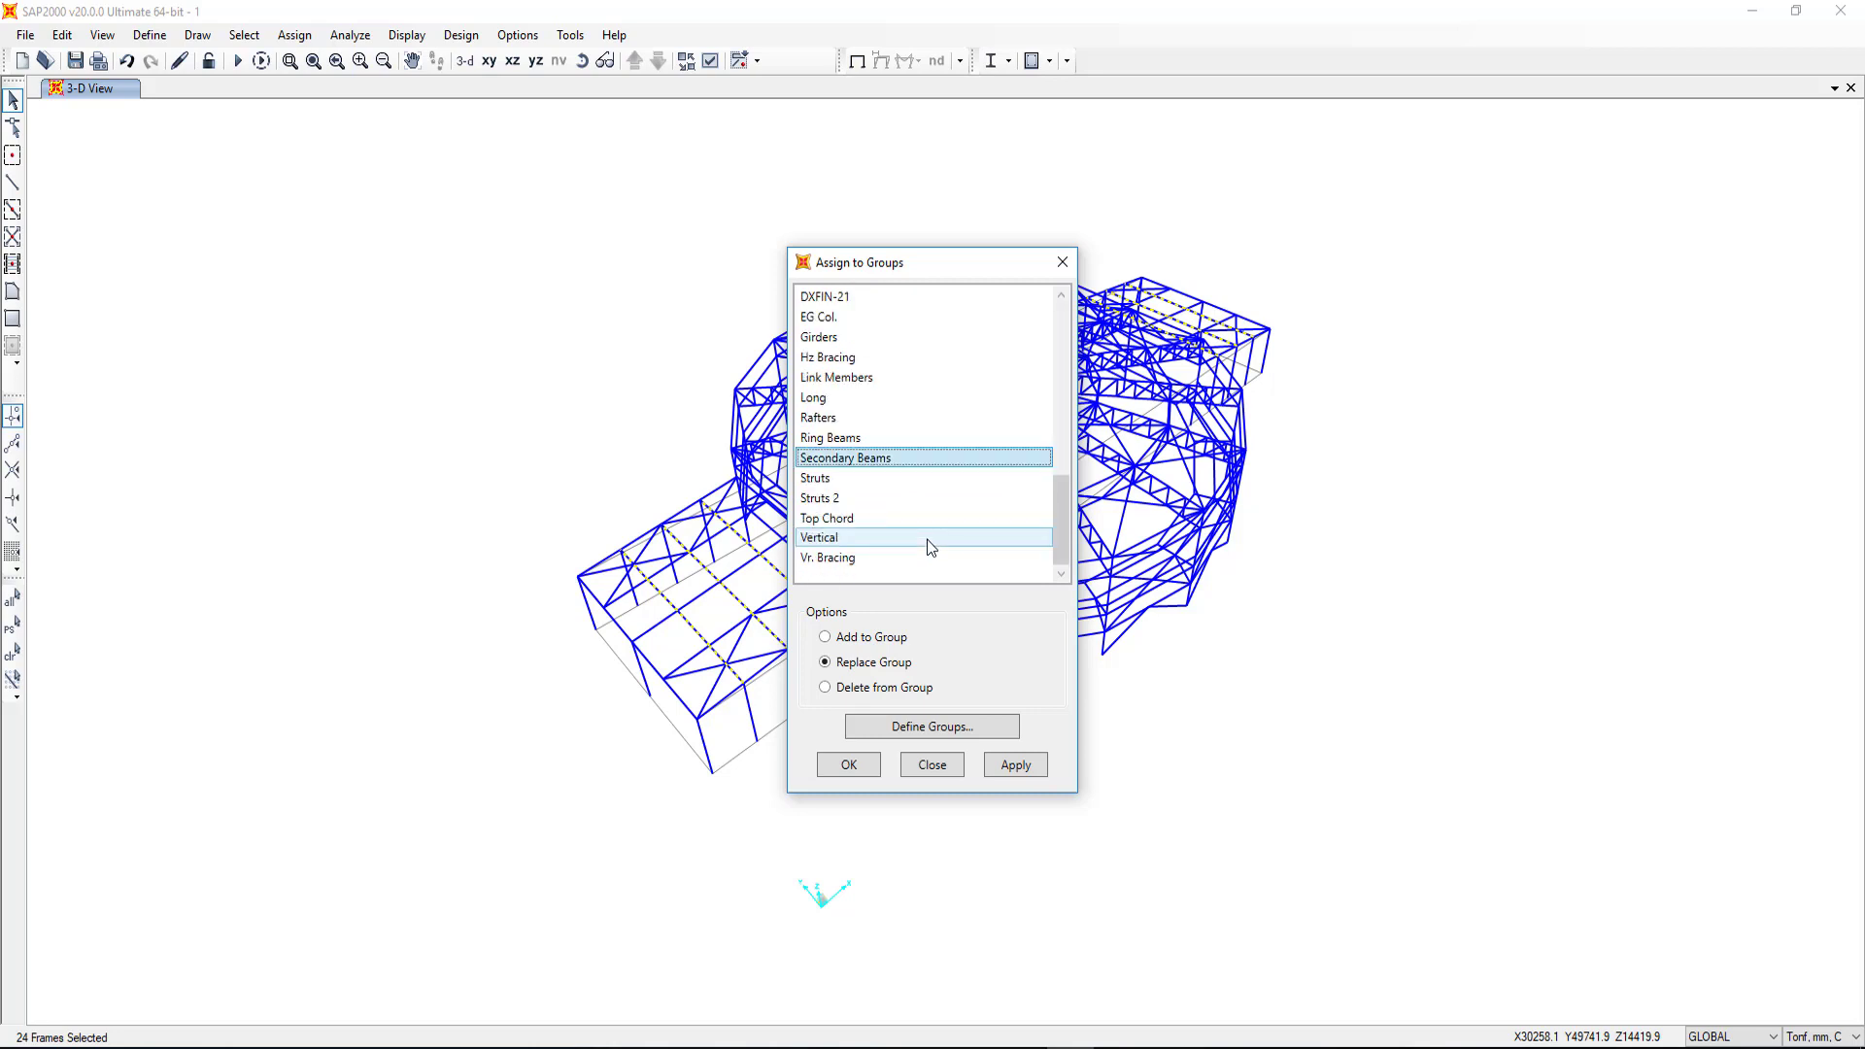
key(s)
key(s)
click(1016, 764)
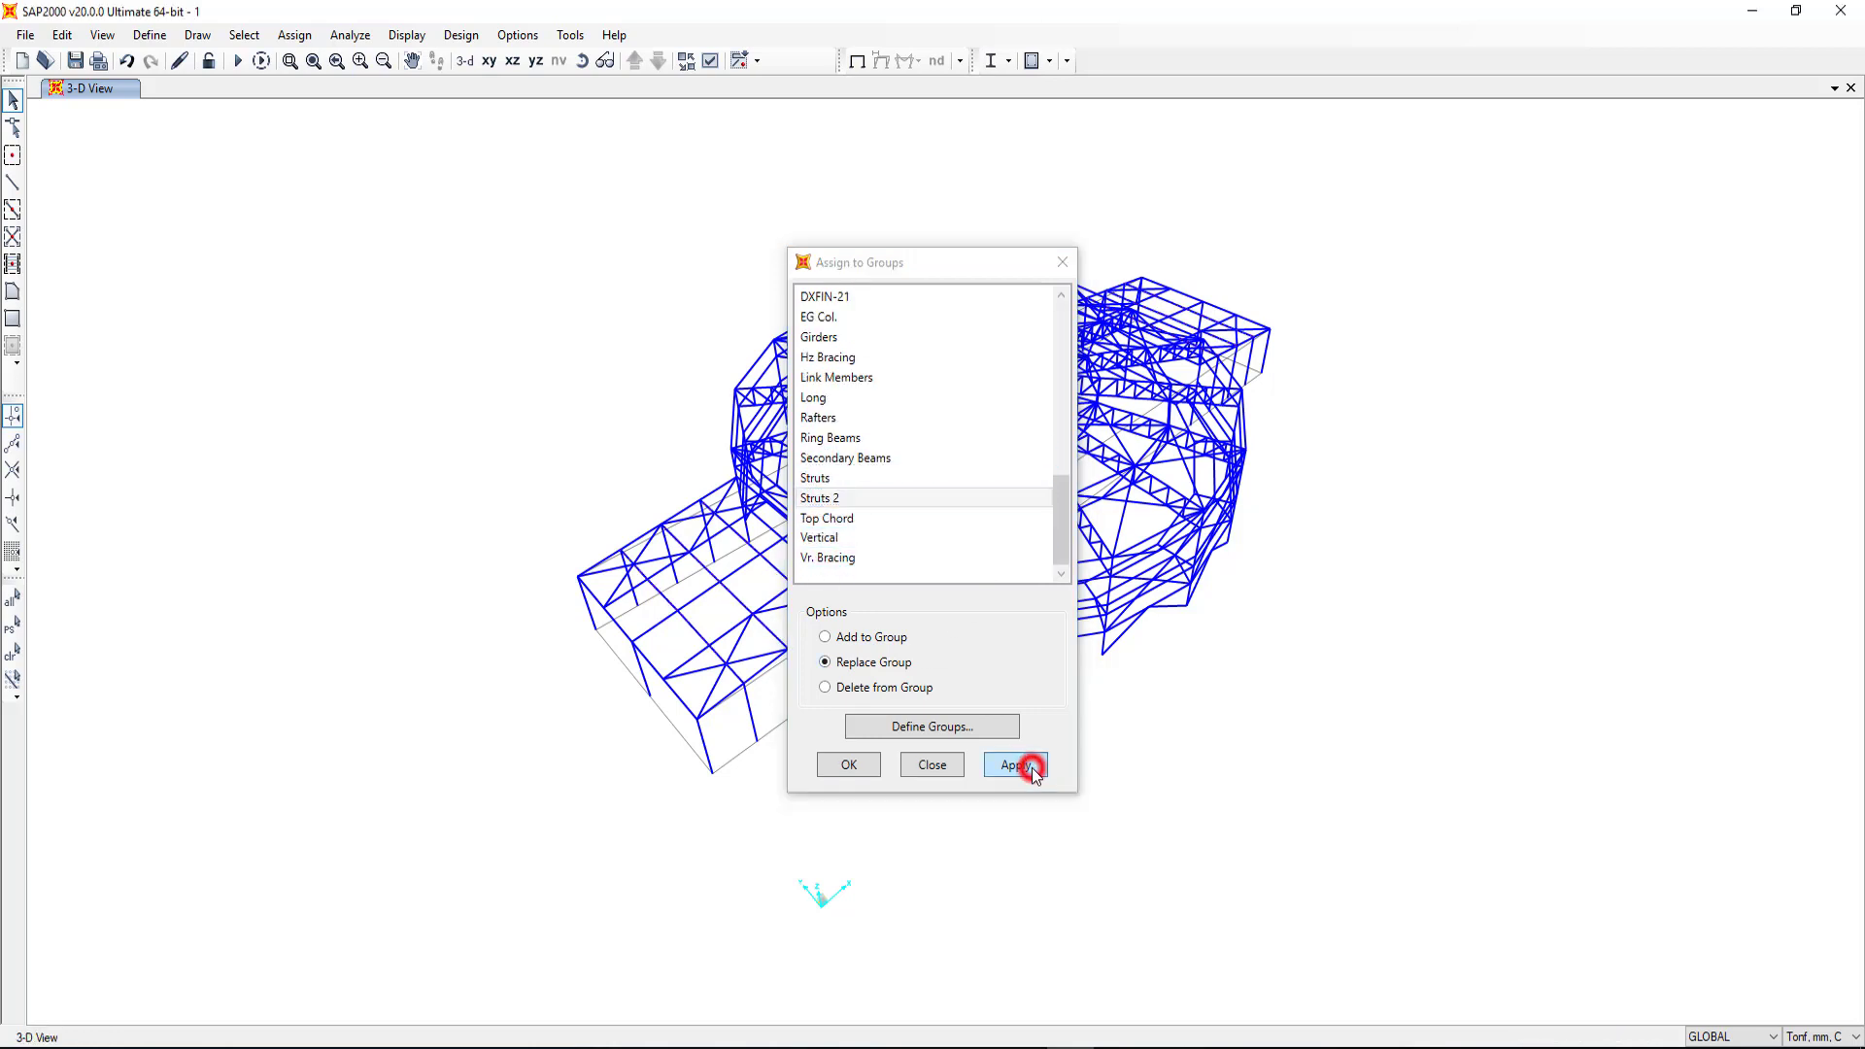
click(849, 764)
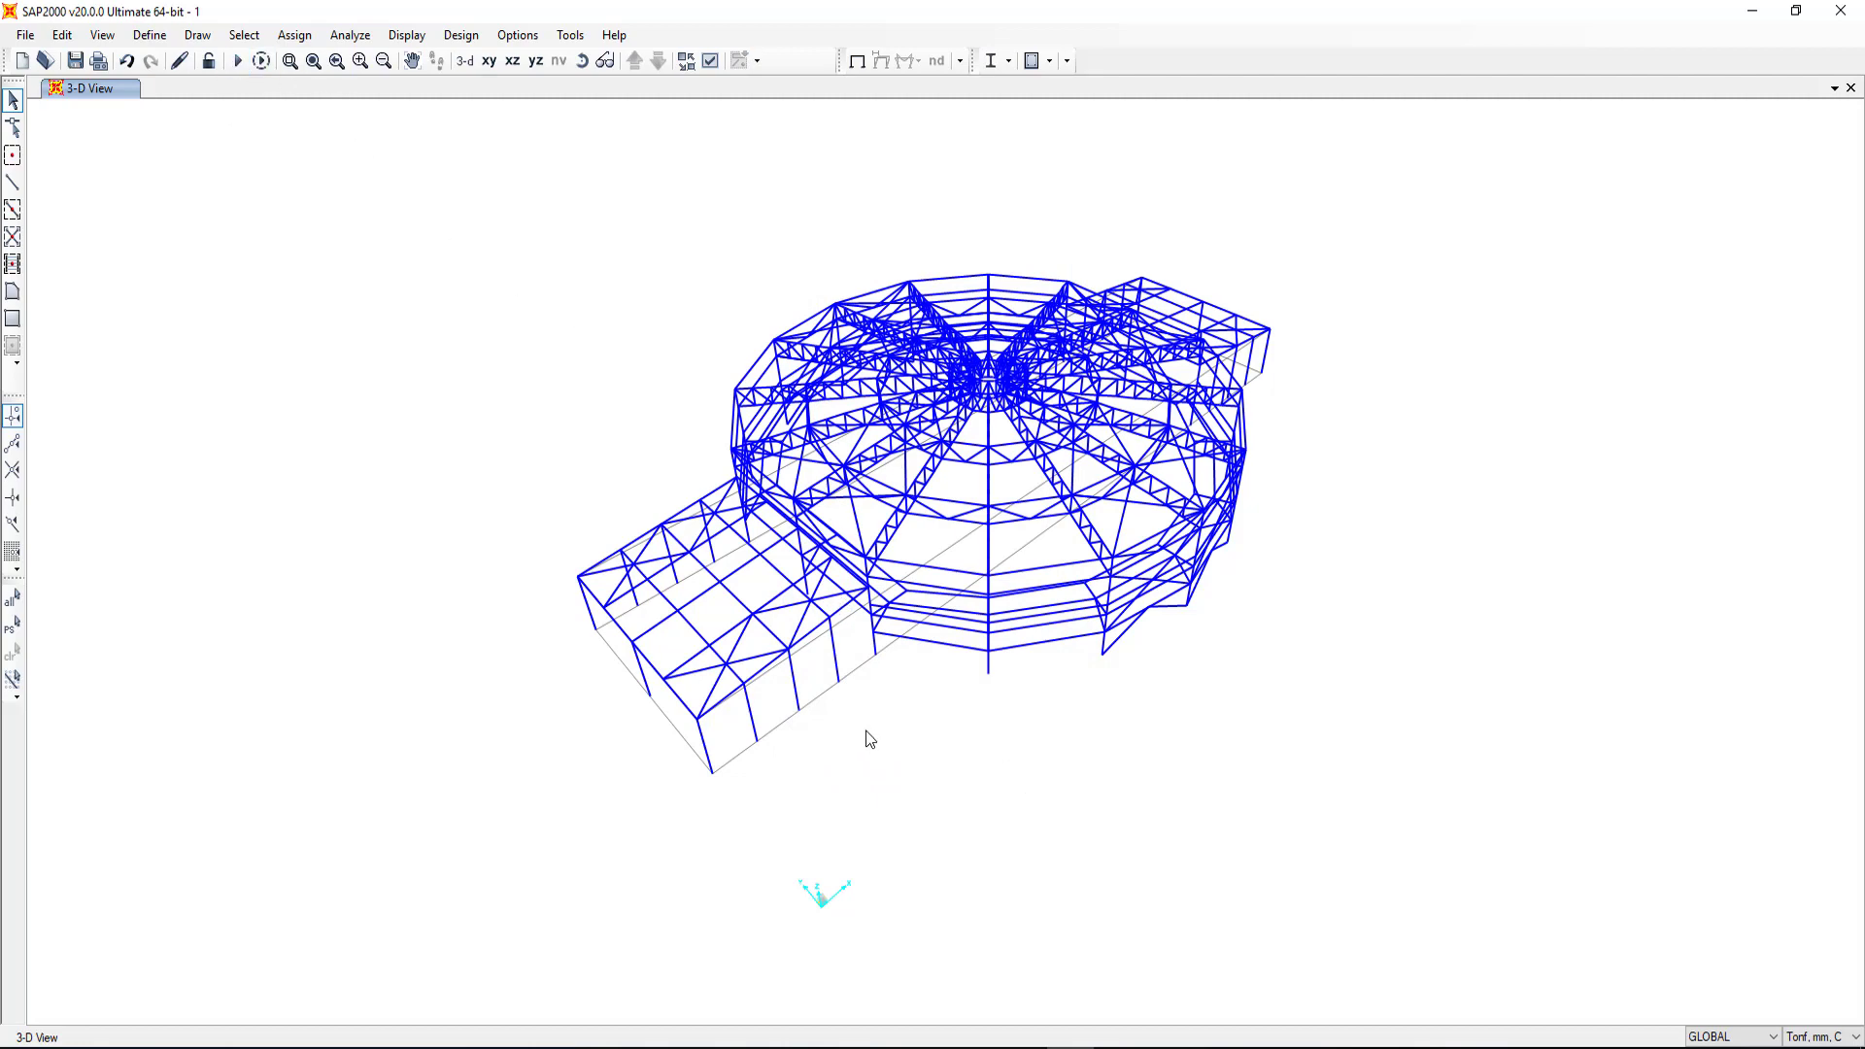
Step: Set the 3-D view to the xz elevation with aperture 0
click(102, 35)
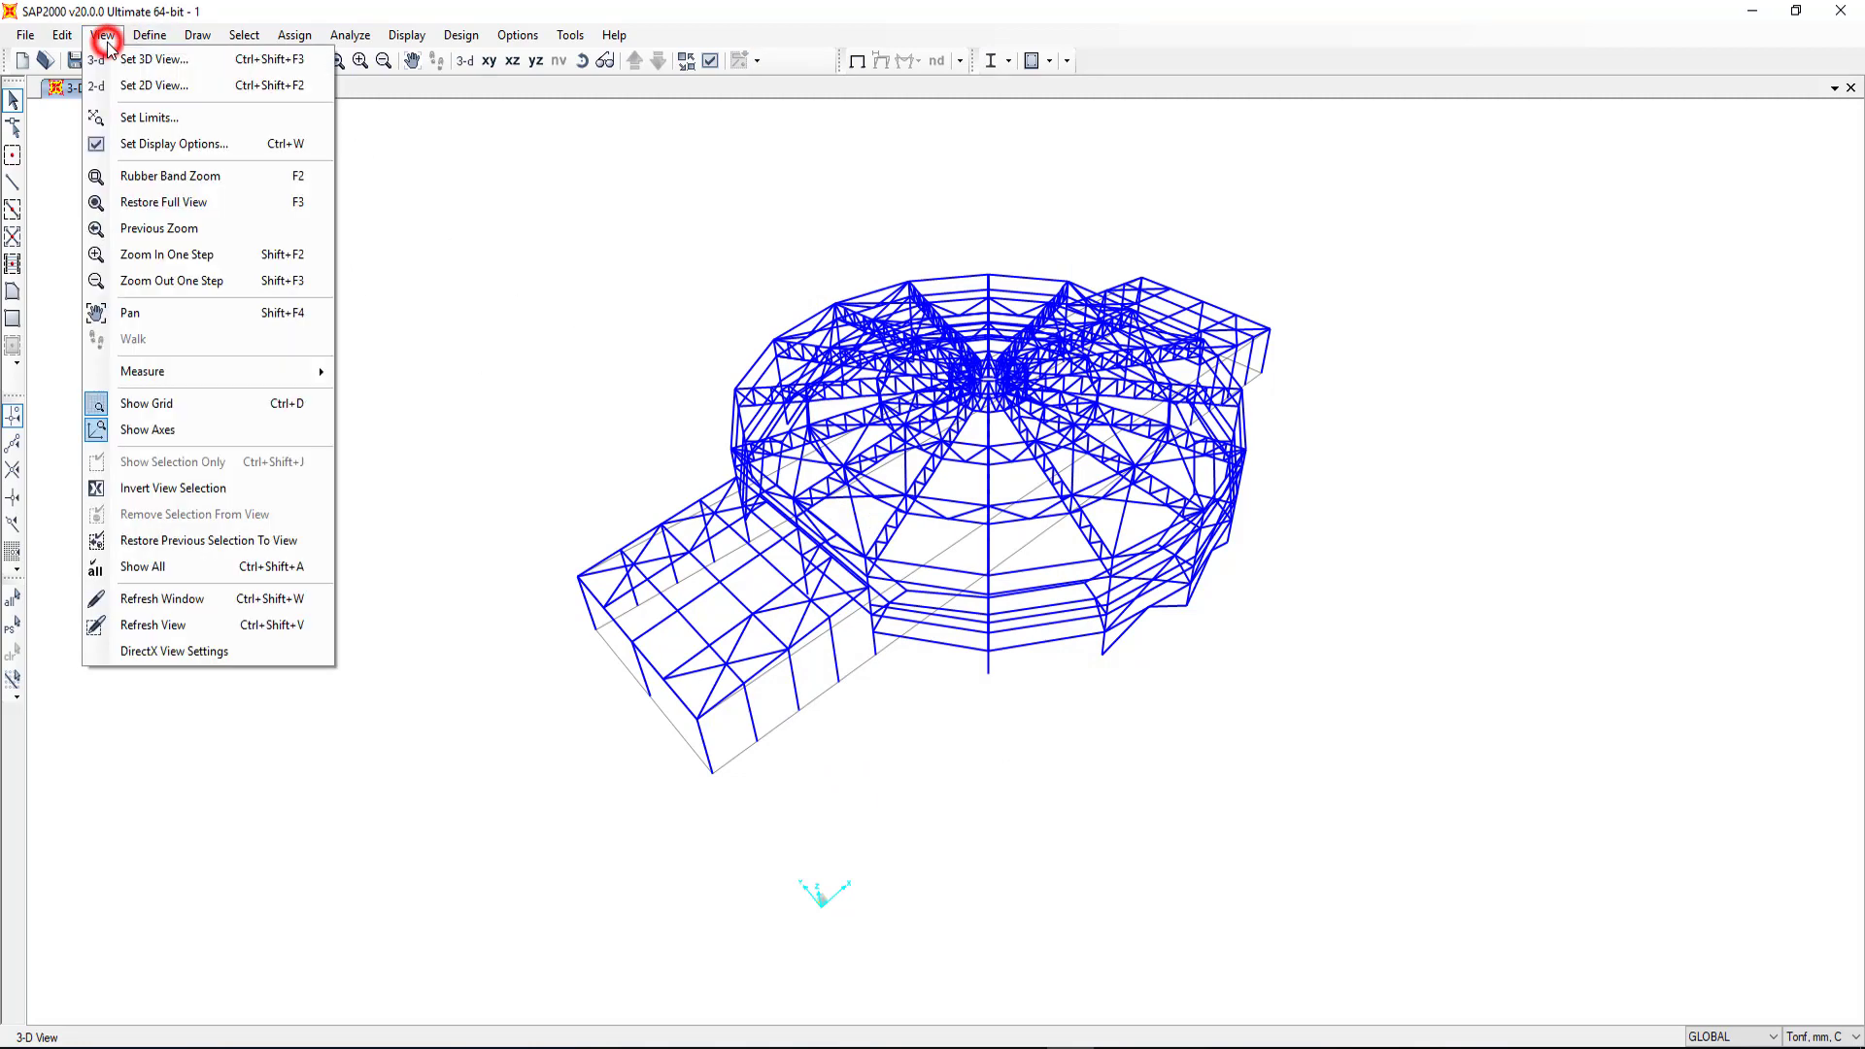
click(142, 71)
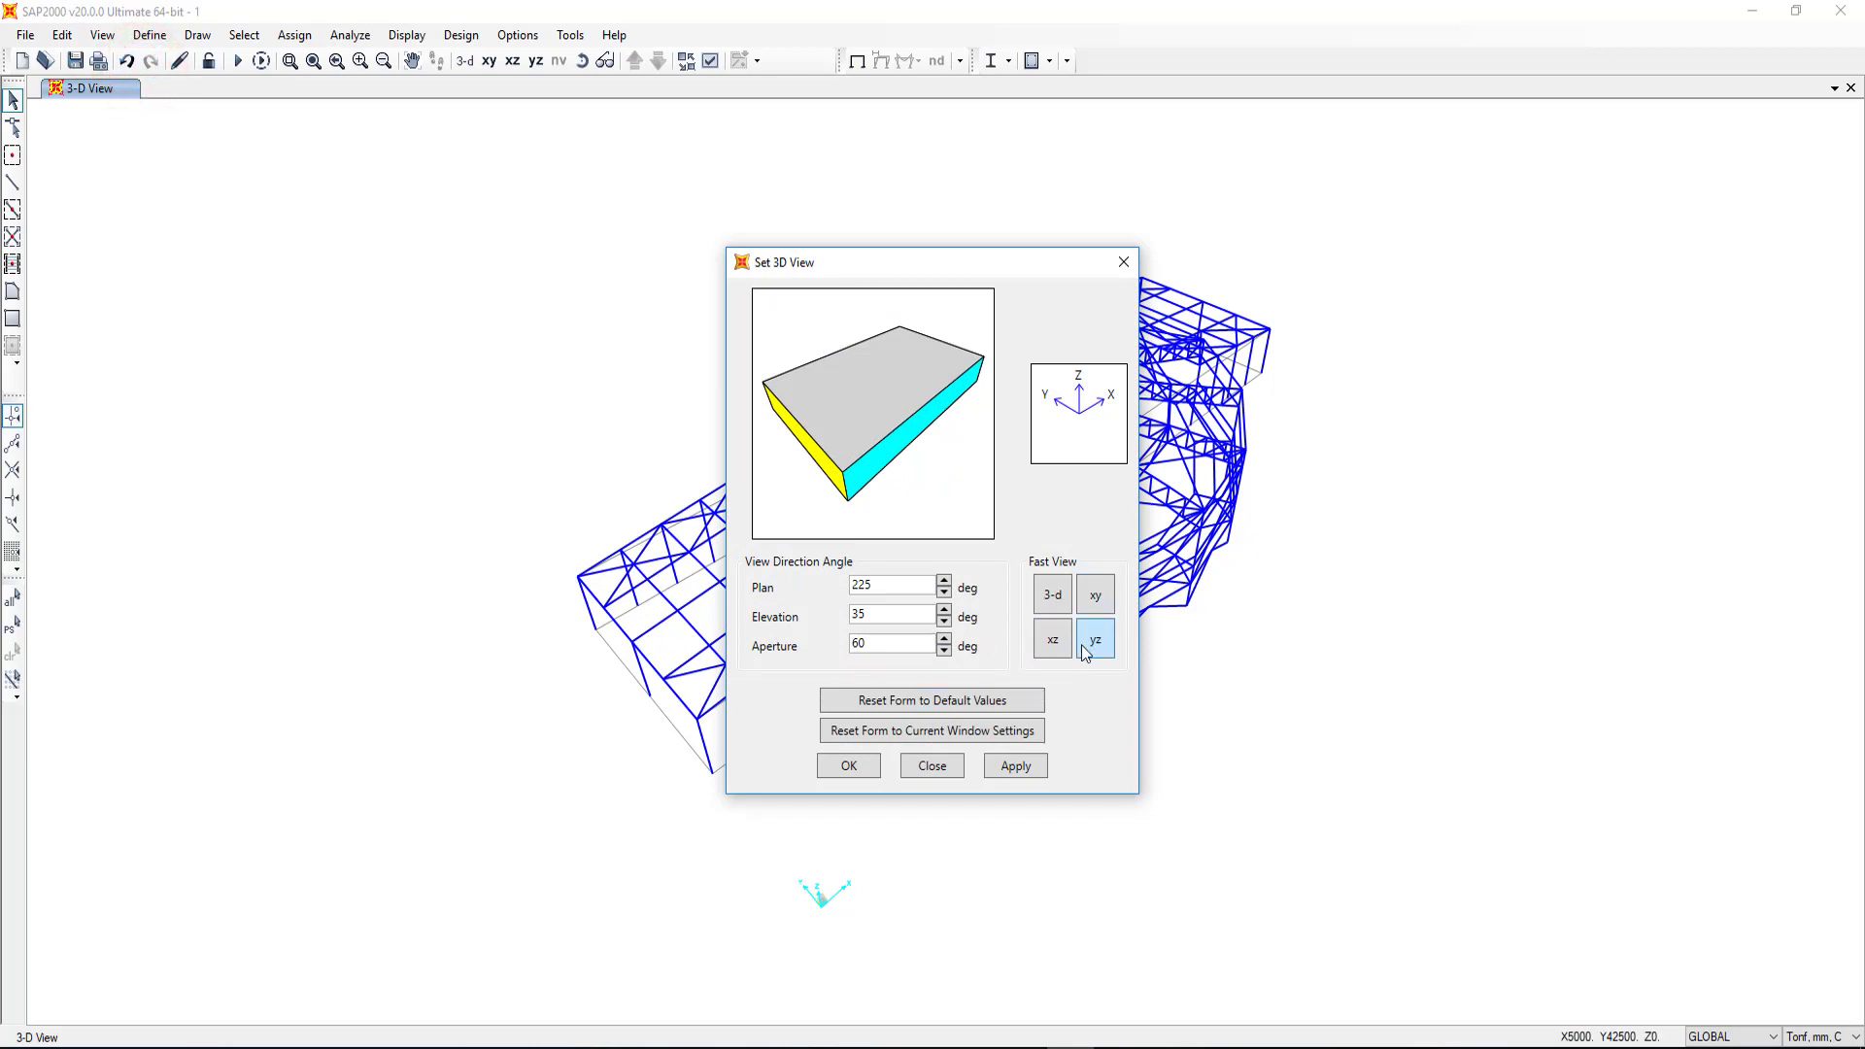
click(1092, 649)
click(1053, 639)
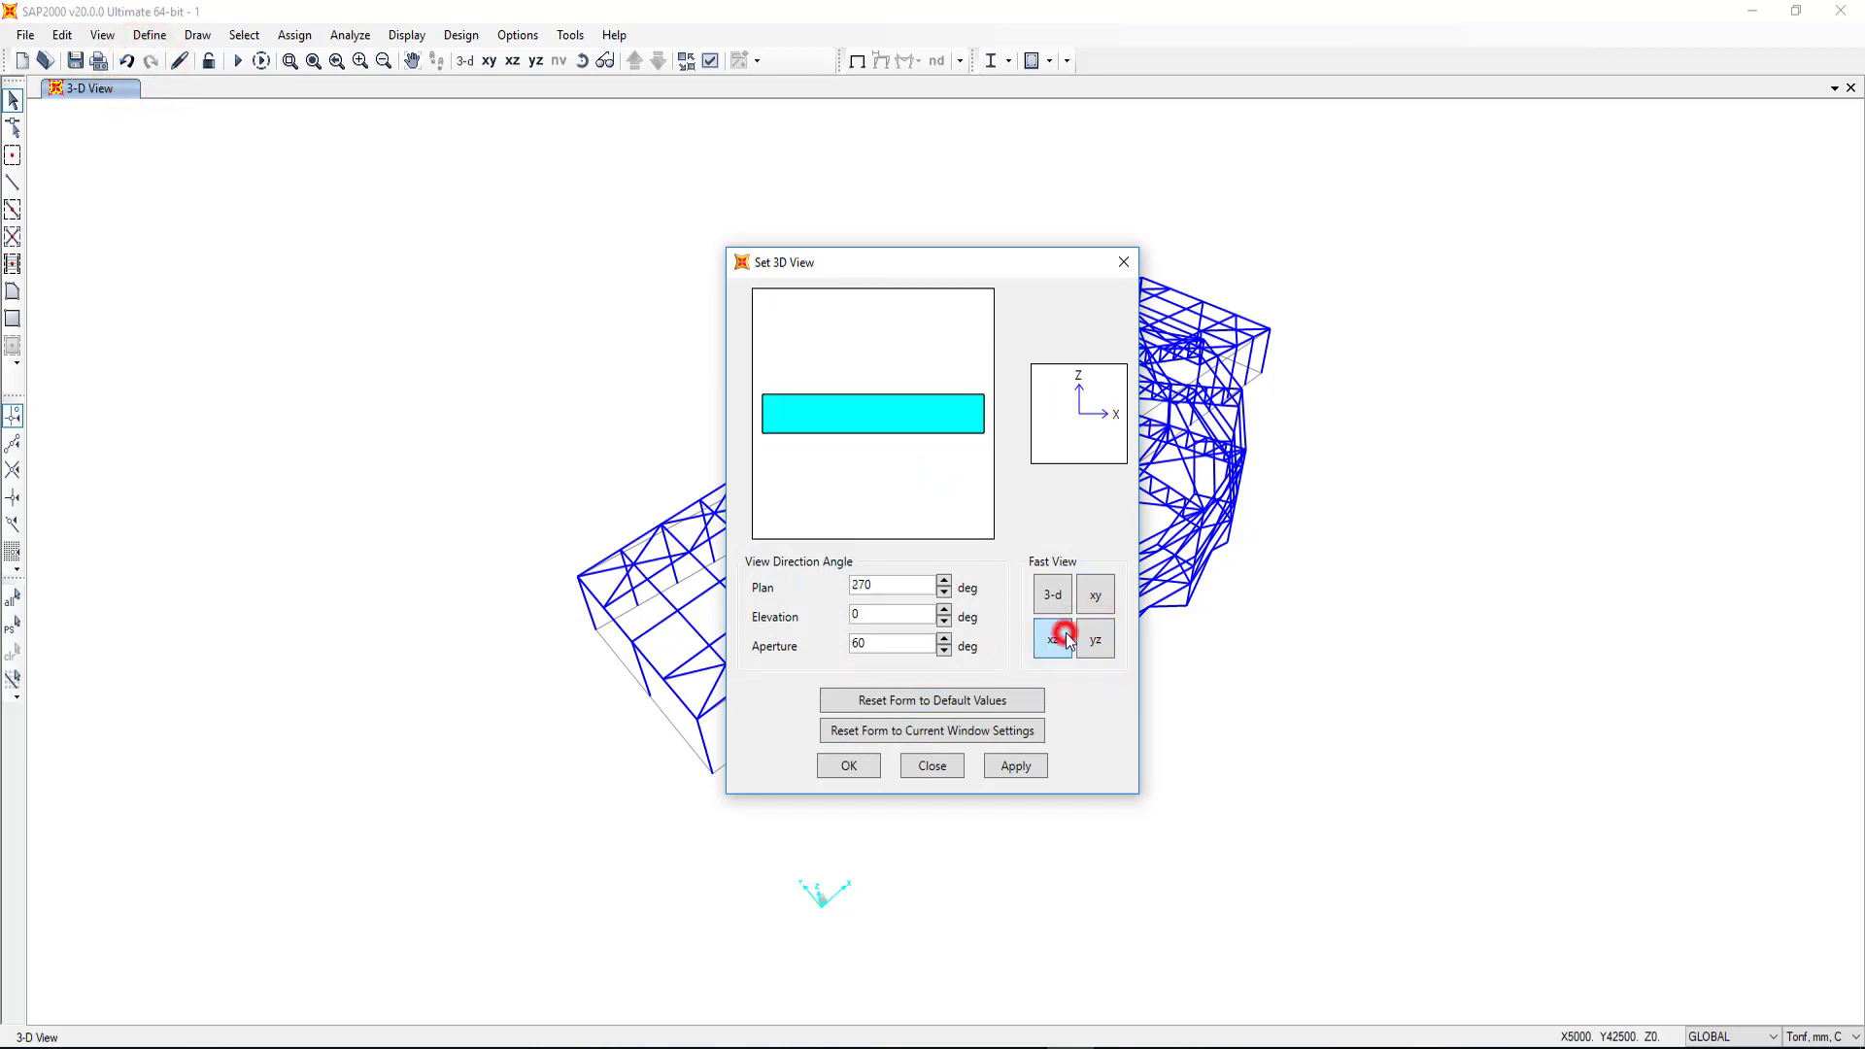
double_click(892, 637)
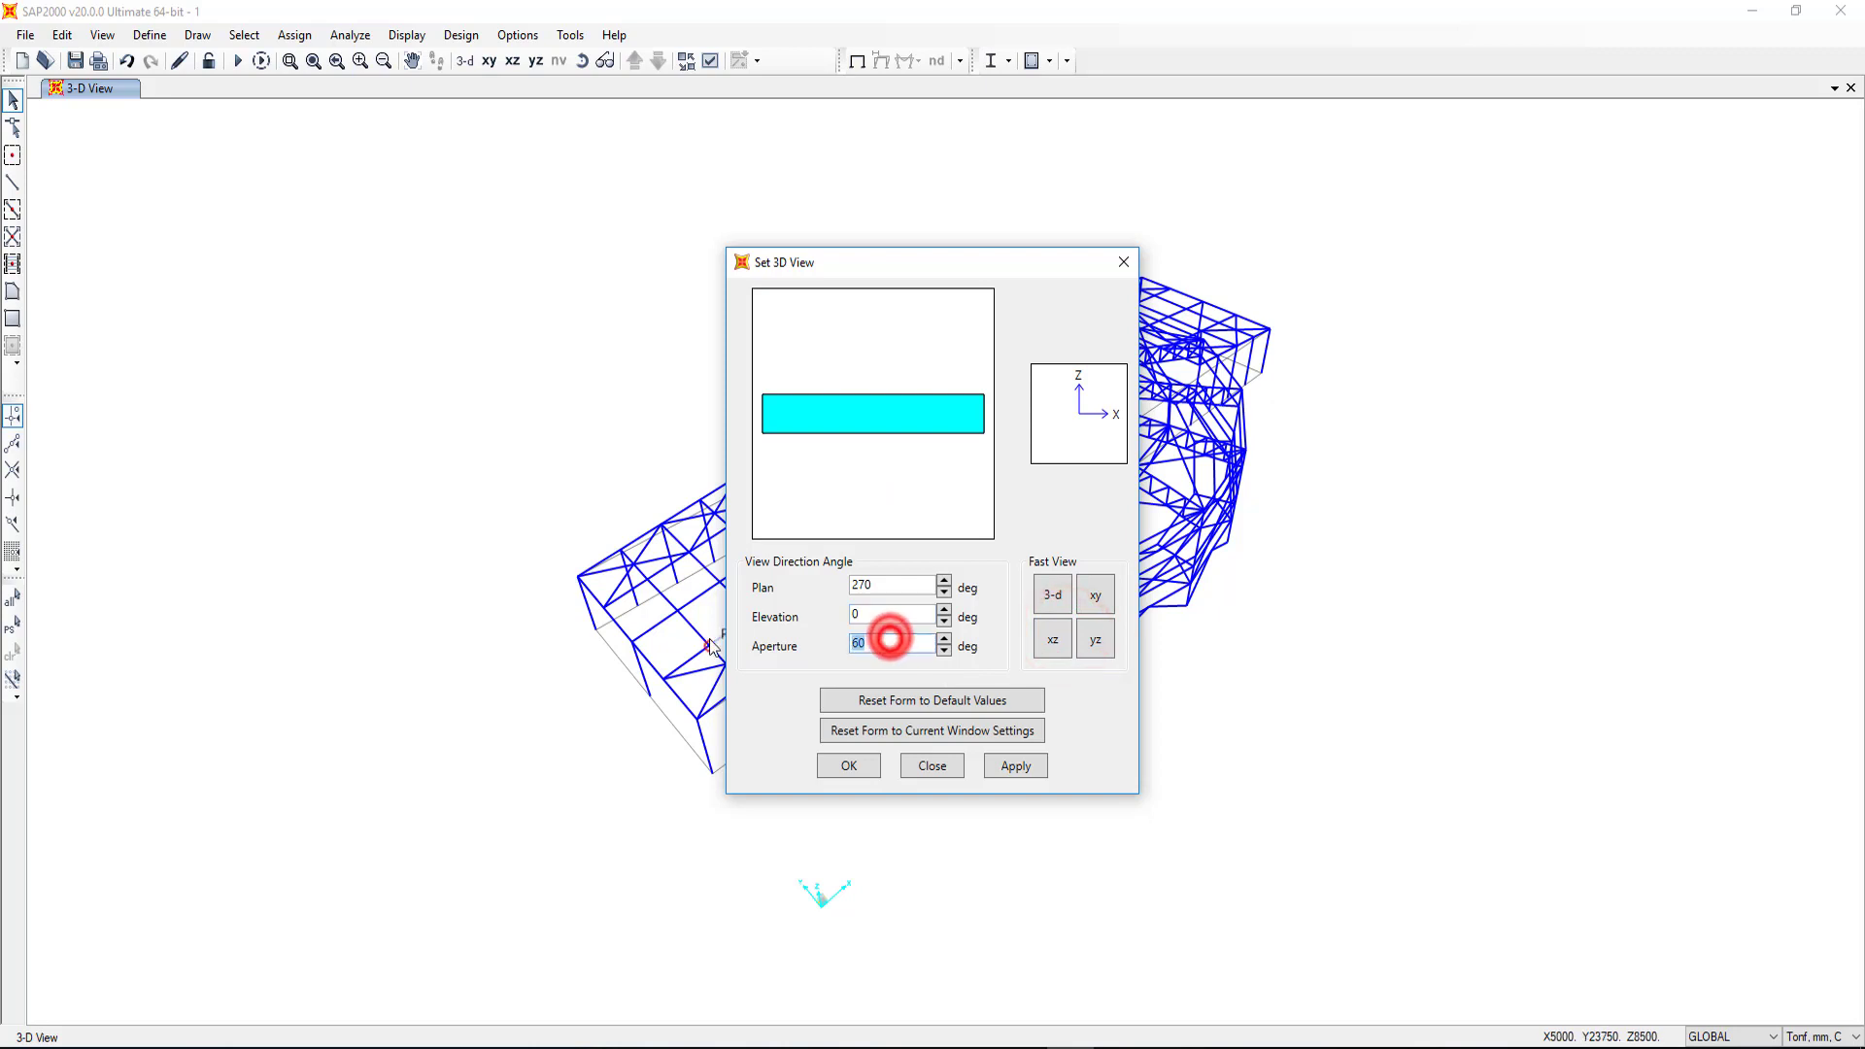
text(0)
click(1015, 766)
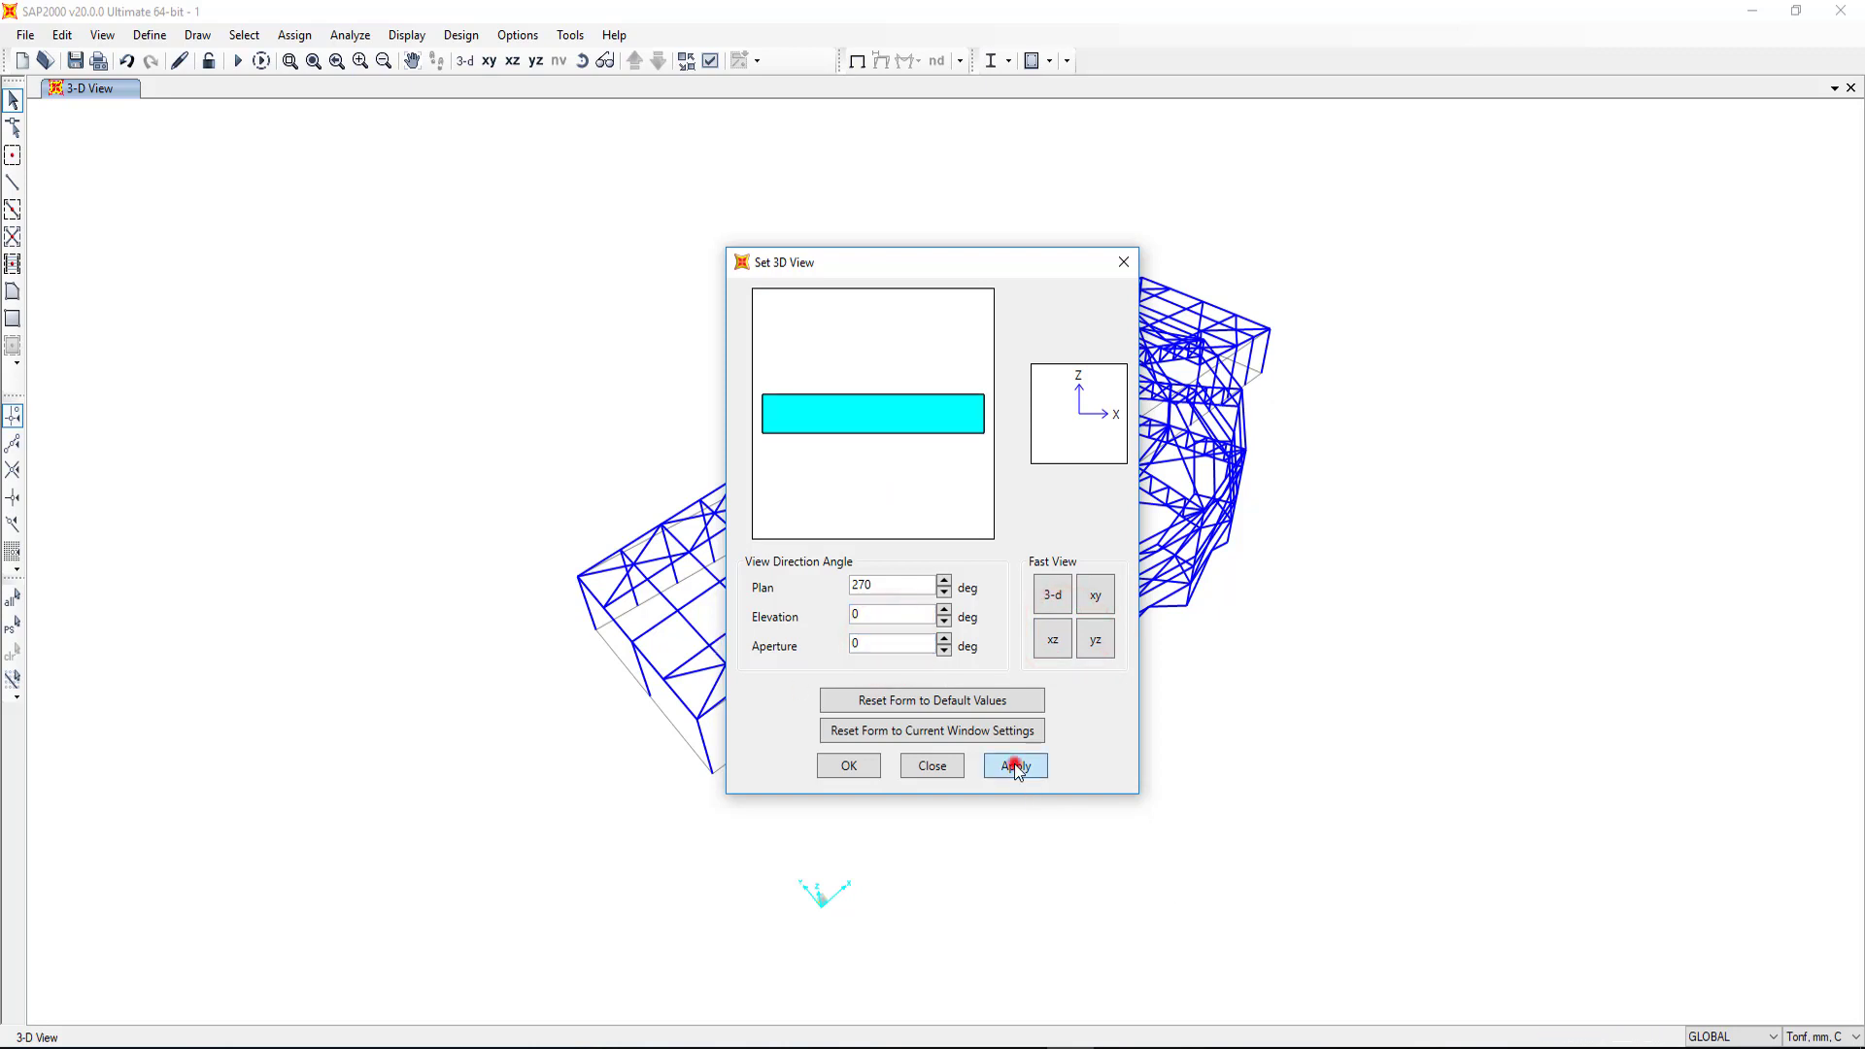
click(849, 764)
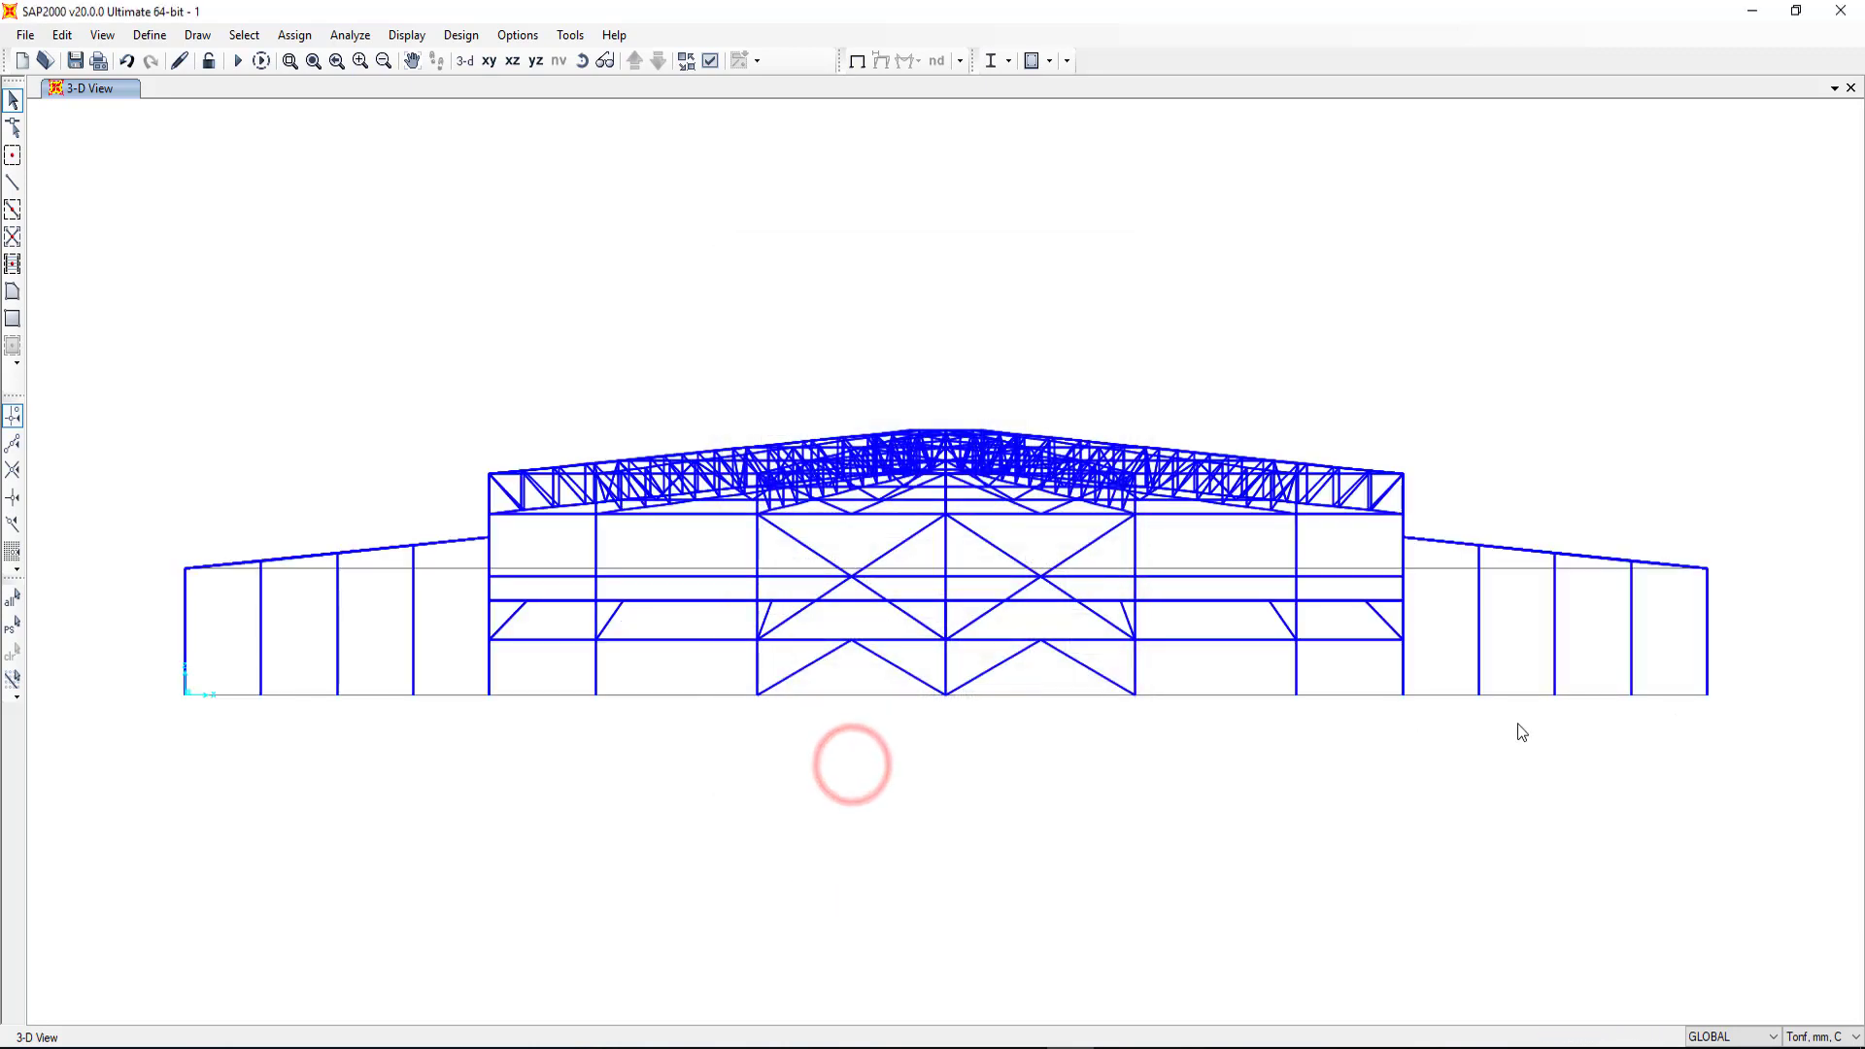
Step: Give the 34 base joints pinned restraints and switch back to the 3-D view
drag(151, 686, 1745, 845)
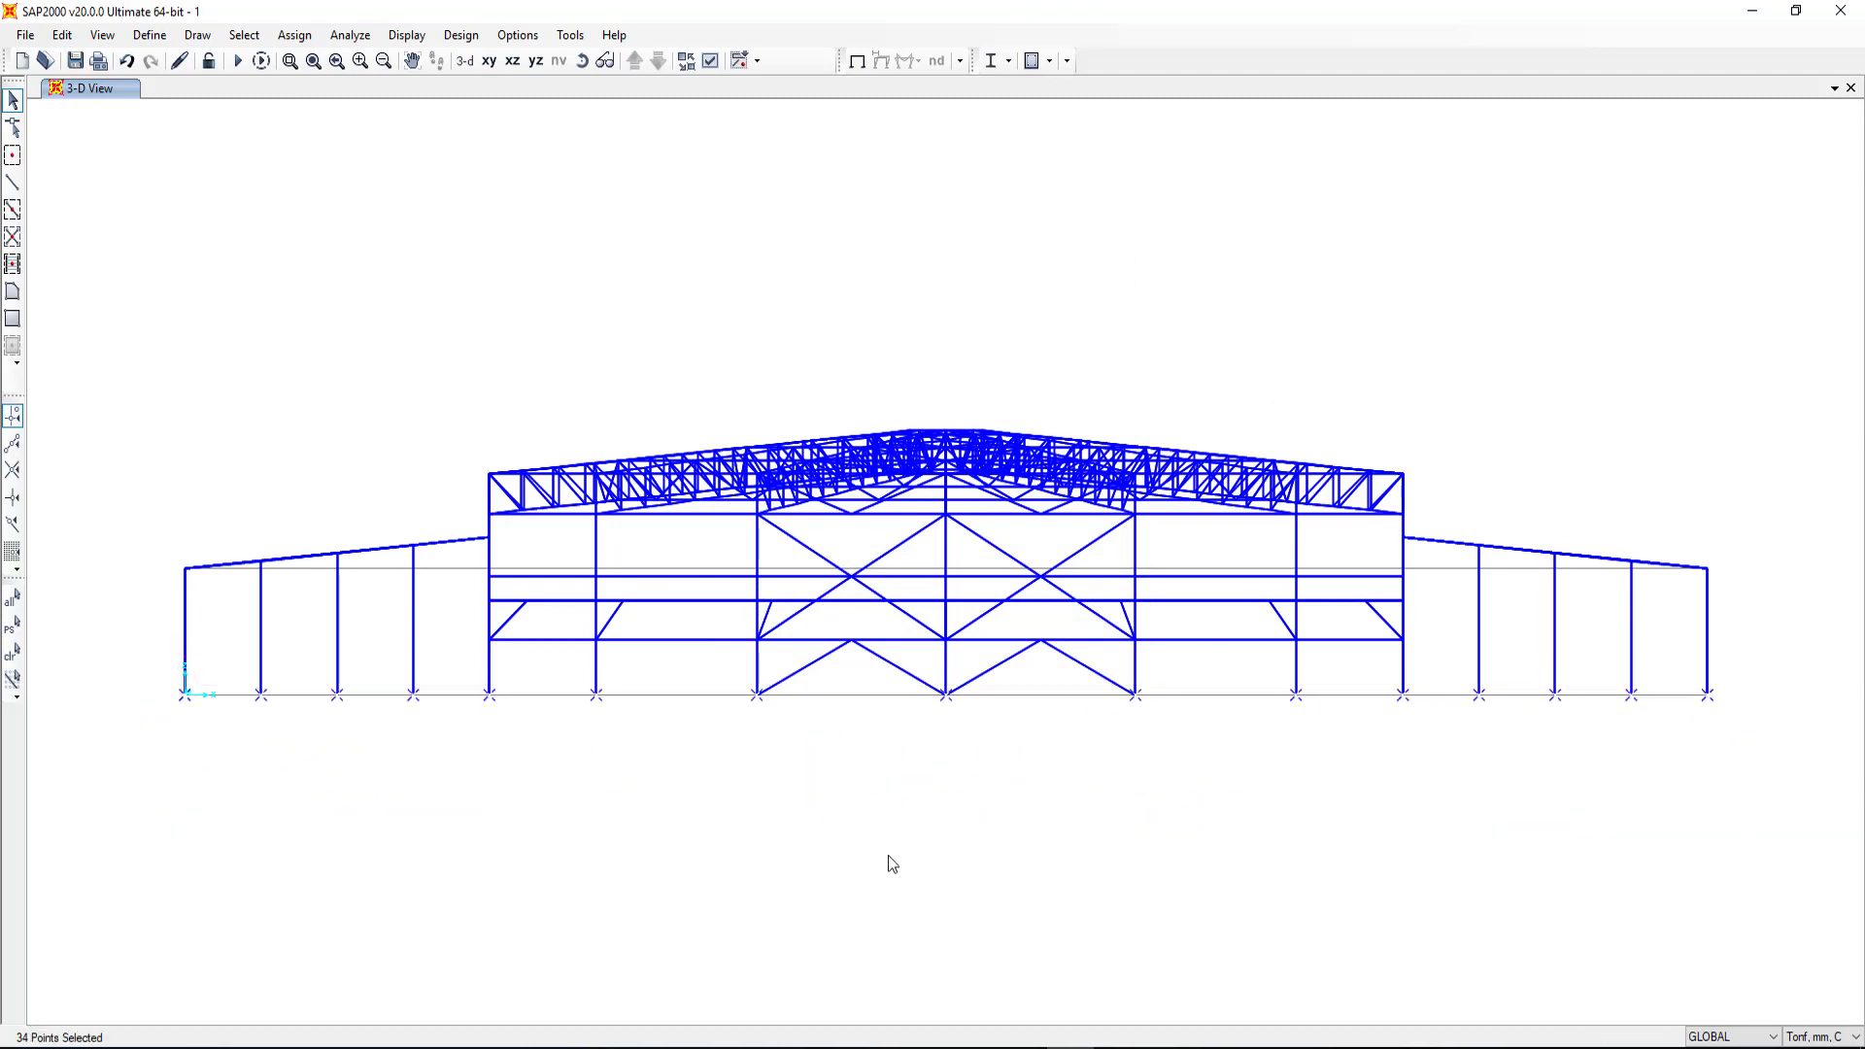
click(290, 39)
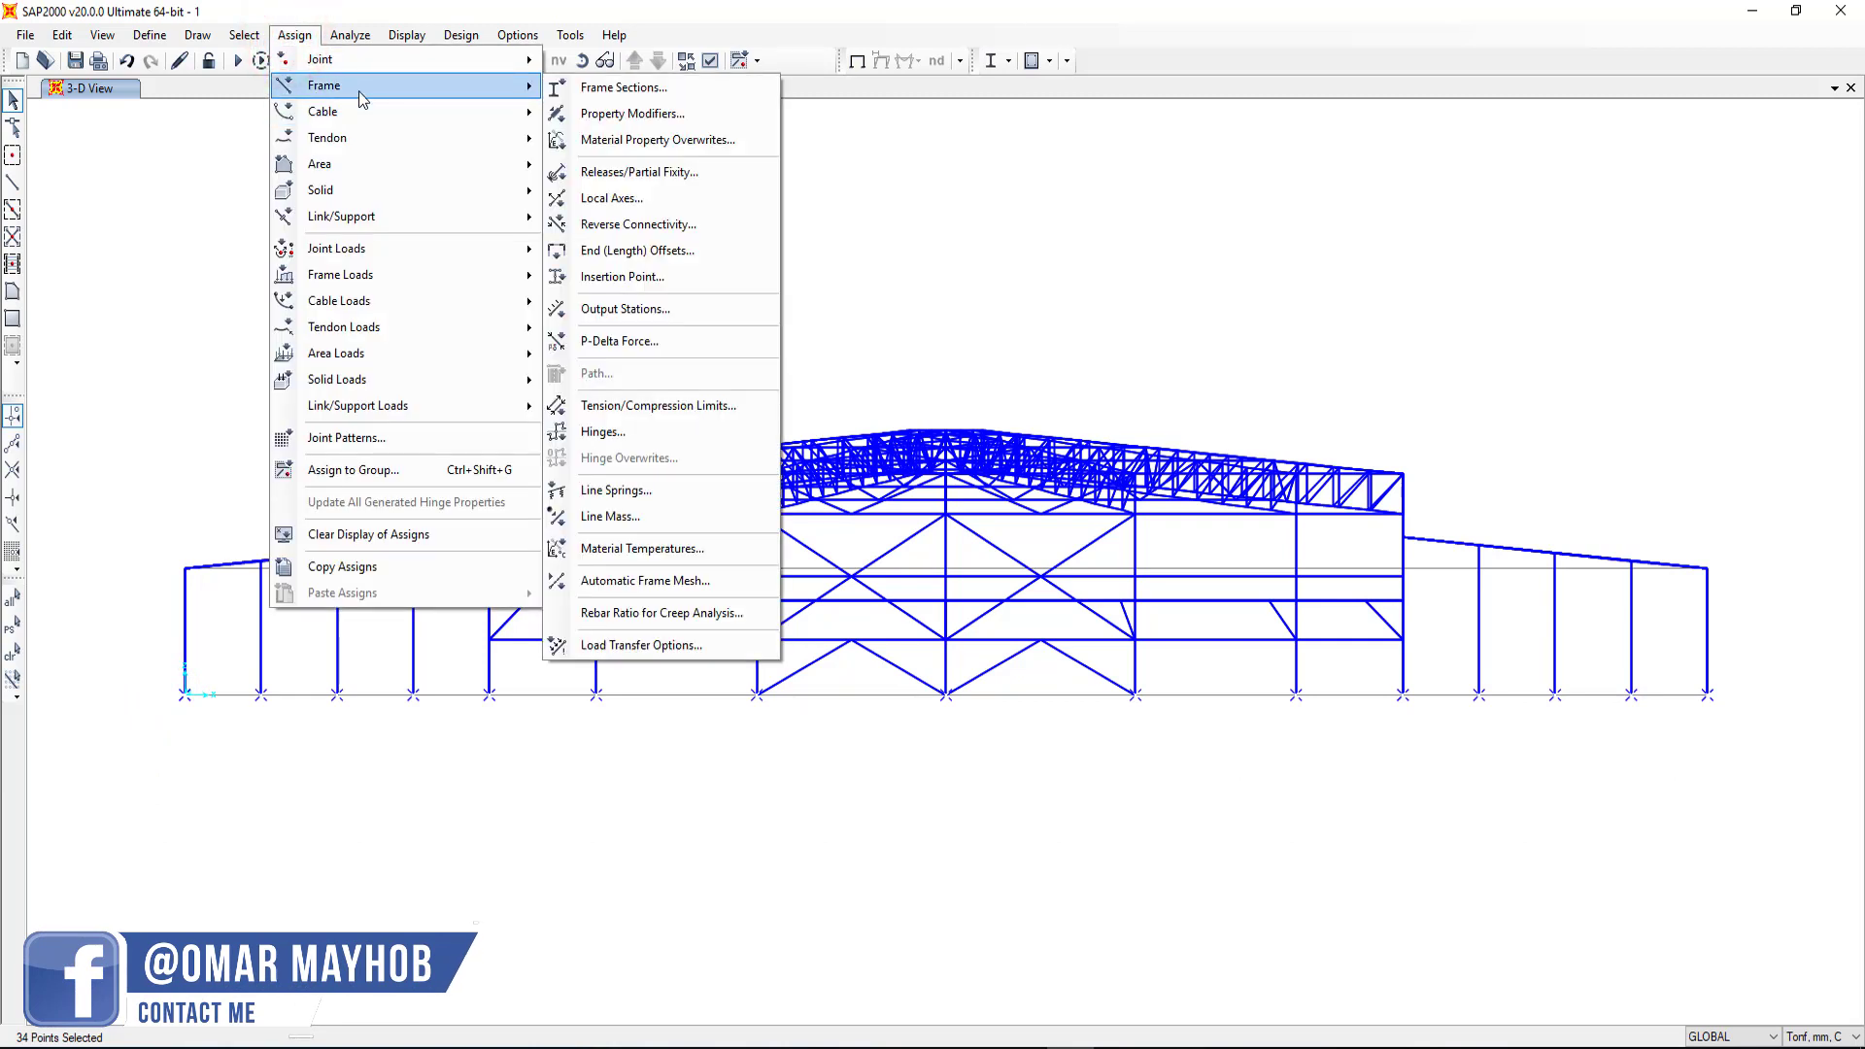
mouse_move(335, 58)
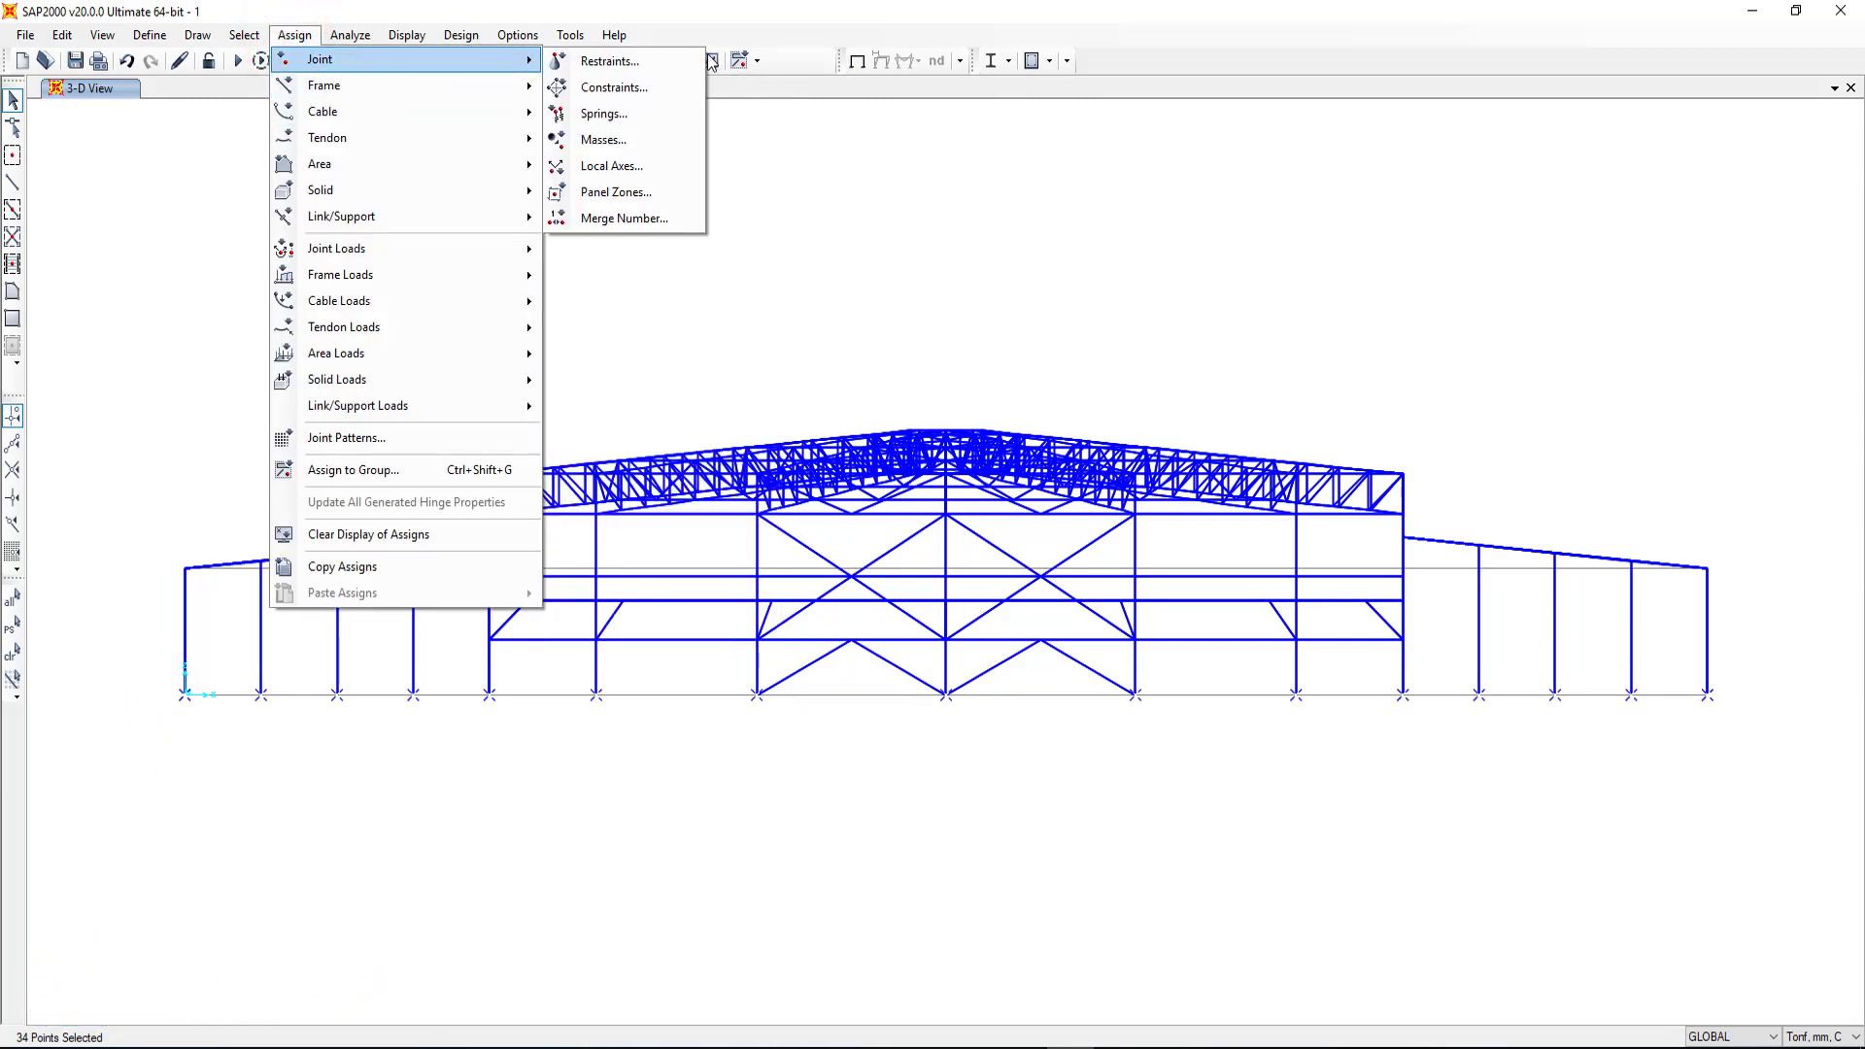
click(678, 60)
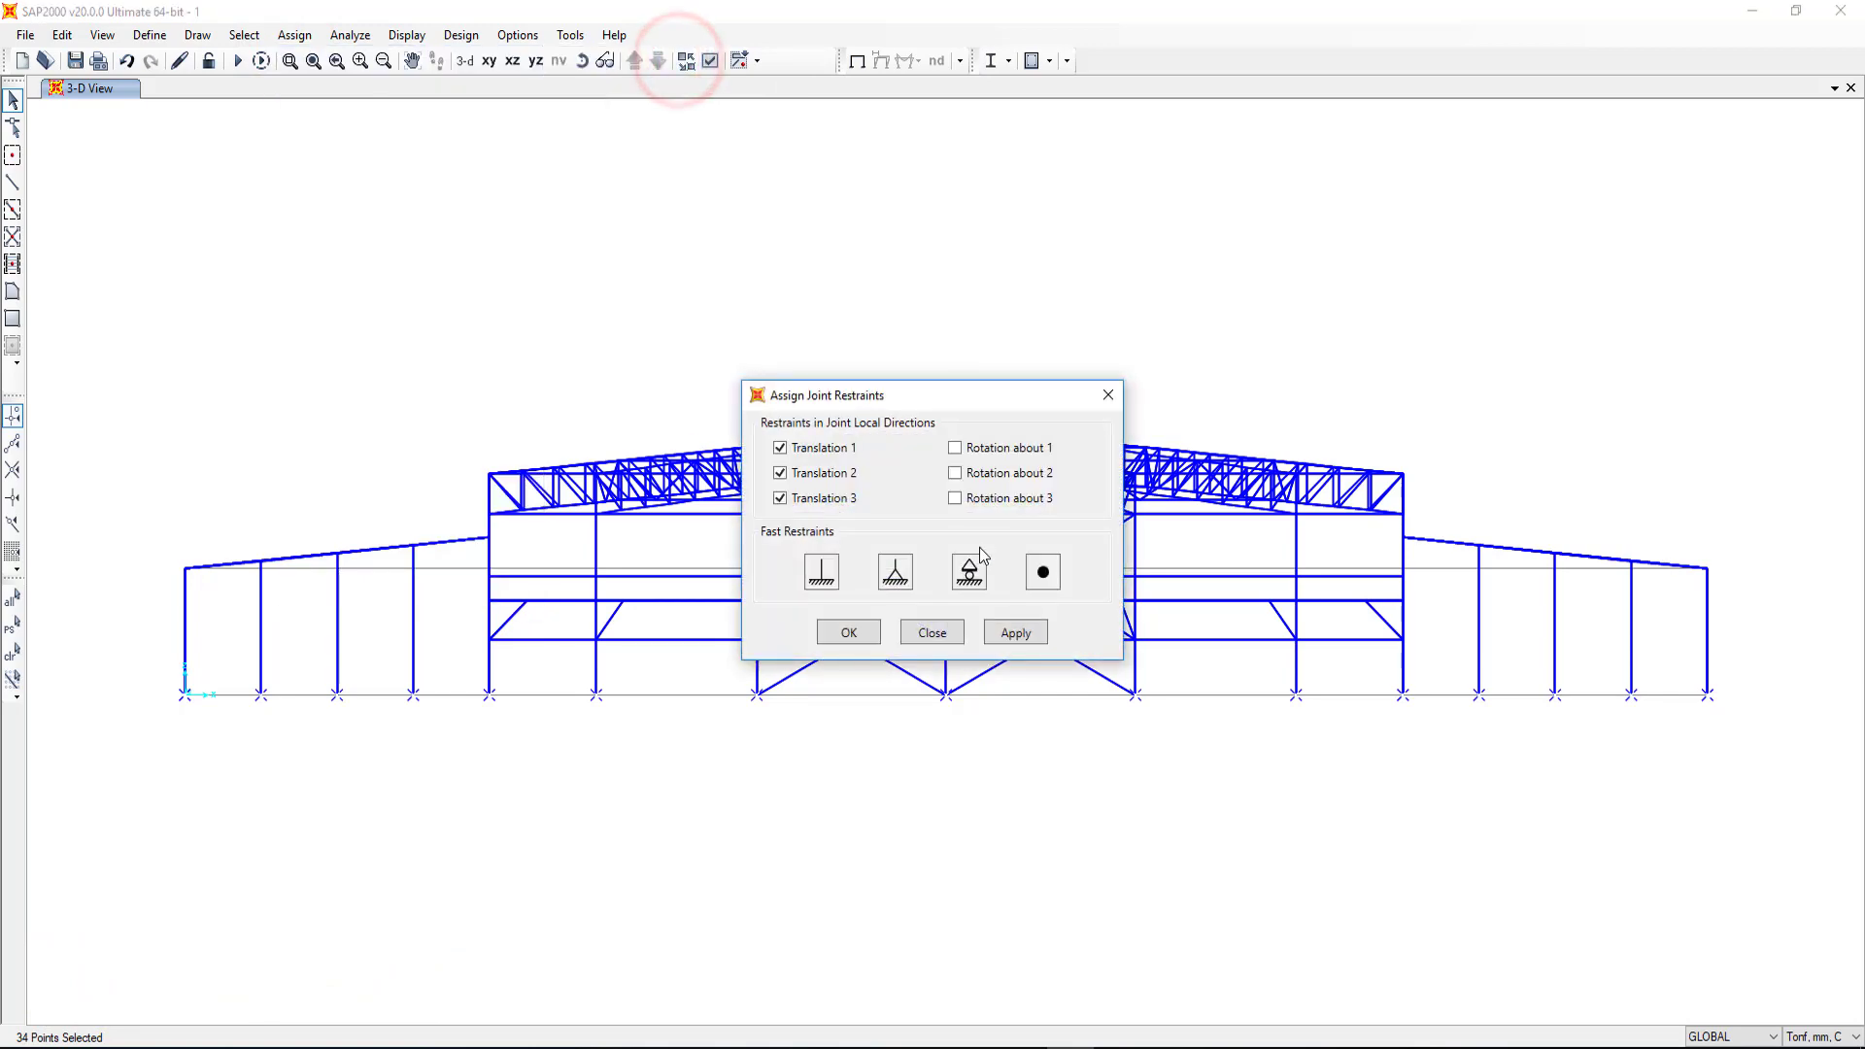
click(895, 573)
click(1011, 633)
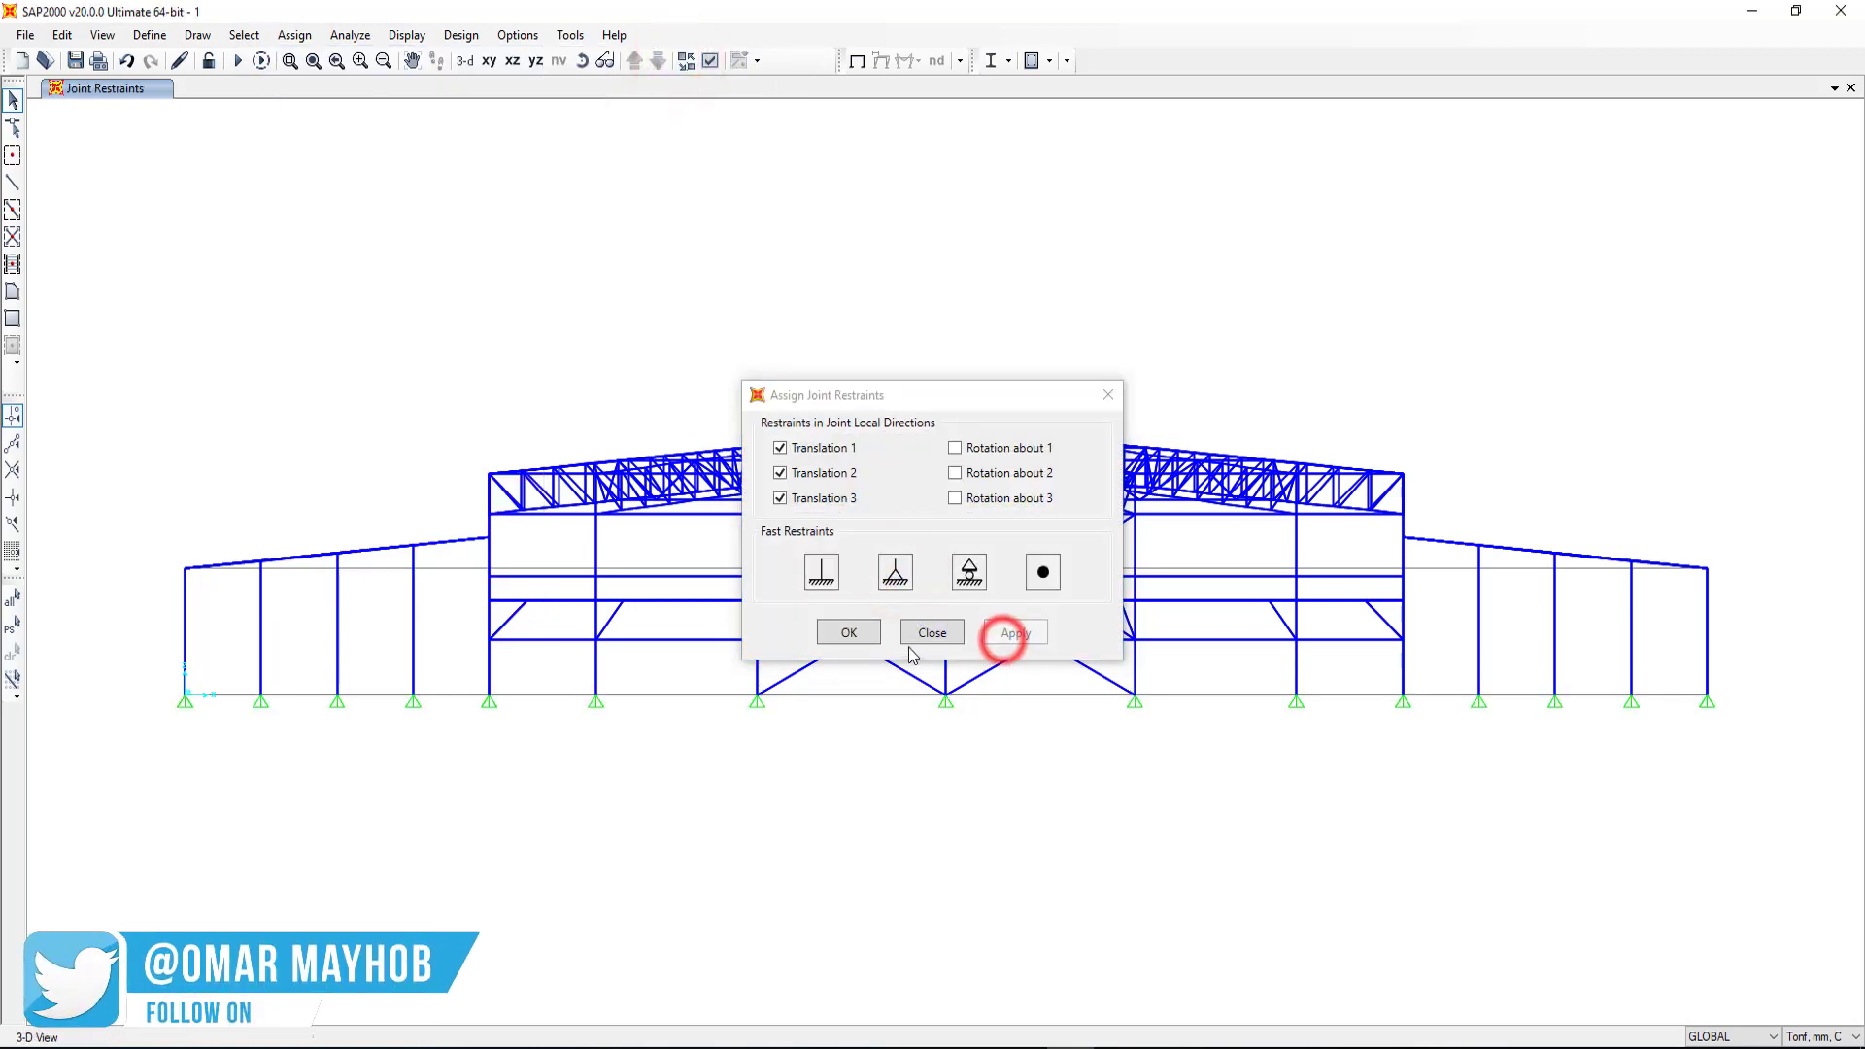
click(869, 634)
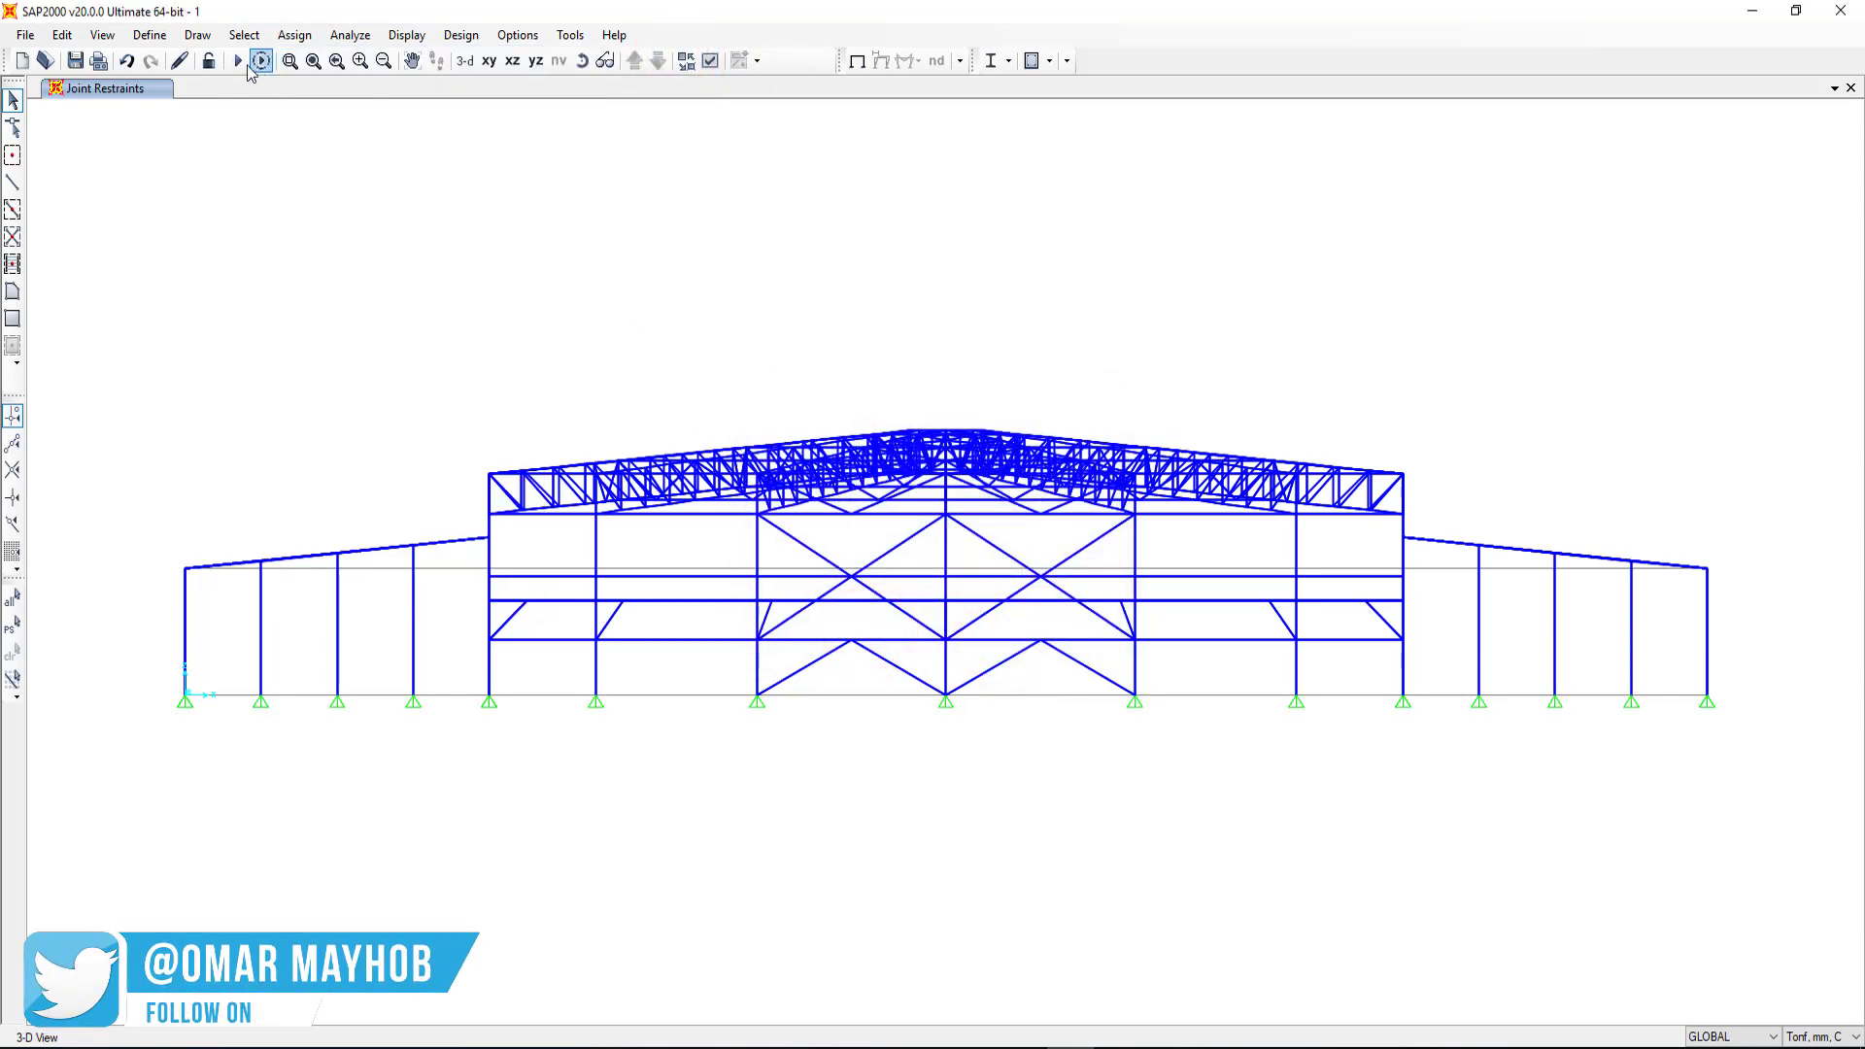
click(465, 60)
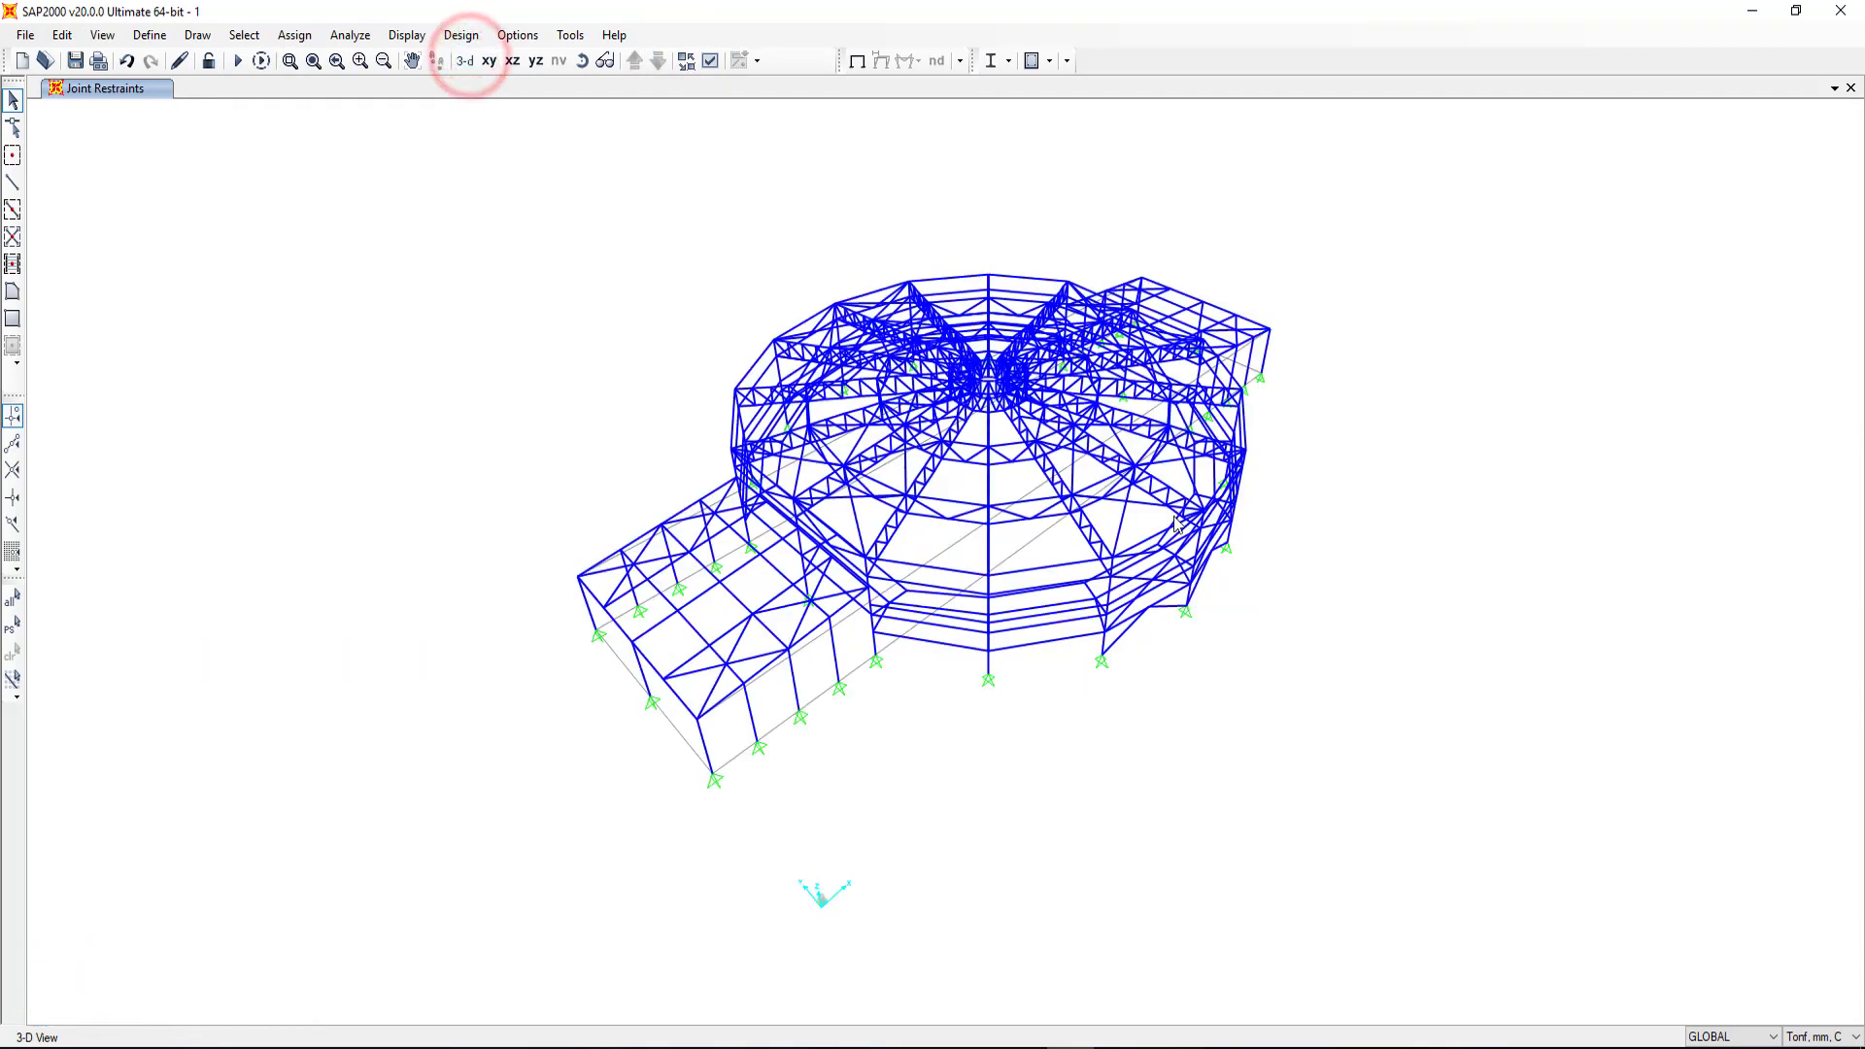
scroll(1197, 472, up, 2)
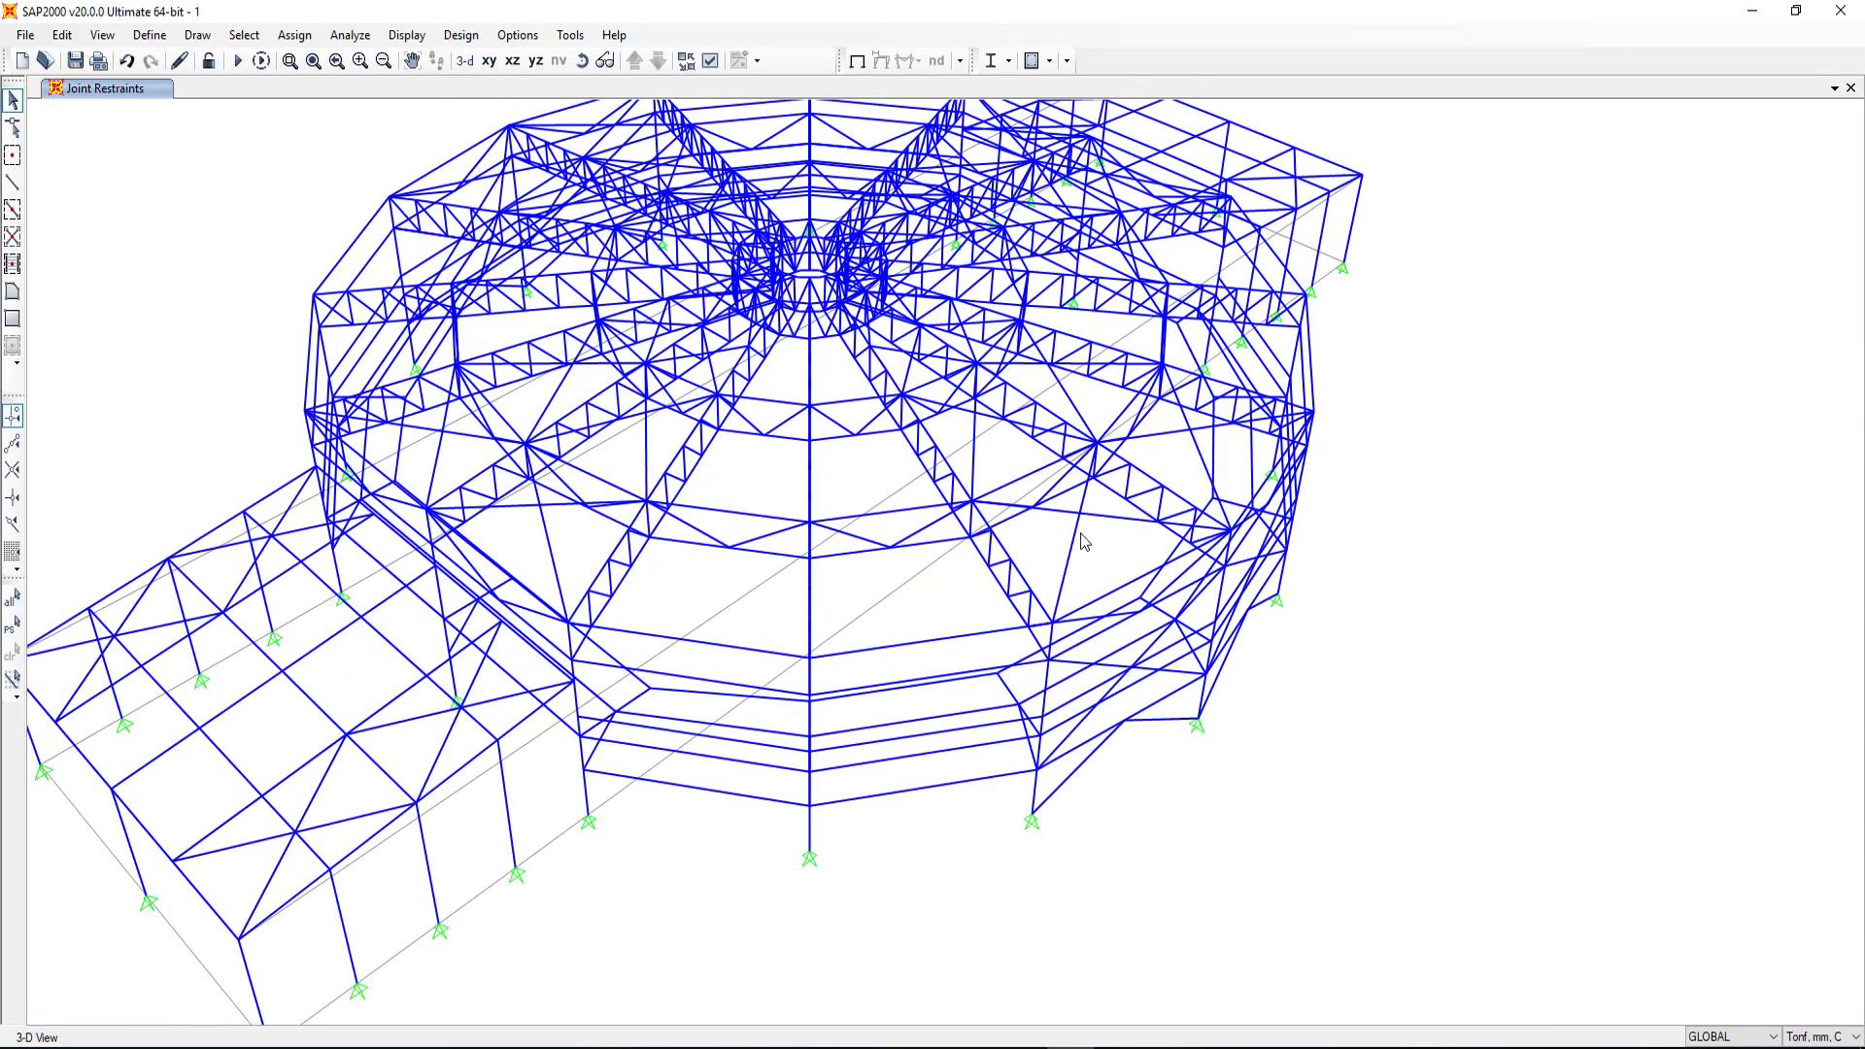